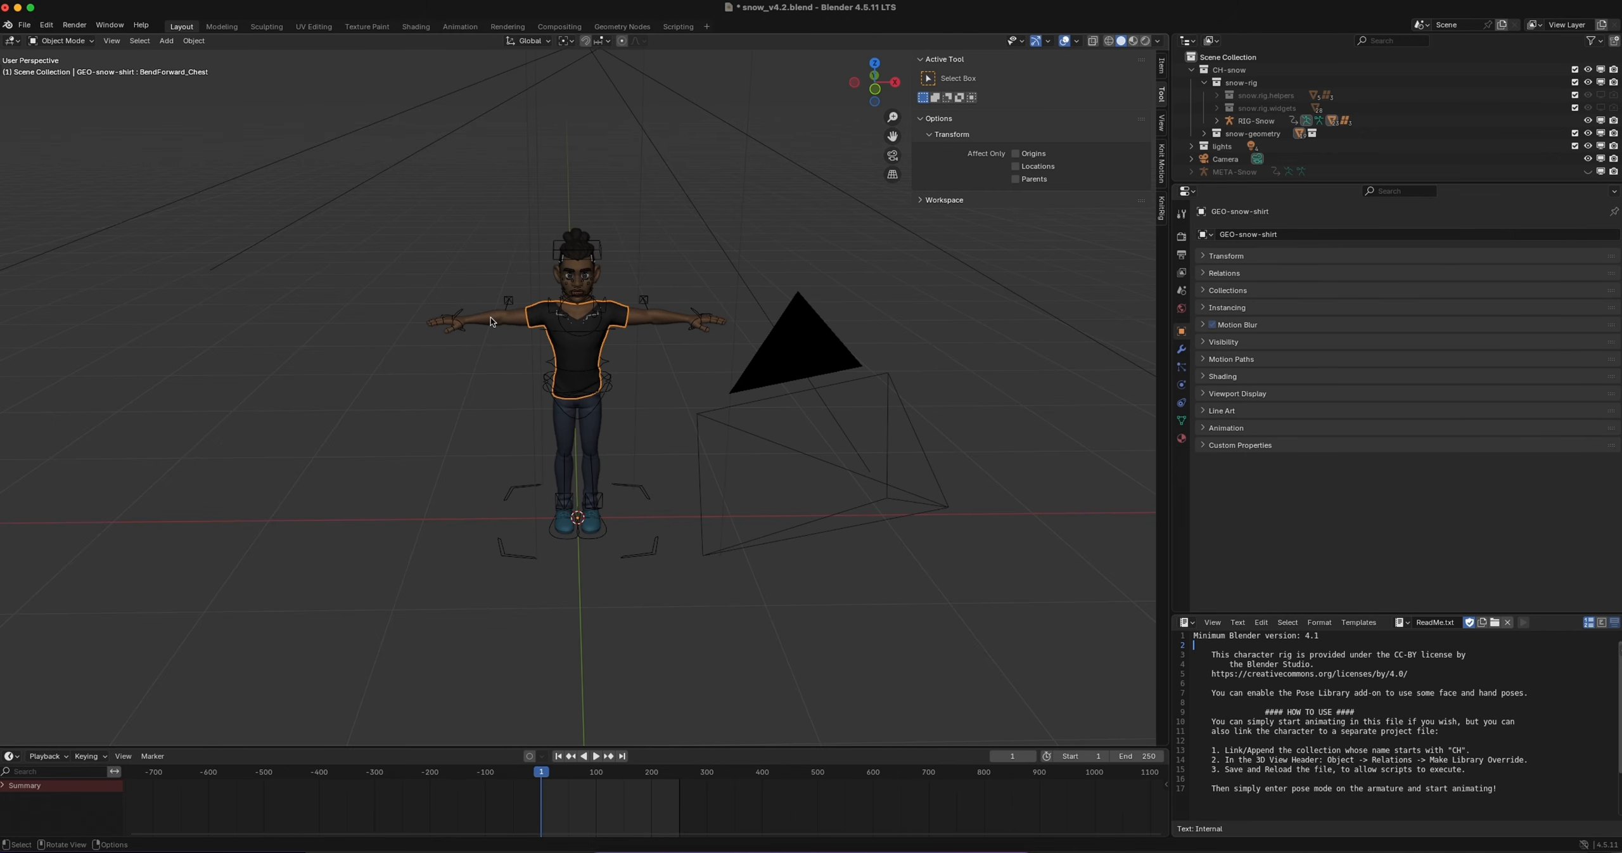
click(567, 323)
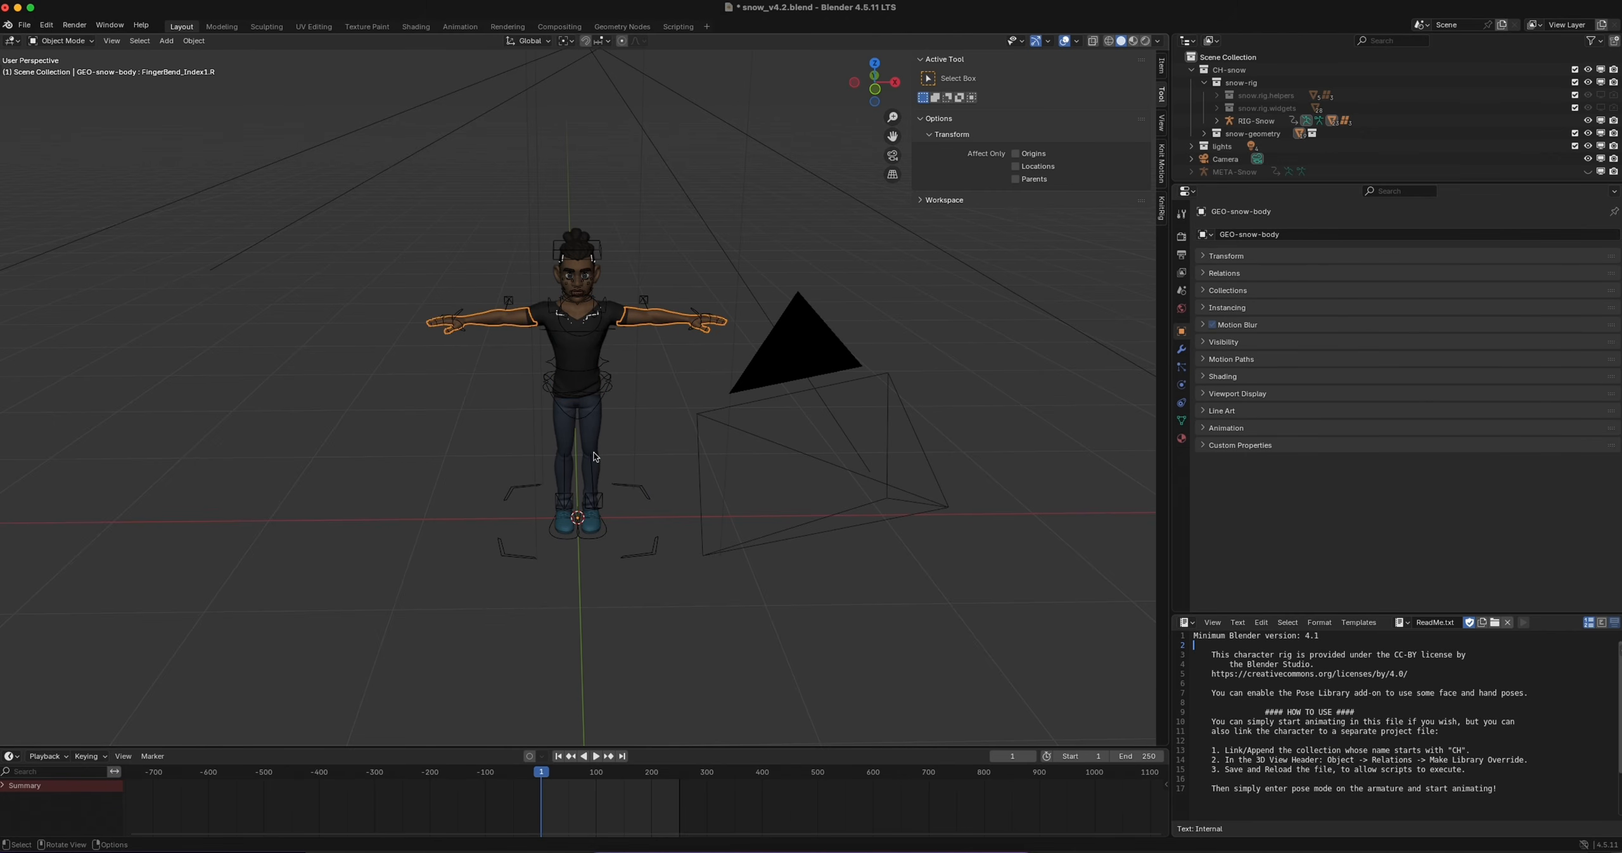
key(super+z)
key(super+z)
click(558, 438)
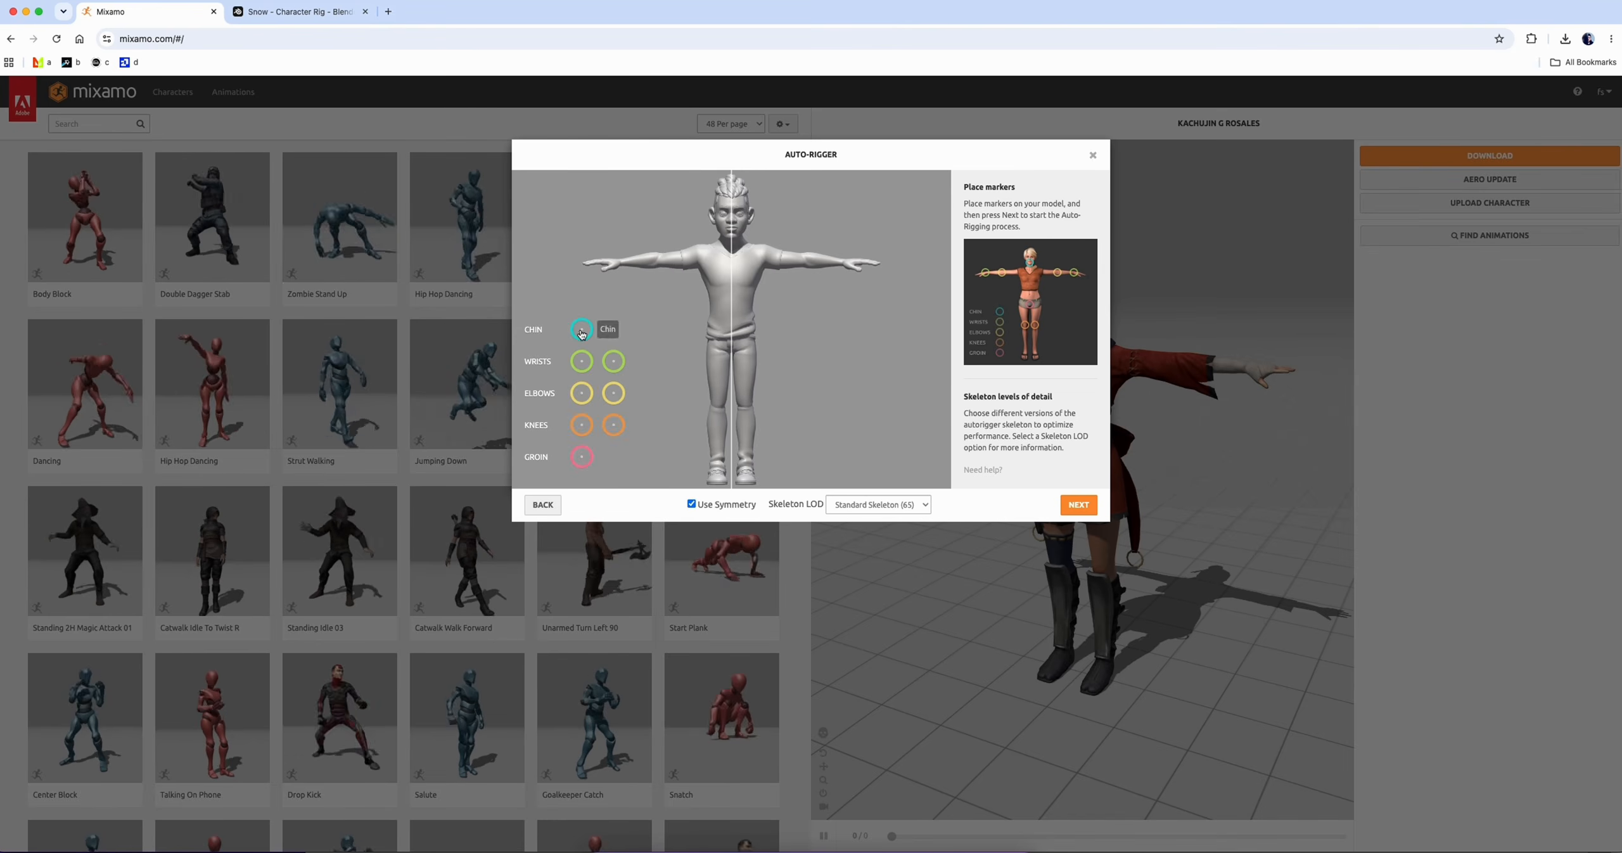
Place the chin, wrist, elbow, knee and groin markers on the model in Mixamo's Auto-Rigger with symmetry on, and run the auto-rigging
drag(582, 330, 731, 237)
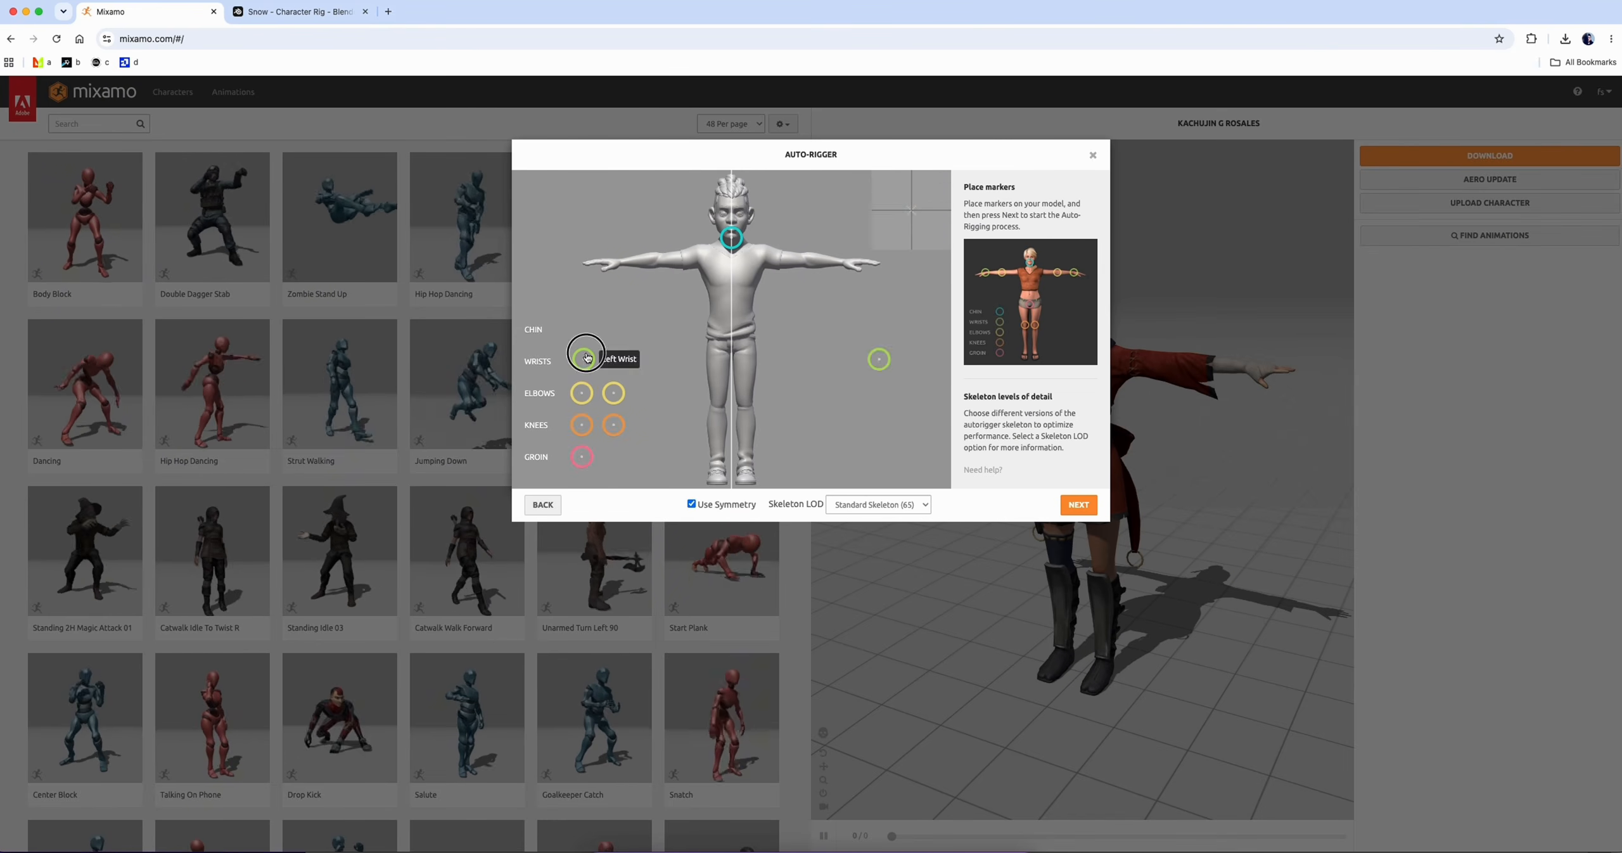
drag(581, 361, 842, 262)
drag(577, 394, 665, 261)
drag(582, 425, 718, 406)
drag(582, 457, 731, 348)
click(1079, 505)
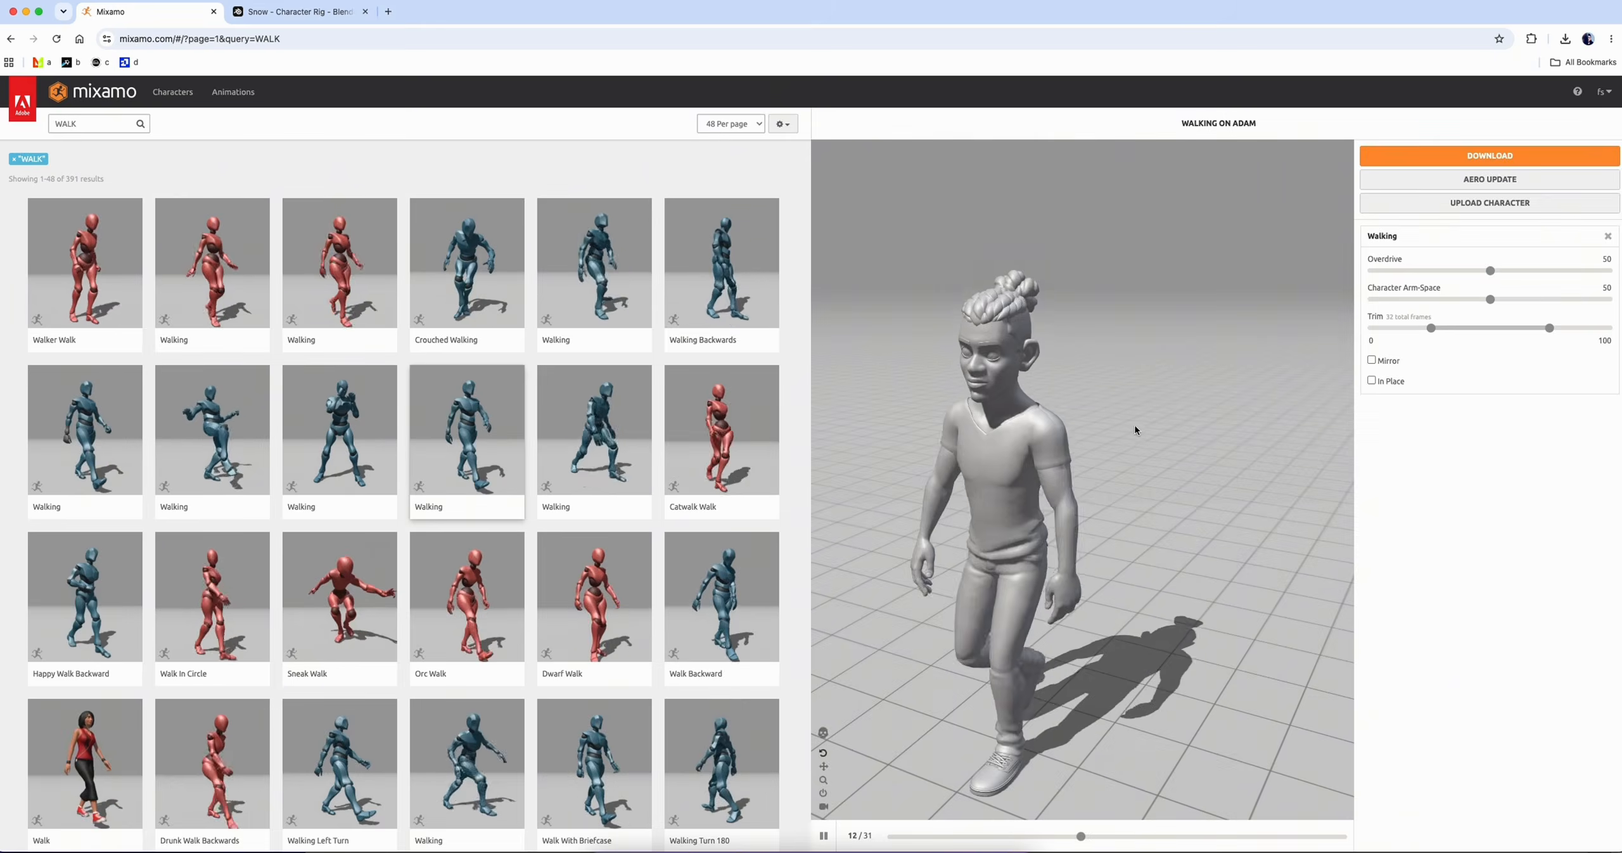
Open the download settings for the Walking animation on the rigged character, using FBX Binary with skin at 30 frames per second
click(1490, 155)
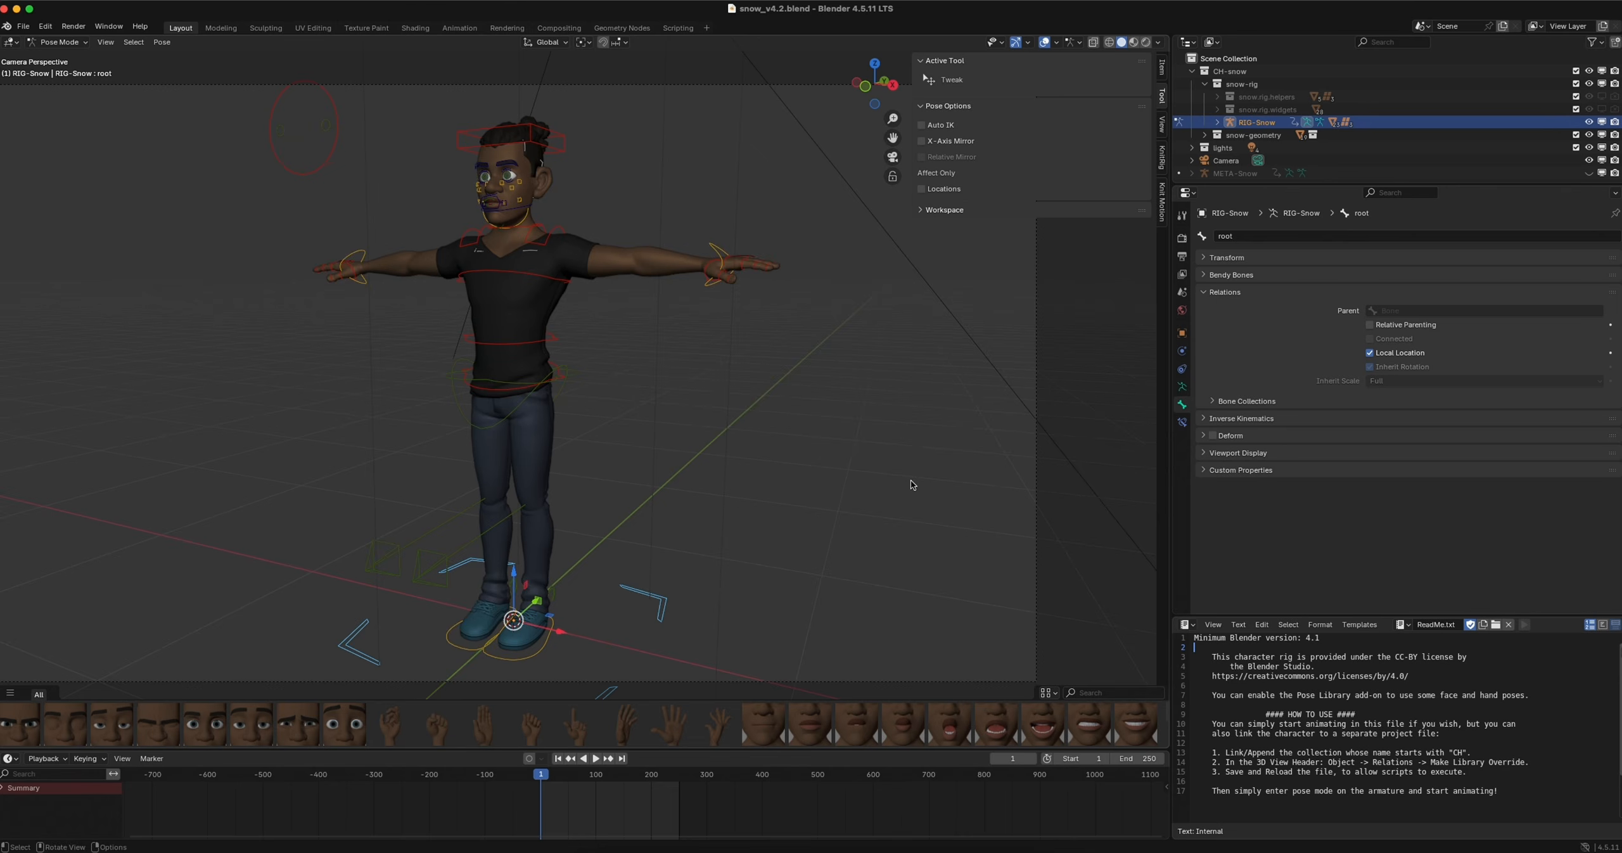
scroll(773, 449, down, 4)
mouse_move(773, 449)
middle_down()
mouse_move(682, 443)
mouse_move(792, 444)
middle_up()
scroll(682, 443, down, 2)
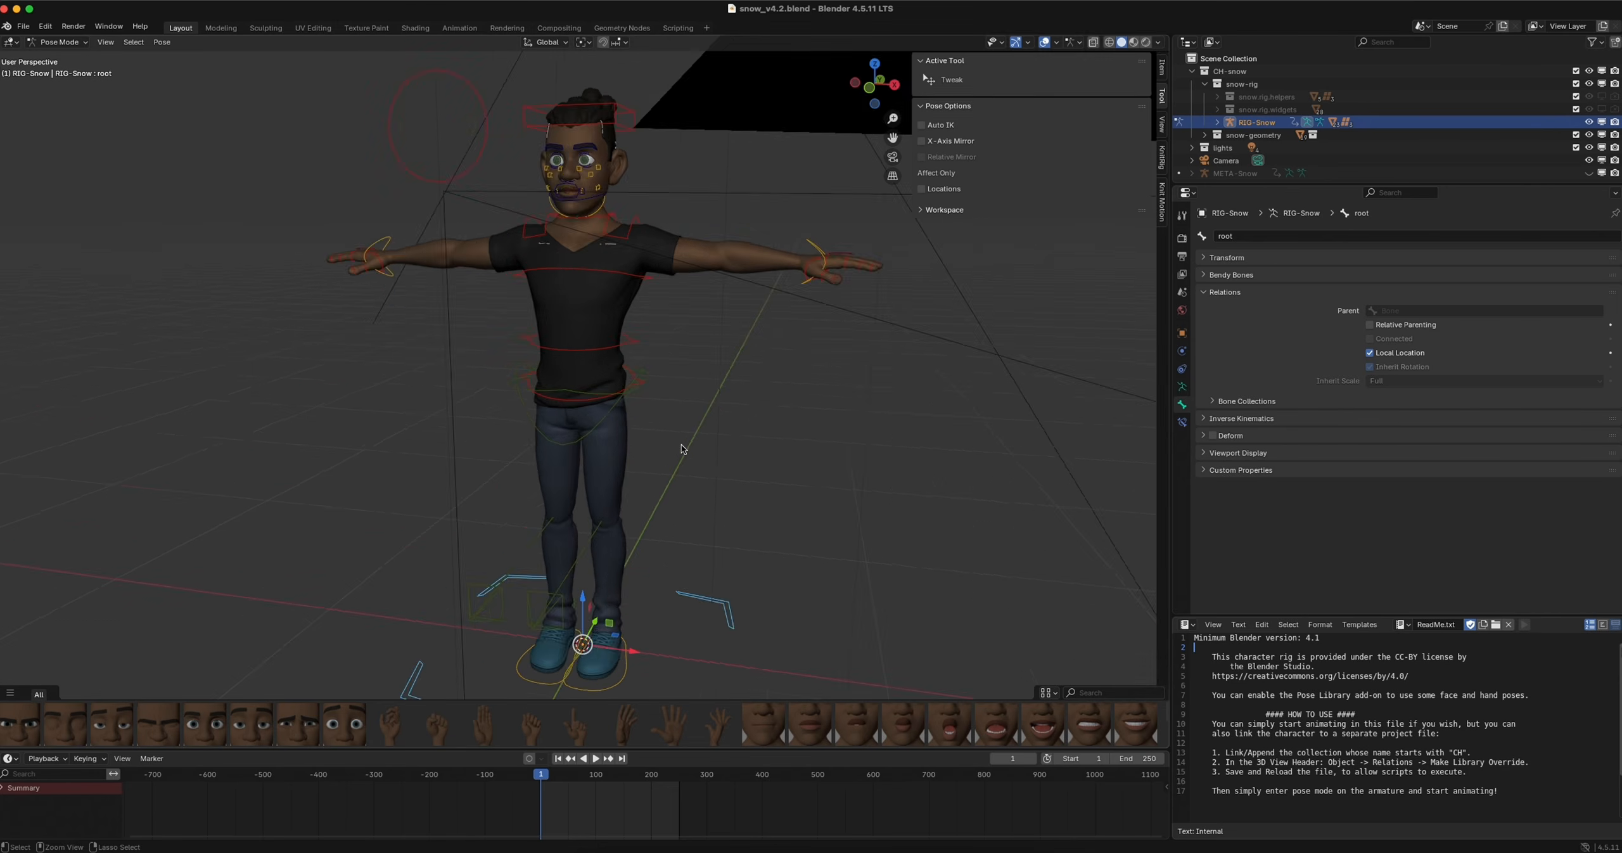
scroll(681, 444, down, 2)
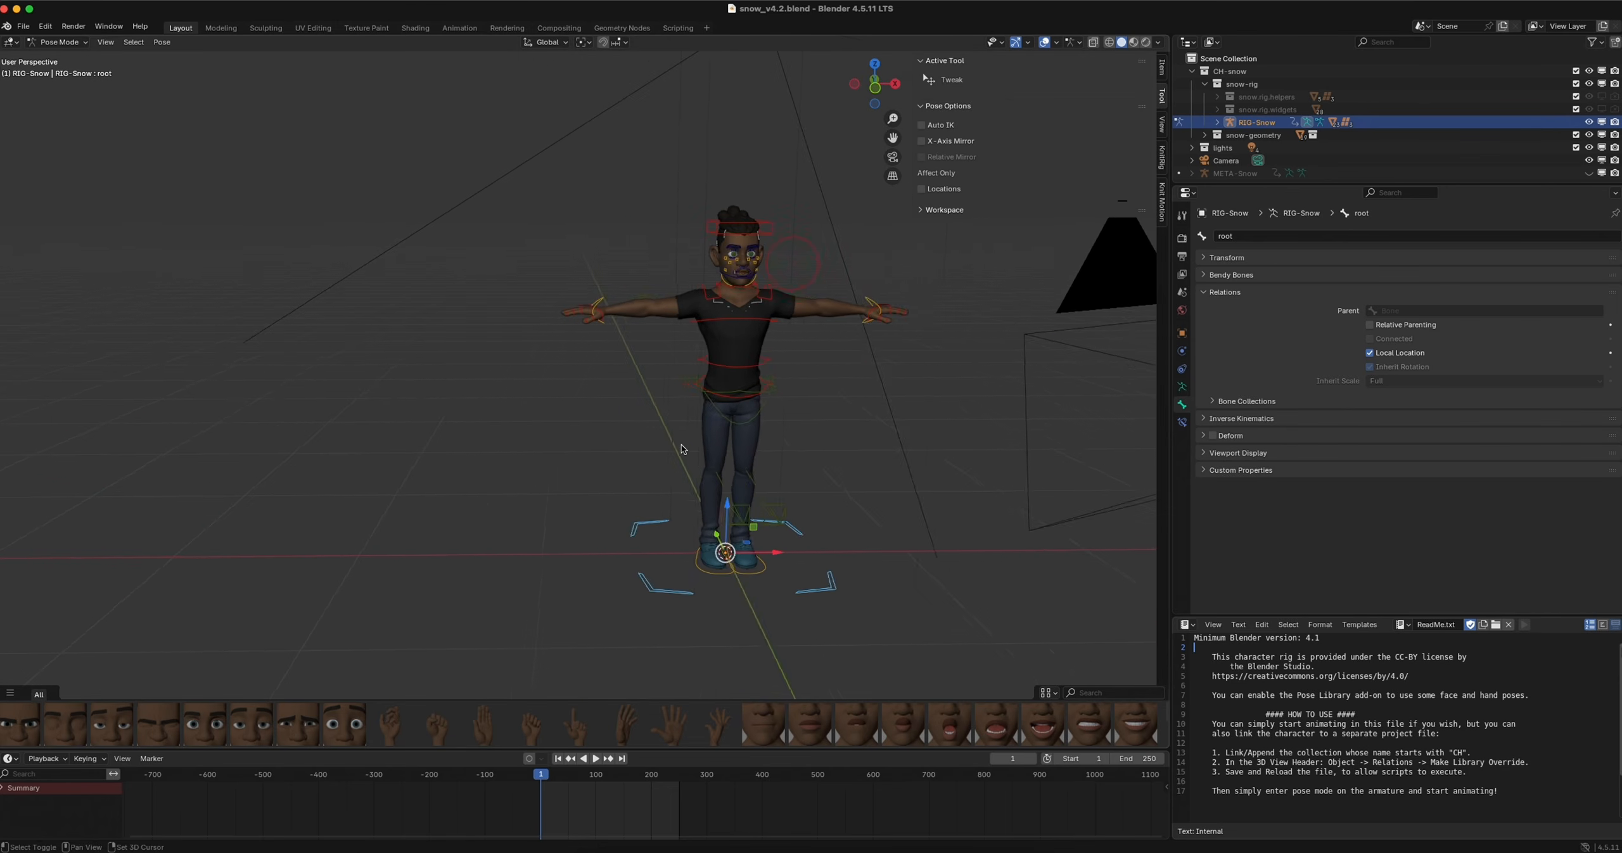
Import the animated Mixamo character into the Snow scene in Blender and move its armature along X beside the original rig
click(1102, 662)
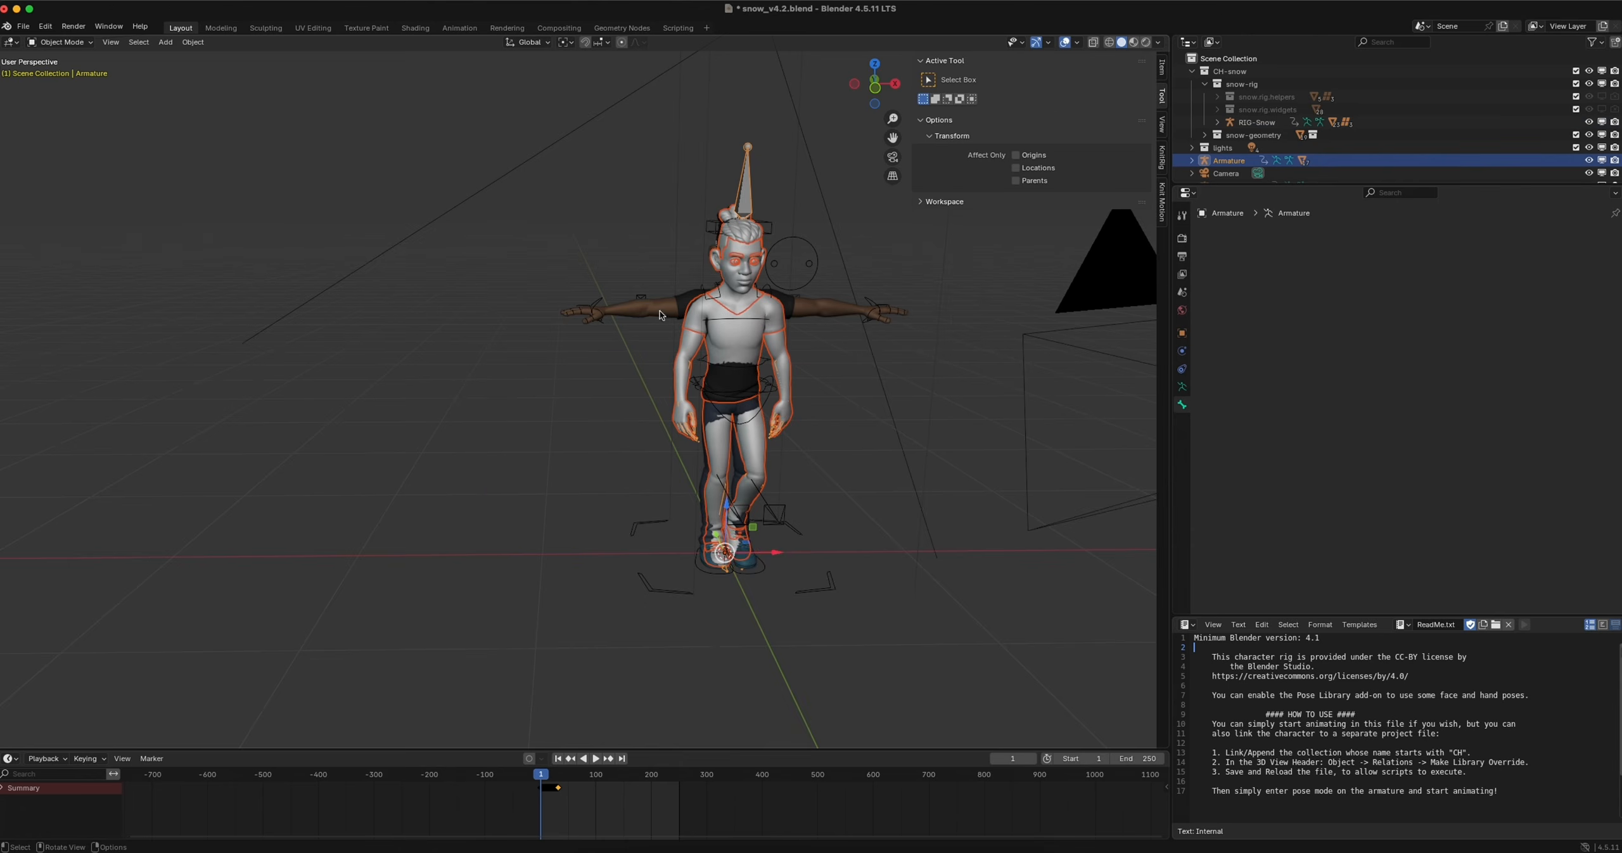
drag(777, 552, 544, 554)
middle_drag(735, 318, 738, 352)
scroll(737, 353, down, 3)
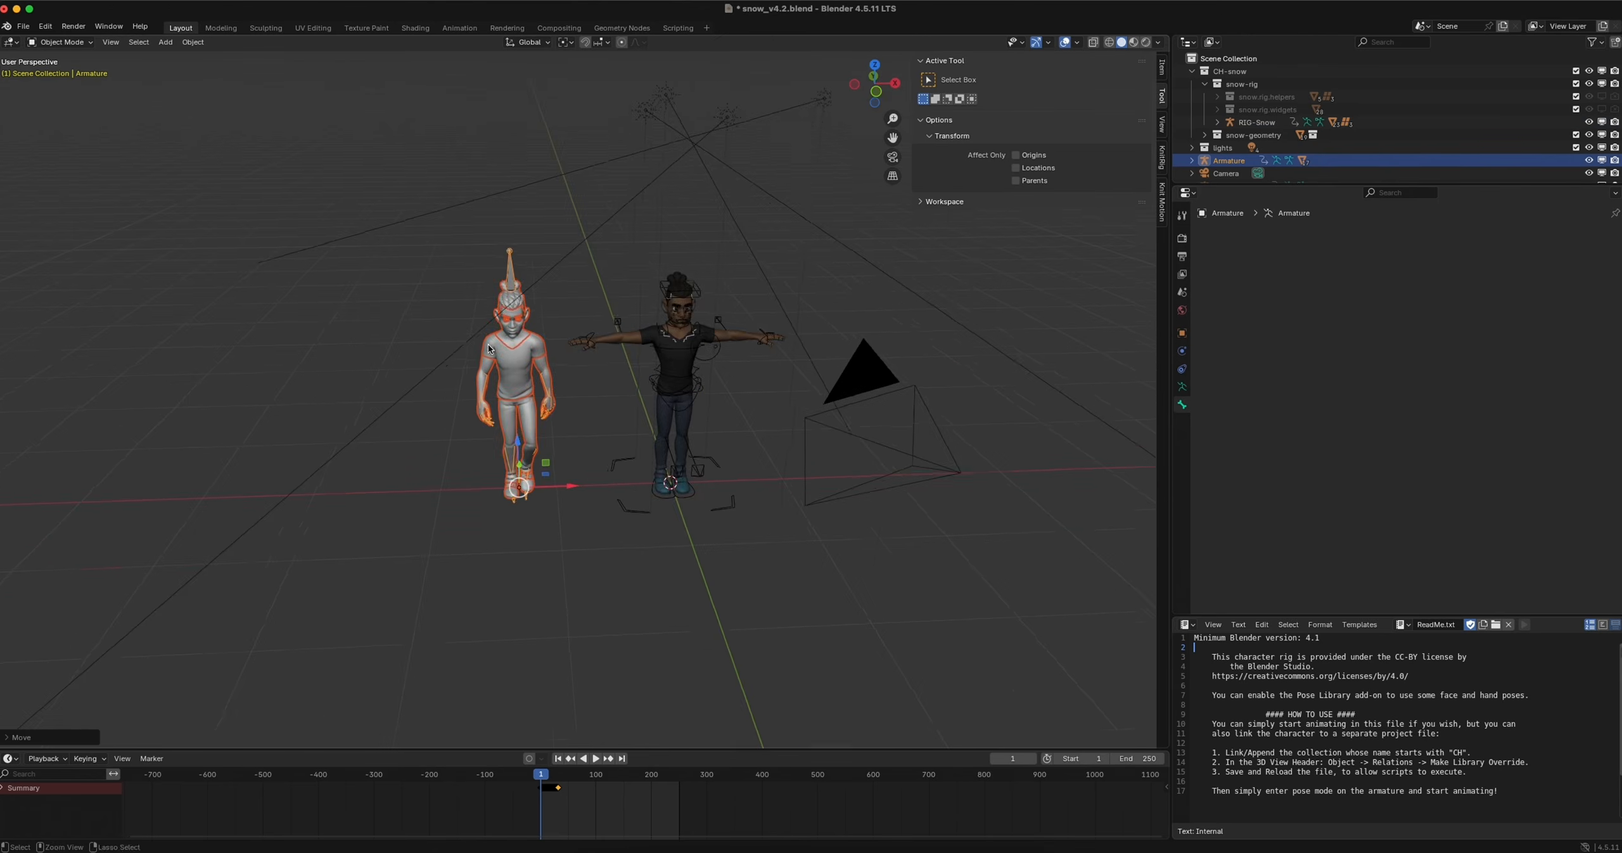
Restore the materials of the imported Mixamo character with Knit Motion
scroll(738, 352, up, 3)
click(1161, 202)
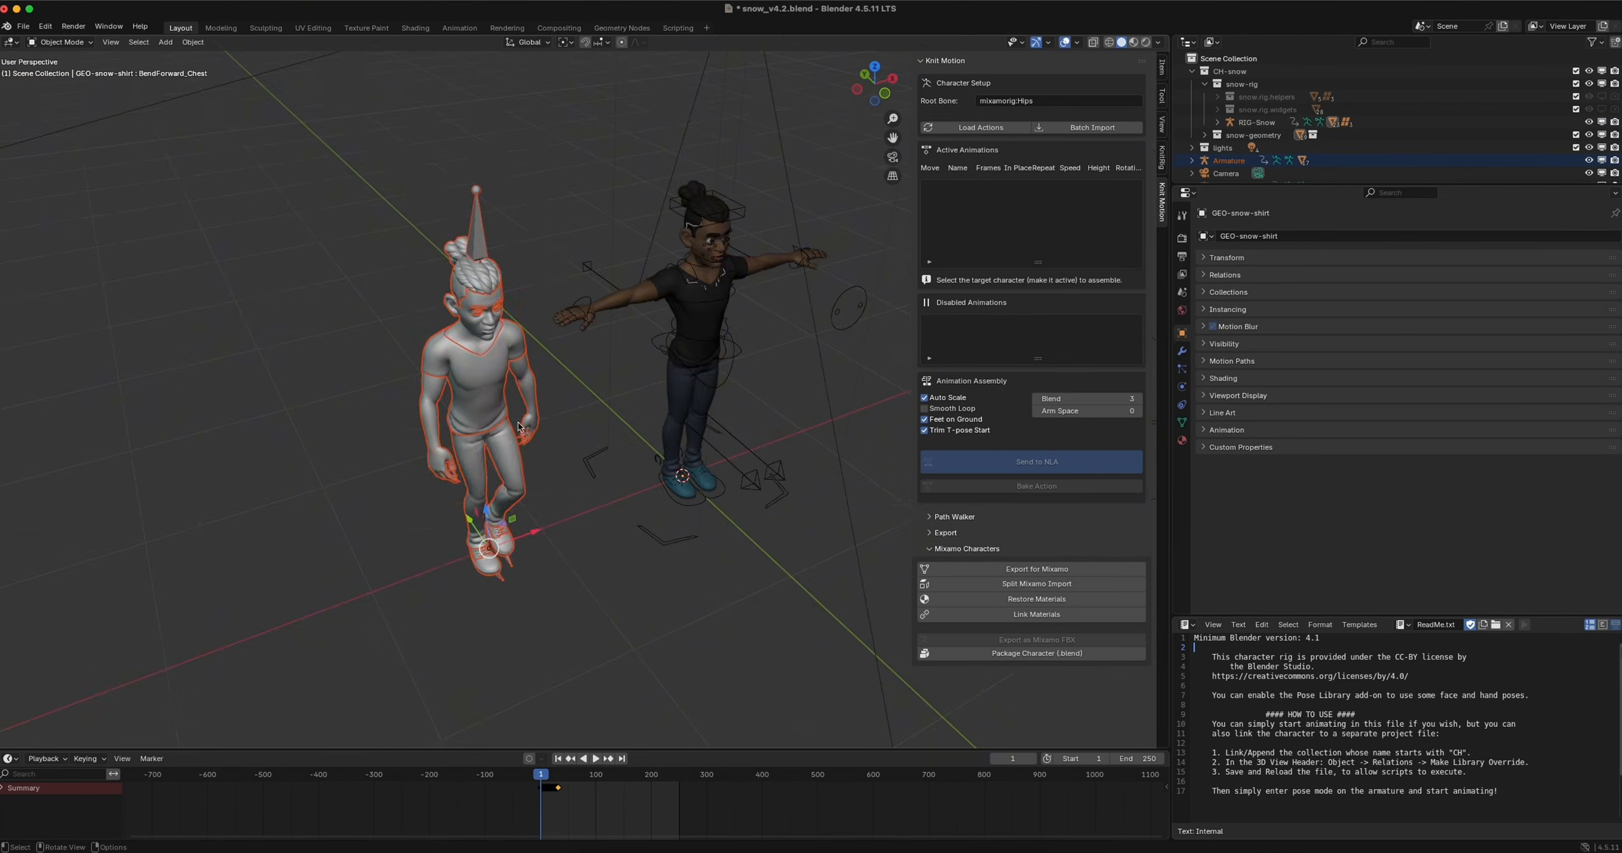
click(1036, 598)
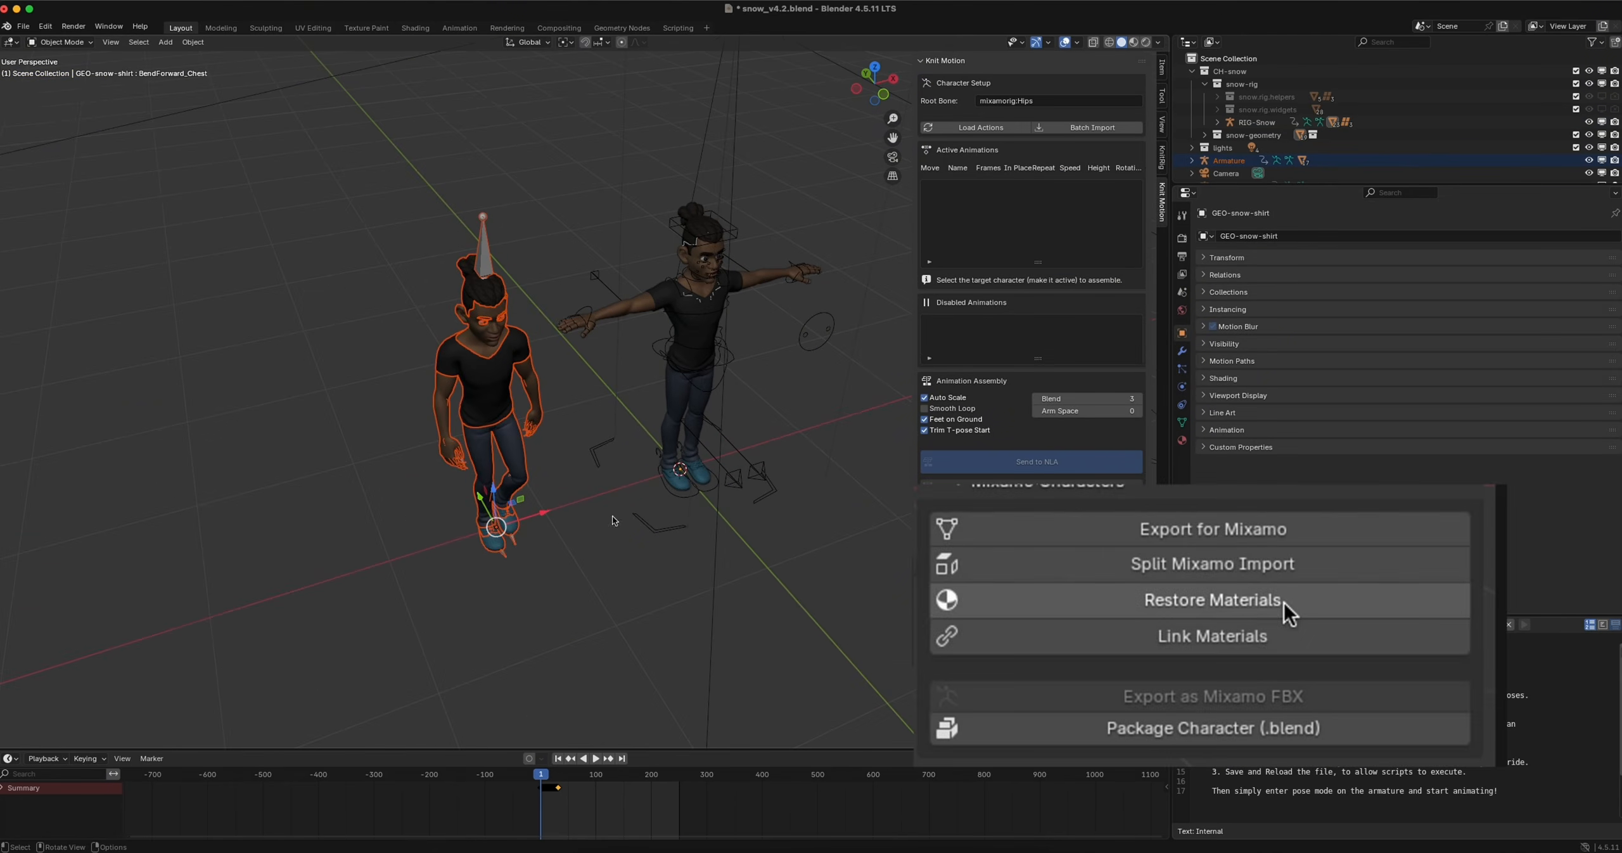
Package the character as snow_PA.blend in the Downloads folder
click(1036, 652)
click(672, 663)
click(672, 664)
key(BackSpace)
key(BackSpace)
key(BackSpace)
key(BackSpace)
click(694, 249)
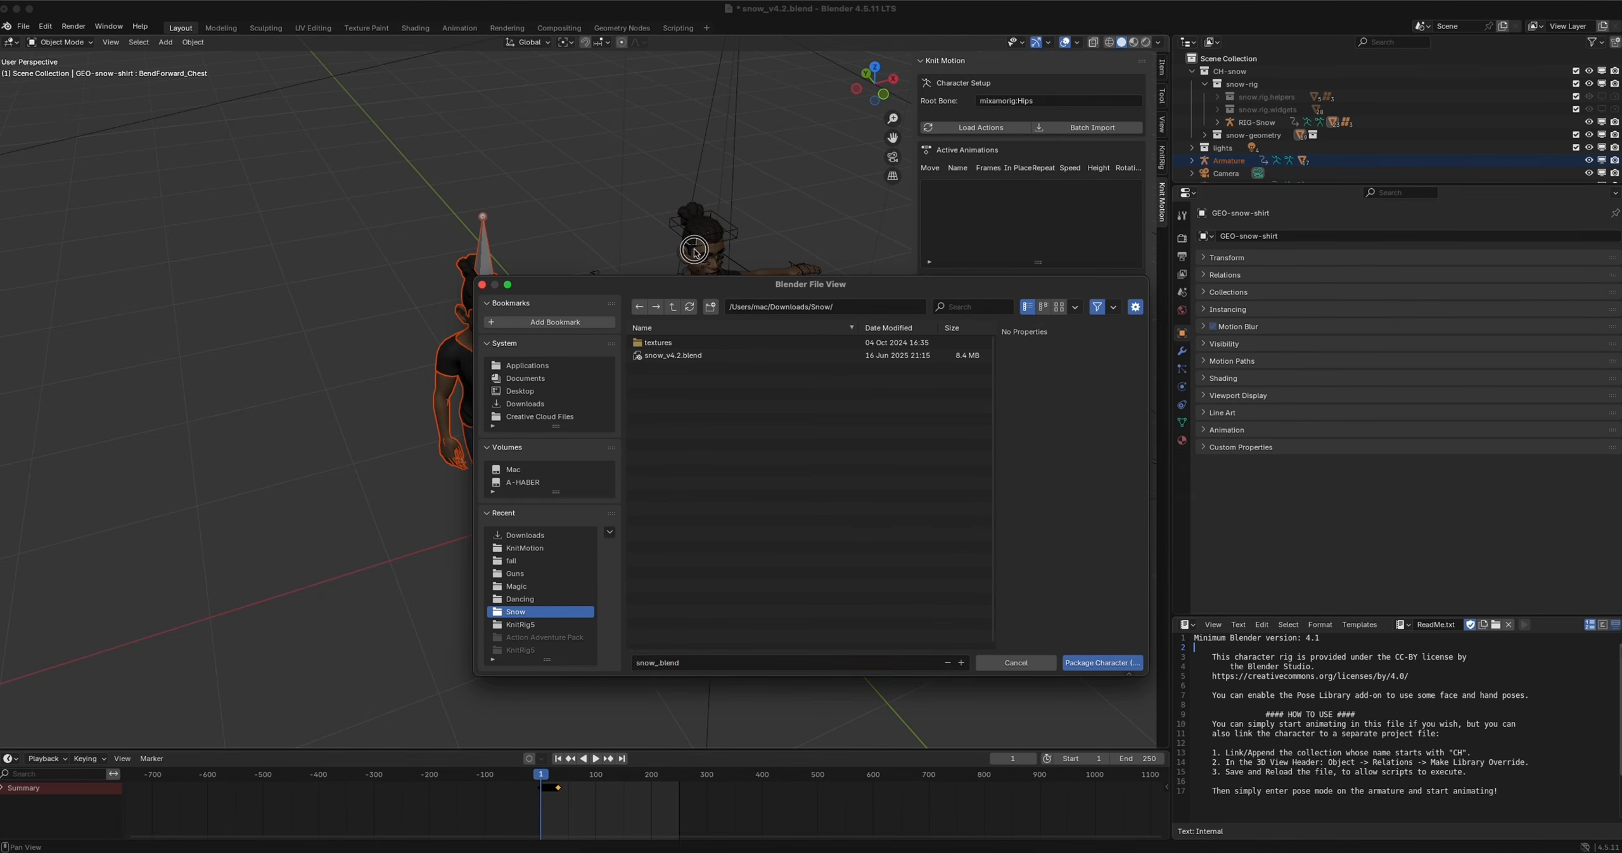
text(PA)
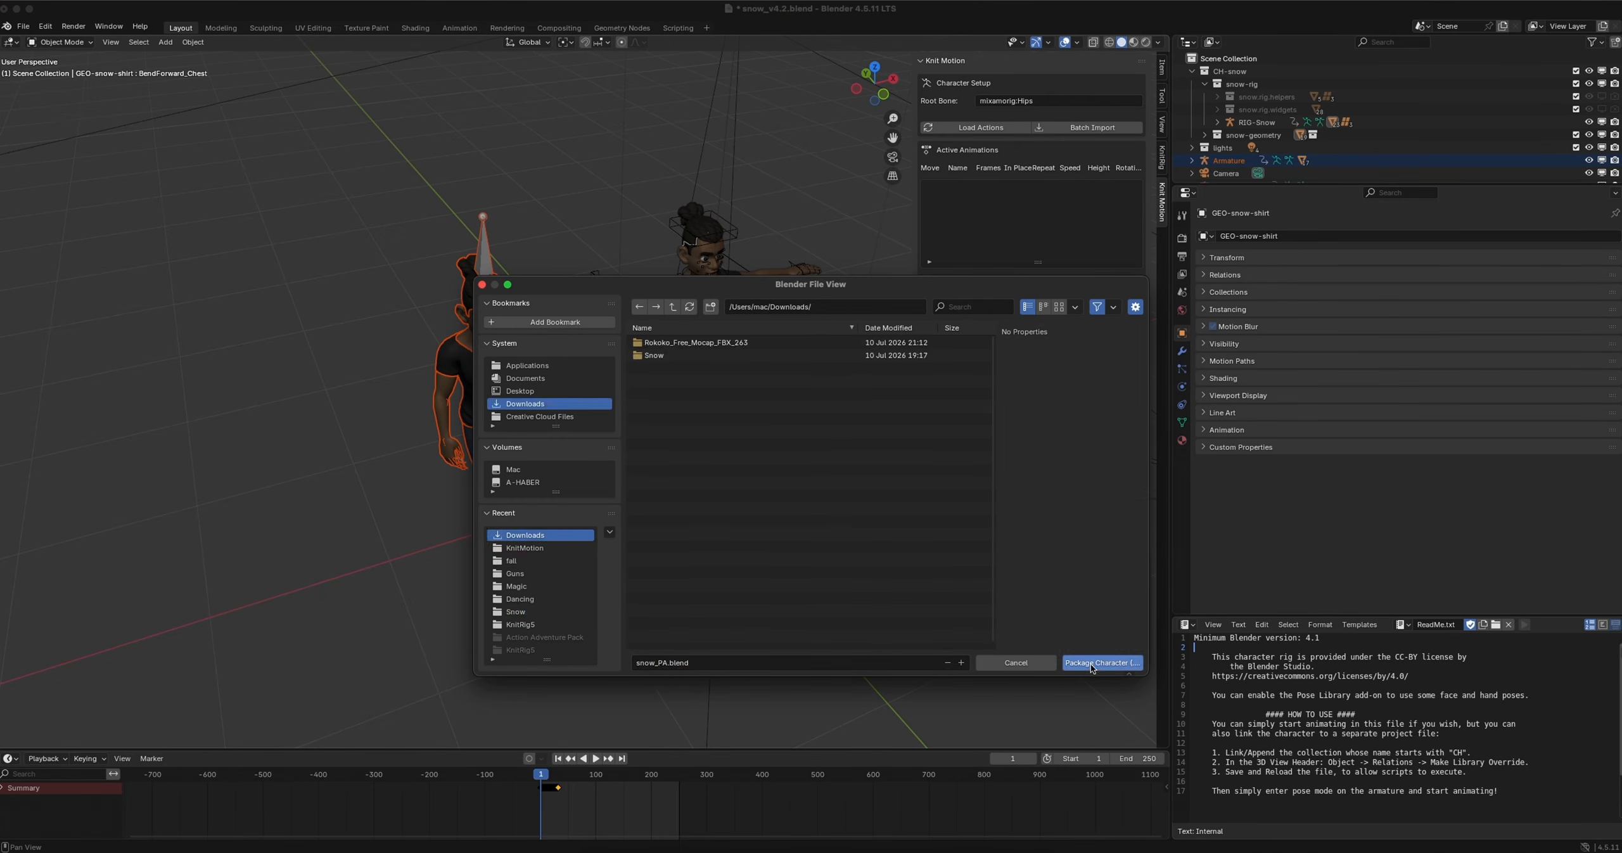
key(Return)
Switch to another file without saving the current changes and load its actions into Knit Motion
double_click(889, 235)
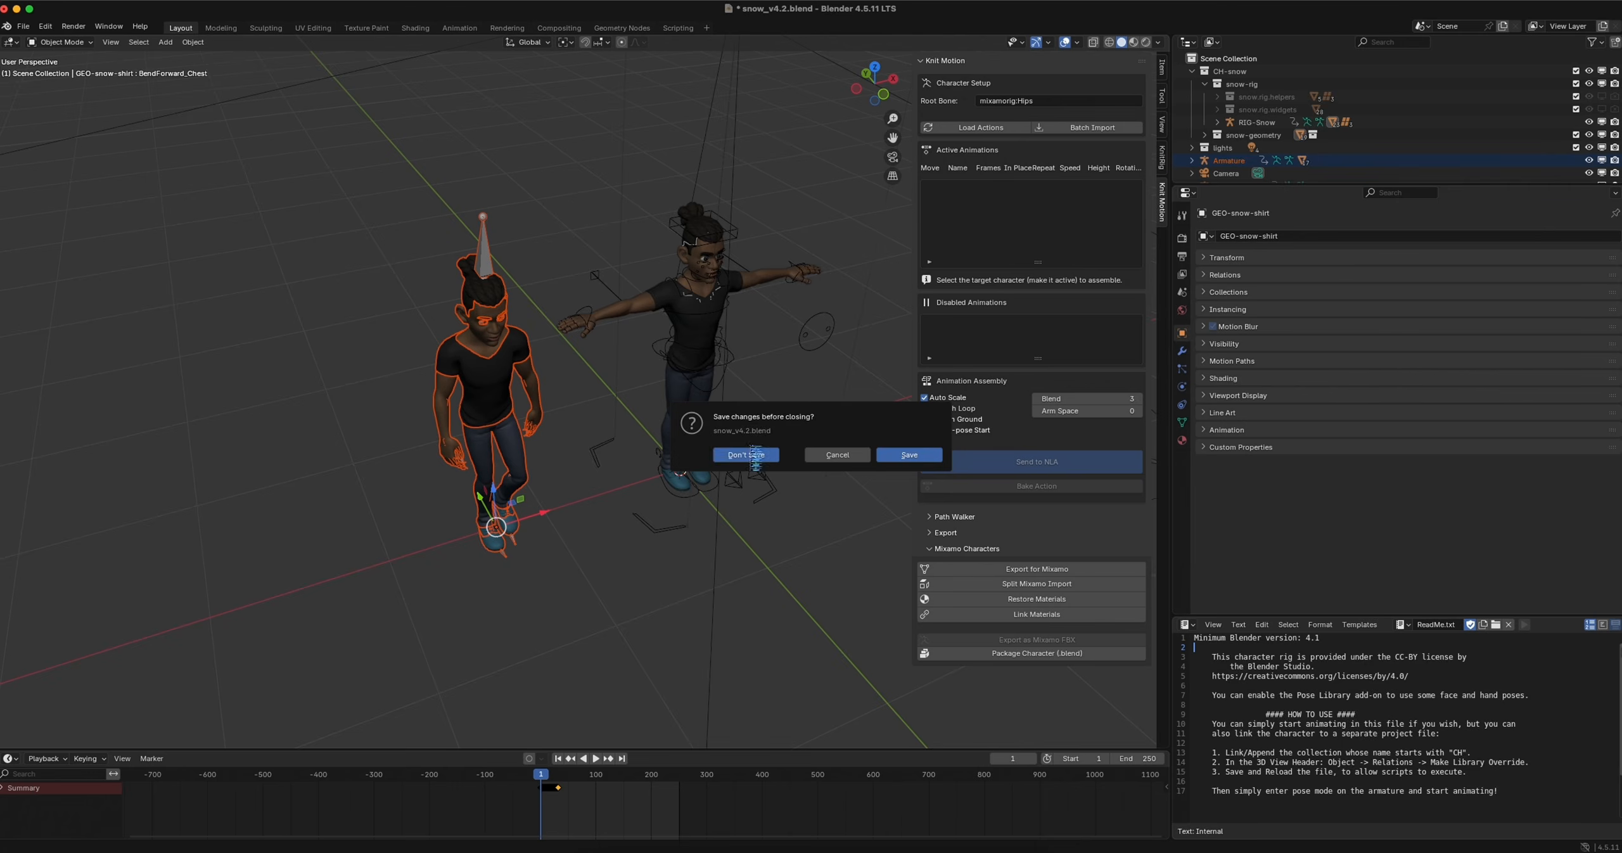
click(754, 456)
middle_drag(648, 416, 520, 561)
click(976, 128)
drag(914, 201, 705, 190)
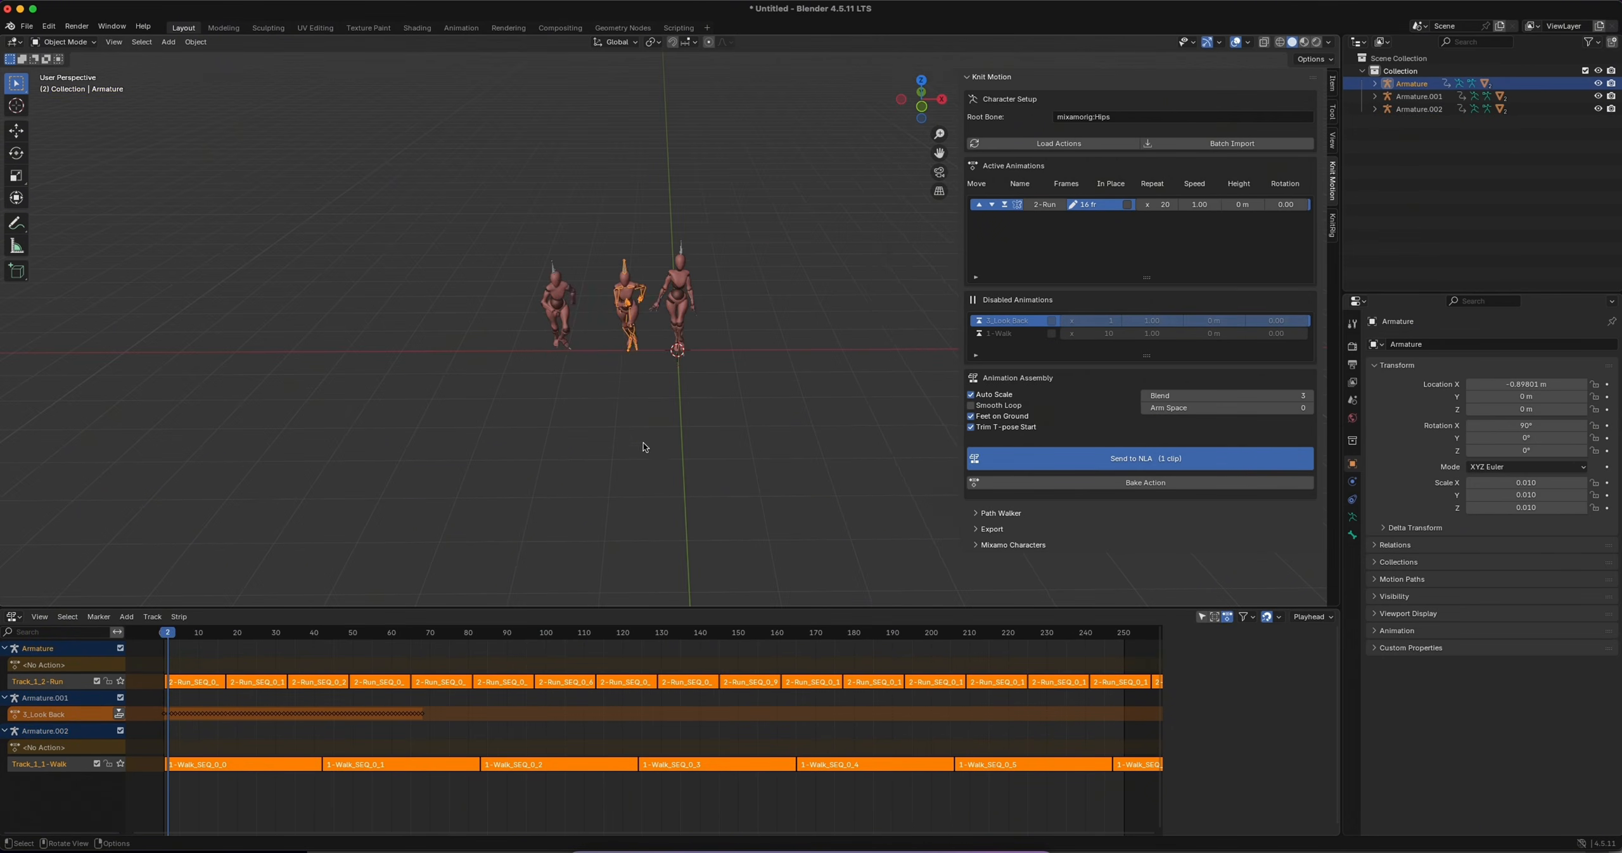
Activate the look-back and walk clips for Armature.001 and move the walk clip ahead of the look-back clip
key(space)
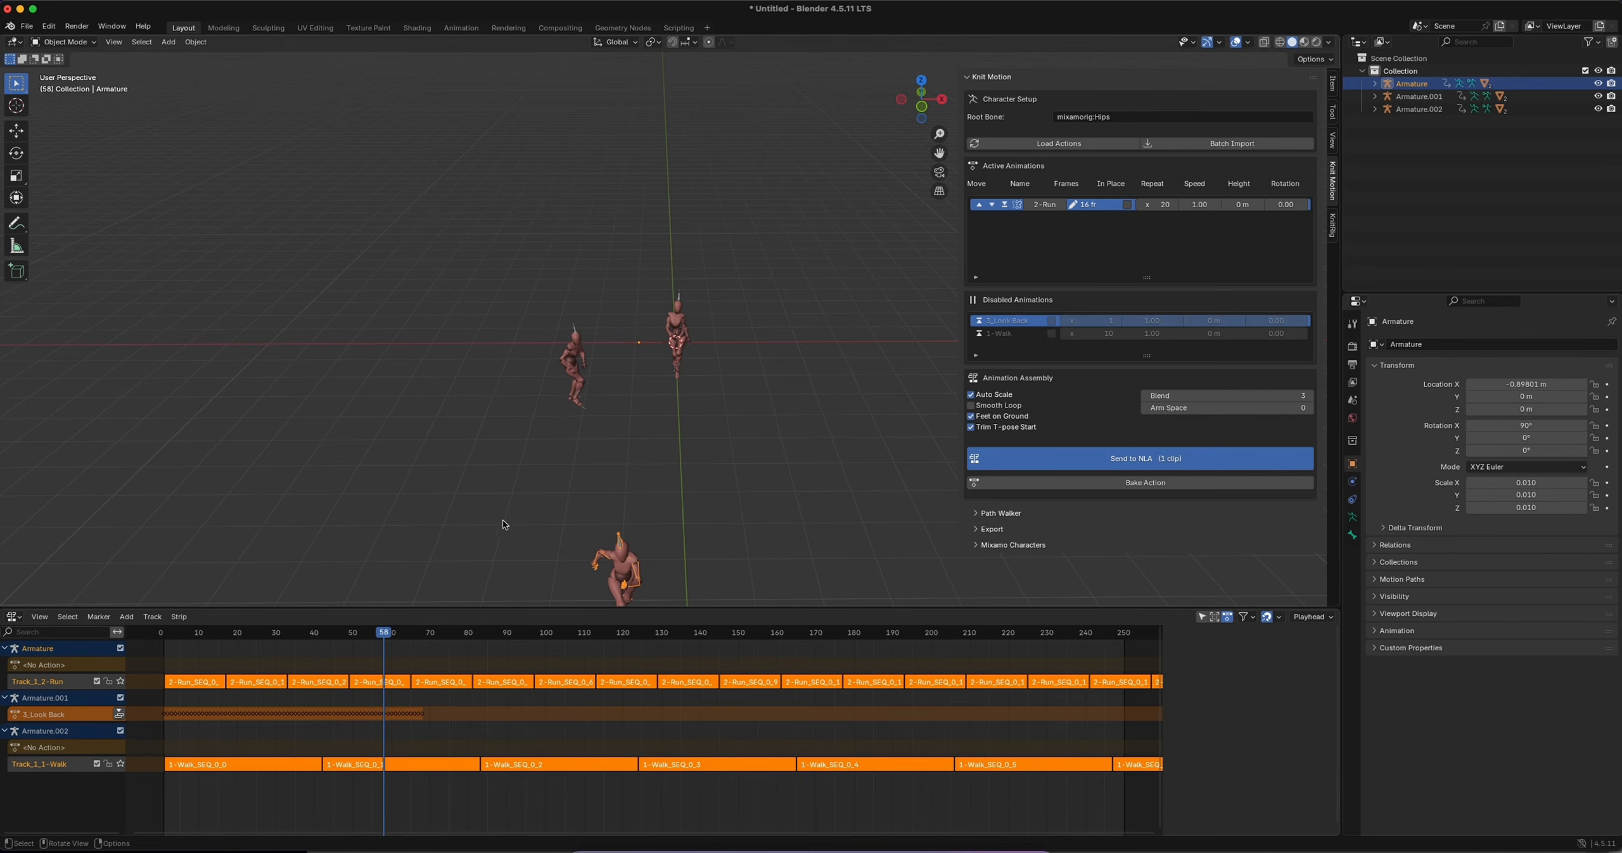
click(589, 360)
click(979, 320)
click(979, 320)
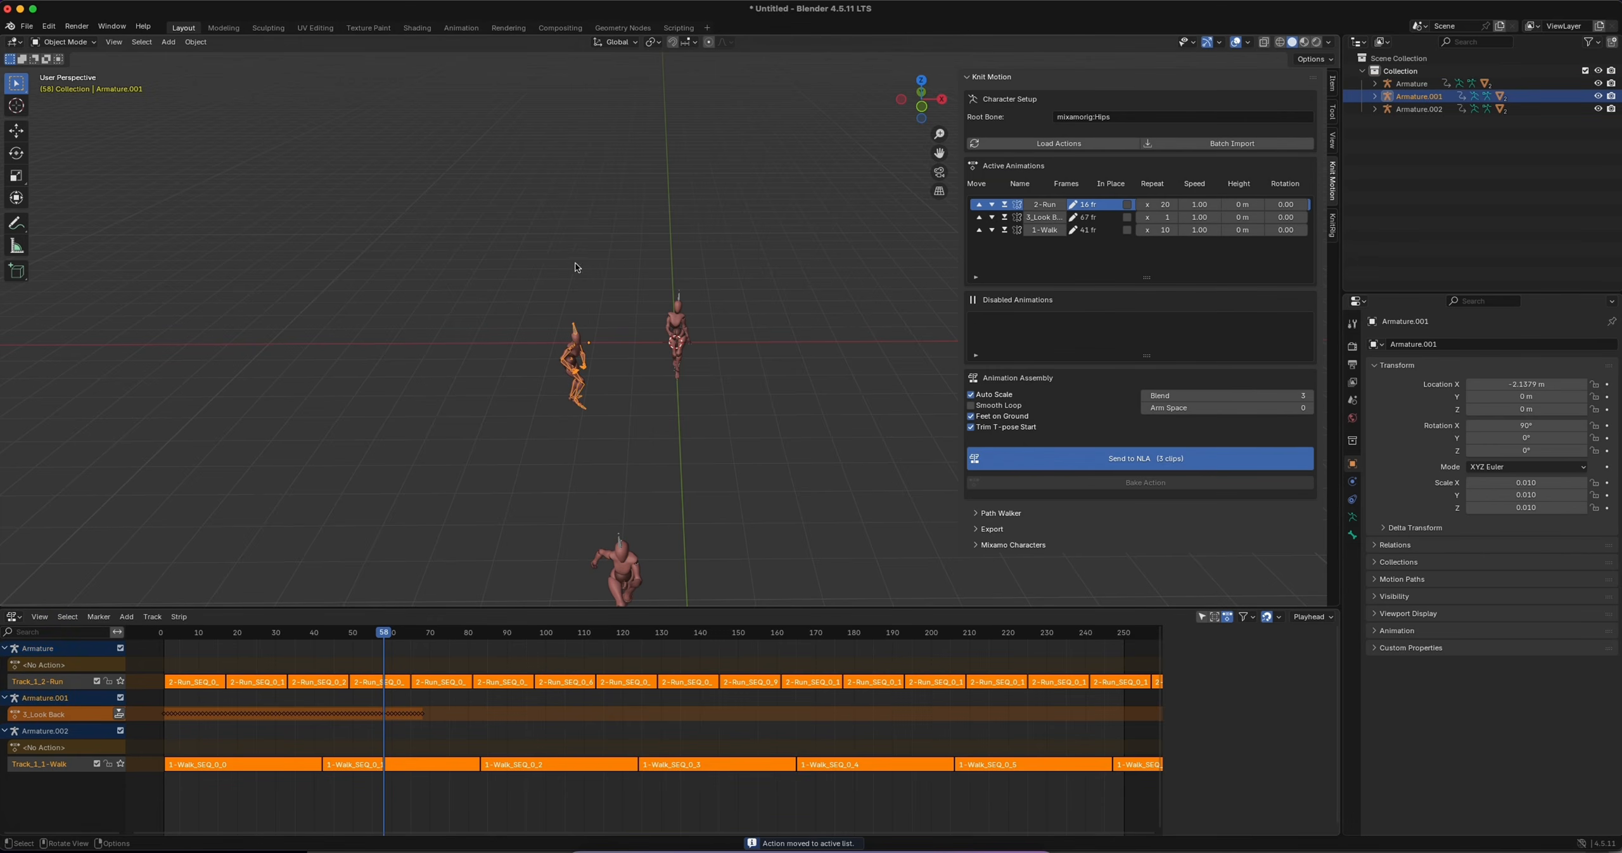
click(980, 231)
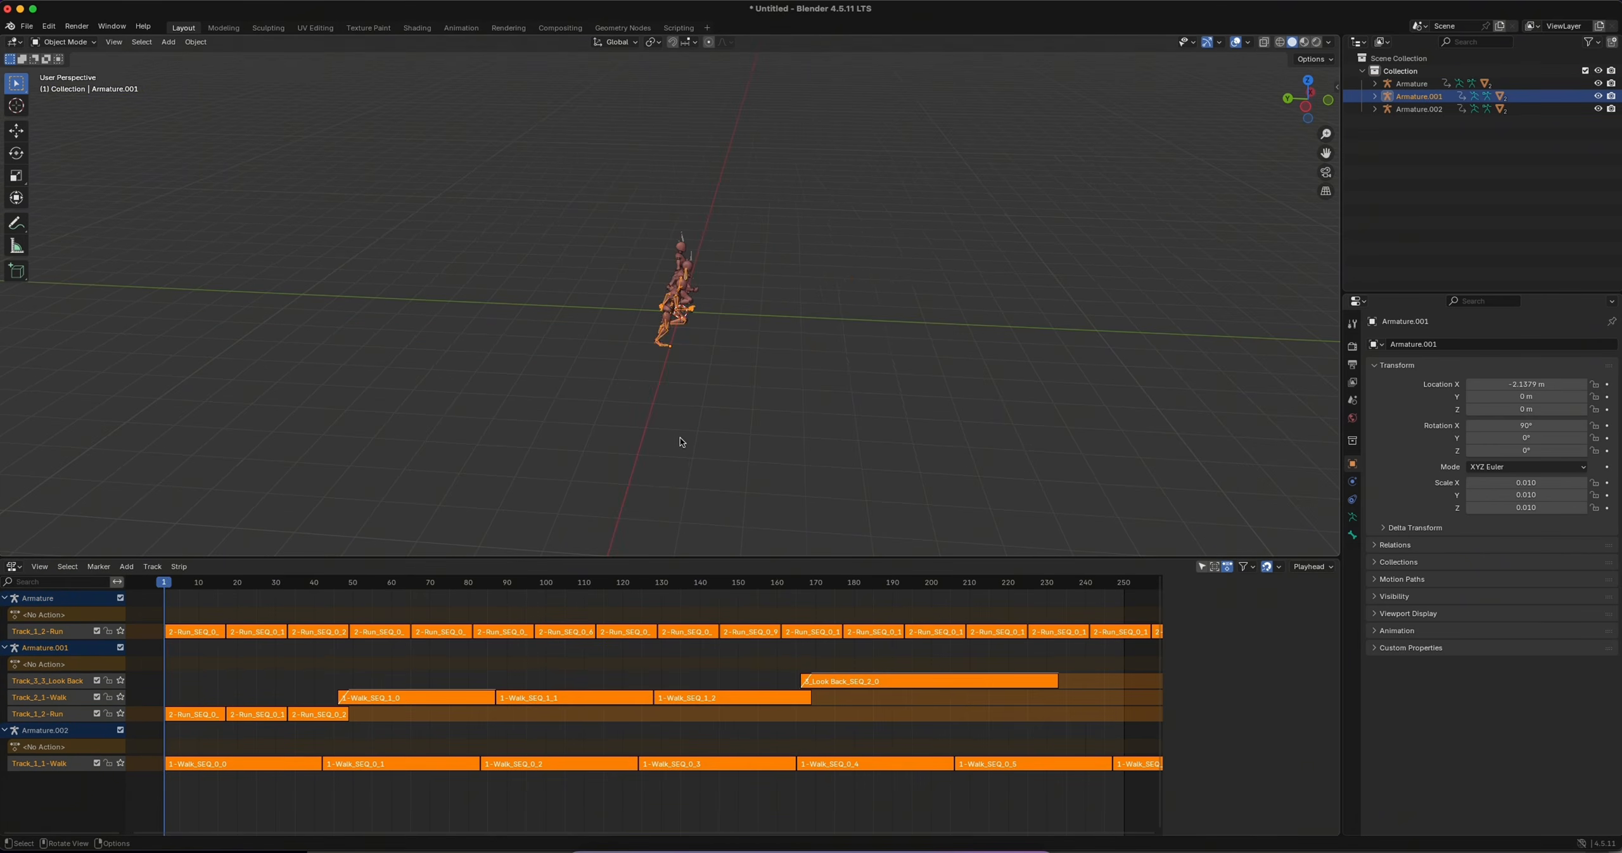
Play and scrub through the assembled run, walk and look-back sequence to review the characters' motion
key(space)
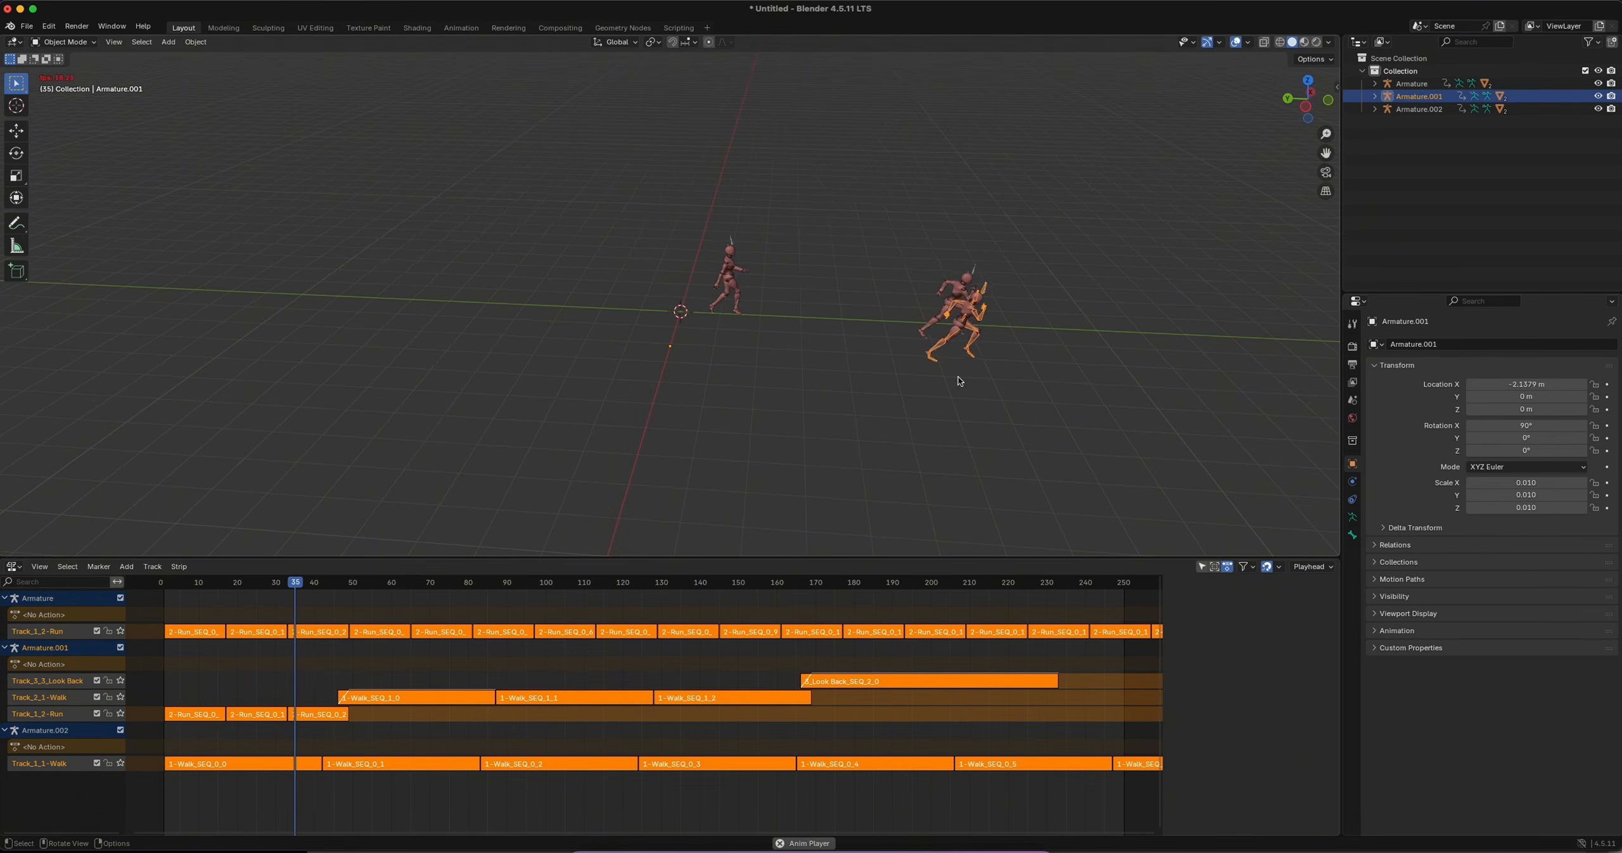
shift+middle_drag(951, 379, 686, 379)
drag(360, 583, 428, 583)
click(538, 279)
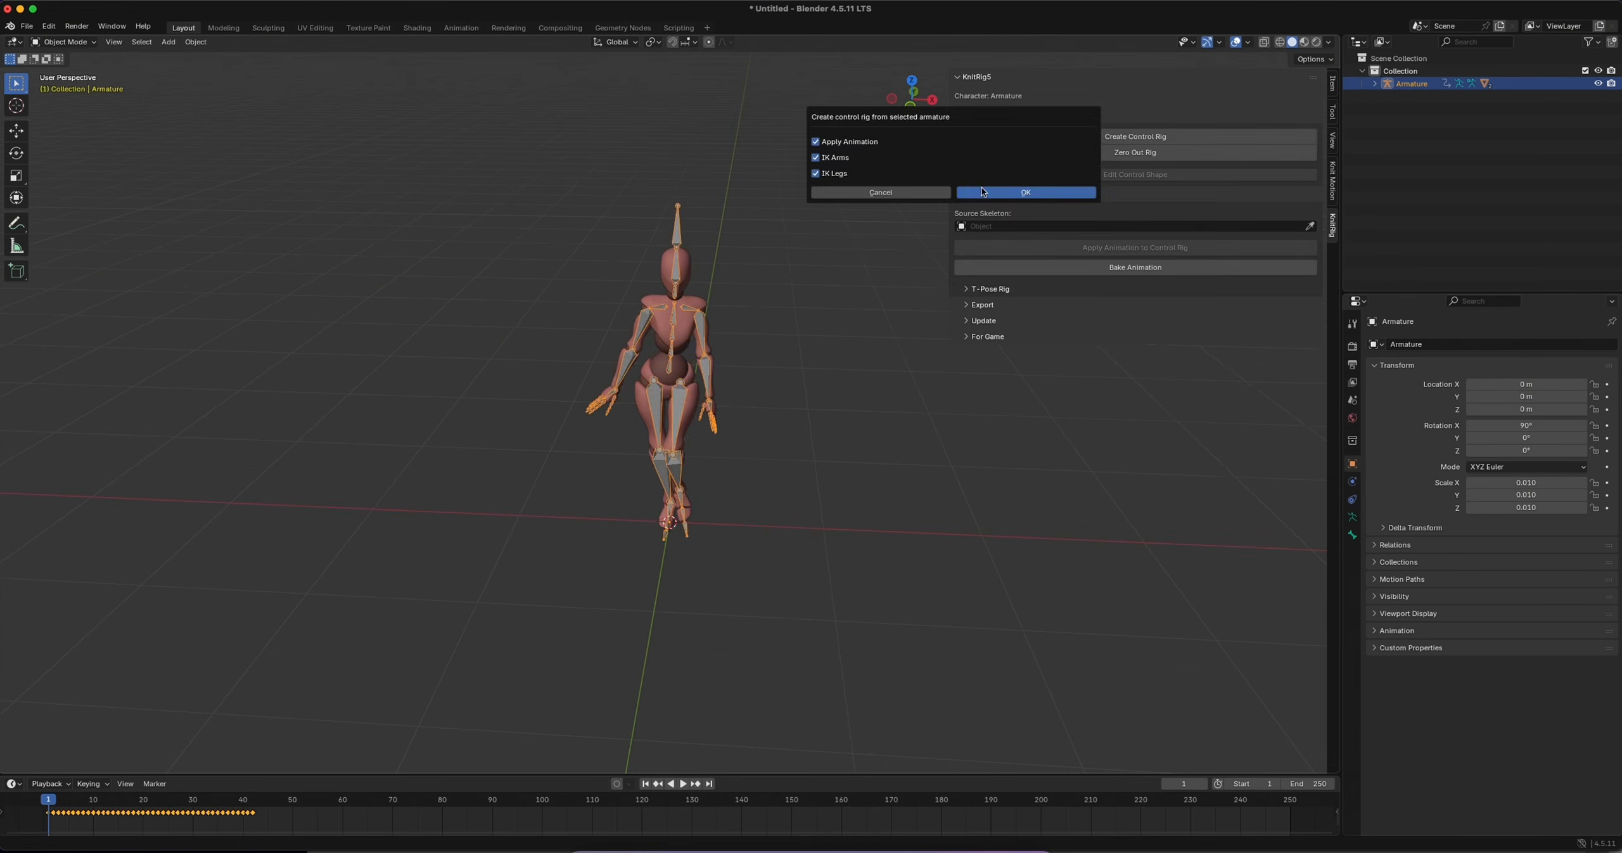
Create a KnitRig5 control rig for the animated armature and inspect its controls from the side
click(1023, 188)
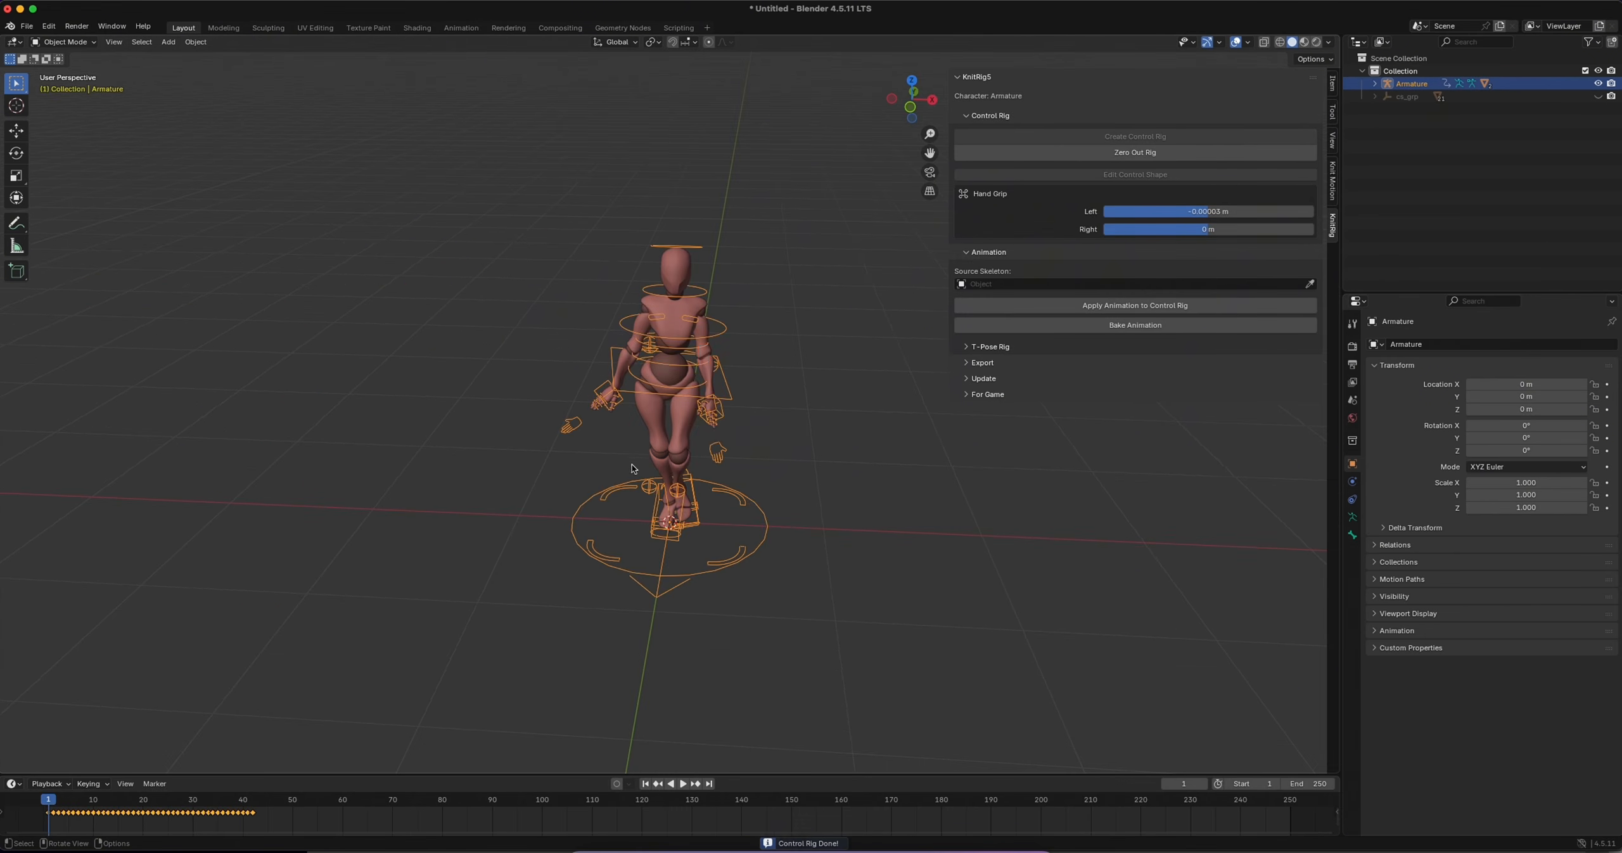
mouse_move(449, 219)
middle_down()
mouse_move(596, 218)
mouse_move(447, 205)
middle_up()
scroll(447, 203, up, 3)
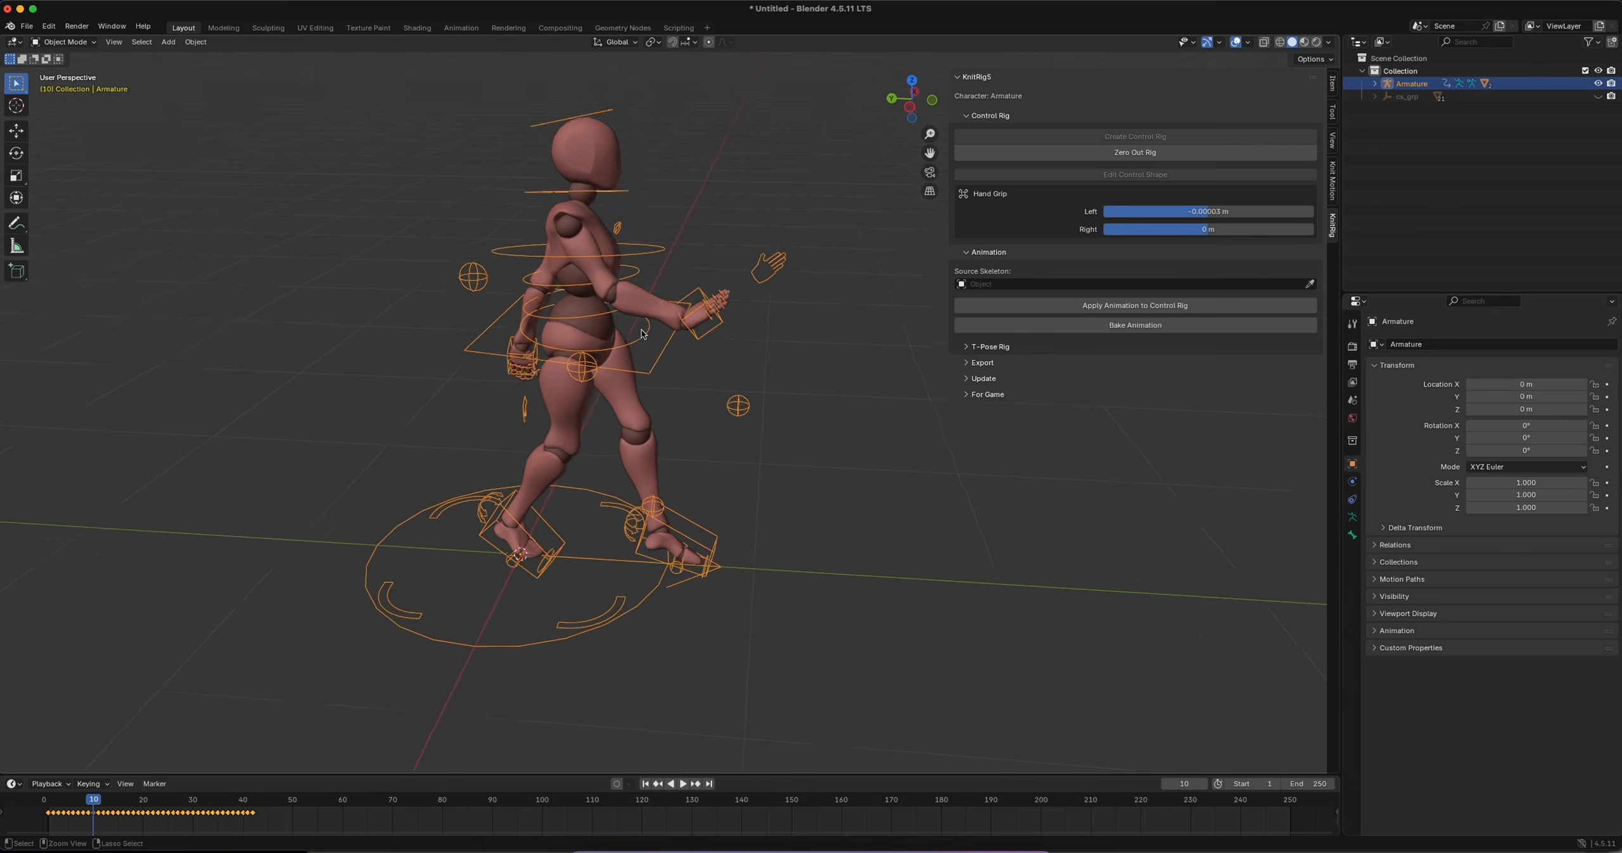
scroll(447, 204, down, 1)
Enter Pose Mode and snap the right hand control between IK and FK on the current frame
key(ctrl+Tab)
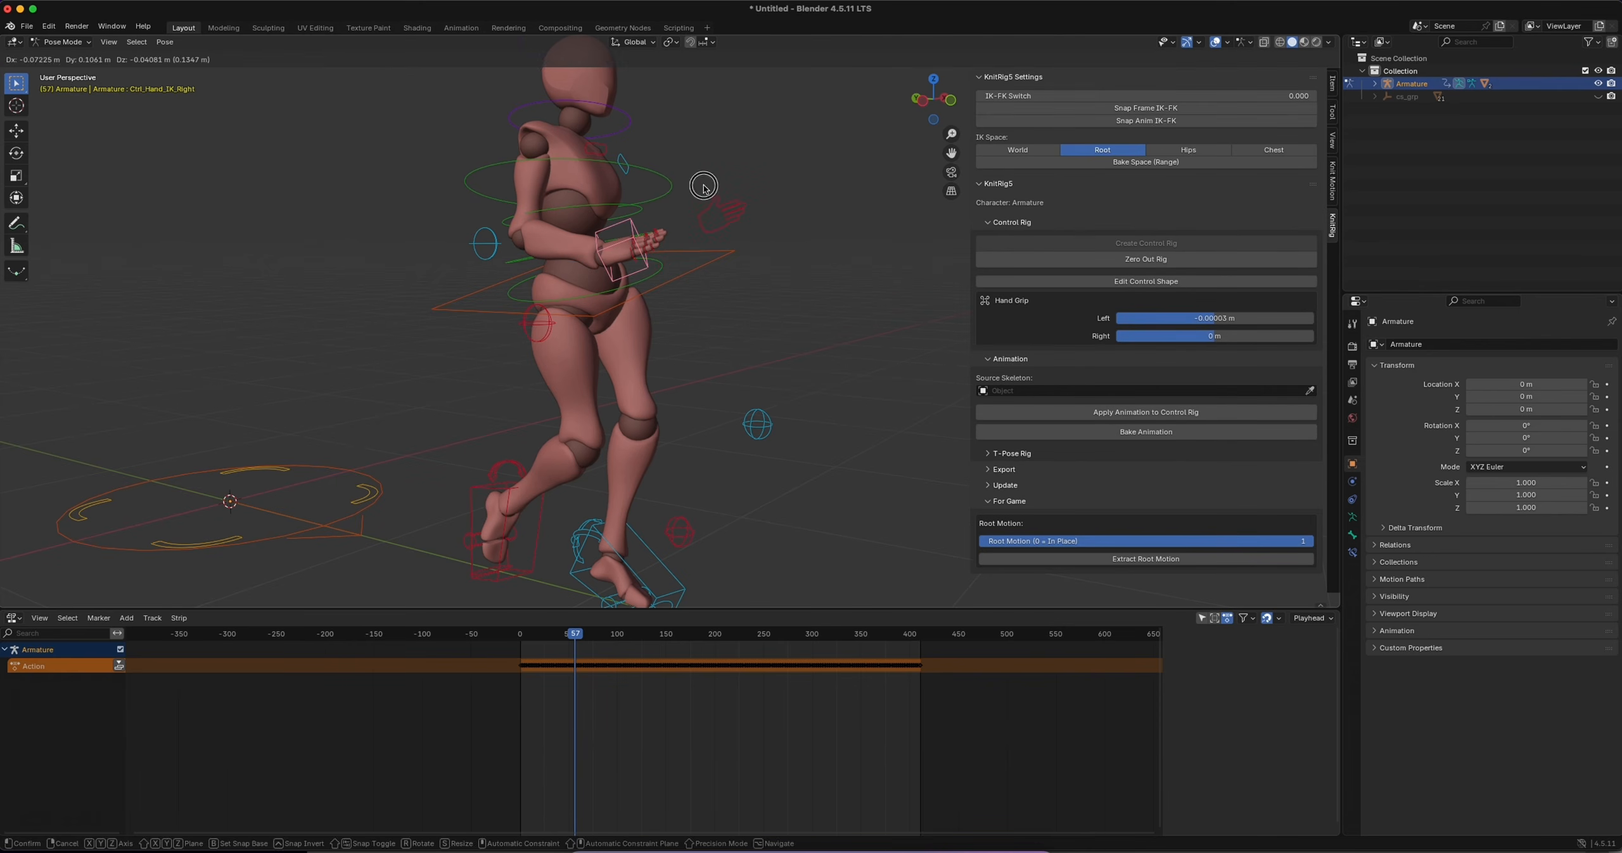
click(703, 186)
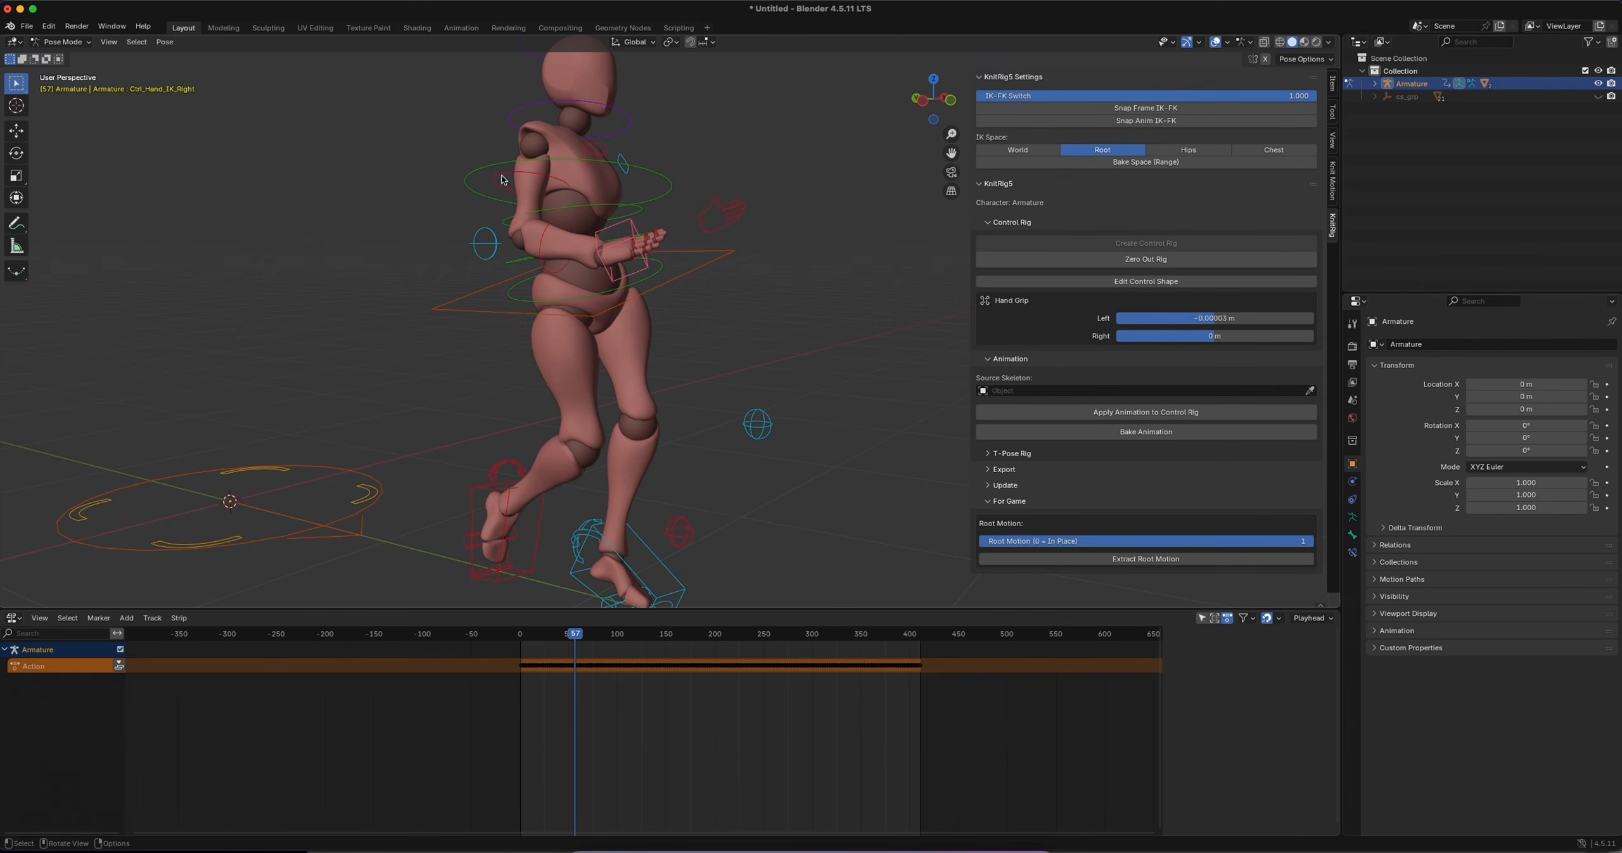
click(1146, 107)
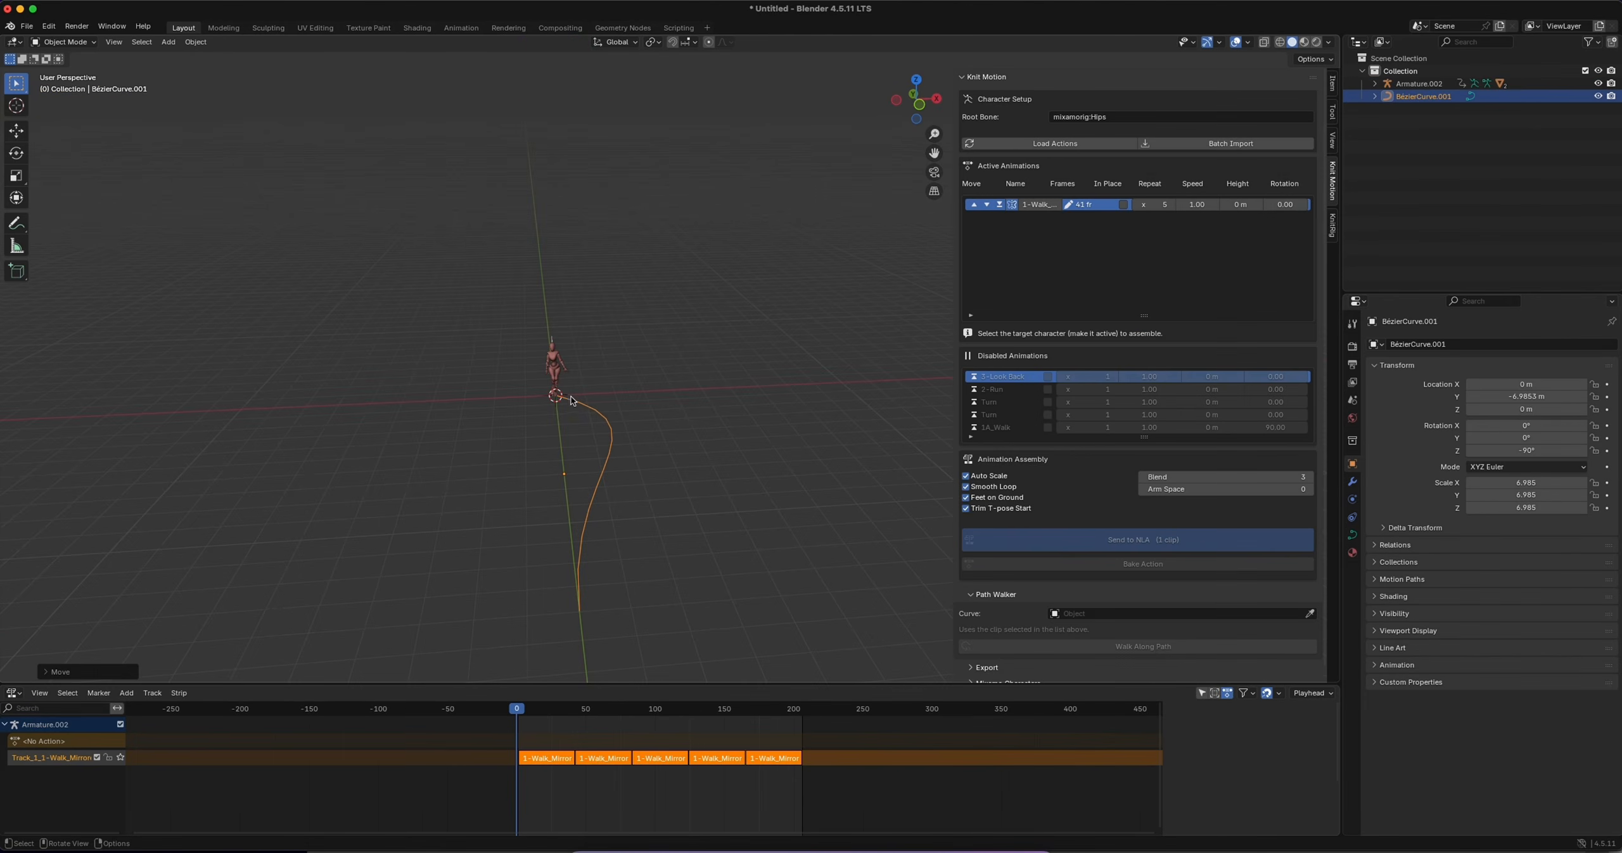
Lay the 1-Walk clip of Armature.002 along BézierCurve.001 with Path Walker
click(1103, 205)
click(552, 339)
click(1309, 595)
click(1185, 629)
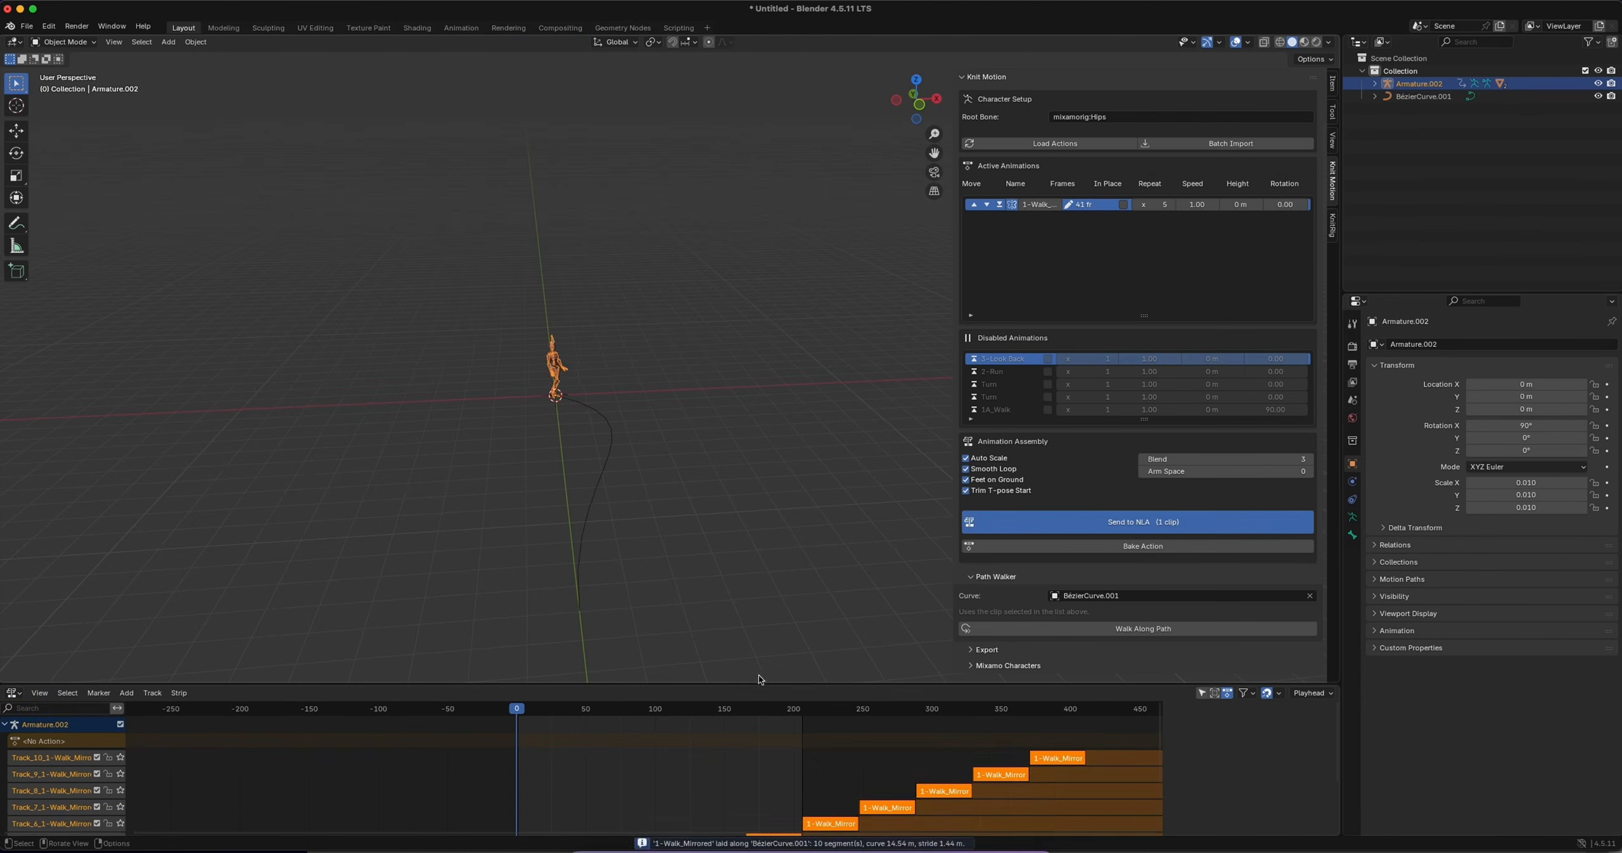
middle_drag(594, 451, 756, 529)
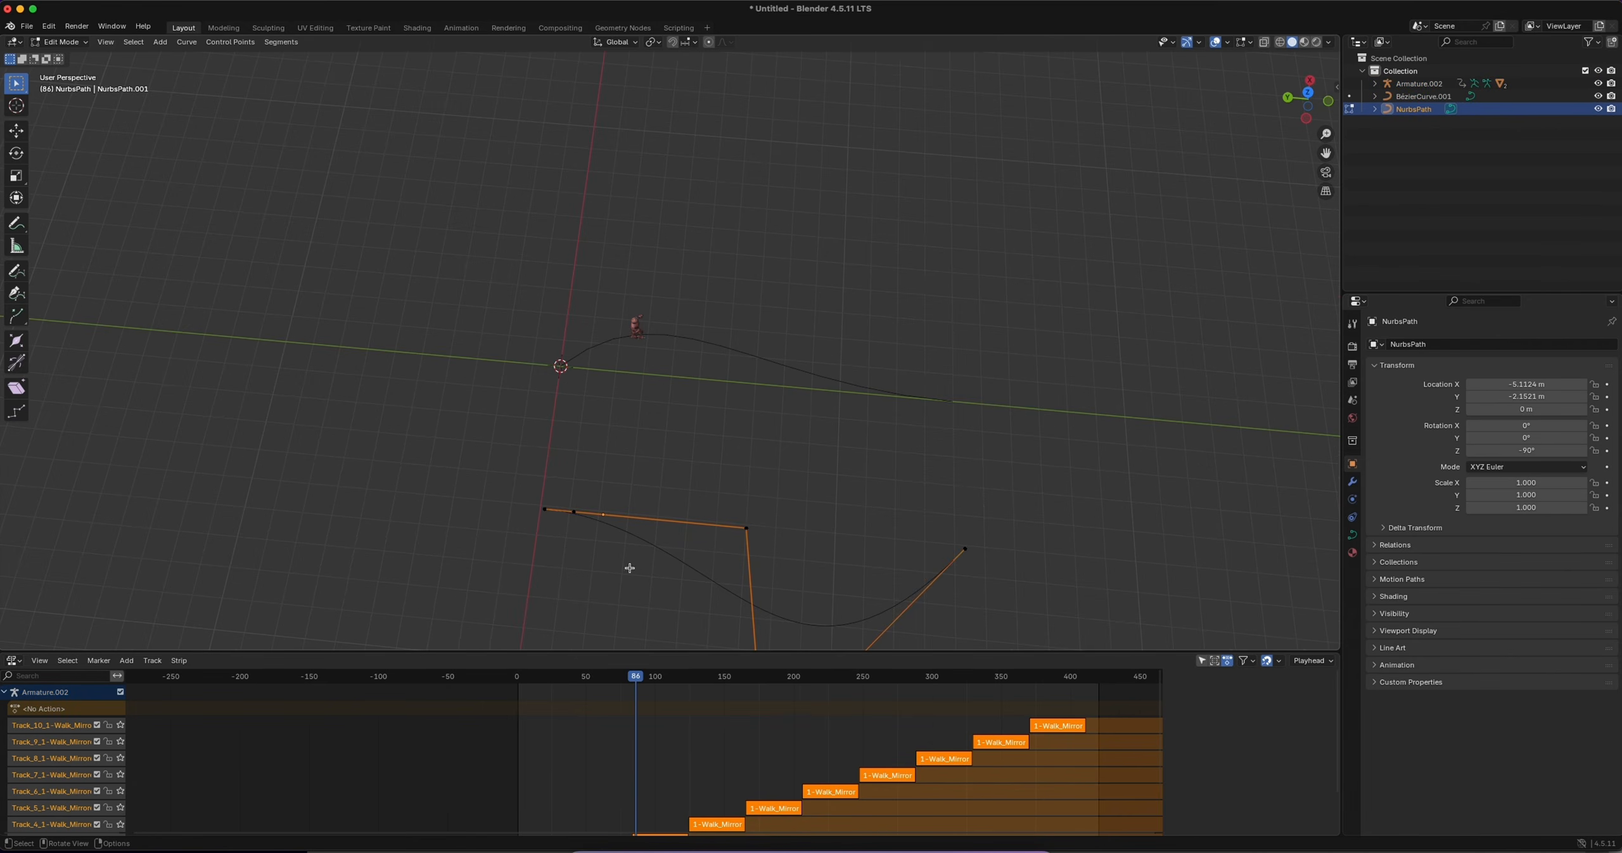
Reshape the NurbsPath curve by moving a control point along the X axis, then leave Edit Mode
click(746, 528)
key(g)
key(x)
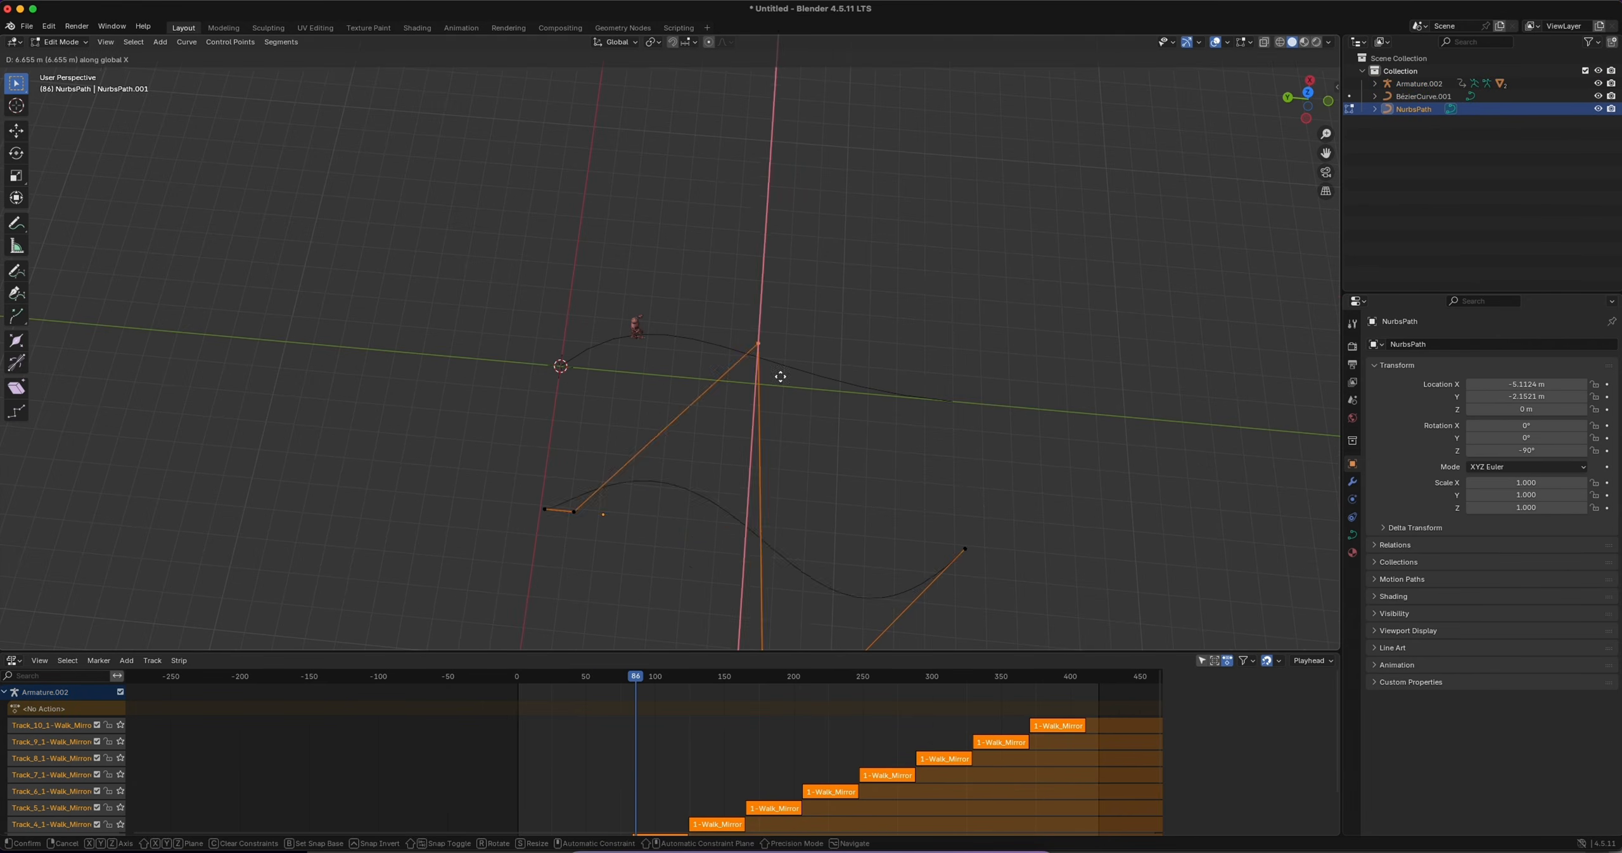
click(781, 374)
middle_drag(754, 561, 634, 494)
key(Tab)
Set NurbsPath as the Path Walker curve for Armature.002, make the character walk along it and play the result
key(n)
click(672, 316)
click(1309, 596)
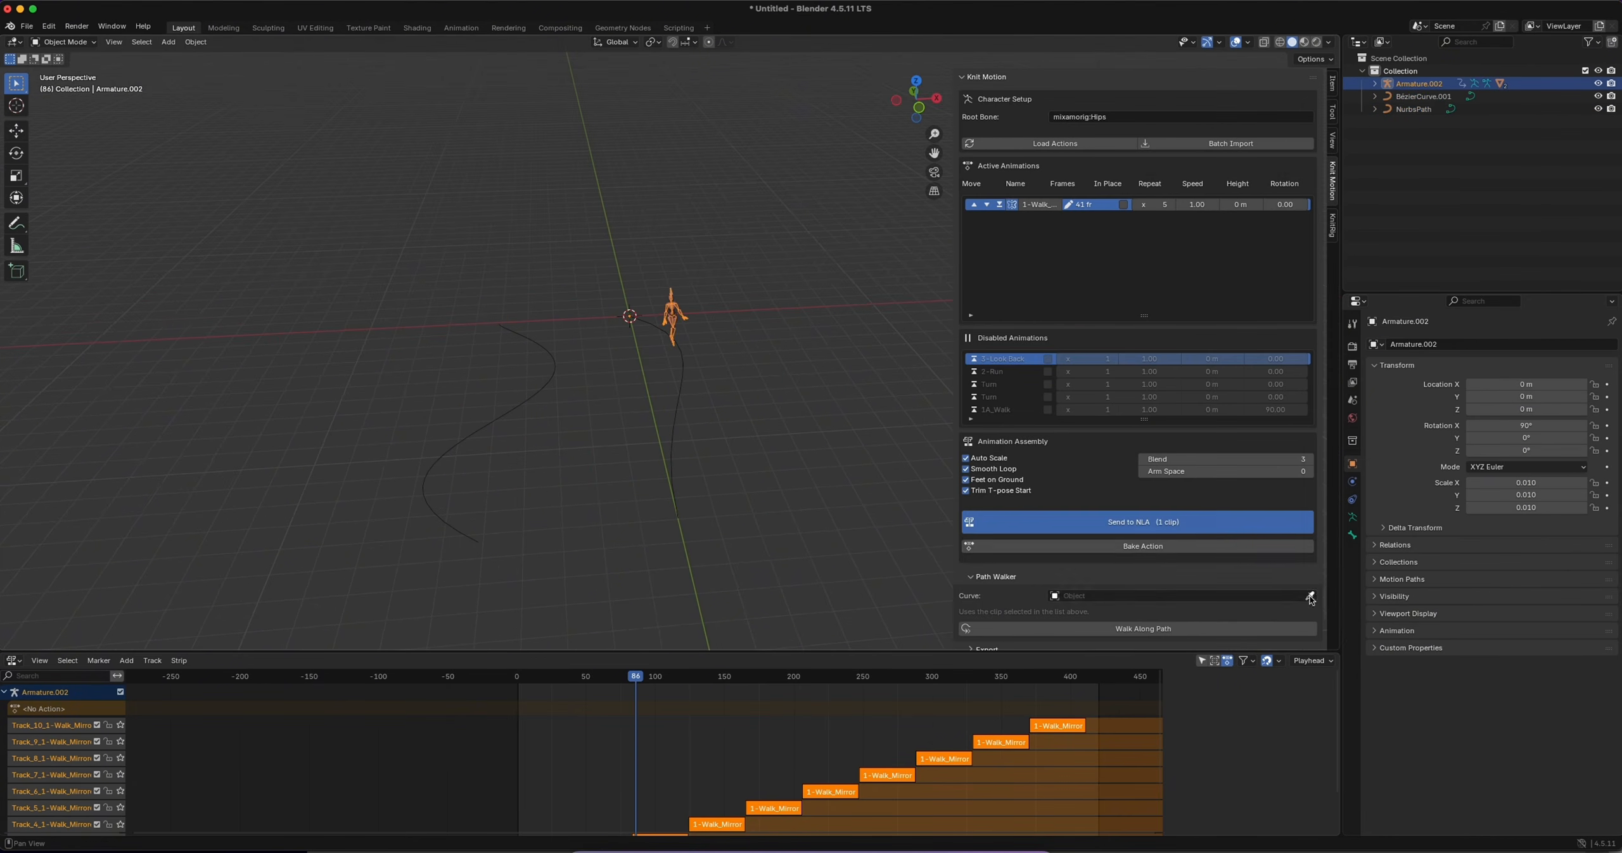
click(1309, 596)
click(553, 380)
click(1139, 608)
key(space)
click(457, 529)
middle_drag(457, 529, 479, 491)
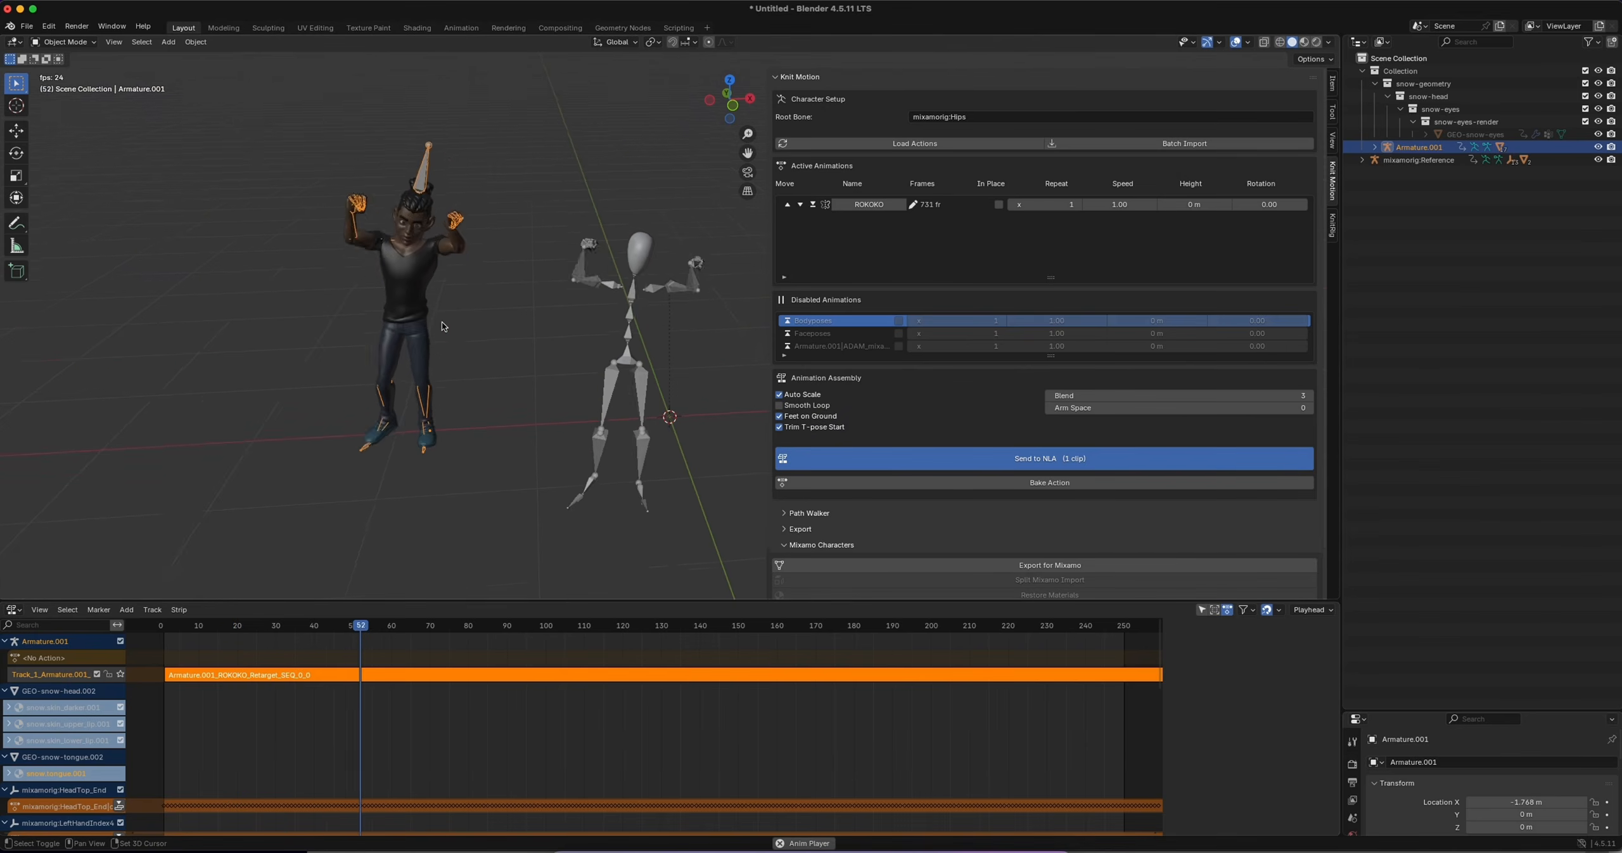
Send the ROKOKO clip to the NLA for Armature.001 and play the retargeted motion on the Snow character
key(n)
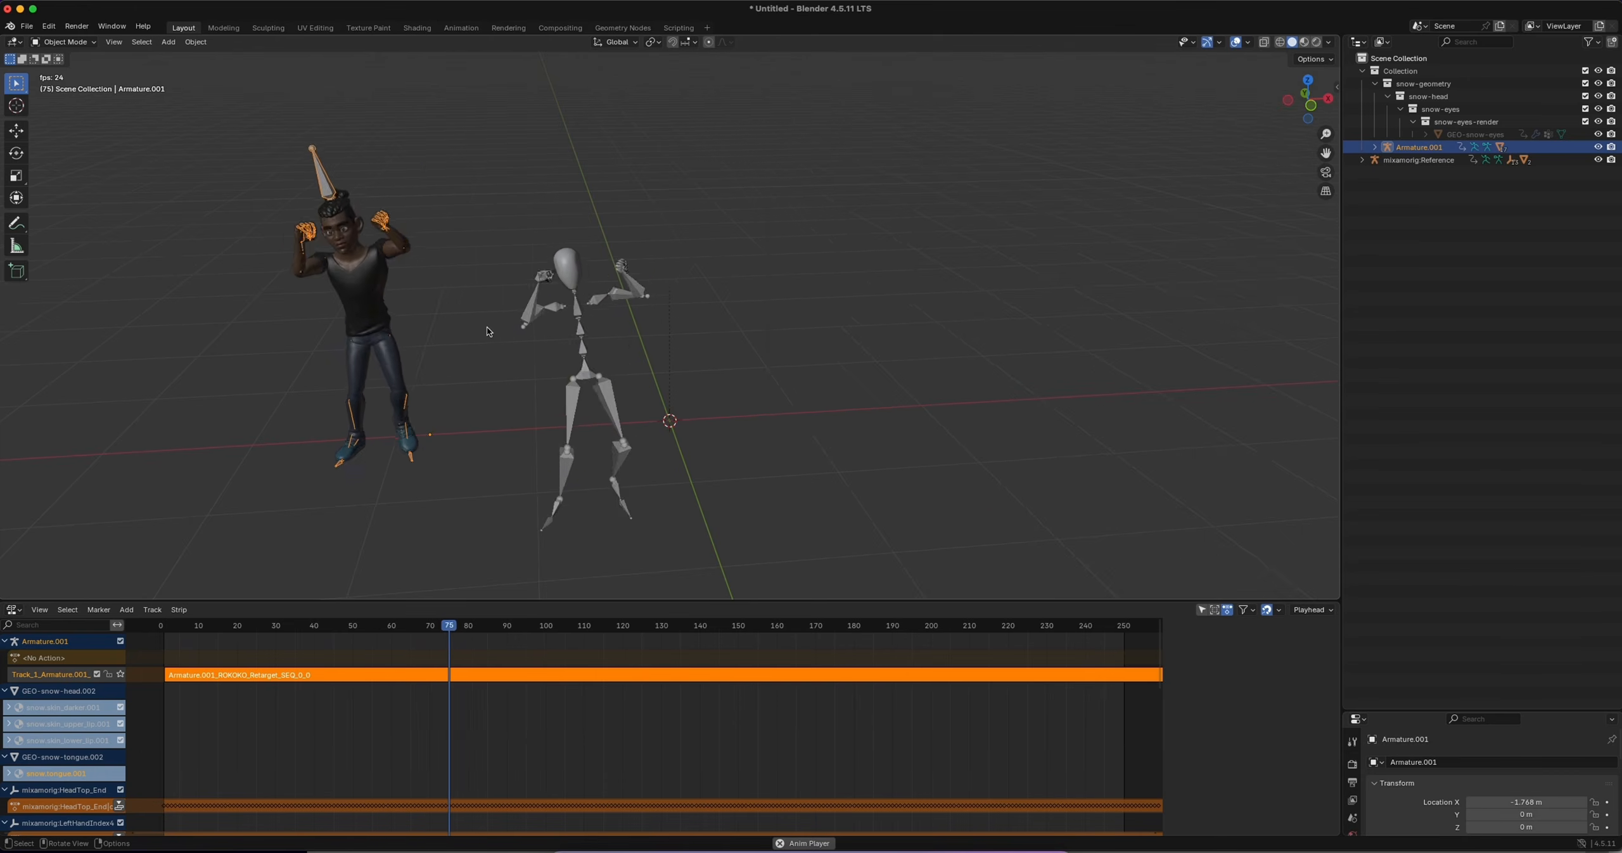
shift+middle_drag(476, 377, 610, 386)
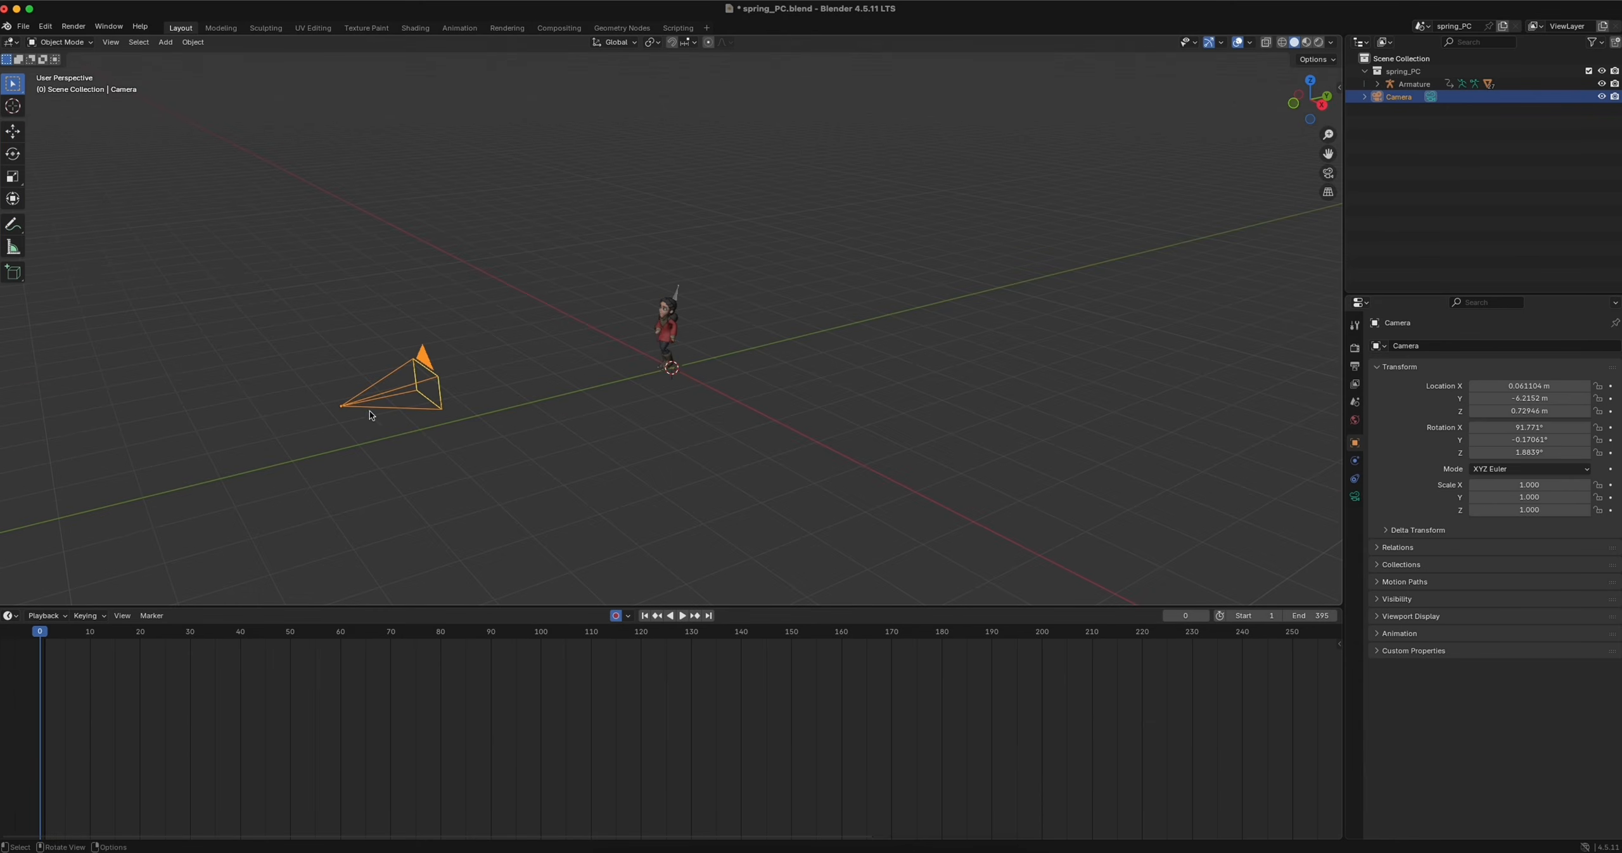
Keyframe the camera's location and rotation at frame 0 and go to frame 59 to frame the character
key(g)
click(424, 432)
key(r)
click(423, 433)
click(336, 631)
middle_drag(552, 398, 648, 494)
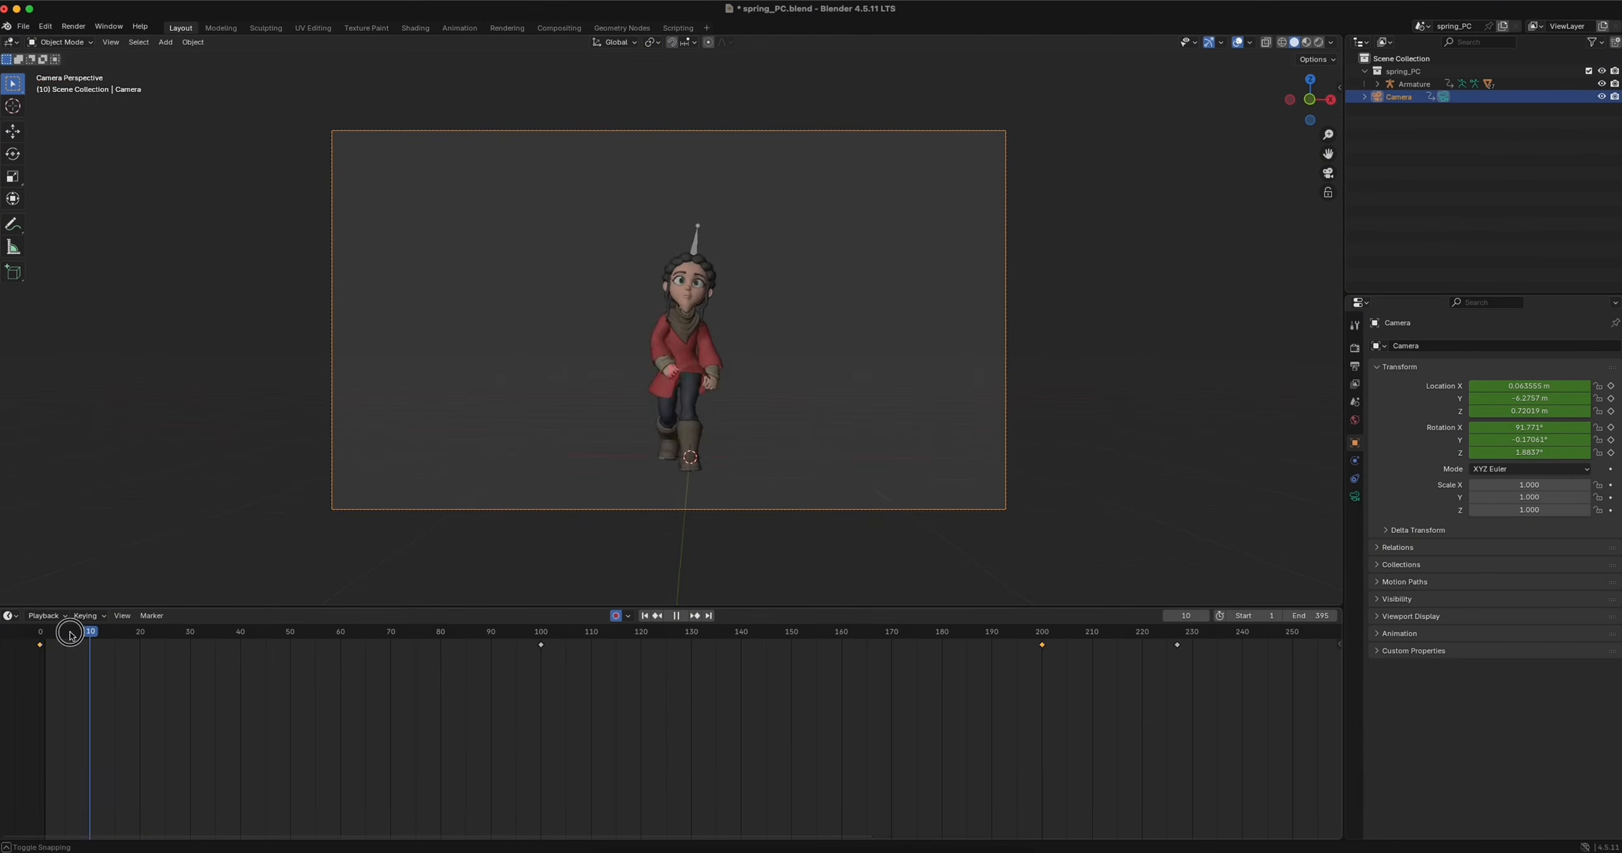
scroll(692, 697, down, 5)
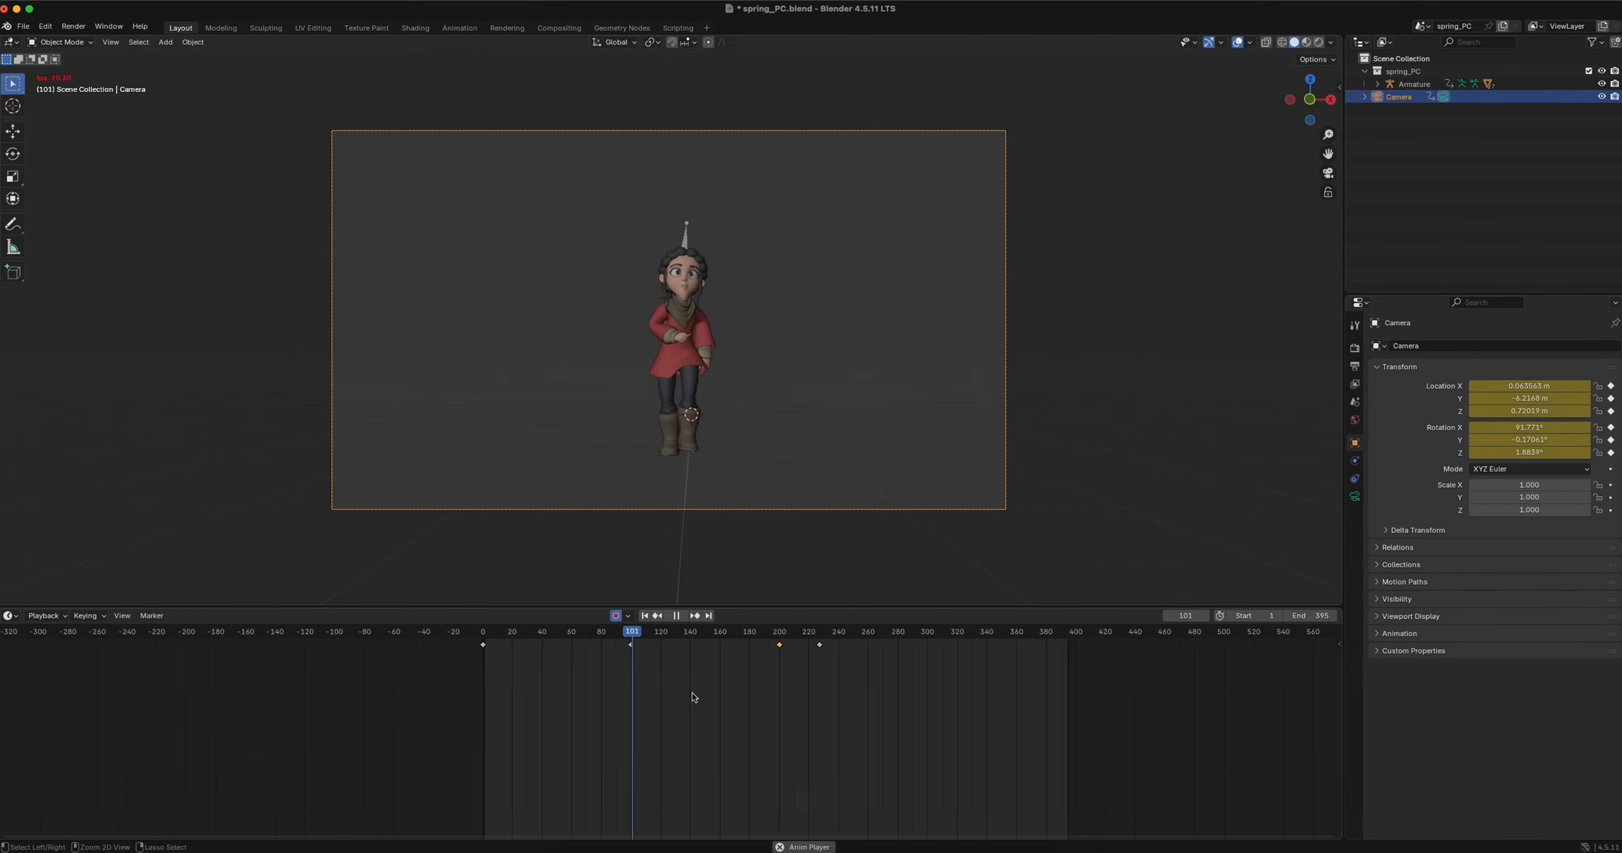
Play back the keyframed camera move through the camera view and check it from another point on the timeline
ctrl+scroll(692, 693, down, 3)
key(space)
drag(791, 645, 518, 638)
click(724, 635)
key(space)
key(space)
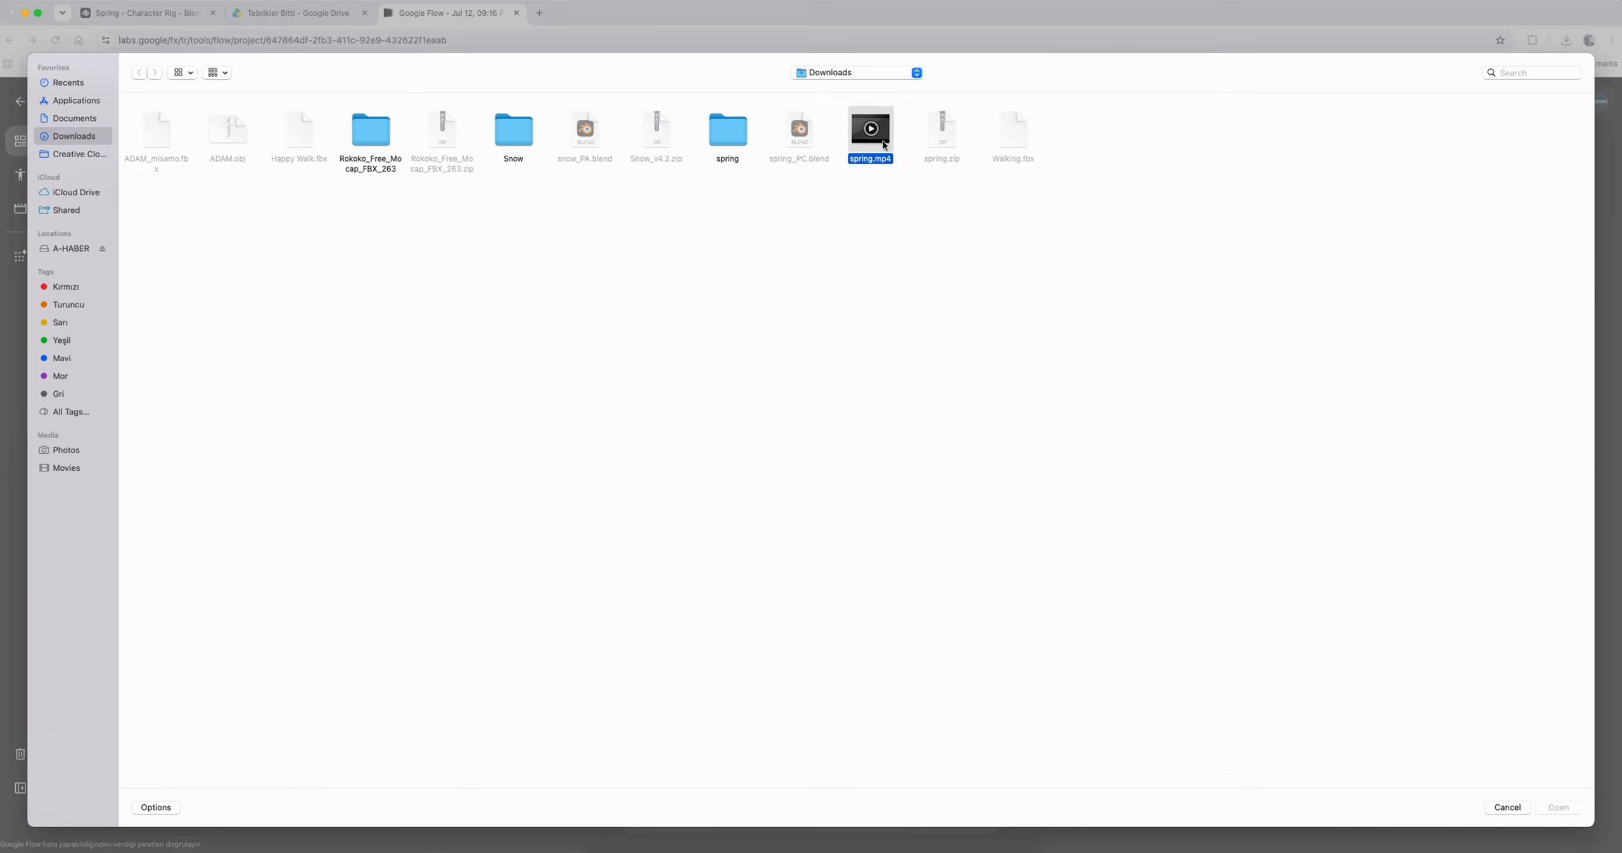
double_click(870, 130)
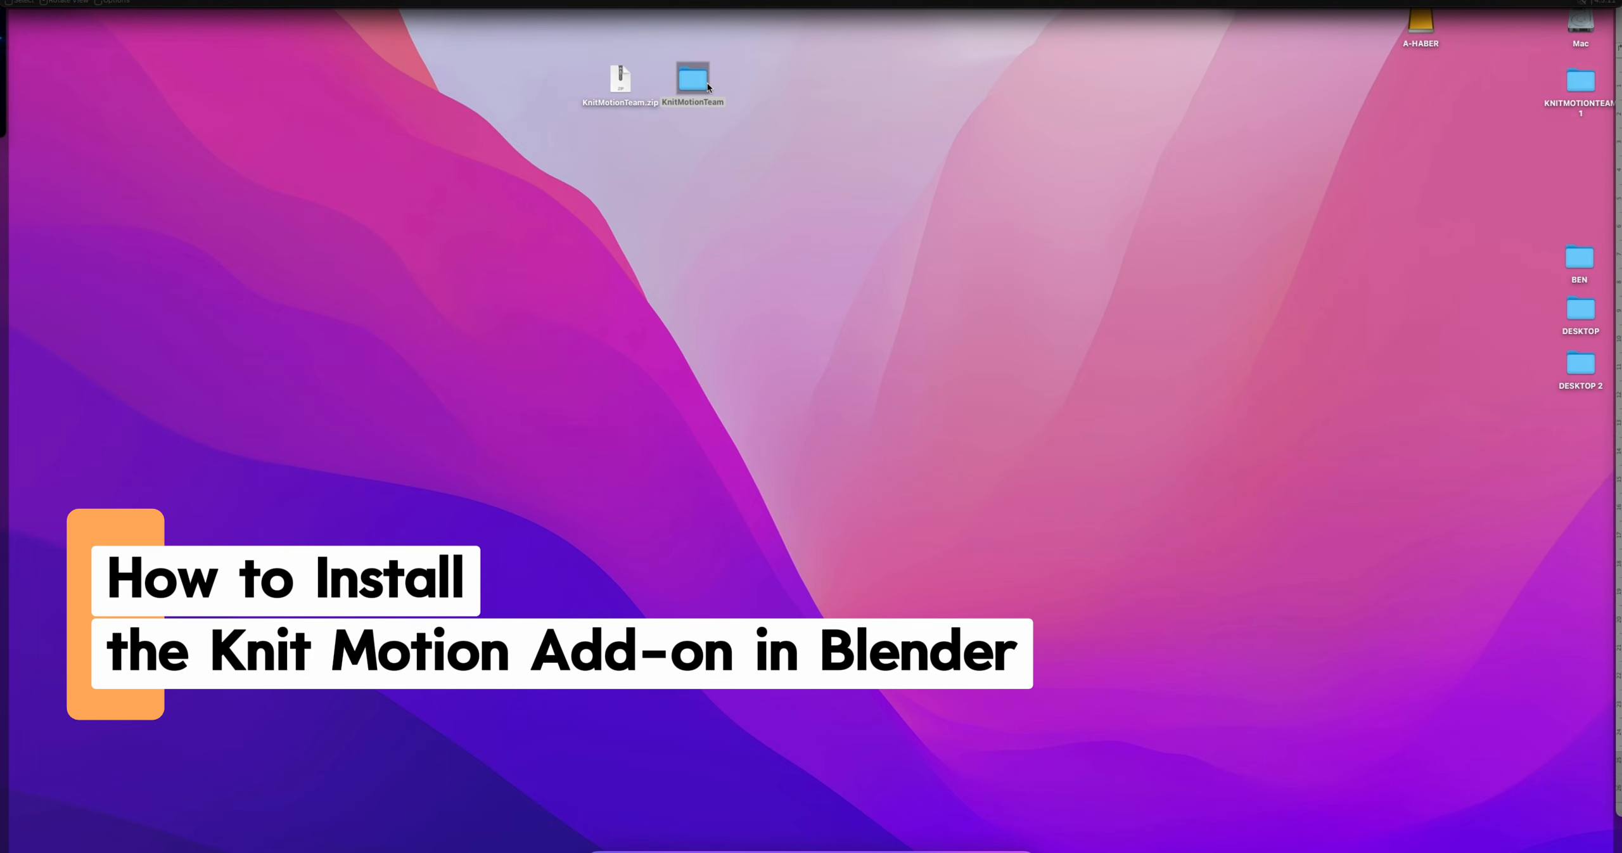
Open the KnitMotionTeam folder extracted beside KnitMotionTeam.zip on the desktop
click(692, 82)
click(627, 81)
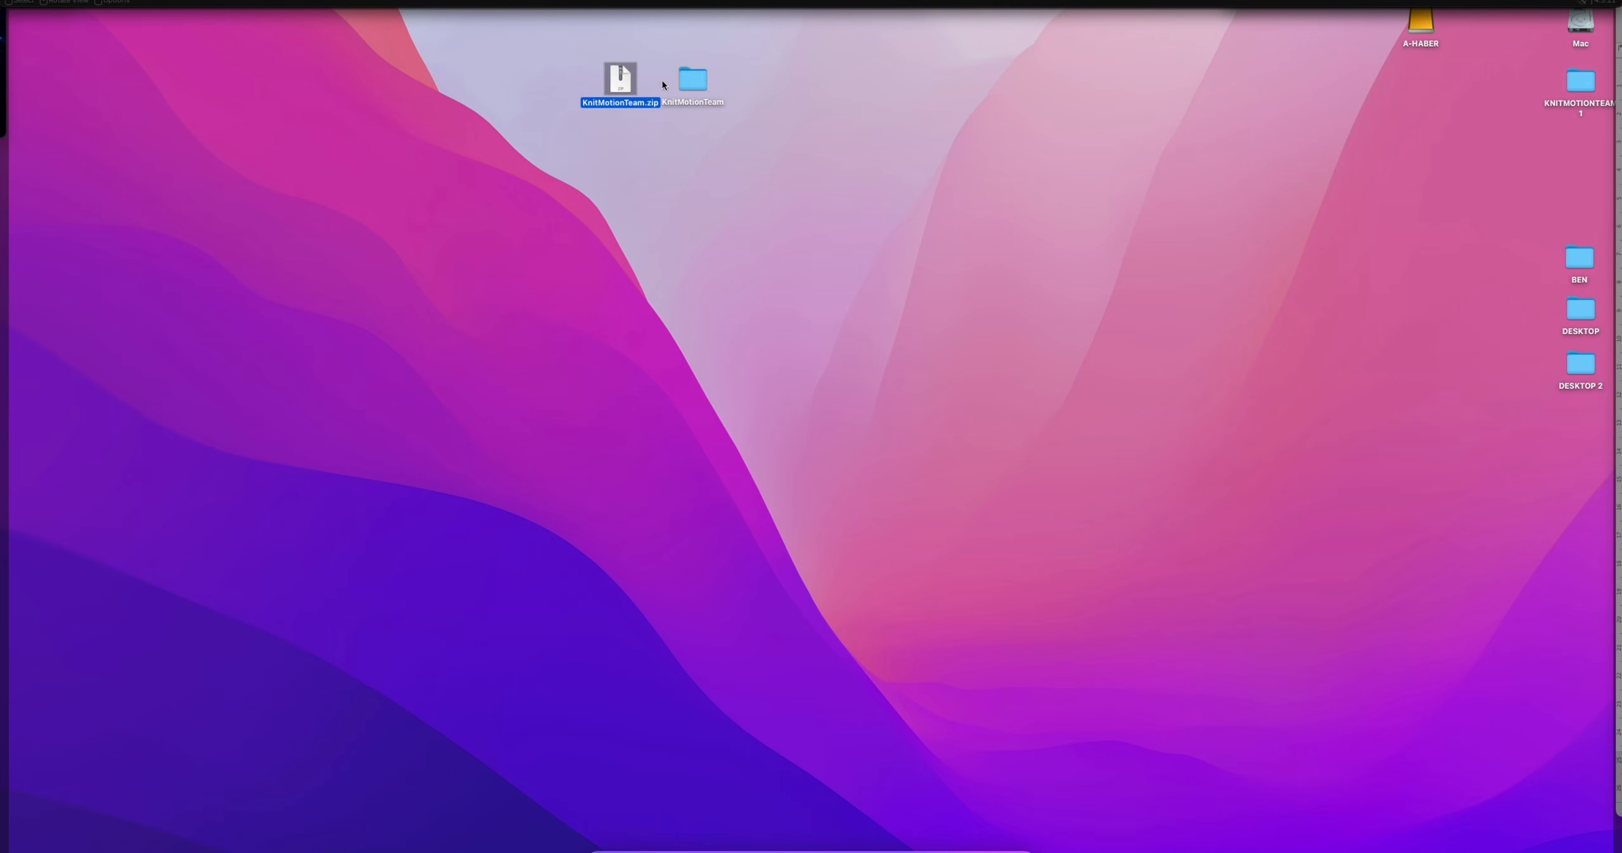
click(692, 80)
double_click(693, 81)
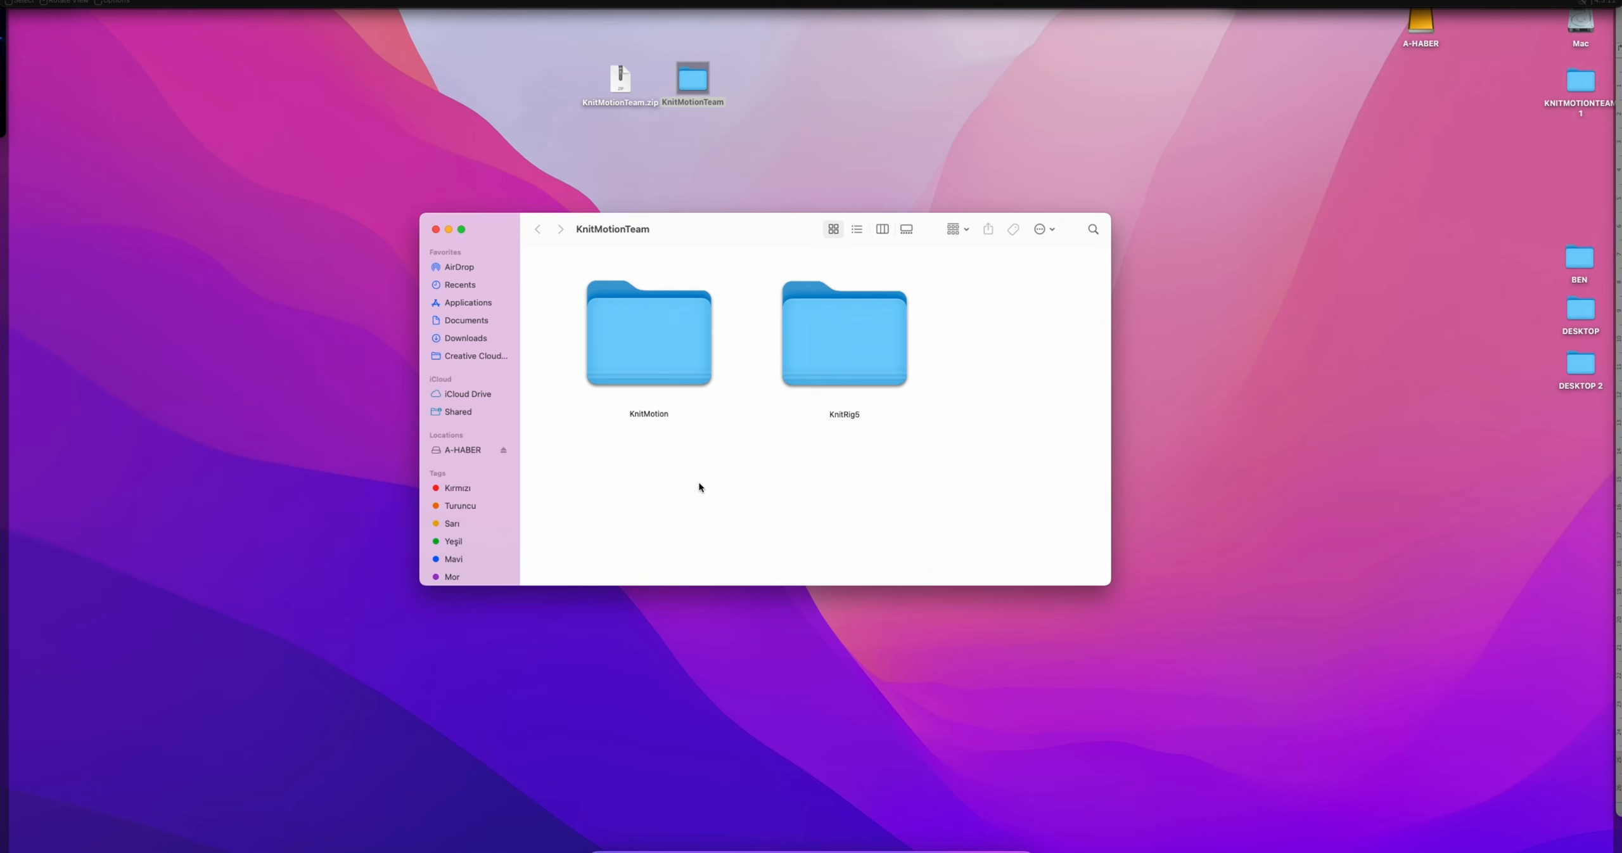
drag(699, 484, 604, 361)
click(710, 466)
click(848, 416)
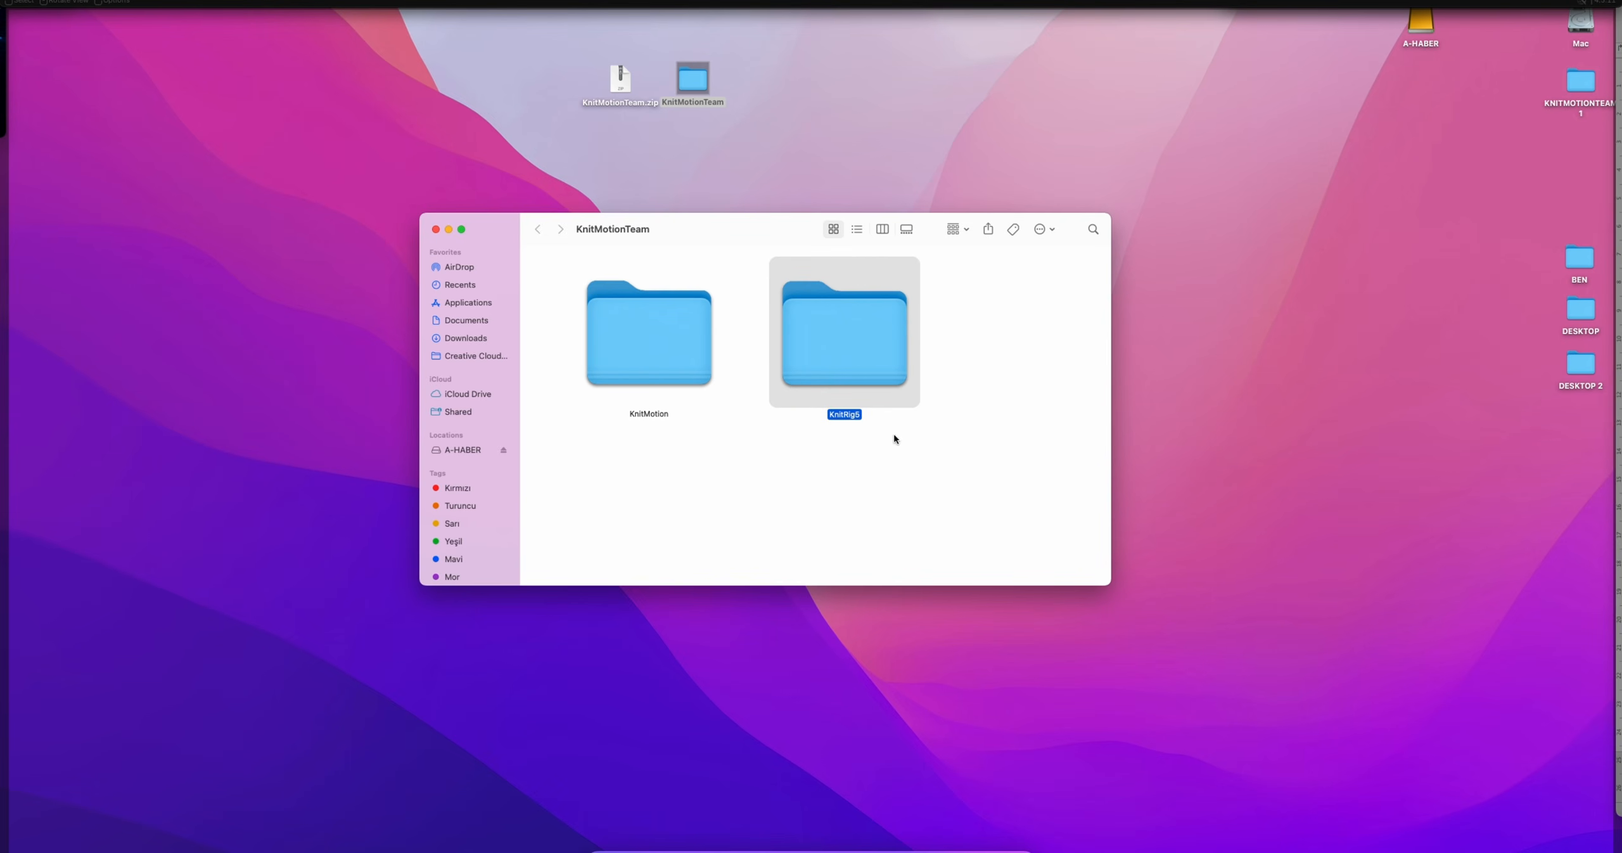
drag(653, 463, 643, 411)
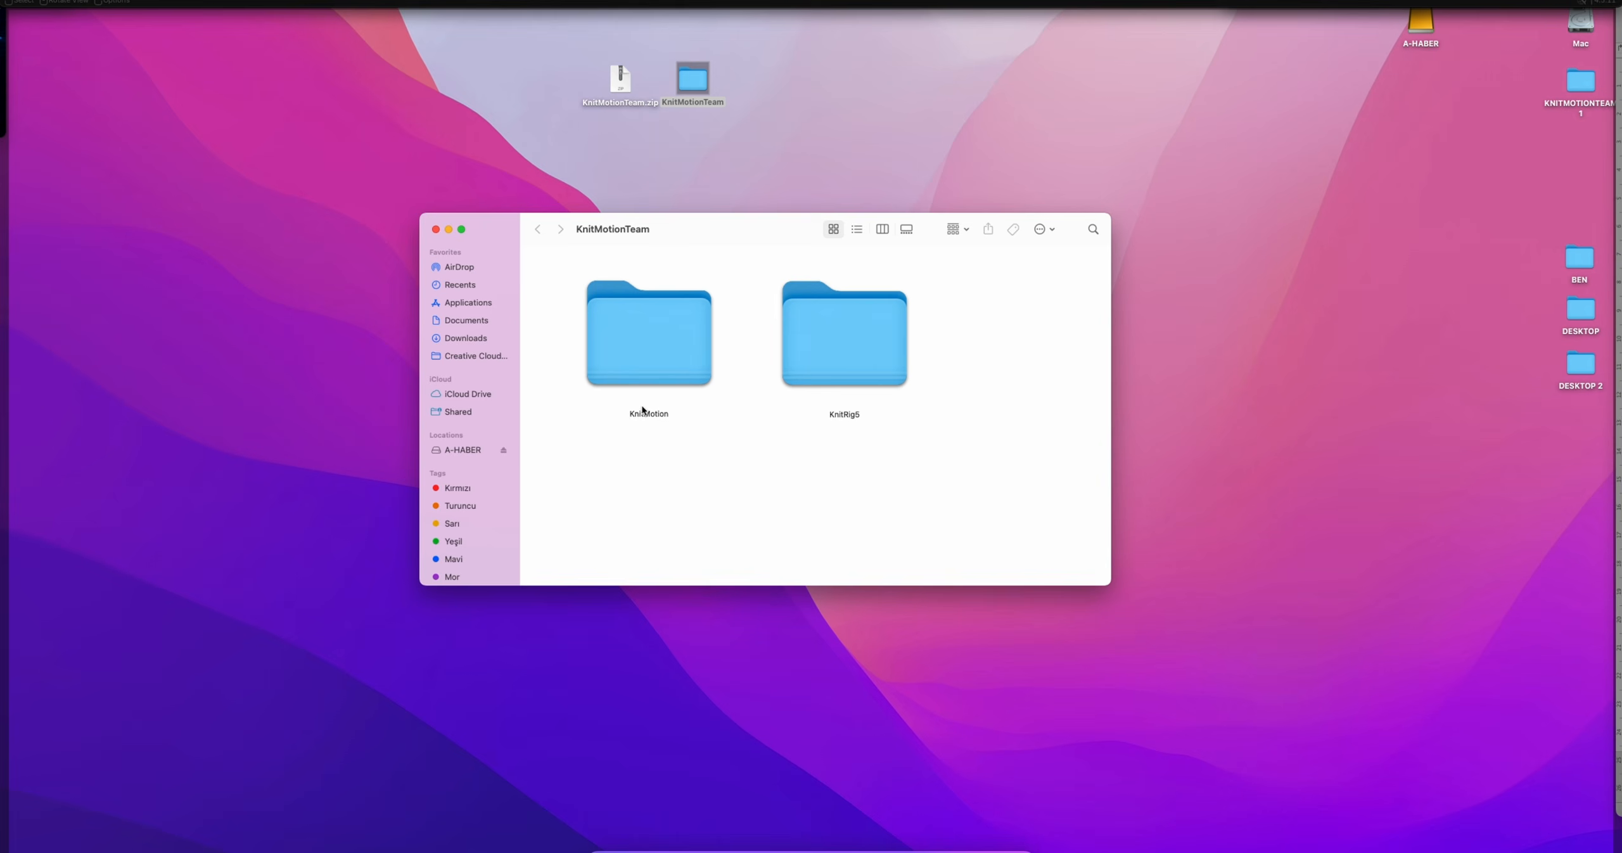
Open the KnitMotion folder and skim KnitMotion_User_Guide.pdf in a quick preview, from its table of contents into the panel sections
double_click(631, 341)
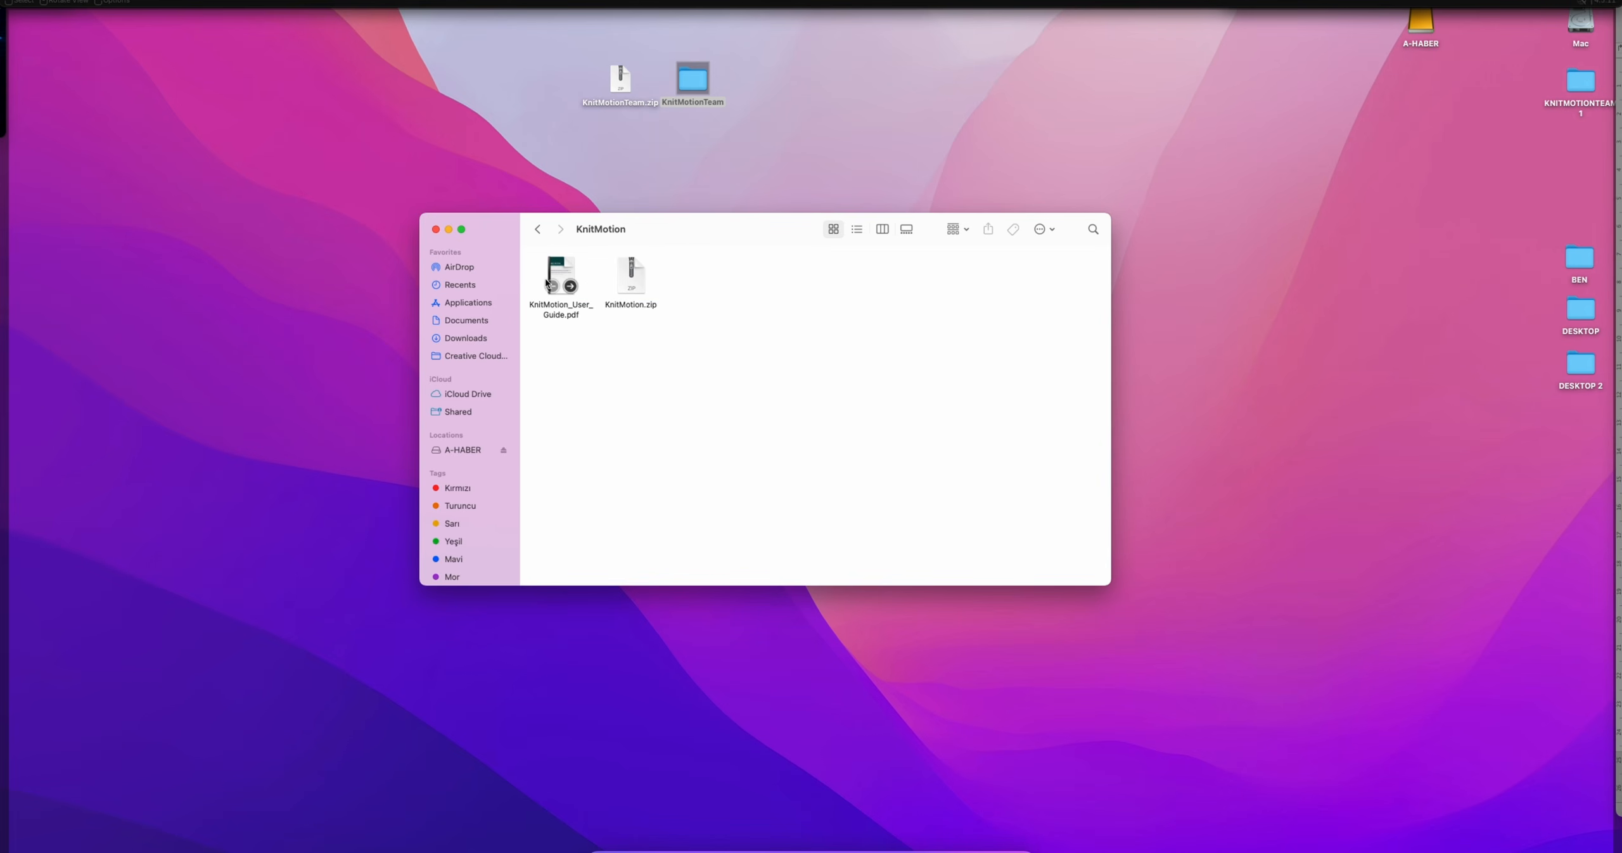
key(space)
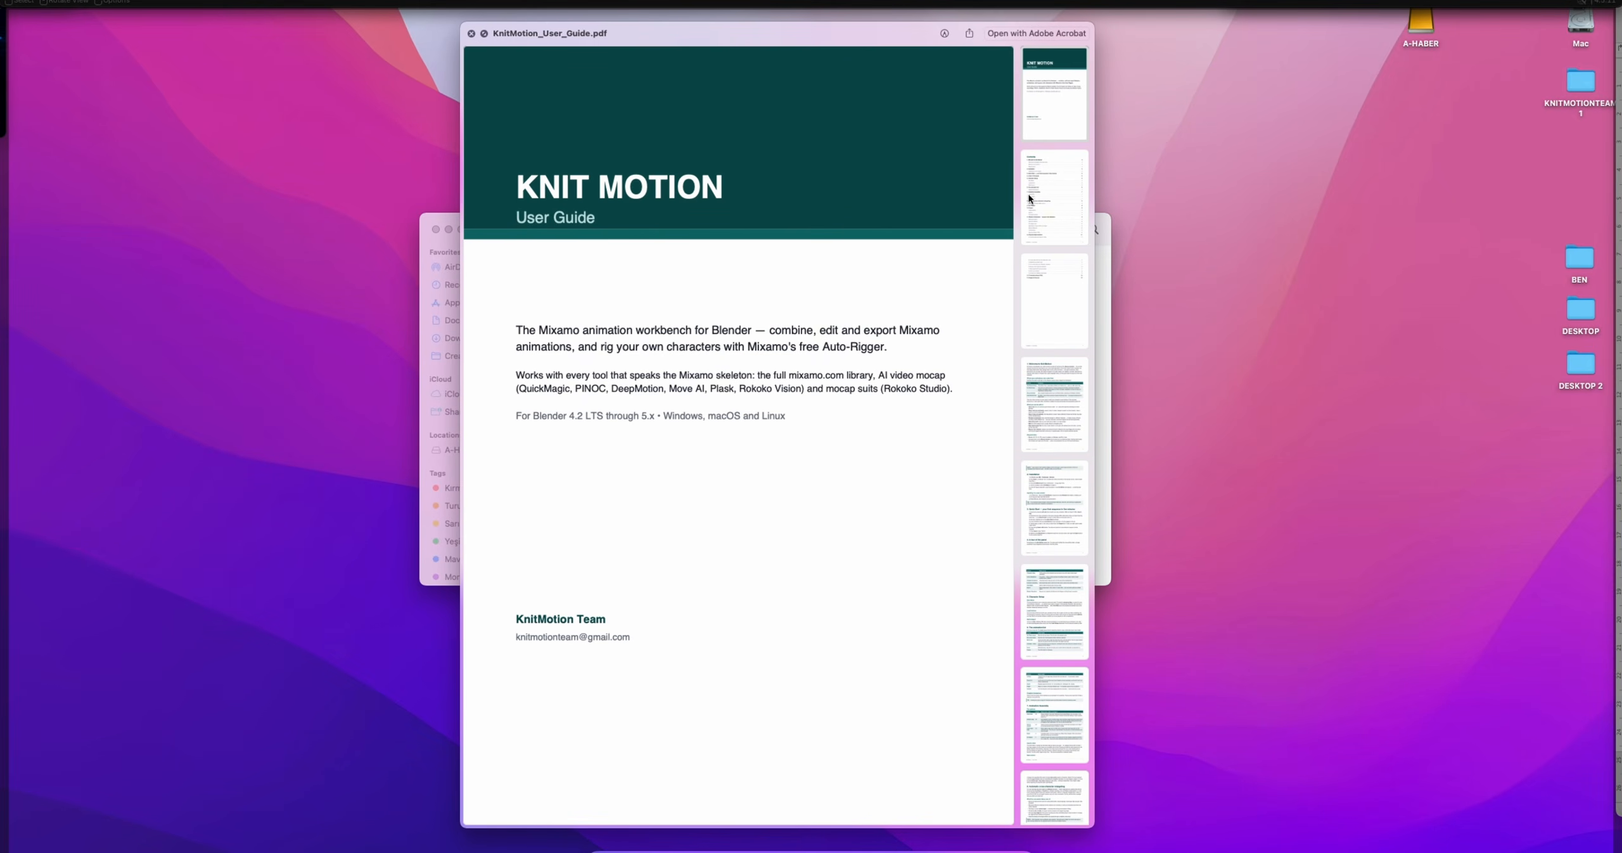
click(1029, 198)
scroll(735, 390, down, 6)
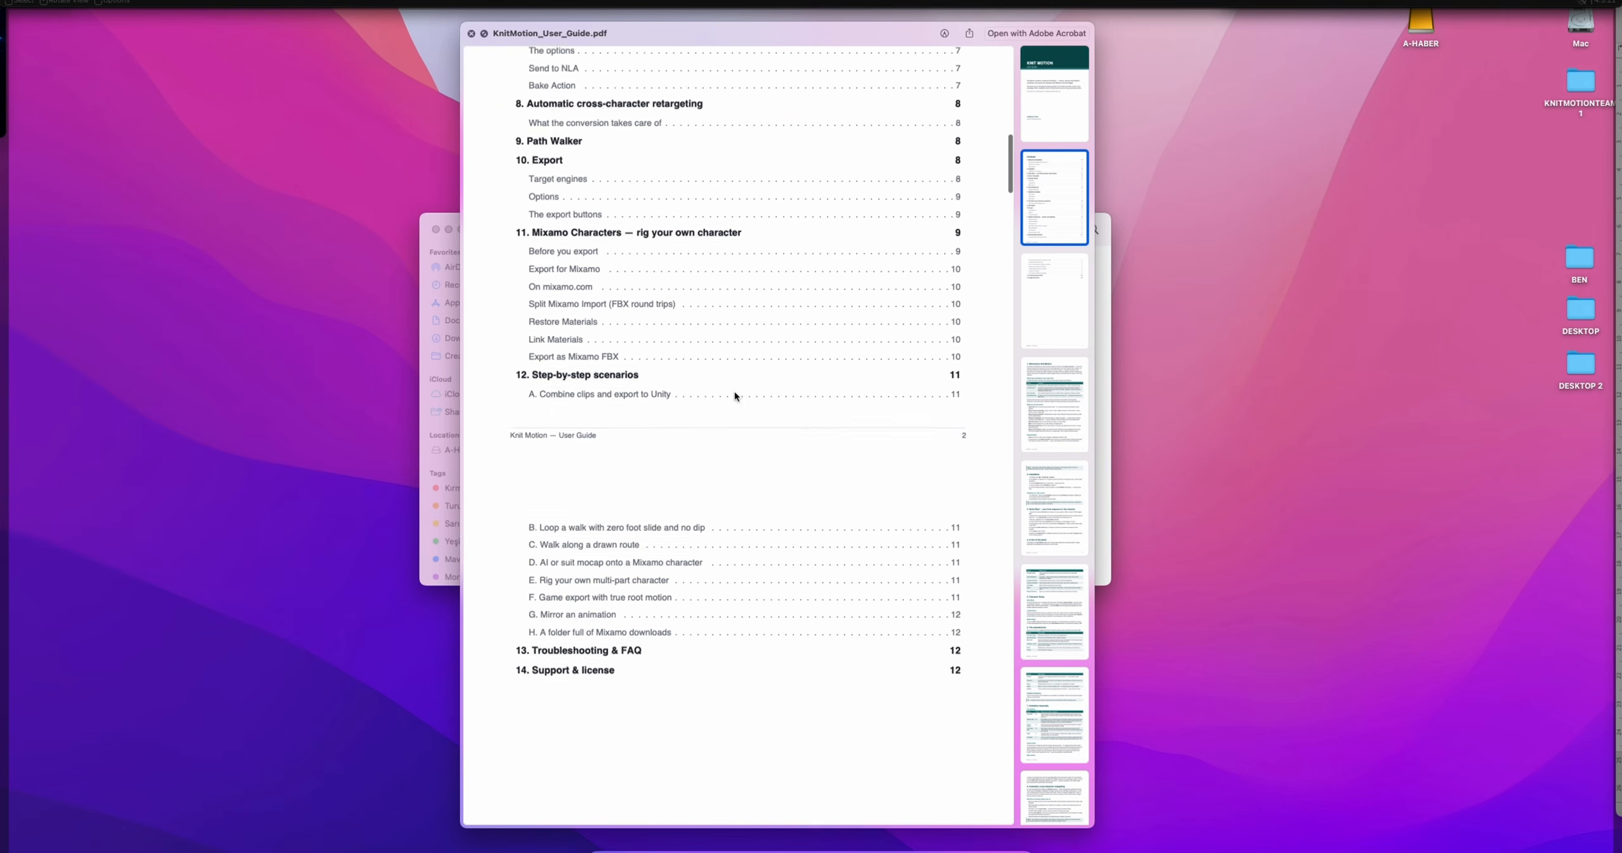
scroll(735, 390, down, 20)
scroll(735, 390, up, 20)
key(space)
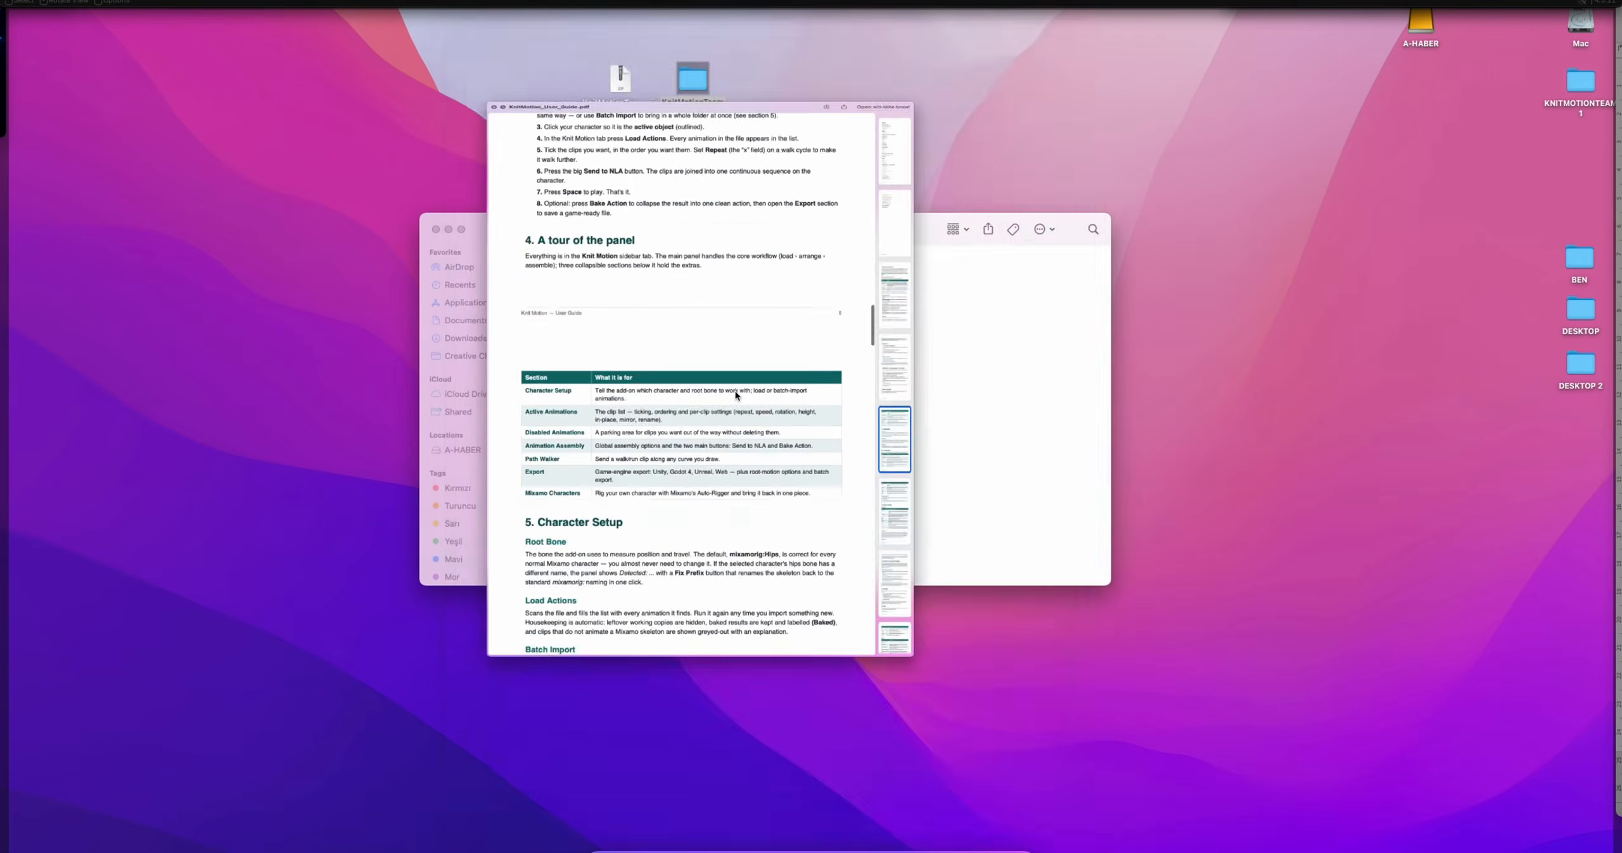
Locate KnitMotion.zip, look inside the KnitRig5 folder and return to the KnitMotionTeam folder
click(639, 279)
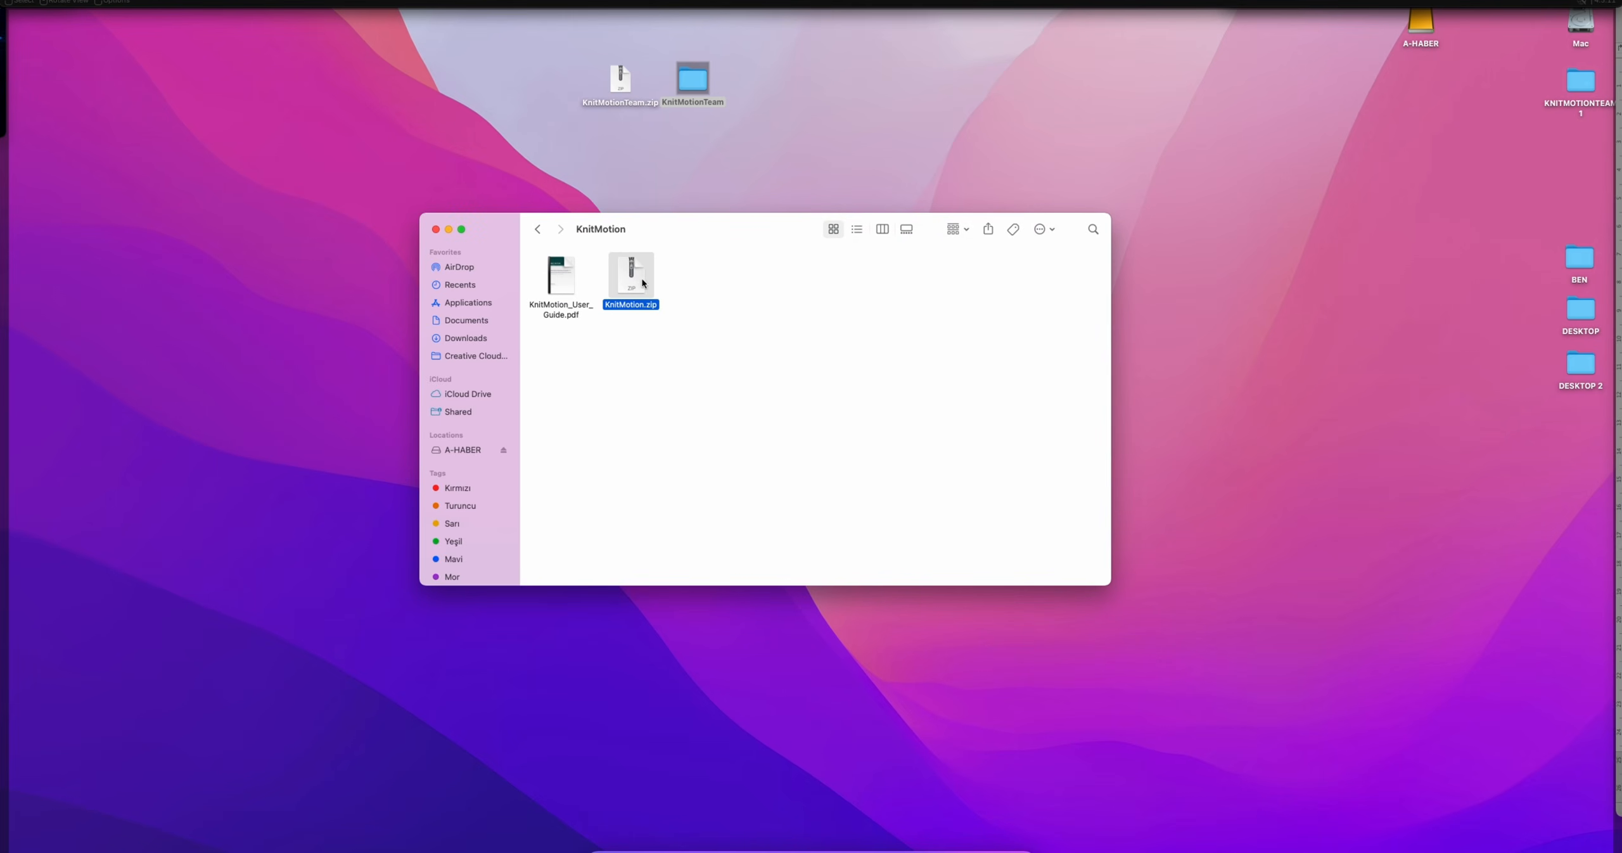
click(537, 233)
double_click(835, 353)
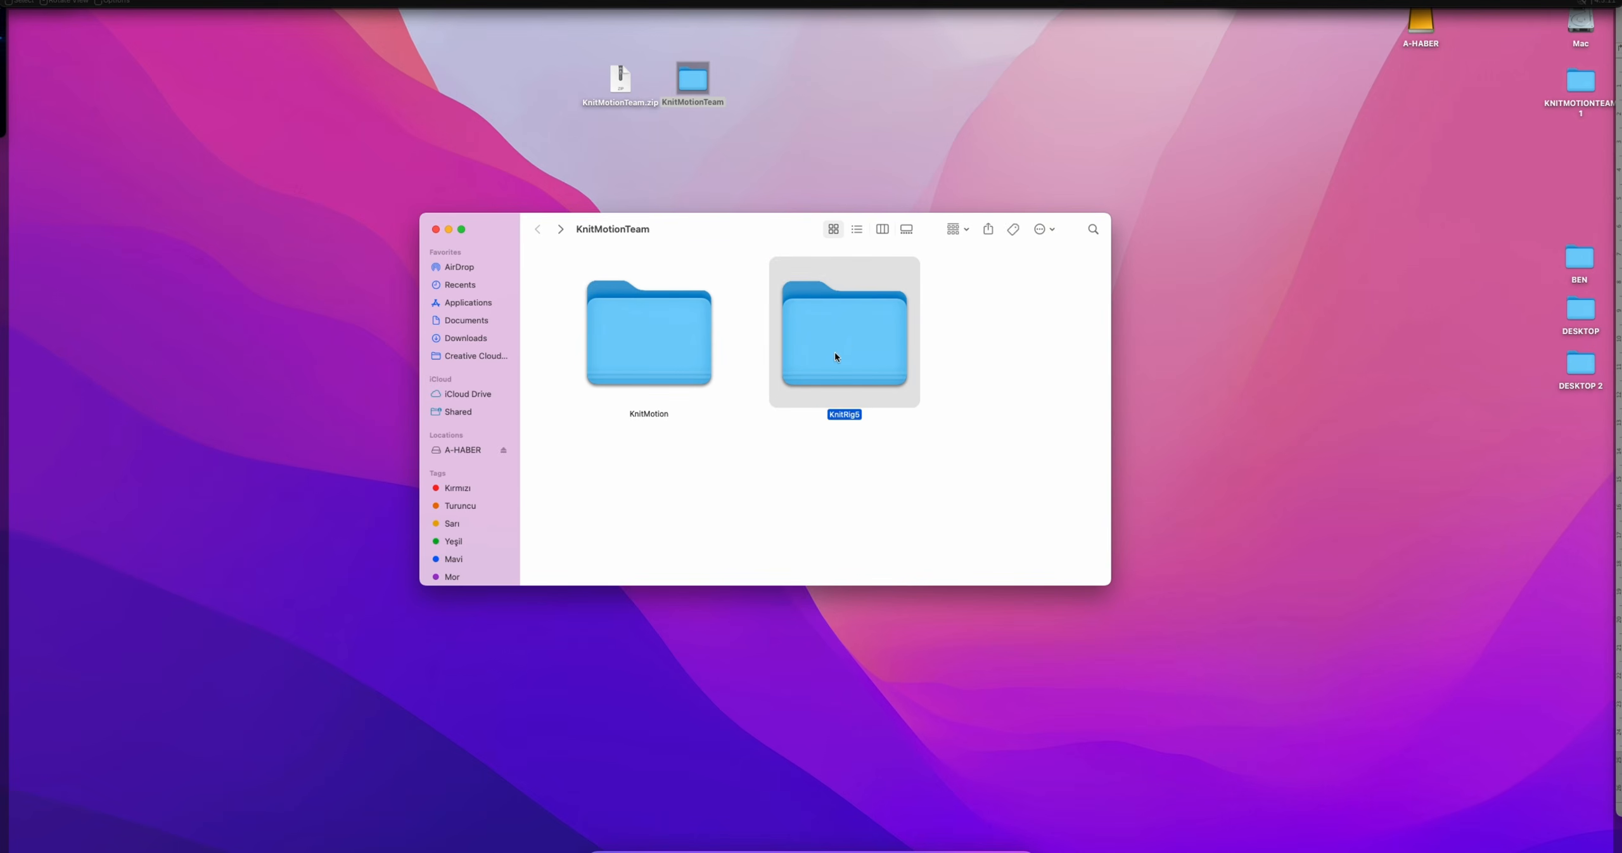
click(564, 276)
key(super+bracketleft)
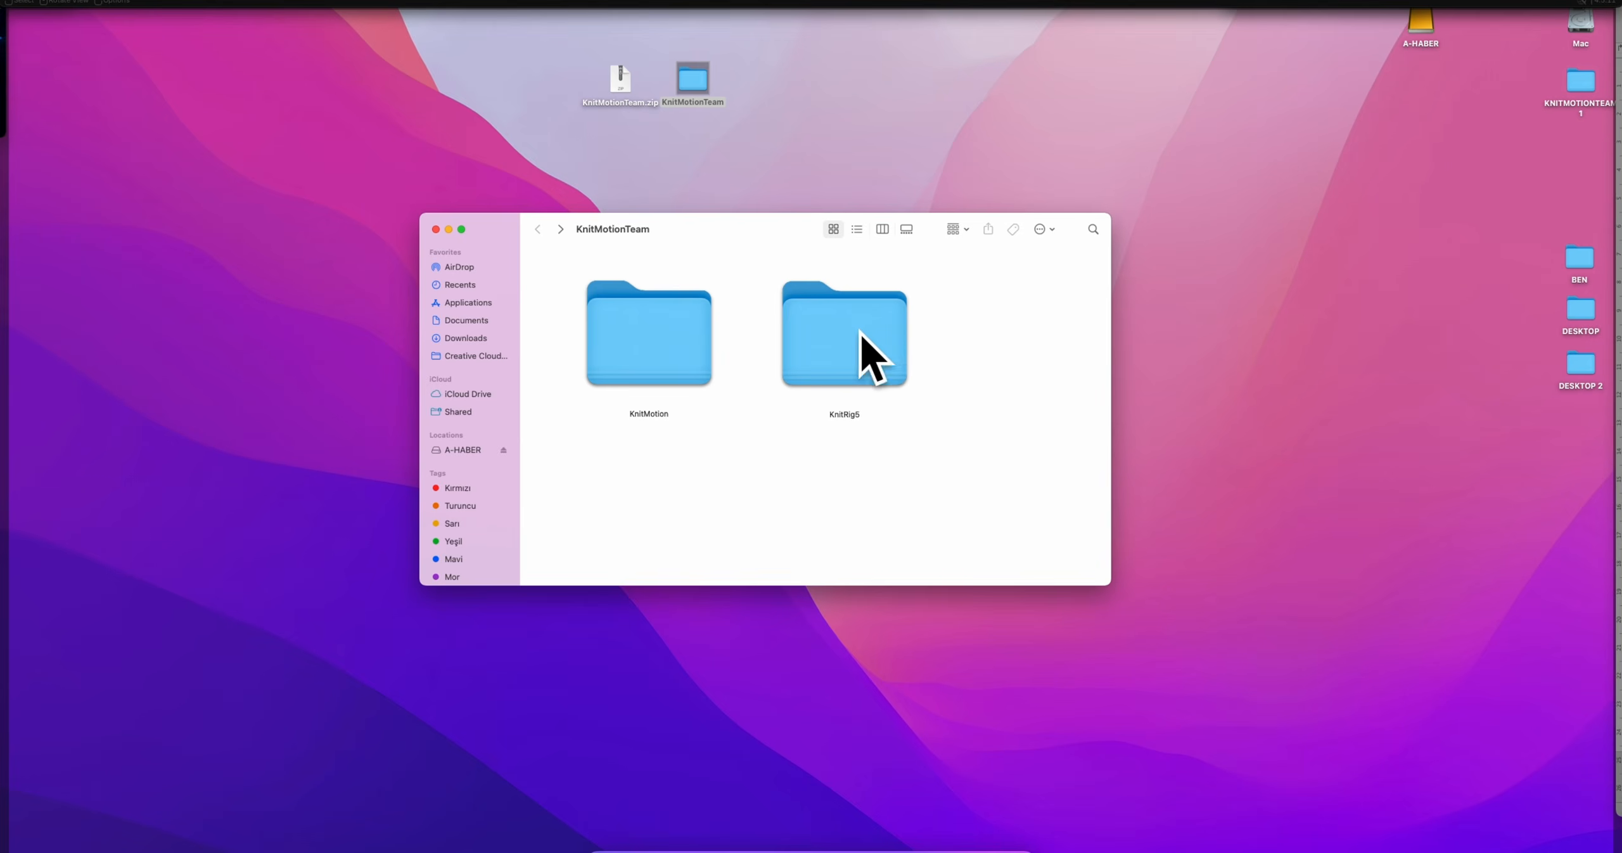
Switch to Blender and delete the default camera, cube and light
click(959, 848)
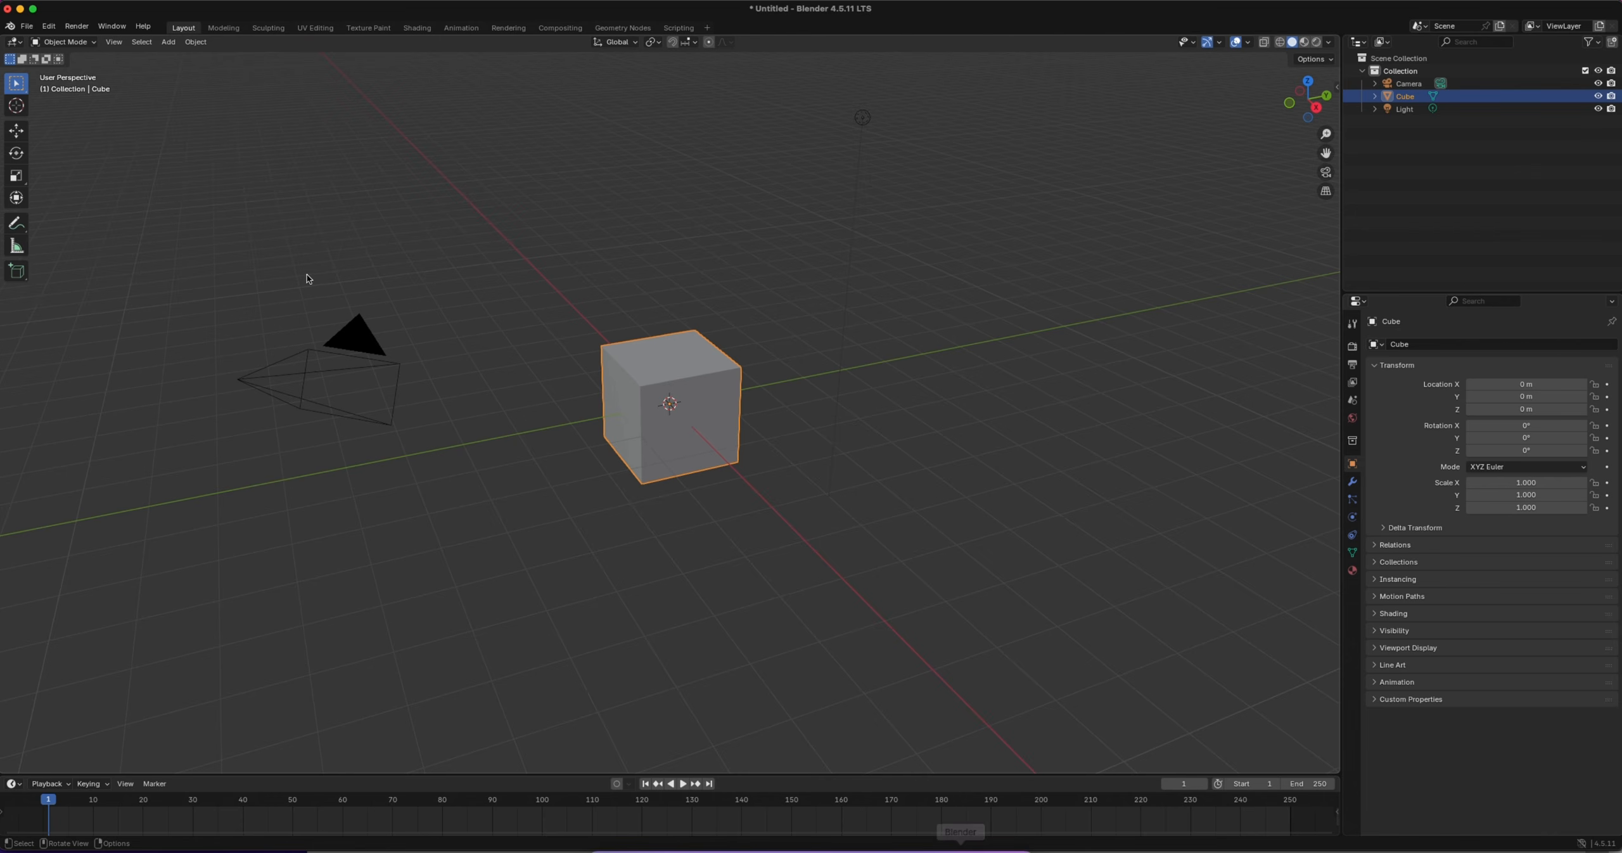
drag(180, 203, 1072, 626)
key(Delete)
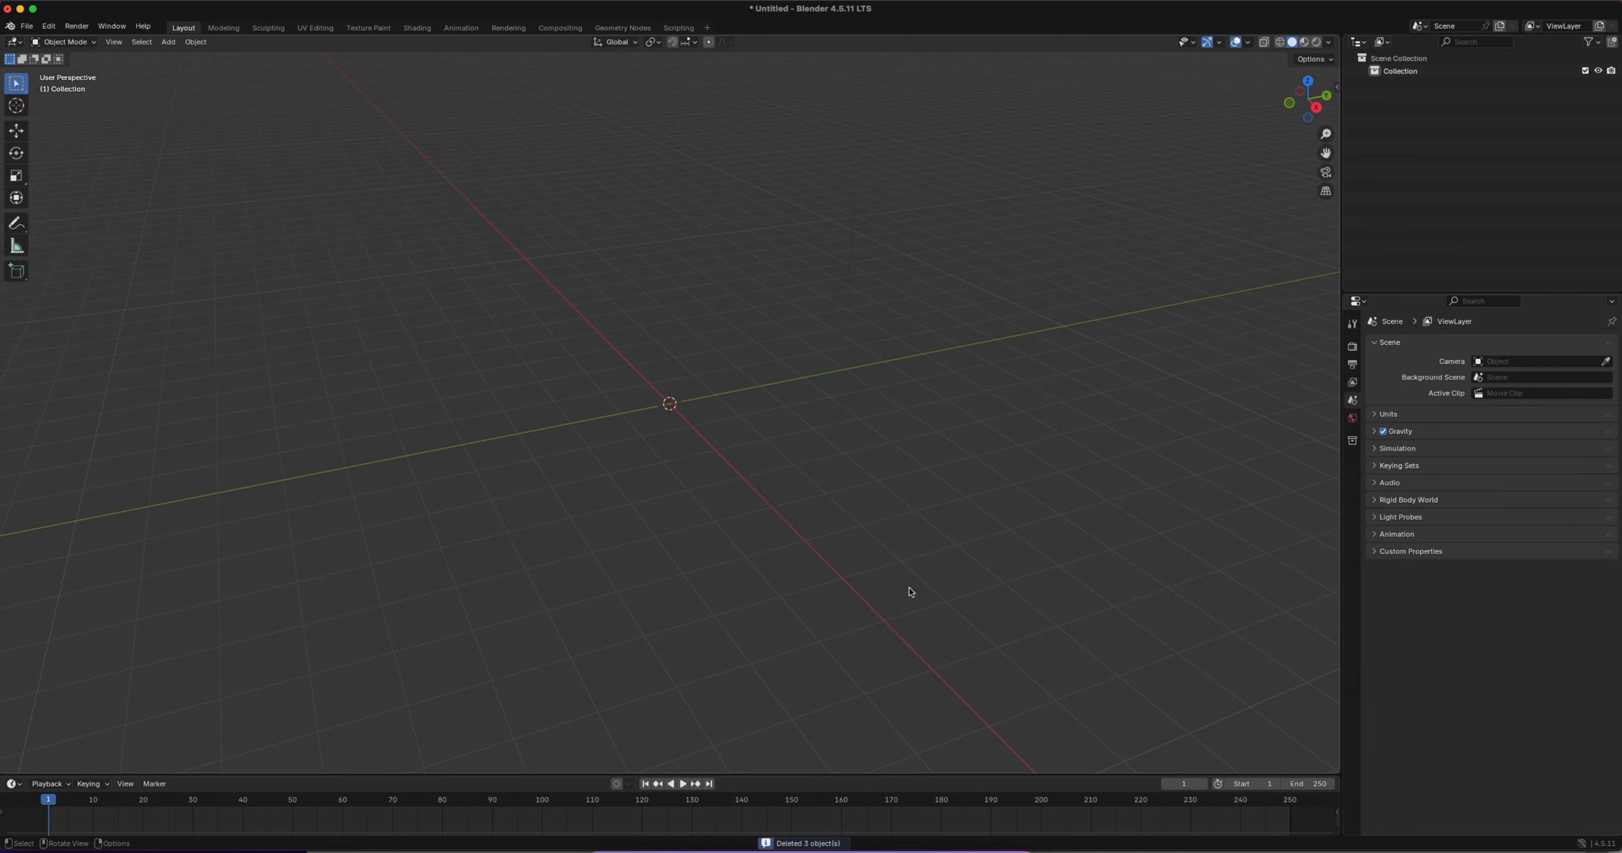
Install the Knit Motion add-on from disk using KnitMotion.zip in the desktop's KnitMotionTeam/KnitMotion folder
click(48, 26)
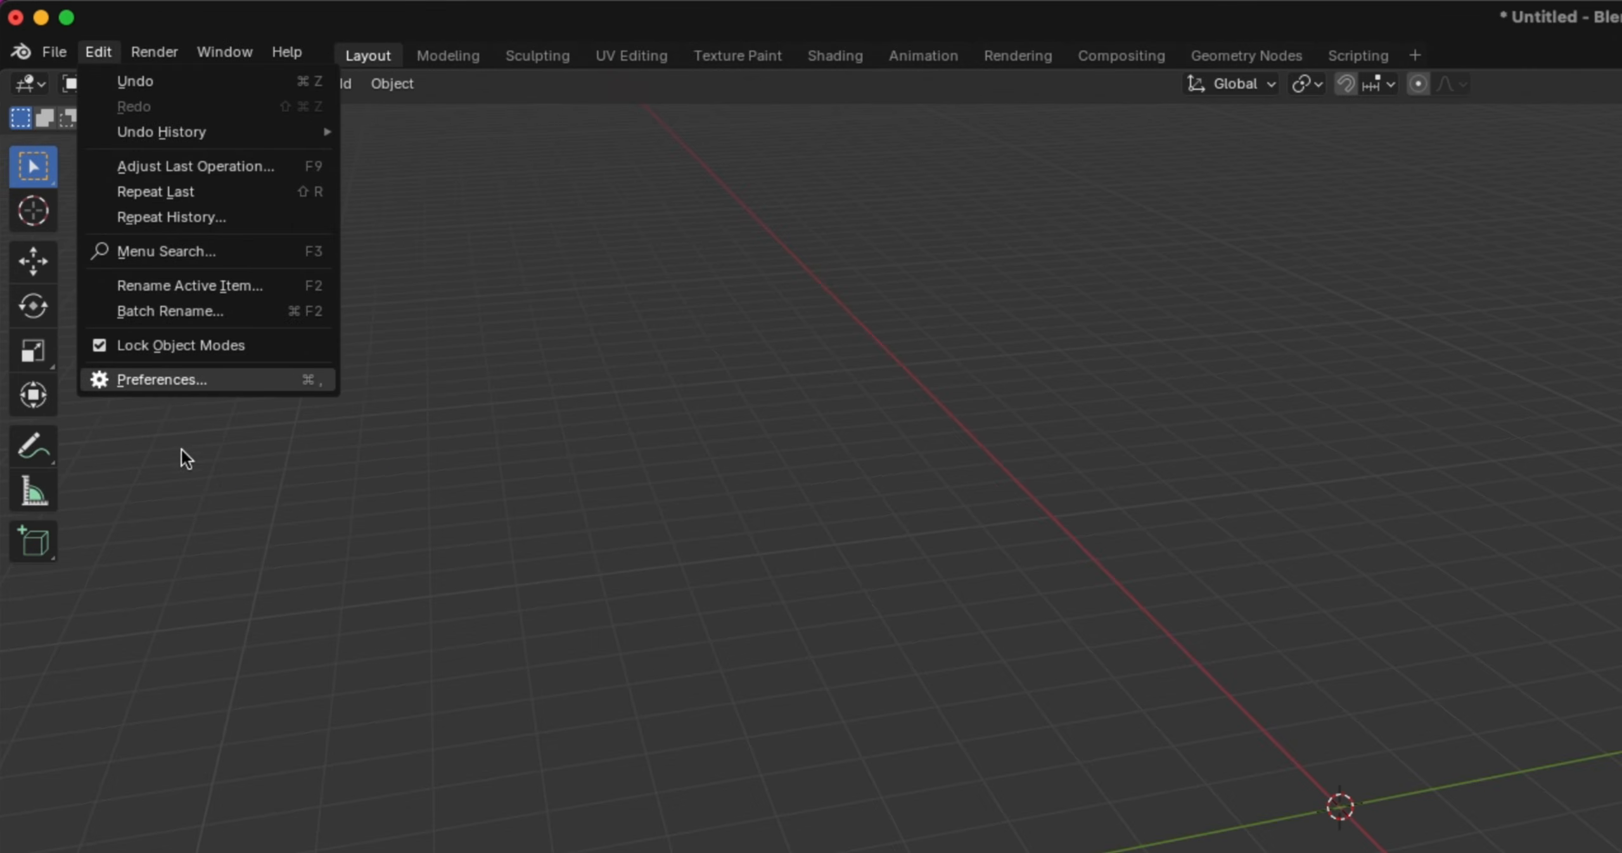
click(176, 382)
click(814, 166)
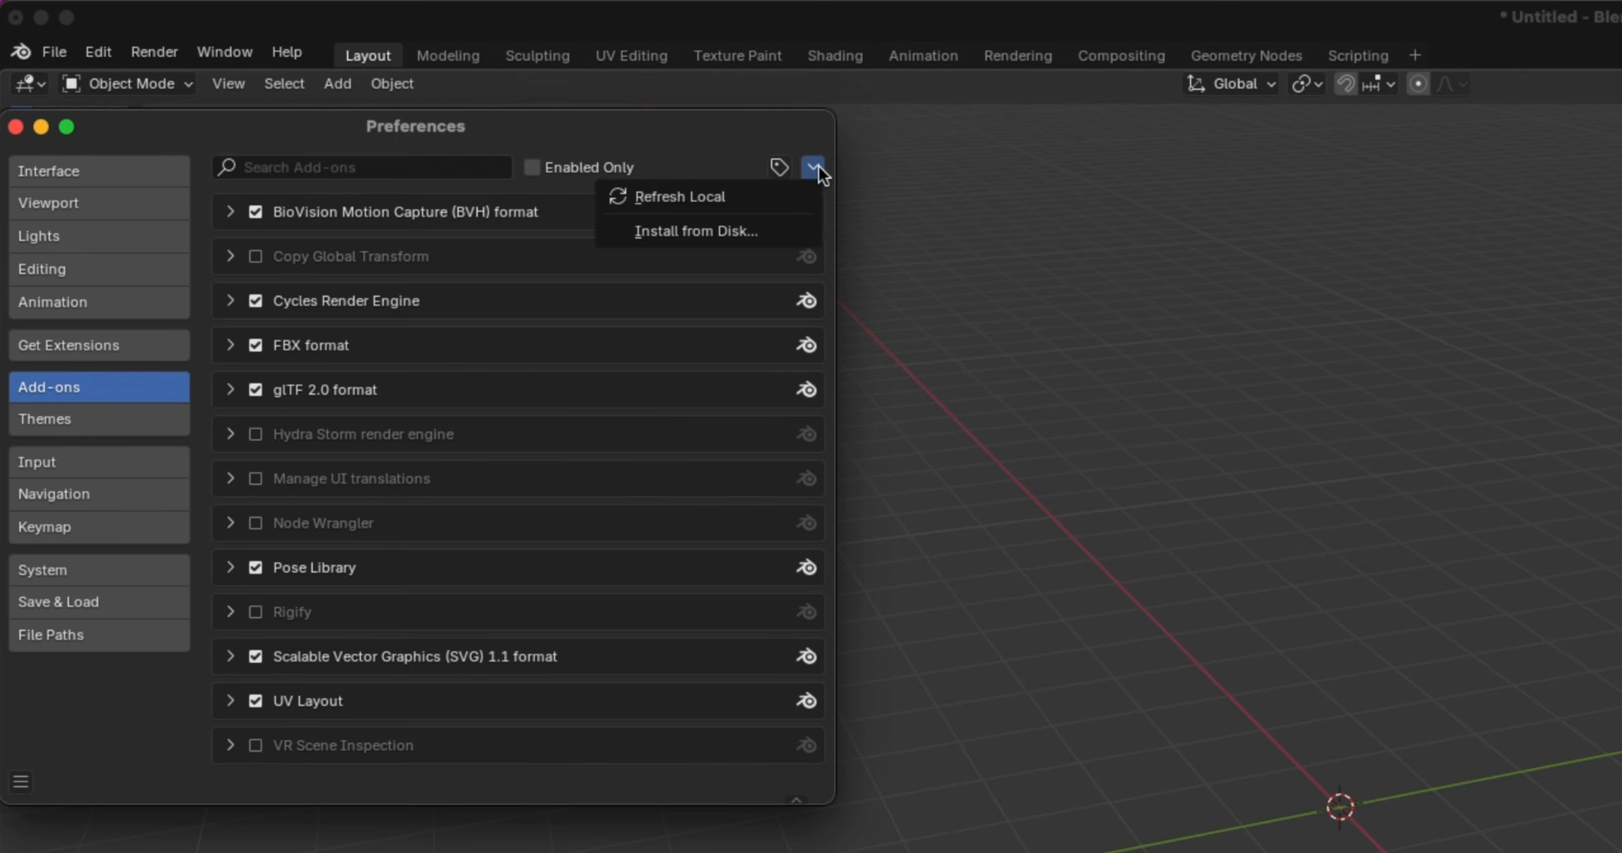
click(732, 229)
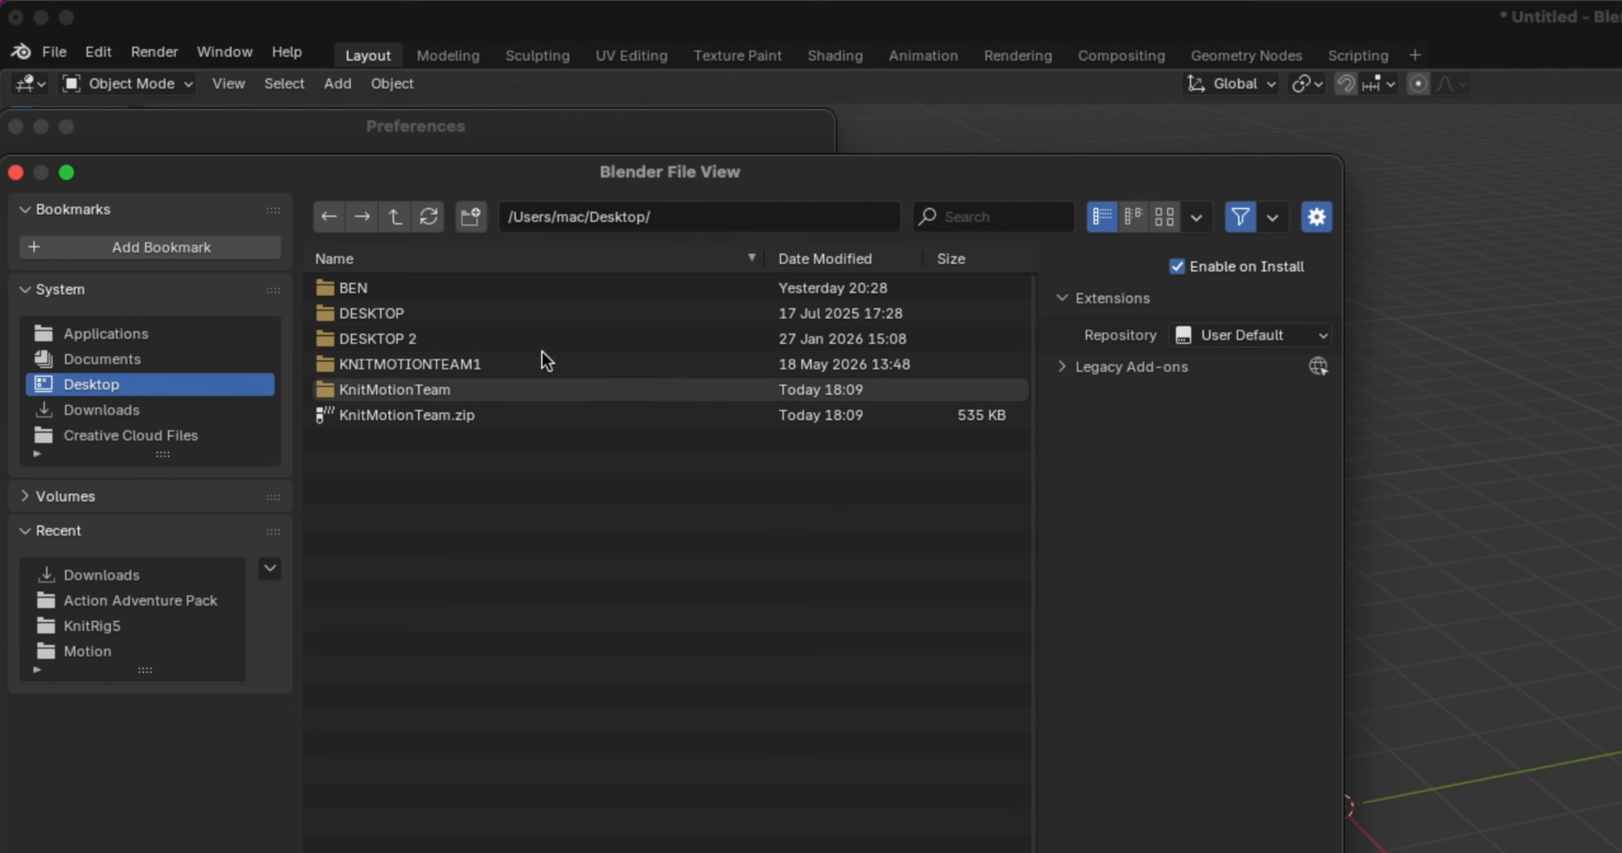
double_click(475, 389)
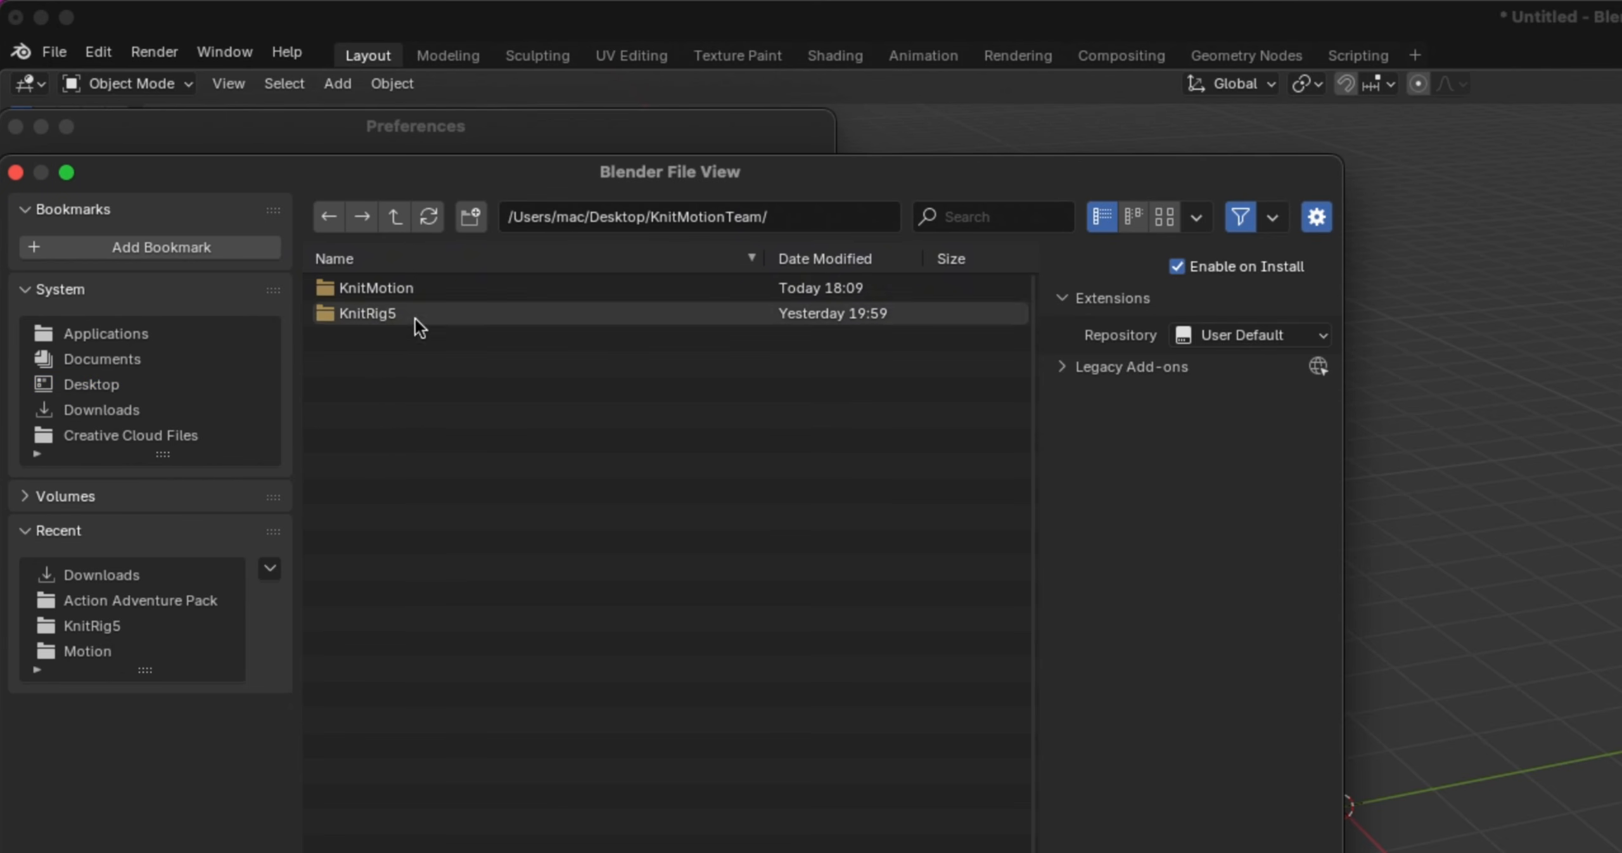
double_click(405, 287)
double_click(425, 290)
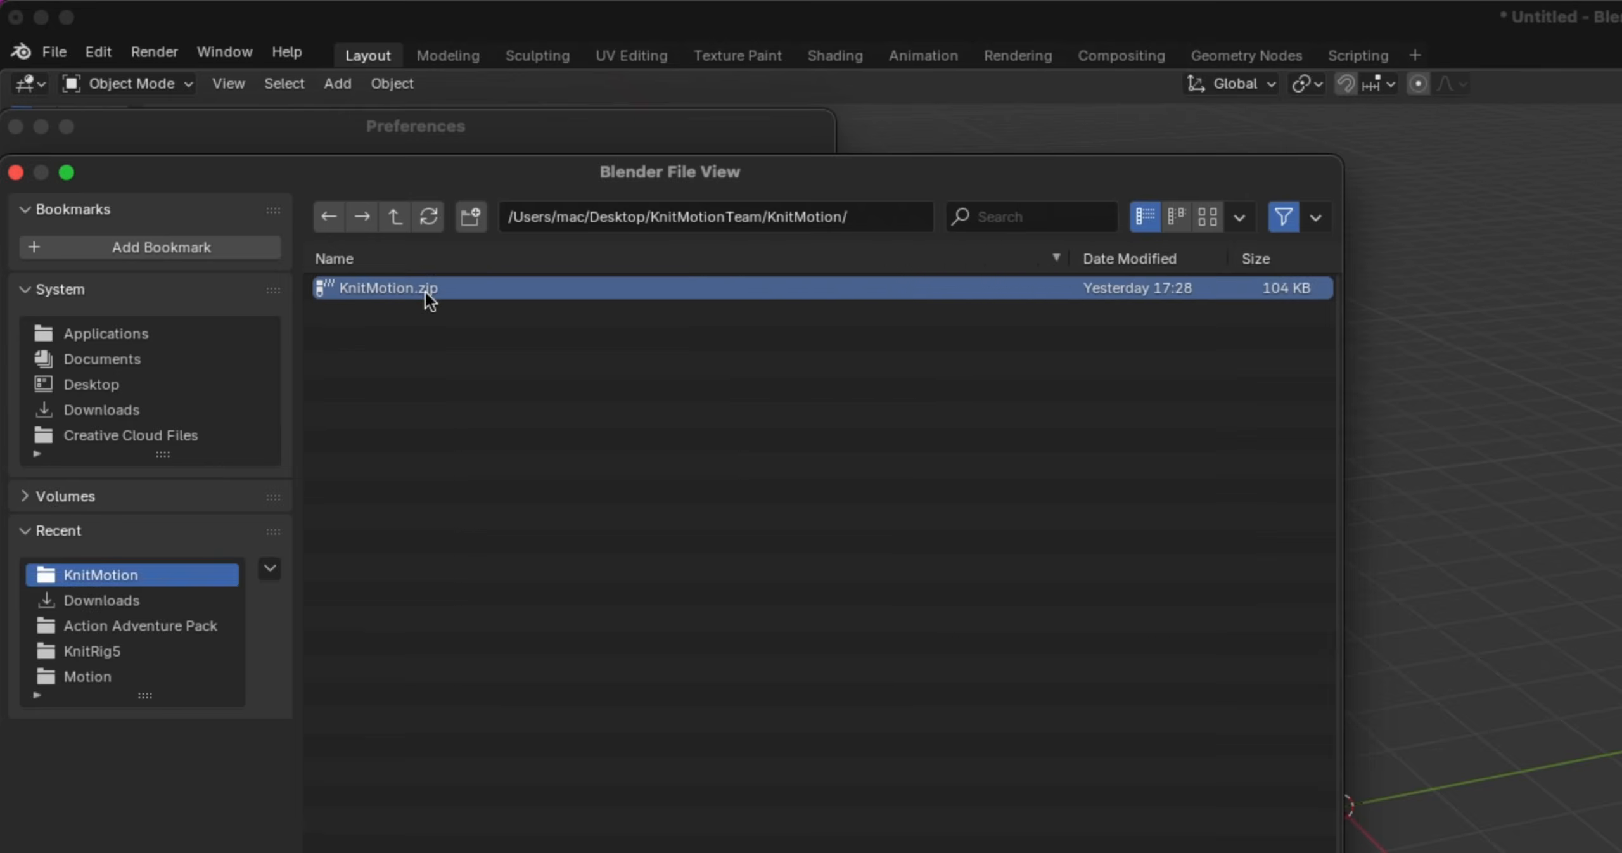
Install the KnitRig5 add-on from disk using the archive in the desktop's KnitMotionTeam/KnitRig5 folder
click(379, 167)
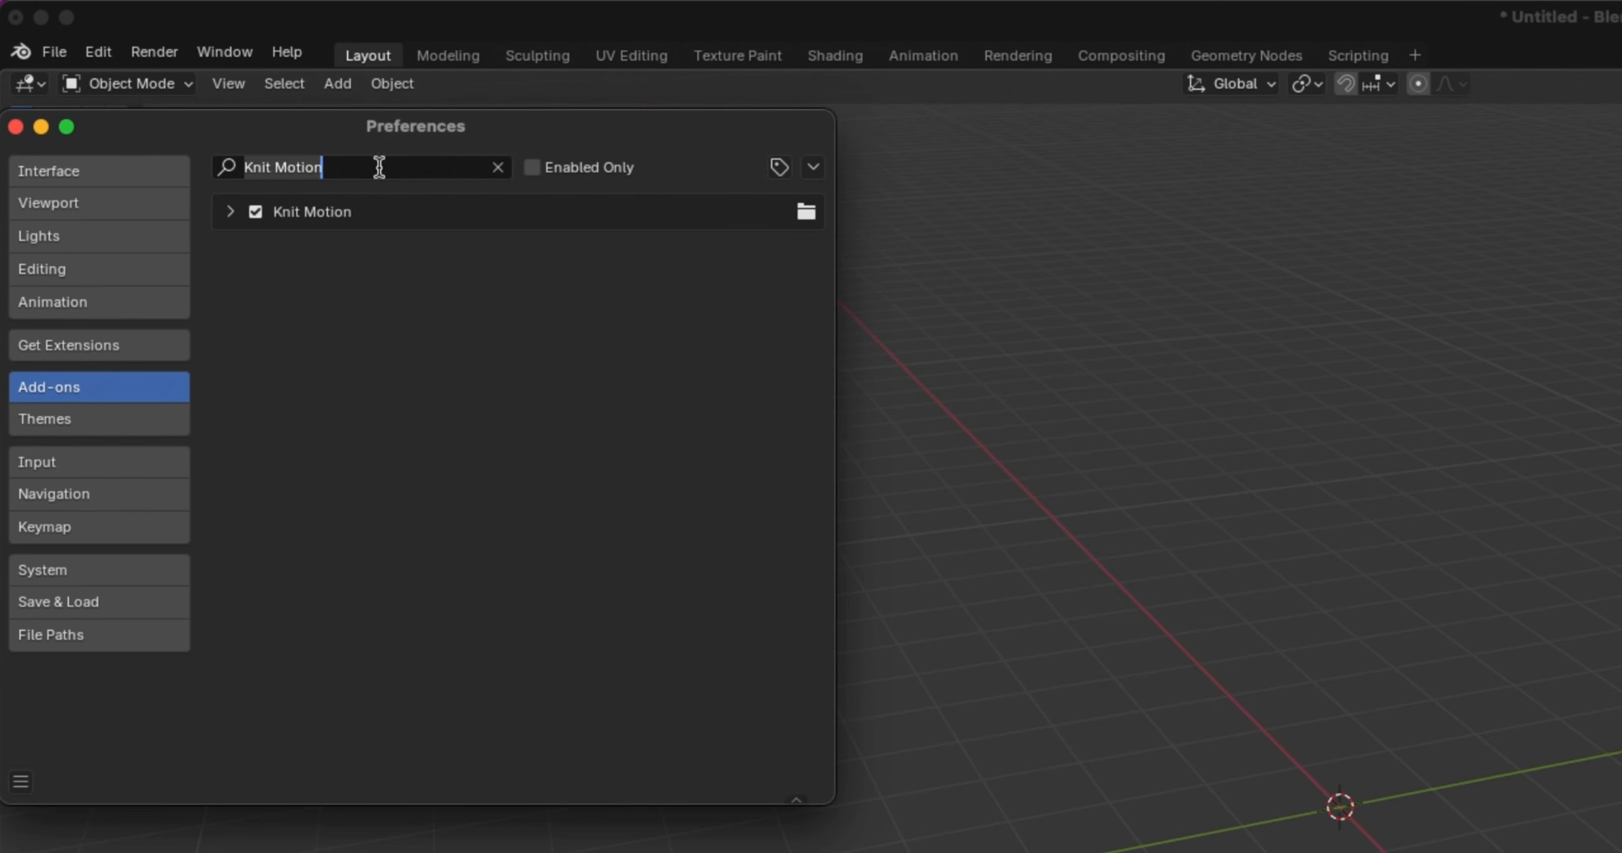
click(816, 162)
click(724, 232)
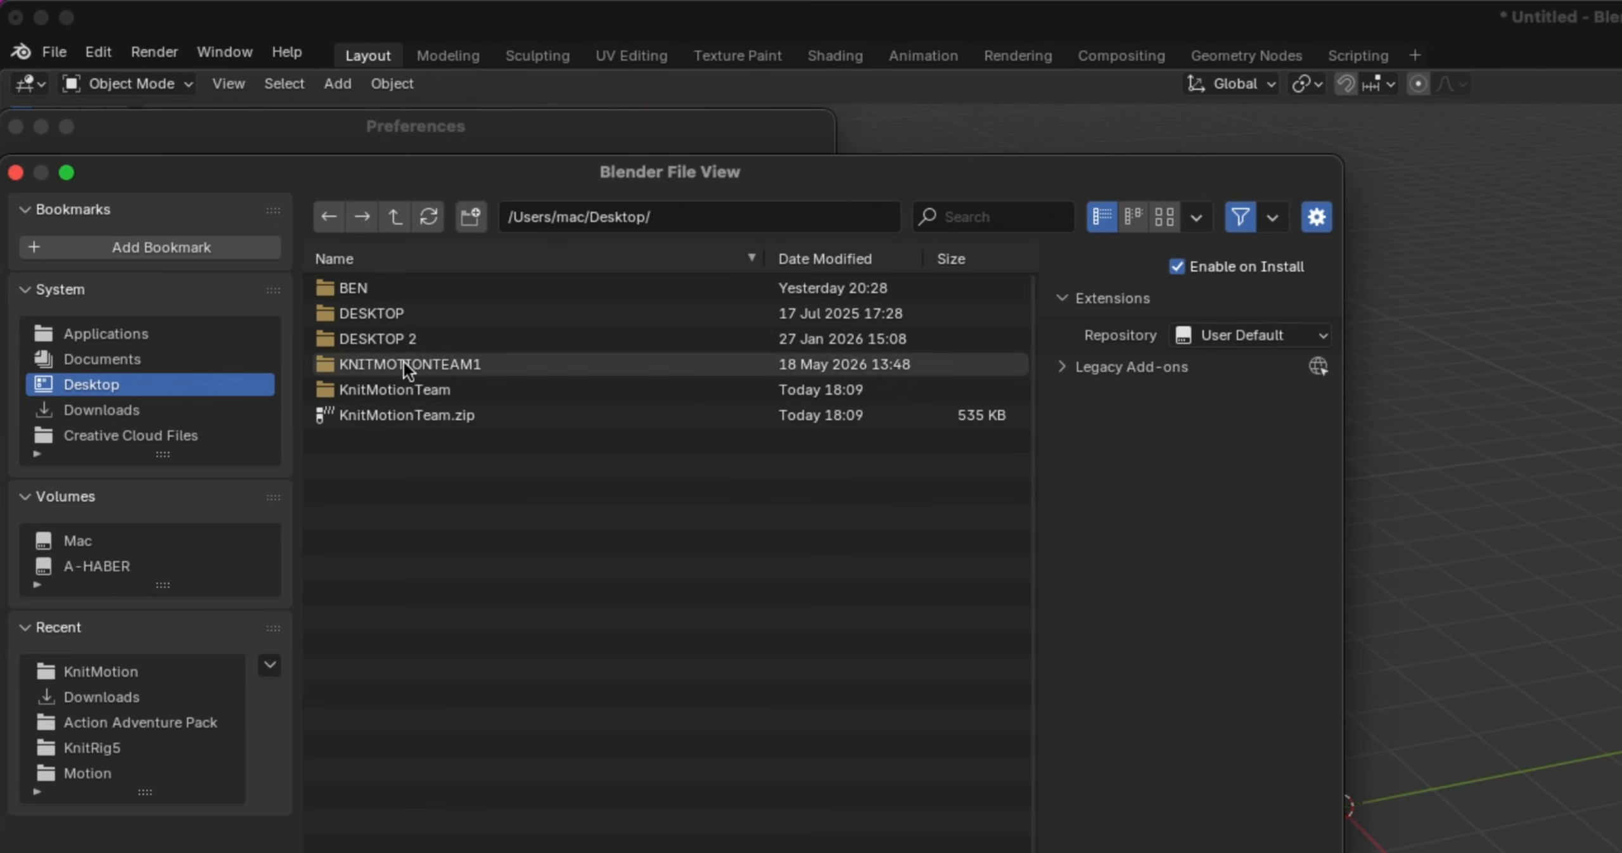
double_click(465, 384)
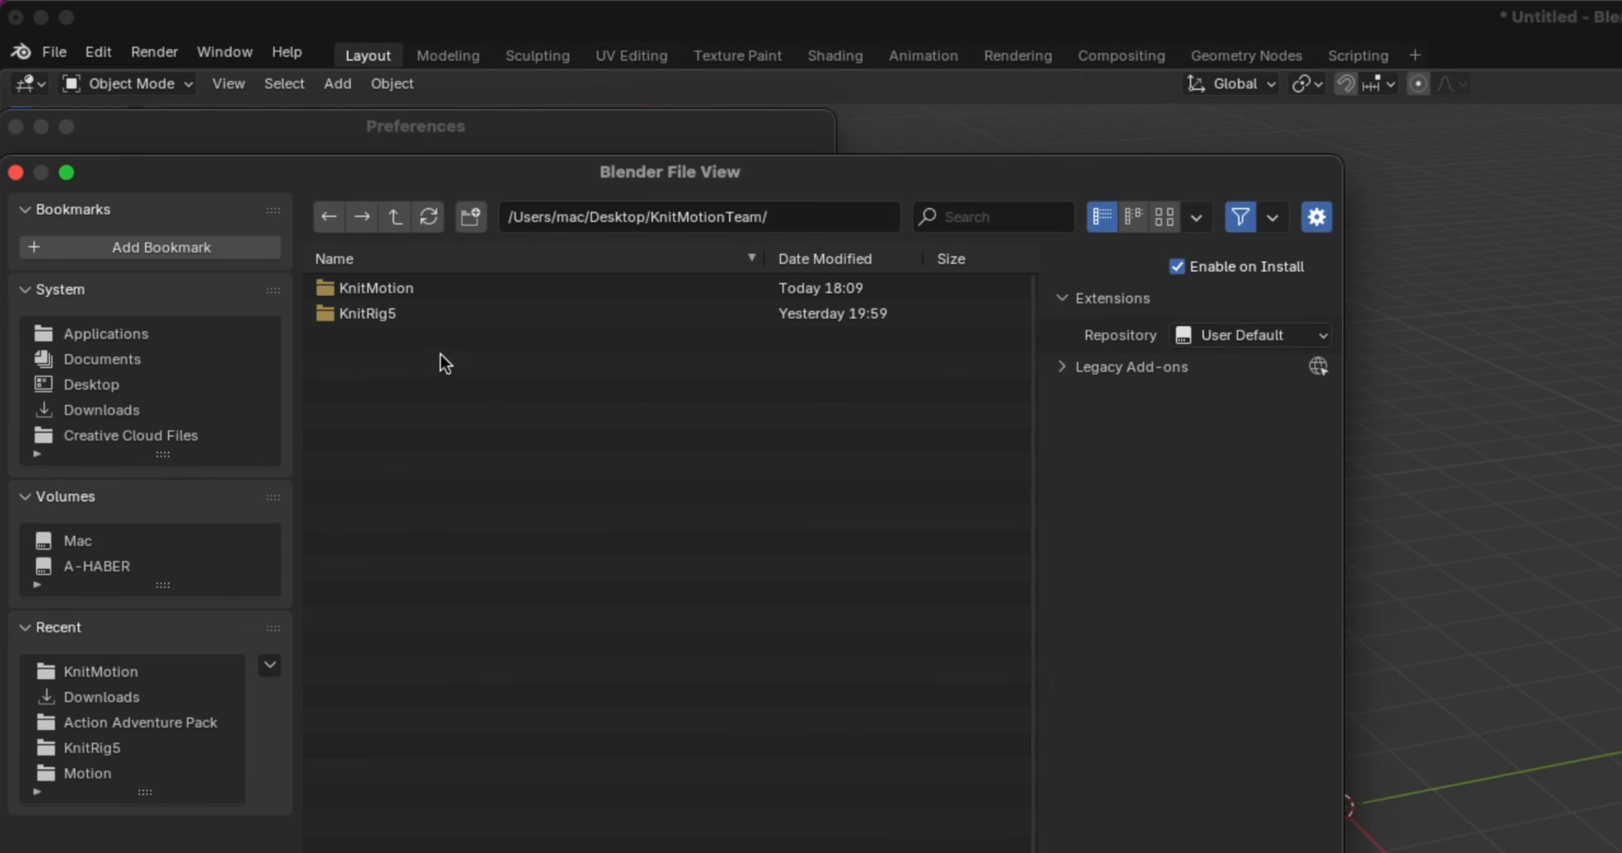
double_click(382, 313)
double_click(395, 287)
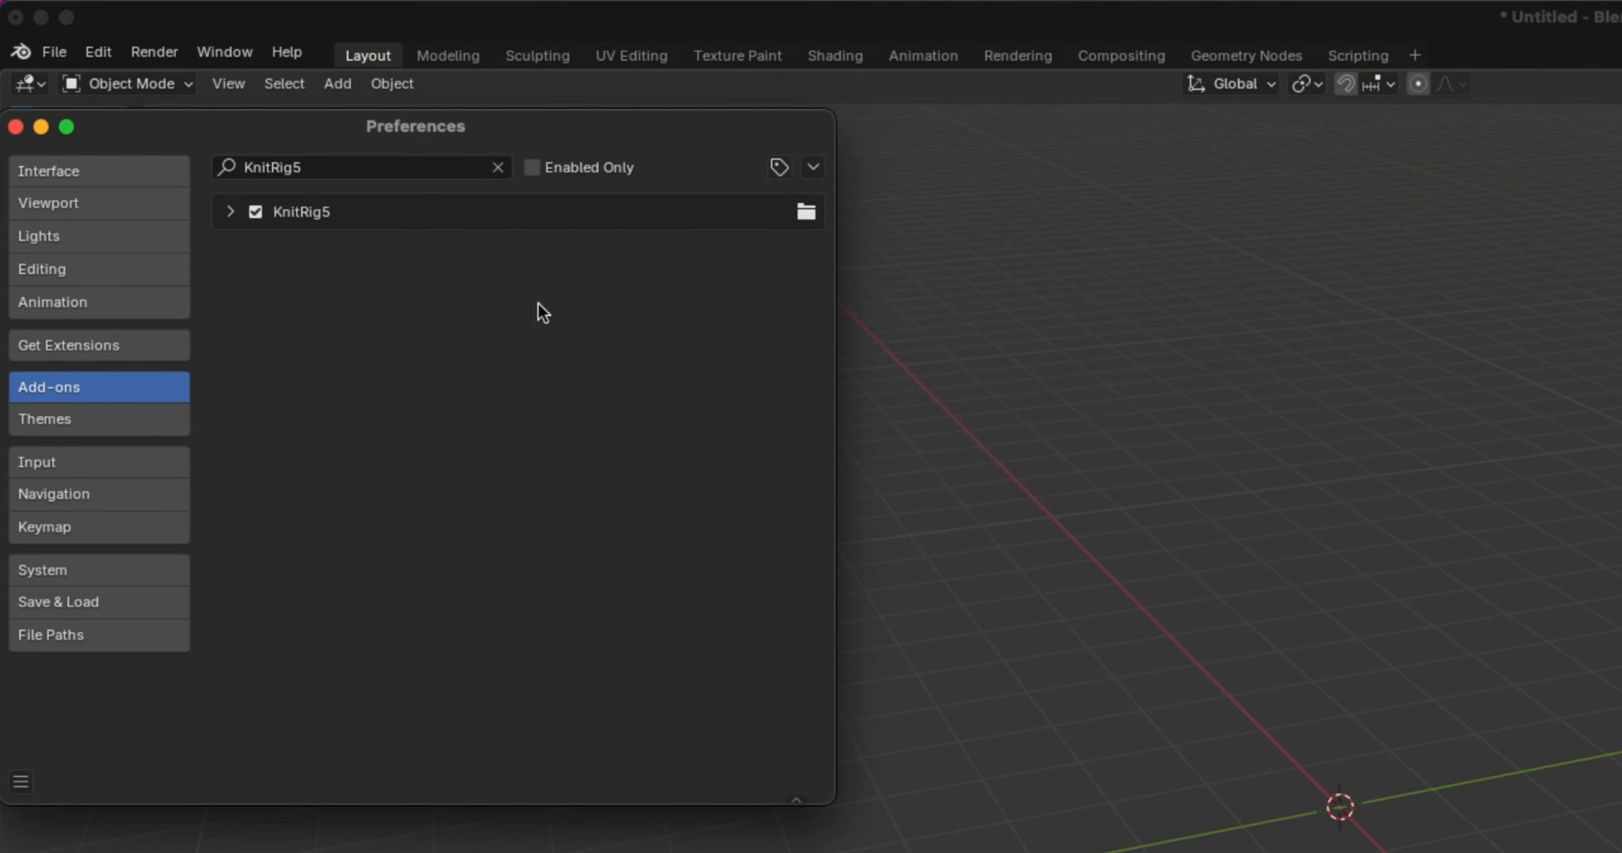
Close the preferences and check the Knit Motion and KnitRig tools in the 3D viewport sidebar, then hide the sidebar
click(17, 127)
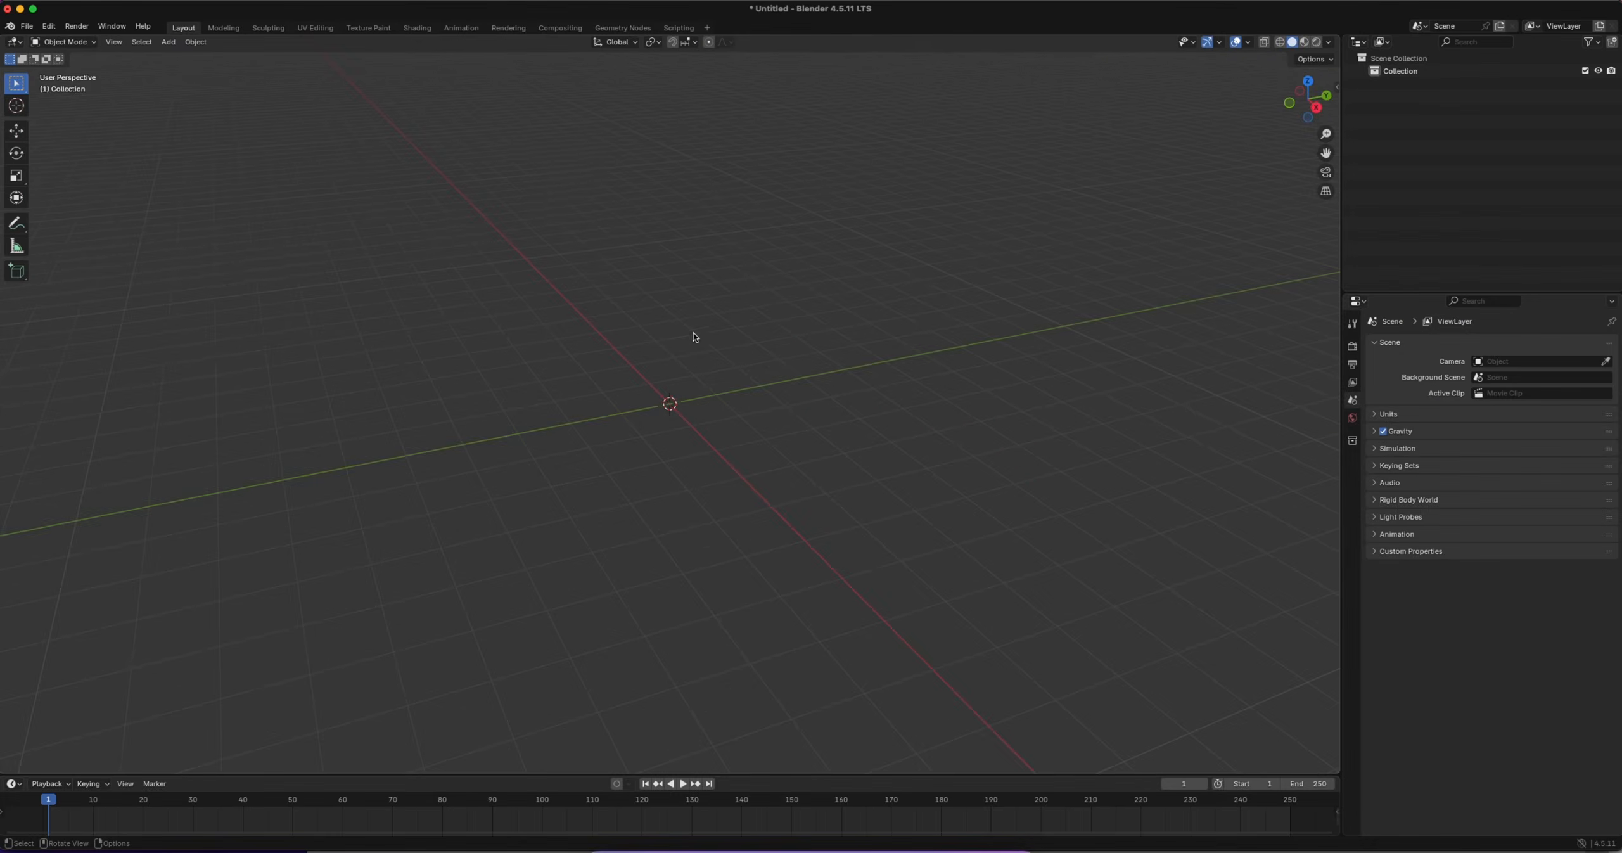
key(n)
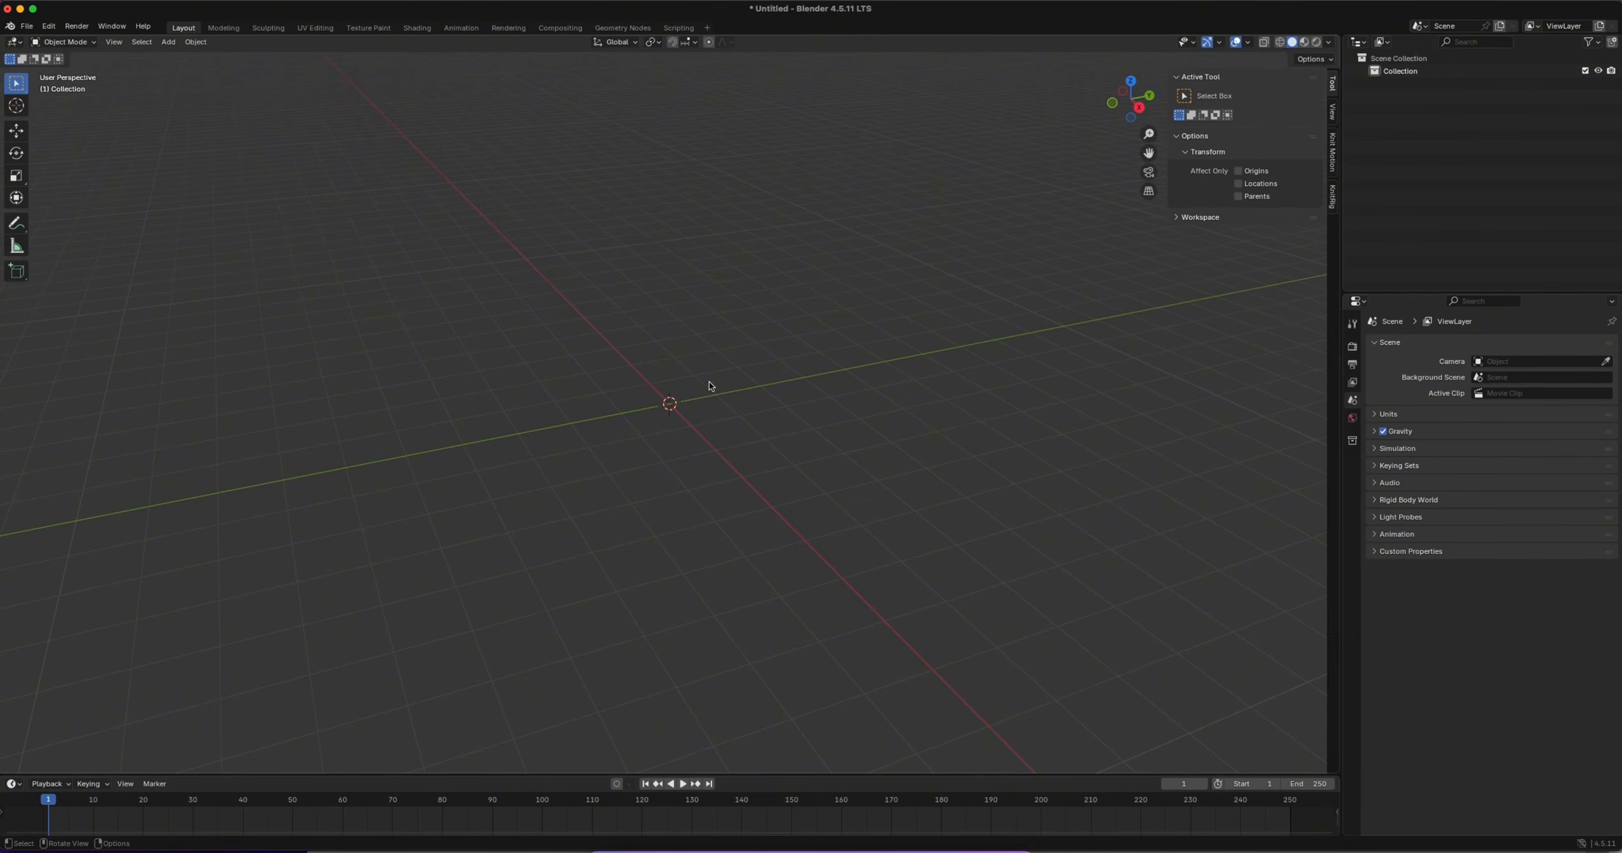
click(1335, 151)
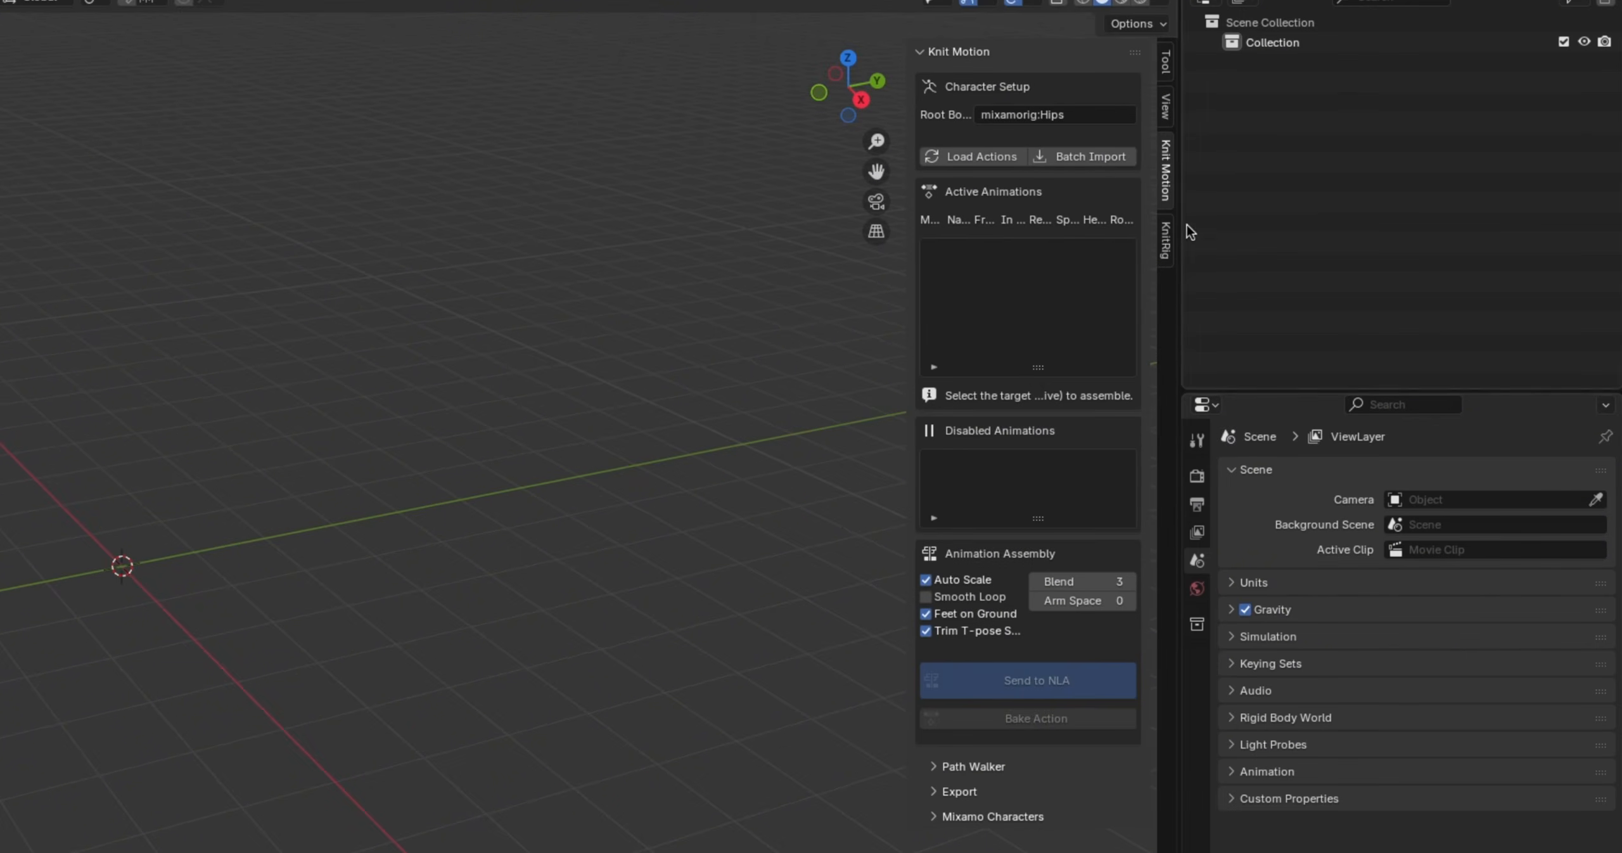
click(1166, 240)
click(1171, 191)
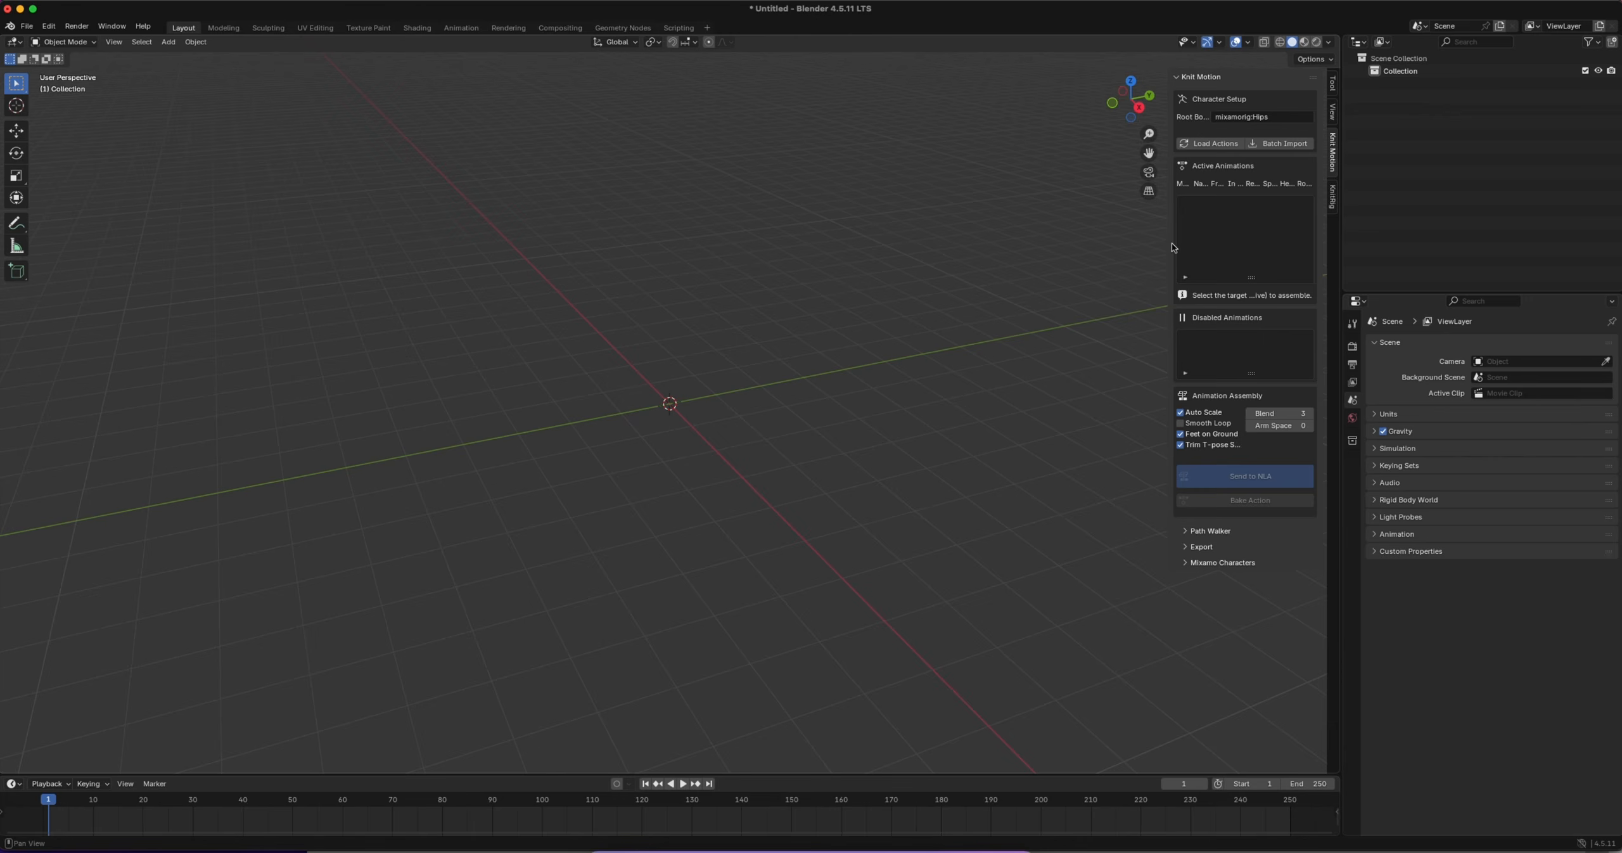
drag(1173, 247, 994, 247)
key(n)
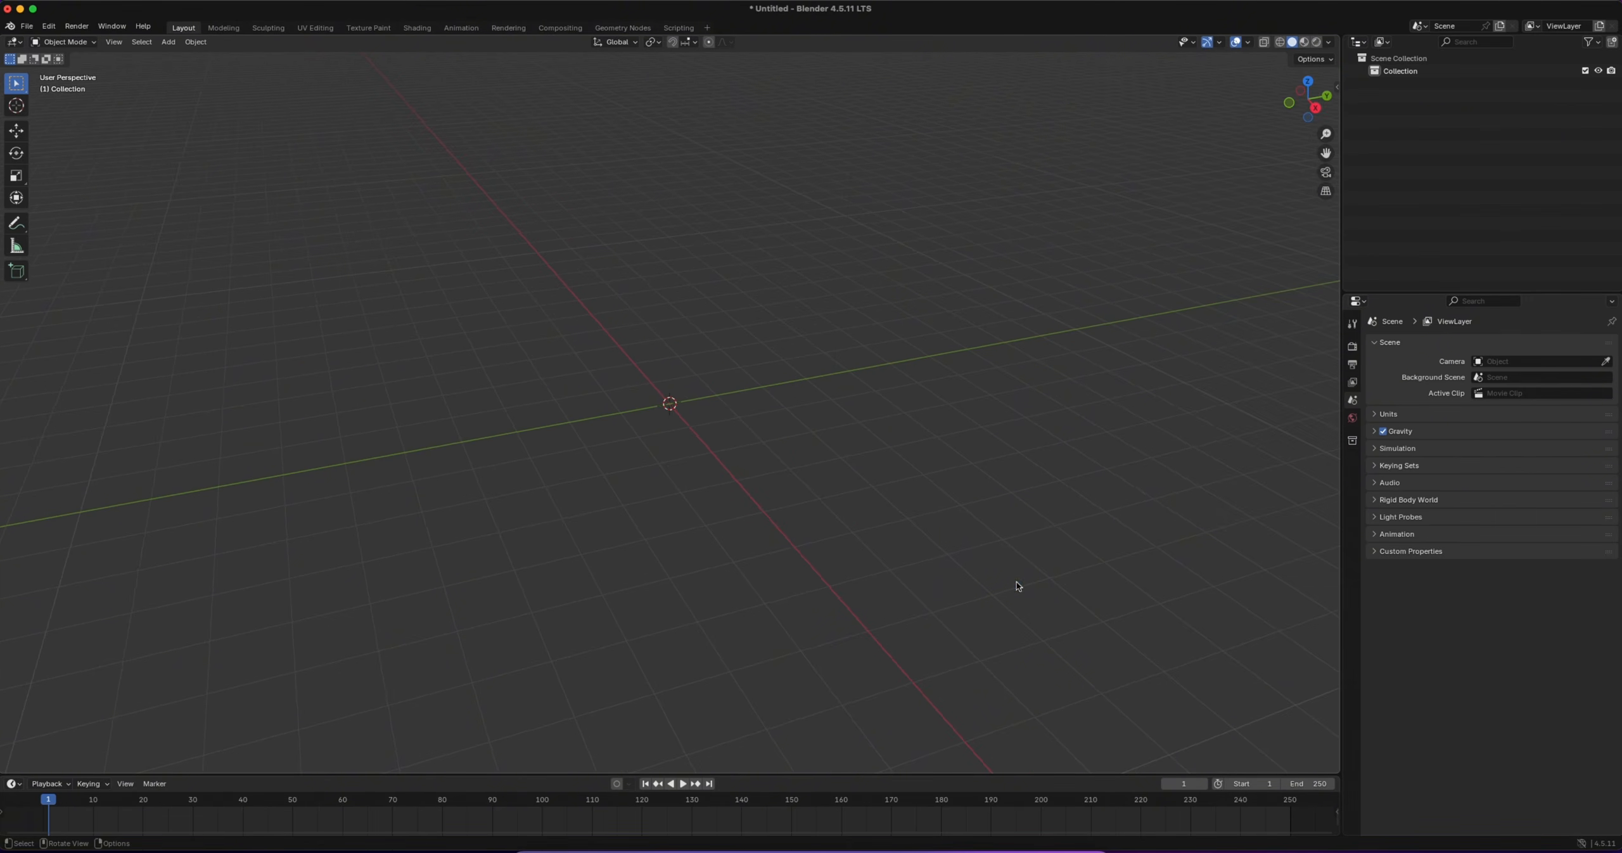
Try to import Golf Bad Shot.fbx from the Downloads folder with the standard FBX importer
click(36, 31)
mouse_move(54, 206)
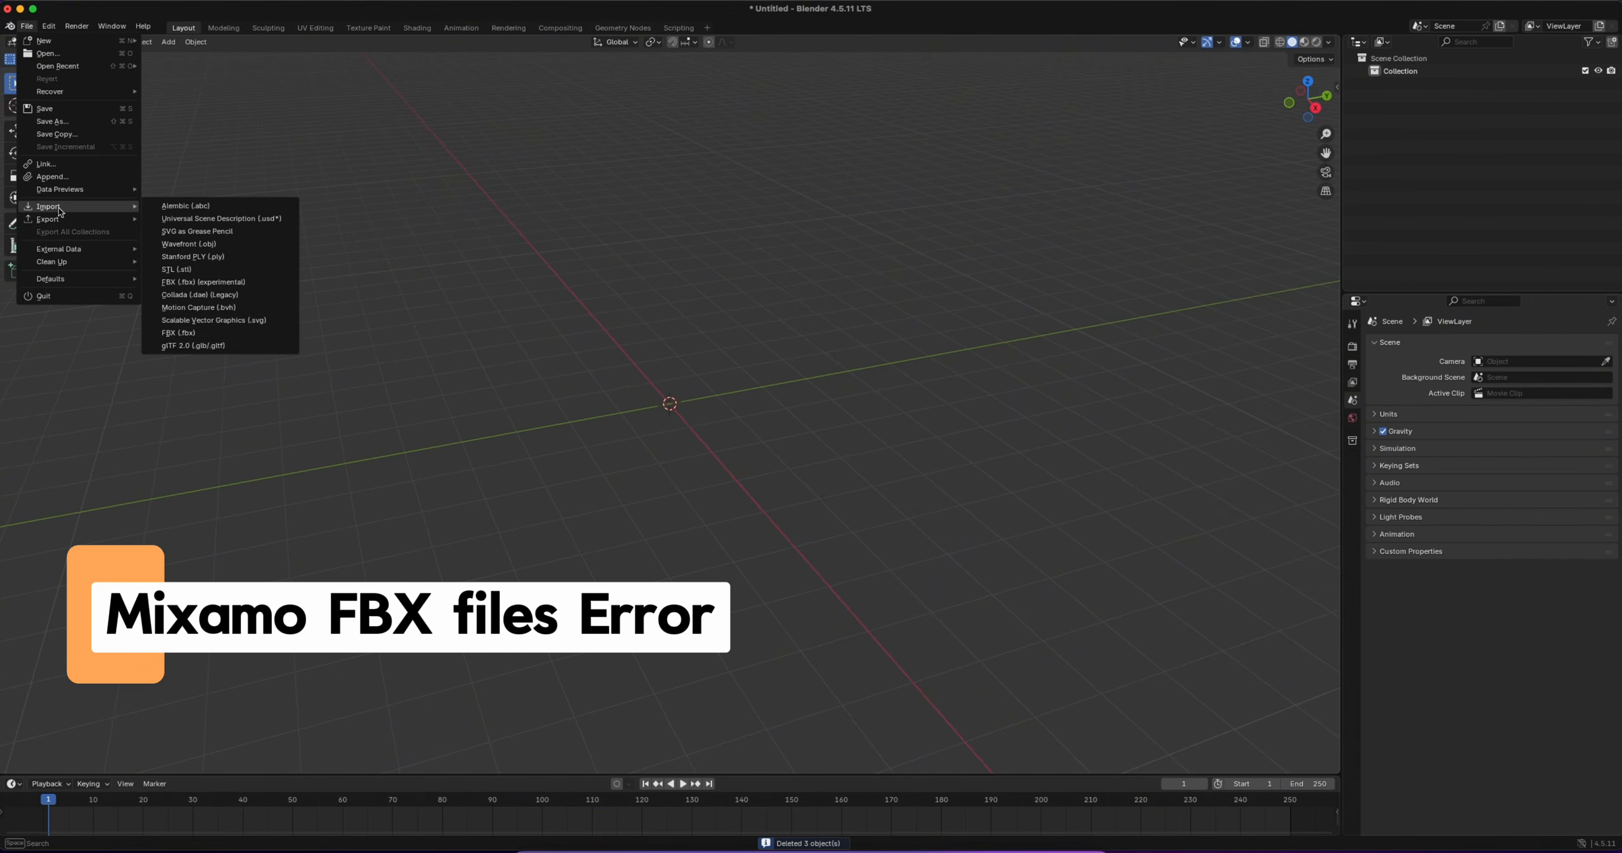
click(169, 333)
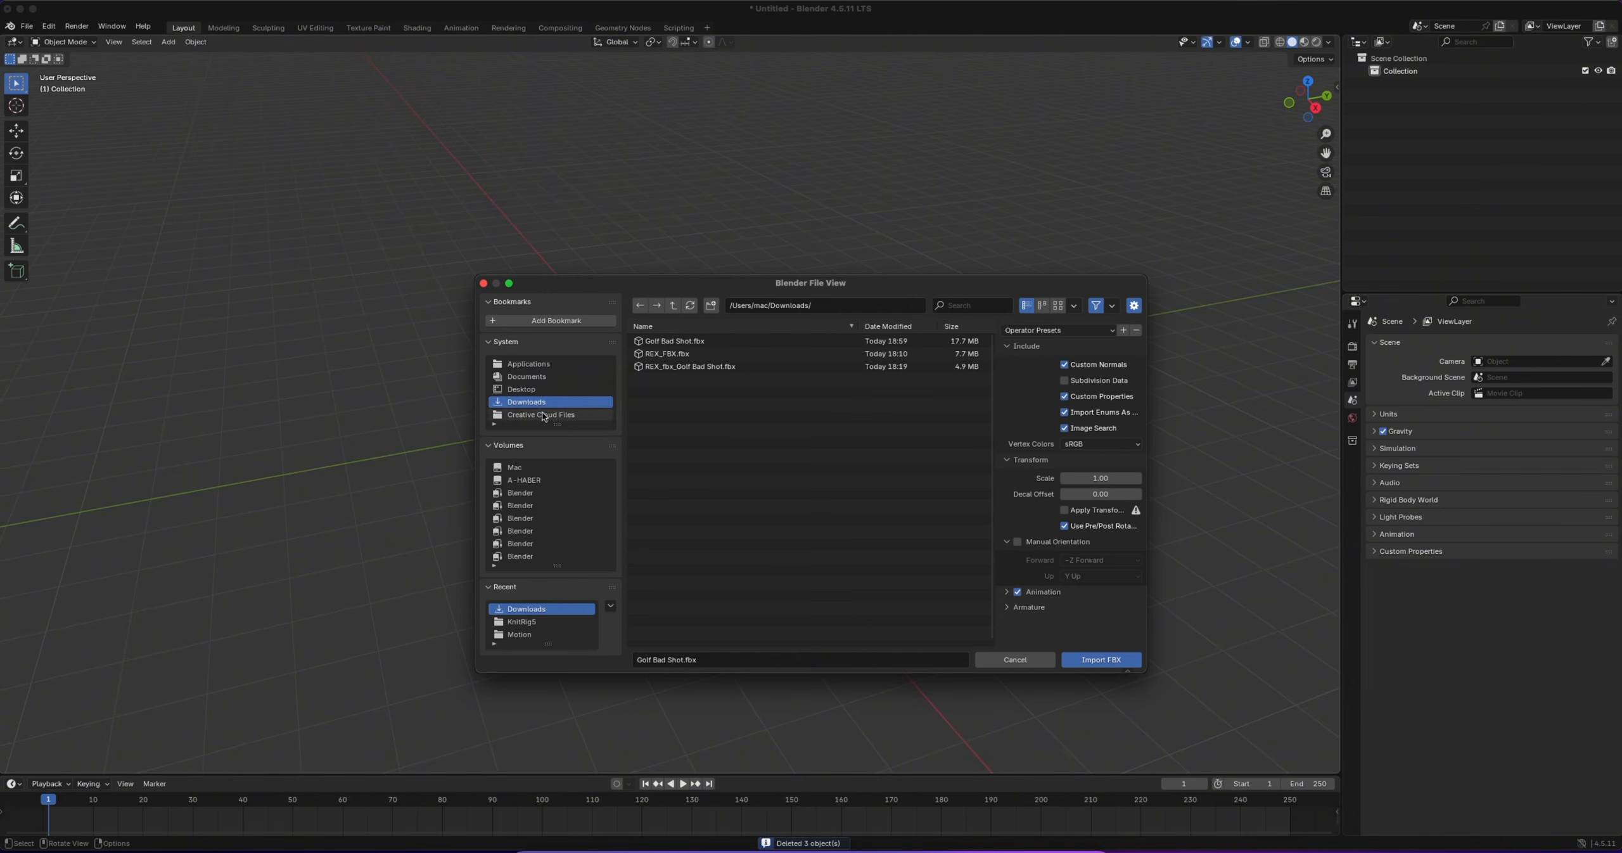
click(675, 341)
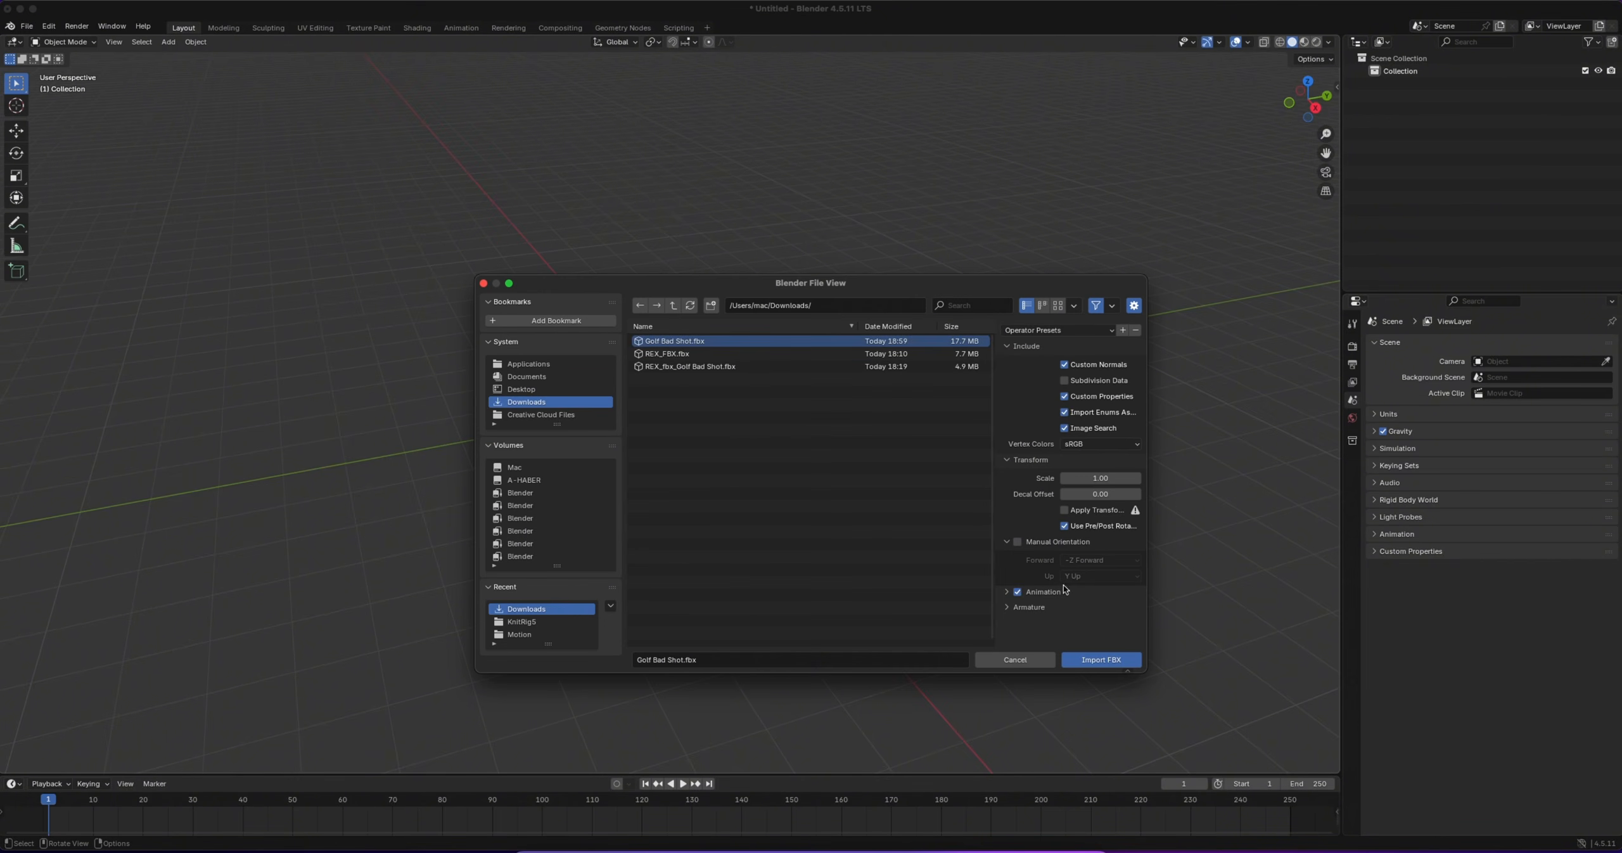
click(1107, 661)
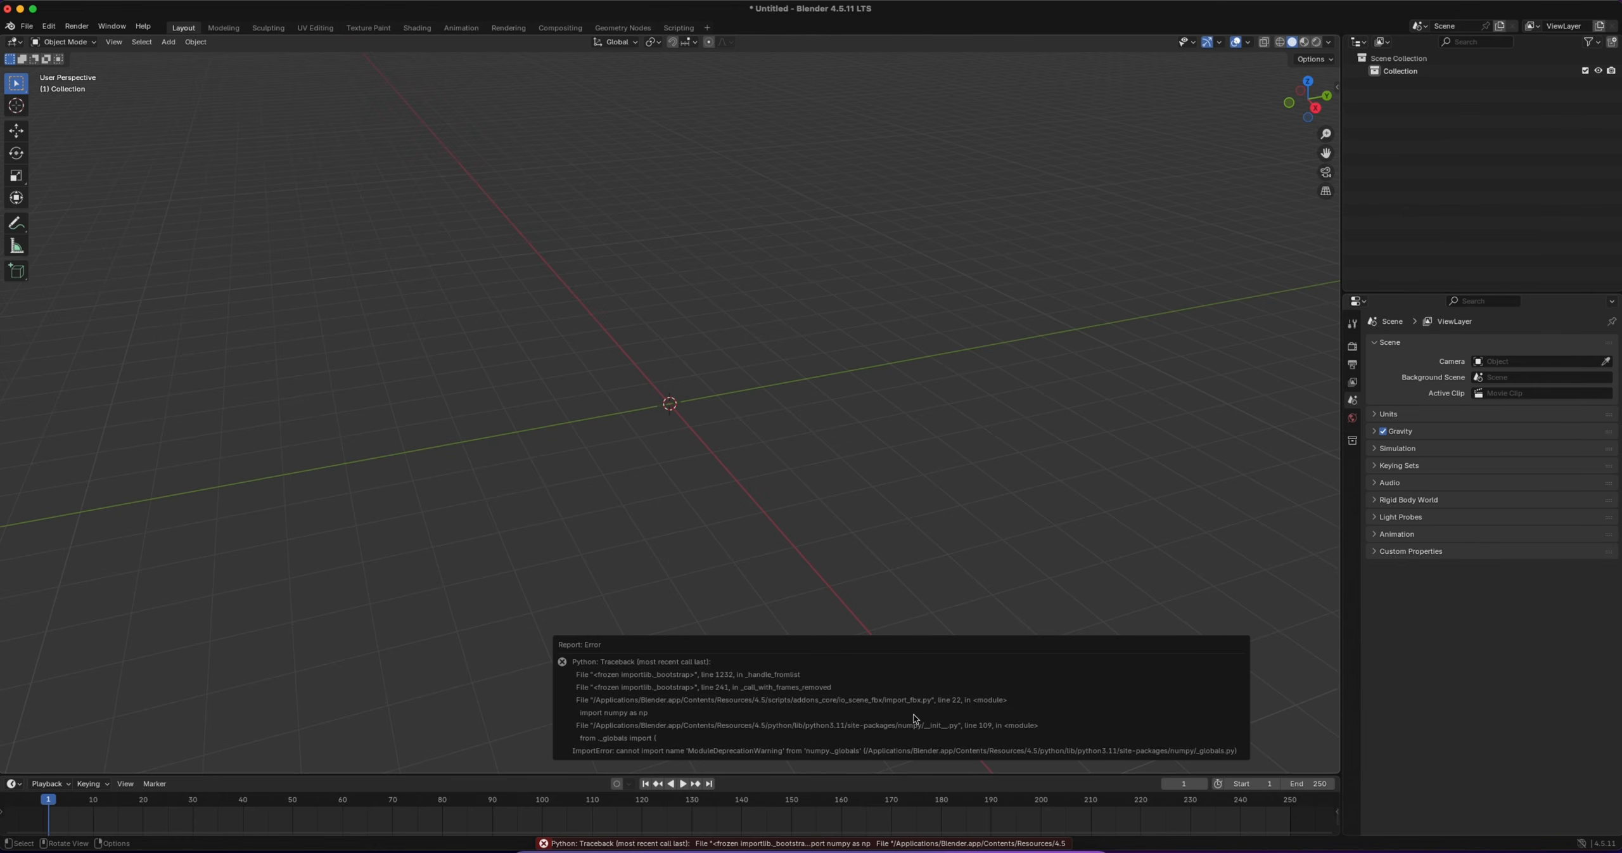
Switch to the Blender scene with the default cube and expand the Mixamo Characters tools of Knit Motion
click(1016, 851)
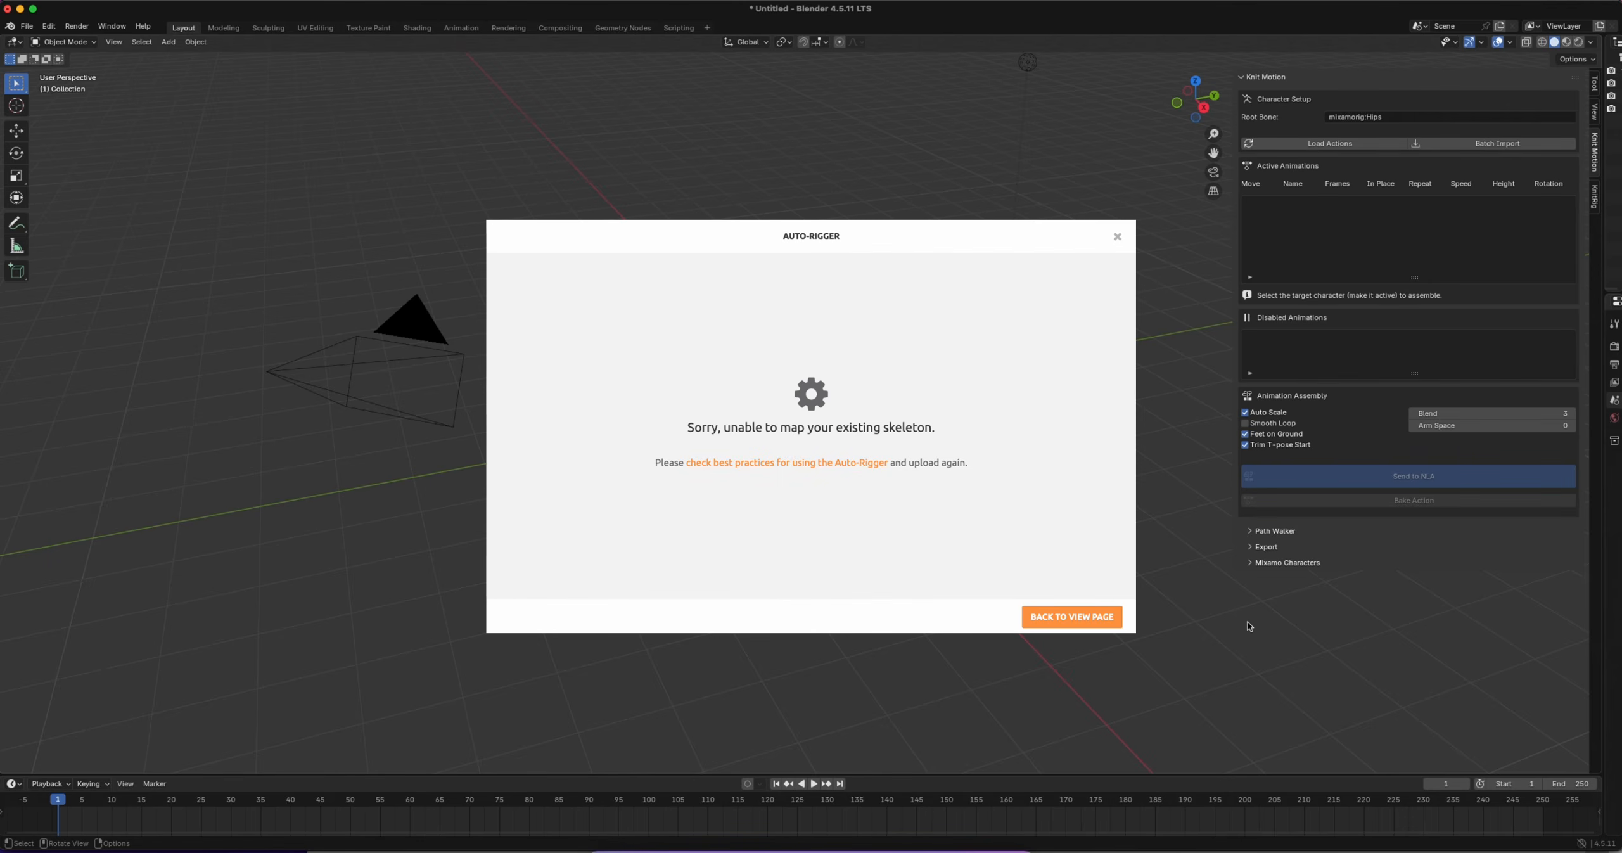
click(1251, 563)
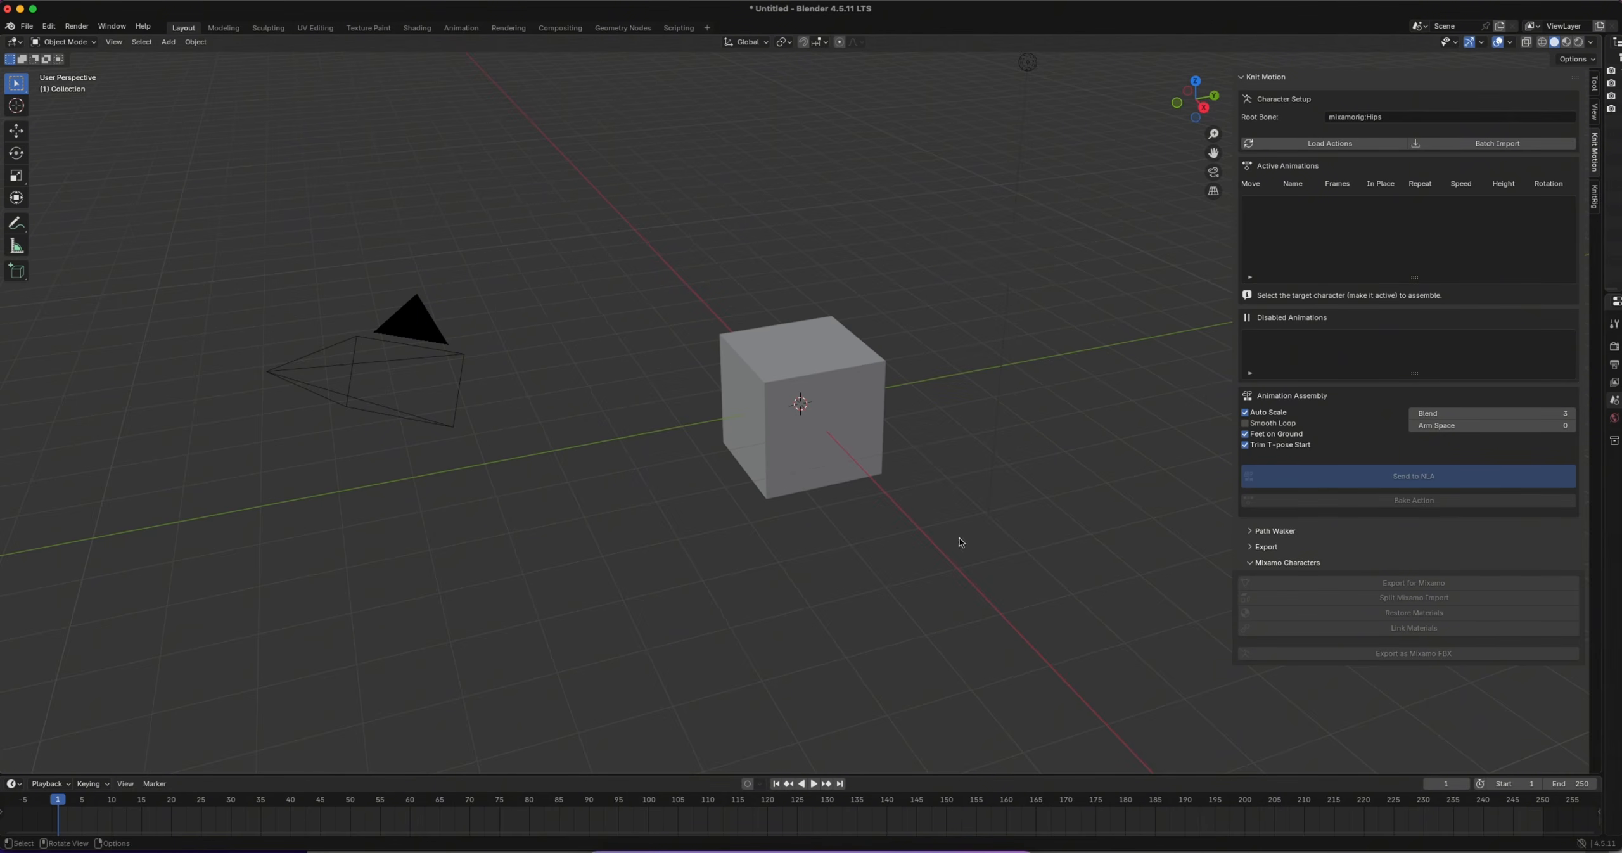
Switch to the web browser and open the Snow character rig page from the Blender Studio character library
click(683, 850)
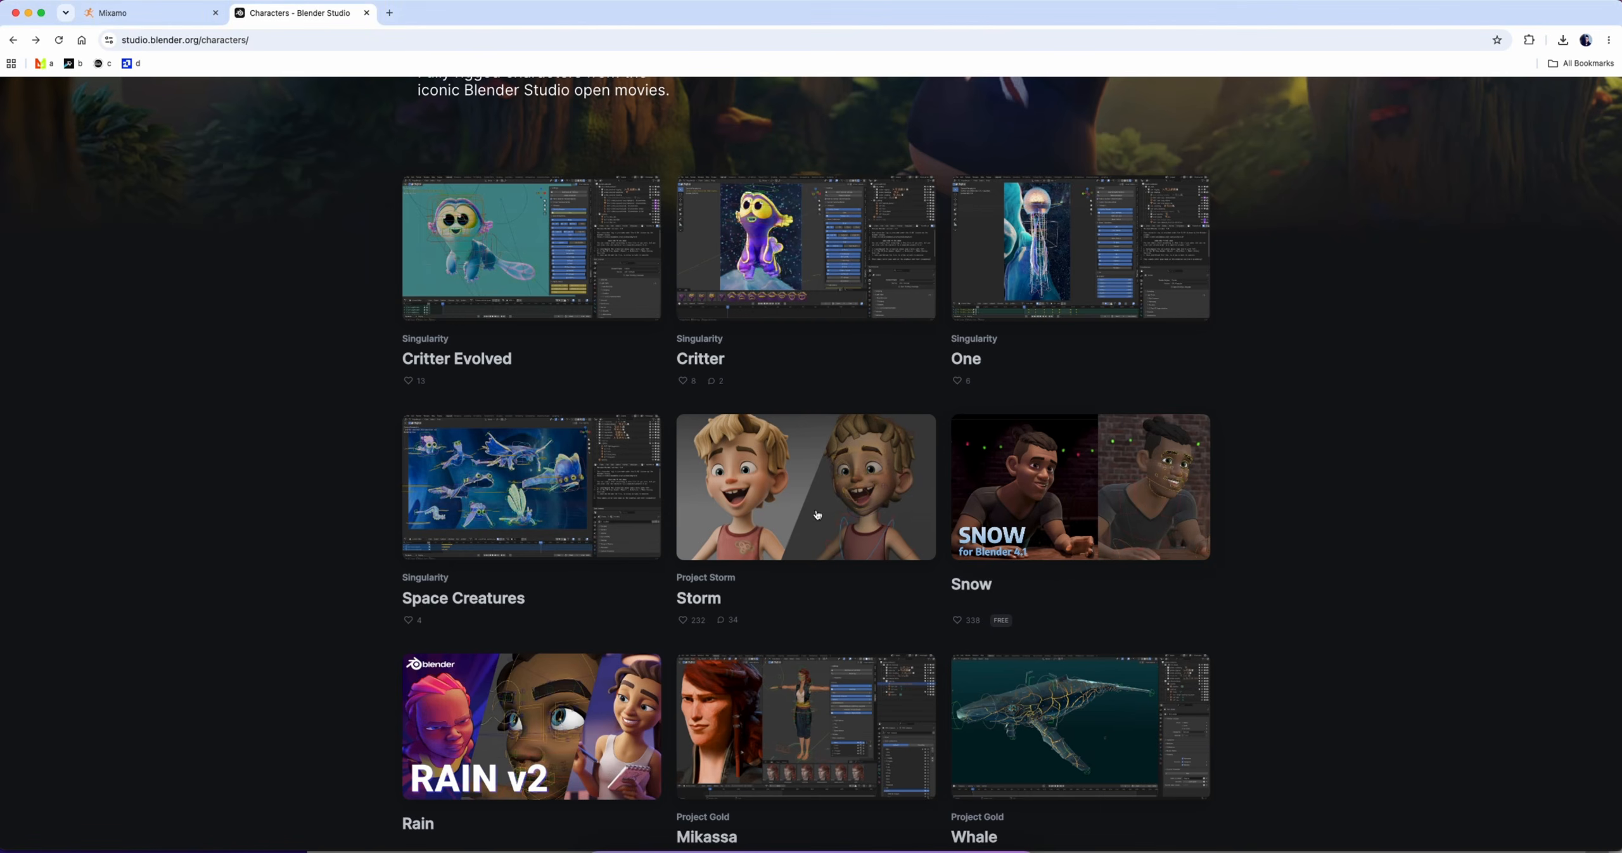
scroll(740, 345, up, 5)
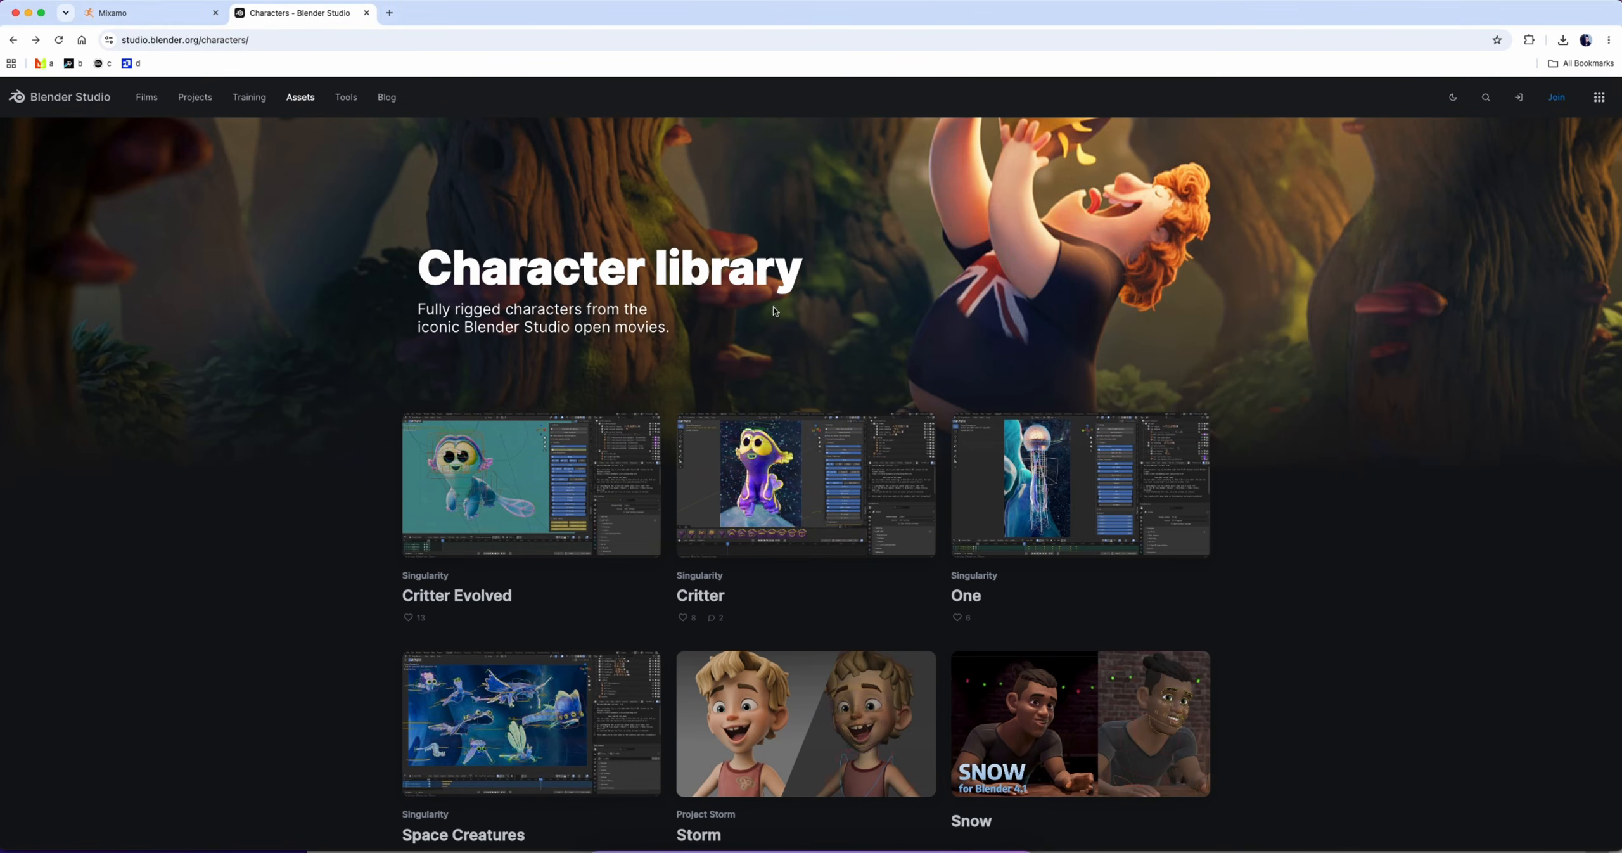
scroll(850, 307, down, 5)
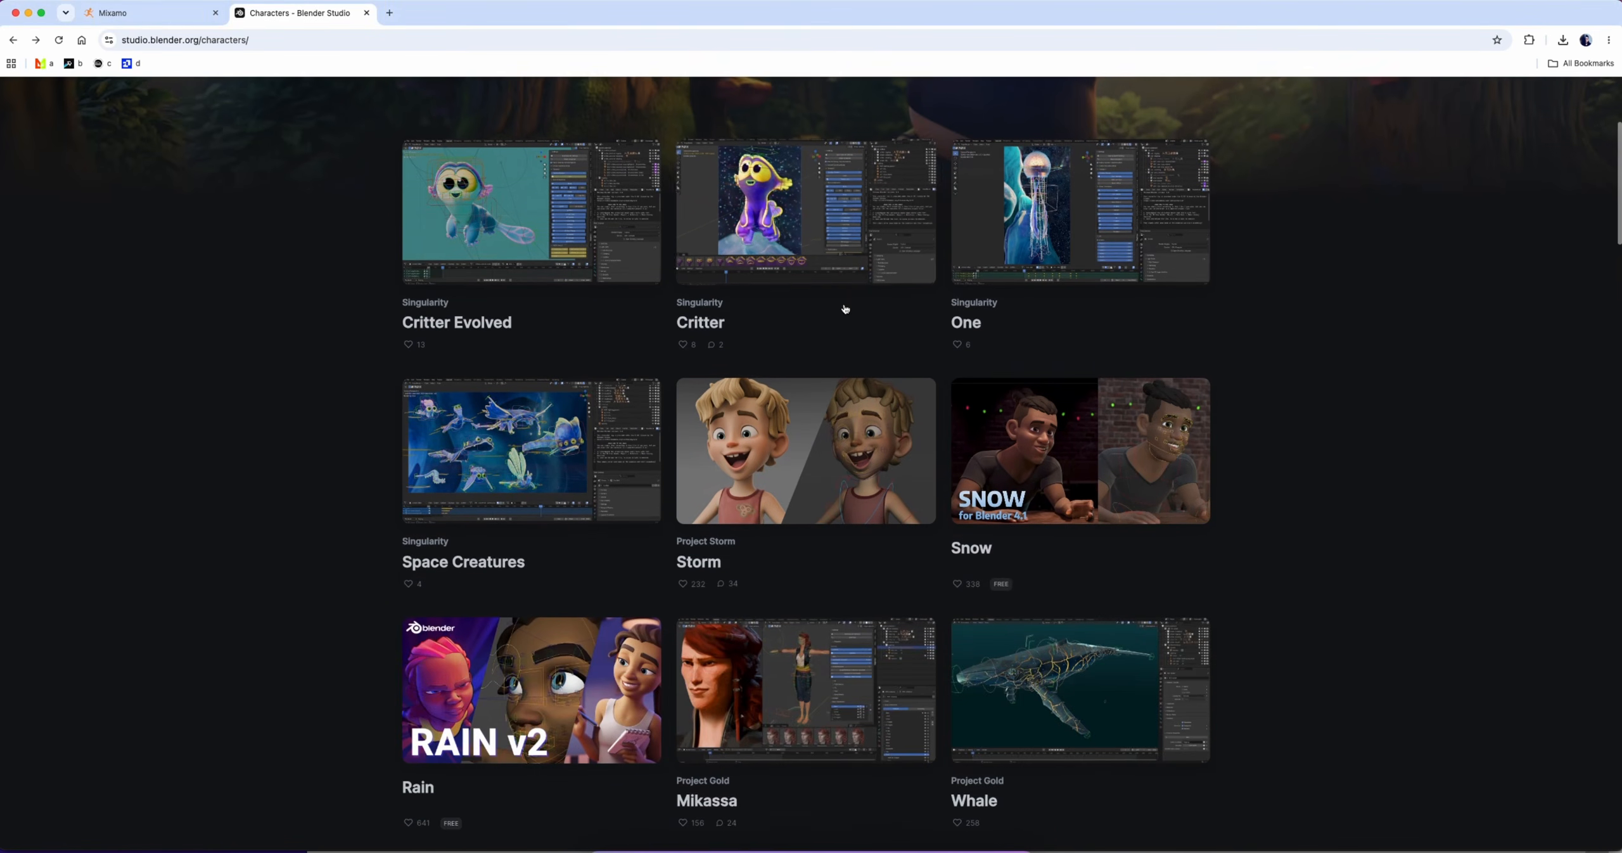
click(1060, 421)
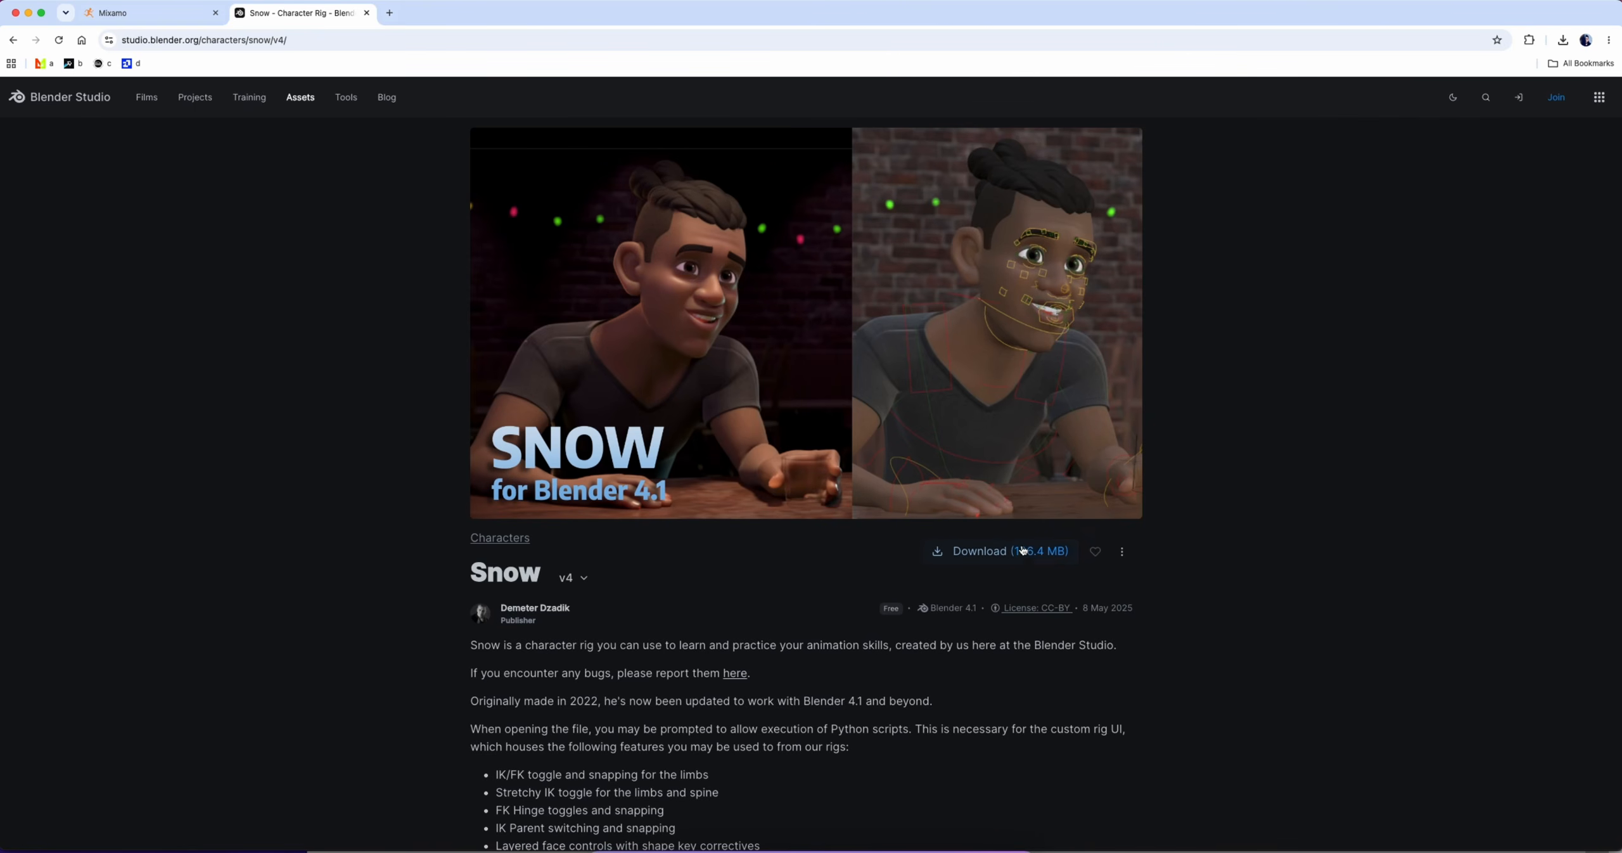
Download the Snow v4 character rig and unpack Snow_v4.2.zip in the Downloads folder
click(1023, 549)
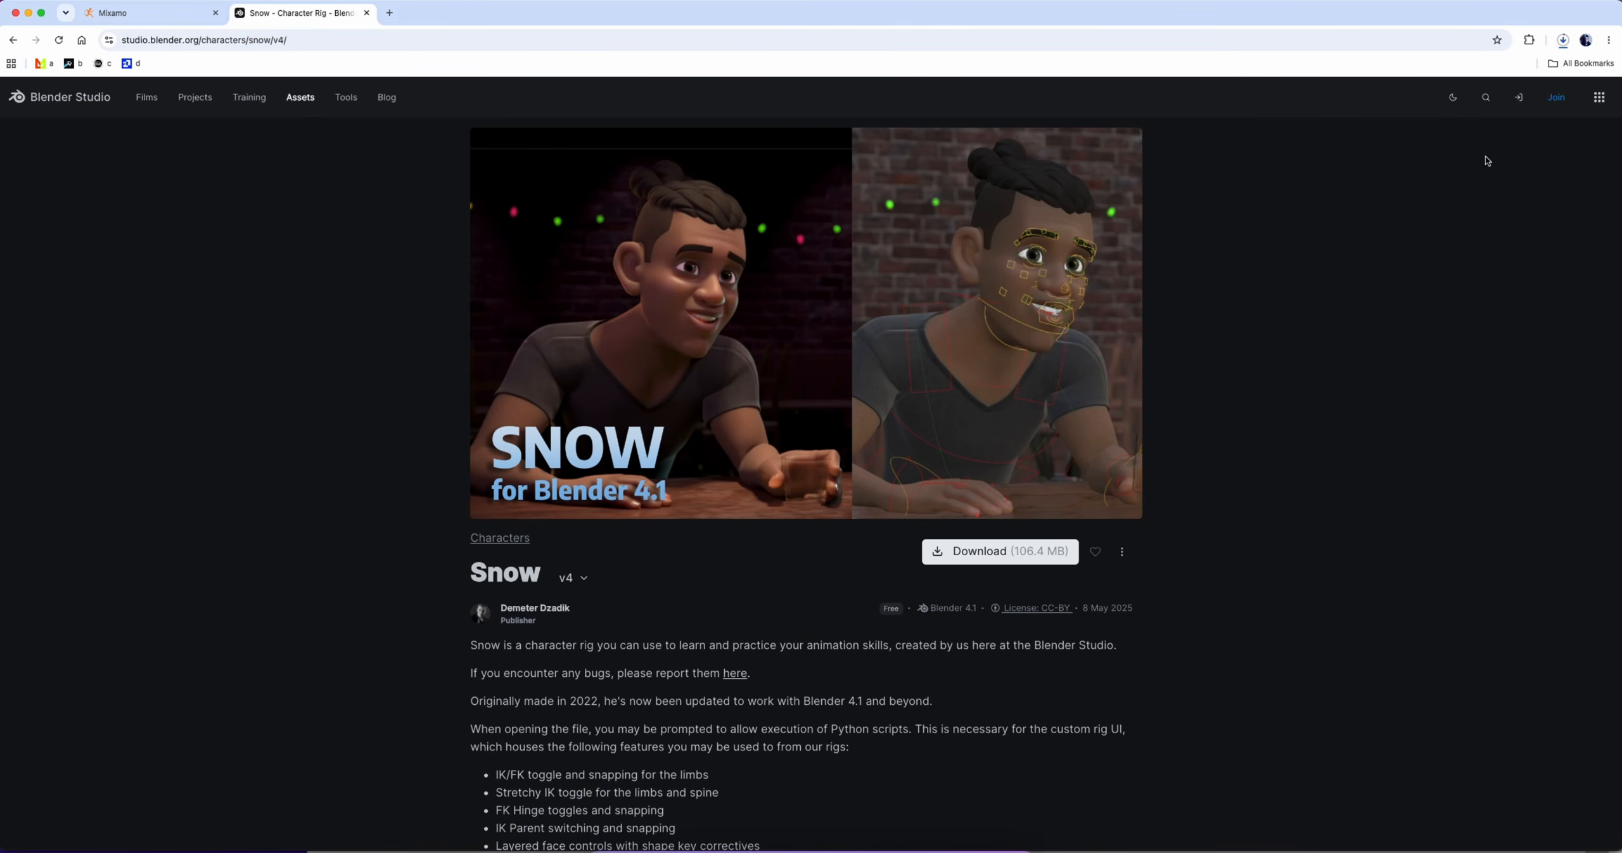
click(1561, 41)
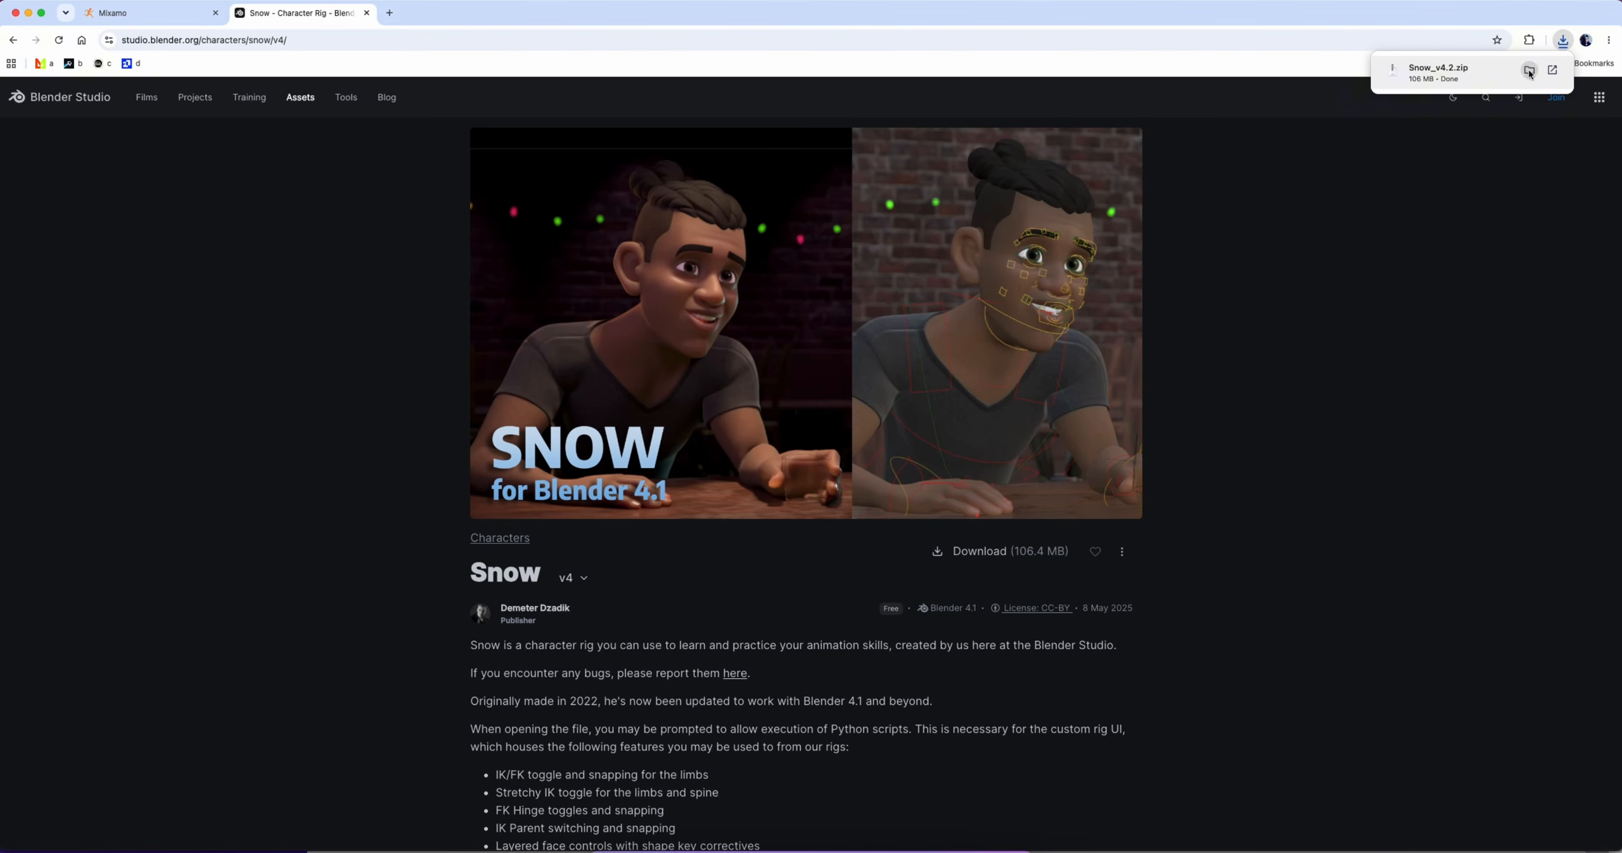
click(1529, 71)
double_click(740, 353)
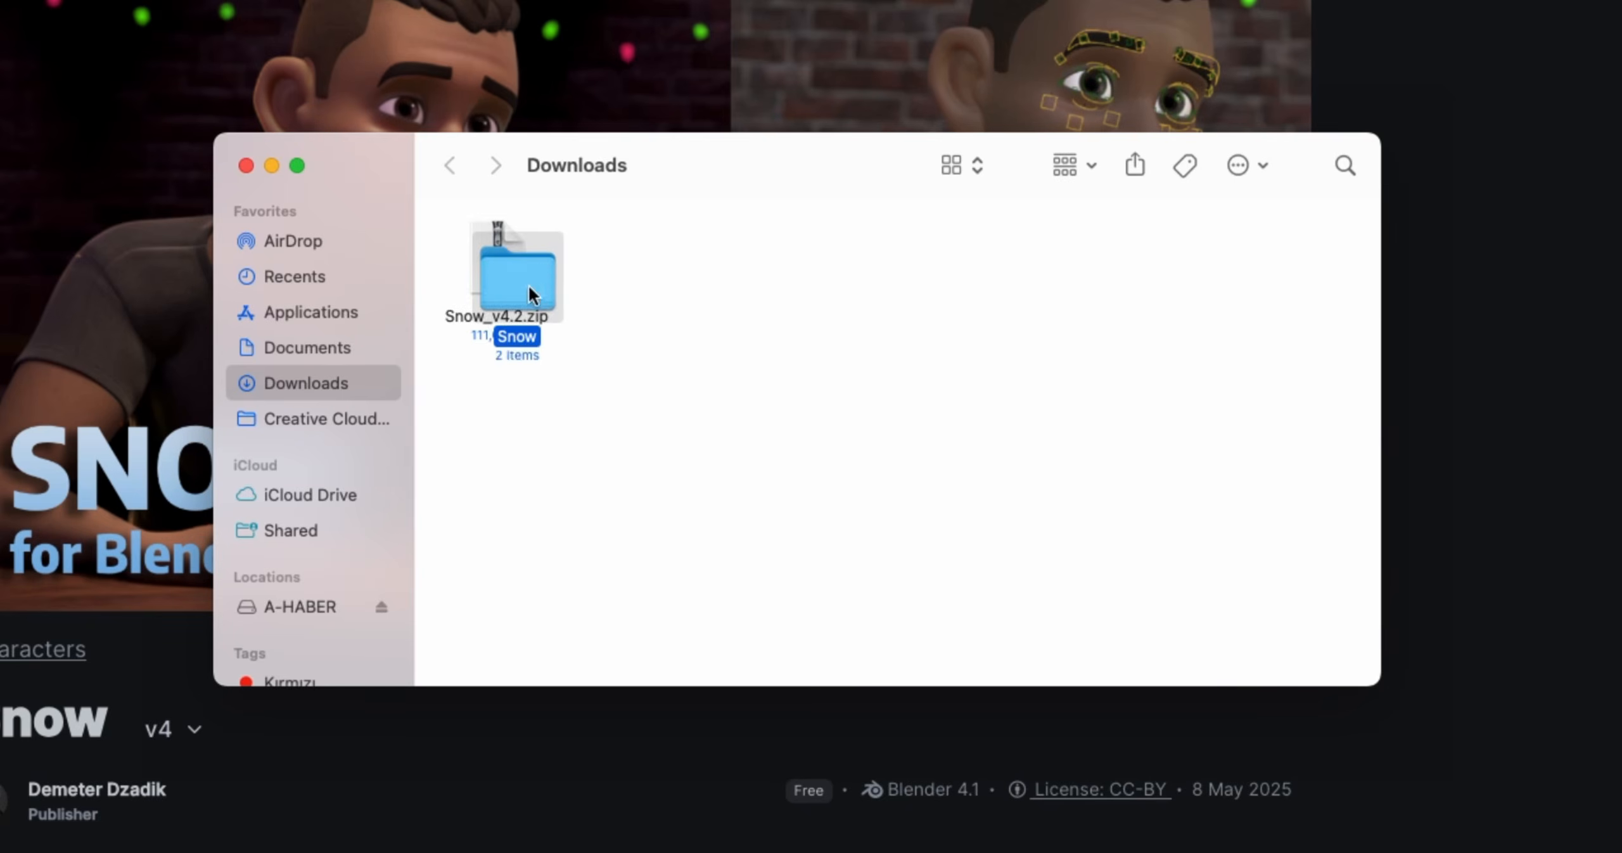
Open snow_v4.2.blend from the Snow folder in Blender, discarding the untitled scene's changes and ignoring the Python script execution request
double_click(531, 293)
double_click(496, 263)
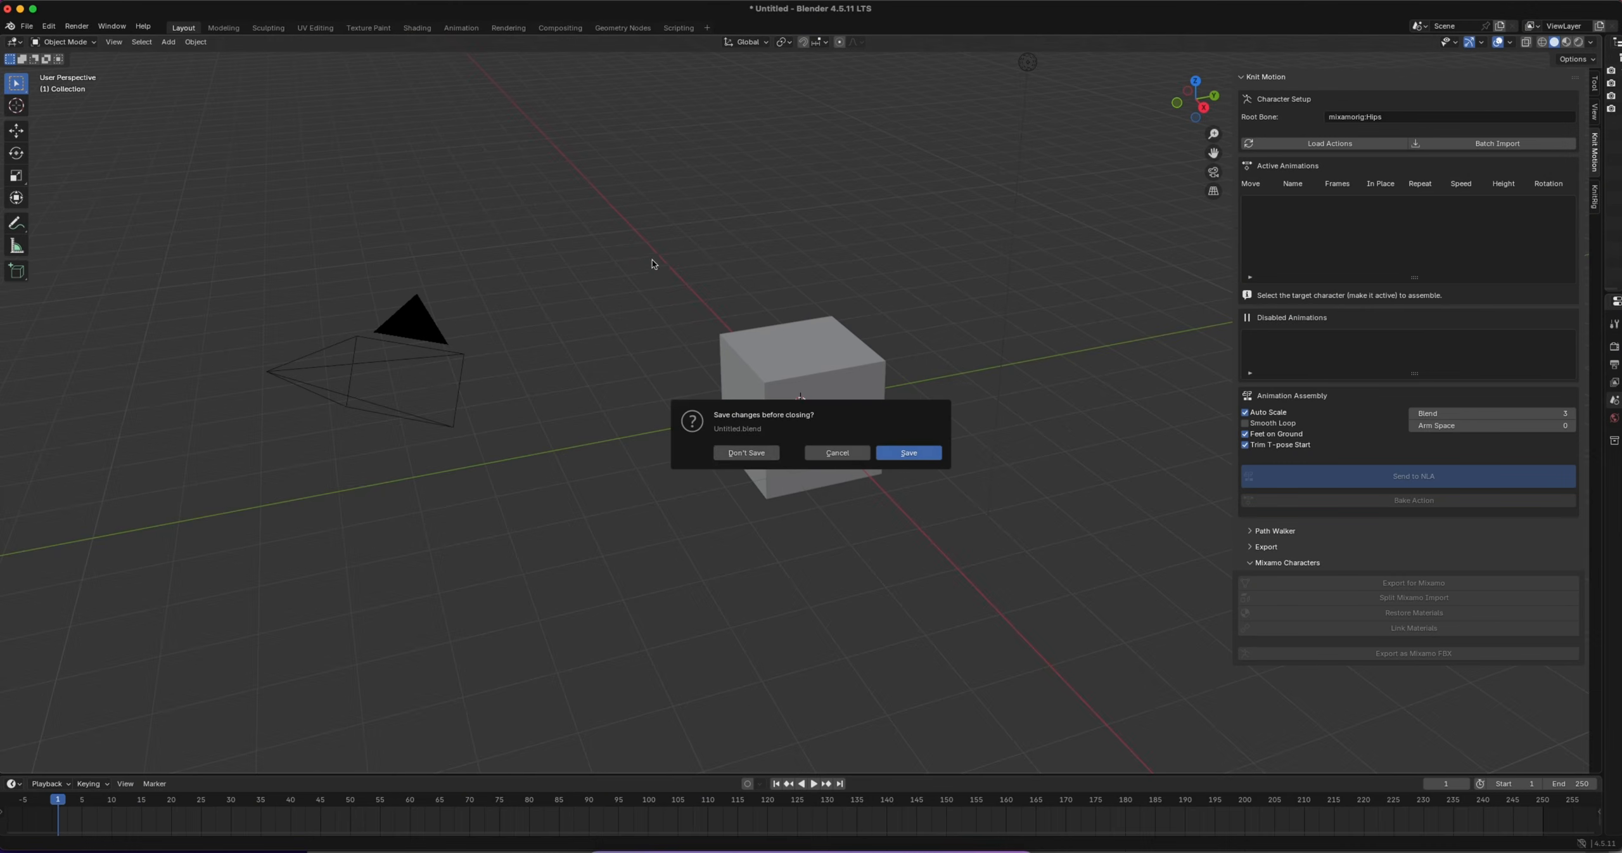
click(758, 452)
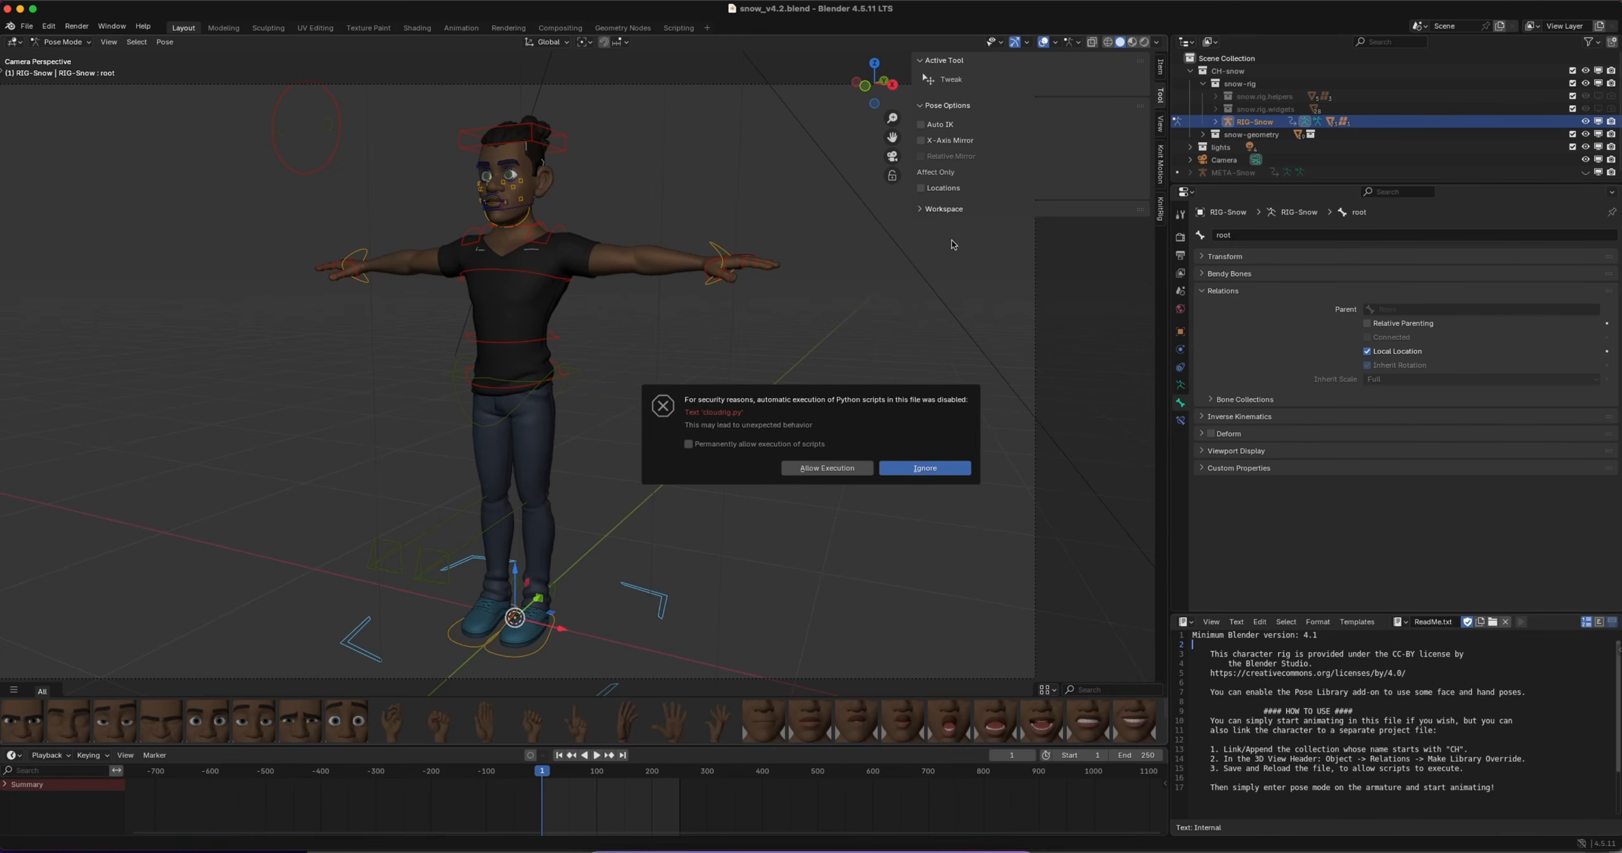
click(929, 471)
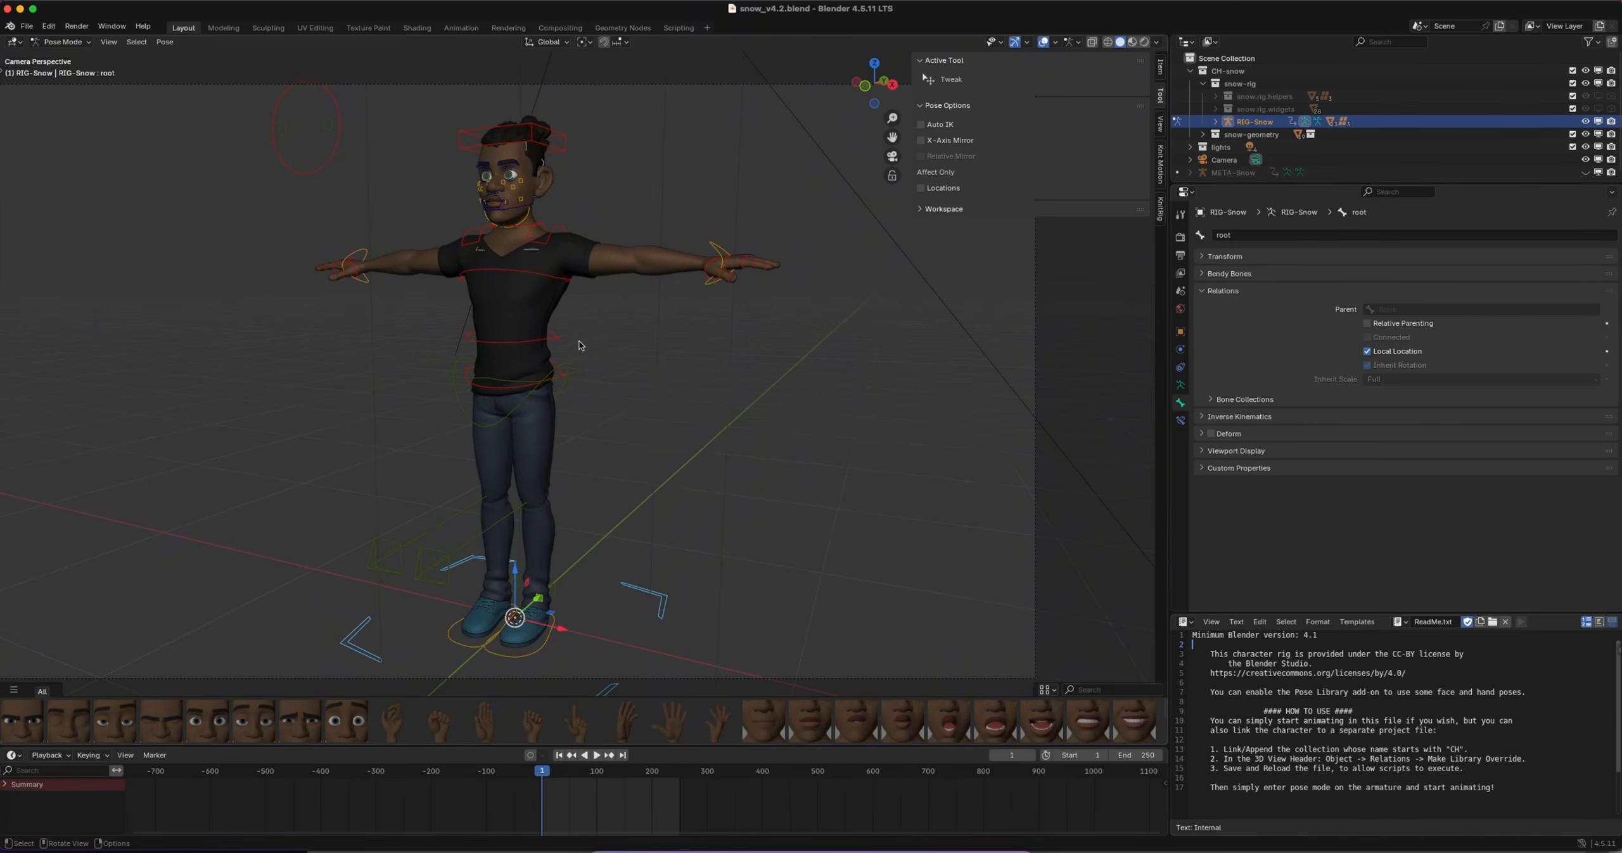
Leave the camera view and examine the Snow character and its control rig from the front at different distances
key(KP_0)
ctrl+scroll(579, 343, down, 8)
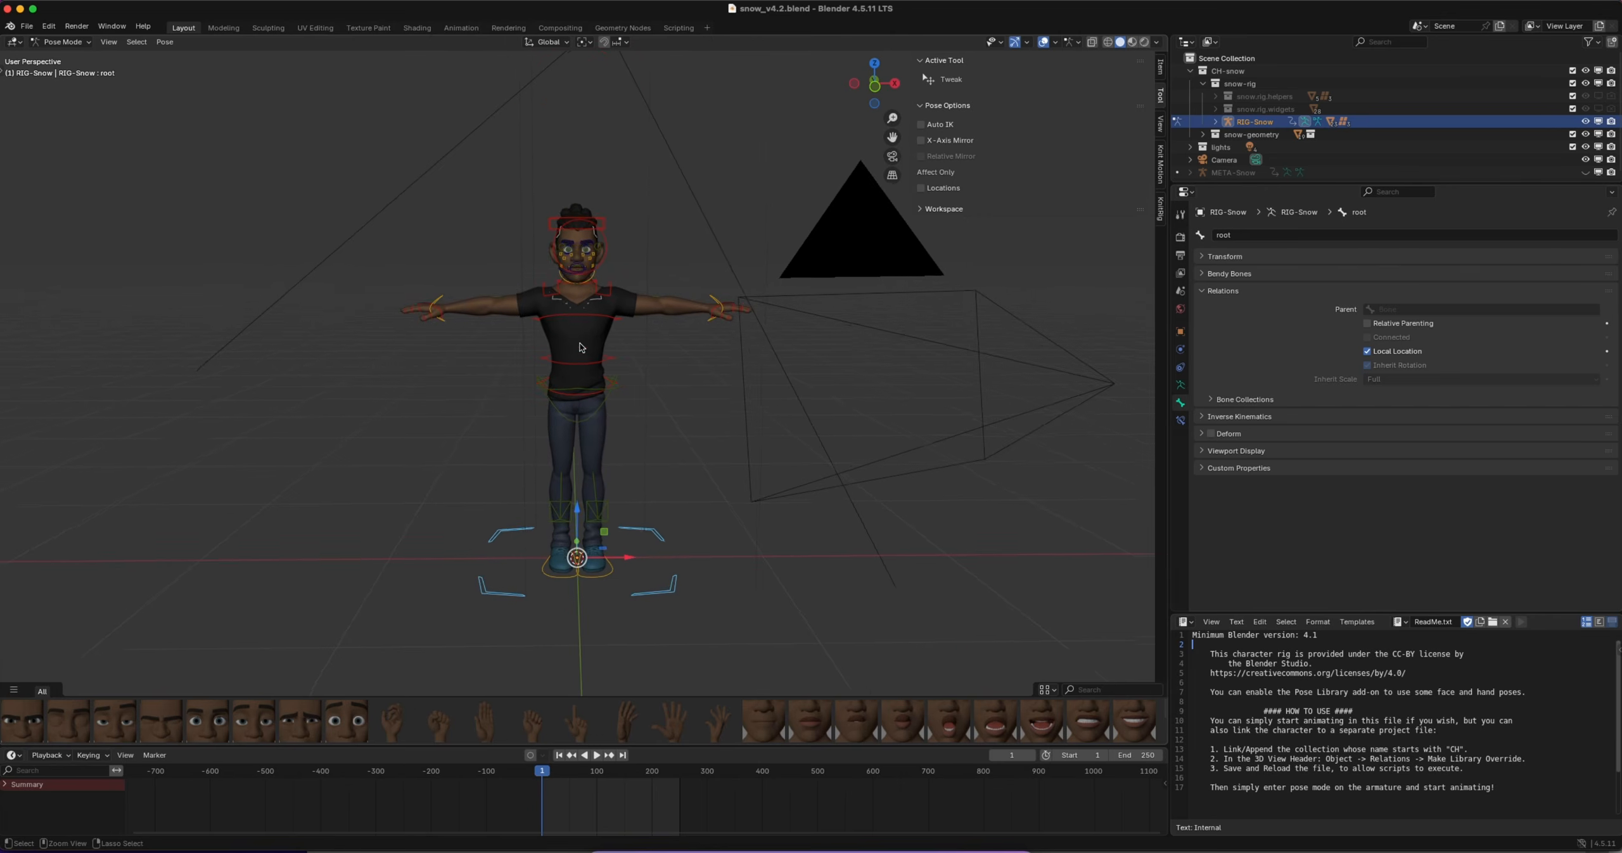
scroll(579, 351, up, 6)
ctrl+scroll(579, 351, down, 2)
ctrl+scroll(579, 355, down, 2)
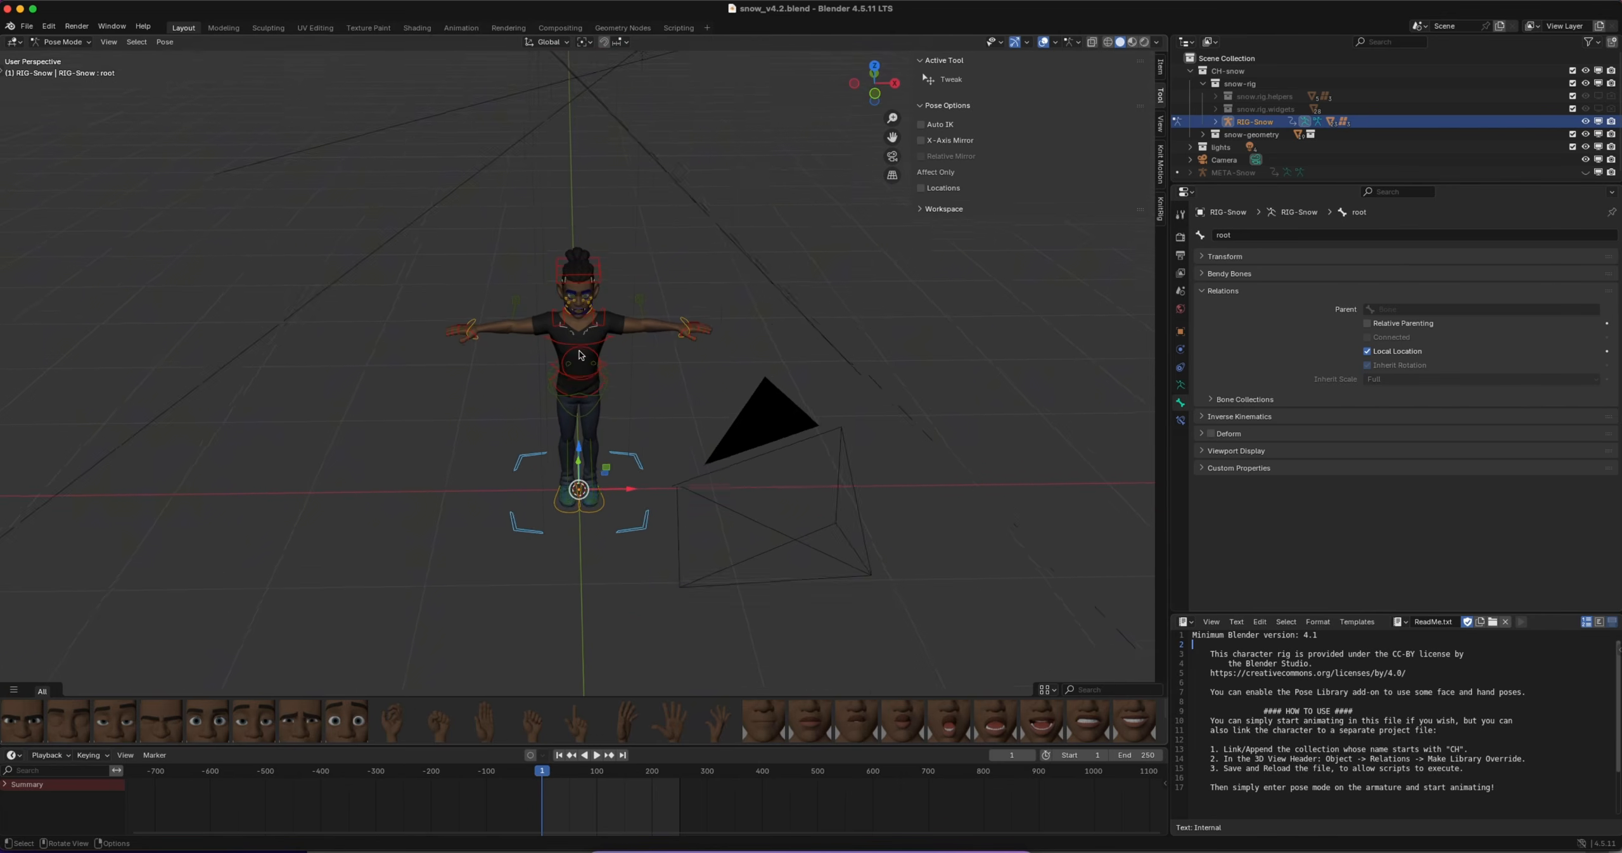
scroll(580, 355, down, 3)
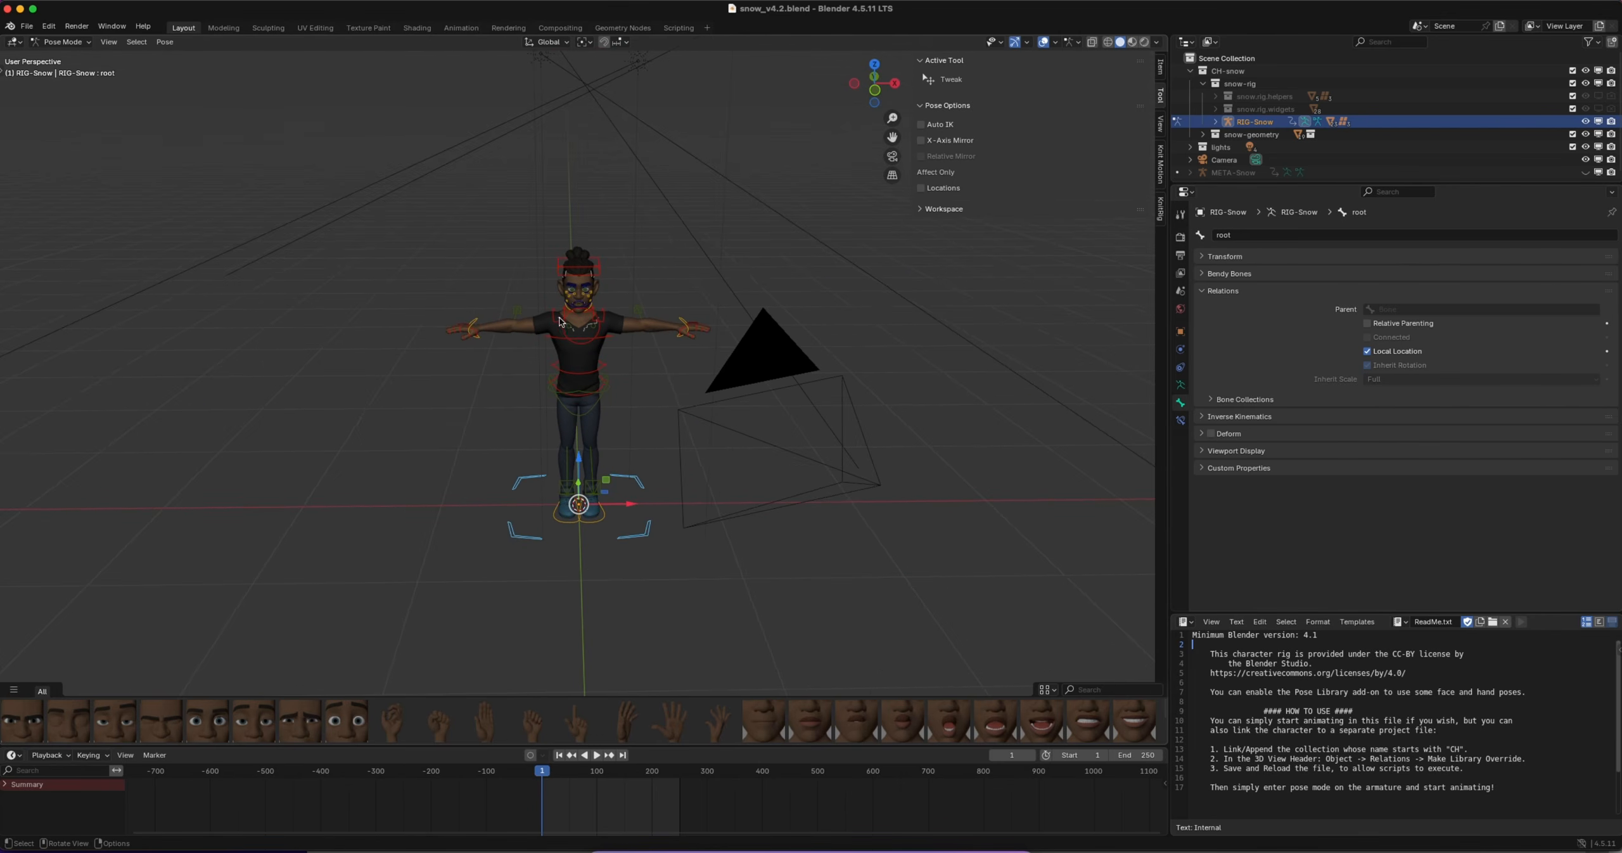
ctrl+scroll(626, 359, down, 3)
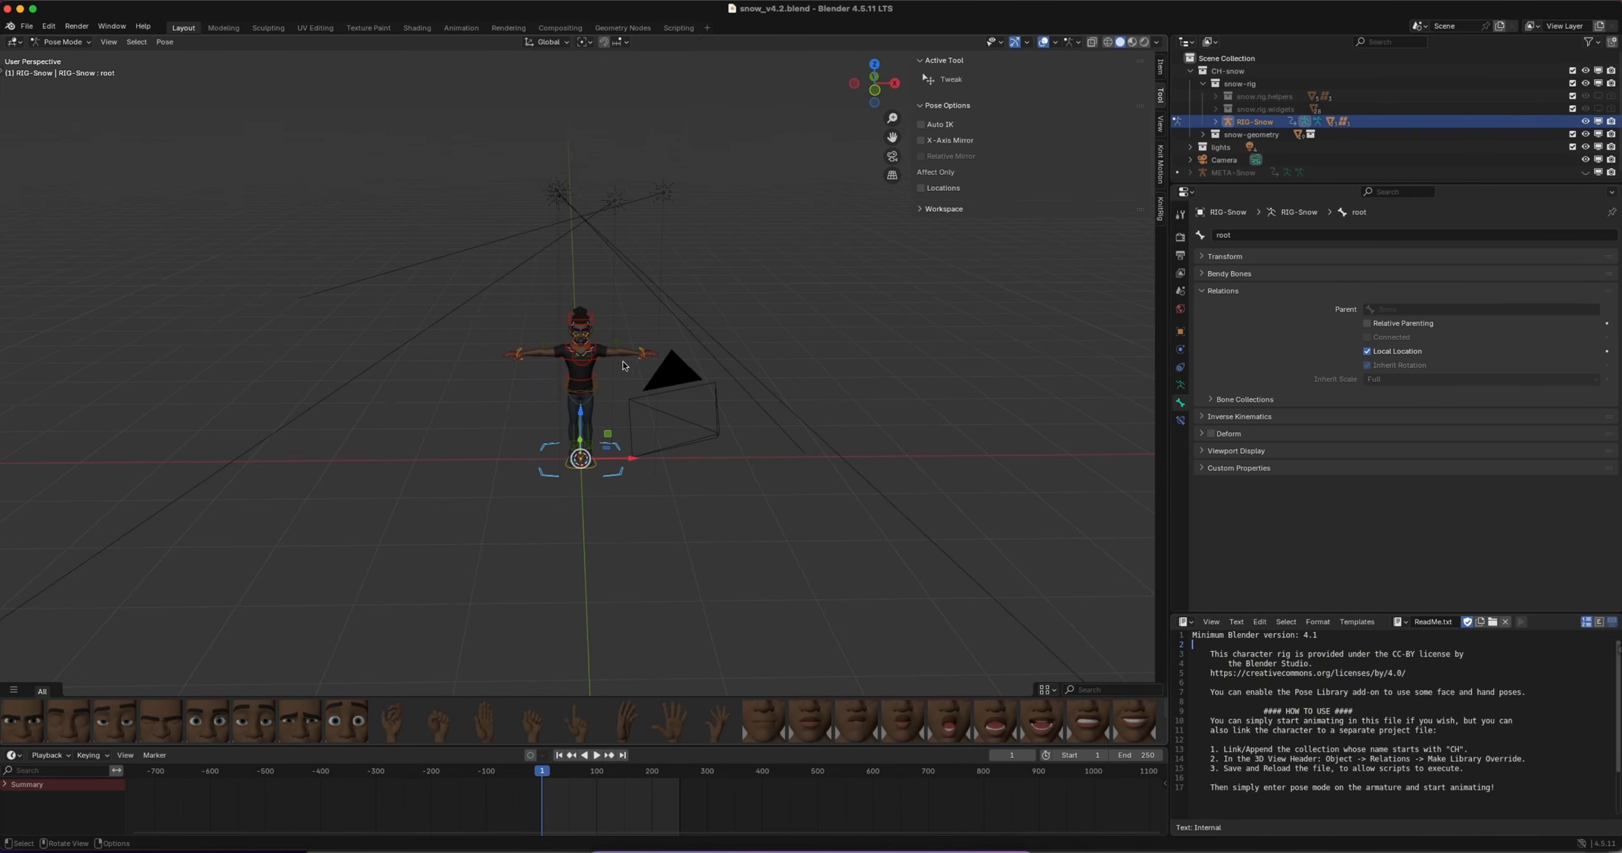
ctrl+scroll(580, 358, up, 6)
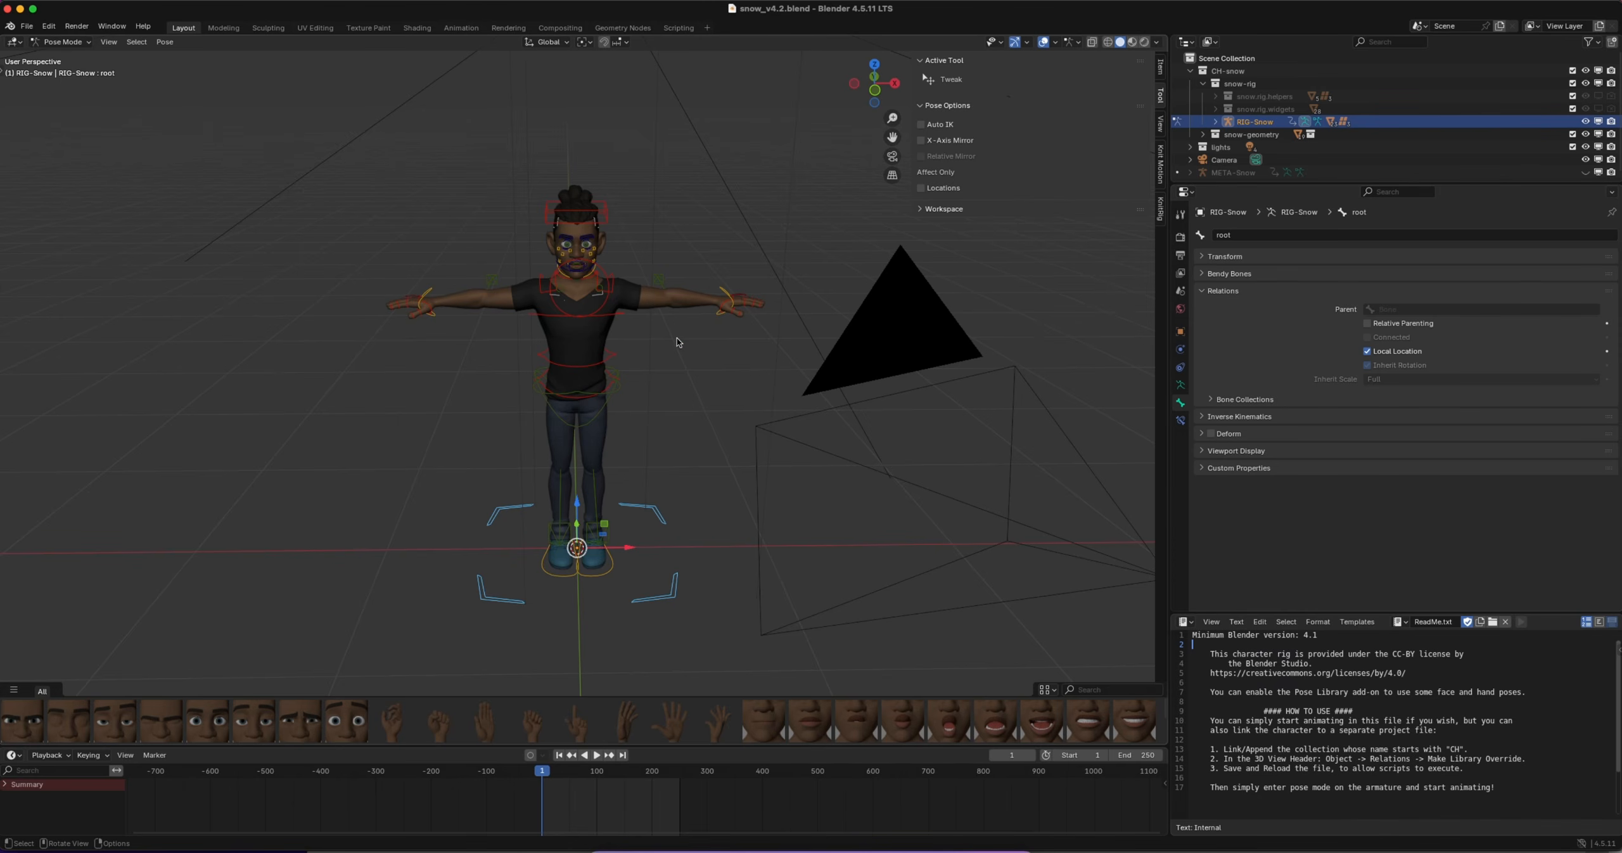
ctrl+scroll(677, 342, down, 2)
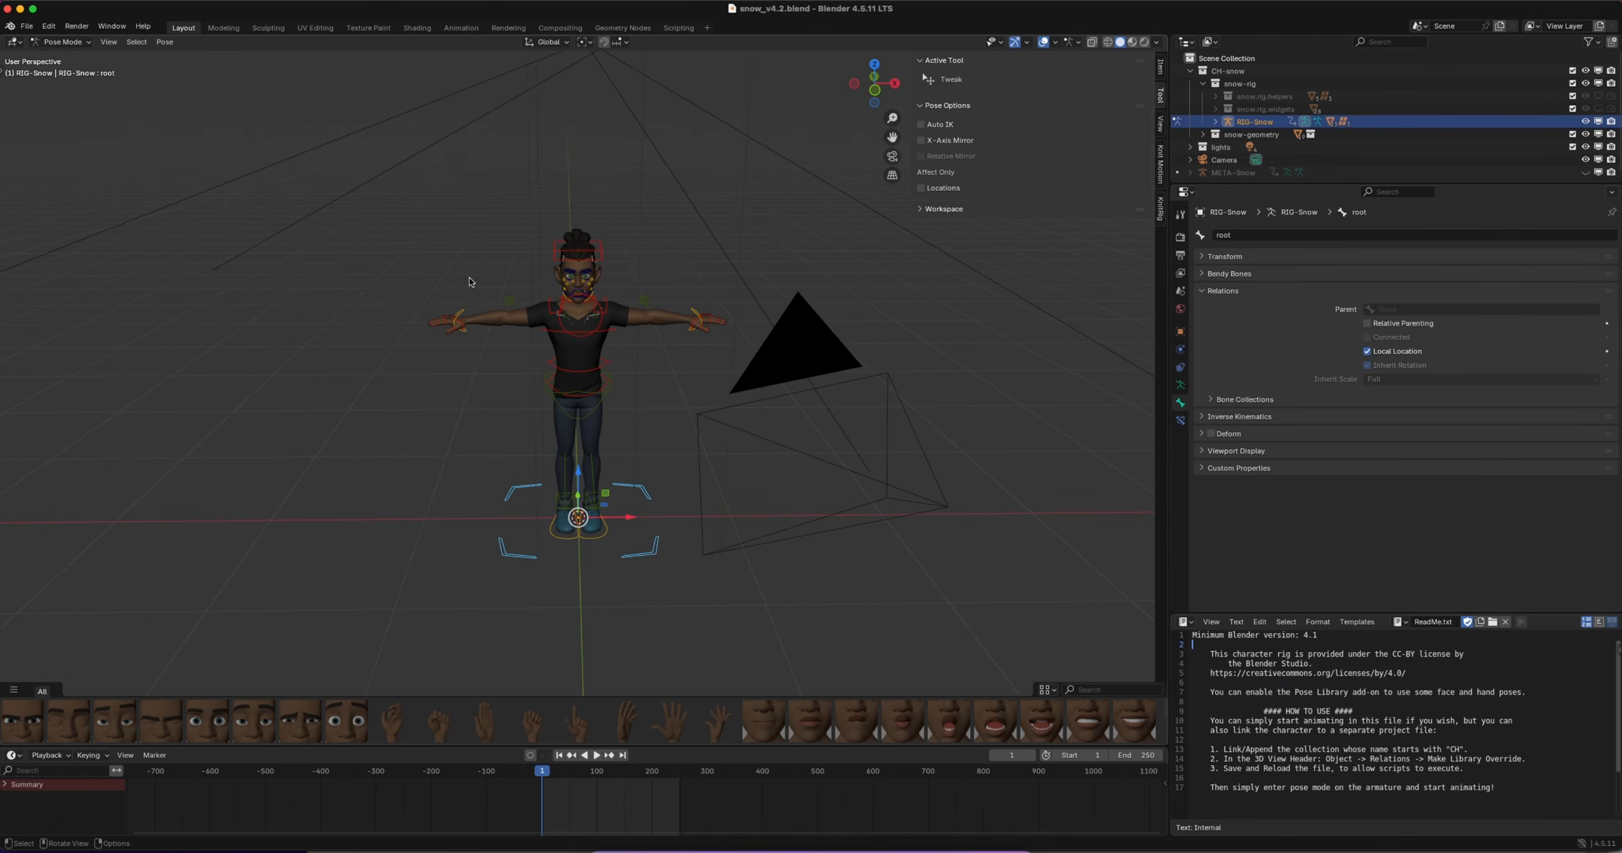
Check the character's parts by selecting the head control in Pose Mode, and the shirt and pants meshes in Object Mode
click(603, 256)
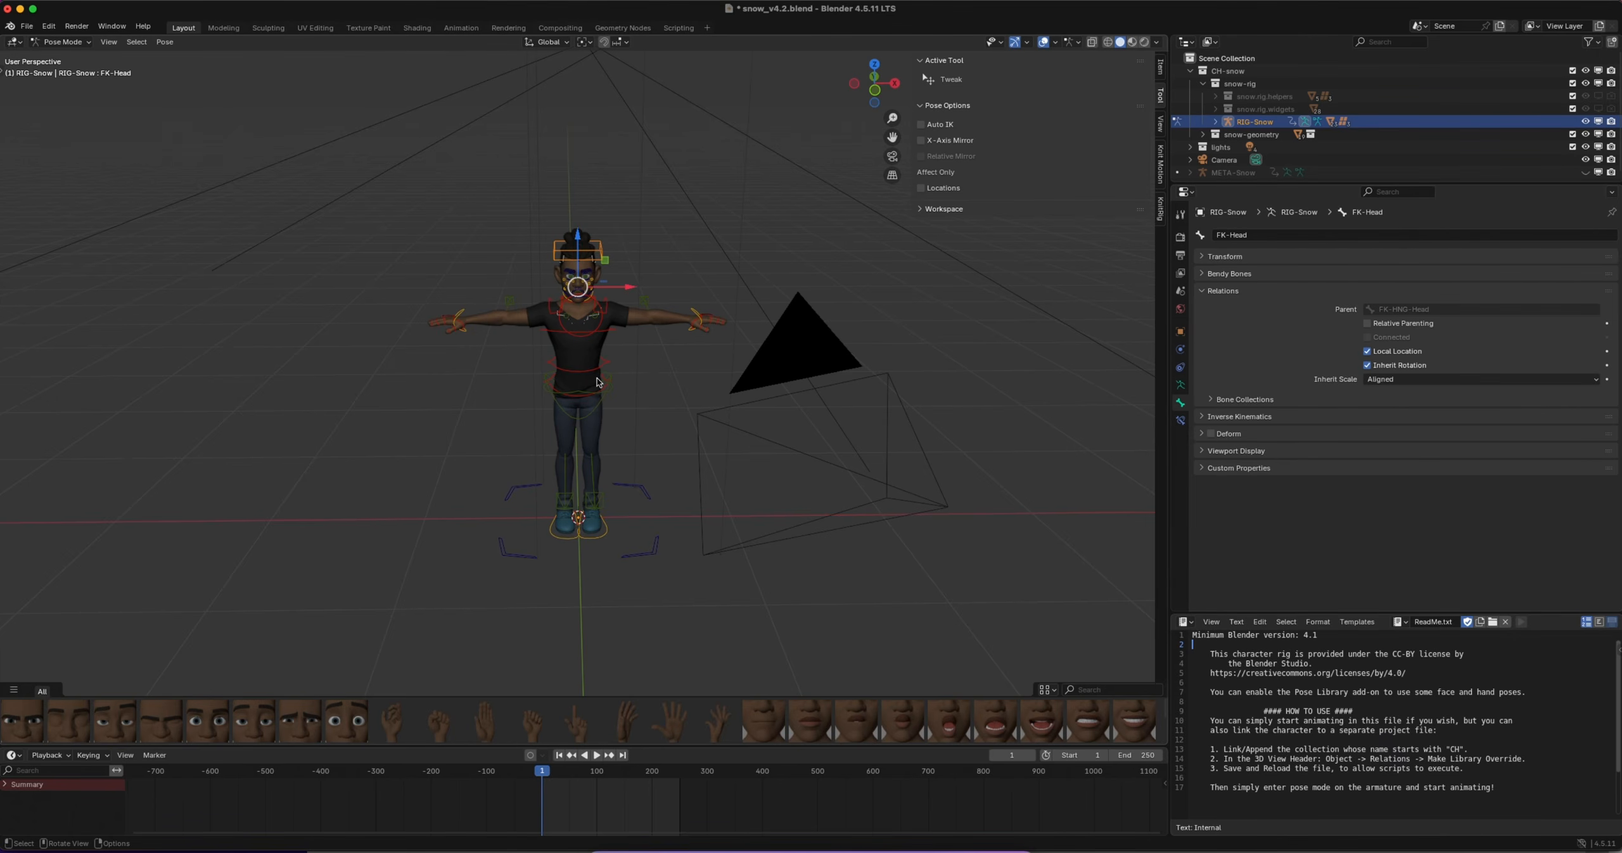
click(548, 326)
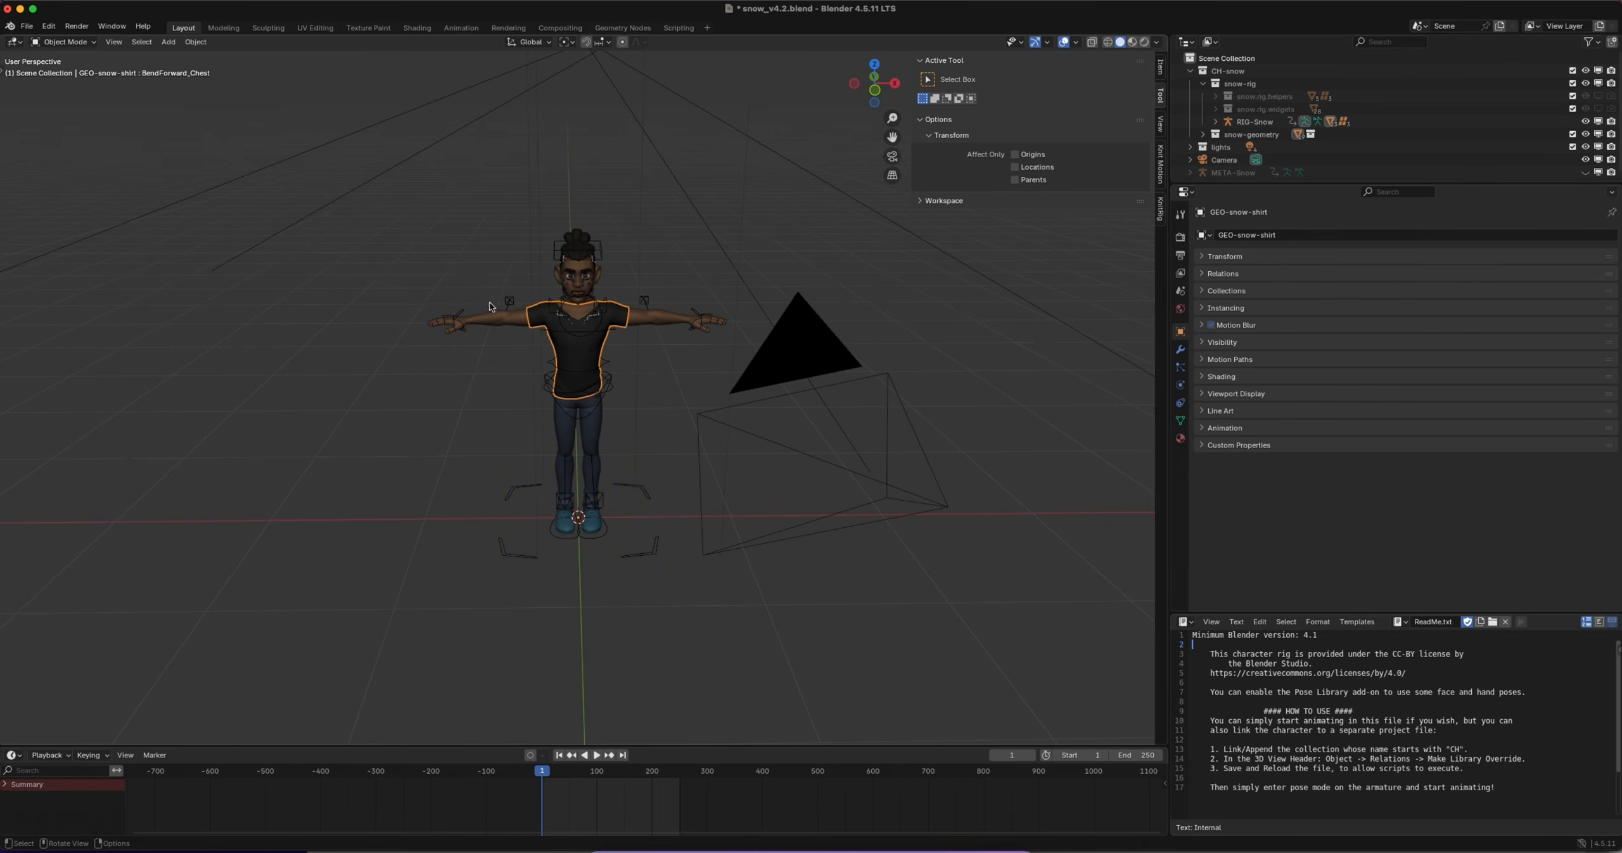
click(567, 323)
click(578, 458)
click(561, 433)
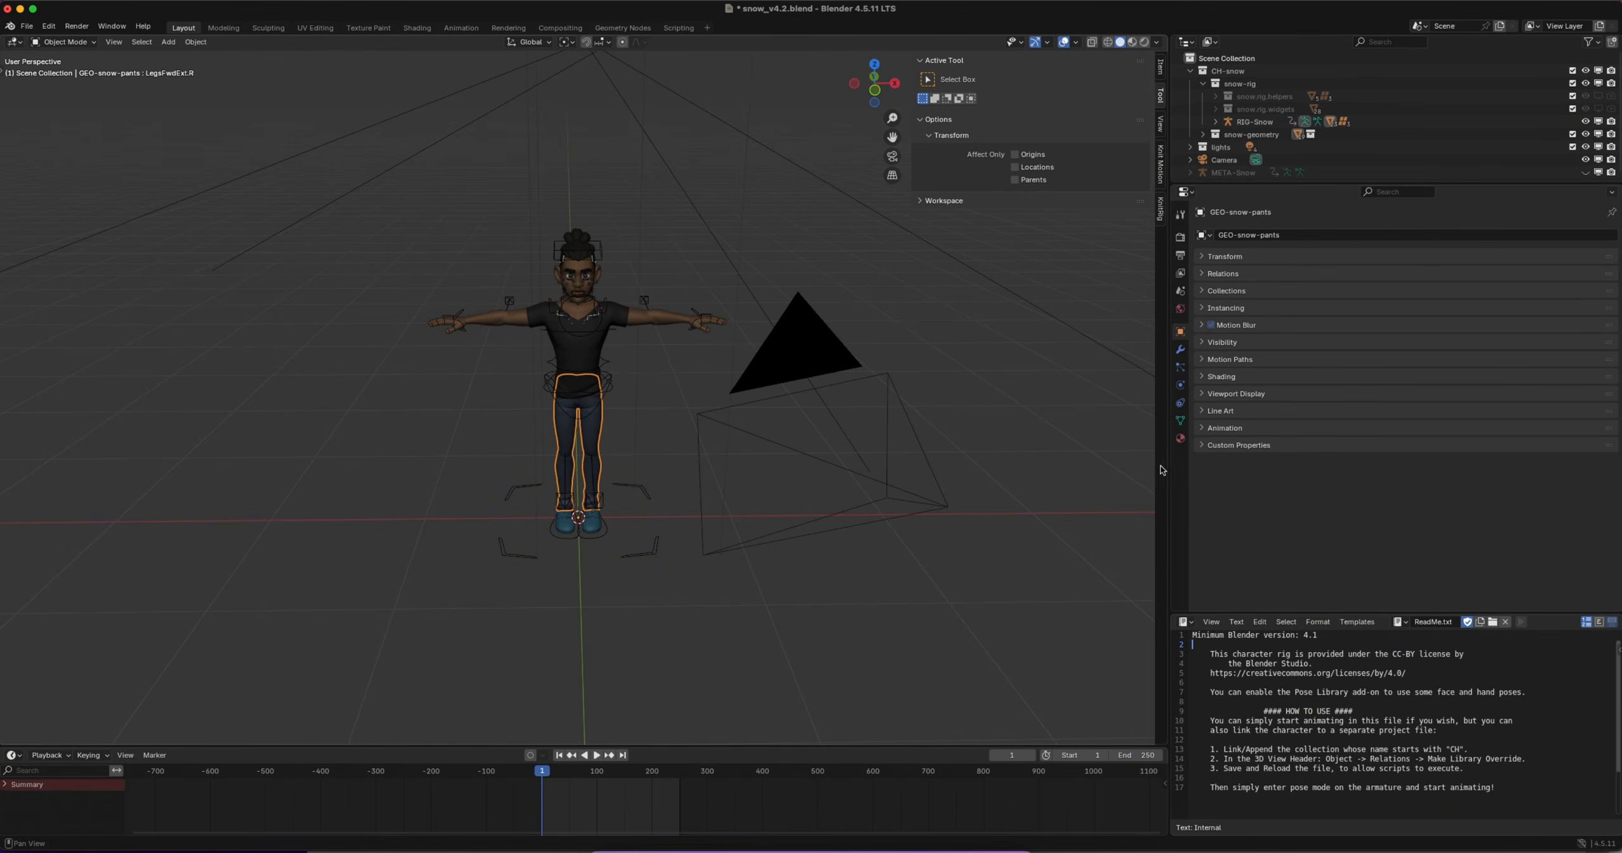
Enlarge the 3D viewport and its sidebar, and expand the Mixamo Characters tools of Knit Motion
drag(1162, 469, 1582, 467)
click(1580, 168)
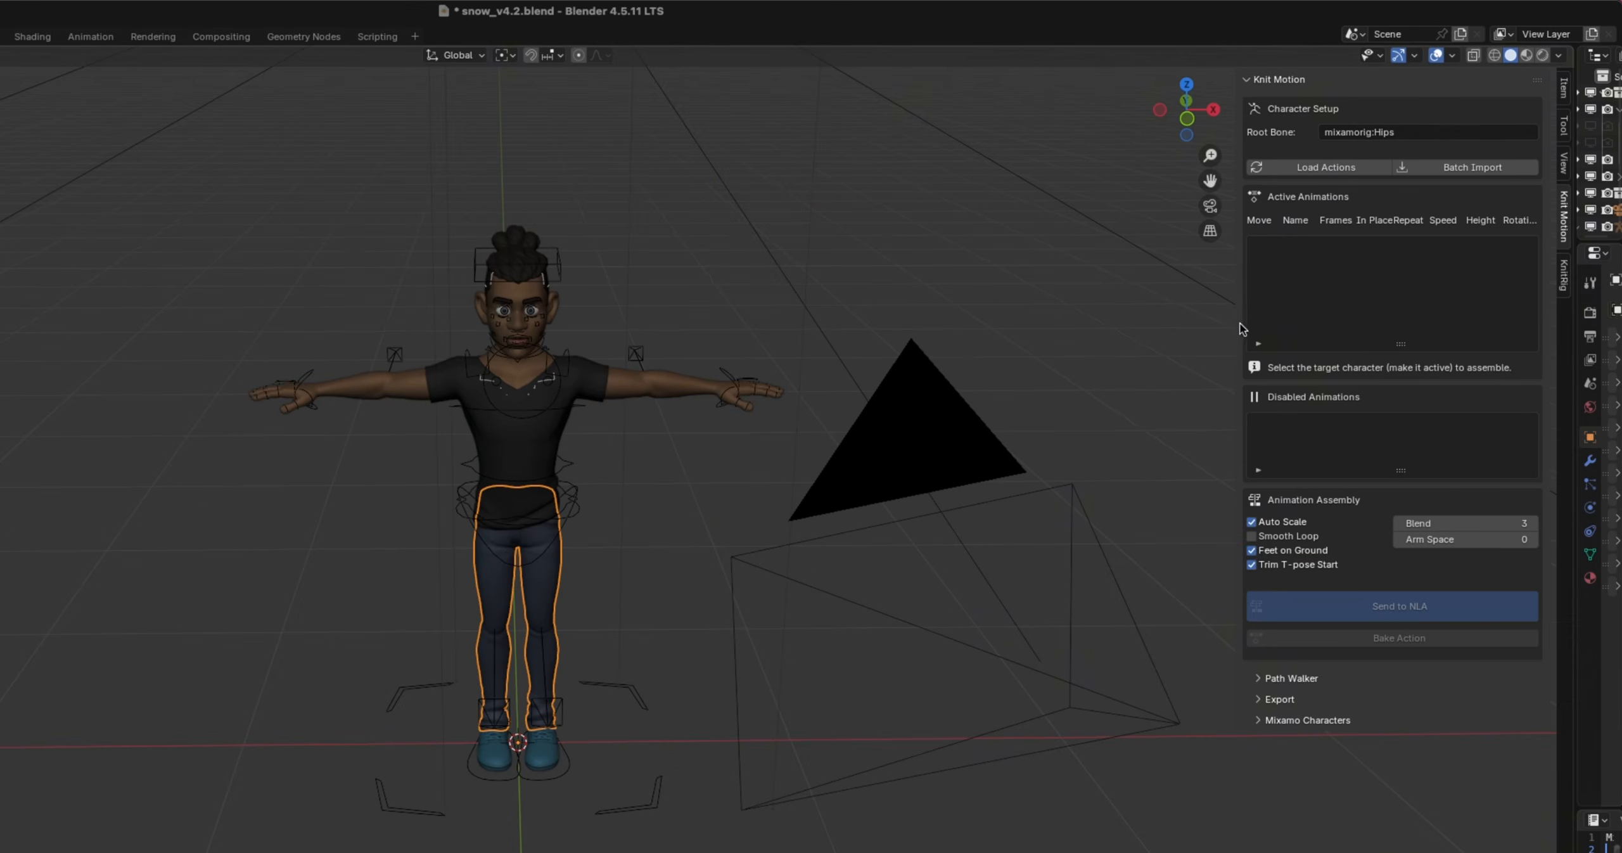
drag(1240, 328, 994, 327)
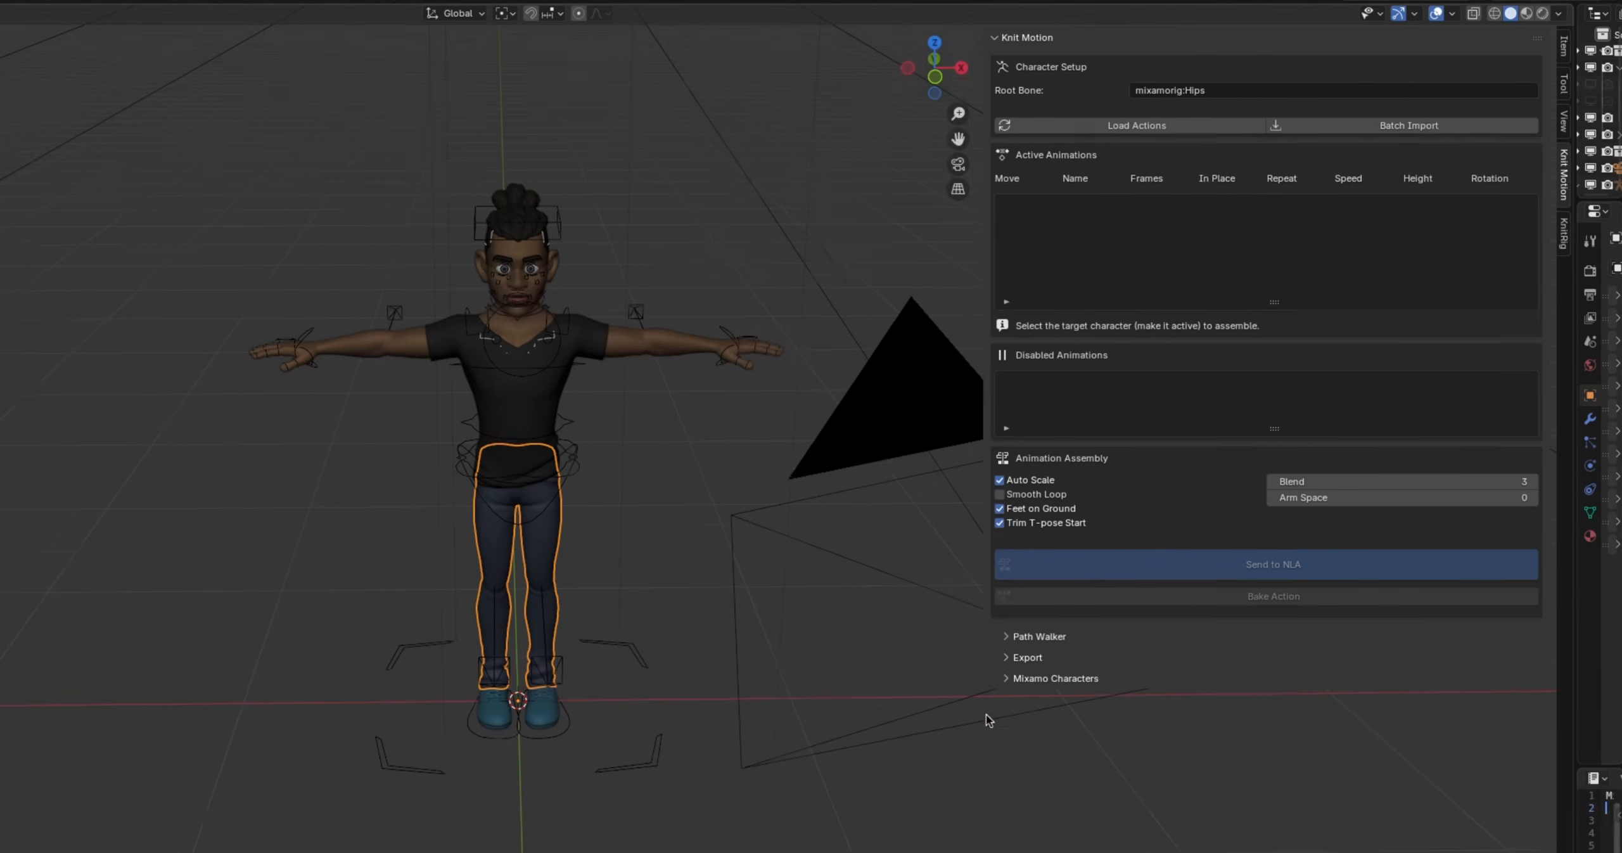
click(1006, 720)
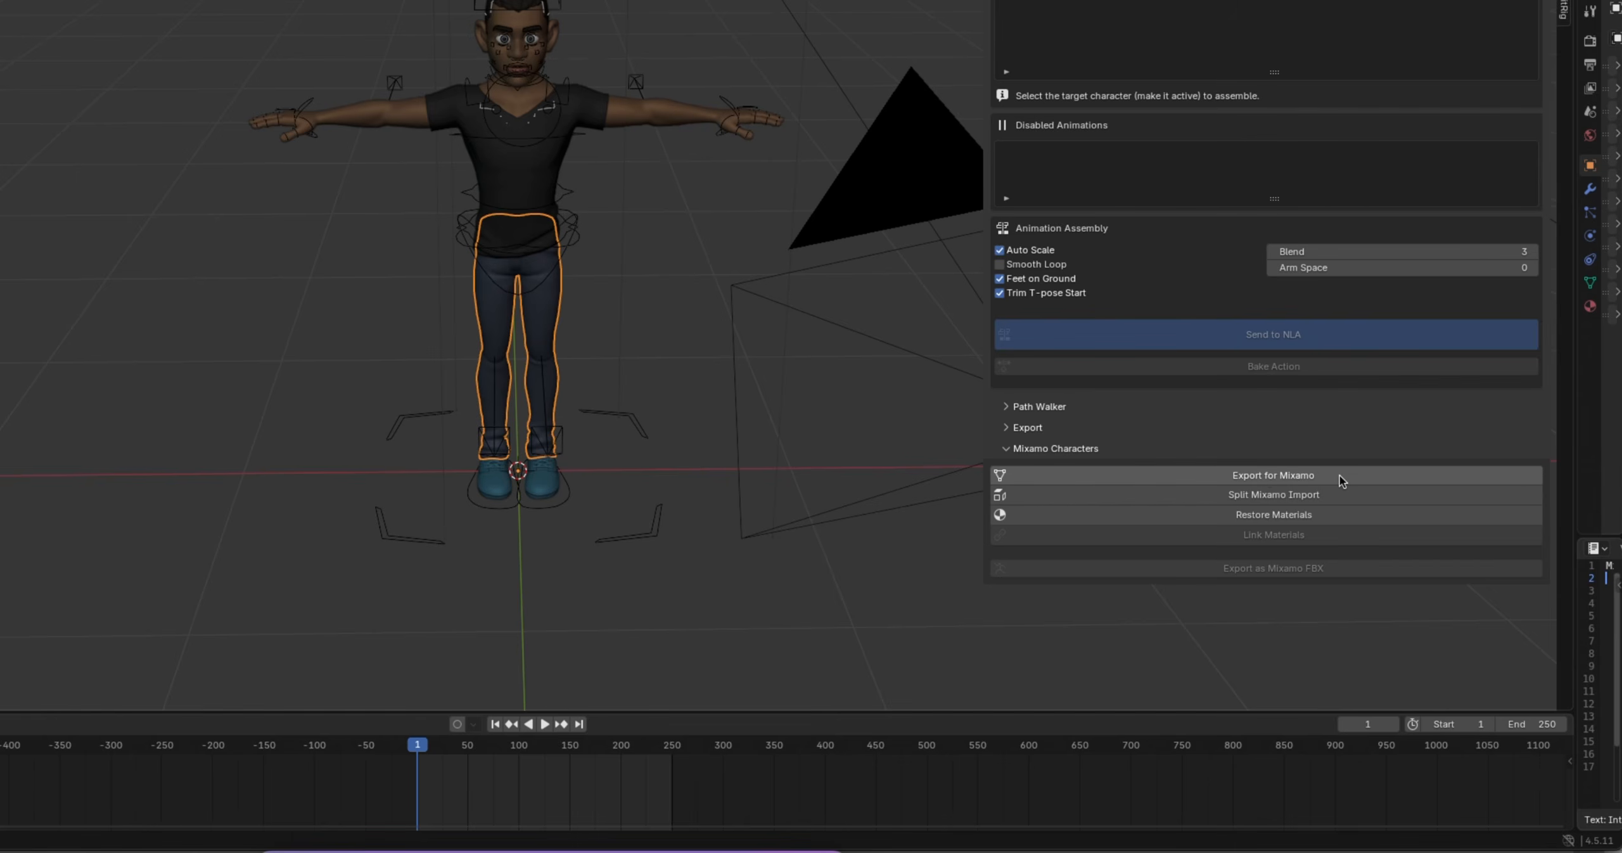
Deselect the pants mesh and select the RIG-Snow armature in Object Mode
click(294, 269)
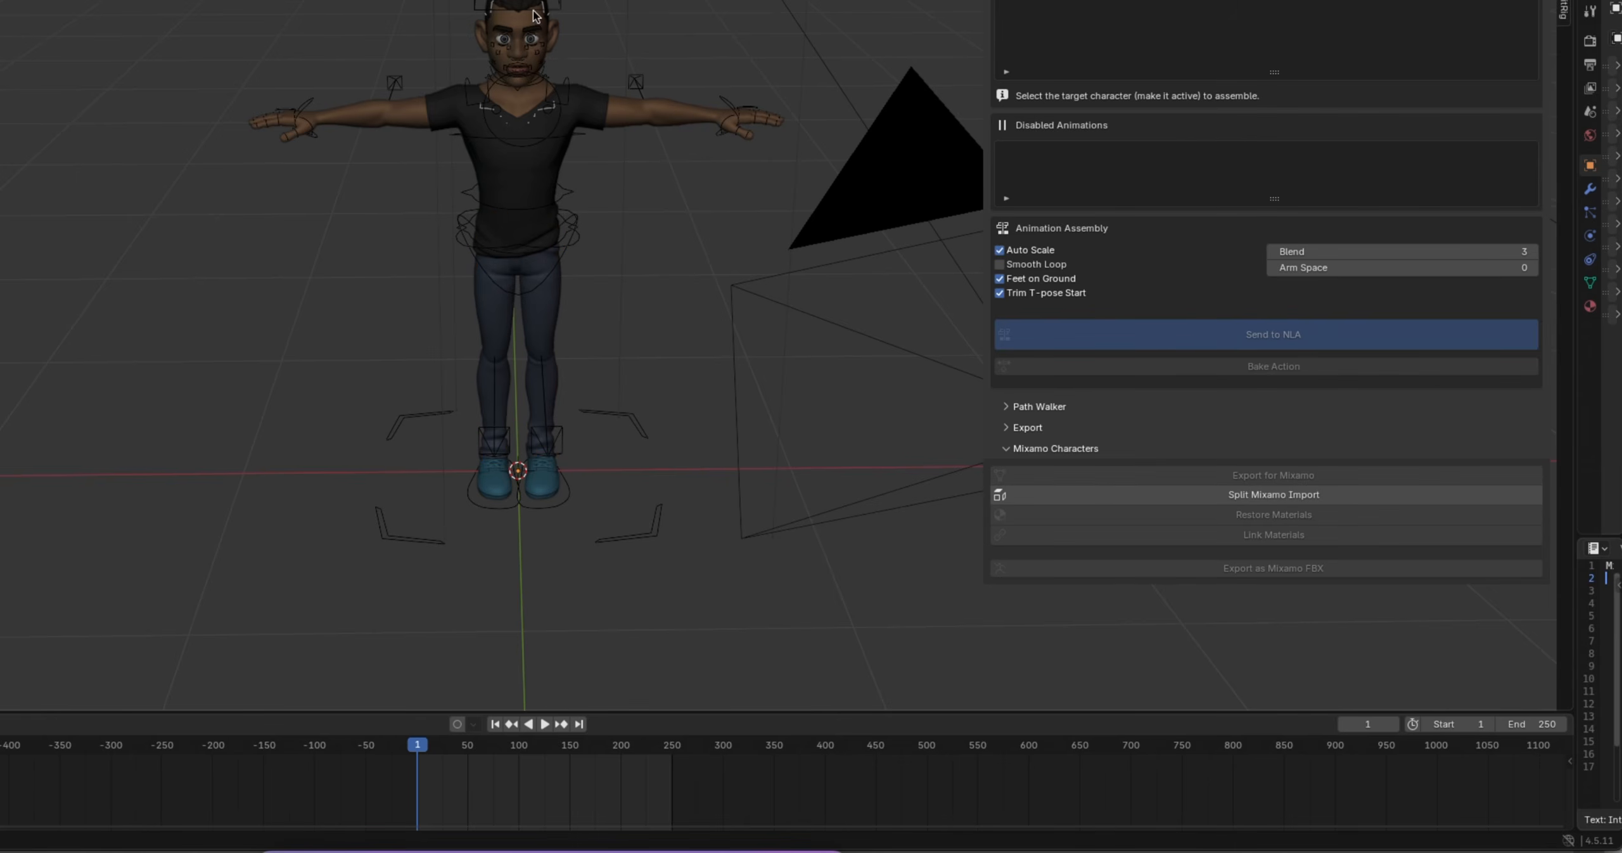
click(479, 6)
key(ctrl+Tab)
ctrl+scroll(435, 221, down, 5)
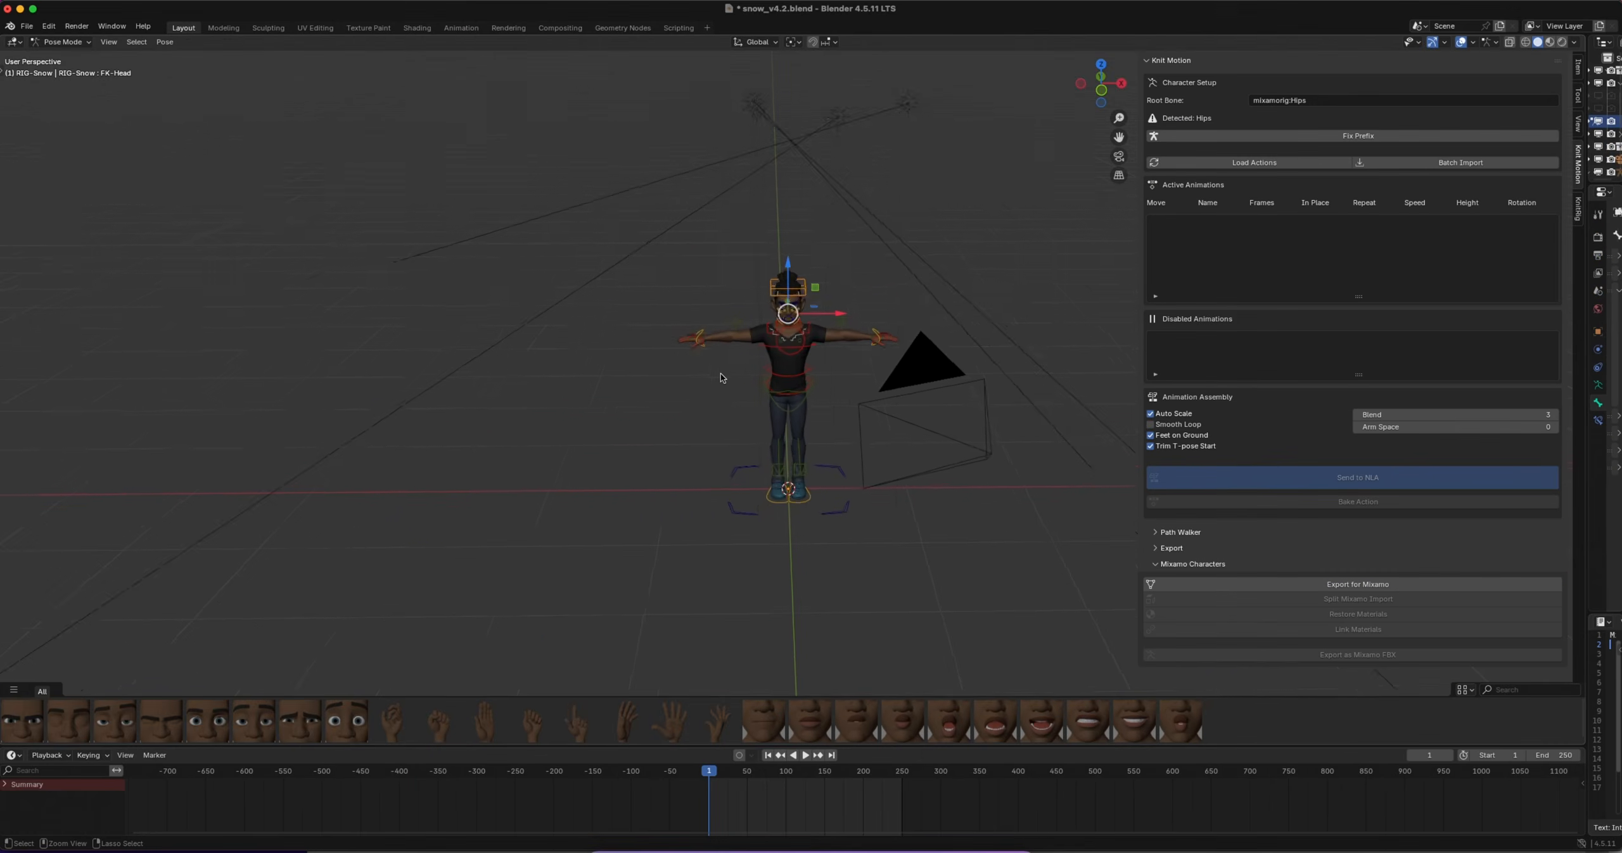
click(63, 41)
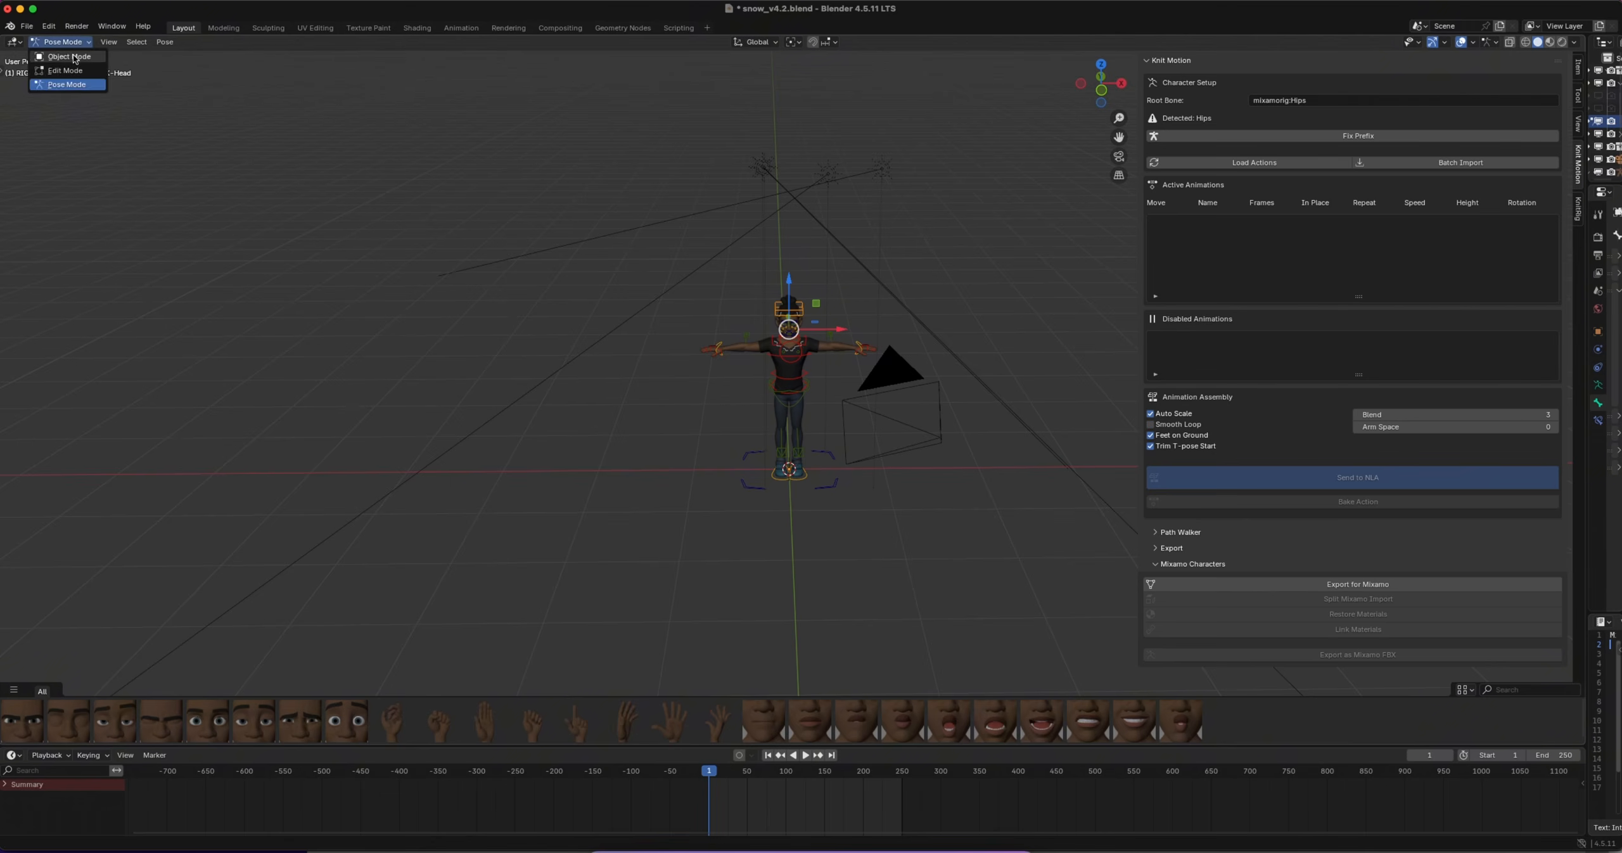
click(63, 55)
scroll(796, 405, up, 5)
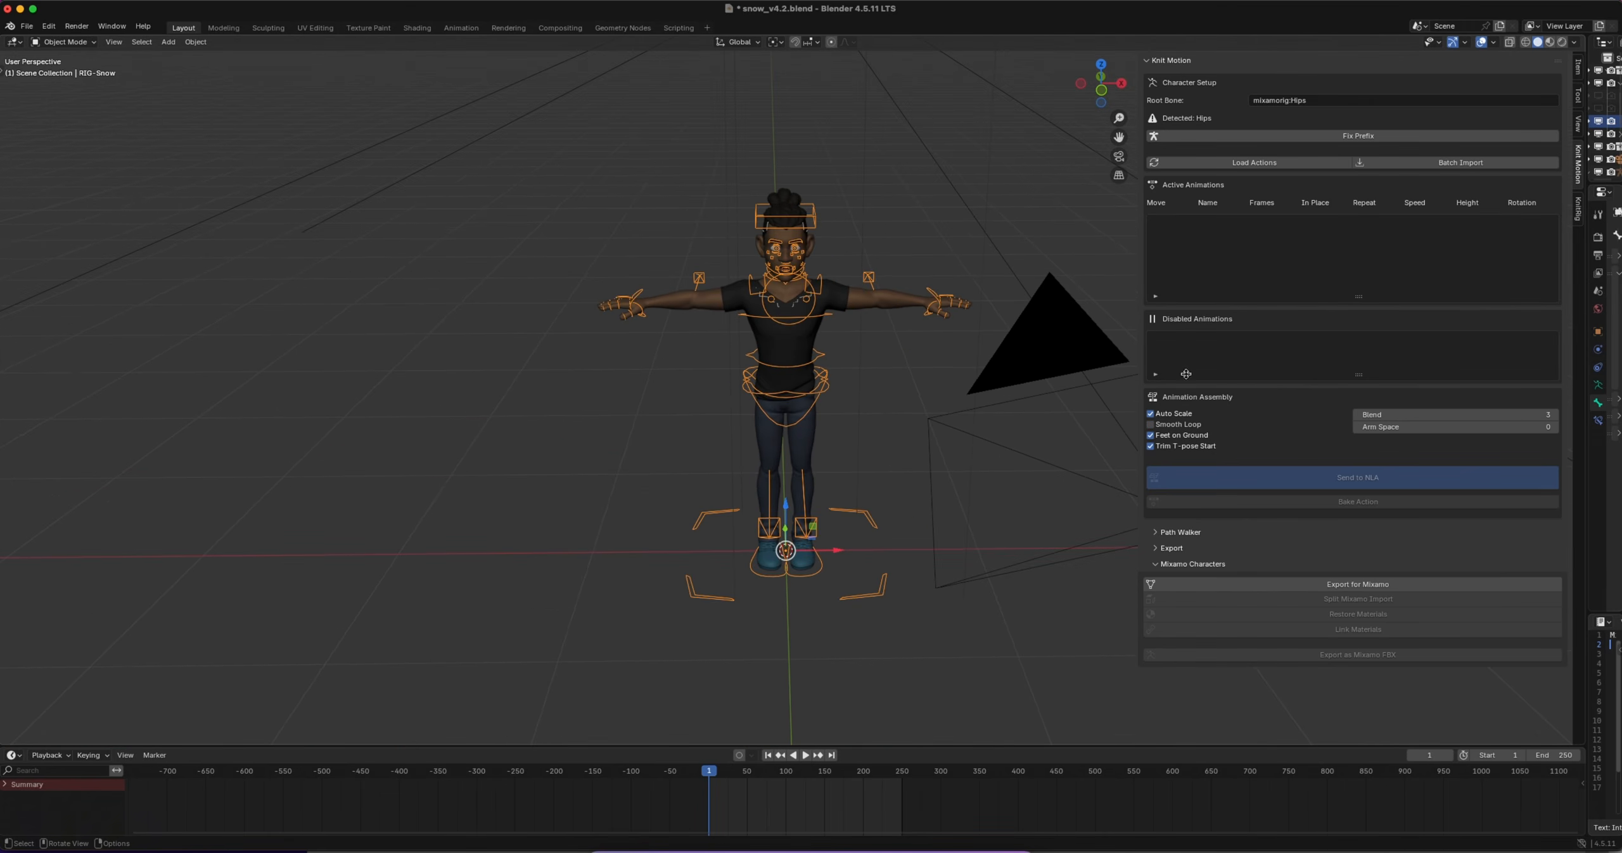
Start Export for Mixamo with the Downloads folder as destination and ADAM.obj as the file name
click(1355, 584)
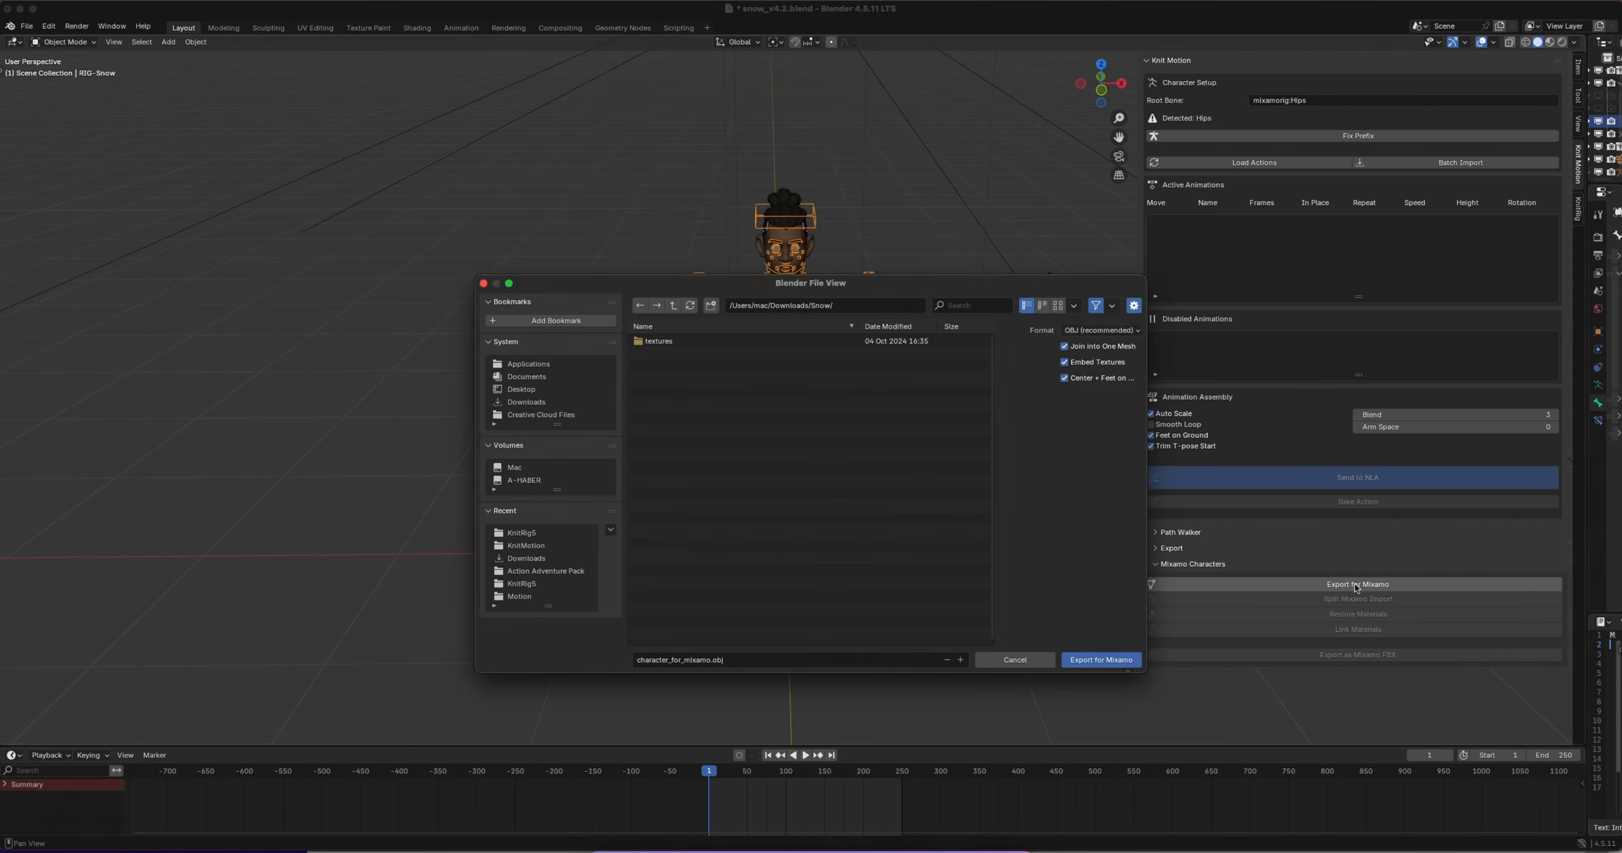
click(531, 402)
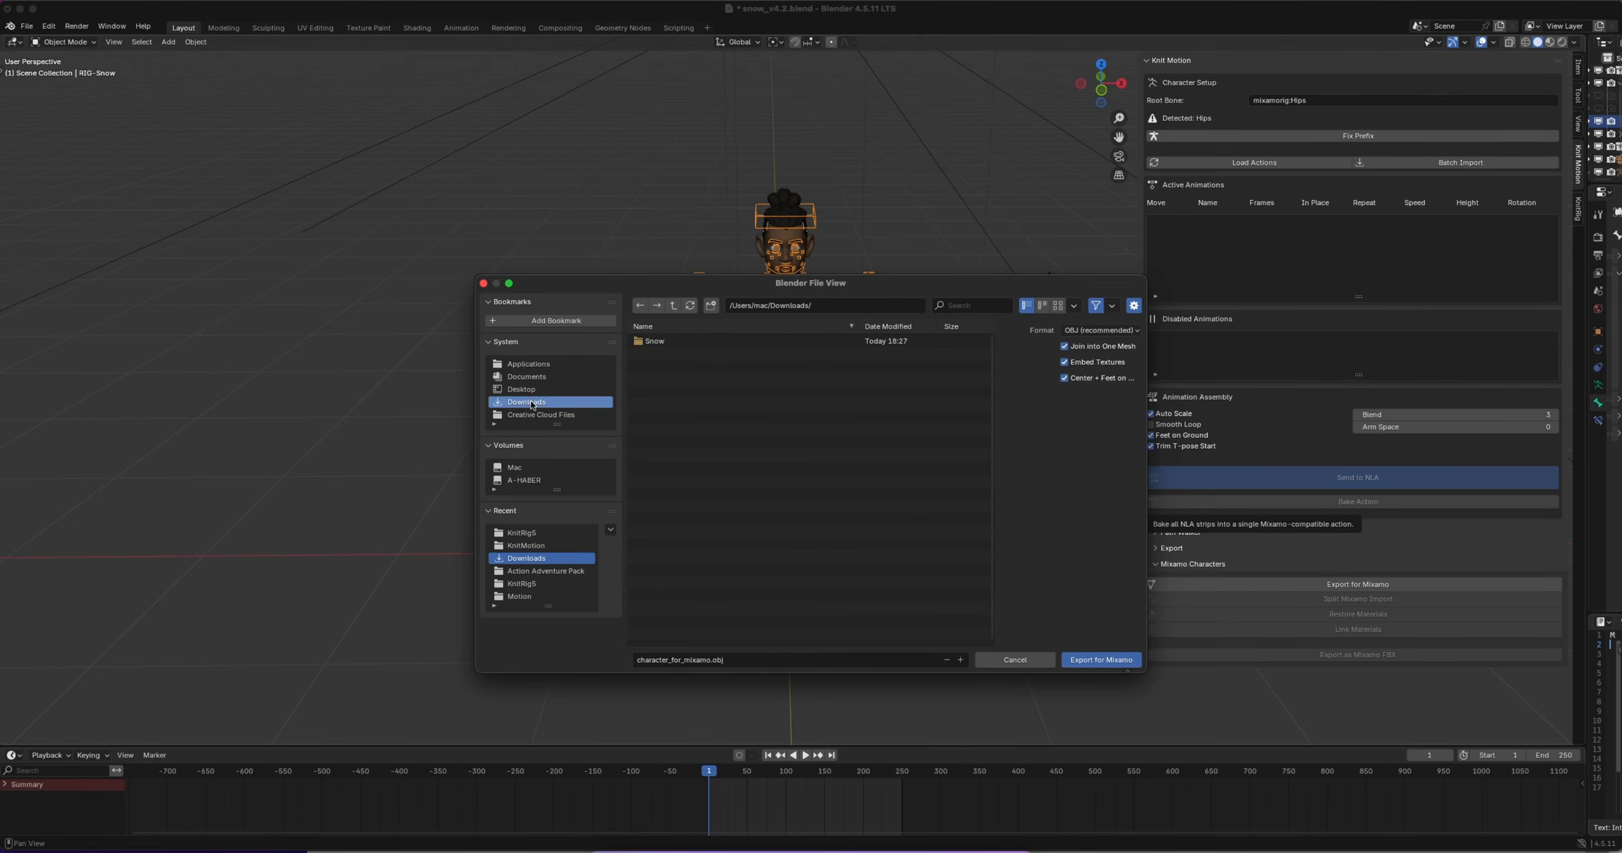
click(711, 663)
drag(711, 659, 646, 654)
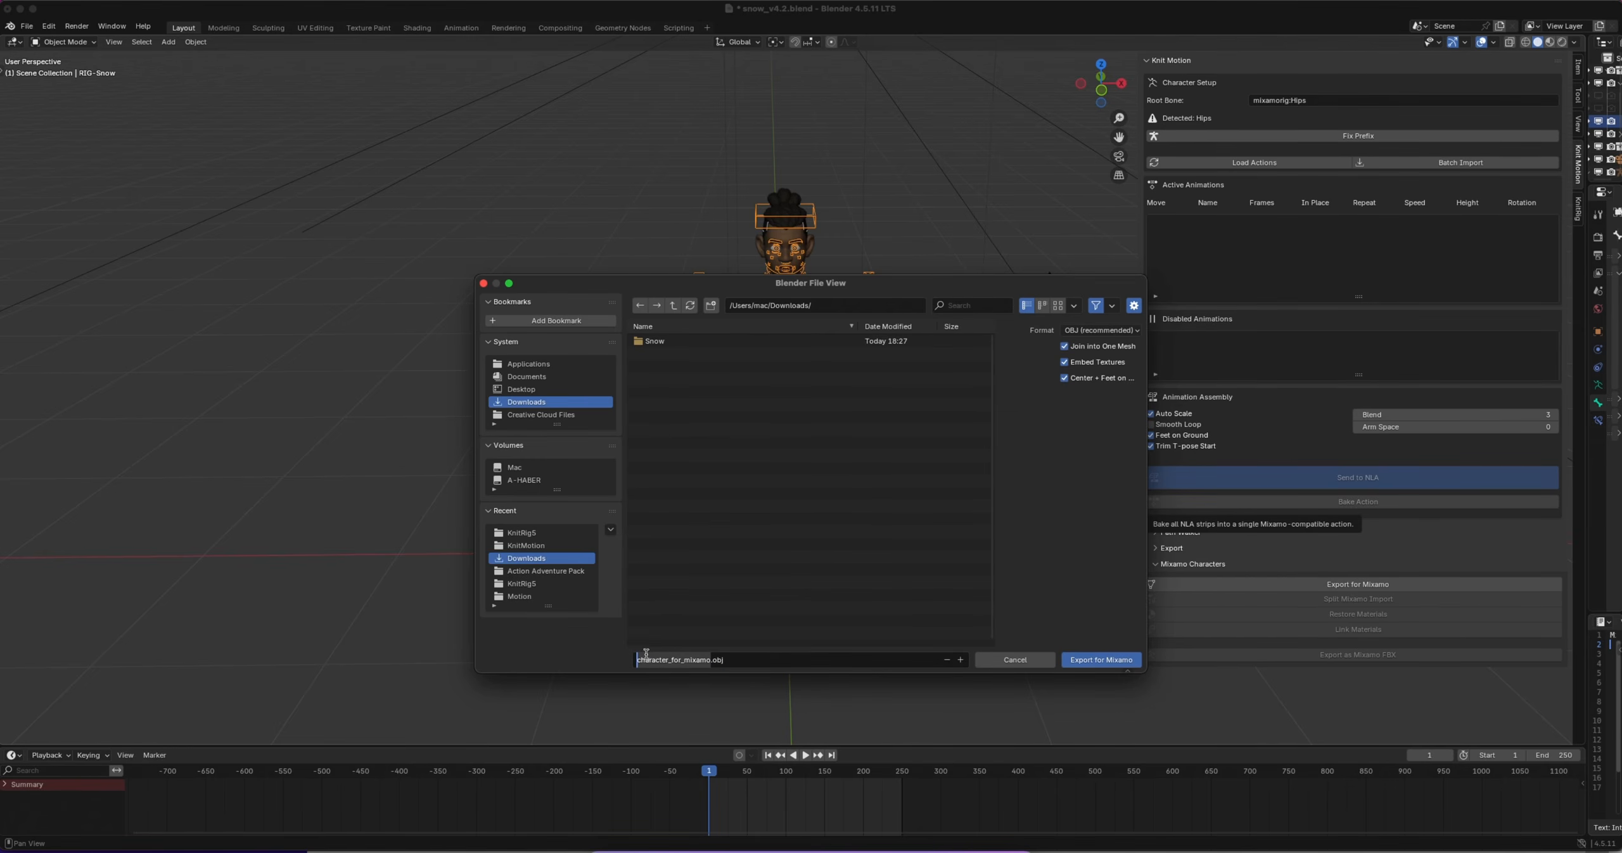
text(AD)
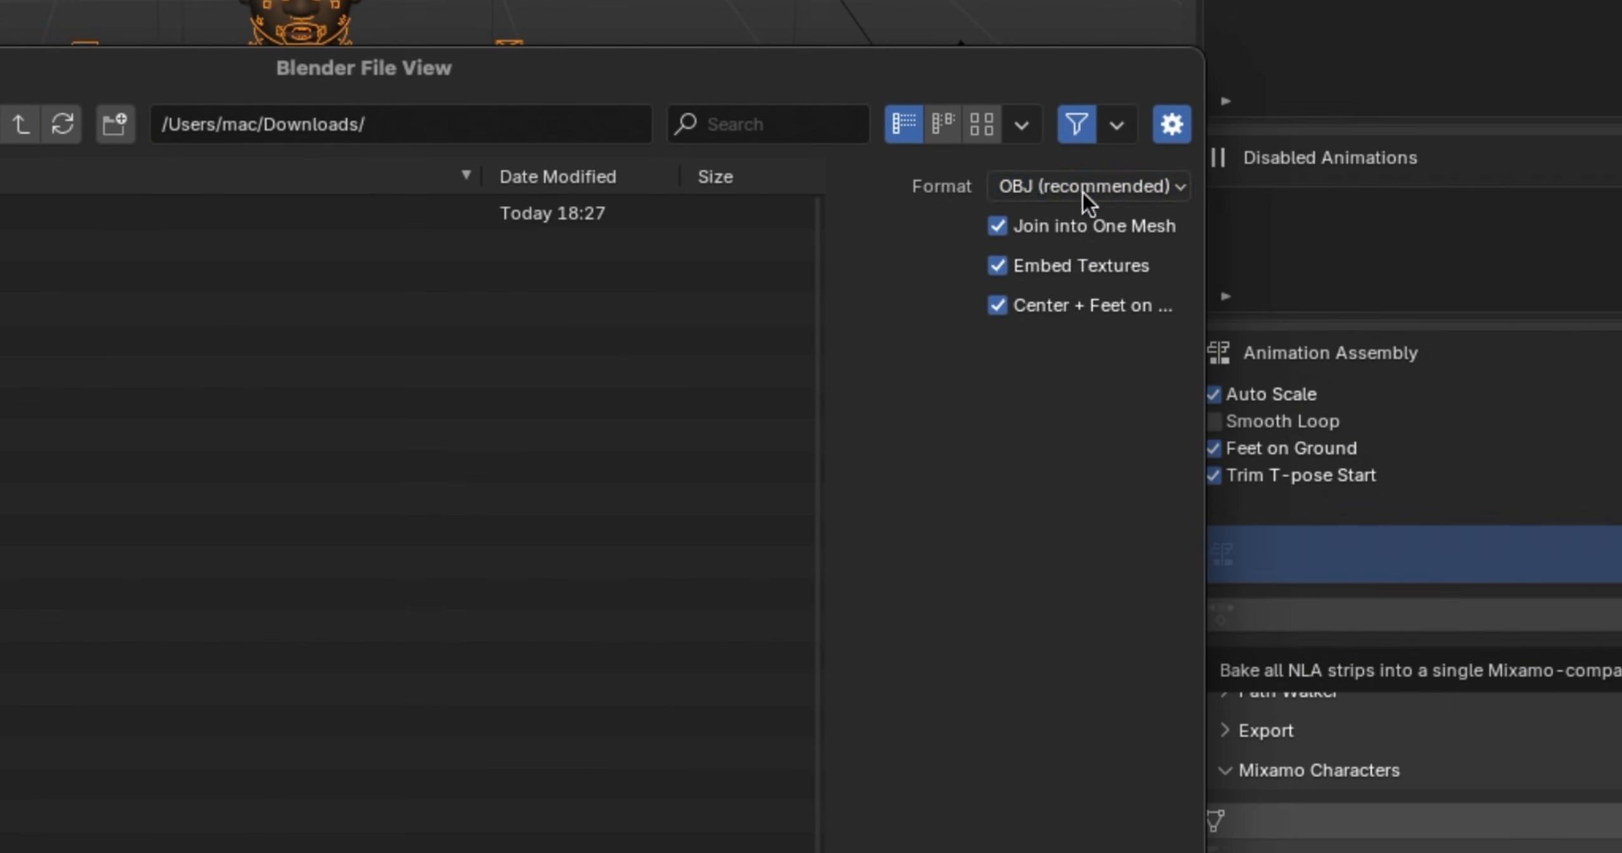
Compare the OBJ and FBX export formats, keep OBJ (recommended), and export the character for Mixamo
click(1100, 331)
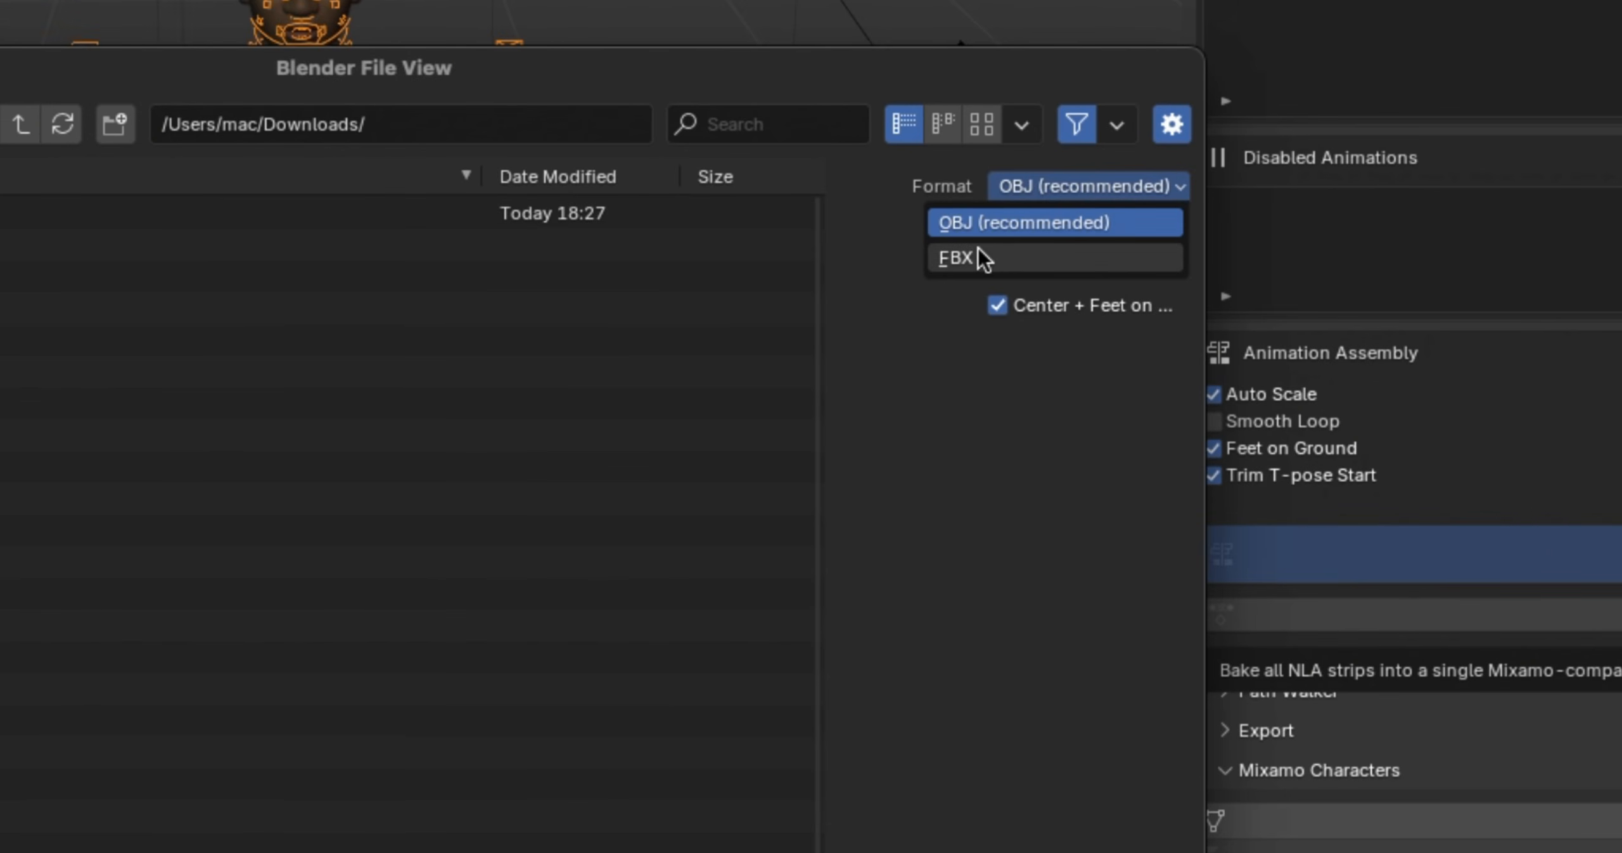
click(1053, 186)
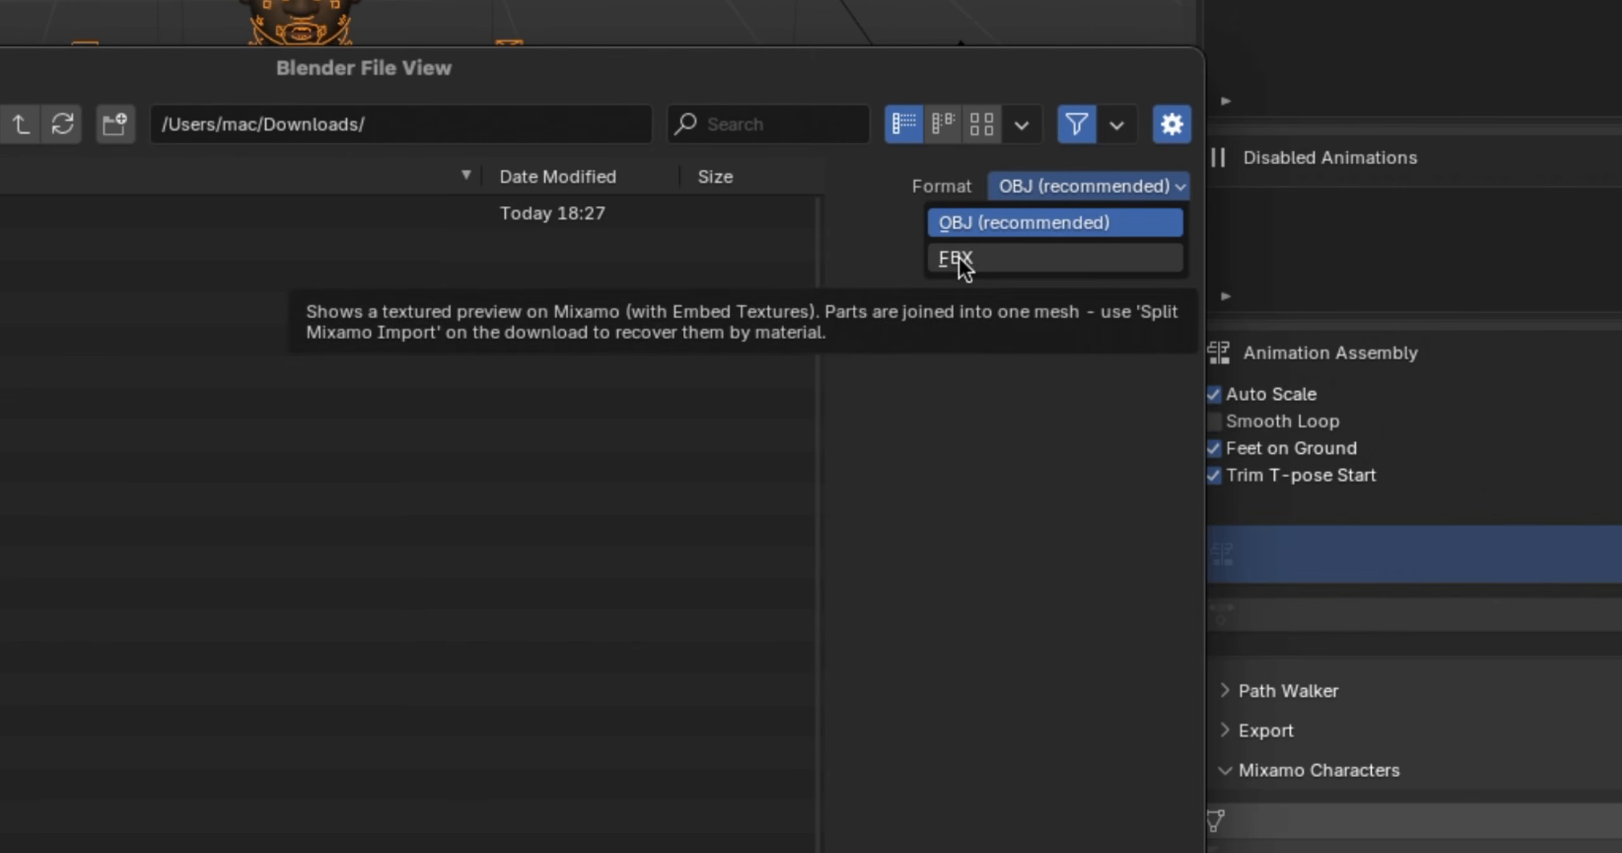
click(959, 260)
click(1035, 190)
click(967, 224)
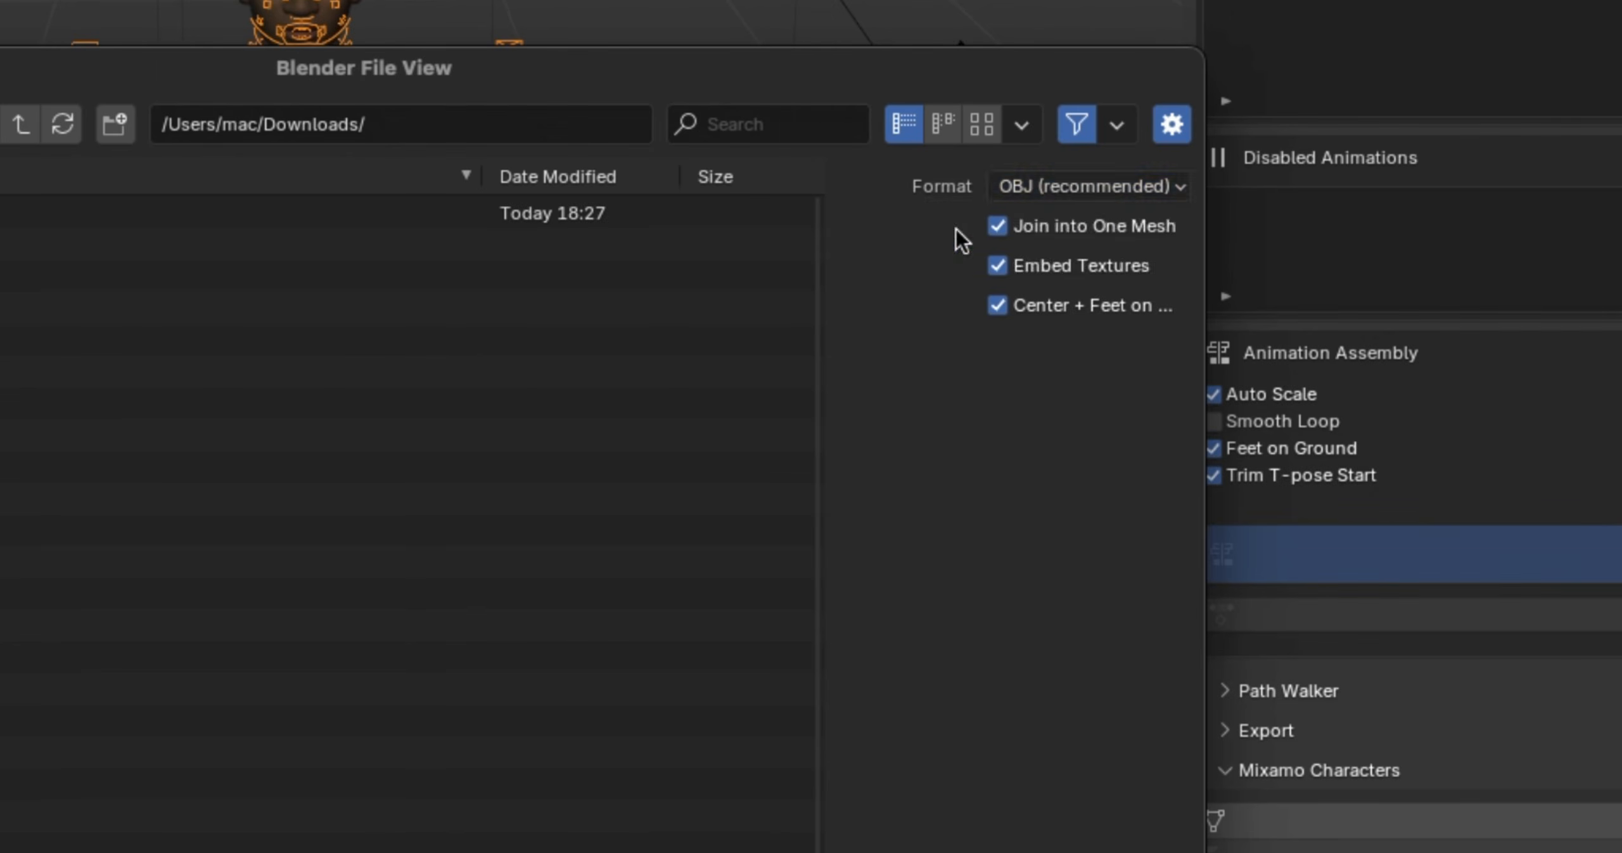
click(1062, 186)
click(1062, 187)
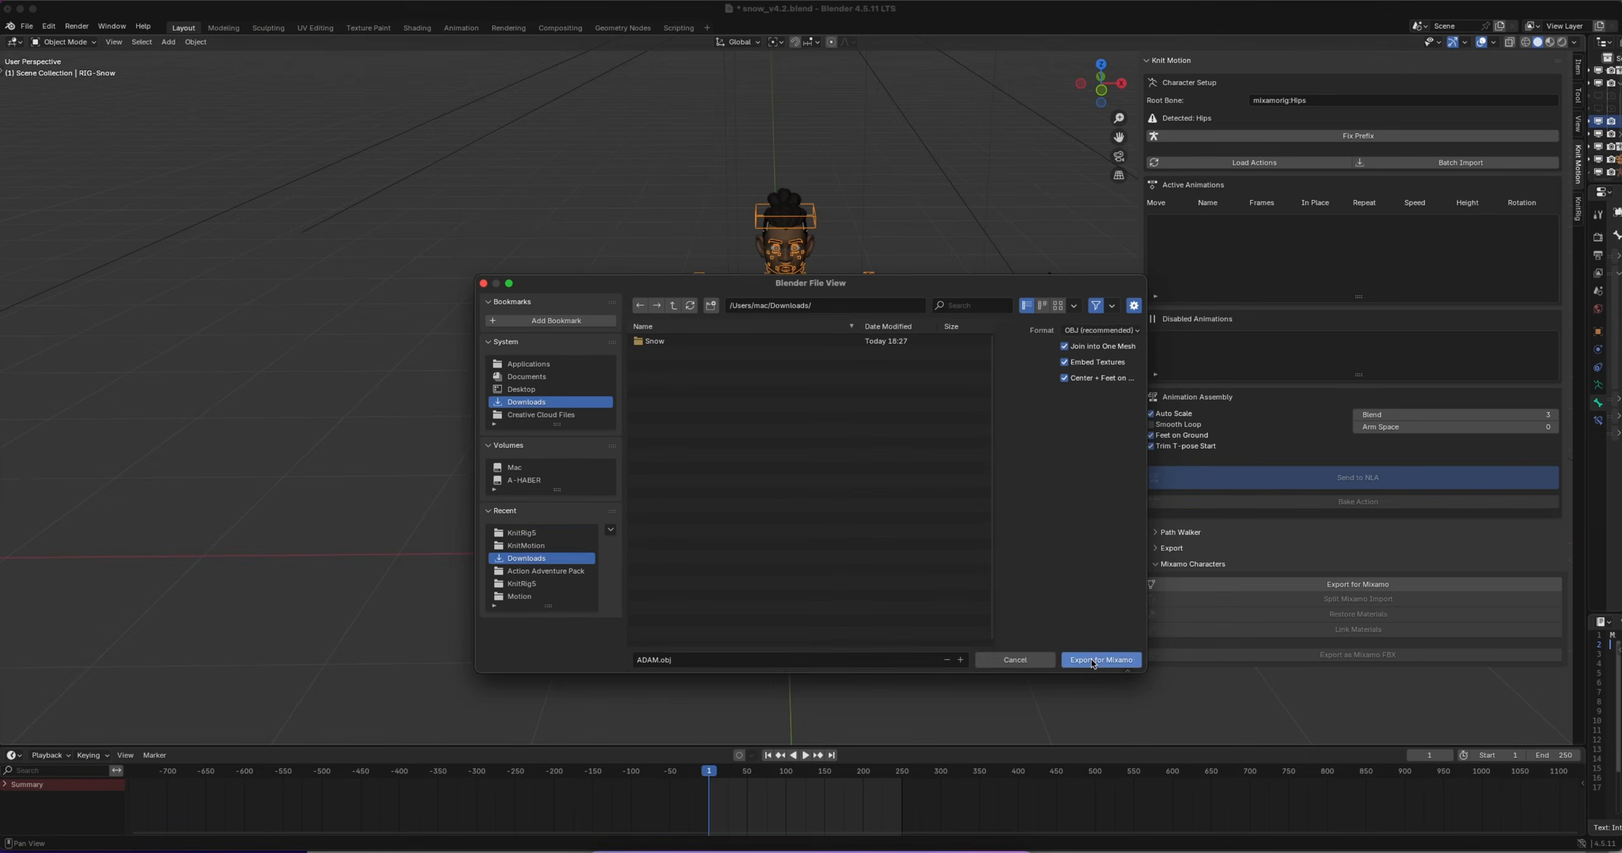
click(1091, 659)
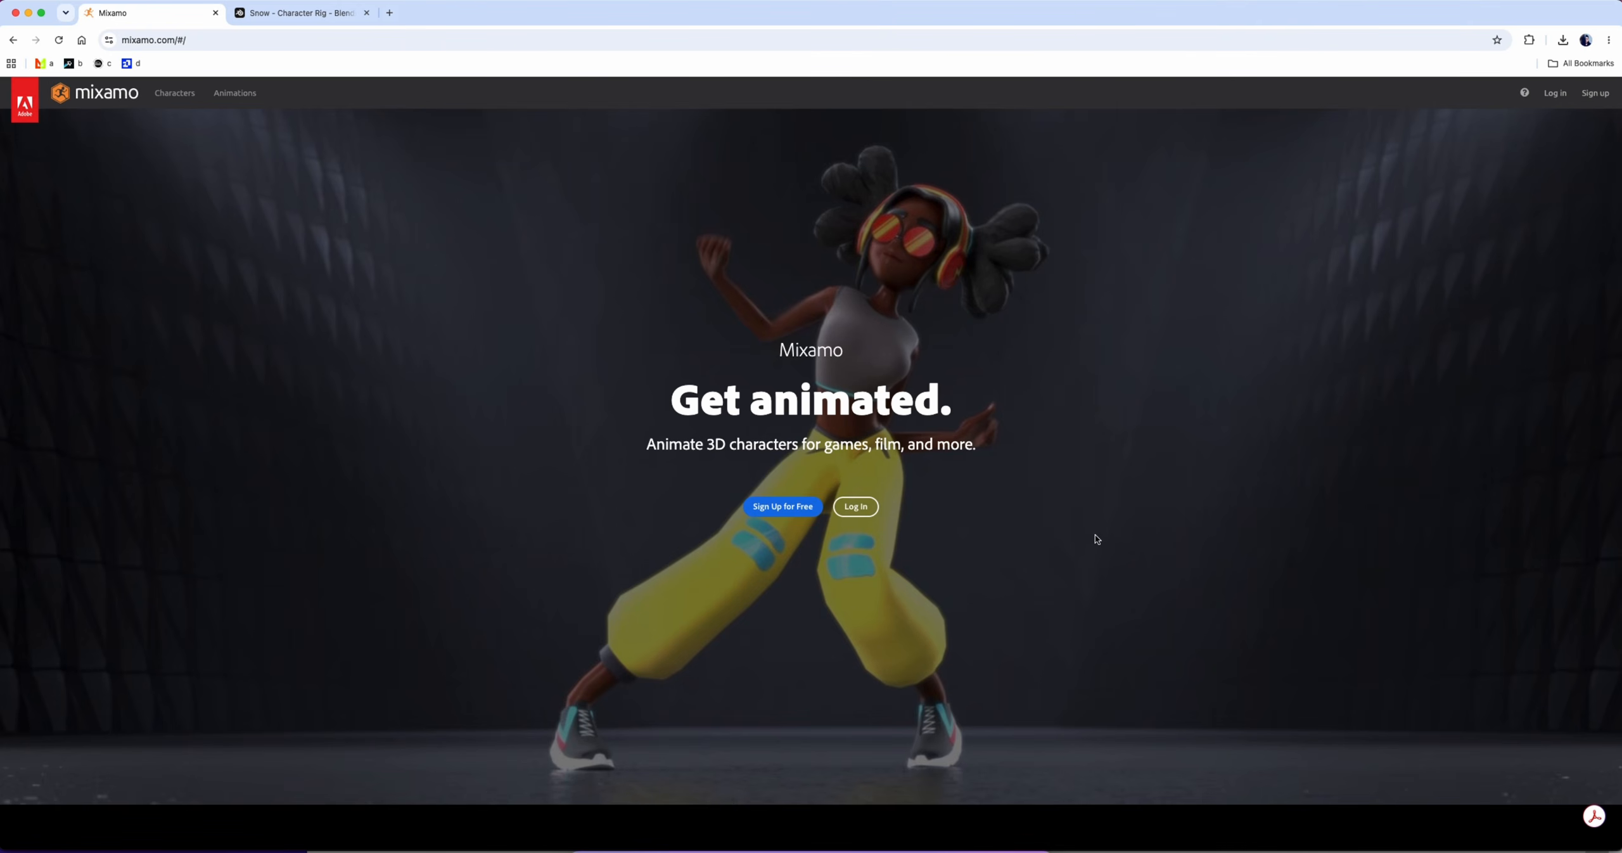
Switch to Mixamo in the web browser, sign in with Google, and upload ADAM.obj from Downloads to the Auto-Rigger
click(864, 507)
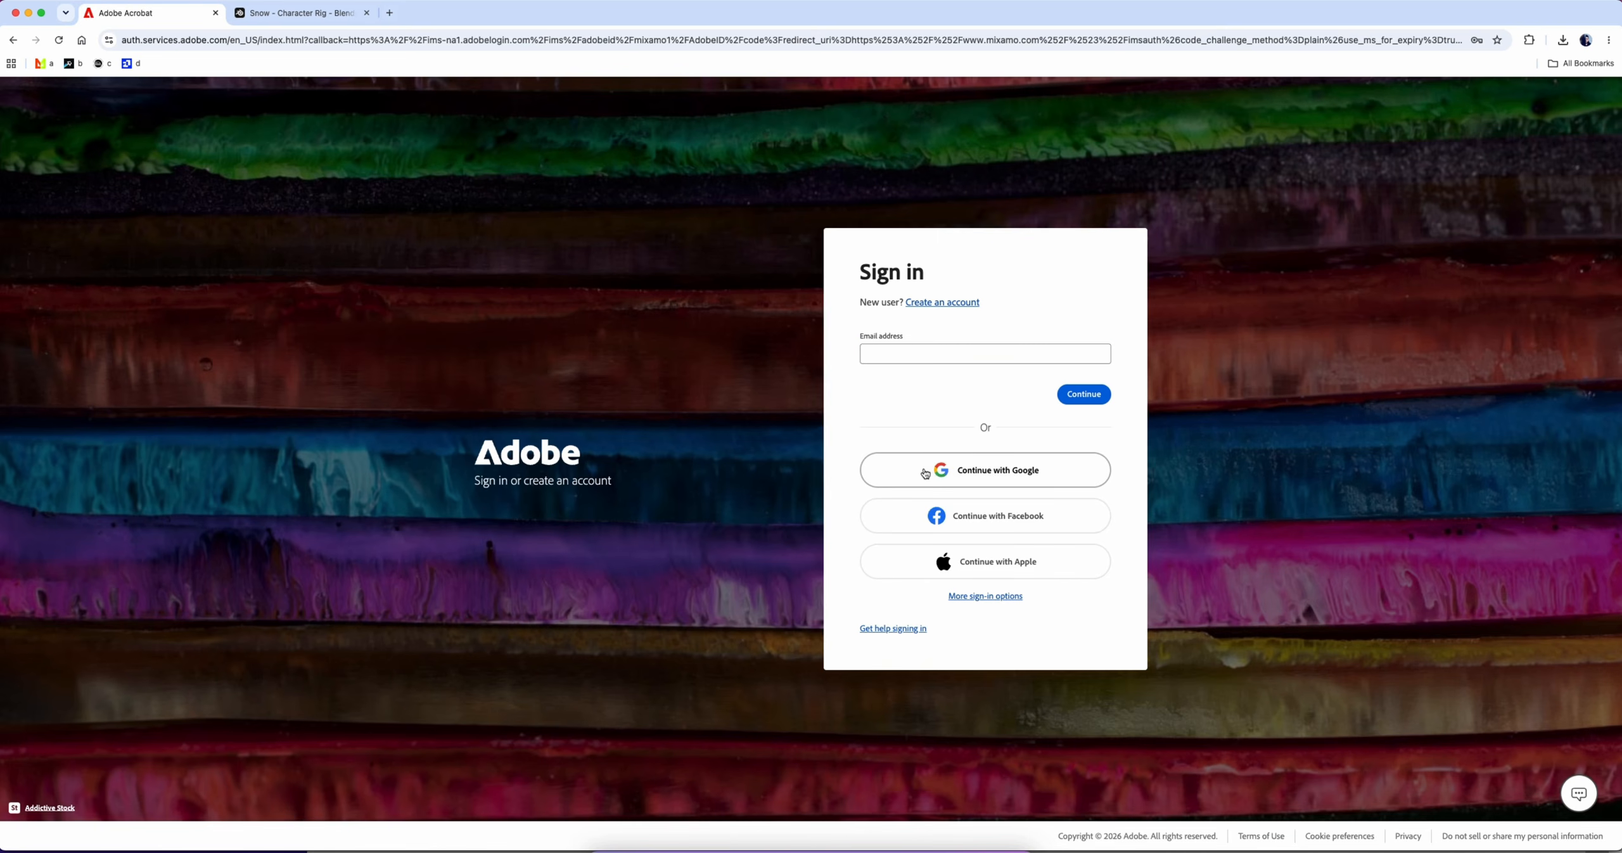
click(925, 473)
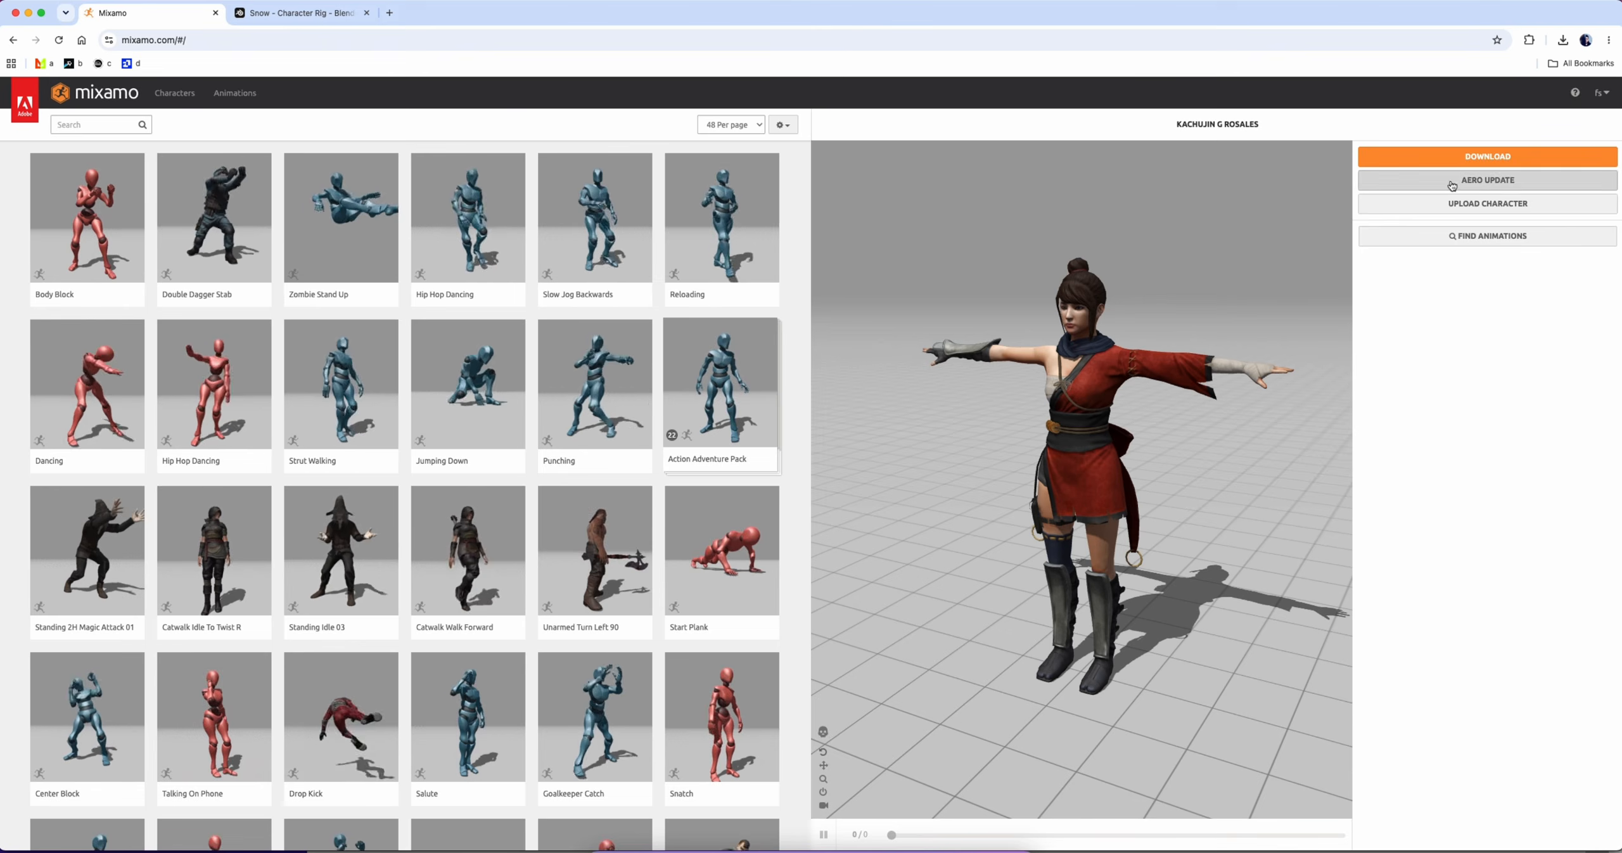
click(1476, 204)
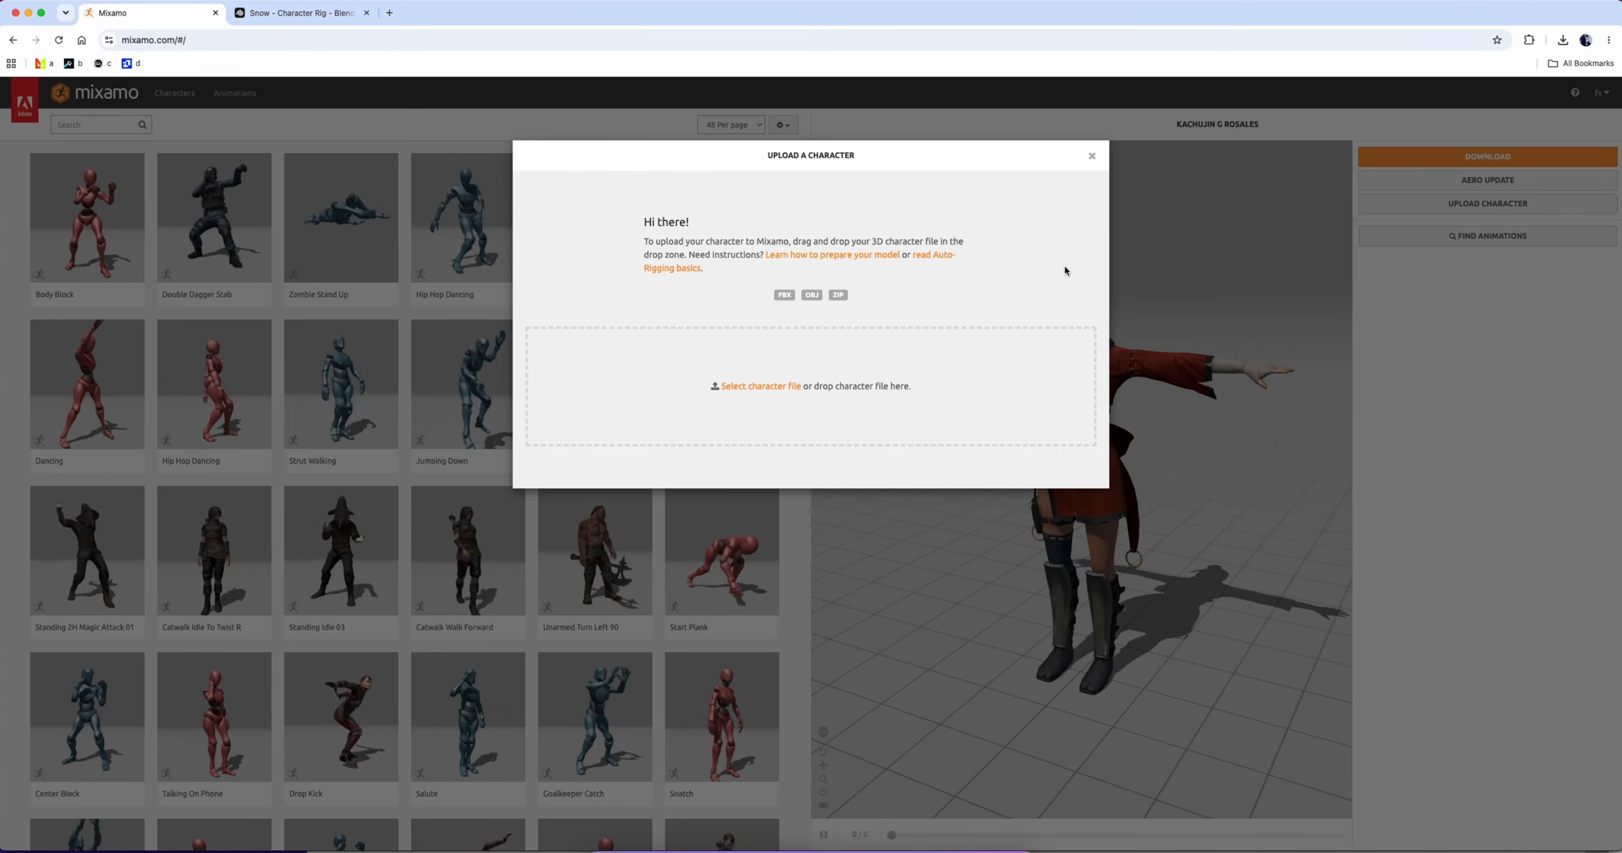
click(763, 386)
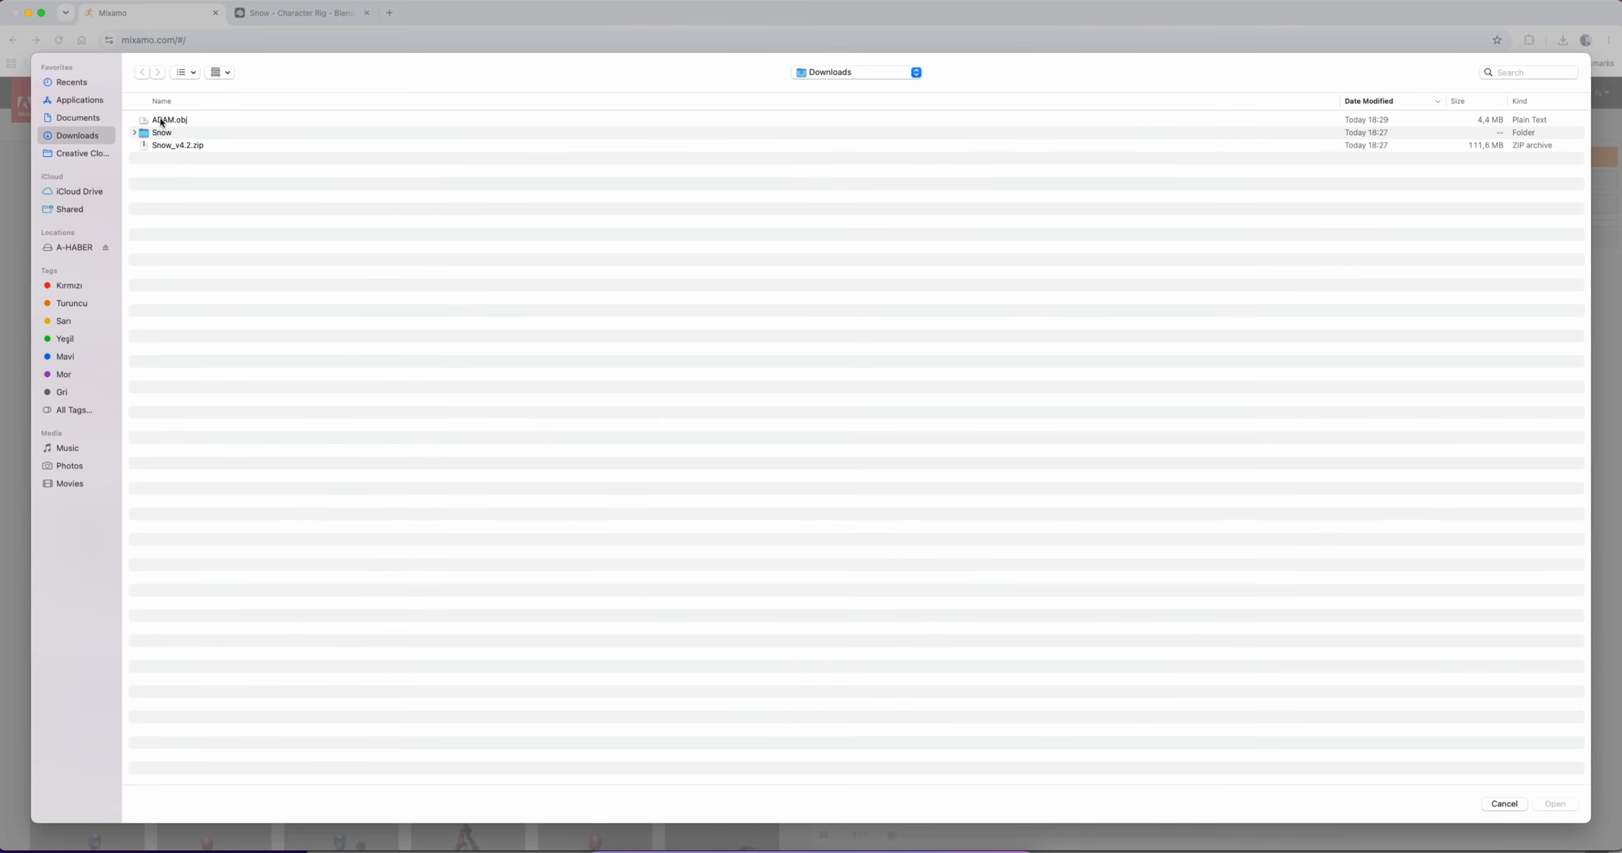
click(191, 121)
double_click(210, 120)
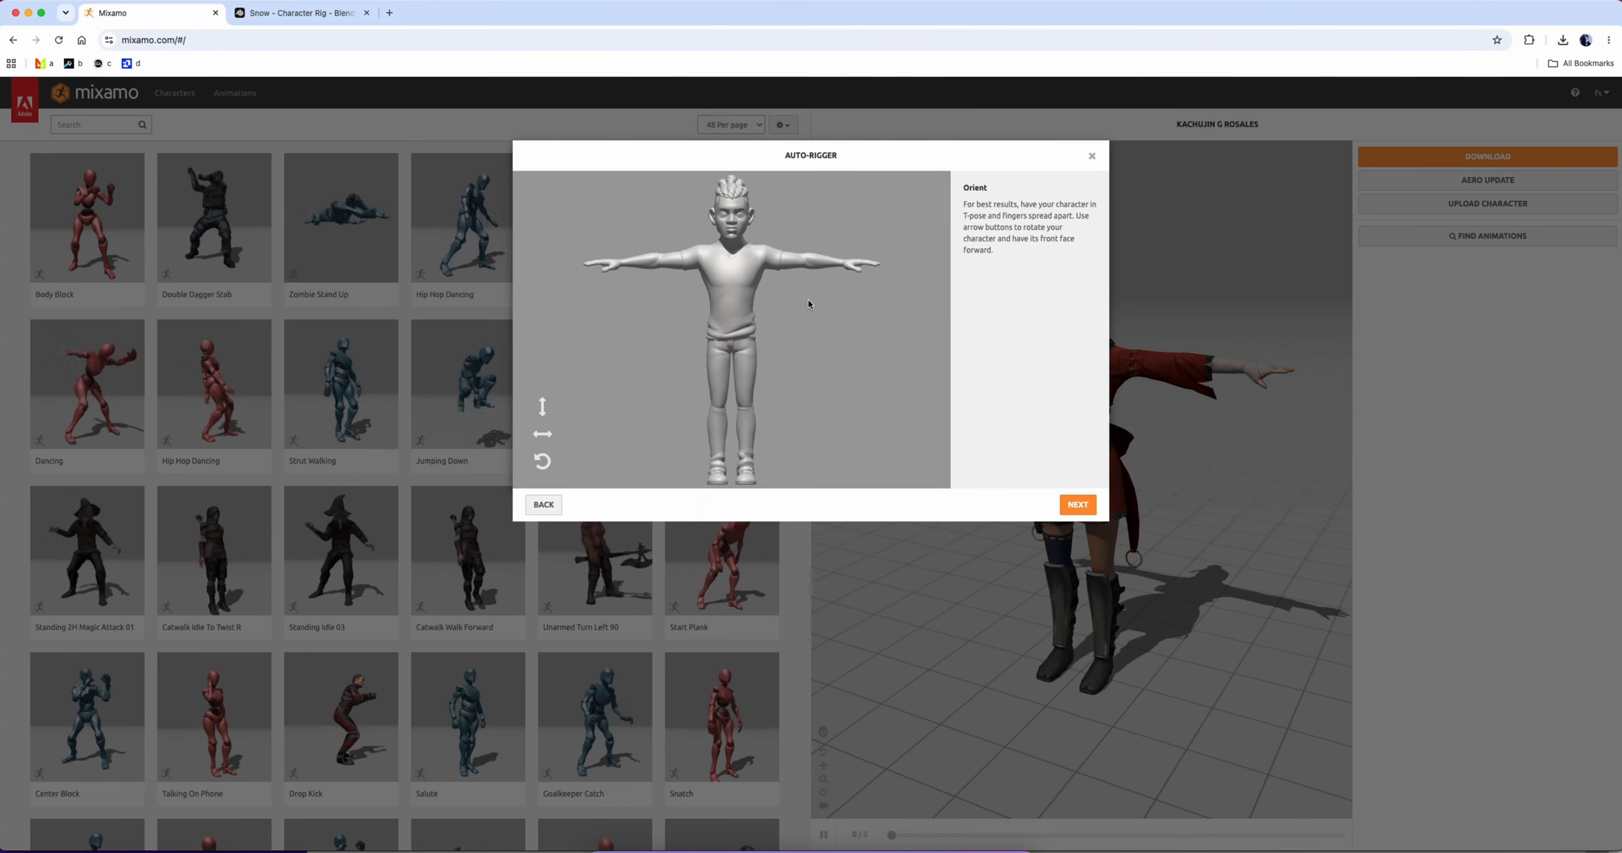
Place the chin, wrist, elbow, knee and groin markers with symmetry, auto-rig with the Standard Skeleton (65), and accept the result
click(1078, 504)
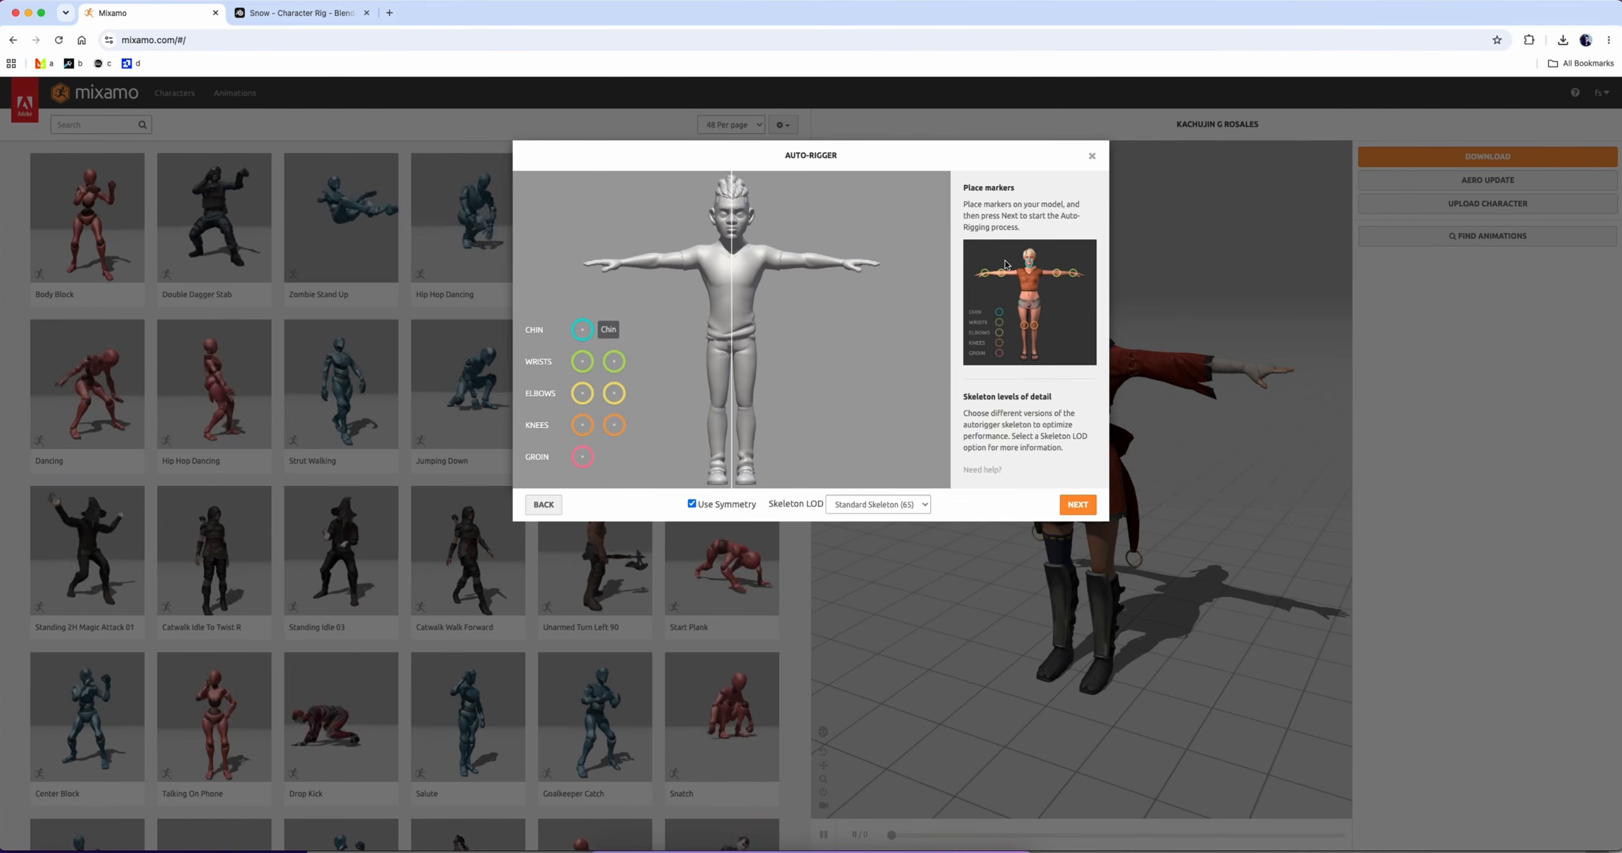
drag(583, 331, 732, 238)
drag(582, 361, 620, 261)
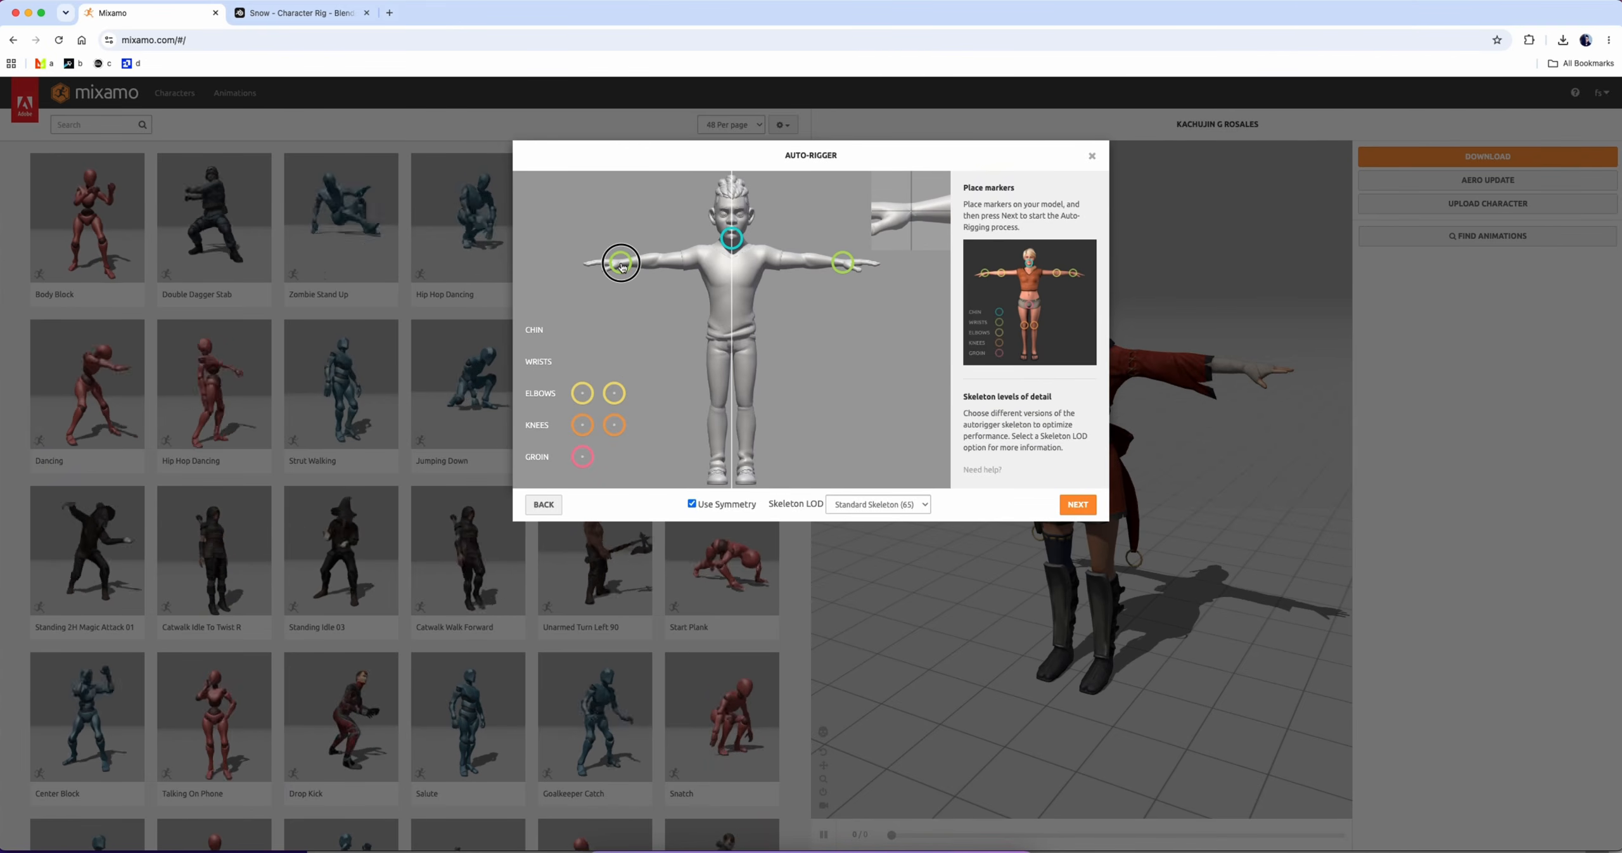
drag(582, 392, 658, 260)
drag(583, 425, 719, 407)
drag(583, 456, 732, 349)
click(1075, 505)
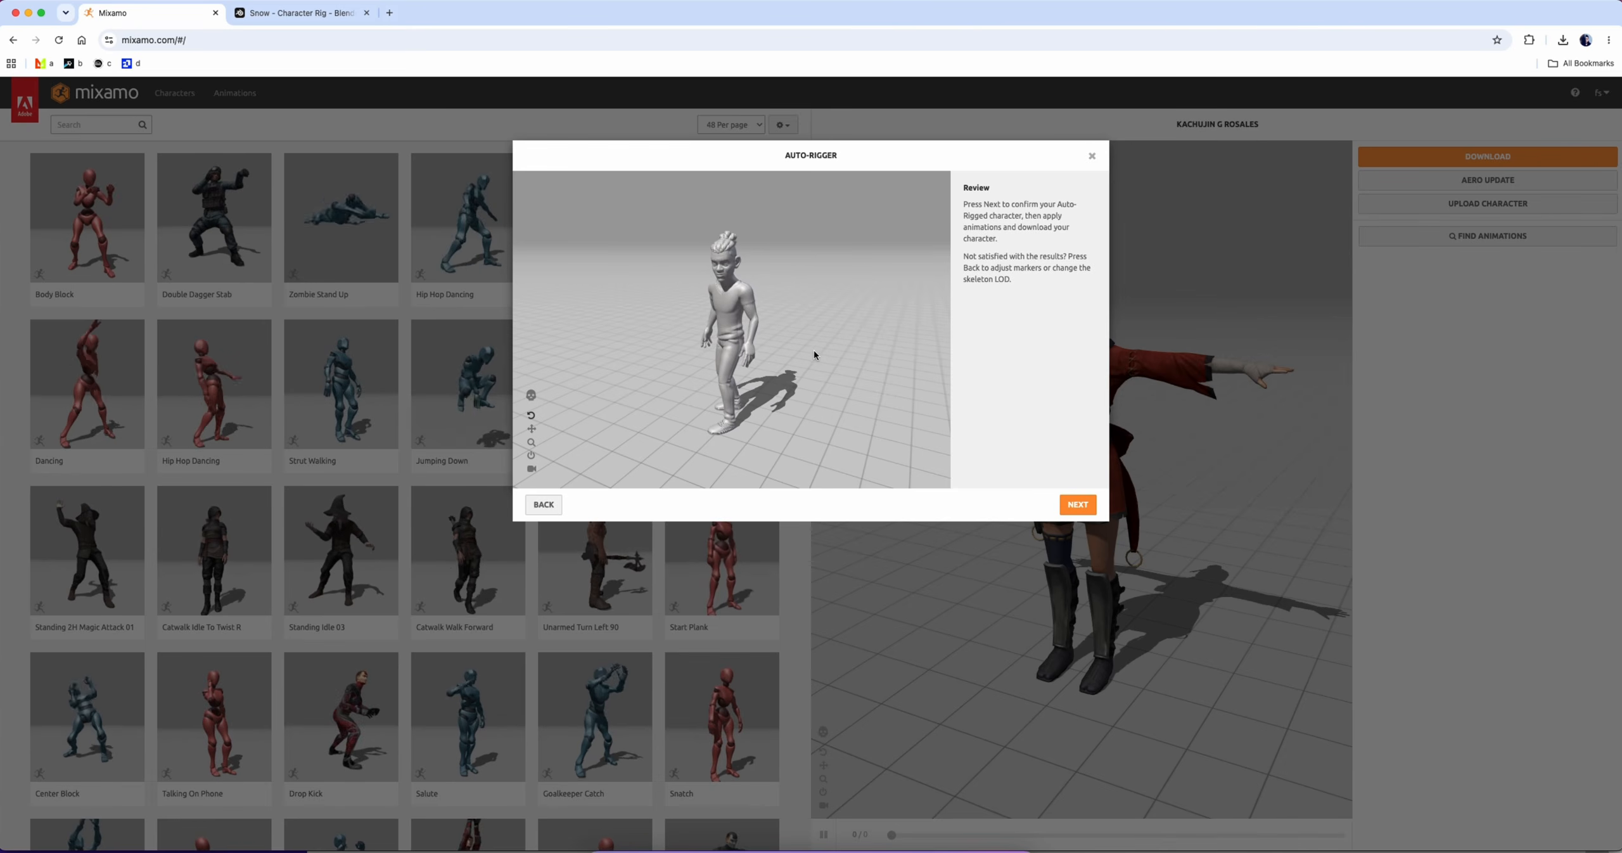
click(1078, 504)
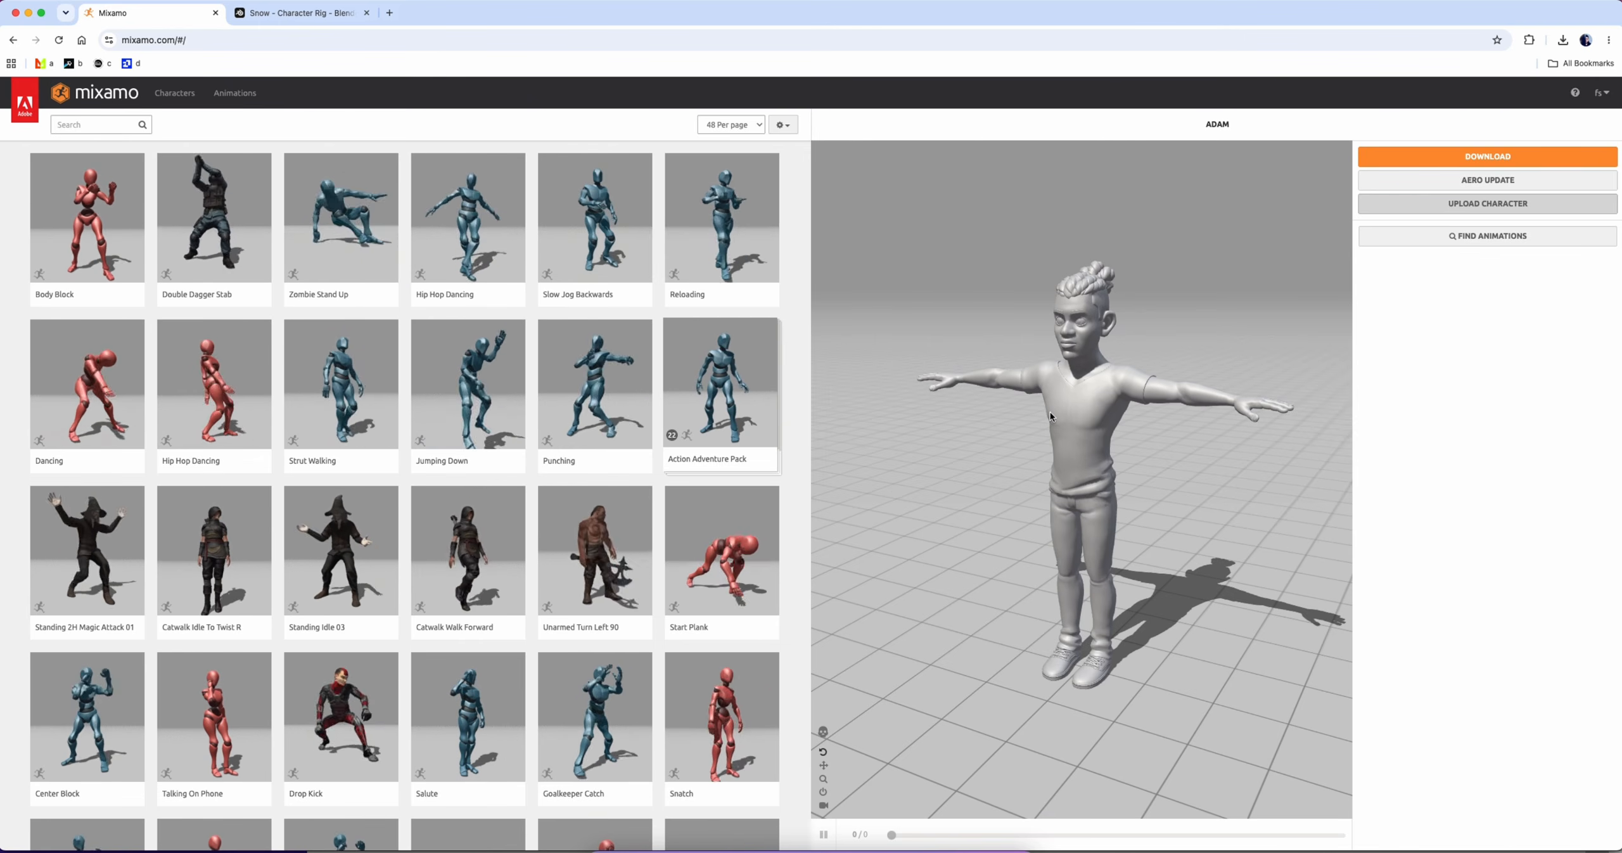
Search the animations for WALK and apply a Walking animation to the ADAM character
click(95, 124)
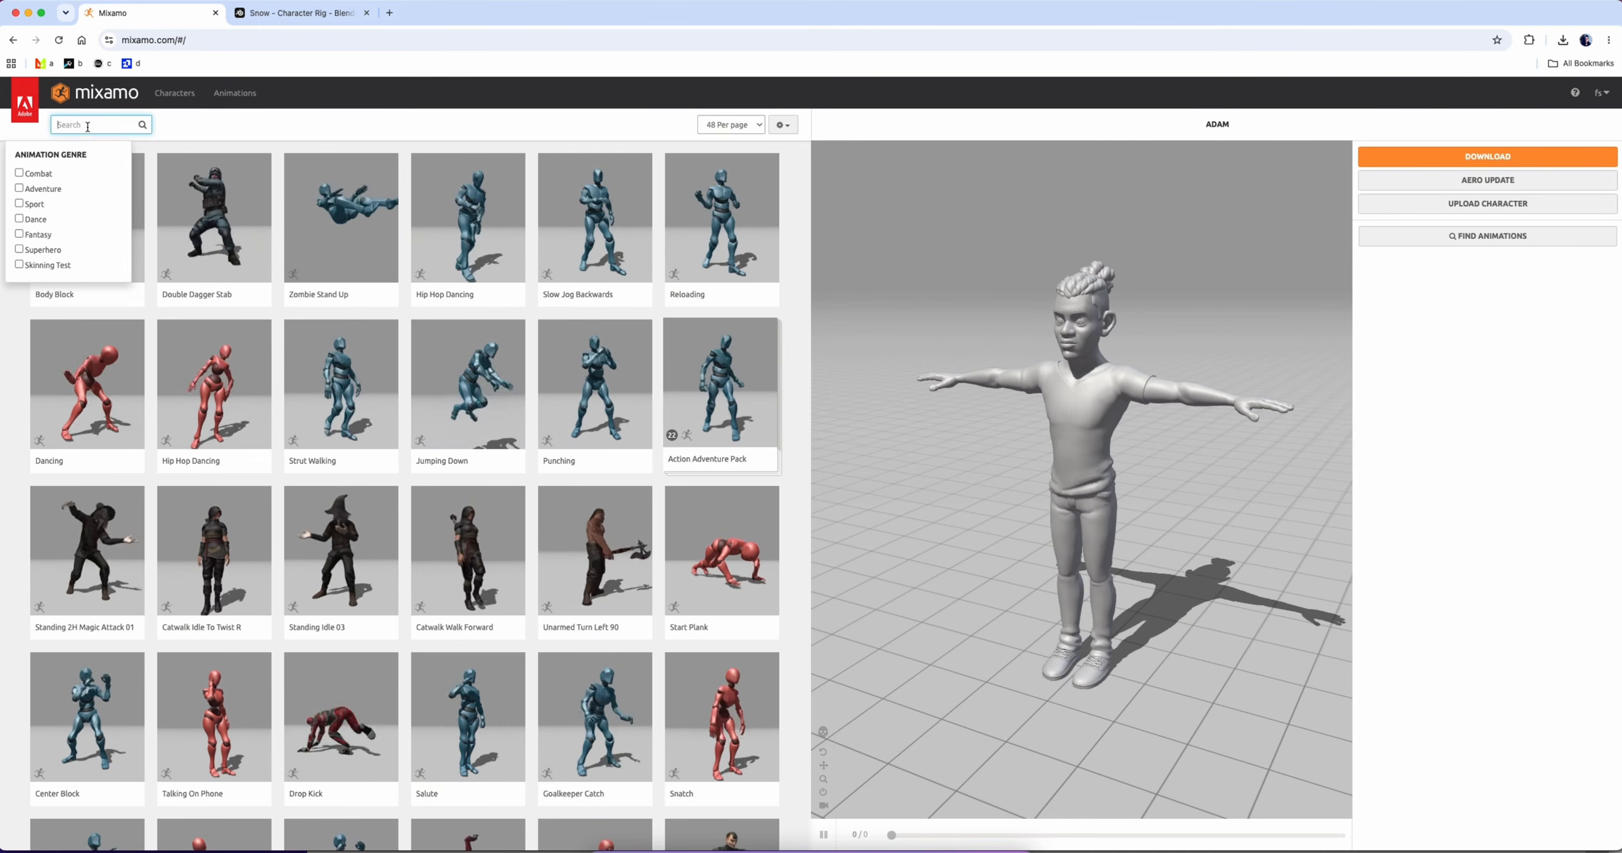
text(WALK)
key(Return)
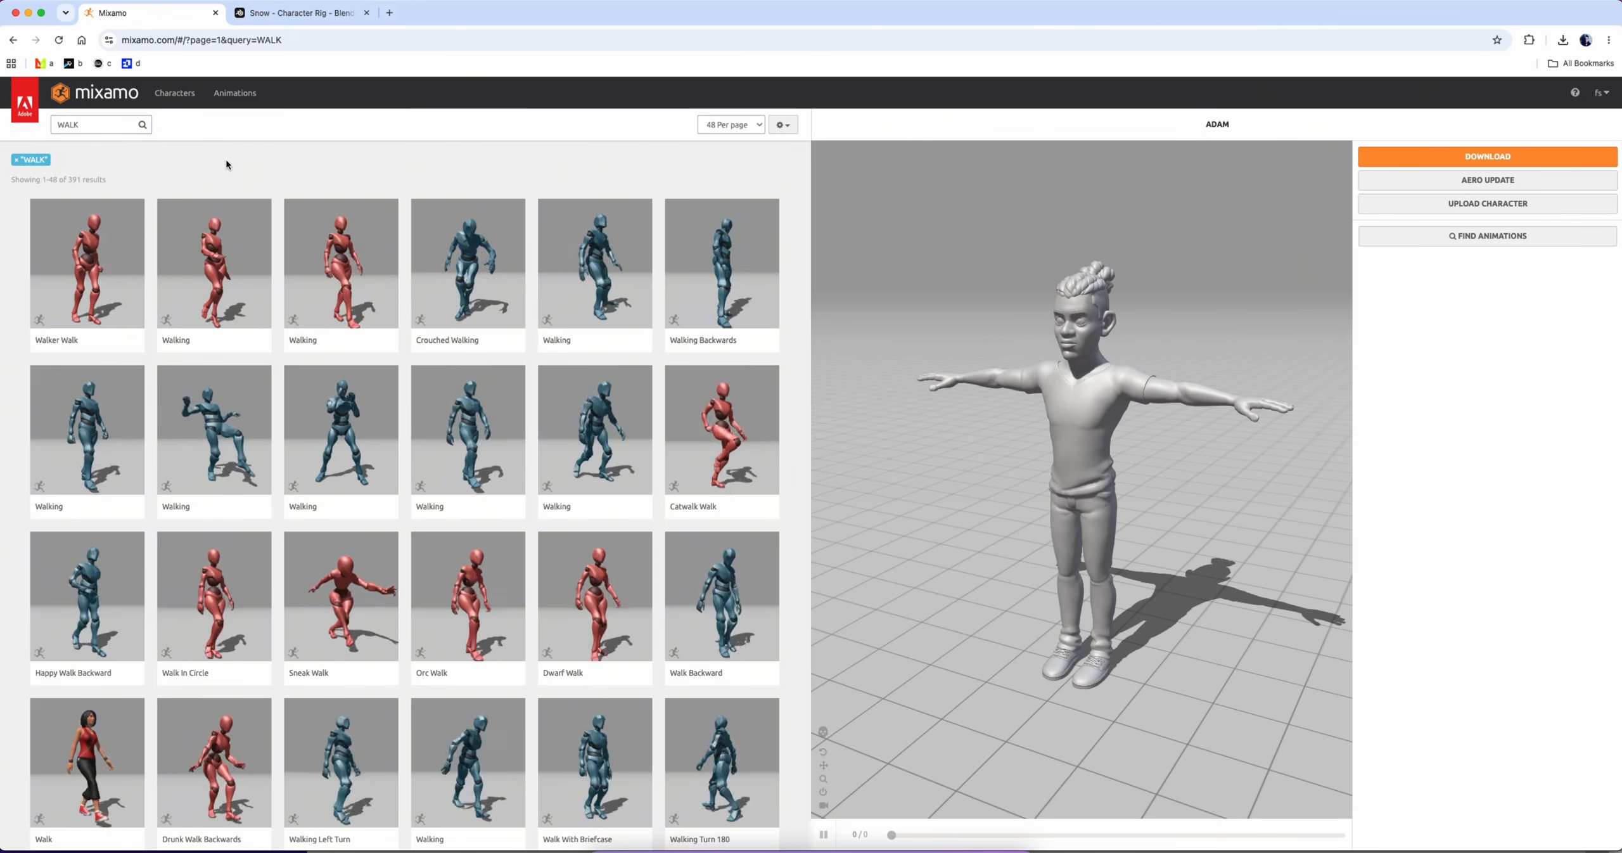
click(468, 437)
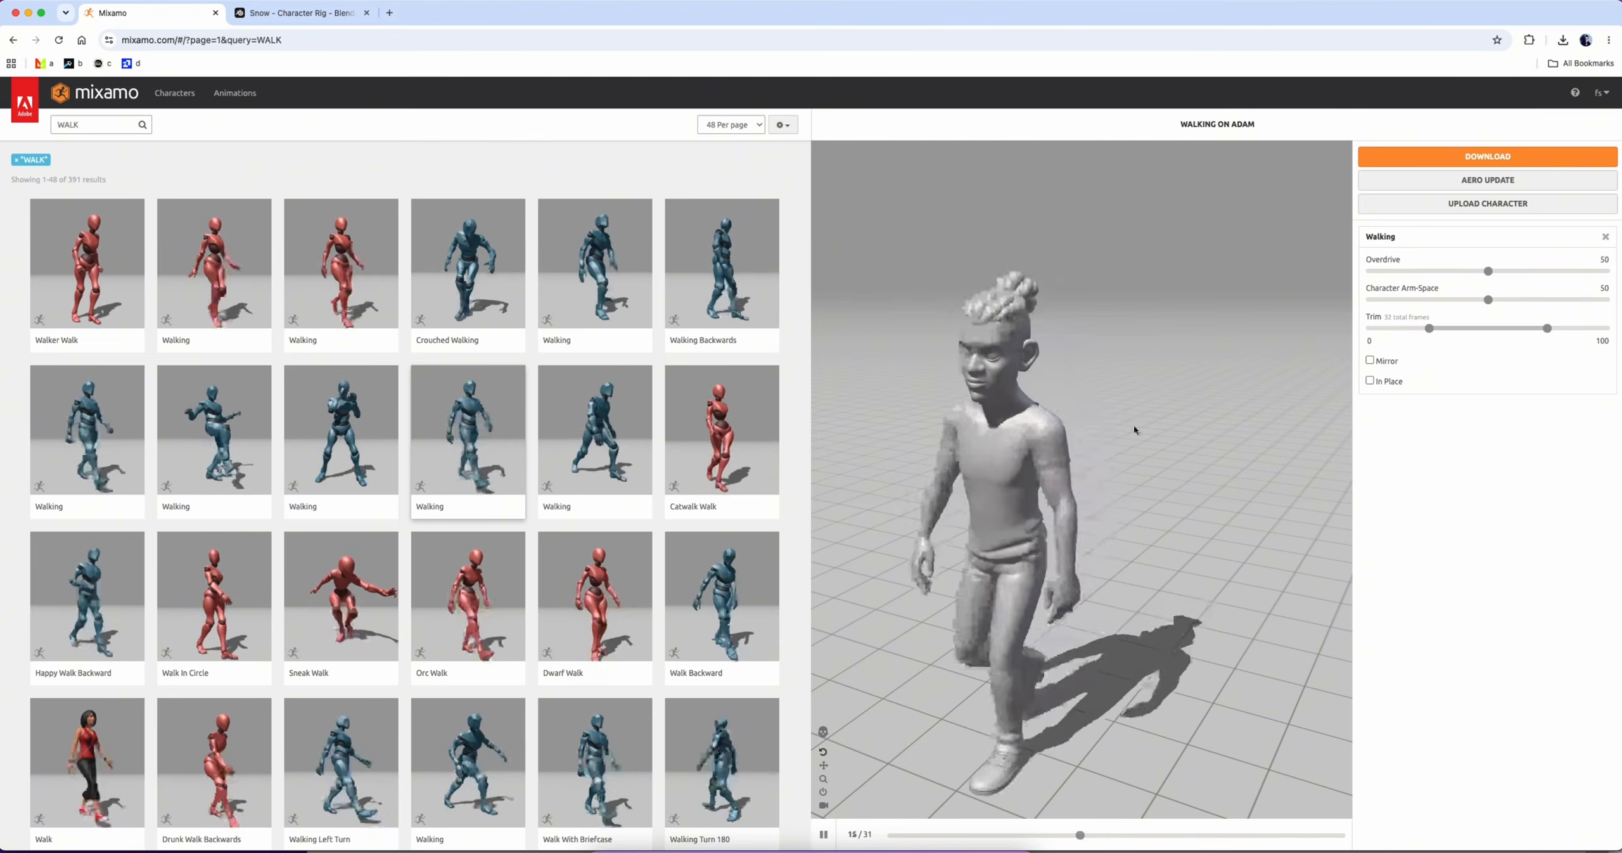
Download the animated character as FBX Binary (.fbx) with skin, 30 frames per second and no keyframe reduction
click(1450, 157)
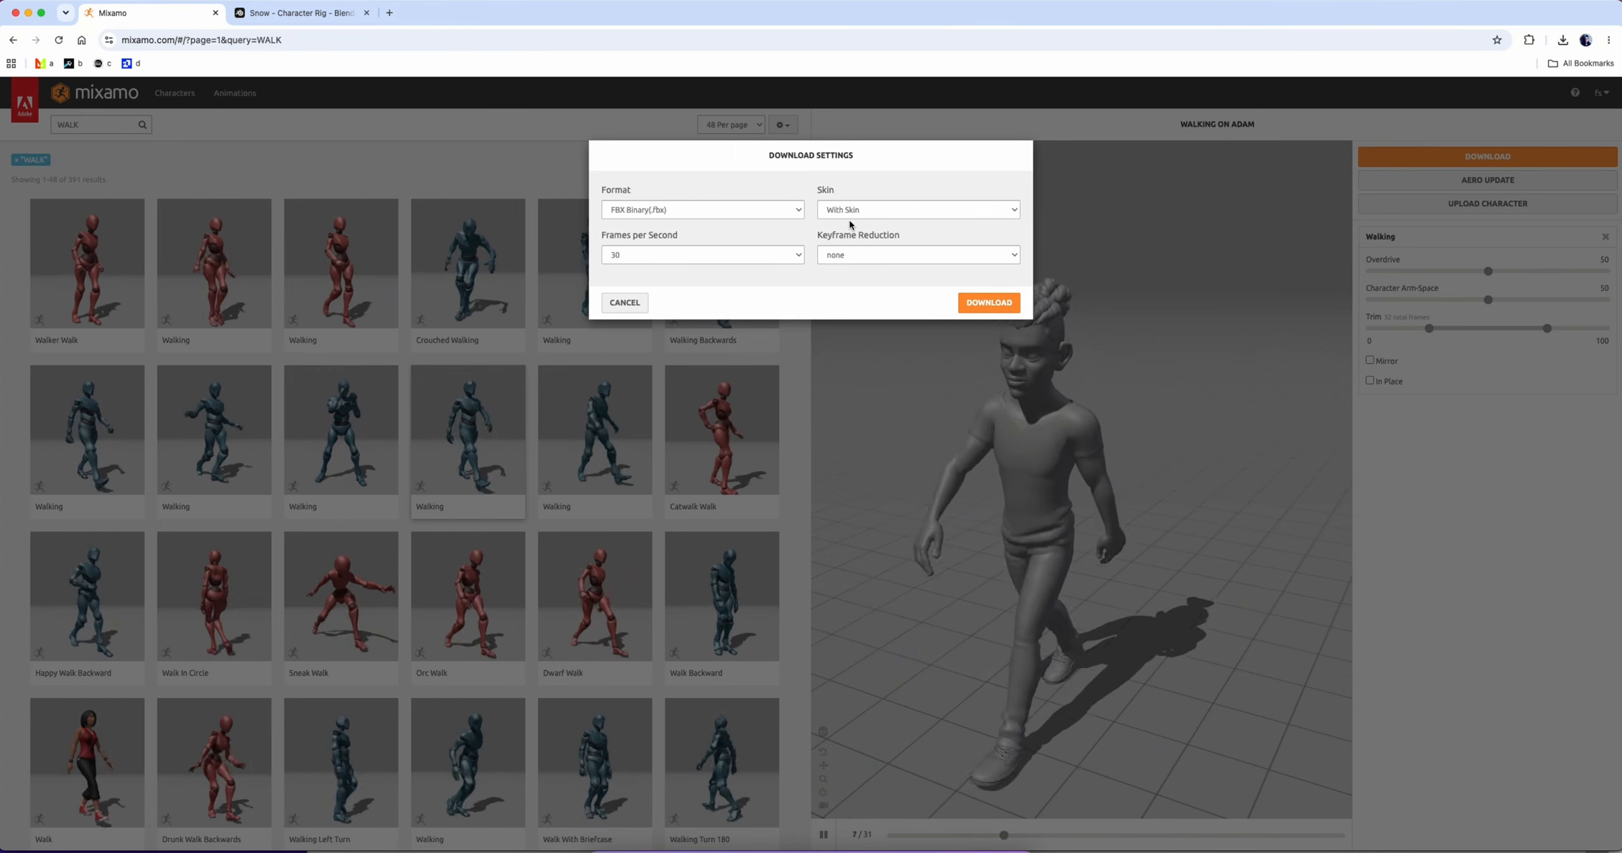
click(867, 211)
click(867, 211)
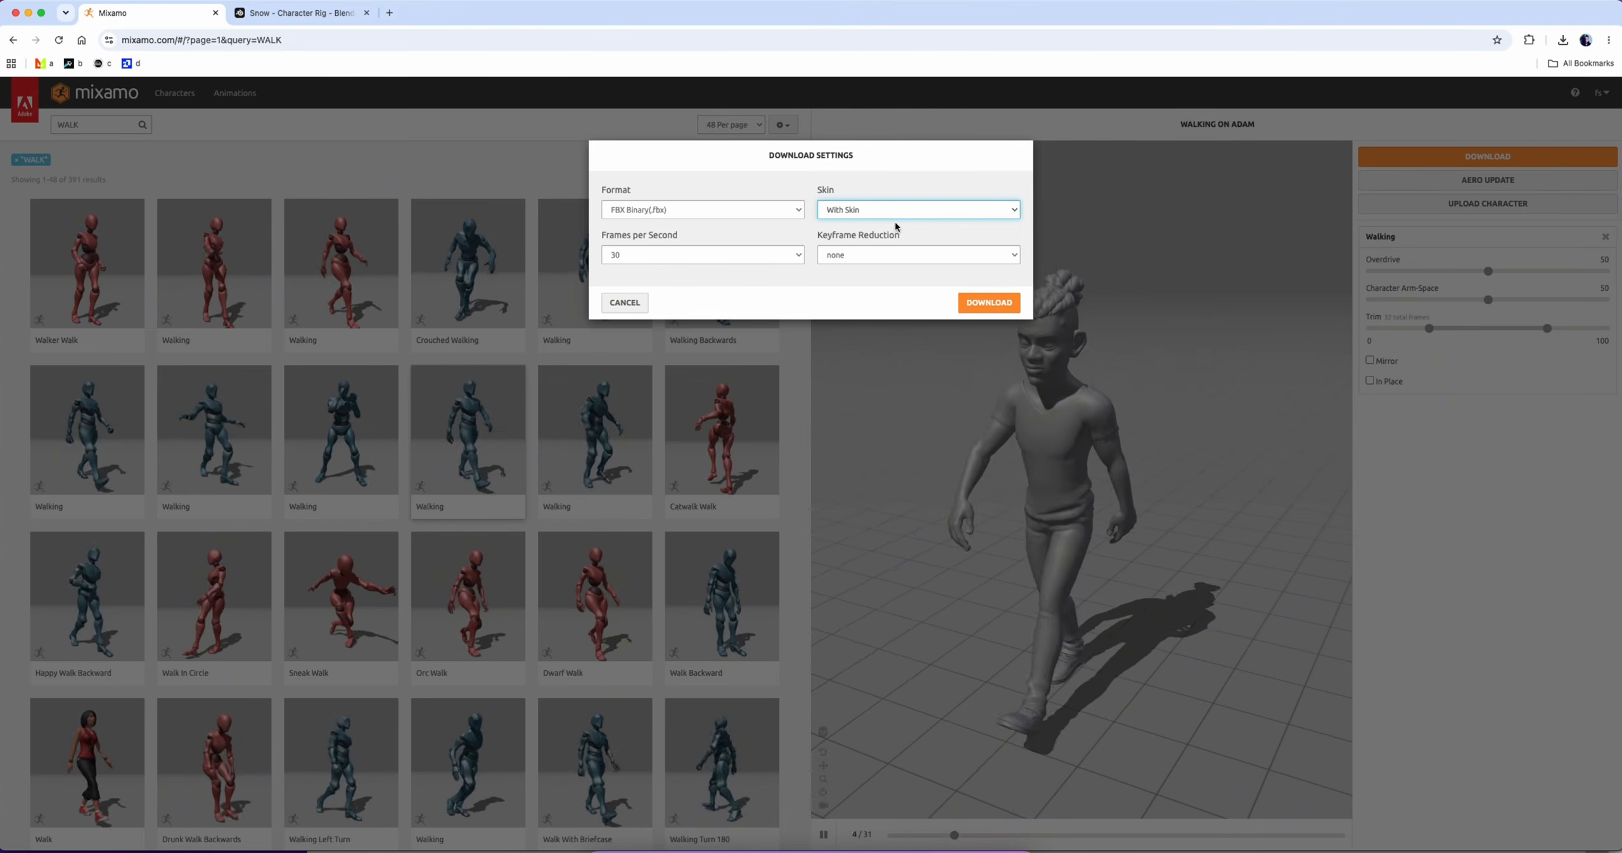
click(973, 310)
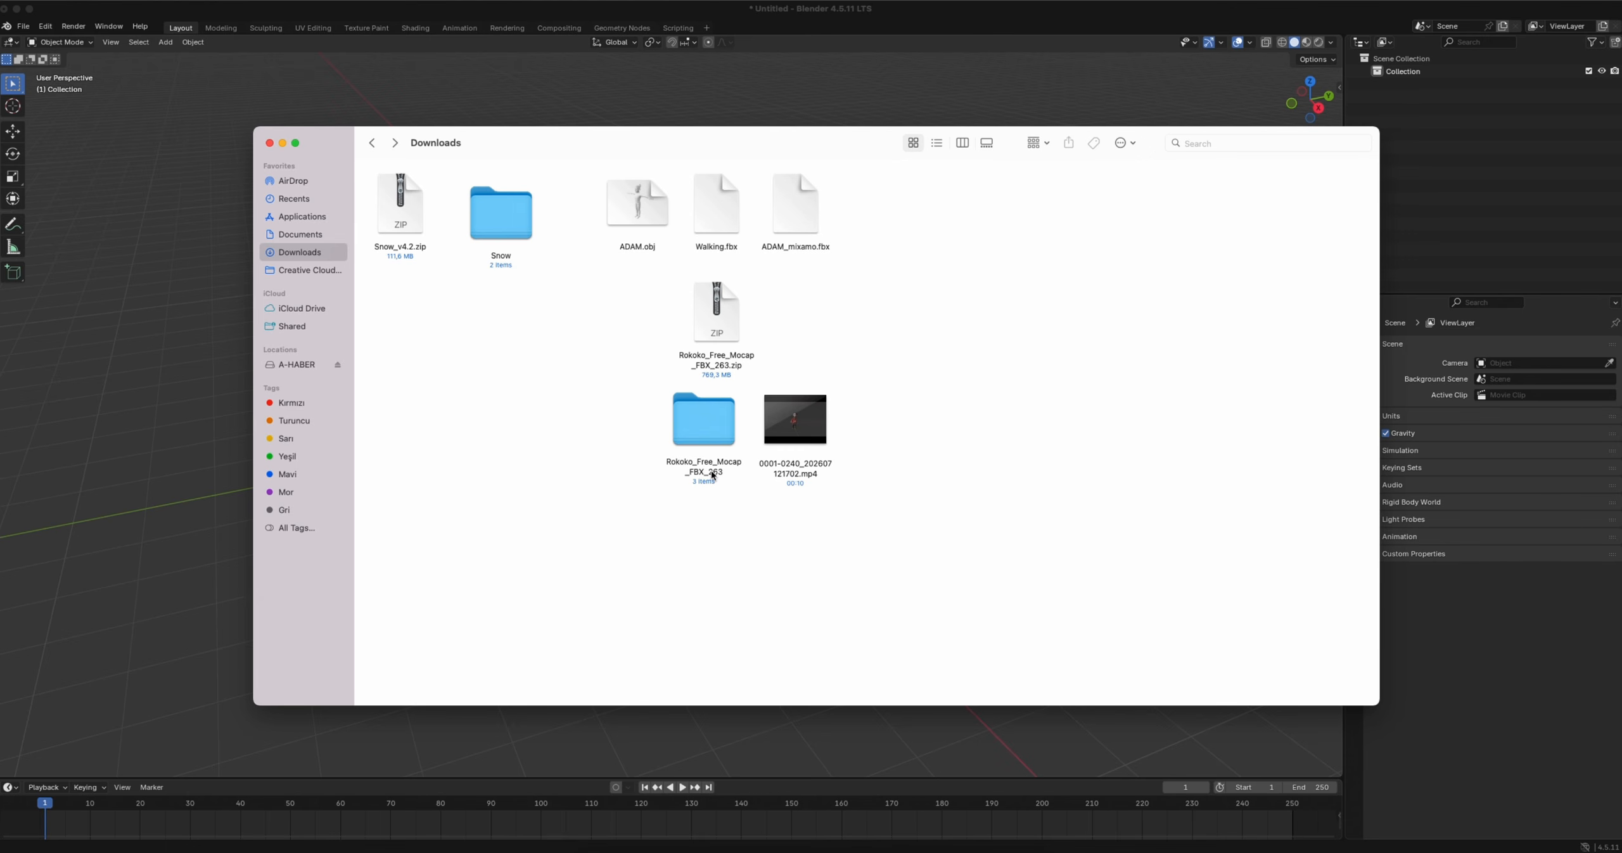
Switch to Finder and open snow_v4.2.blend from the Snow folder in Downloads in Blender
double_click(492, 202)
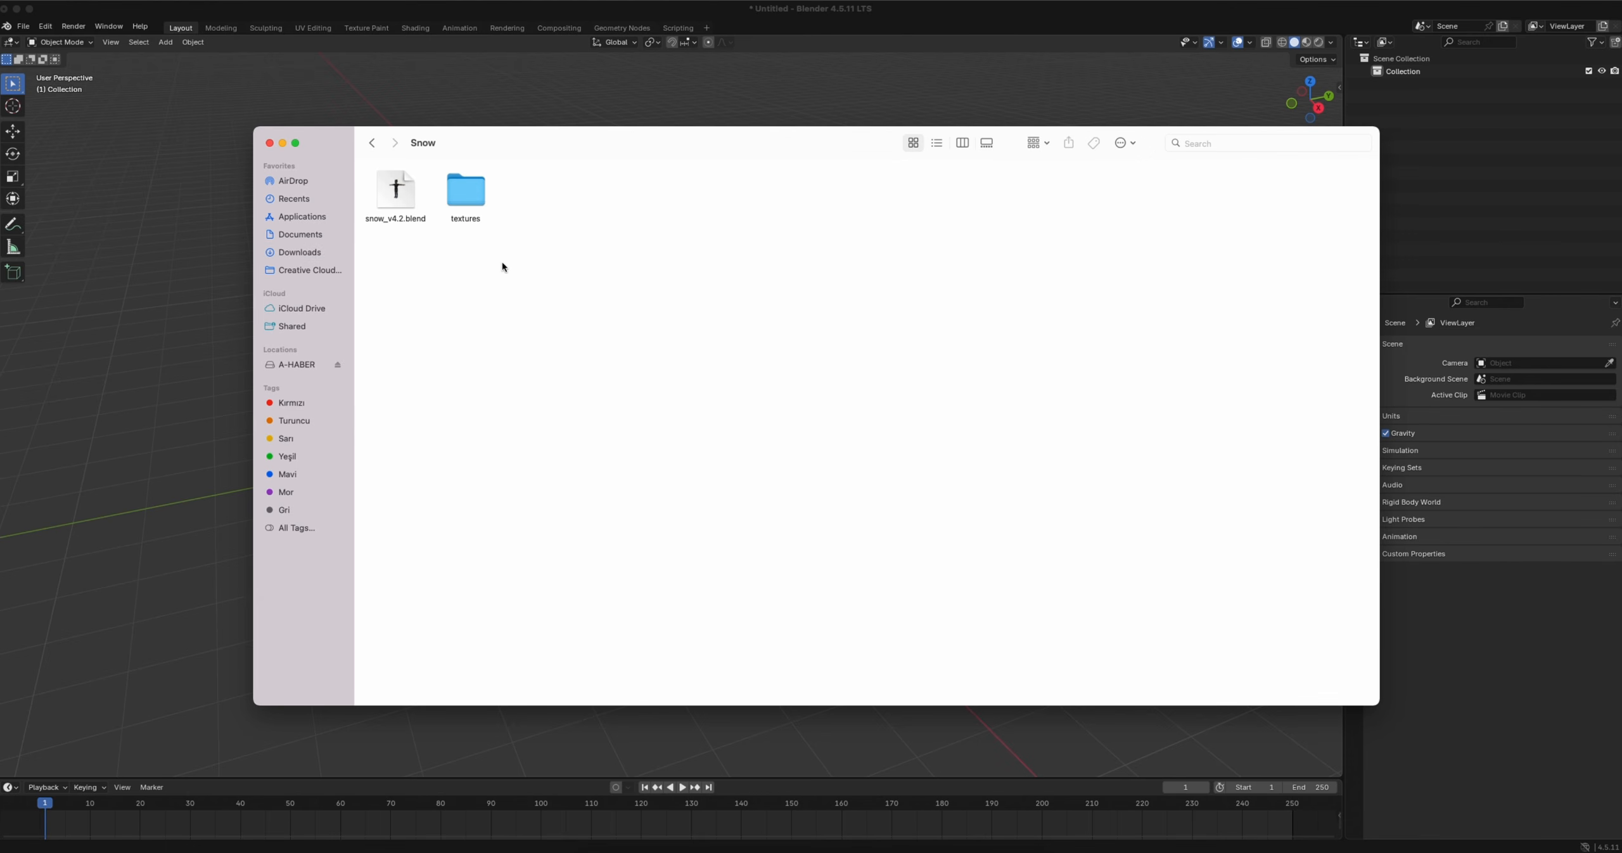
double_click(395, 194)
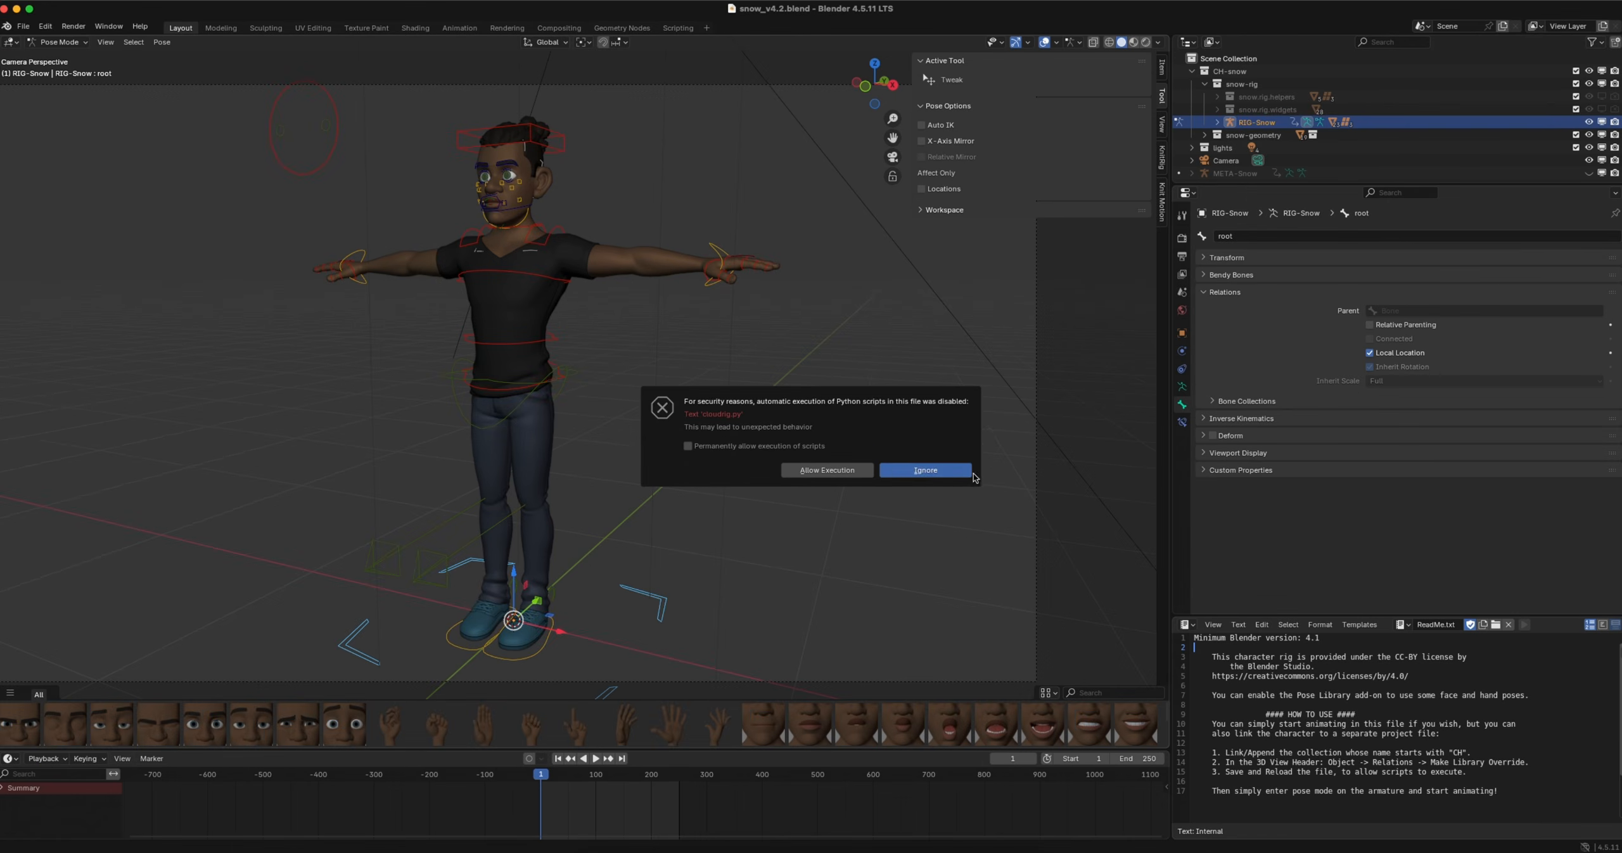
click(949, 470)
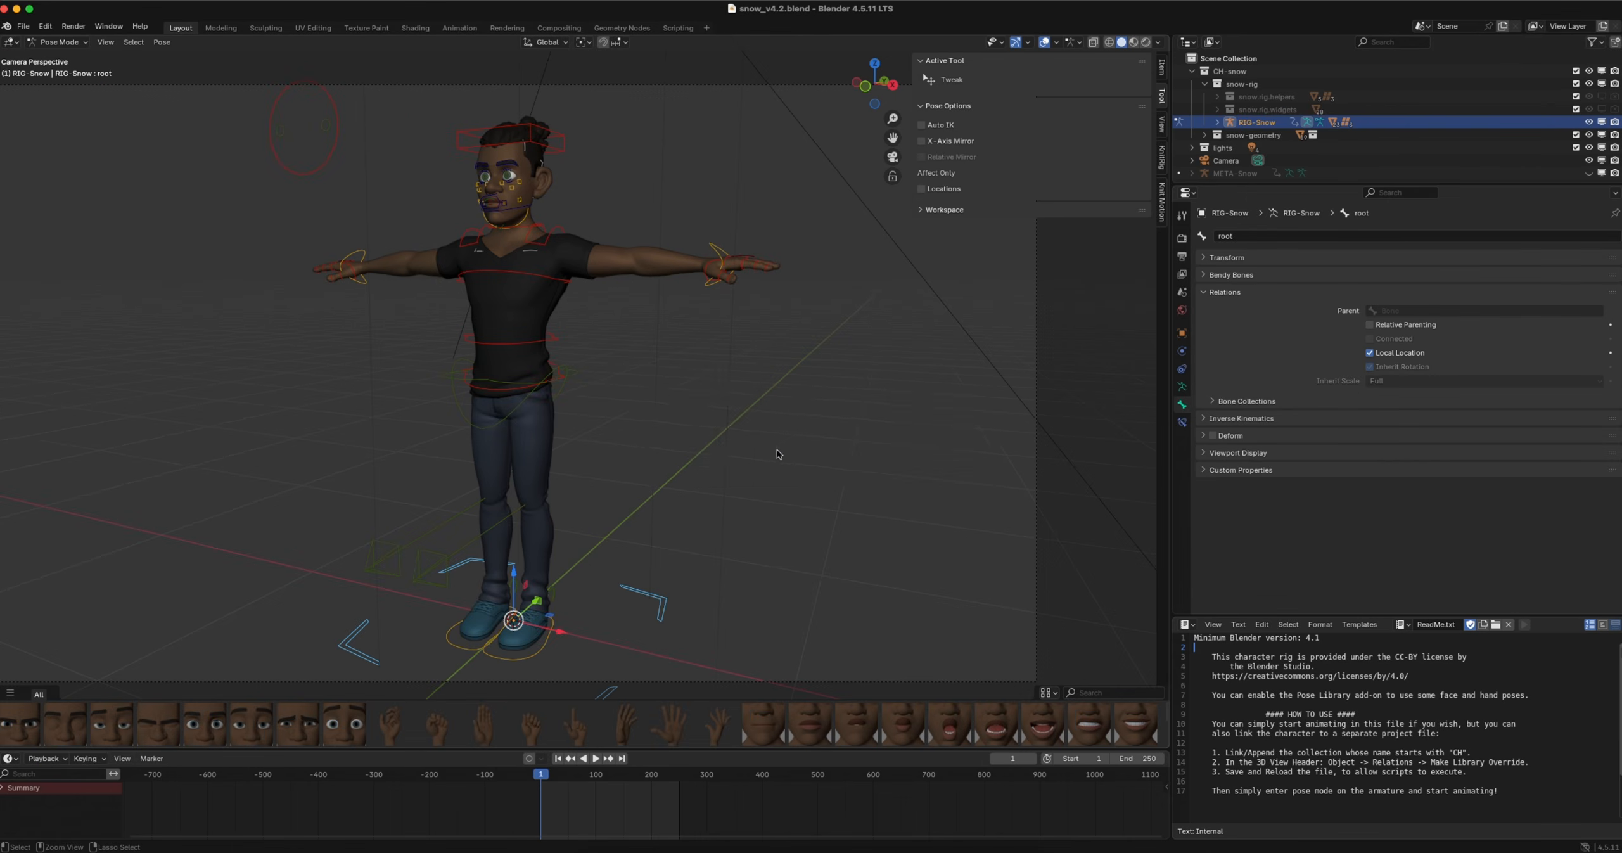
Import Walking.fbx from the Downloads folder as FBX into the Snow scene
ctrl+scroll(773, 448, down, 5)
scroll(682, 444, left, 3)
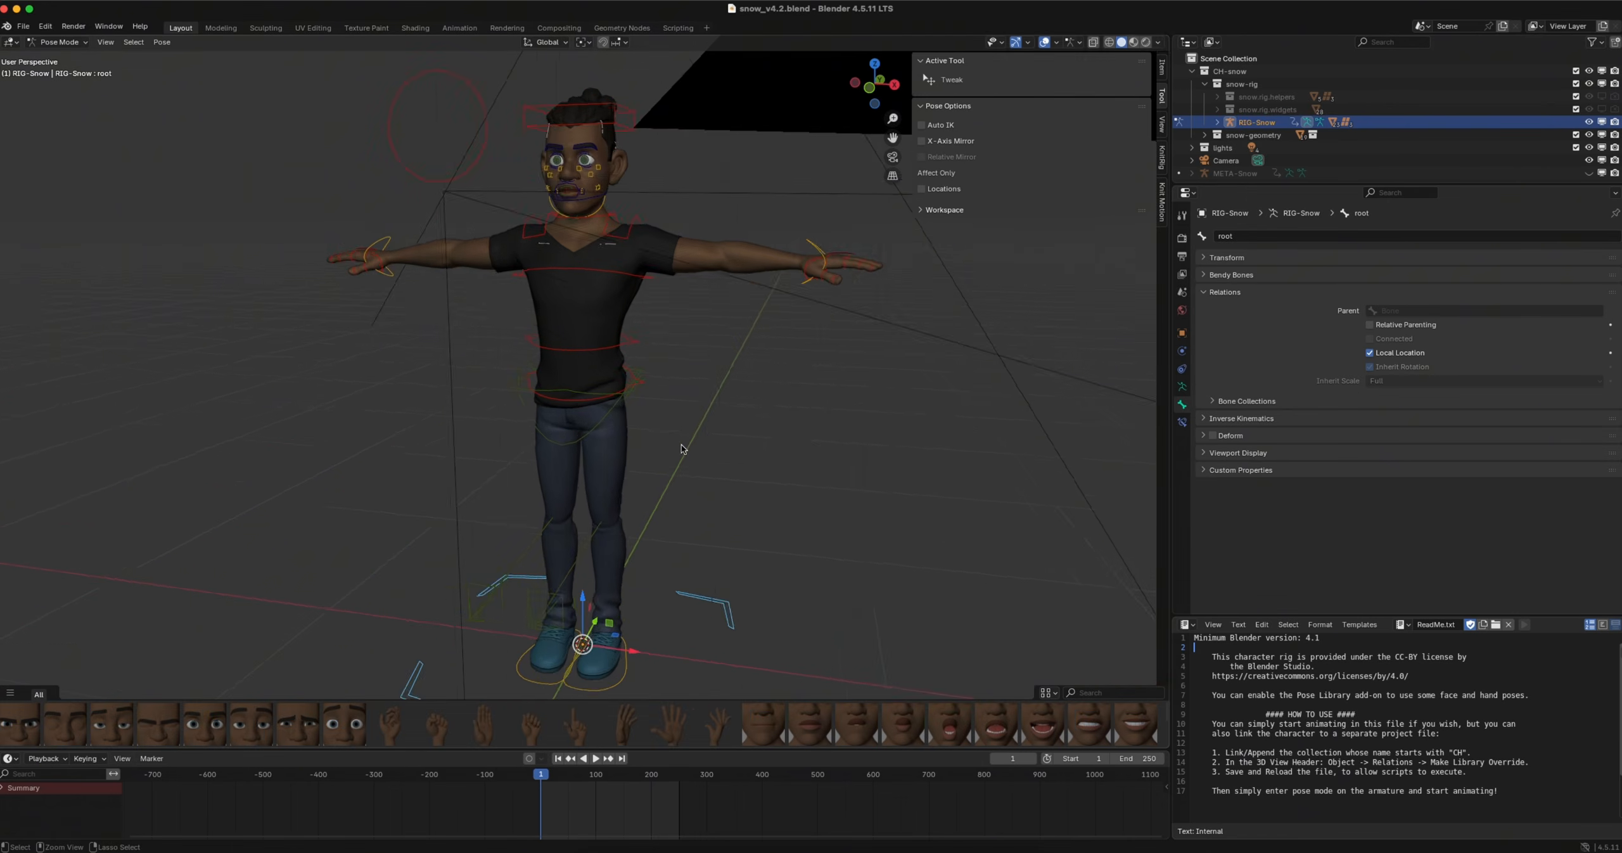
scroll(682, 443, left, 5)
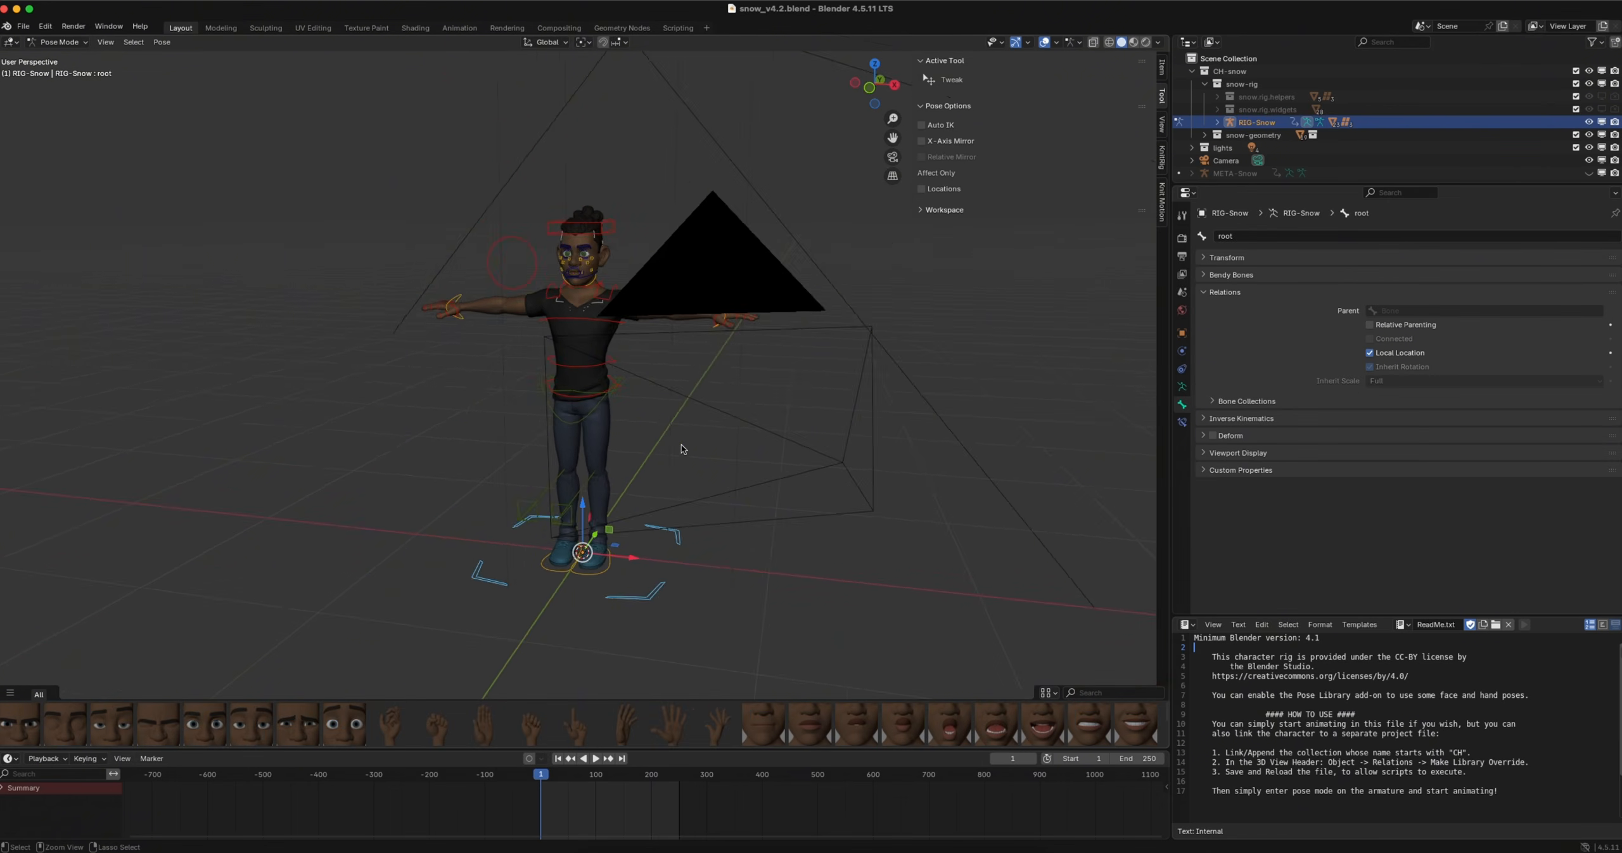
click(23, 27)
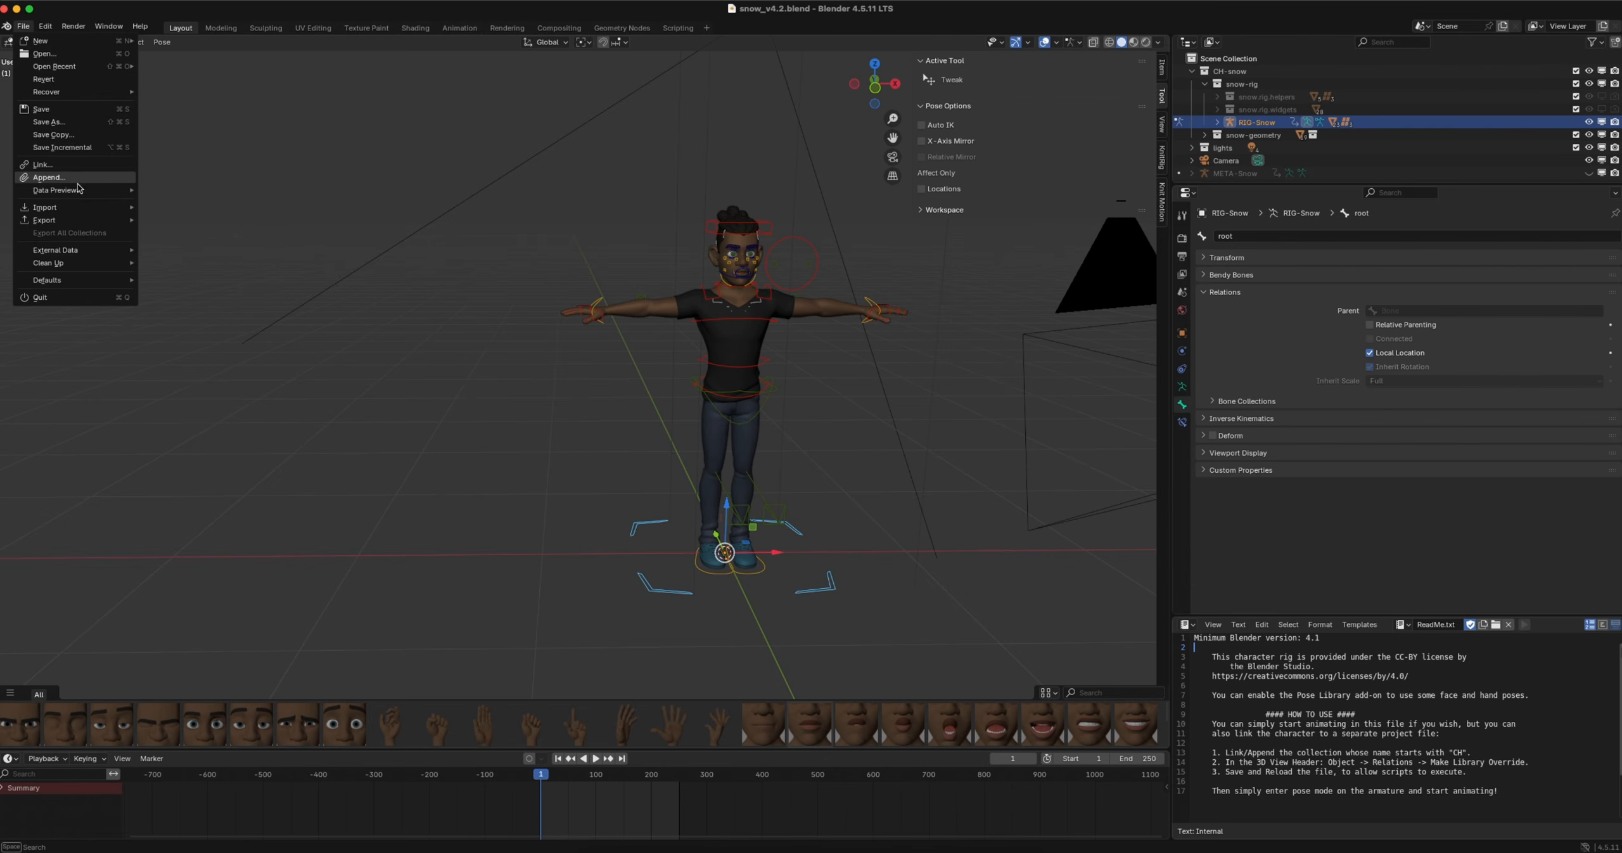
mouse_move(73, 207)
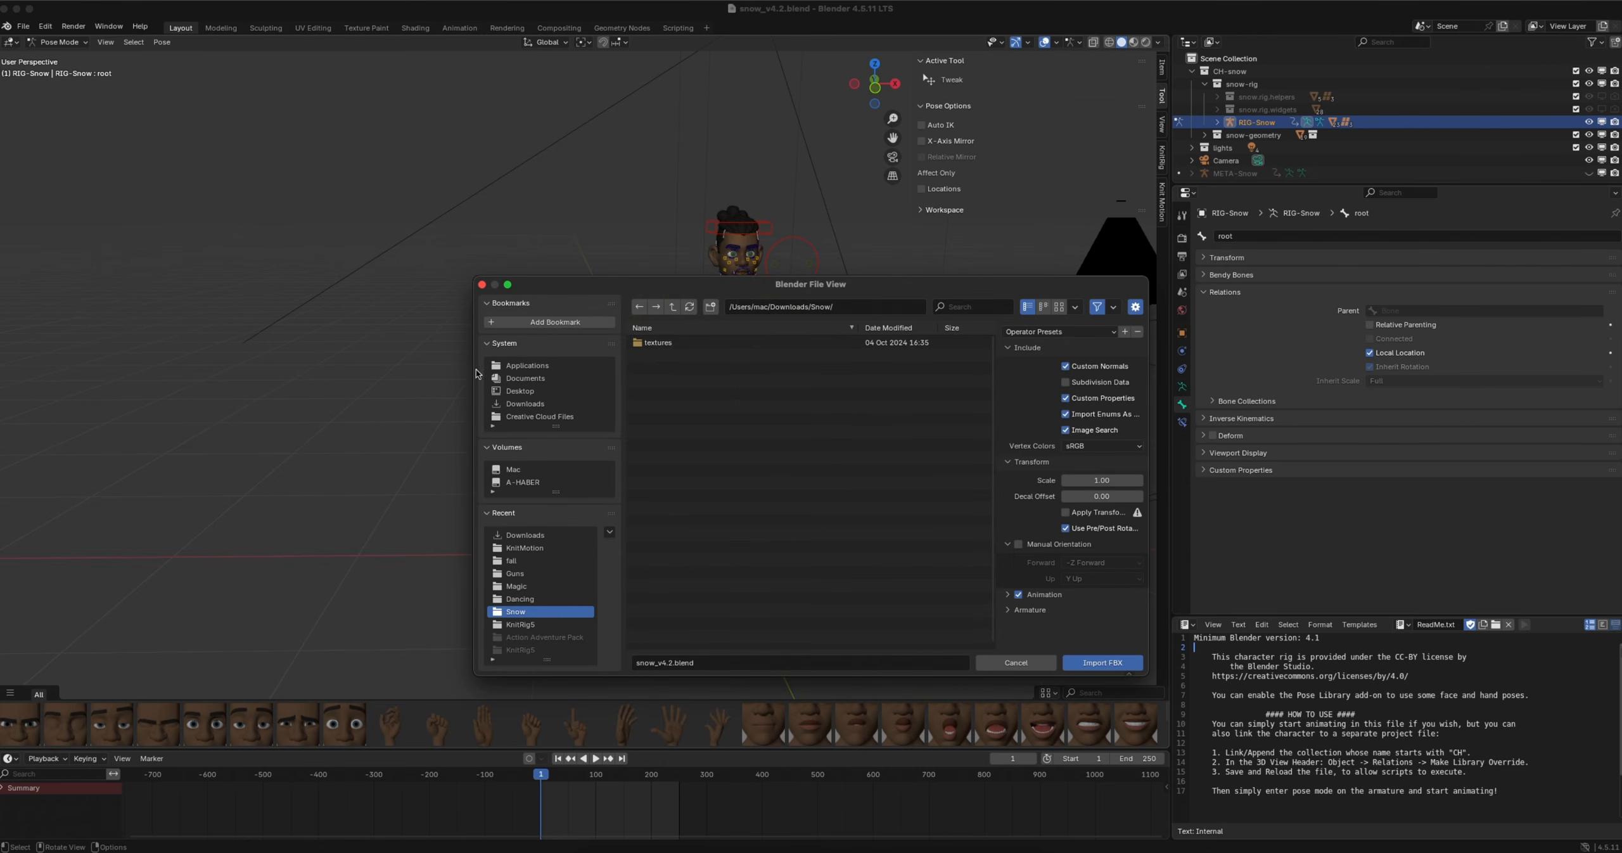
click(525, 404)
click(665, 381)
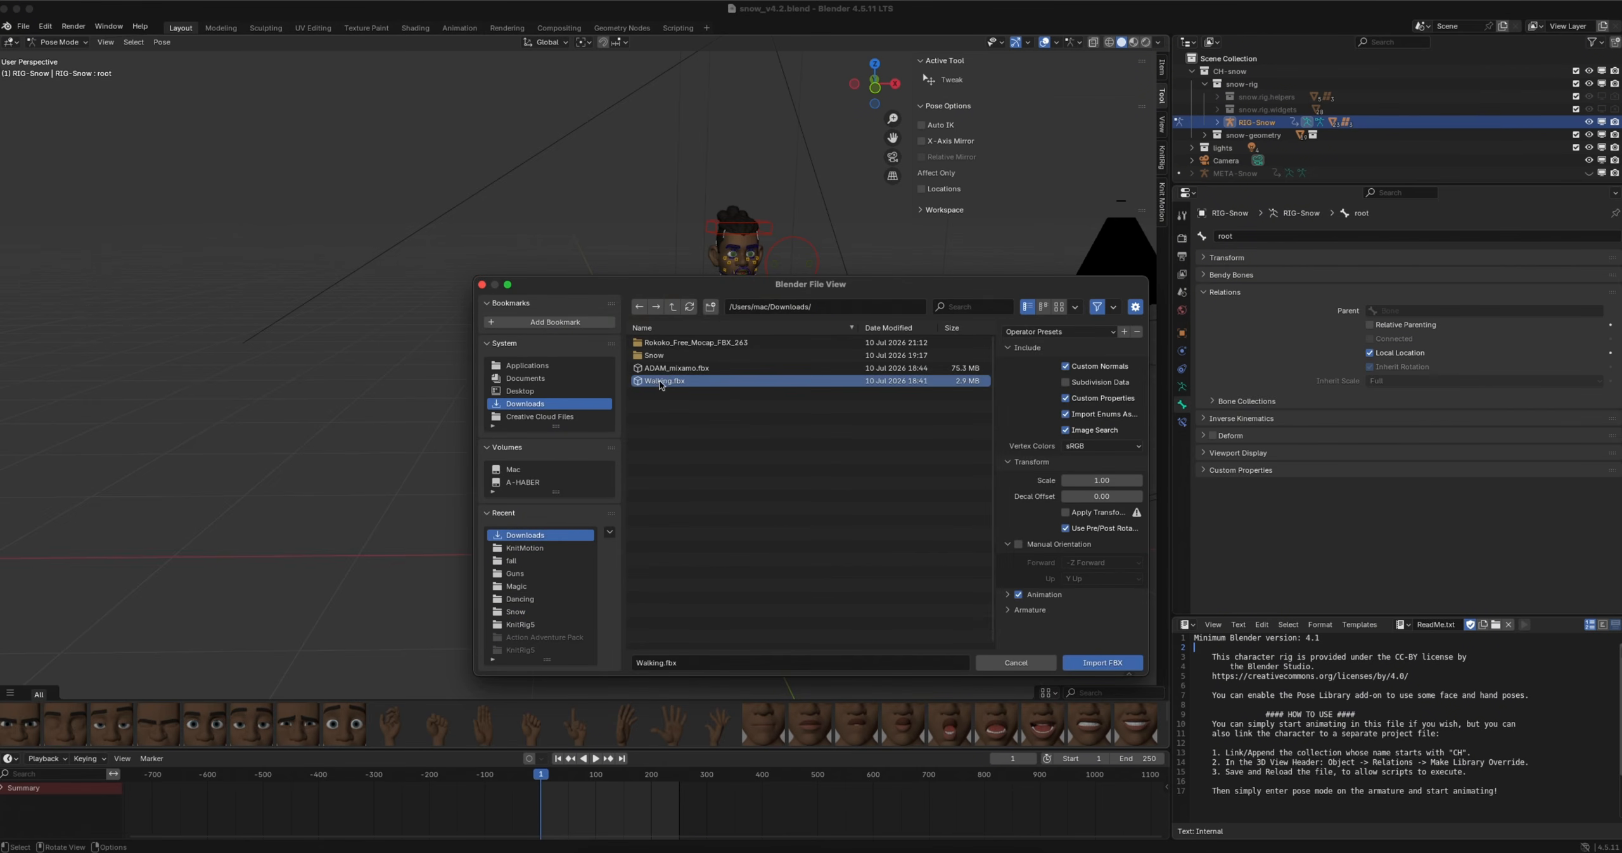
click(1082, 663)
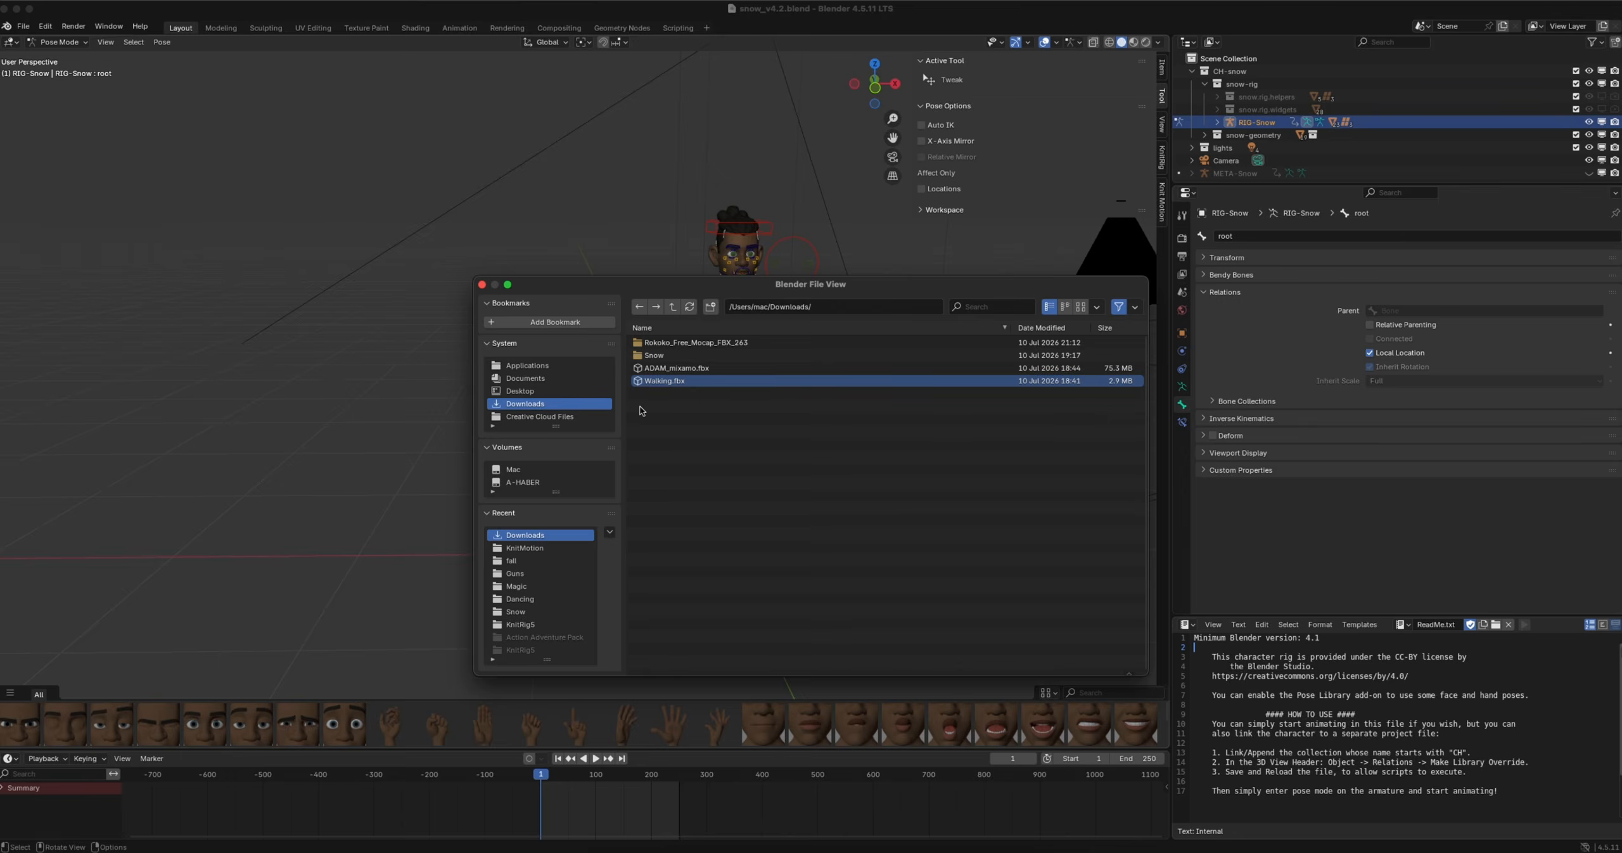
Move the imported armature along the negative X axis so it stands beside the original character
key(g)
key(x)
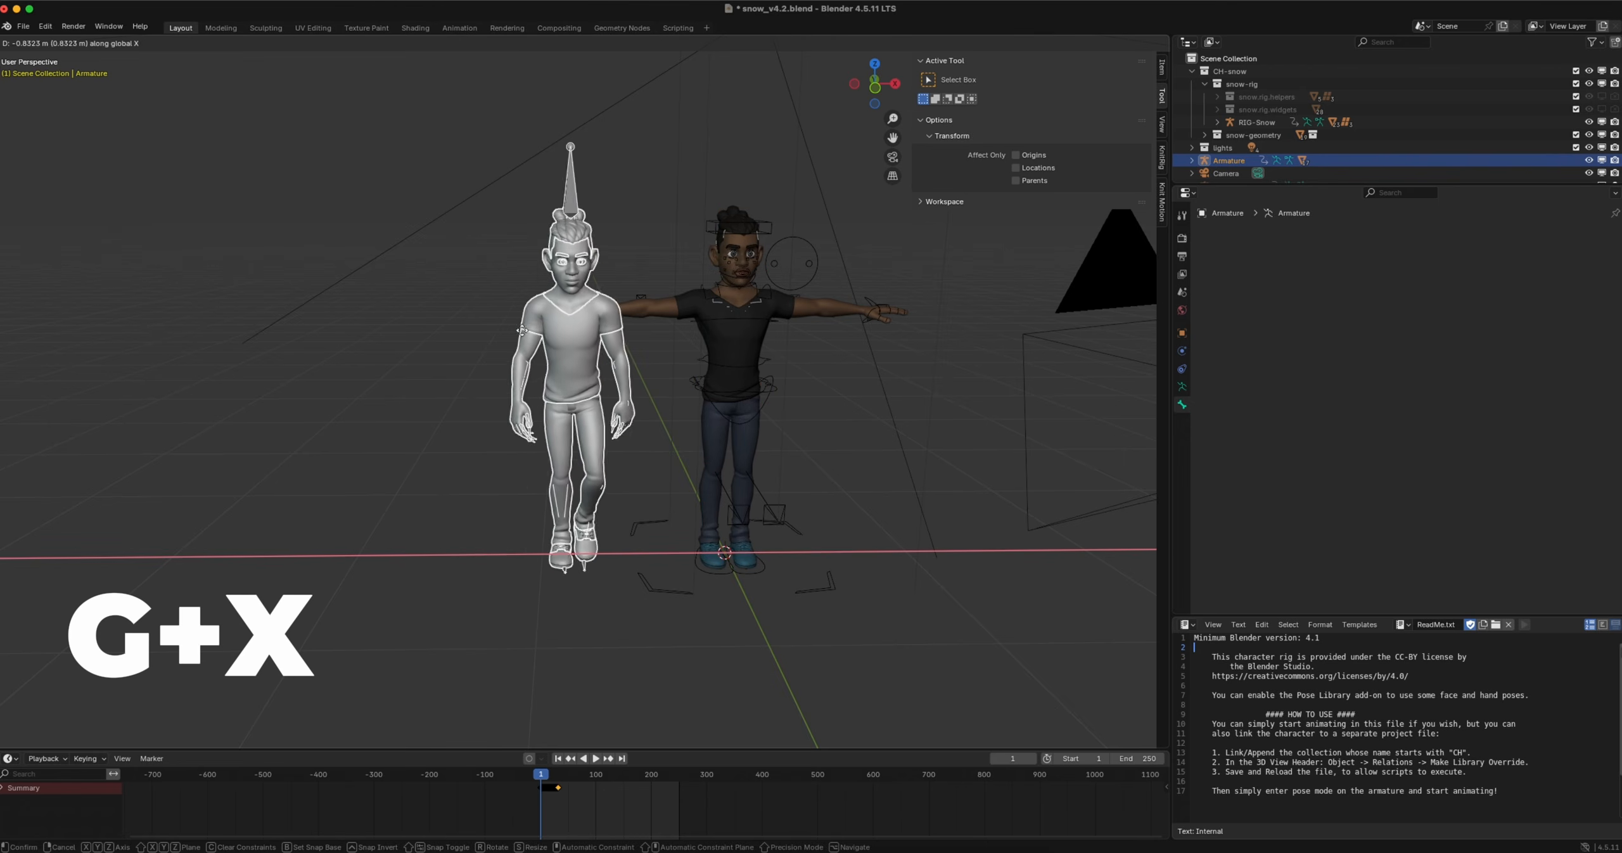
click(452, 340)
Show the Mixamo Characters tools of the Knit Motion add-on in the 3D viewport
scroll(452, 341, down, 4)
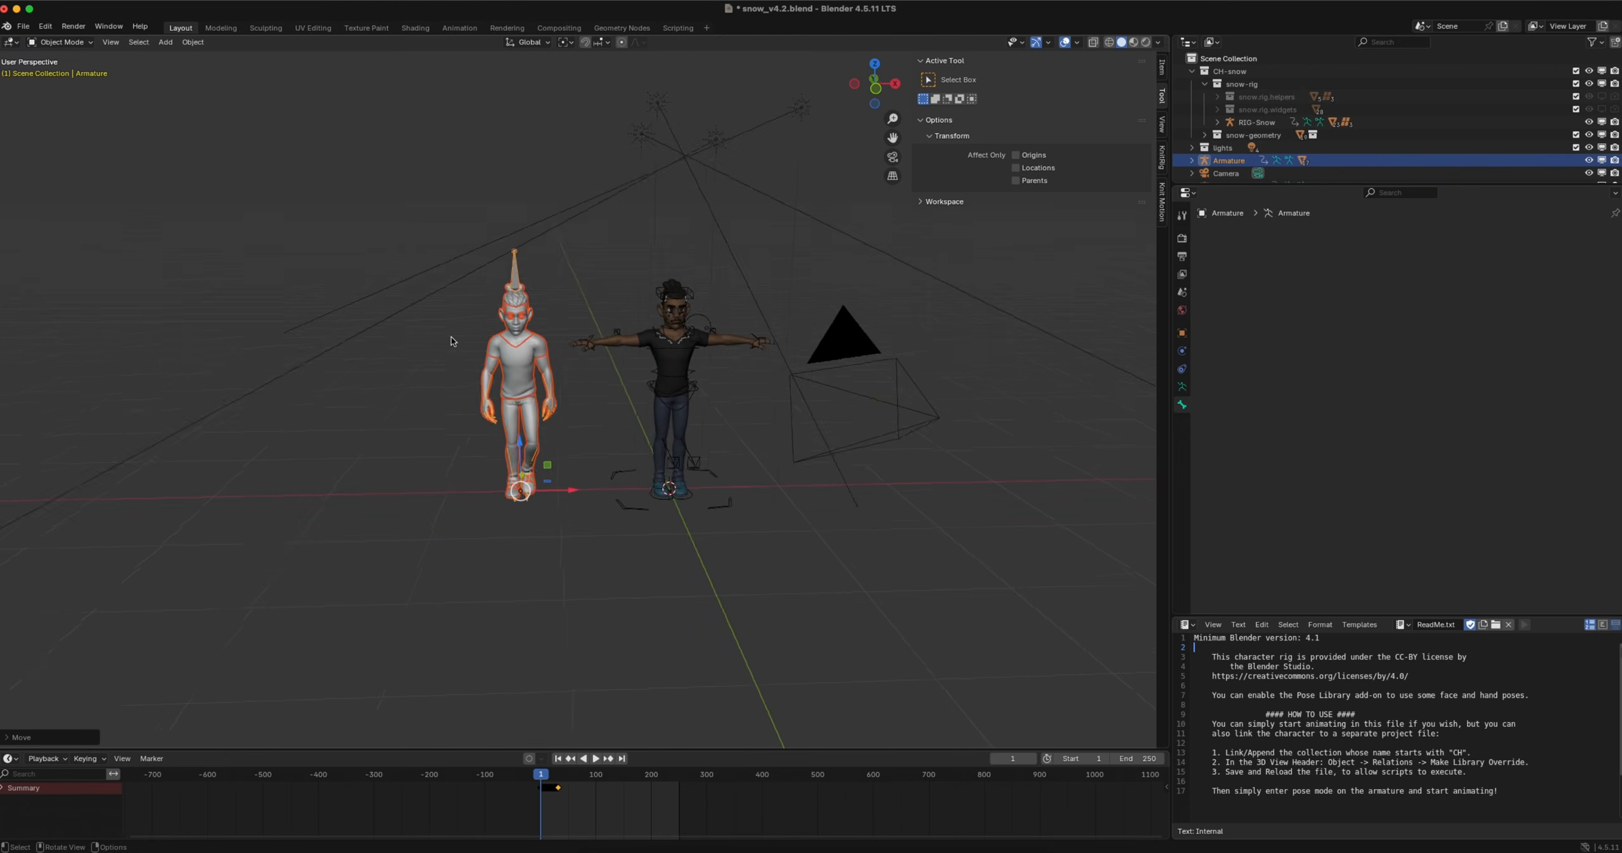
scroll(452, 341, up, 5)
scroll(725, 418, up, 3)
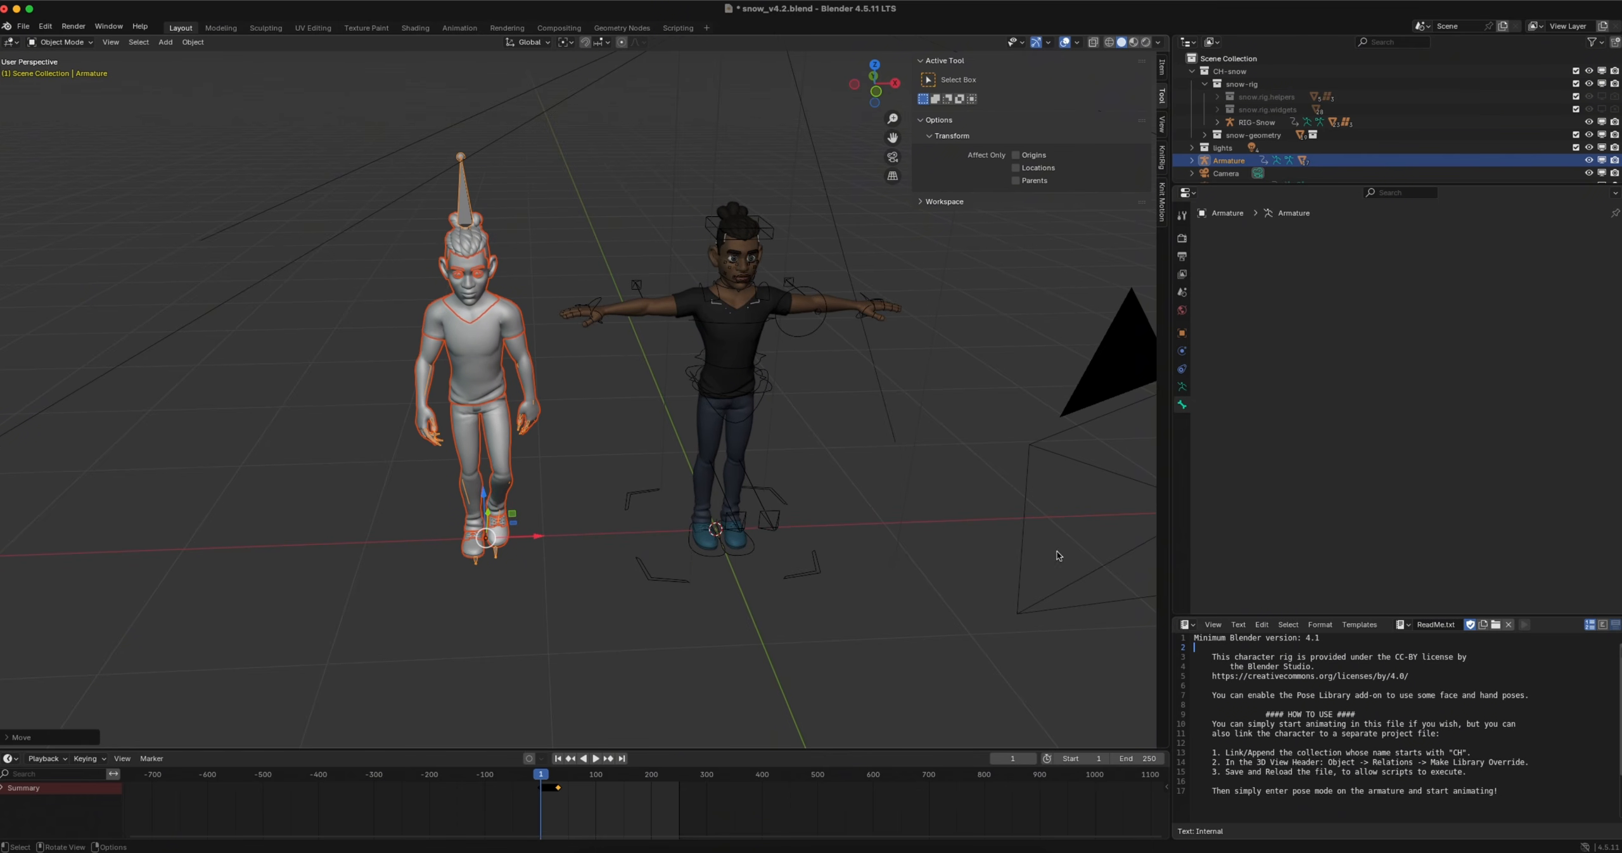
key(n)
key(n)
click(1162, 200)
click(928, 531)
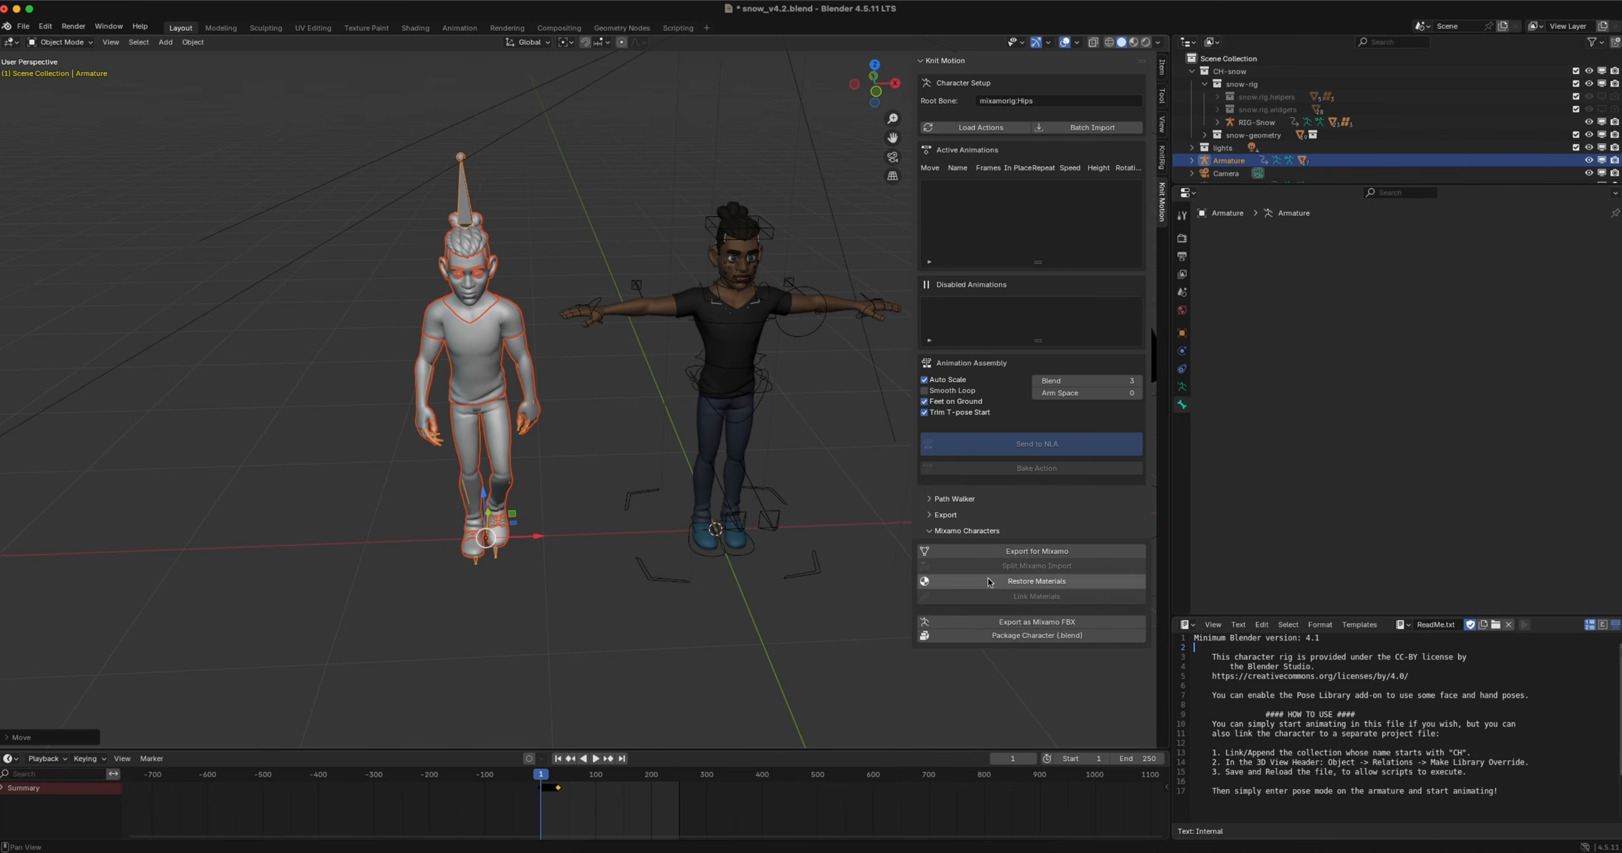
Link the materials of the original shirt and pants to the matching meshes of the imported character
click(528, 349)
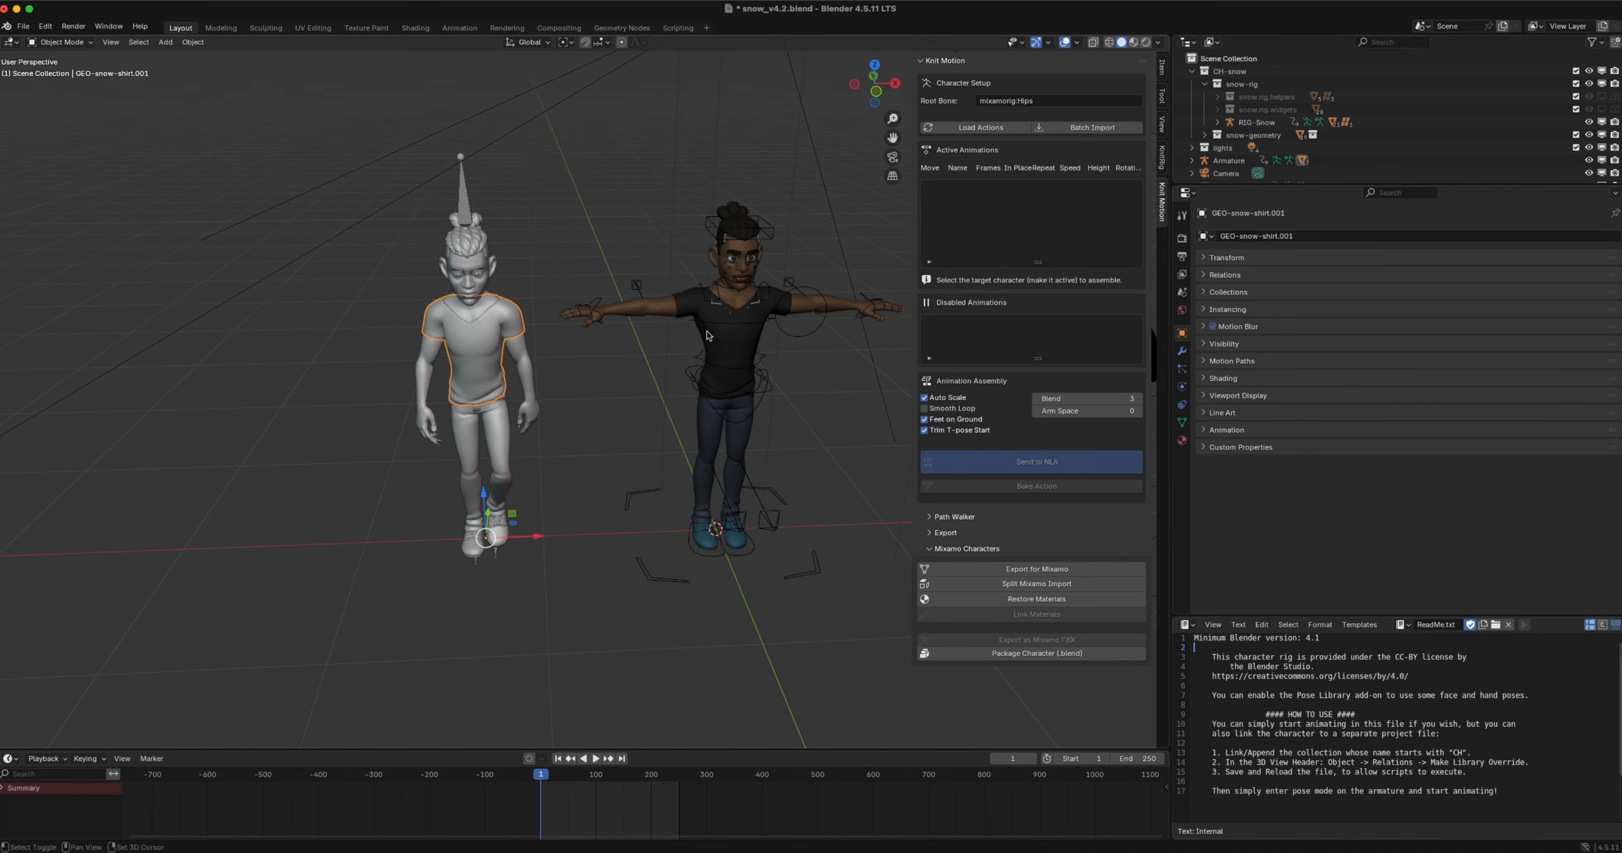
shift+click(732, 344)
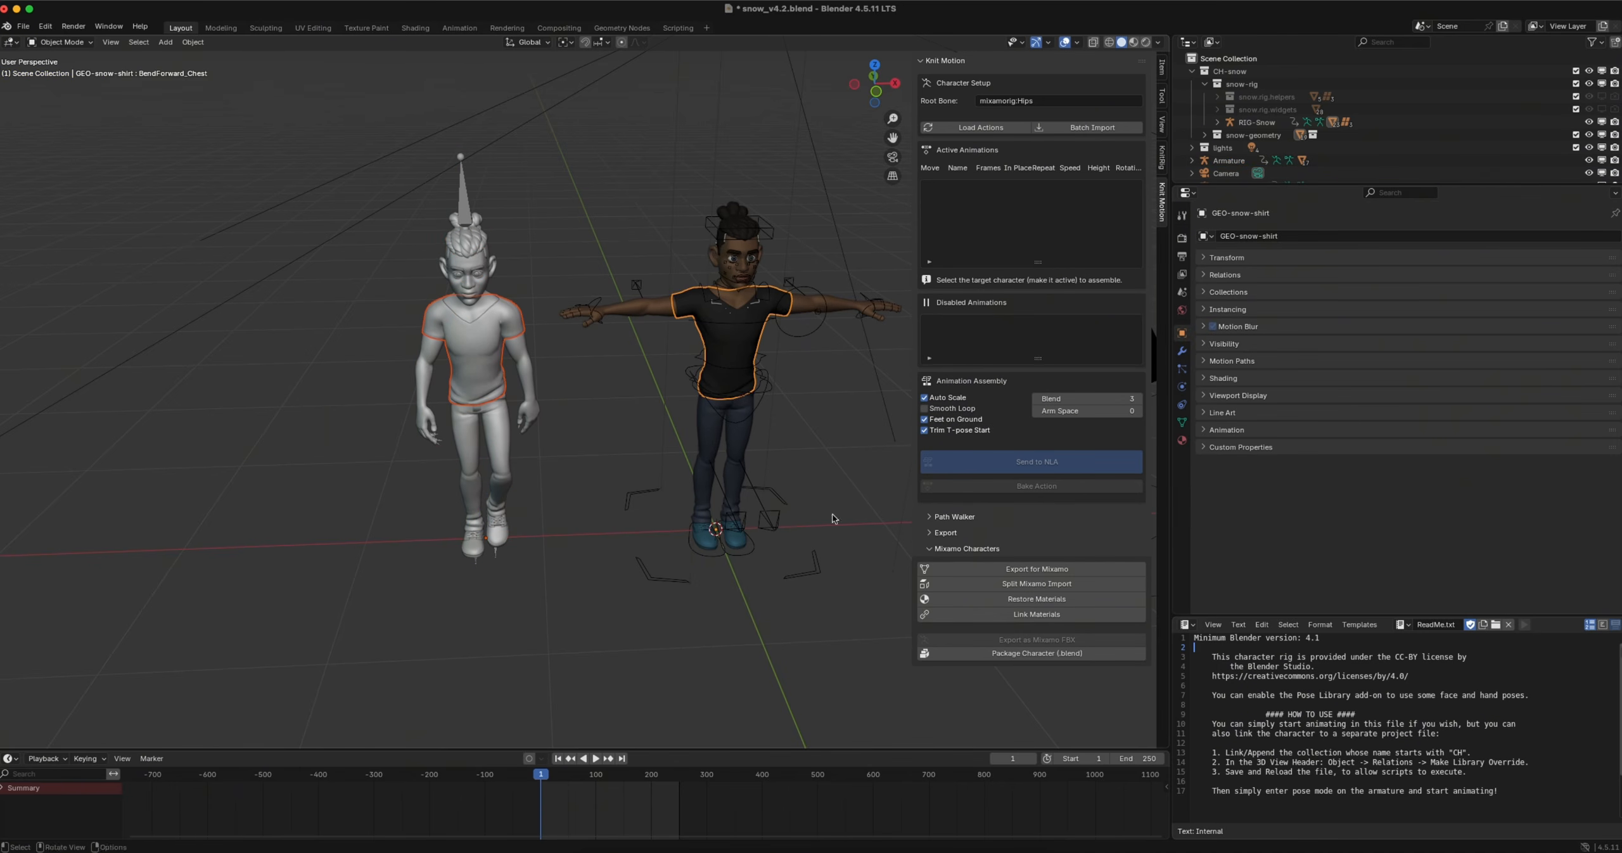
click(1071, 614)
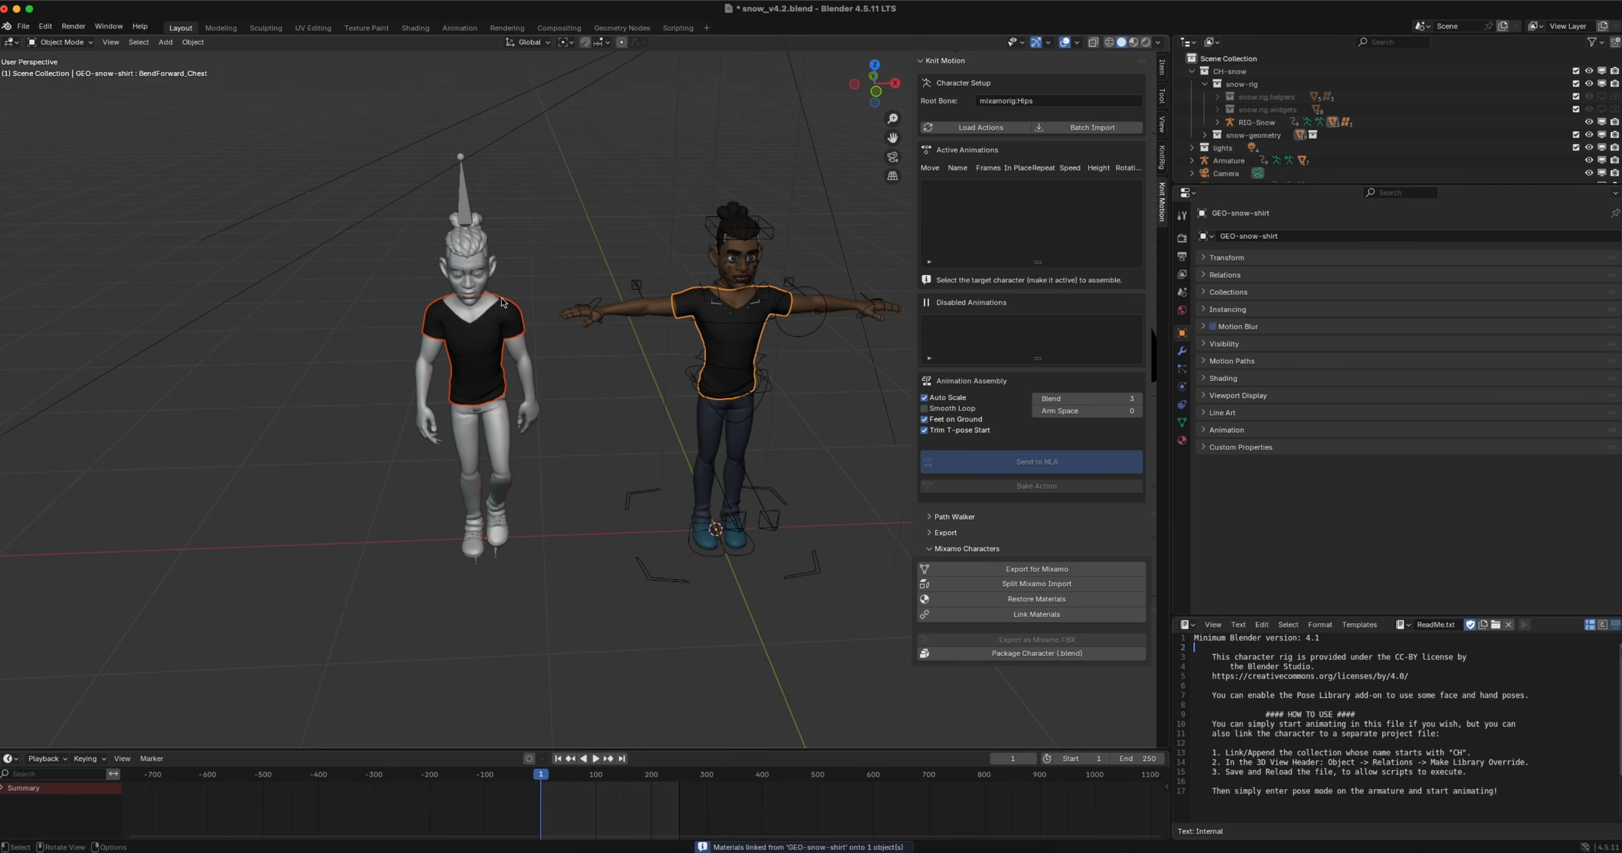
click(501, 446)
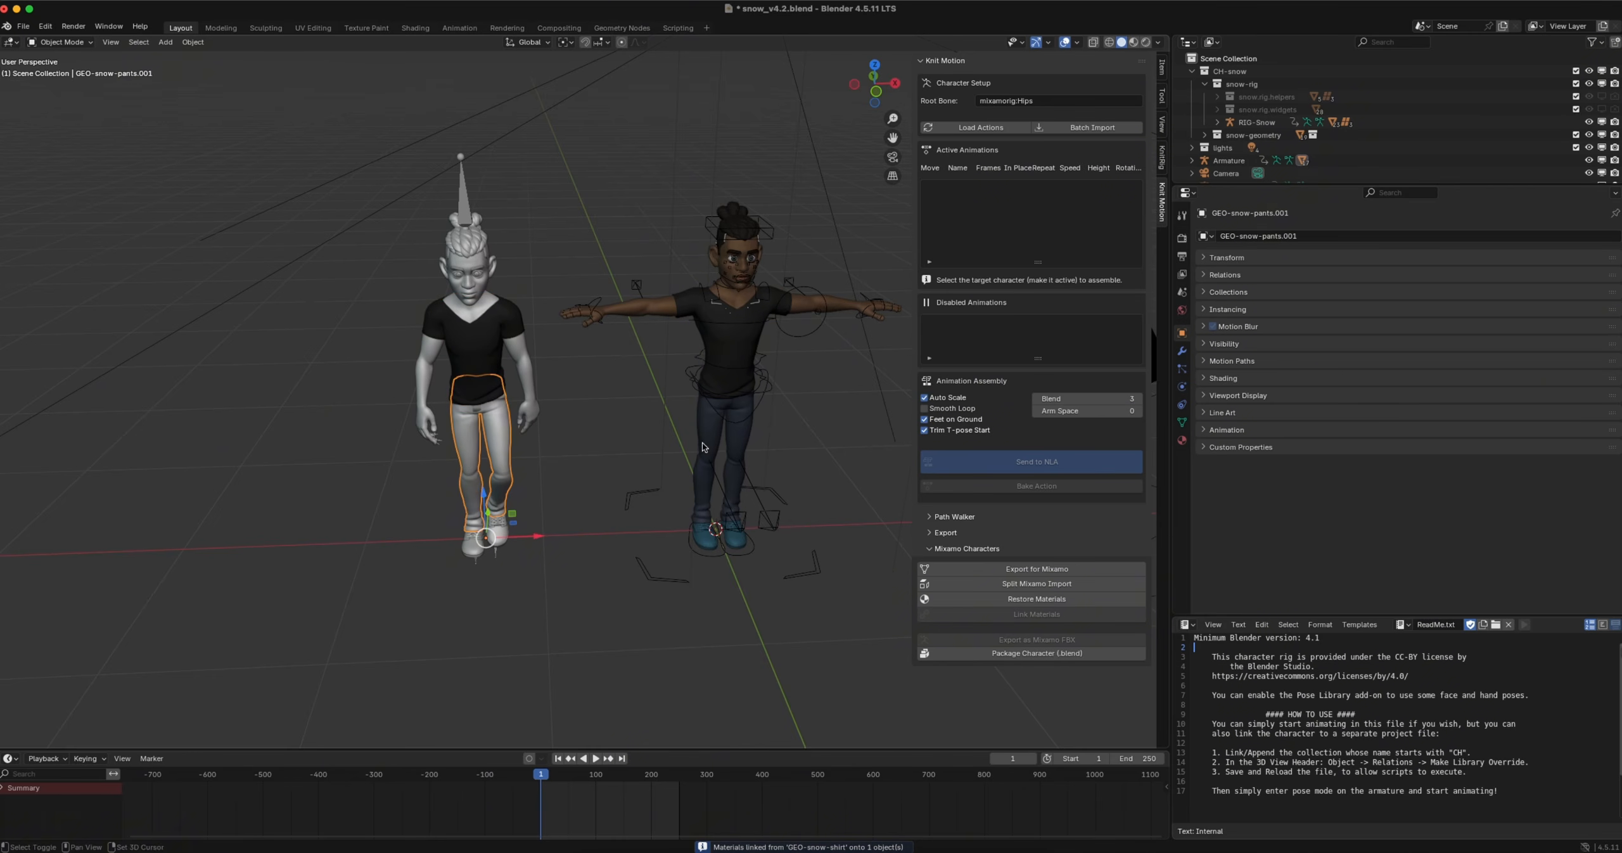
shift+click(708, 446)
click(1022, 613)
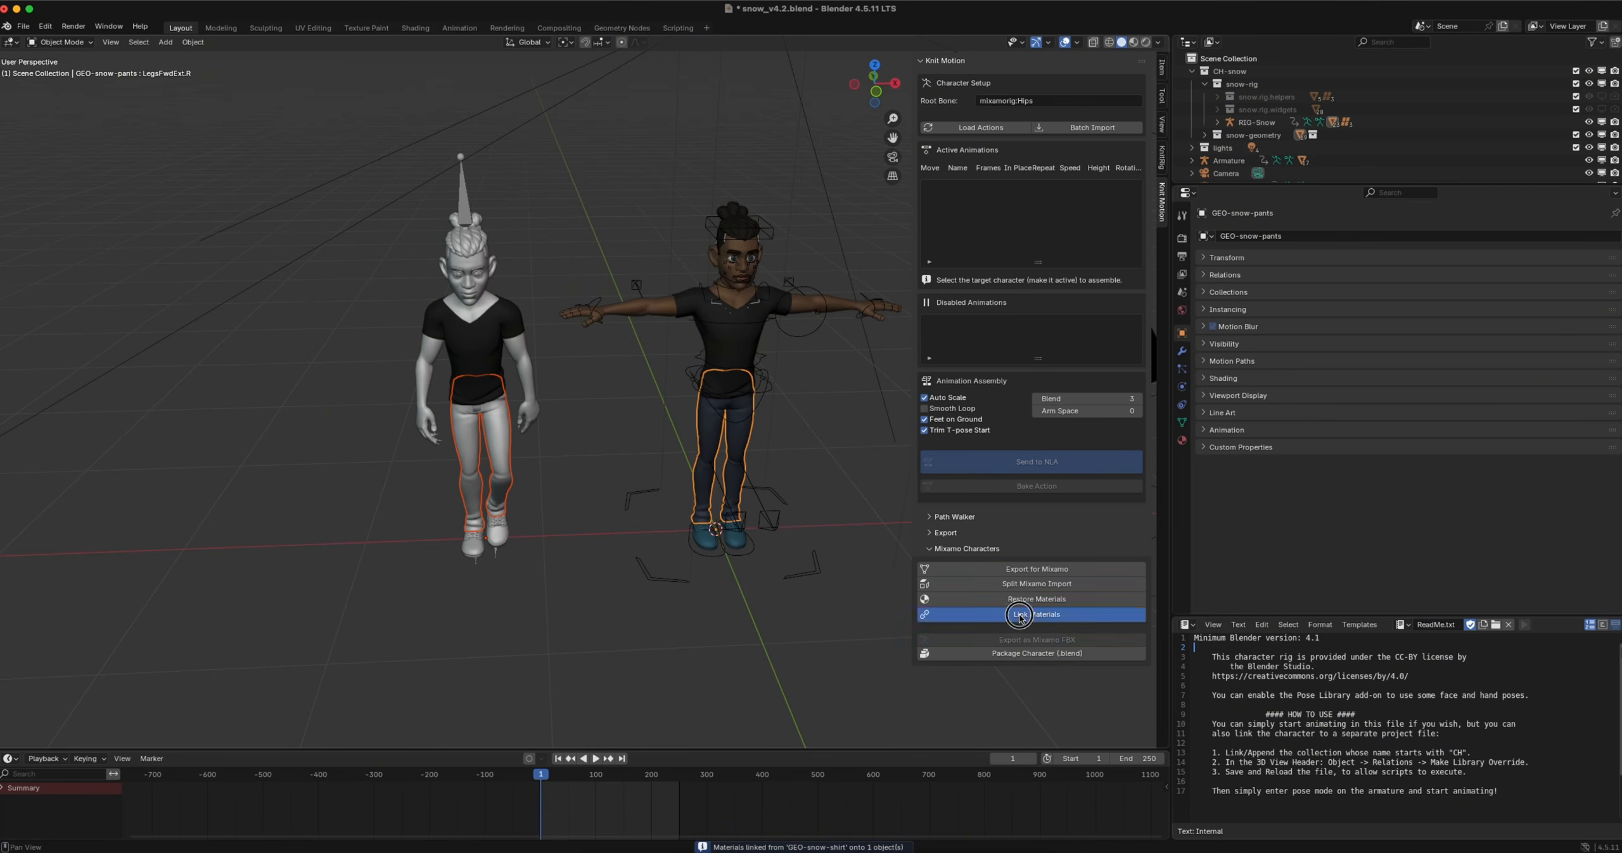
Undo the material linking on the imported shirt and pants
key(super+z)
key(super+z)
key(super+z)
key(super+z)
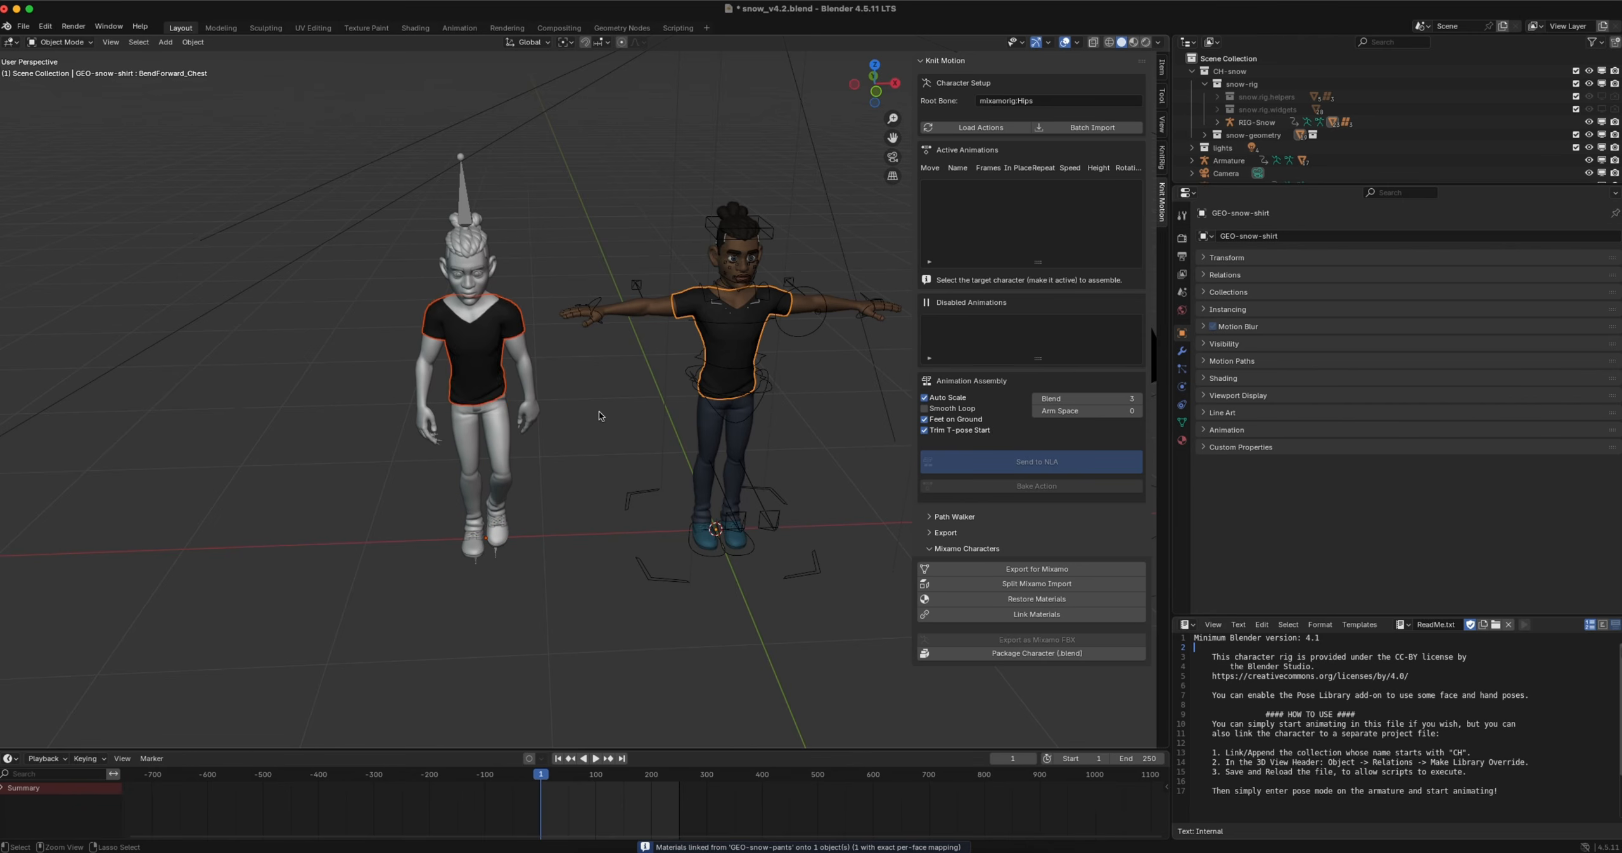
Select the whole imported character with its armature and run Restore Materials on it
middle_drag(504, 376, 495, 370)
drag(392, 149, 553, 608)
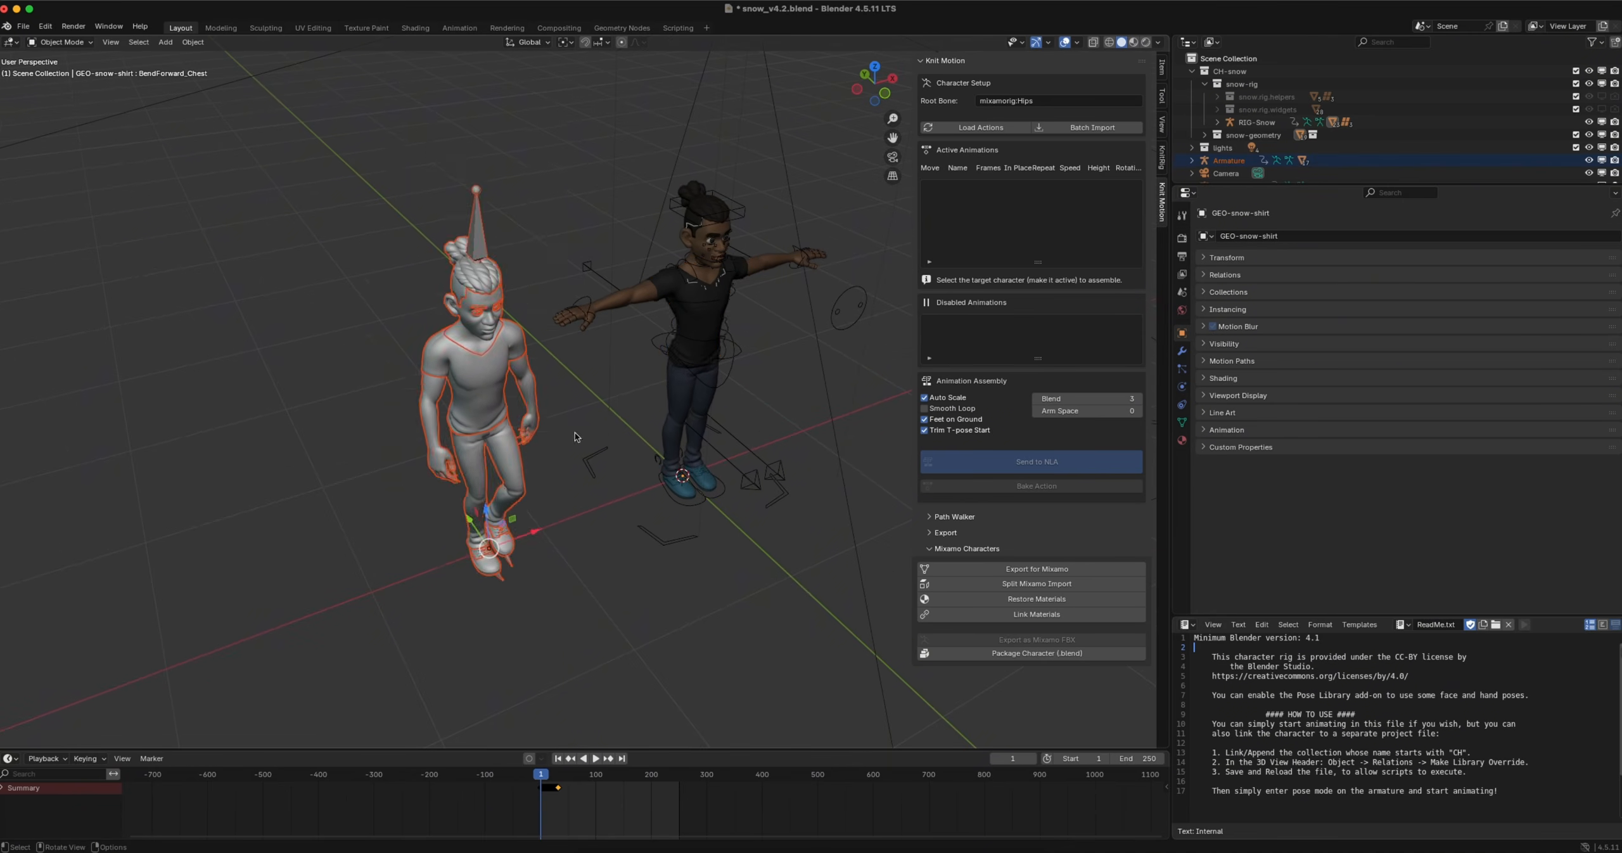
middle_drag(553, 607, 479, 559)
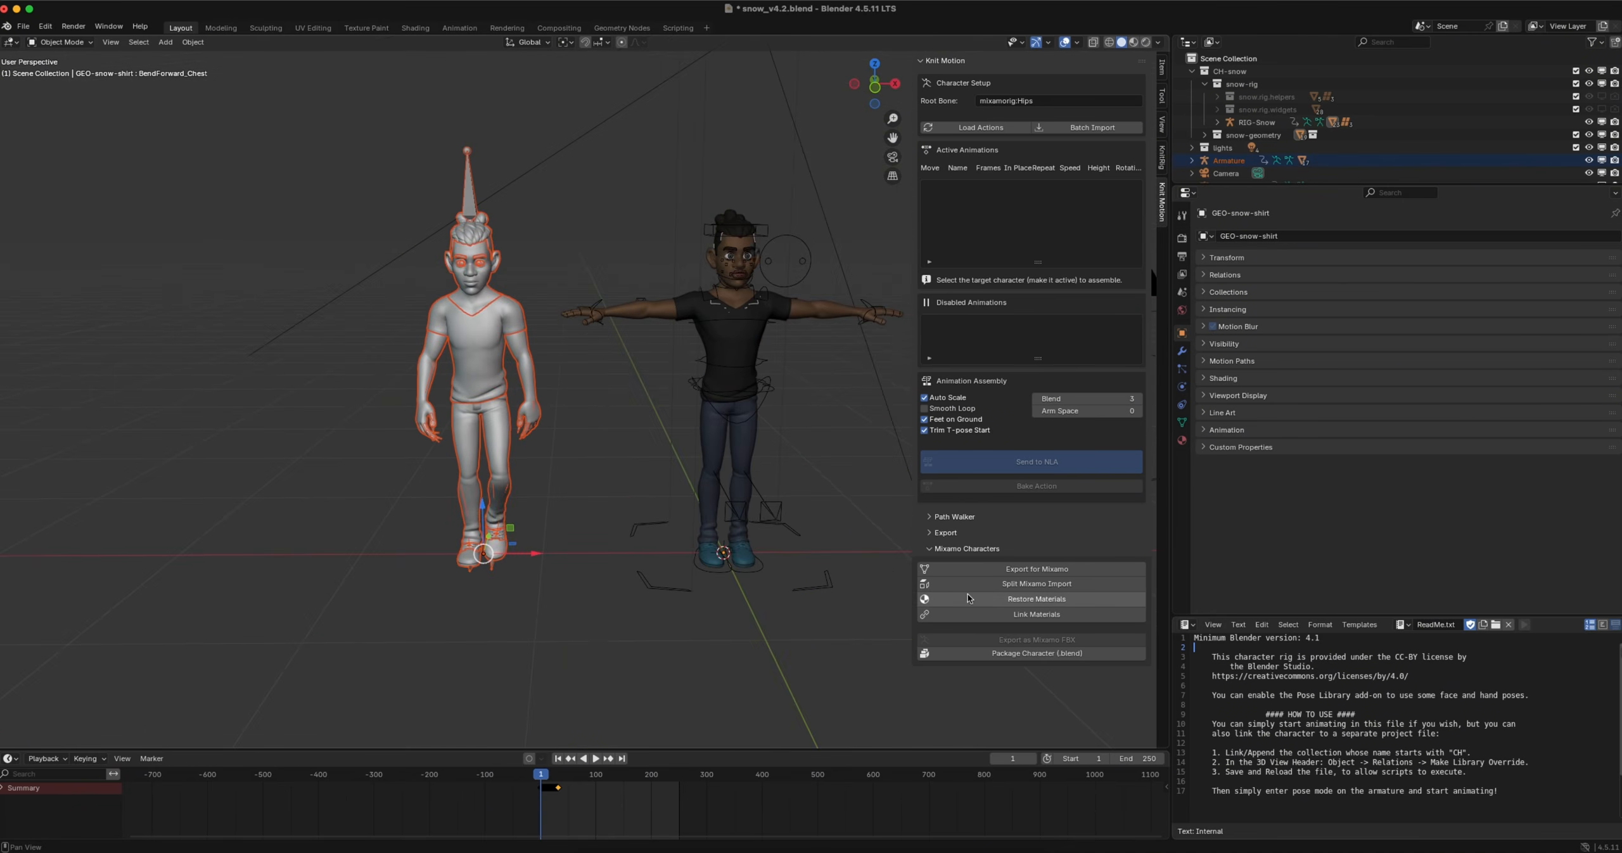
click(1067, 600)
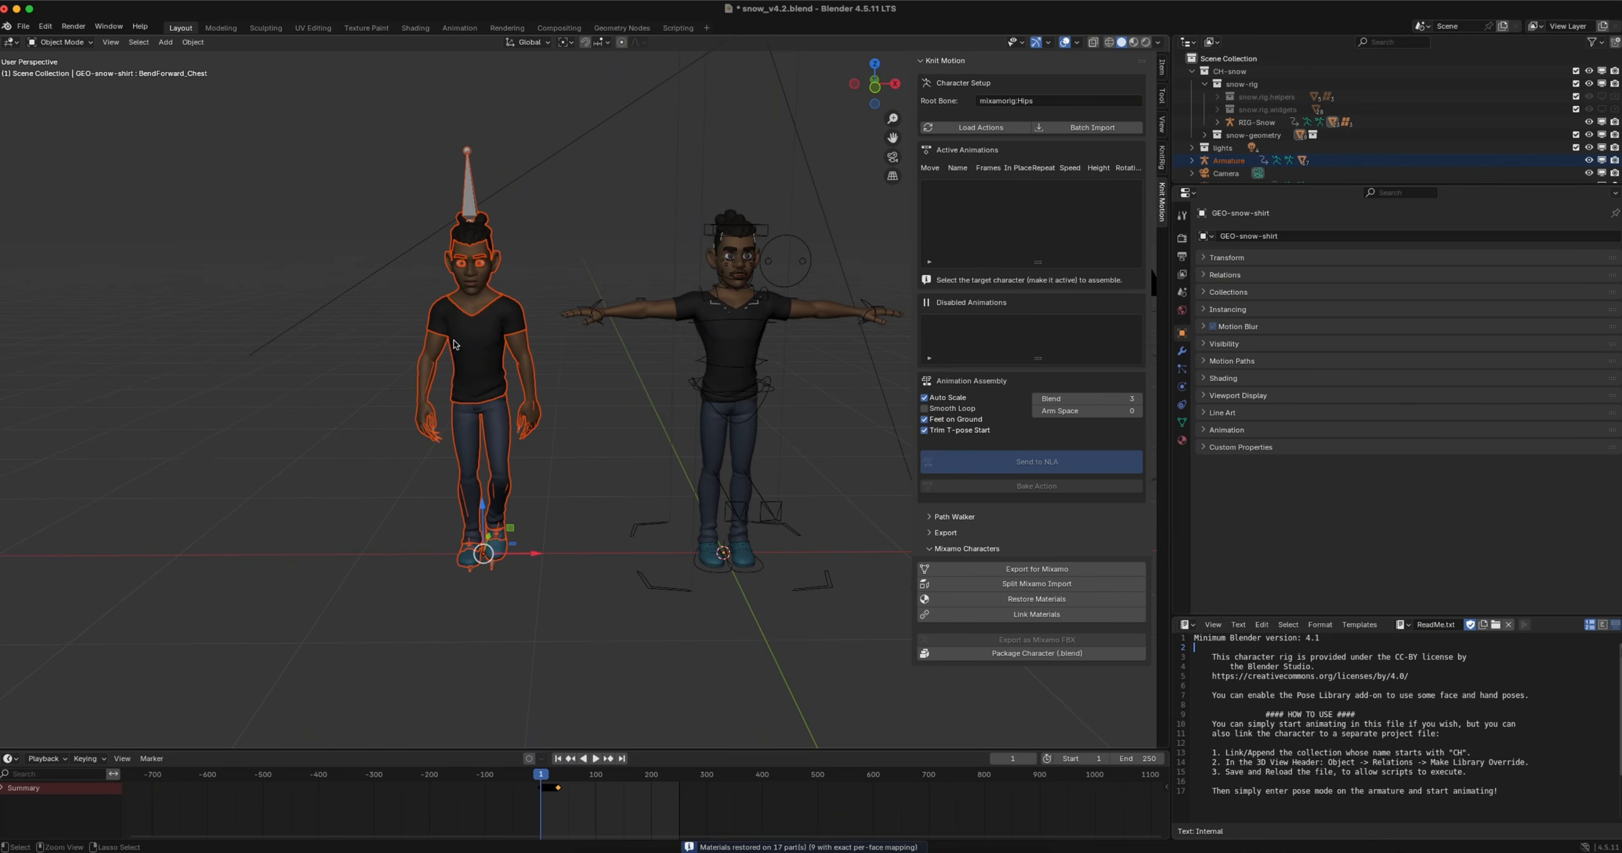
Package the restored character with Knit Motion as snow_PA.blend in the Downloads folder
middle_drag(453, 344, 410, 204)
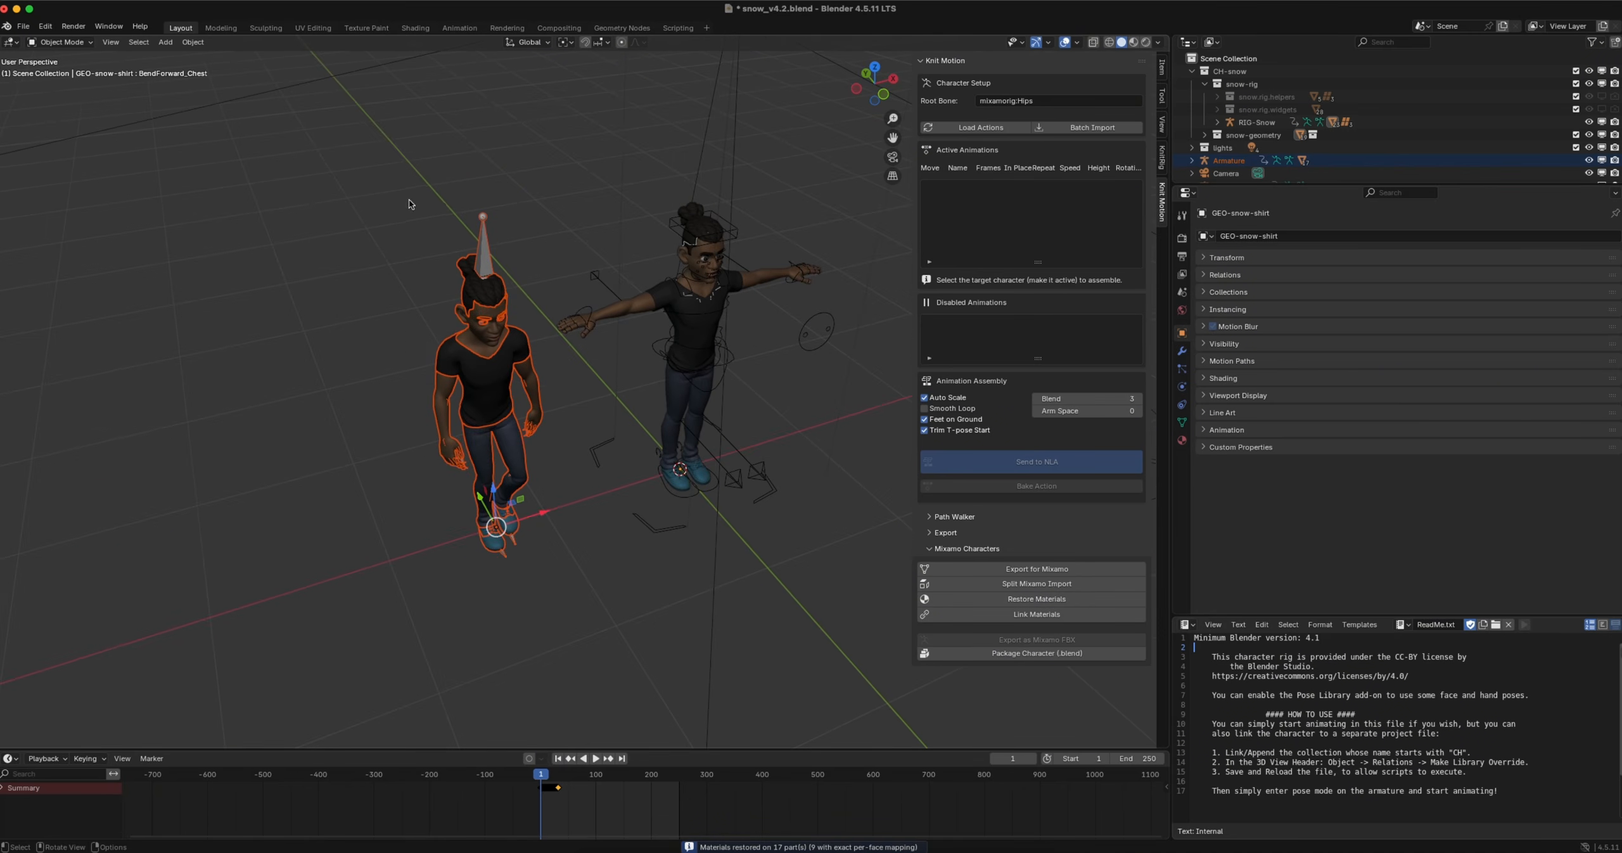
drag(408, 180, 546, 604)
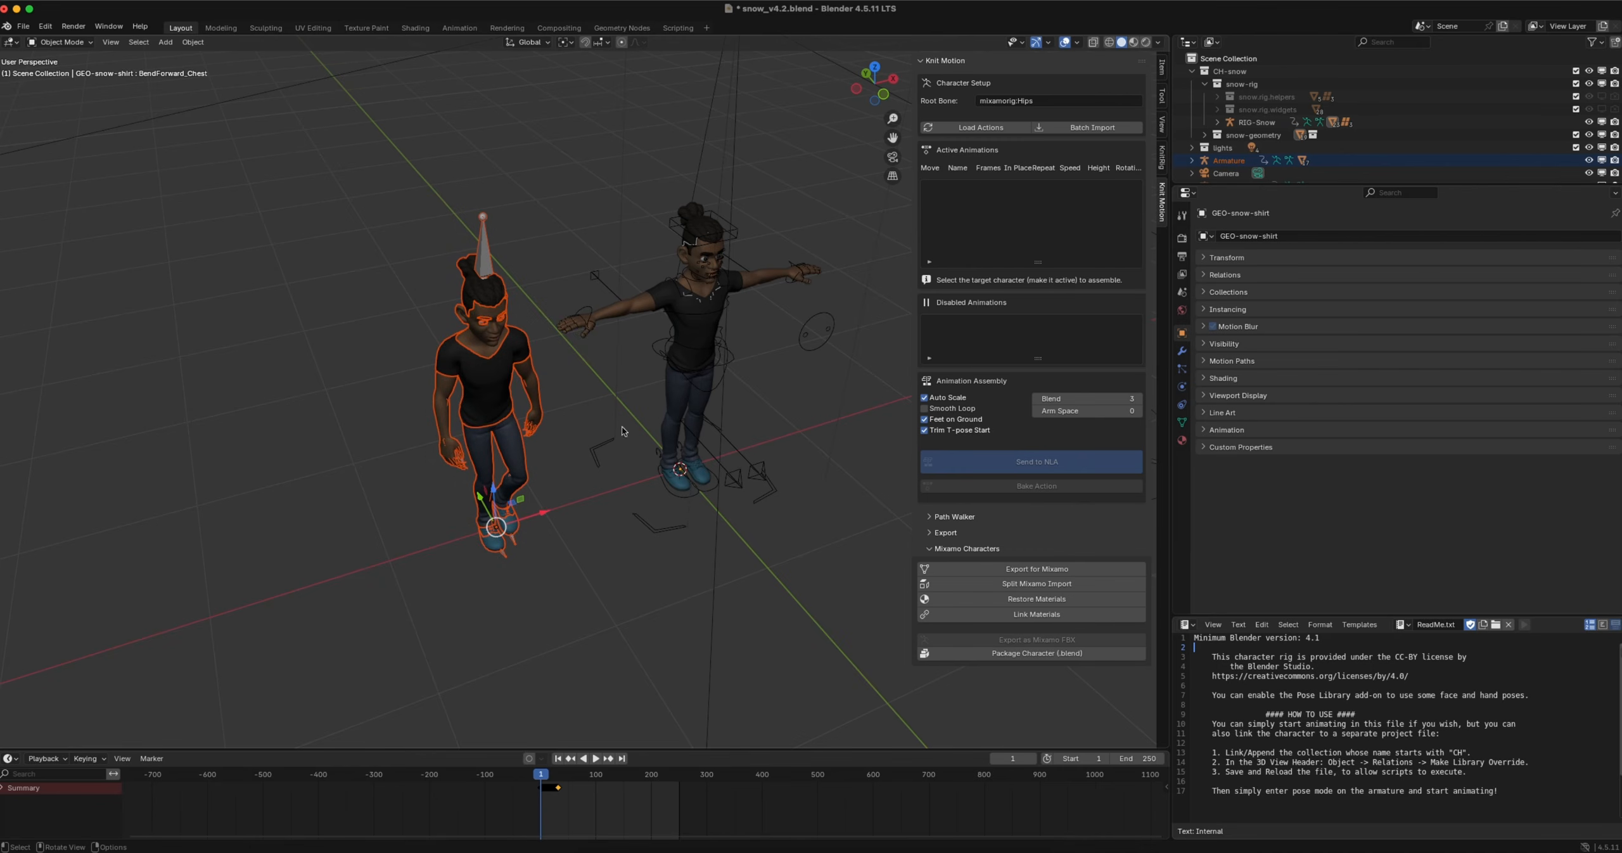
click(1041, 654)
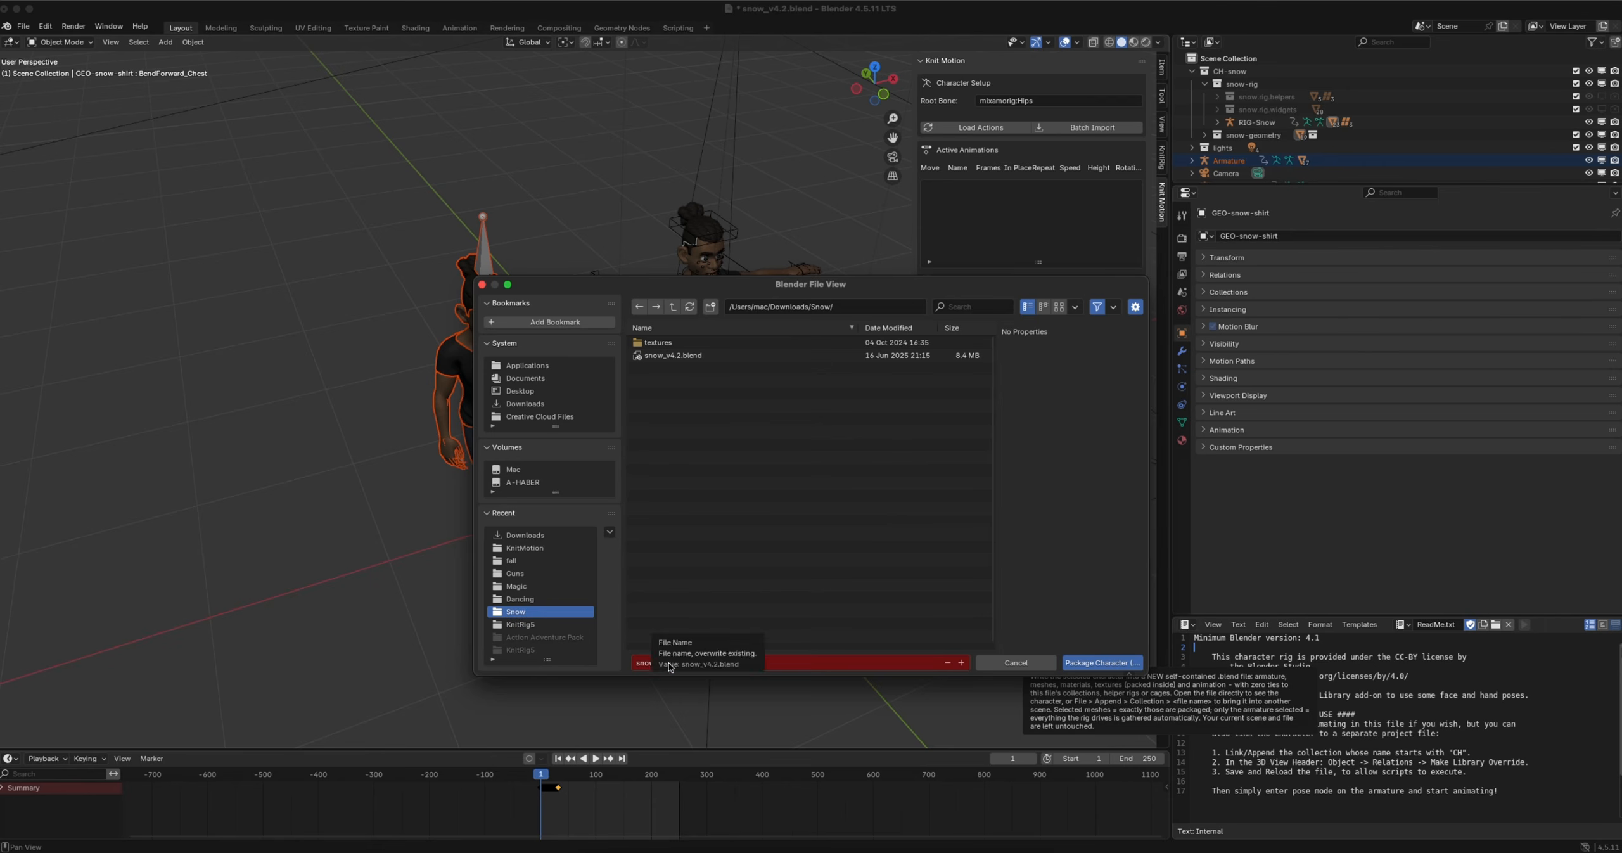
click(635, 665)
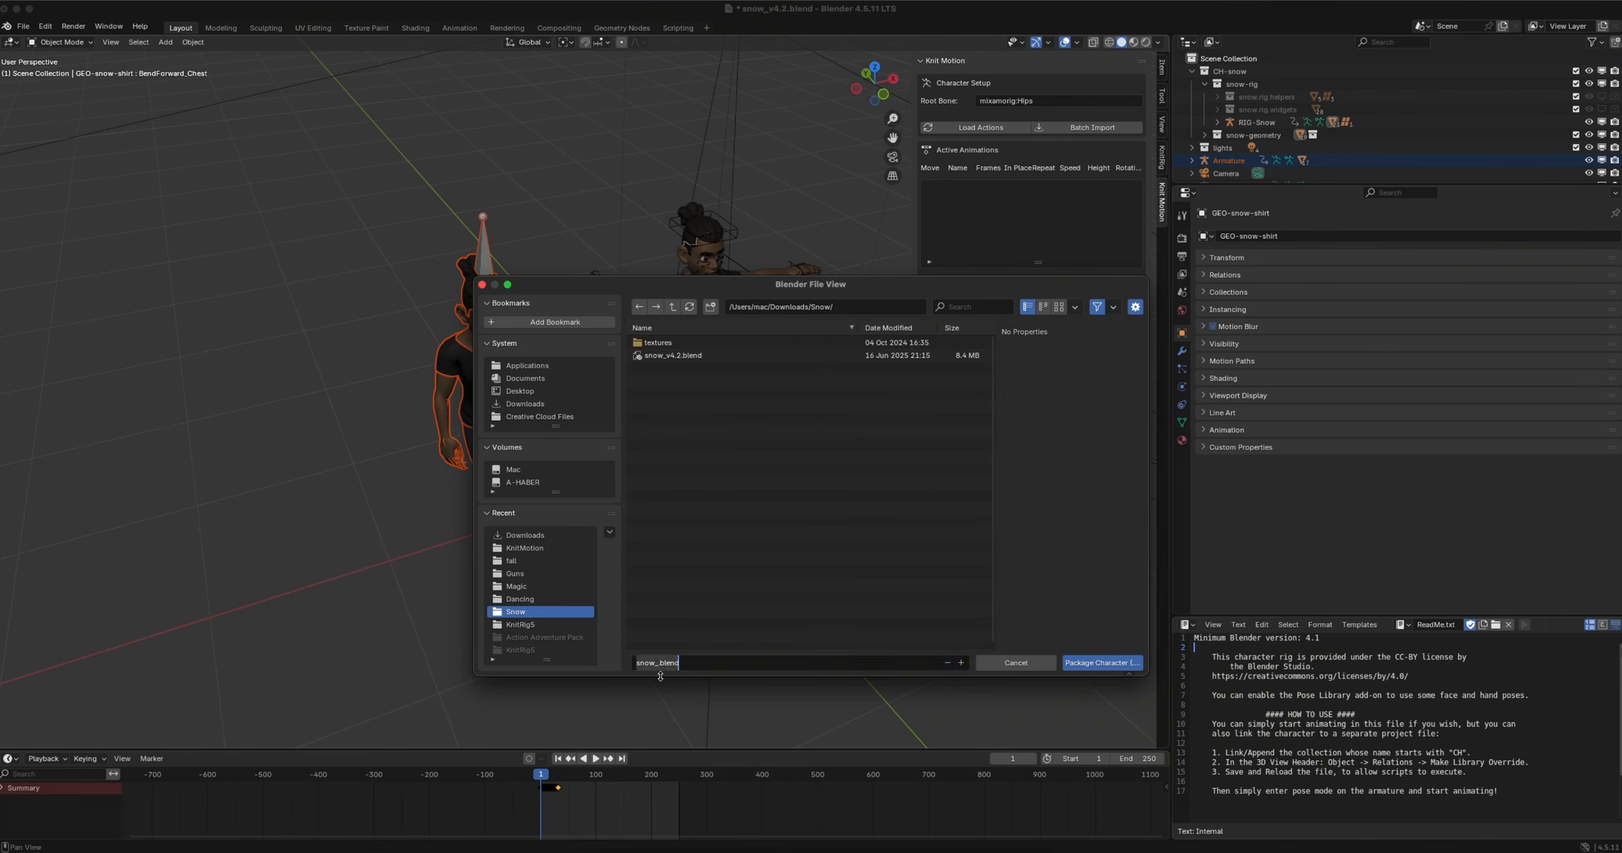
click(659, 667)
text(PA)
click(525, 404)
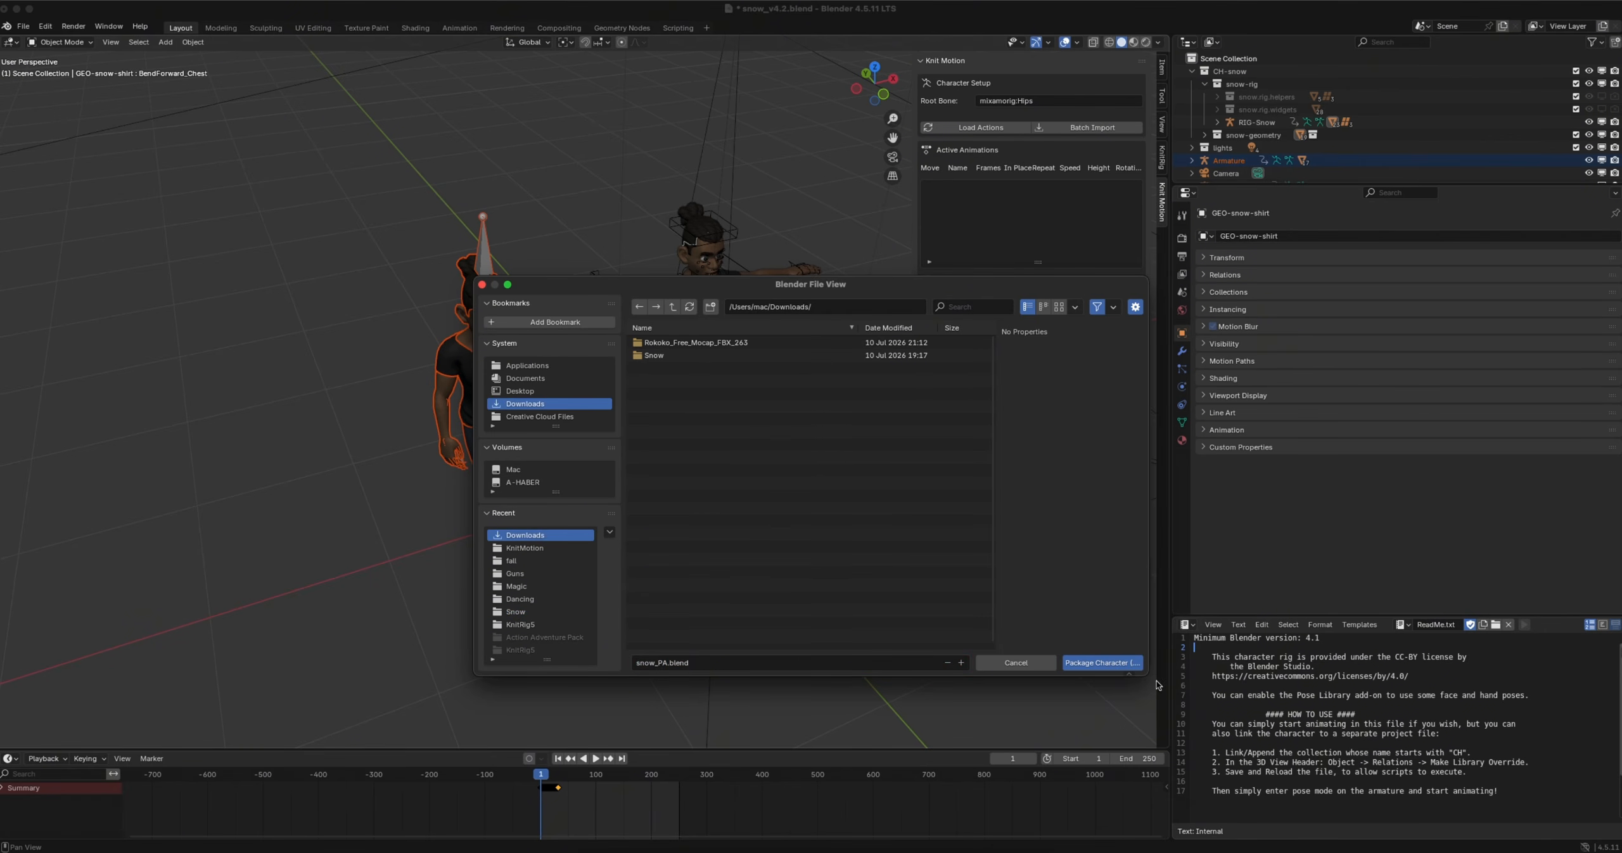
click(1090, 662)
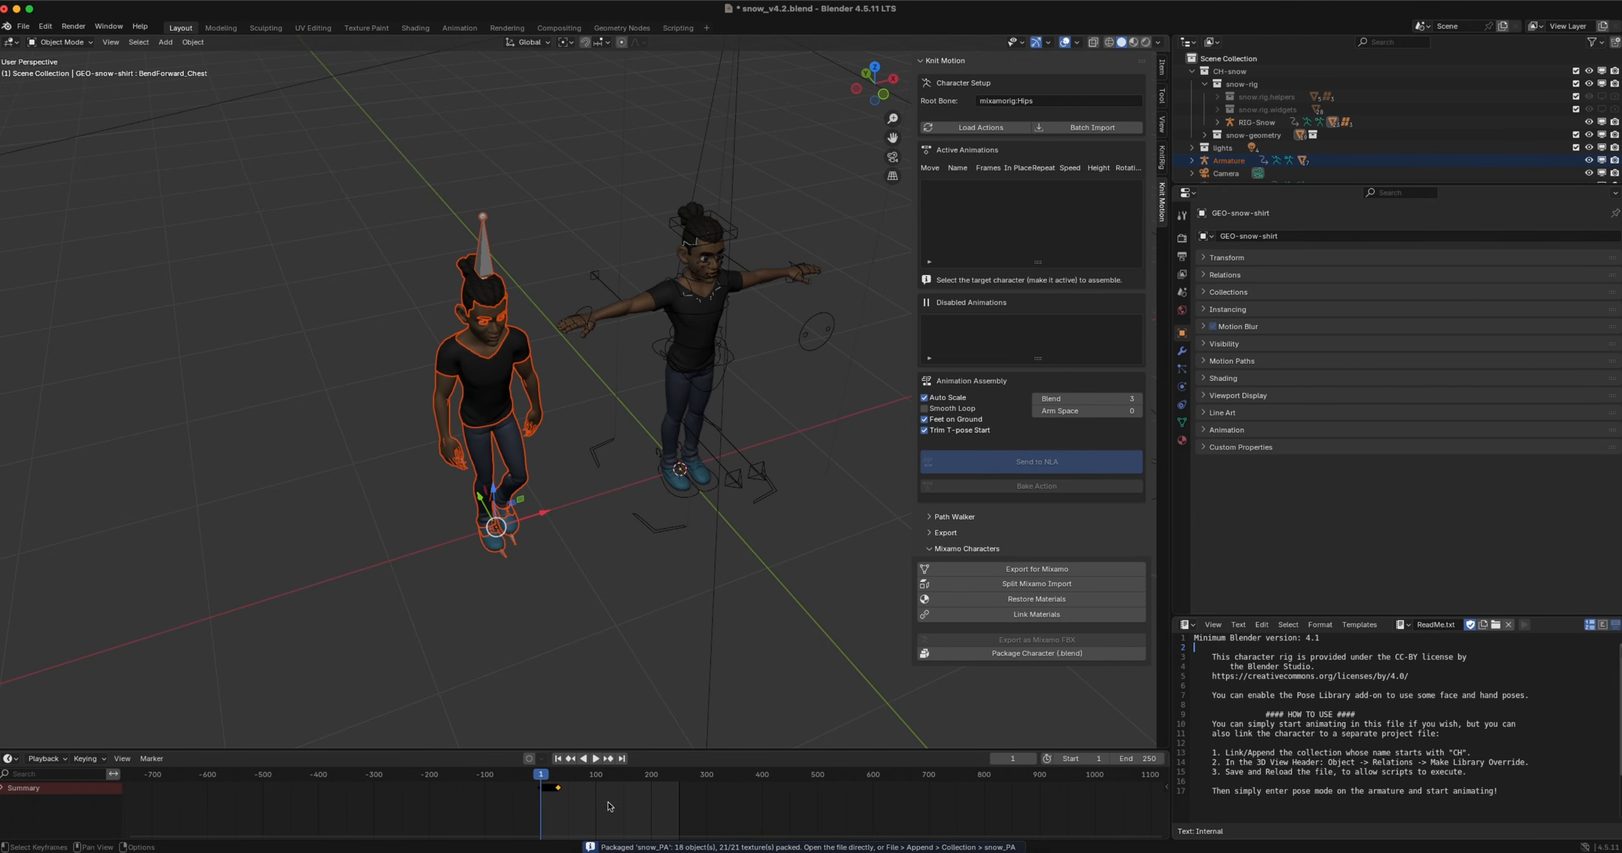
Switch to Finder and open snow_PA.blend from Downloads in Blender without saving the changes to snow_v4.2.blend
click(586, 848)
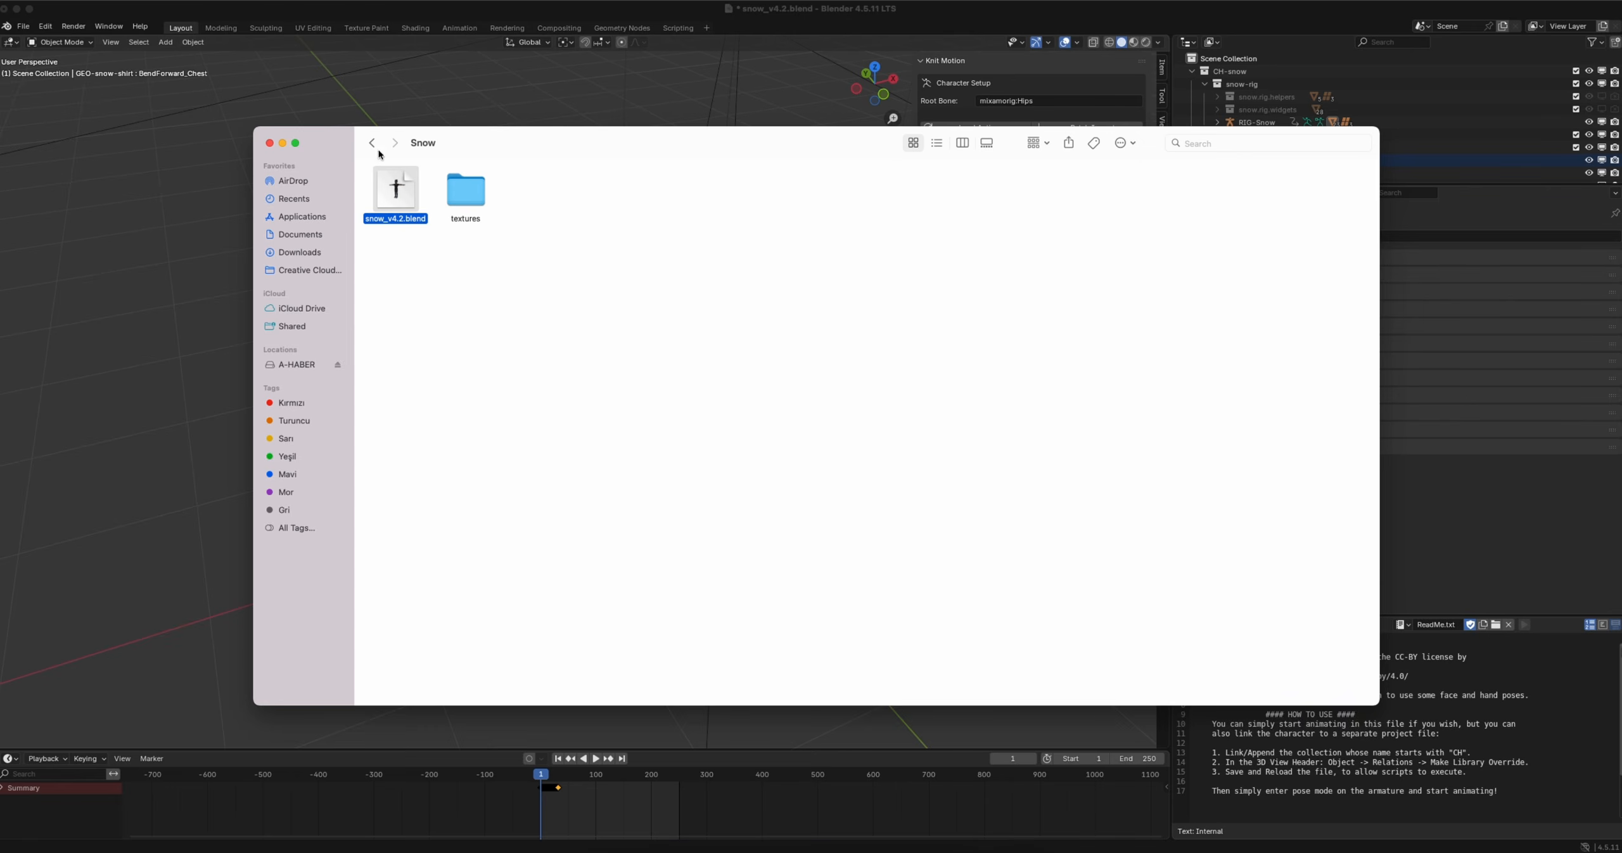
key(super+bracketleft)
click(870, 220)
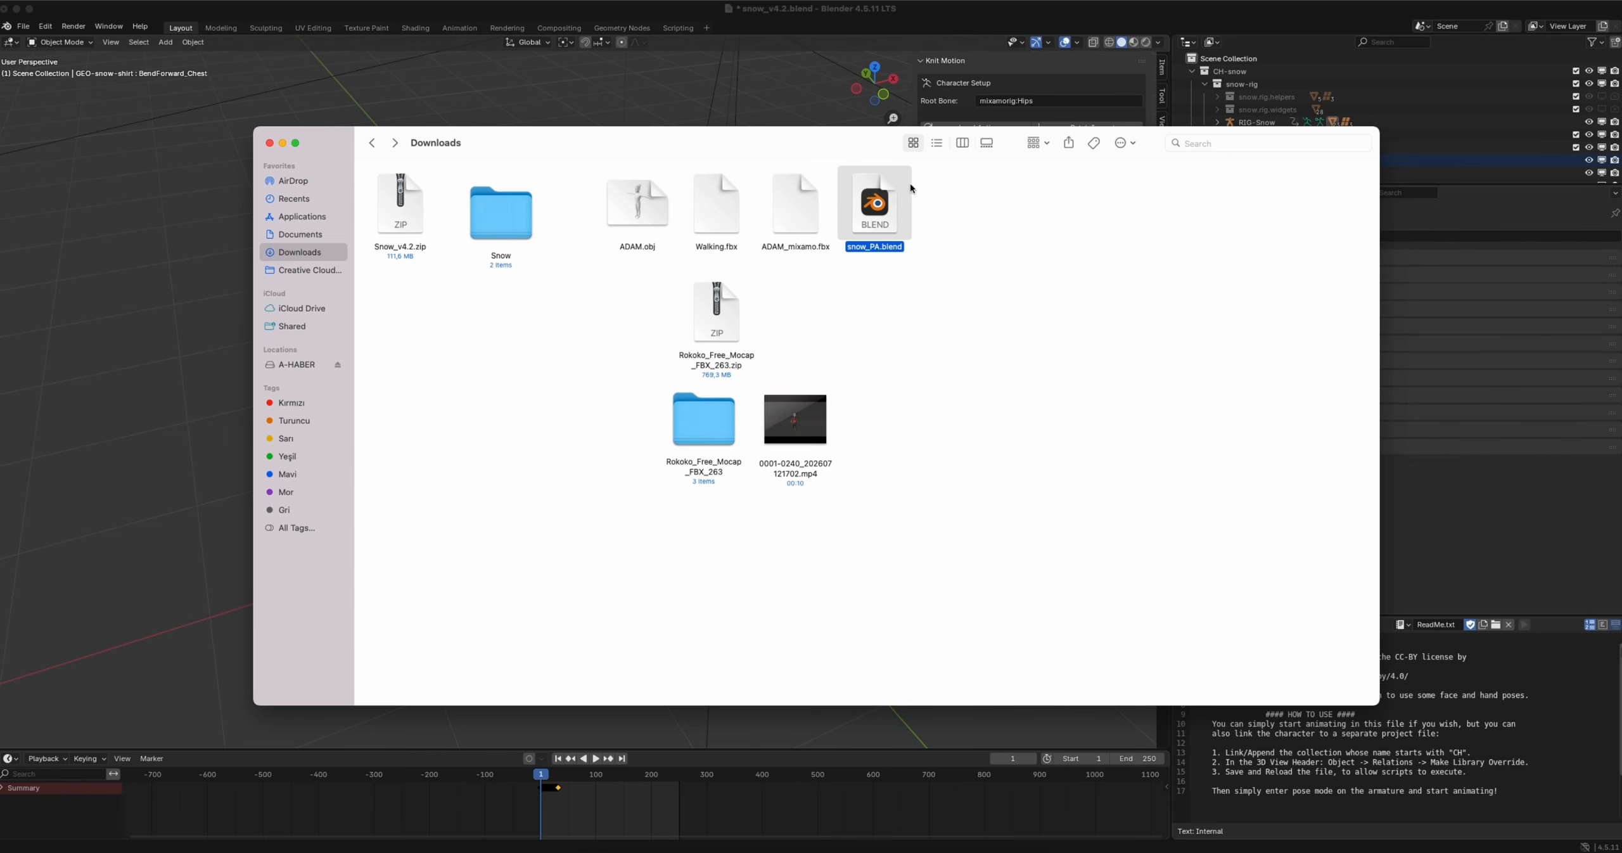
double_click(875, 220)
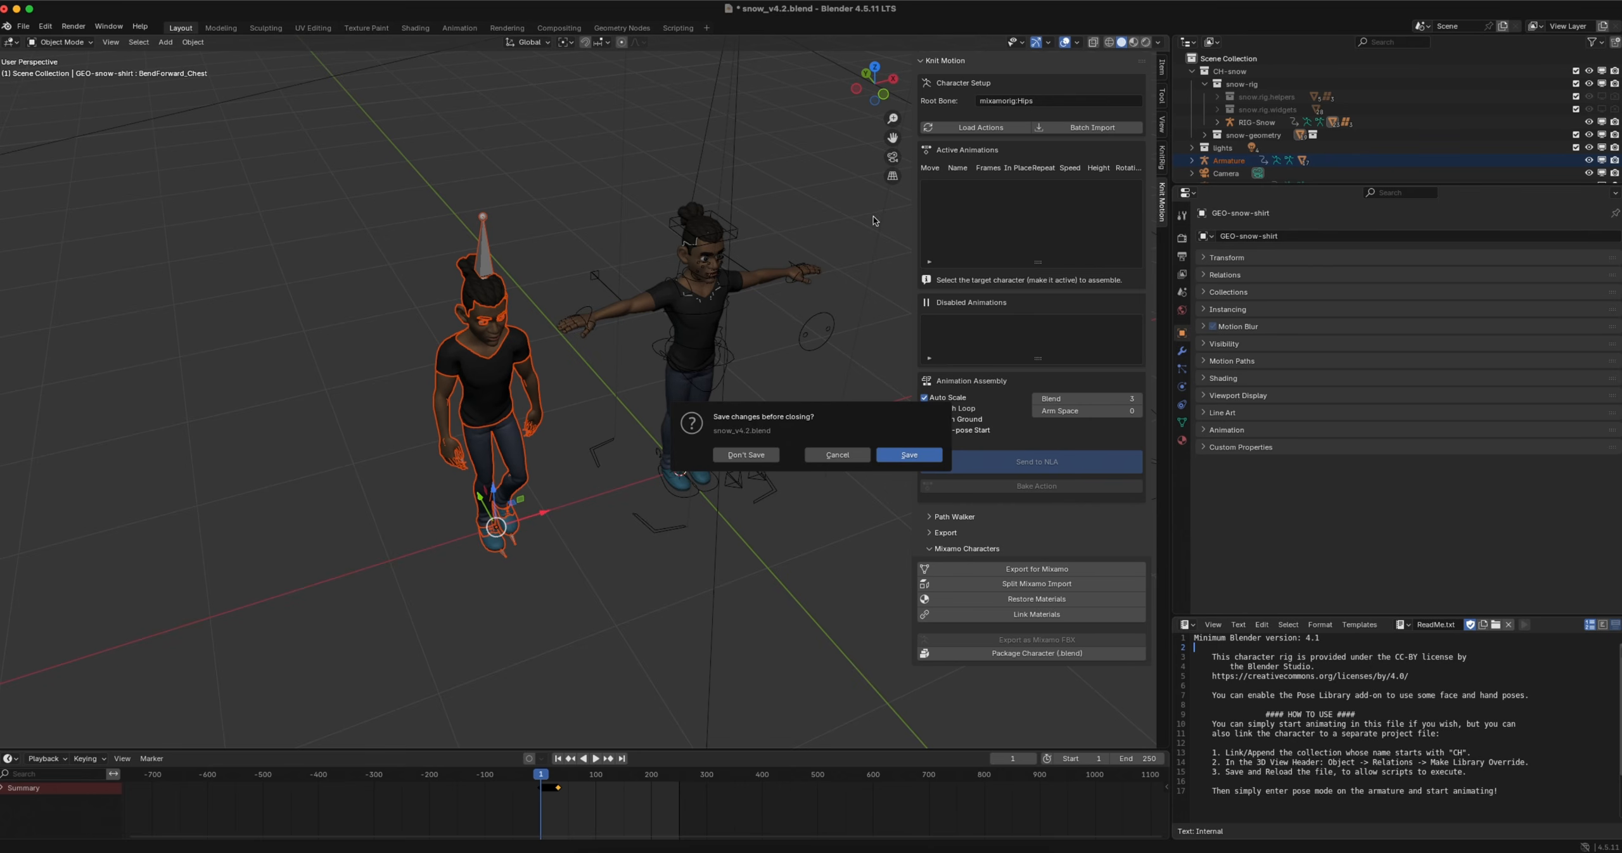
click(751, 454)
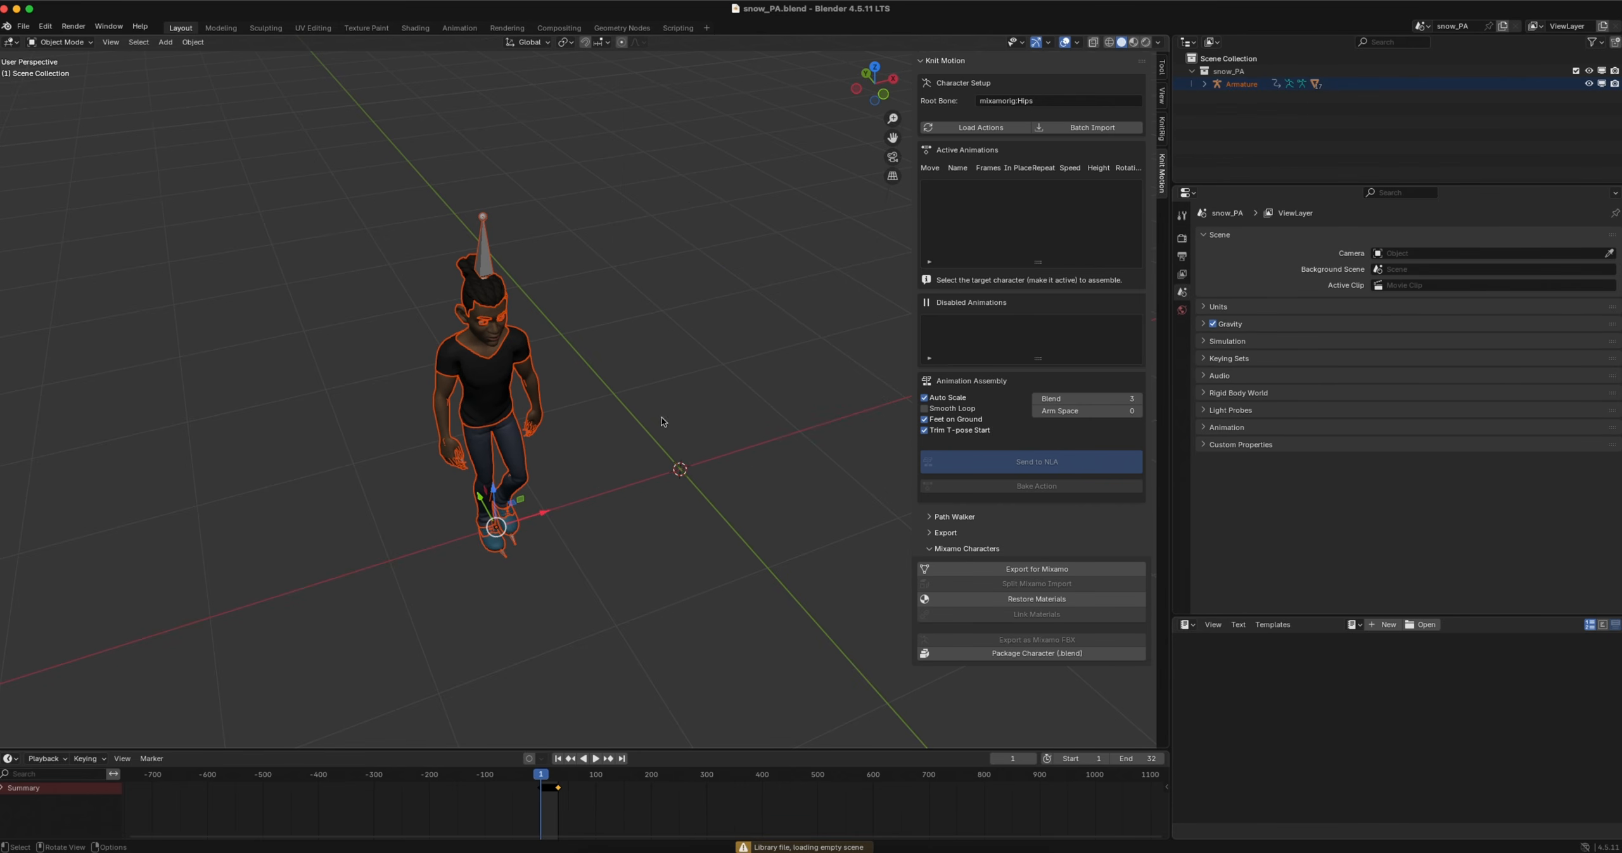
Load the packaged character's action into the Knit Motion active animations and play the animation
middle_drag(644, 415, 507, 451)
scroll(507, 447, left, 5)
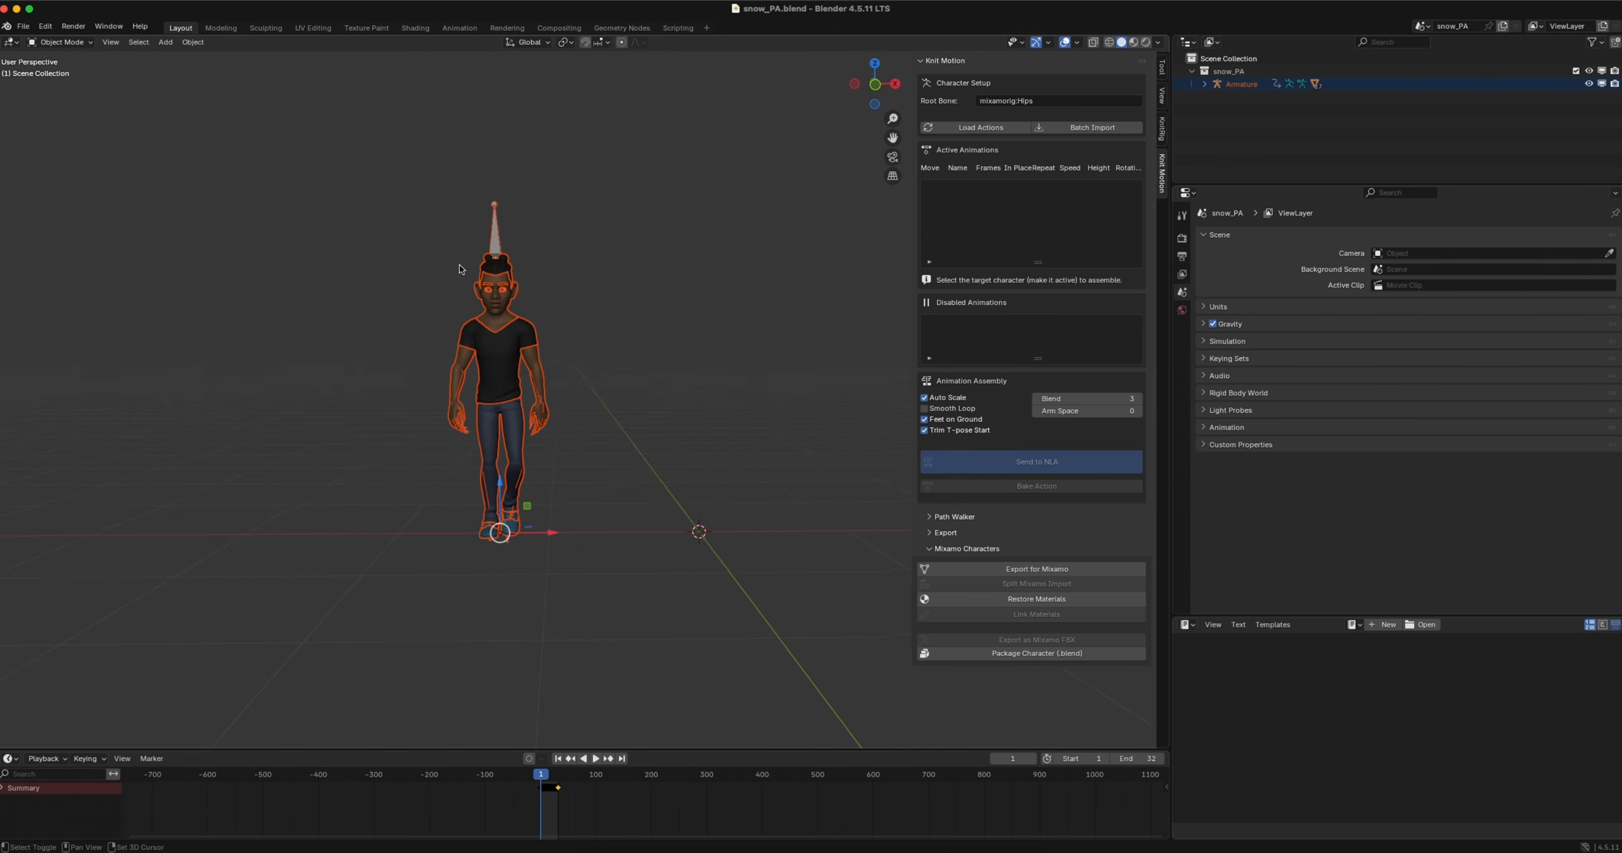
shift+scroll(460, 266, up, 5)
click(595, 362)
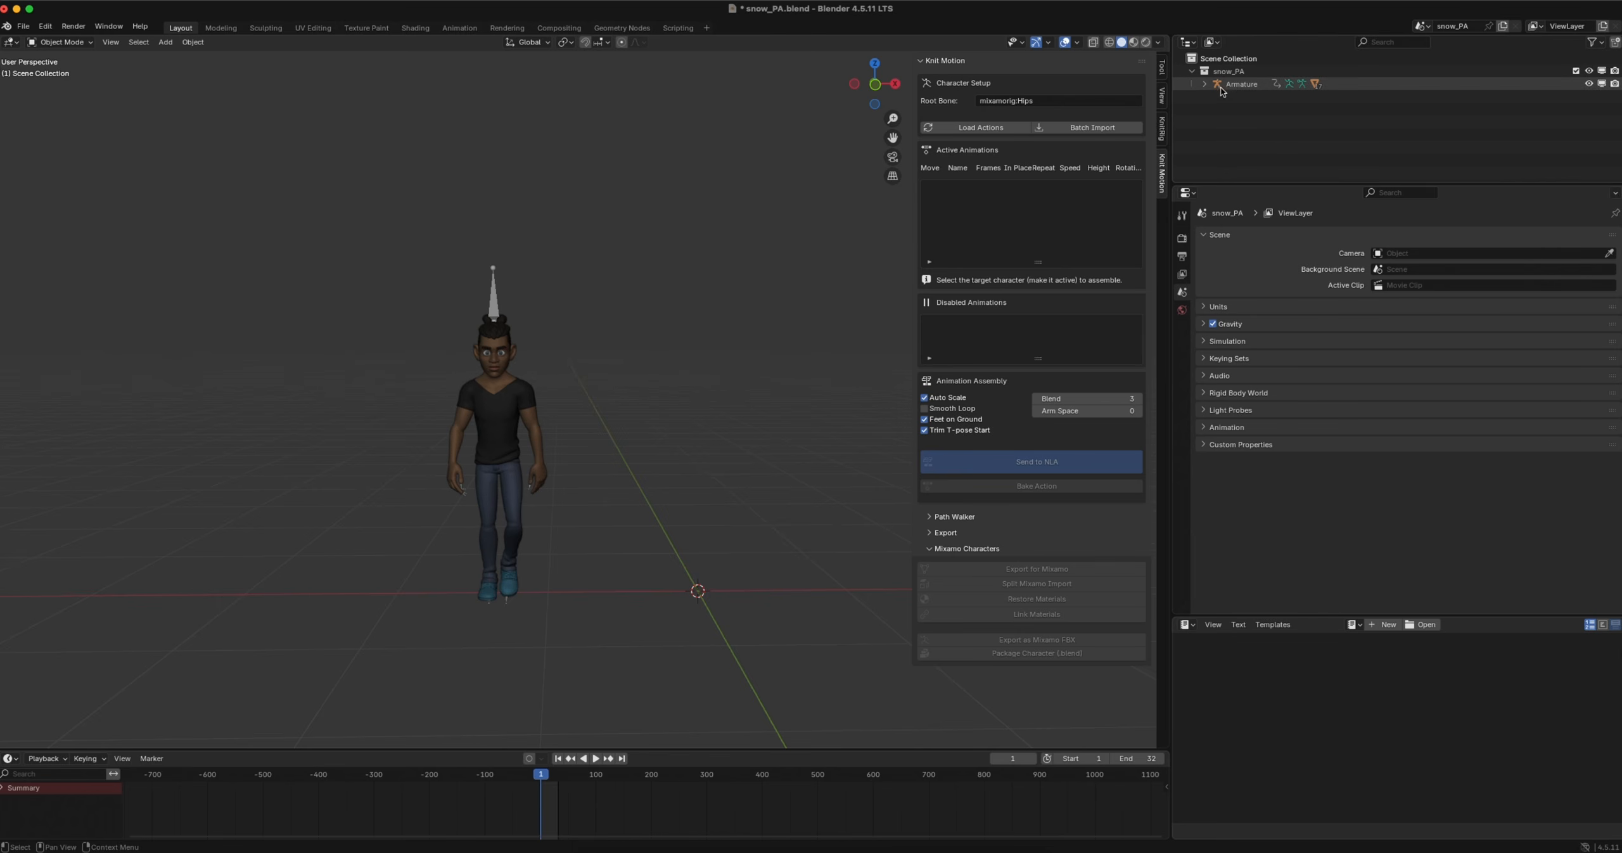
click(971, 130)
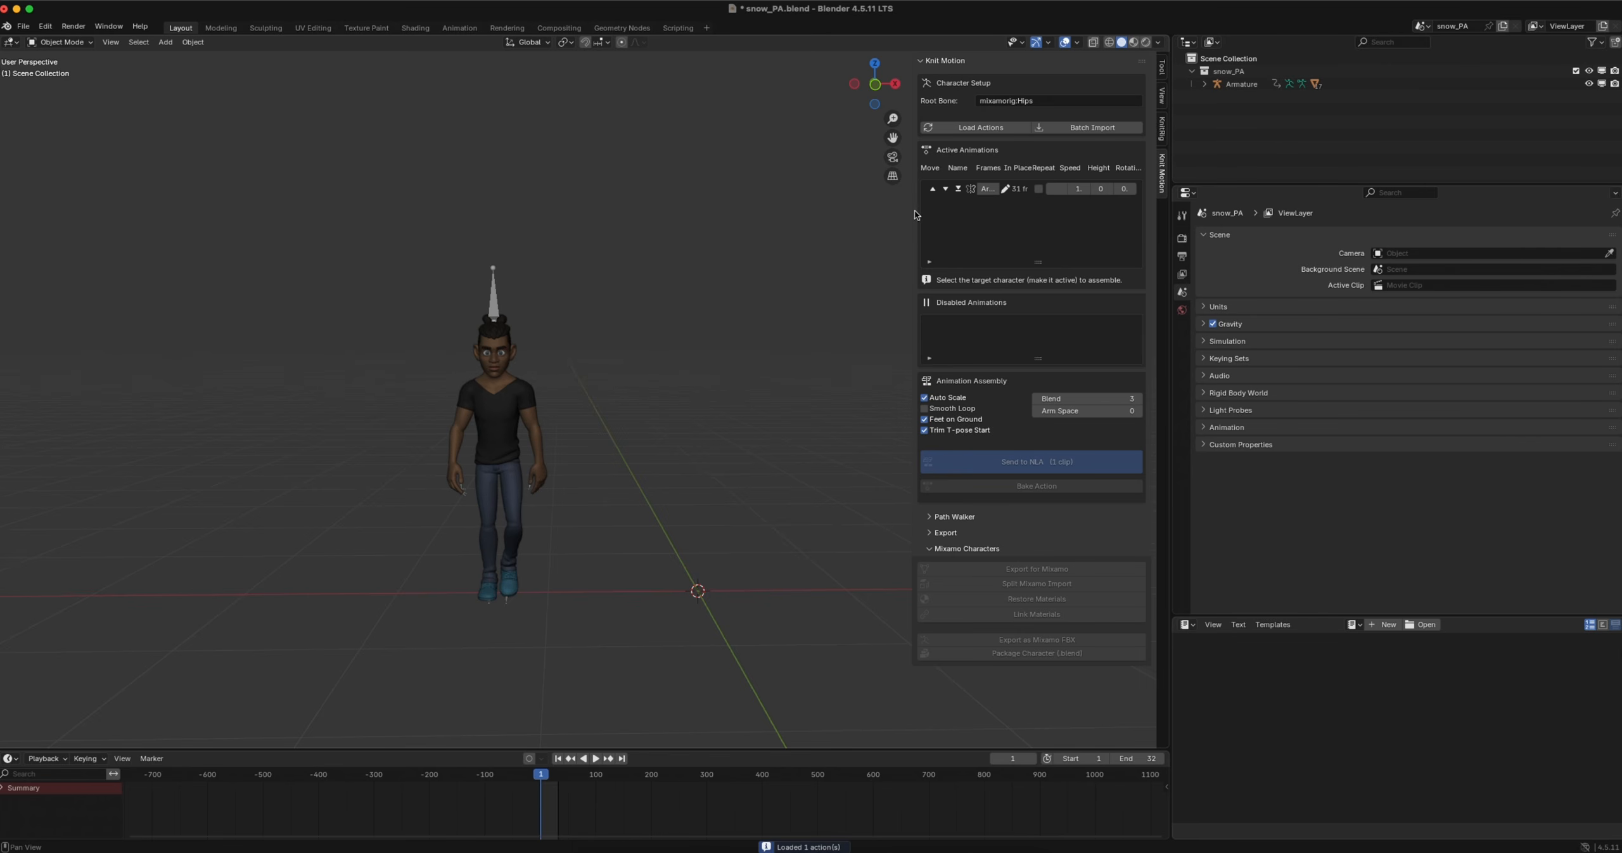
drag(914, 210, 706, 210)
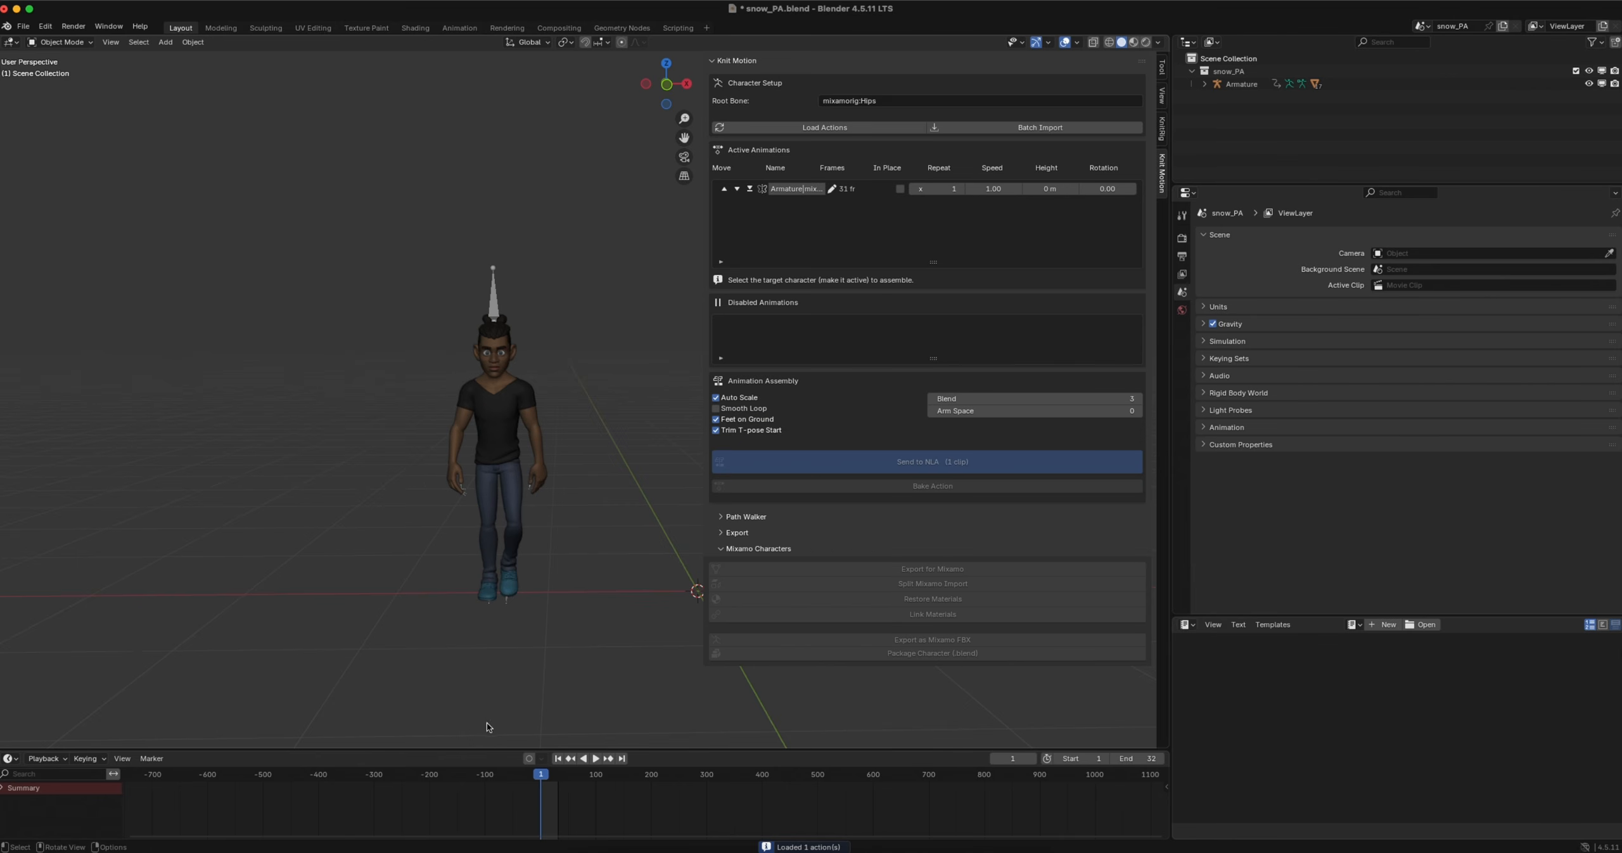
key(space)
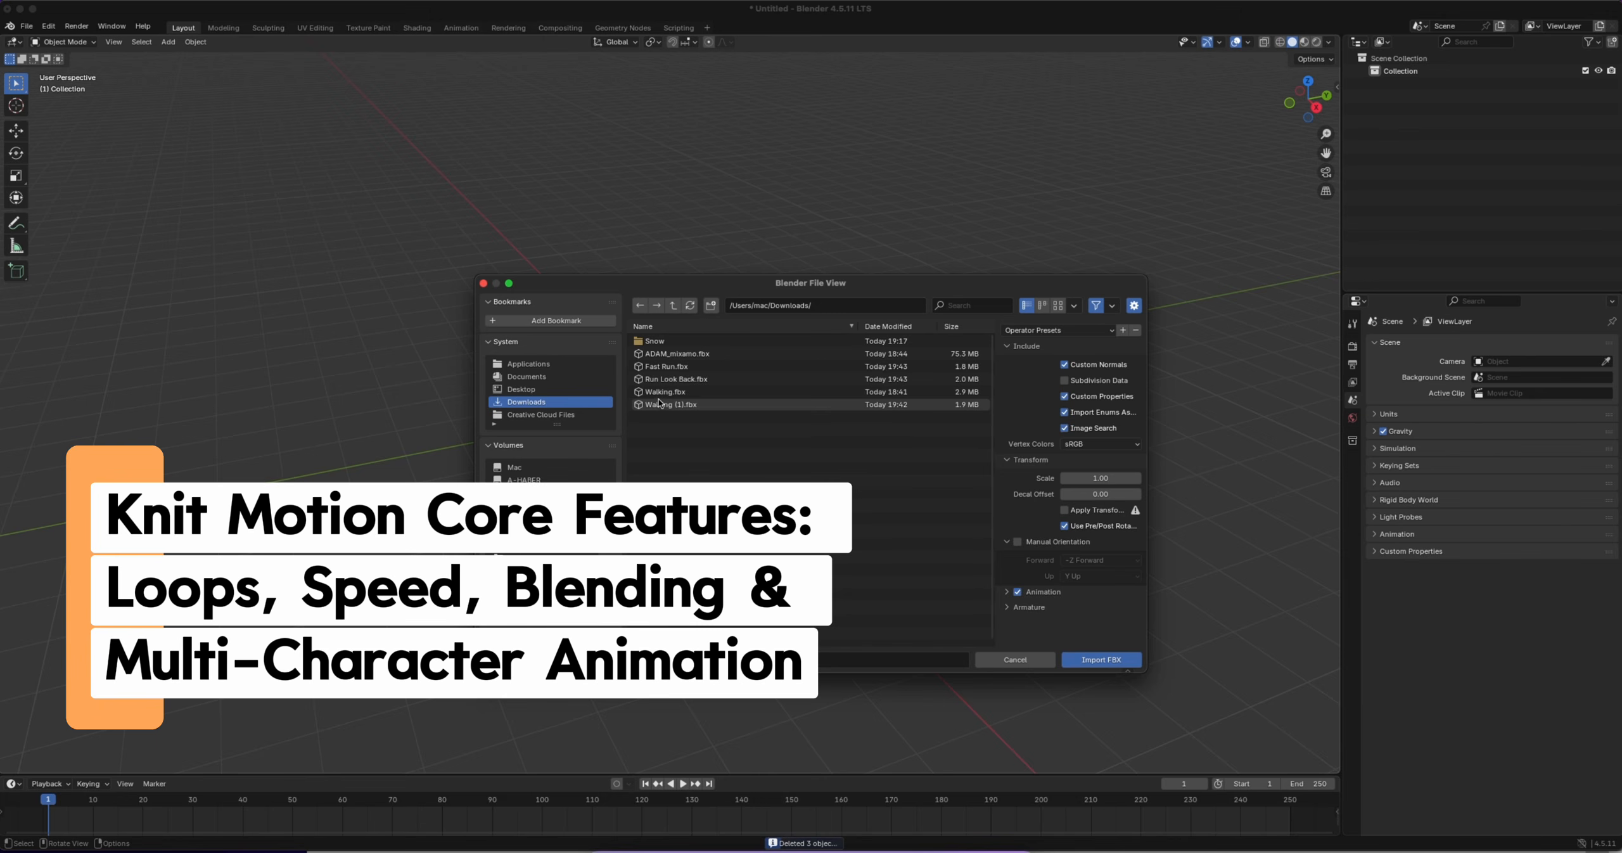
Import Fast Run.fbx, Run Look Back.fbx and Walking (1).fbx together from the Downloads folder
click(682, 367)
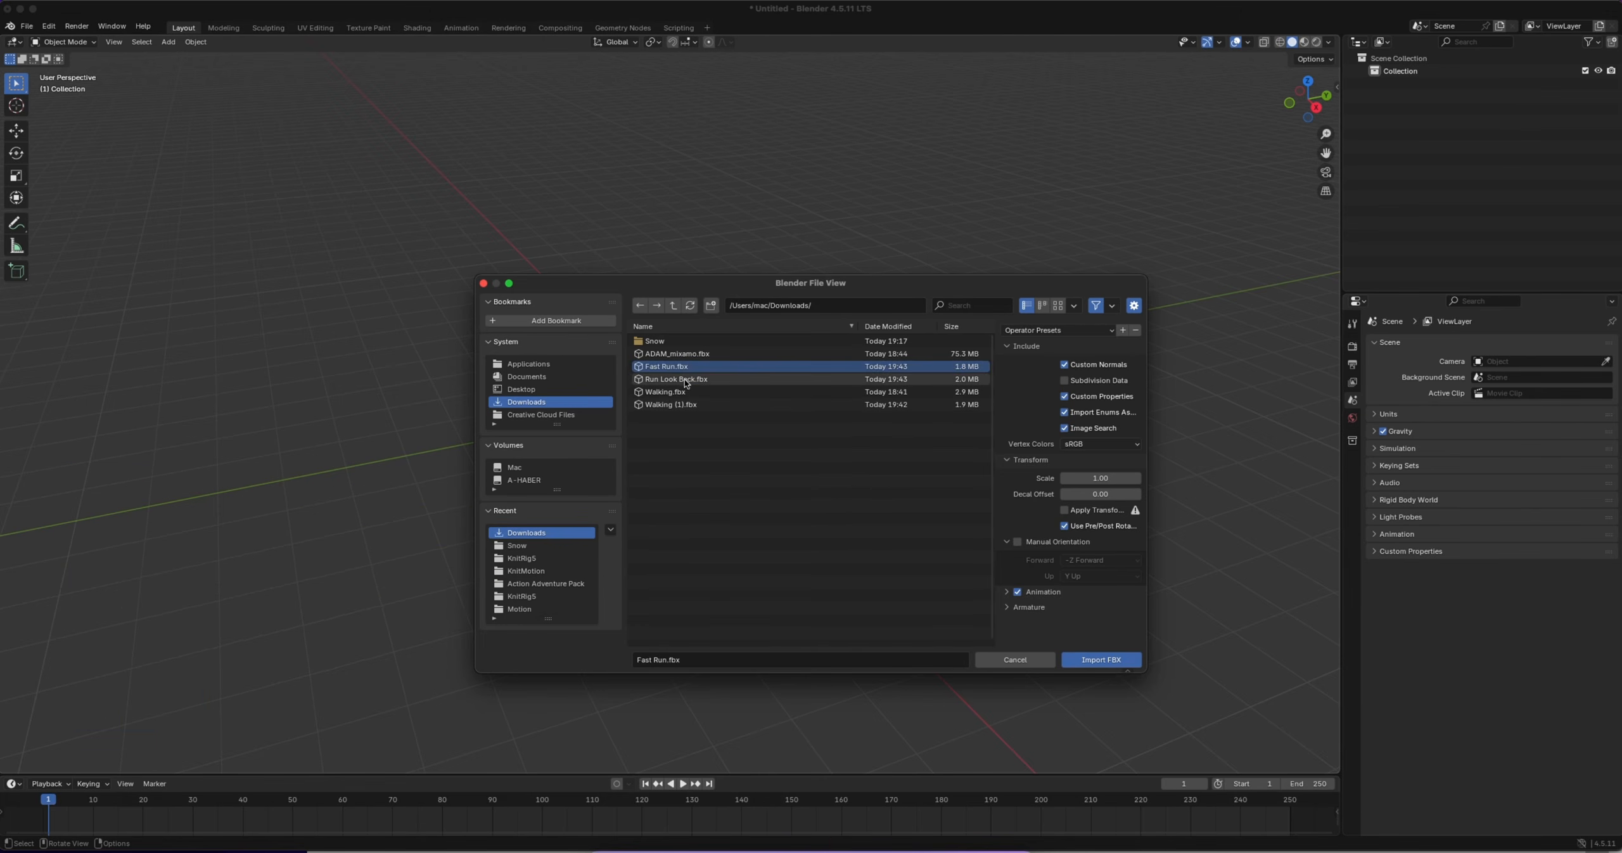
super+click(683, 380)
super+click(669, 395)
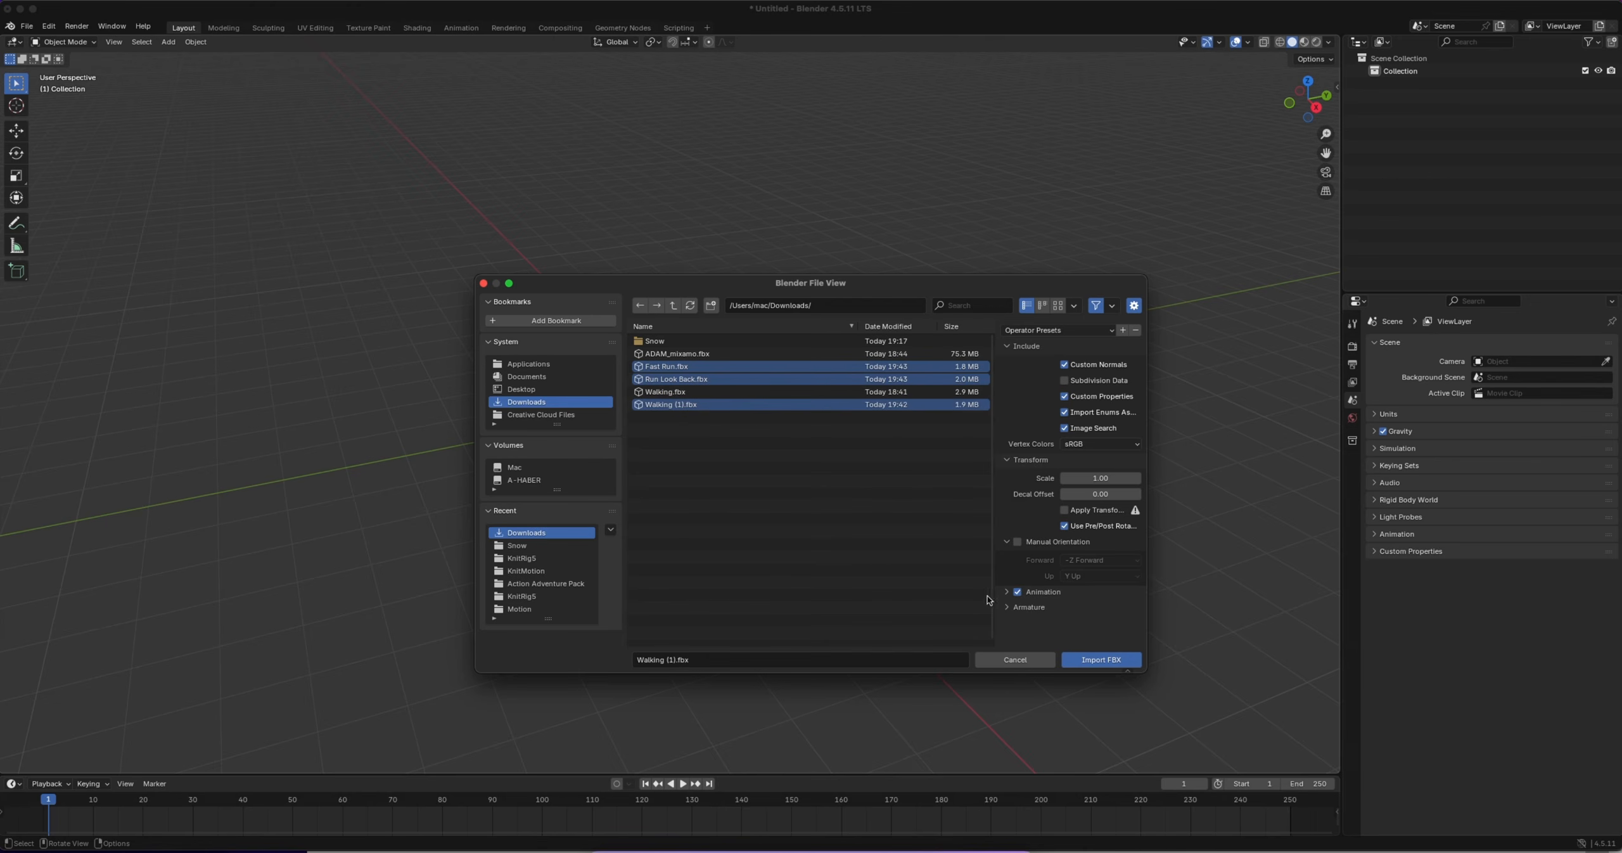
key(Return)
Move the Armature.001 character along the X axis to about -1.14 m, away from the overlapping figures
scroll(562, 325, left, 10)
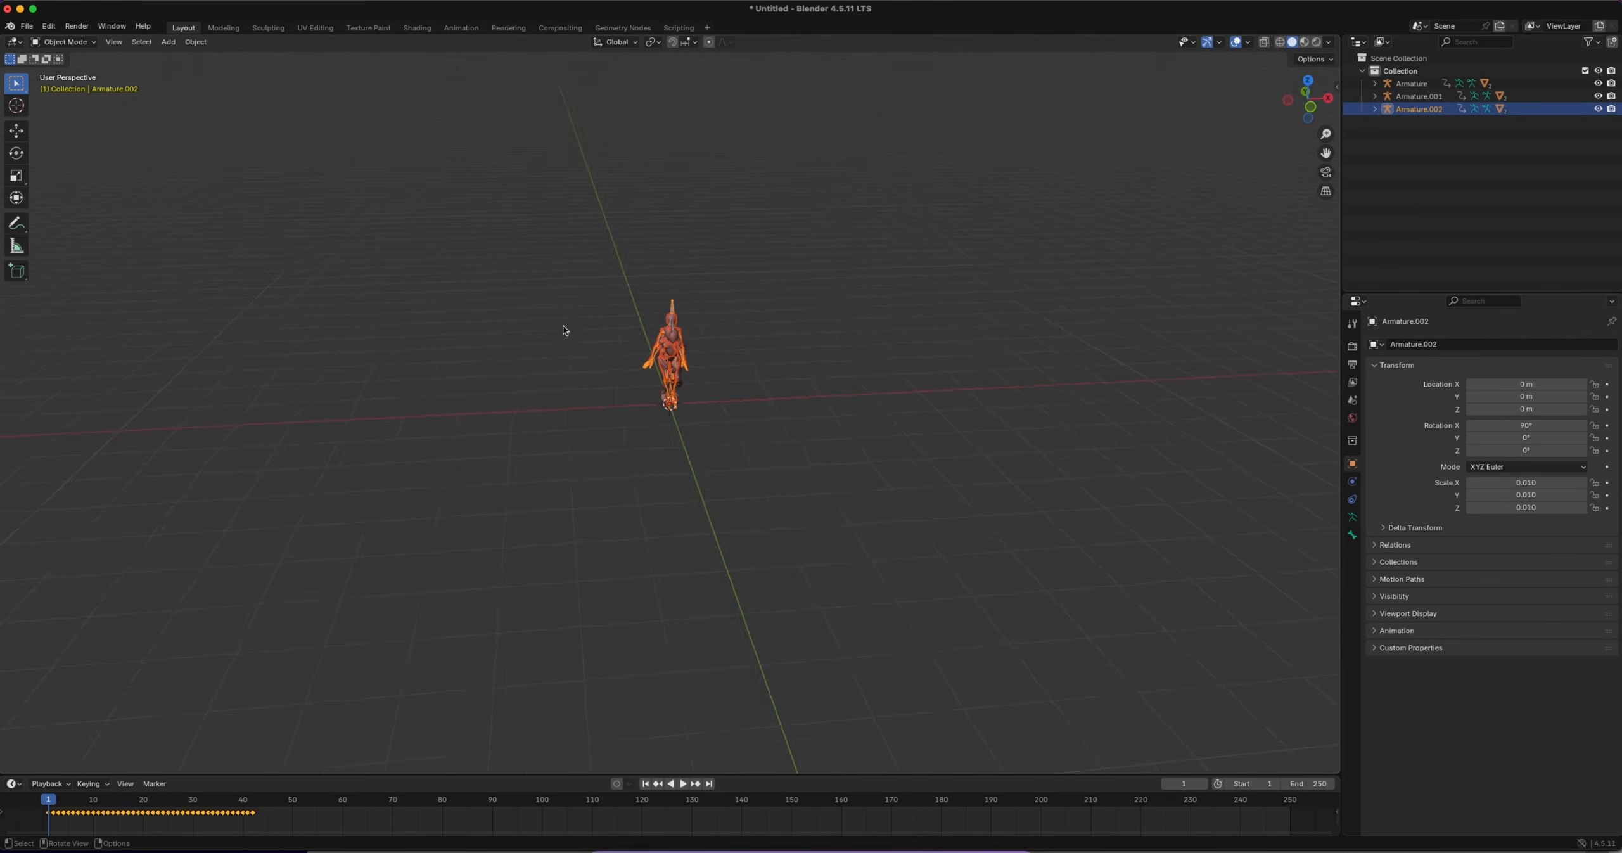
scroll(563, 325, right, 5)
ctrl+scroll(673, 319, up, 5)
ctrl+scroll(673, 319, up, 3)
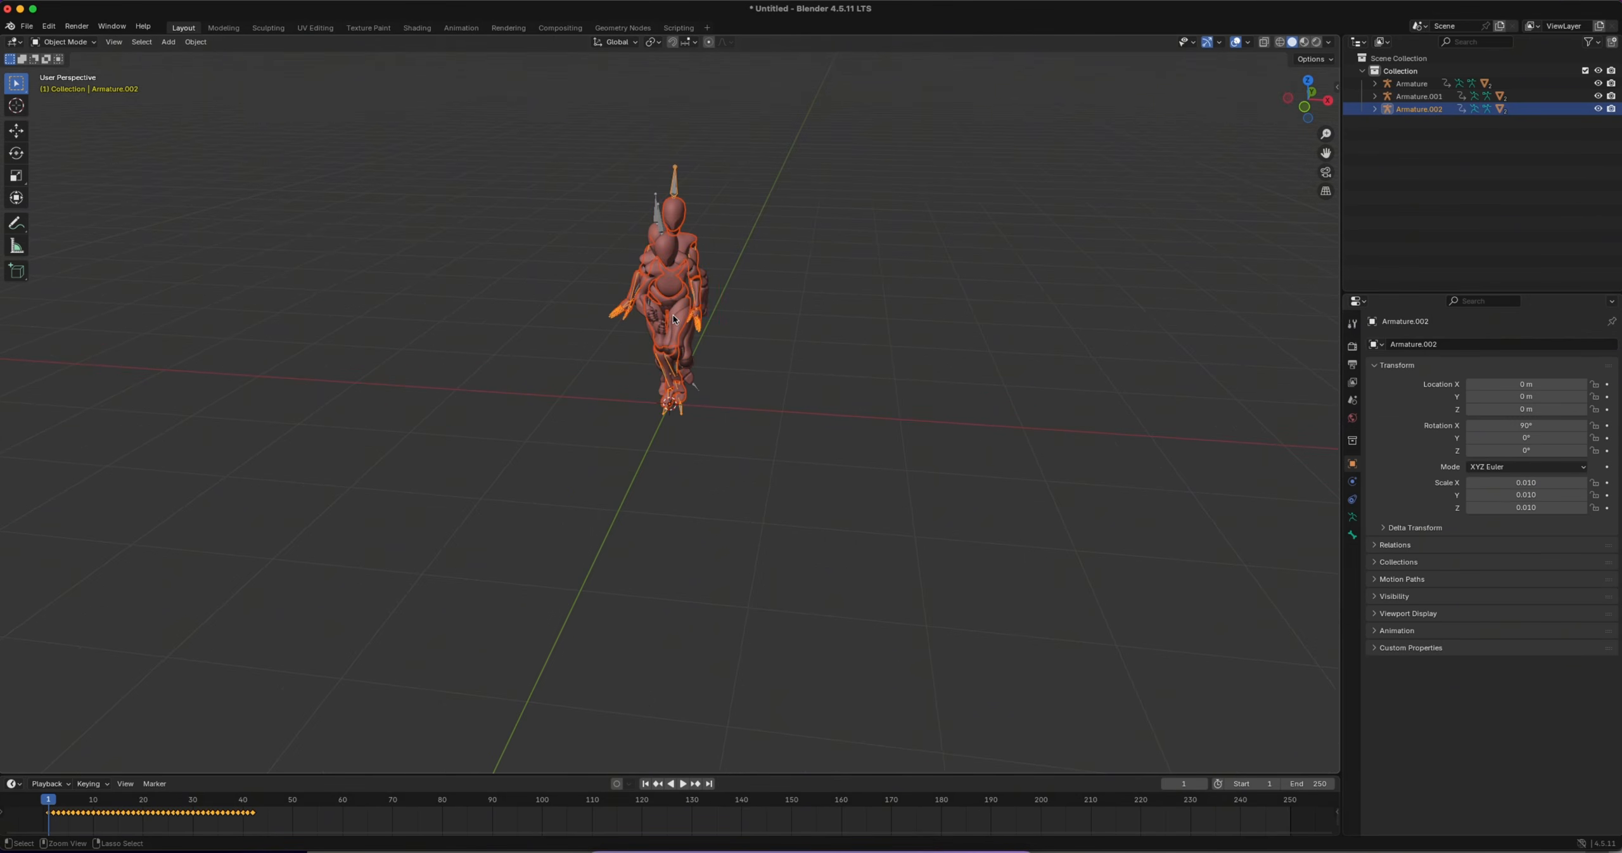
click(659, 220)
key(g)
key(x)
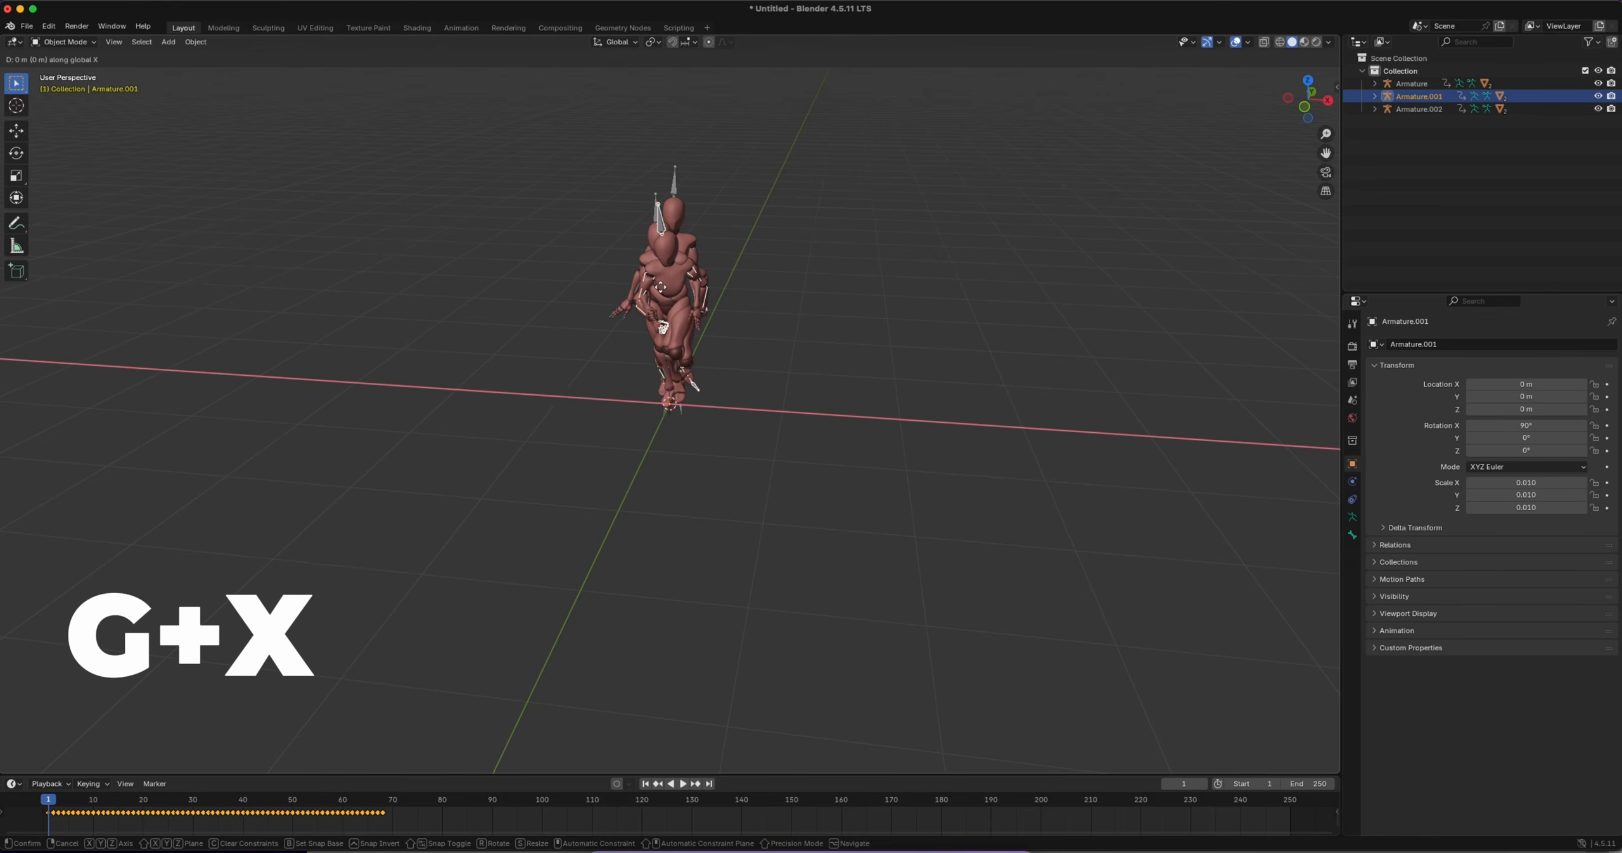
click(550, 281)
Move the Armature character along X to about -2.41 m and play the animations of the three separated characters
click(662, 273)
key(g)
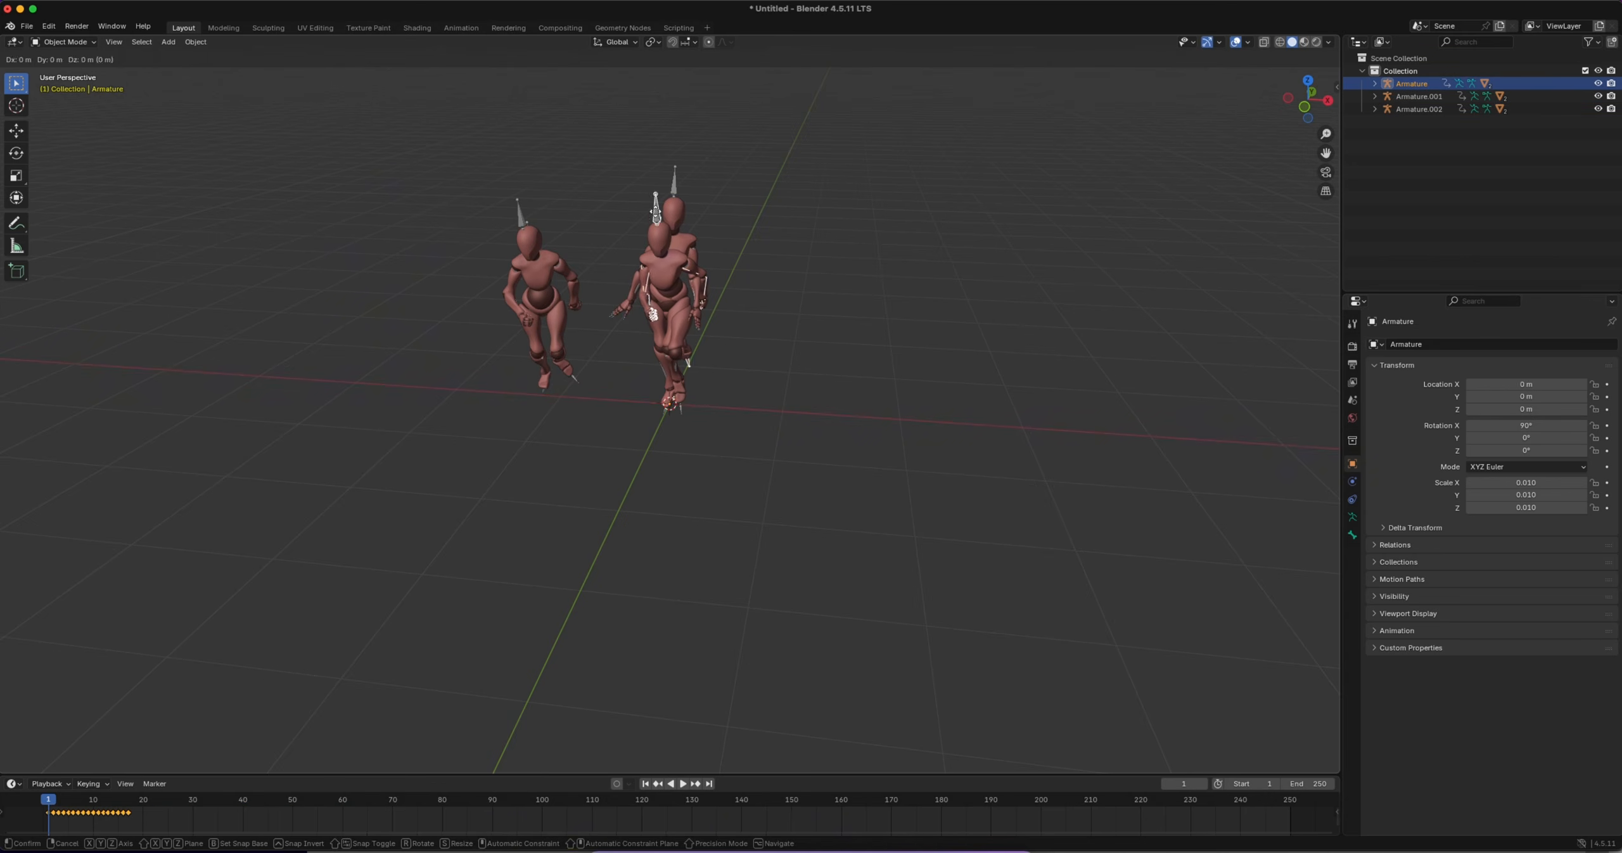
key(x)
click(444, 285)
scroll(552, 471, down, 5)
key(space)
middle_drag(553, 471, 543, 463)
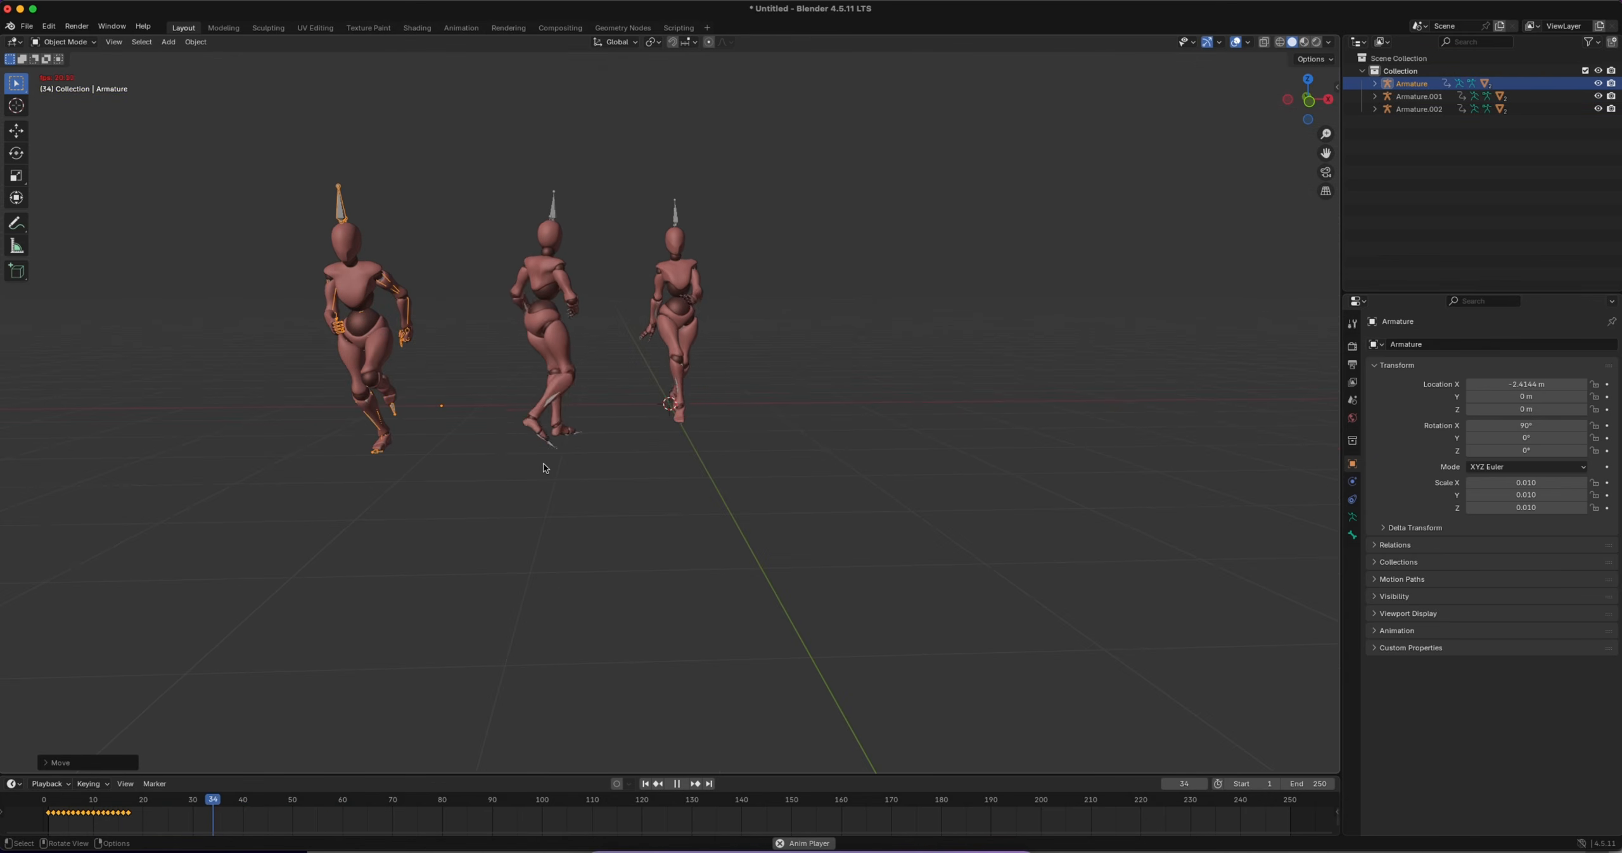
key(space)
Move Armature.001 outward along X past the running character, and bring Armature to about X -1.13 m
click(551, 201)
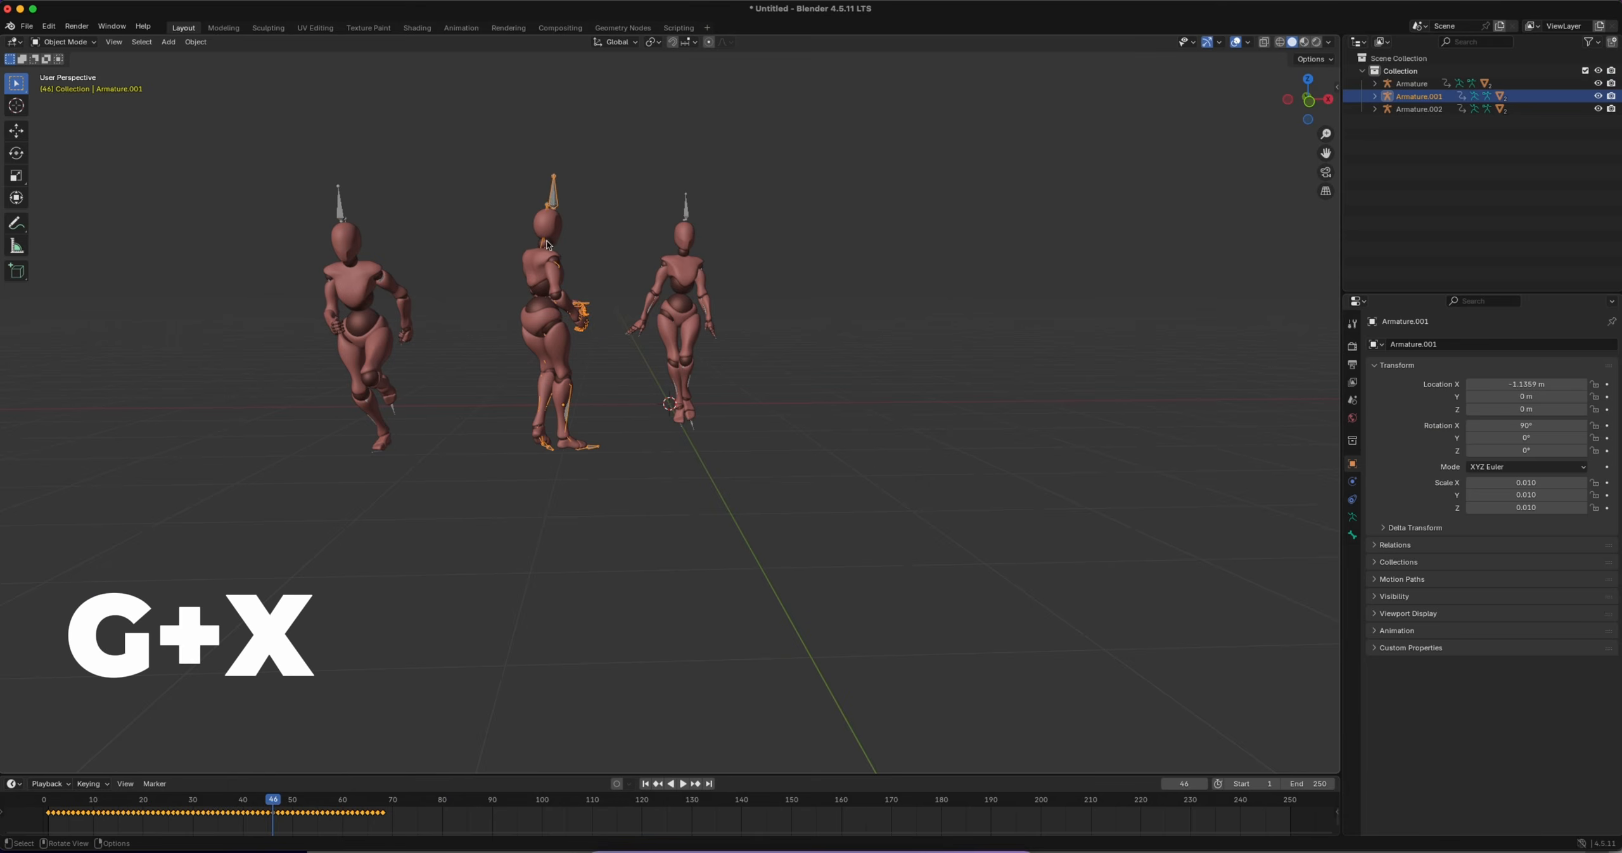
key(g)
key(x)
click(282, 222)
click(340, 208)
key(g)
key(x)
click(708, 254)
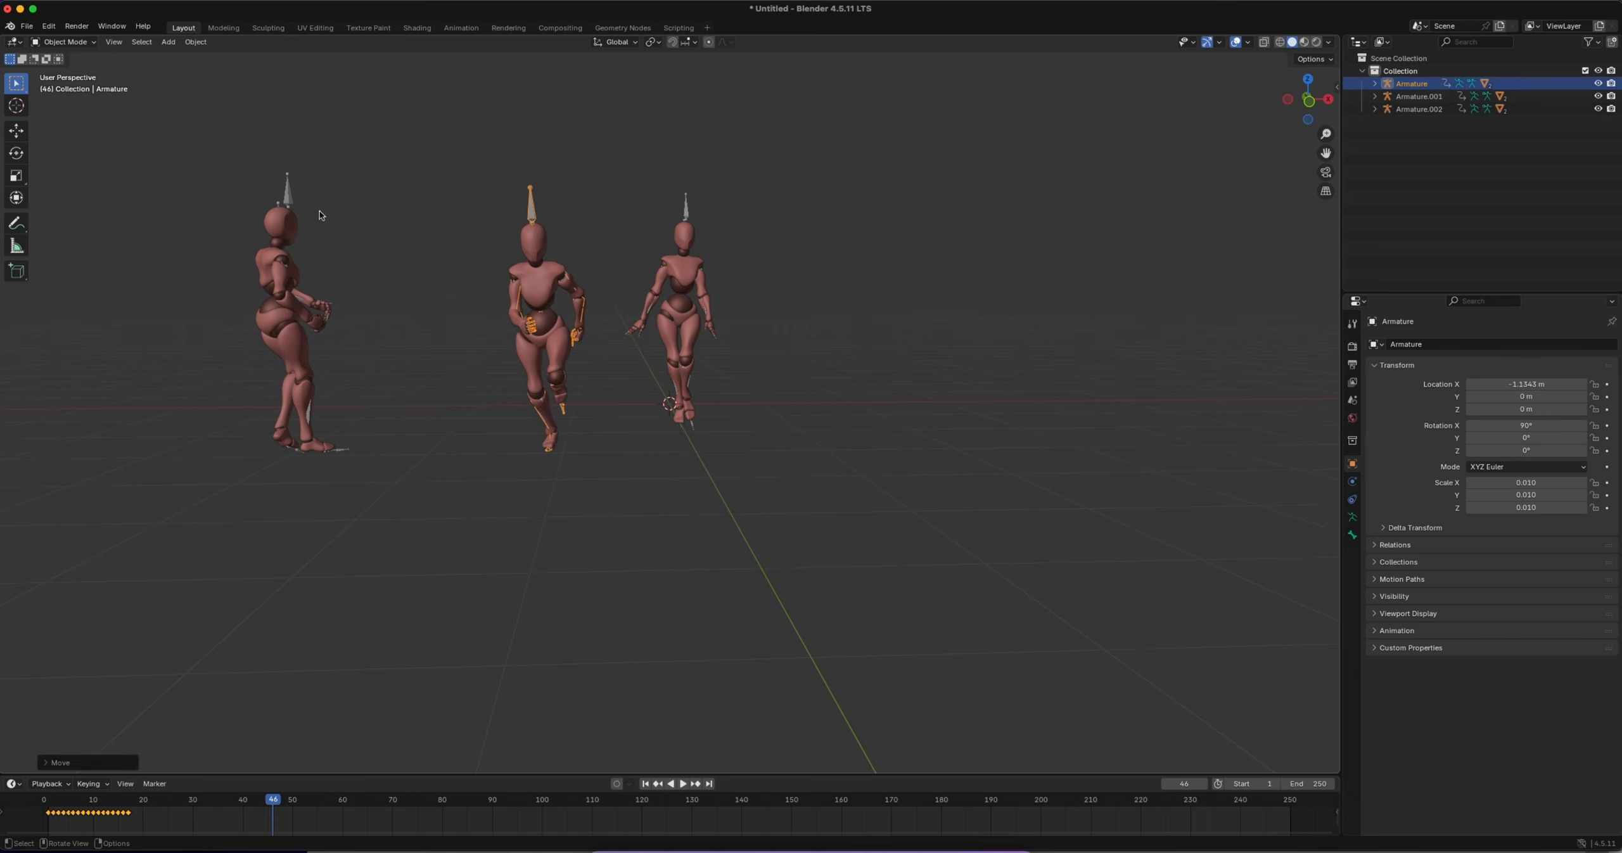
Bring the Armature.001 character closer to the other two along X, to about -2.25 m
click(288, 197)
key(g)
key(x)
click(486, 271)
middle_drag(754, 380, 761, 412)
ctrl+middle_drag(761, 412, 782, 481)
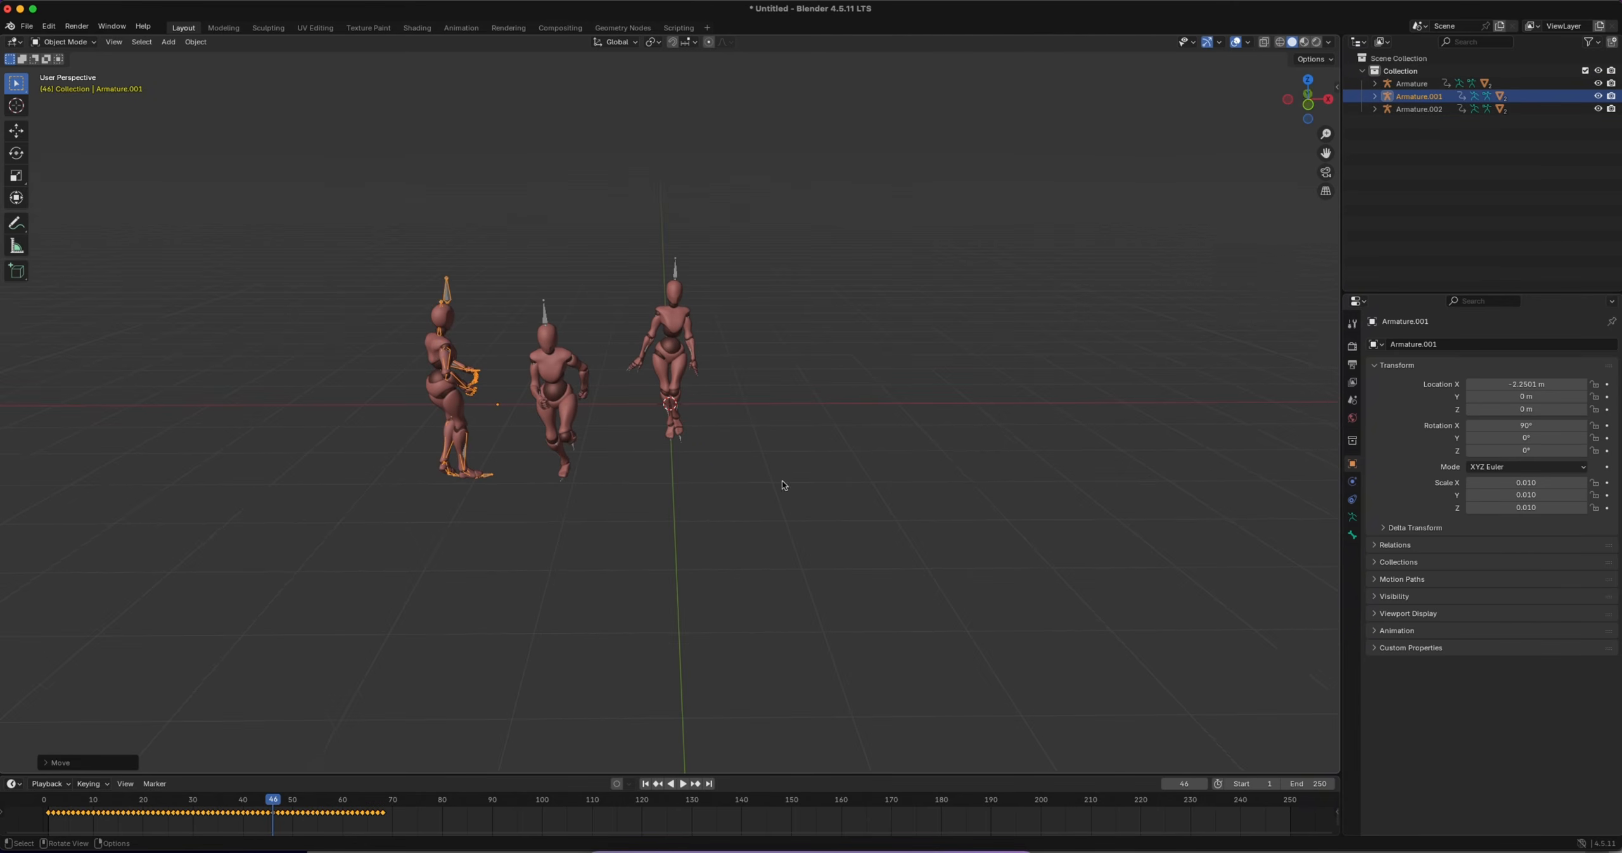
Show the Knit Motion tools in the viewport, widen them, and load the actions of the imported characters
key(n)
click(1333, 182)
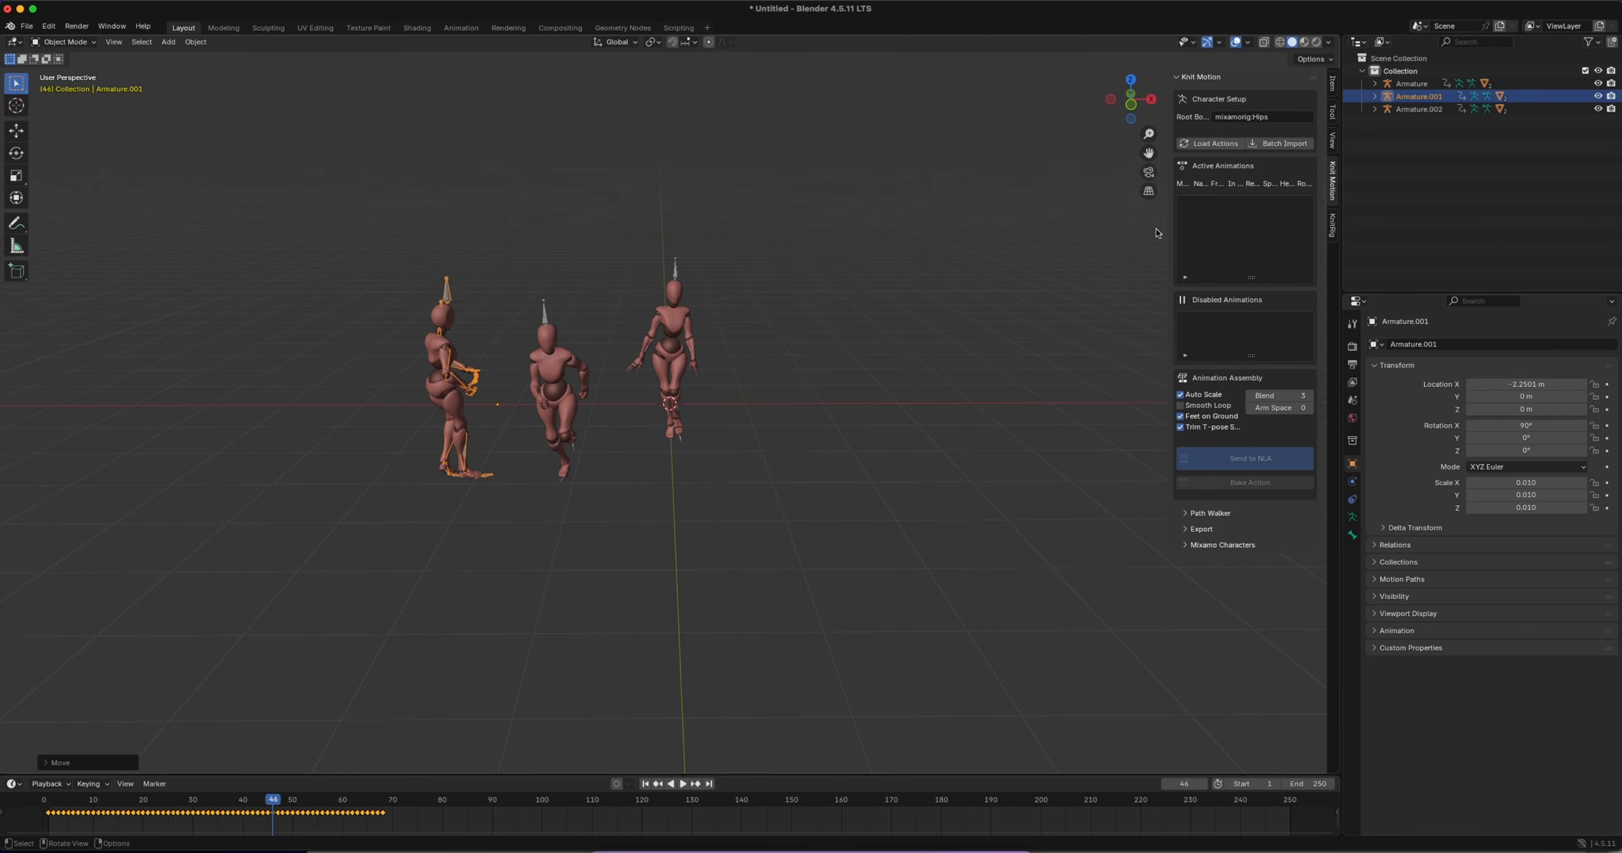
drag(1167, 228, 966, 228)
click(1032, 145)
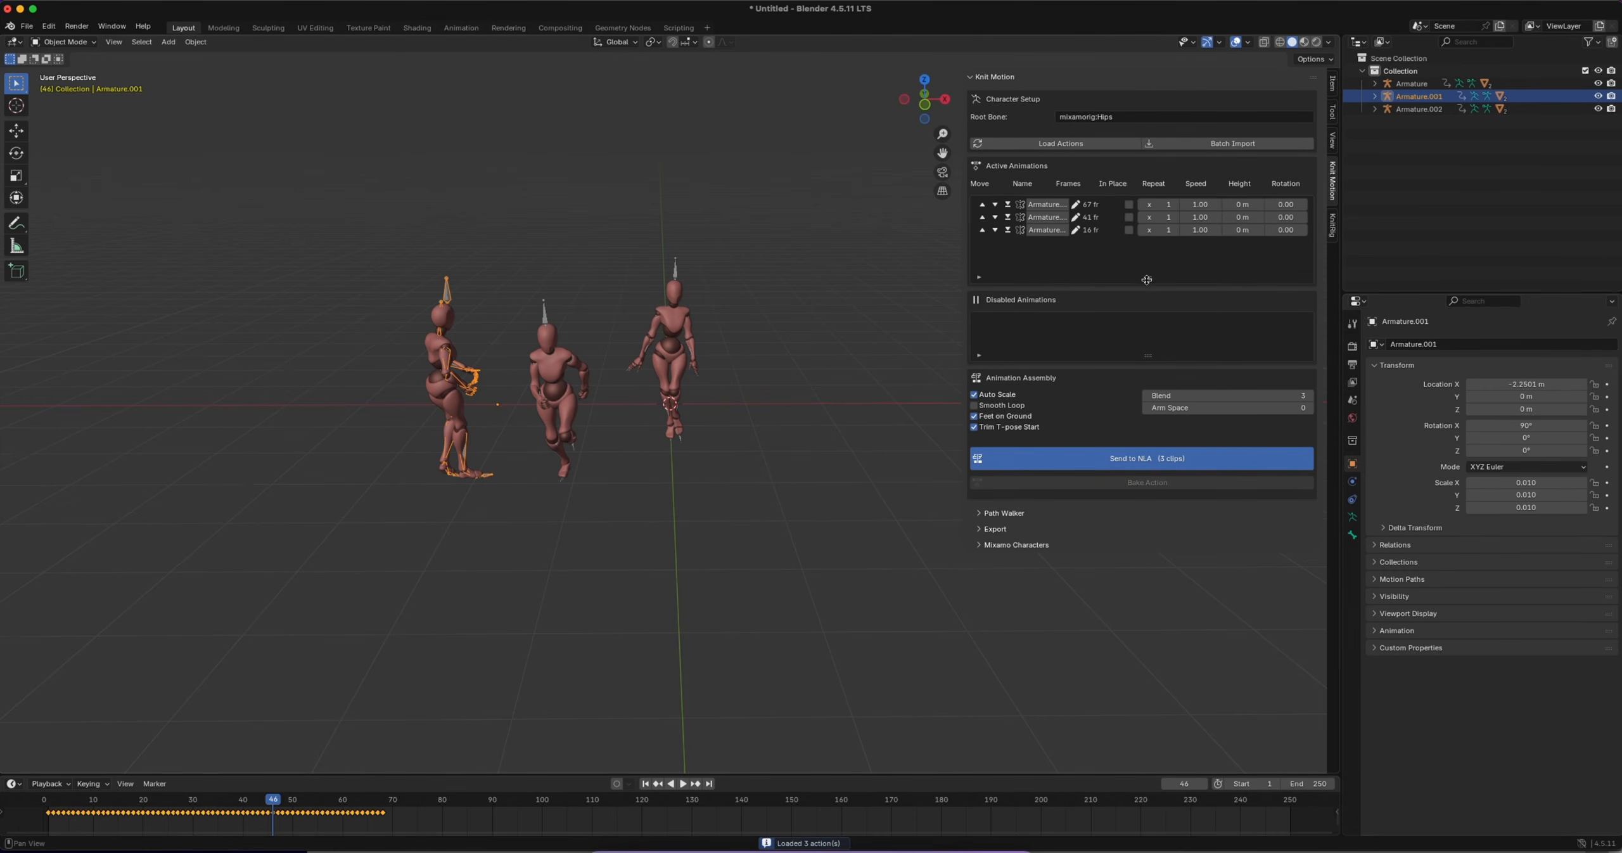
Lengthen the Active Animations list, and widen the viewport and the Knit Motion area
drag(1147, 279, 1147, 468)
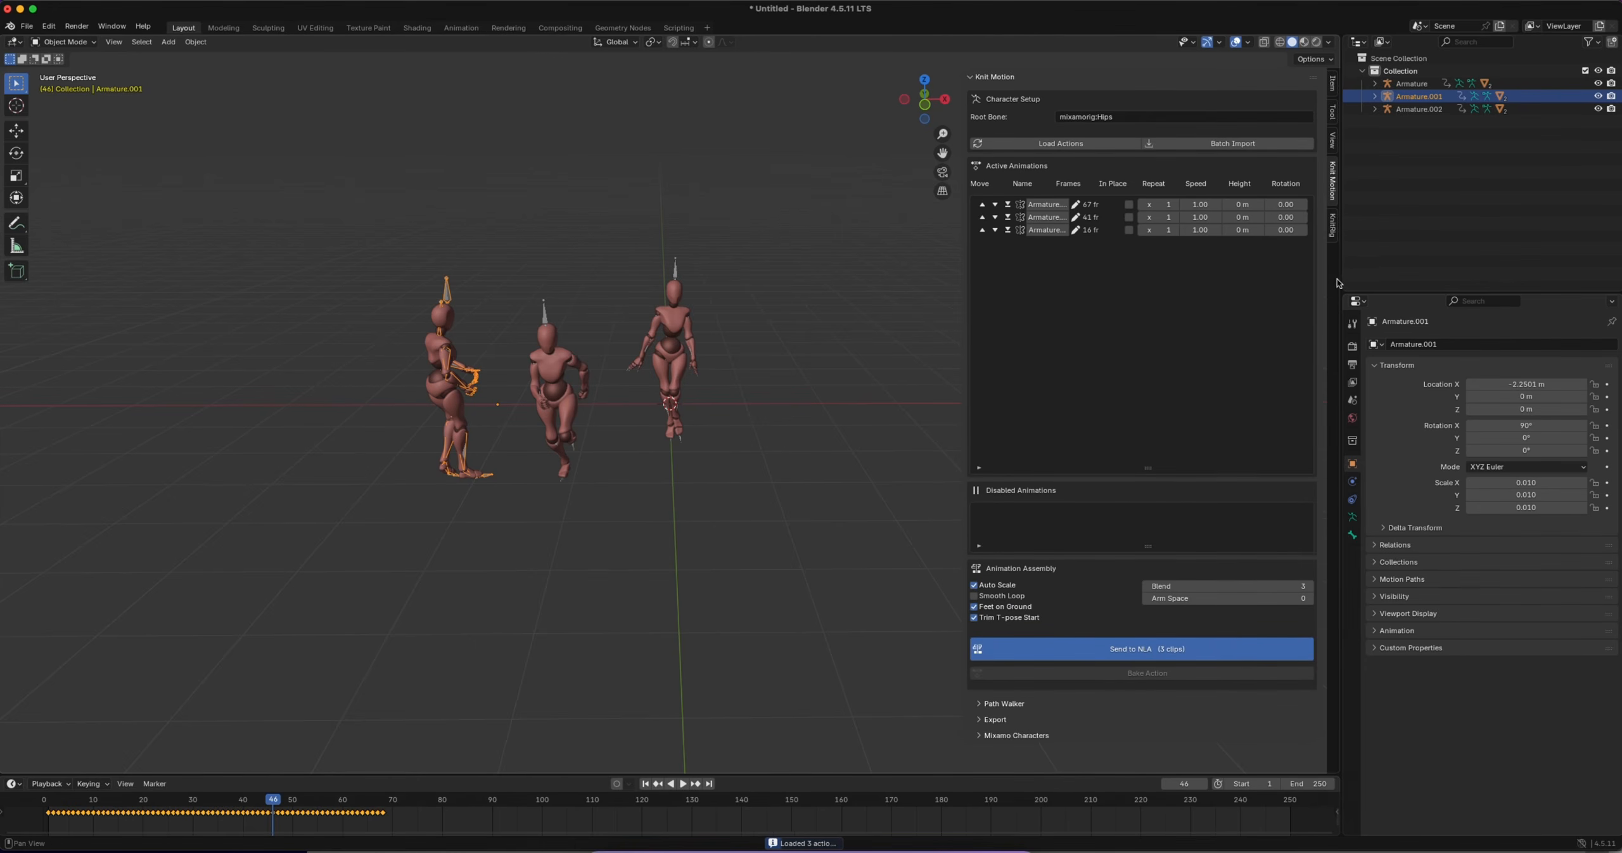
drag(1339, 284, 1605, 280)
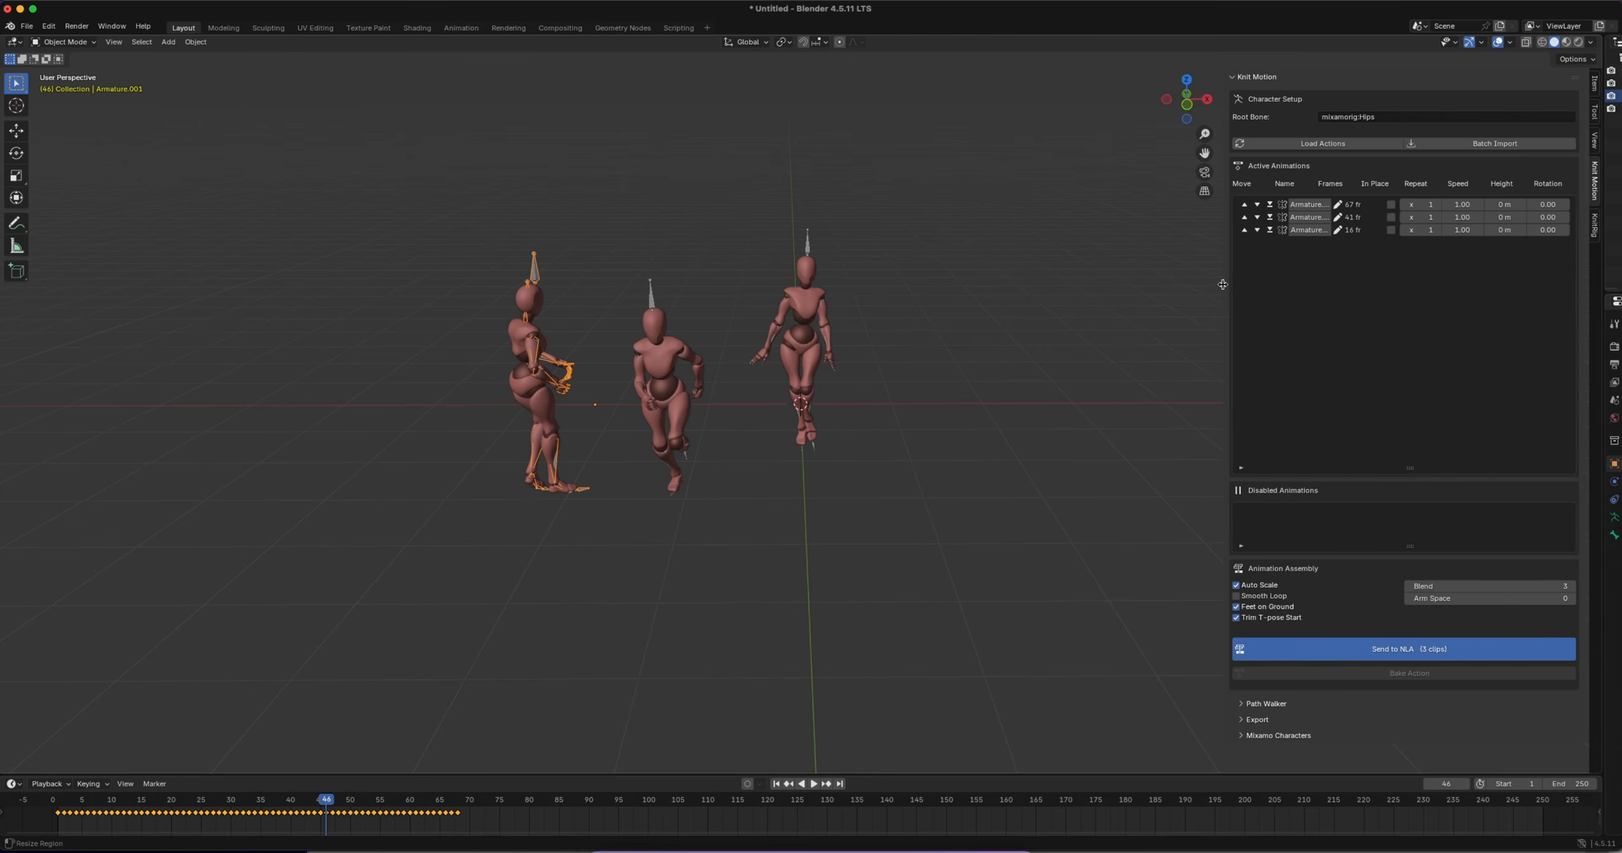
drag(1227, 284, 960, 303)
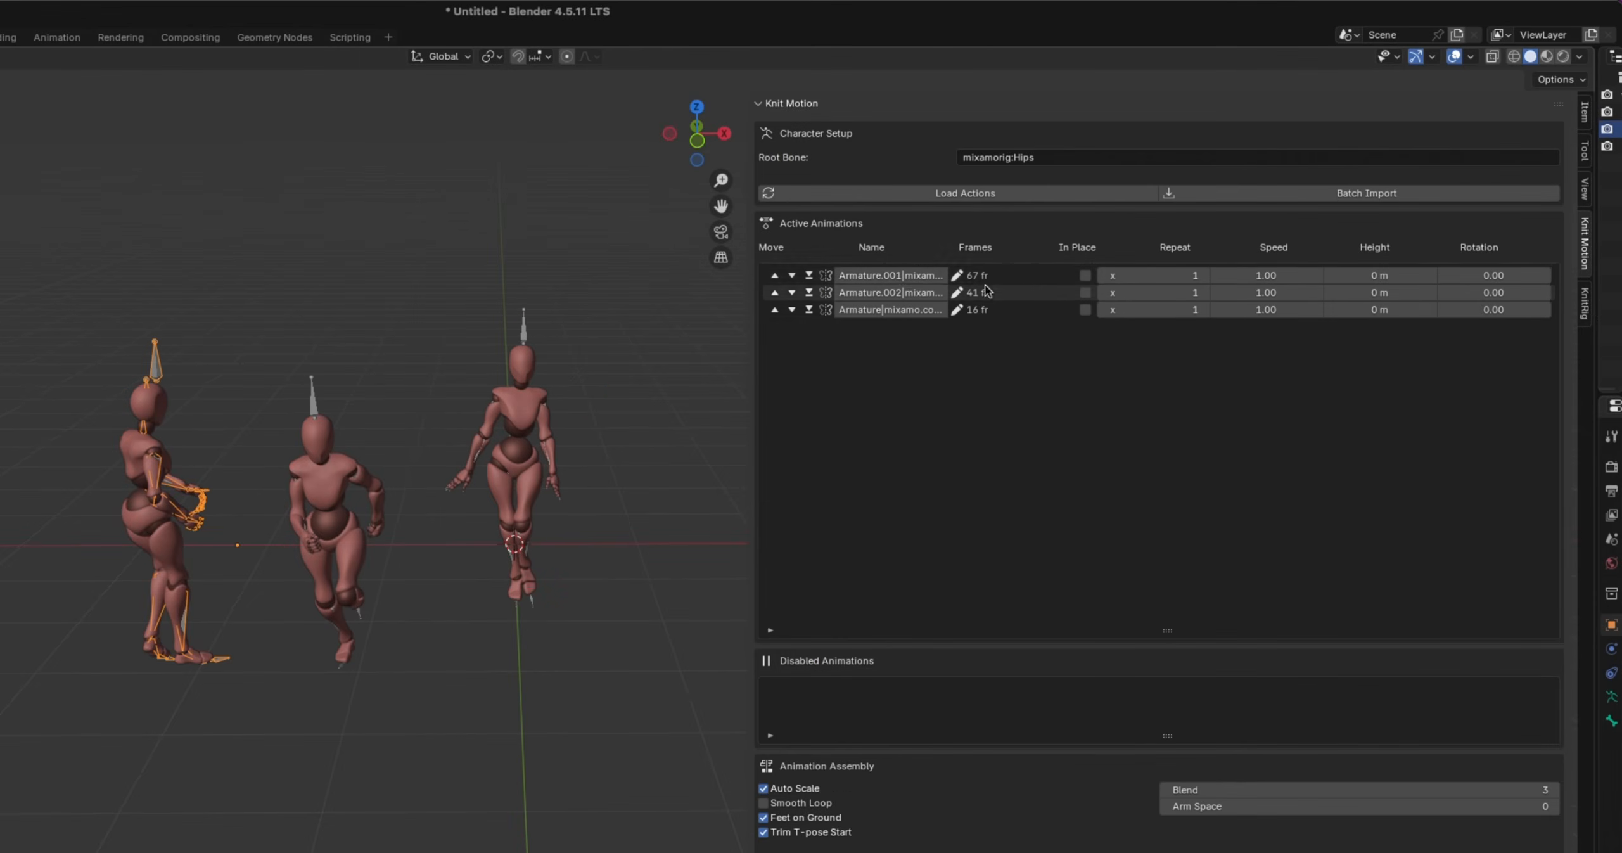
Select the walking, running and look-back characters one after another to check which clip belongs to each
click(515, 325)
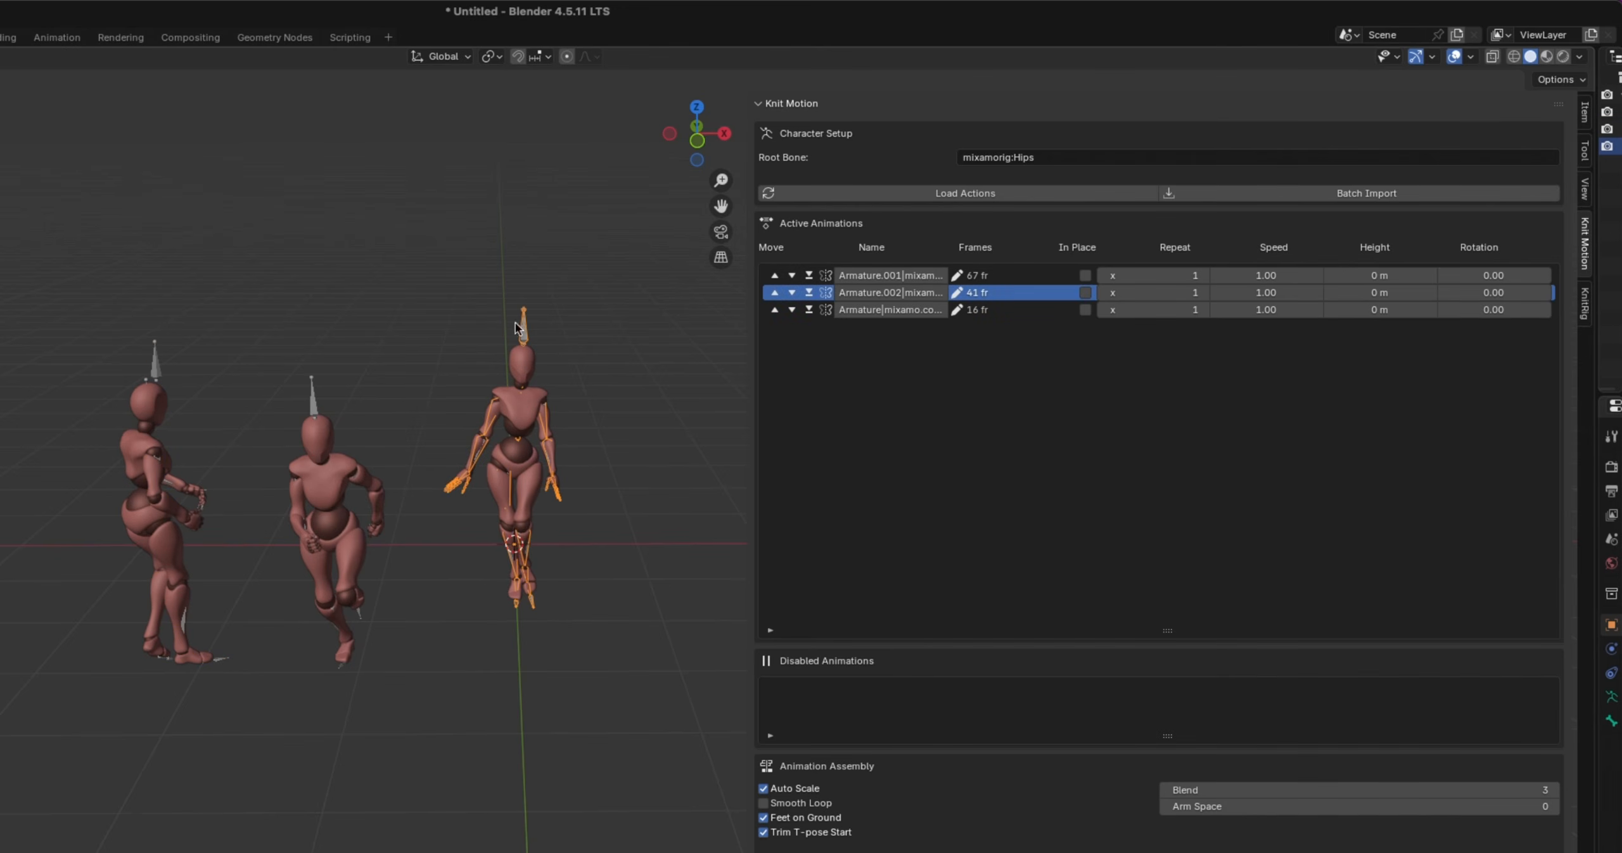
click(315, 399)
click(159, 364)
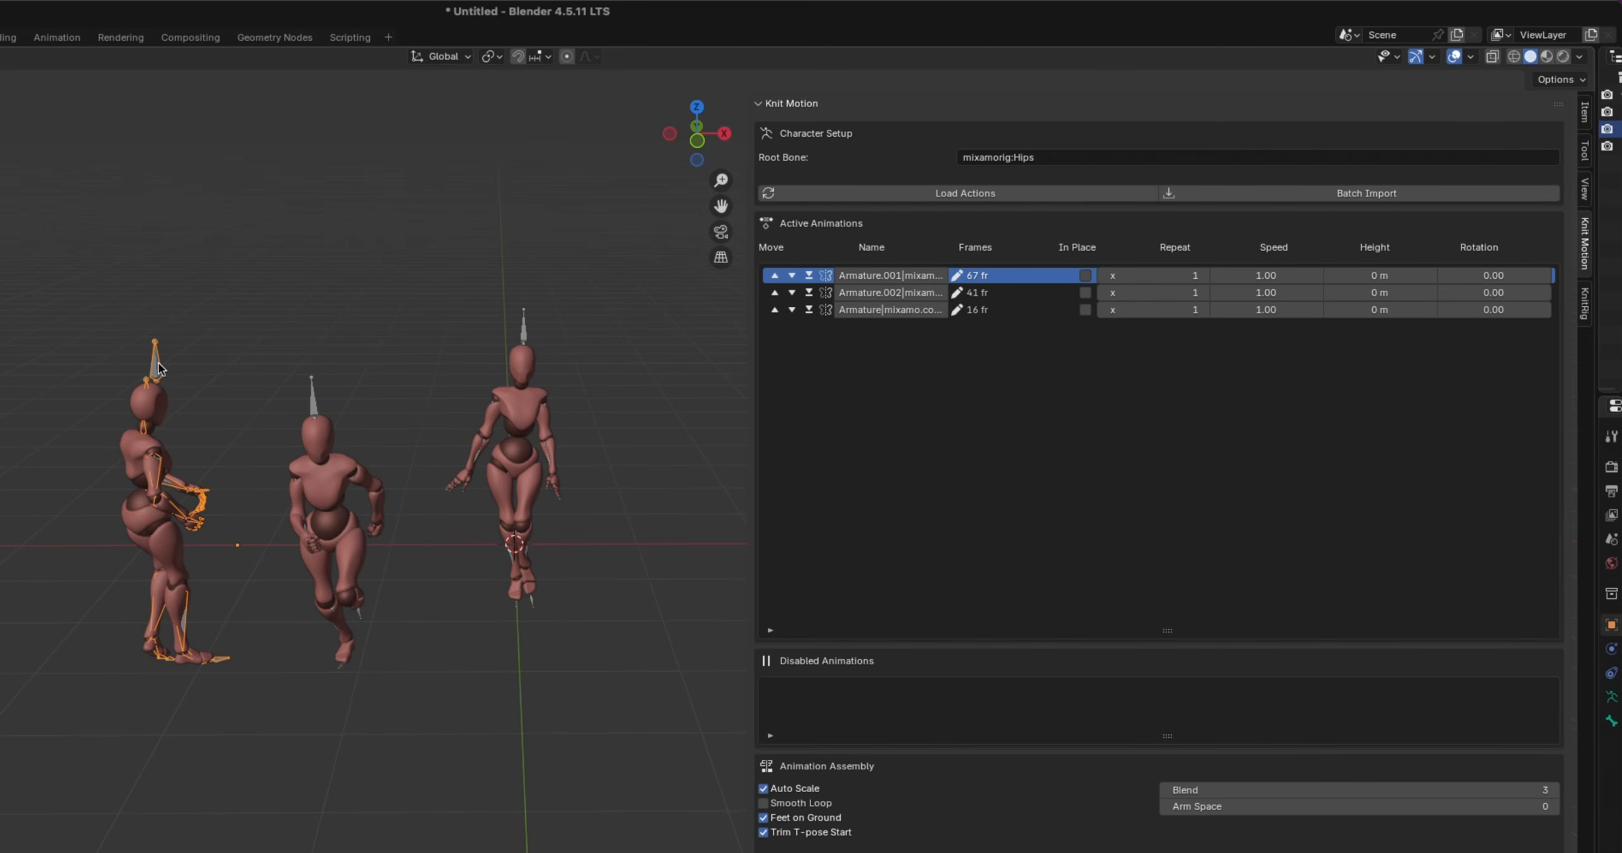
Move the walking character's clip to the first place in Active Animations and rename it 1-walk
click(527, 325)
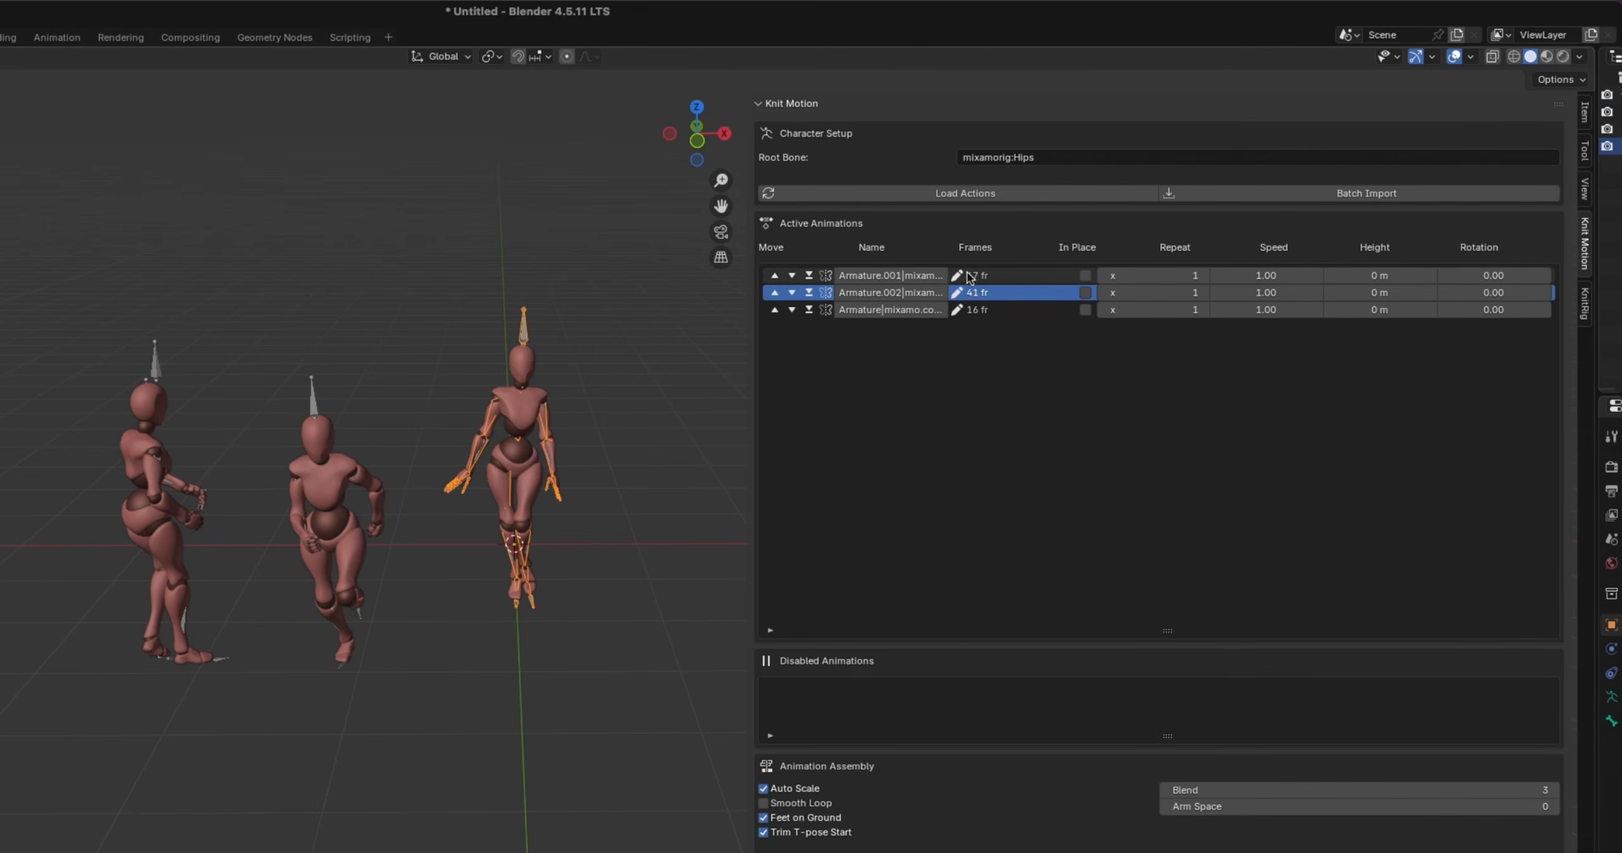
click(775, 292)
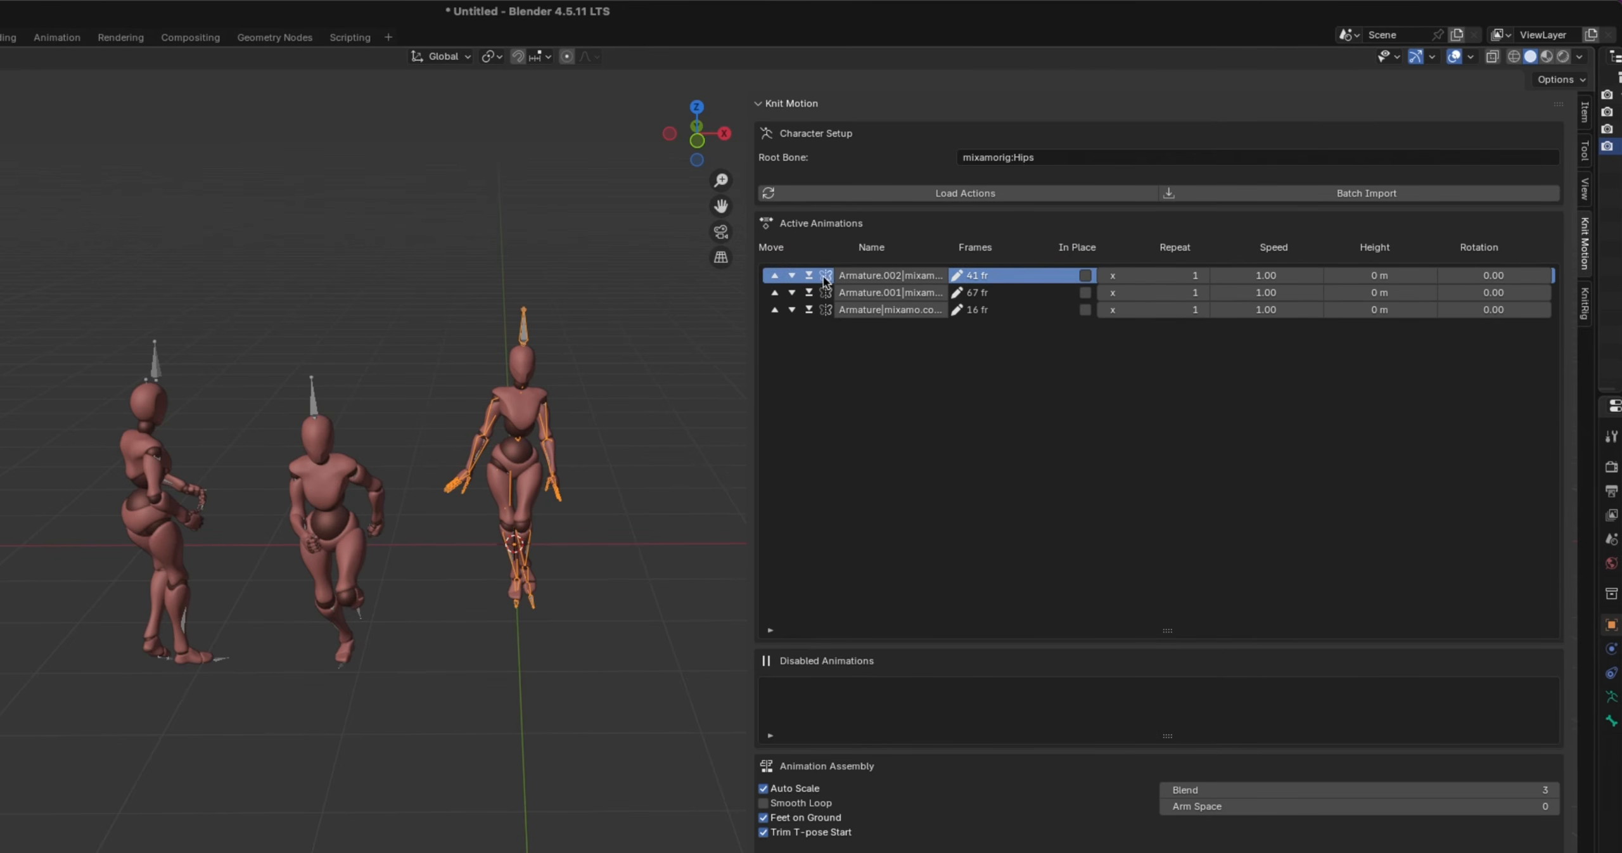
double_click(906, 276)
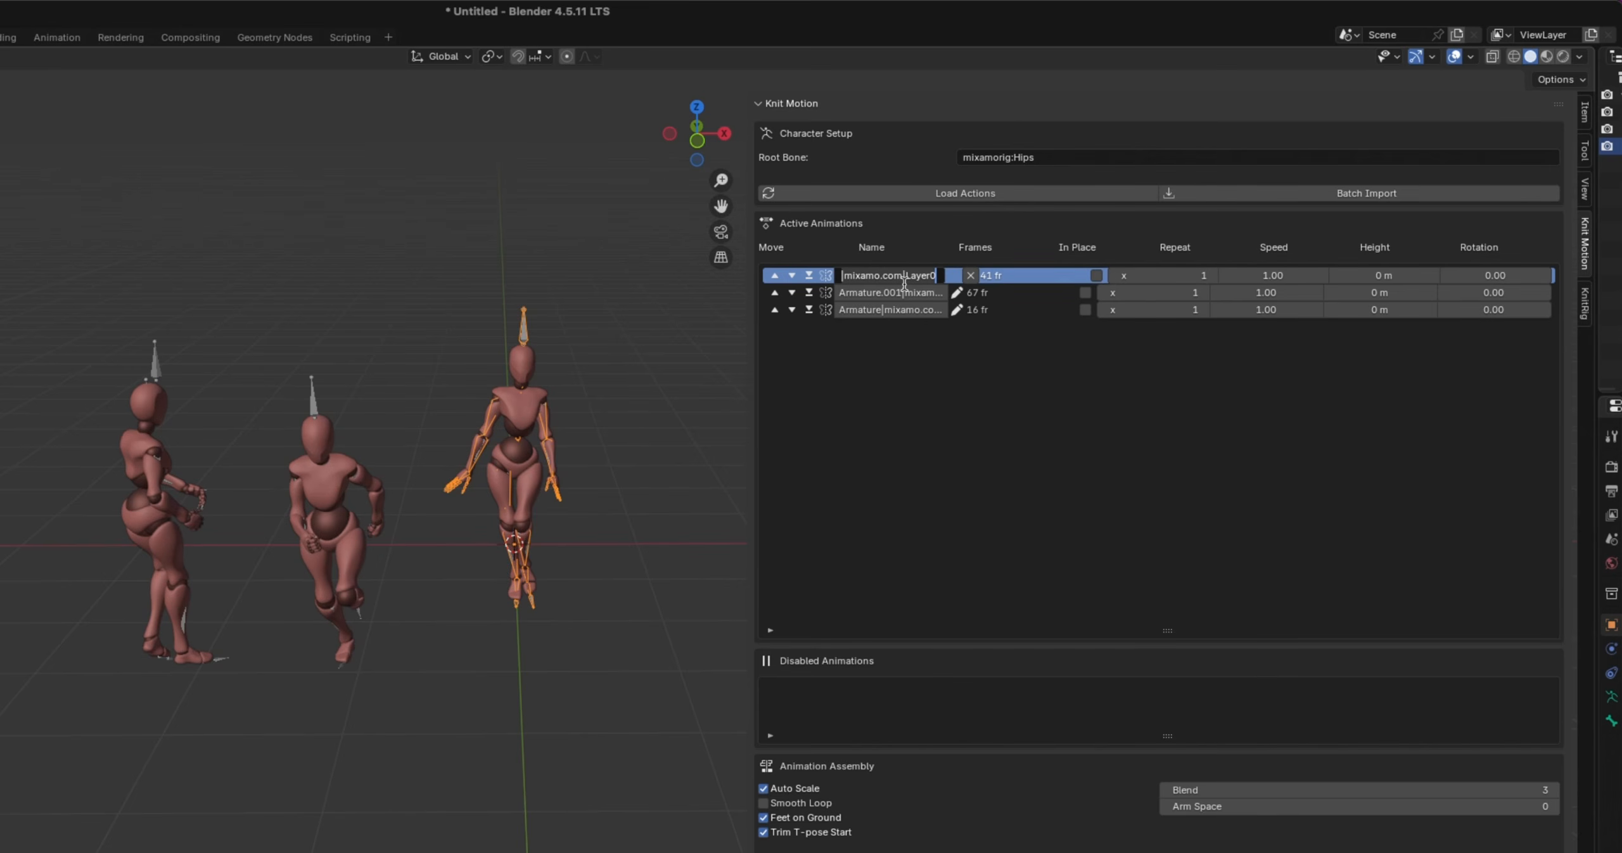
key(ctrl+a)
key(BackSpace)
key(Return)
Move the running character's clip to second place in Active Animations and rename it 2-Run
click(887, 309)
click(774, 310)
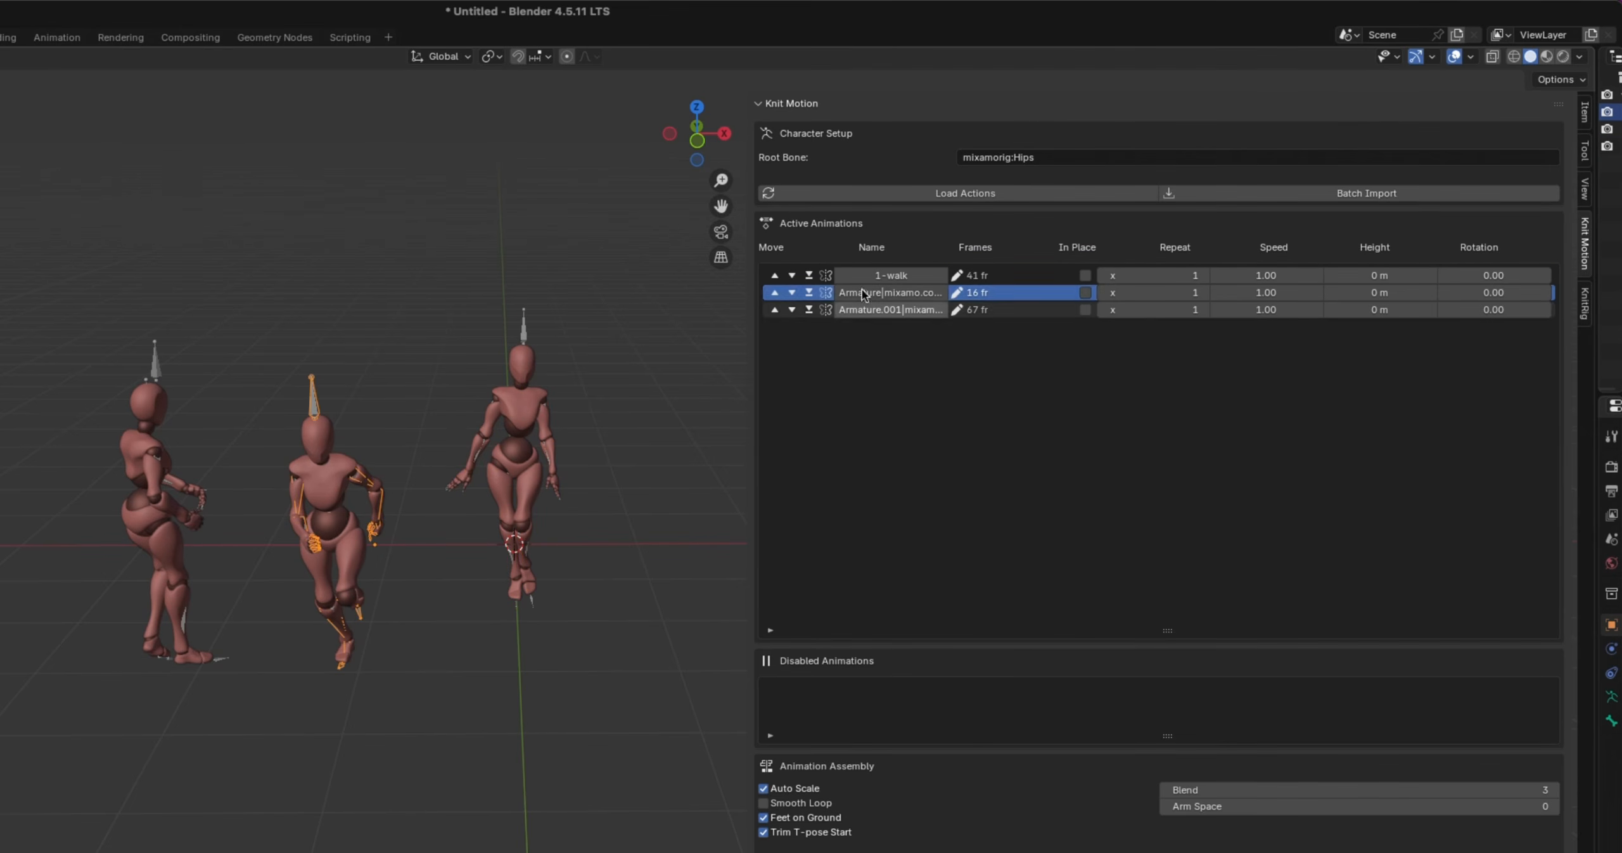
double_click(879, 293)
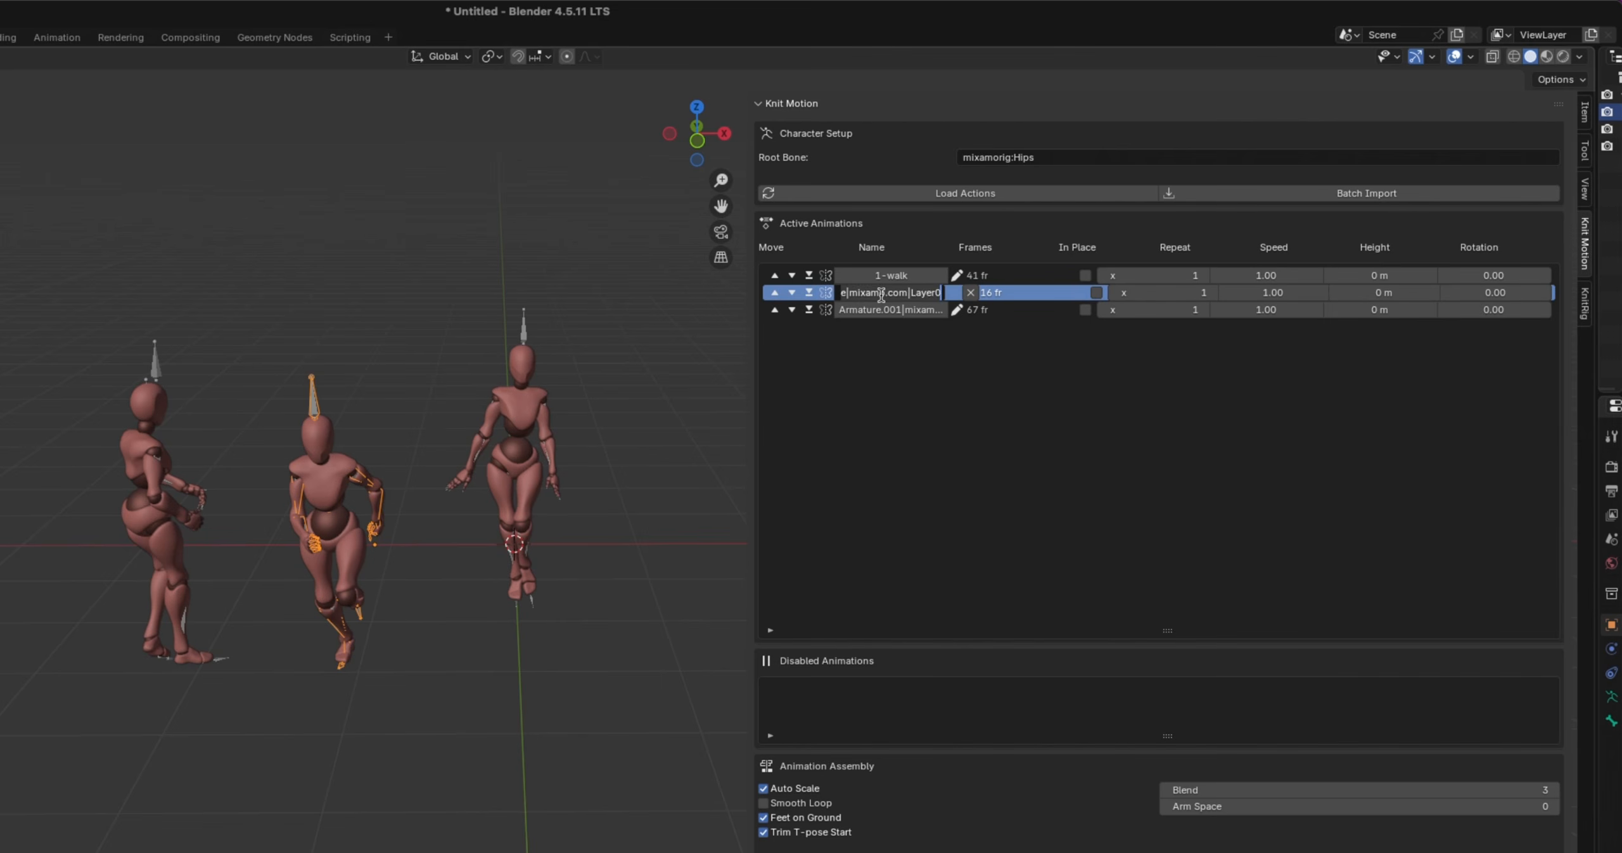
key(ctrl+a)
key(BackSpace)
text(2-Run)
click(953, 292)
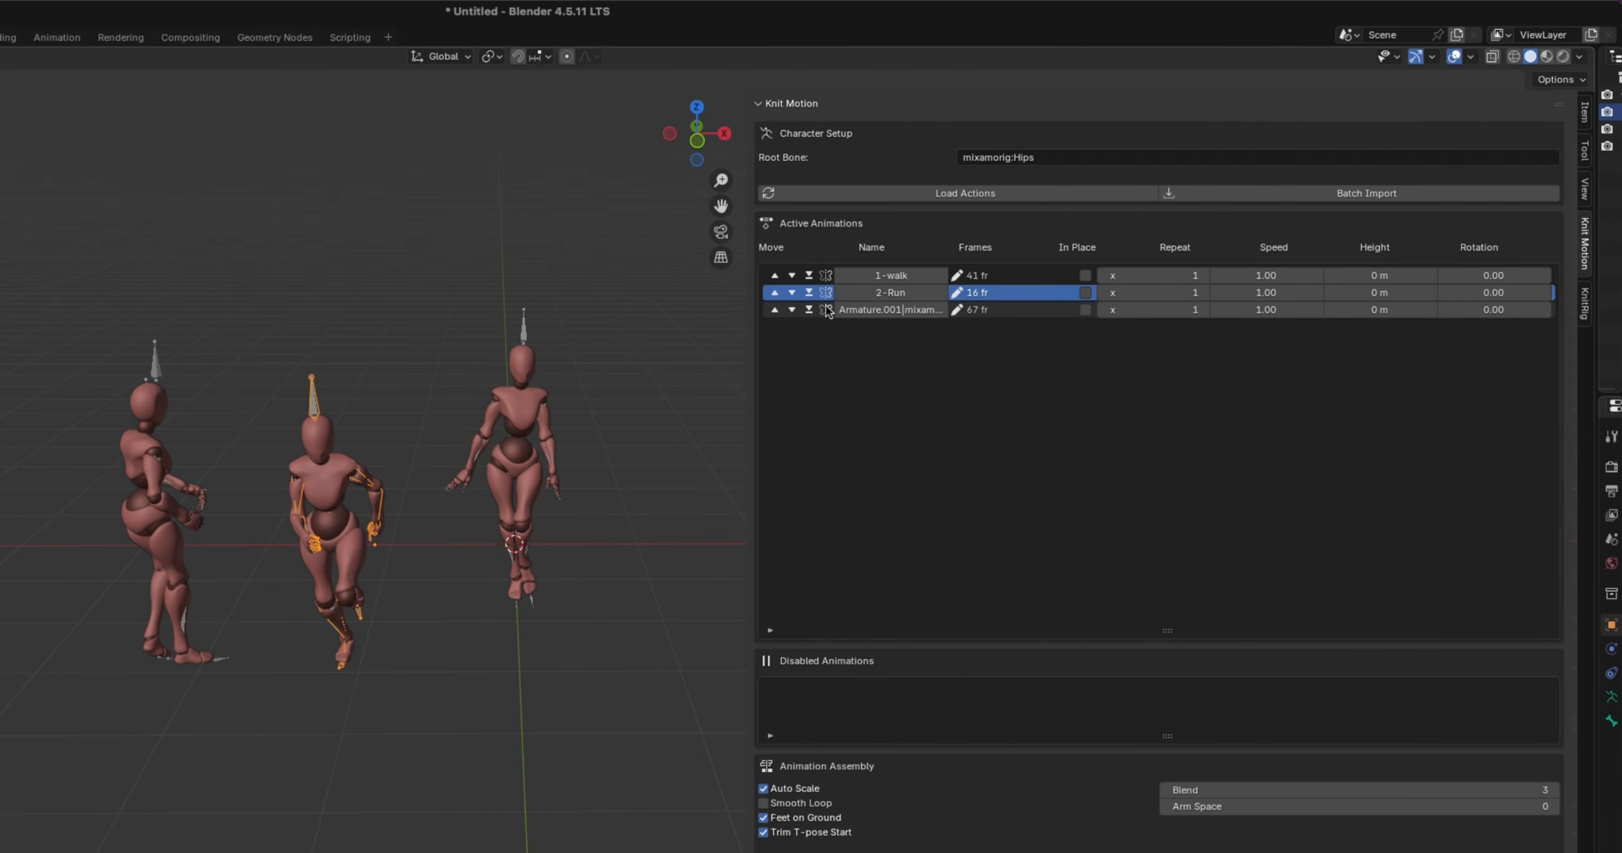
Rename the third clip in Active Animations as 3-Look Back
double_click(890, 310)
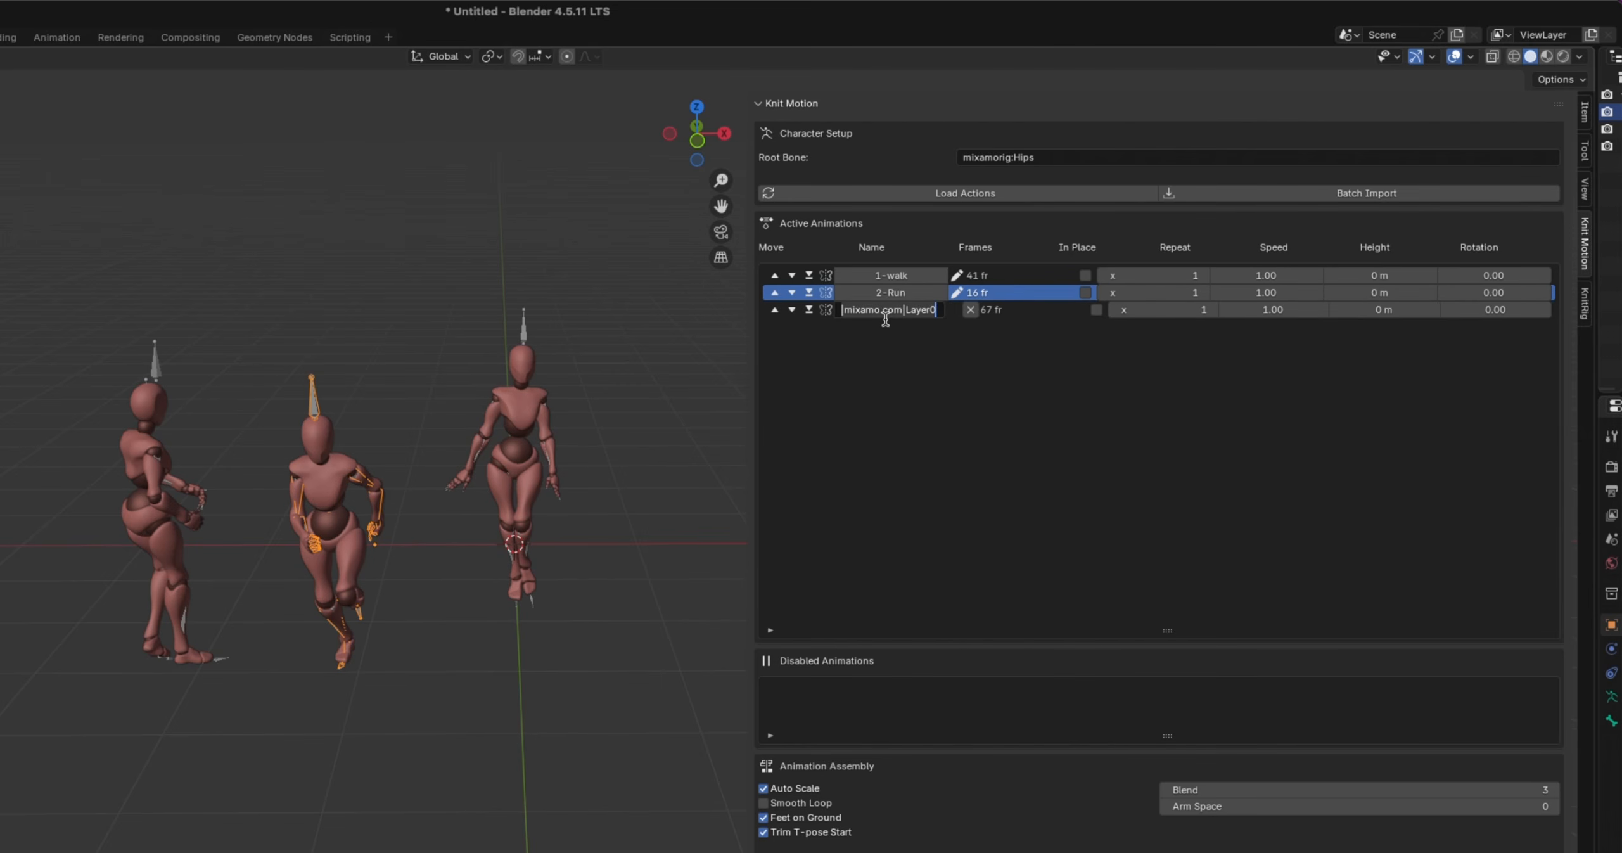
key(ctrl+a)
key(BackSpace)
text(3)
click(953, 310)
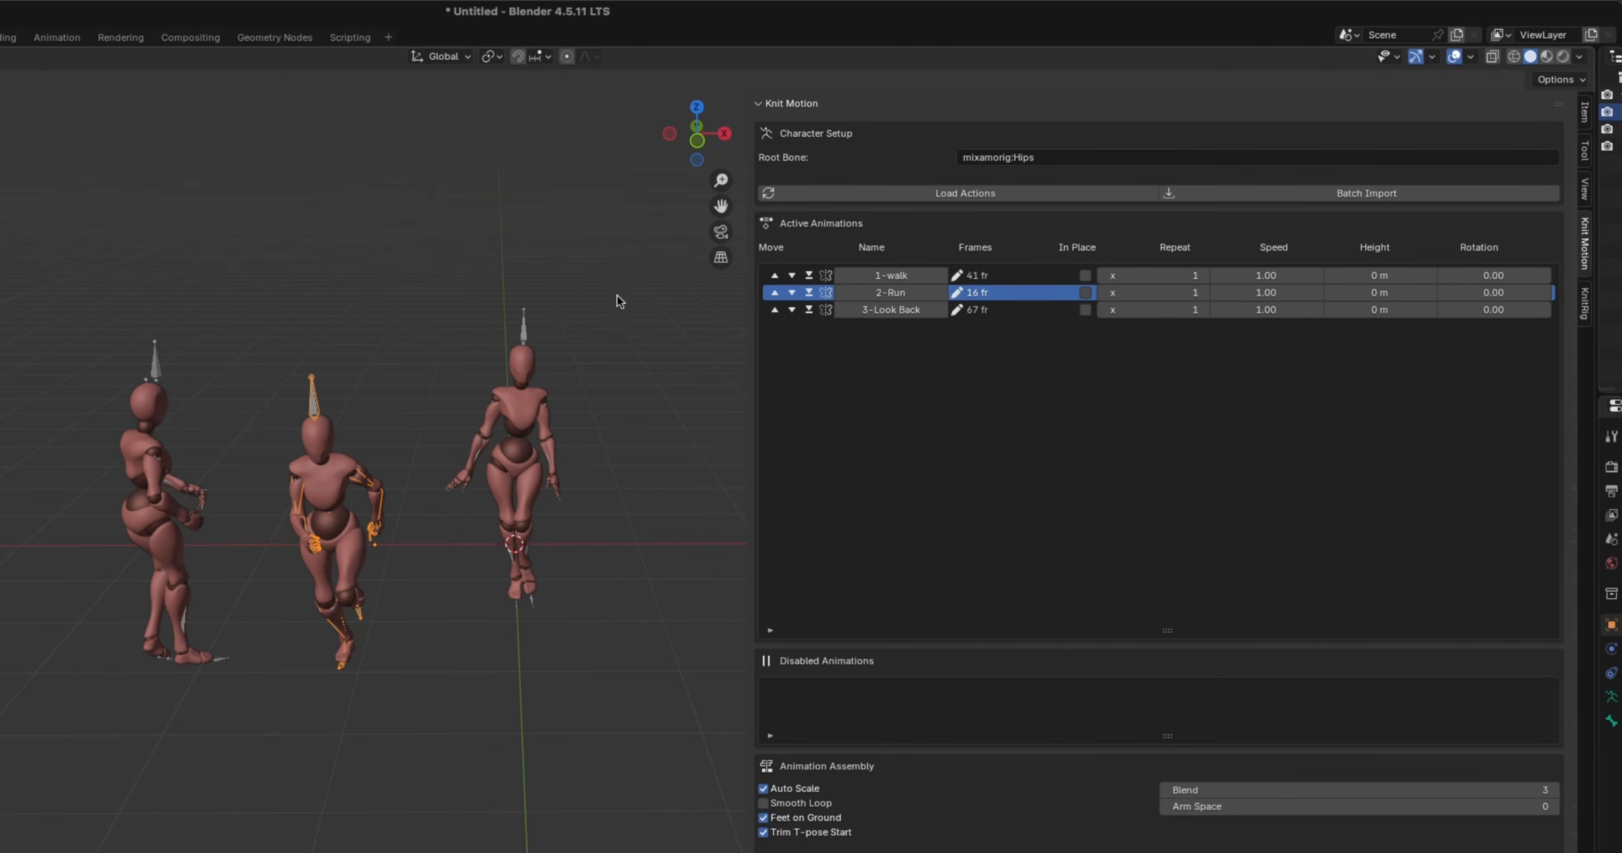
Move the running and look-back characters away from the walking one by about -6.4 m along X, and widen the viewport
click(524, 322)
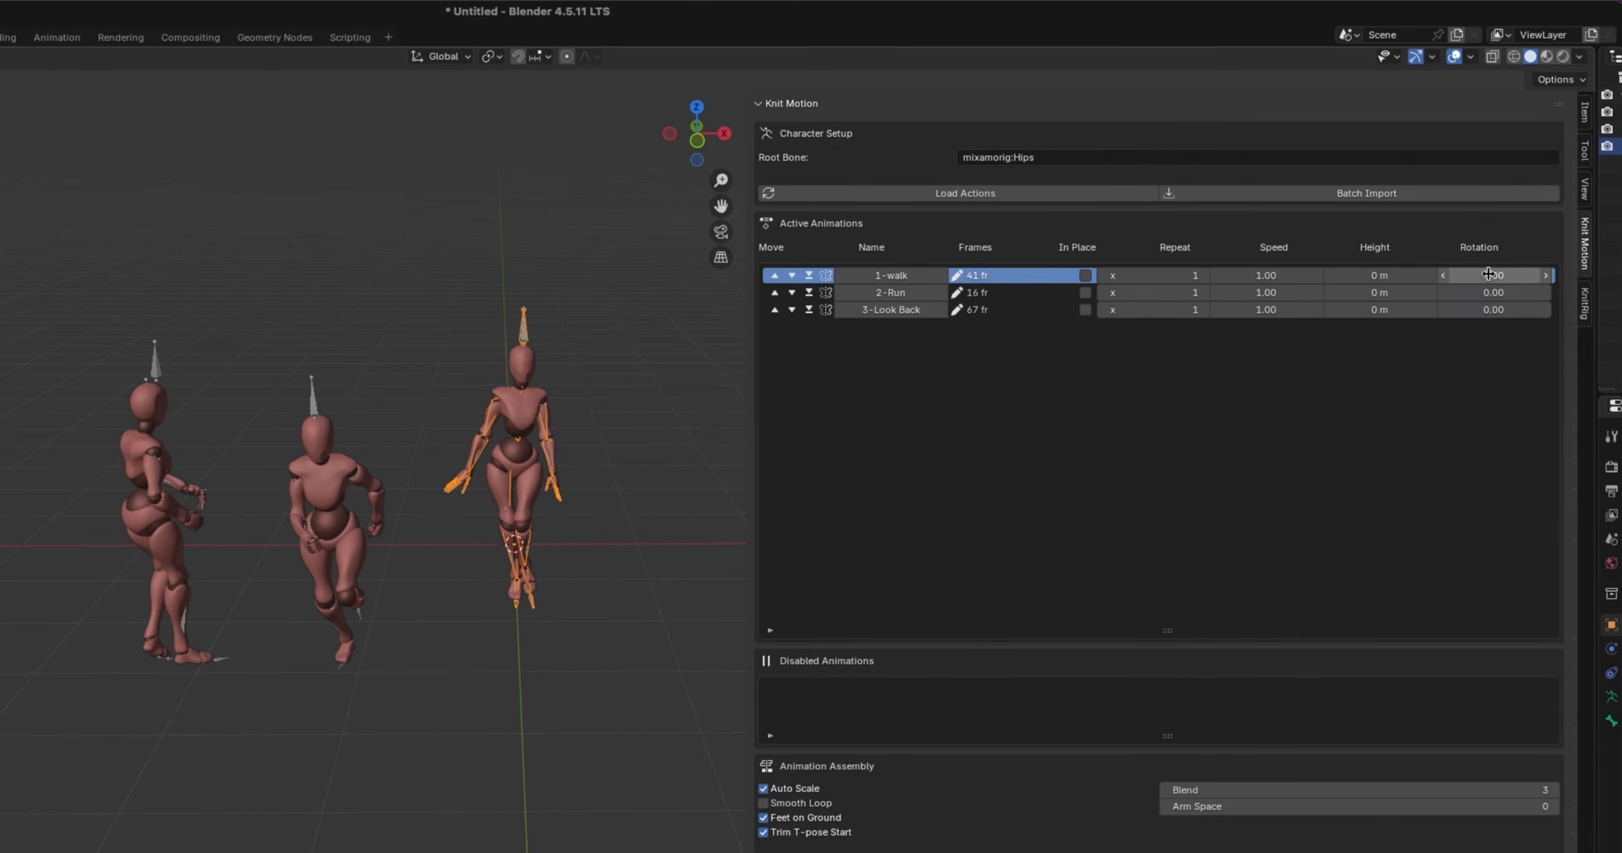
drag(68, 313, 399, 804)
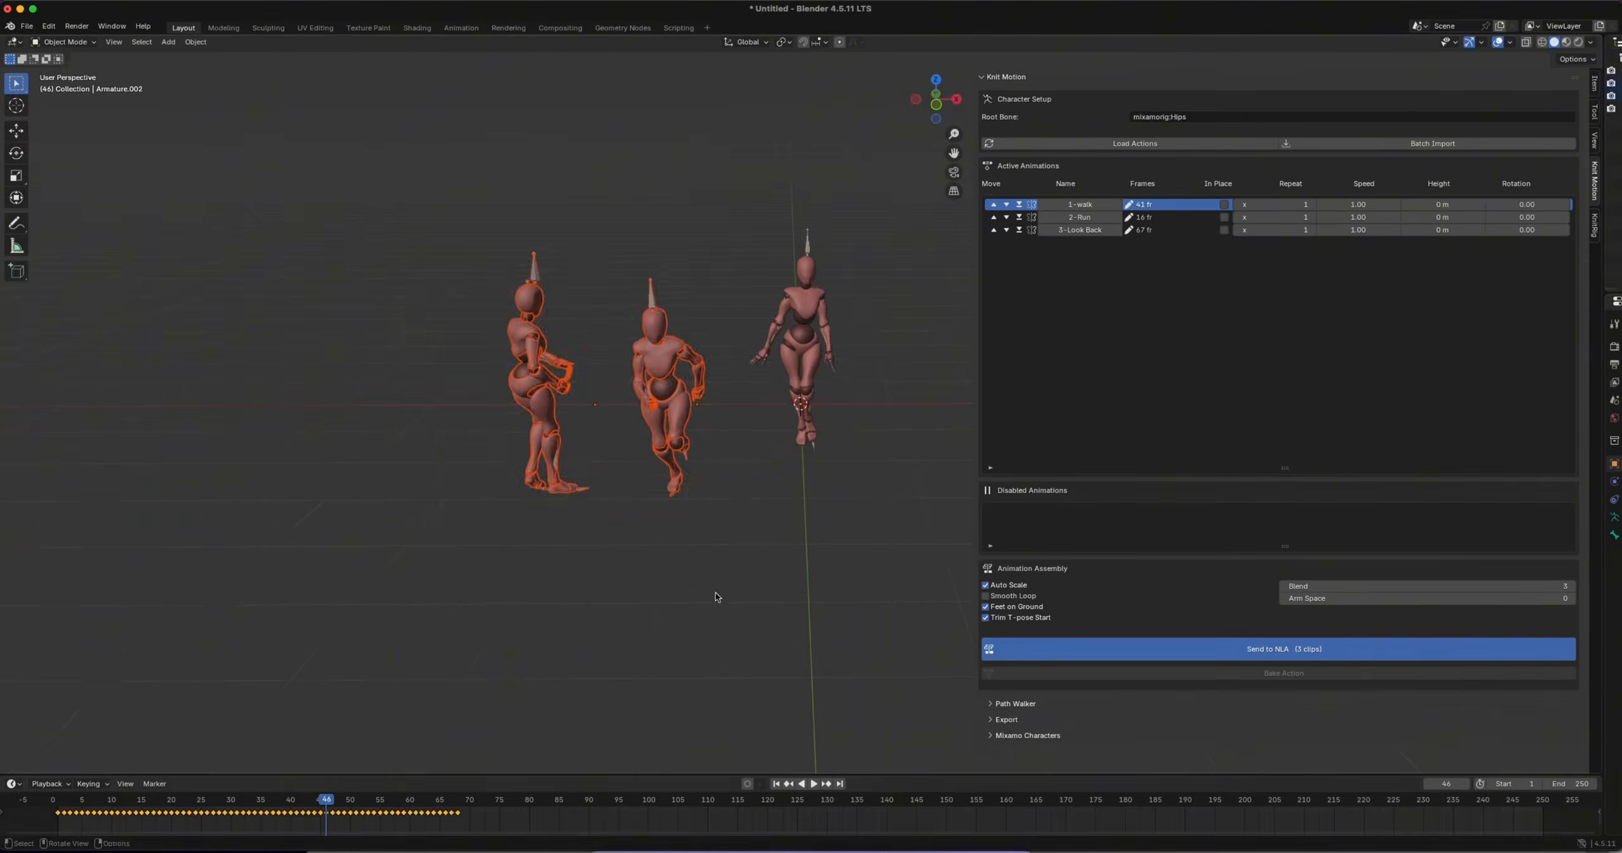
key(g)
key(x)
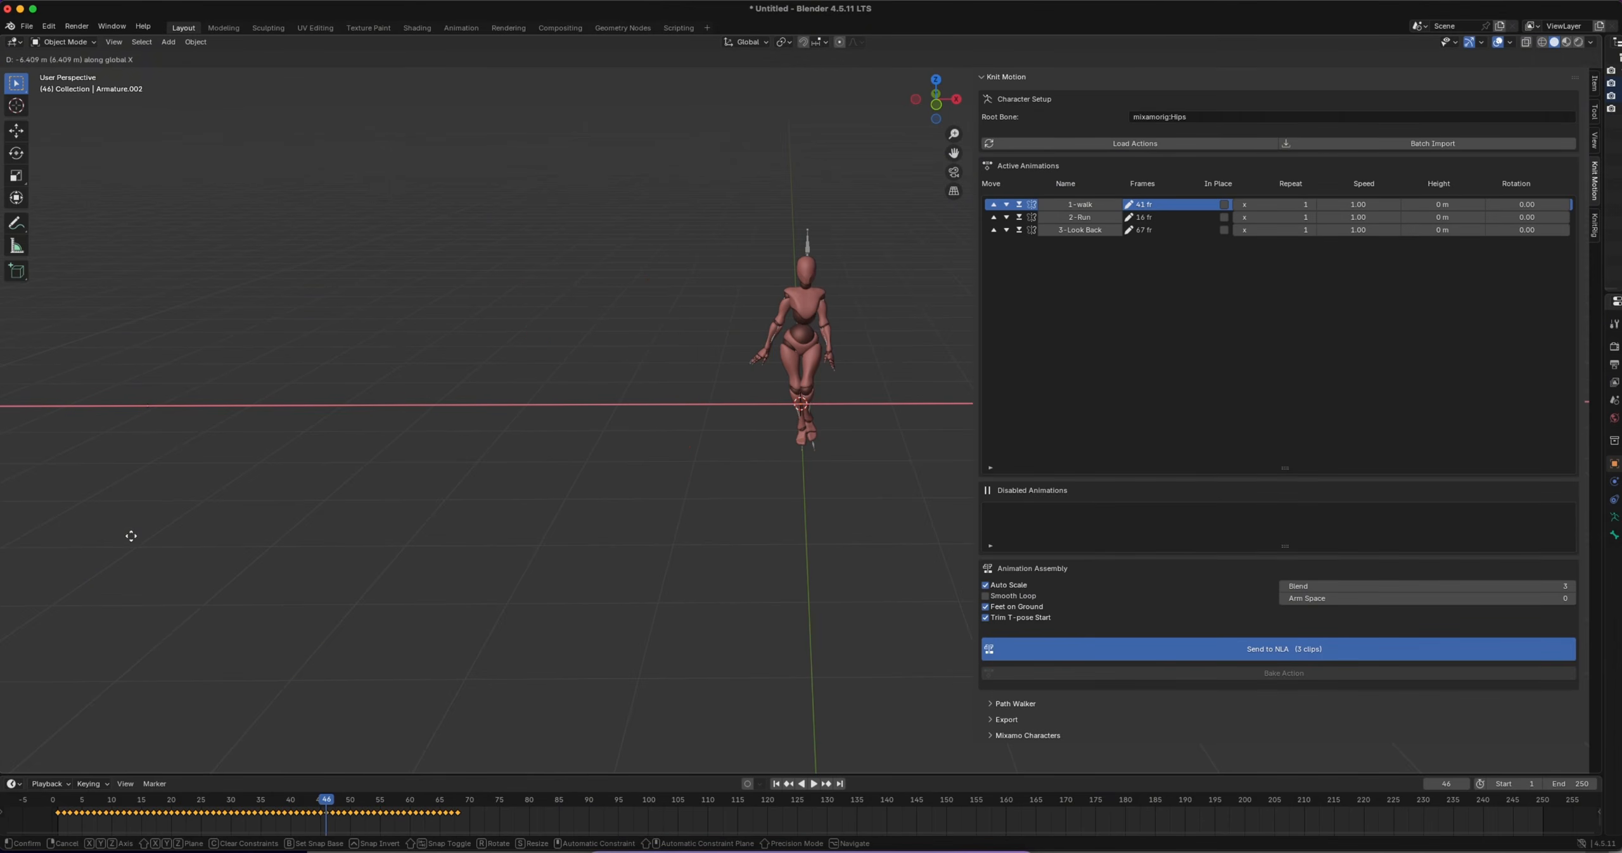
click(132, 536)
drag(971, 416, 1144, 418)
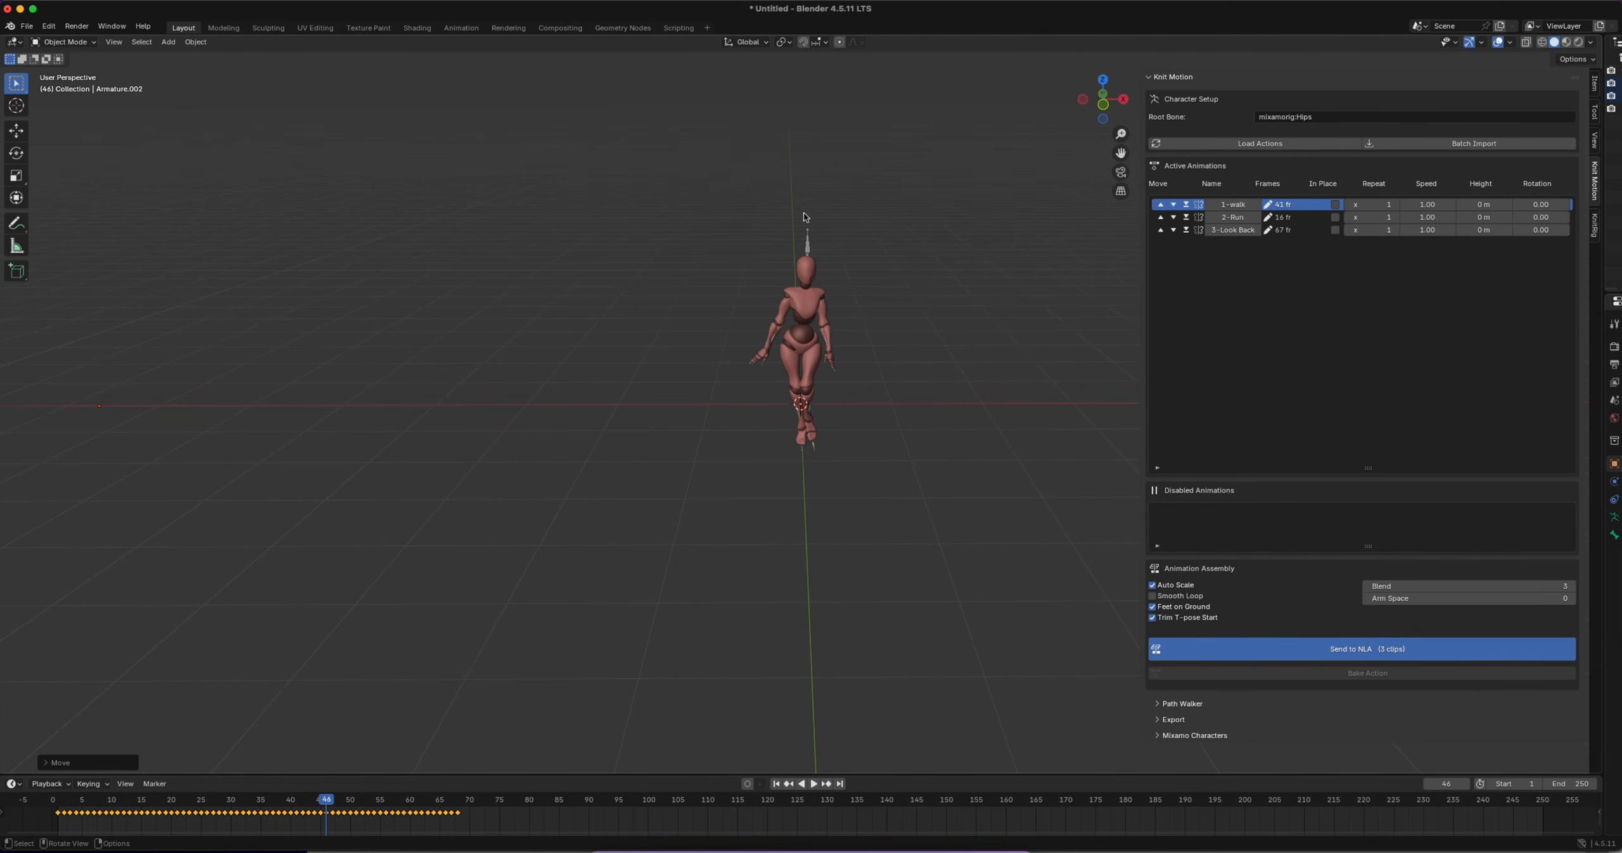
Select the walking character, disable the 2-Run and 3-Look Back clips, and lengthen the Disabled Animations list
click(809, 239)
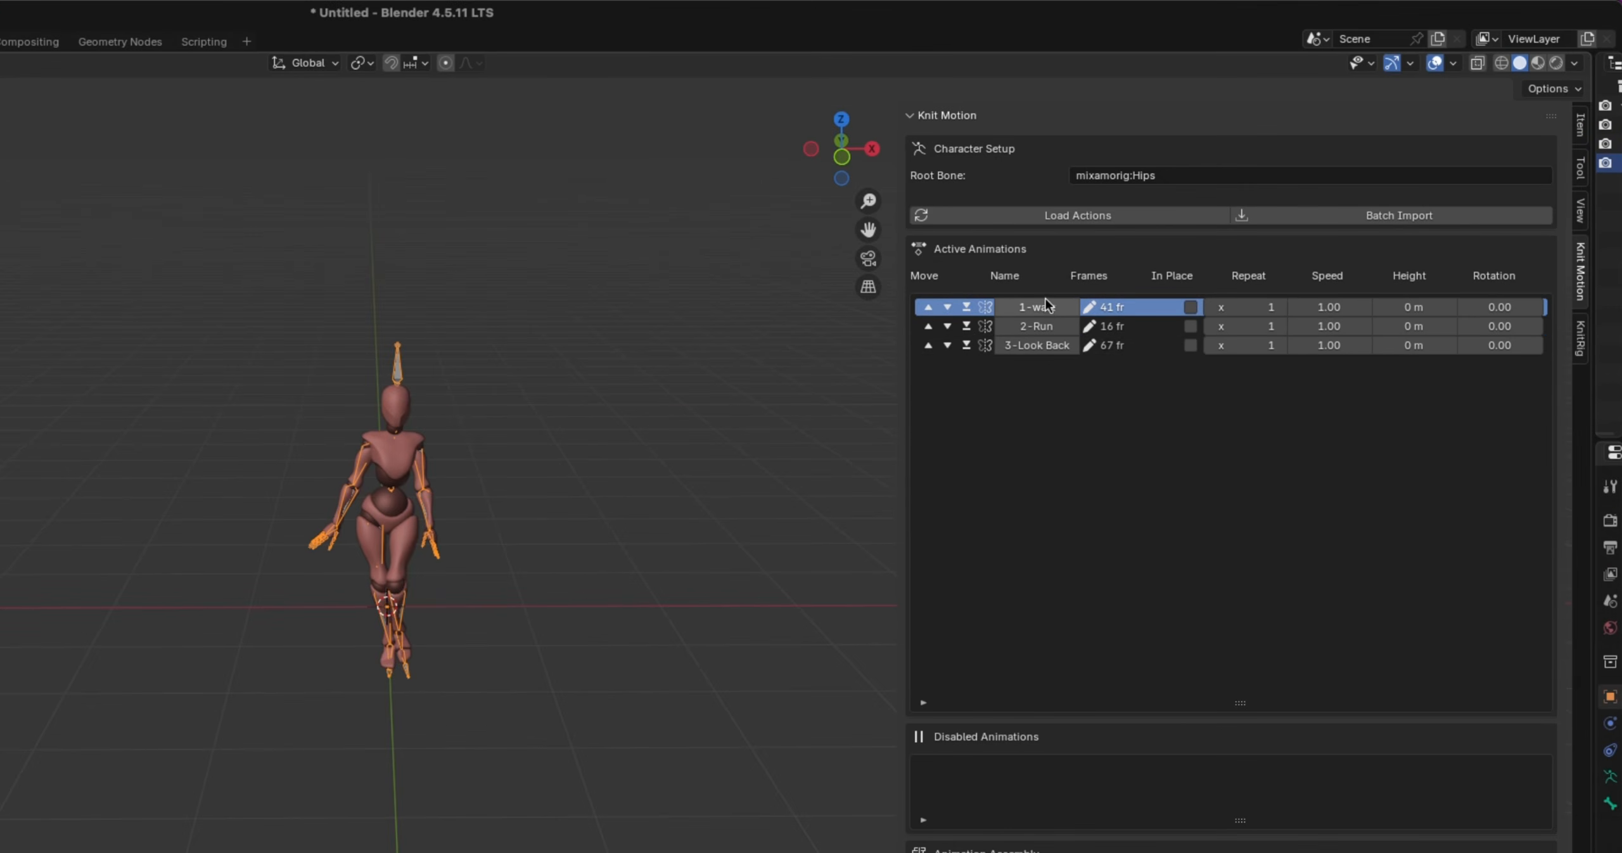
click(966, 326)
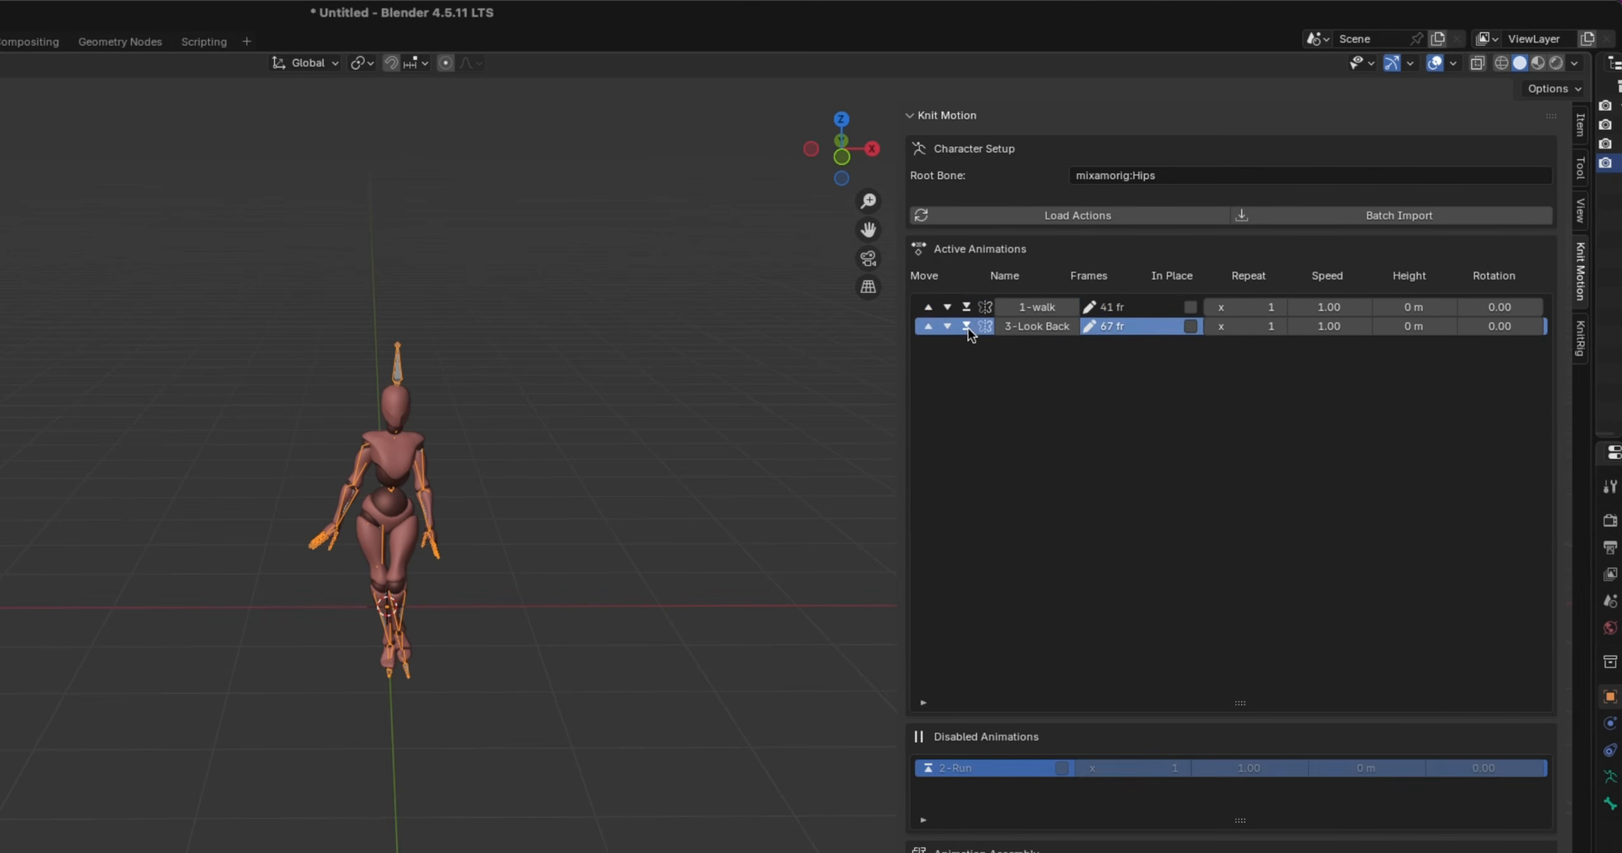
click(967, 327)
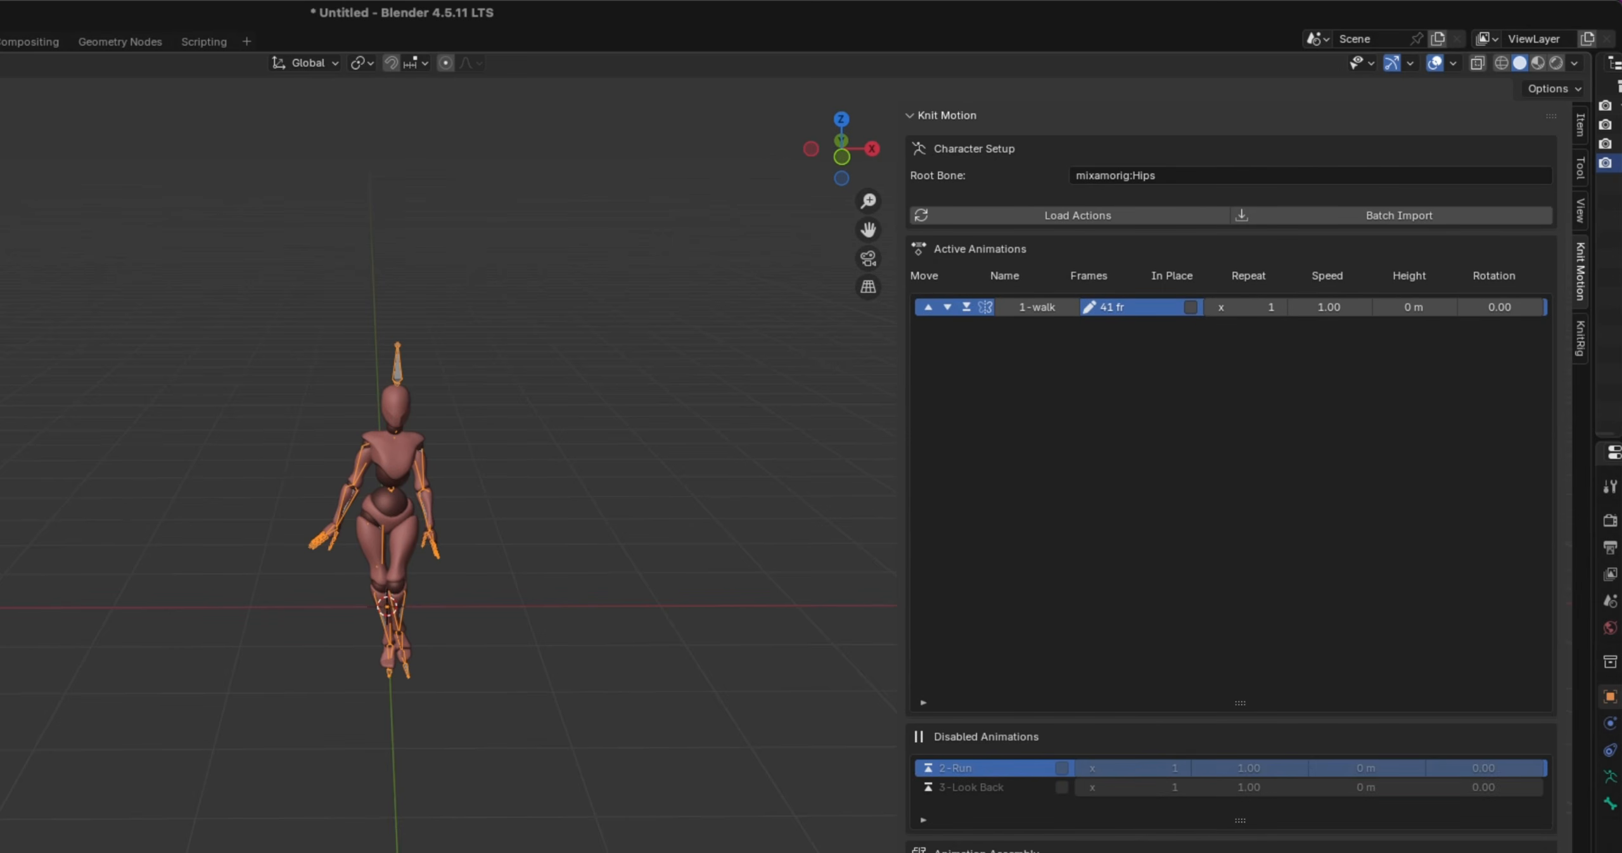
drag(1242, 820, 1242, 849)
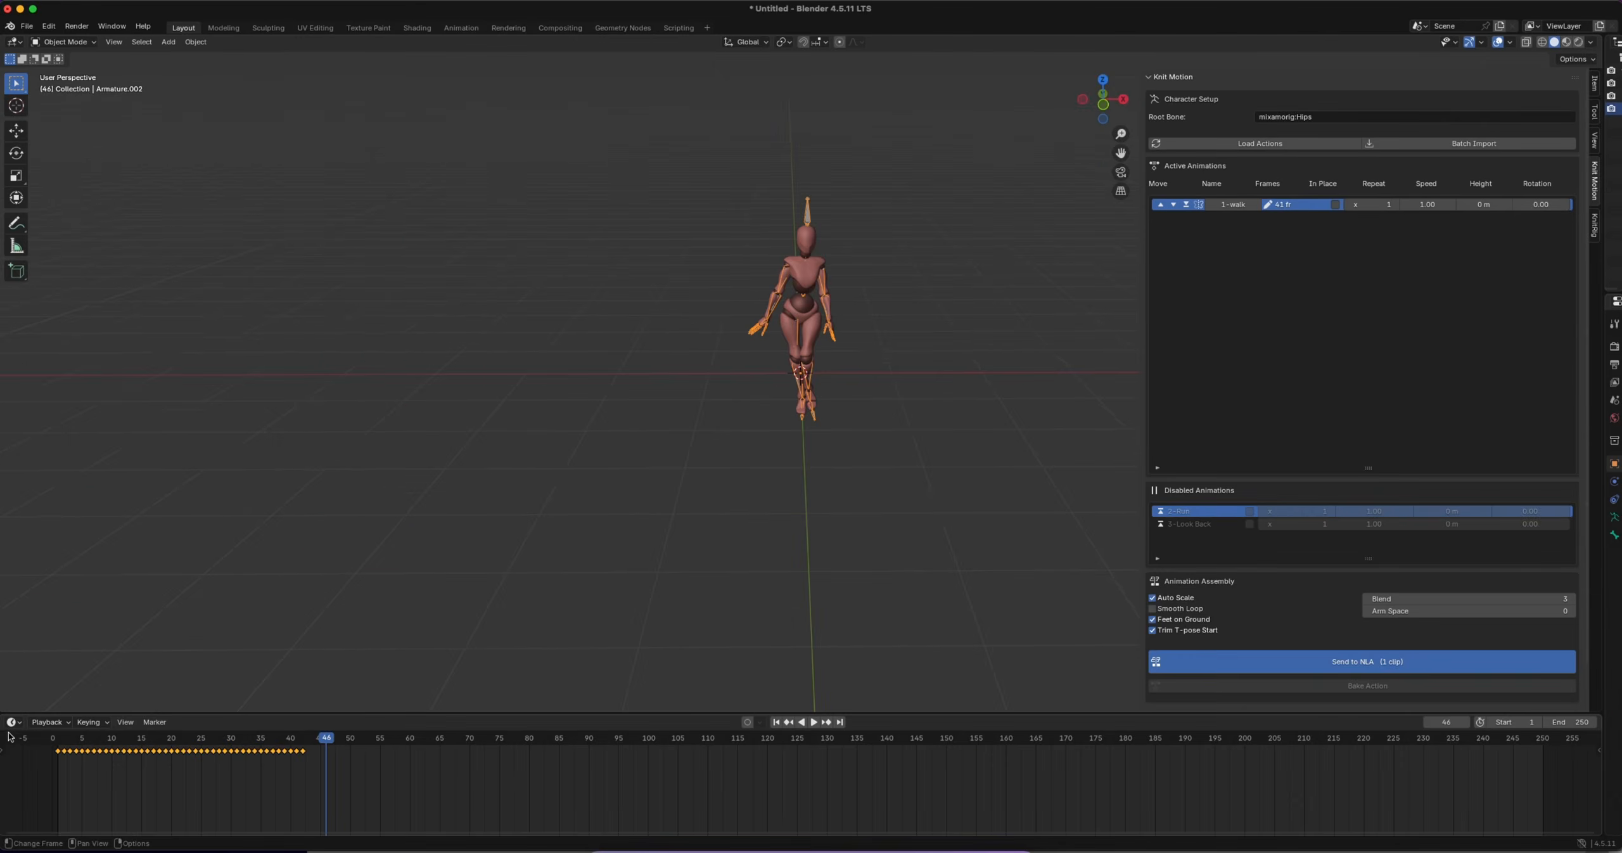
Switch the timeline area to the Nonlinear Animation editor and set the current frame to 1
click(12, 723)
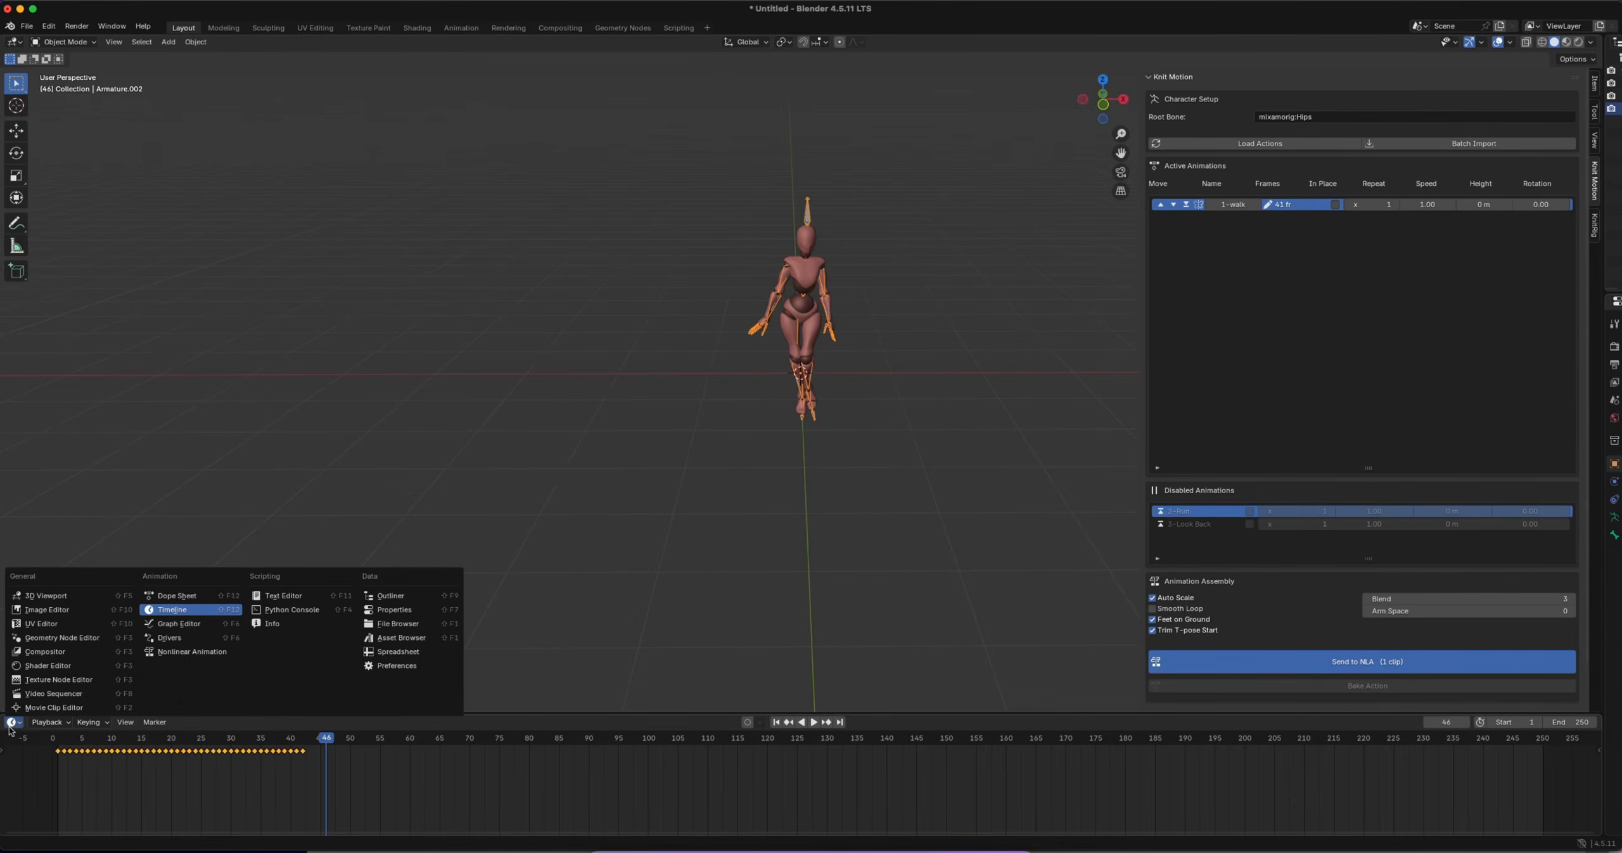
click(197, 651)
drag(392, 743, 174, 748)
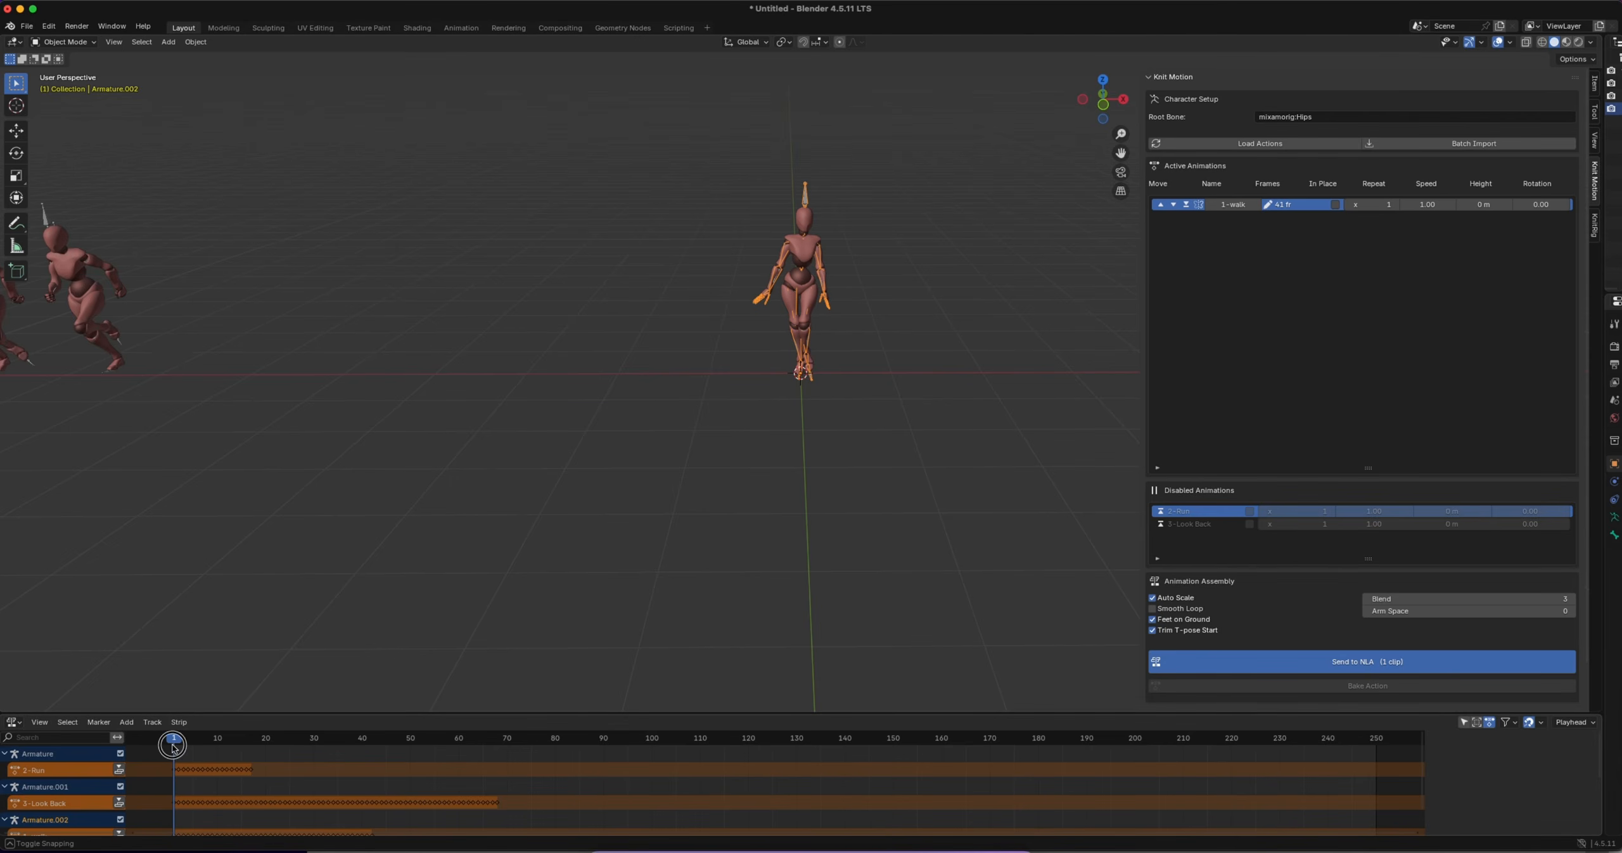
Send the 1-walk clip to the NLA with In Place enabled, and play the walk back from the side
click(1336, 205)
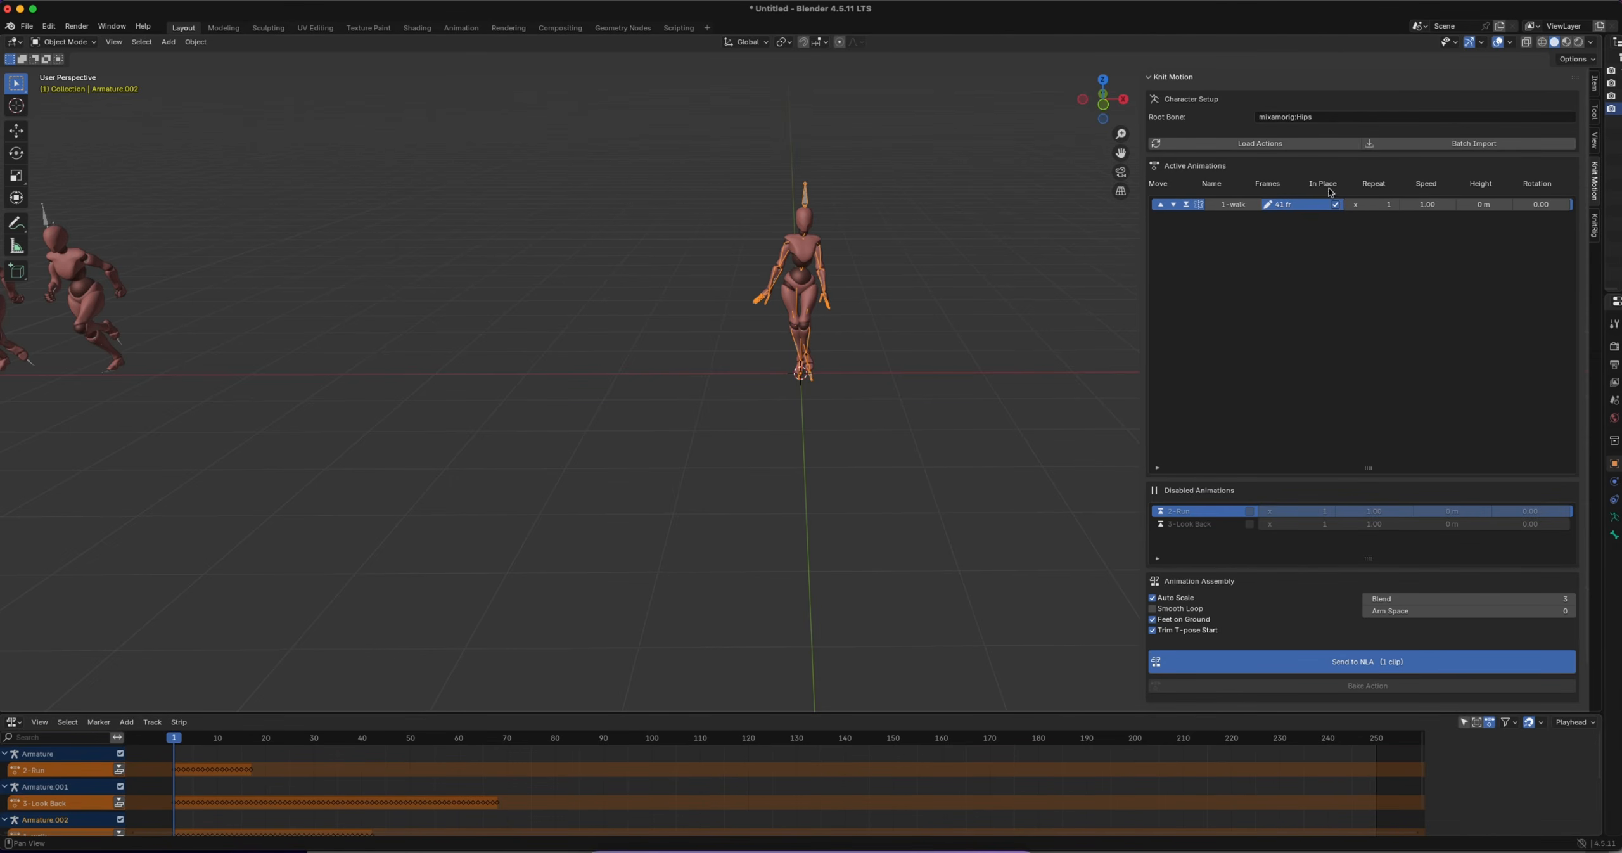
click(1318, 653)
key(space)
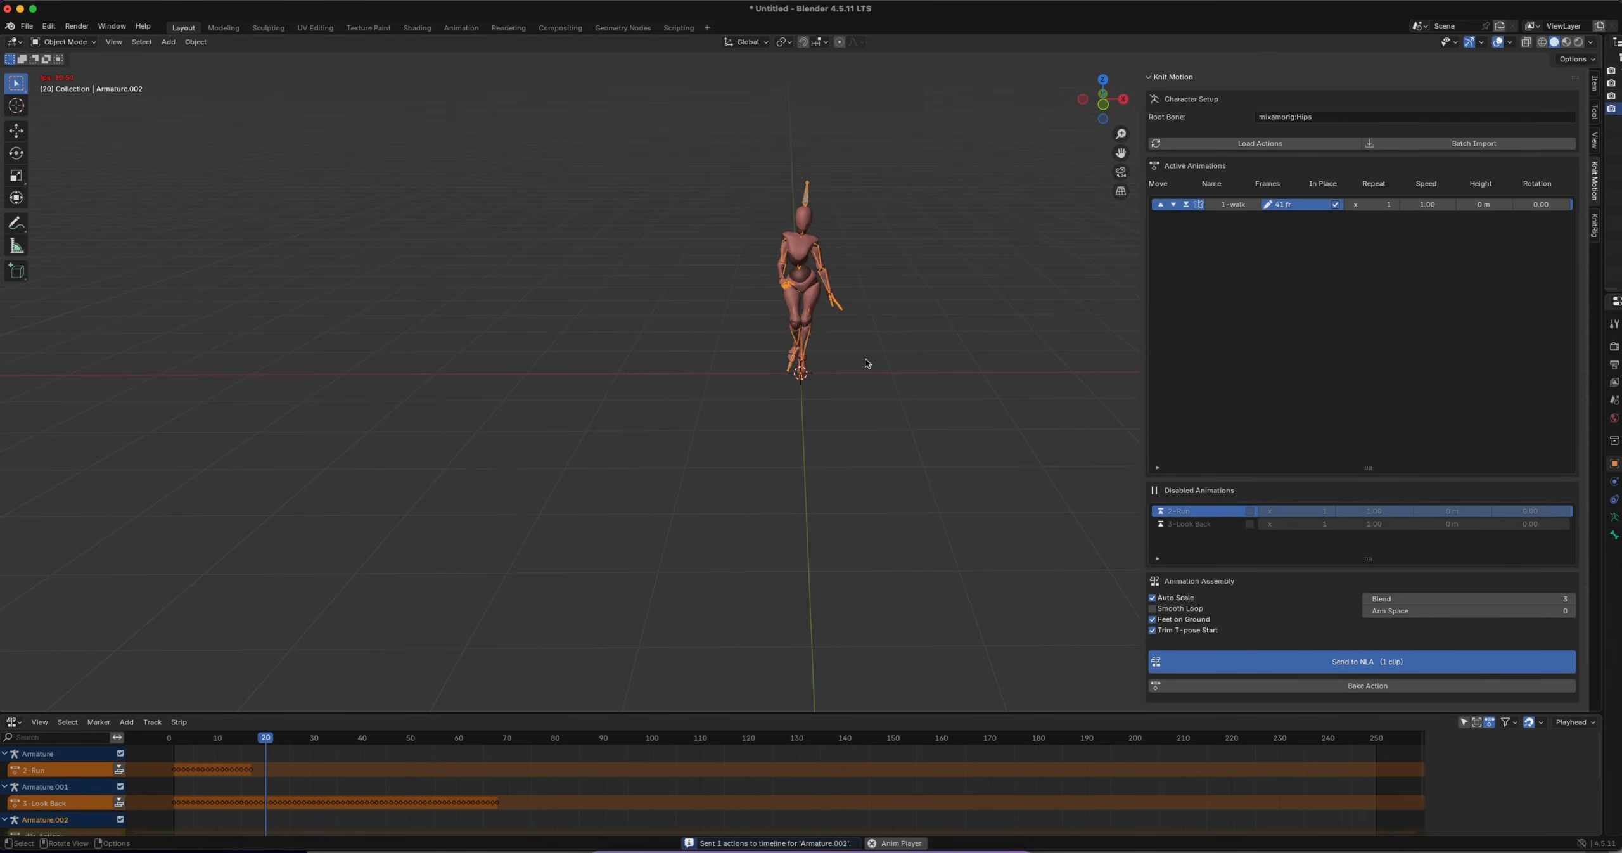
middle_drag(753, 350, 842, 358)
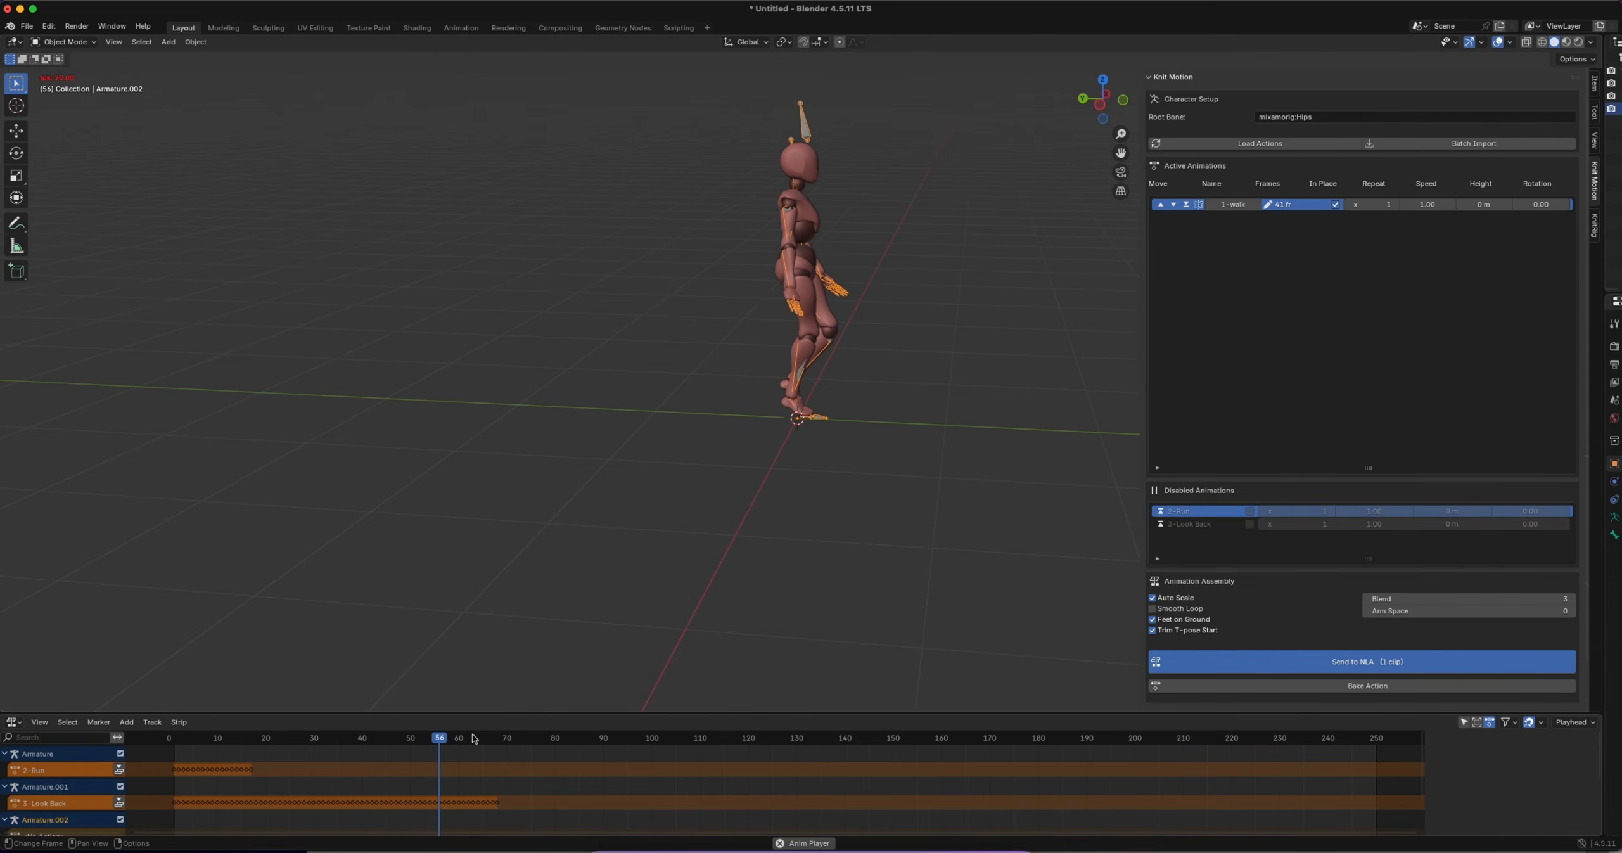
drag(474, 738, 208, 727)
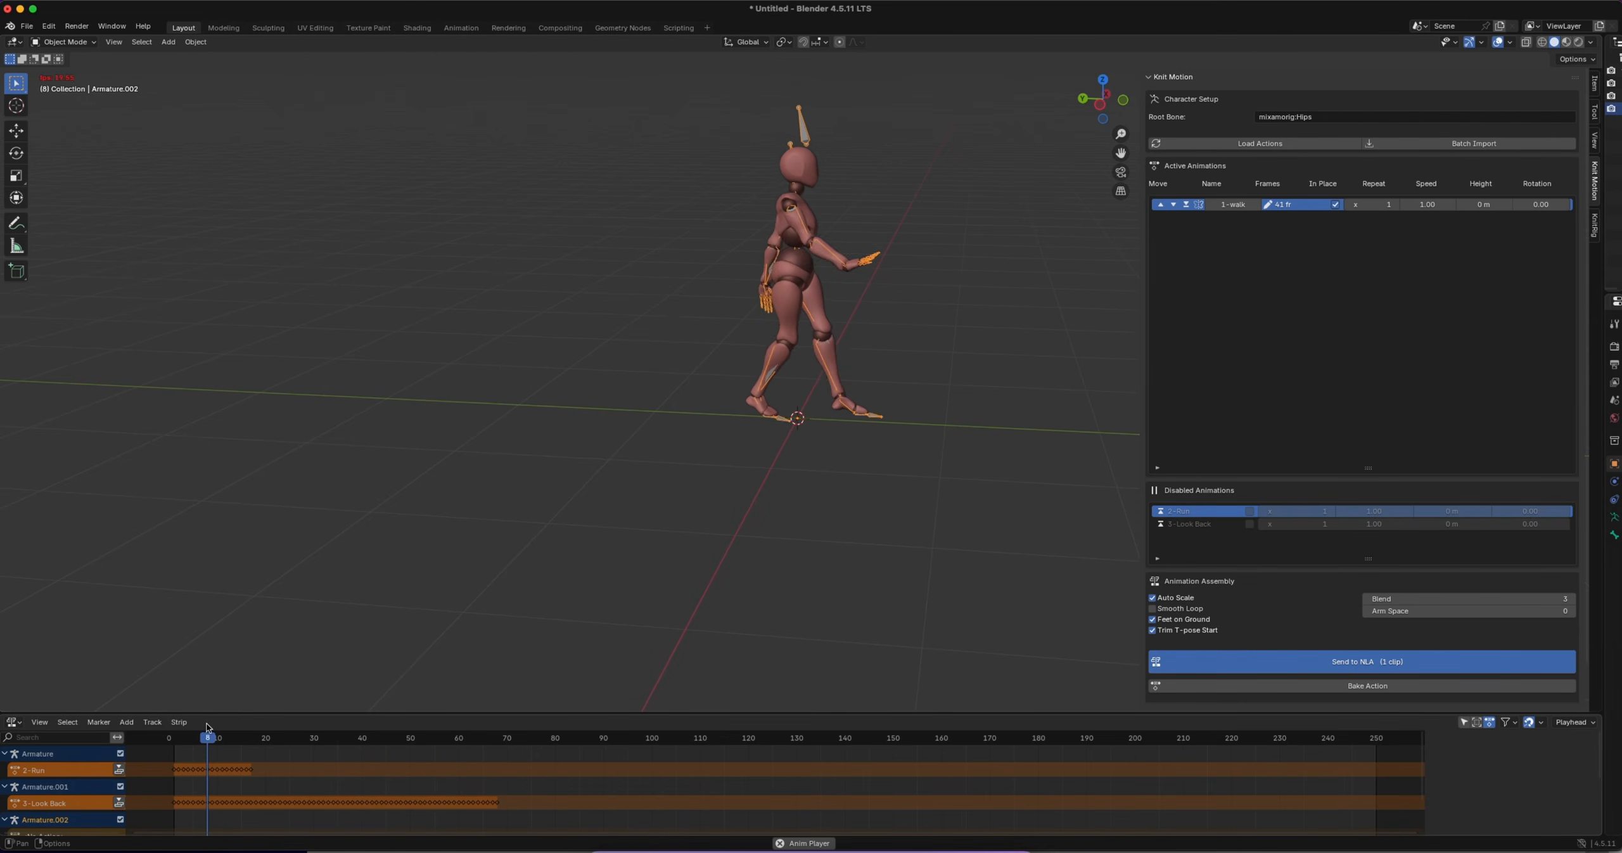
key(space)
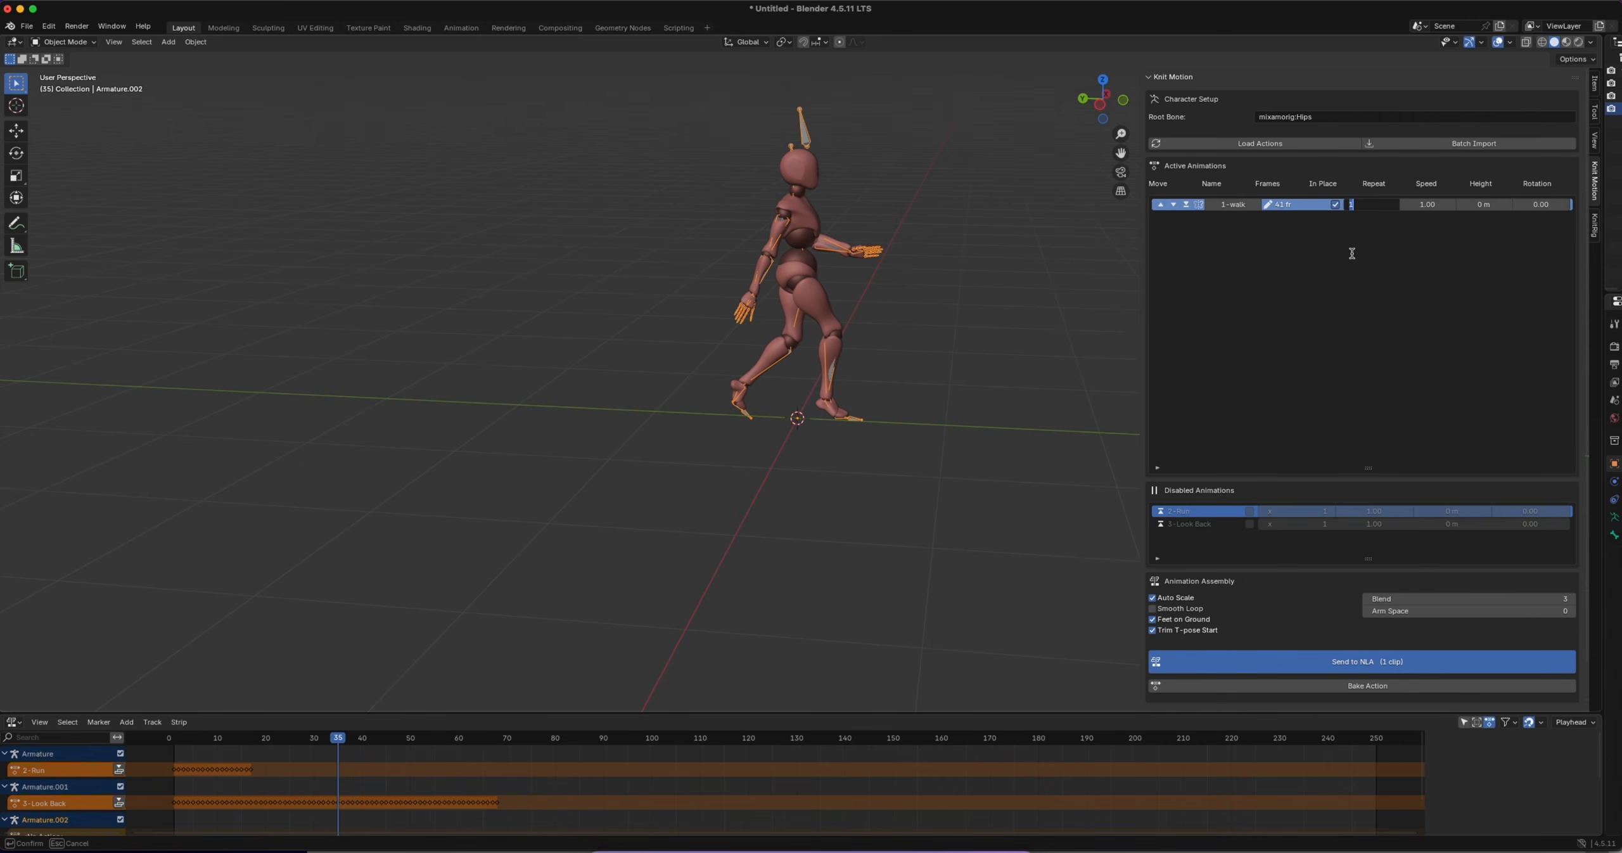
Send the 1-walk clip to the NLA with 10 repeats, and enlarge the Nonlinear Animation editor to show its strips
text(0)
key(Return)
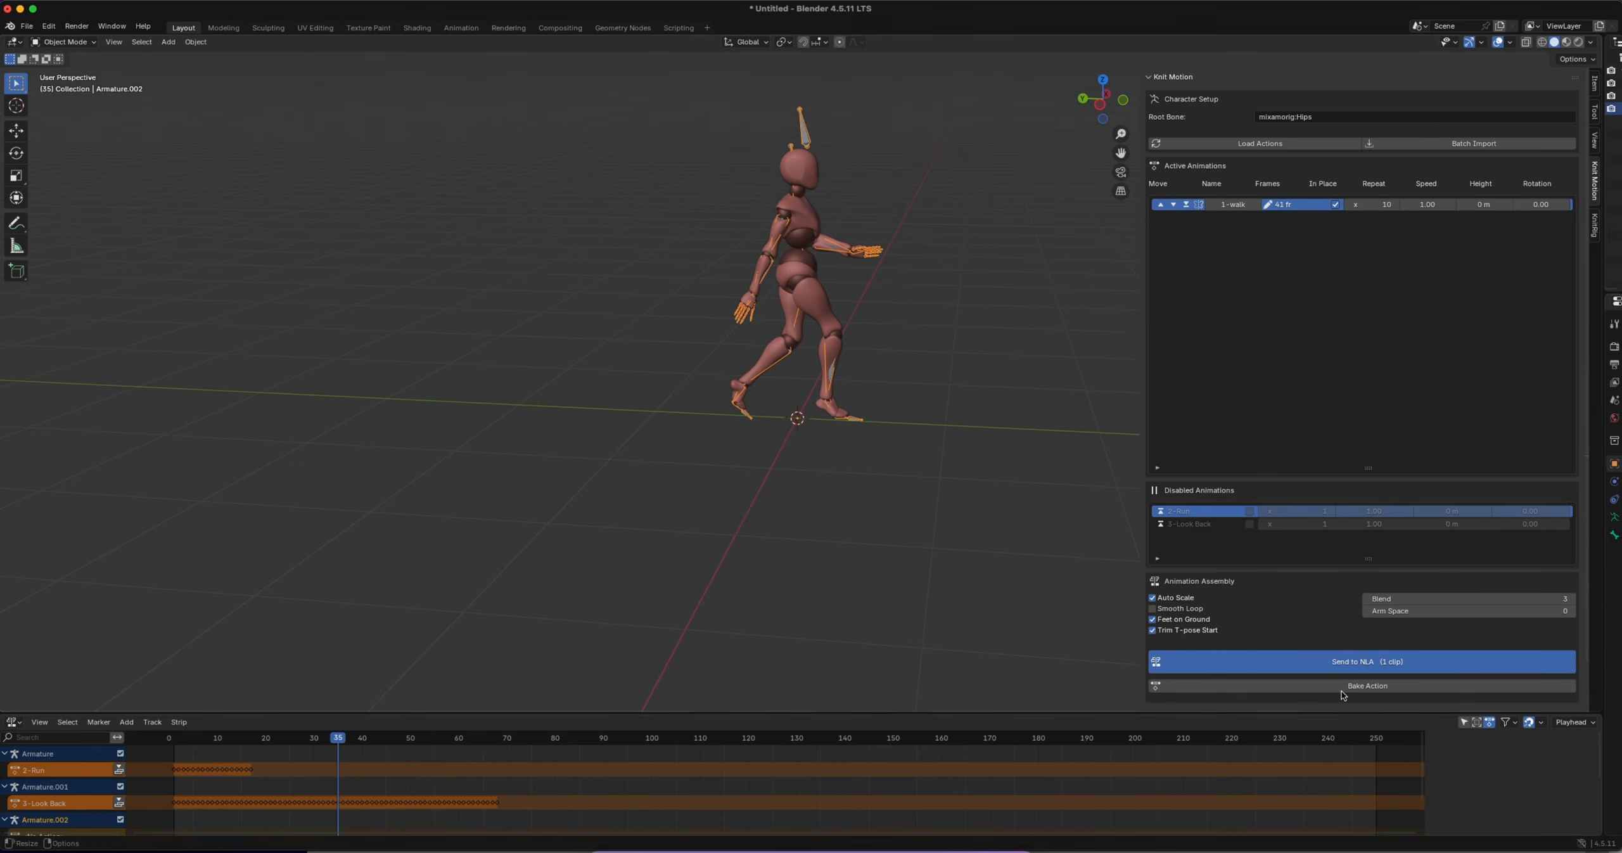
click(1342, 662)
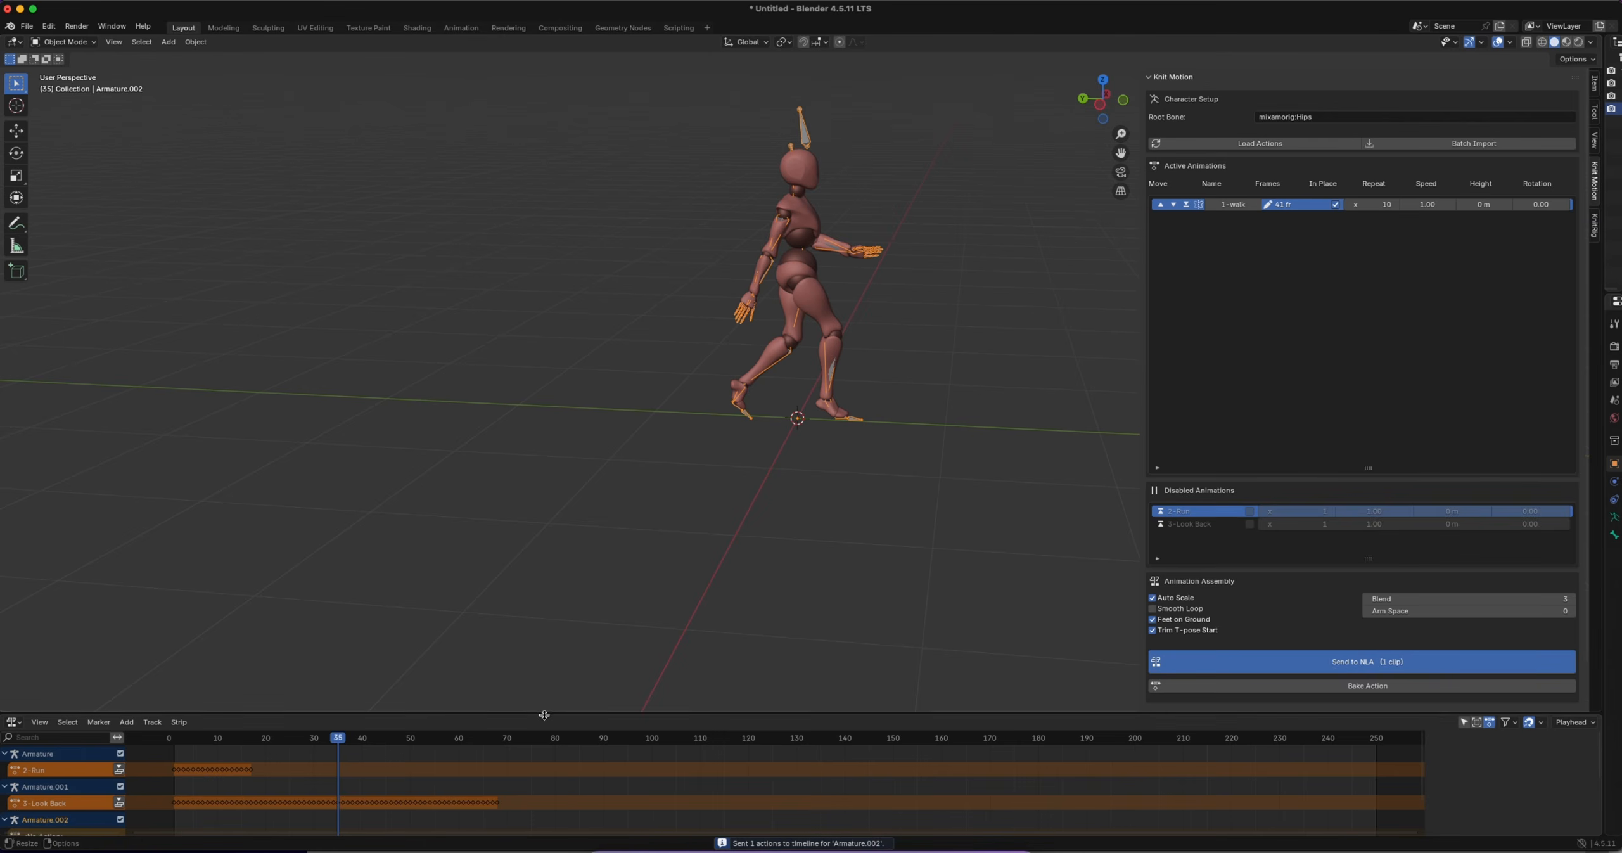
drag(544, 714, 574, 556)
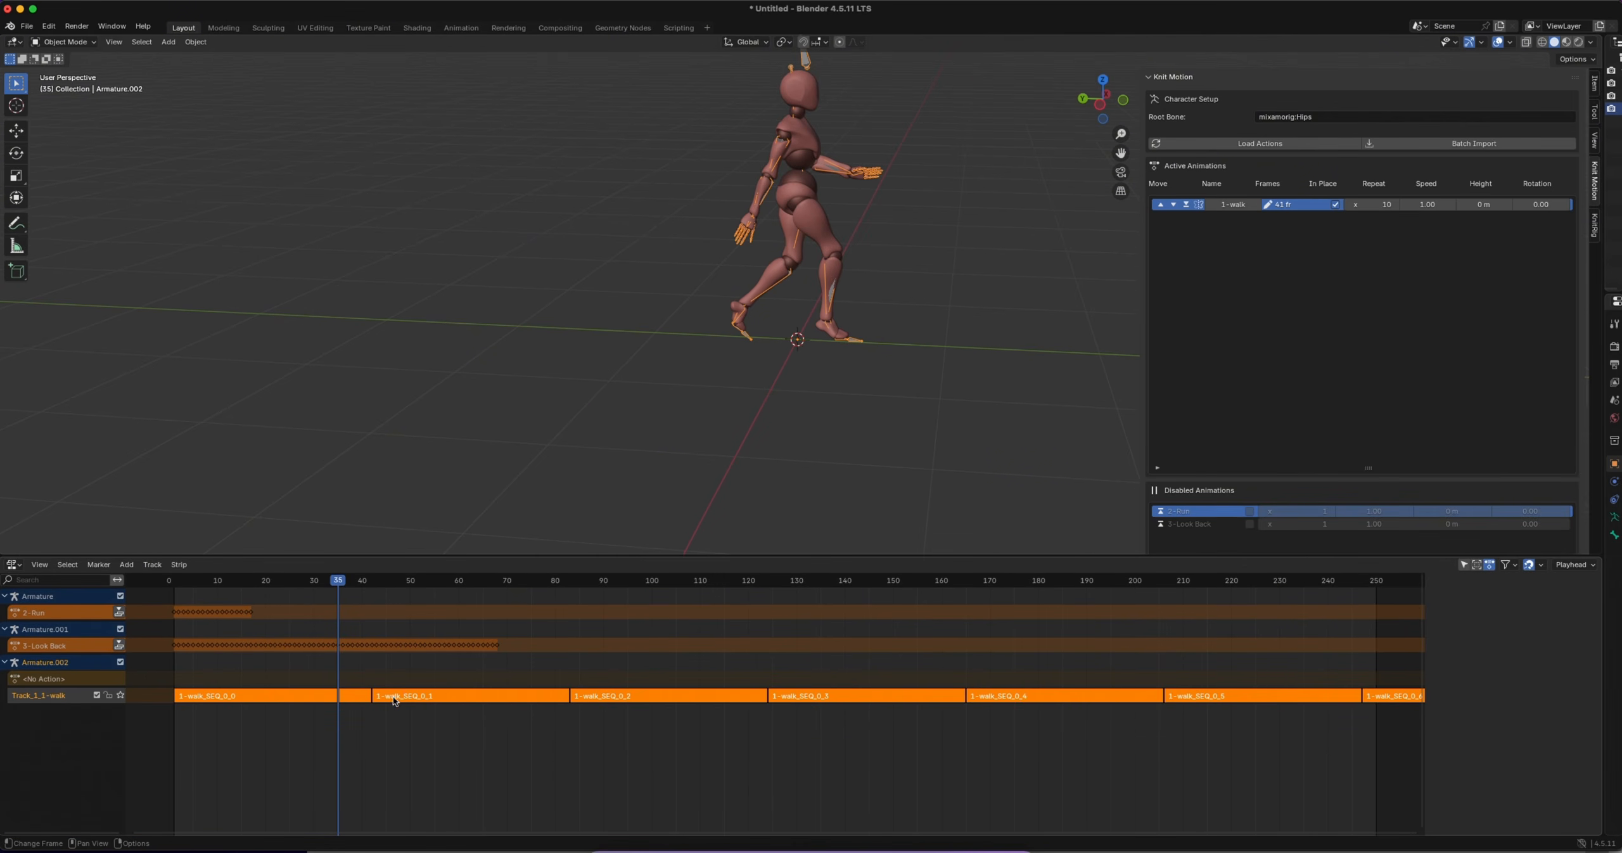
Play the repeated walk and scrub to frame 164 to examine the transition between the fourth and fifth strips
middle_drag(930, 289, 918, 276)
key(space)
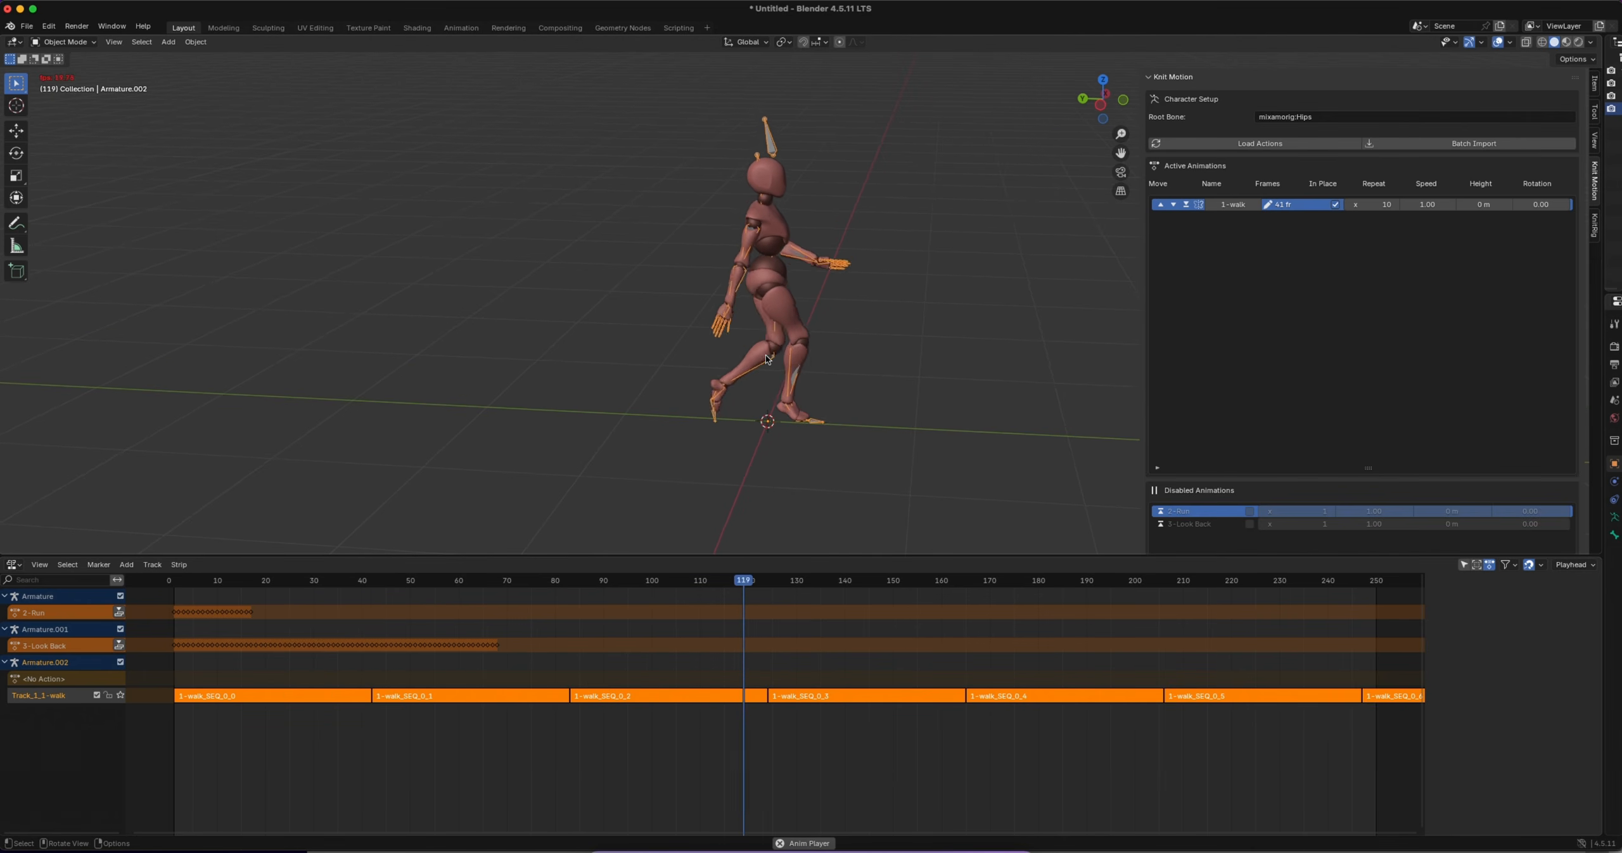
key(space)
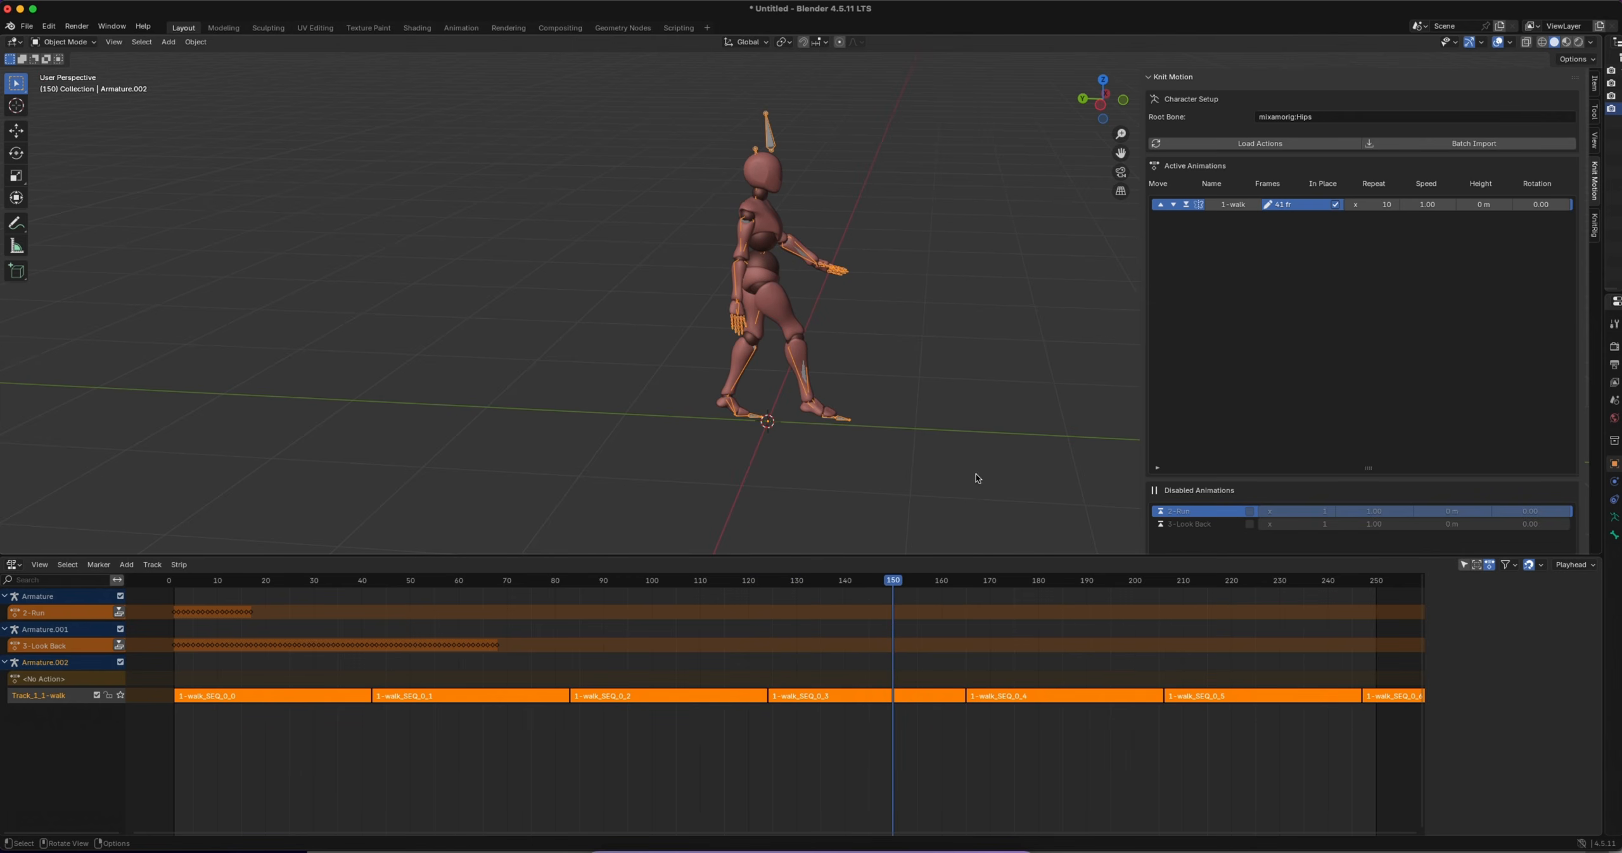
drag(893, 584, 961, 588)
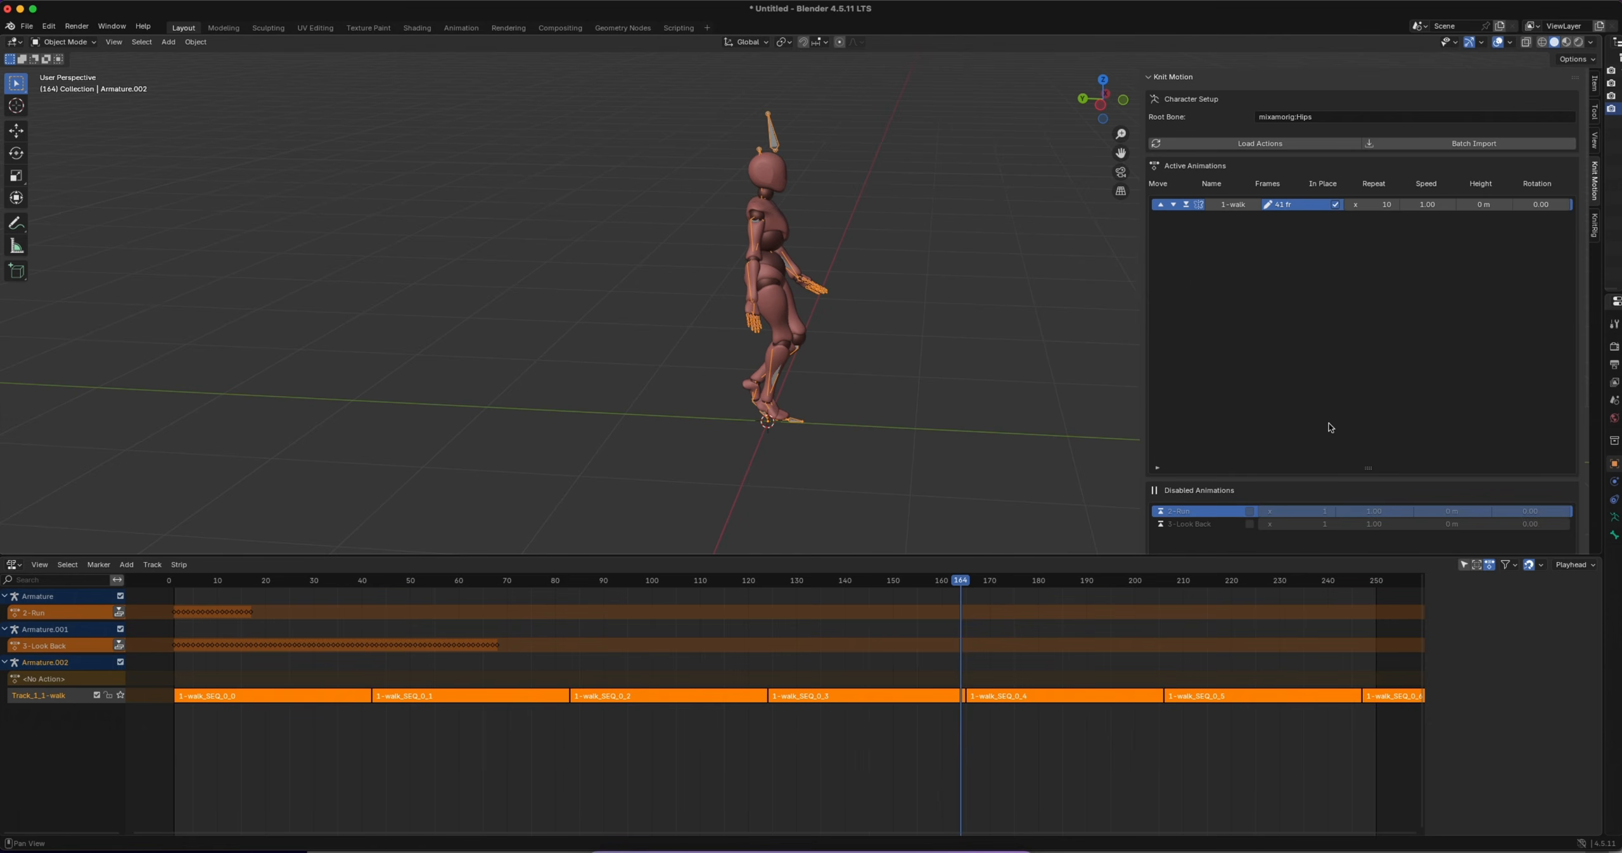
Enable Smooth Loop for the animation assembly and send the 1-walk clip to the NLA again
scroll(1330, 428, down, 5)
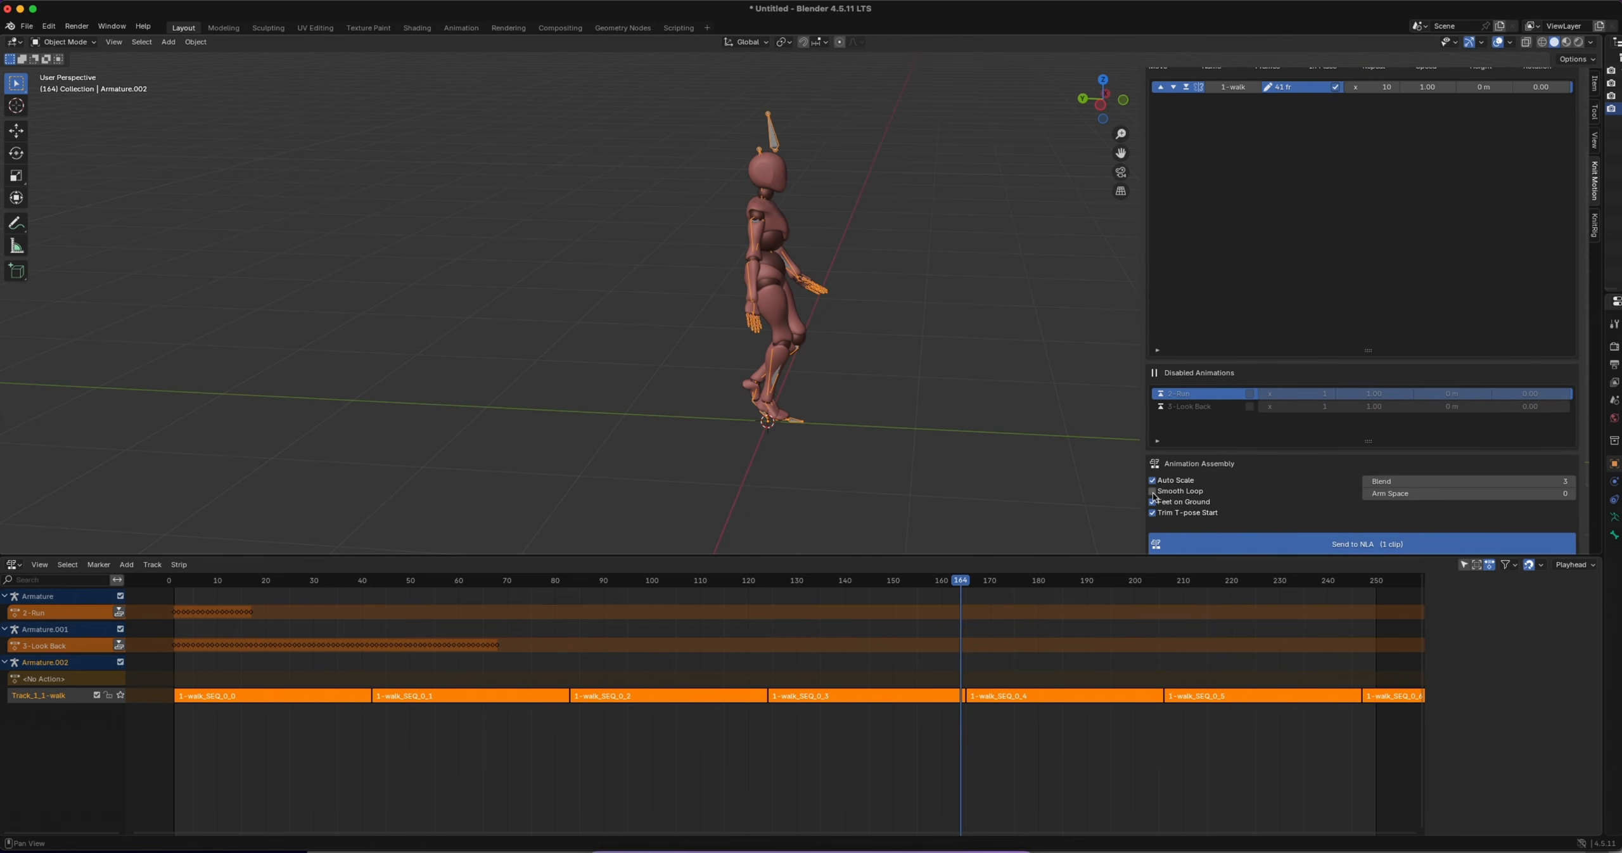
click(1152, 492)
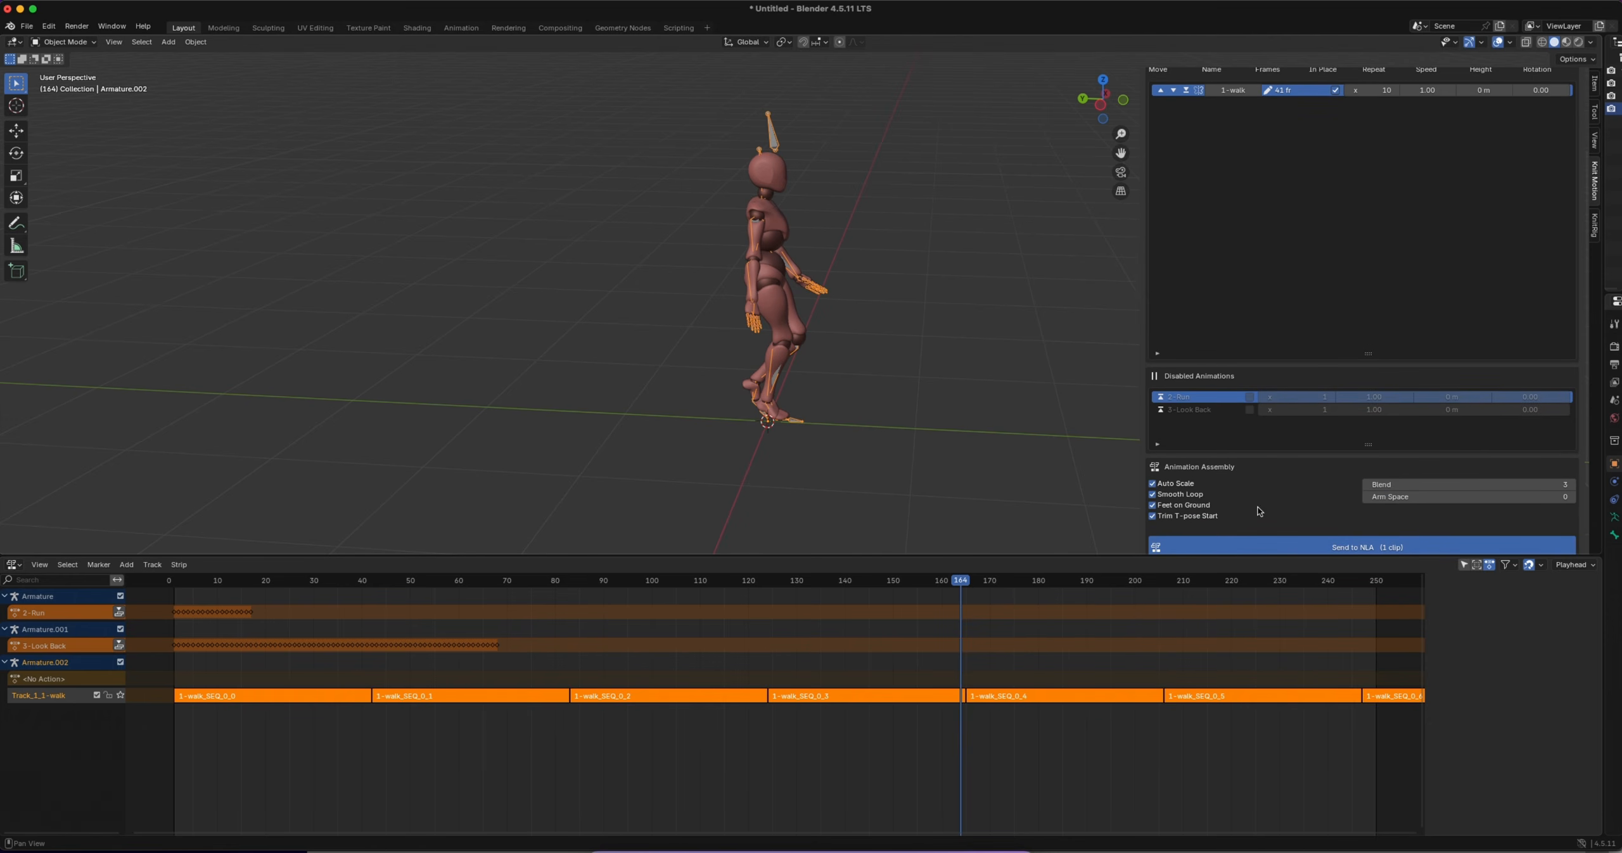
click(1312, 544)
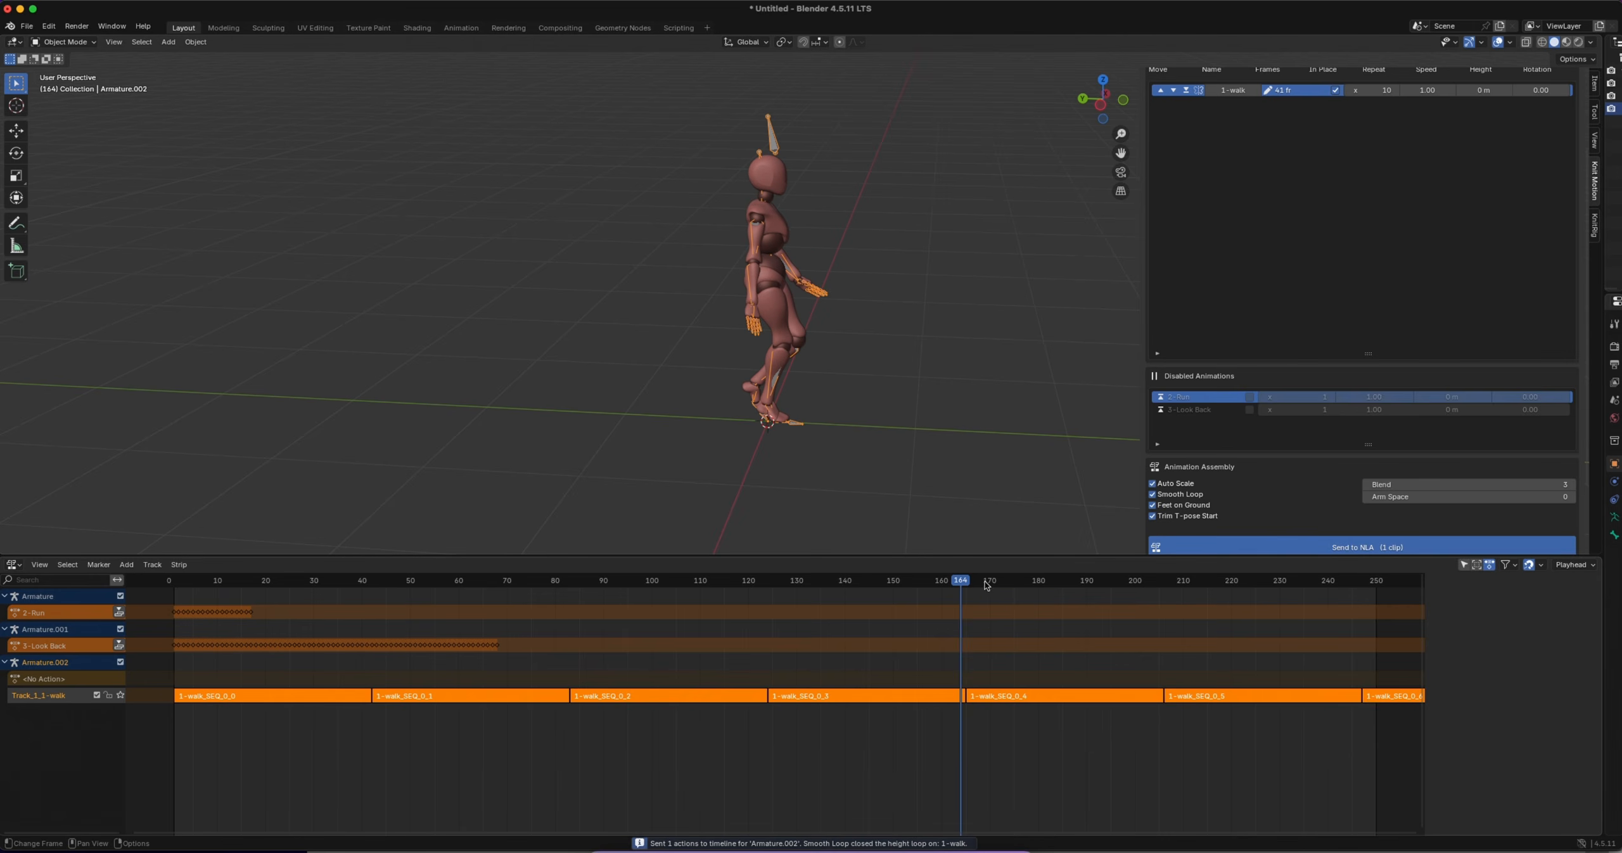
Play the smooth-looped walk from frame 8 and examine the character's motion between repeats up close
drag(965, 583, 207, 596)
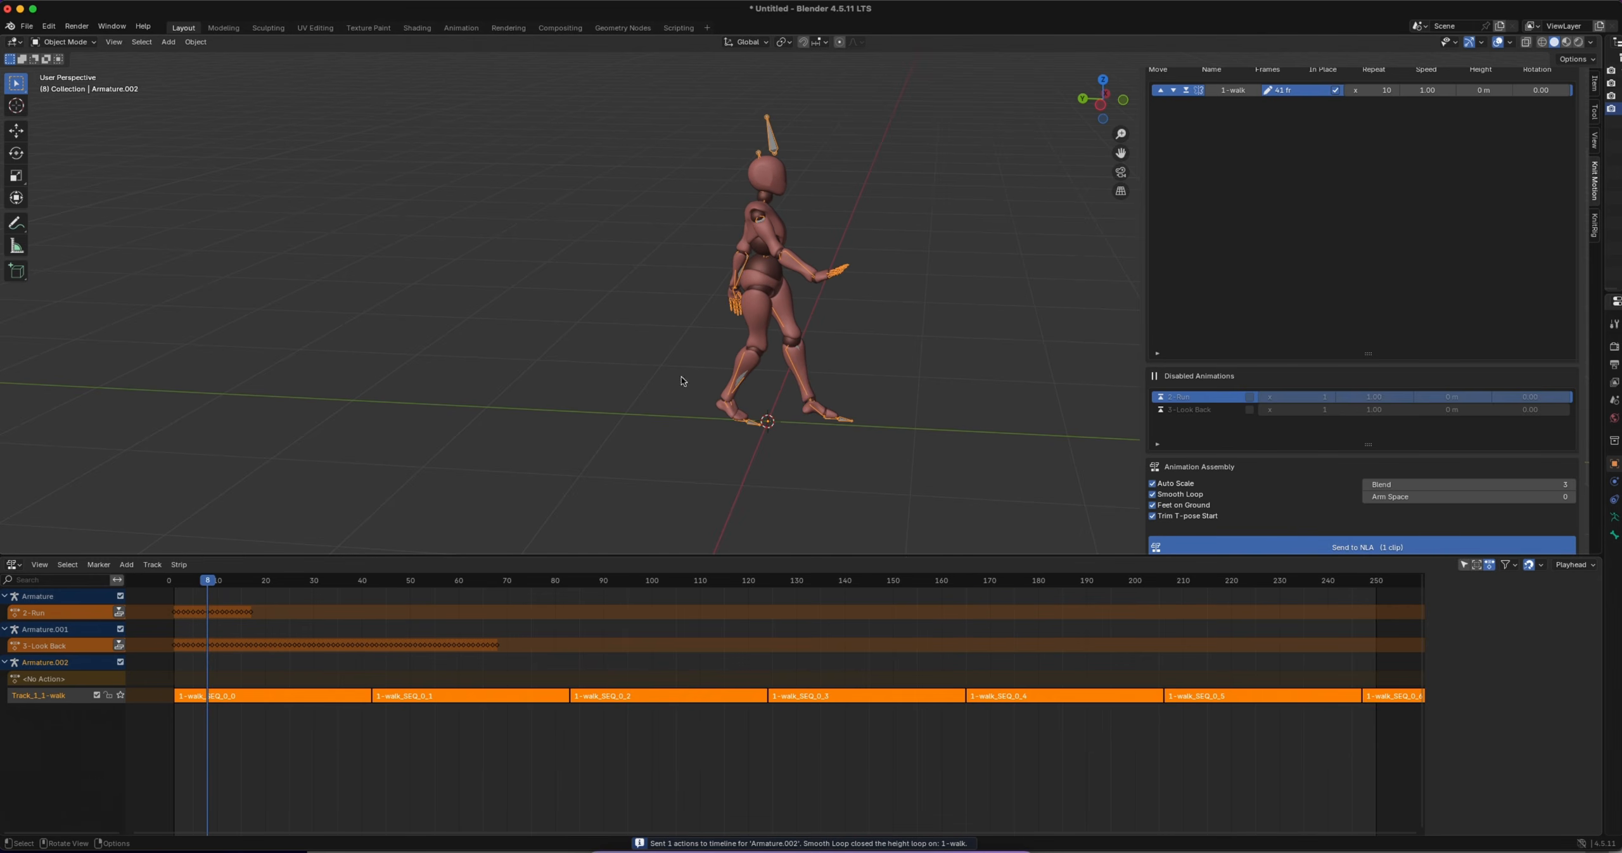
key(space)
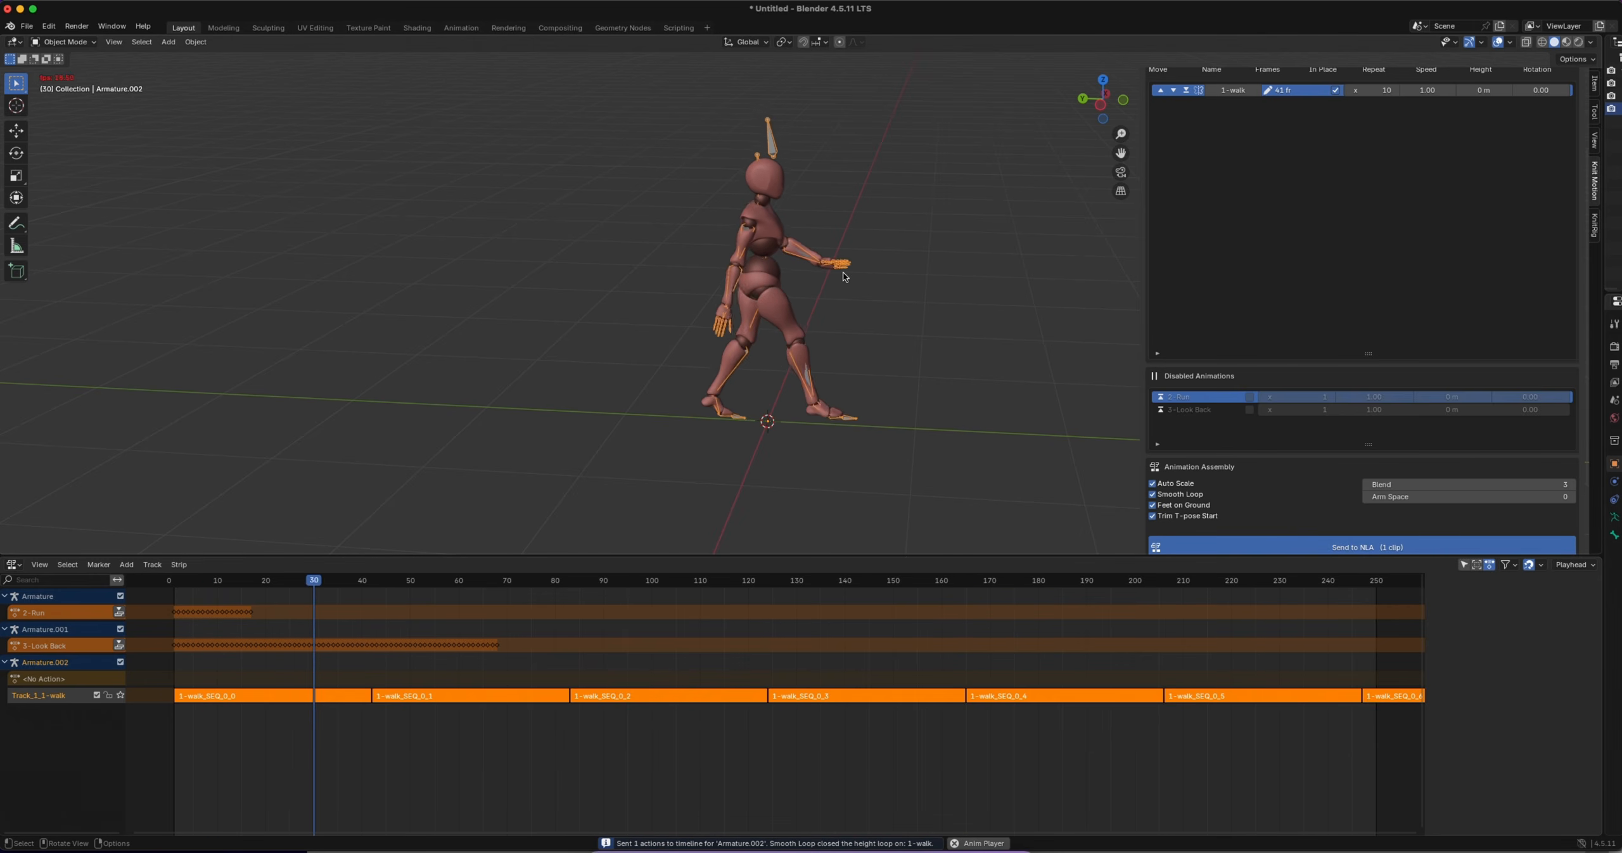
ctrl+scroll(788, 165, up, 5)
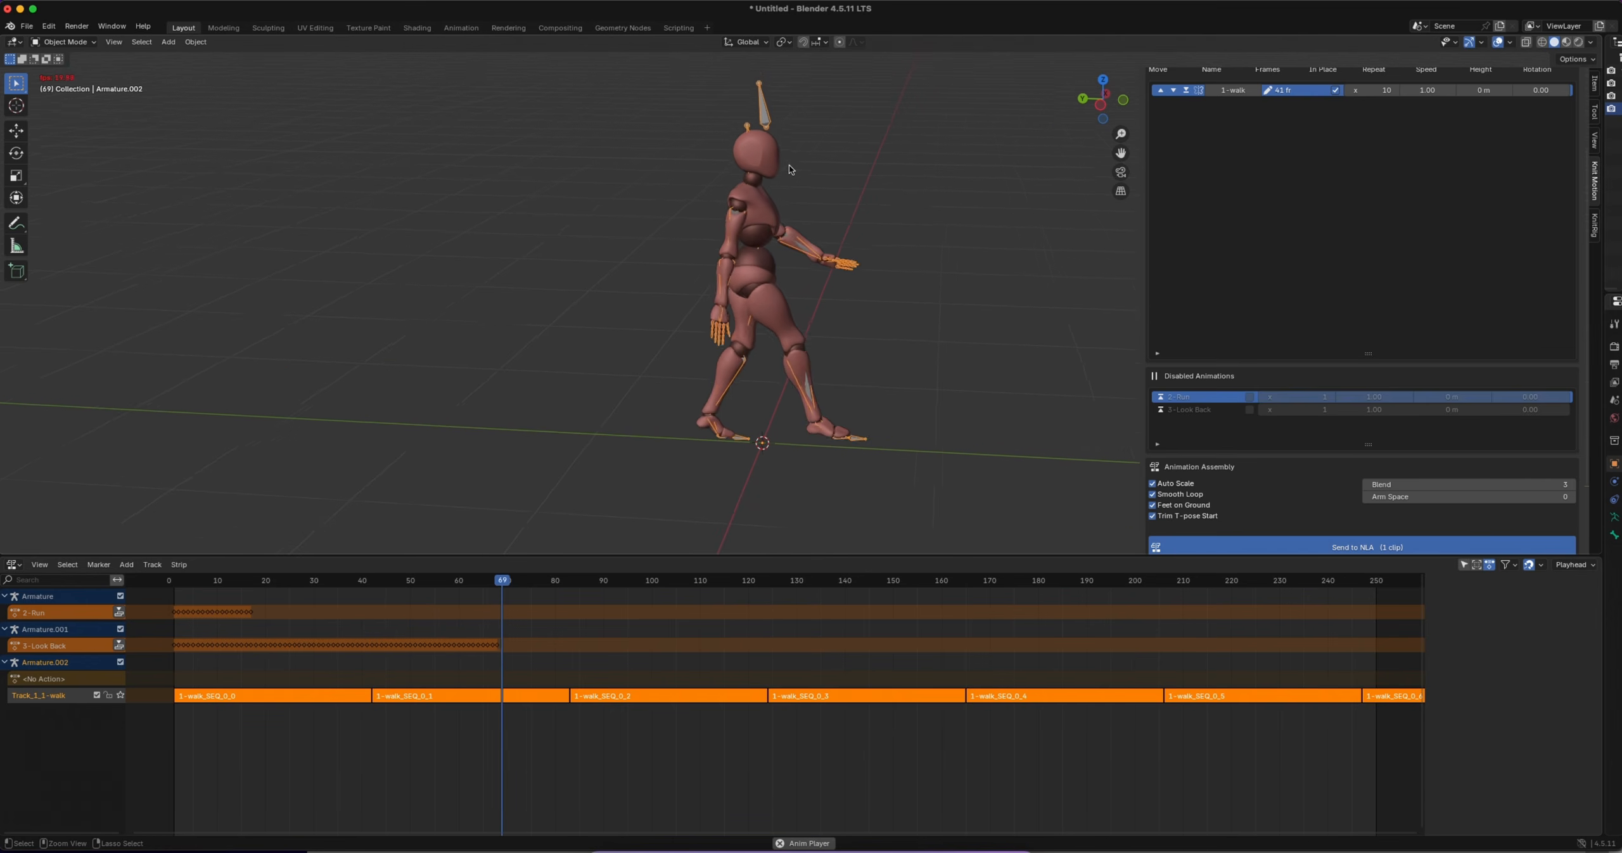
Examine the playing smooth-looped walk up close from the side and from the front
ctrl+scroll(788, 165, up, 1)
shift+scroll(788, 164, up, 3)
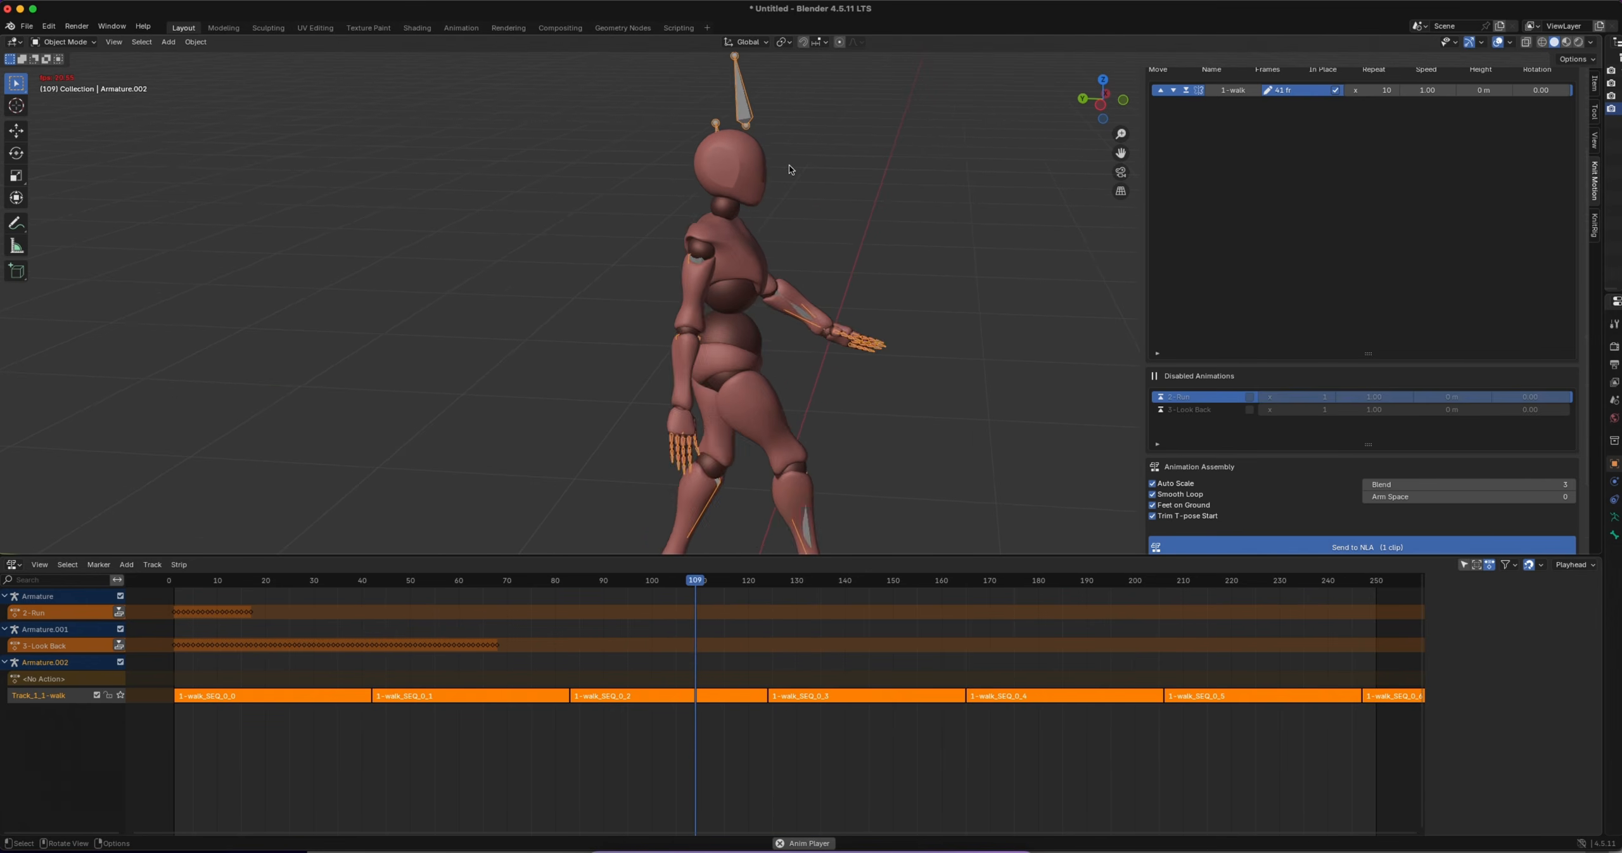
scroll(890, 249, right, 10)
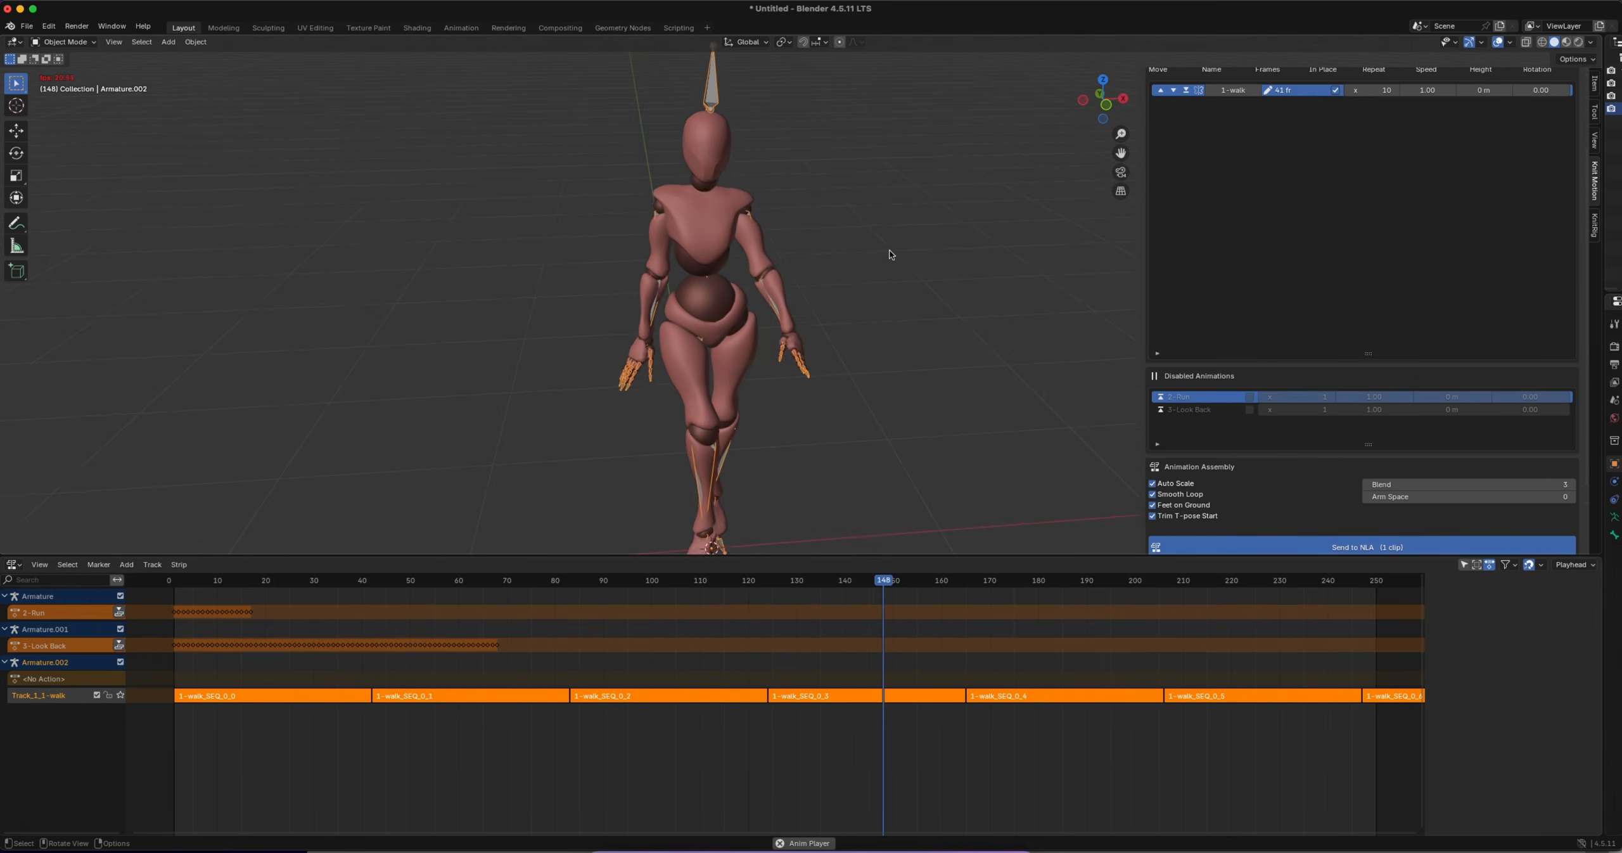
ctrl+scroll(876, 257, down, 4)
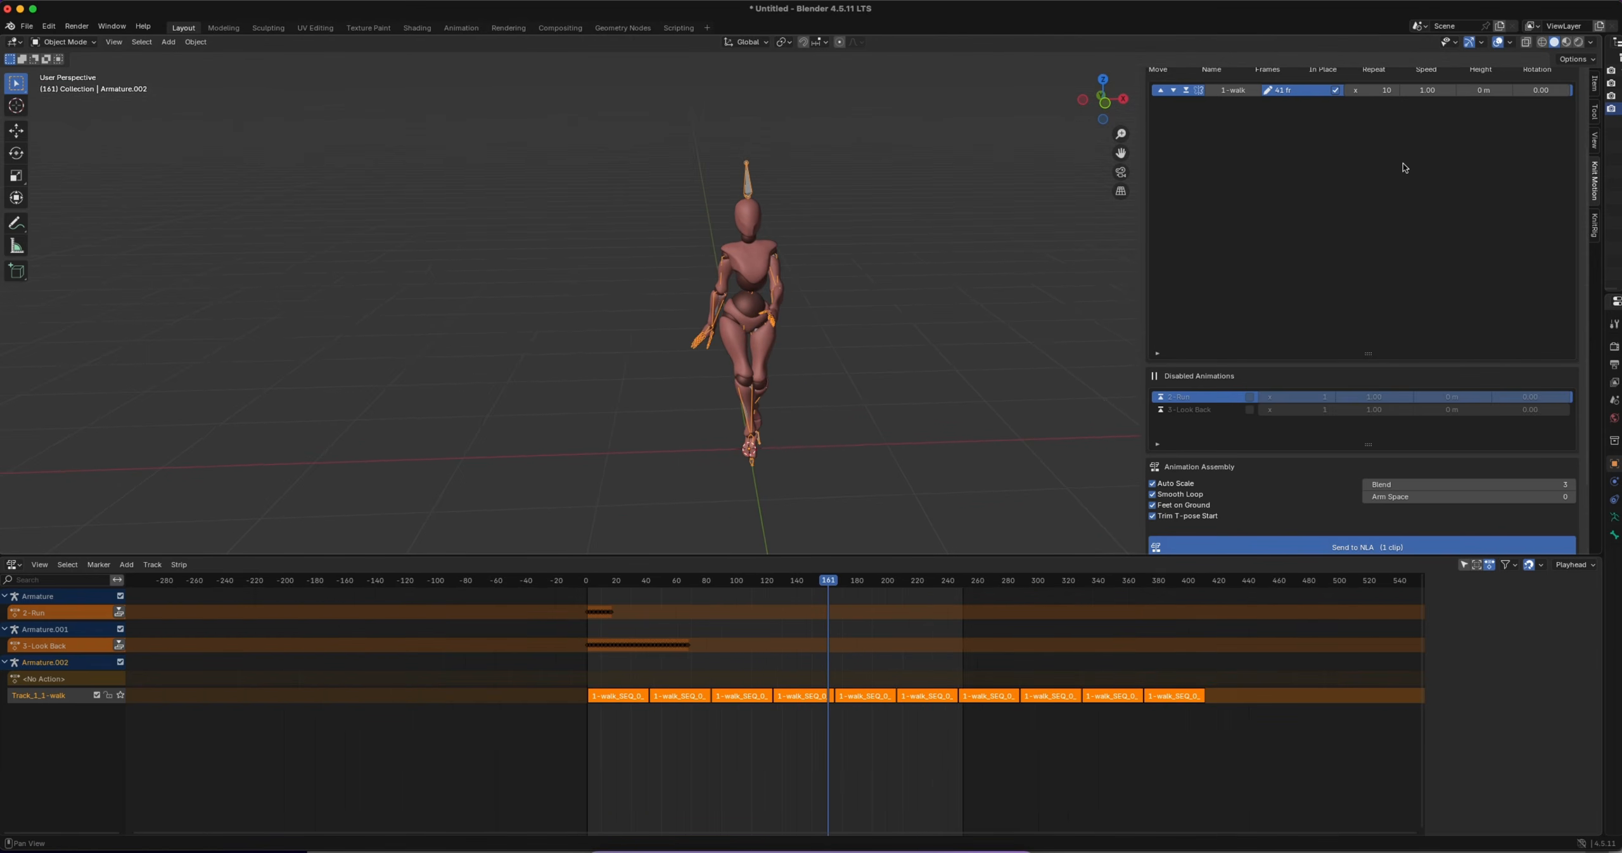
Set the 1-walk clip's speed to 2.00 and send the clip to the NLA again
scroll(1405, 168, up, 2)
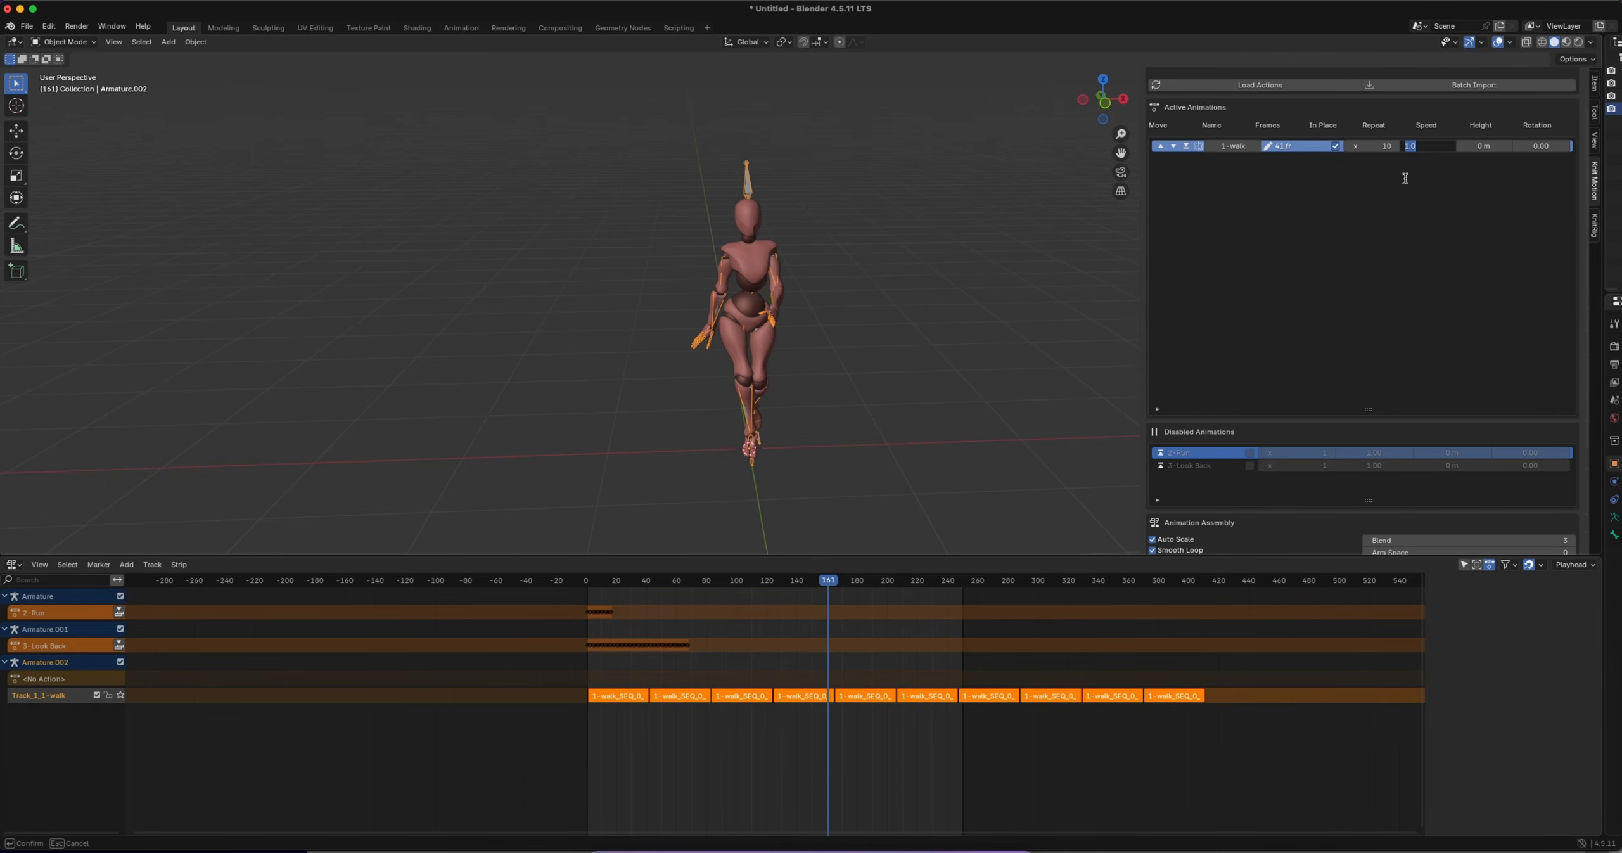
key(Return)
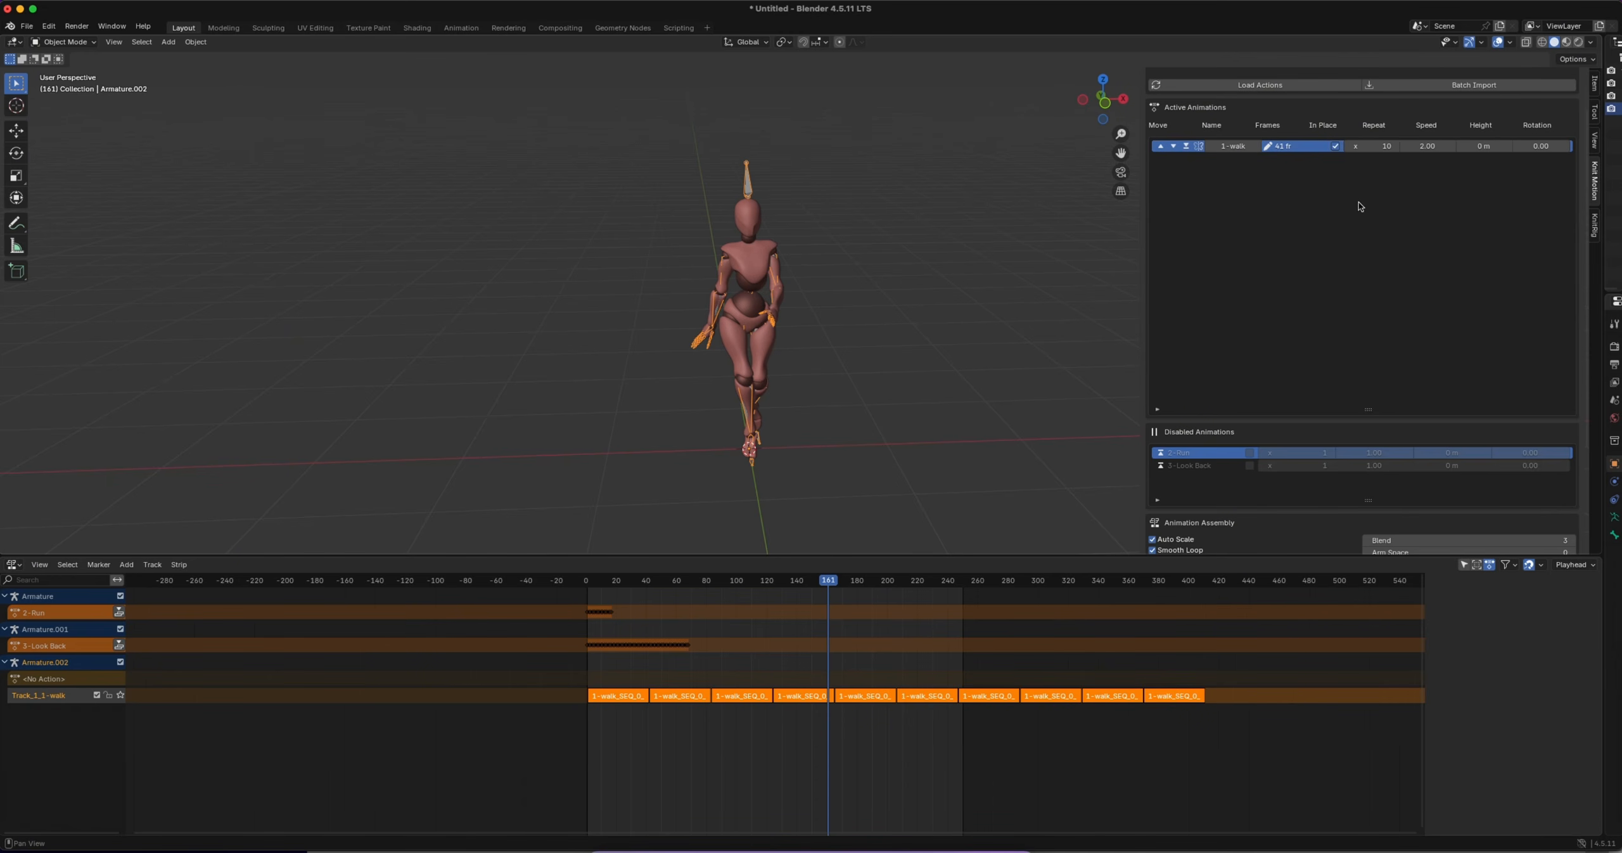
scroll(1359, 205, down, 5)
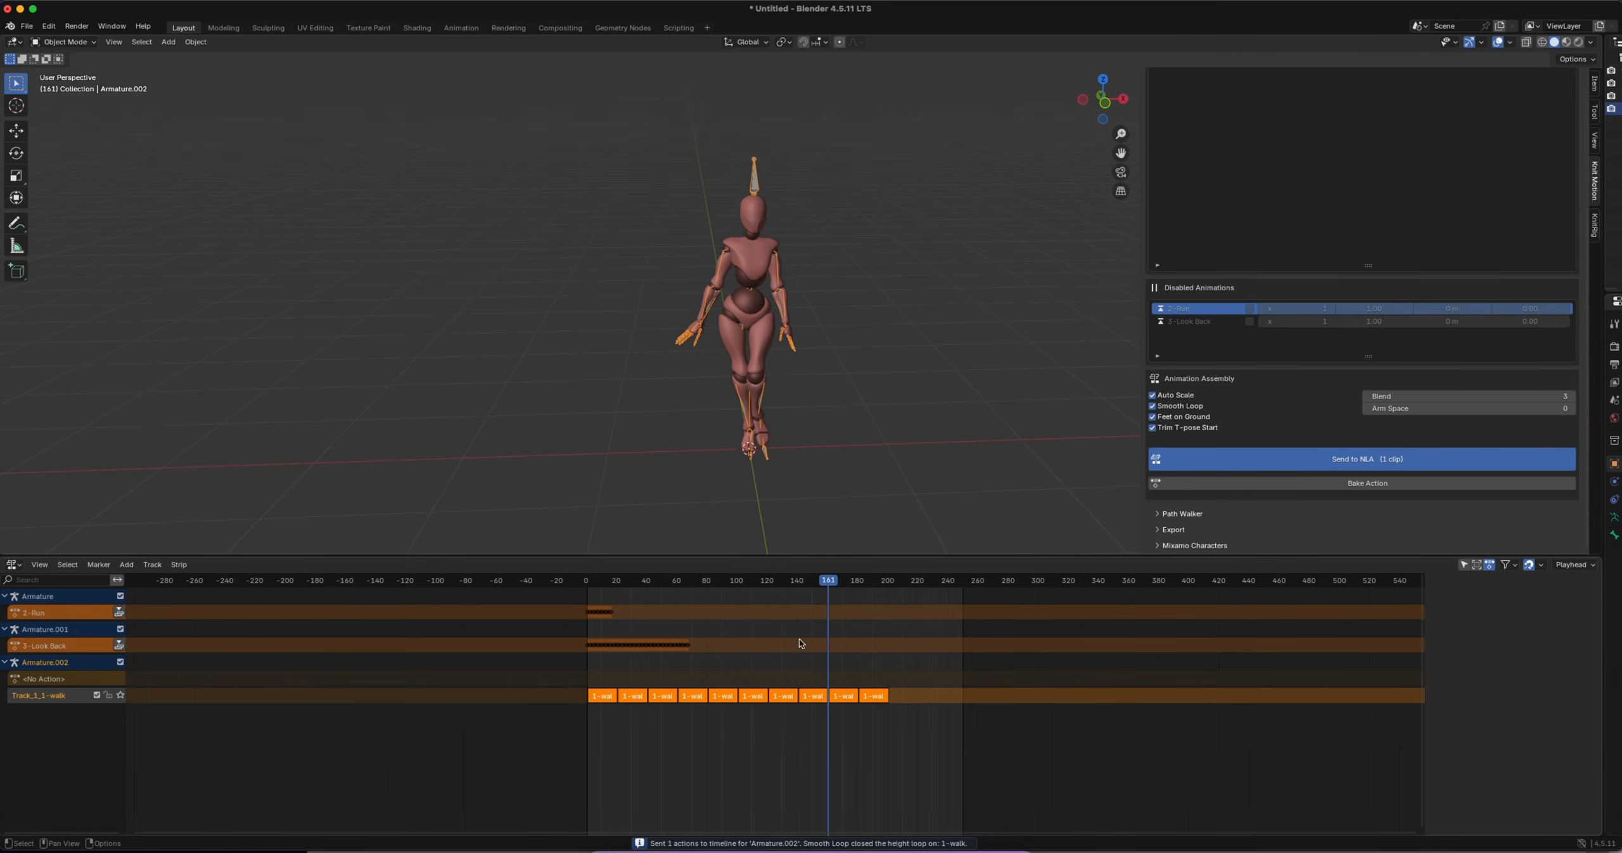
Play the double-speed walk from frame 2 and examine the character's motion from the side
drag(834, 586, 589, 588)
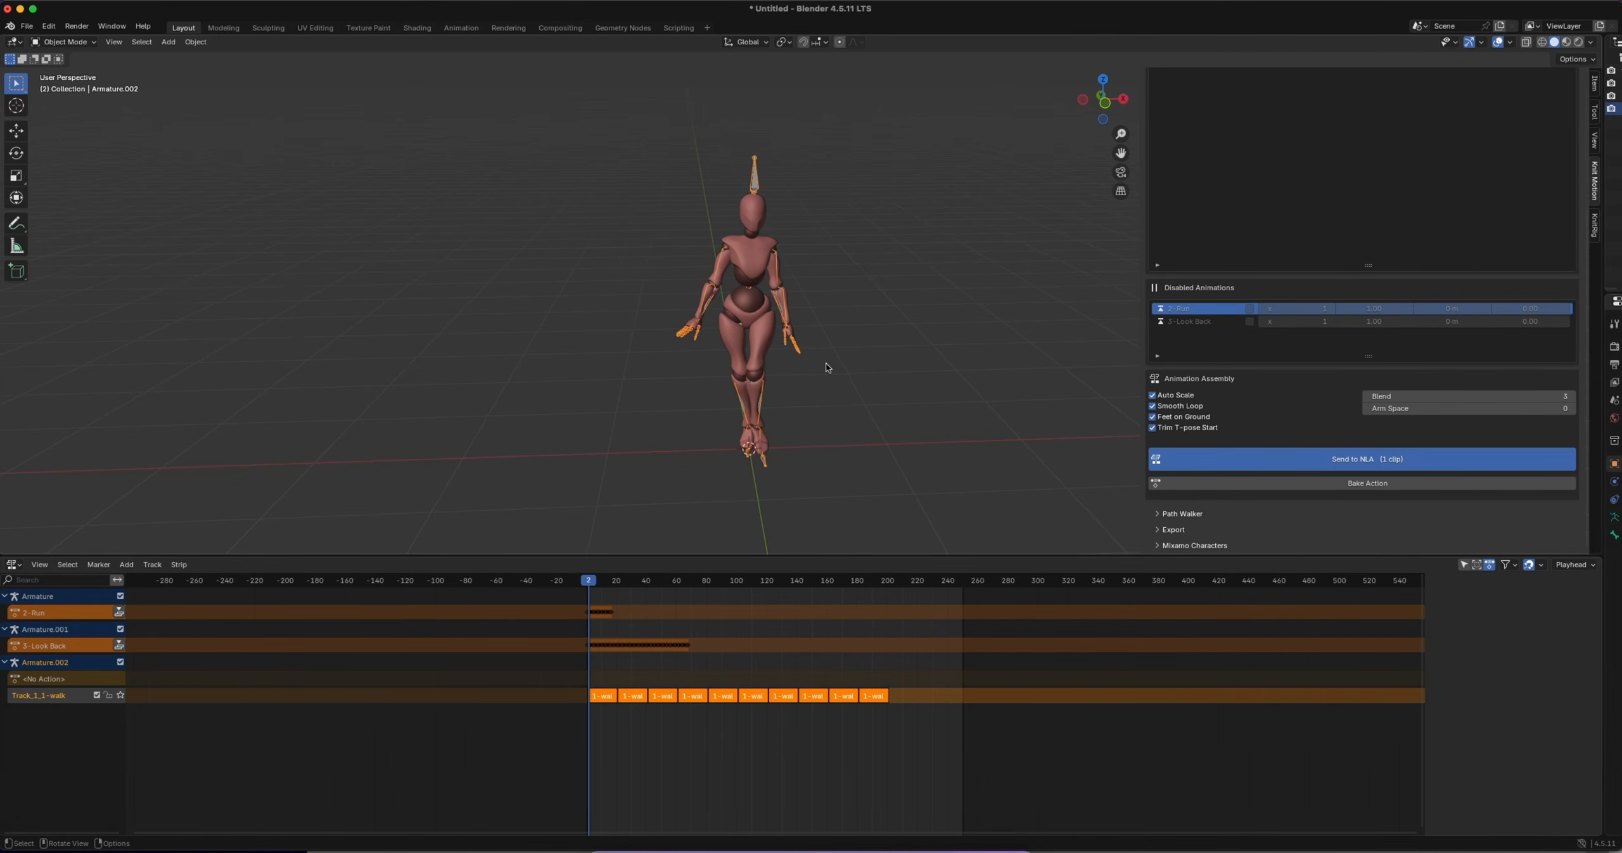
key(space)
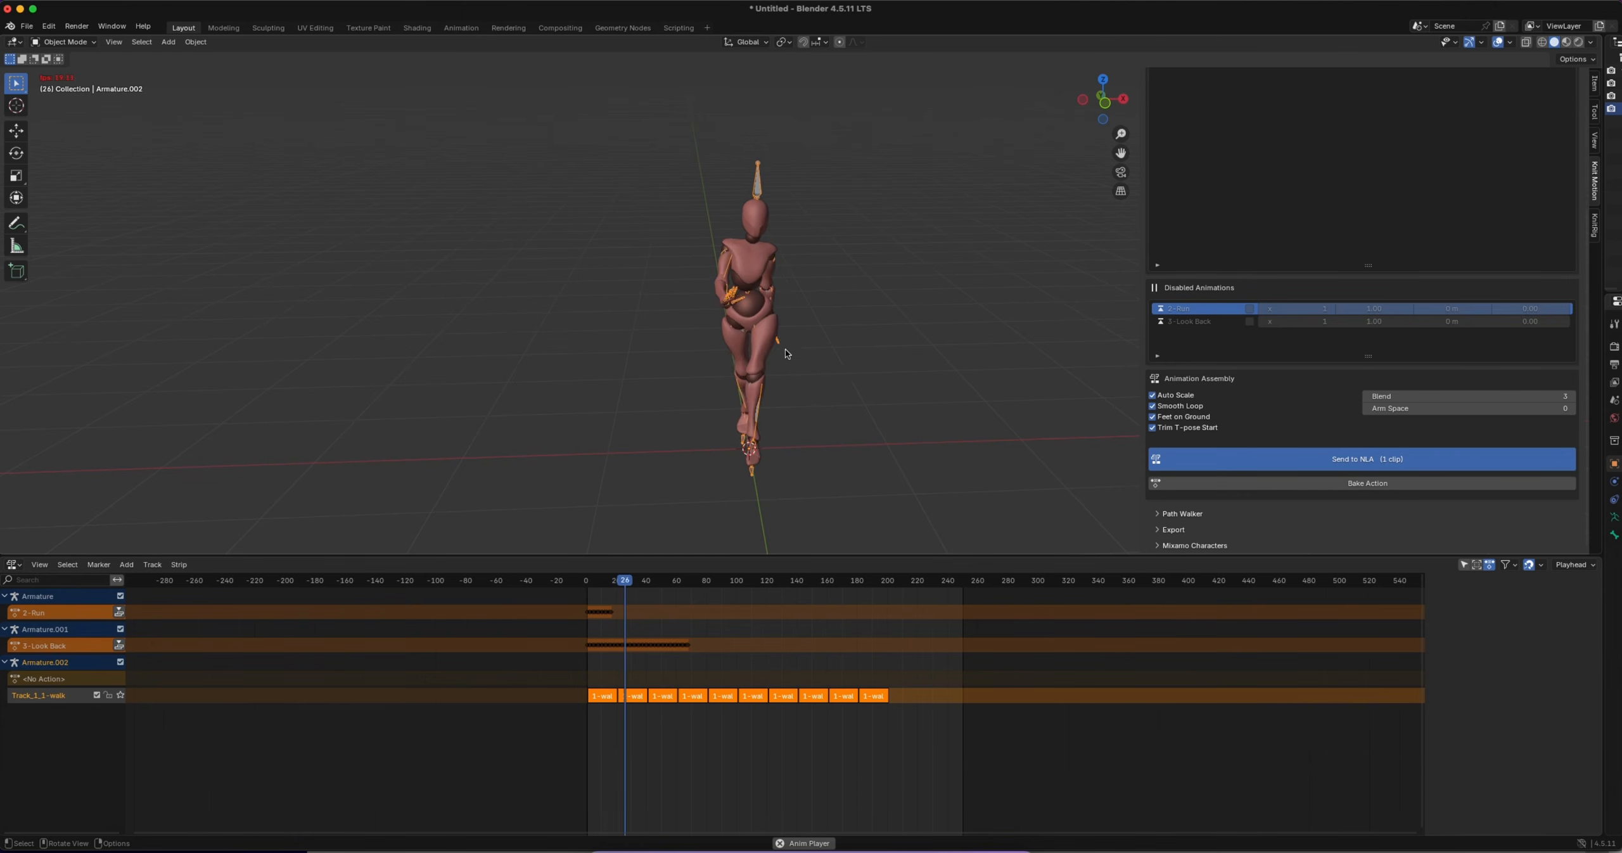
middle_drag(826, 367, 874, 345)
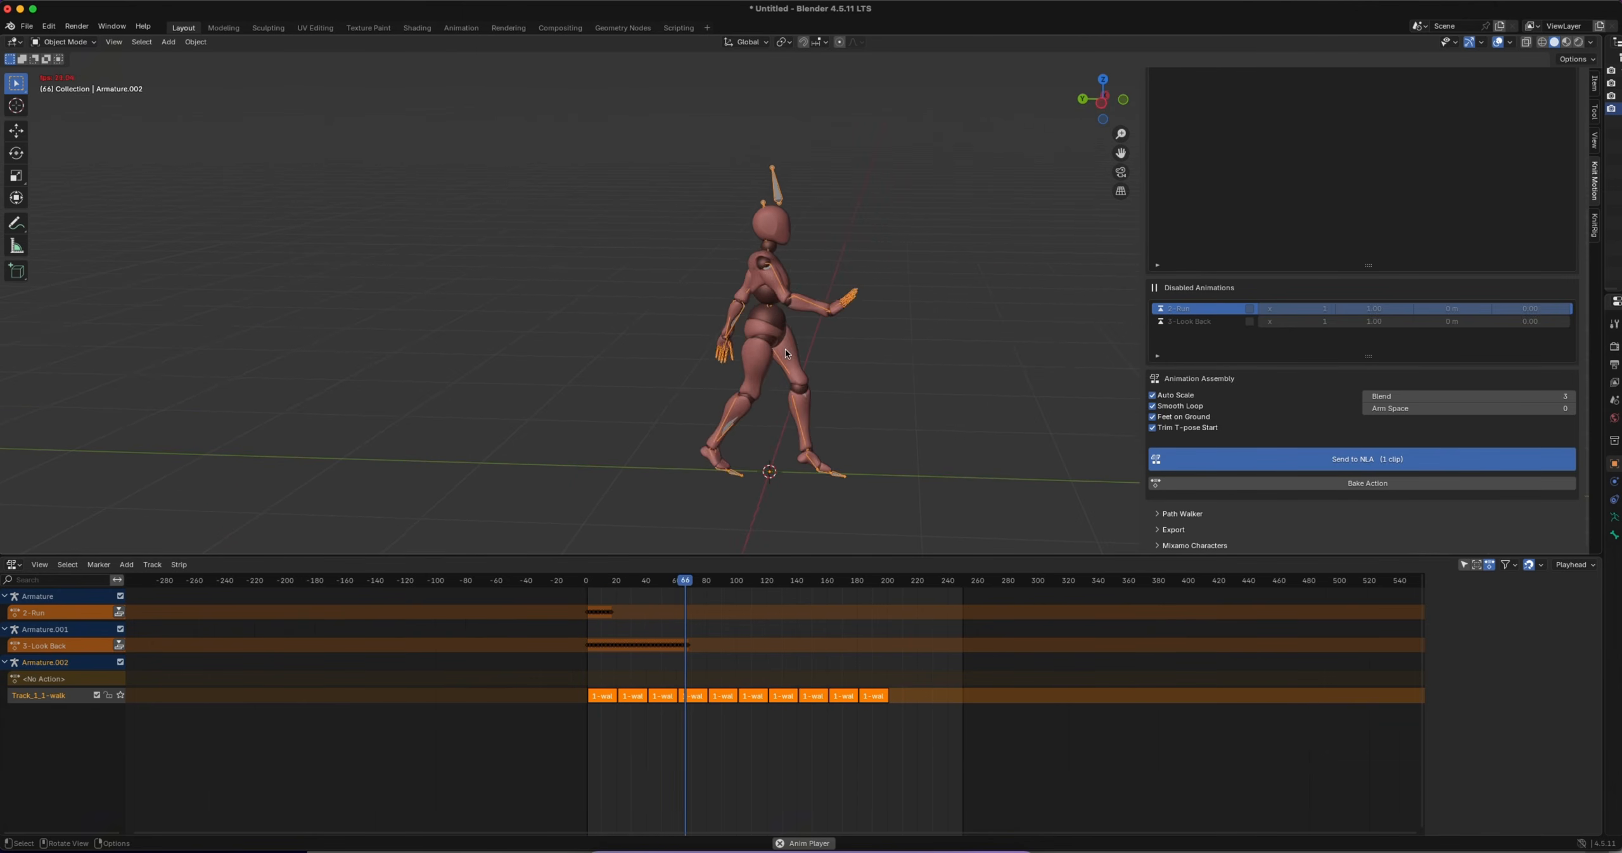
key(space)
Shorten the Active Animations list and the Nonlinear Animation editor so all Knit Motion settings fit on screen
scroll(1363, 234, up, 3)
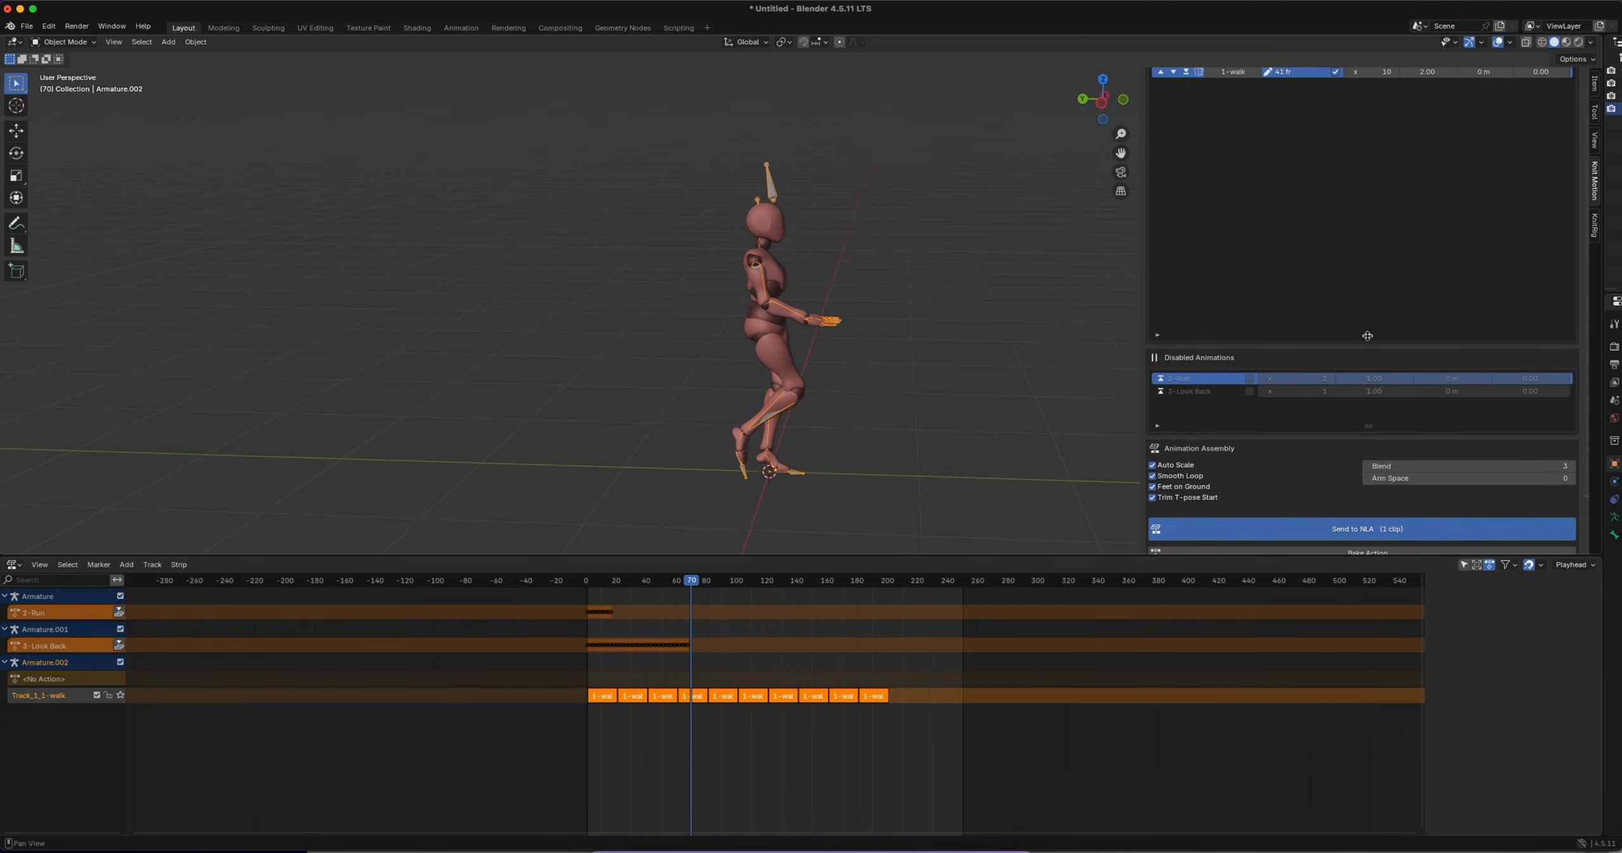
drag(1368, 335, 1377, 160)
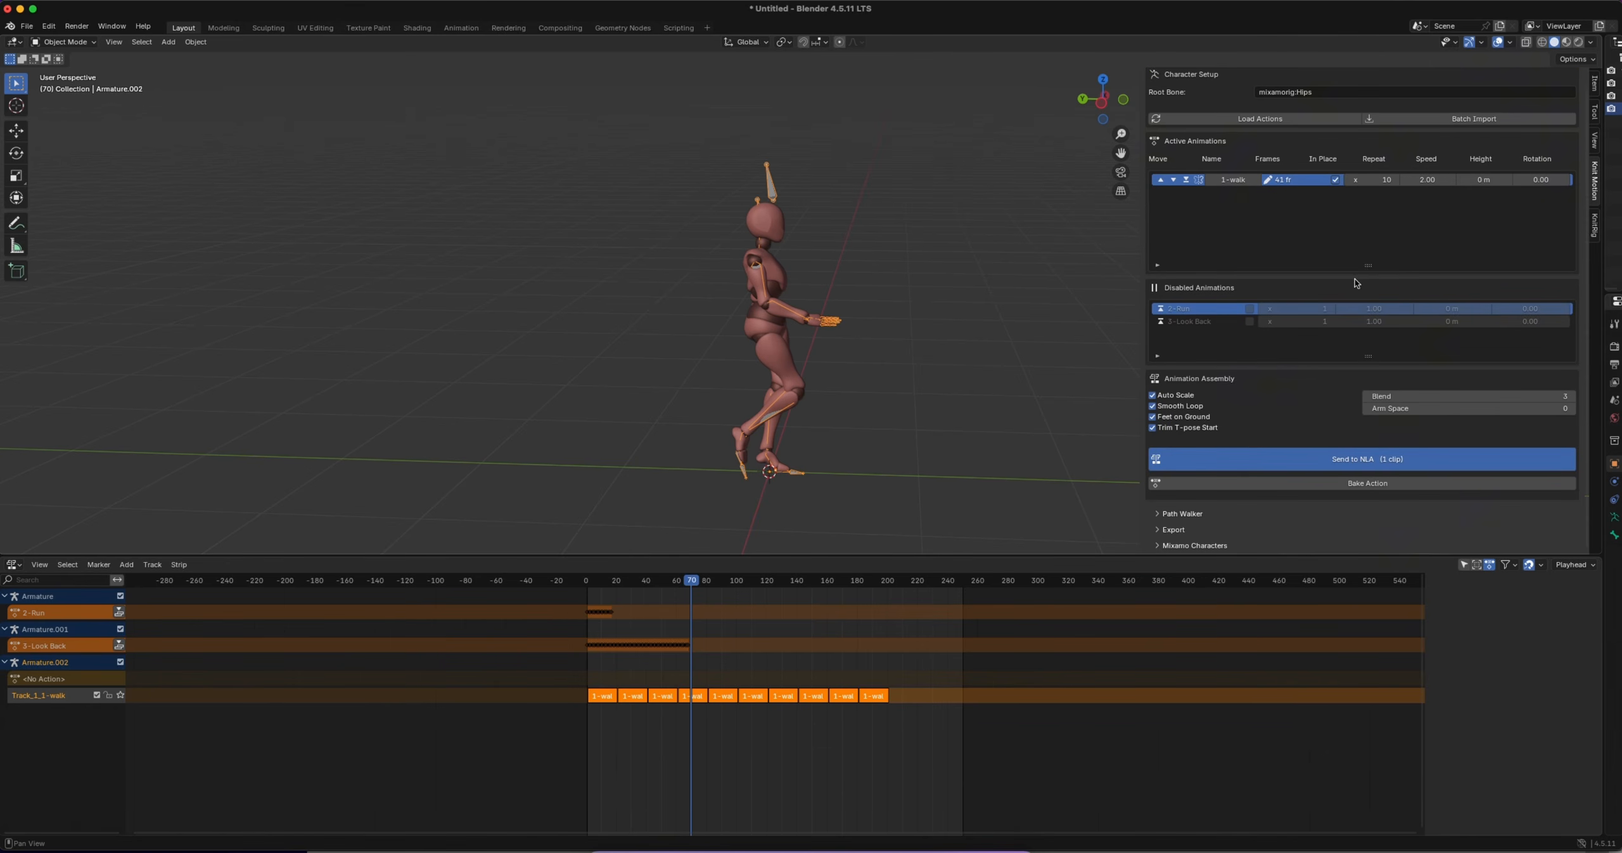
scroll(1356, 279, up, 1)
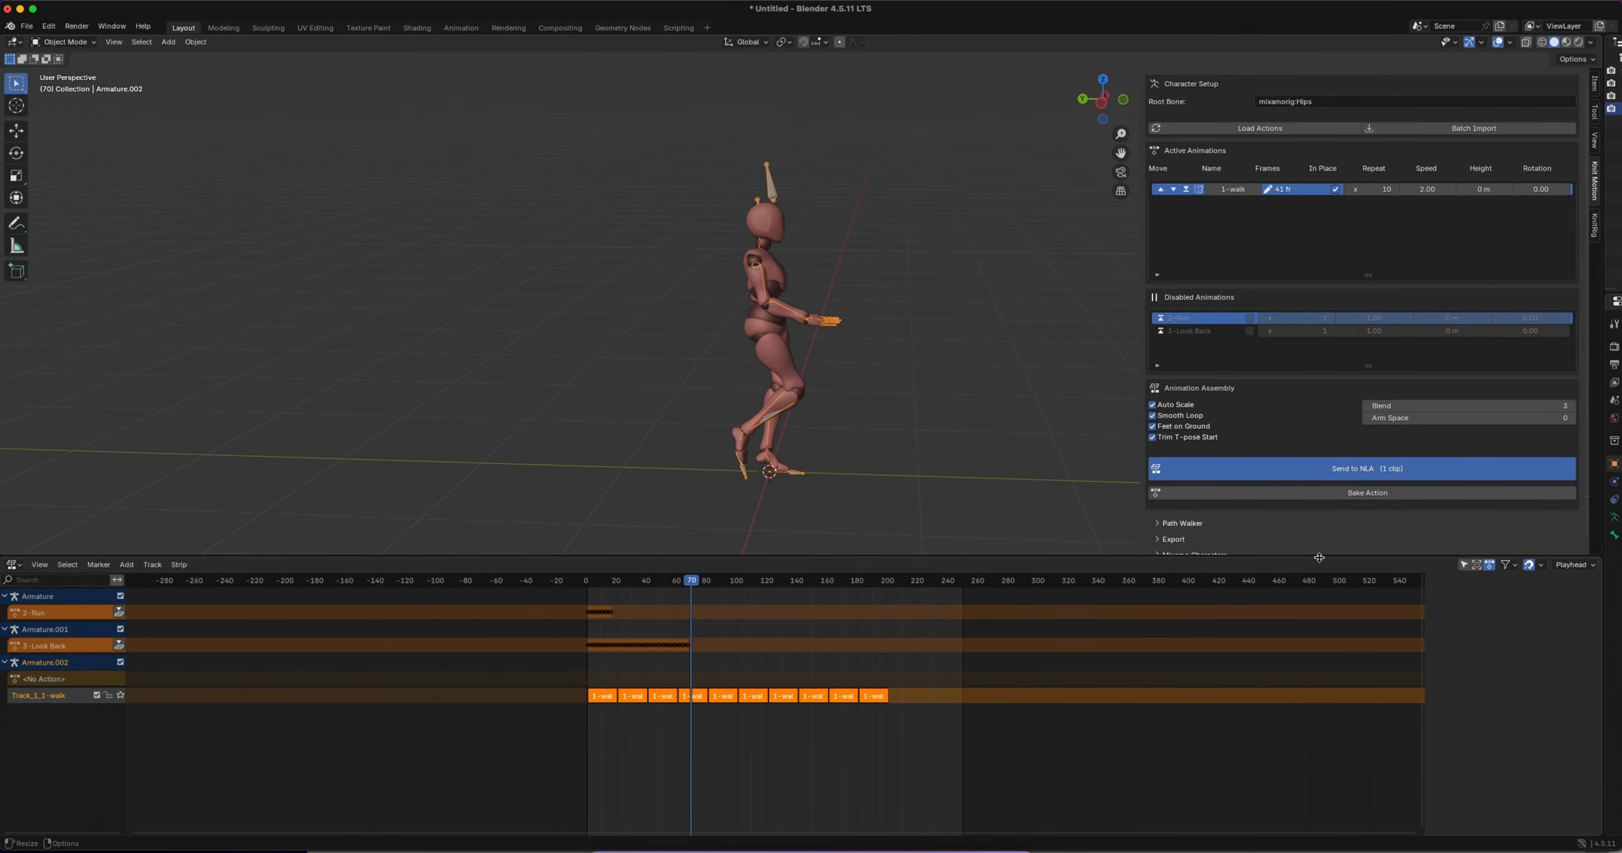
drag(1319, 557, 1320, 625)
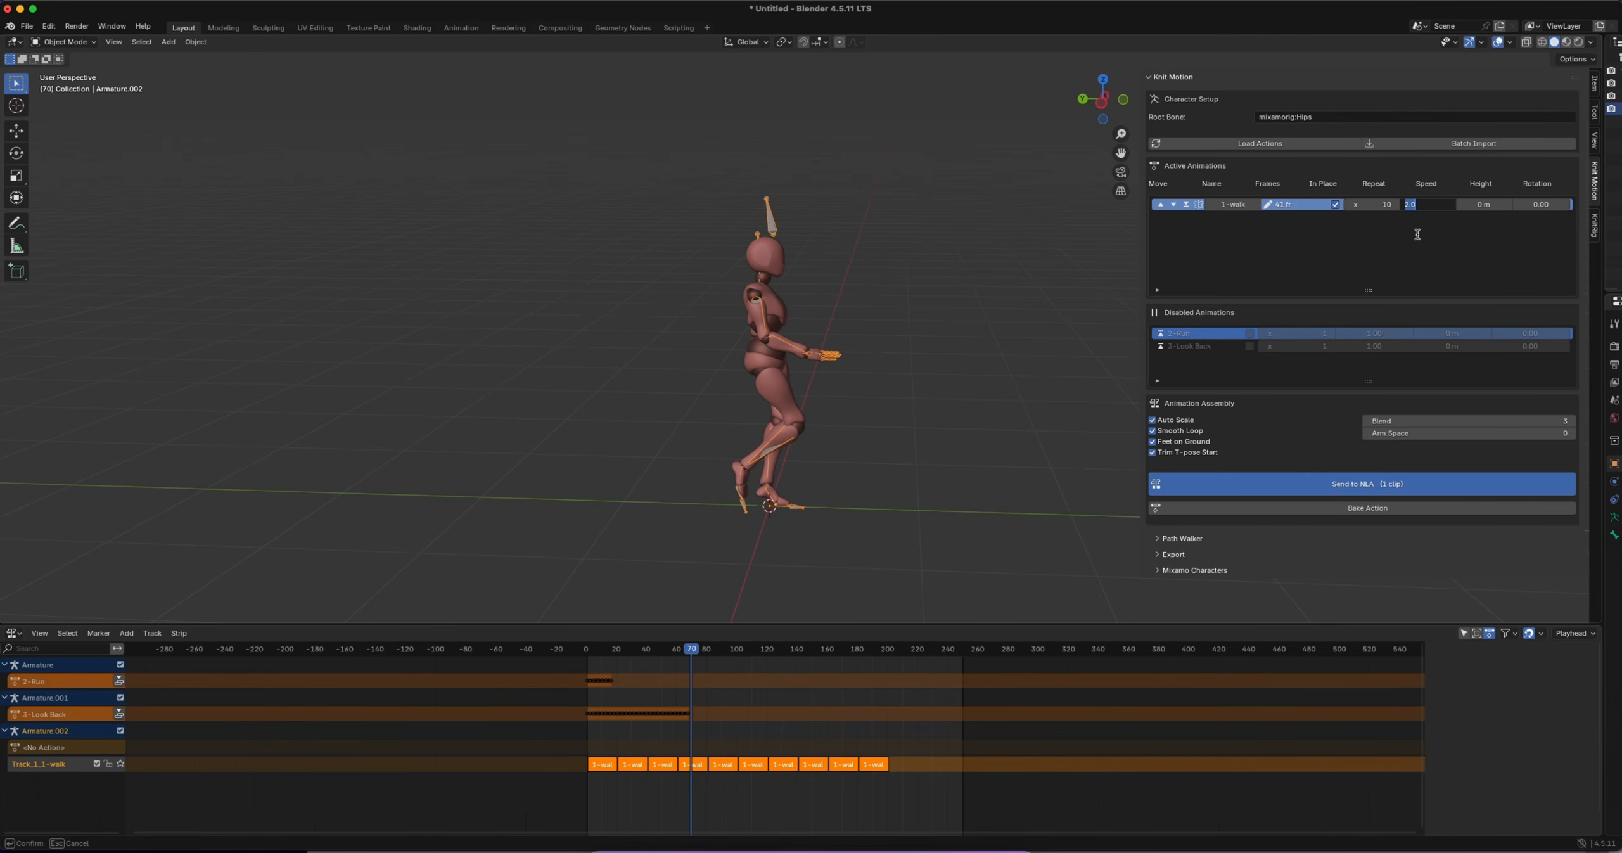
Resend the 1-walk clip to the NLA at speed 5.00 and play it from the start of the timeline
key(Return)
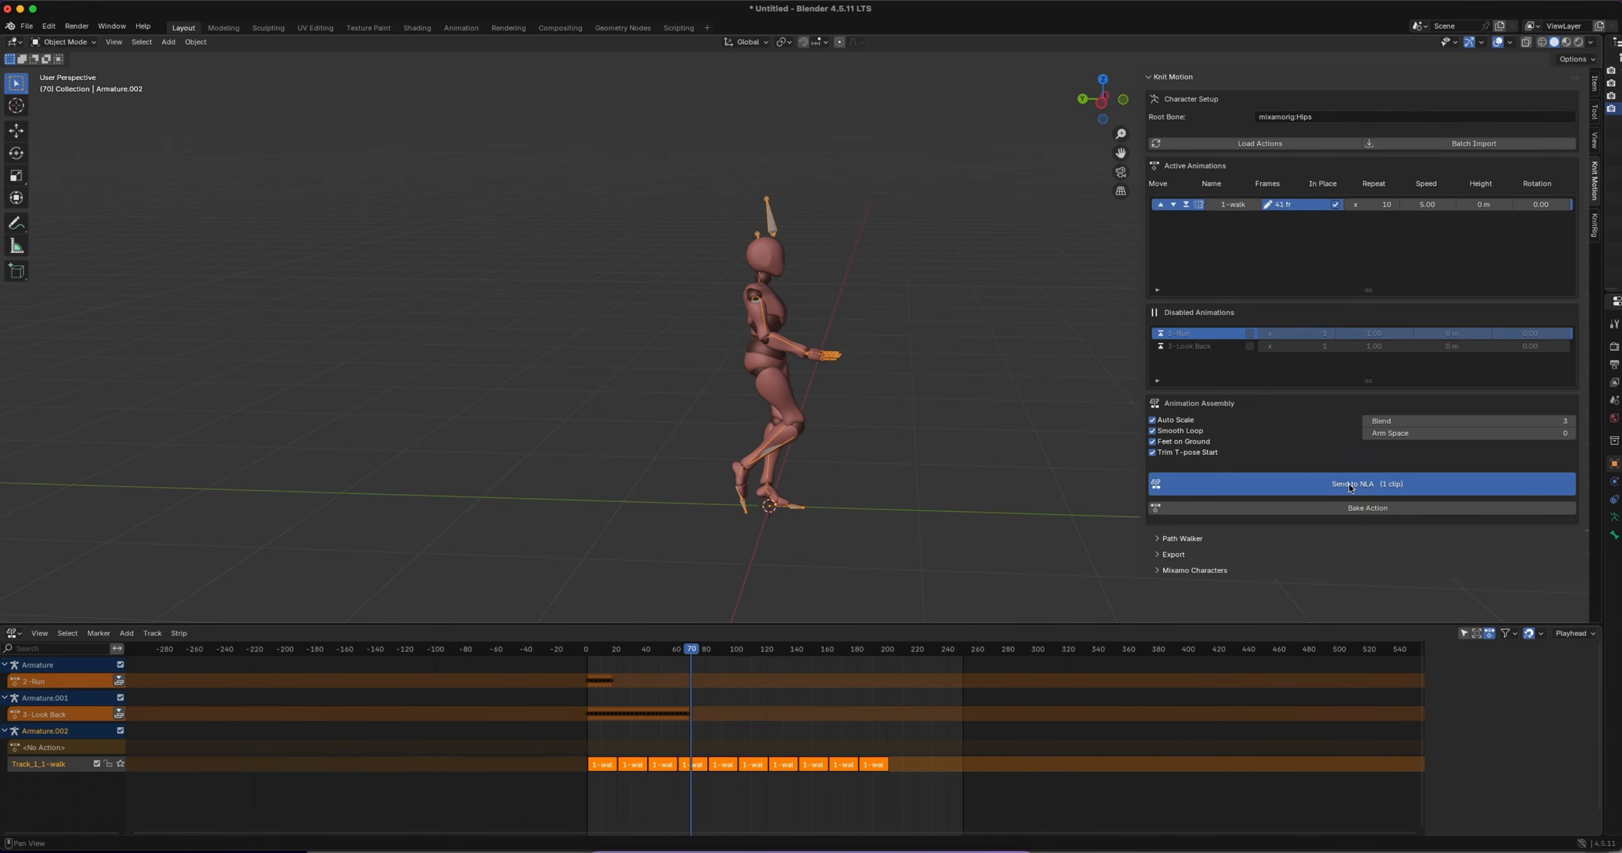
drag(692, 653, 589, 655)
key(space)
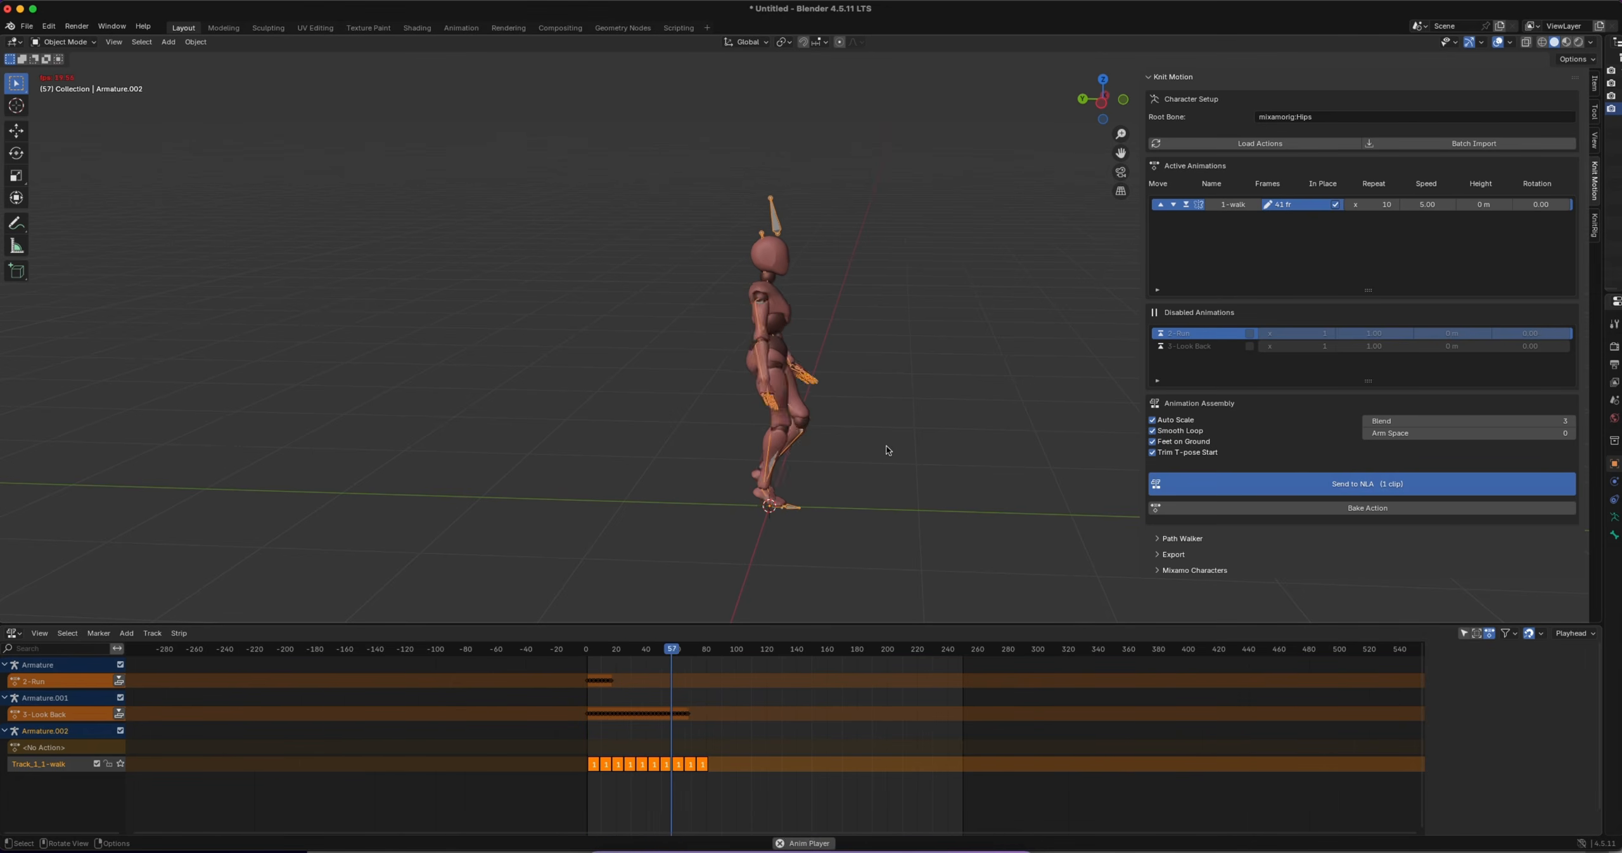
key(space)
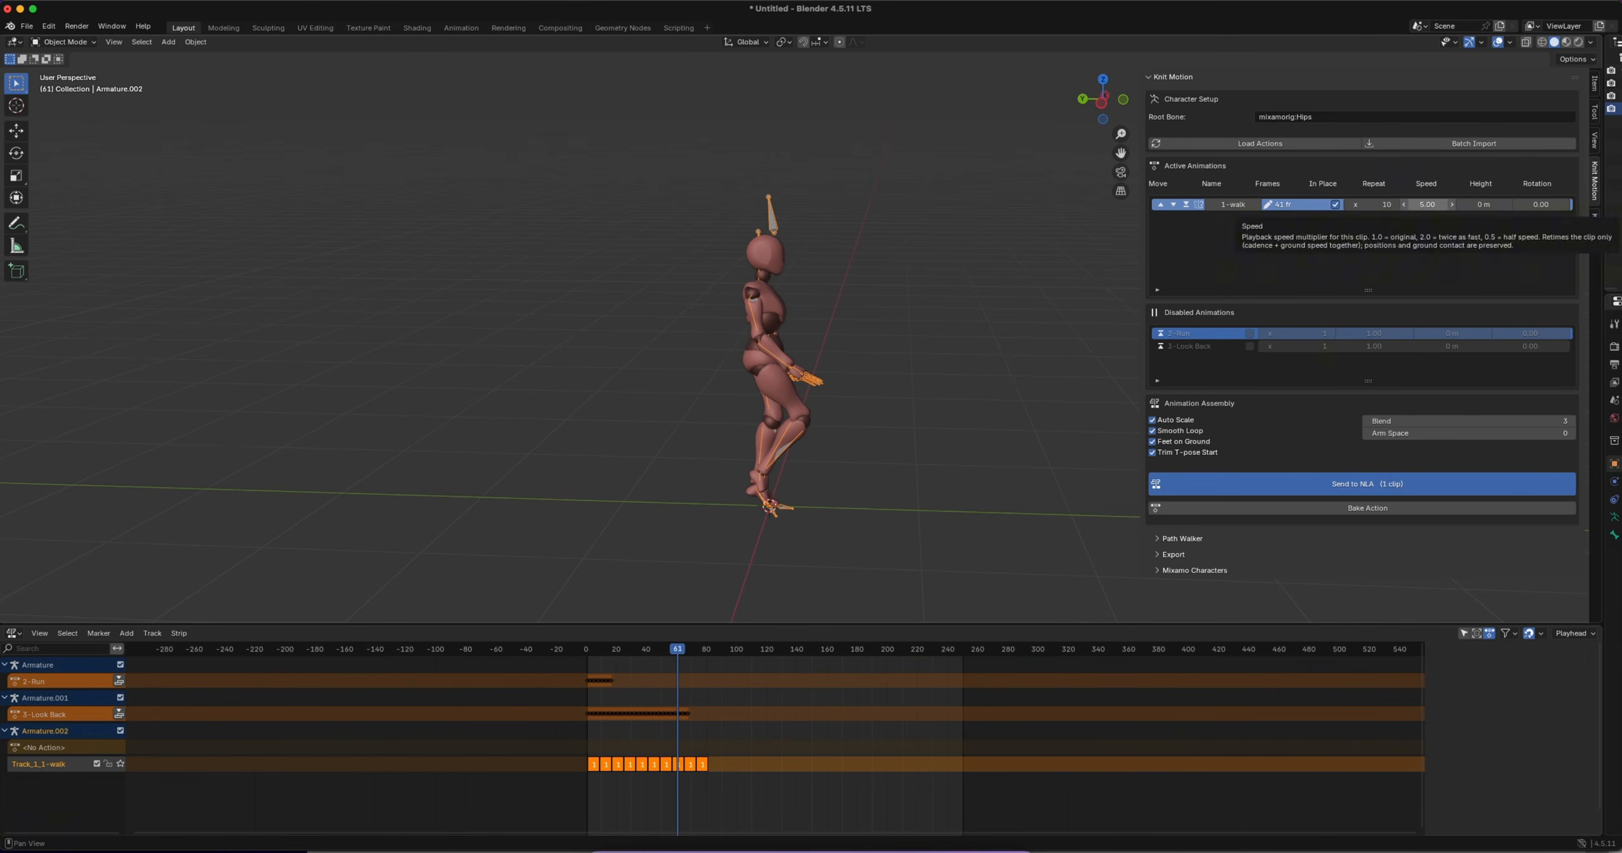
Resend the 1-walk clip to the NLA at speed 0.50 and play the slowed walk
click(1406, 205)
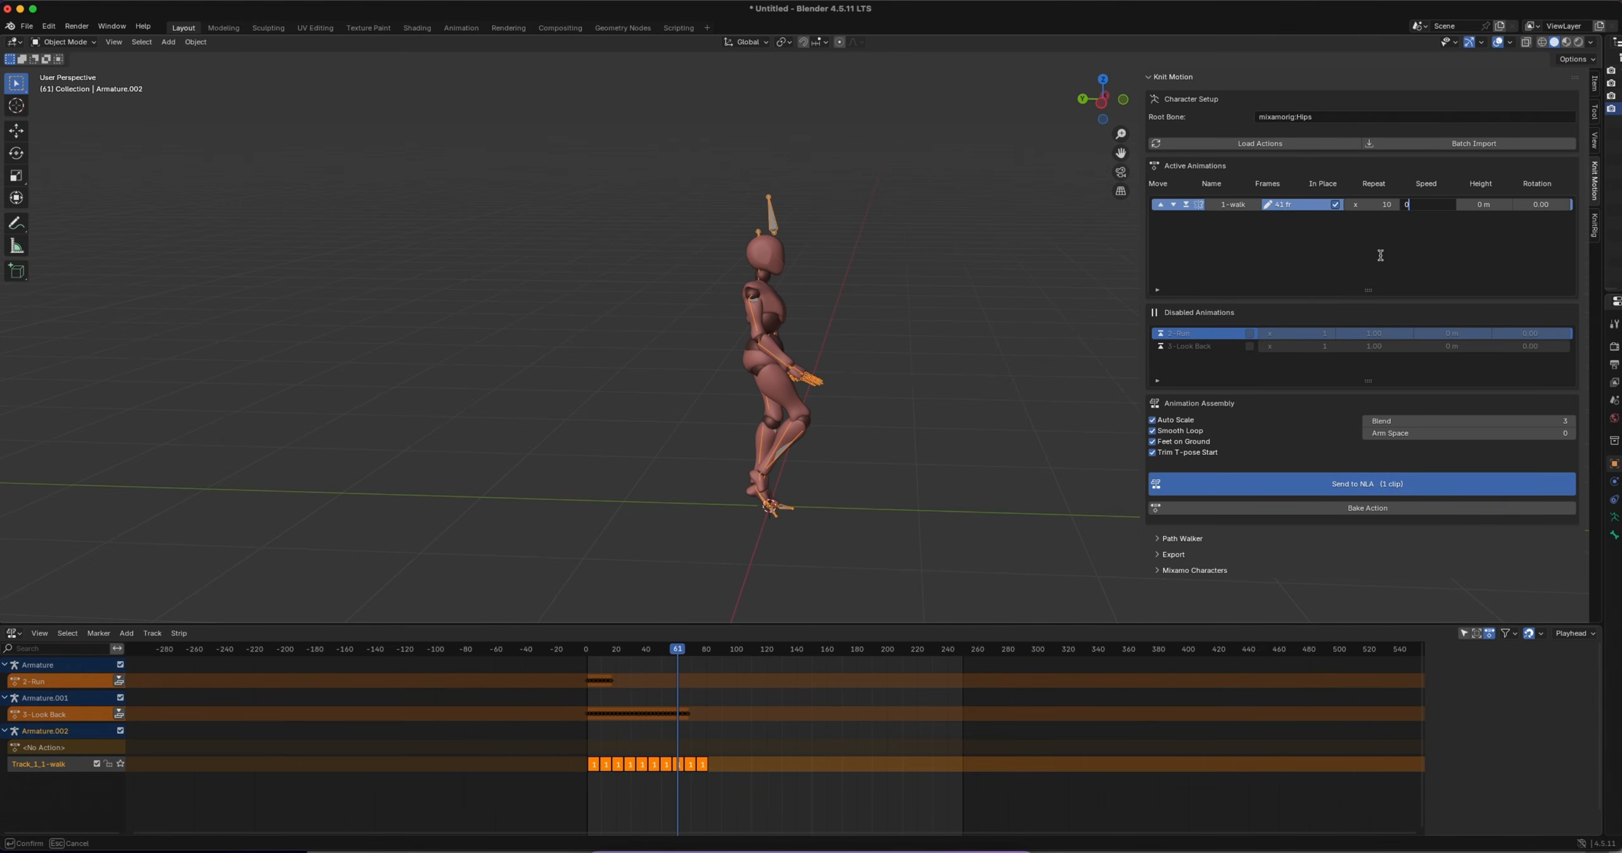
key(Return)
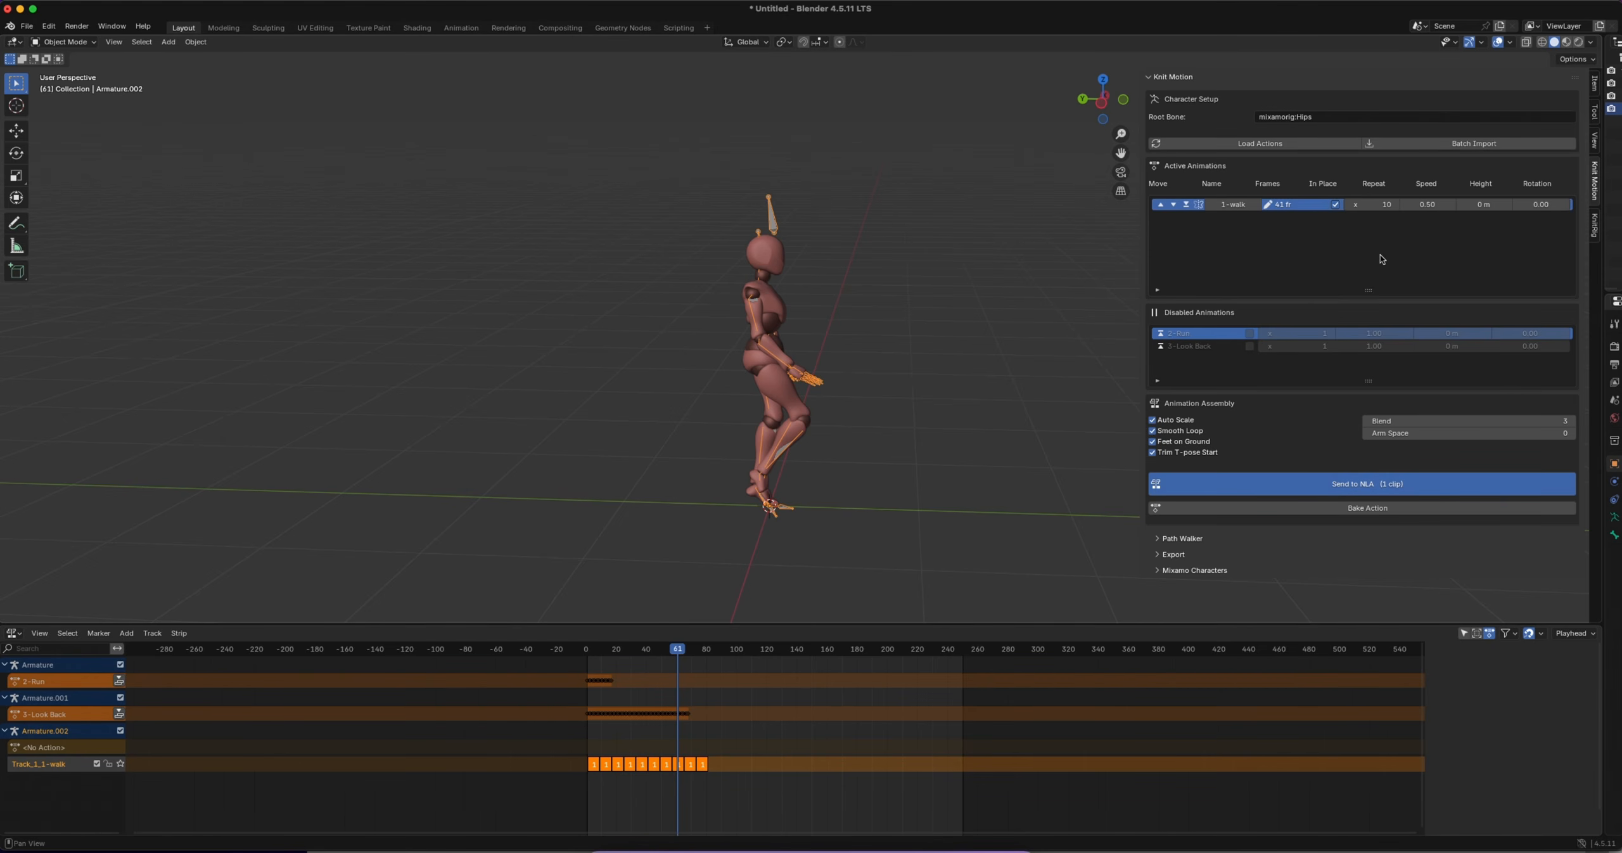
click(1367, 483)
key(space)
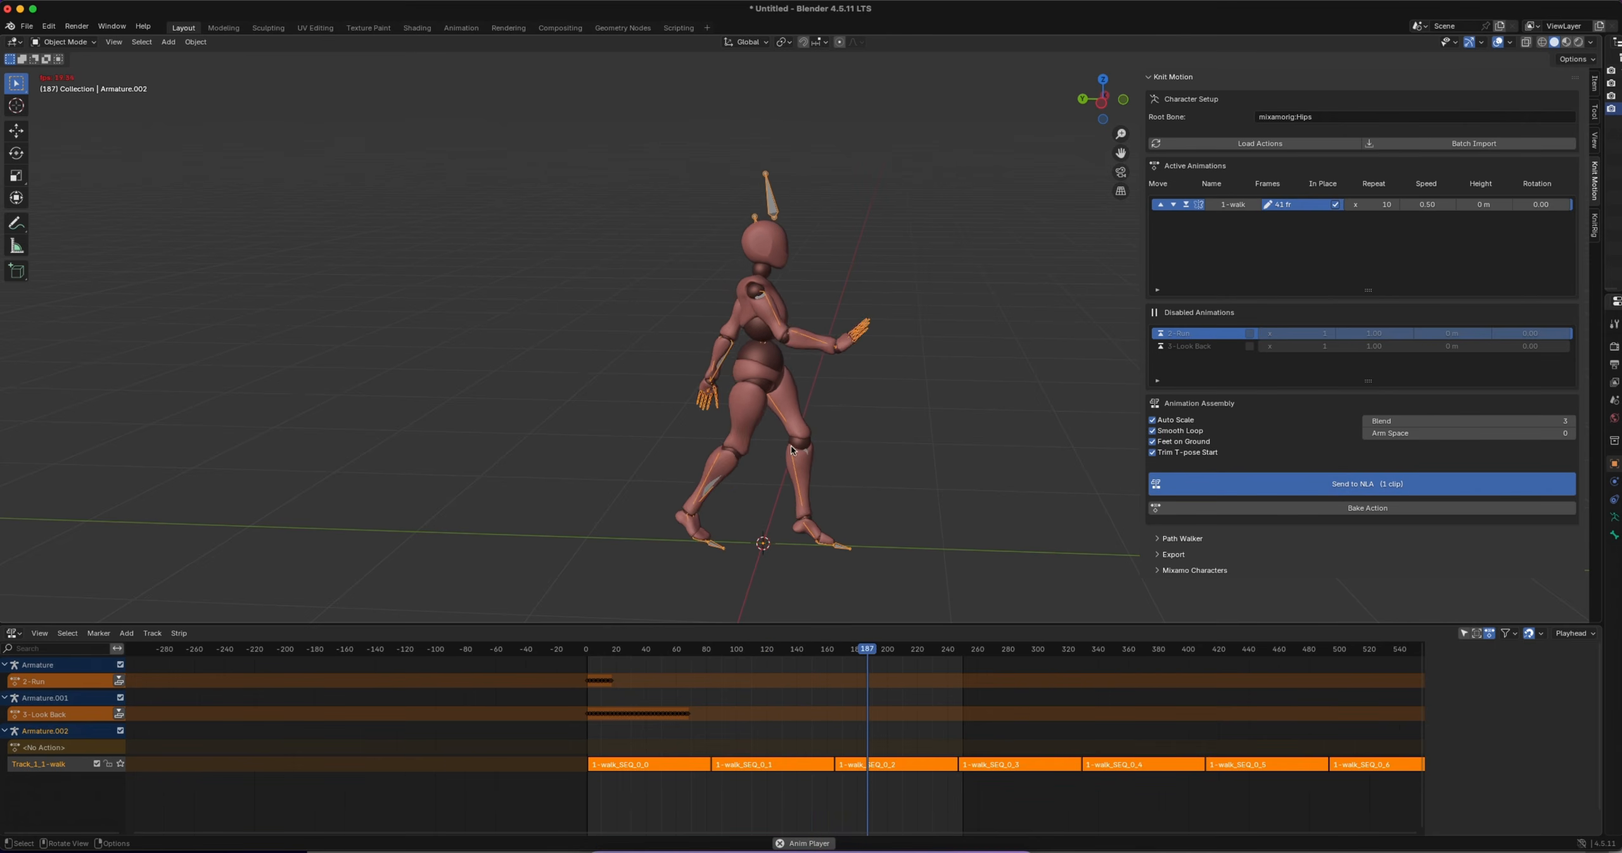
key(space)
With the character seen from the front at frame 128, set Arm Space to 10 and resend the 1-walk clip to the NLA
scroll(881, 456, right, 10)
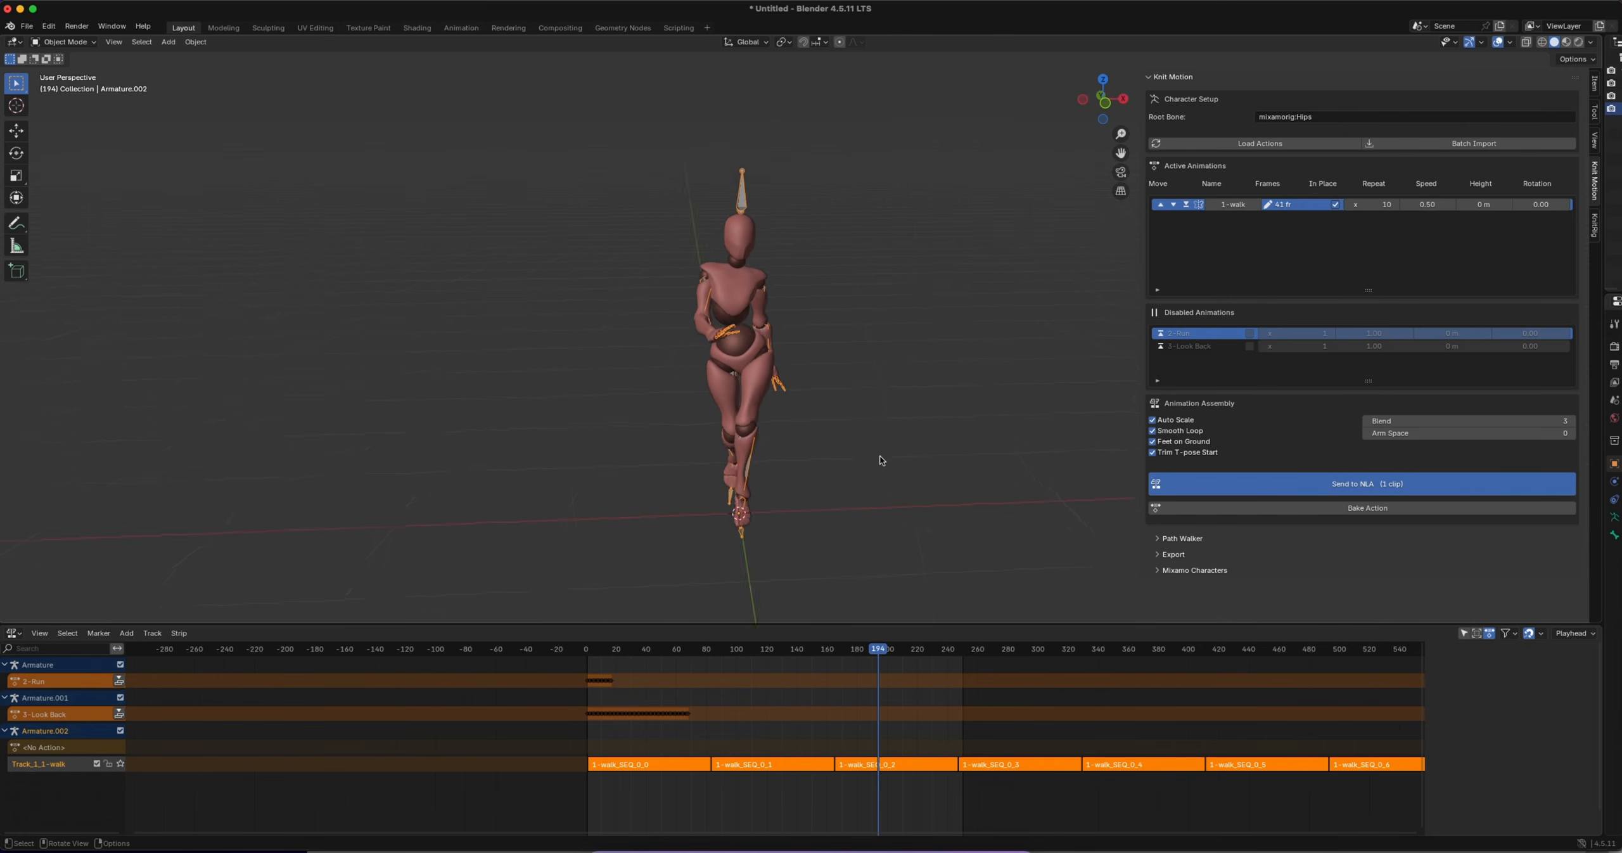
ctrl+scroll(687, 343, up, 2)
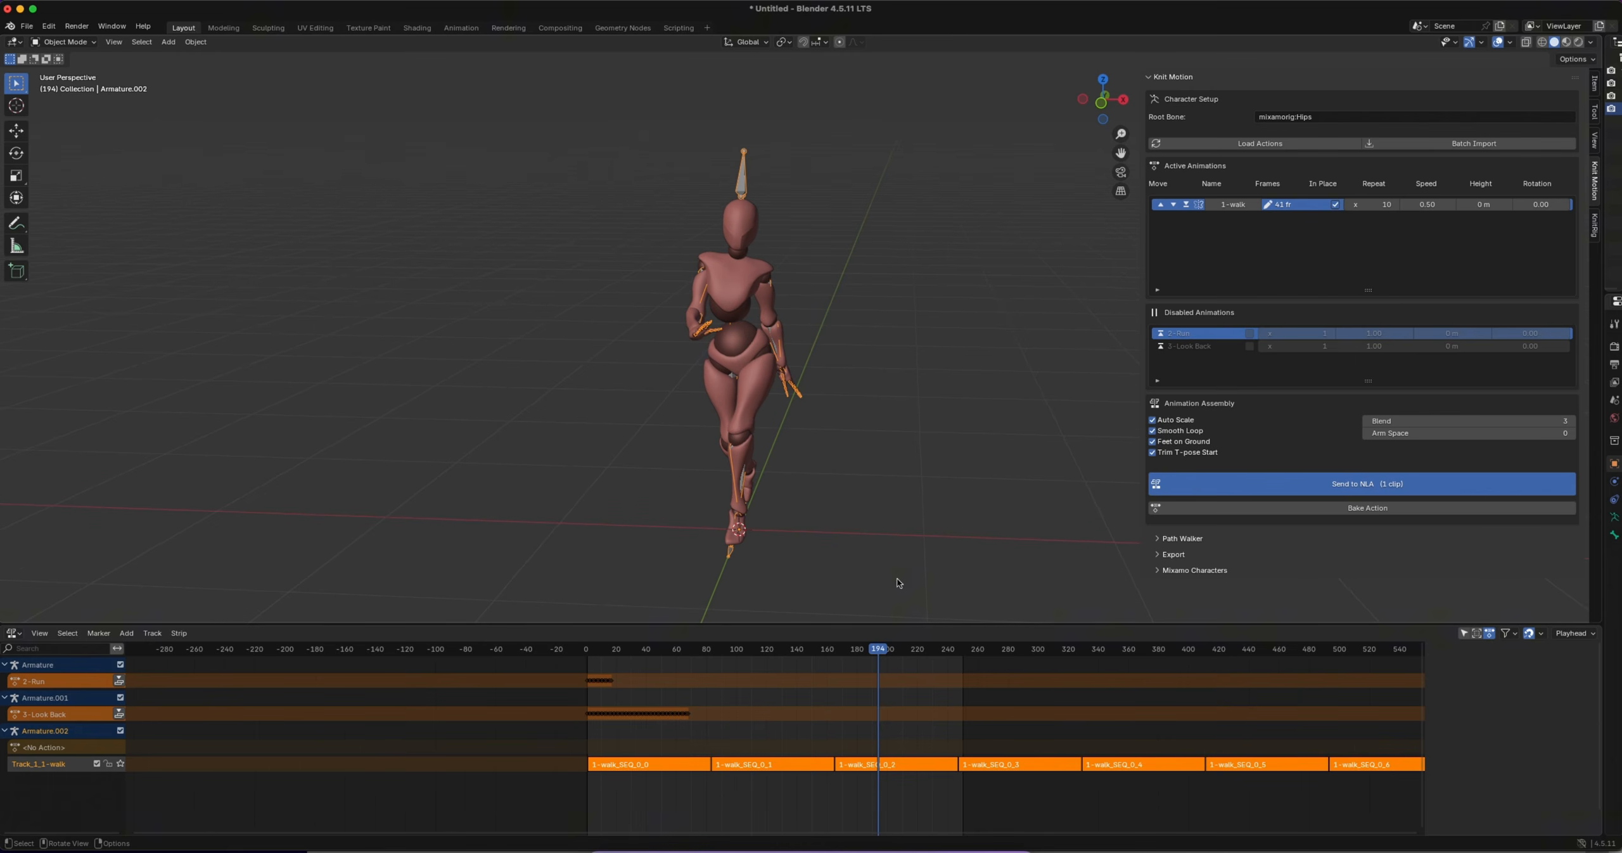
drag(882, 653, 778, 659)
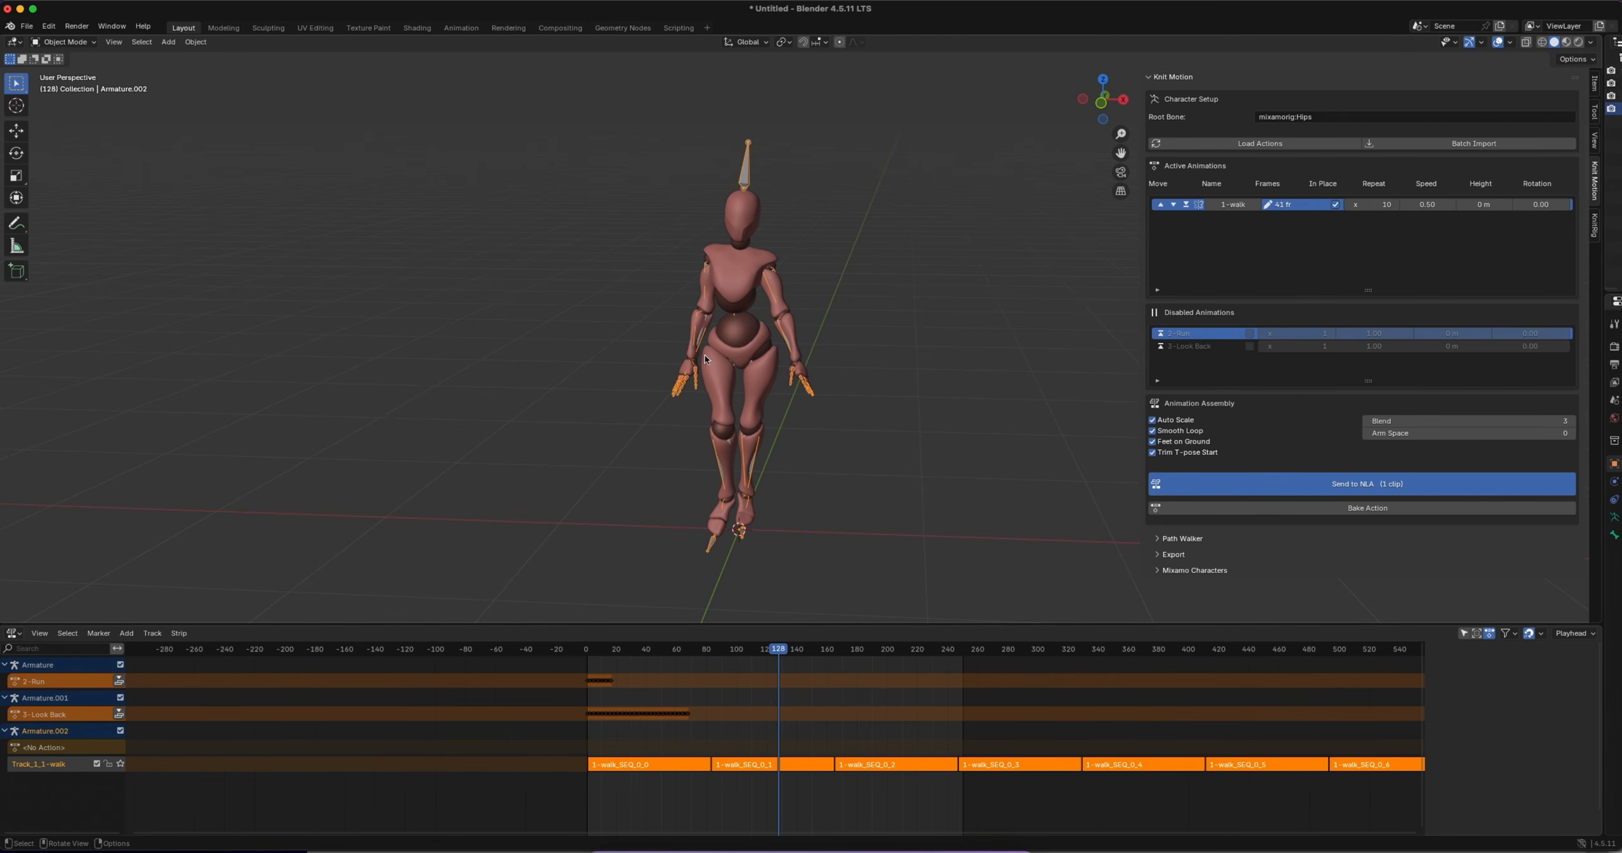
click(1416, 434)
click(1348, 438)
click(1416, 435)
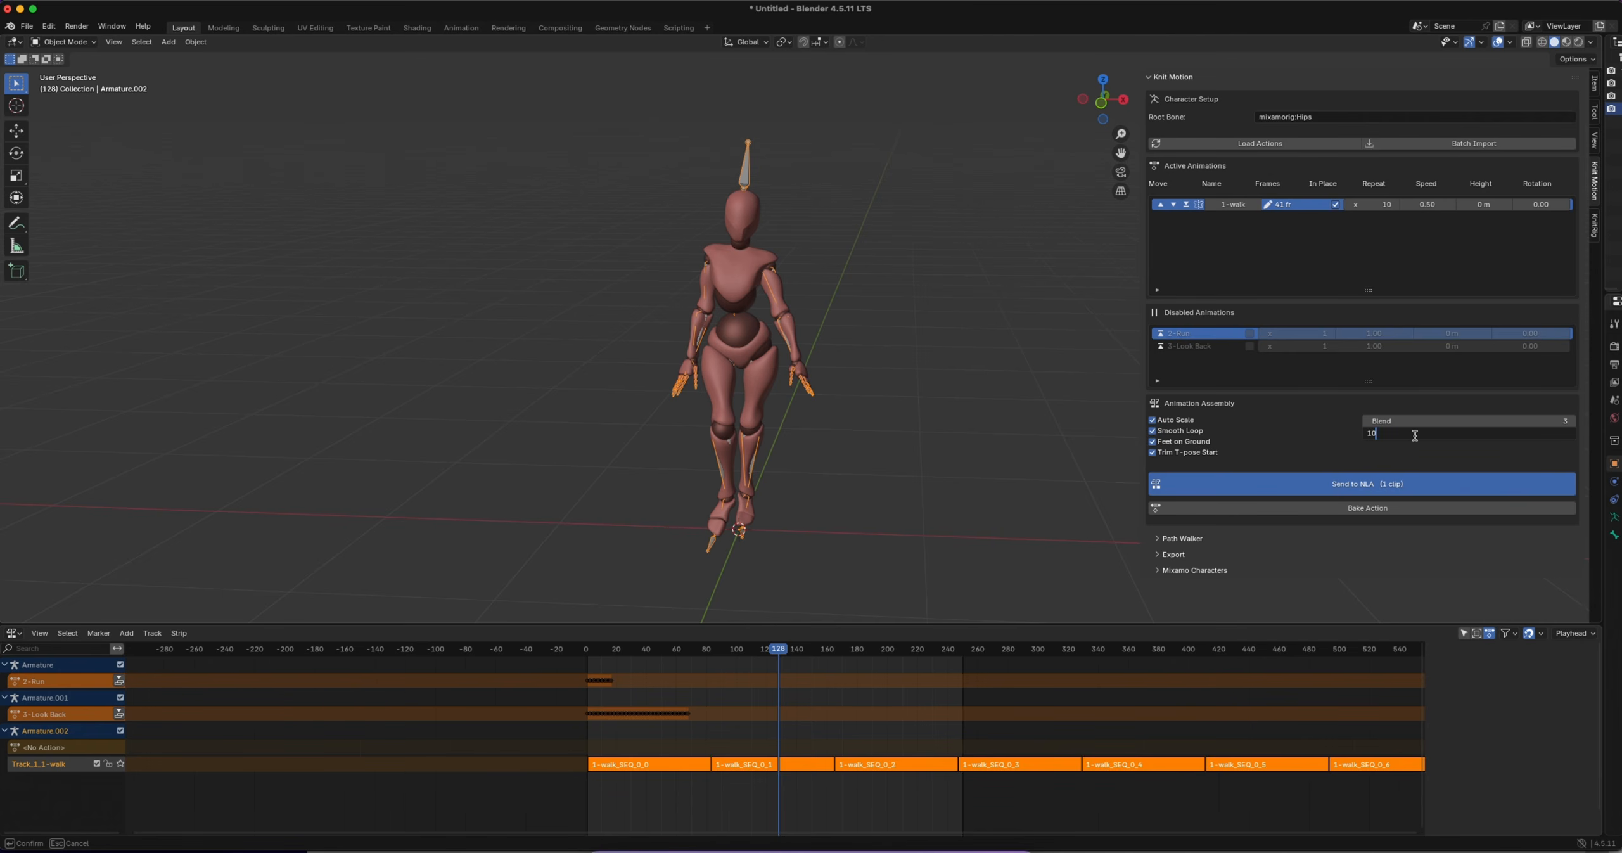
key(Return)
click(1340, 485)
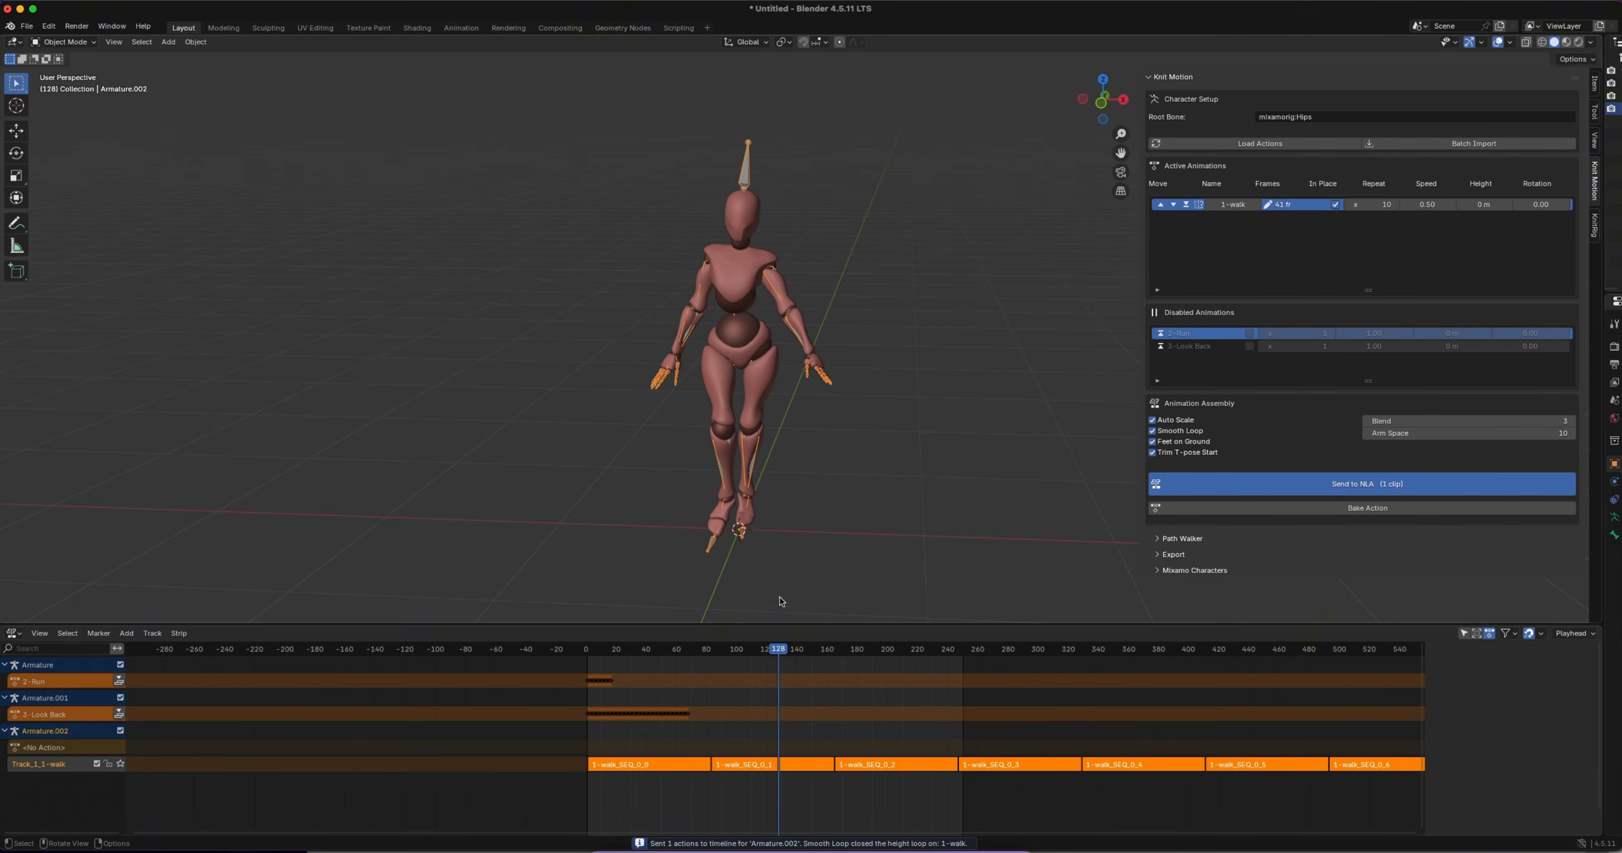
Play the walk from within the first strip and examine the spacing between the arms and the body
drag(776, 646, 642, 646)
key(space)
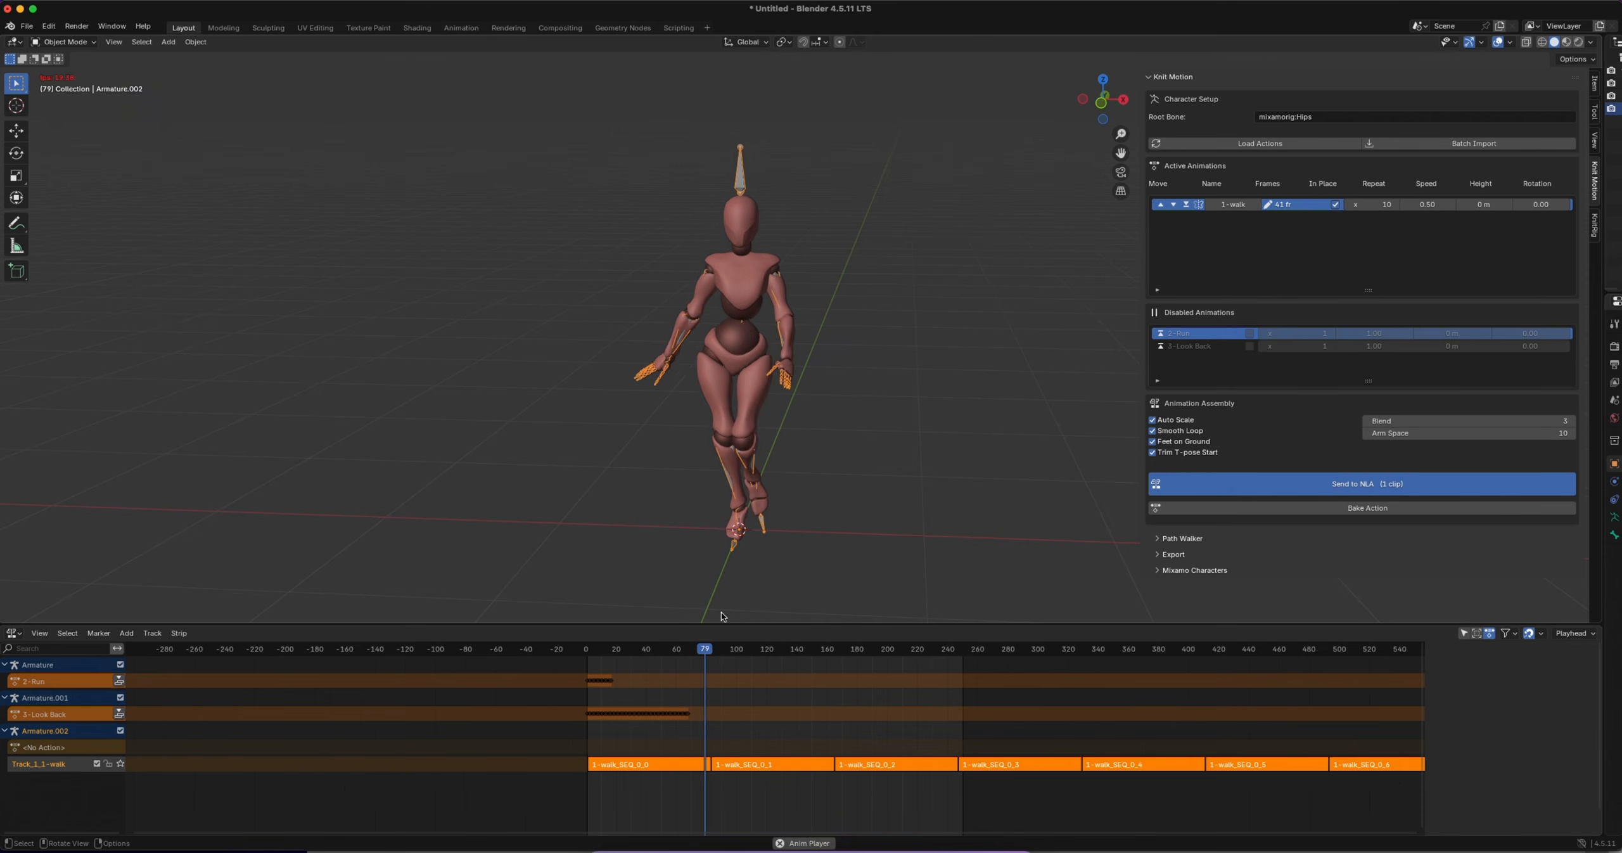
key(space)
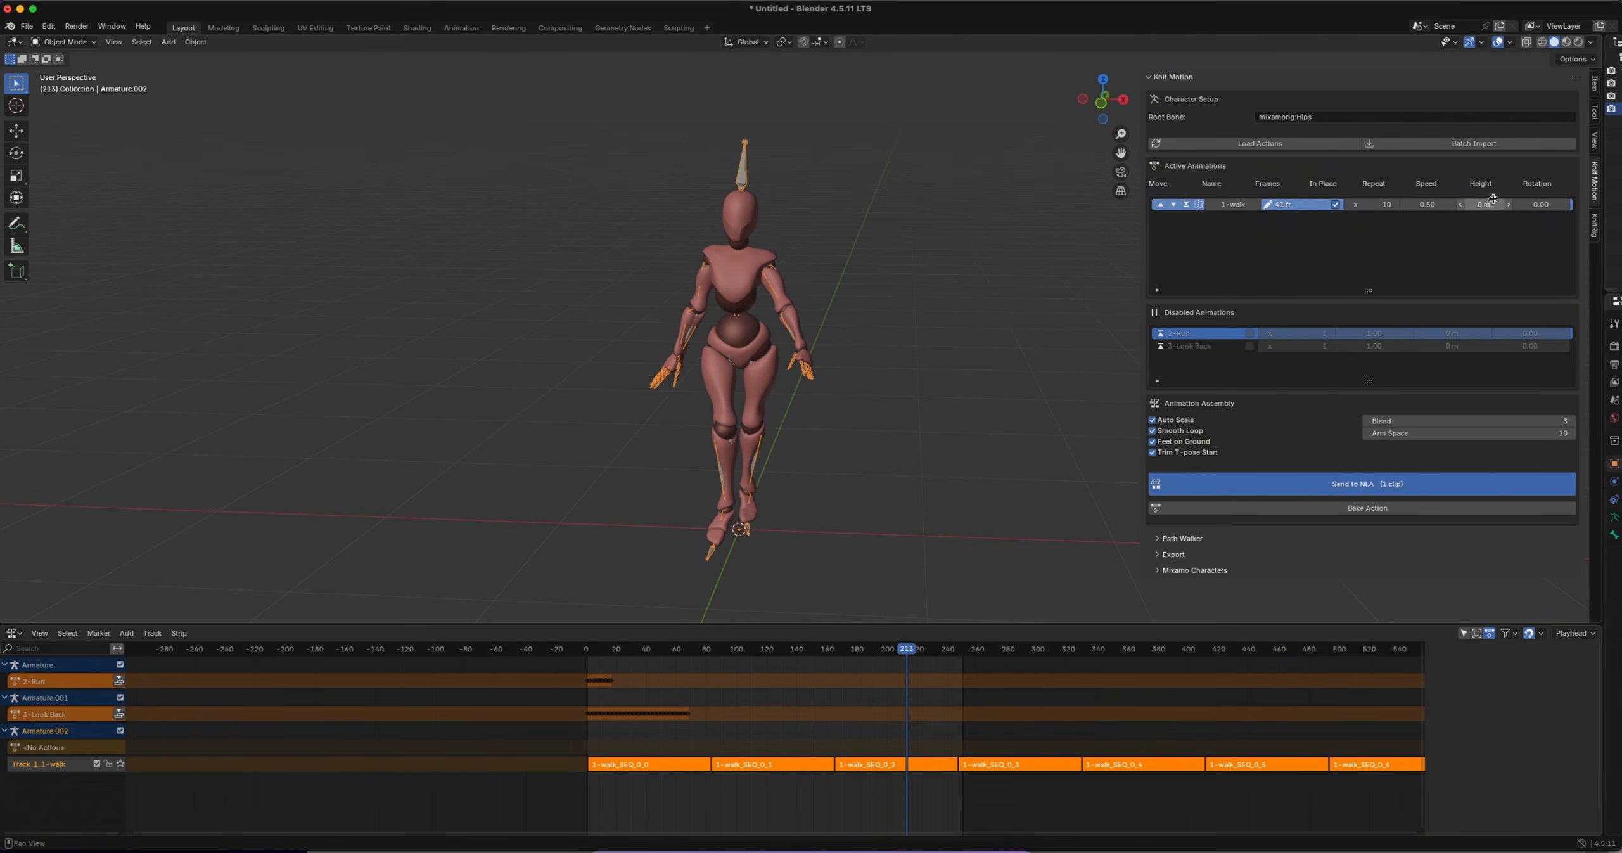
Set the 1-walk clip's speed to 1.00 and rotation to 30.00, and send it to the NLA again
click(1422, 204)
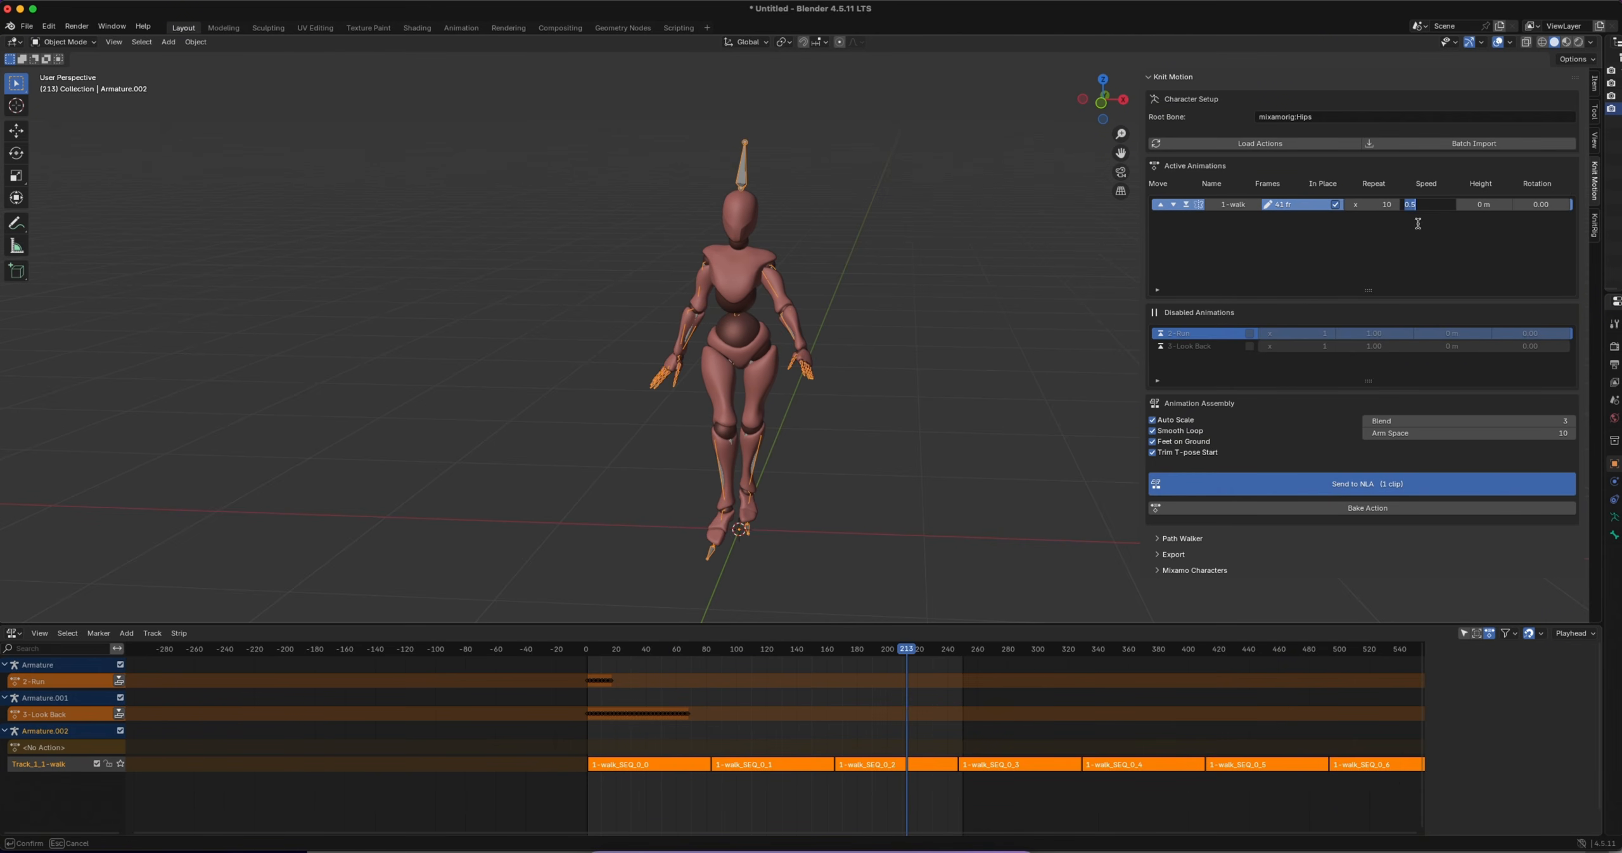
text(1)
key(Return)
click(1545, 204)
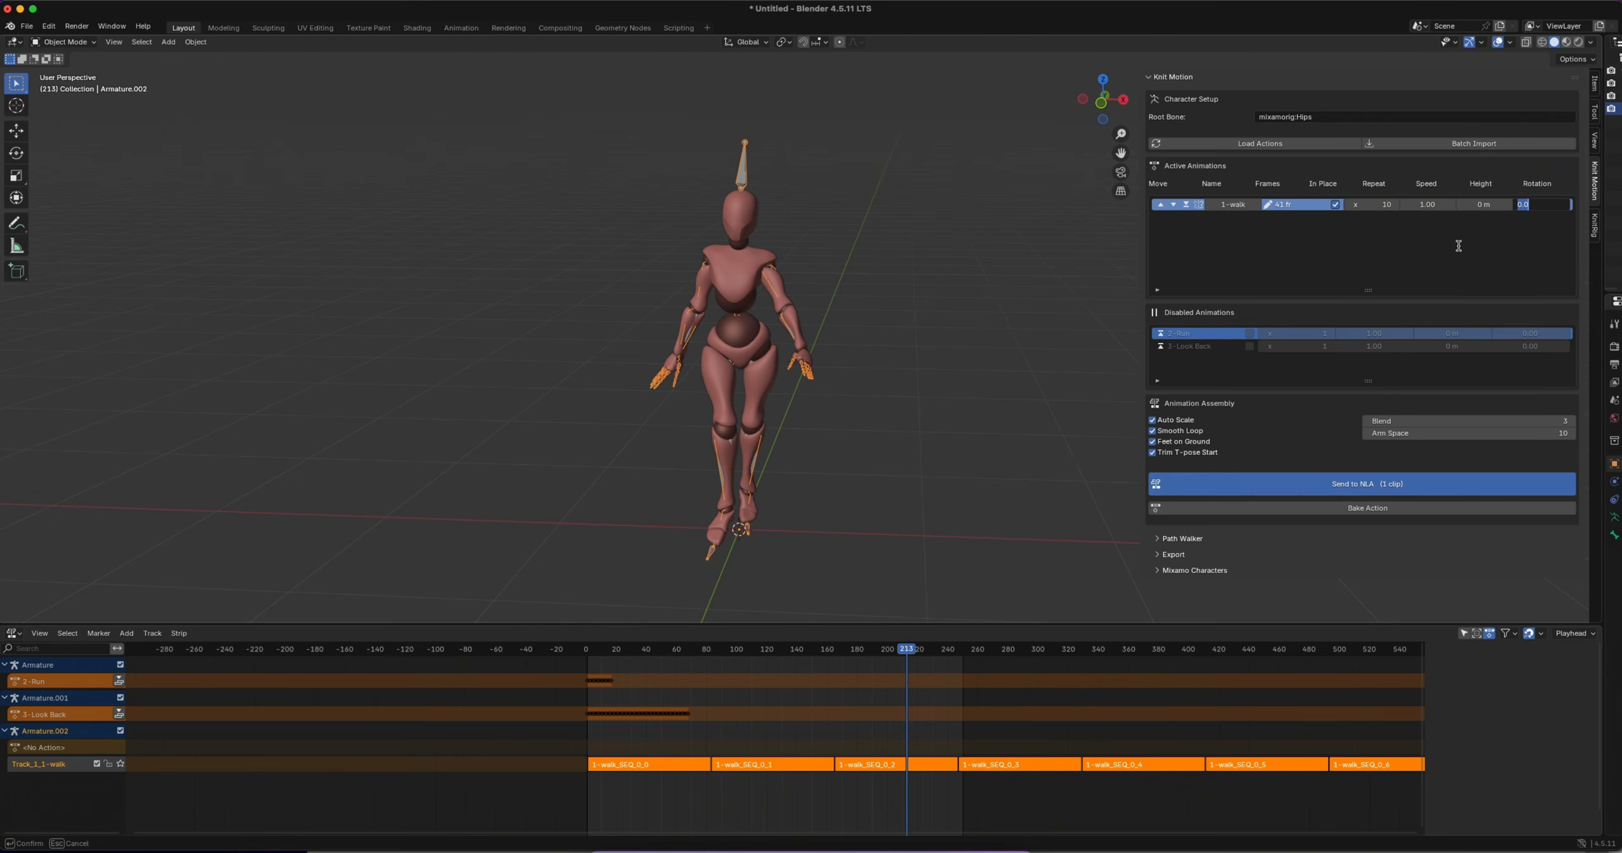
key(Return)
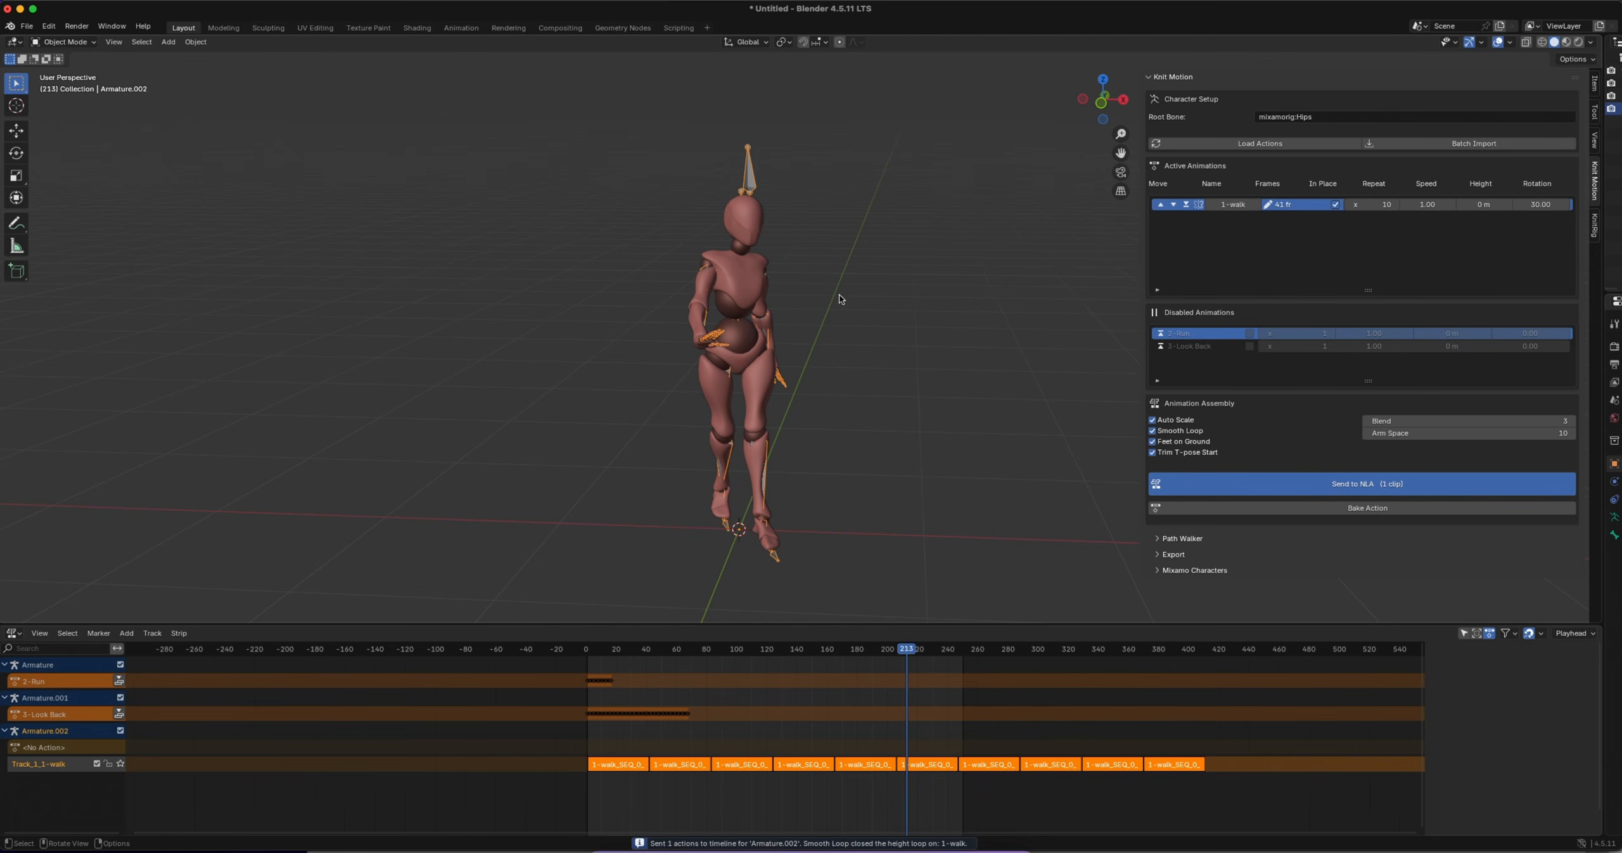
Play the rotated walk from about frame 50 and examine the direction the character faces
drag(903, 654, 663, 659)
key(space)
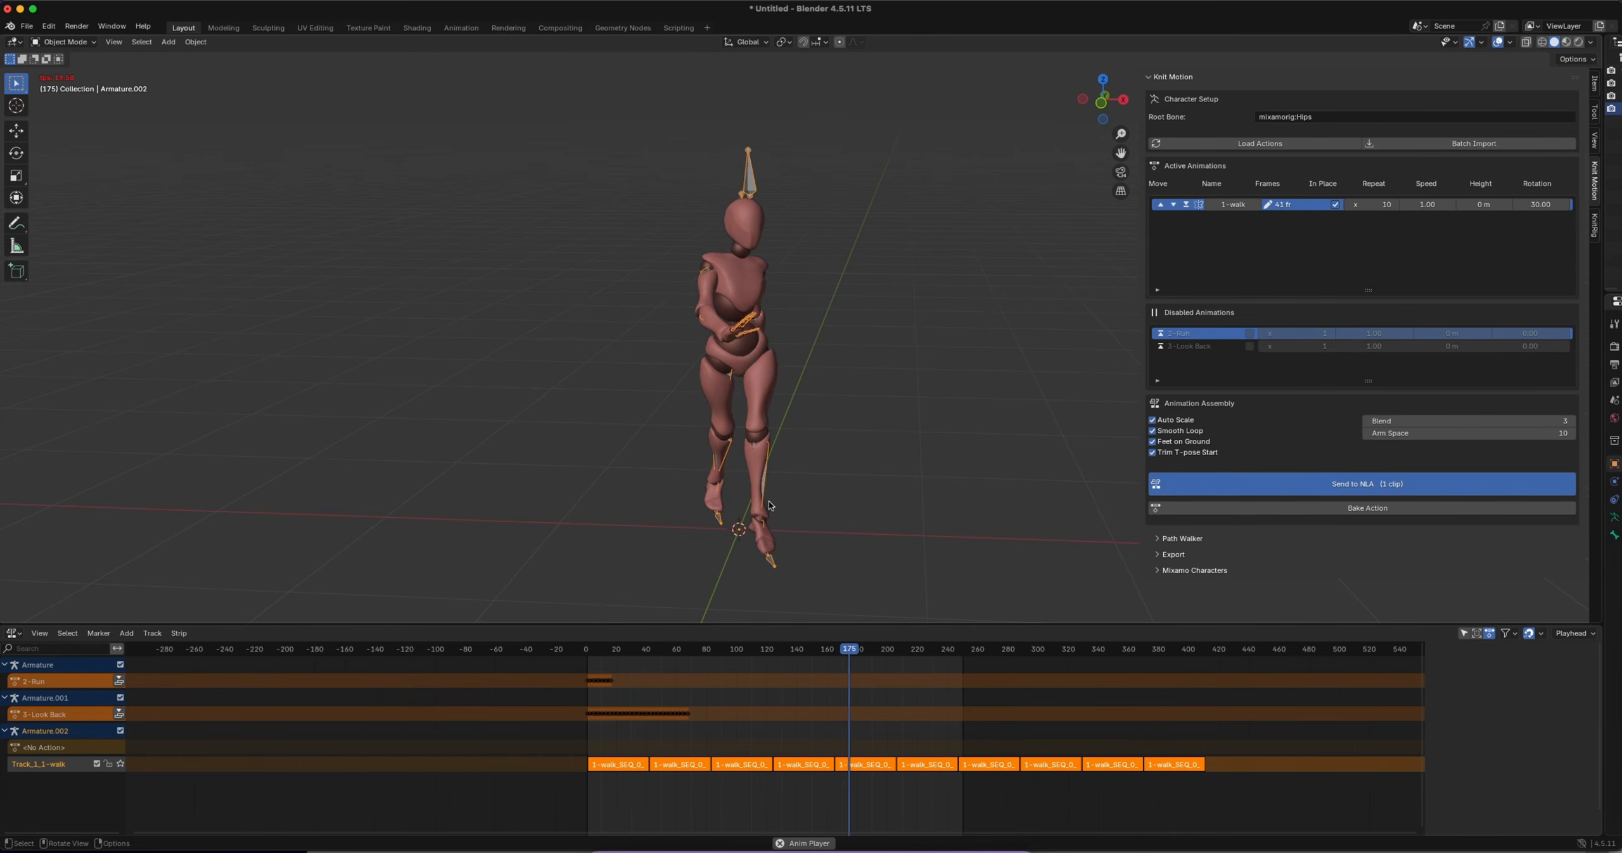
key(space)
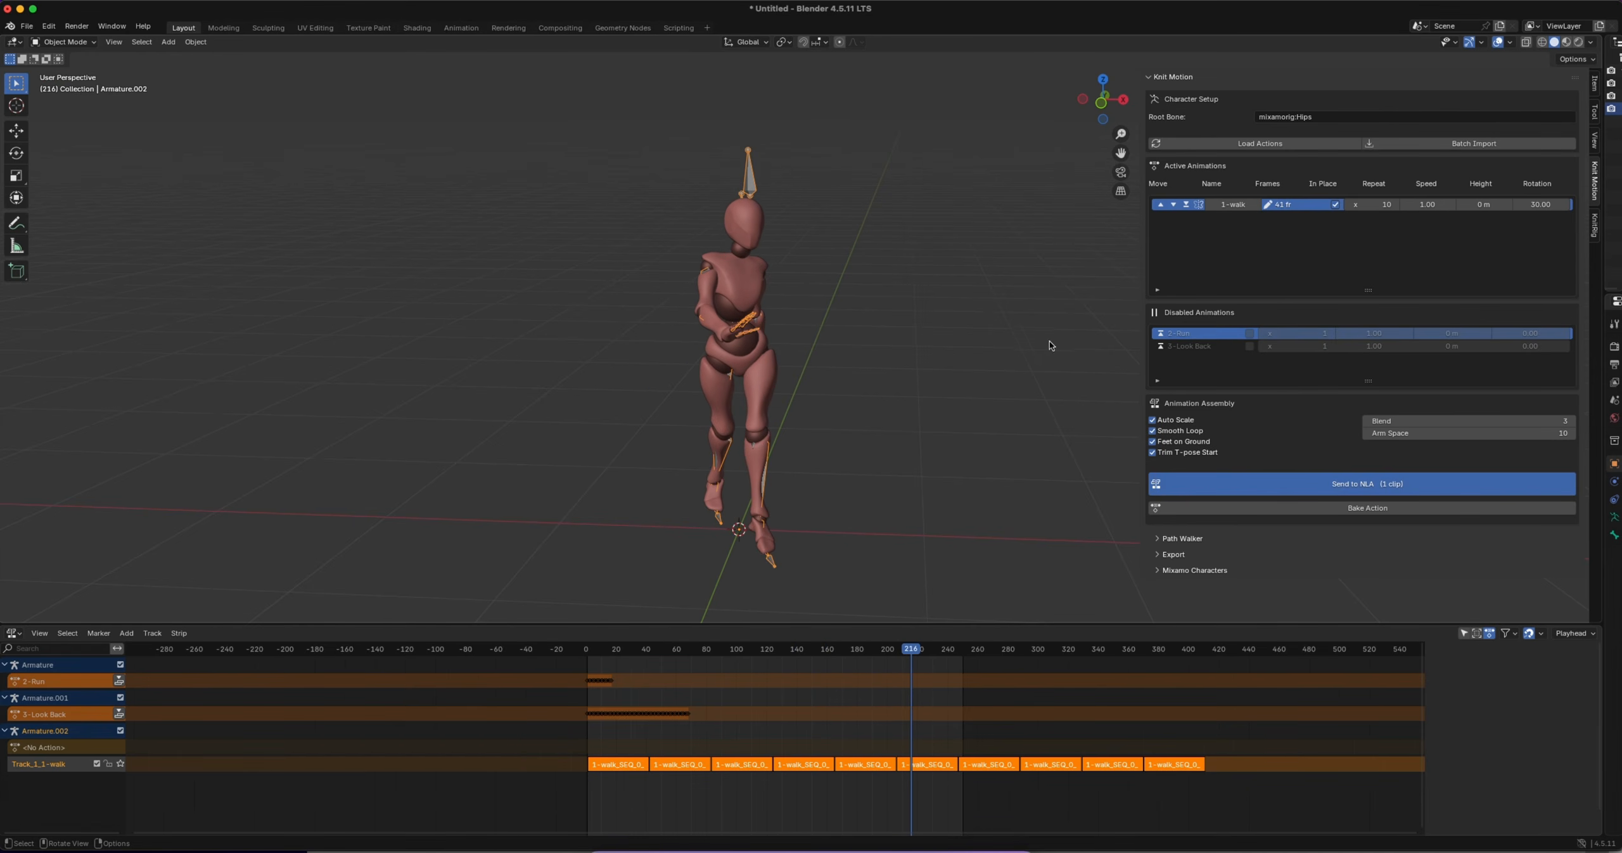
Reload the actions in Knit Motion and move the 2-Run and 3-Look Back clips to the active animations
ctrl+scroll(788, 384, down, 7)
drag(107, 260, 376, 485)
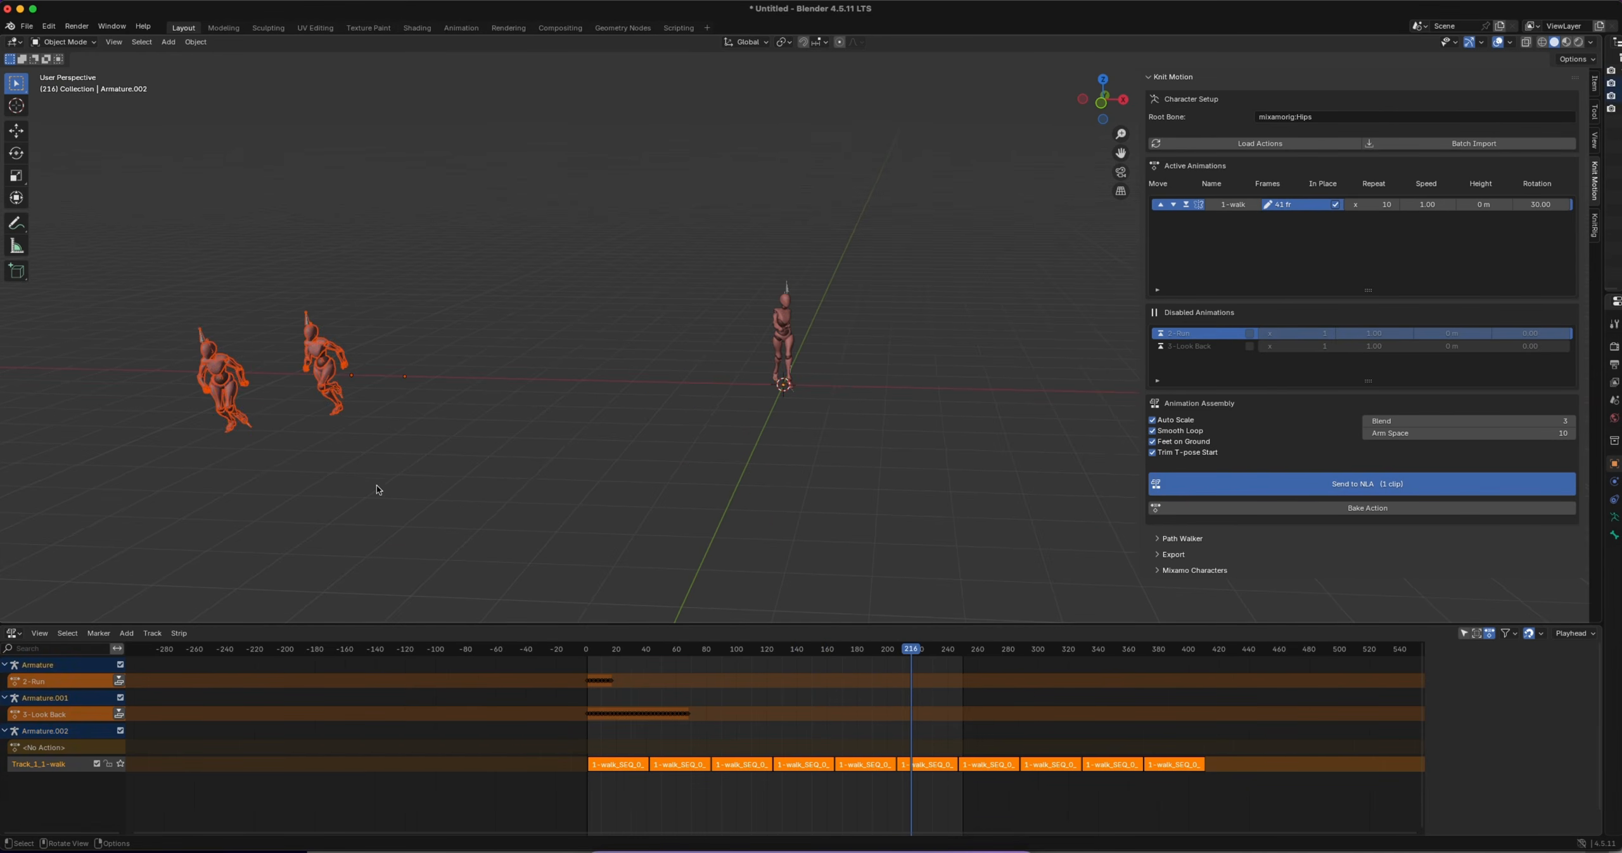
click(1260, 144)
click(1161, 334)
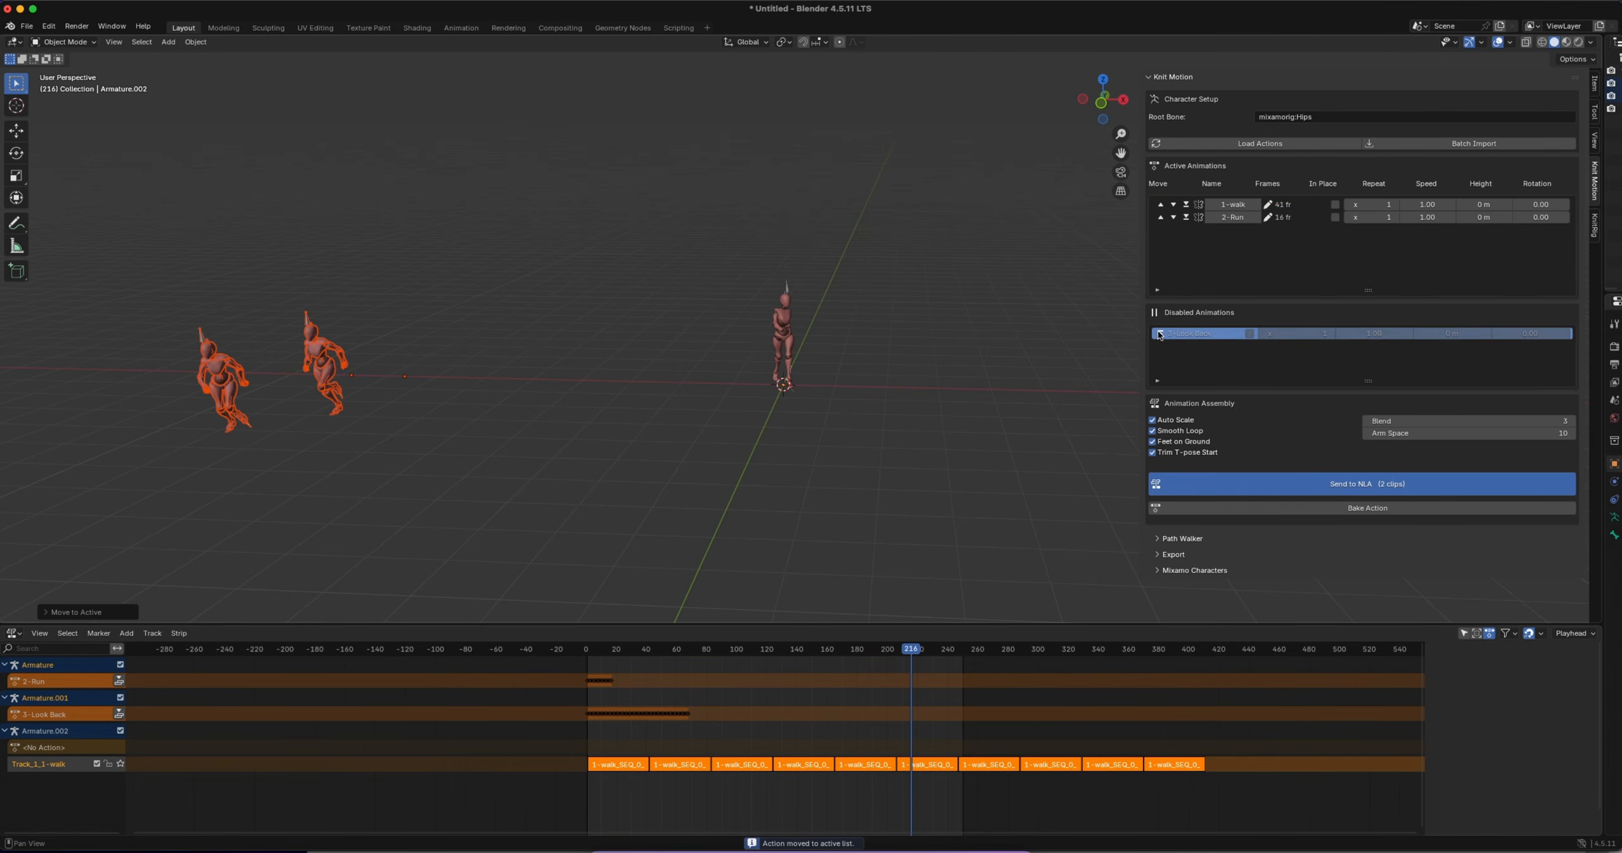
click(1161, 334)
Delete the two extra characters standing beside the main one, and select the remaining character's armature
drag(139, 260, 465, 497)
key(x)
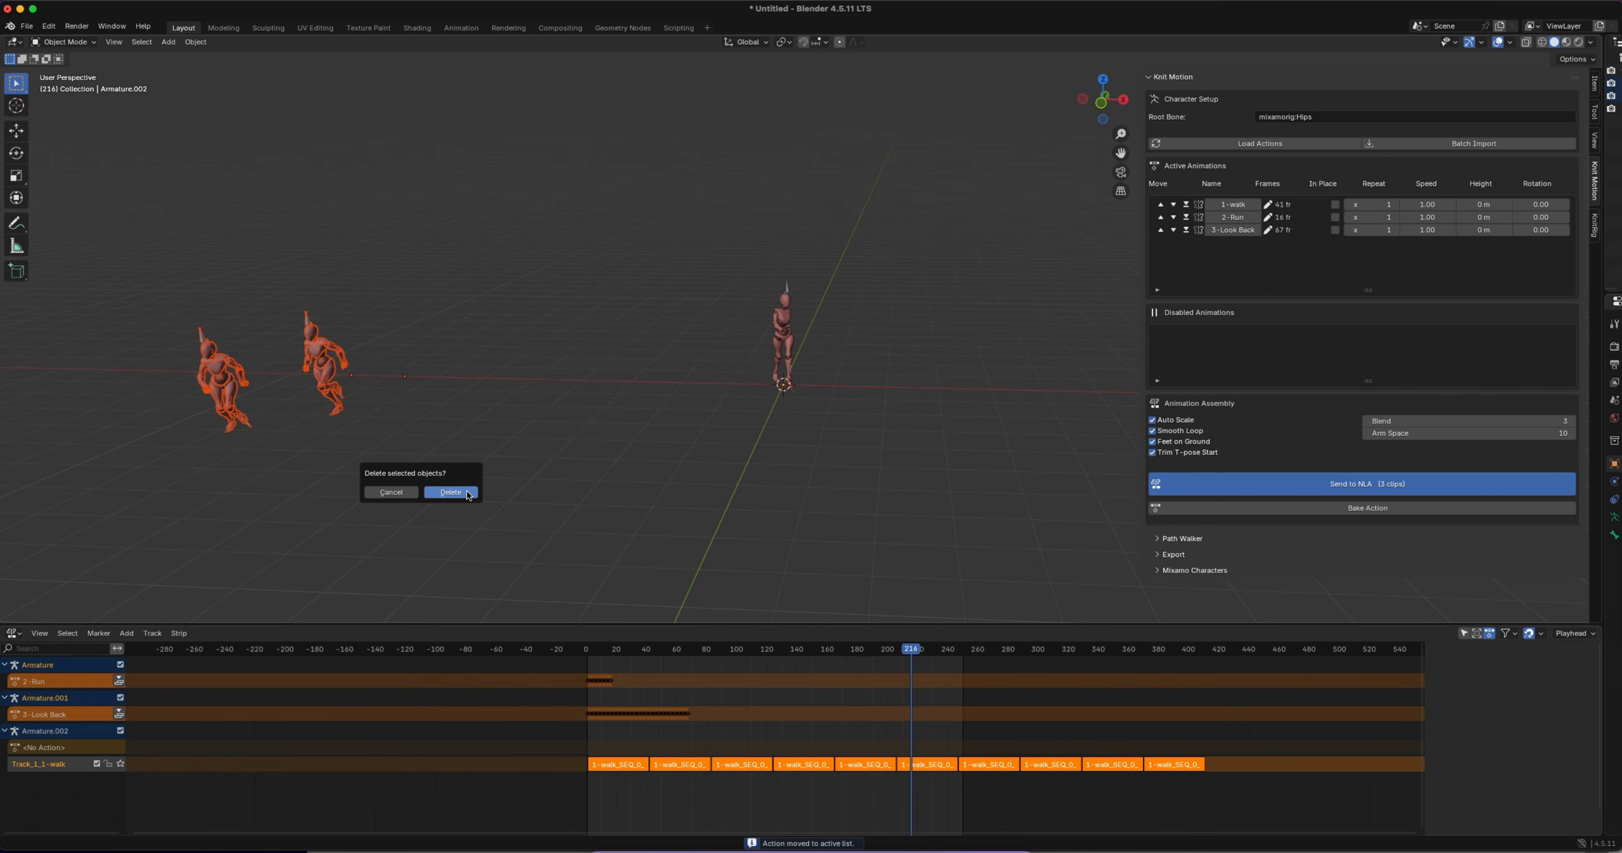
click(451, 493)
ctrl+middle_drag(780, 341, 765, 253)
click(764, 214)
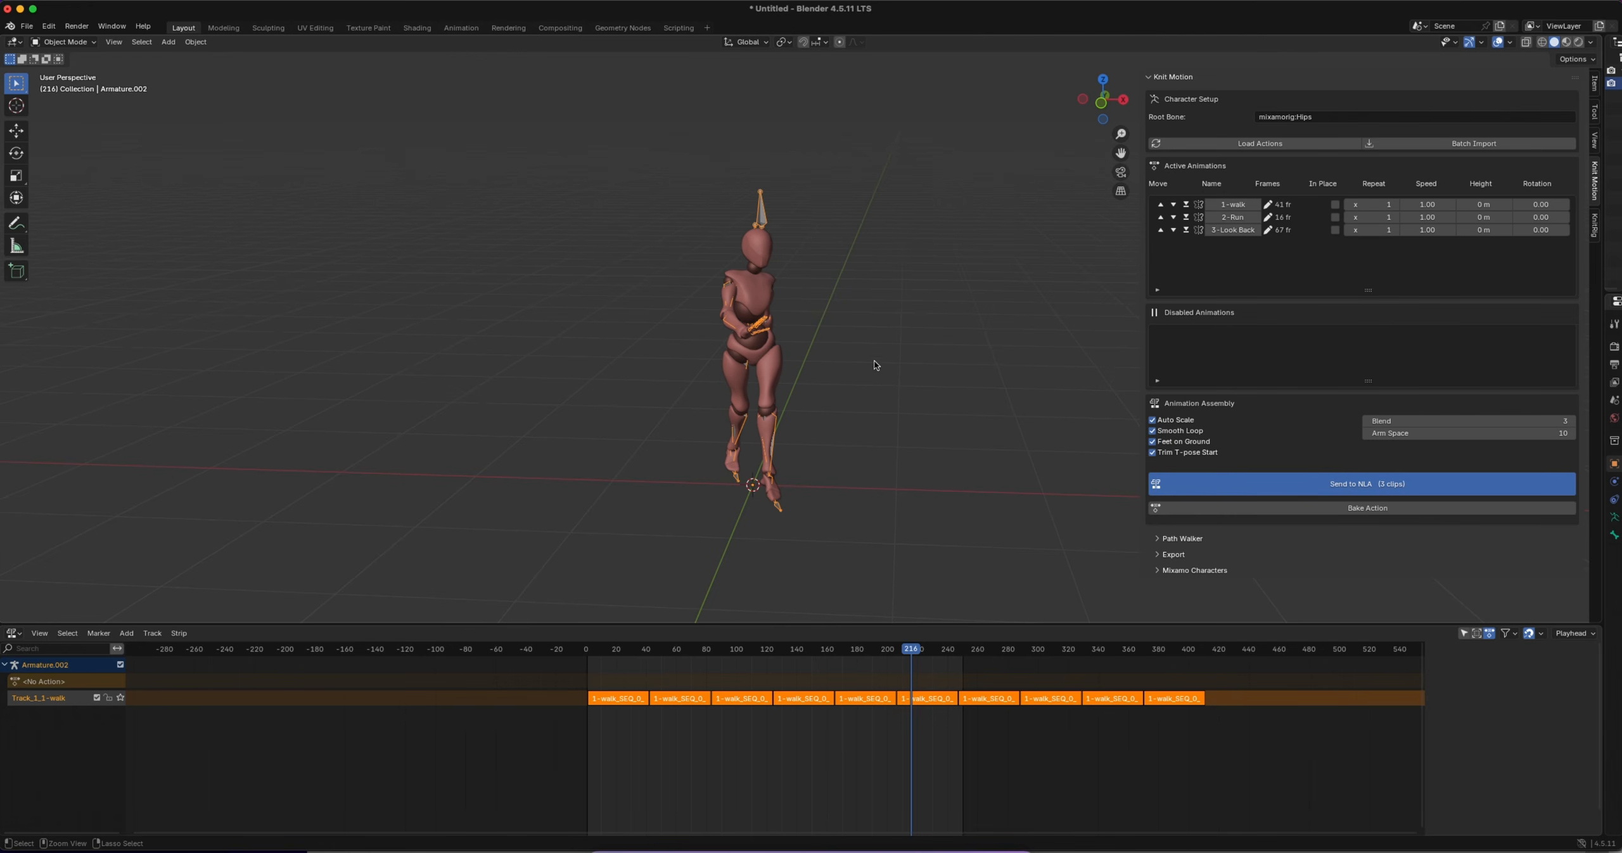
Set the Arm Space to 0 and send the three active clips to the NLA
ctrl+scroll(874, 362, down, 2)
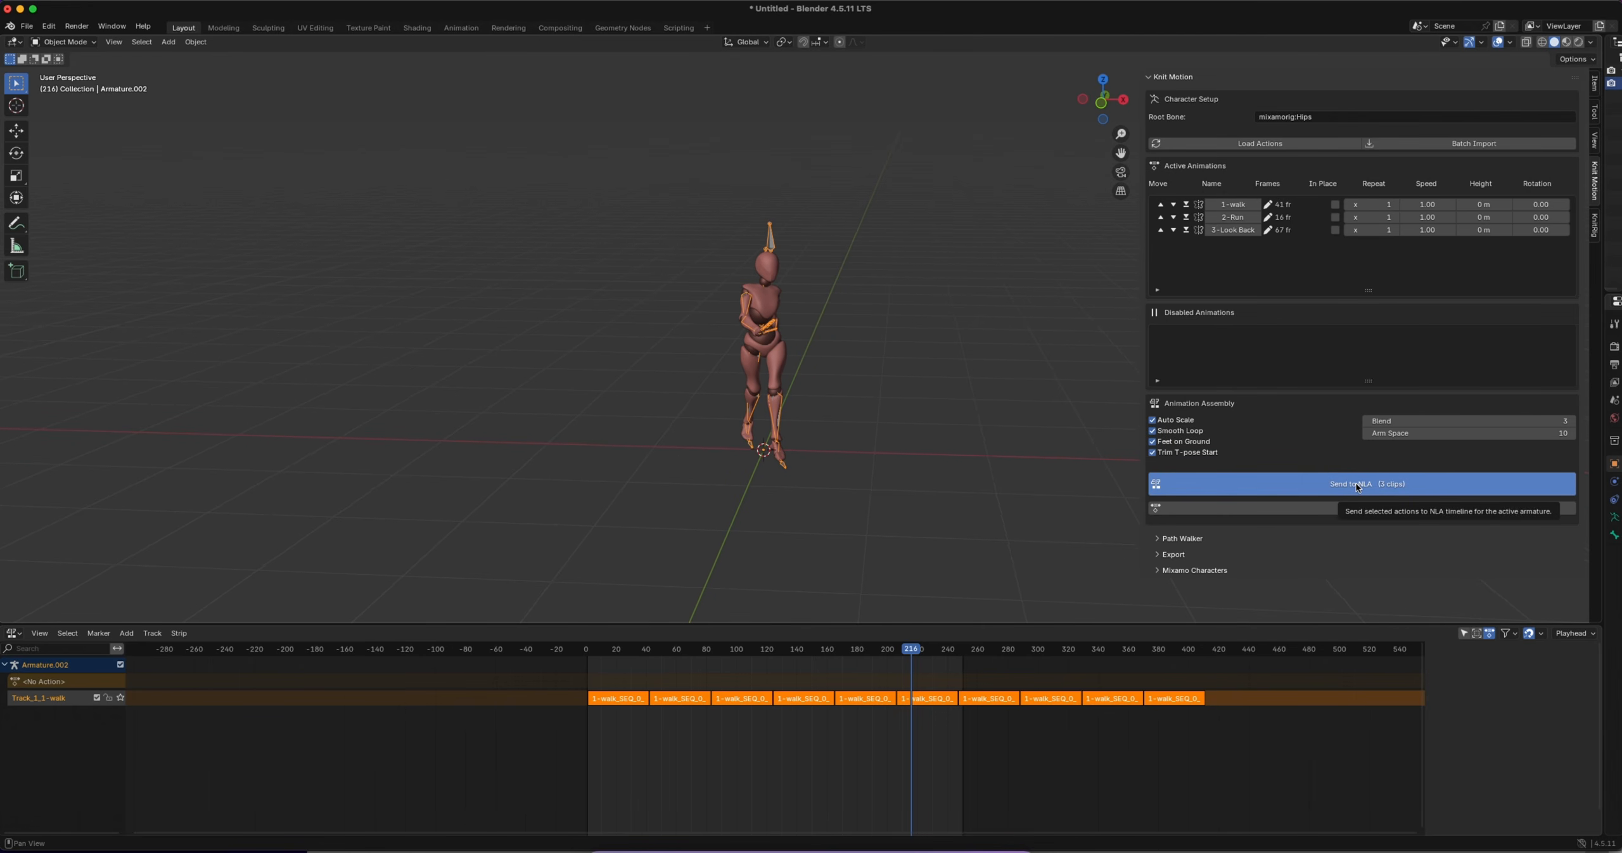
click(1549, 434)
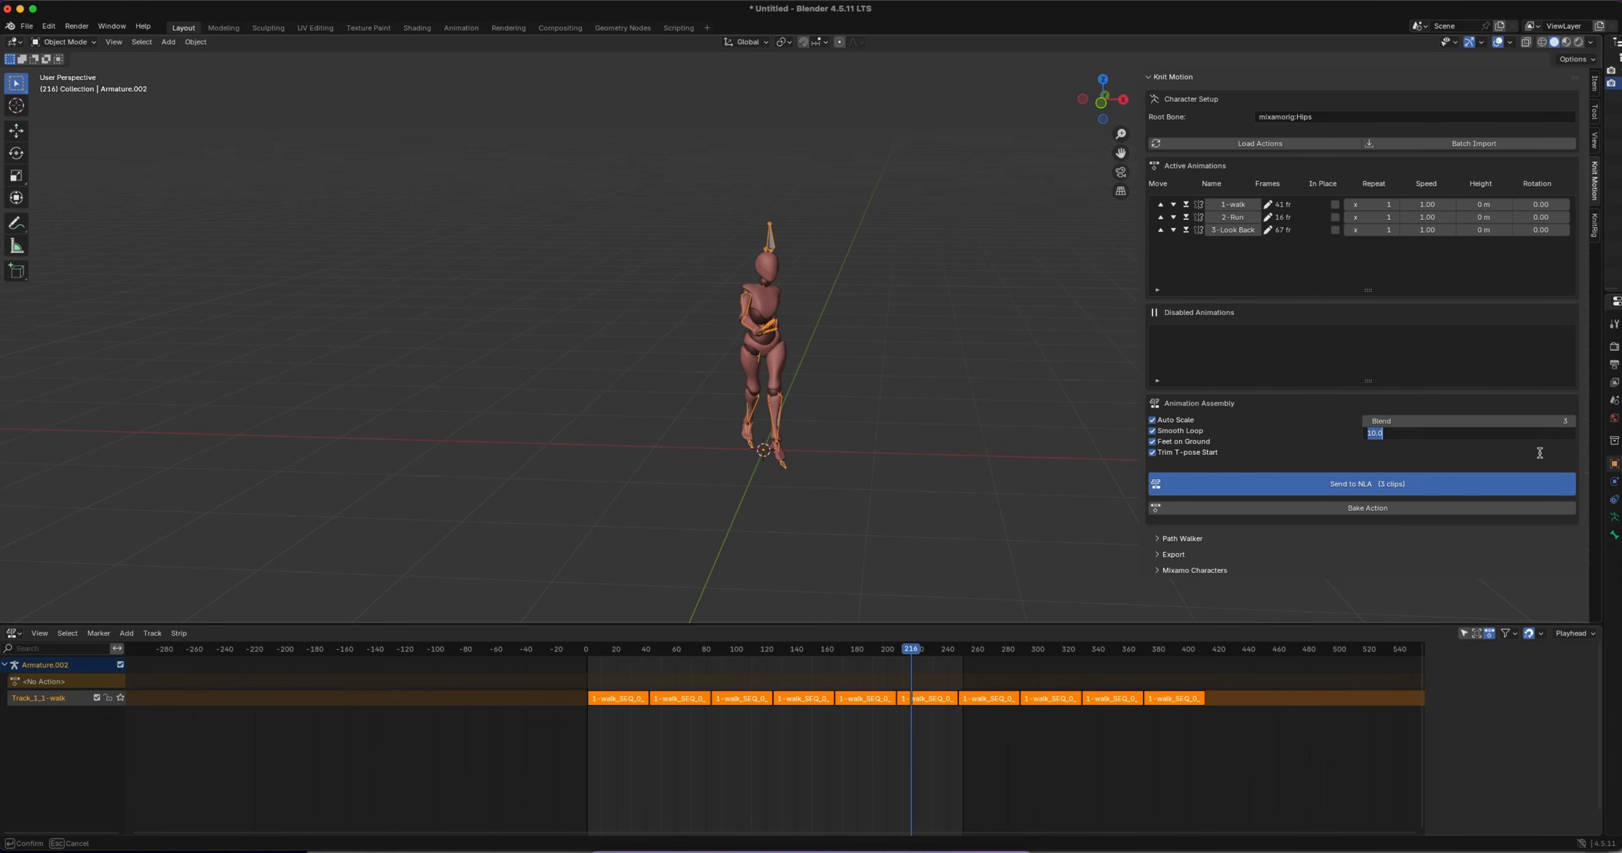
key(Return)
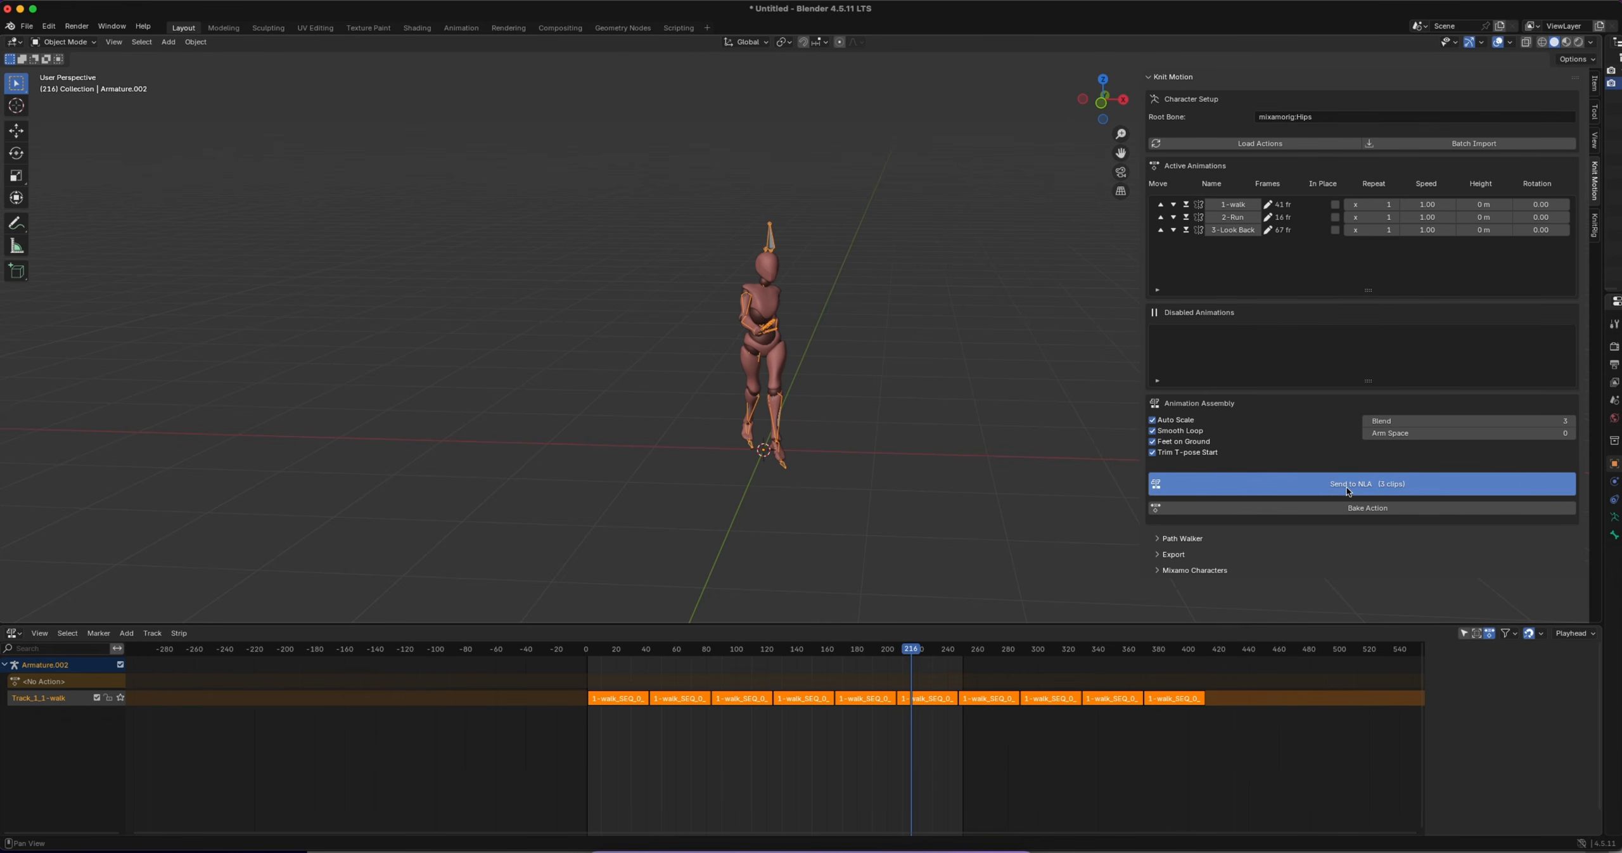
click(1450, 478)
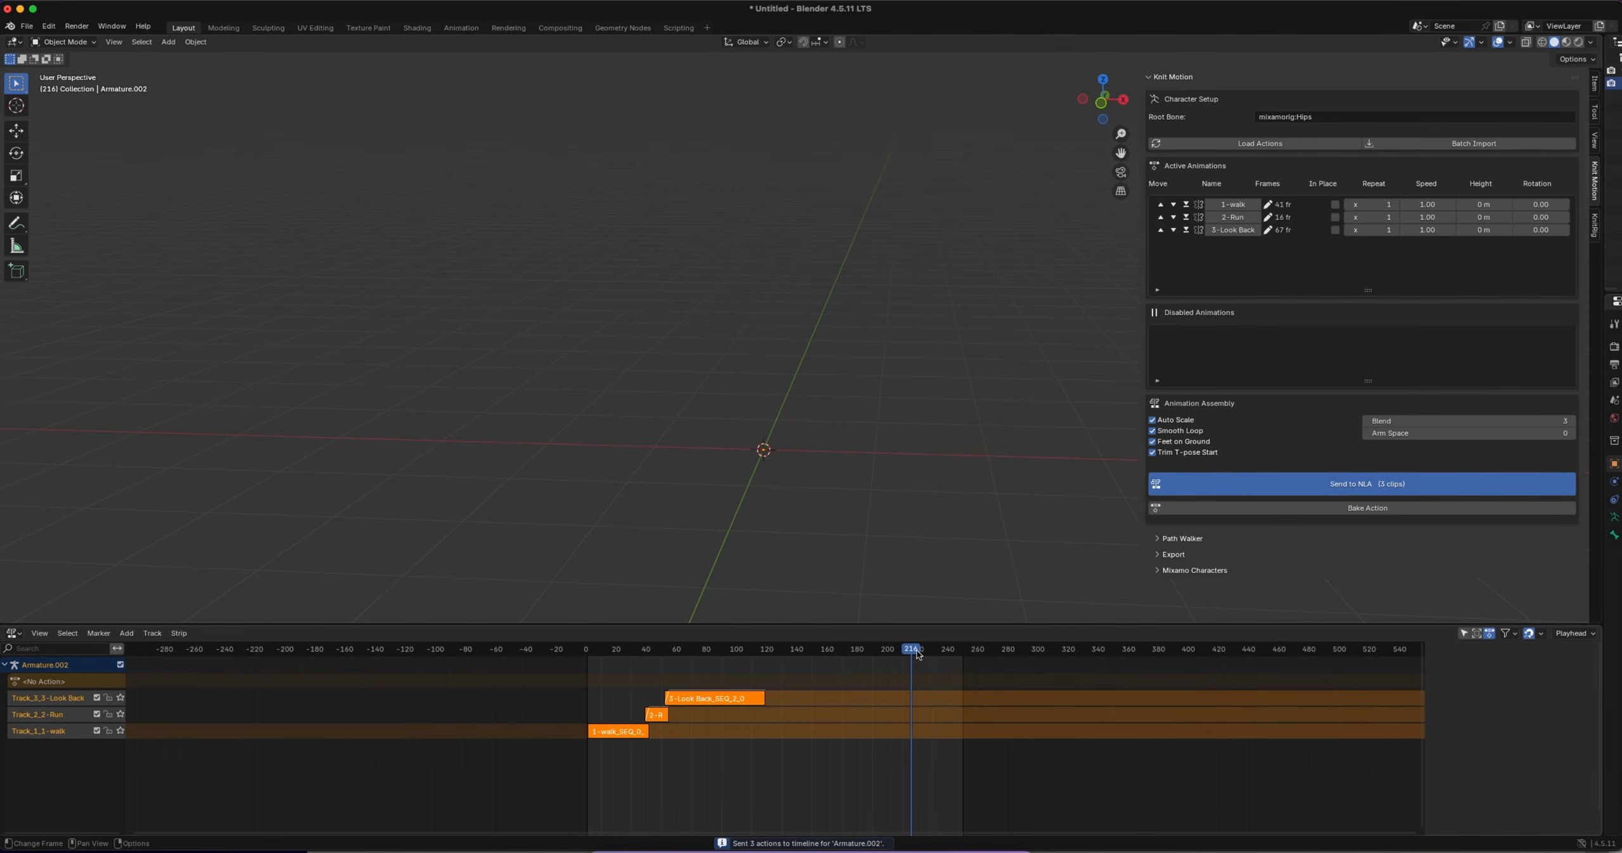
Play the walk, run and look-back sequence from about frame 8 and examine how the clips join
drag(919, 655, 789, 655)
drag(733, 654, 598, 652)
scroll(616, 500, left, 10)
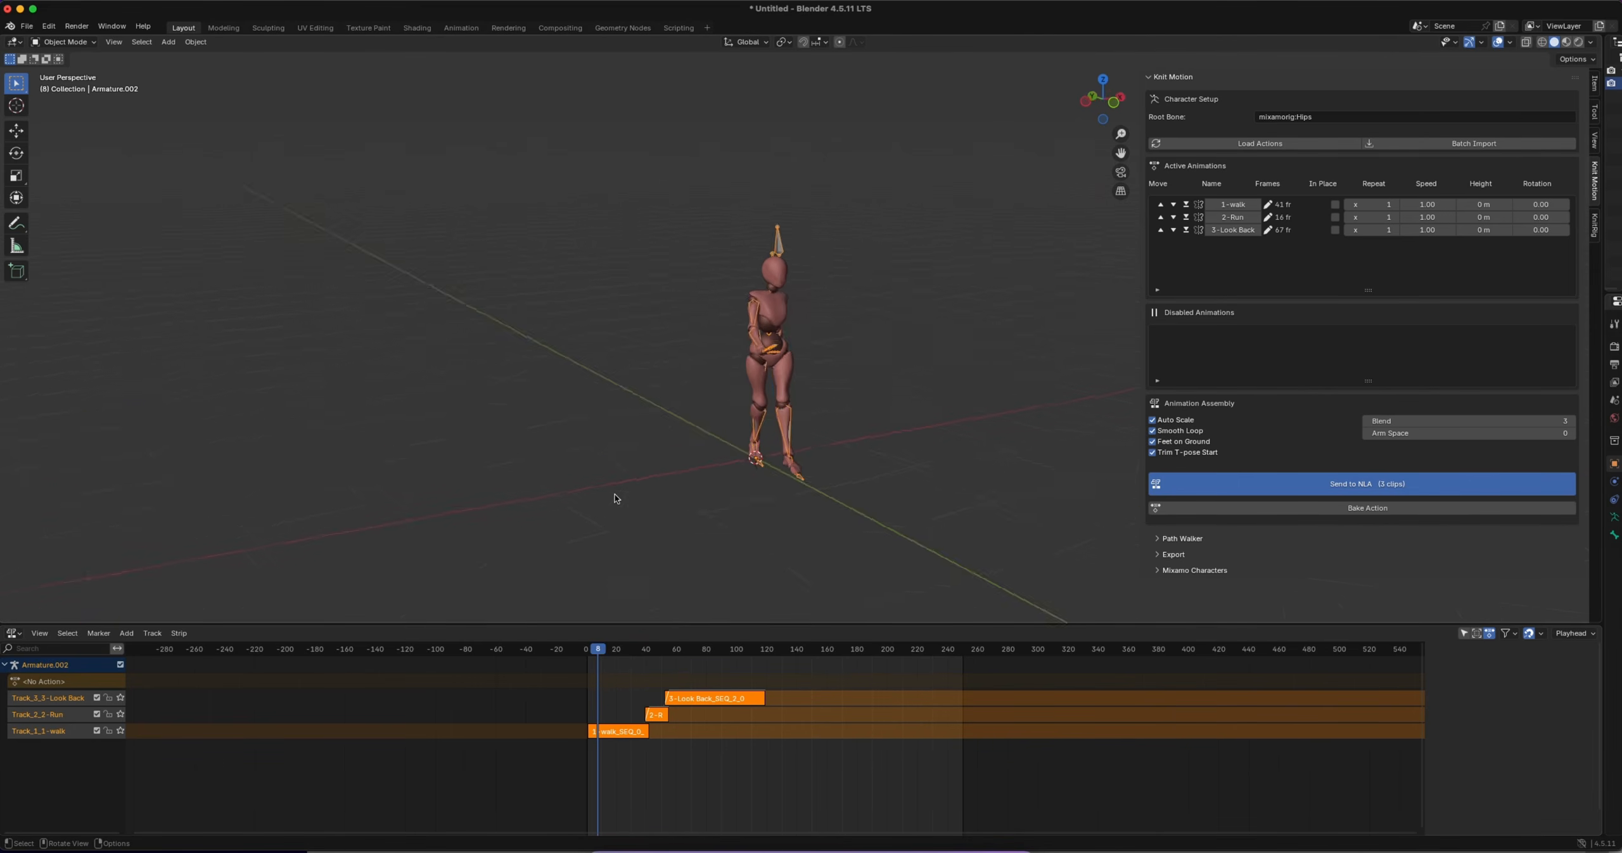
key(n)
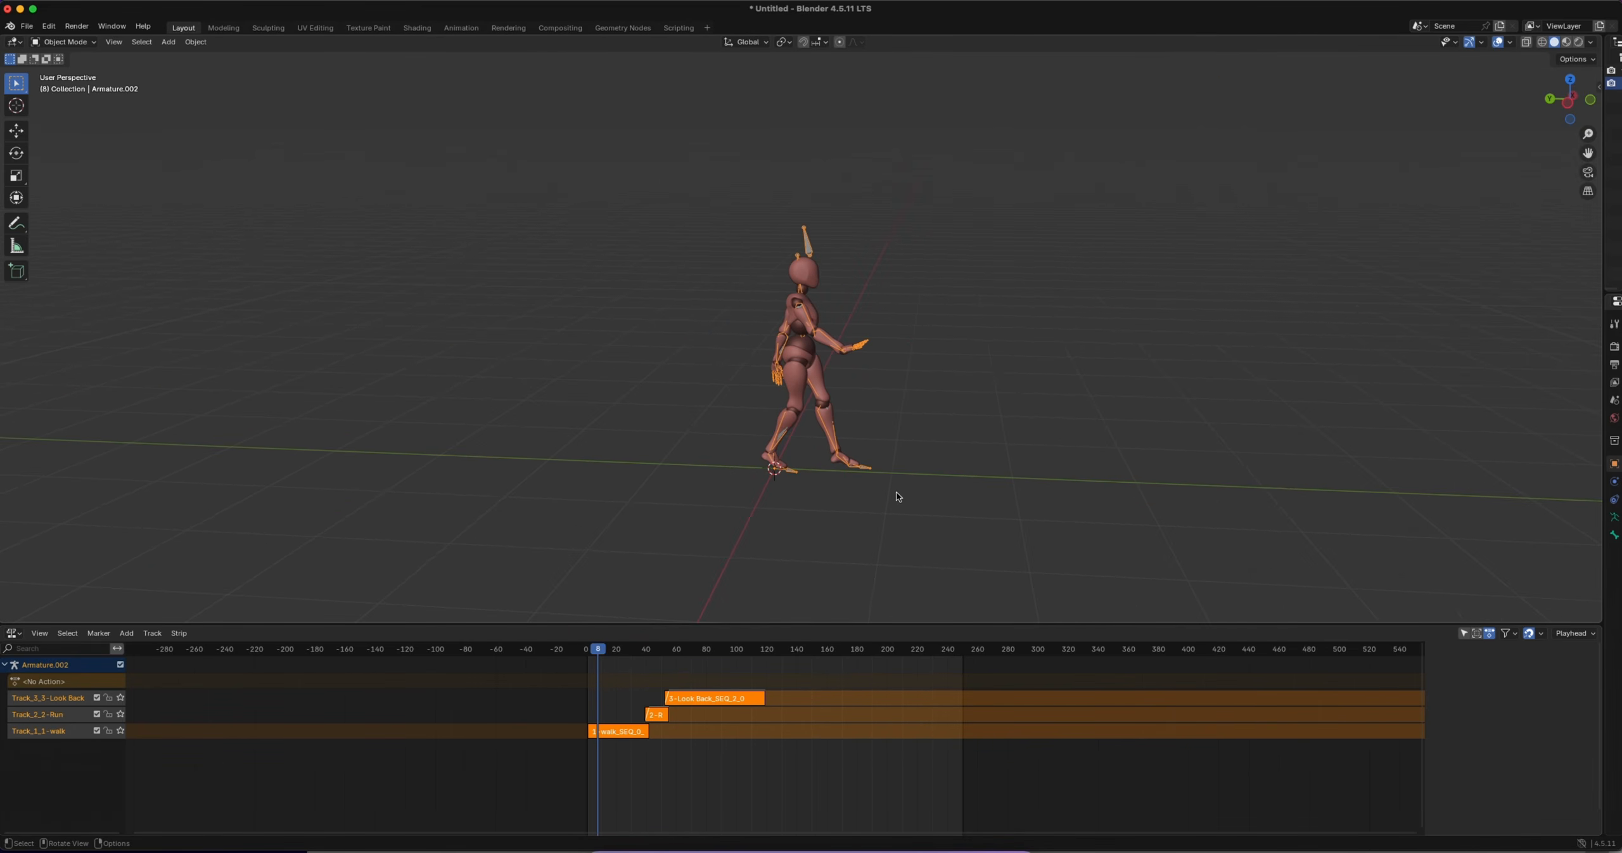
scroll(897, 498, down, 4)
key(space)
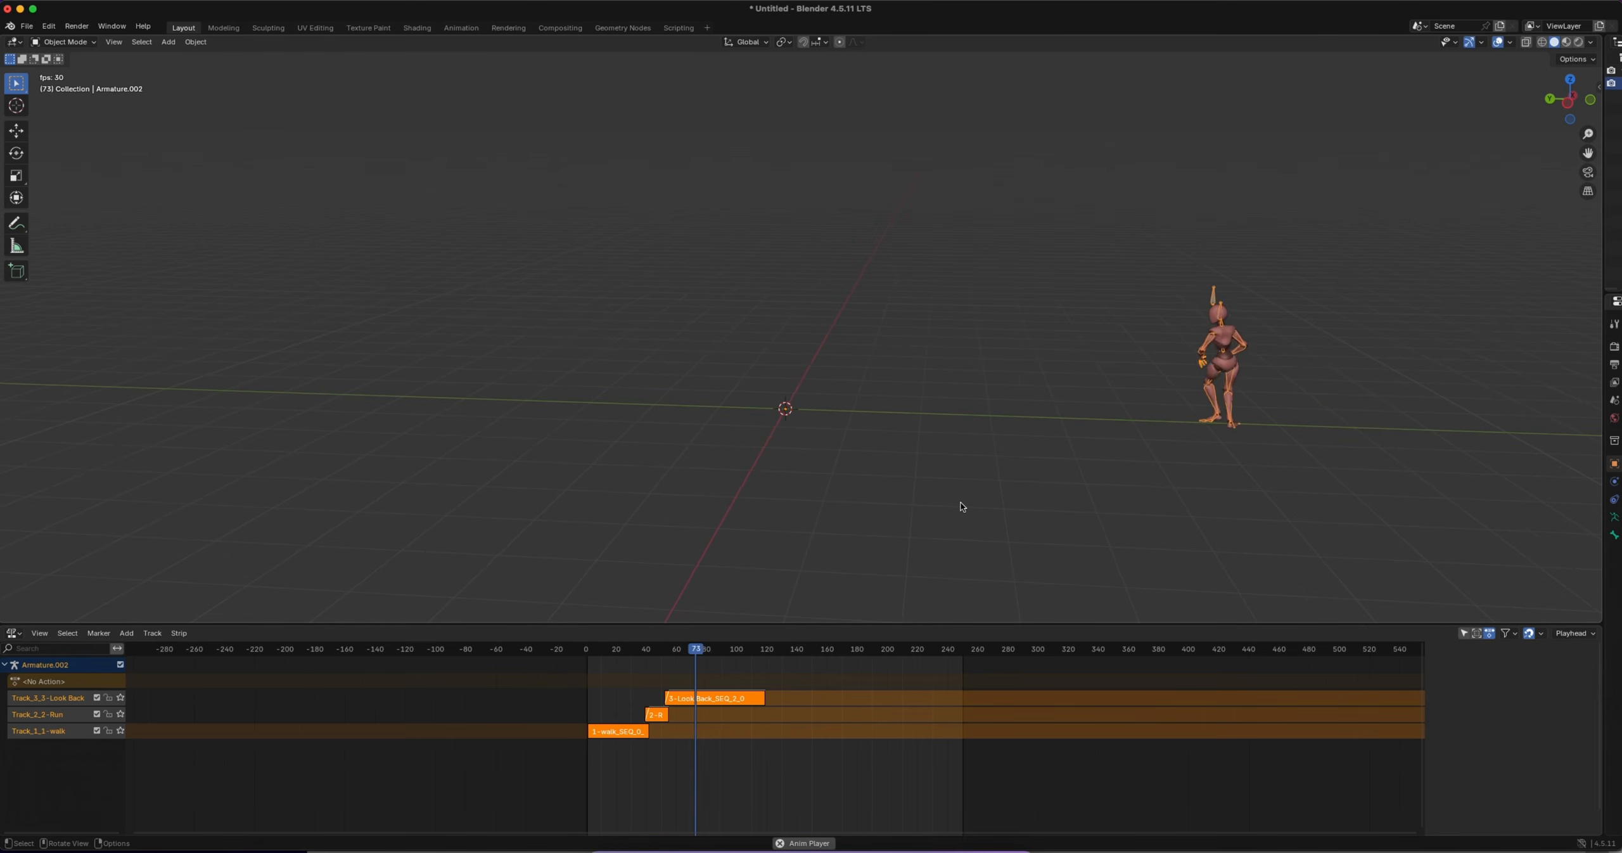
key(space)
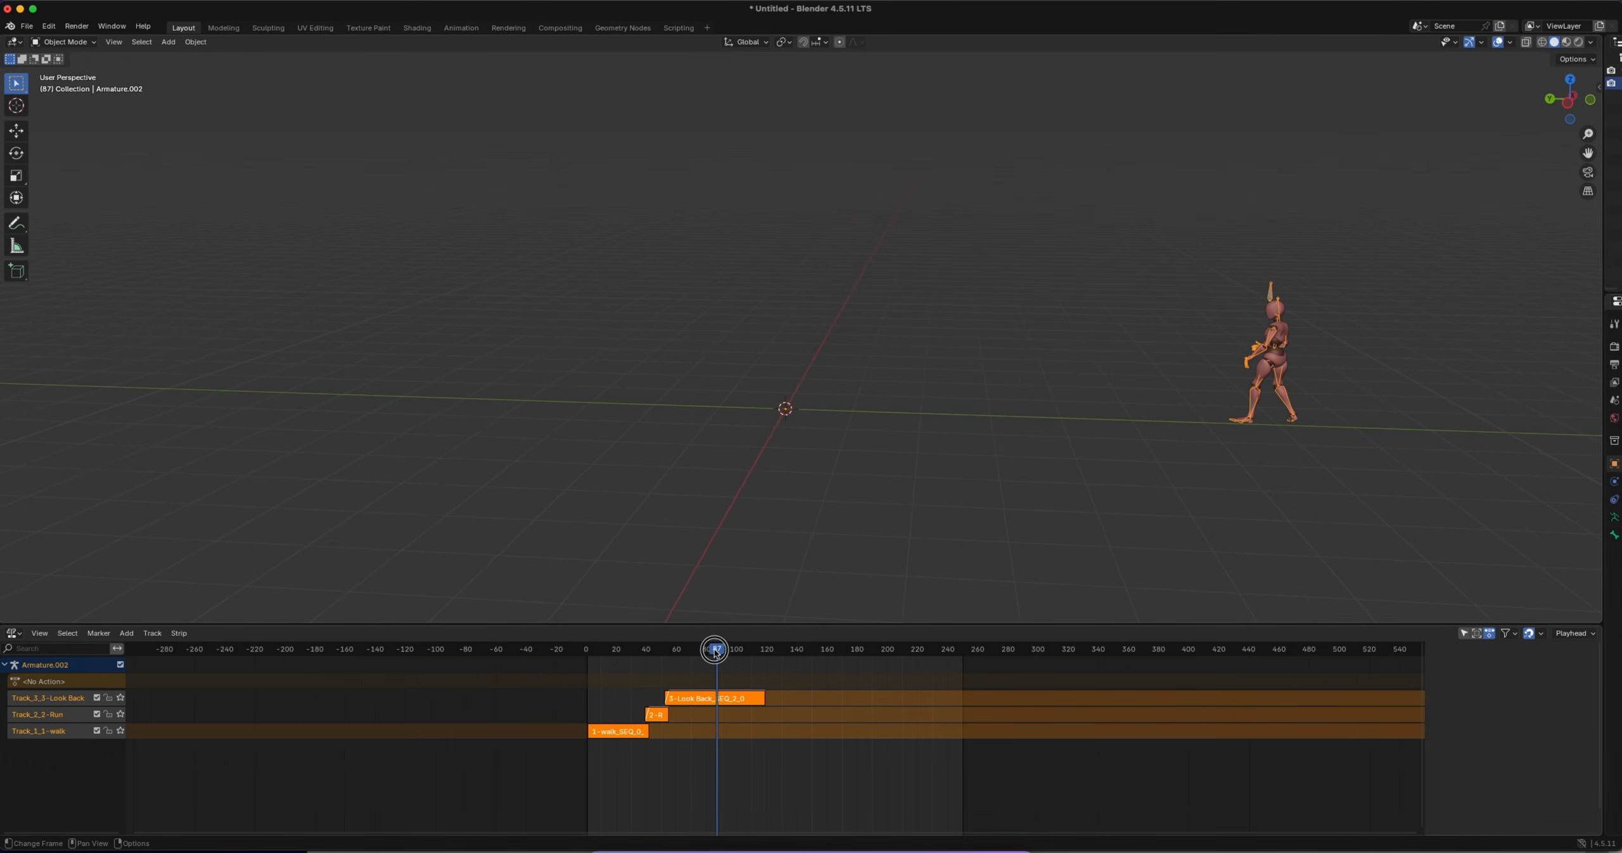
drag(715, 653, 628, 653)
Set the repeat count to 5 for 1-walk and 10 for 2-Run, and send the clips to the NLA again
key(n)
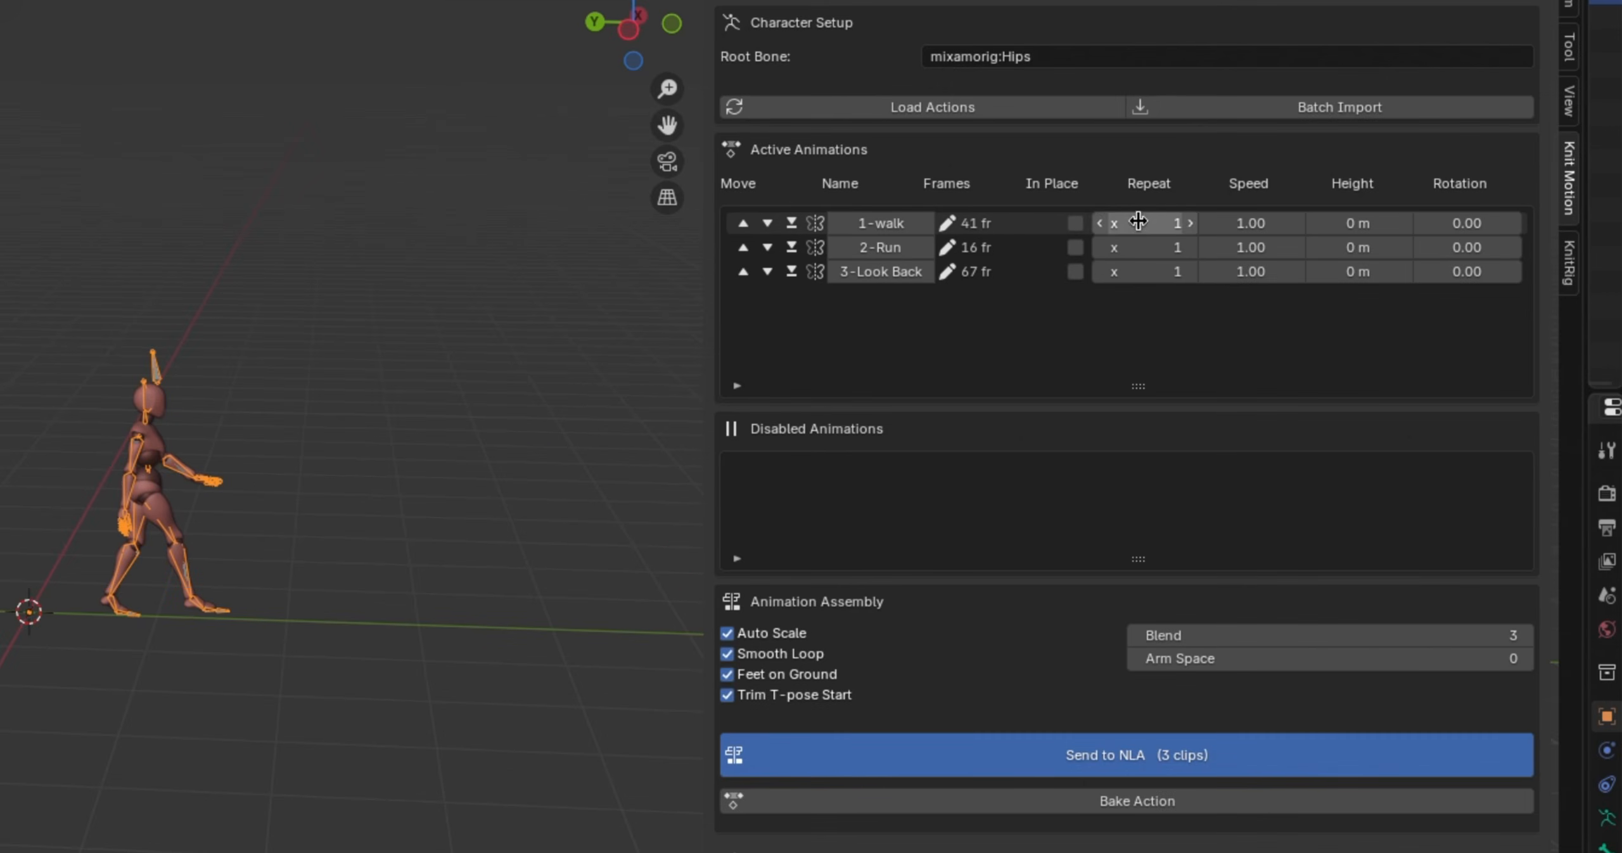
click(1138, 221)
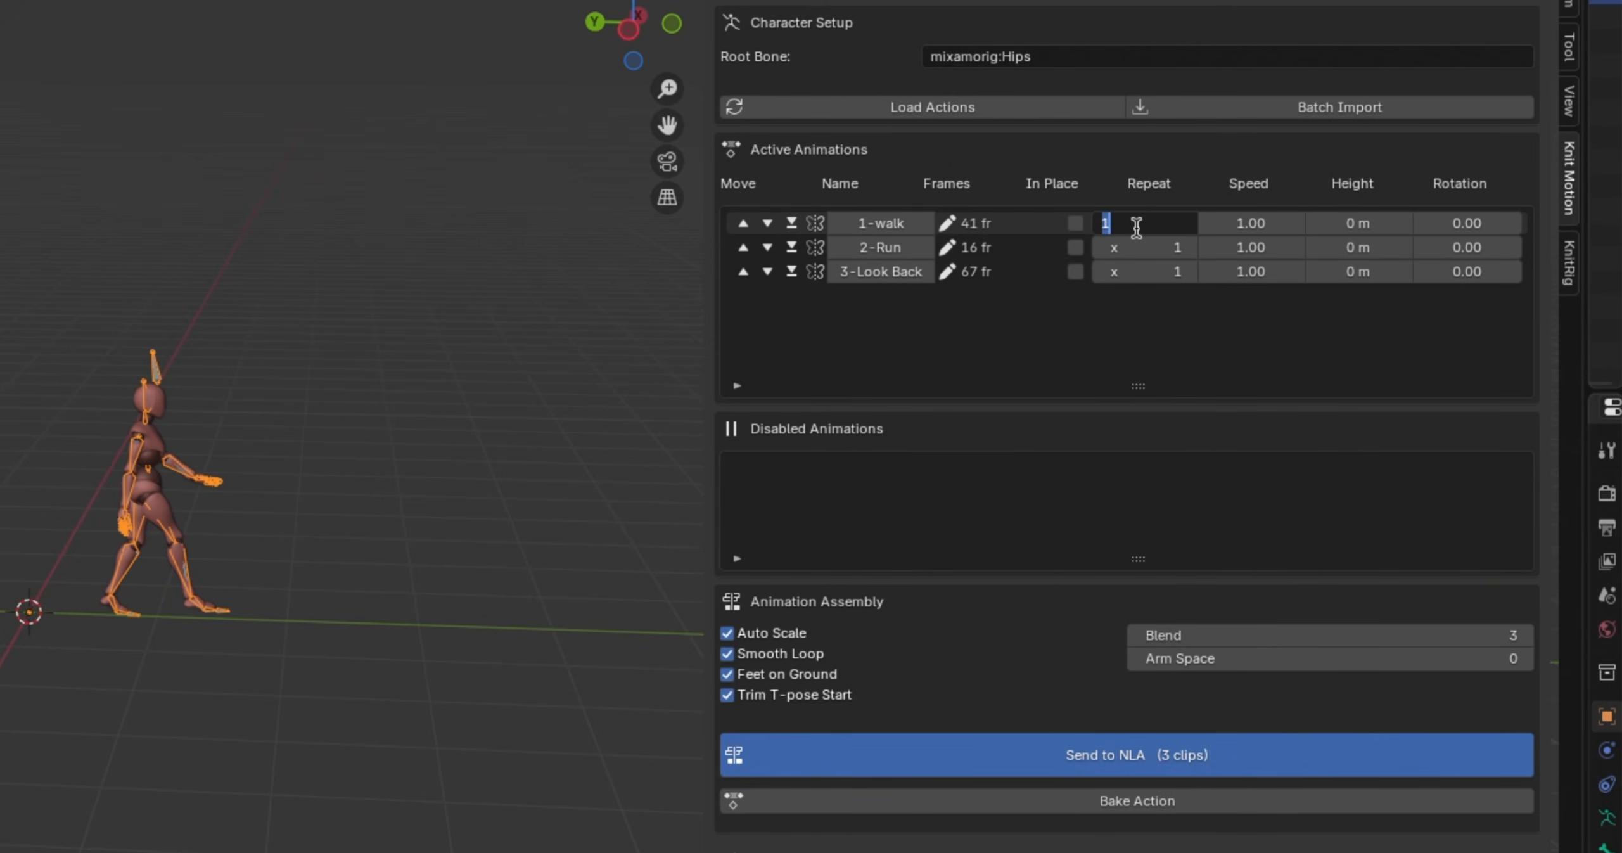
text(5)
key(Return)
click(1139, 251)
text(10)
key(Return)
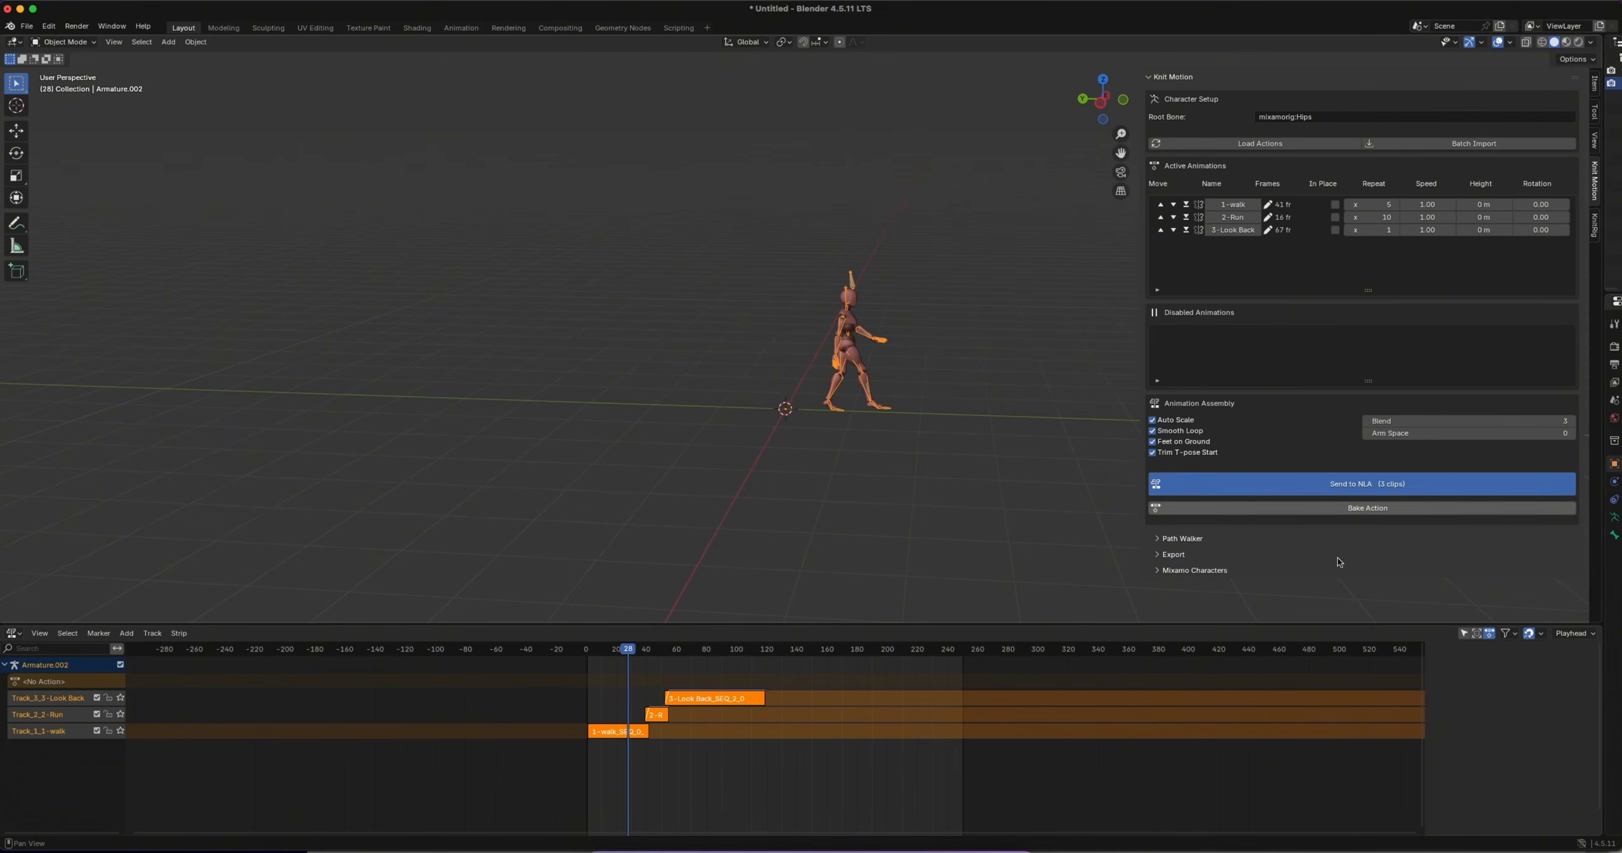
click(1345, 480)
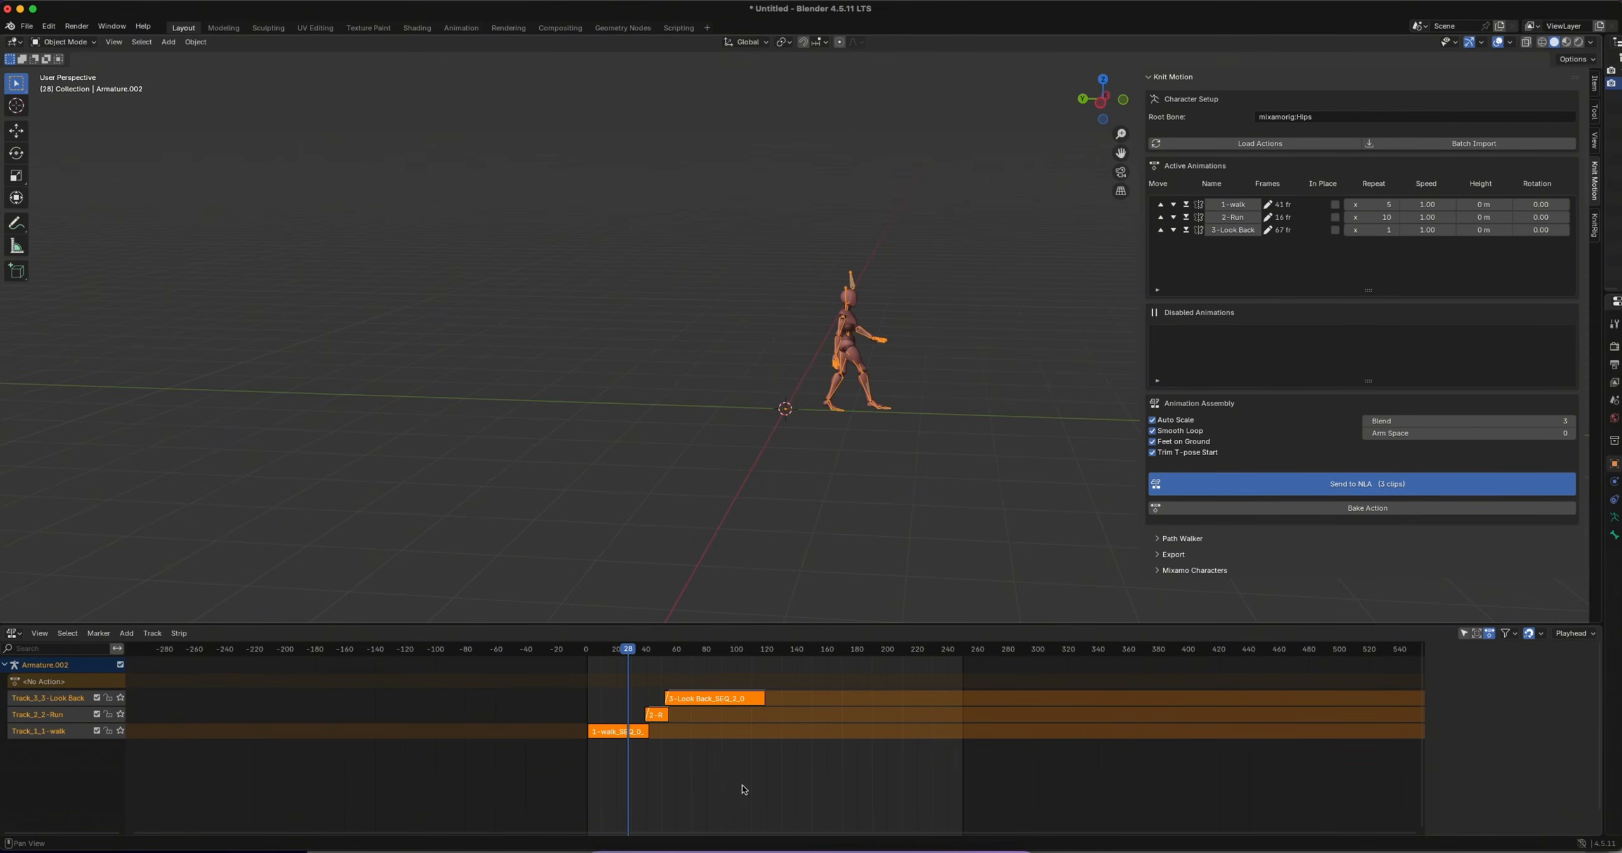
Set the scene's end frame to 428 to match the end of the look-back strip, and return to the Nonlinear Animation editor
click(1226, 653)
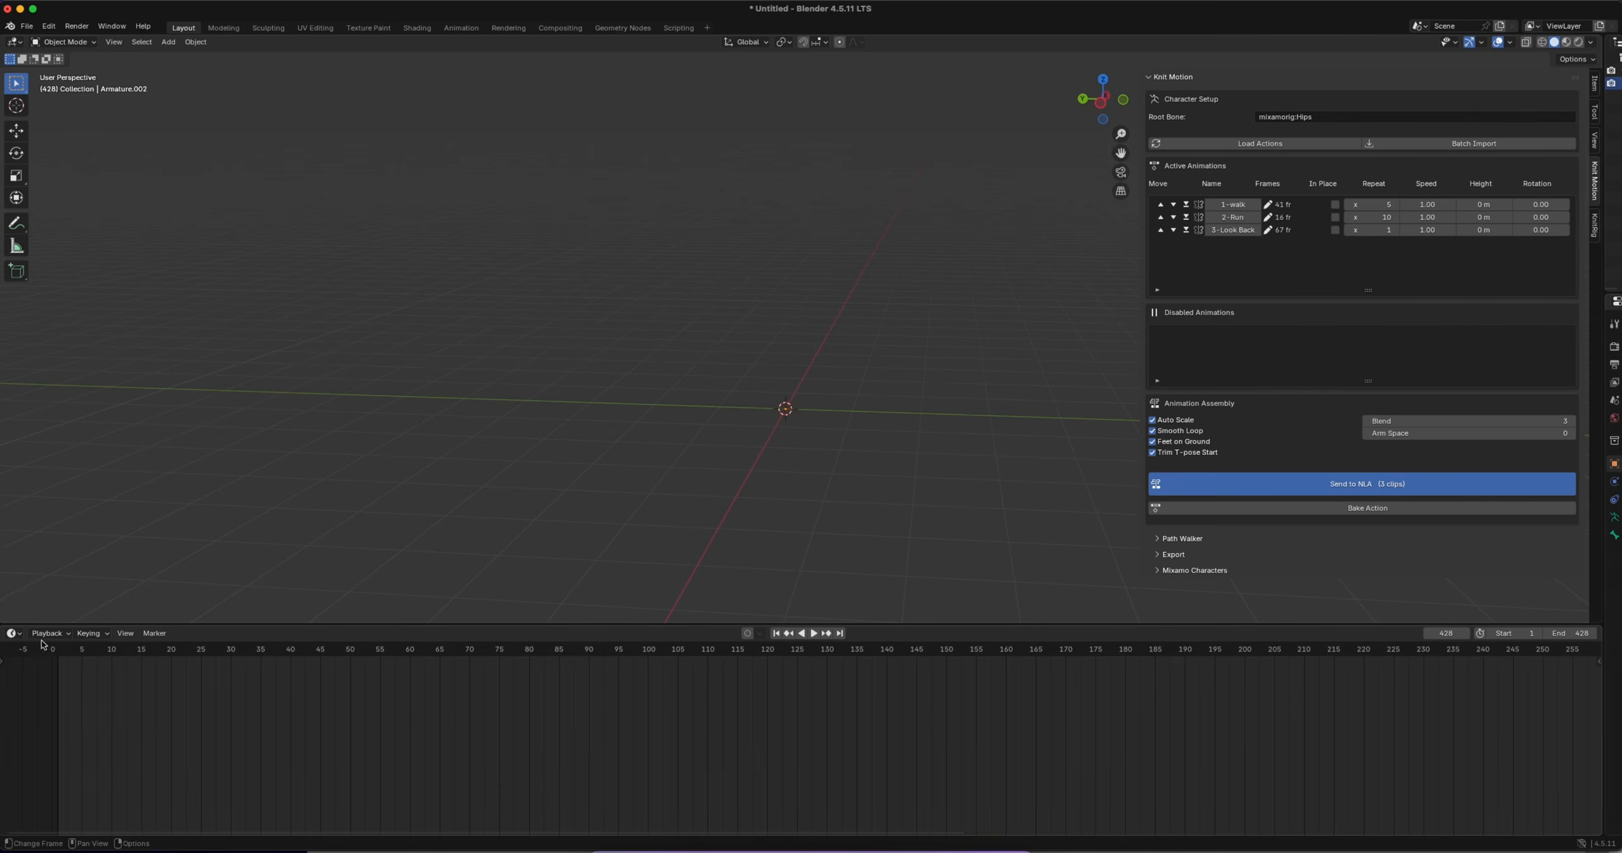
click(14, 633)
click(190, 723)
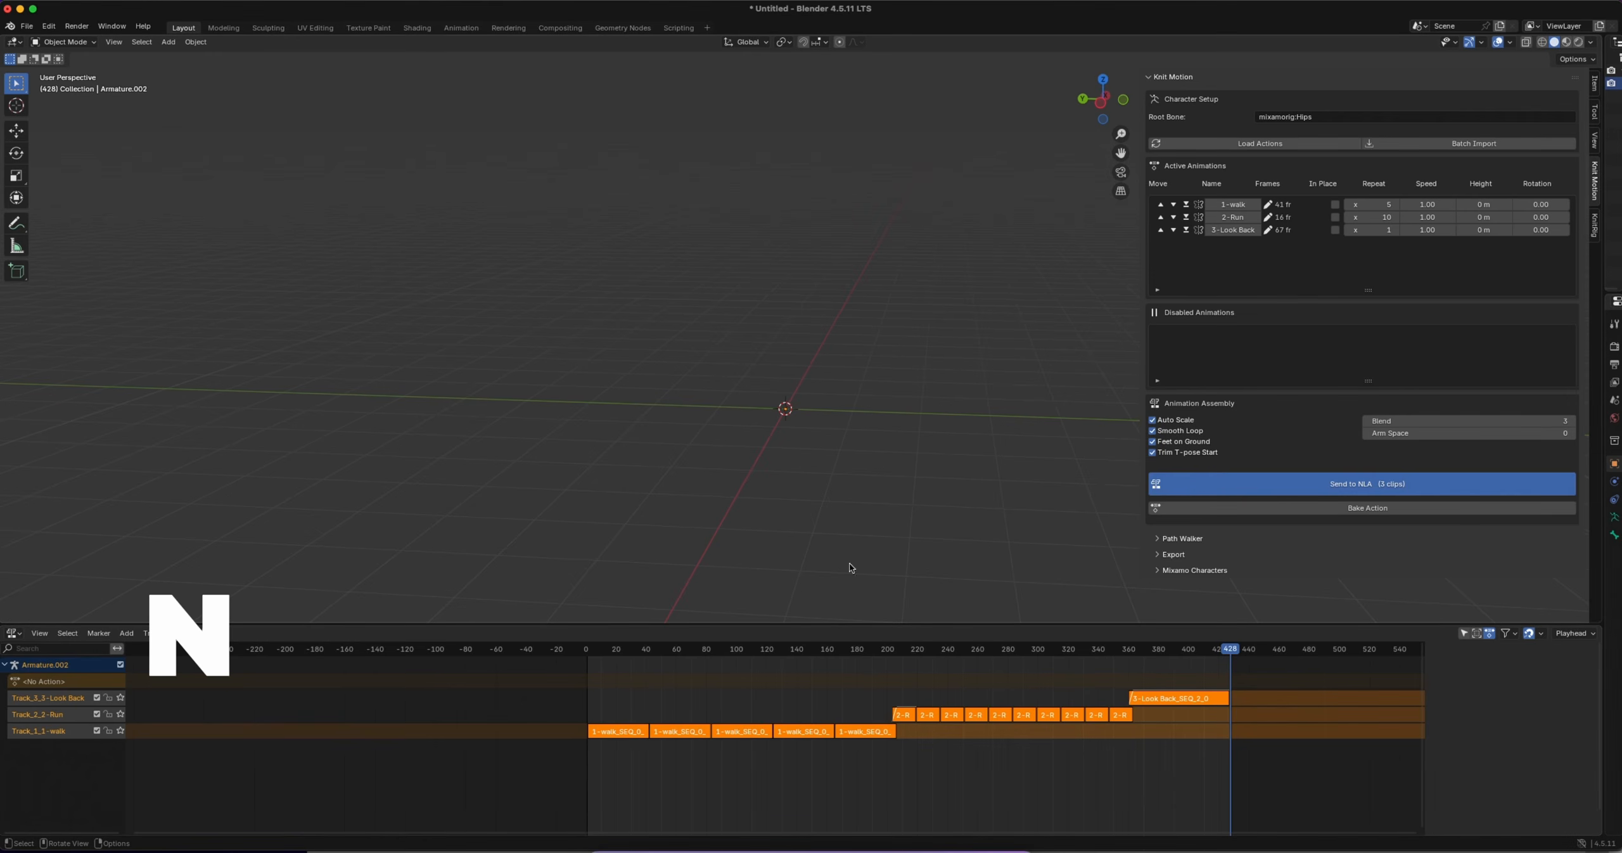
Play the extended sequence from its beginning and follow the character through the walk and run
key(n)
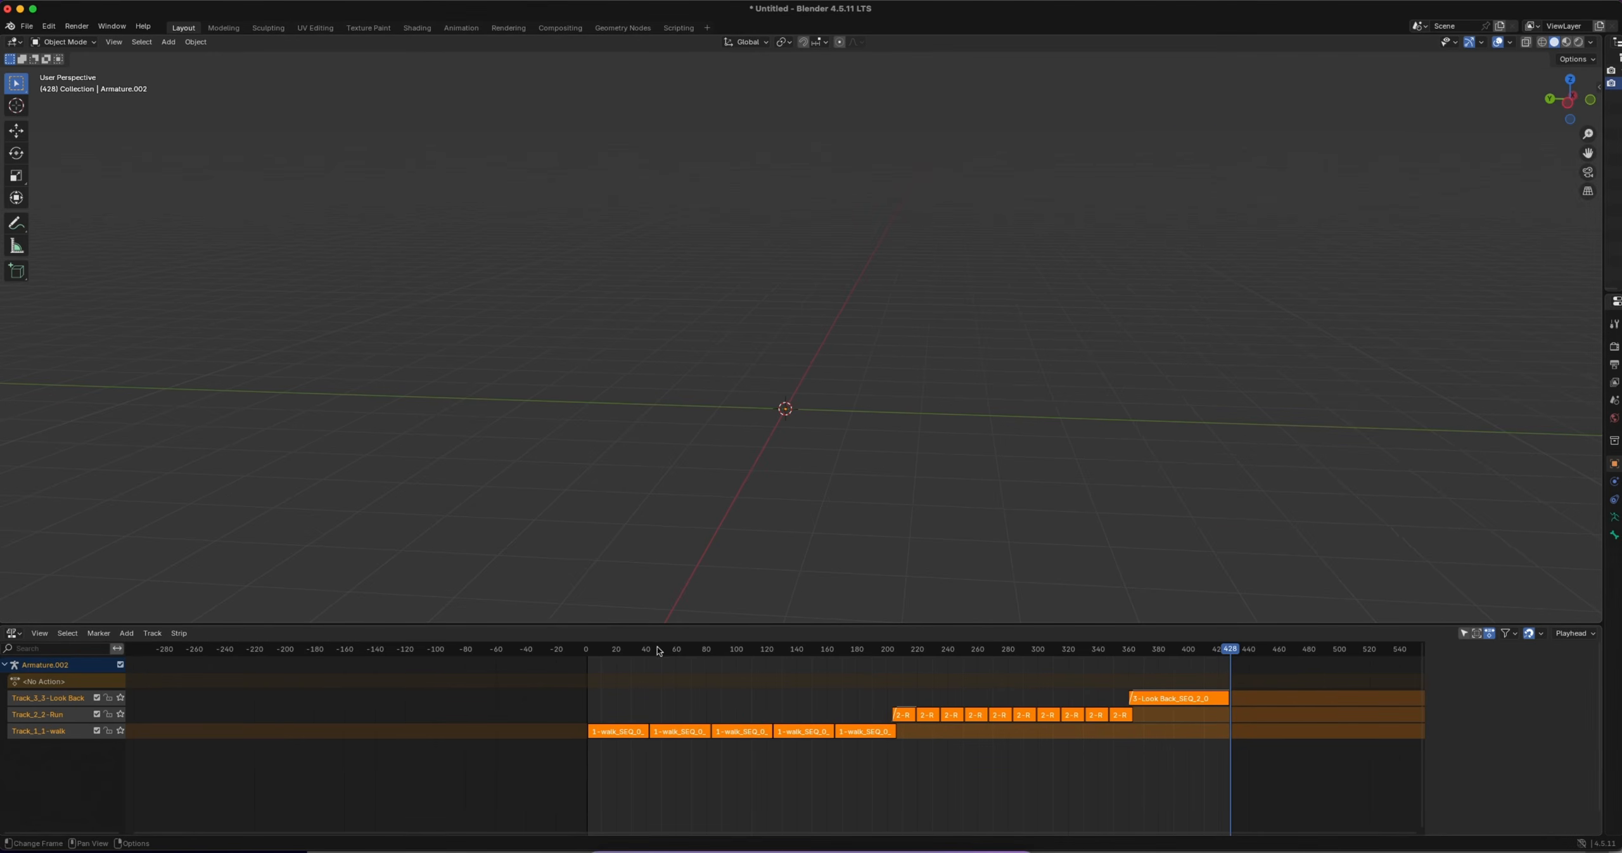
key(shift+Left)
key(space)
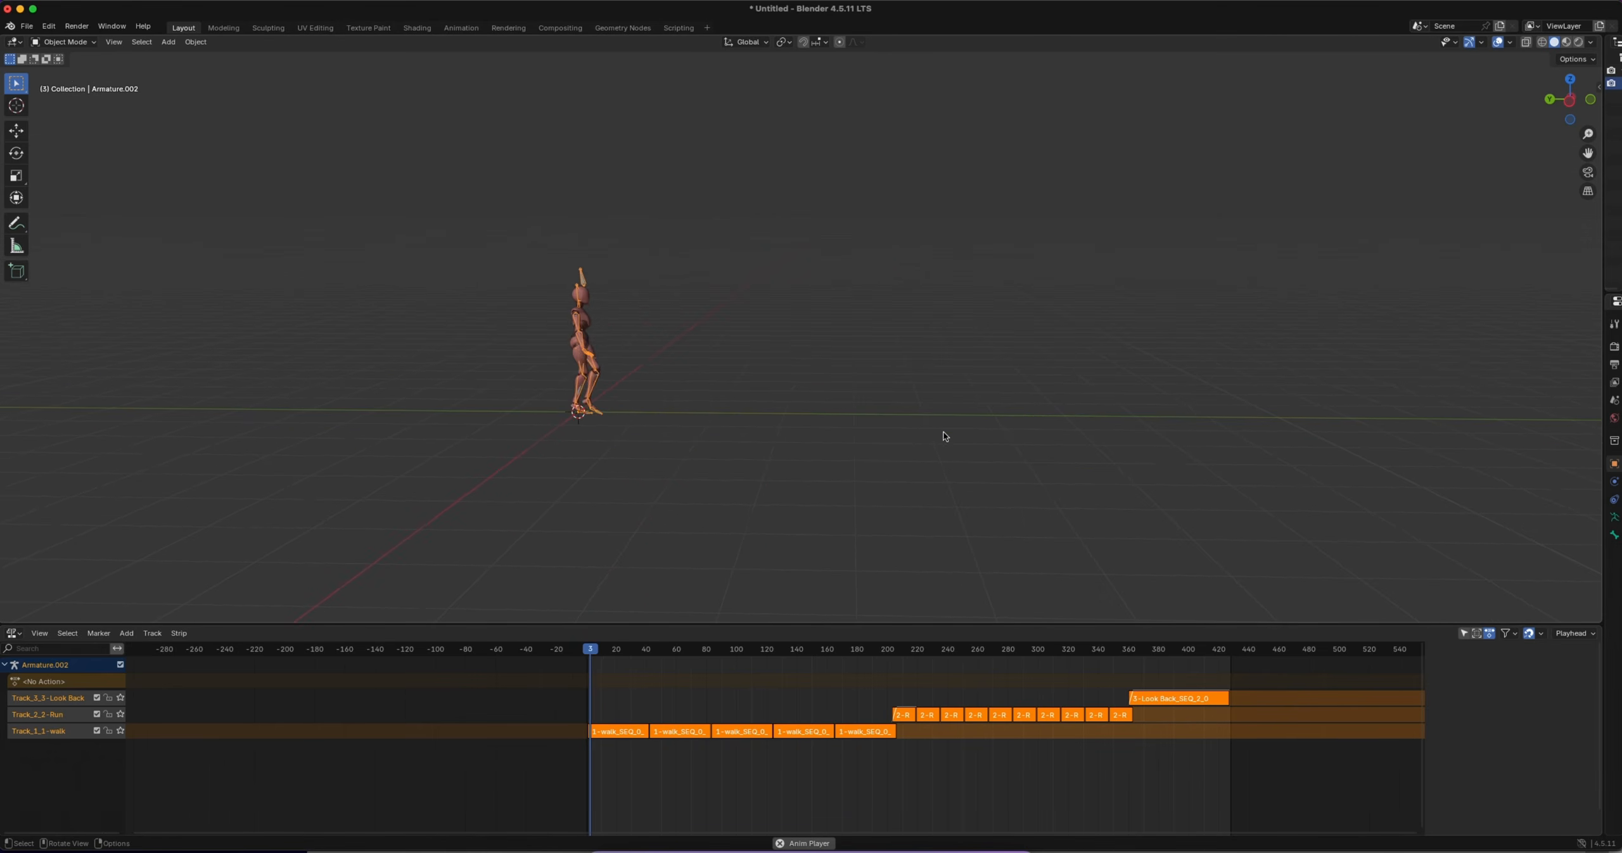
shift+scroll(923, 439, right, 8)
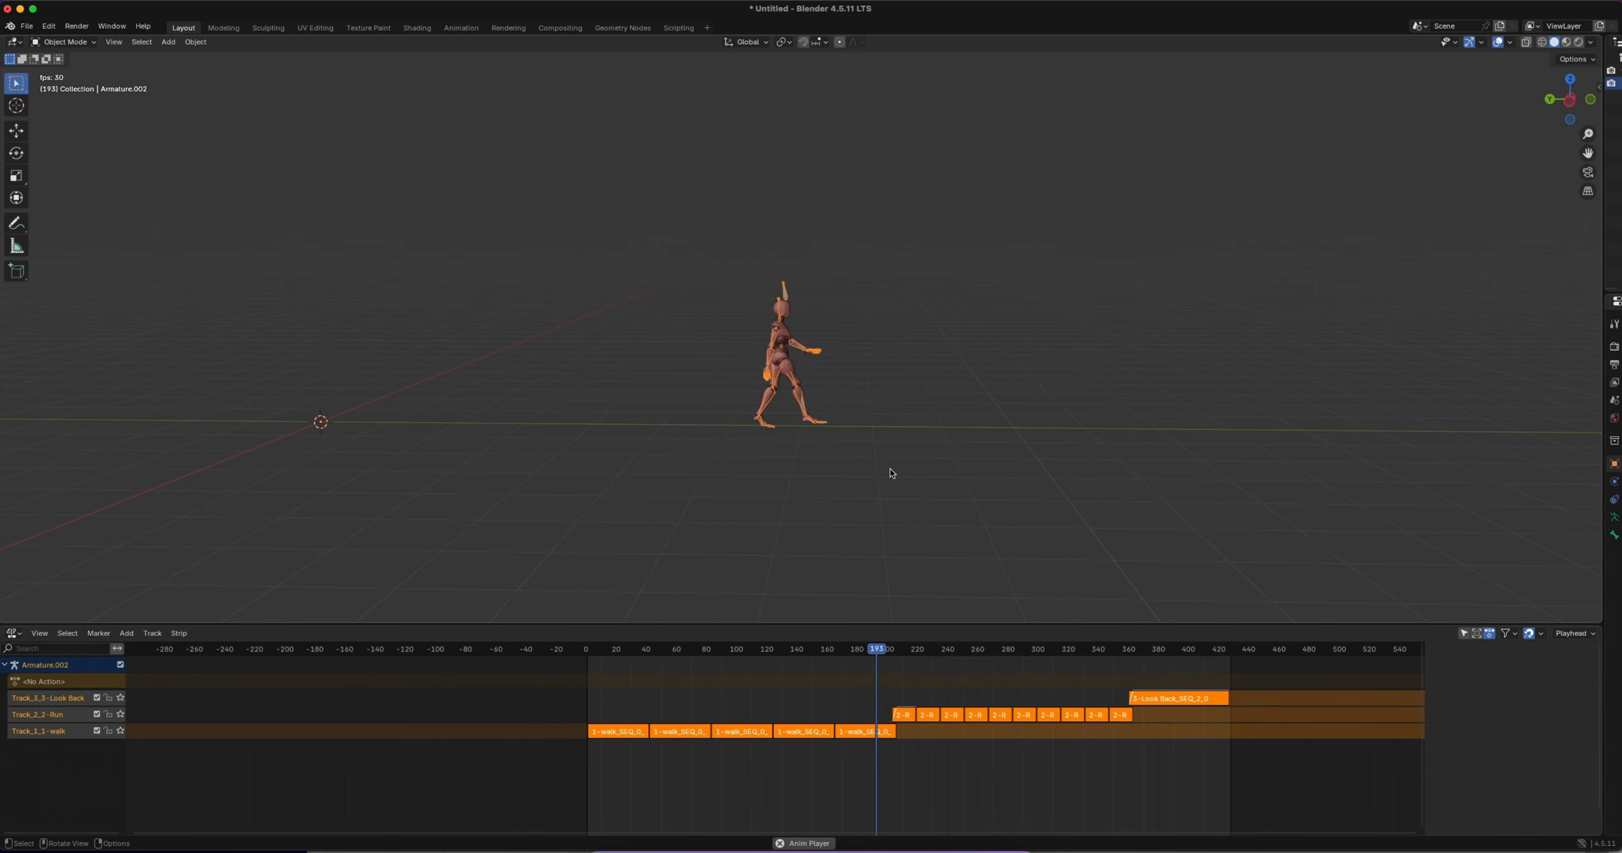
shift+scroll(891, 472, right, 8)
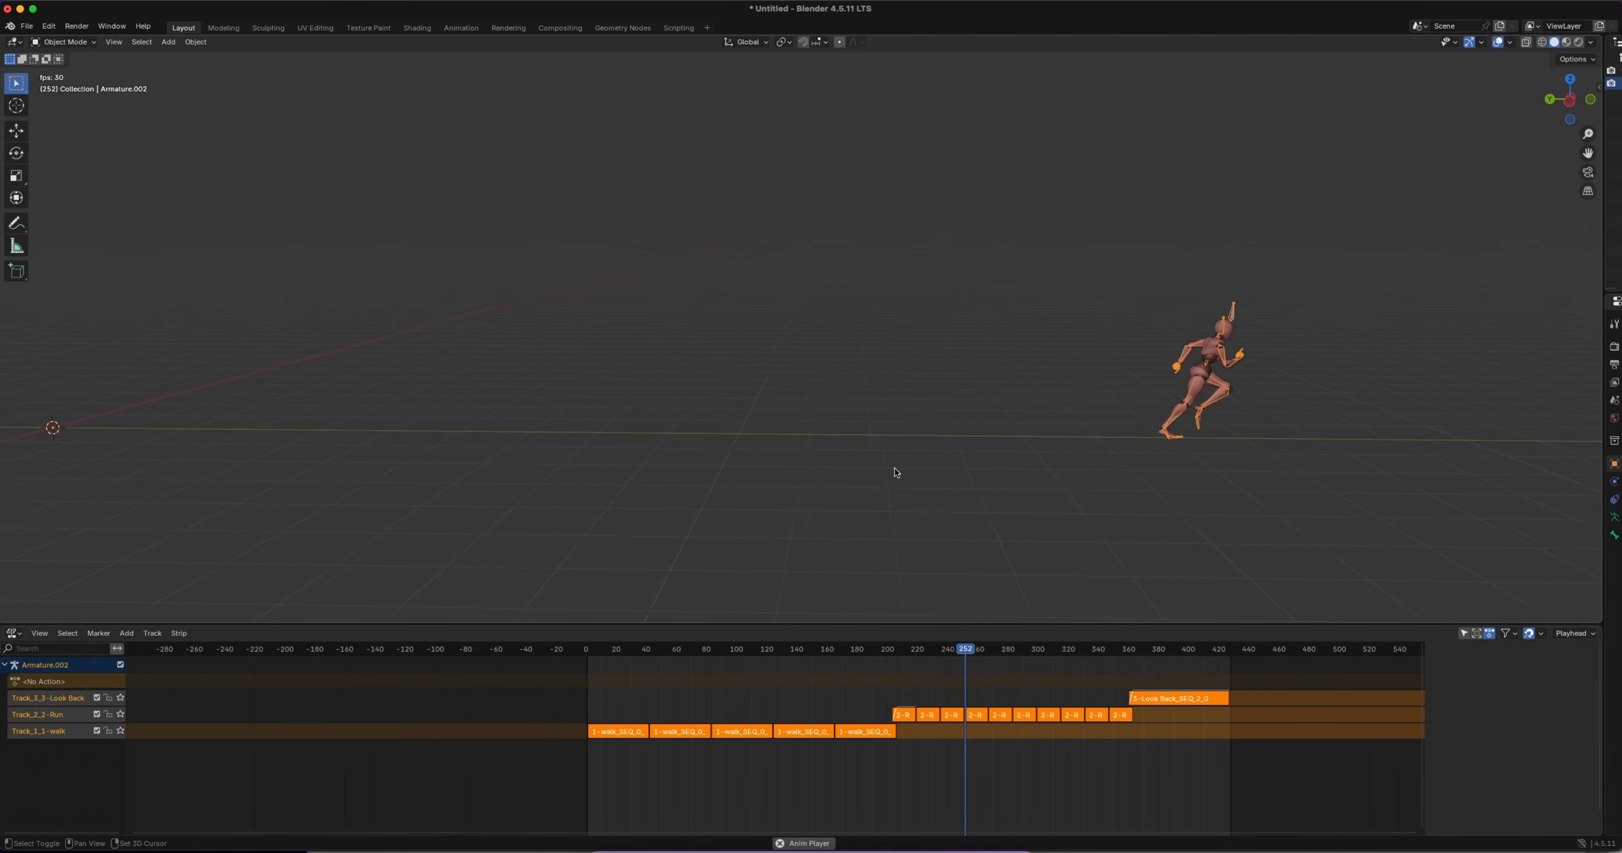
scroll(902, 487, right, 8)
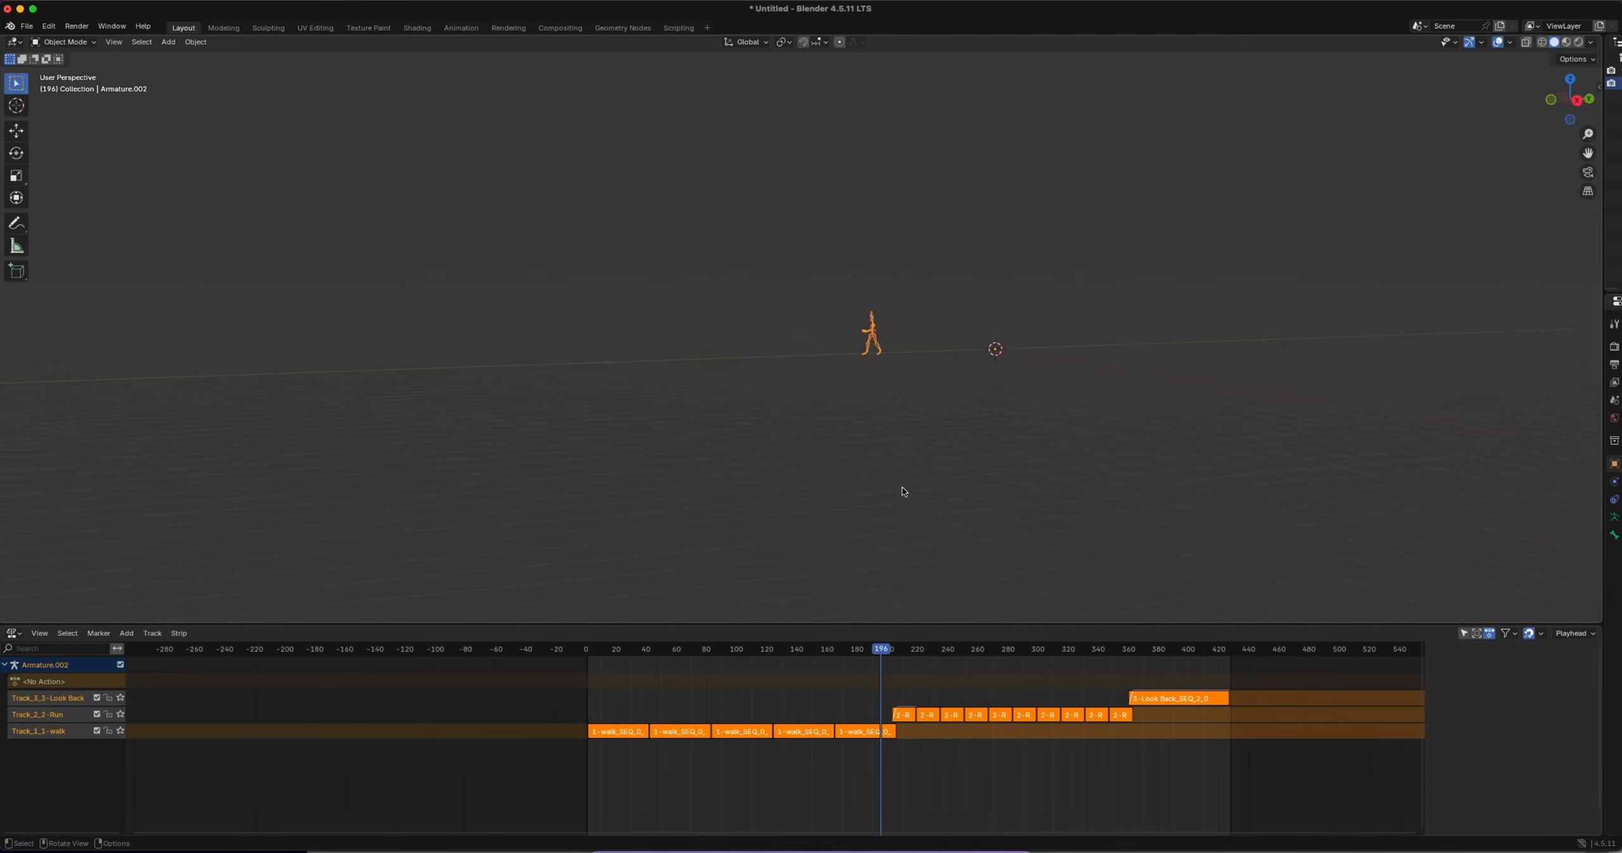
Replay the sequence from about frame 196 and examine the transitions from walk to run and from run to look back
key(space)
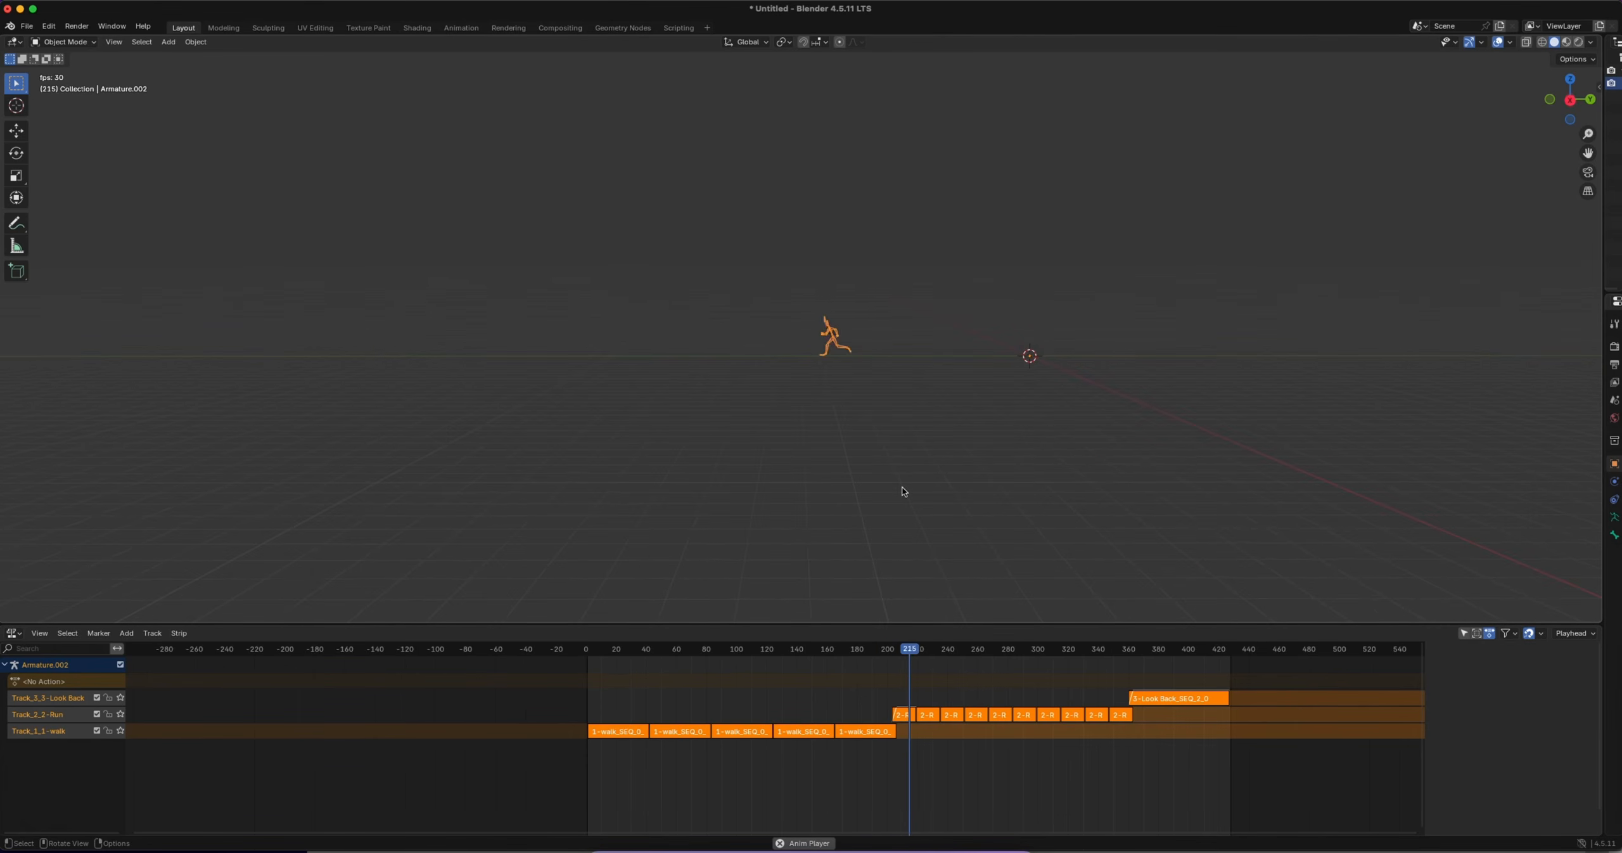
scroll(688, 365, up, 4)
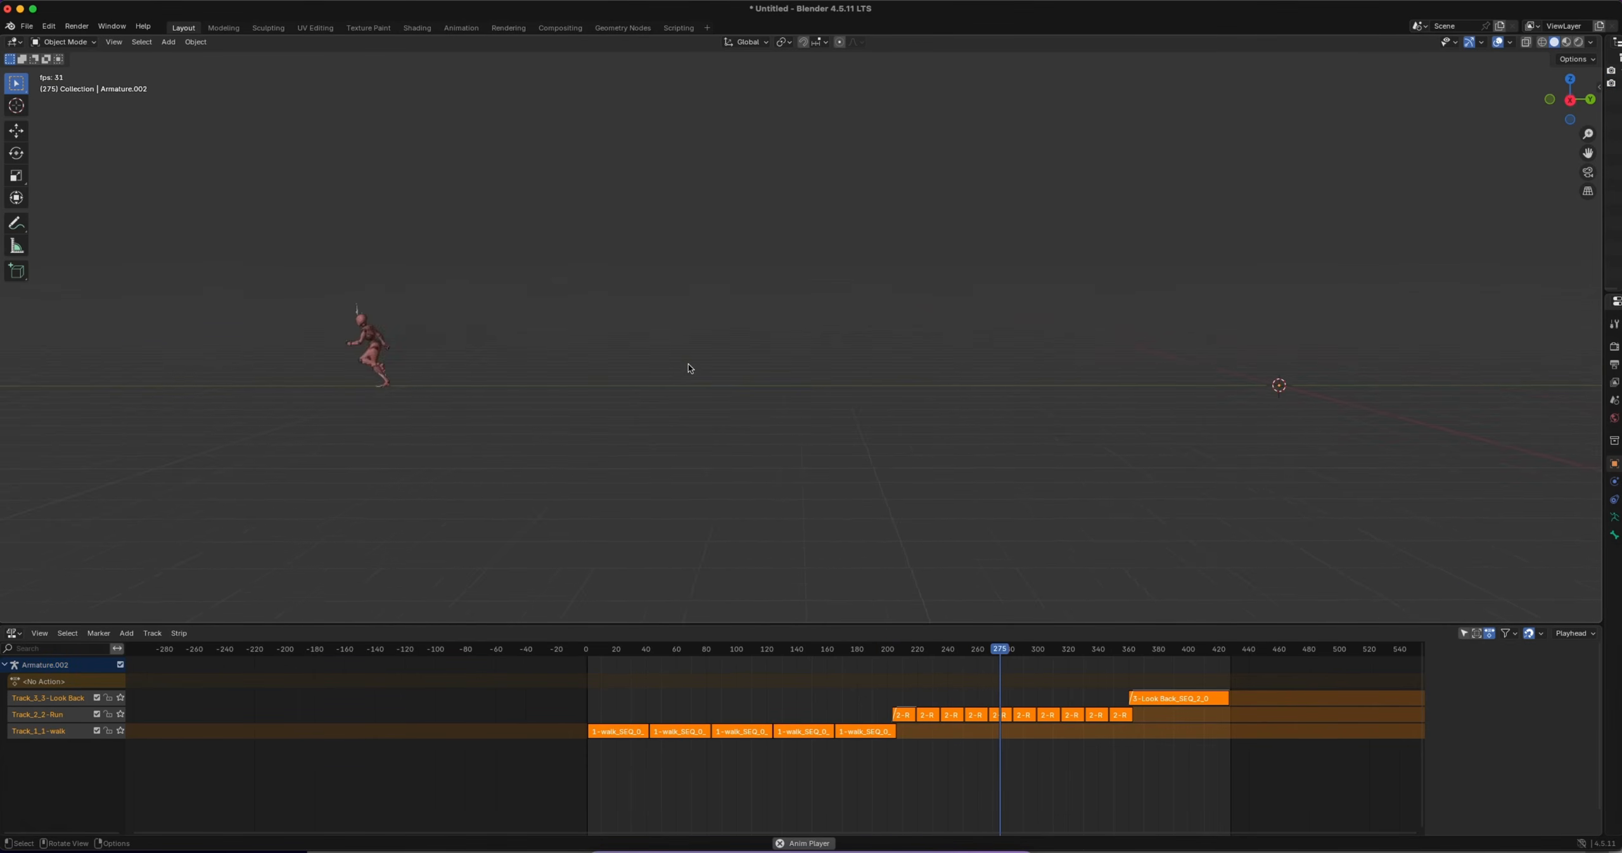
shift+scroll(688, 364, left, 9)
shift+scroll(684, 365, left, 10)
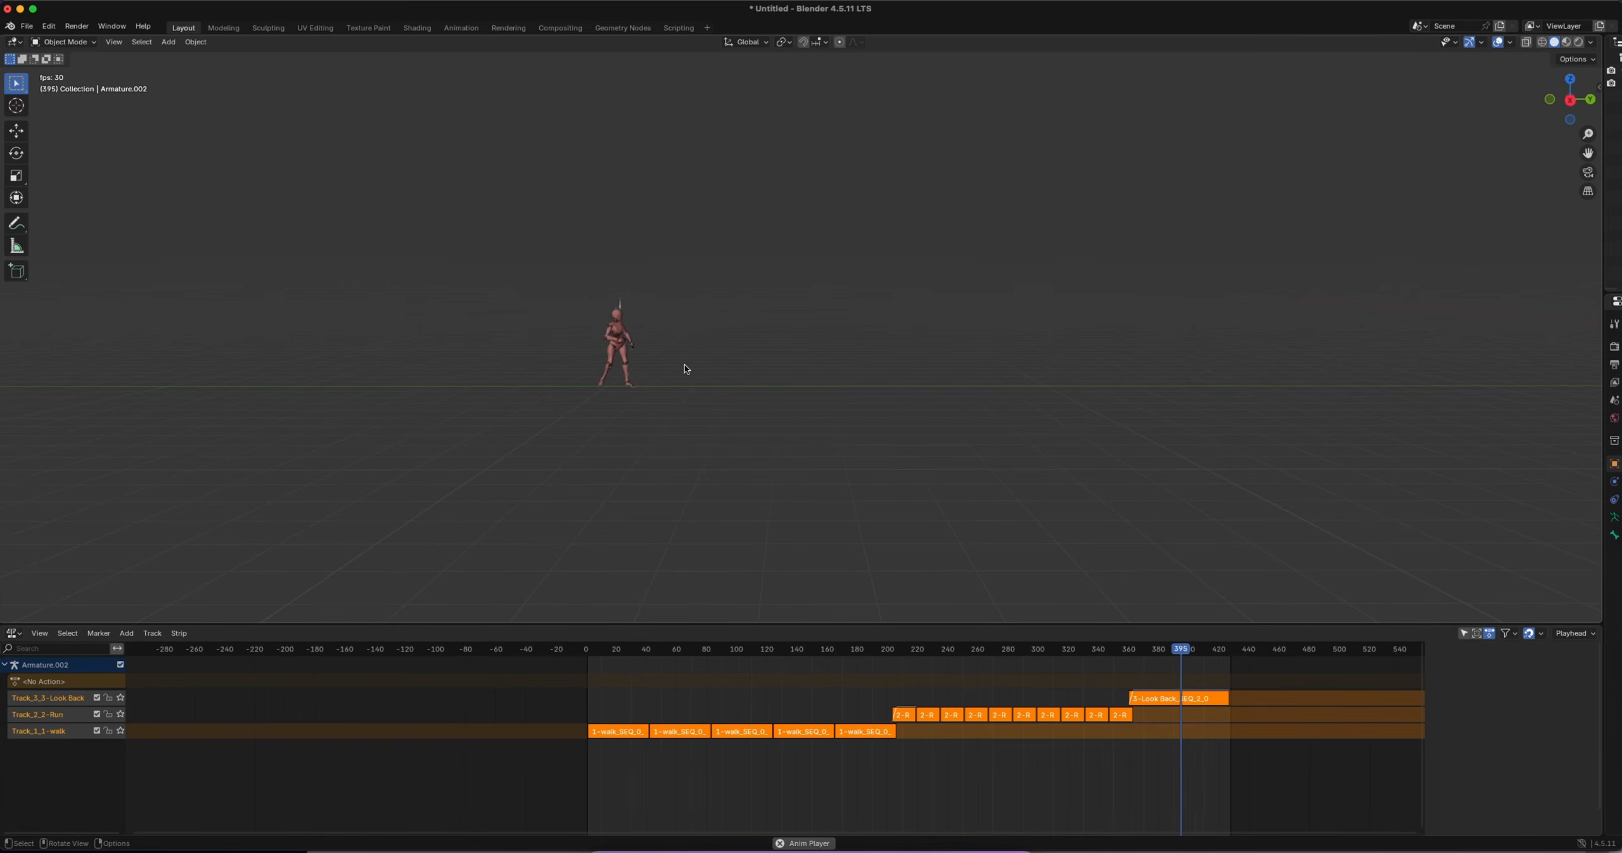
key(space)
Examine the character's look-back pose at frame 401 up close
scroll(592, 384, up, 5)
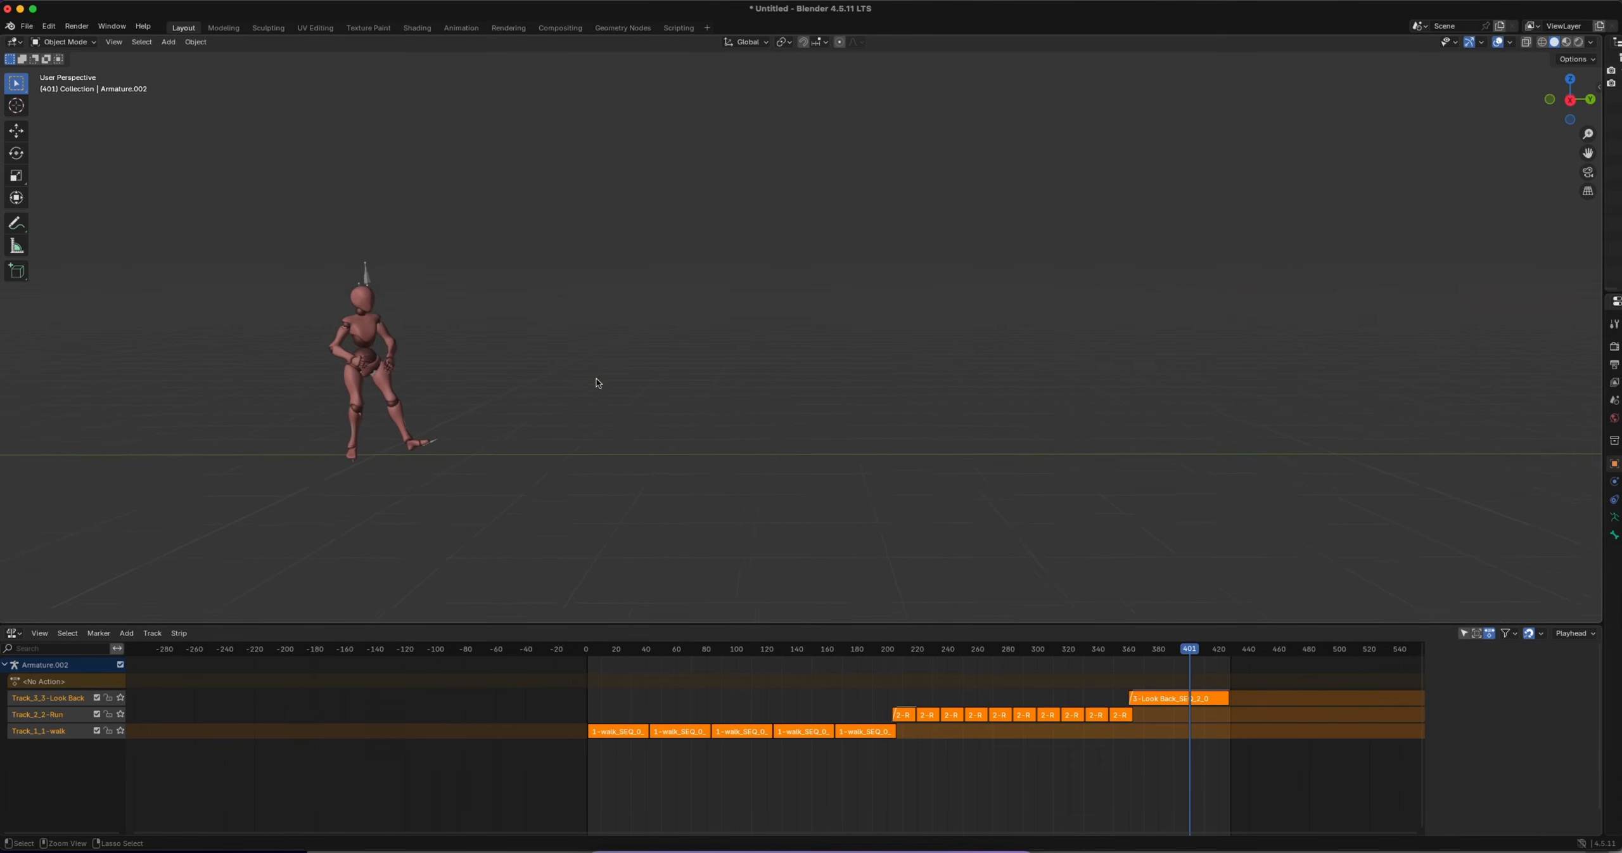
shift+scroll(589, 390, left, 5)
shift+scroll(589, 391, left, 5)
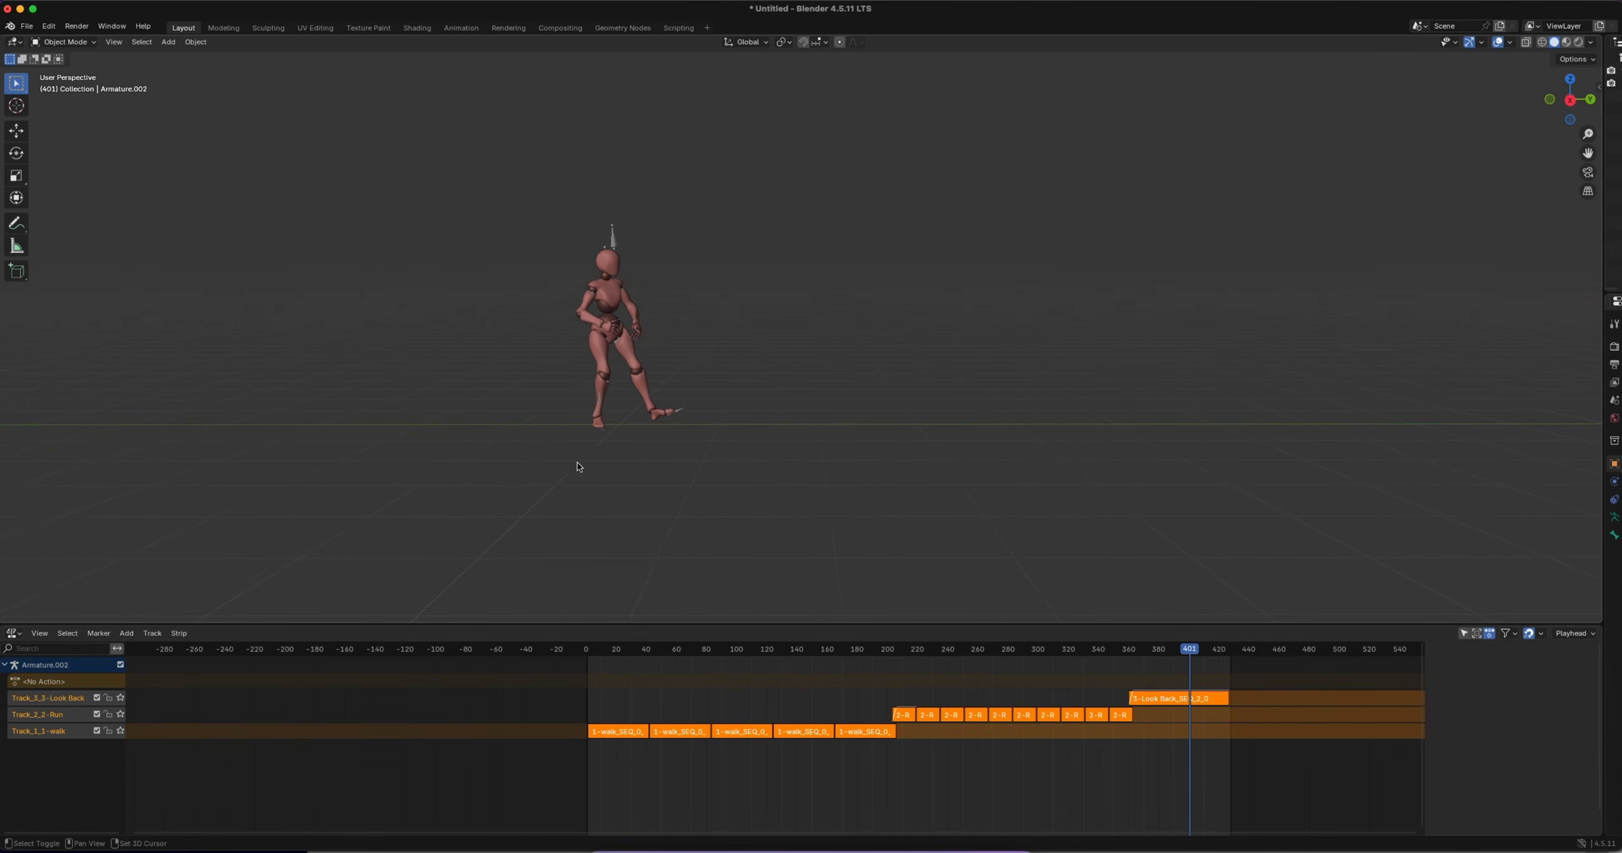
scroll(592, 427, up, 8)
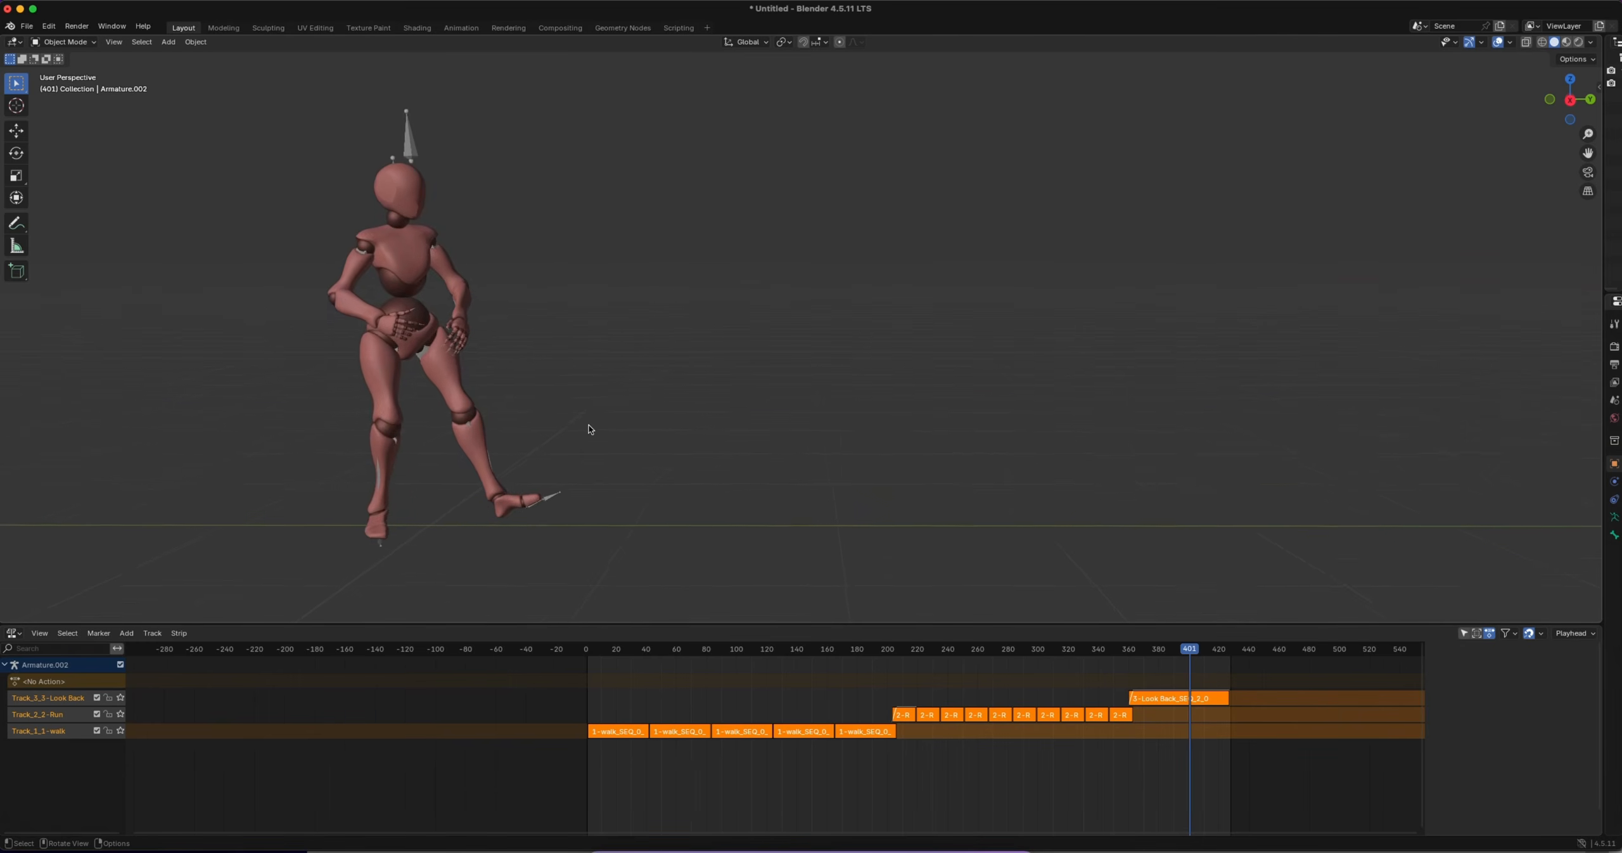
scroll(589, 428, left, 5)
scroll(588, 427, down, 3)
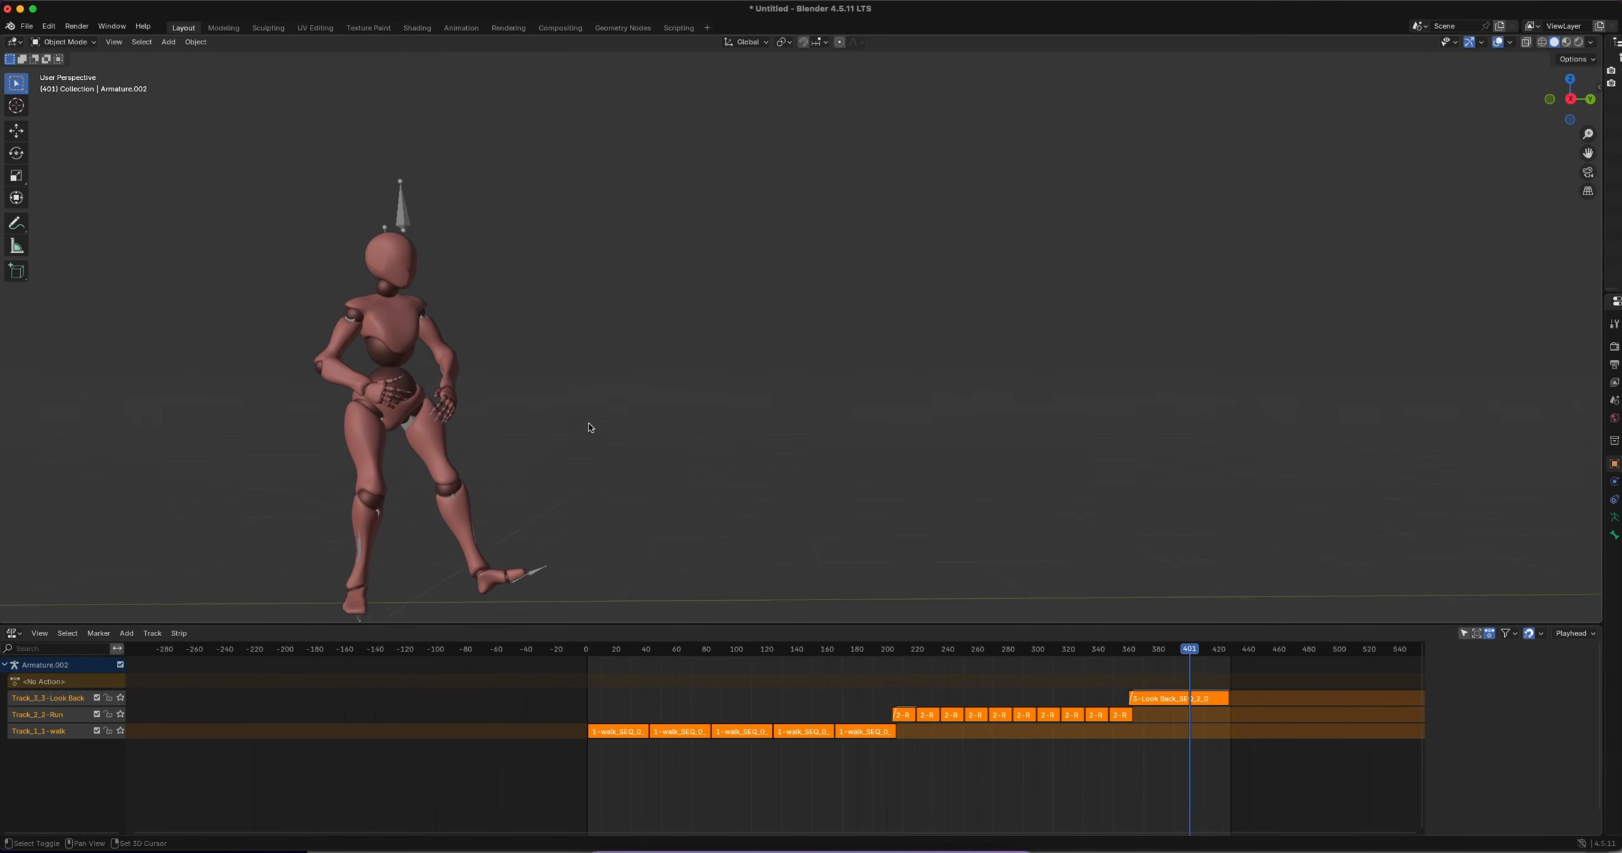
shift+scroll(588, 428, down, 5)
scroll(365, 487, down, 5)
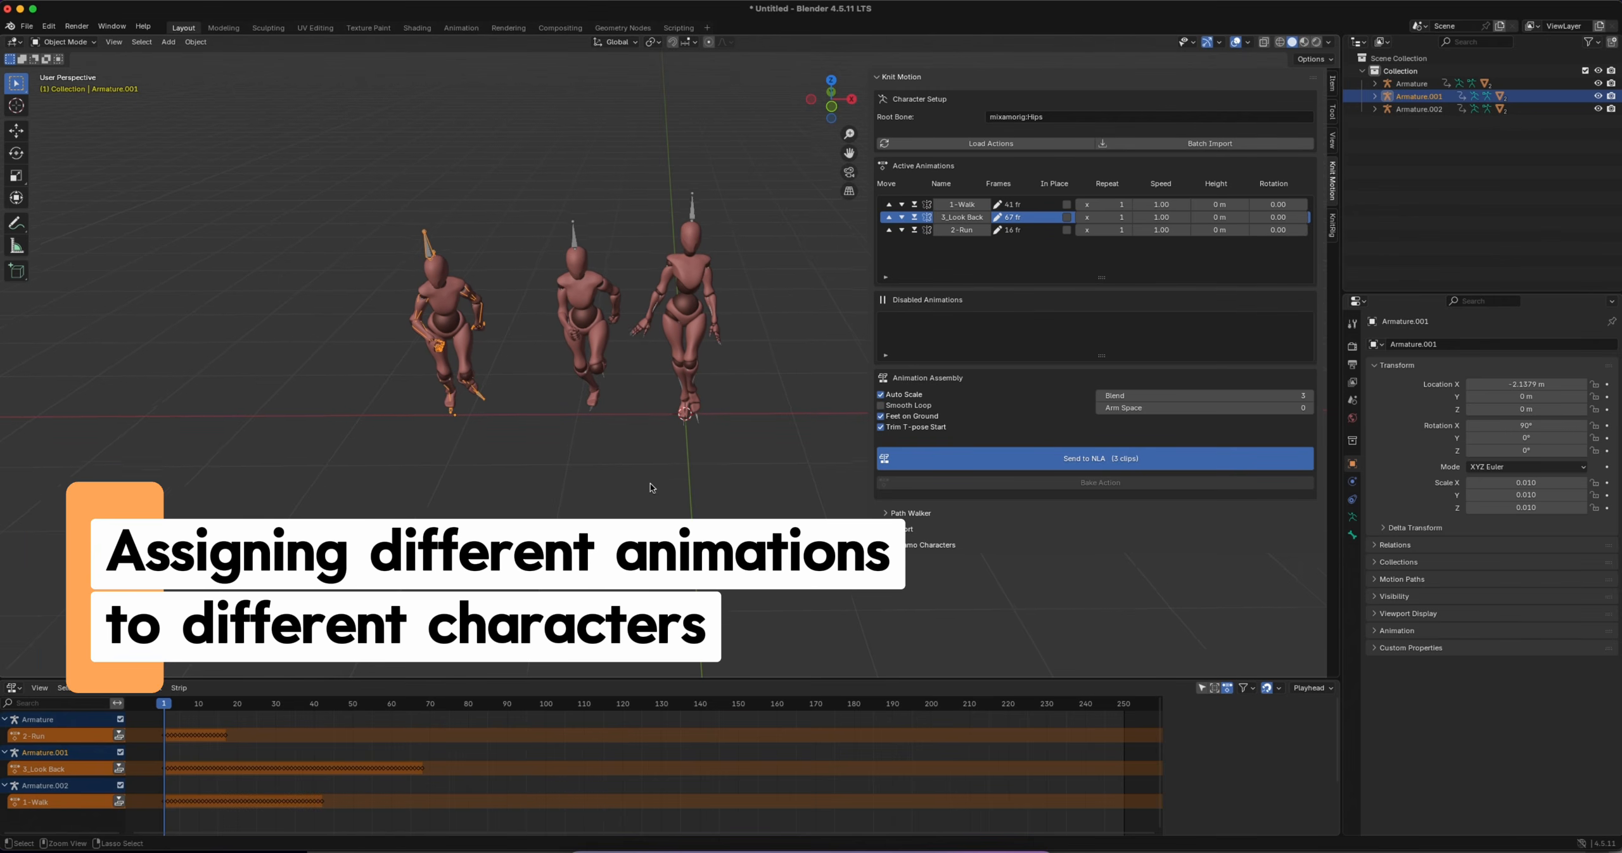
Select the walking character's armature, Armature.002, and move the 3_Look Back and 2-Run clips to the disabled animations
click(581, 246)
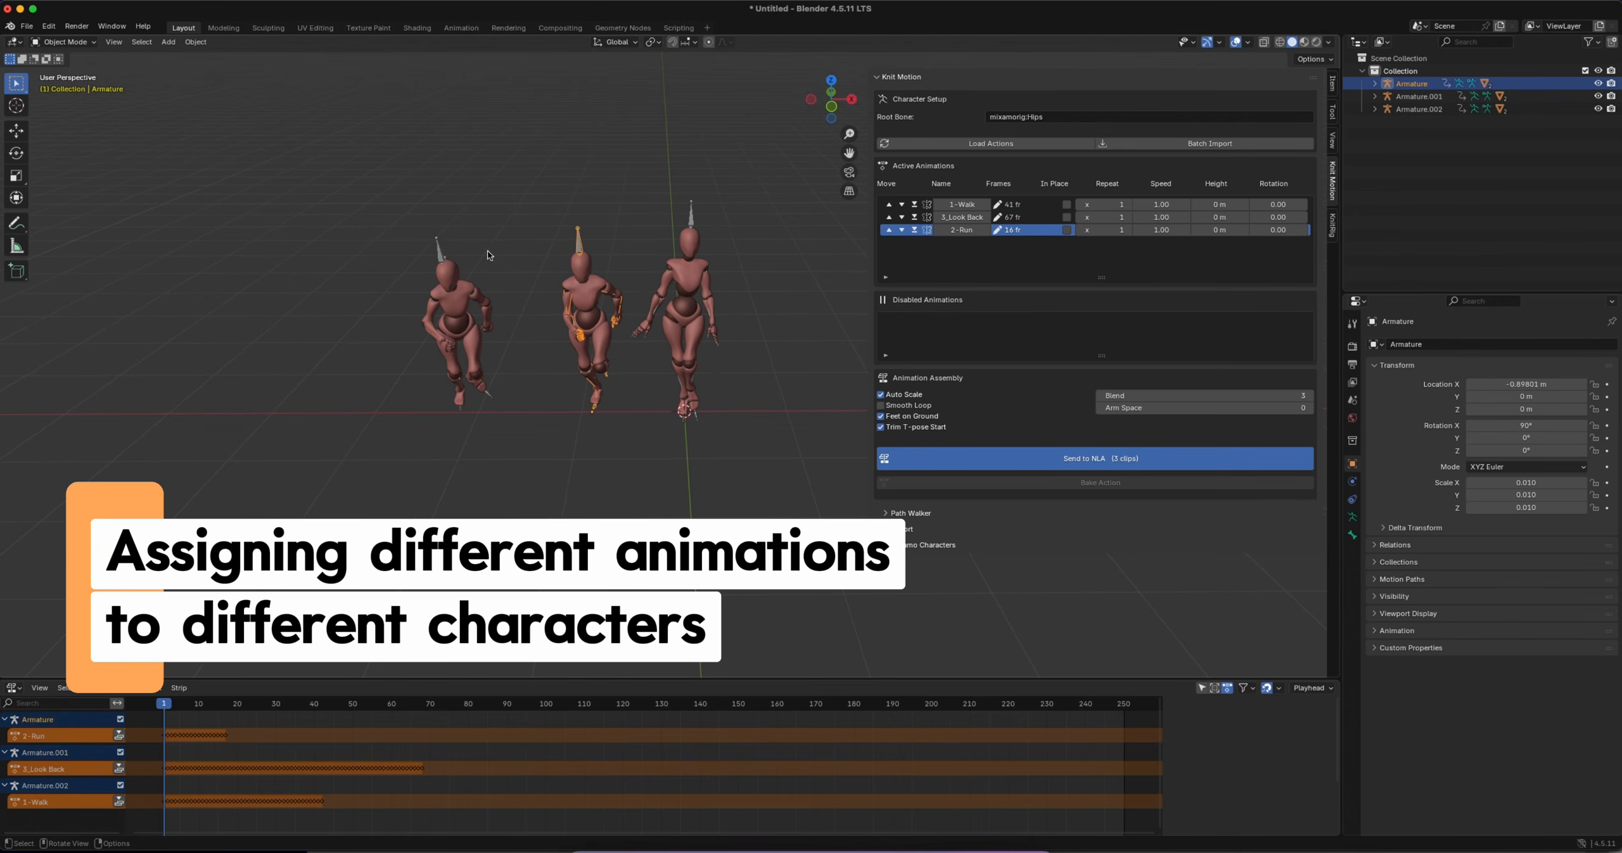
click(440, 249)
click(681, 266)
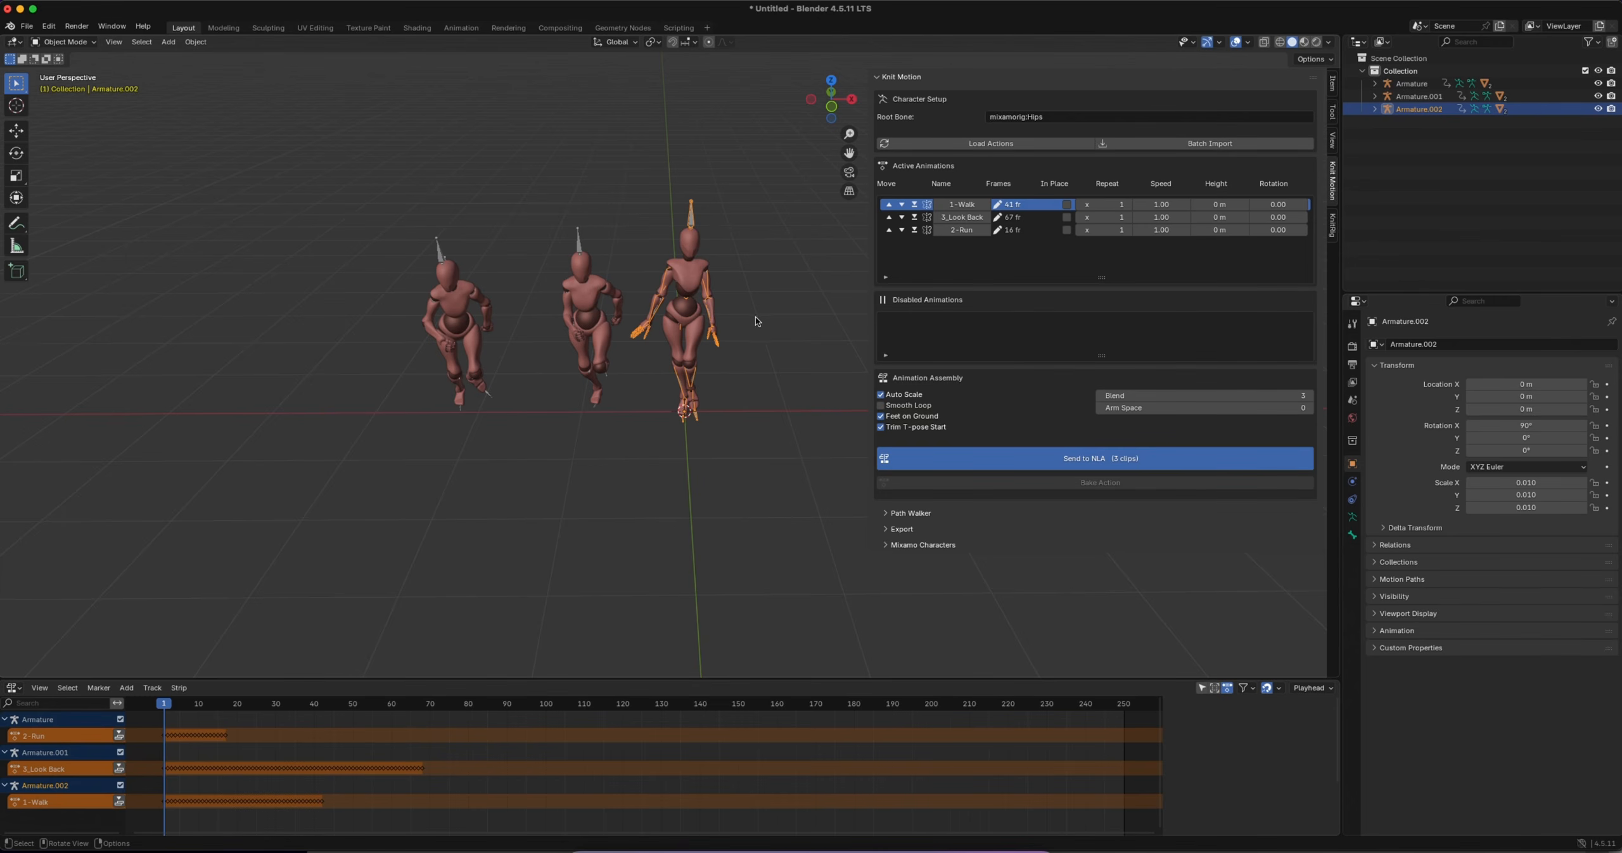
click(914, 218)
click(914, 218)
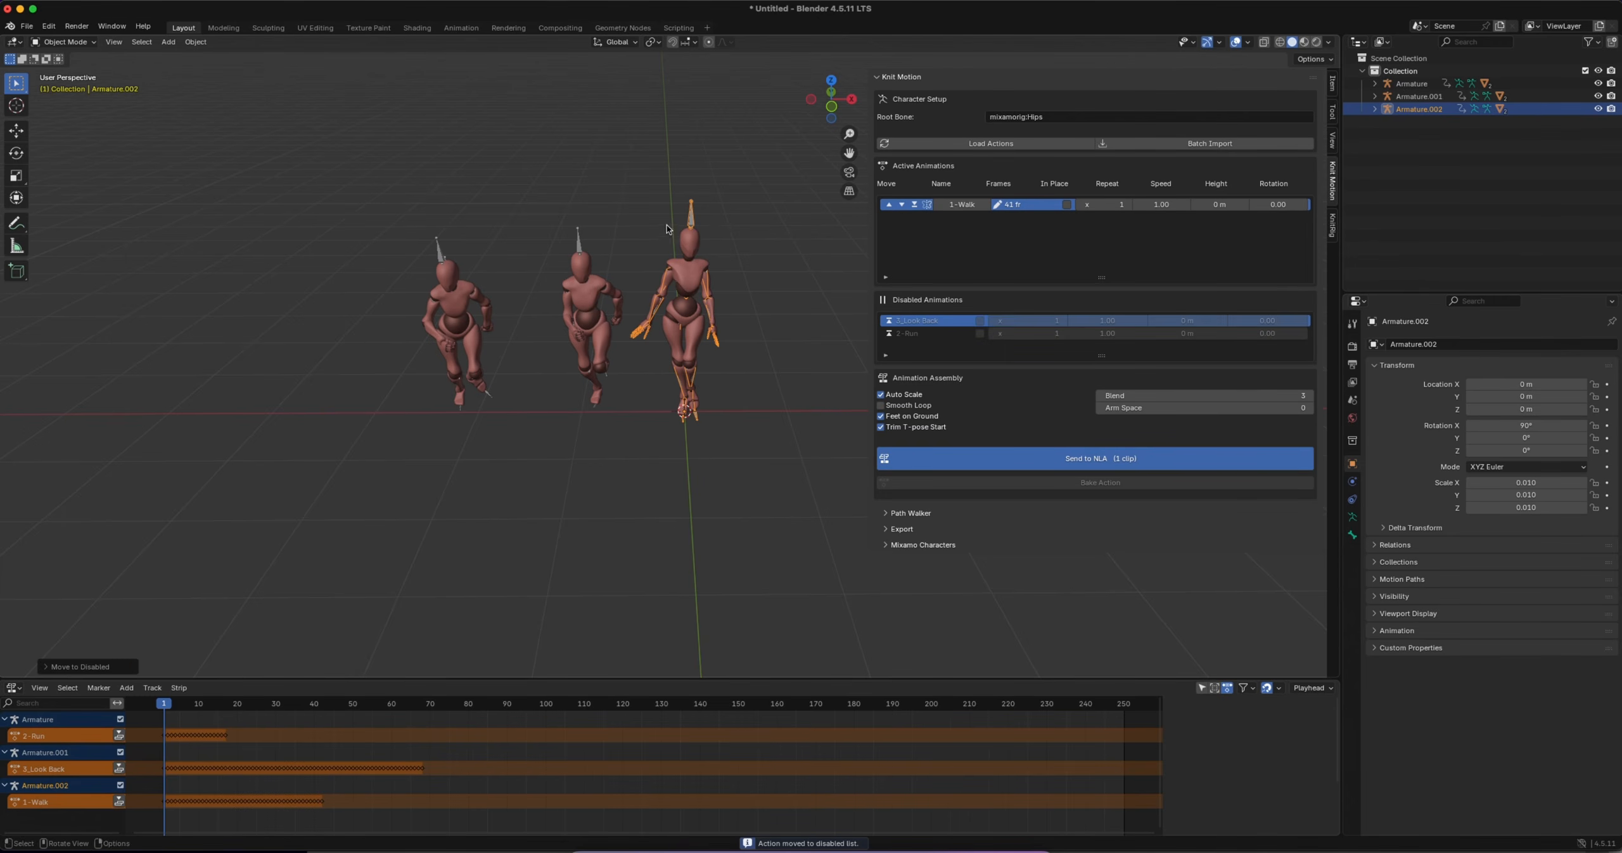
Set the 1-Walk clip's repeat count to 10 and send it to the NLA for Armature.002
click(1112, 209)
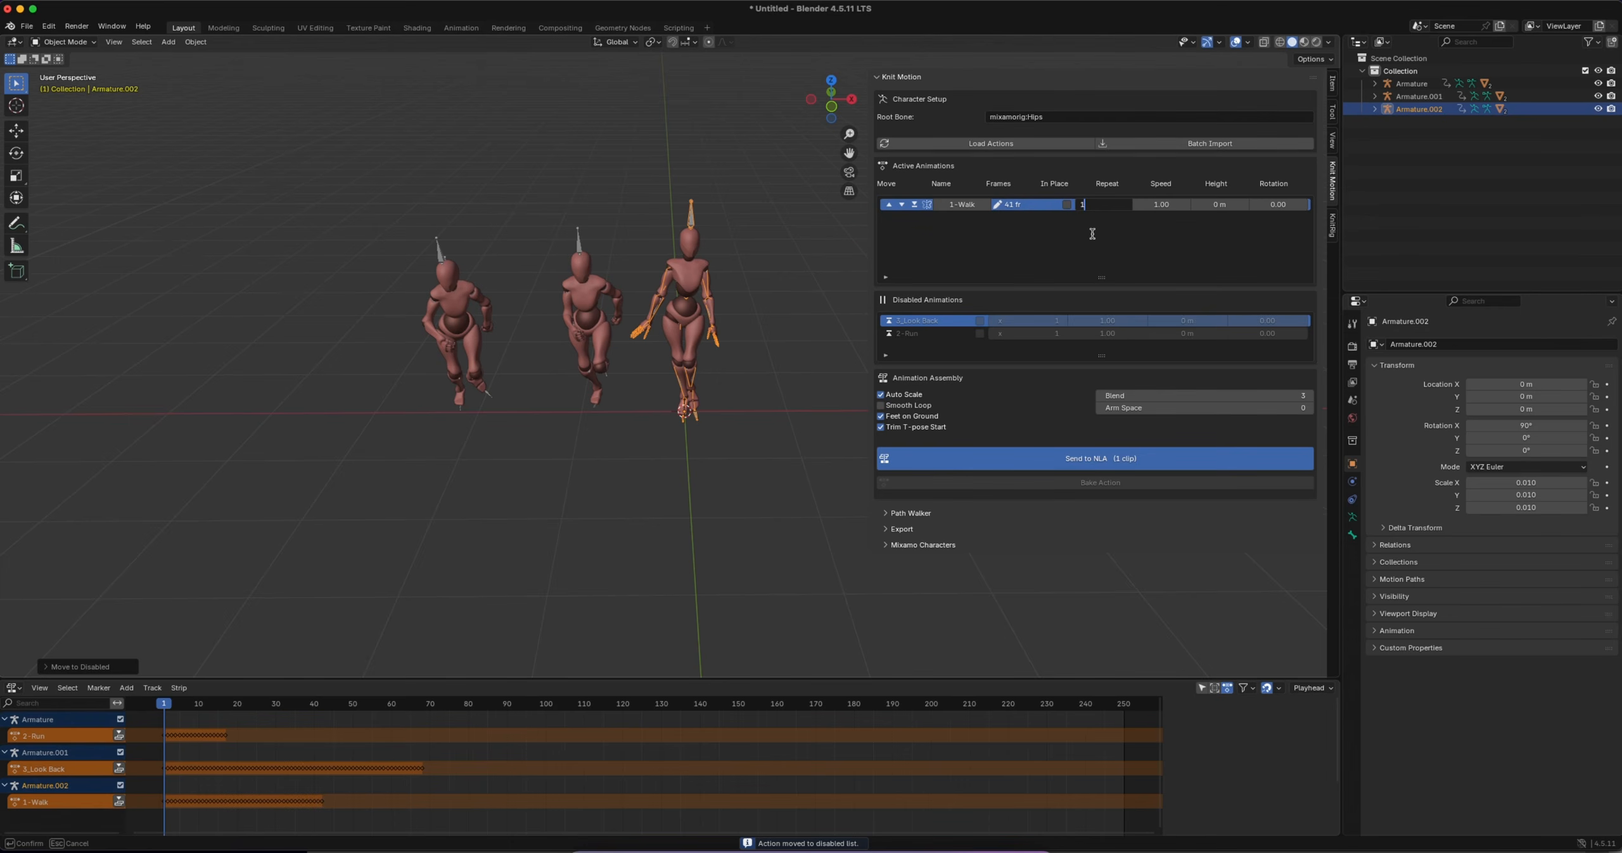
text(10)
key(Return)
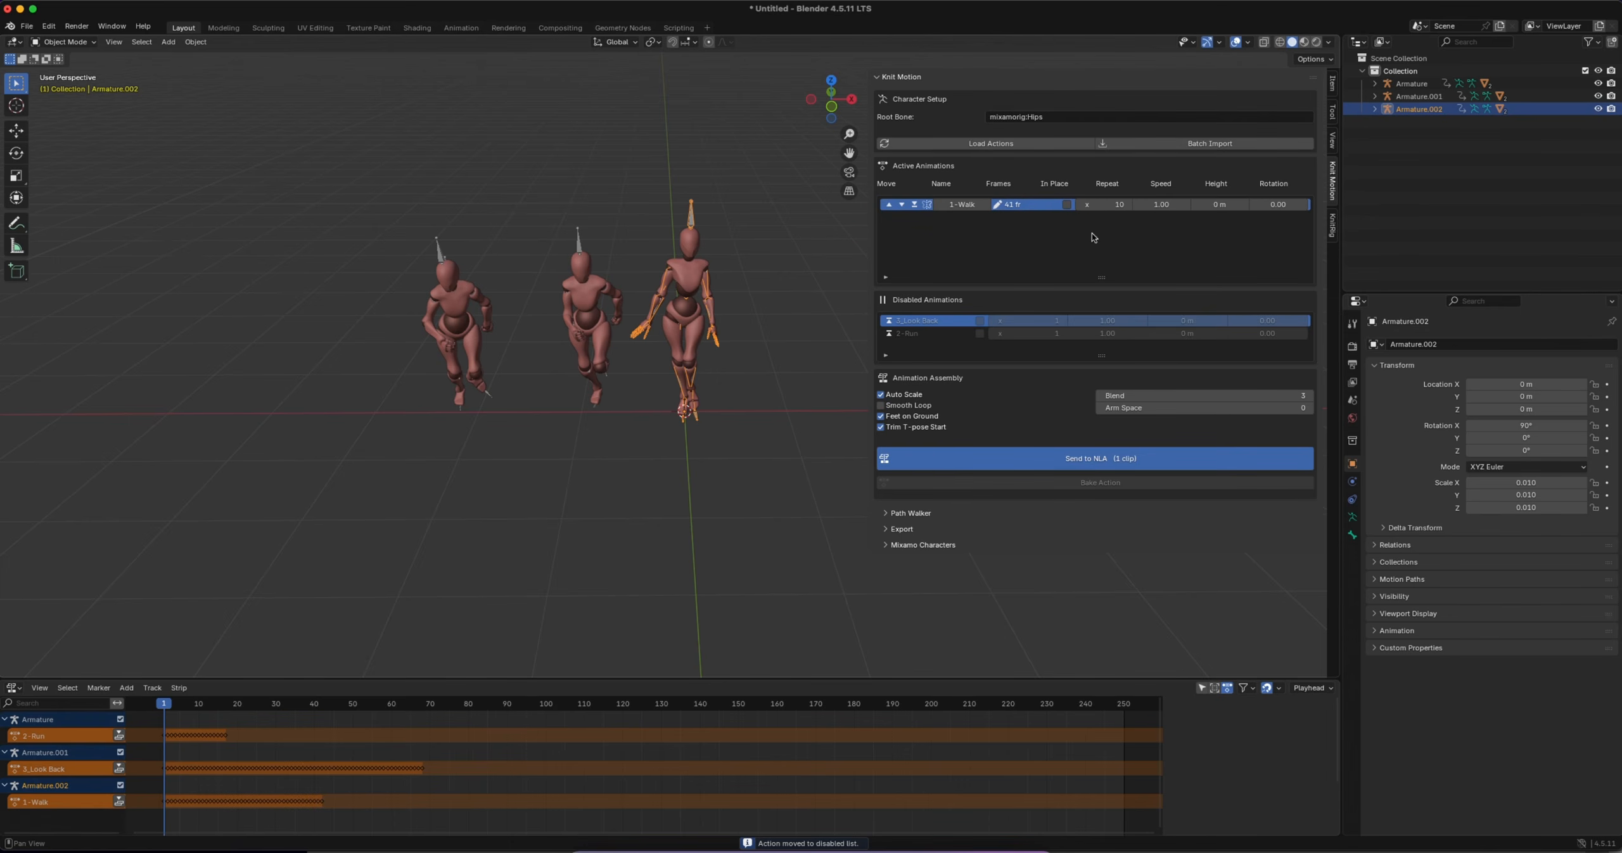
click(1080, 466)
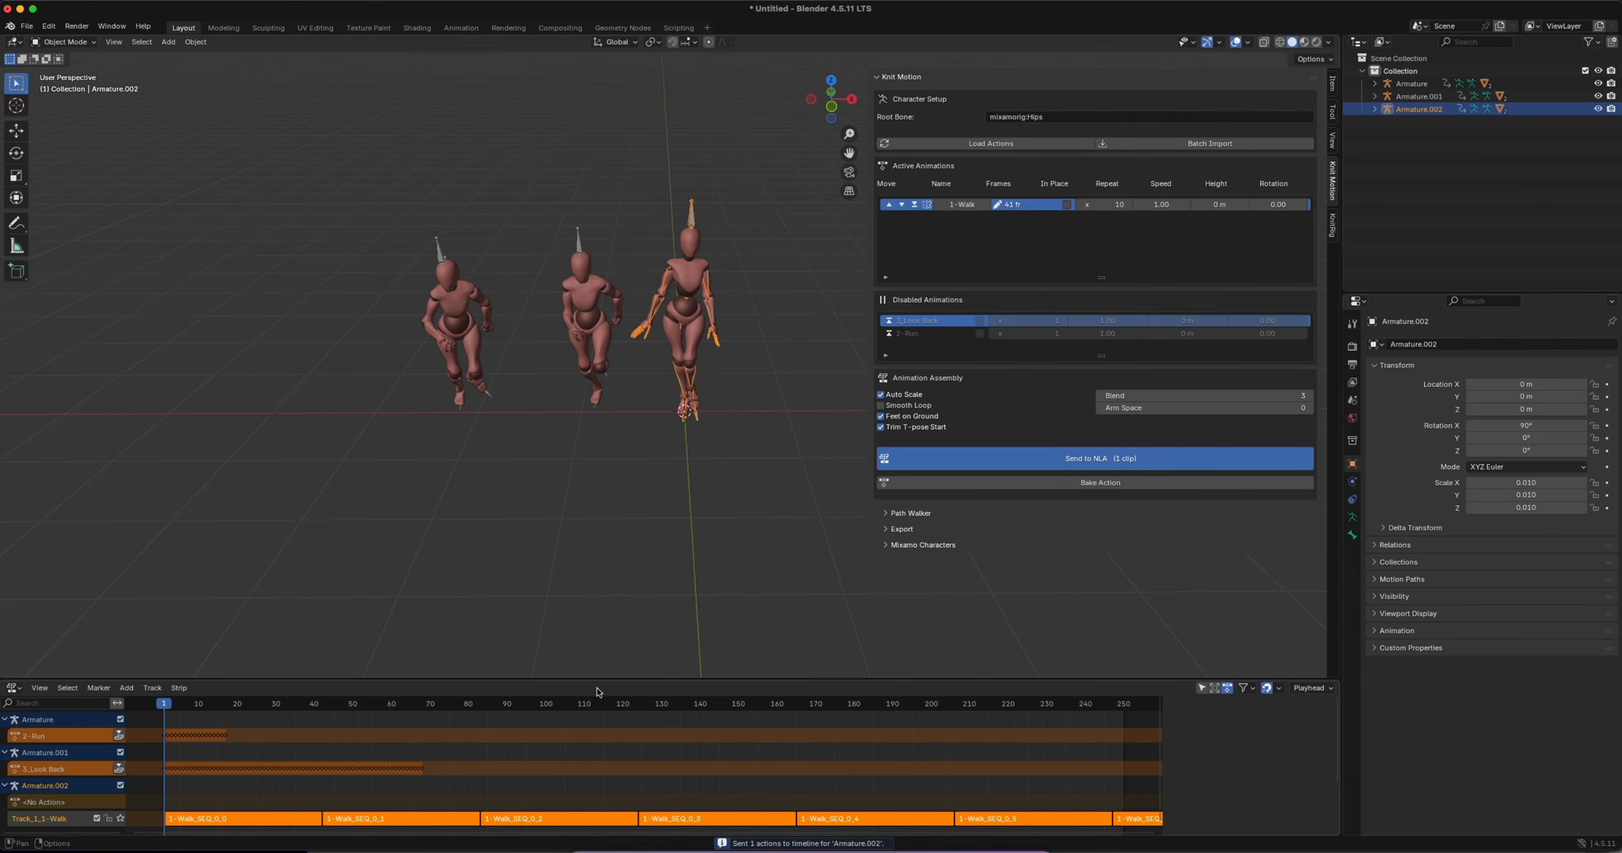
Enlarge the NLA editor and scrub to frame 10 to compare the three characters' motion
drag(597, 677, 594, 608)
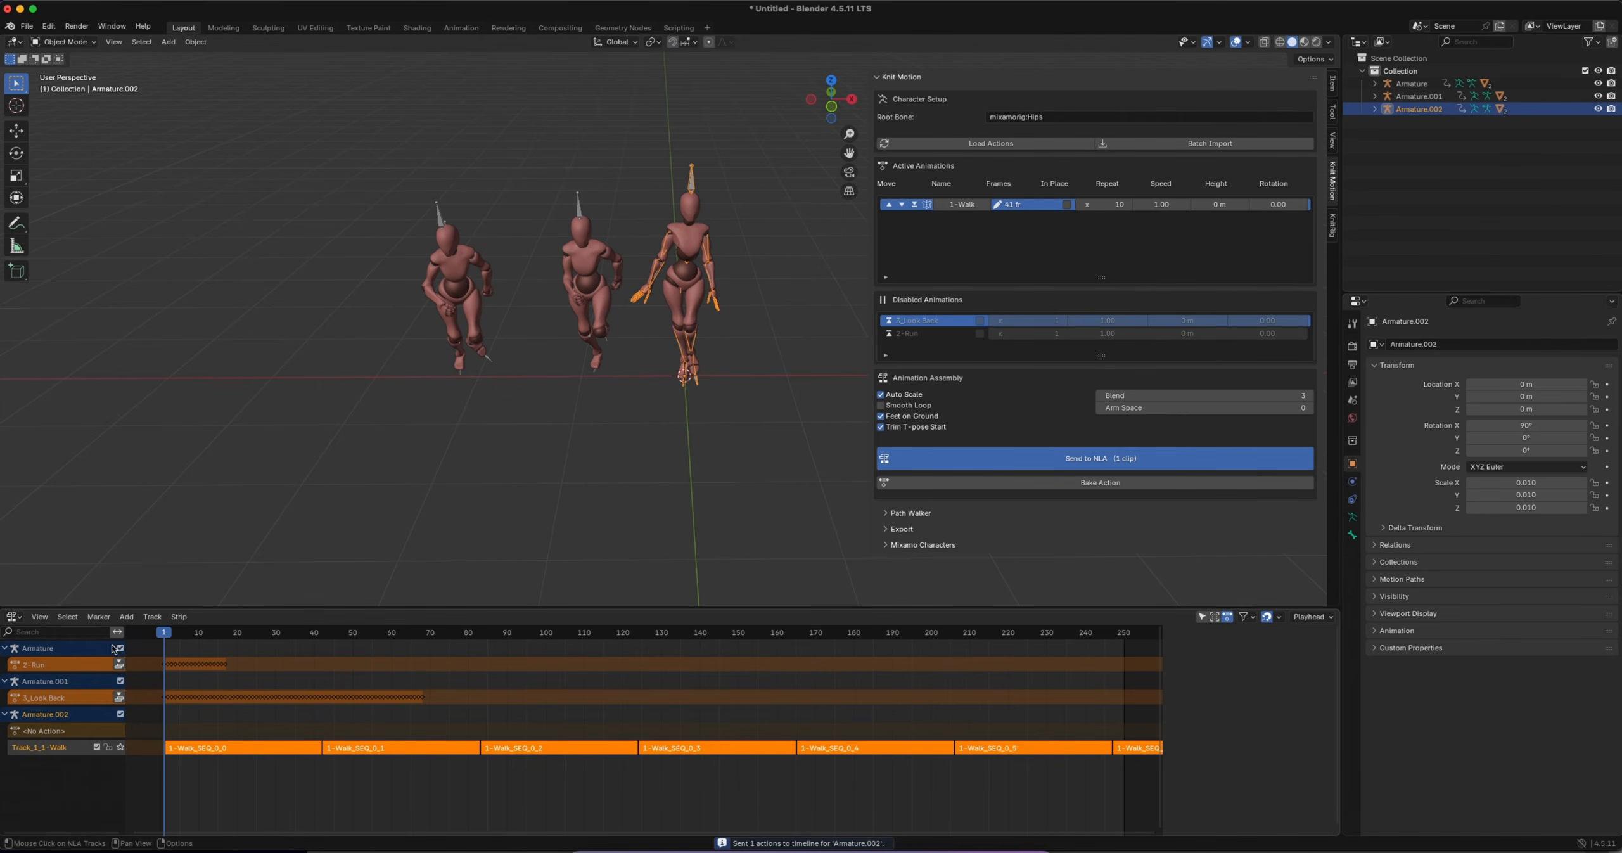
drag(163, 635, 198, 671)
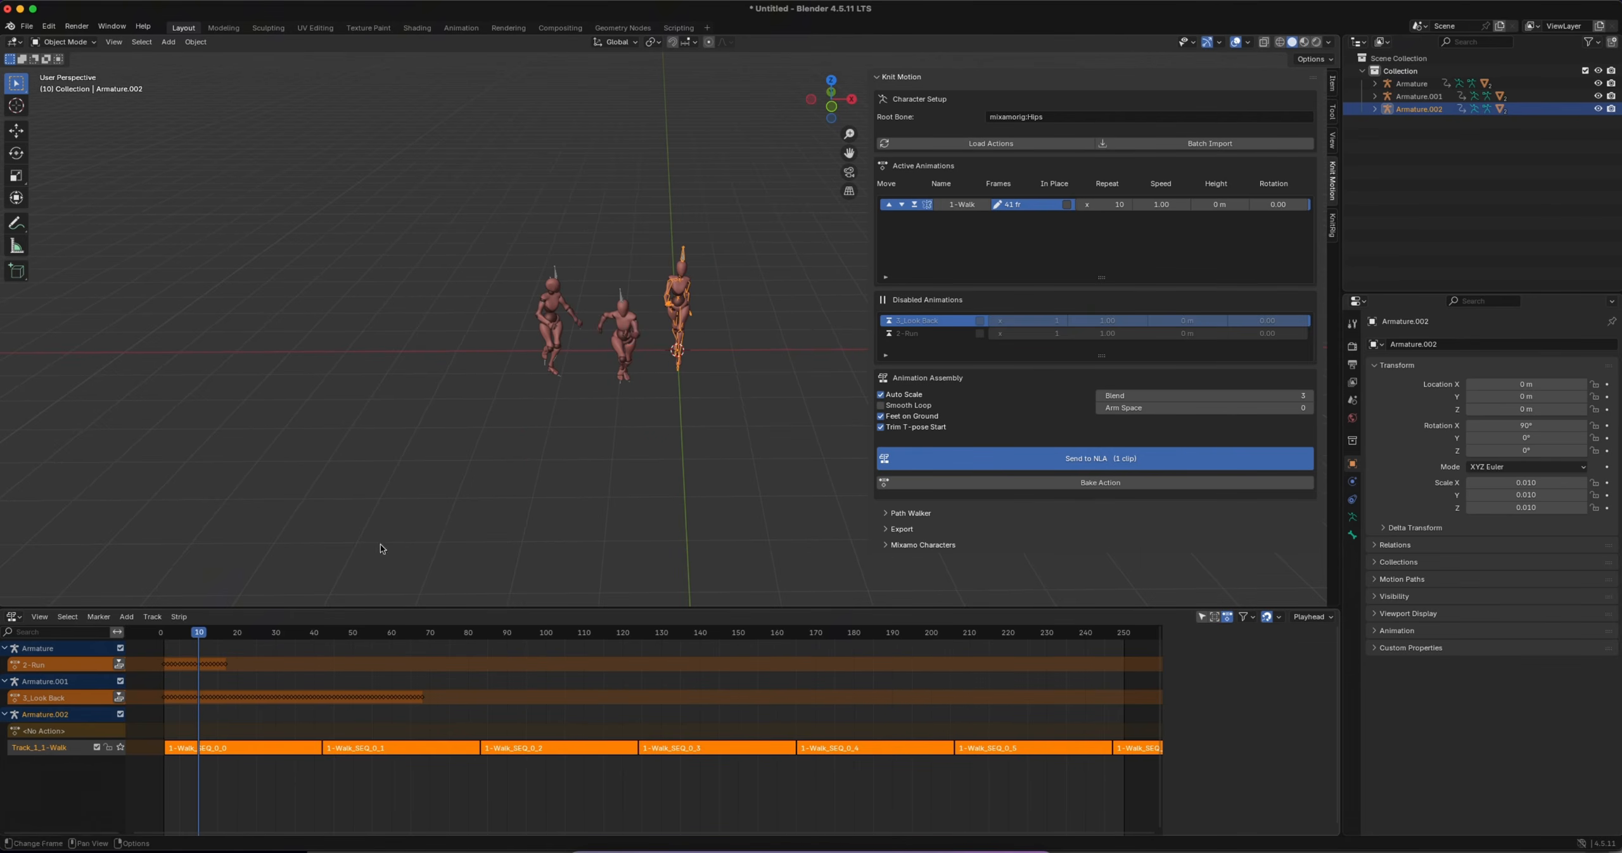
For the middle character's armature, activate the 2-Run clip and move 1-Walk to the disabled animations
click(620, 296)
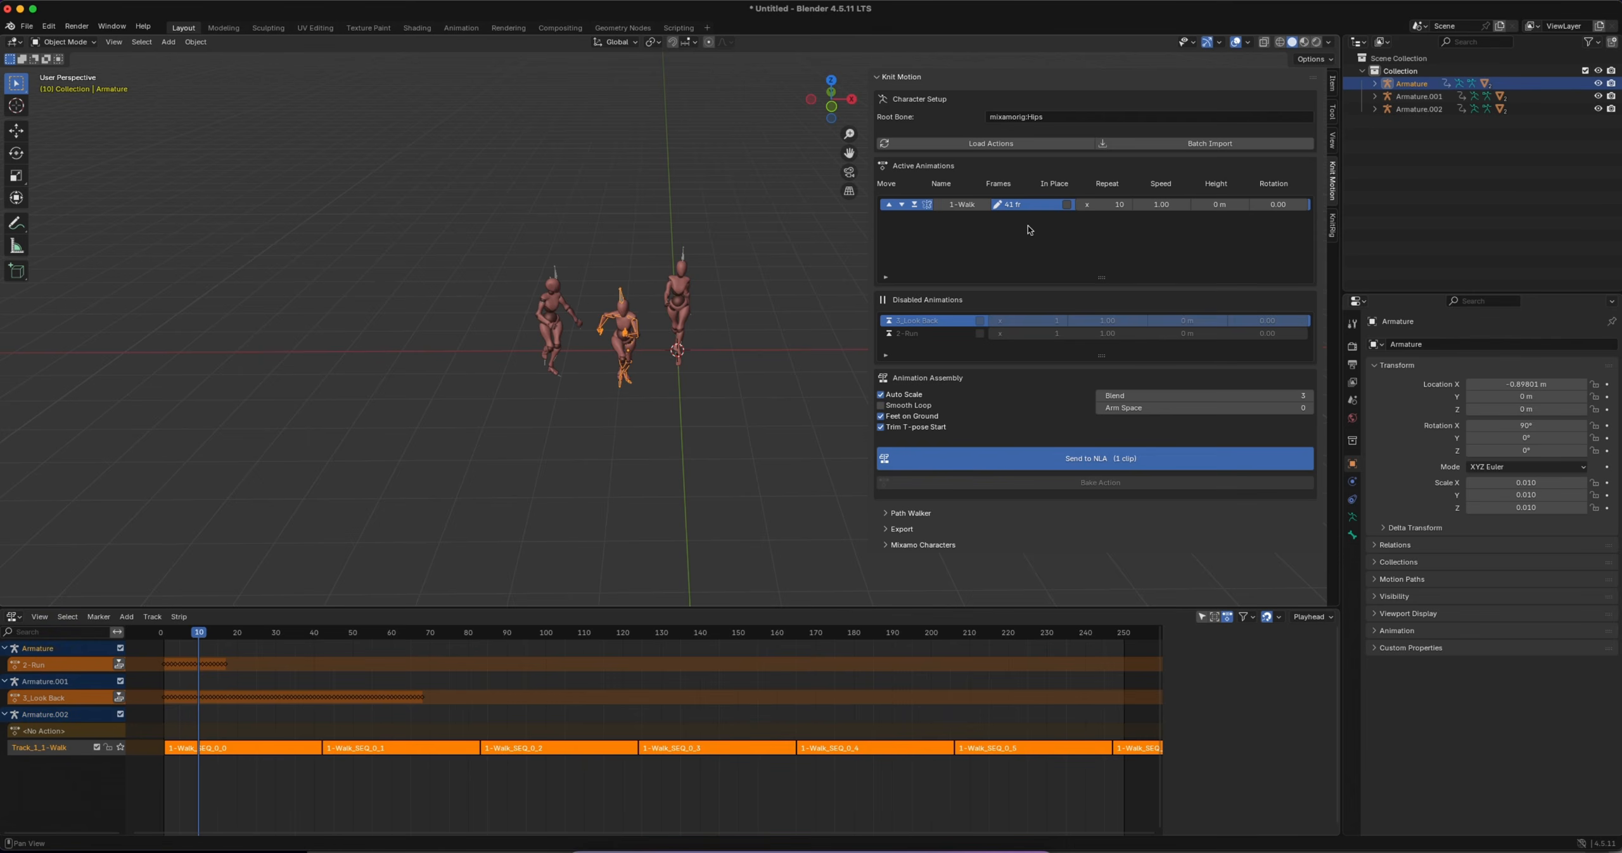
click(890, 333)
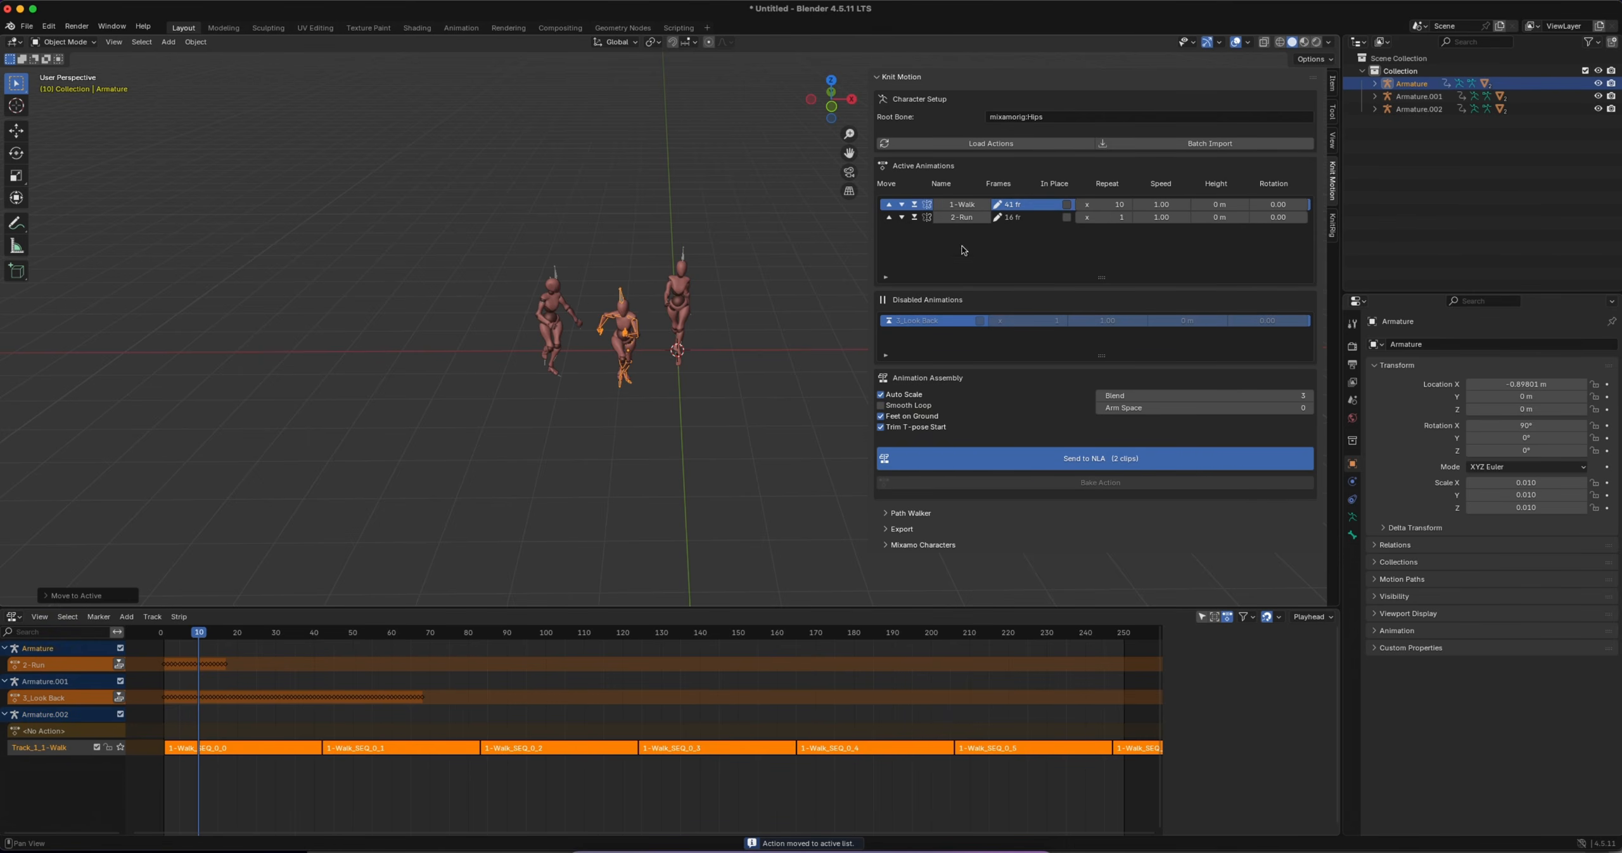
click(915, 206)
Set the 2-Run clip's repeat count to 20 and send it to the NLA for Armature
click(1104, 207)
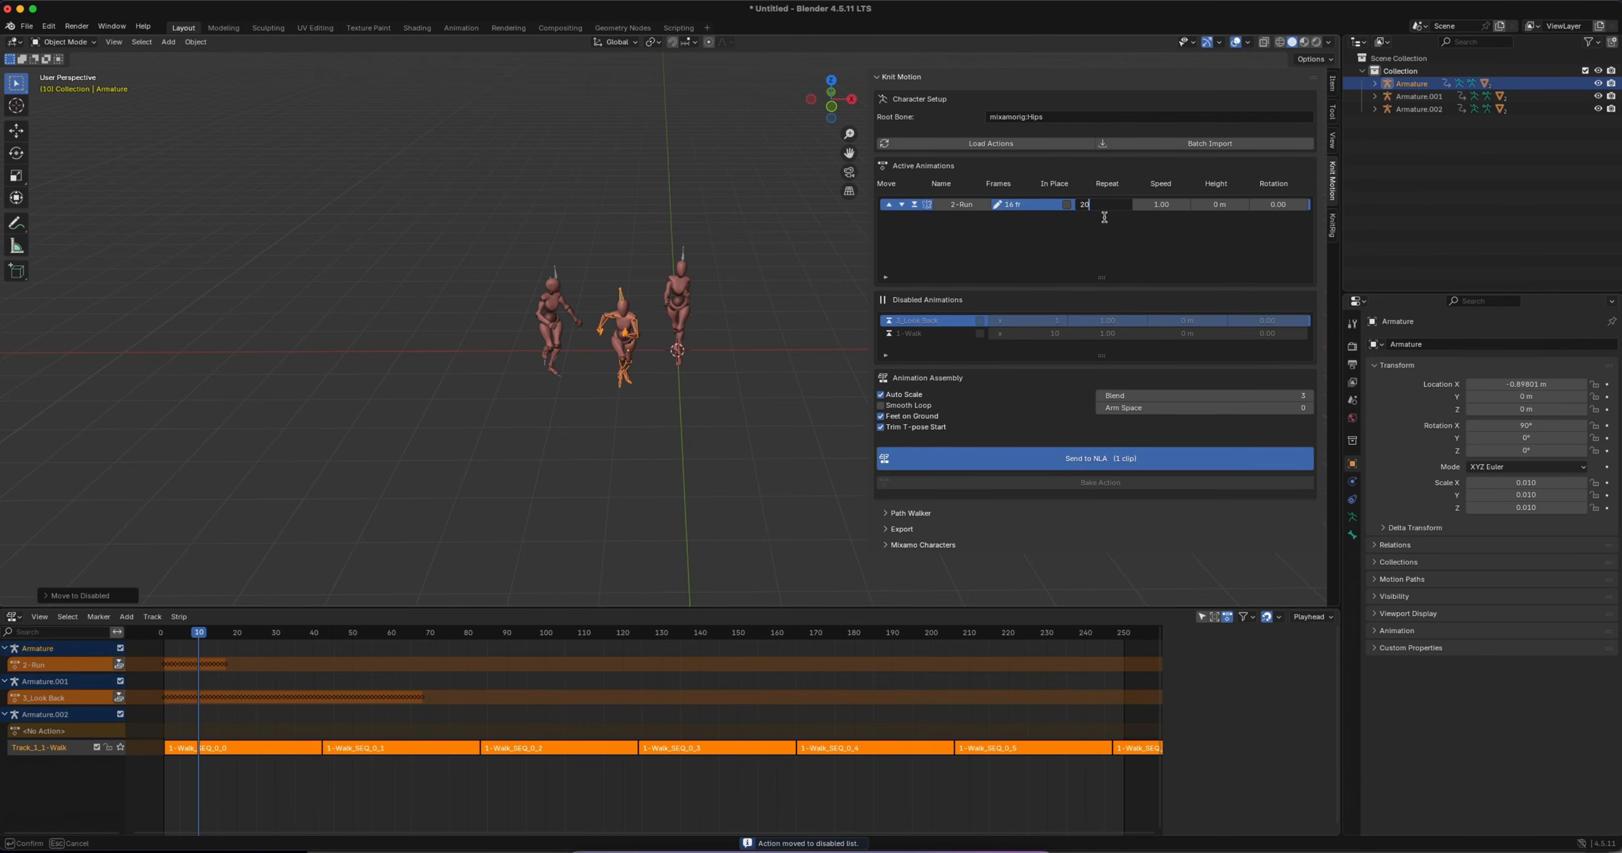
text(20)
key(Return)
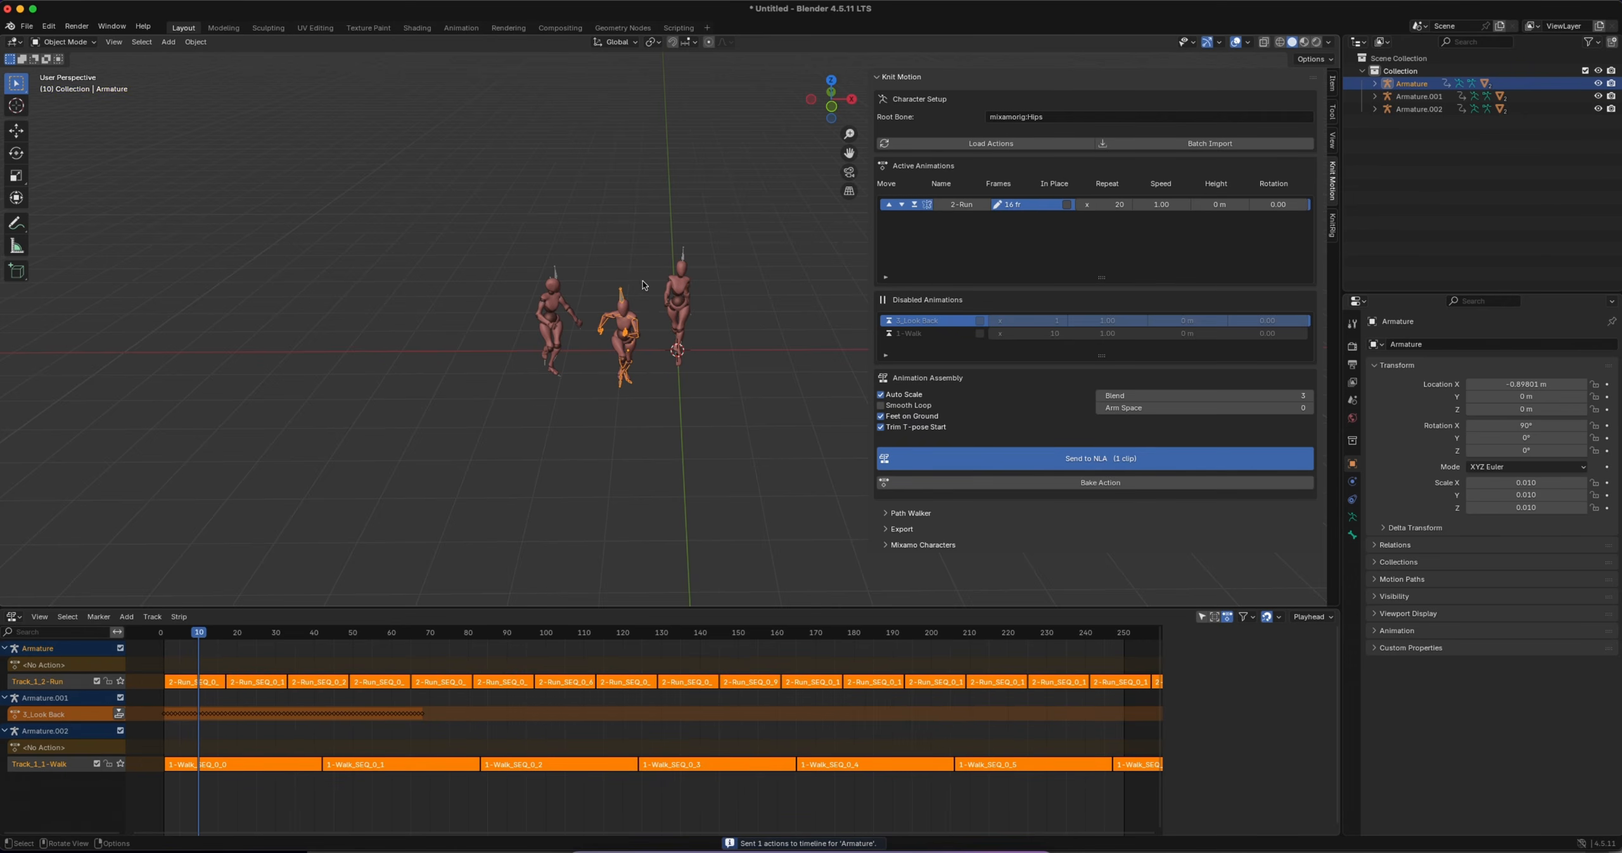
Play the animation from frame 2 to compare the running character with the other two
drag(200, 632, 168, 632)
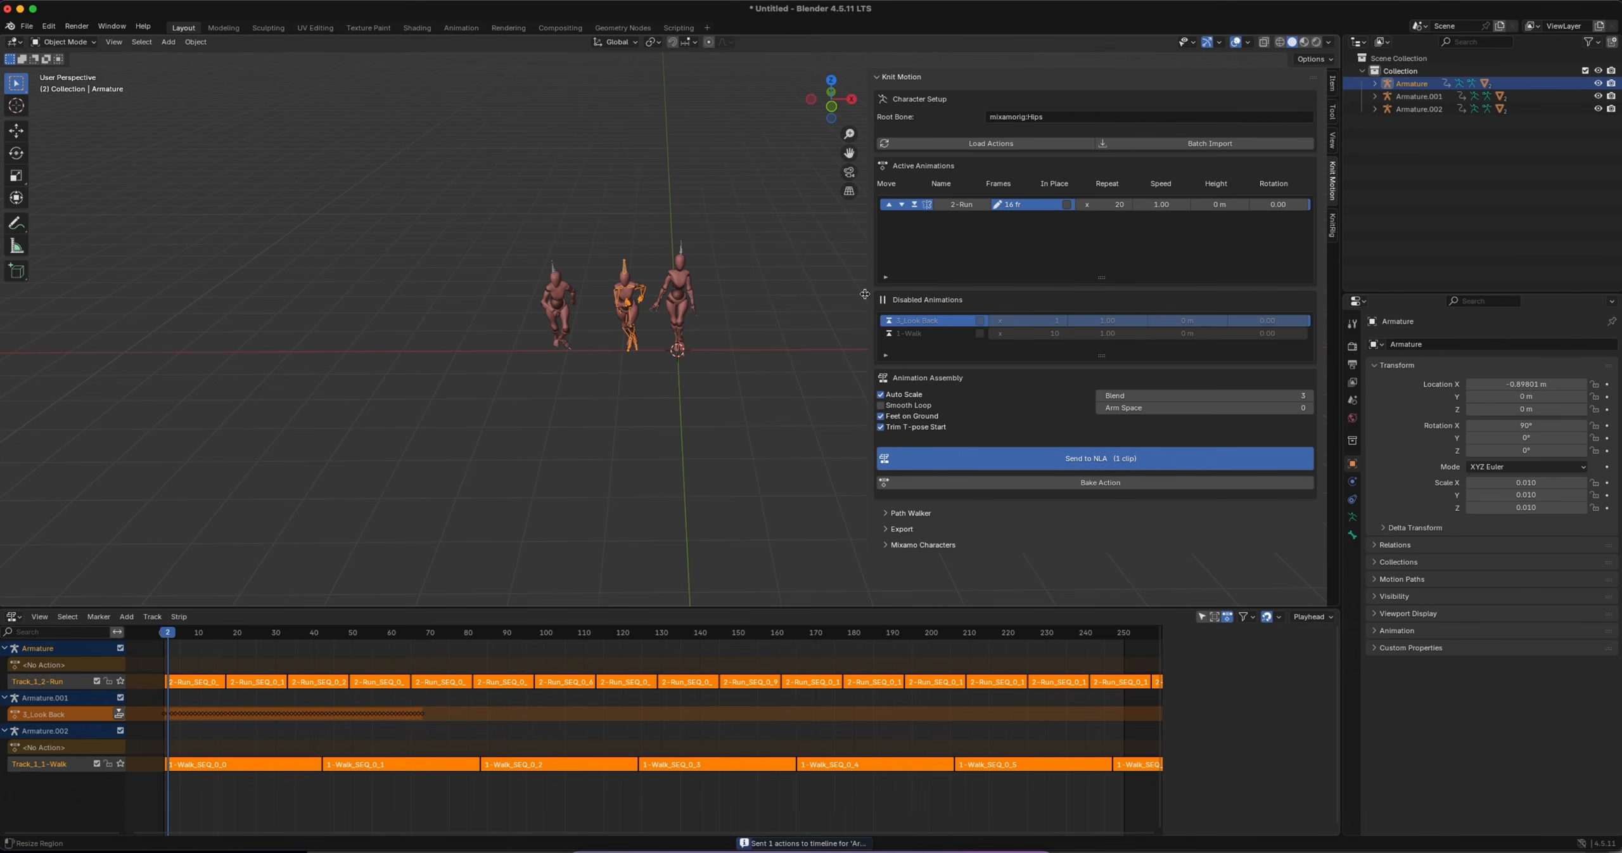
drag(871, 297, 962, 299)
key(space)
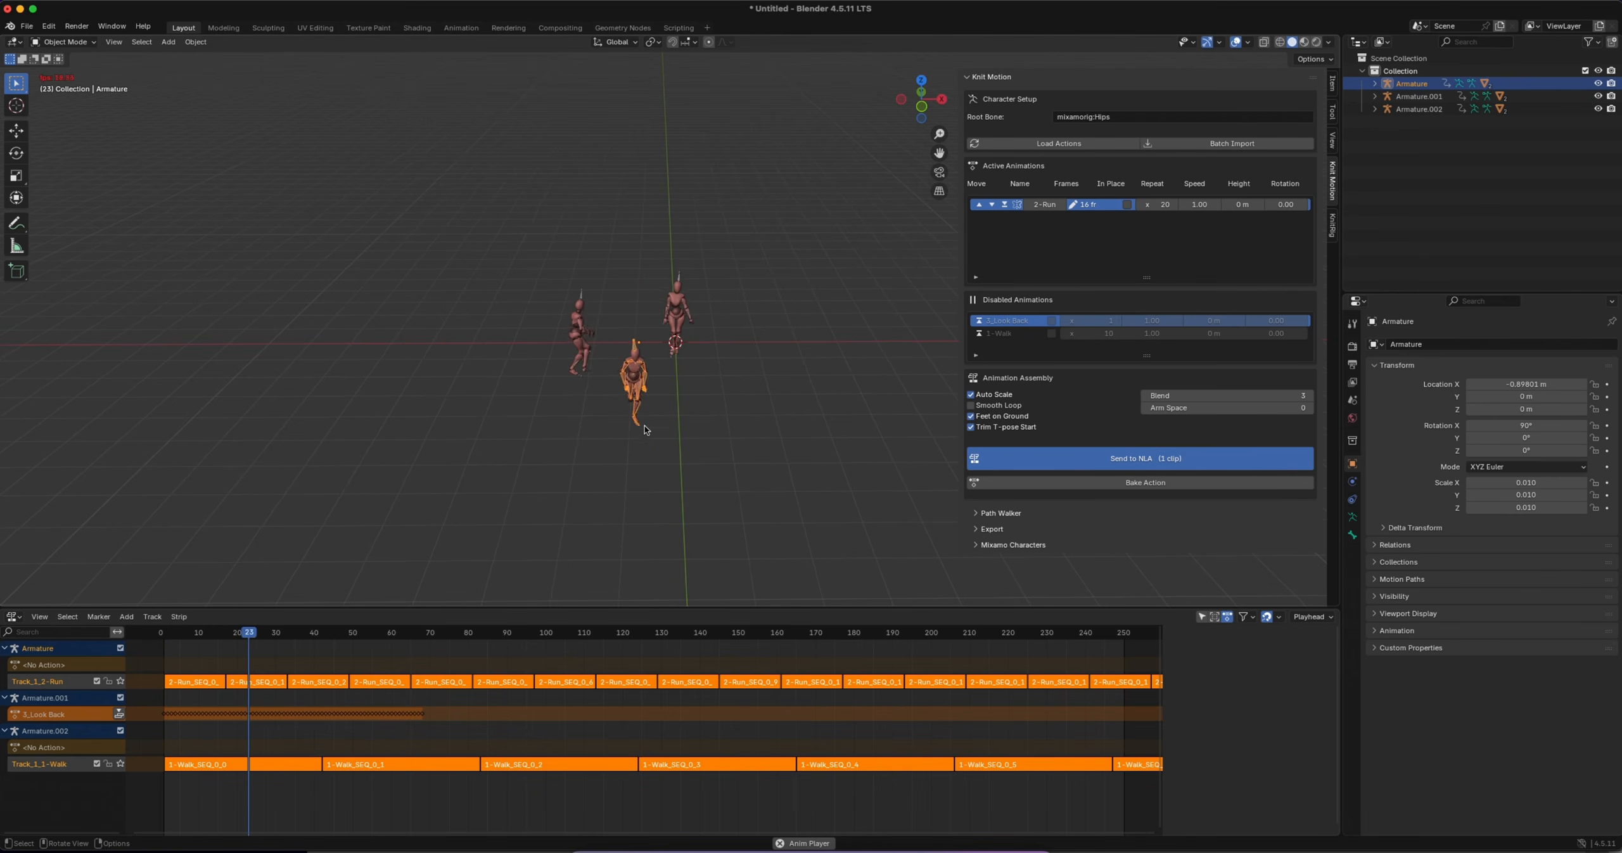
key(space)
key(space)
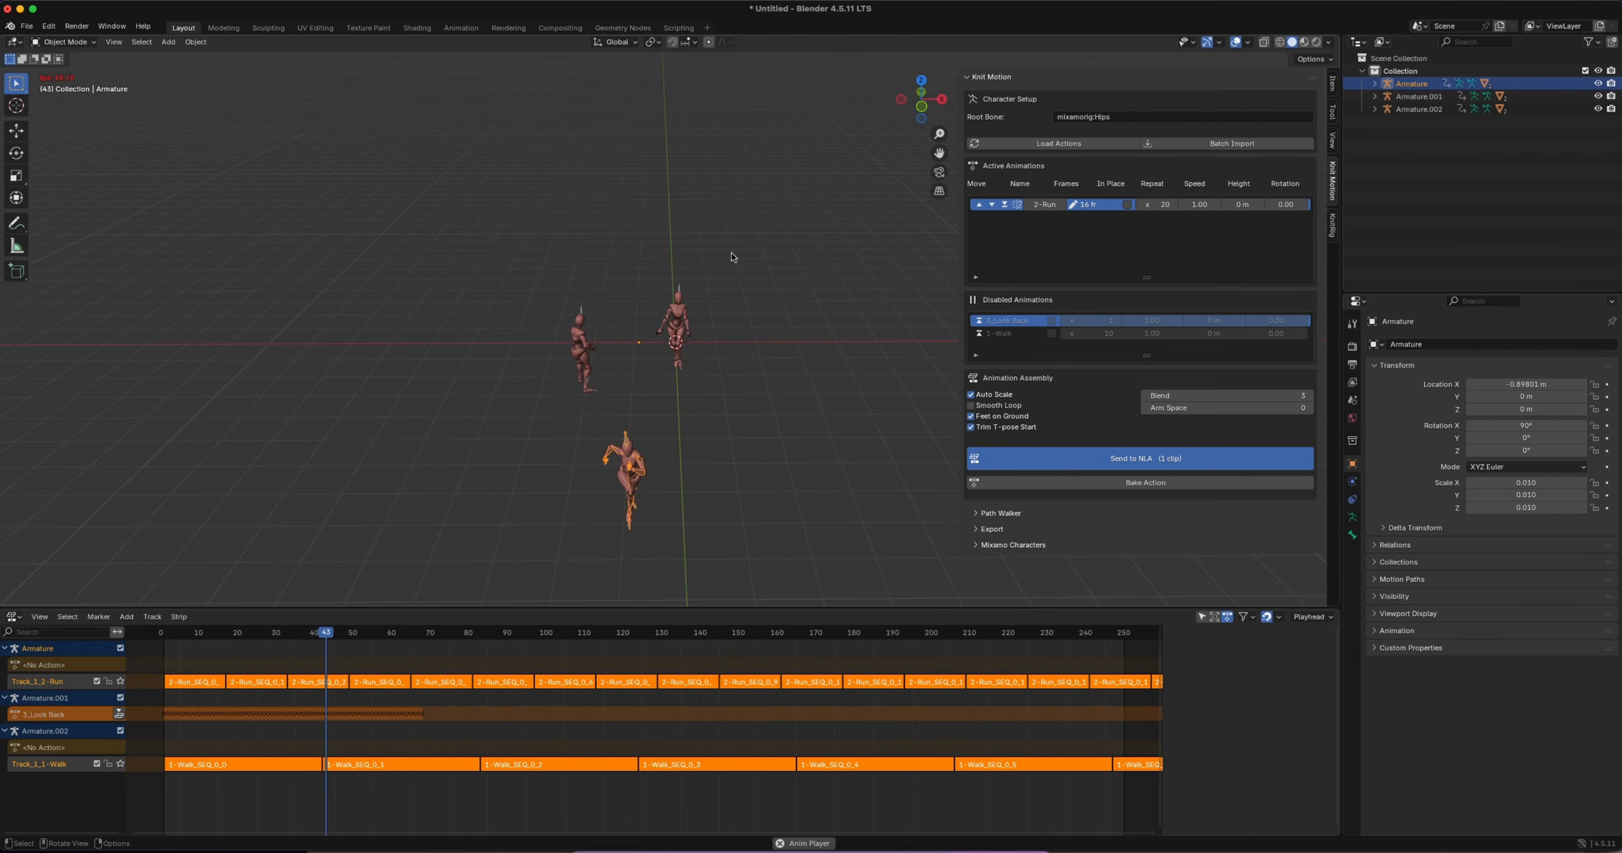
key(space)
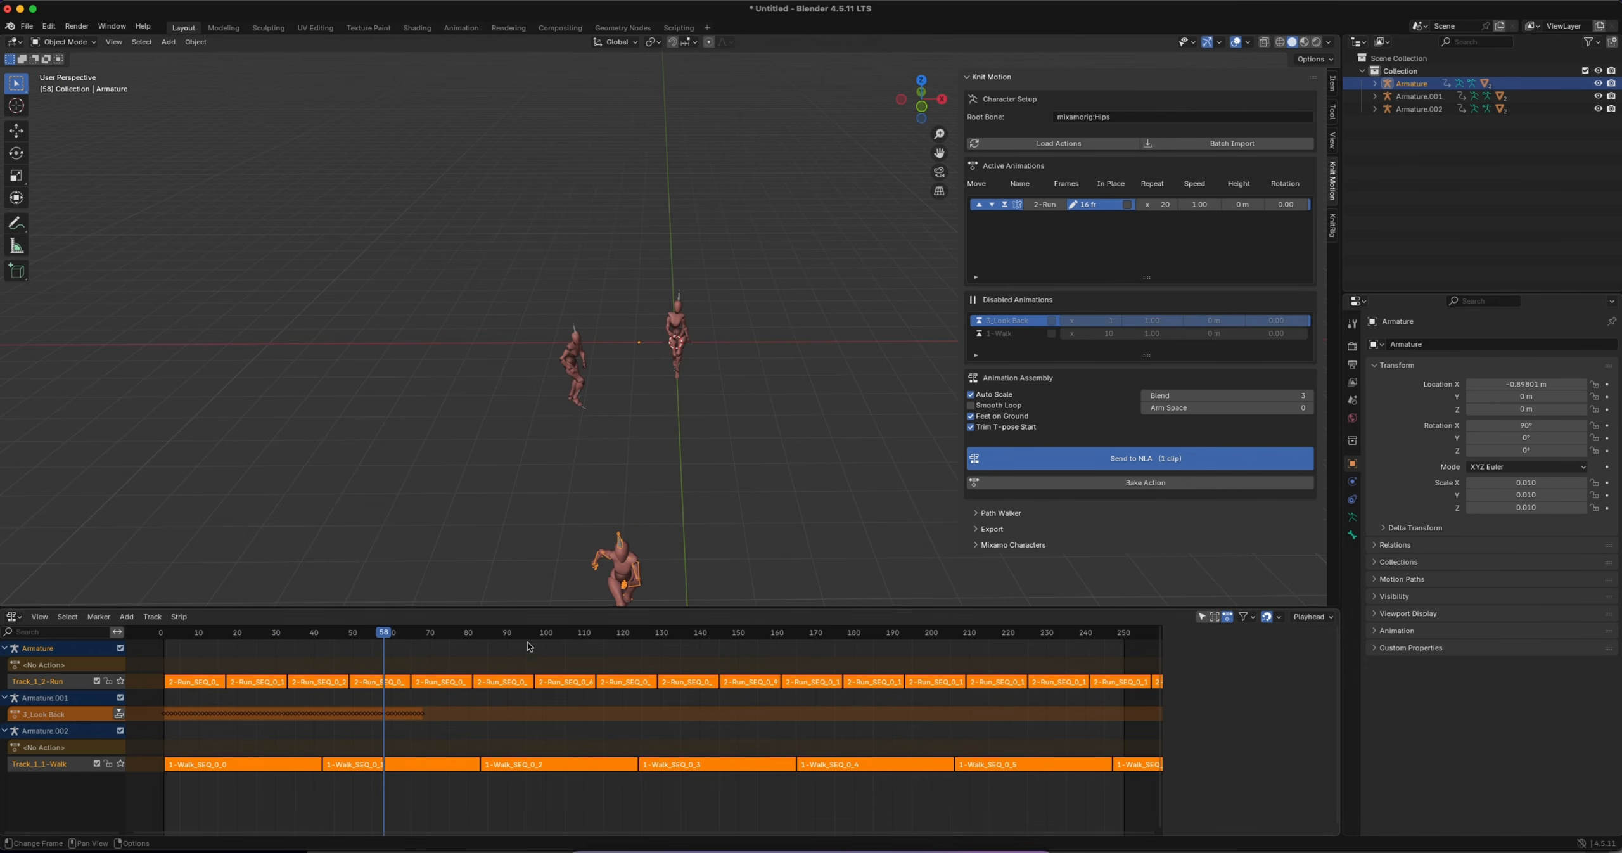
Select Armature.001 and move the 3_Look Back and 1-Walk clips to the active animations
click(576, 328)
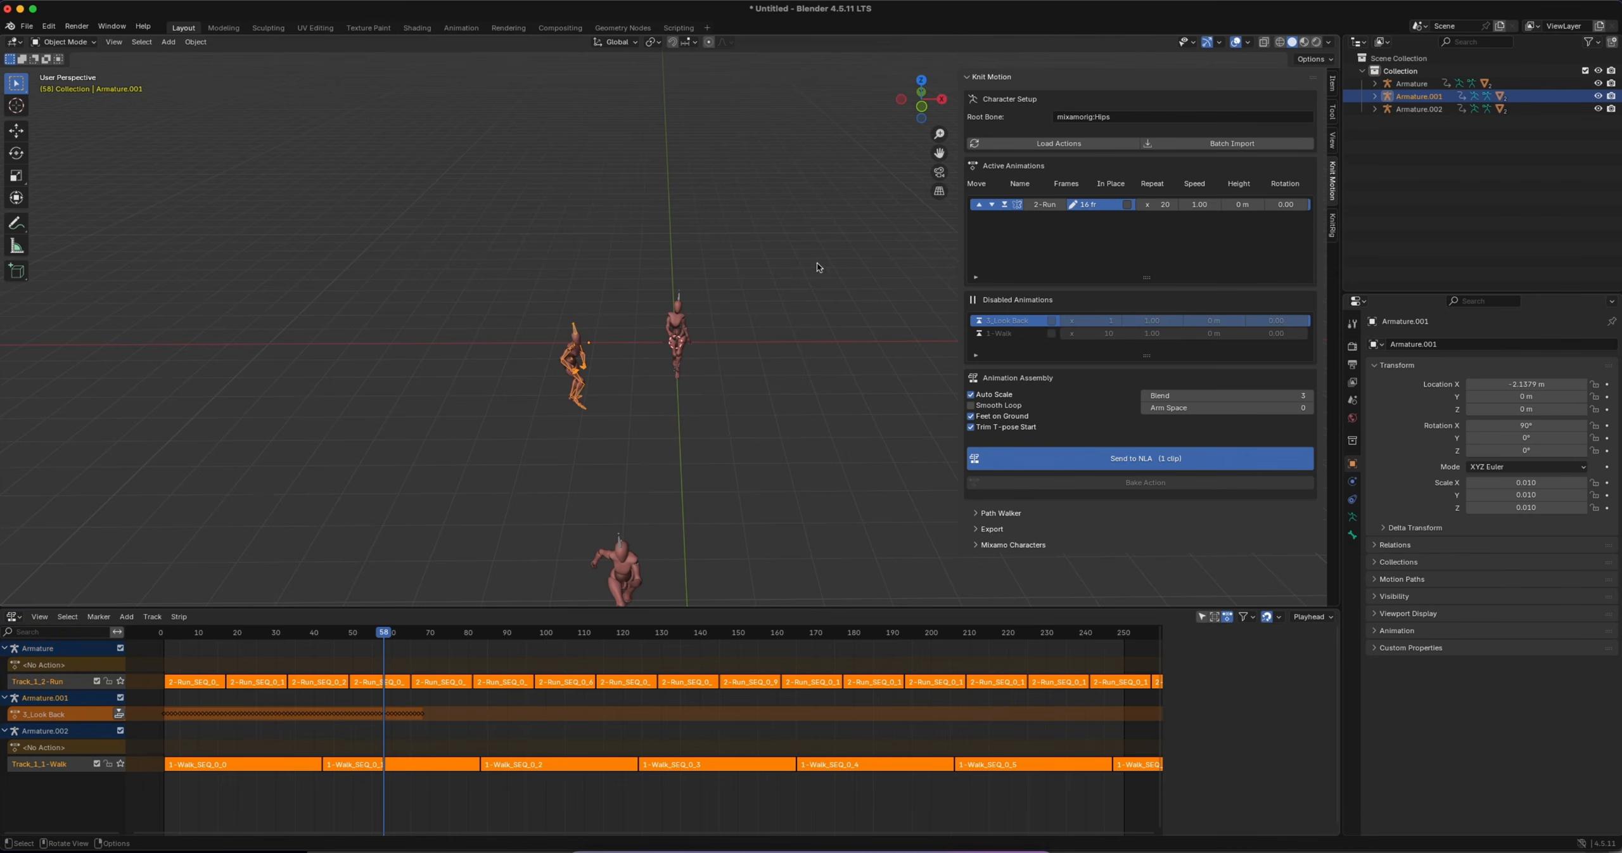
click(977, 321)
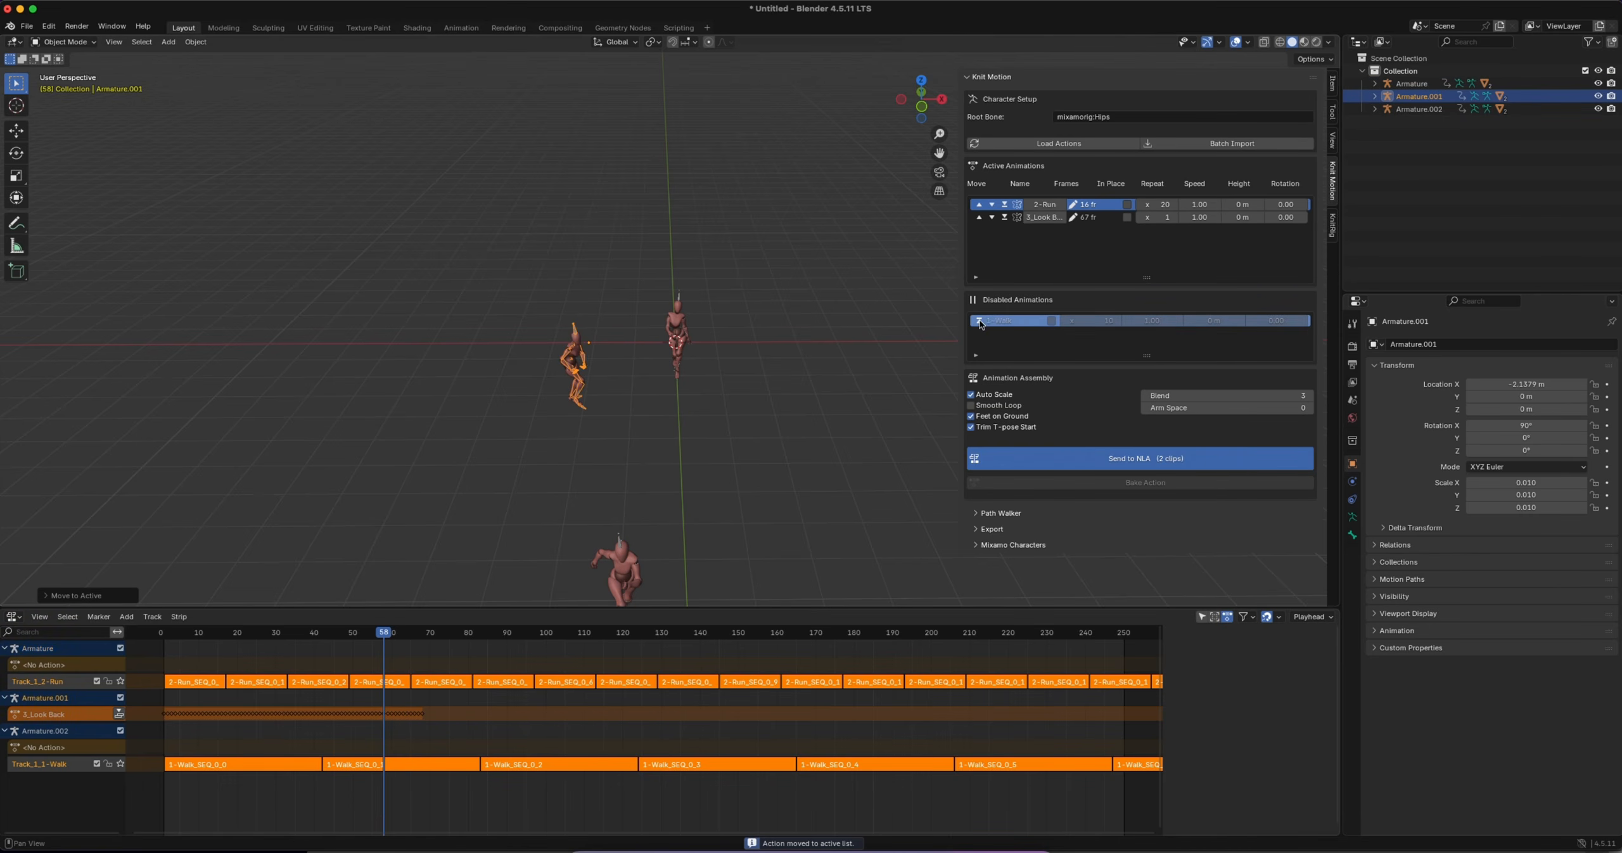
click(978, 322)
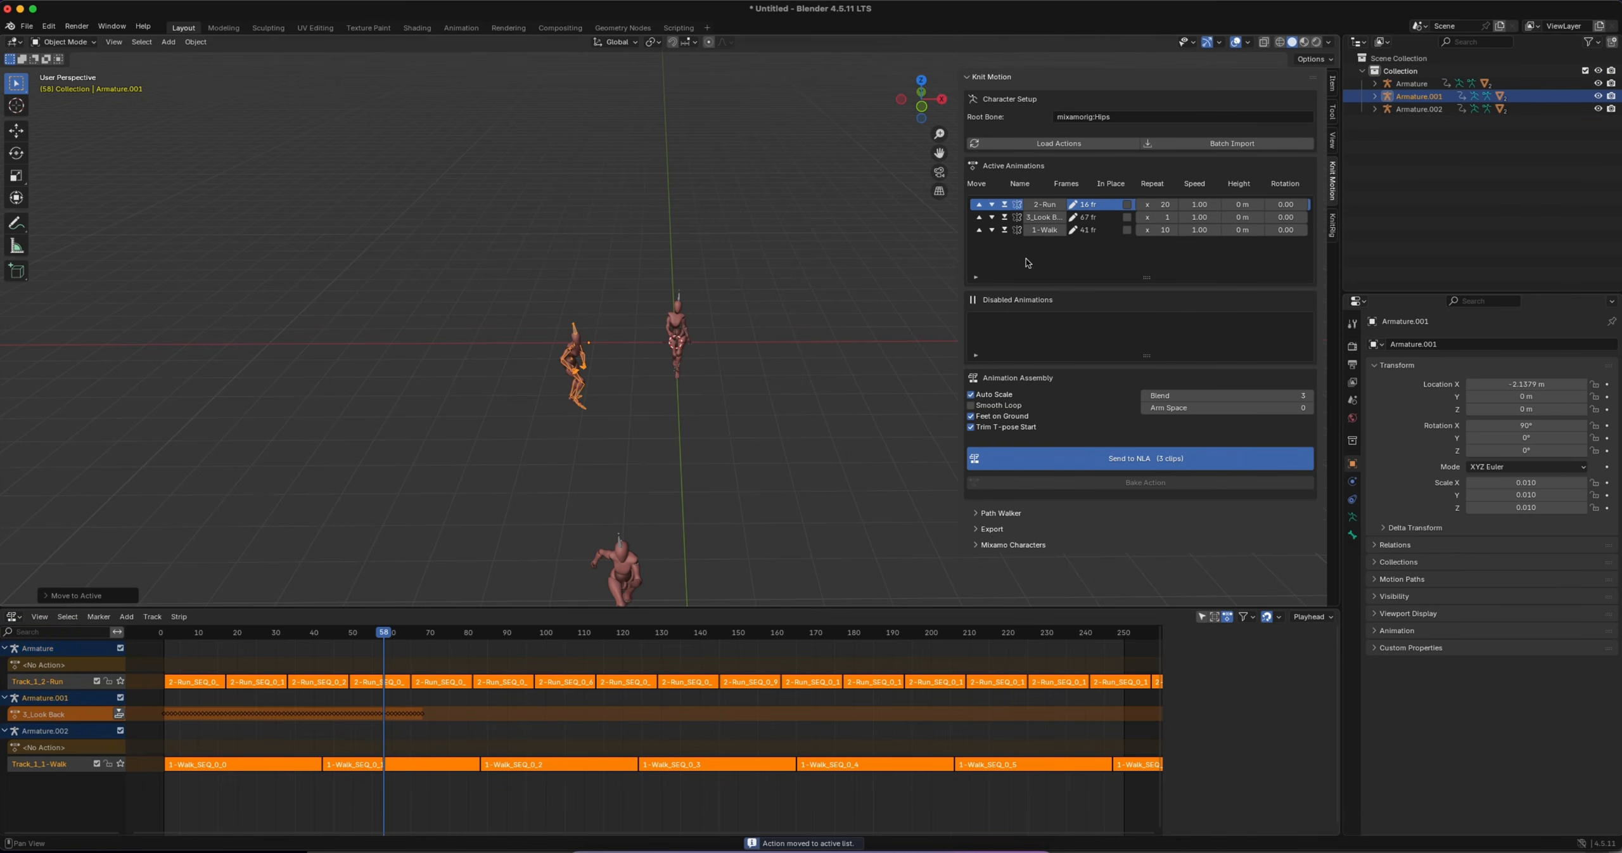
click(574, 329)
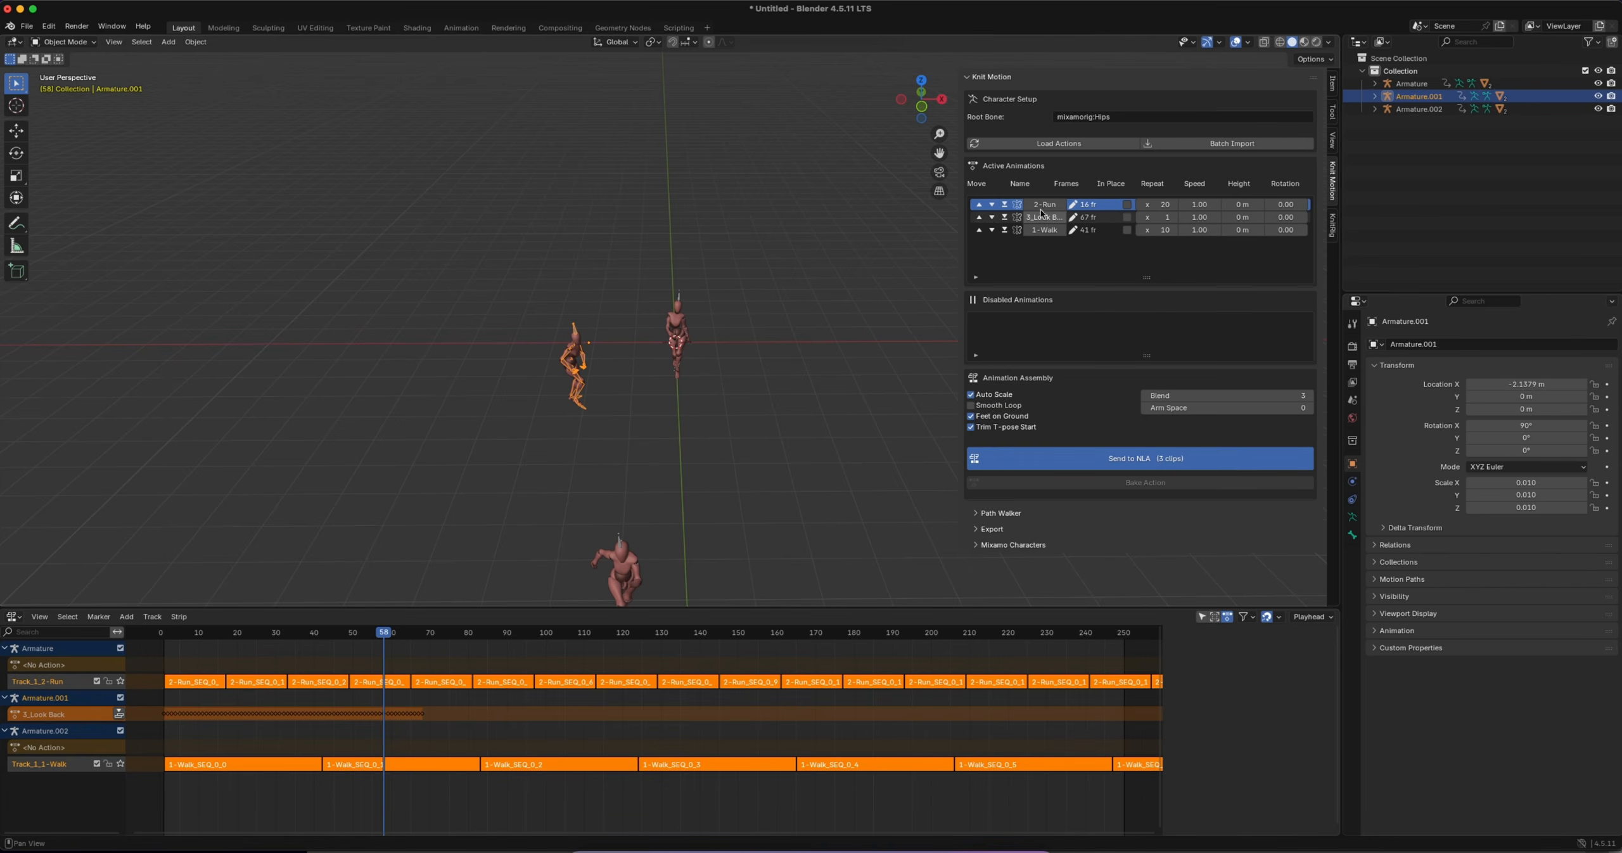
Set the repeat count to 3 for both the 2-Run and 1-Walk clips of Armature.001
click(1155, 205)
text(3)
key(Return)
drag(1164, 211, 1164, 212)
key(Return)
click(1168, 217)
key(Return)
Reorder 1-Walk ahead of 3_Look Back and send the three clips to the NLA for Armature.001
click(979, 228)
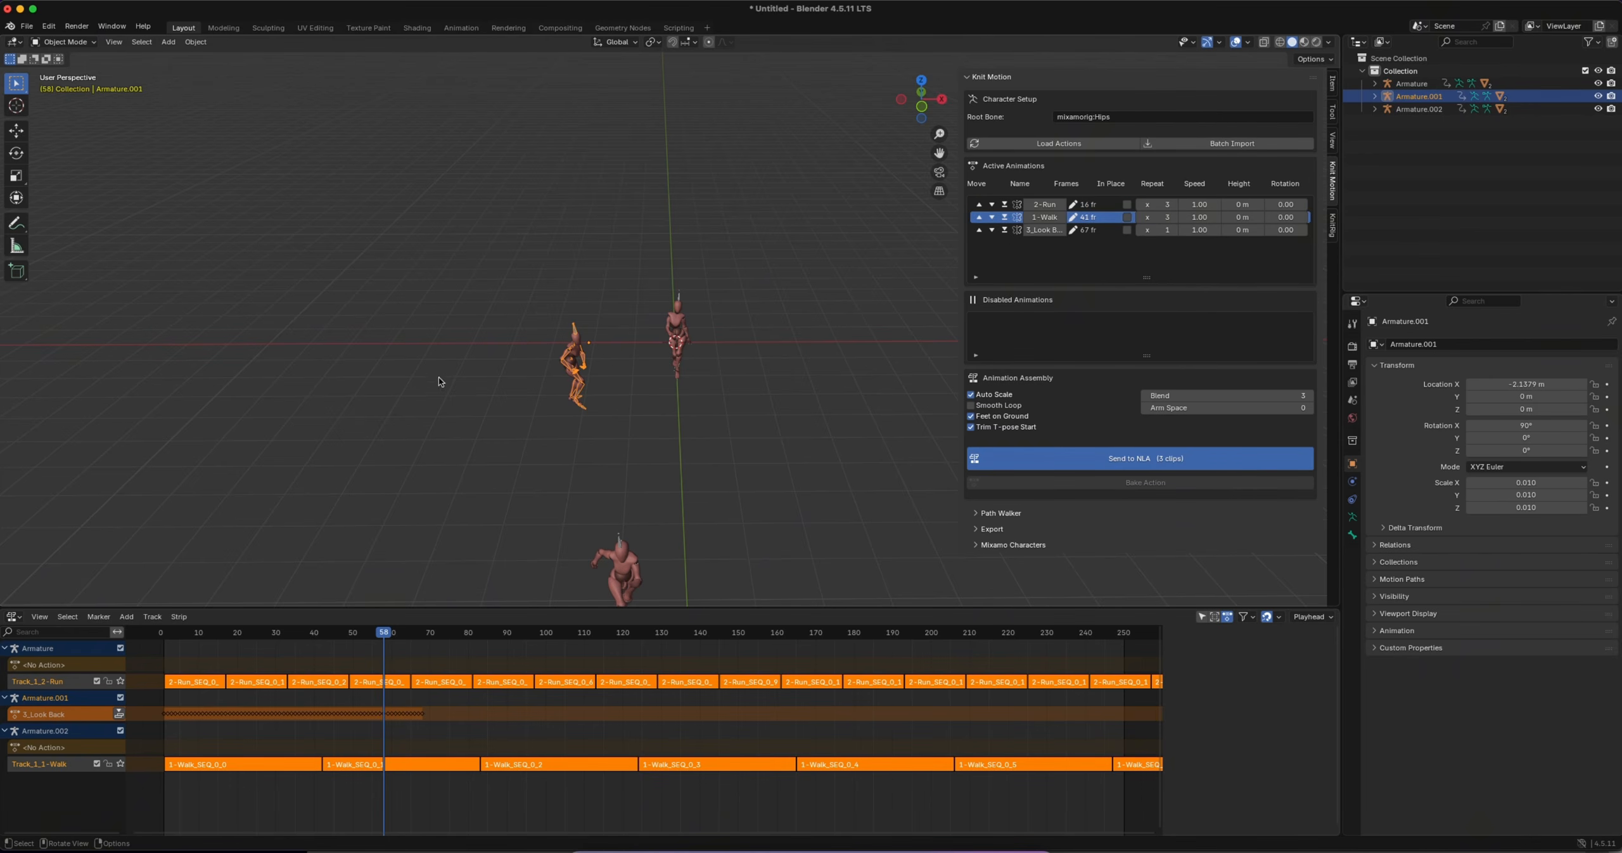
click(1132, 460)
Play the scene from frame 1 and compare the three characters' motion from the side and the front
drag(394, 637, 272, 633)
key(n)
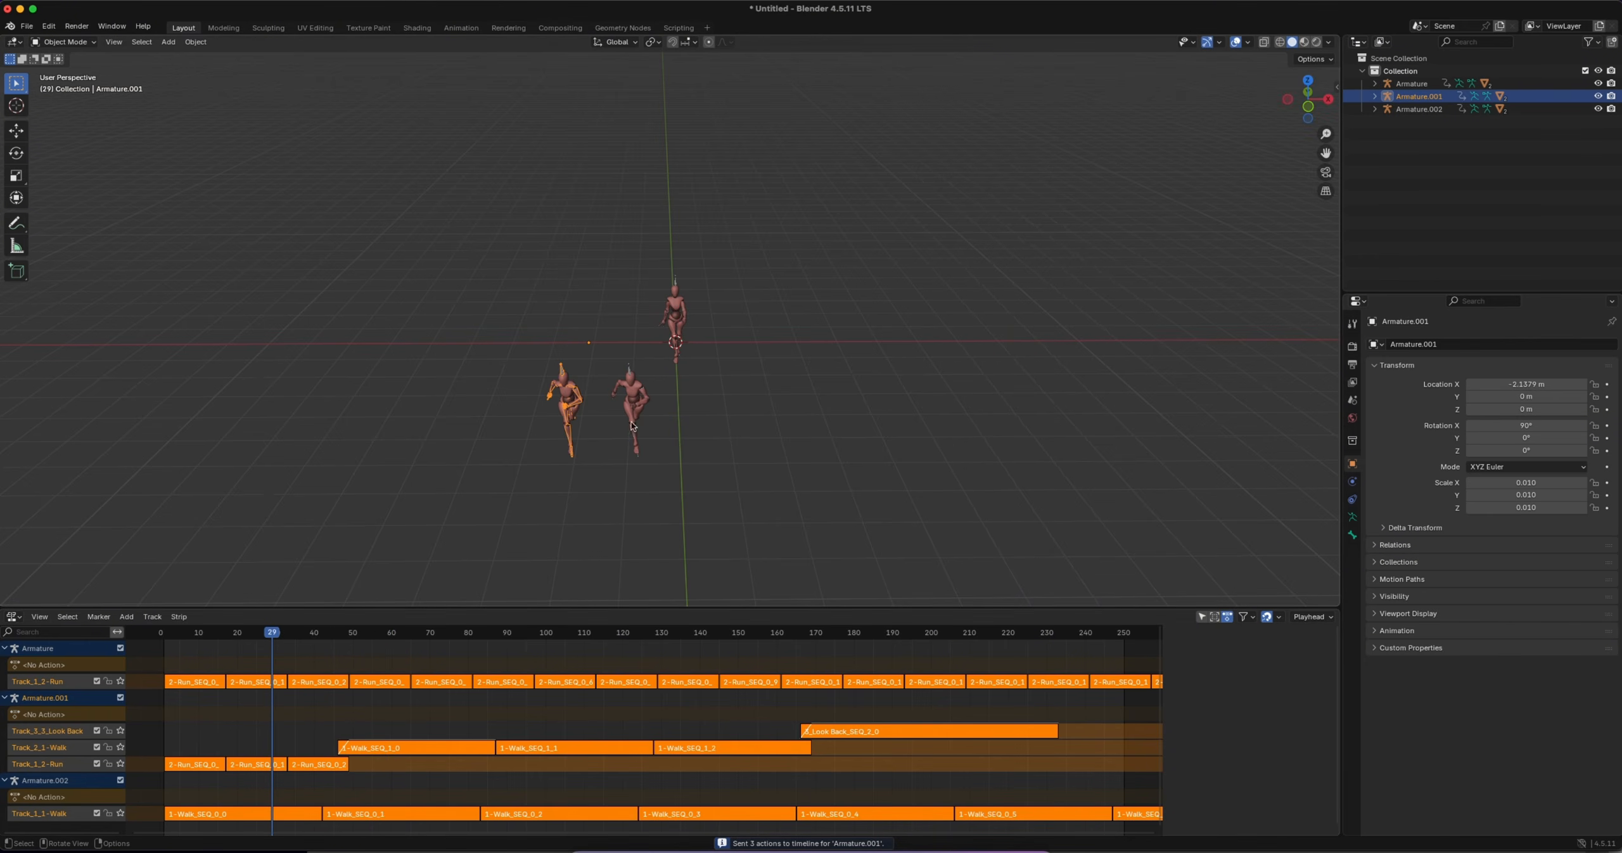
middle_drag(607, 385, 770, 661)
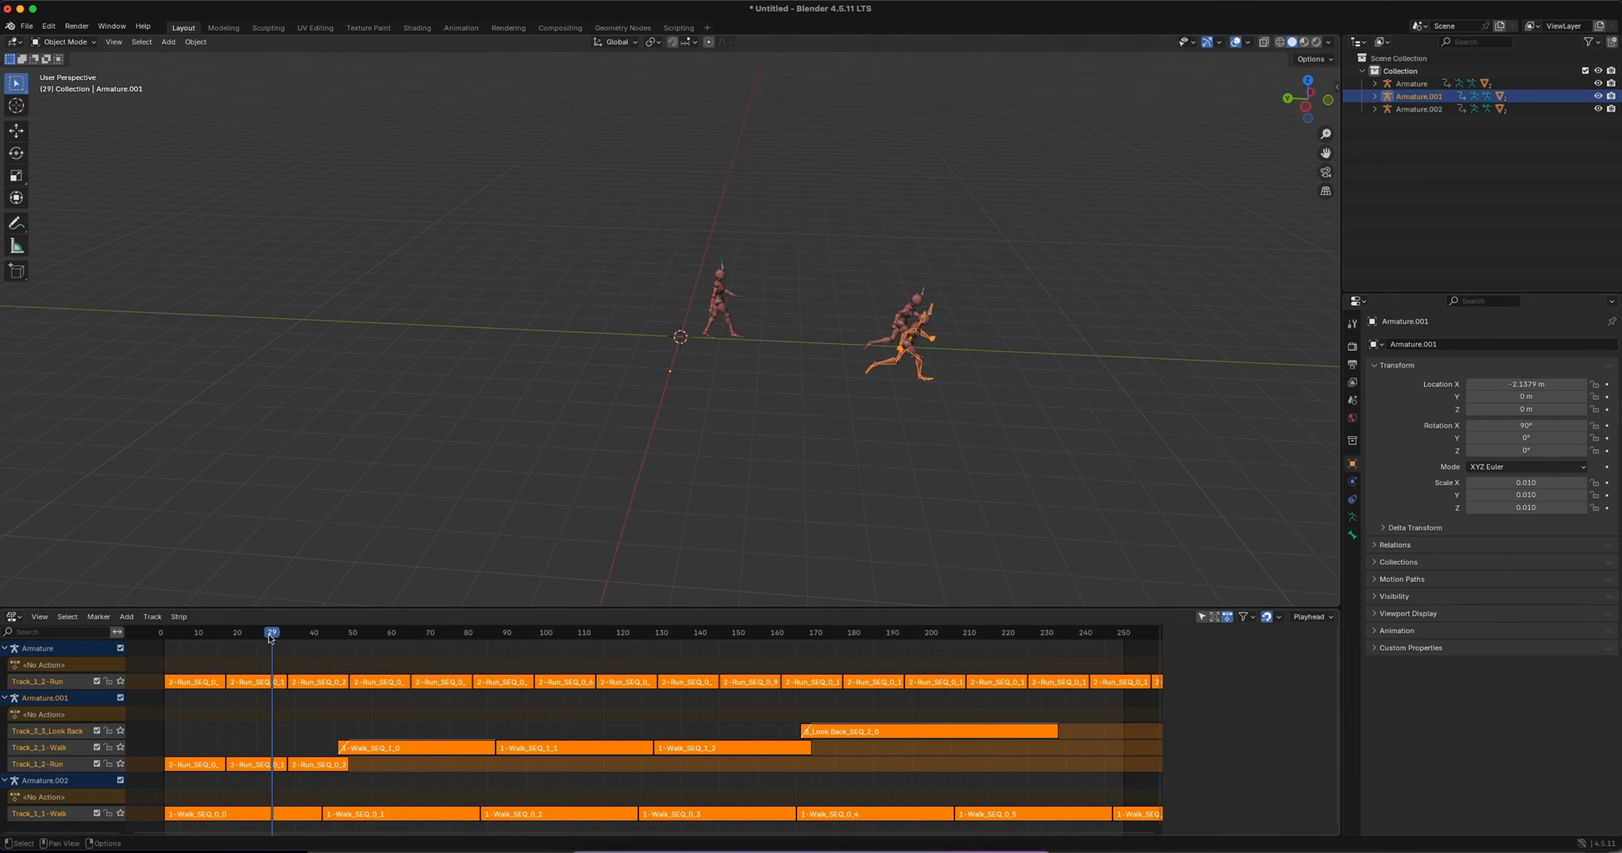
drag(579, 609, 579, 558)
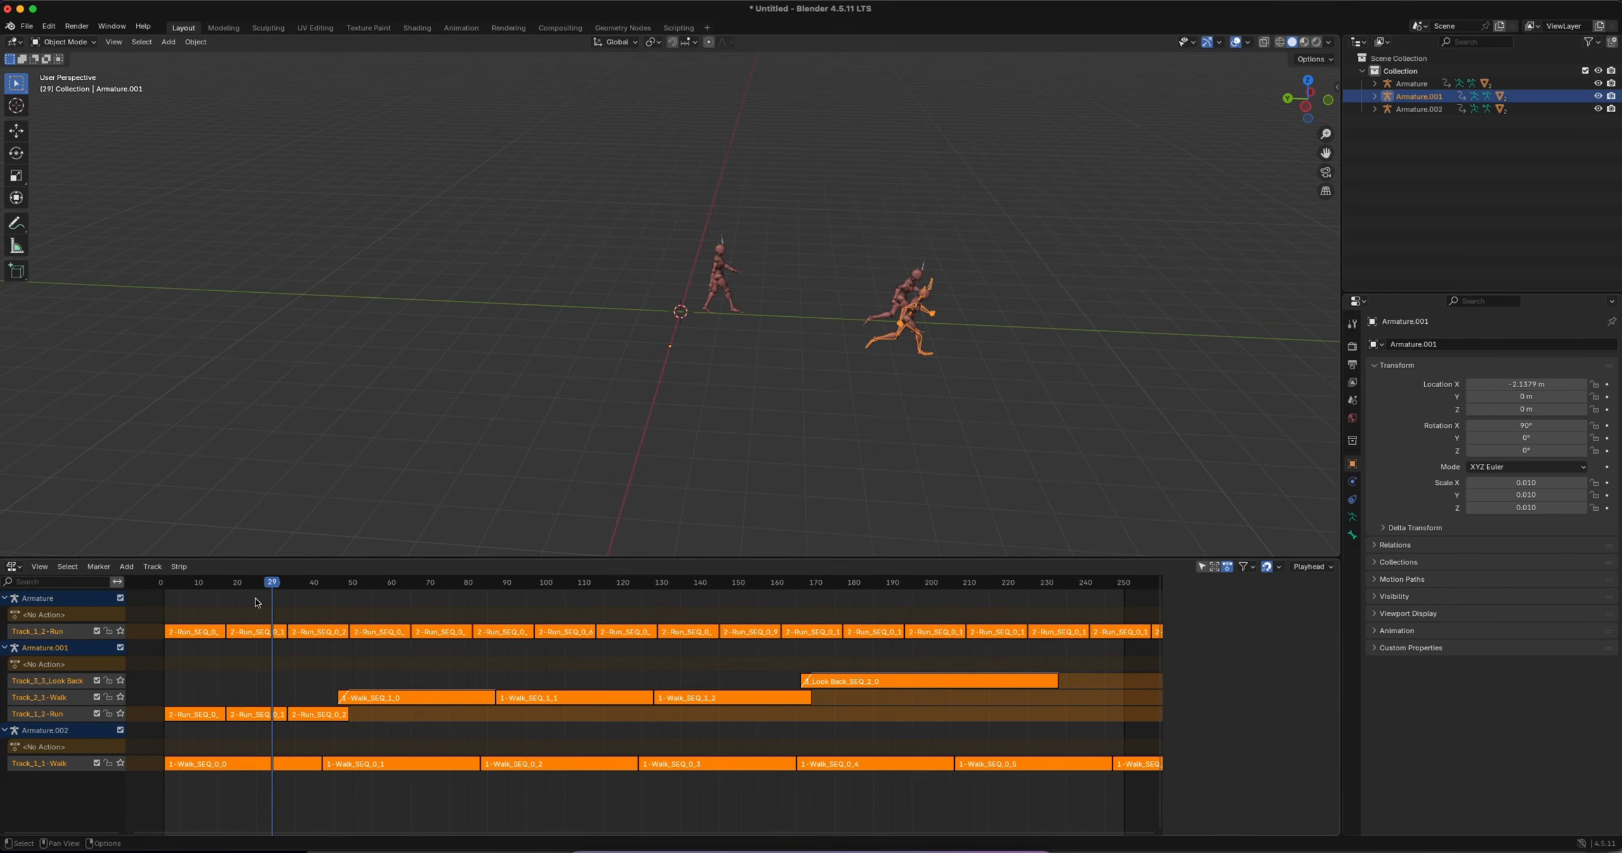
drag(272, 588, 165, 586)
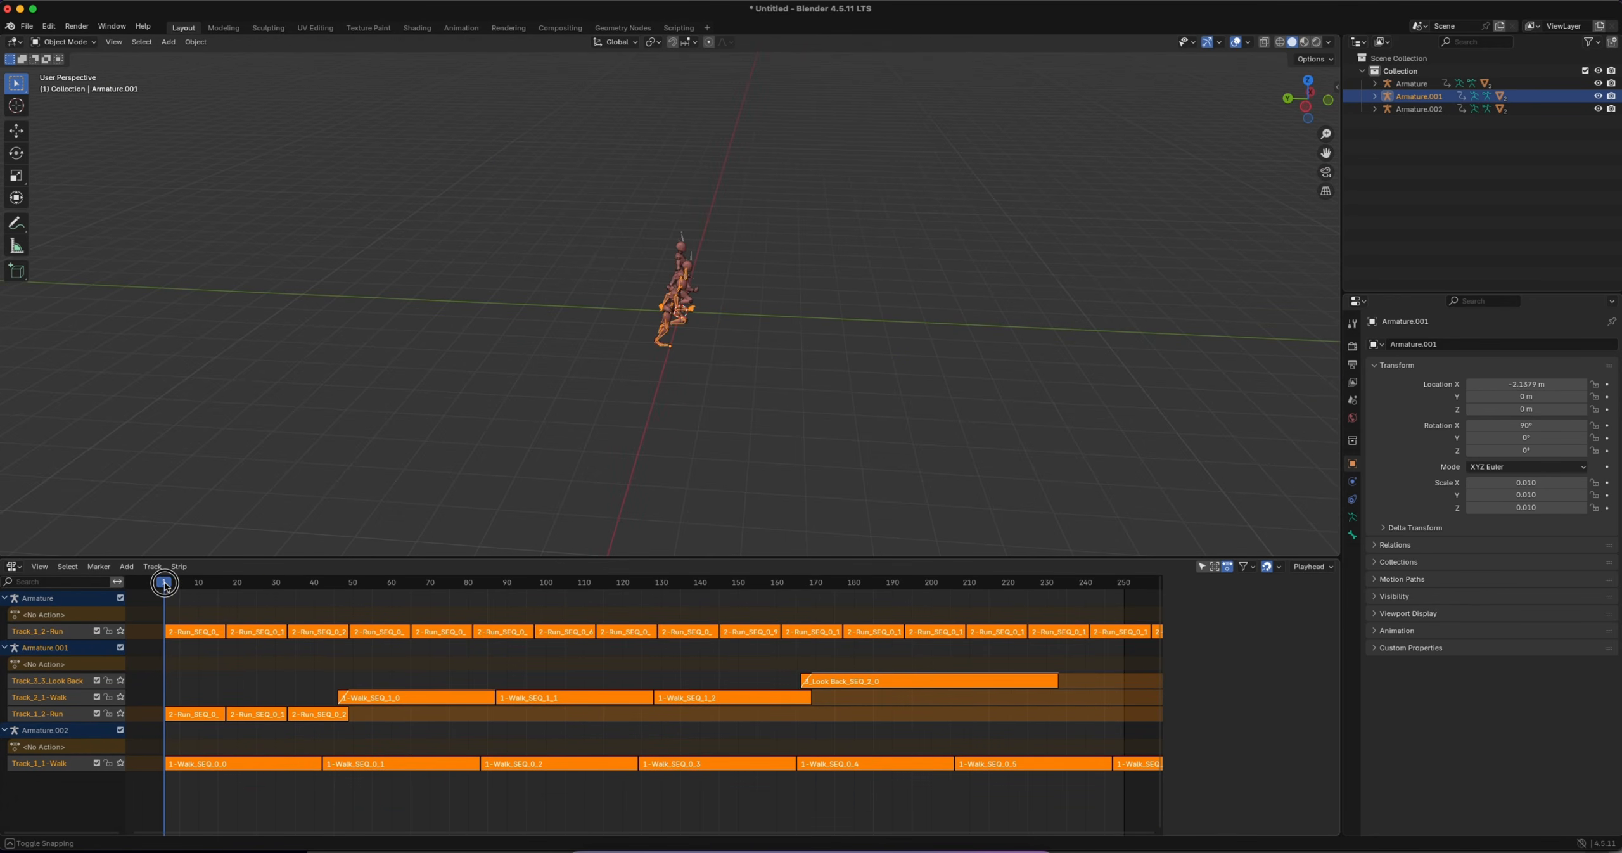
key(space)
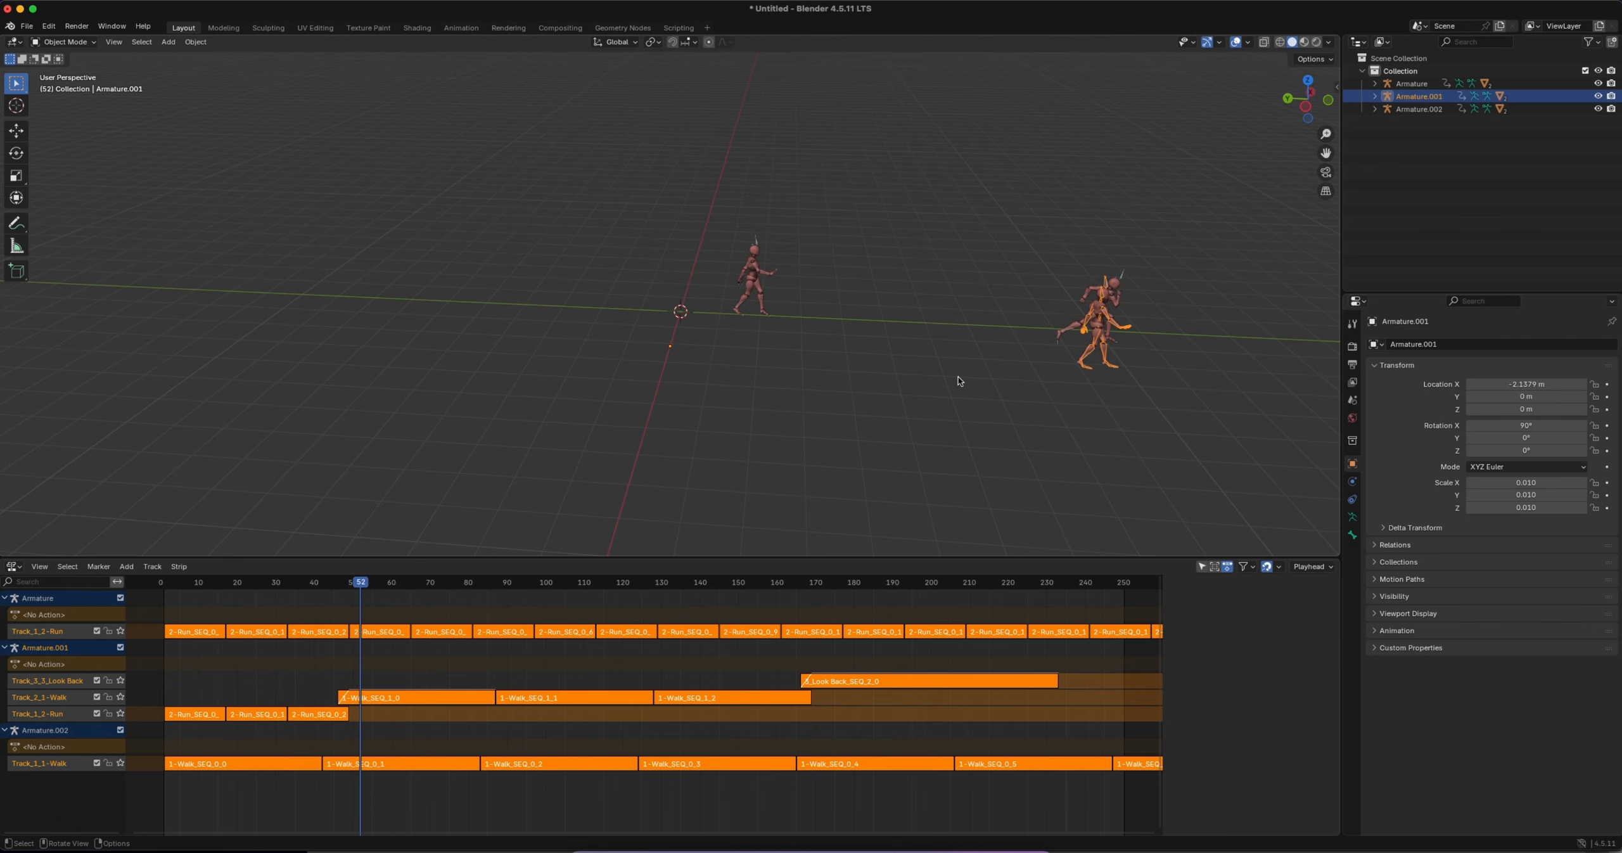
shift+scroll(952, 383, right, 10)
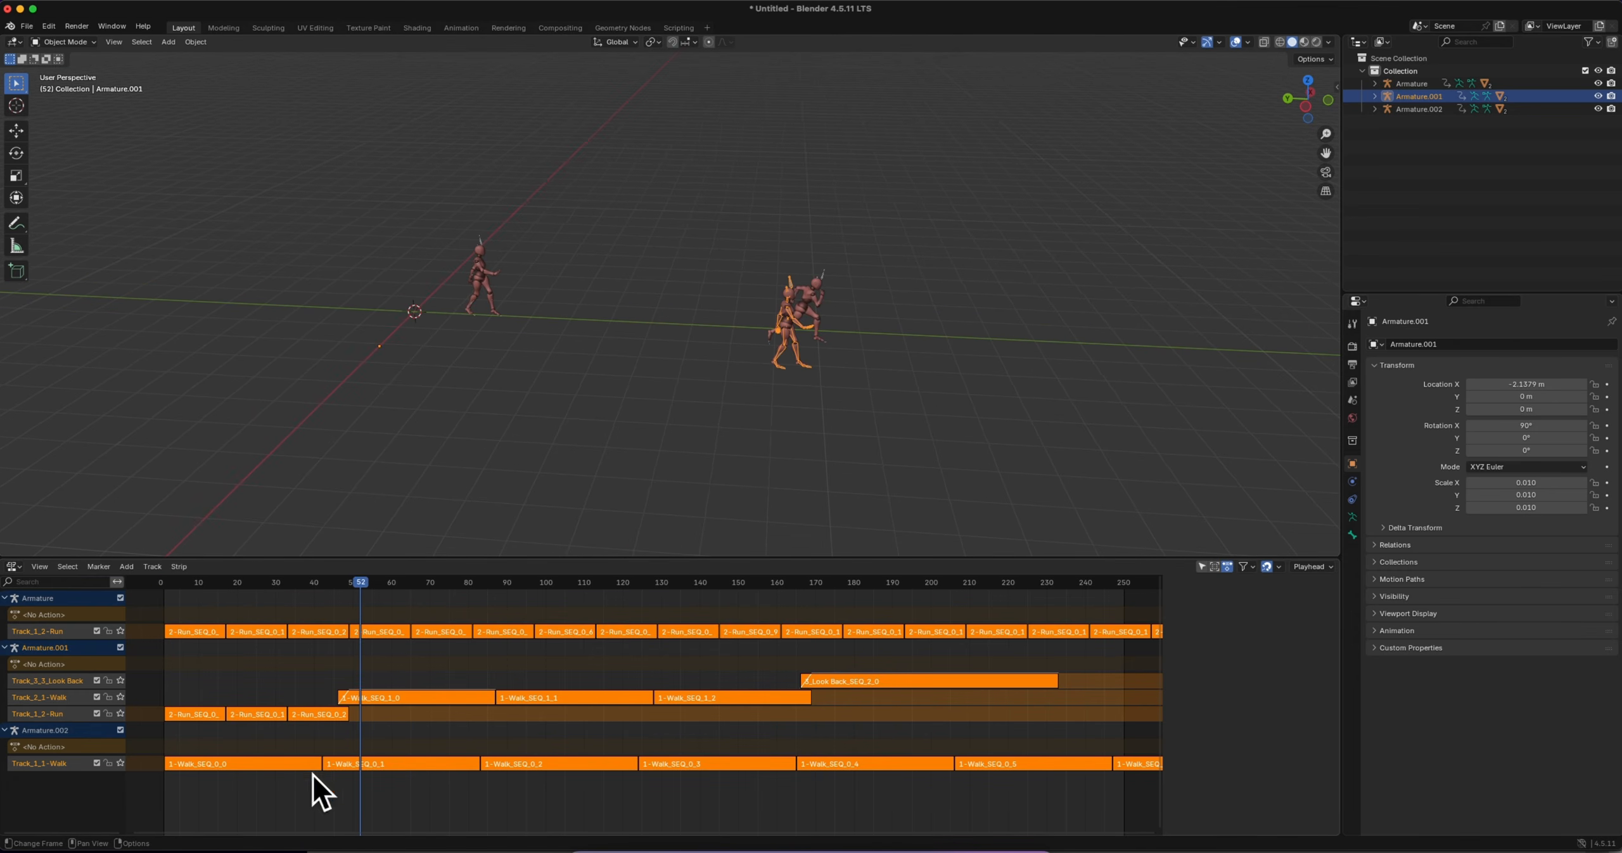
drag(360, 583, 271, 582)
click(532, 241)
middle_drag(645, 360, 641, 282)
middle_drag(628, 348, 625, 349)
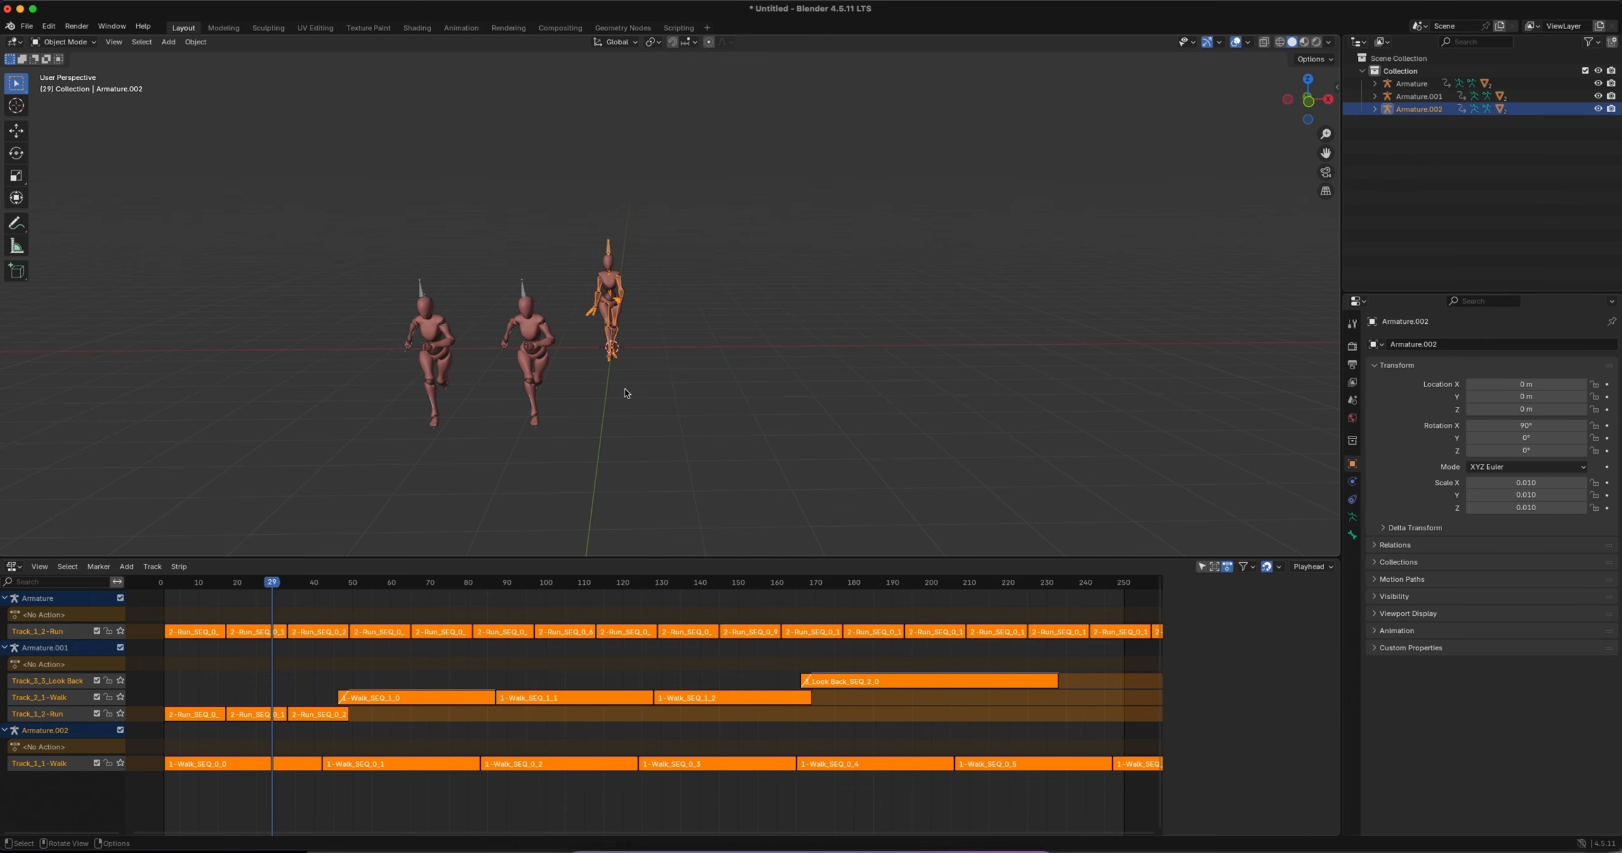
Import the animated Mixamo Adam character into the scene
click(26, 27)
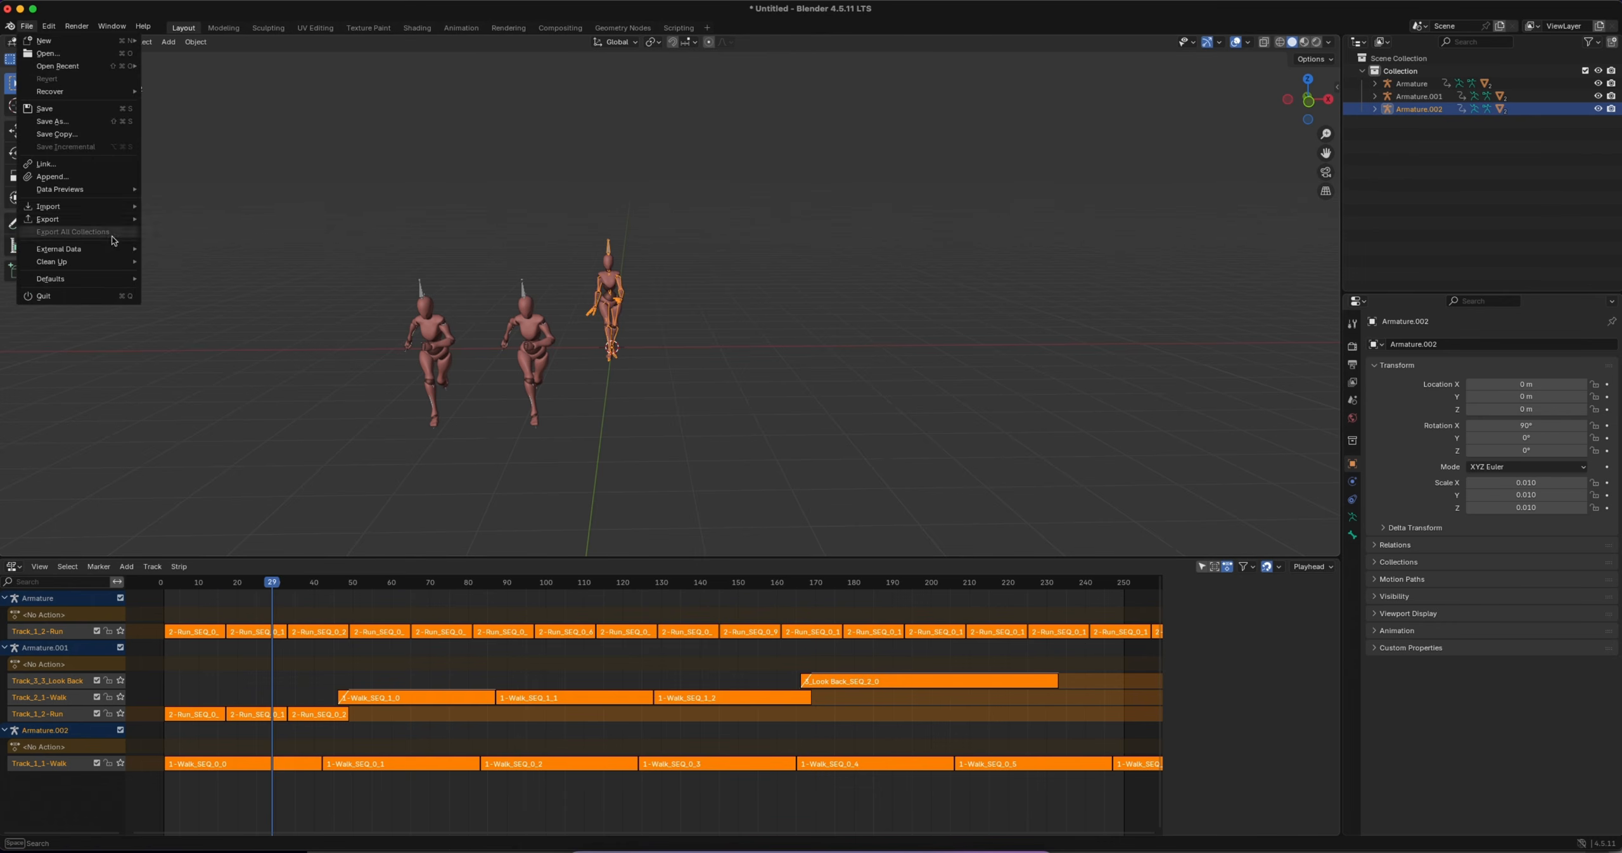
mouse_move(109, 206)
click(190, 333)
double_click(714, 353)
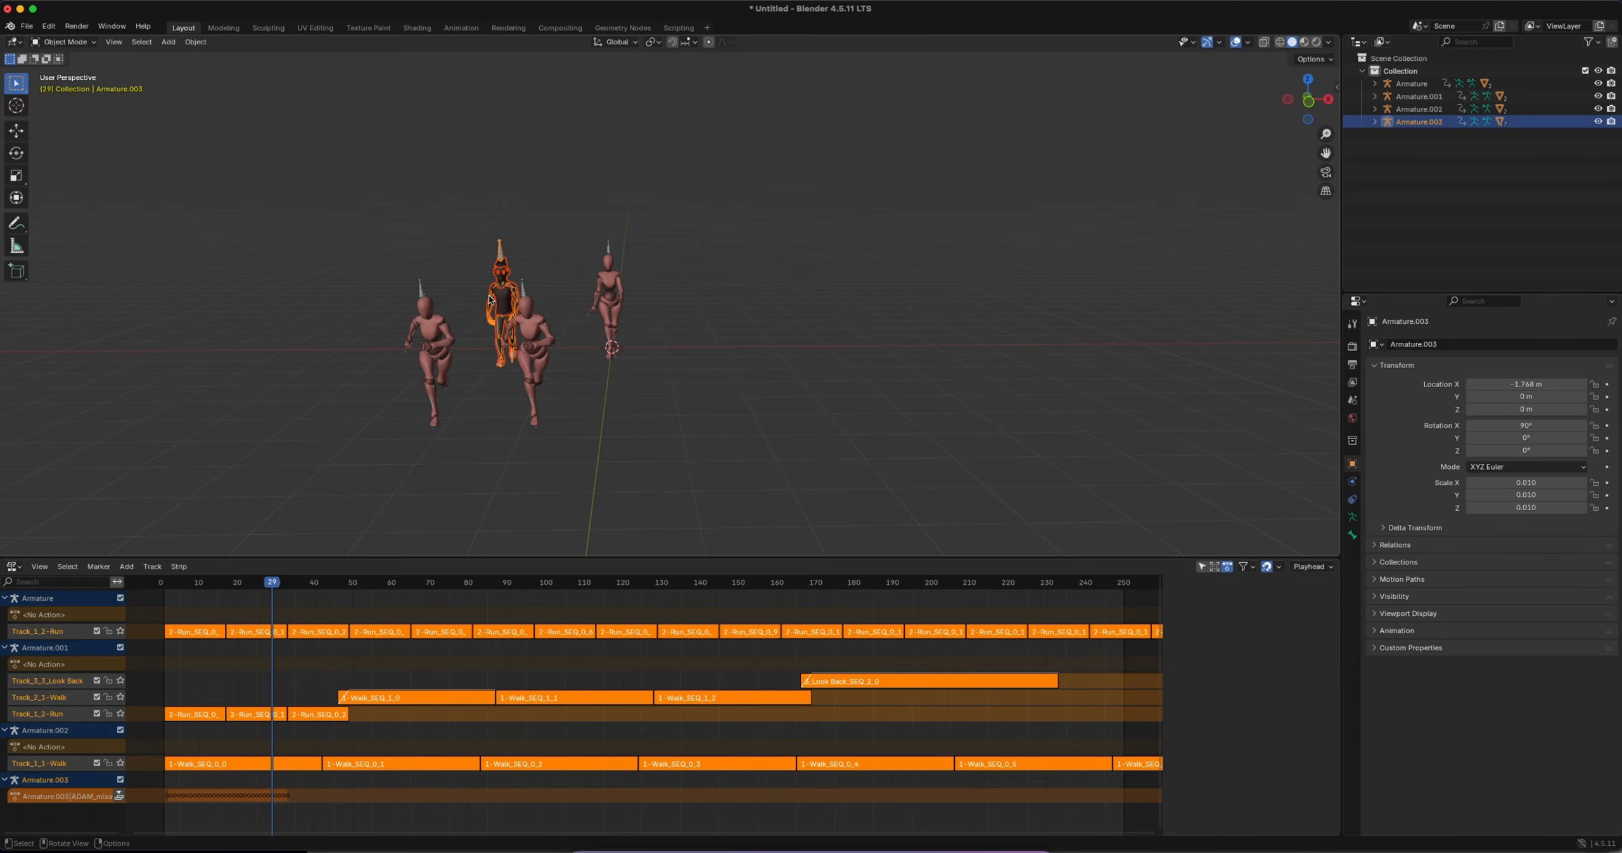
Move the imported character along the X axis to about 1.2 m, beside the walking character
key(g)
key(x)
click(727, 347)
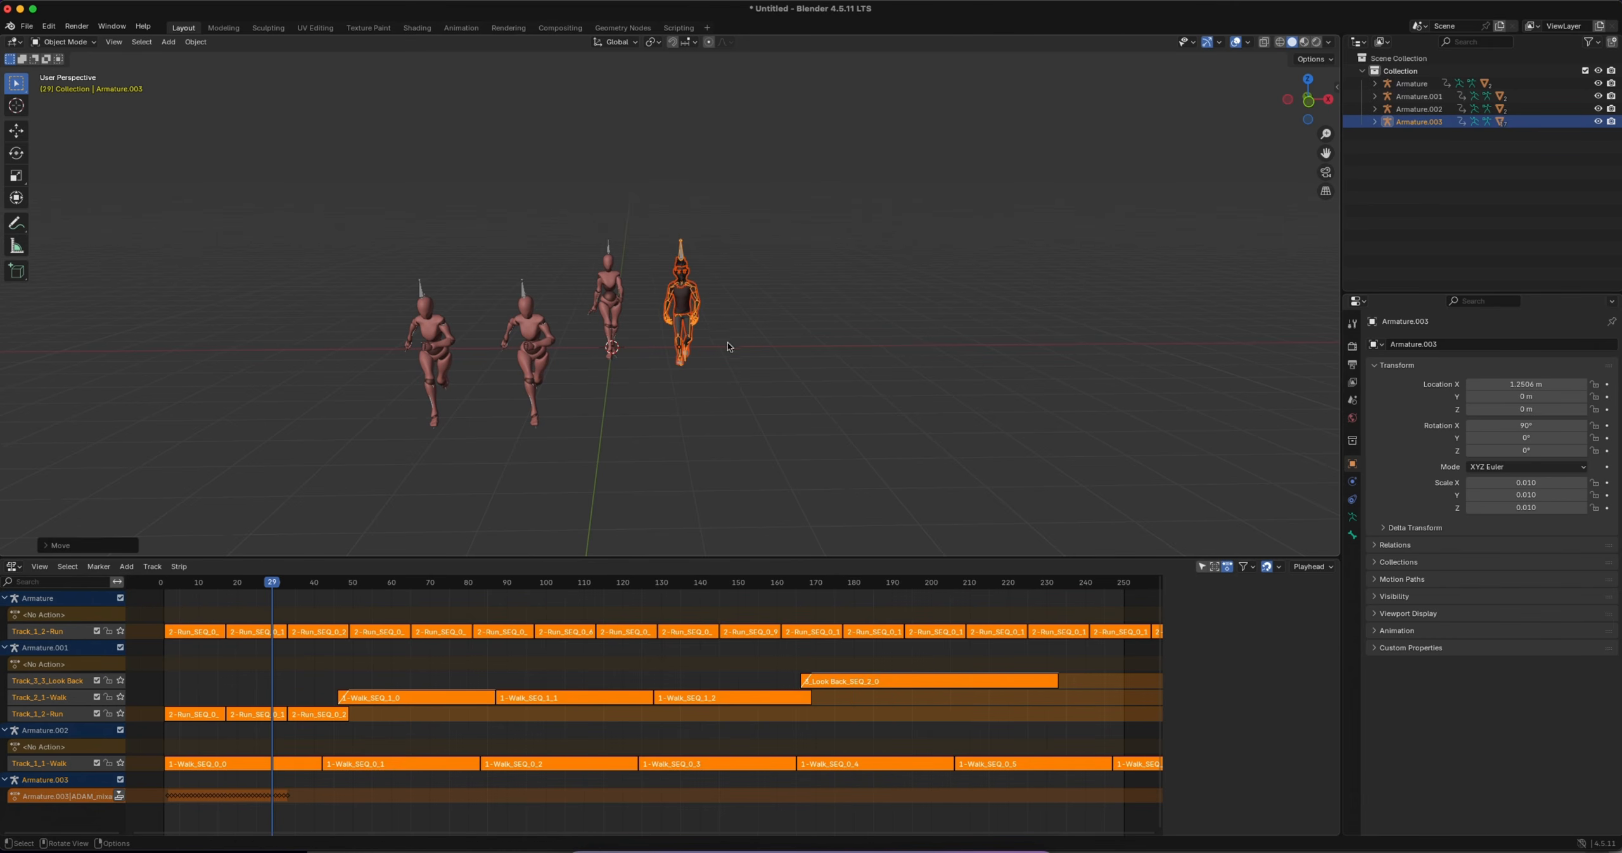
click(735, 276)
Load the actions in Knit Motion for Armature.003 and rename its imported clip to adam
scroll(683, 193, up, 3)
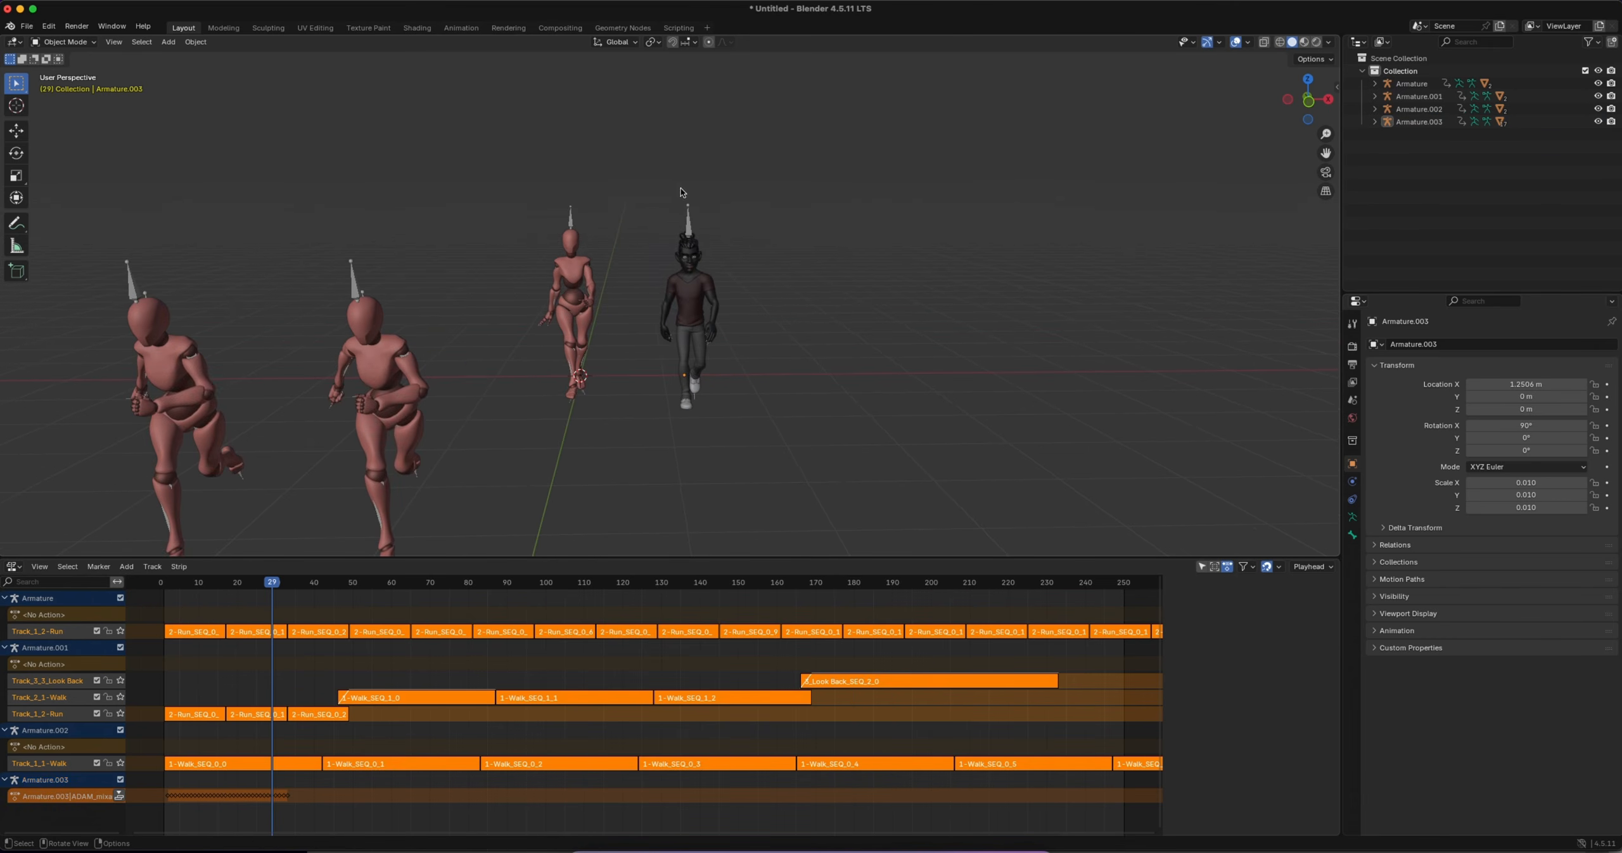
click(687, 223)
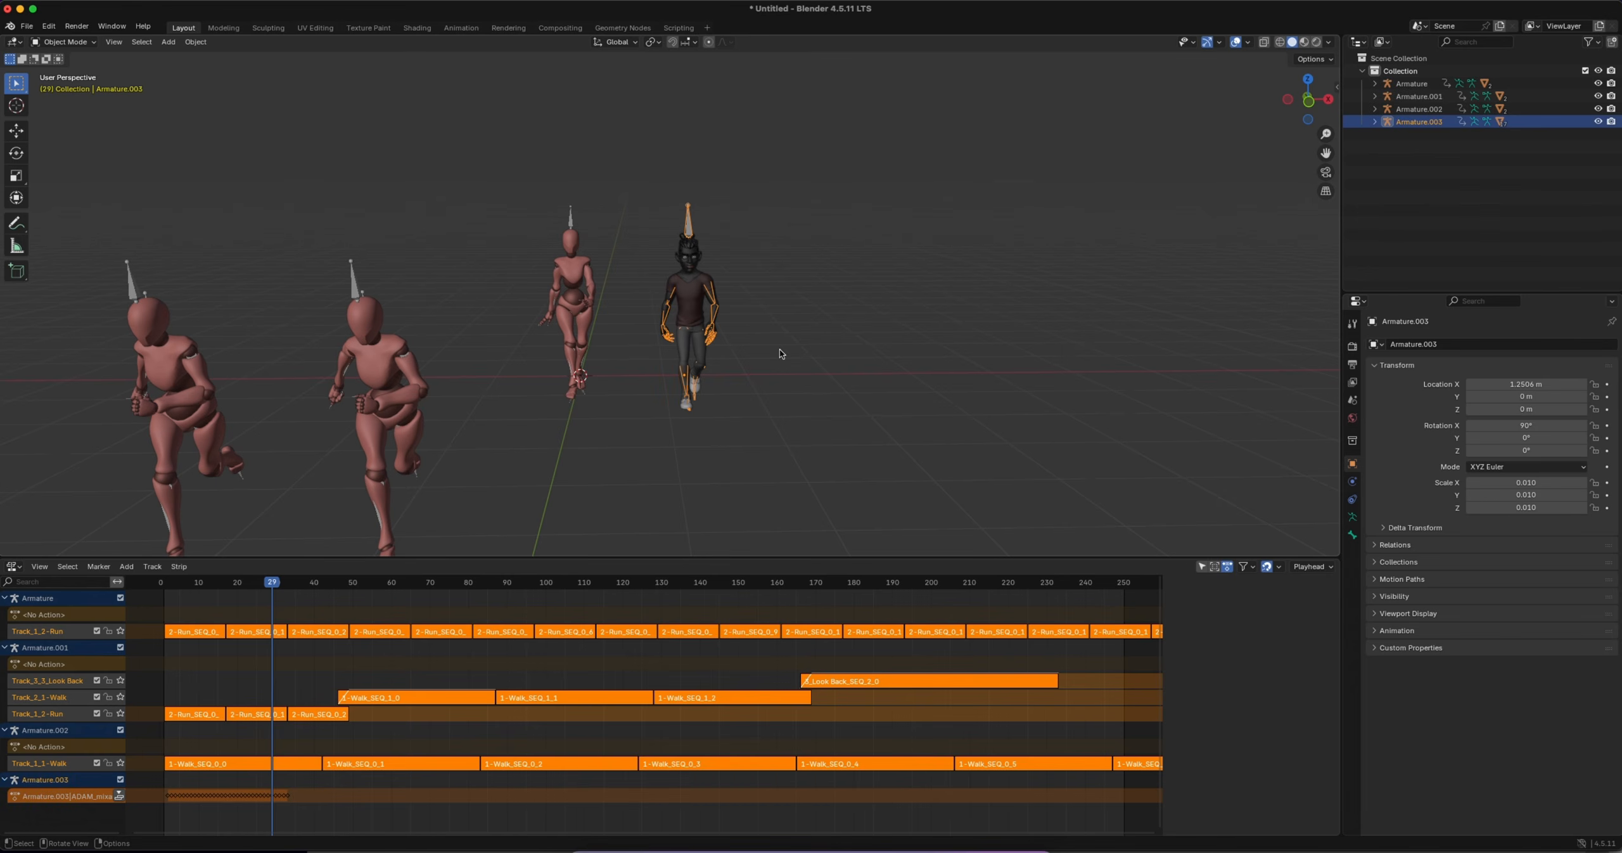
key(n)
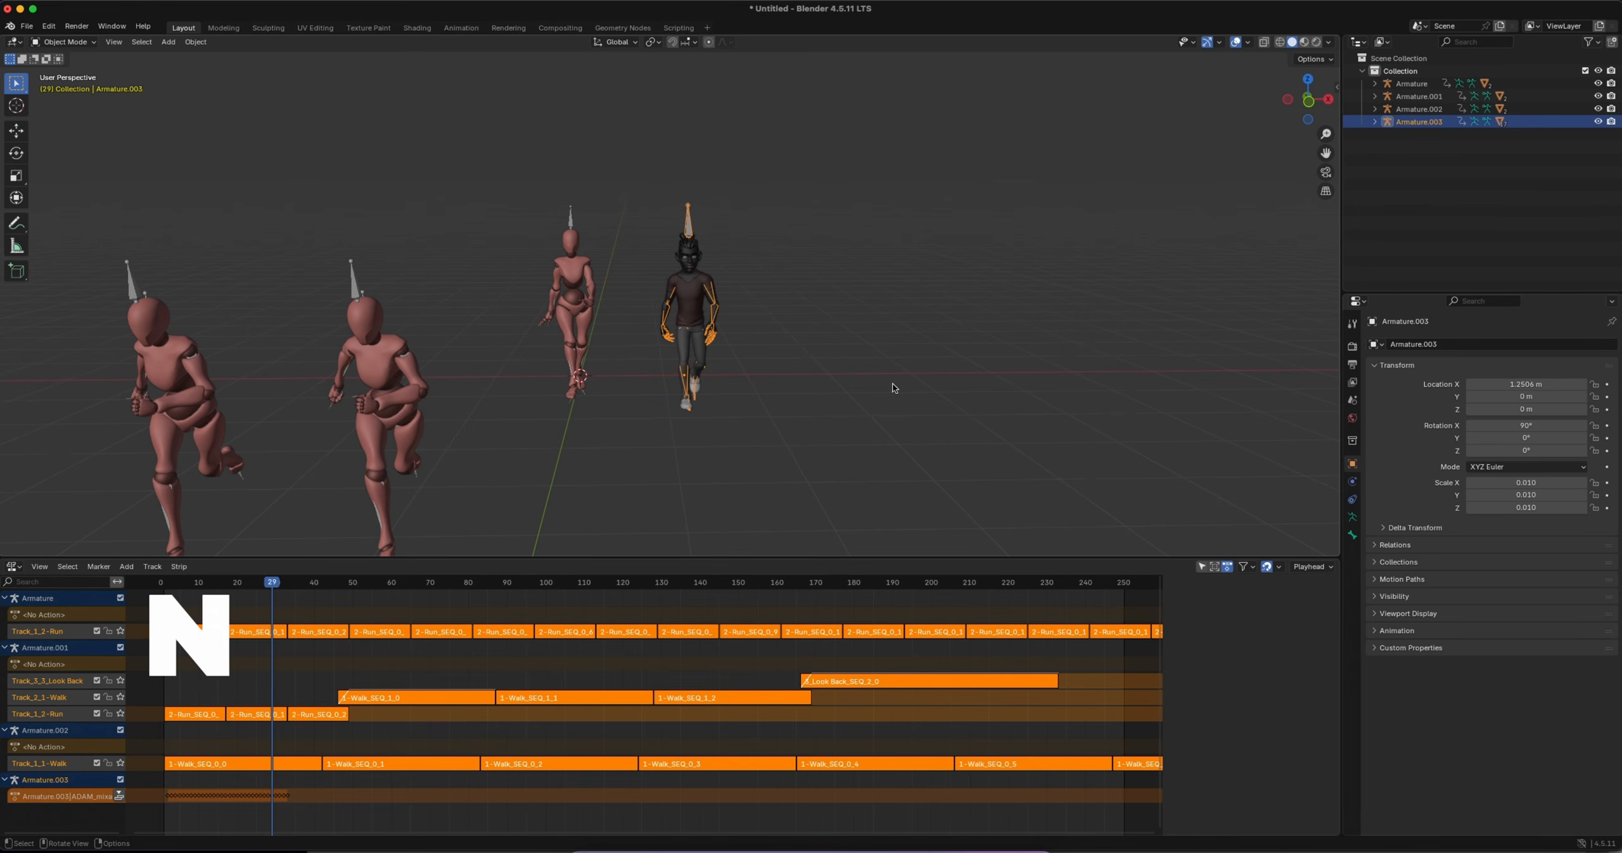
click(1058, 143)
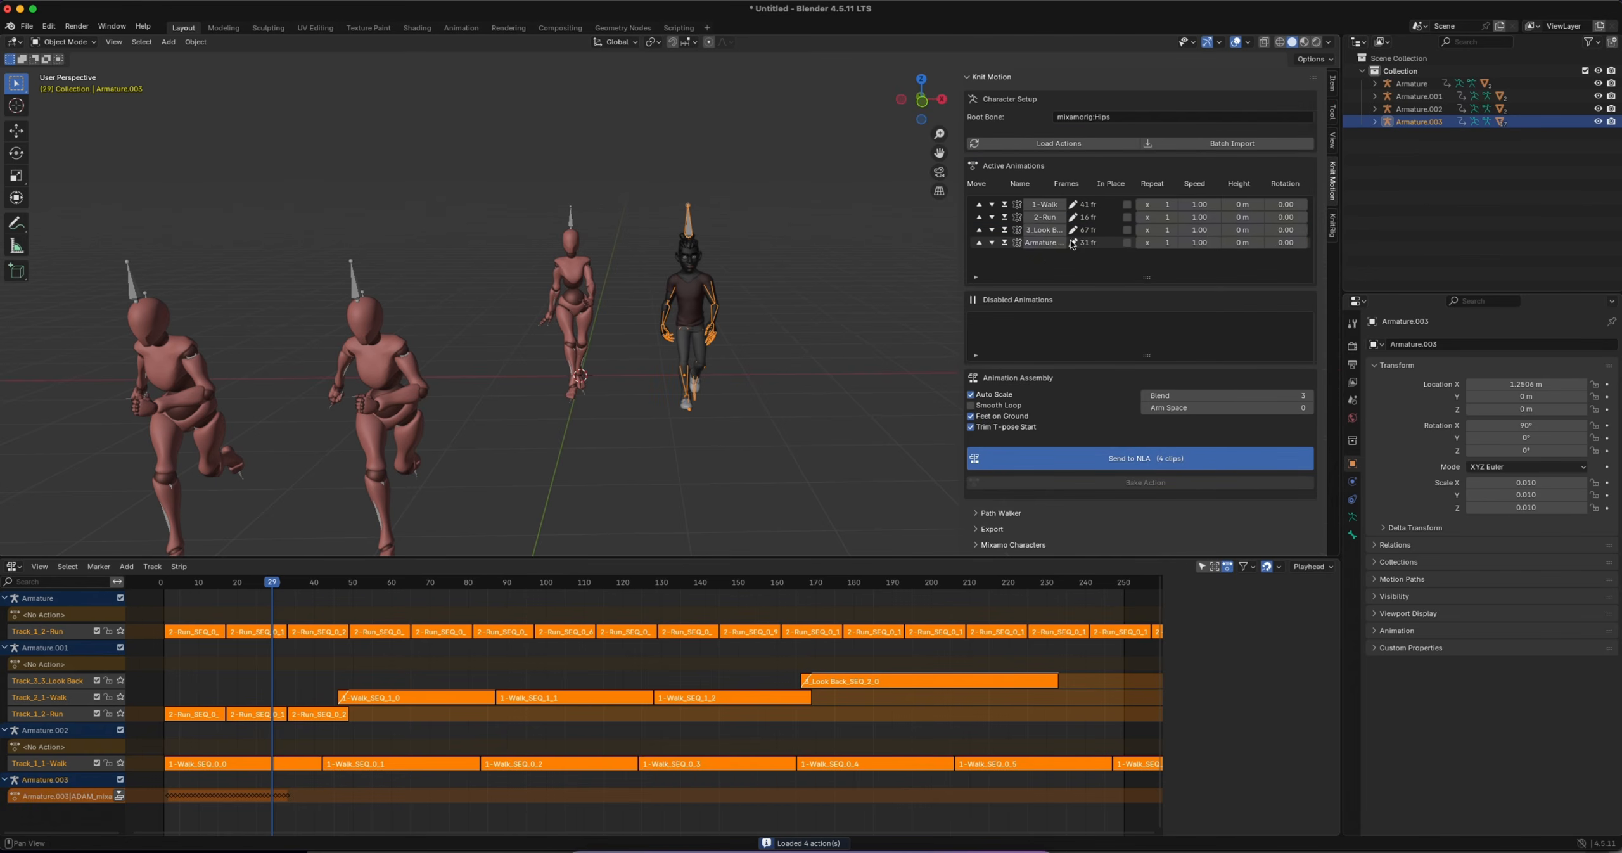
double_click(1044, 243)
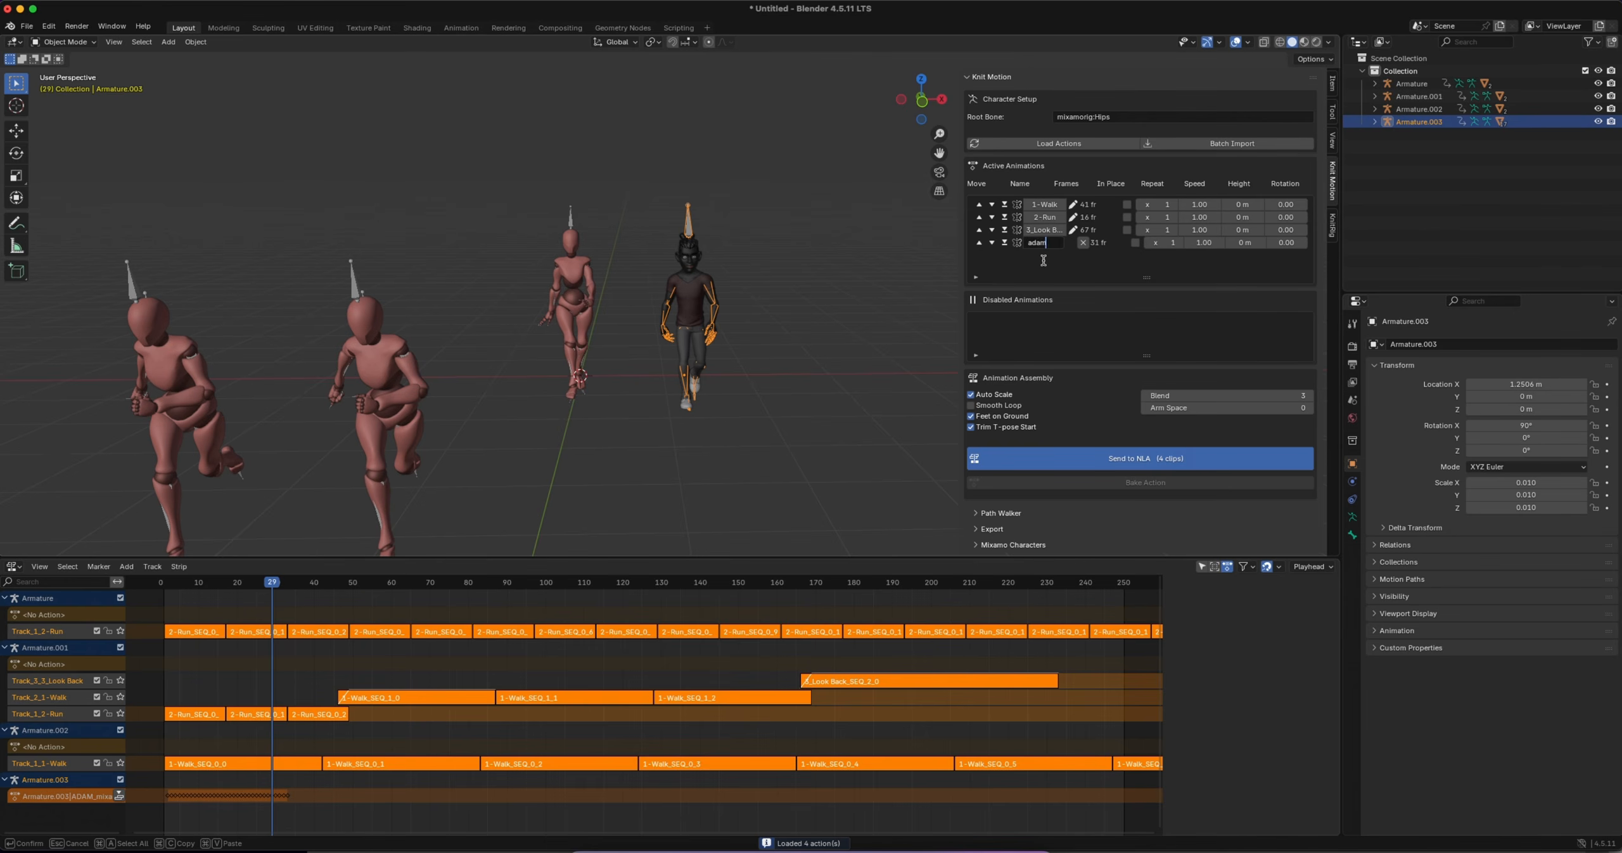
key(Return)
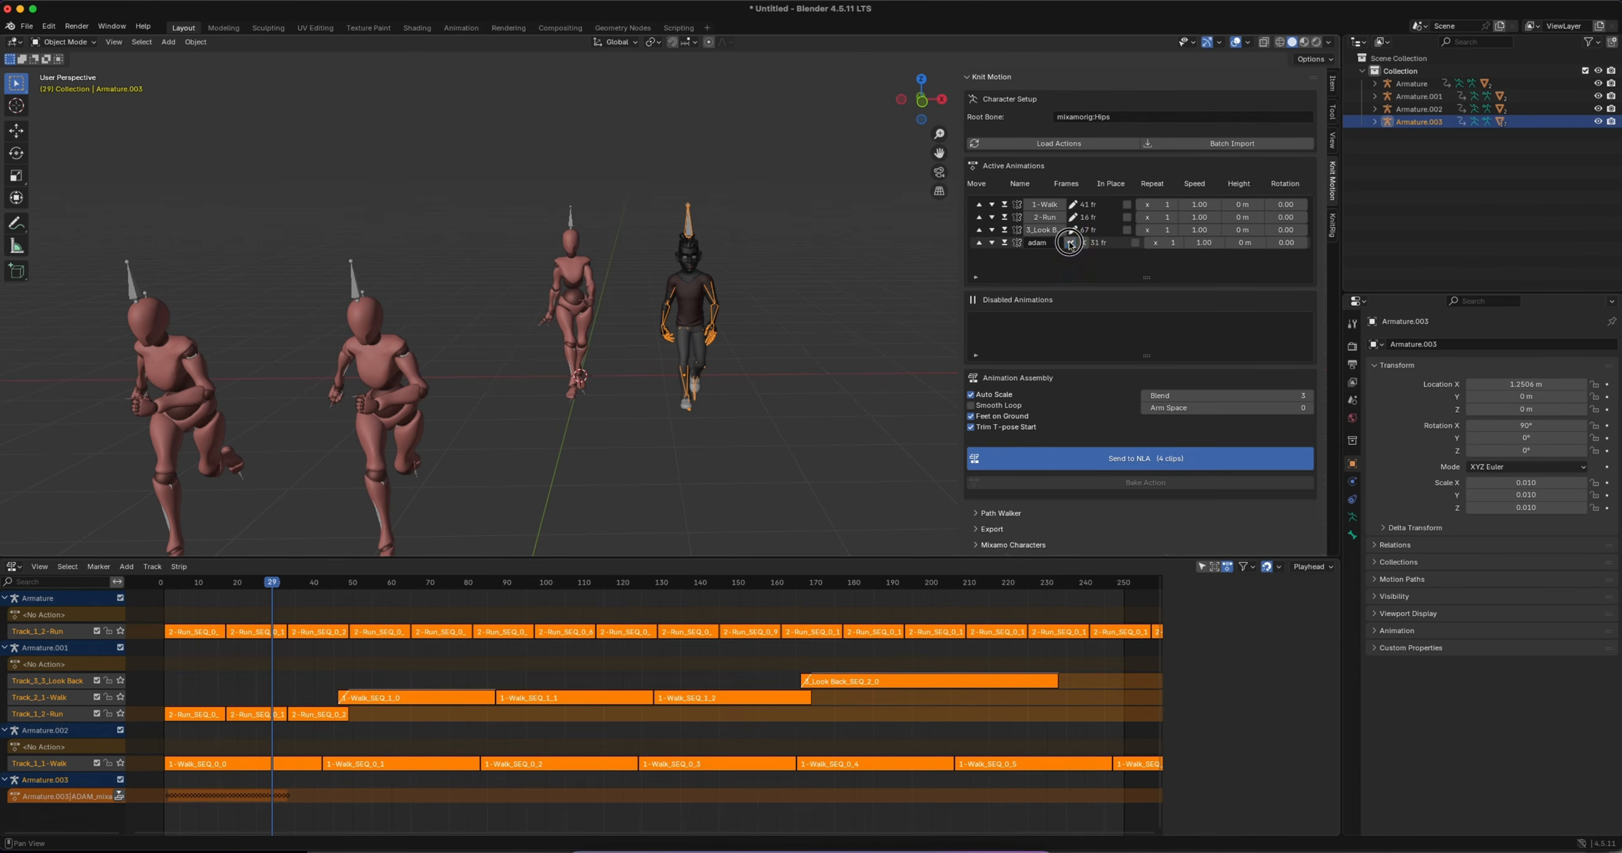
click(1070, 244)
Set the adam clip's repeat count to 5
click(1153, 243)
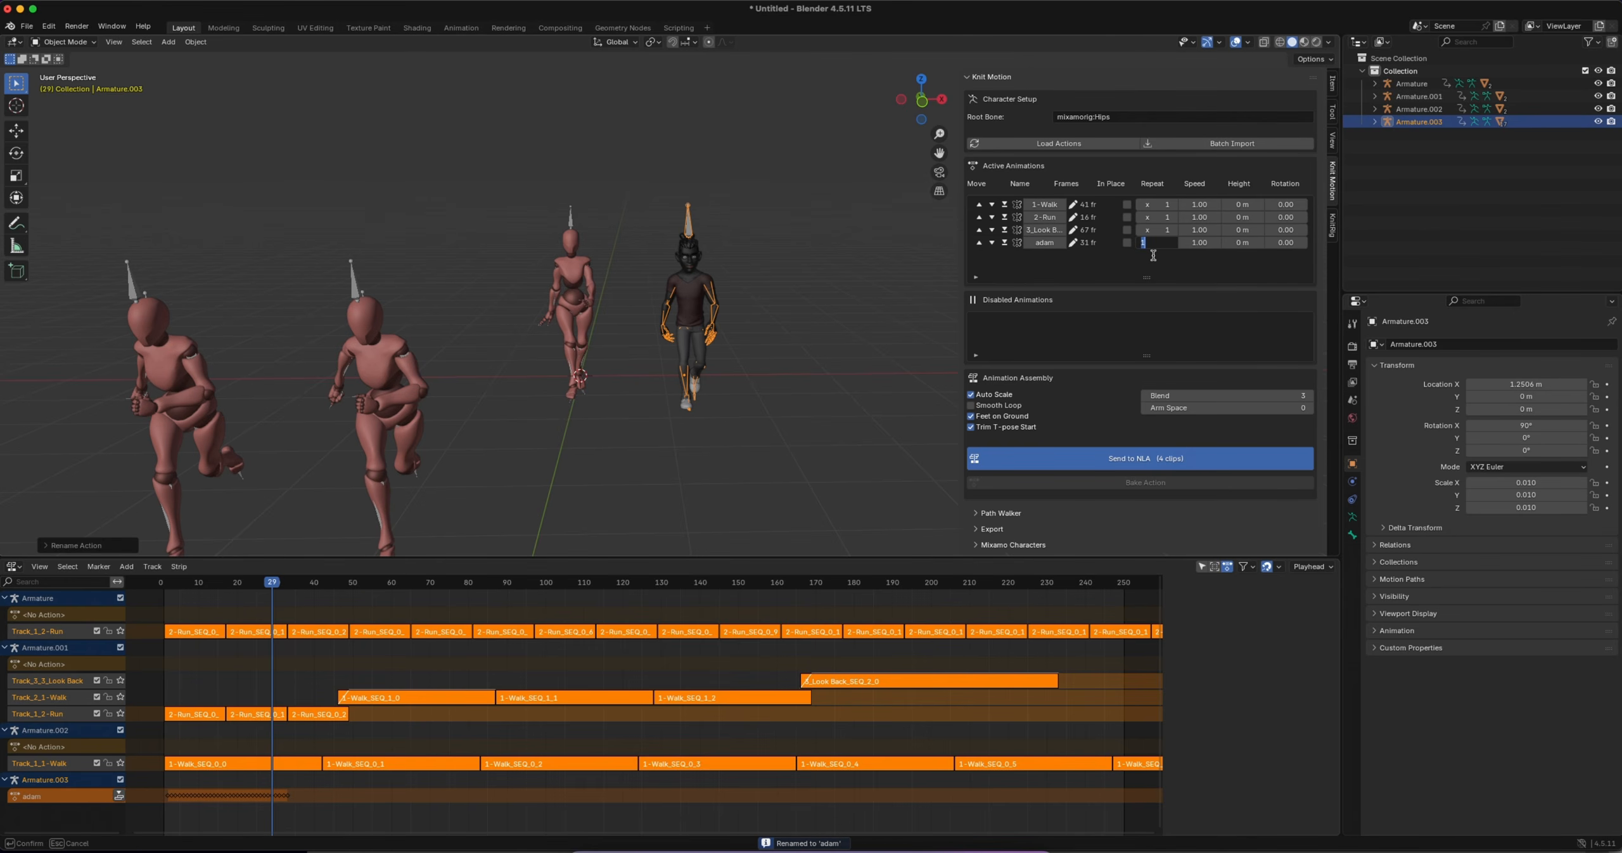
text(5)
key(Return)
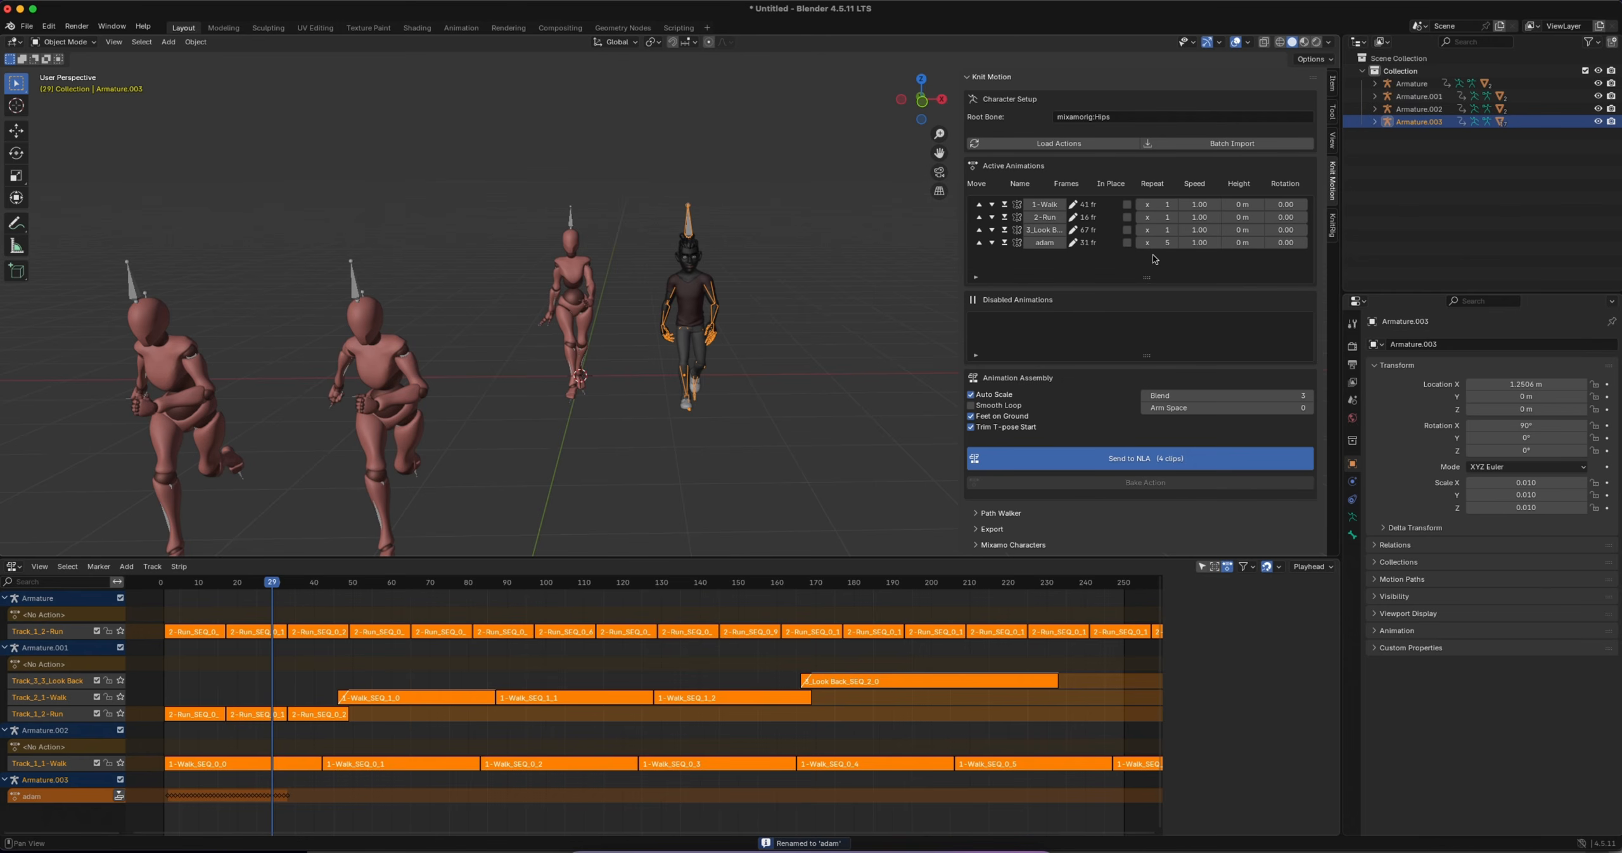
Disable the 3_Look Back, 2-Run and 1-Walk clips and send only adam to the NLA for Armature.003
click(1004, 229)
click(1004, 216)
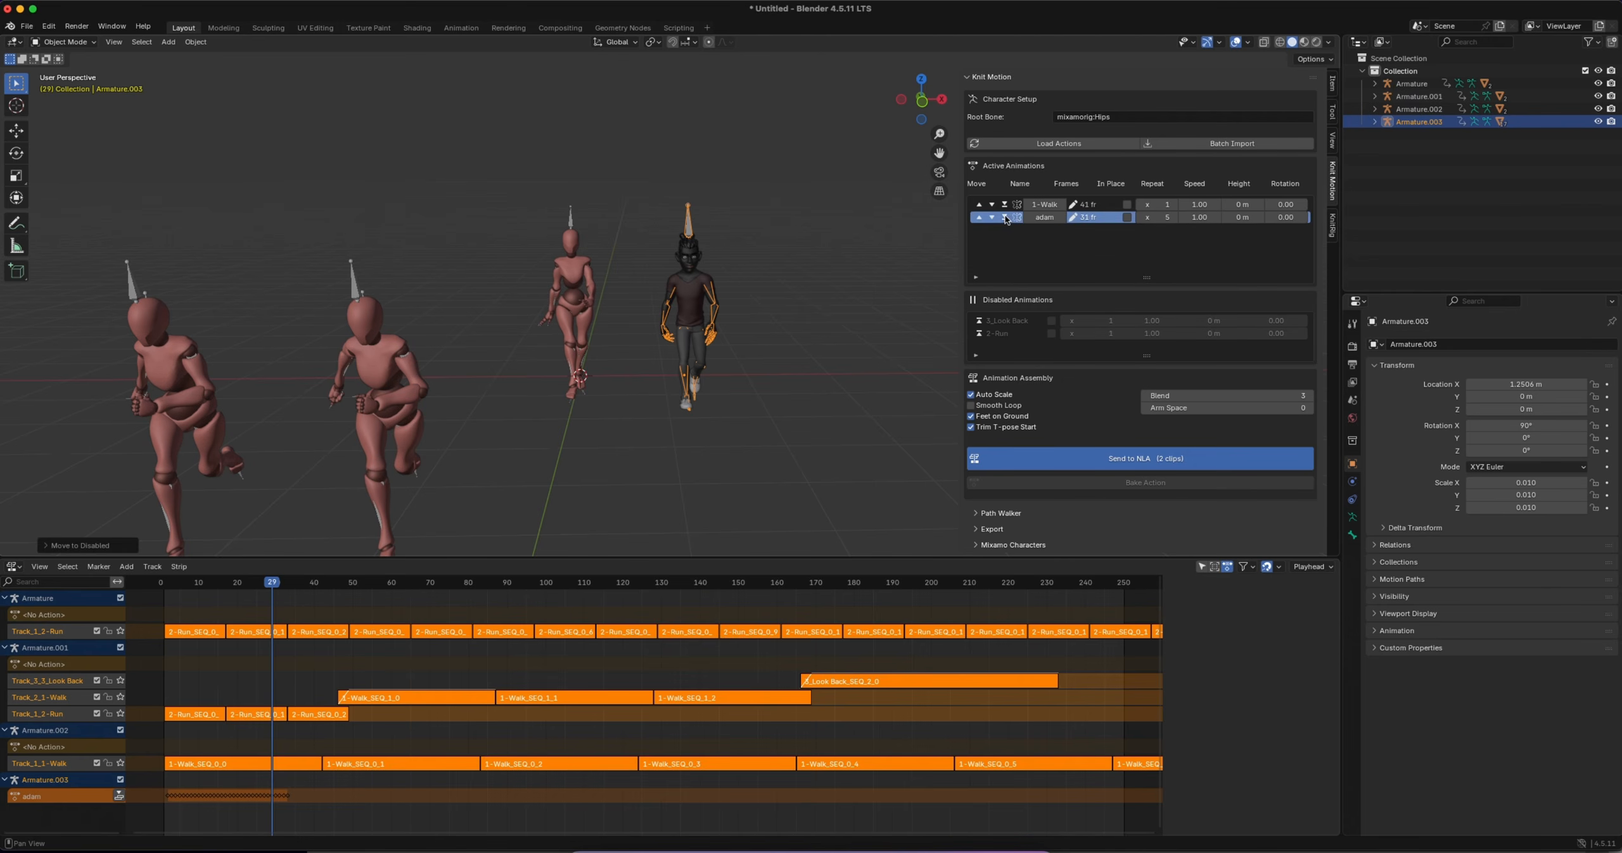
click(1004, 204)
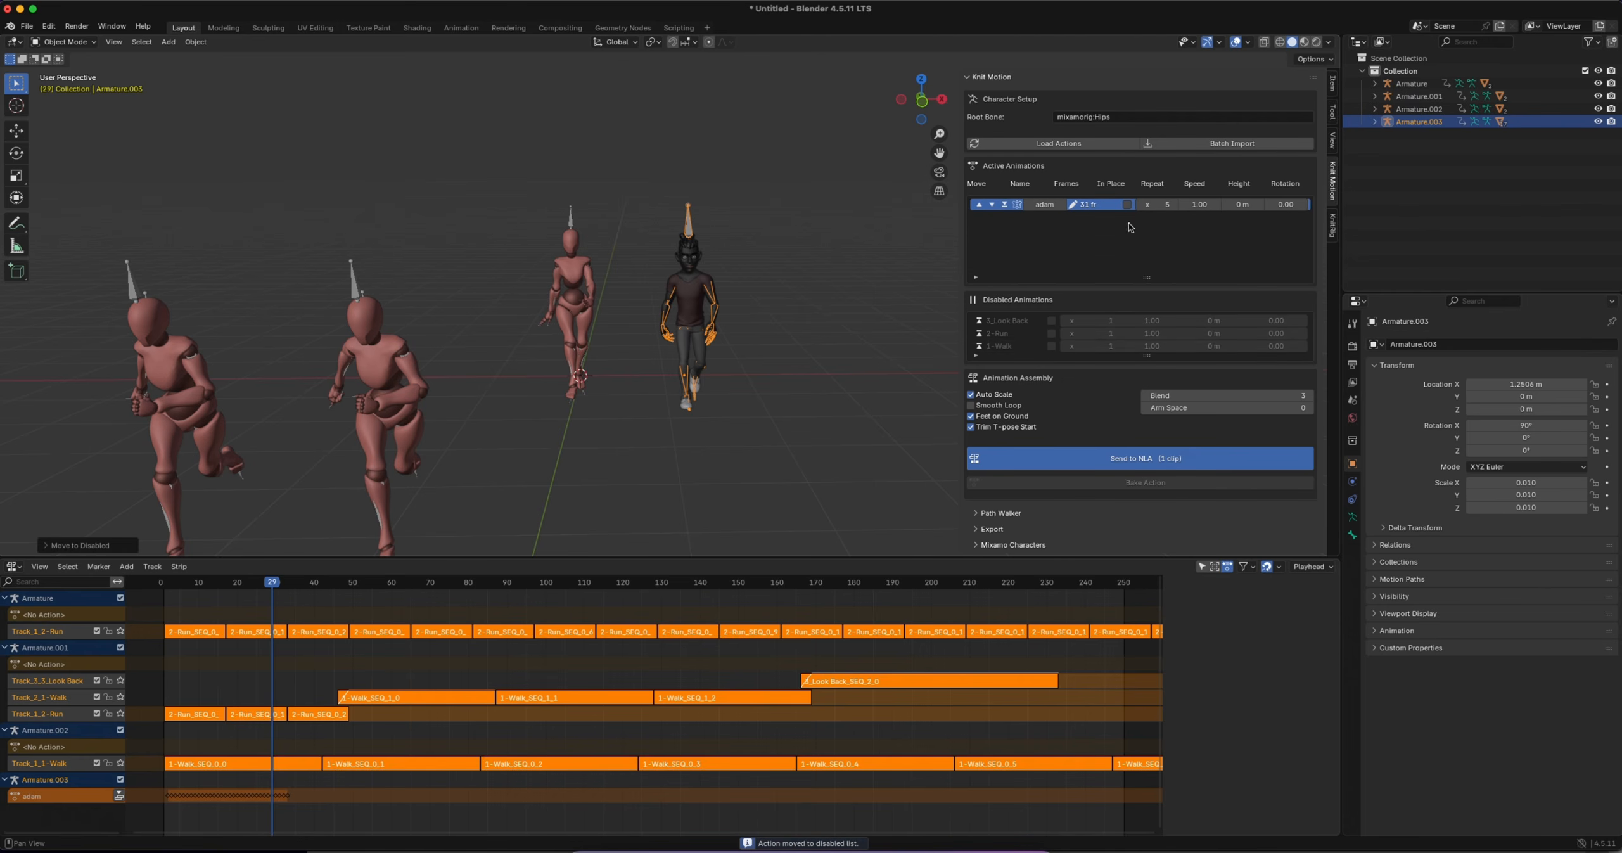
click(1083, 456)
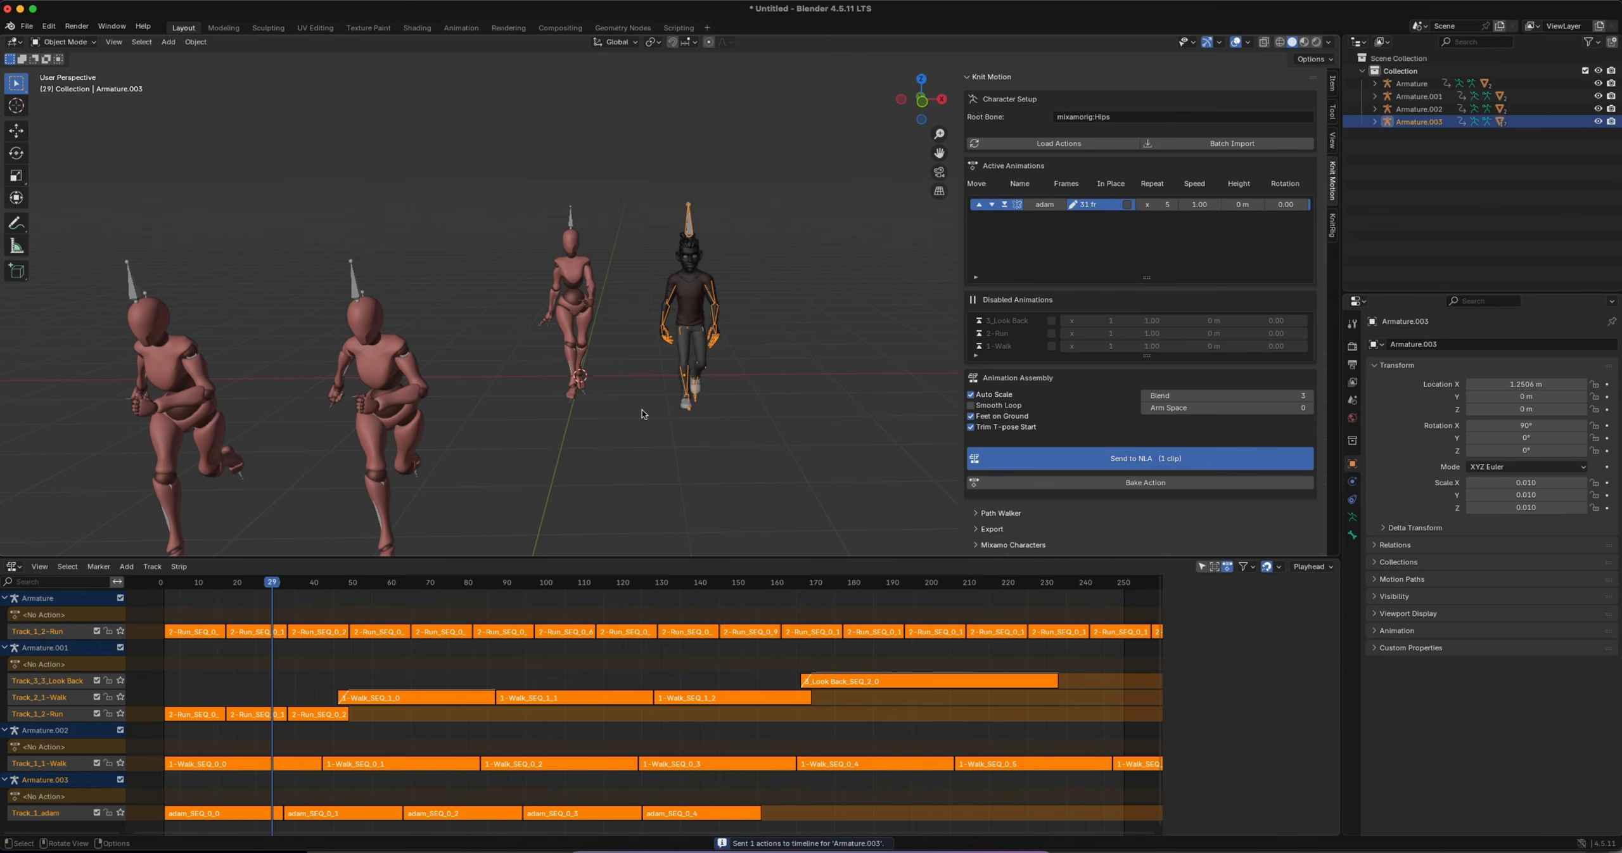
Play the scene's animation and examine the adam walk cycle on Armature.003 from the side
key(space)
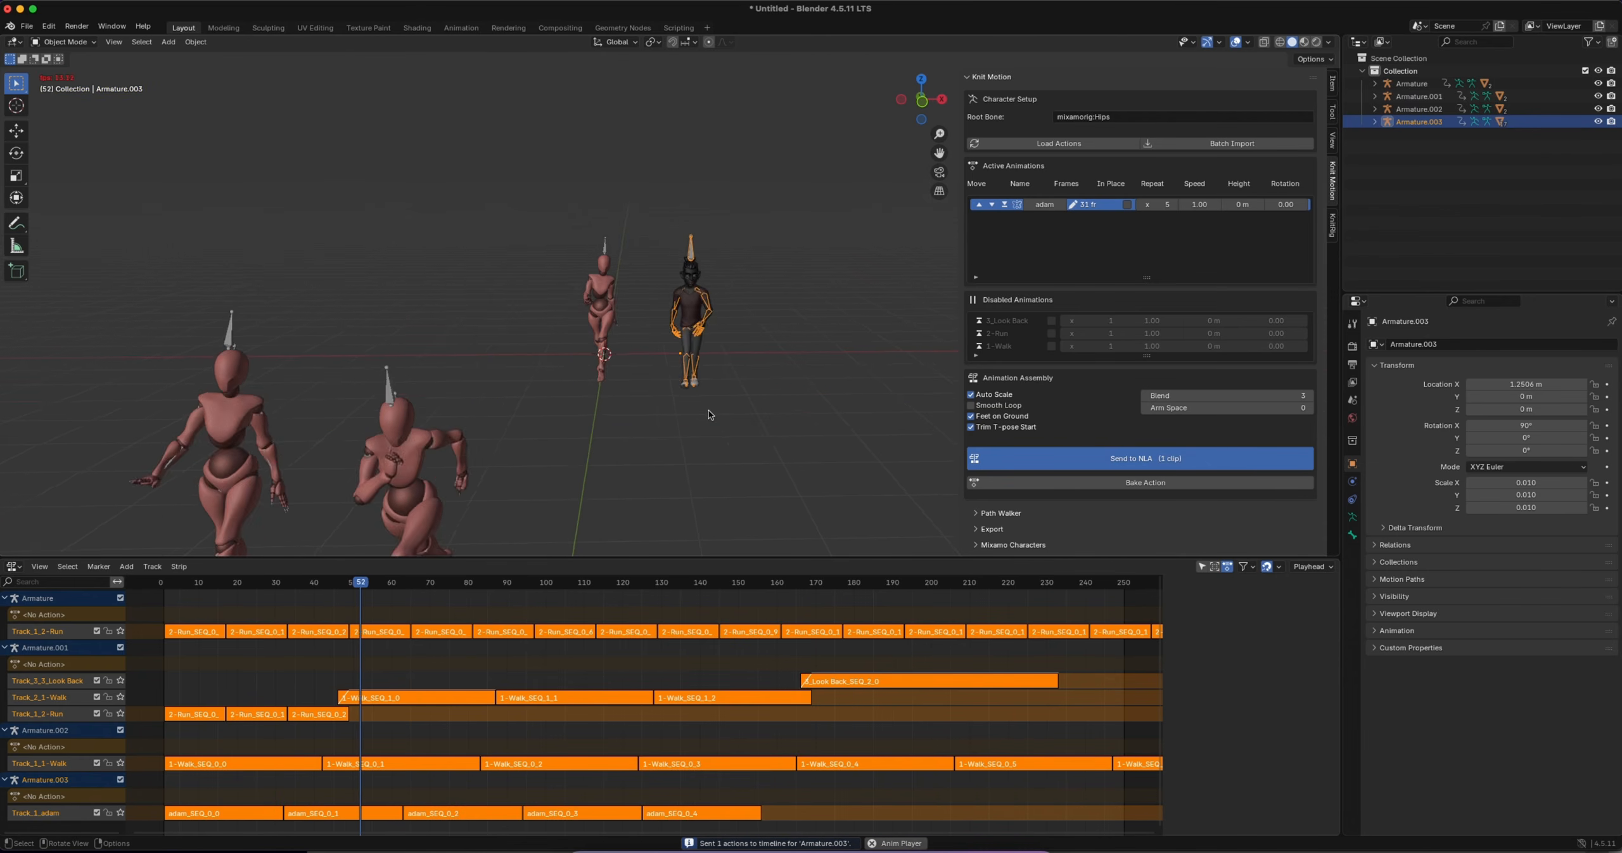
scroll(707, 411, right, 10)
scroll(707, 411, down, 3)
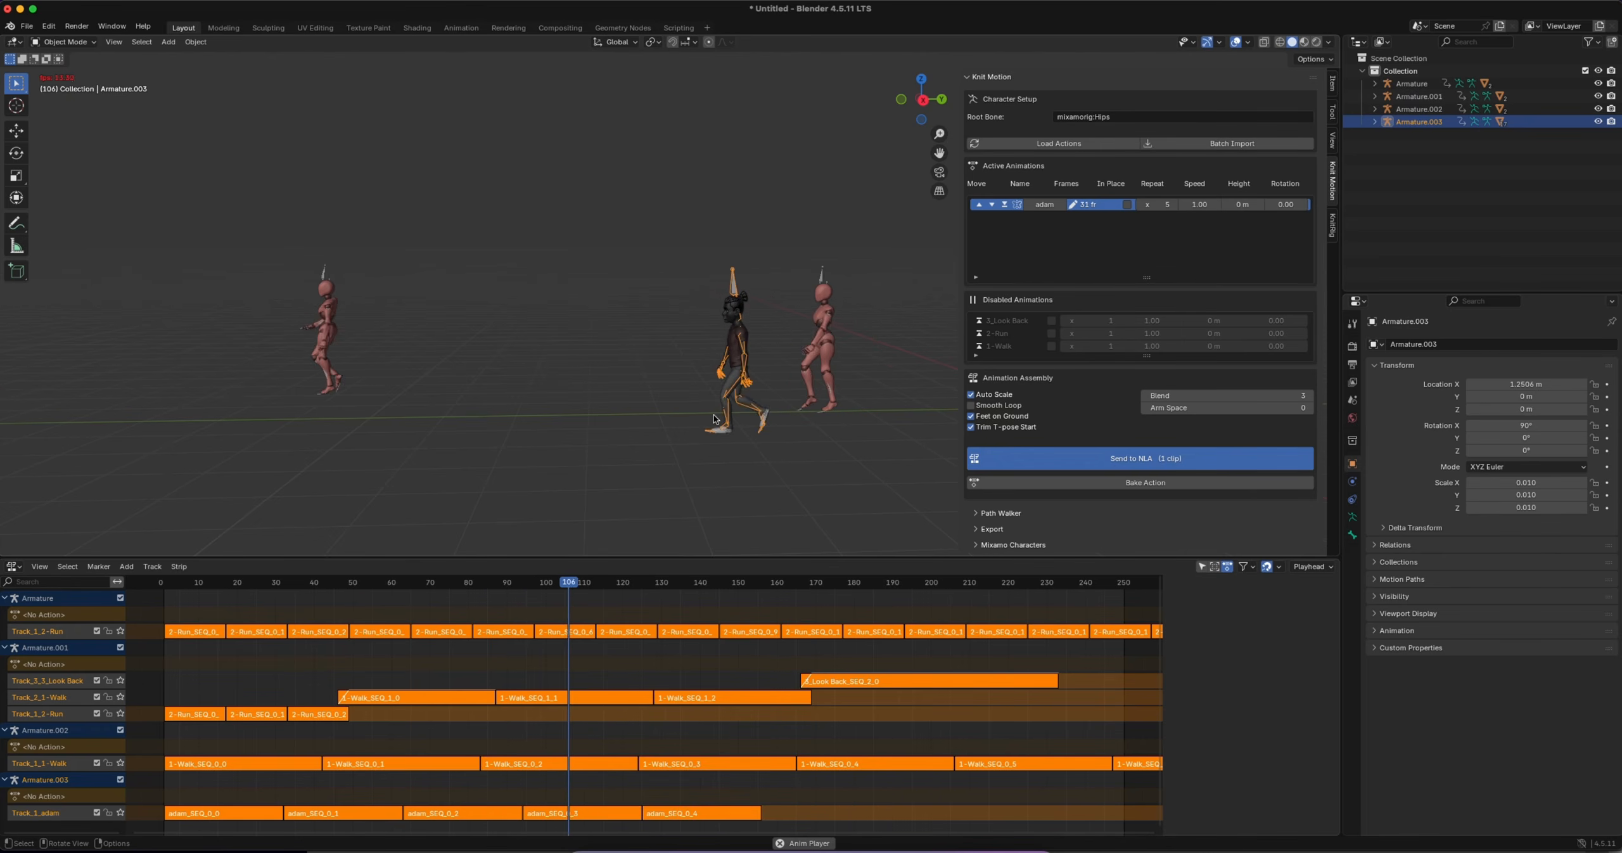
key(space)
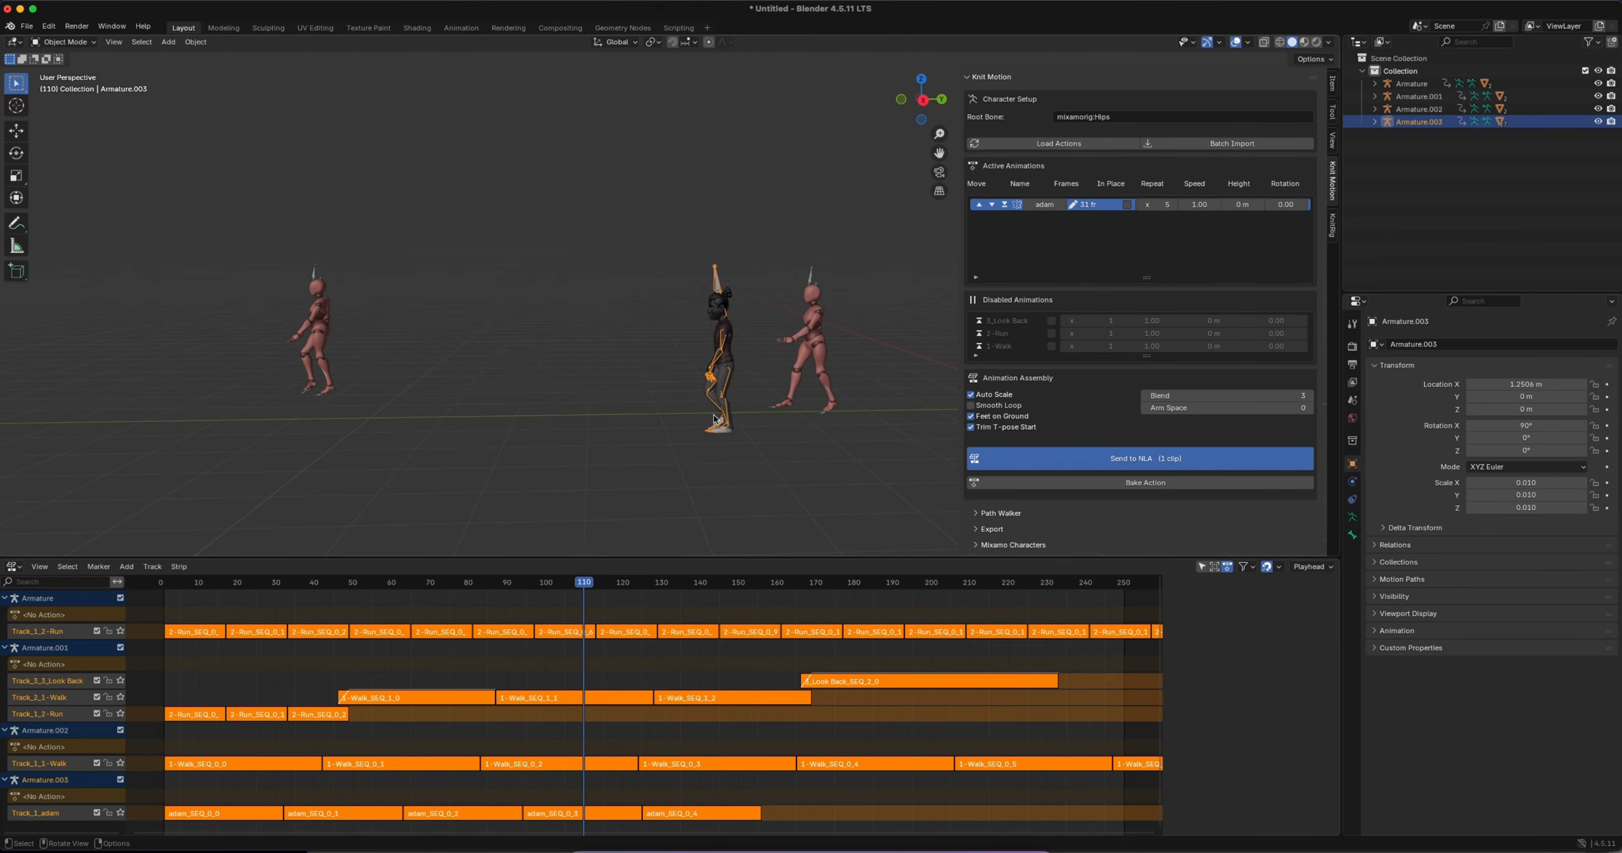
Re-enable the 2-Run clip for Armature.003, set its repeat count to 5, and send both clips to the NLA
click(979, 332)
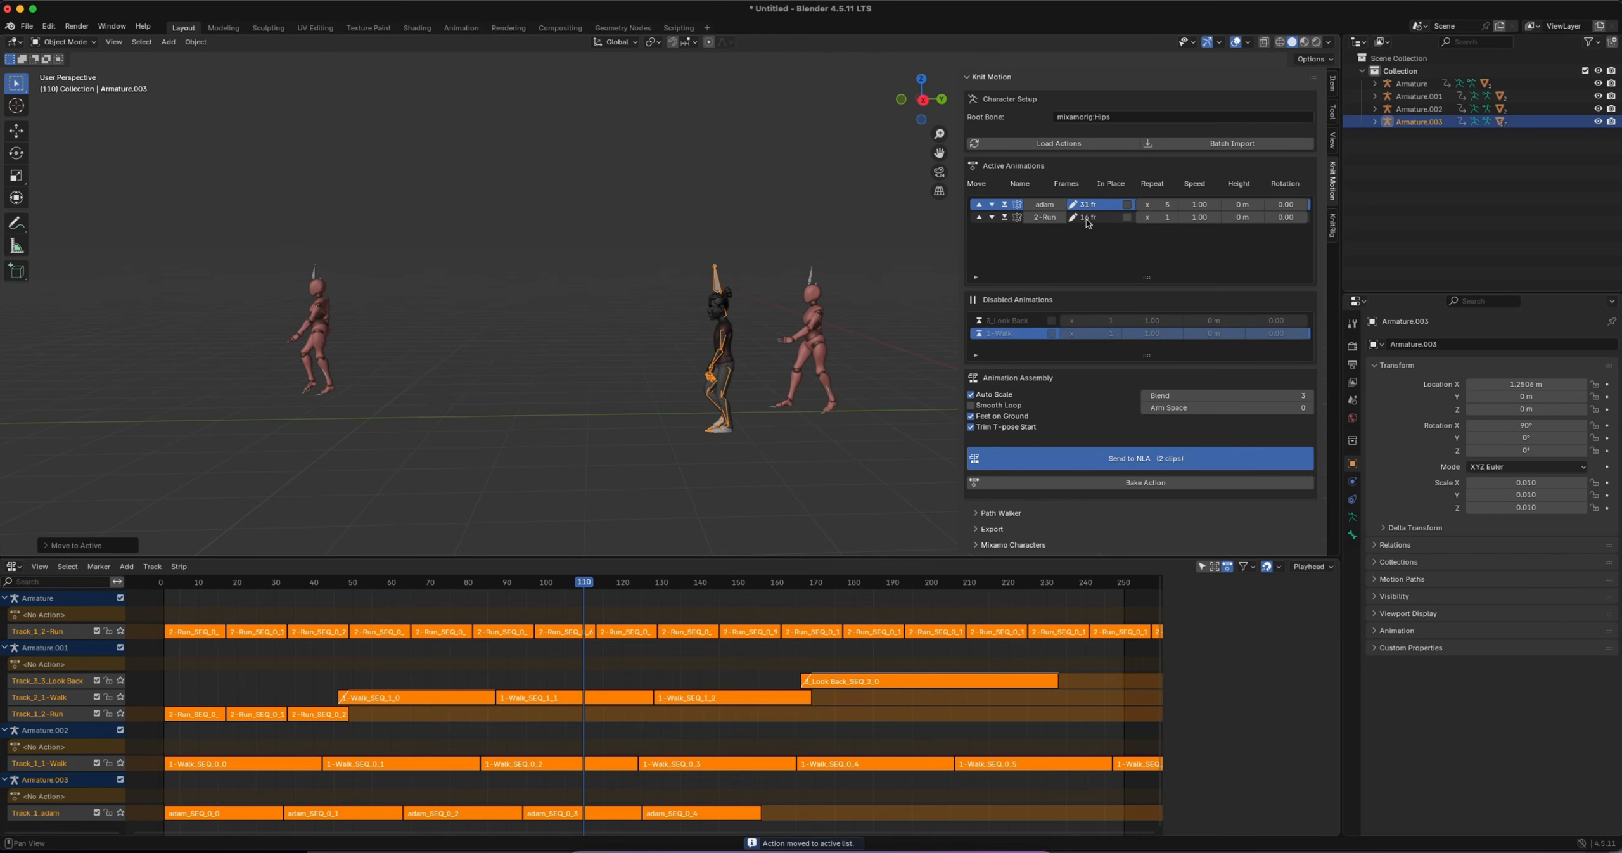
click(1159, 217)
text(5)
key(Return)
click(1125, 458)
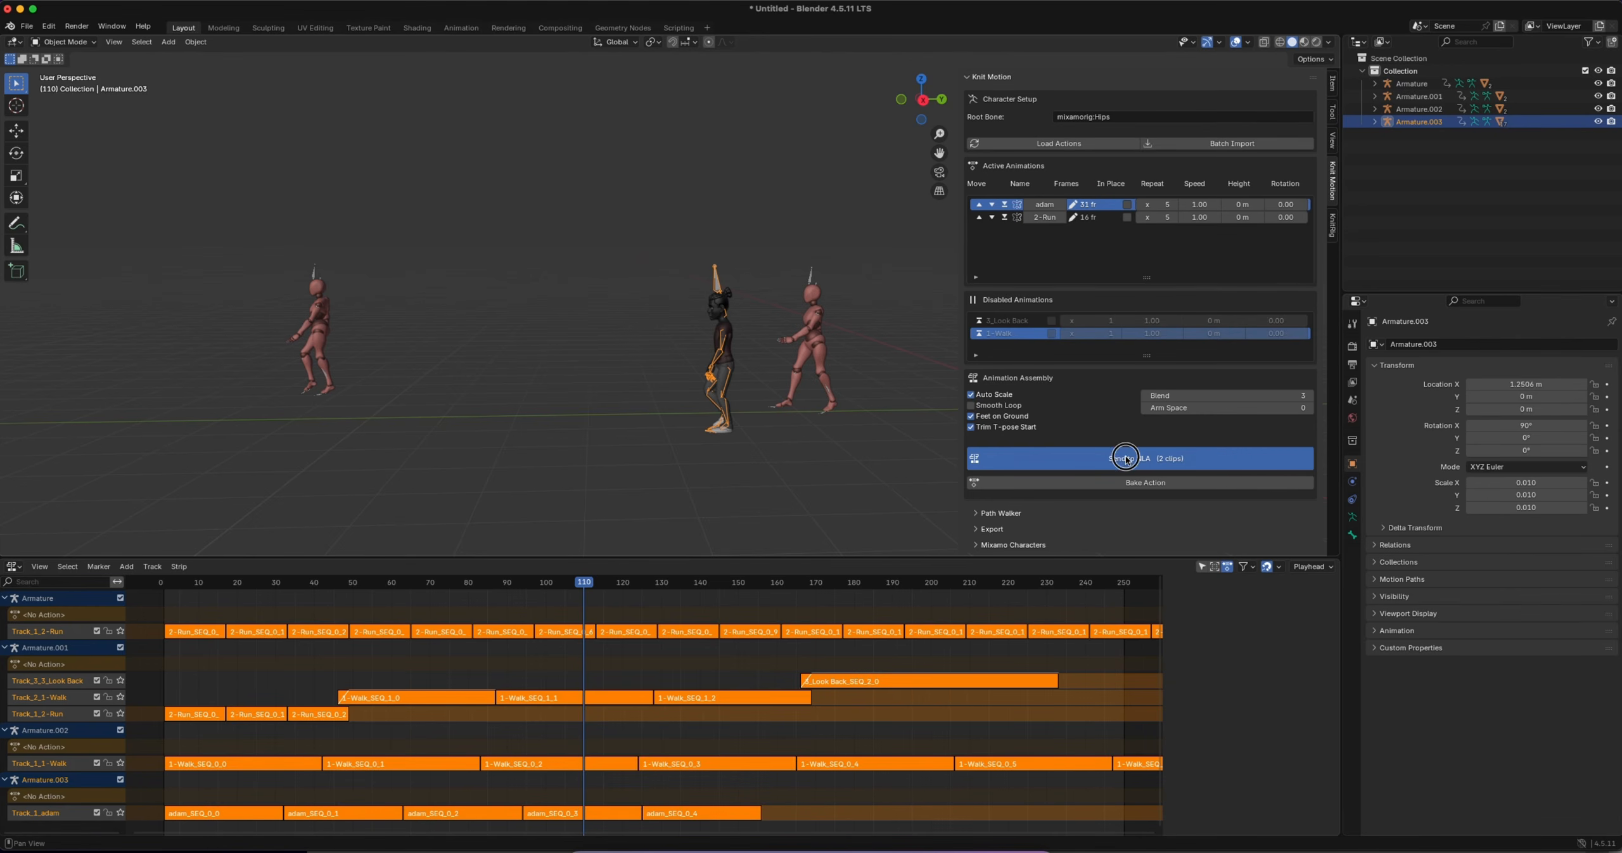
Scrub the timeline around frames 162 to 173 and examine Armature.003's transition from the adam clip to 2-Run
scroll(676, 442, down, 2)
drag(605, 588, 826, 589)
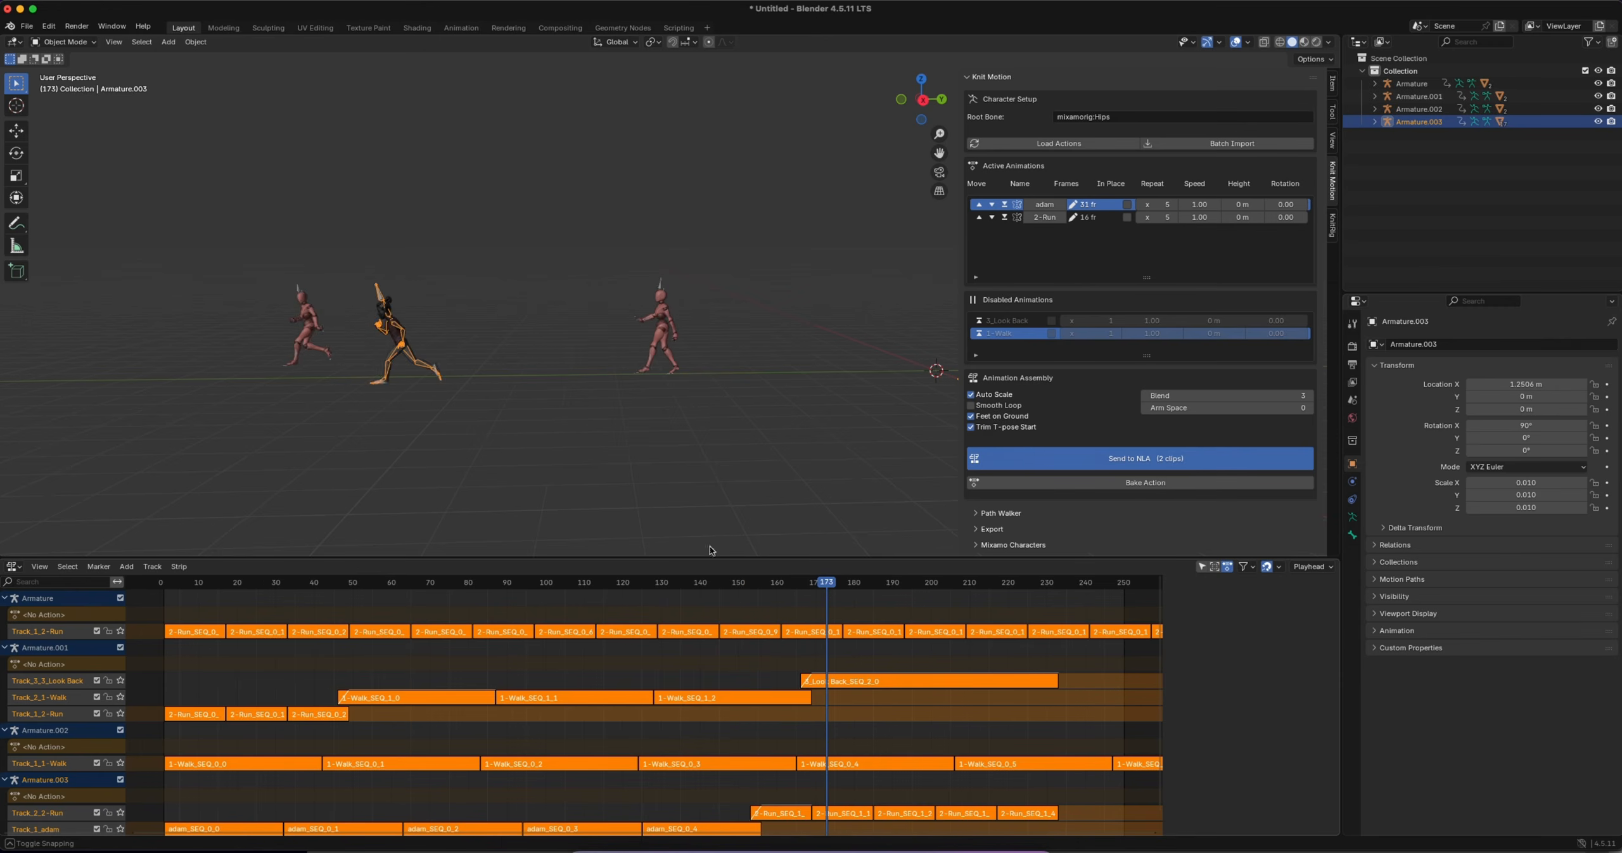
scroll(398, 340, up, 4)
shift+scroll(399, 341, left, 10)
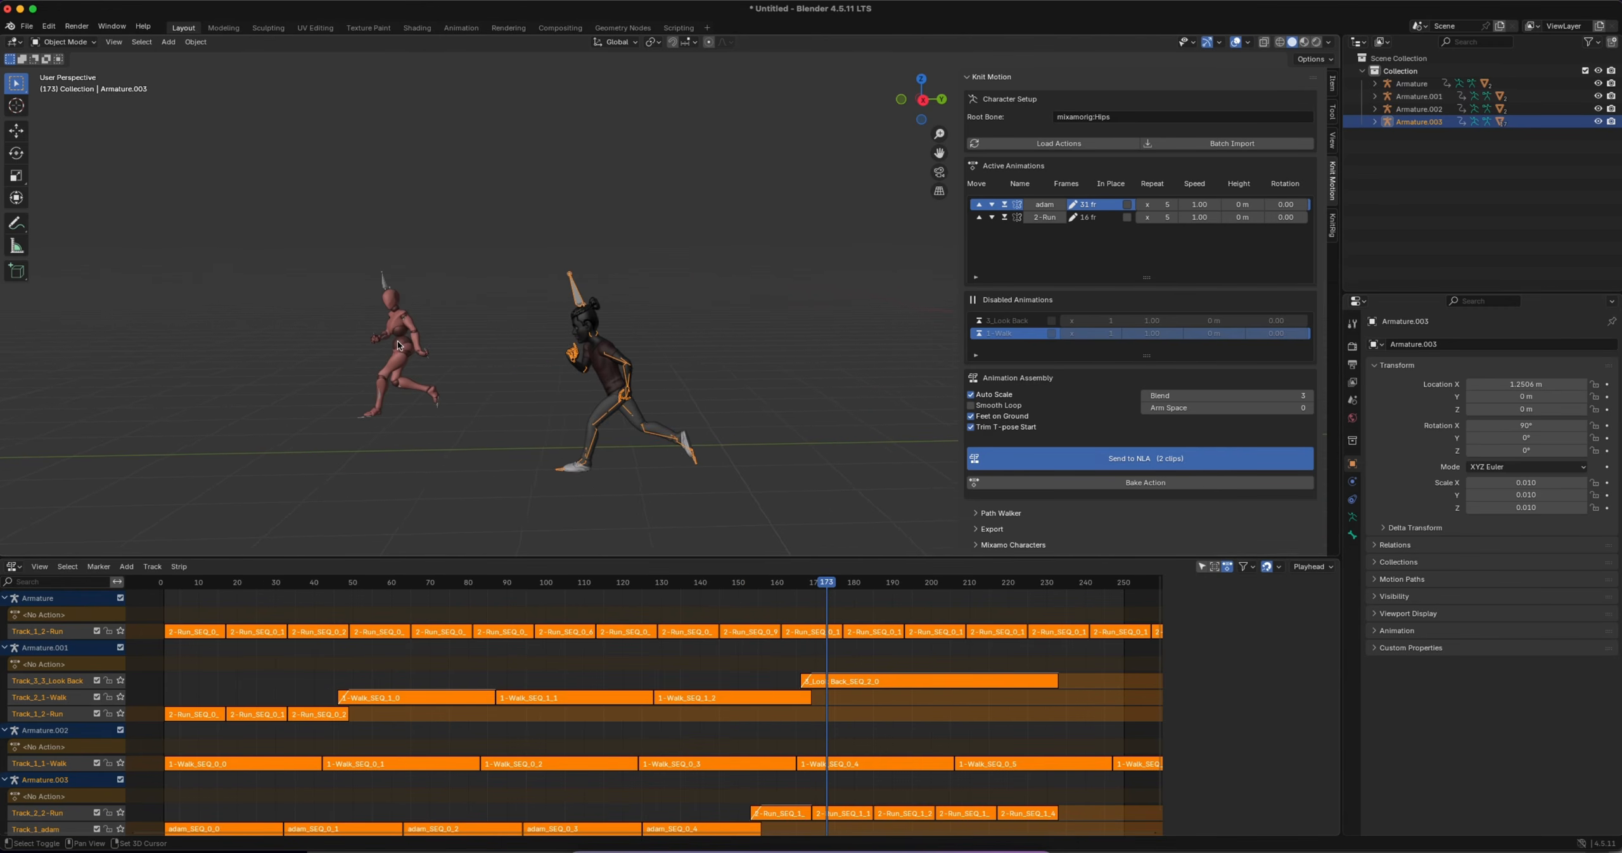
drag(831, 585, 785, 587)
scroll(796, 448, down, 3)
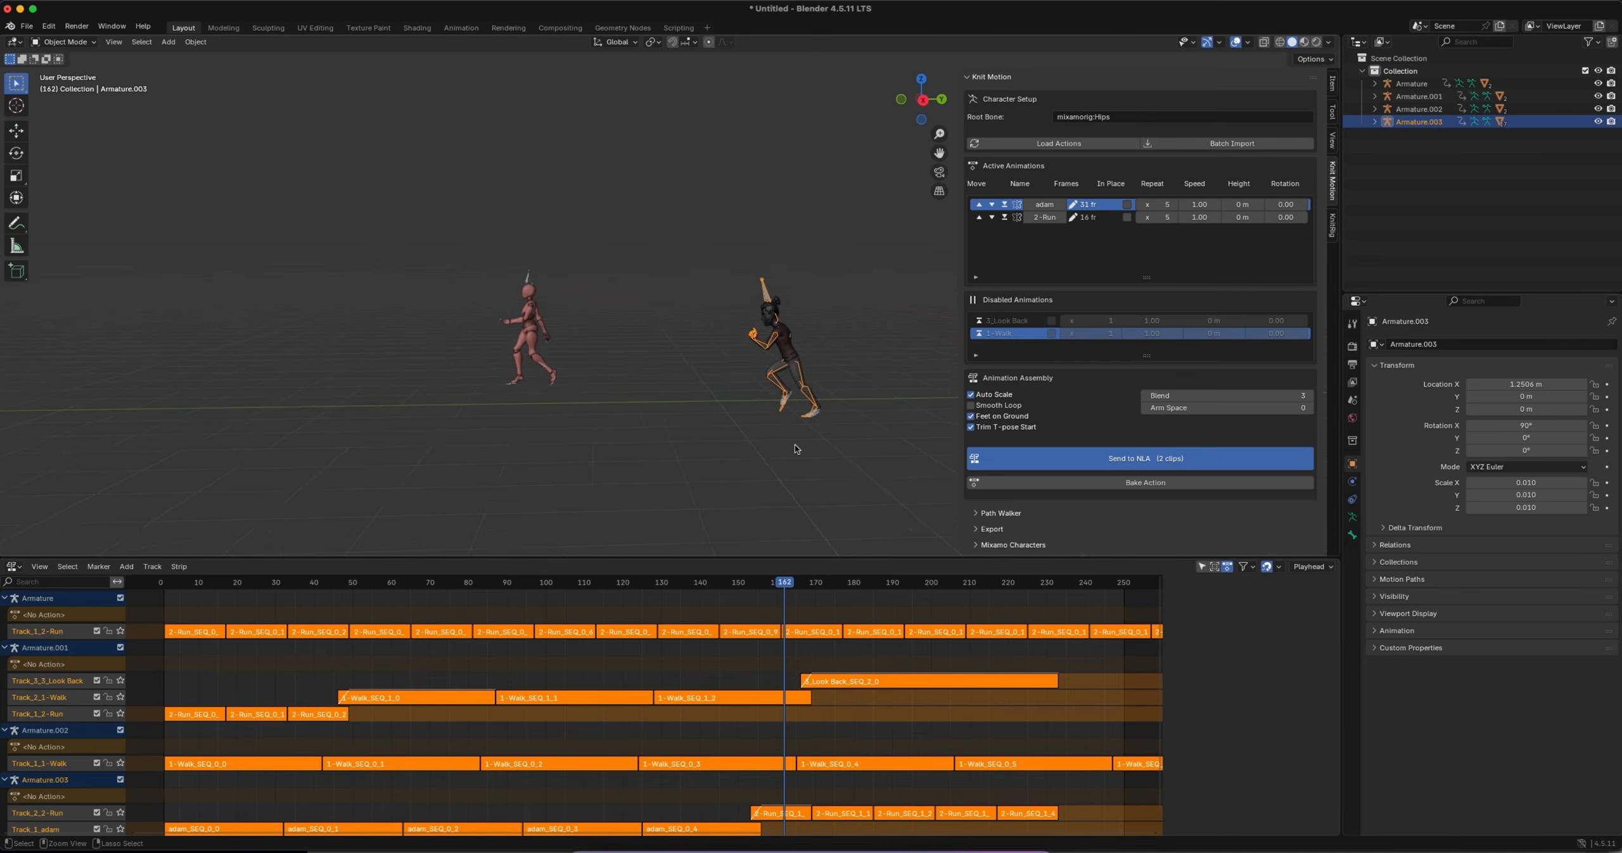
scroll(797, 449, left, 4)
scroll(796, 448, left, 6)
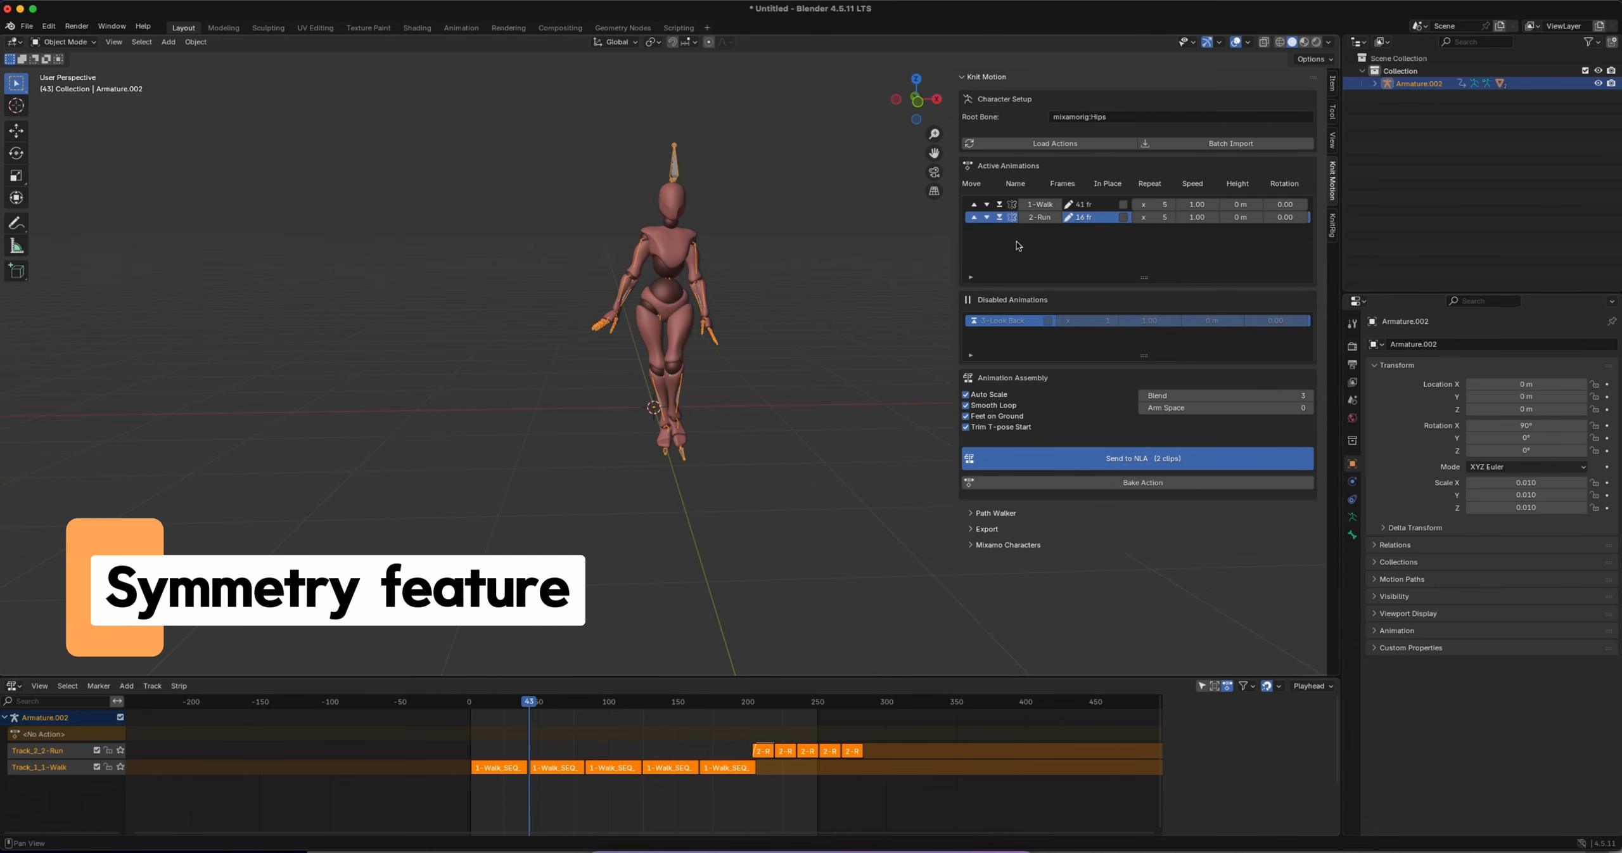
Import the FBX file Left Turn W_ Briefcase.fbx from the Downloads folder
click(27, 26)
mouse_move(57, 189)
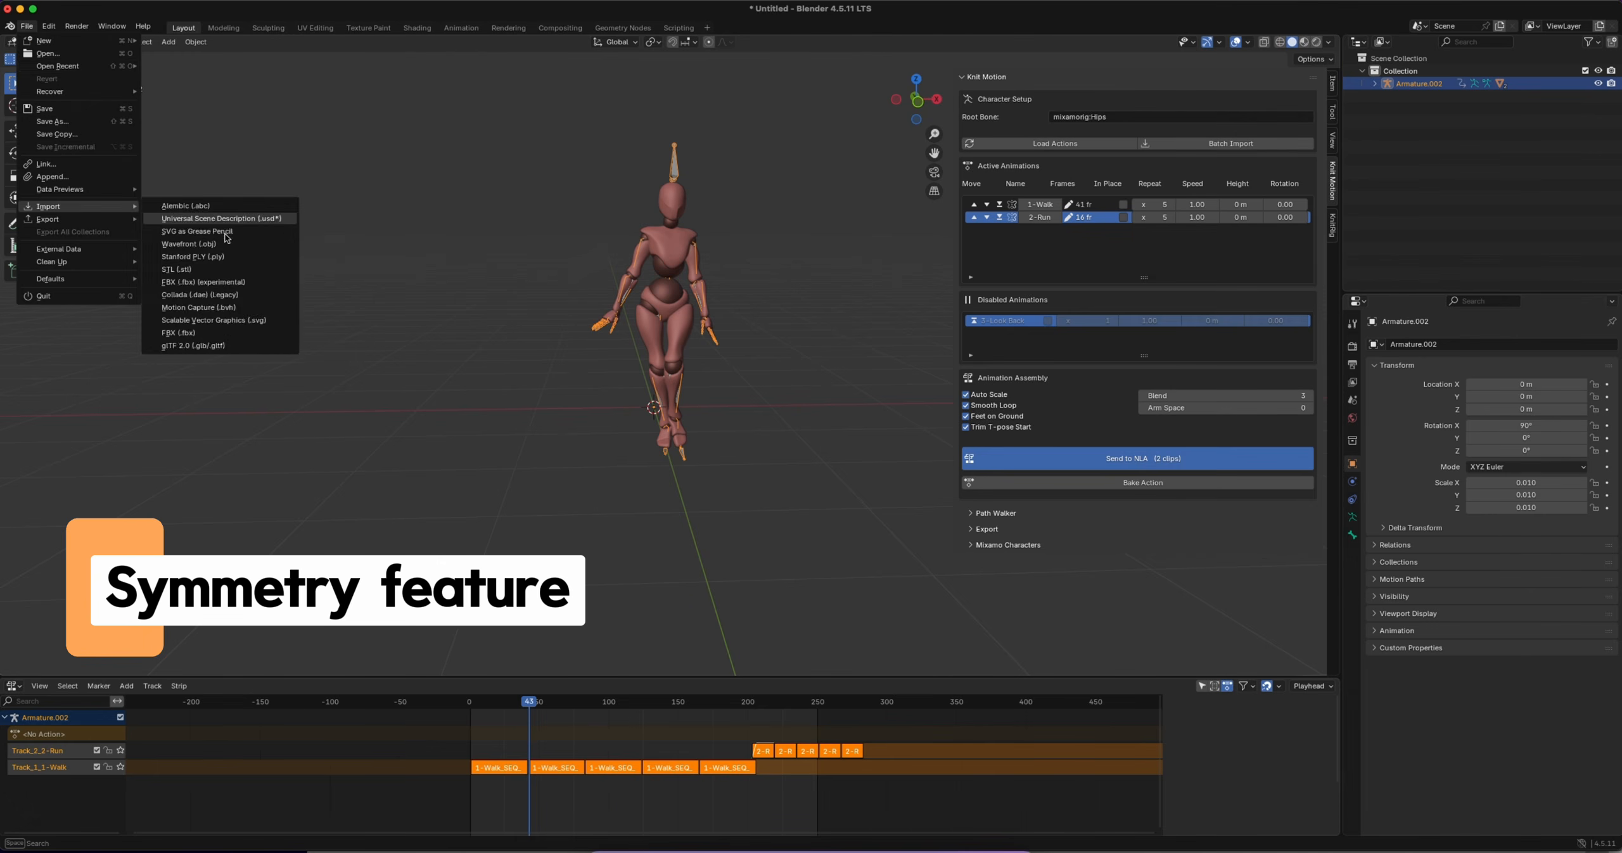
click(190, 332)
double_click(673, 380)
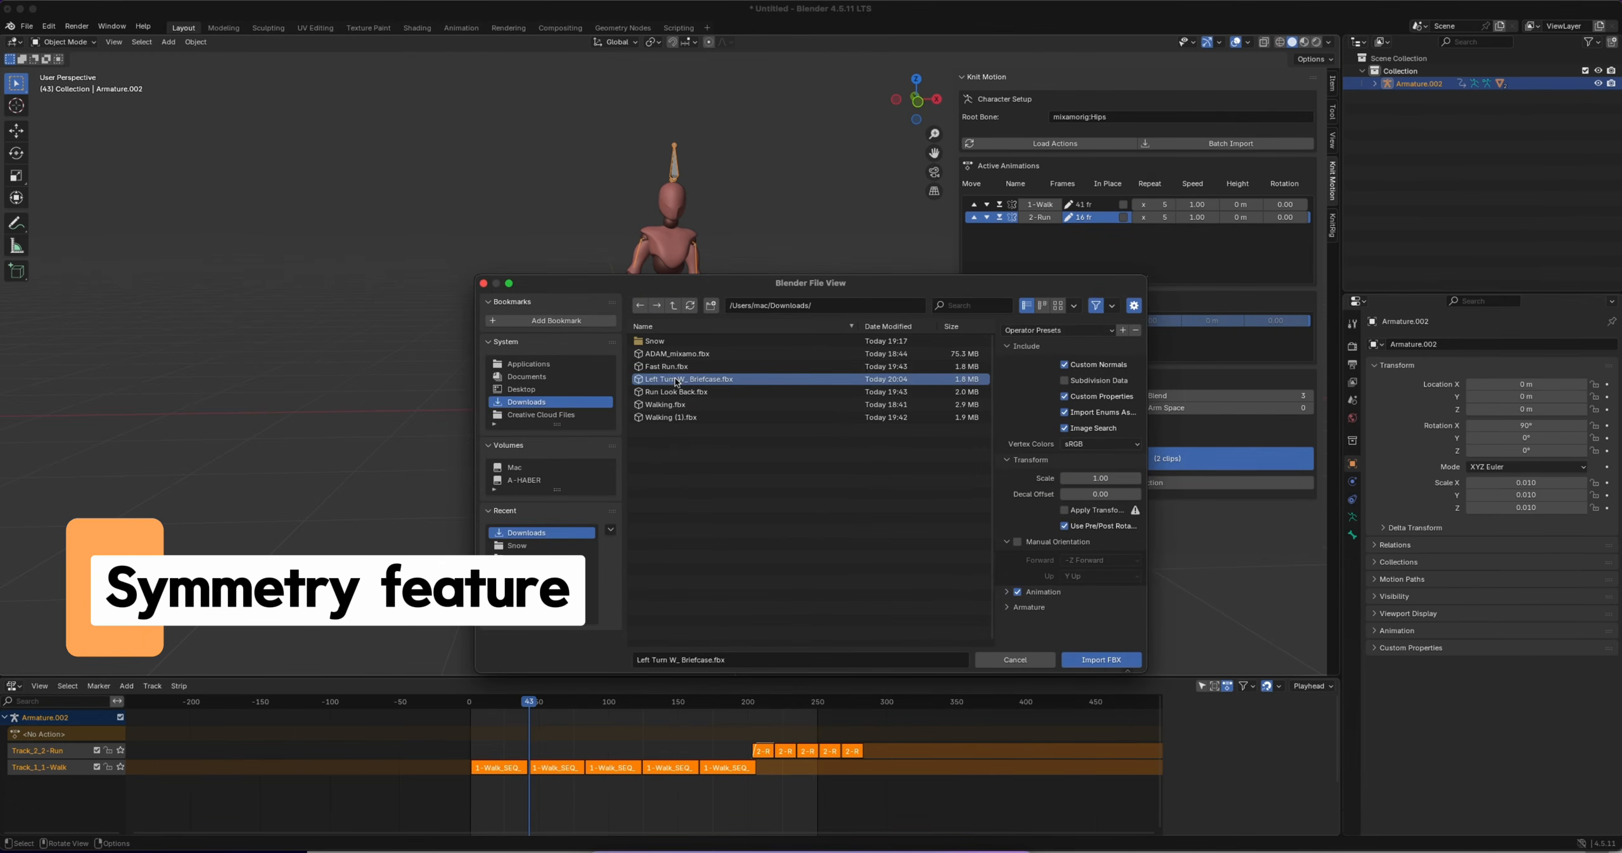
Move the imported turning character along the X axis to about -1.7 m and play its animation
key(g)
key(x)
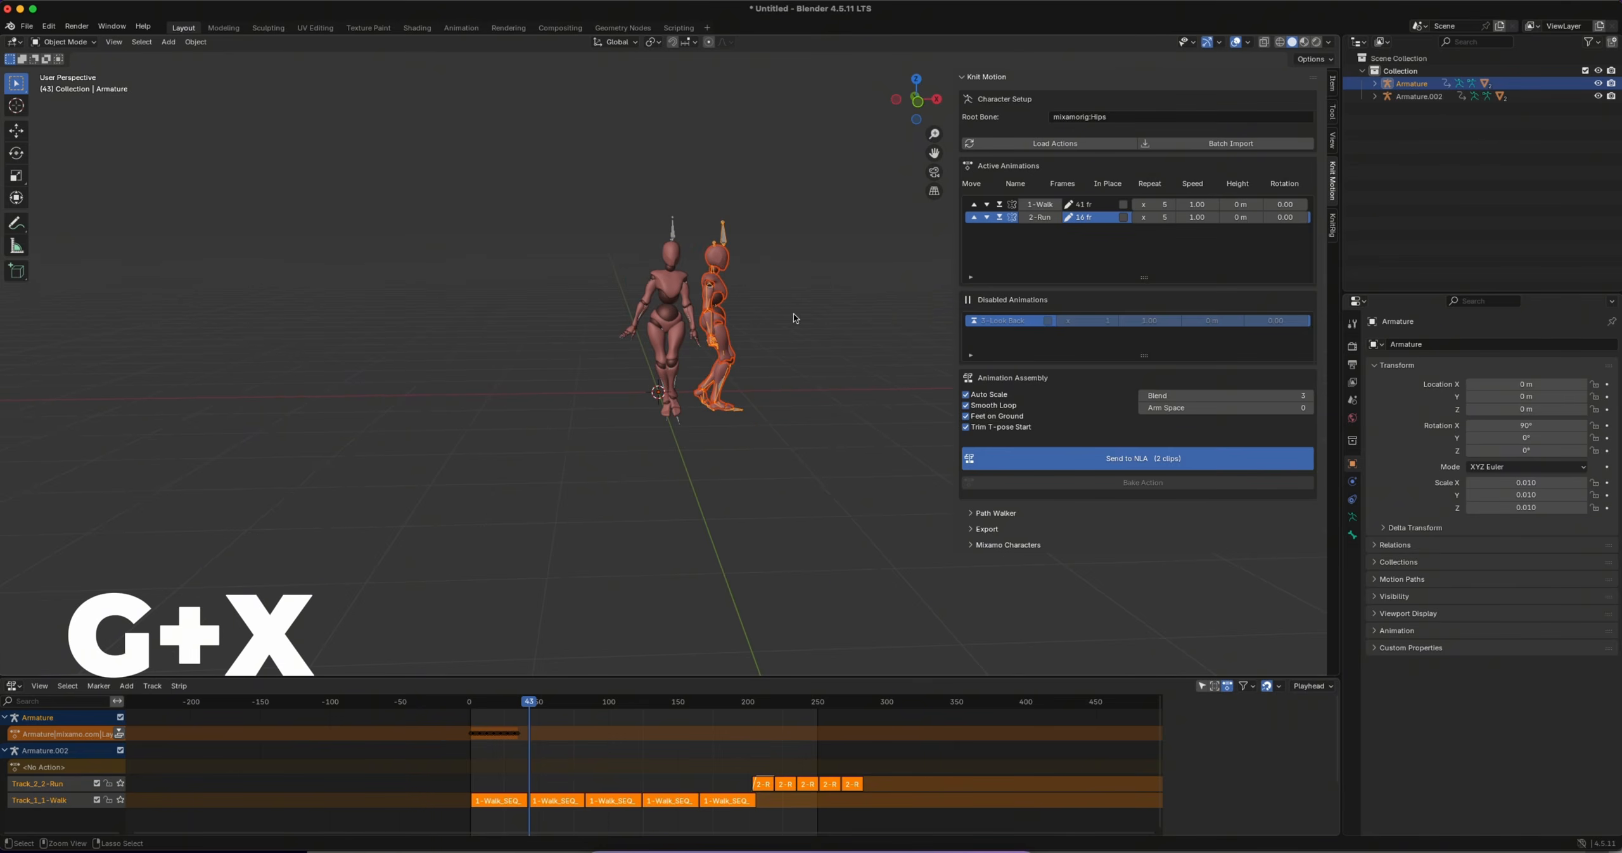
click(503, 308)
ctrl+scroll(504, 308, up, 3)
scroll(504, 308, up, 2)
key(space)
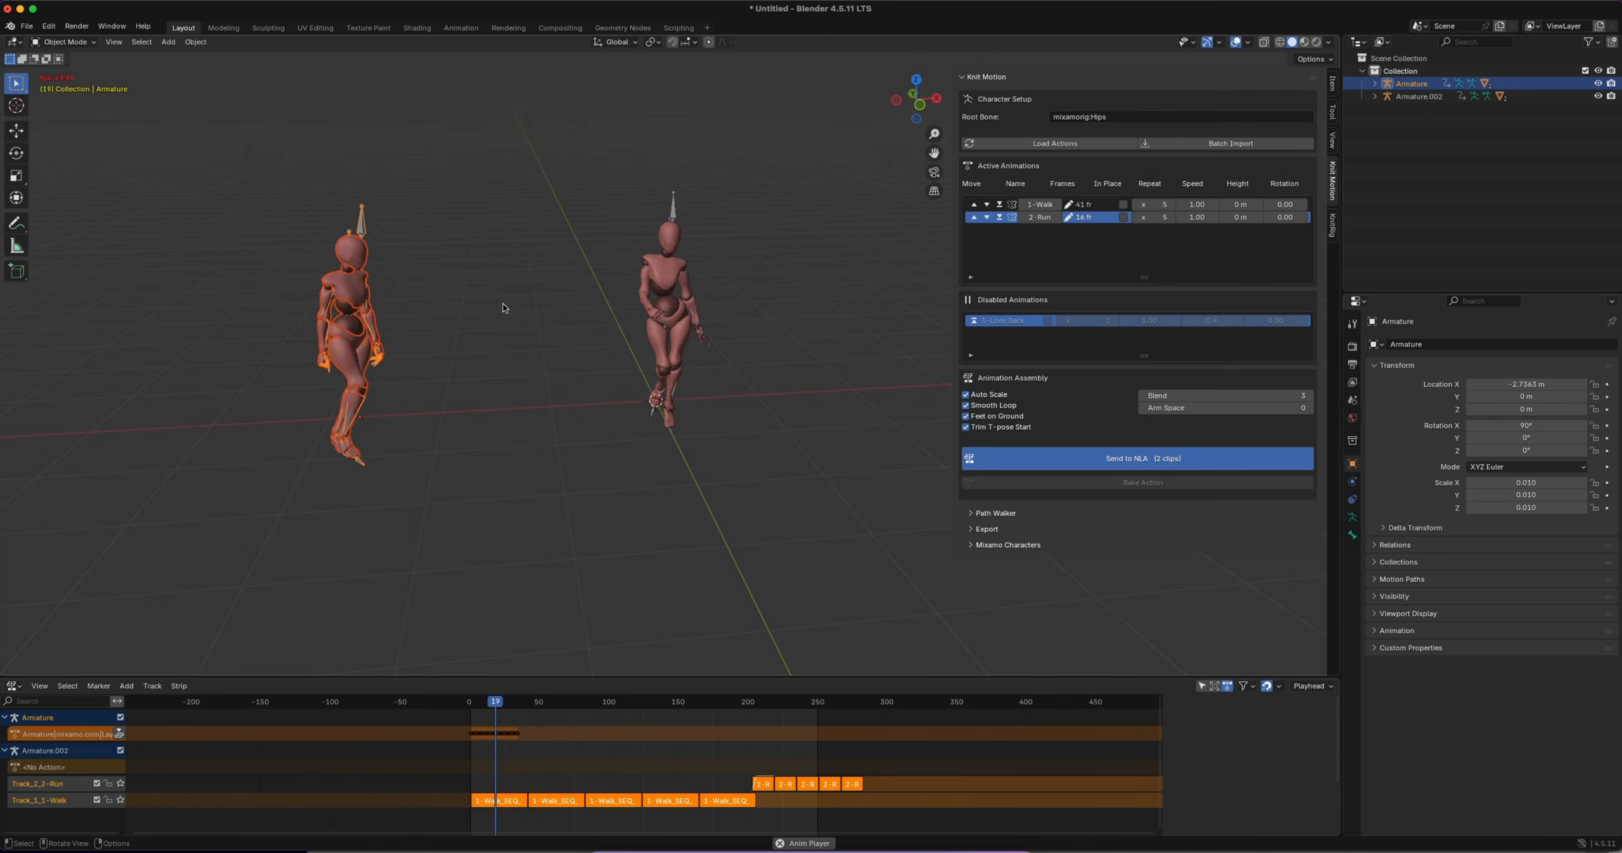
key(space)
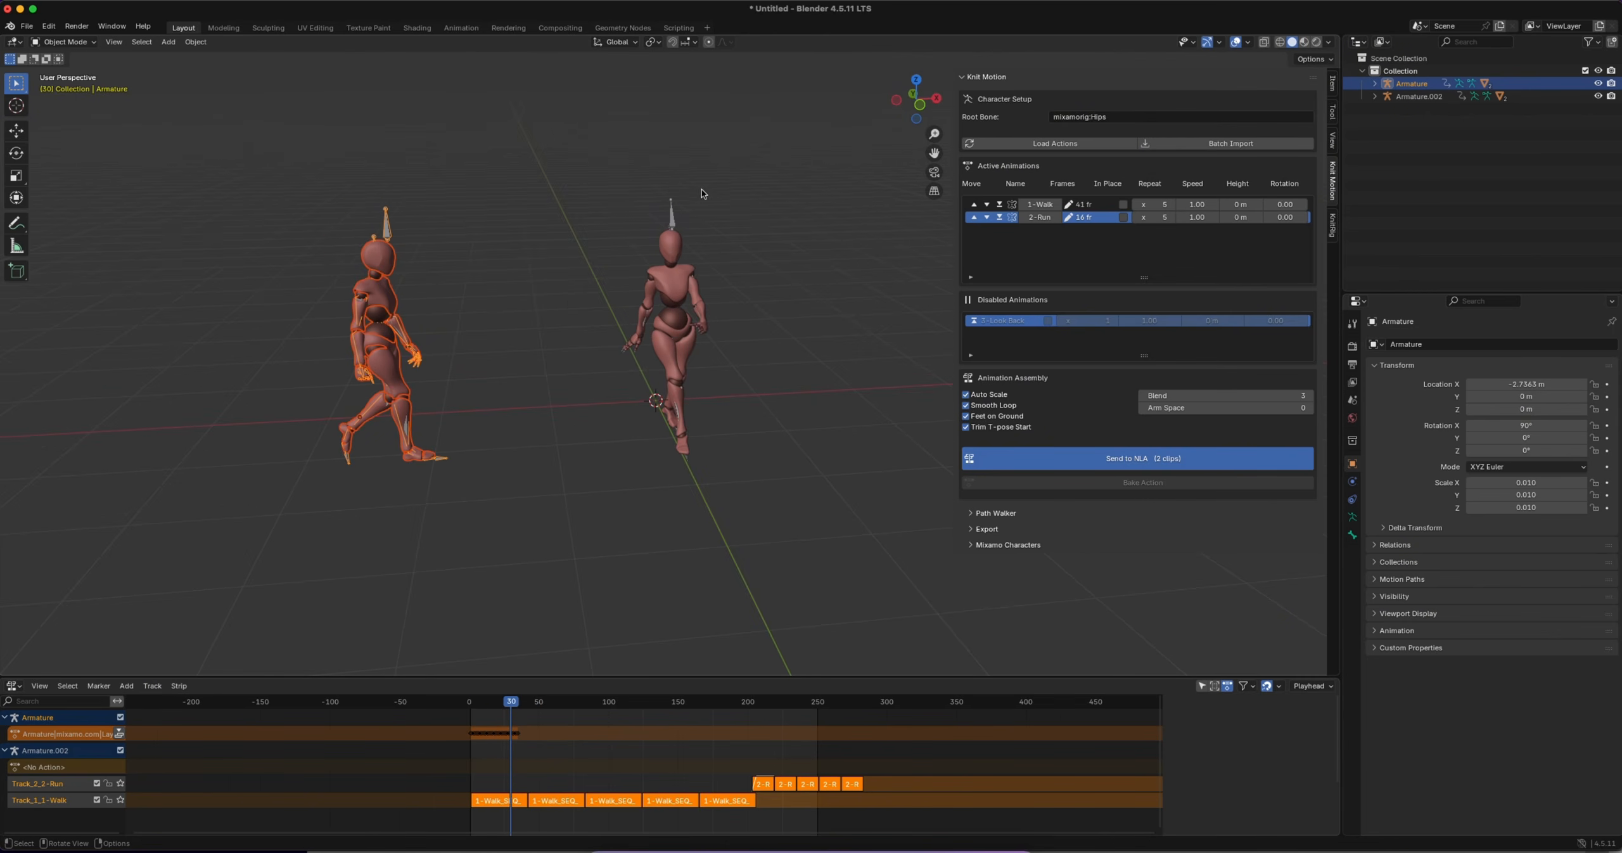
Load the actions in Knit Motion for Armature.002 and rename the newly imported clip to Turn
click(672, 215)
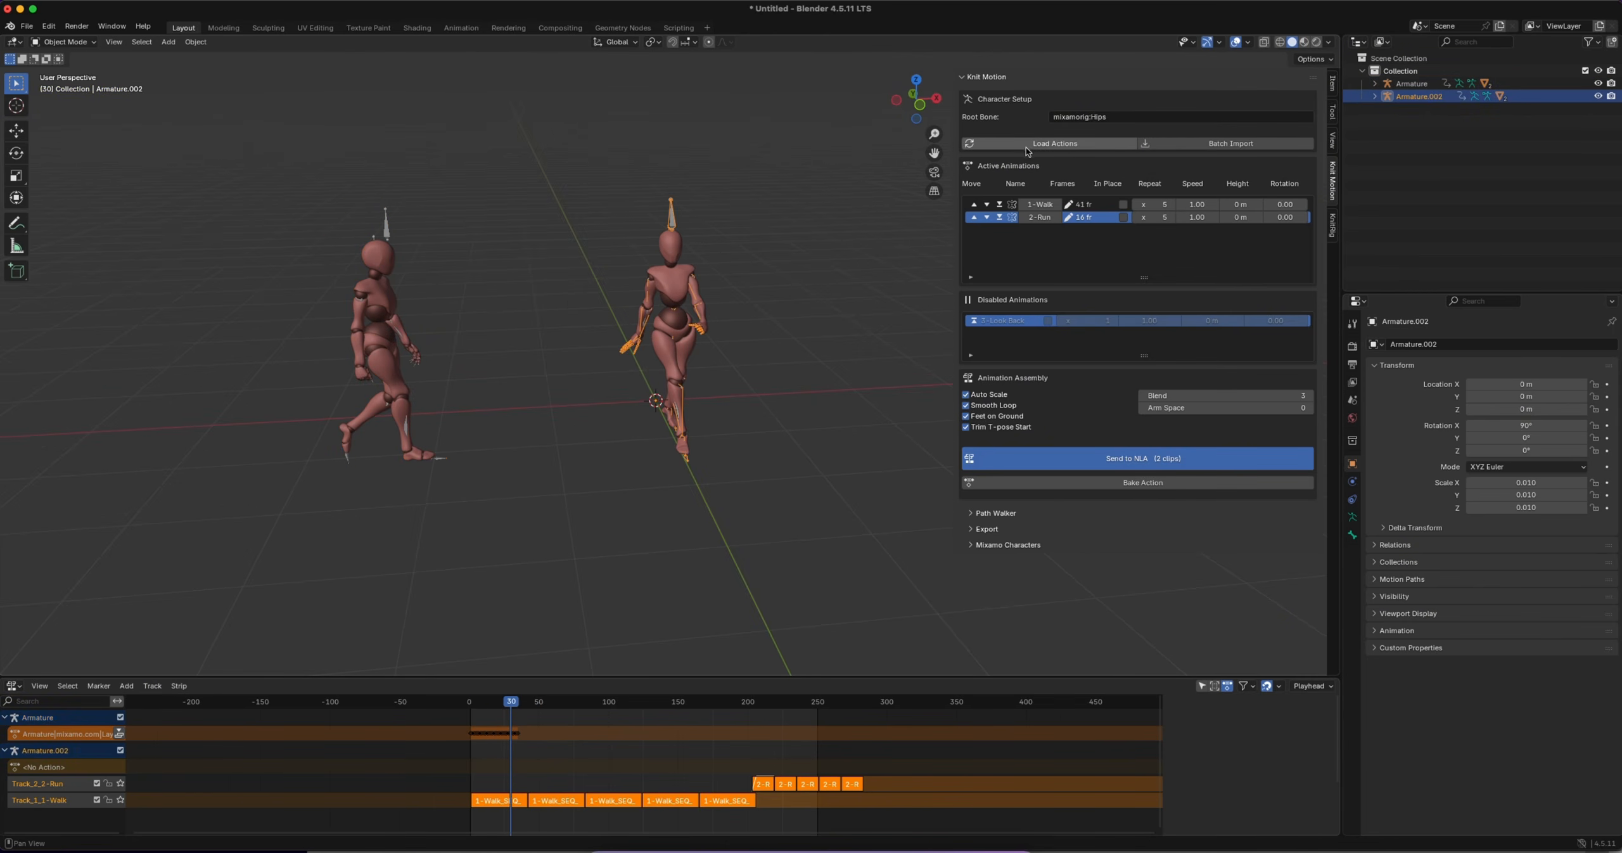
click(1055, 143)
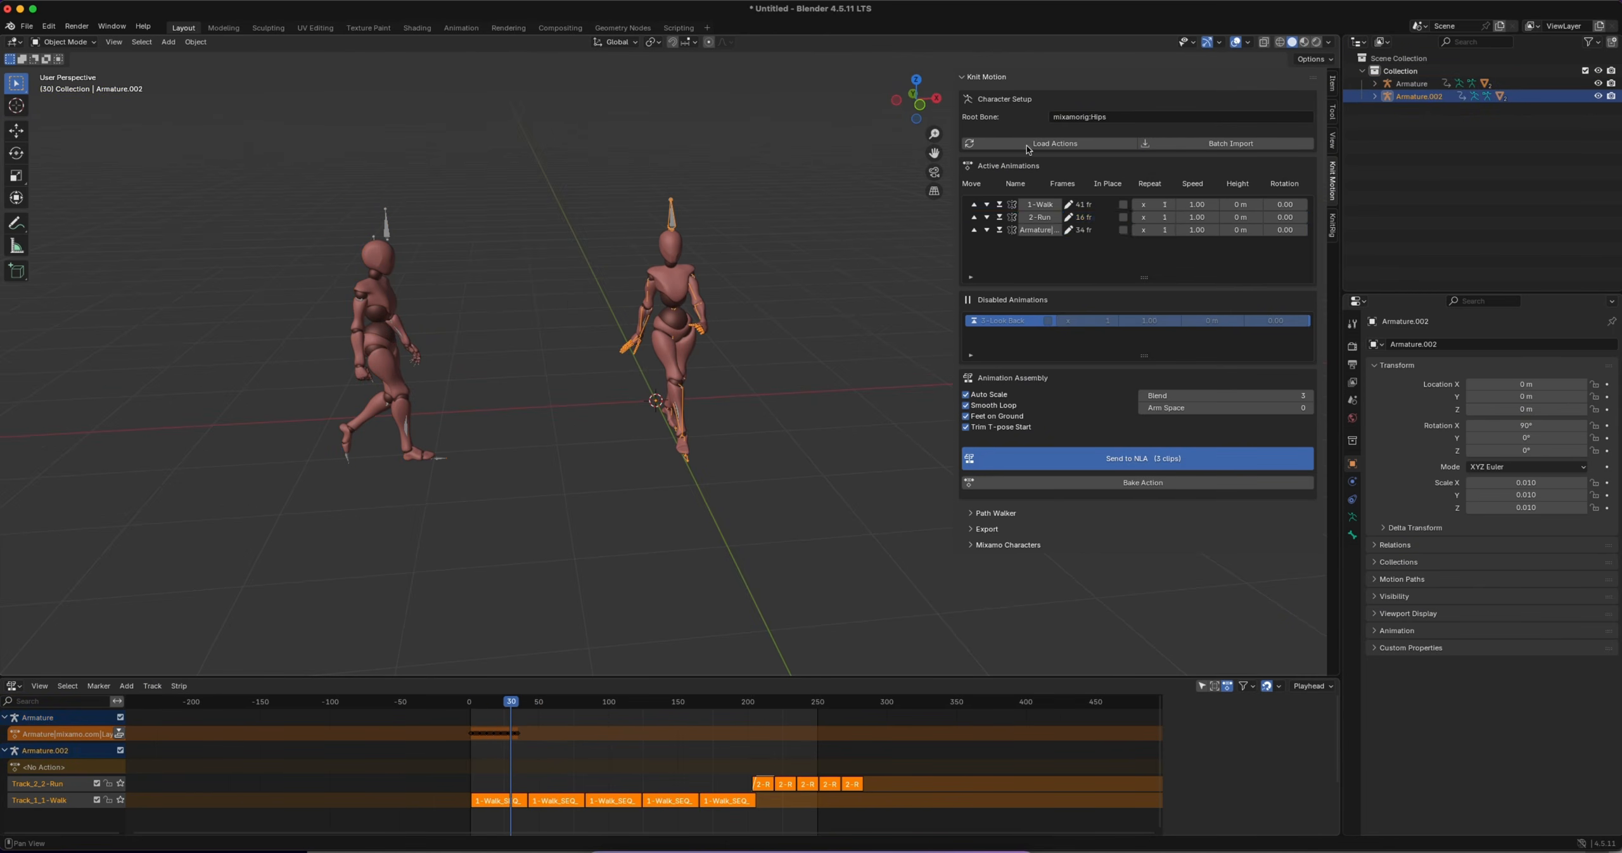
double_click(1021, 230)
text(Turn)
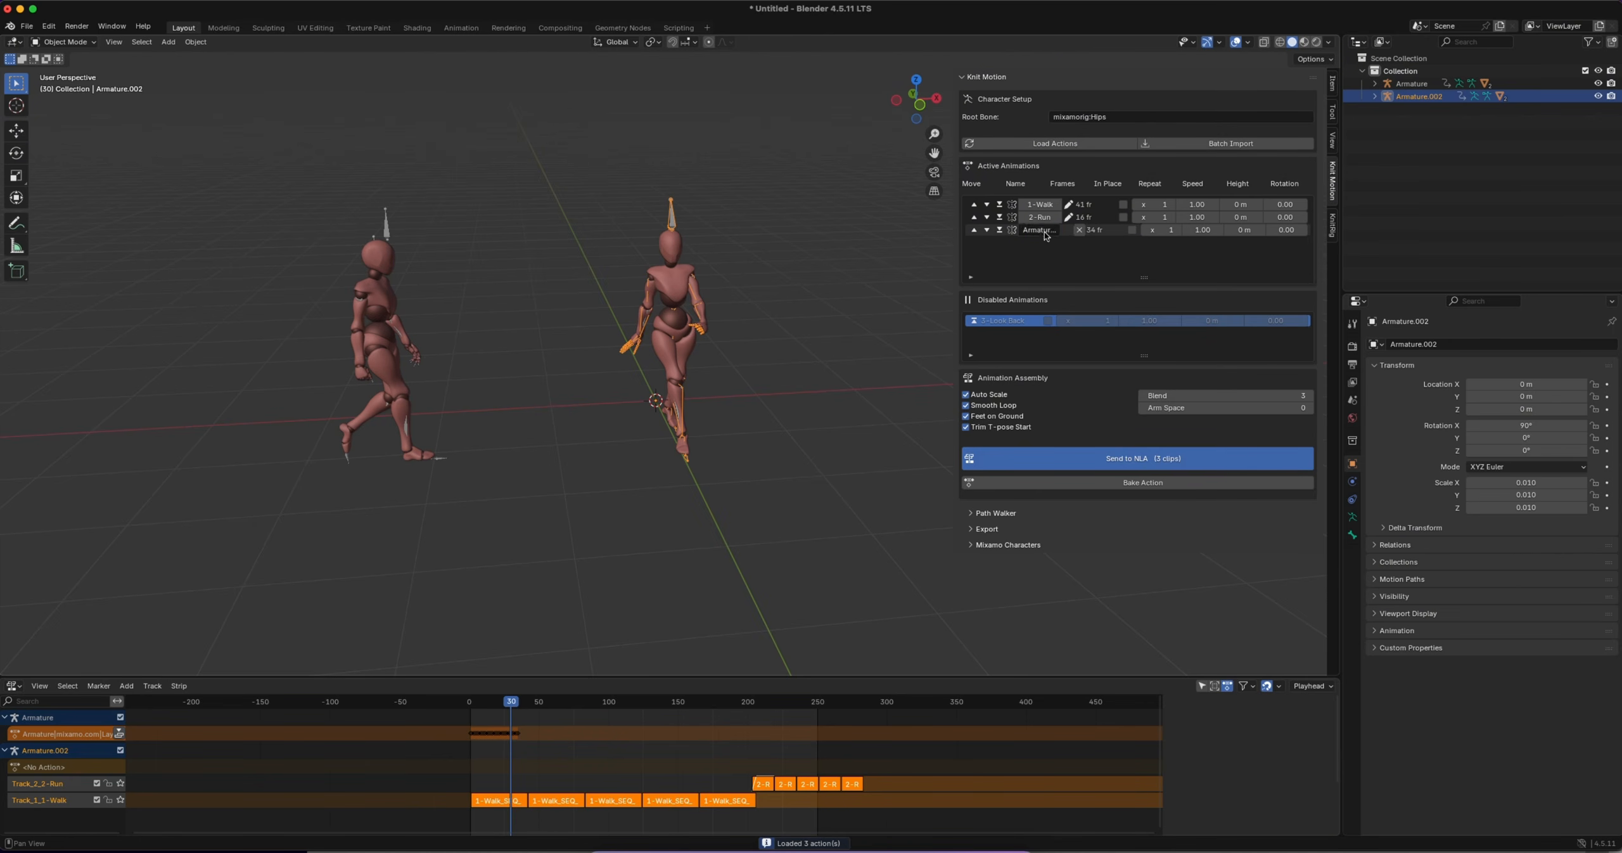
click(1067, 229)
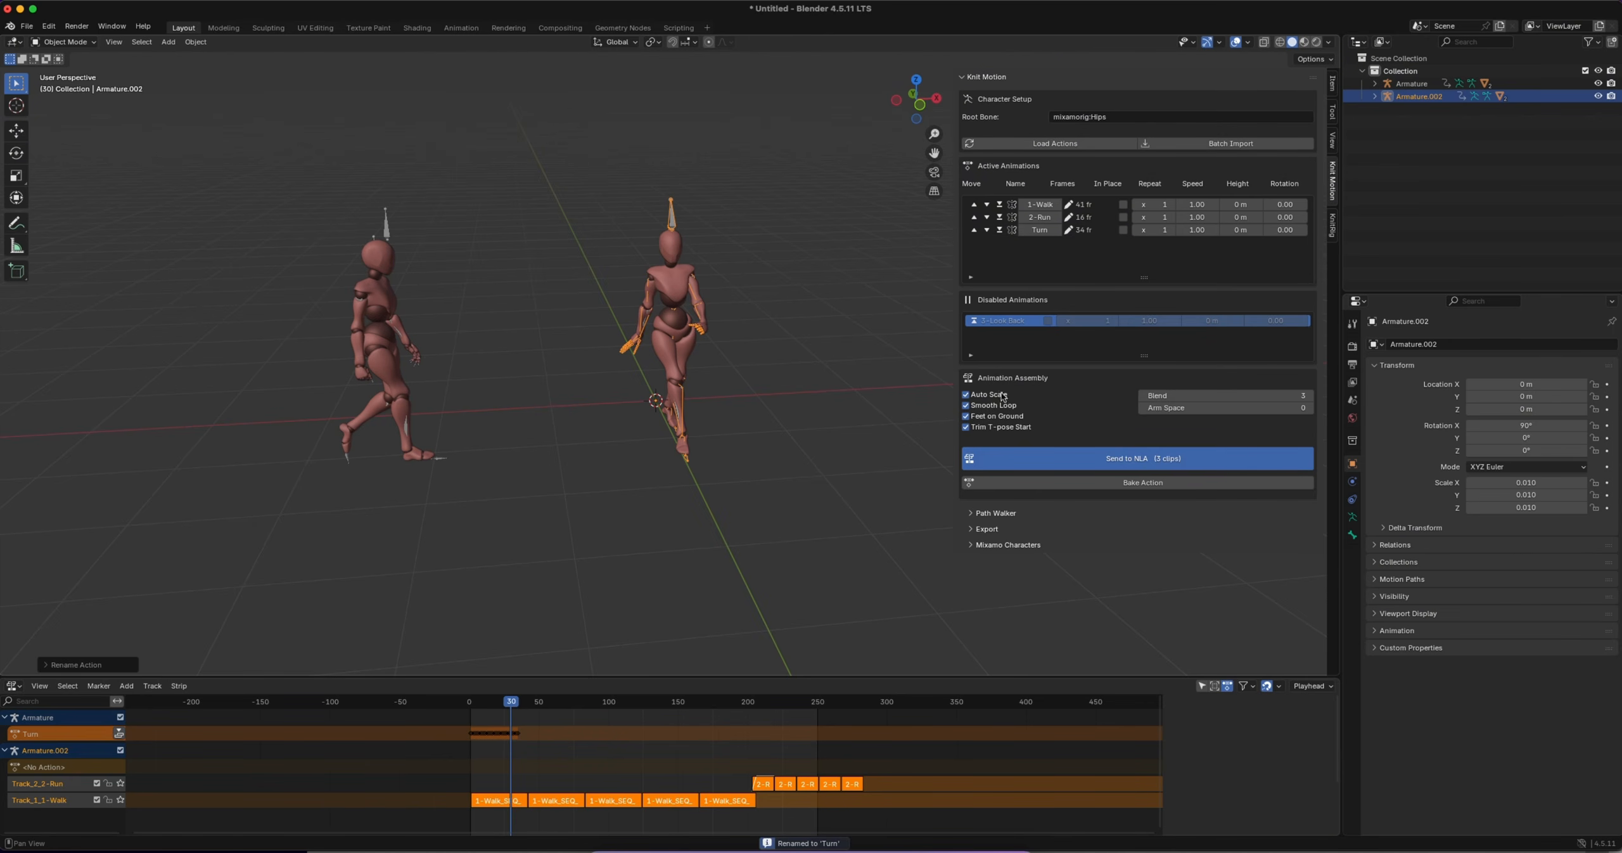
Disable the 2-Run clip for Armature.002, leaving 1-Walk and Turn active
click(388, 223)
click(671, 221)
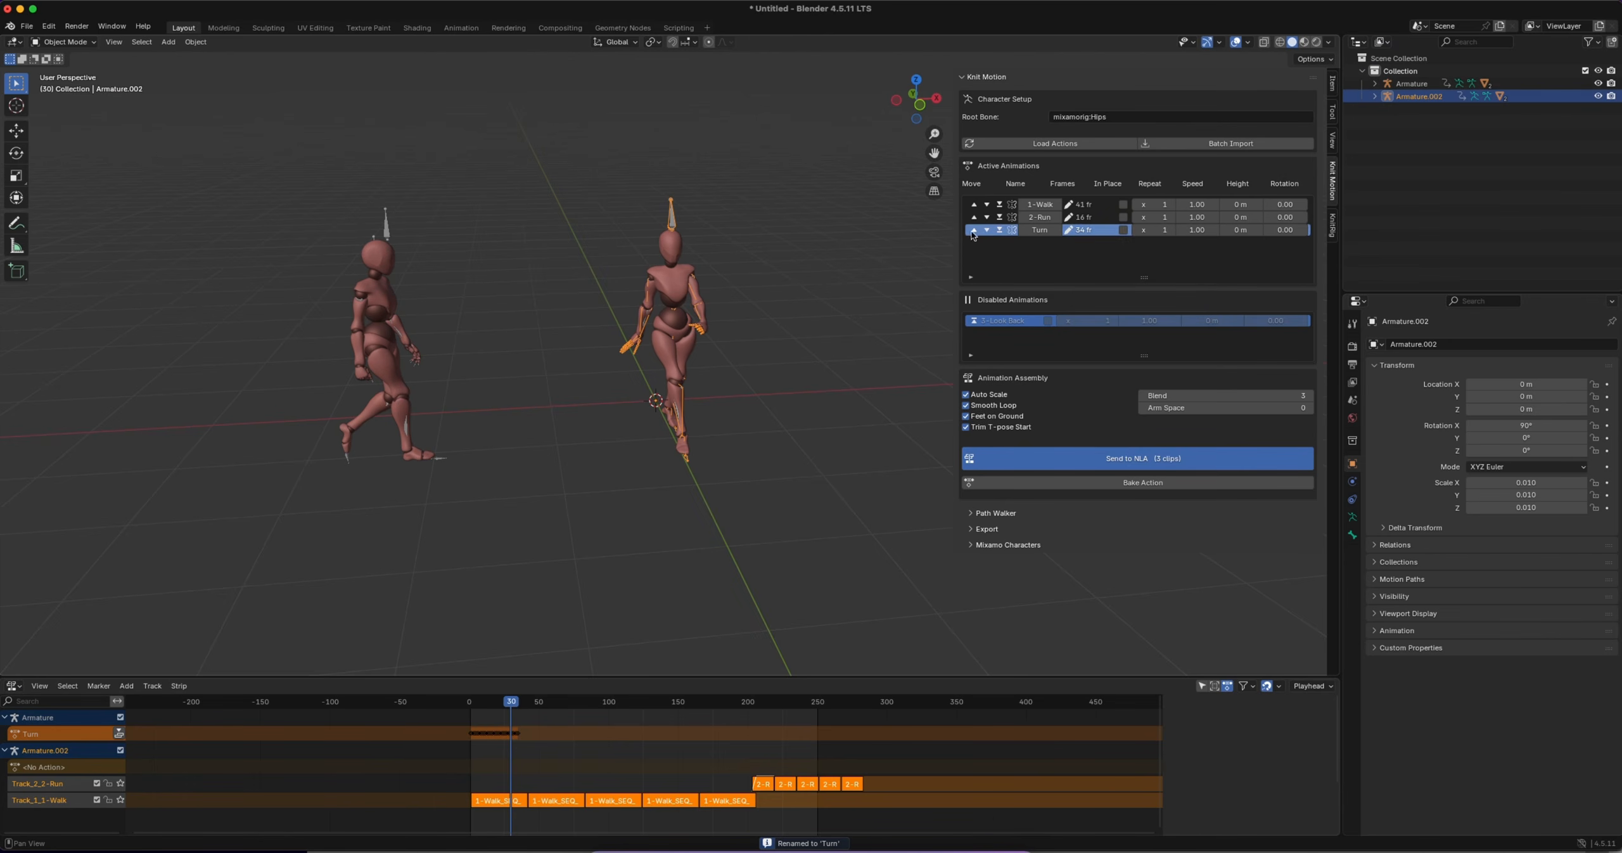
click(999, 217)
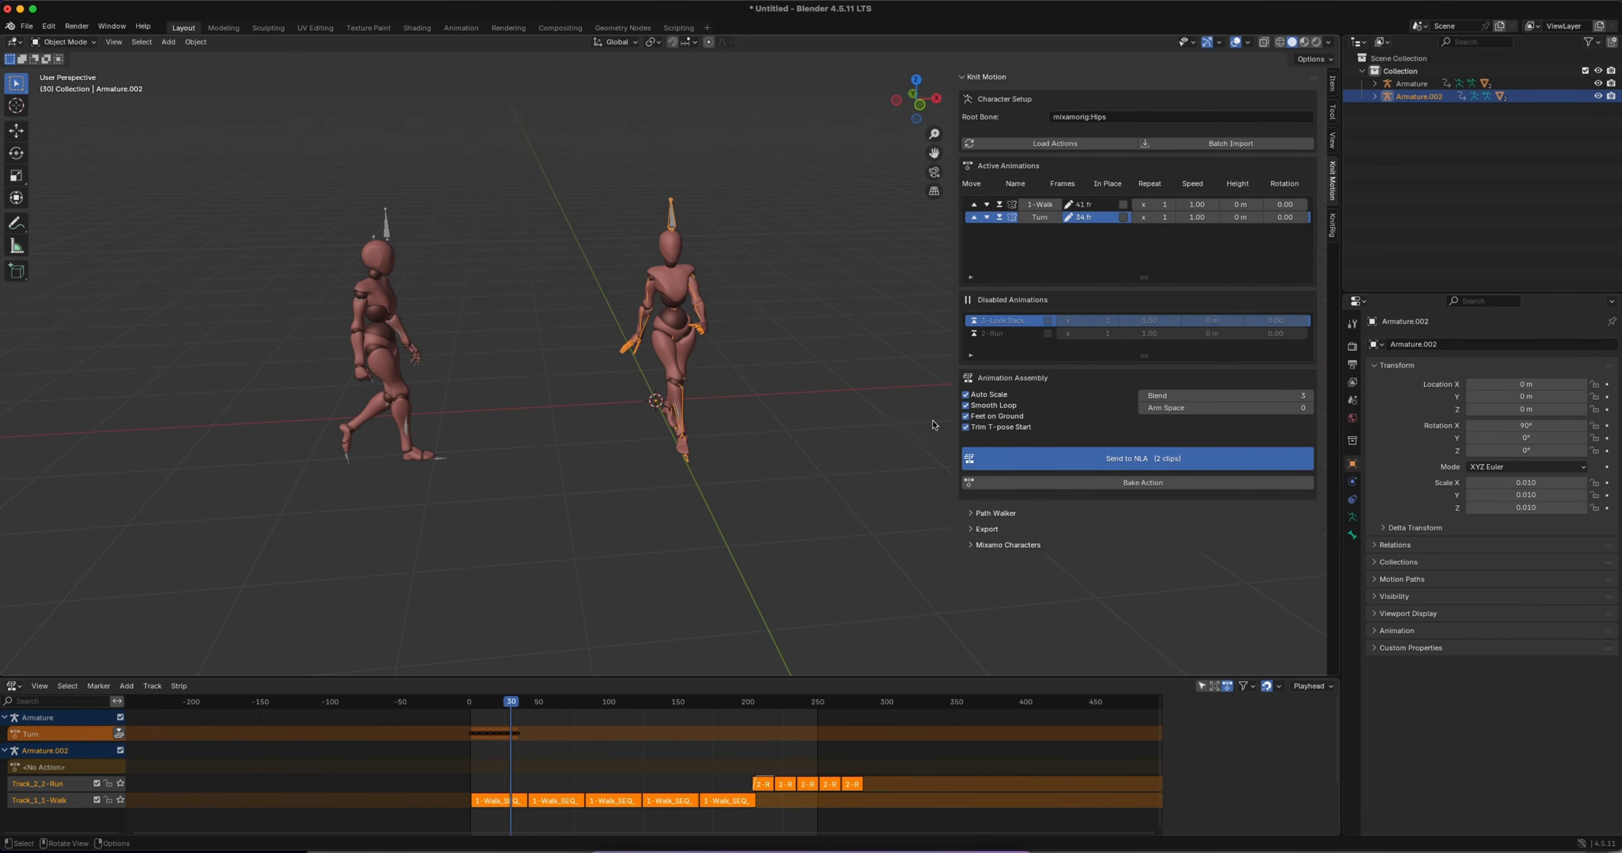
Delete the imported turning character with its armature and meshes
drag(311, 172, 481, 533)
key(x)
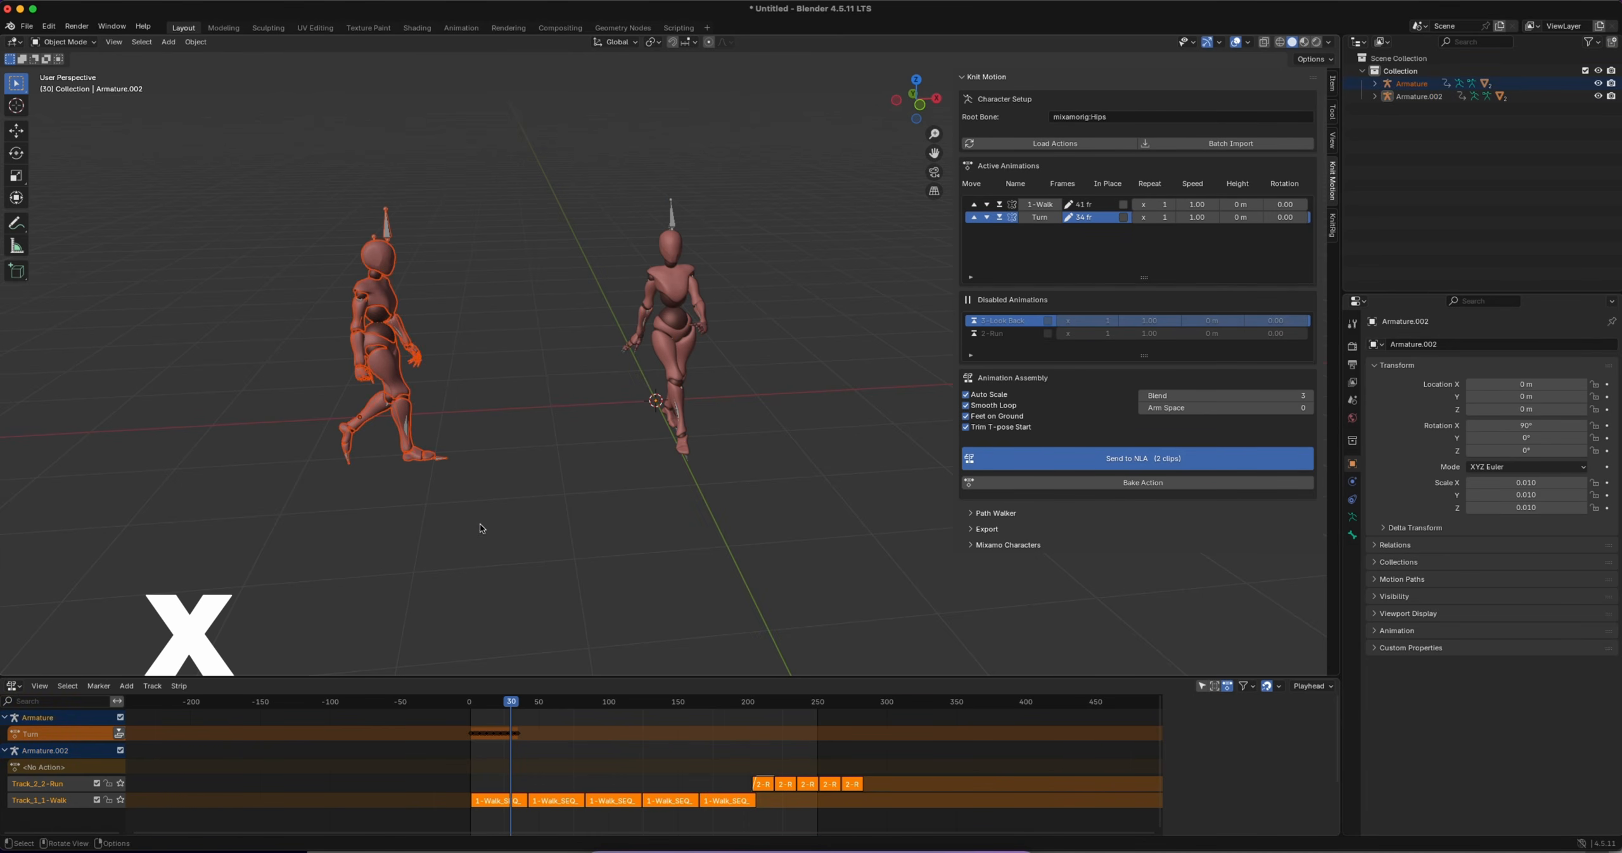
click(464, 525)
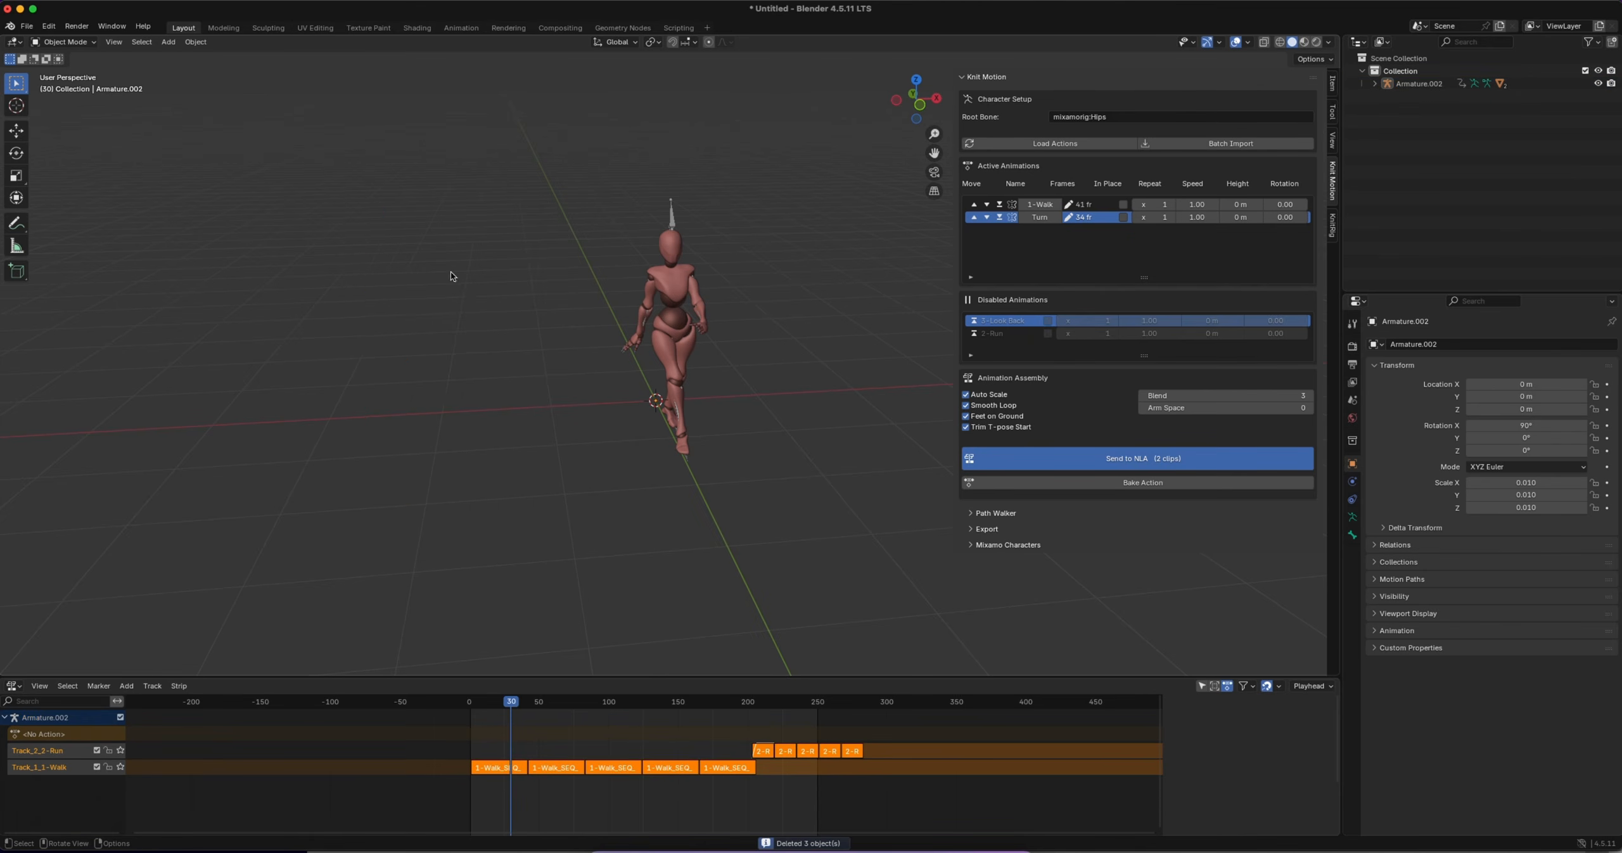
Send the 1-Walk and Turn clips to the NLA for Armature.002 and scrub to frame 50 to check the turn
click(672, 218)
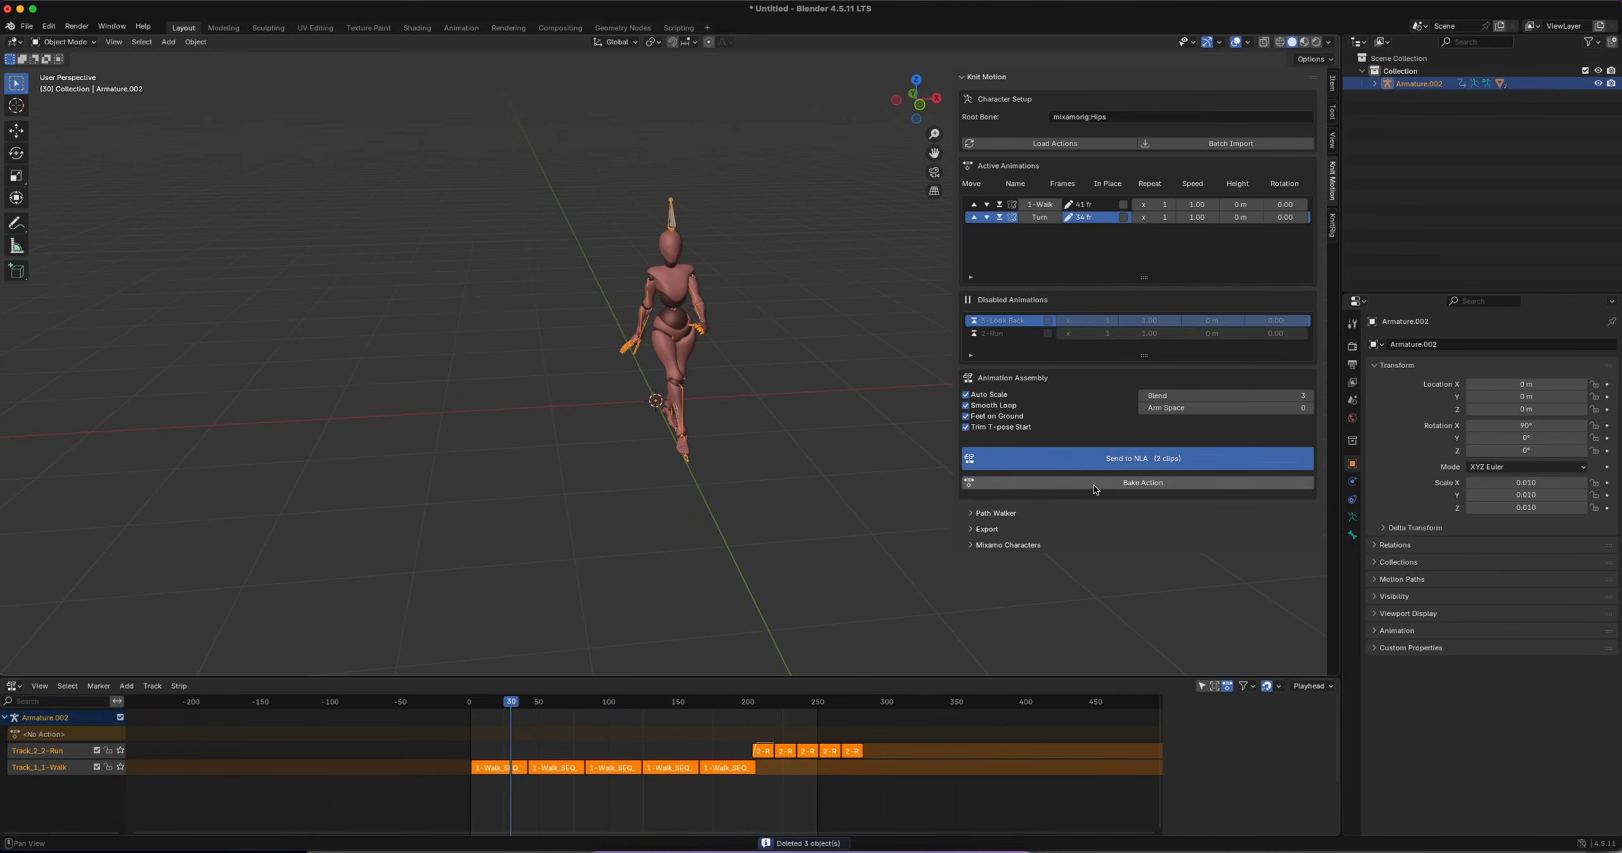
click(1090, 452)
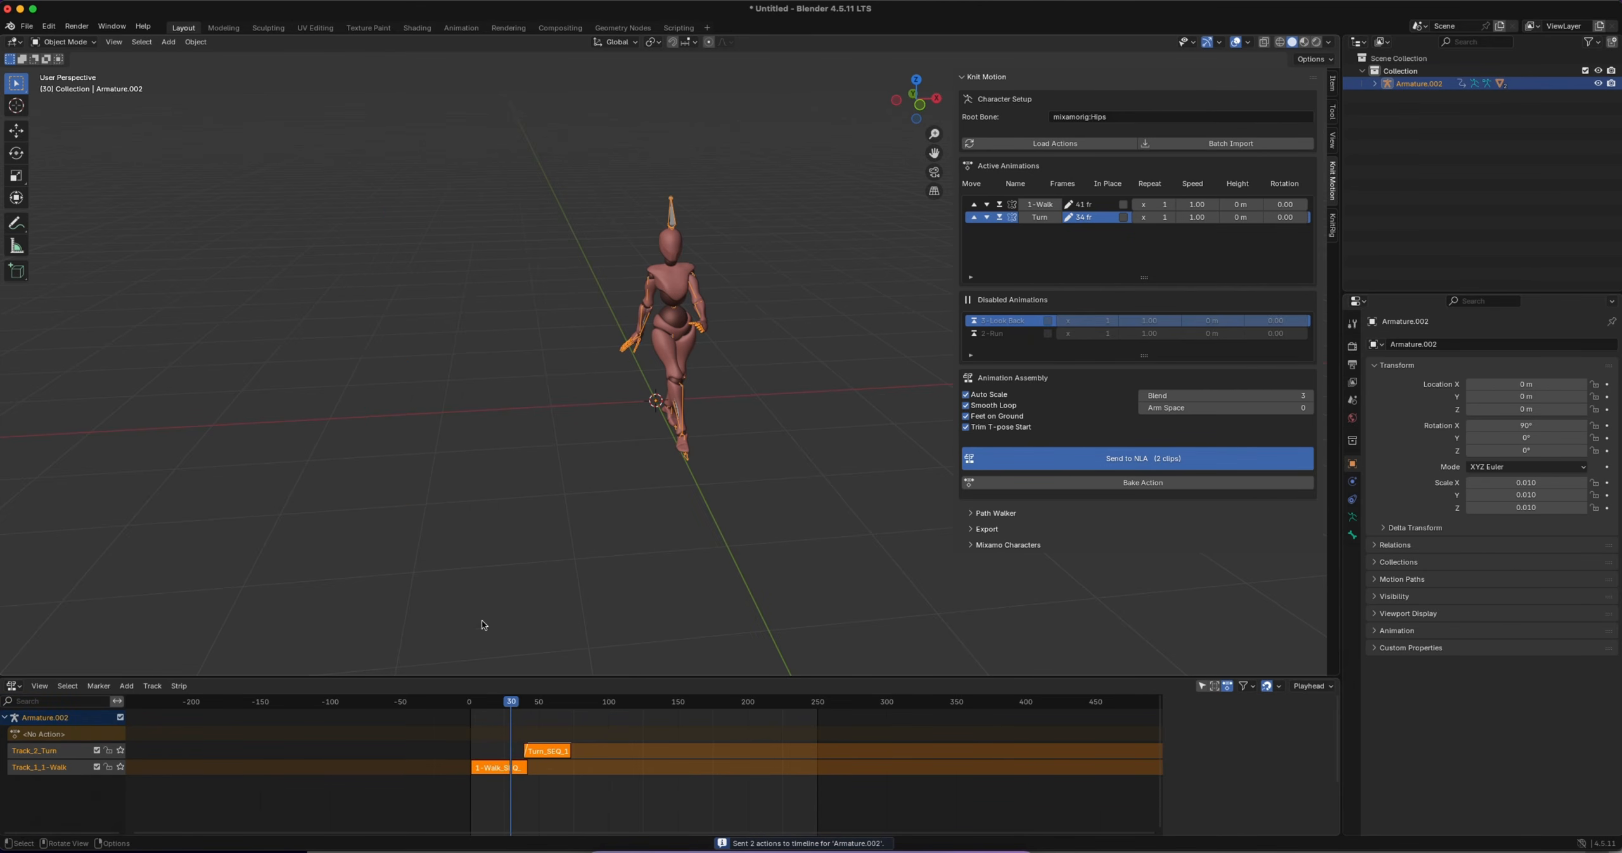
drag(511, 702, 497, 703)
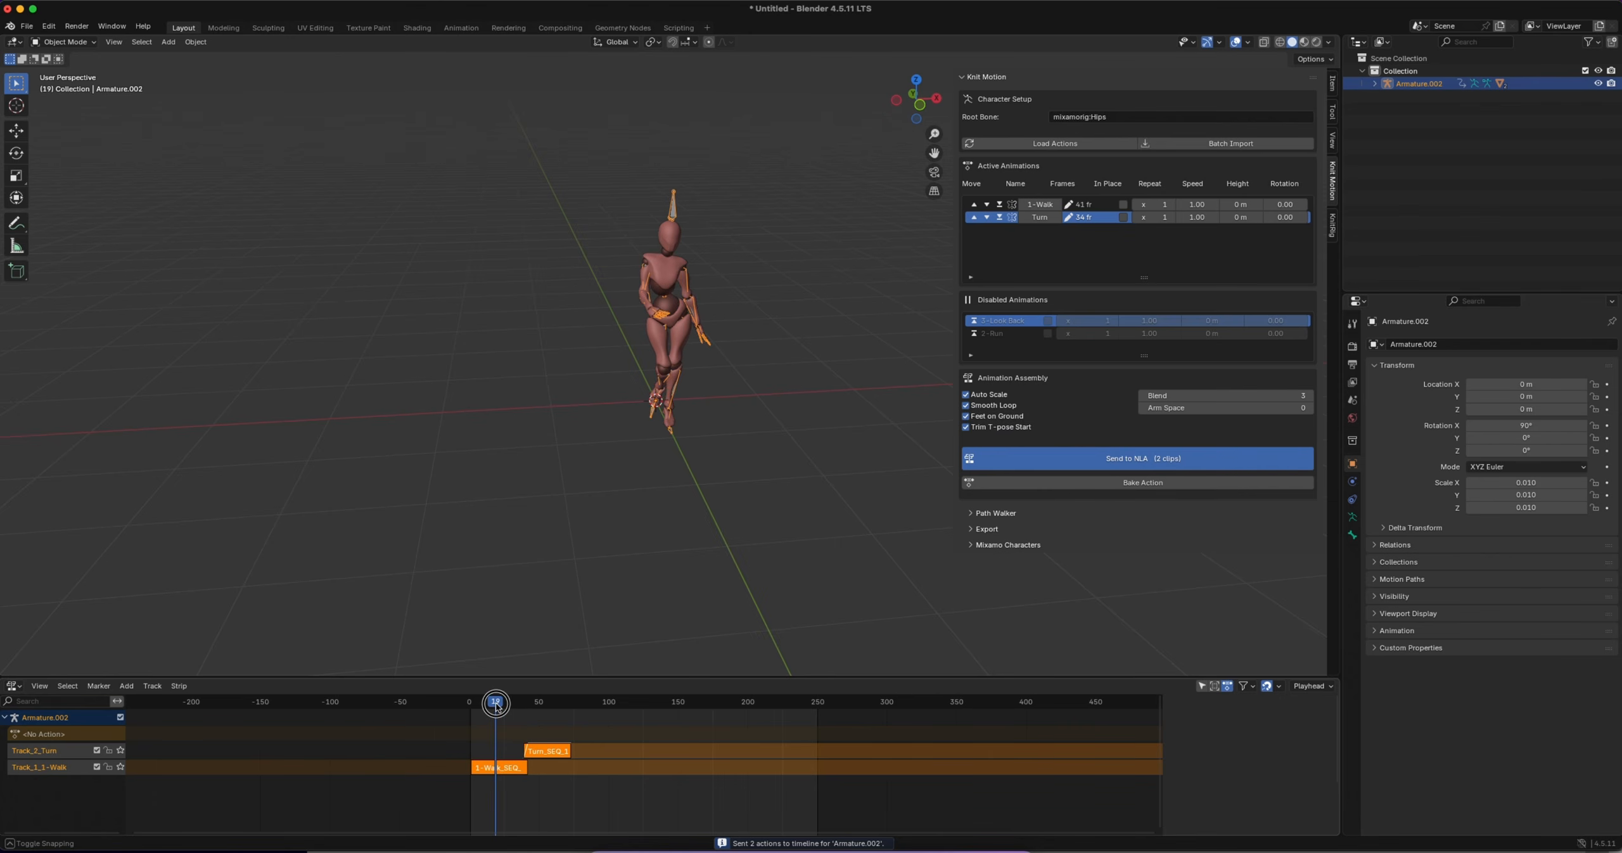
key(n)
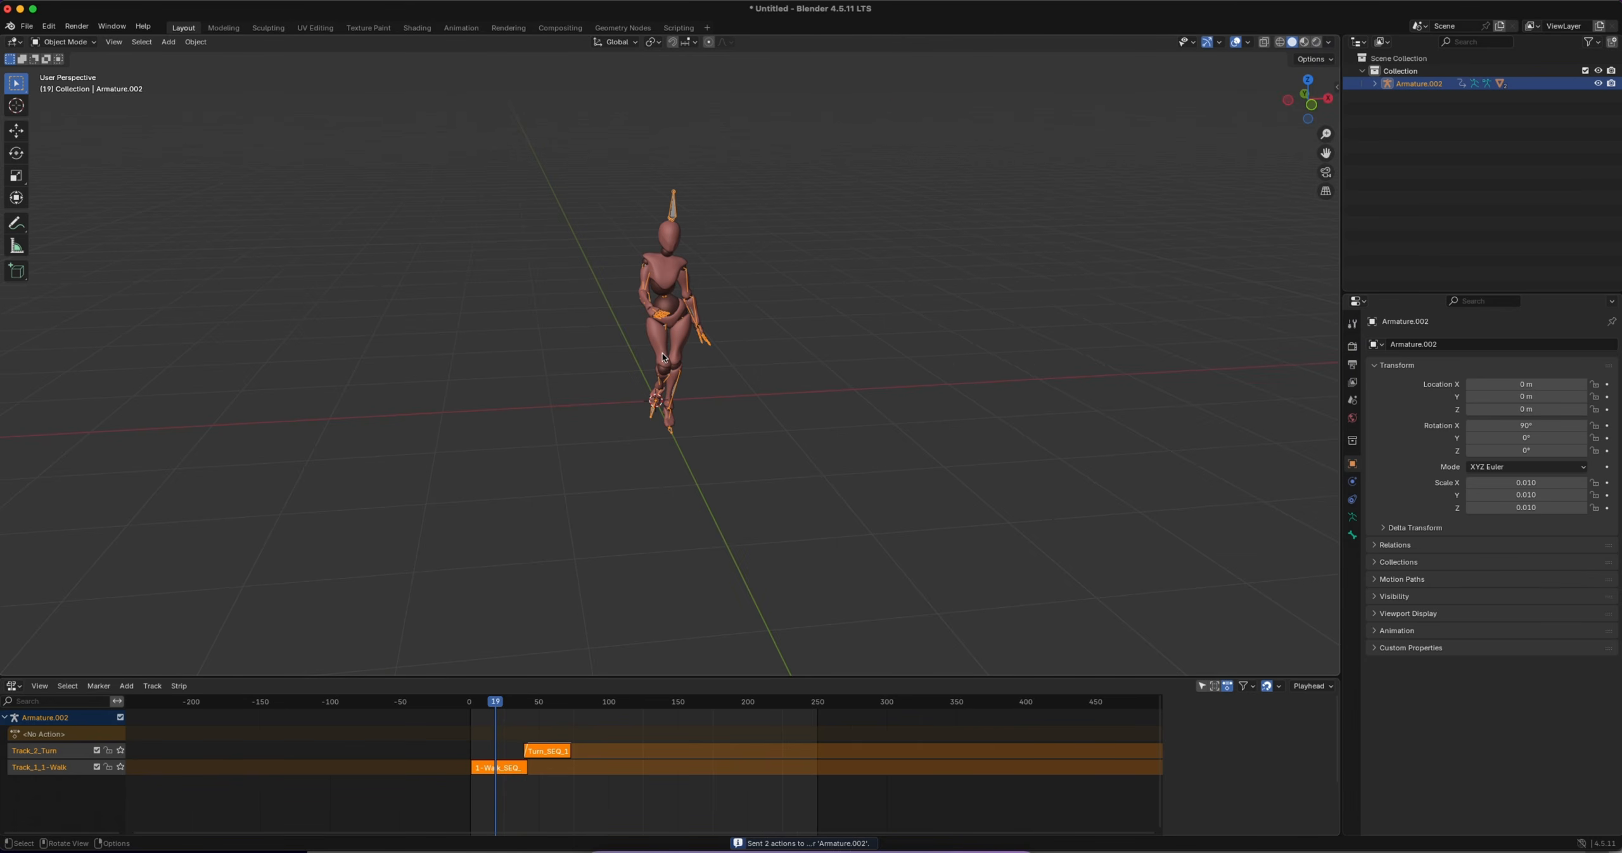
mouse_move(661, 356)
shift+middle_down()
mouse_move(662, 418)
mouse_move(662, 365)
shift+middle_up()
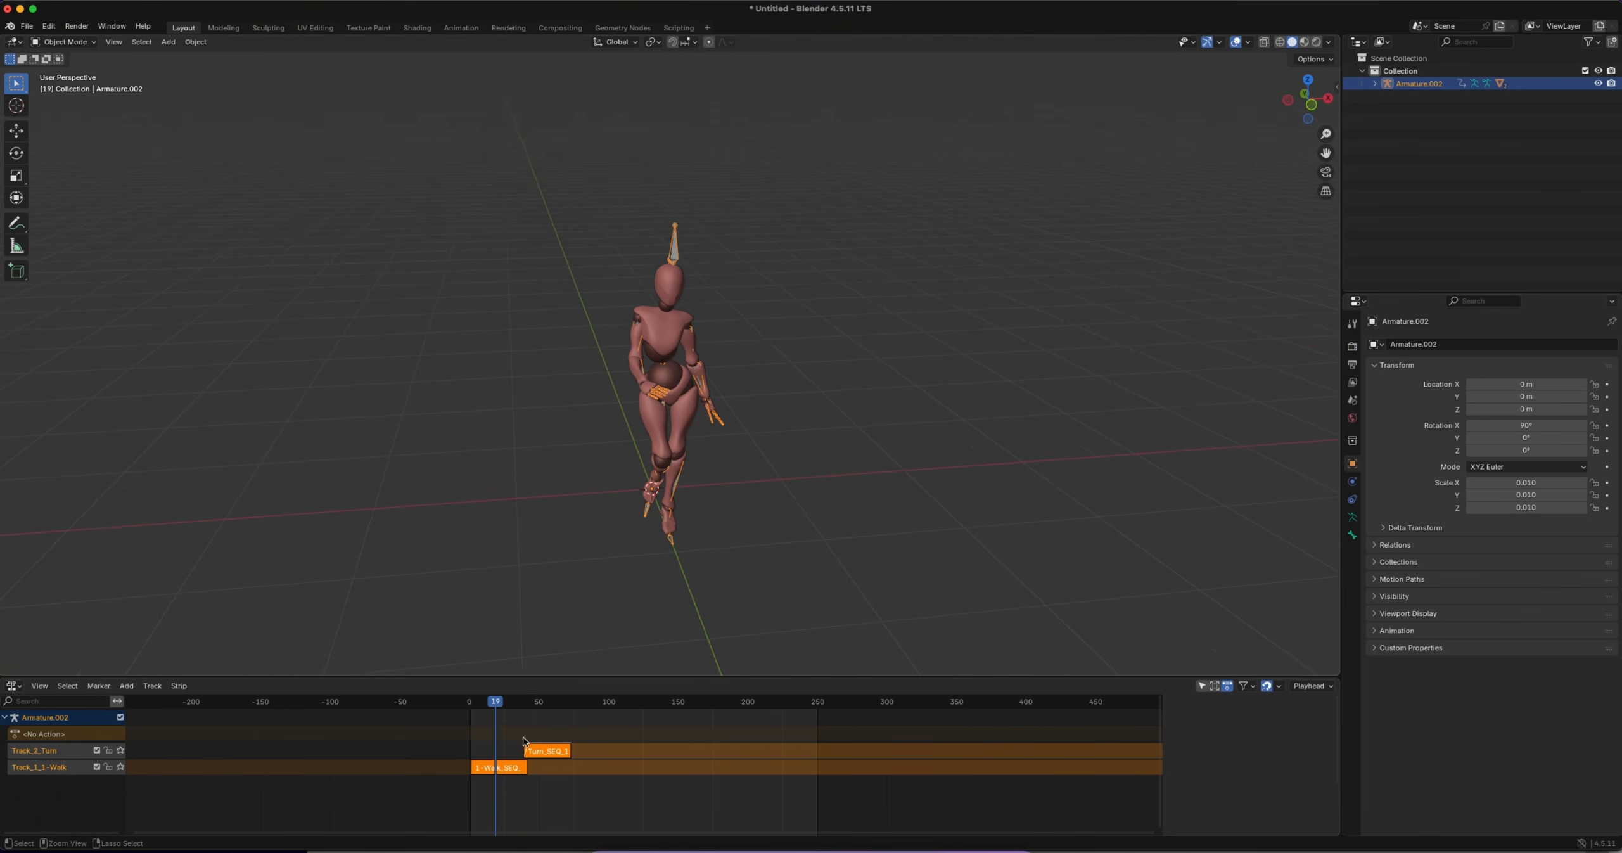
drag(497, 703, 538, 709)
scroll(802, 512, down, 2)
Mirror the Turn clip, resend both clips to the NLA for Armature.002, and scrub through the mirrored turn
key(n)
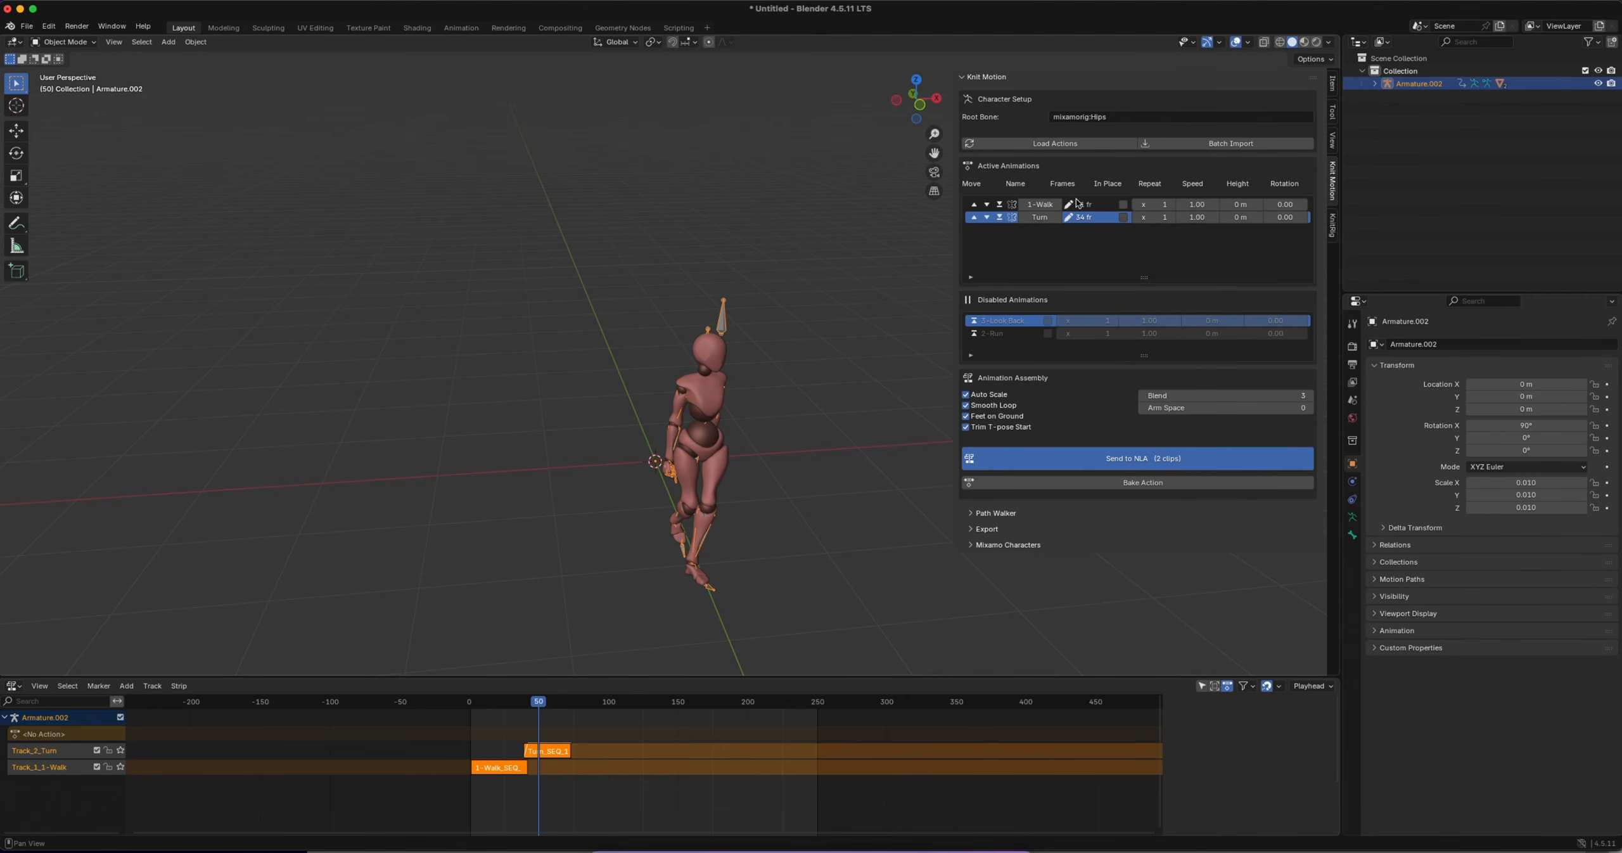
click(1011, 216)
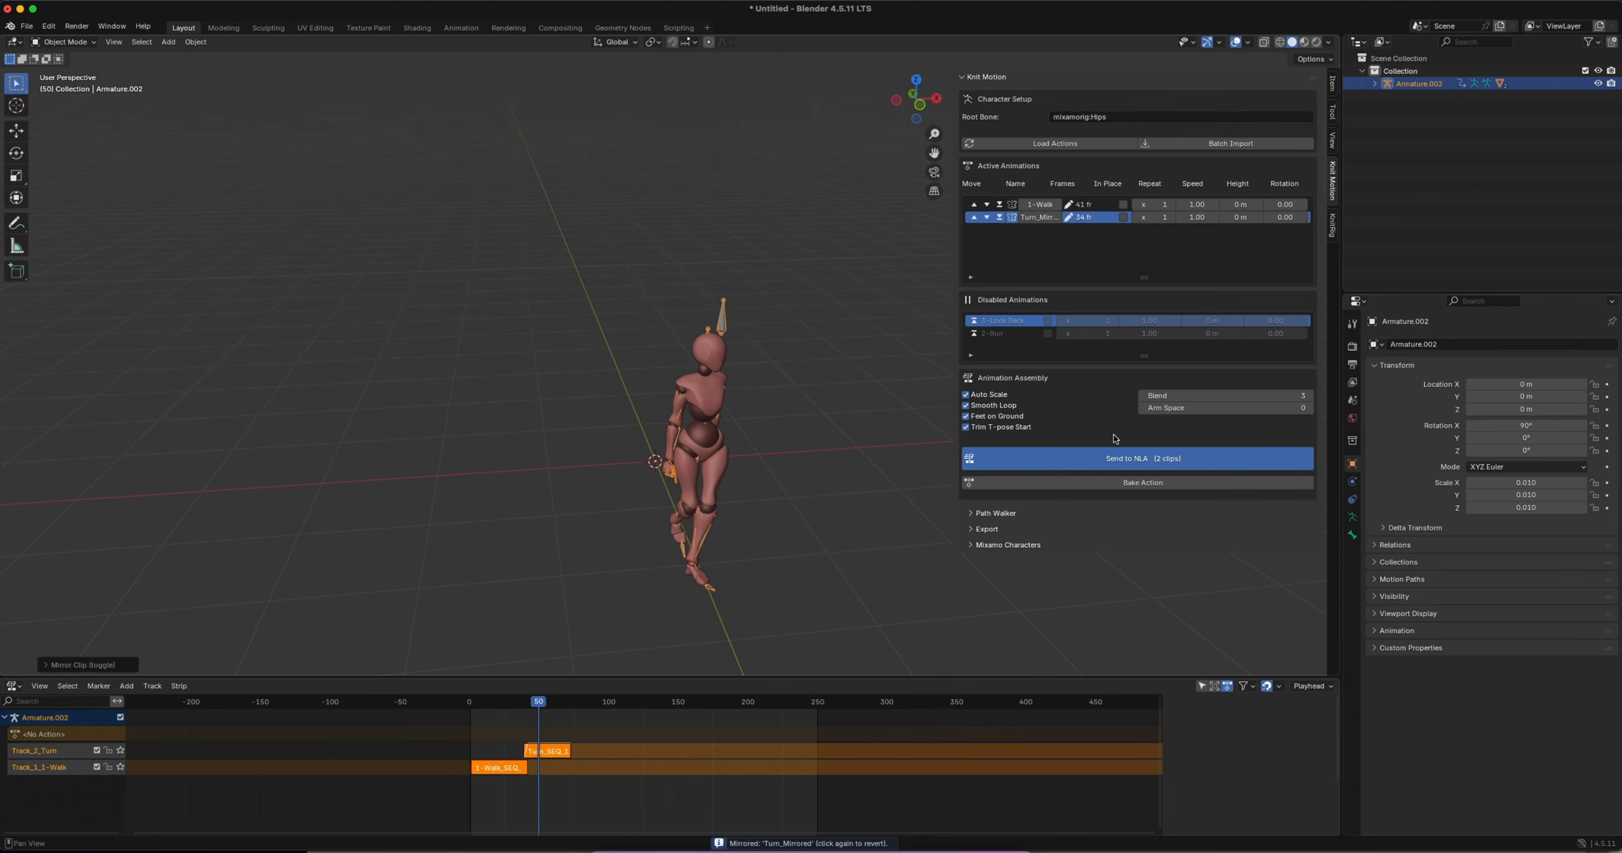
click(1117, 459)
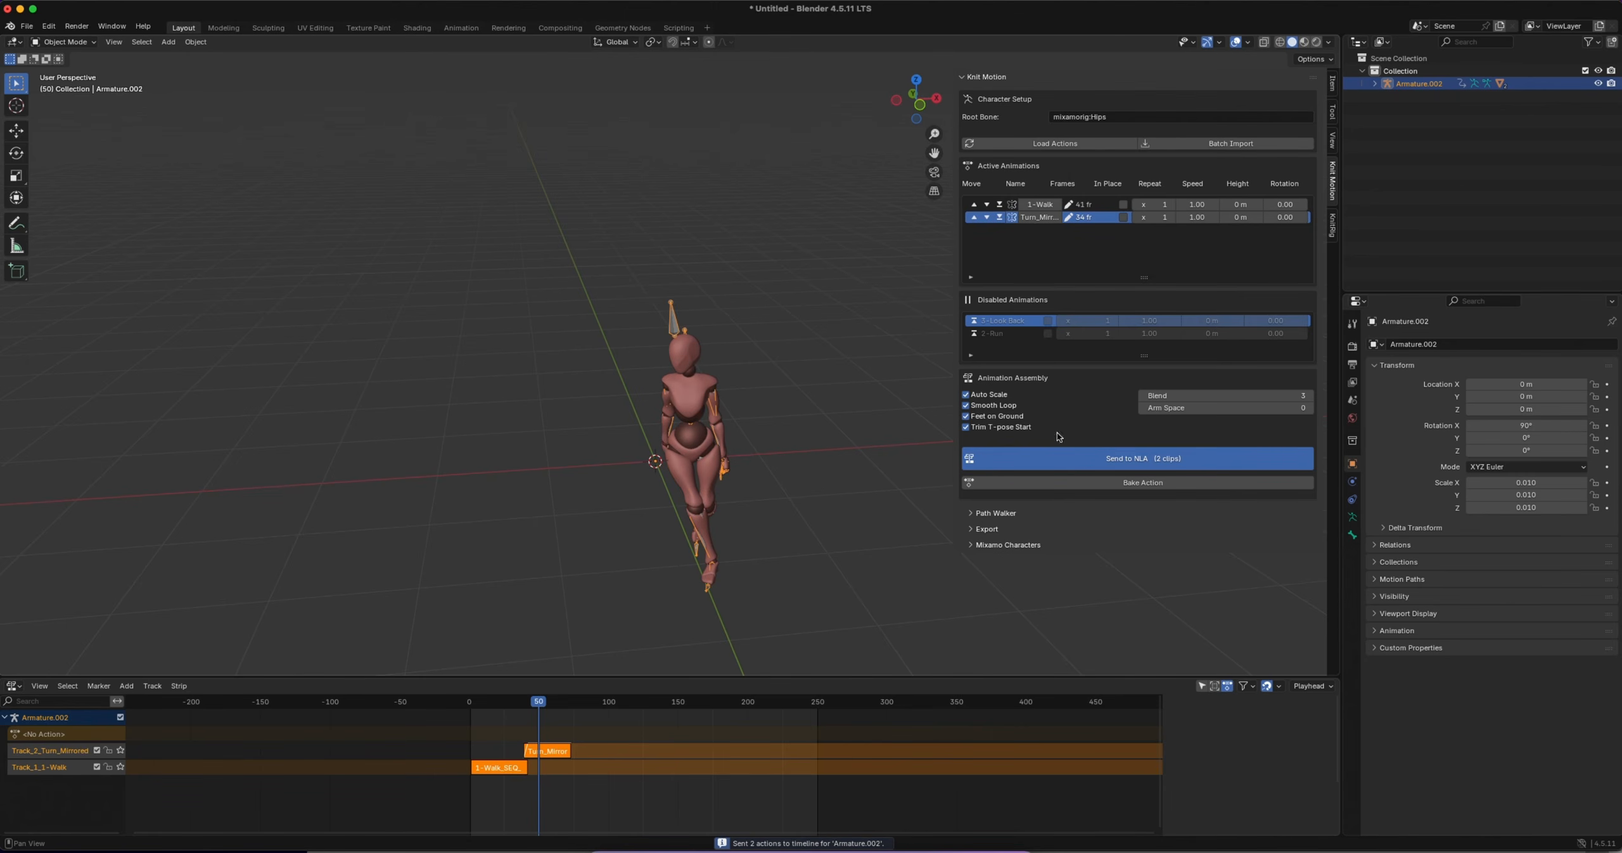
mouse_move(539, 701)
mouse_down()
mouse_move(520, 702)
mouse_move(562, 702)
mouse_up()
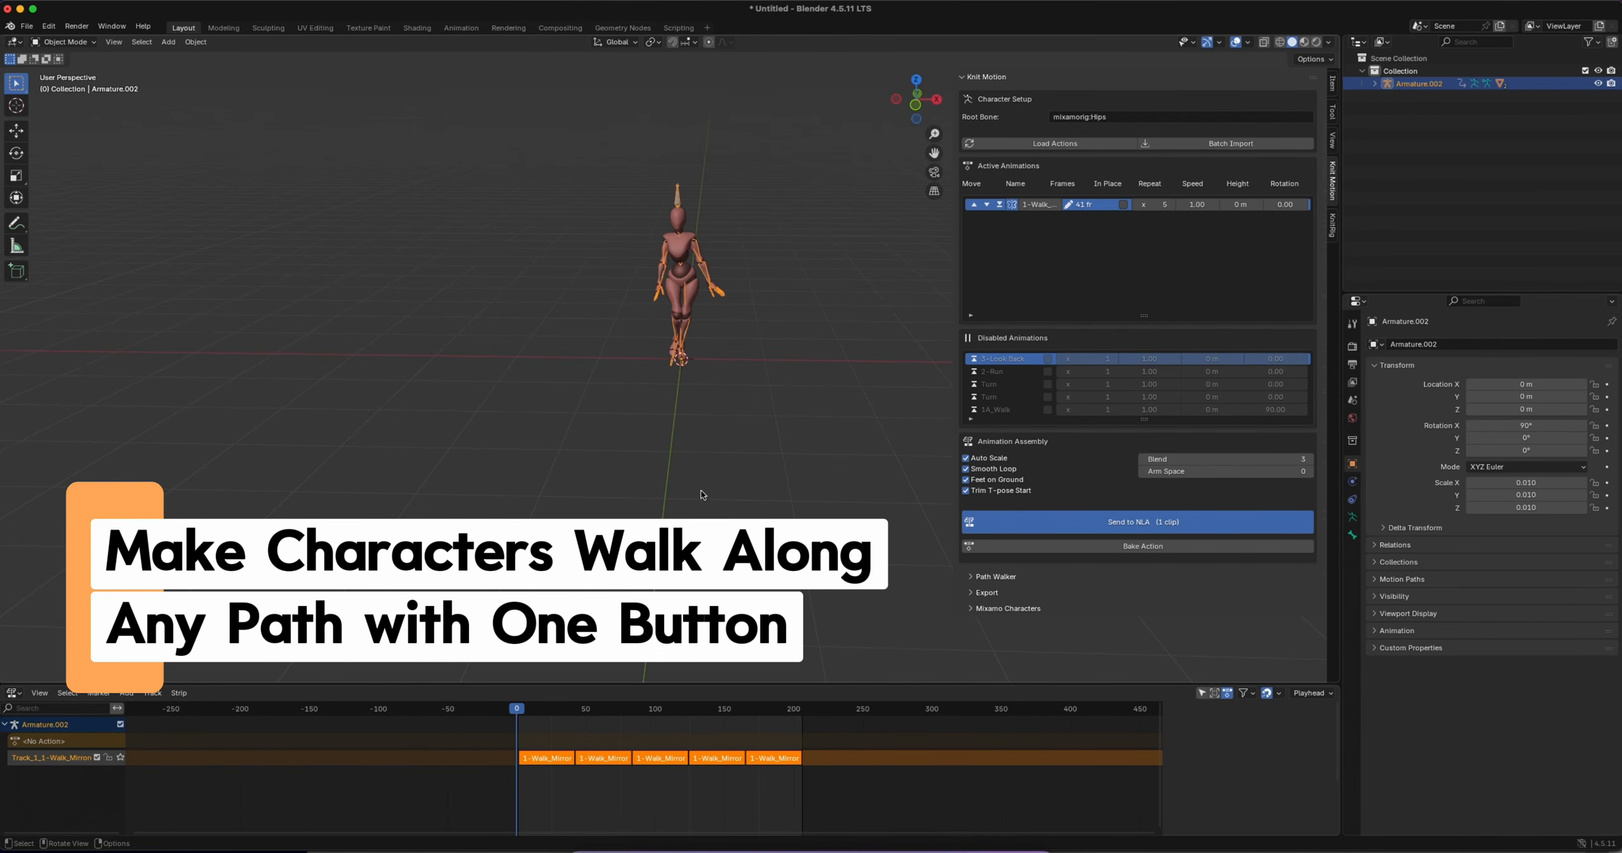
Expand the Path Walker settings and add a Bézier curve at the character's feet
click(974, 578)
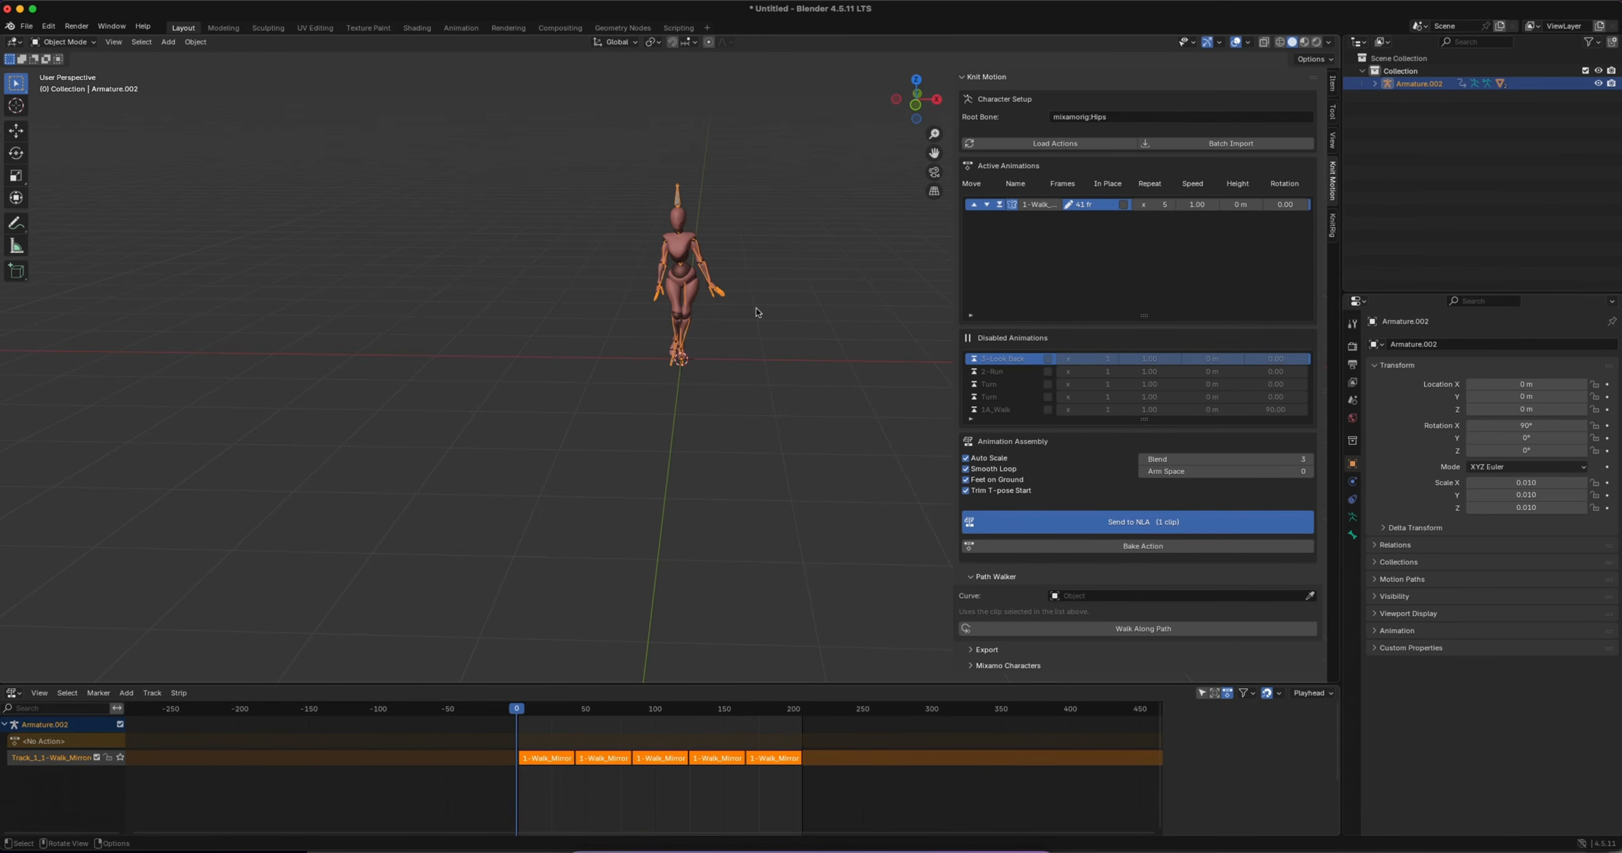
click(169, 42)
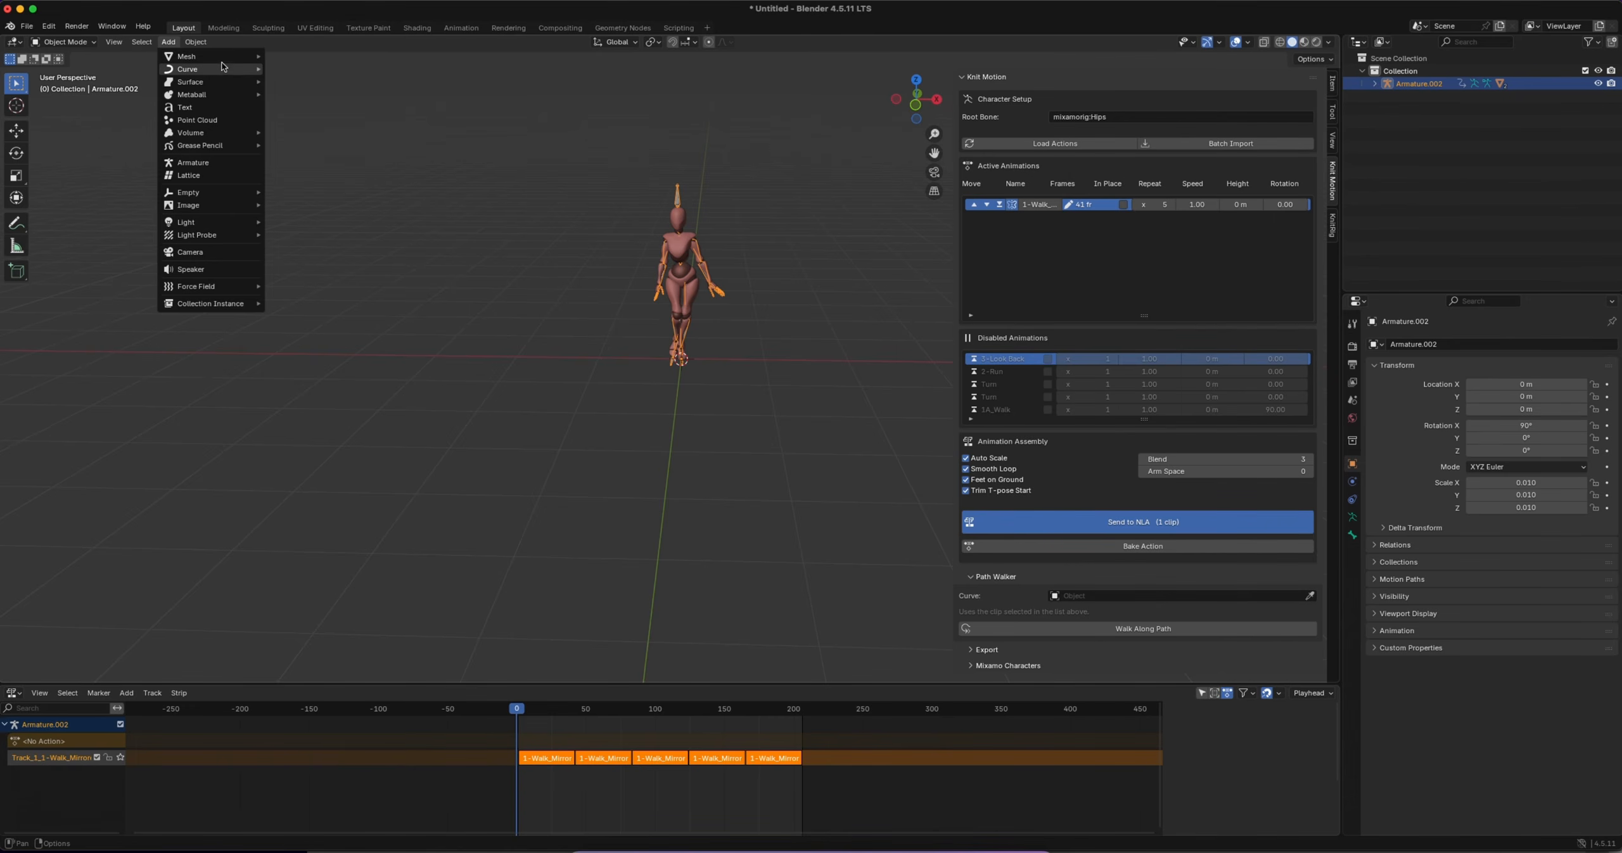
mouse_move(190, 69)
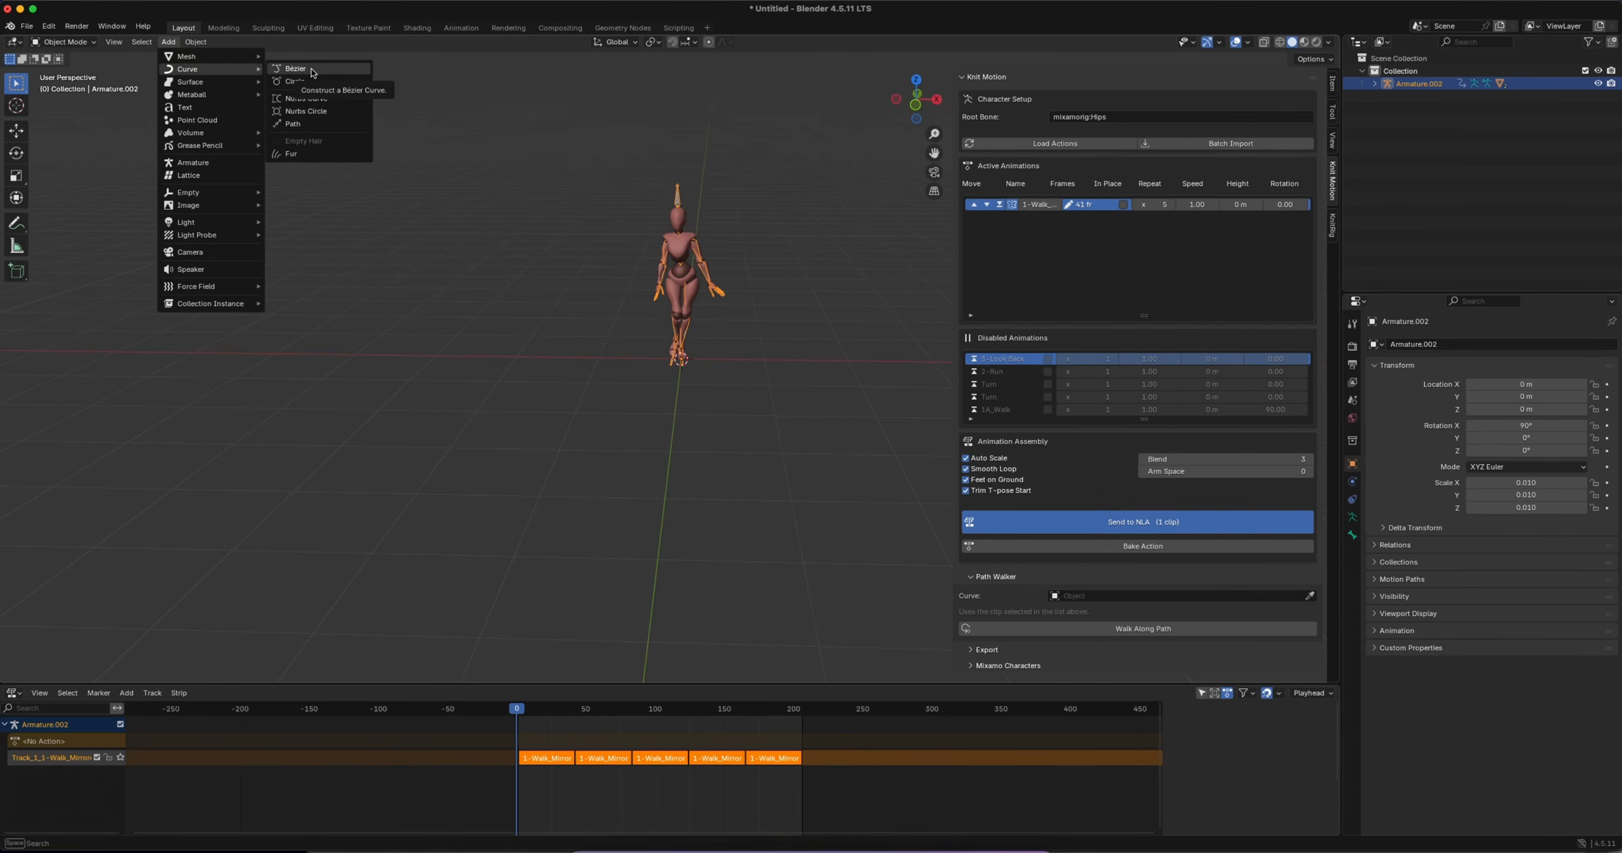
click(335, 70)
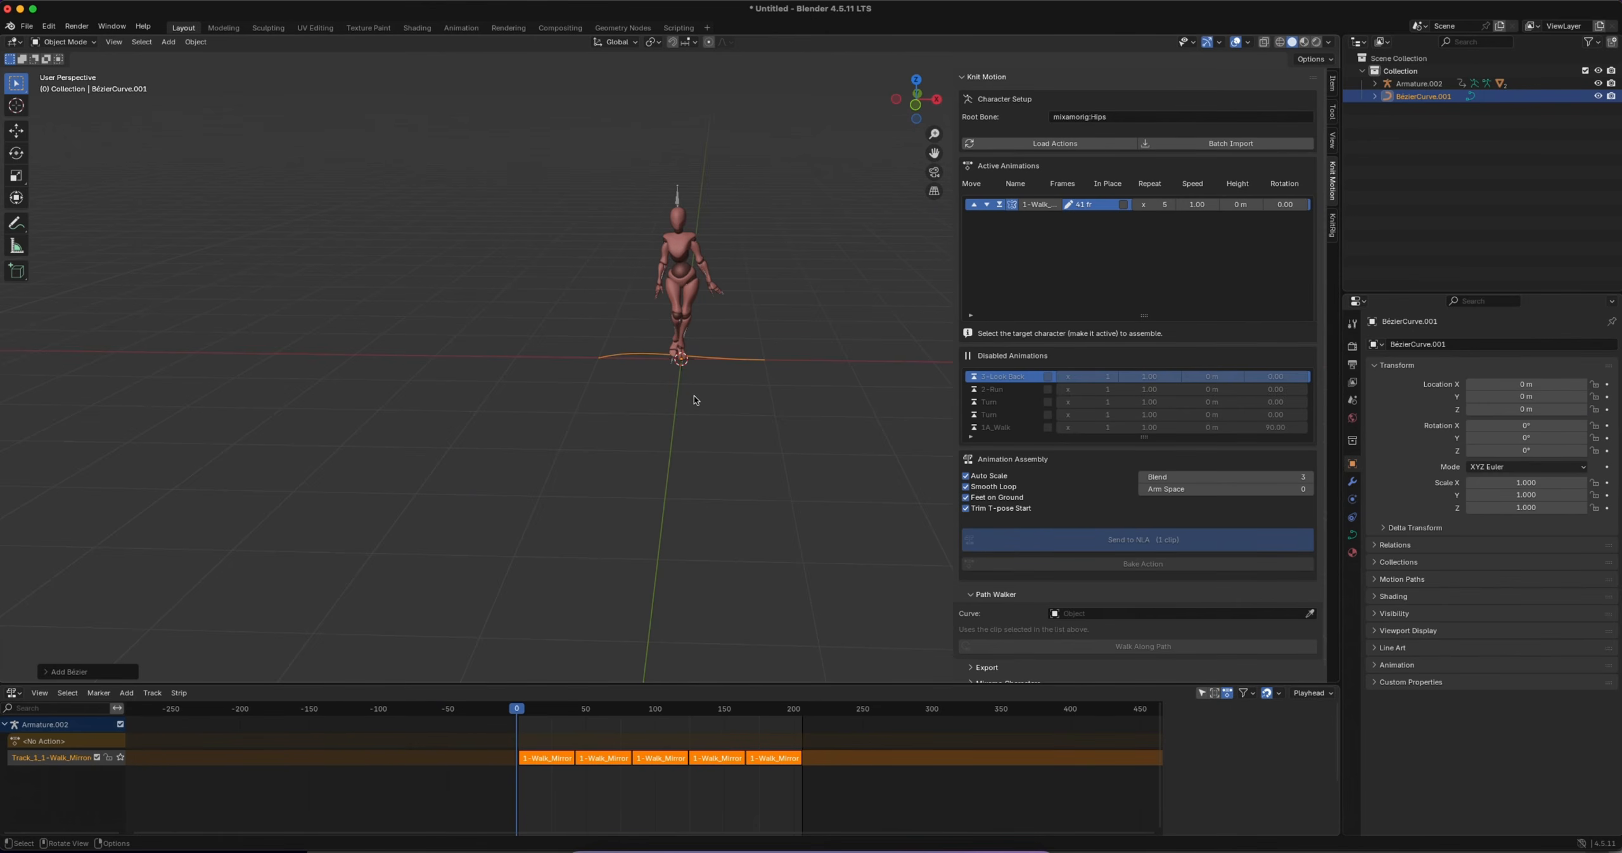
Rotate the Bézier curve -90° about the Z axis
key(r)
text(z)
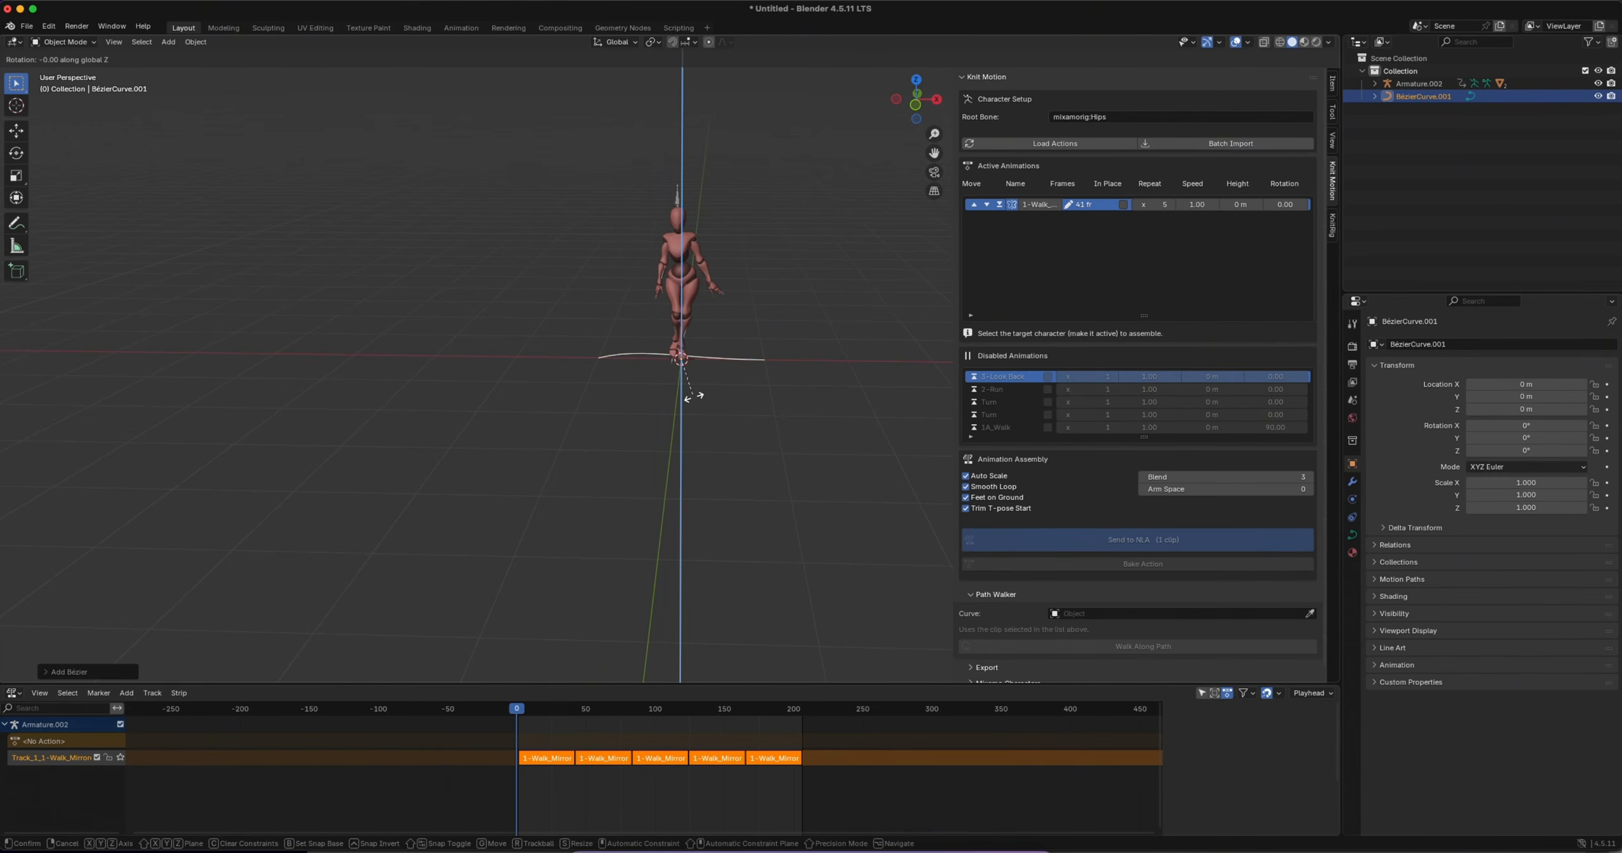
text(-90)
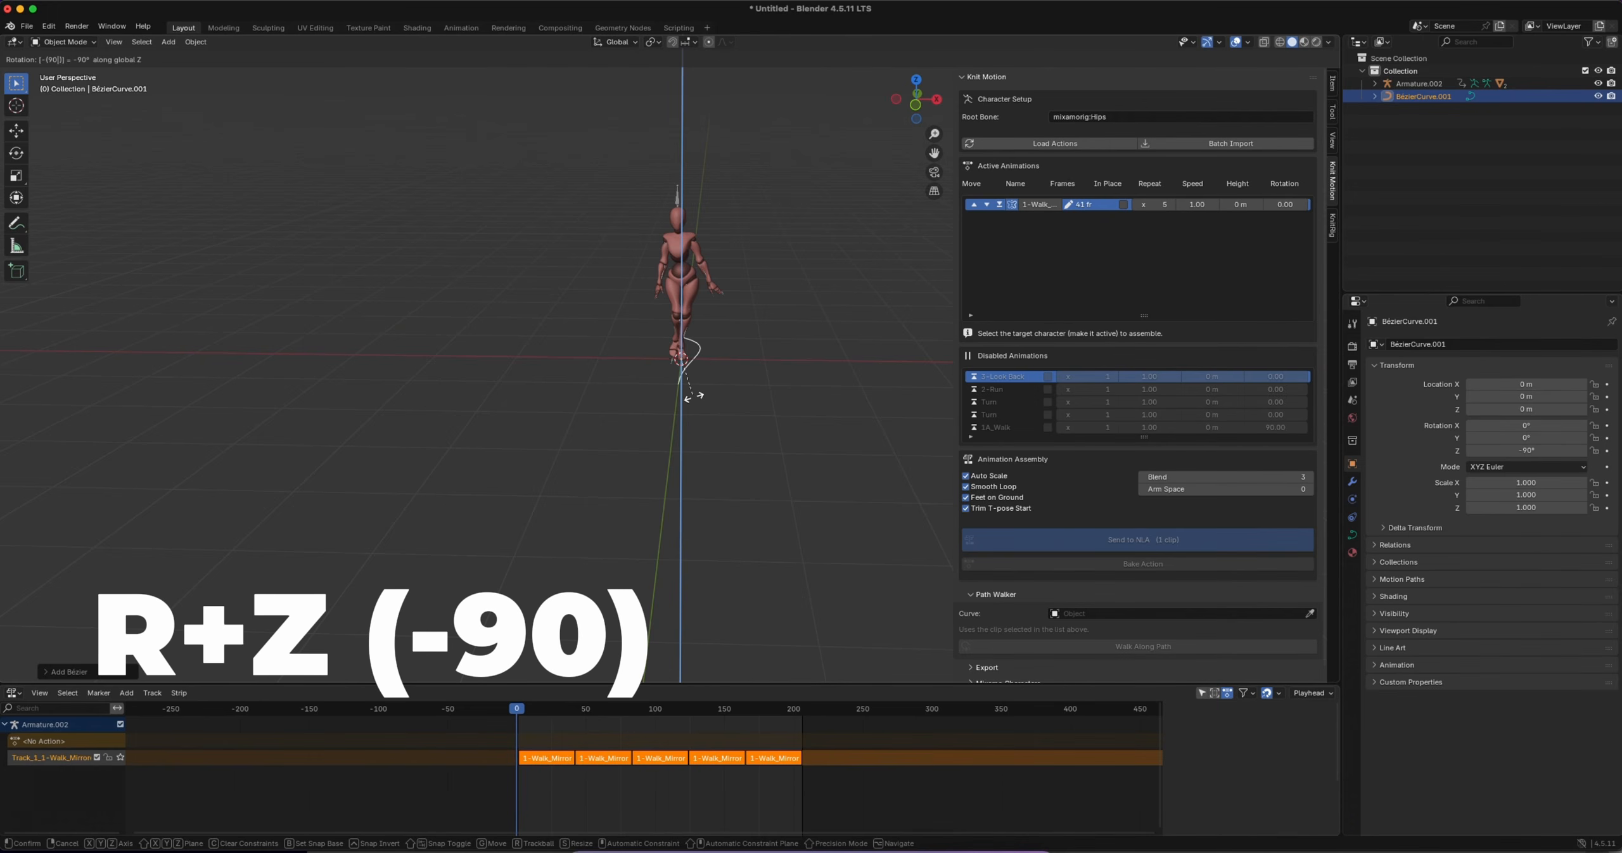
key(Return)
Scale the Bézier curve up uniformly to about 6.985
scroll(730, 403, right, 5)
ctrl+scroll(730, 403, down, 3)
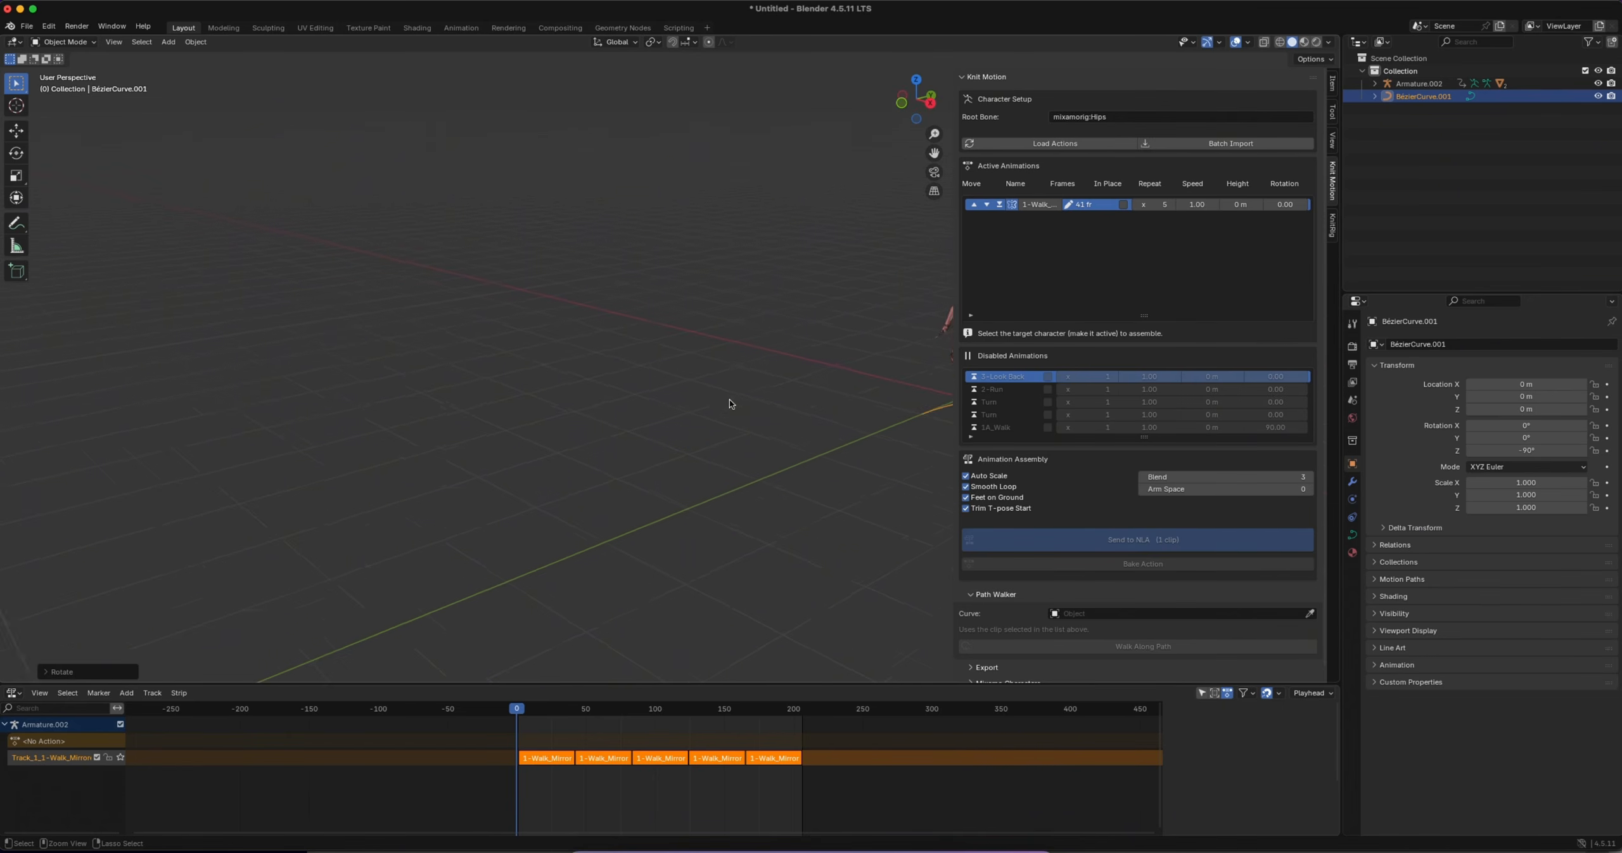
ctrl+scroll(730, 399, down, 2)
shift+scroll(735, 399, right, 10)
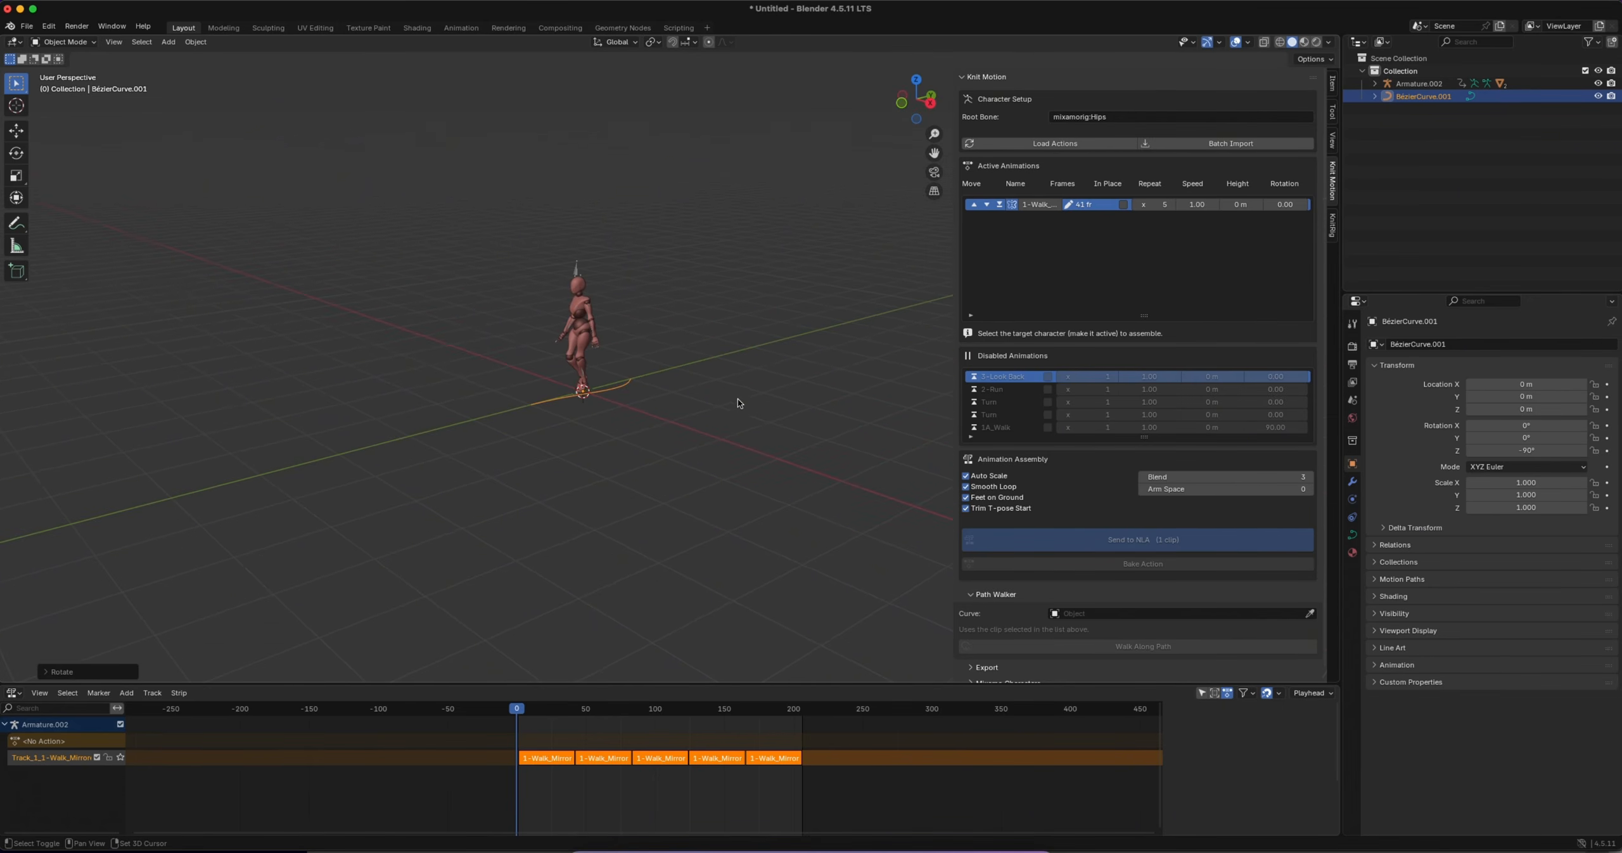
key(s)
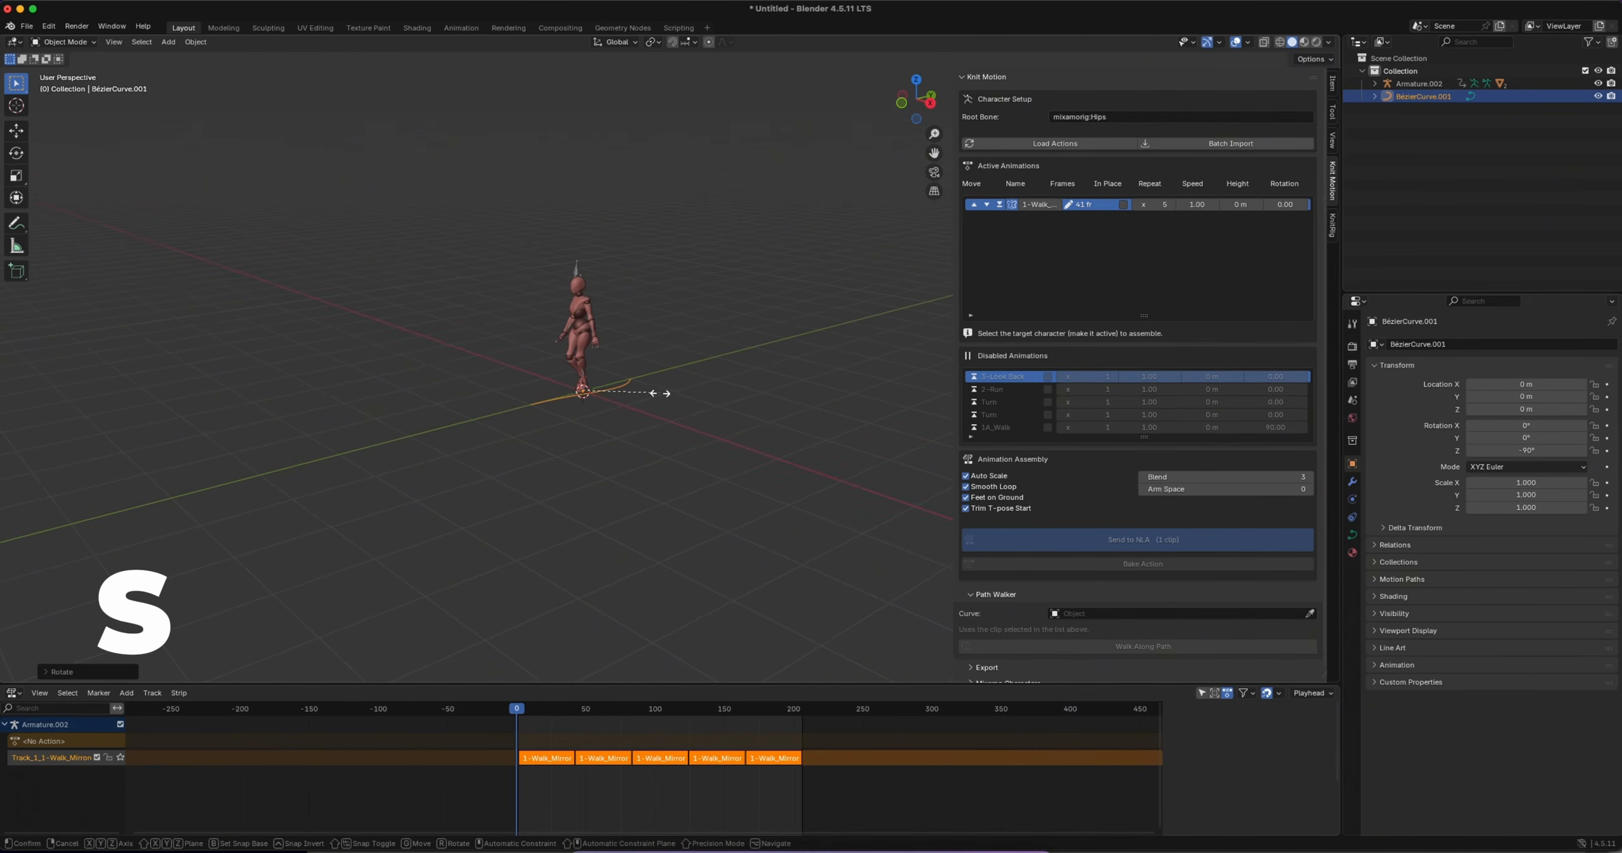
click(905, 308)
key(s)
click(707, 403)
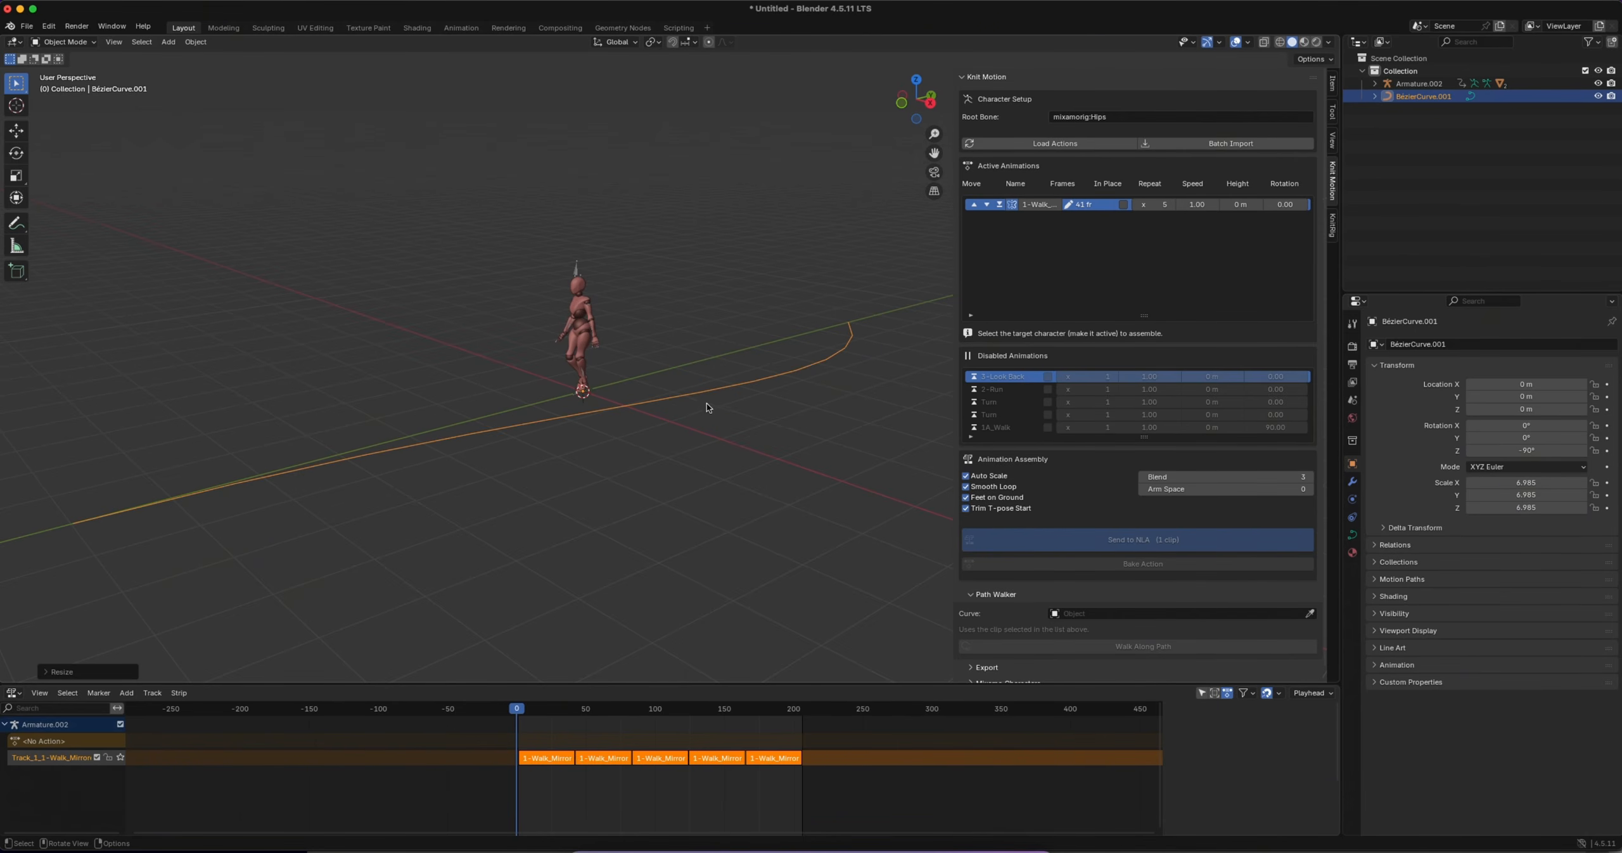
Move the Bézier curve along Y to about -6.985 m so that it starts at the character's feet
key(g)
key(y)
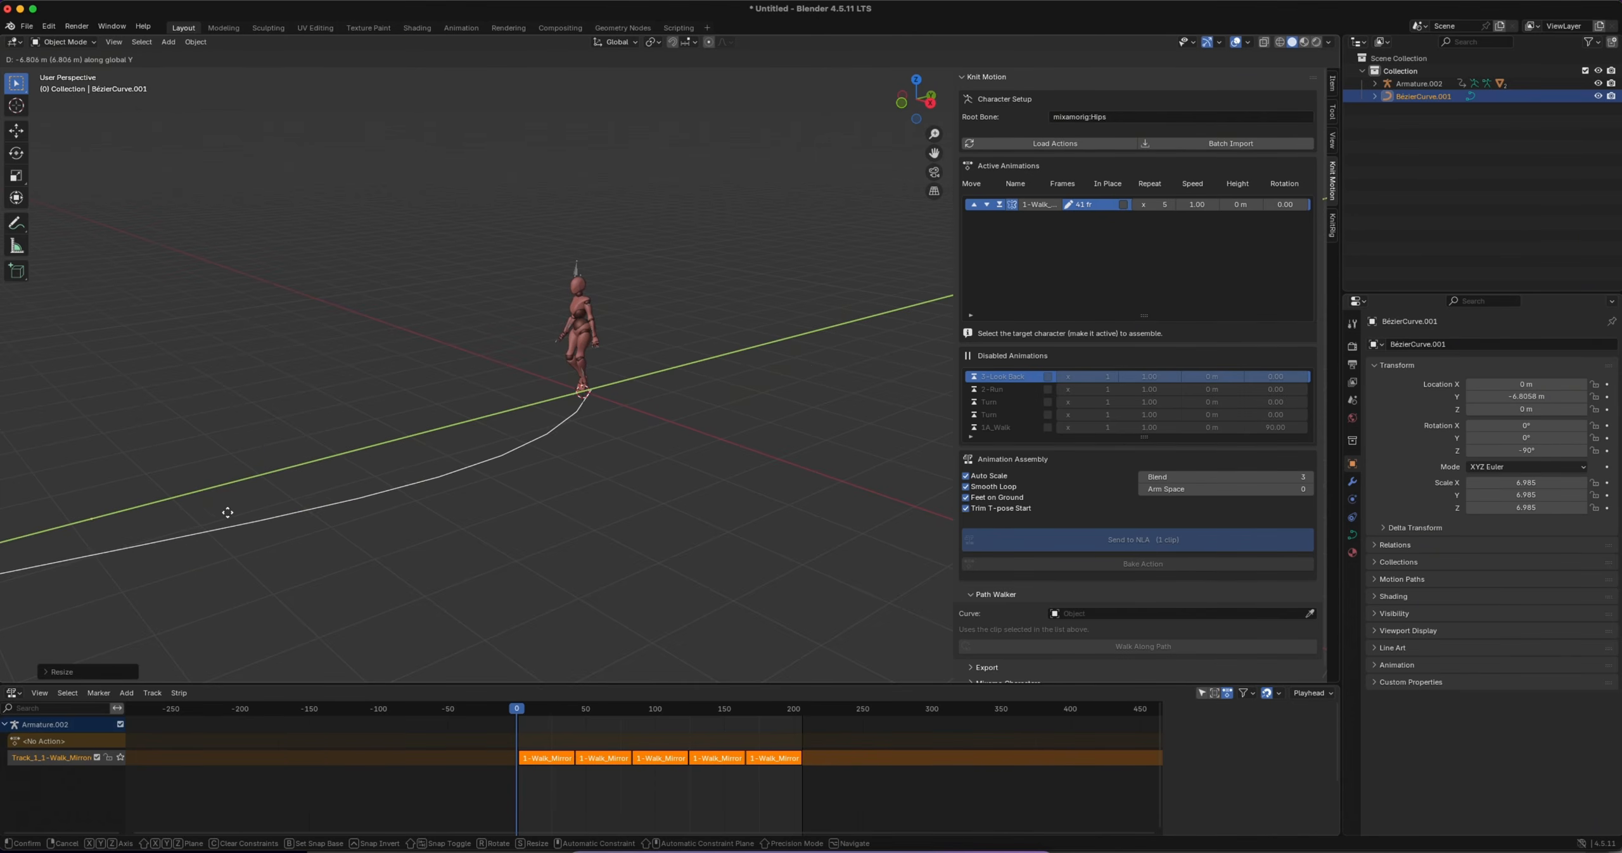
click(308, 575)
middle_drag(308, 575, 634, 481)
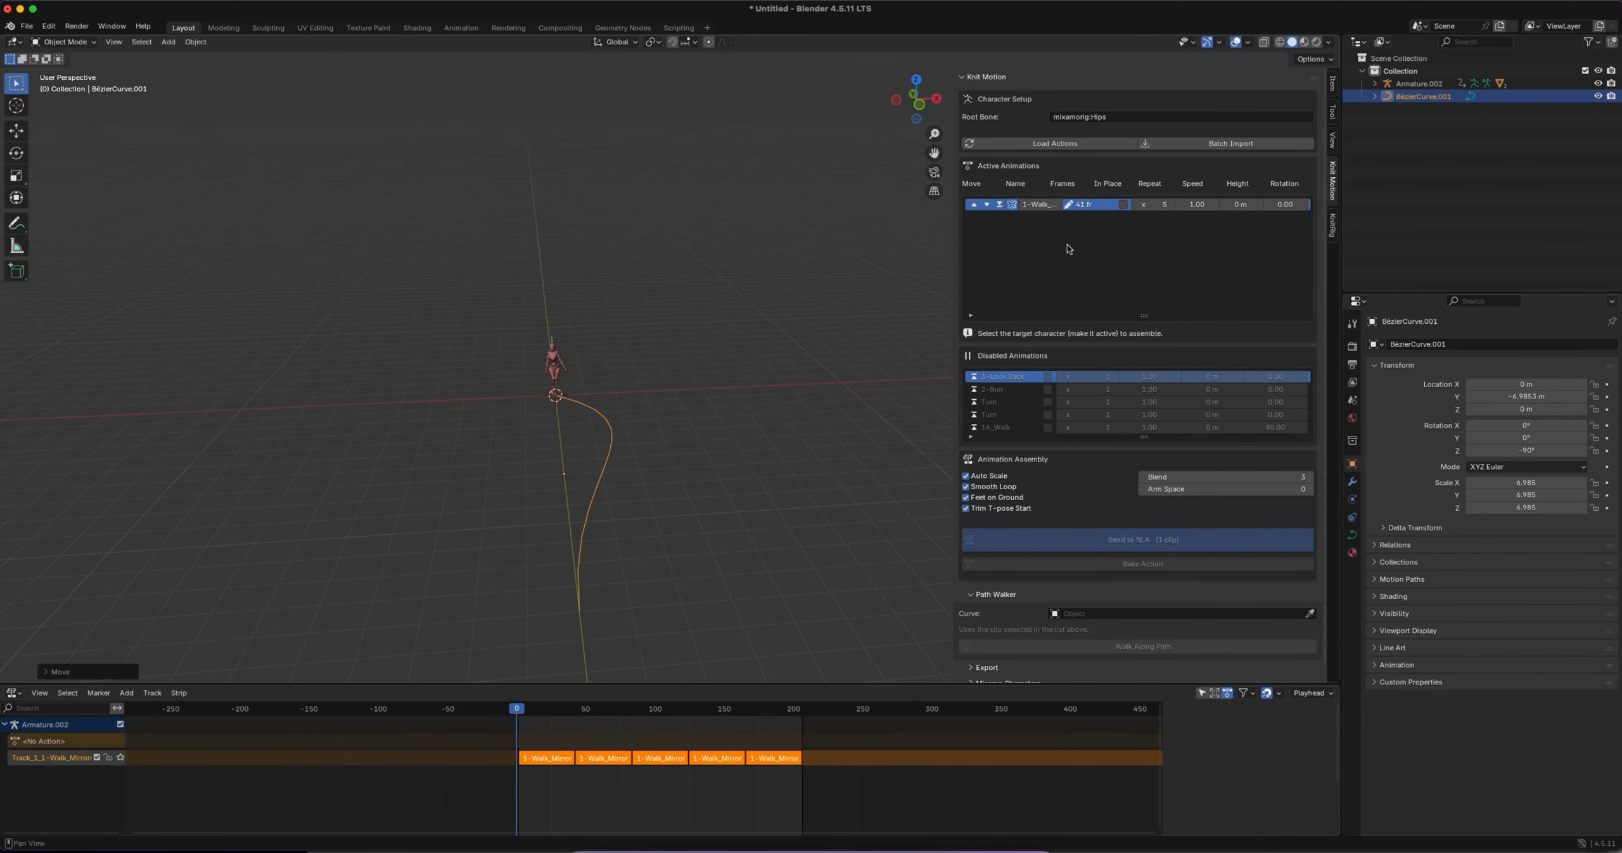
Set BézierCurve.001 as the Path Walker curve for Armature.002 and make the character walk along the path with the 1-Walk clip
click(1103, 207)
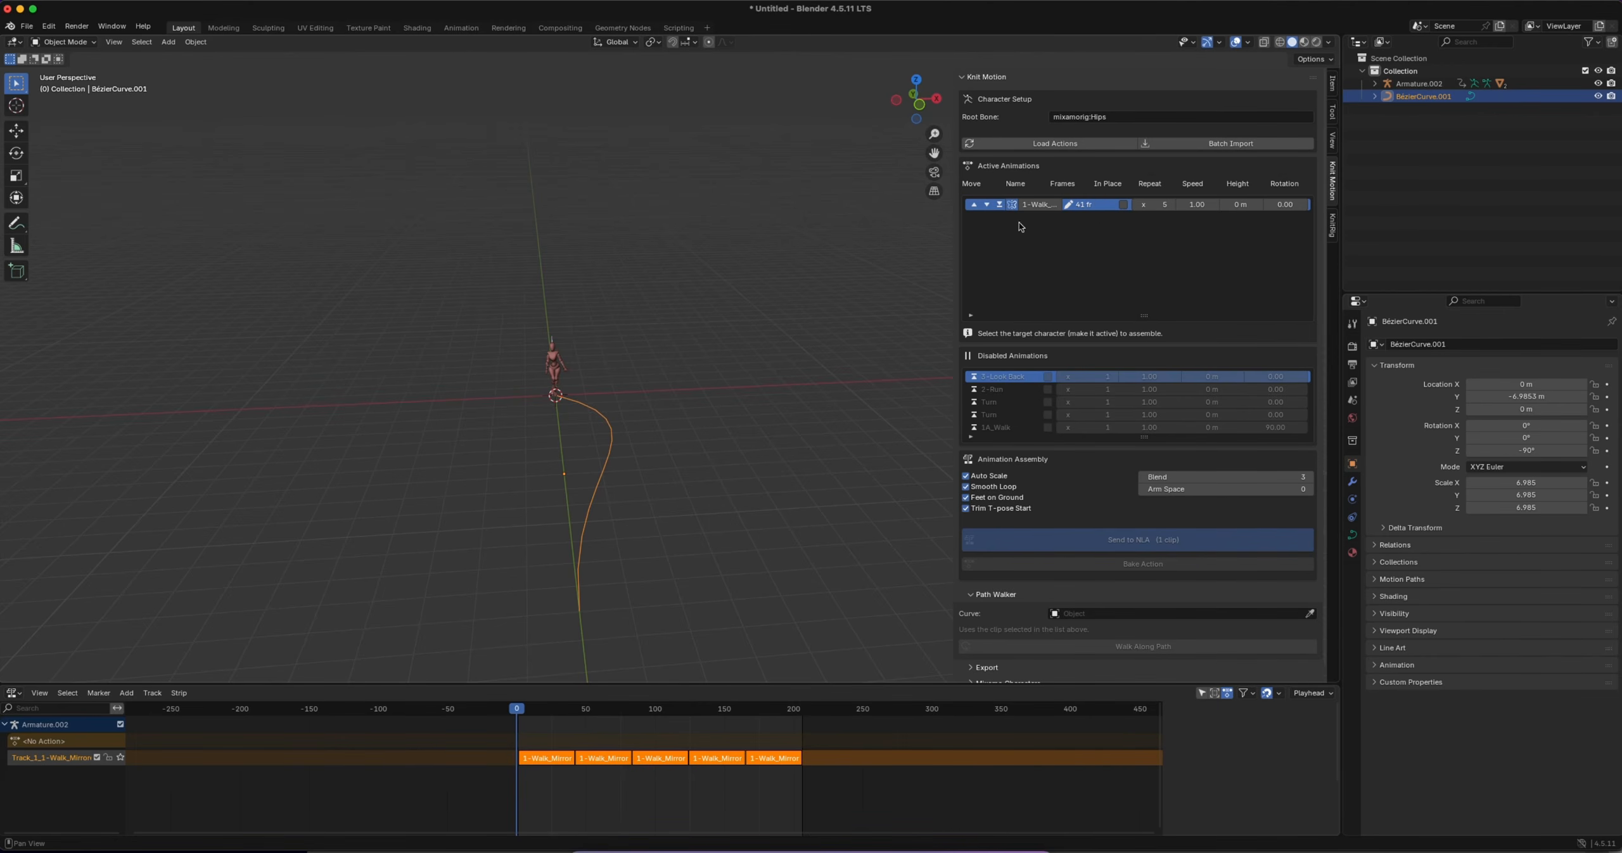
click(551, 340)
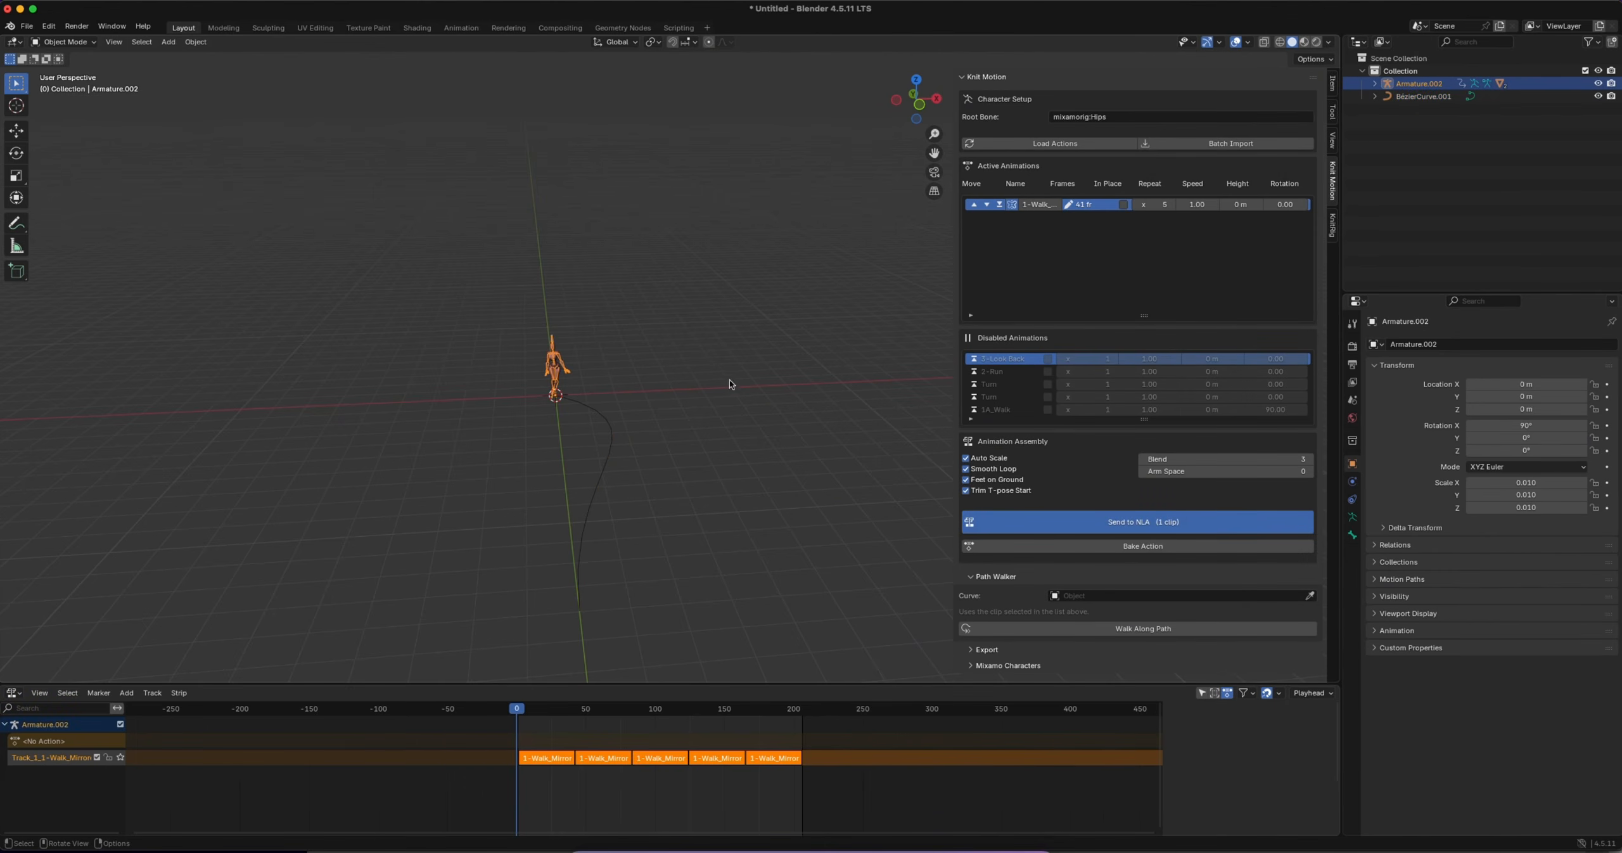
click(1310, 595)
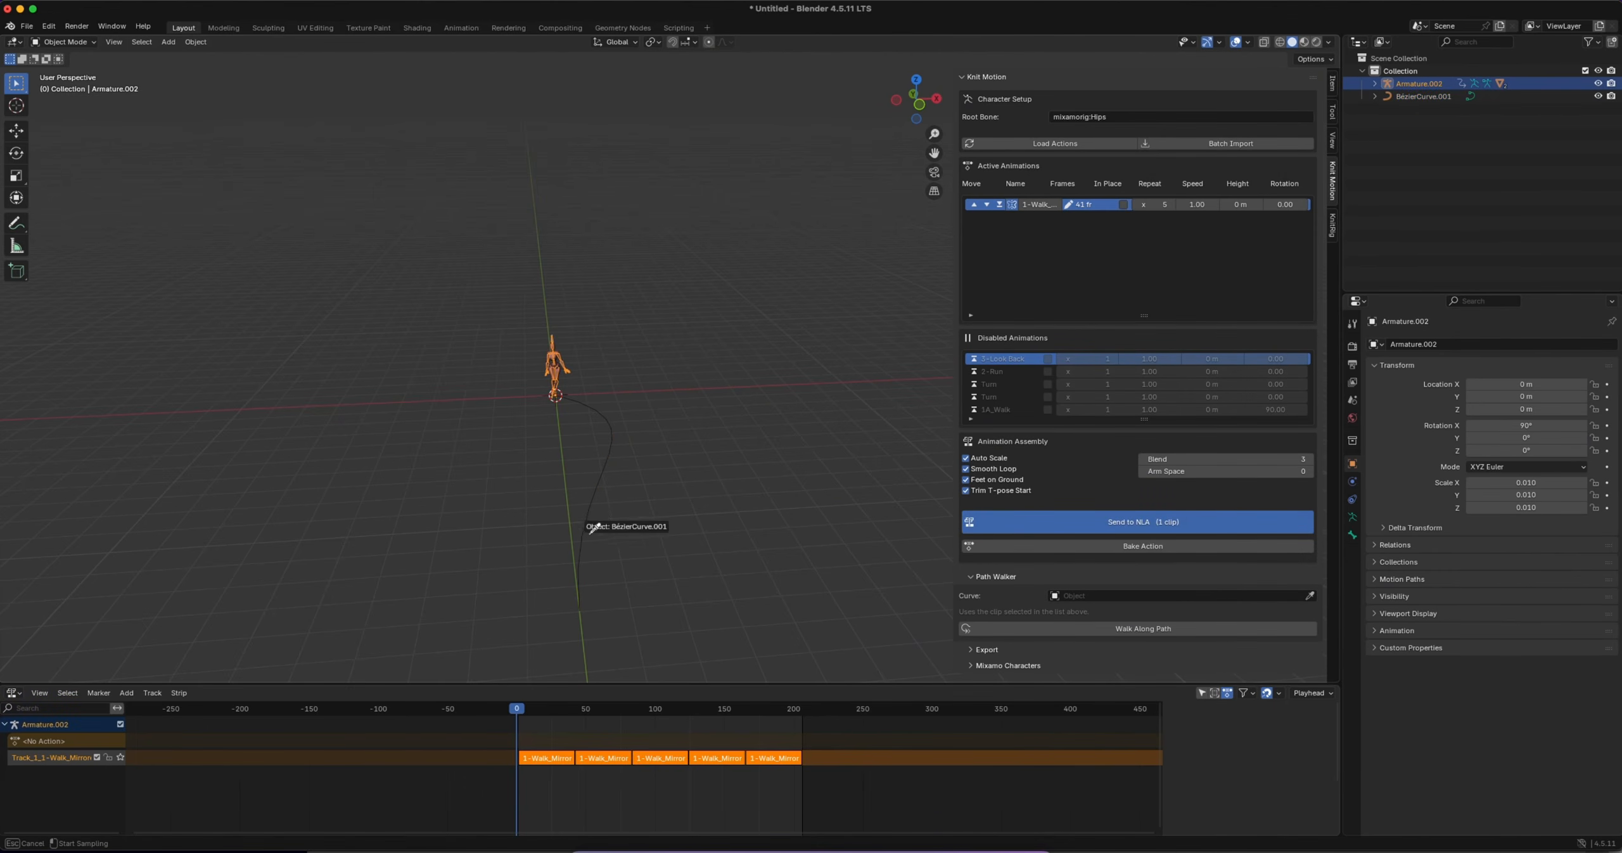
click(596, 501)
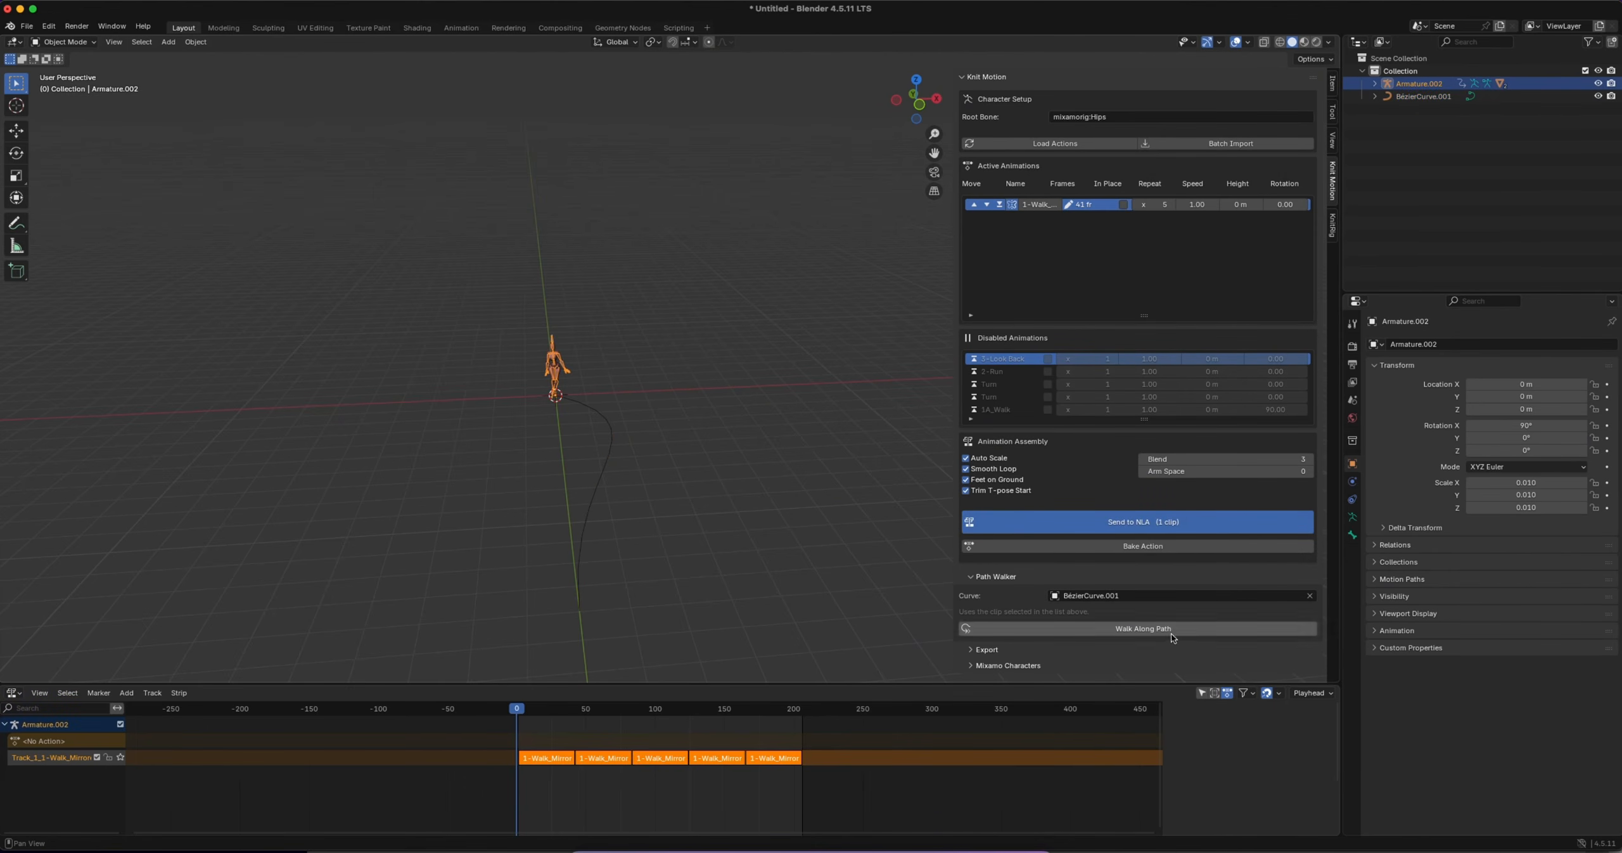
click(1145, 629)
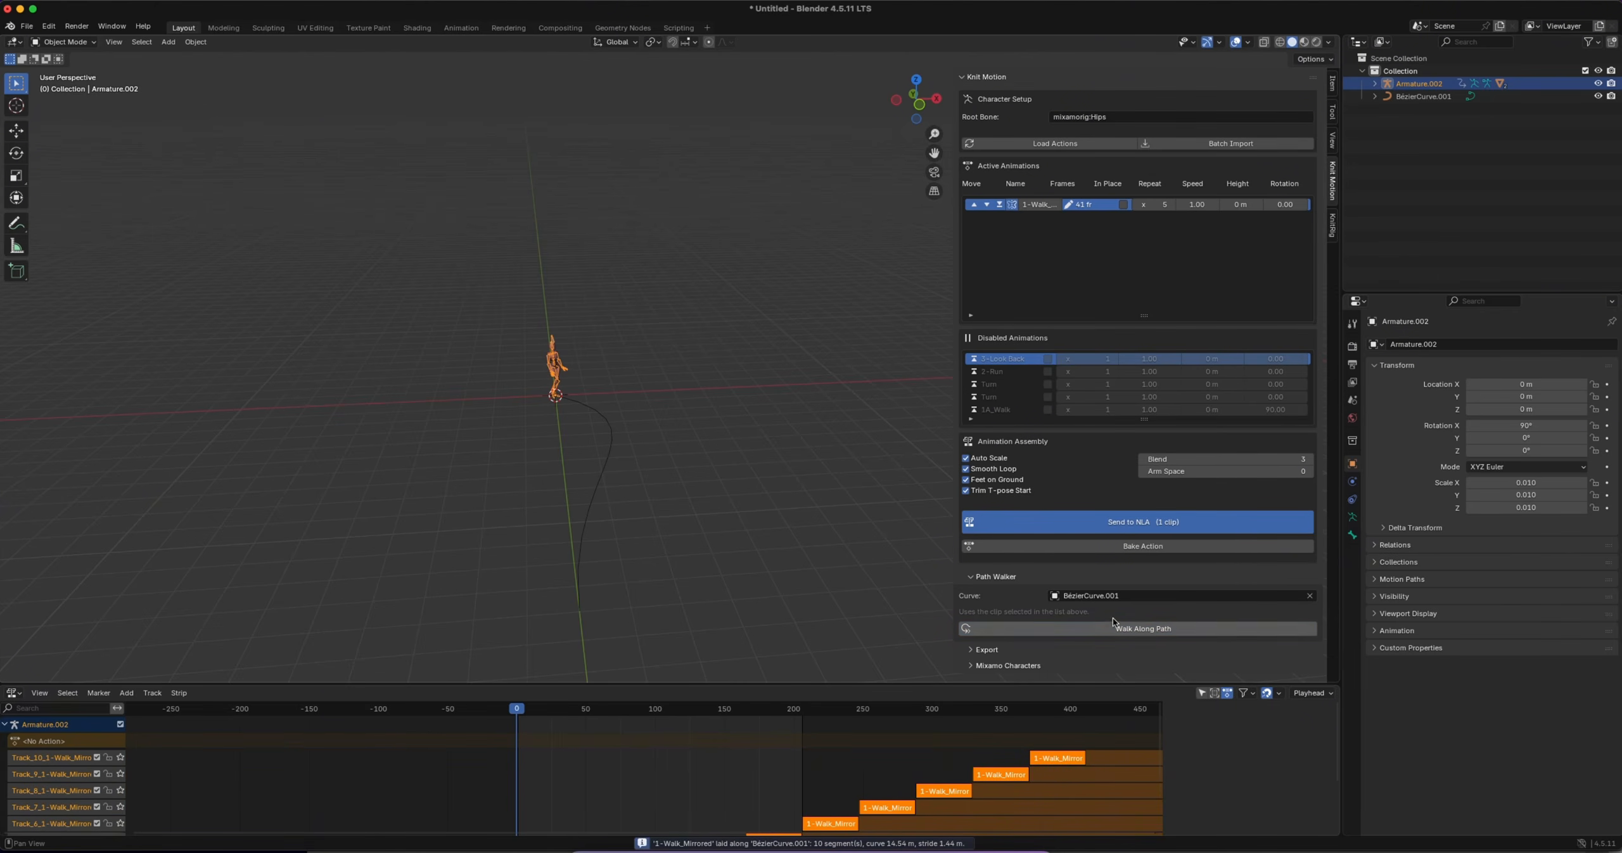
Enlarge the animation editor, set the scene's end frame to 420 in the Timeline, and return to the Nonlinear Animation editor
drag(755, 683, 754, 556)
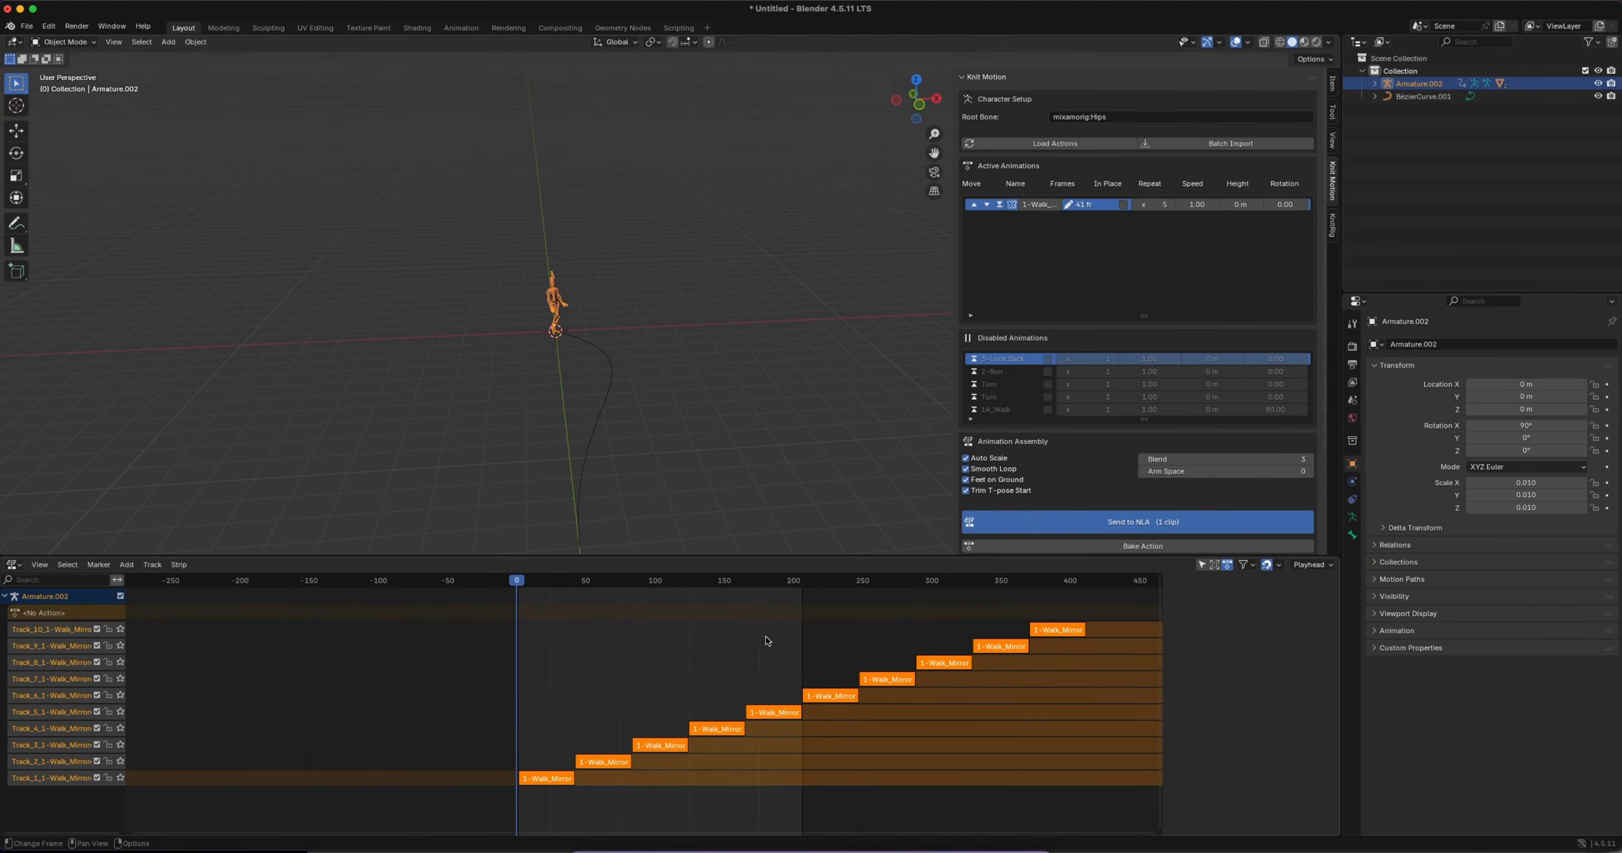
click(12, 564)
click(190, 610)
click(1302, 564)
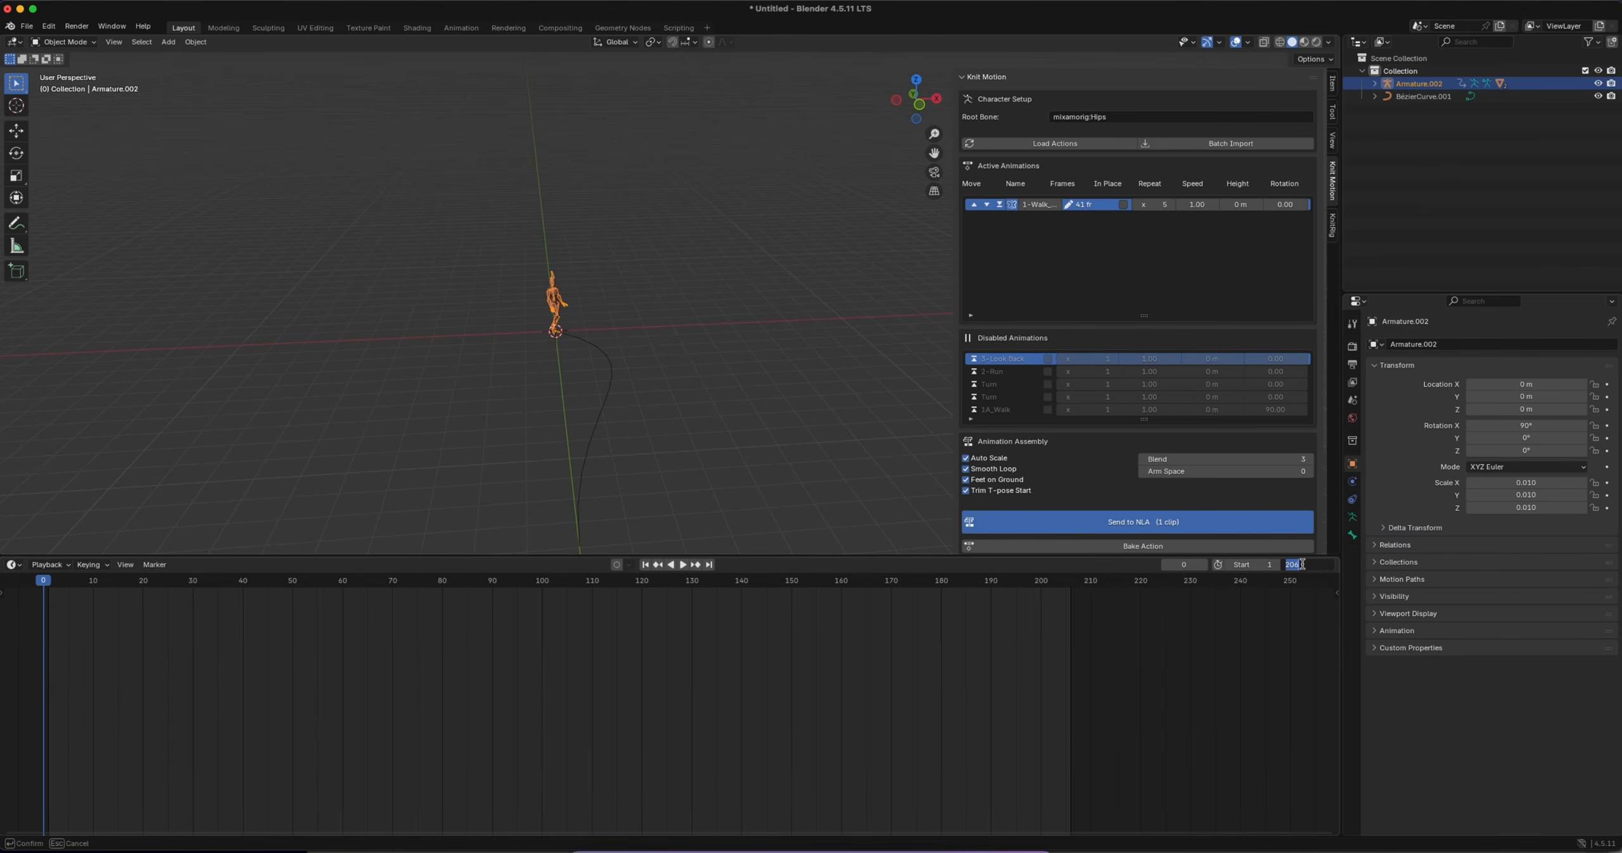
text(42)
key(Return)
click(13, 564)
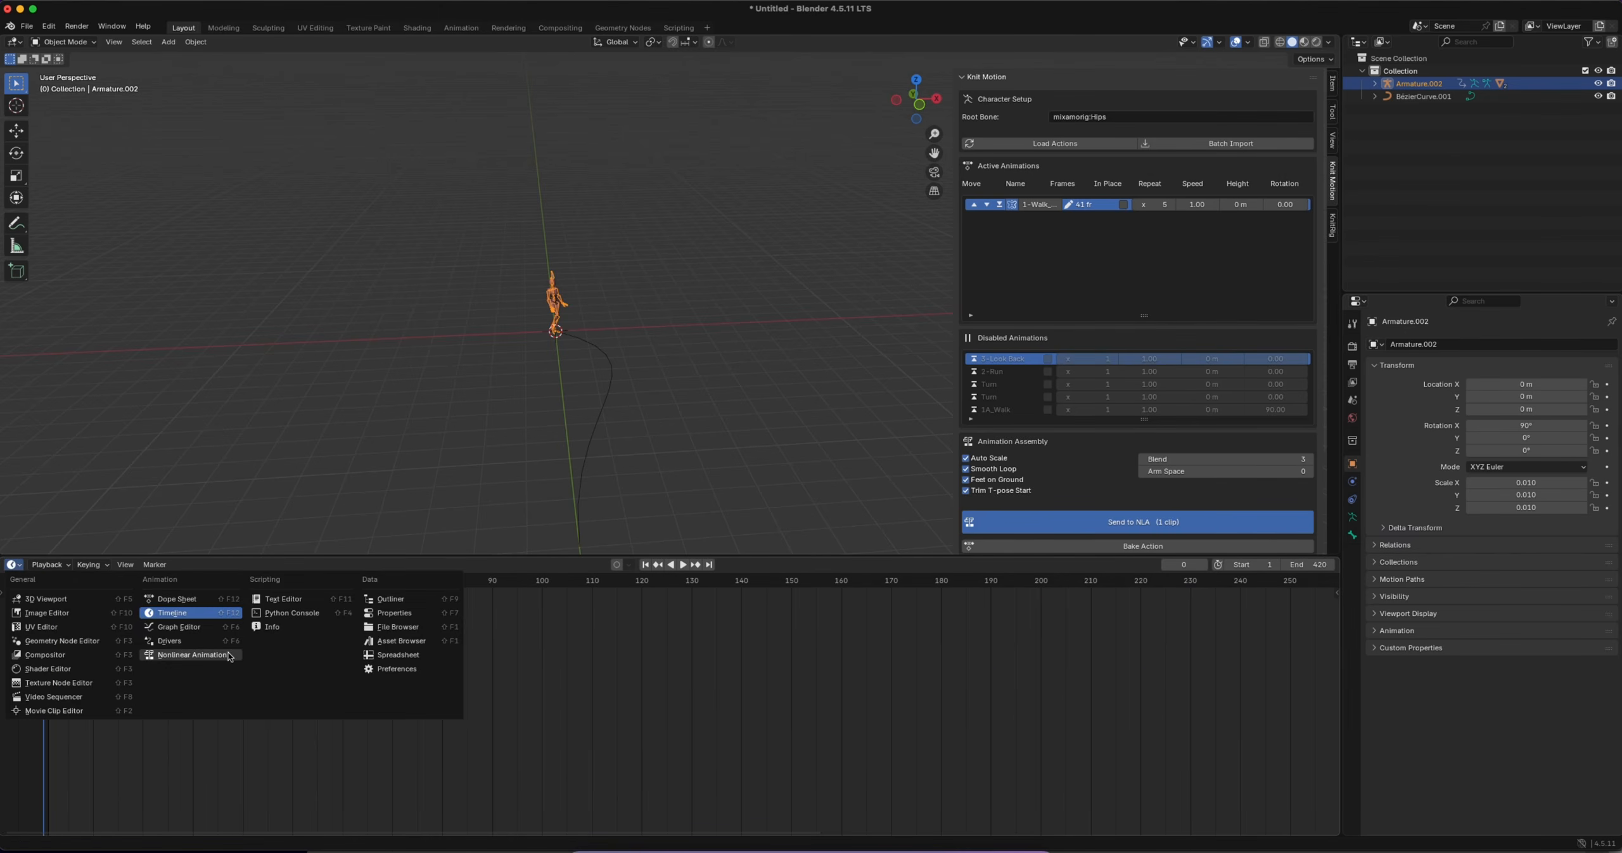
click(190, 655)
Hide the sidebar, enlarge the viewport, and play the animation to check the character's walk along the curve
key(n)
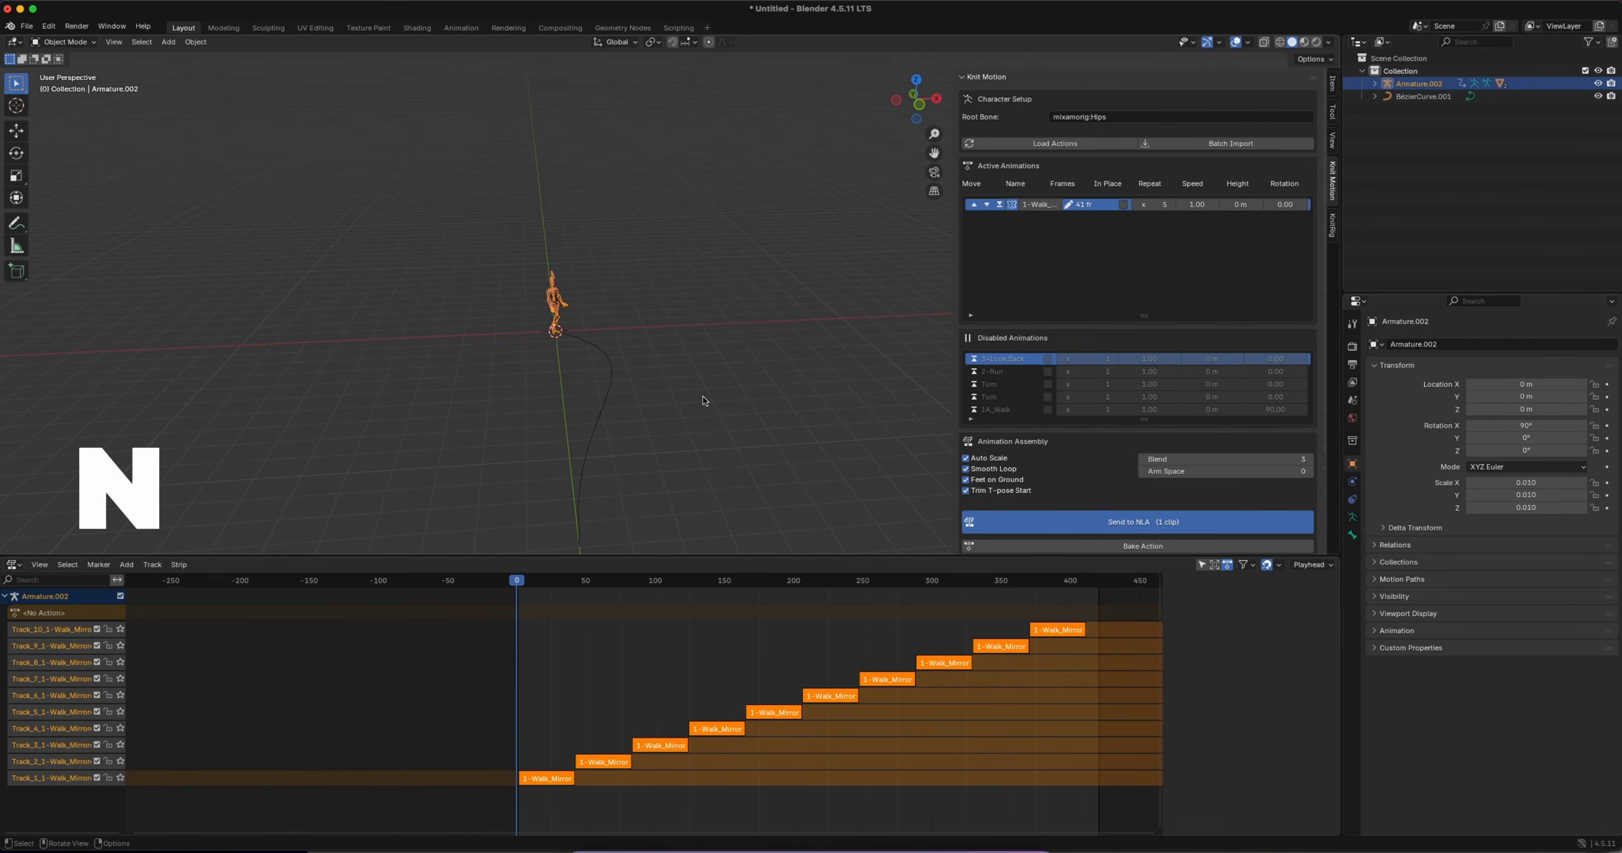
key(n)
drag(608, 556, 614, 652)
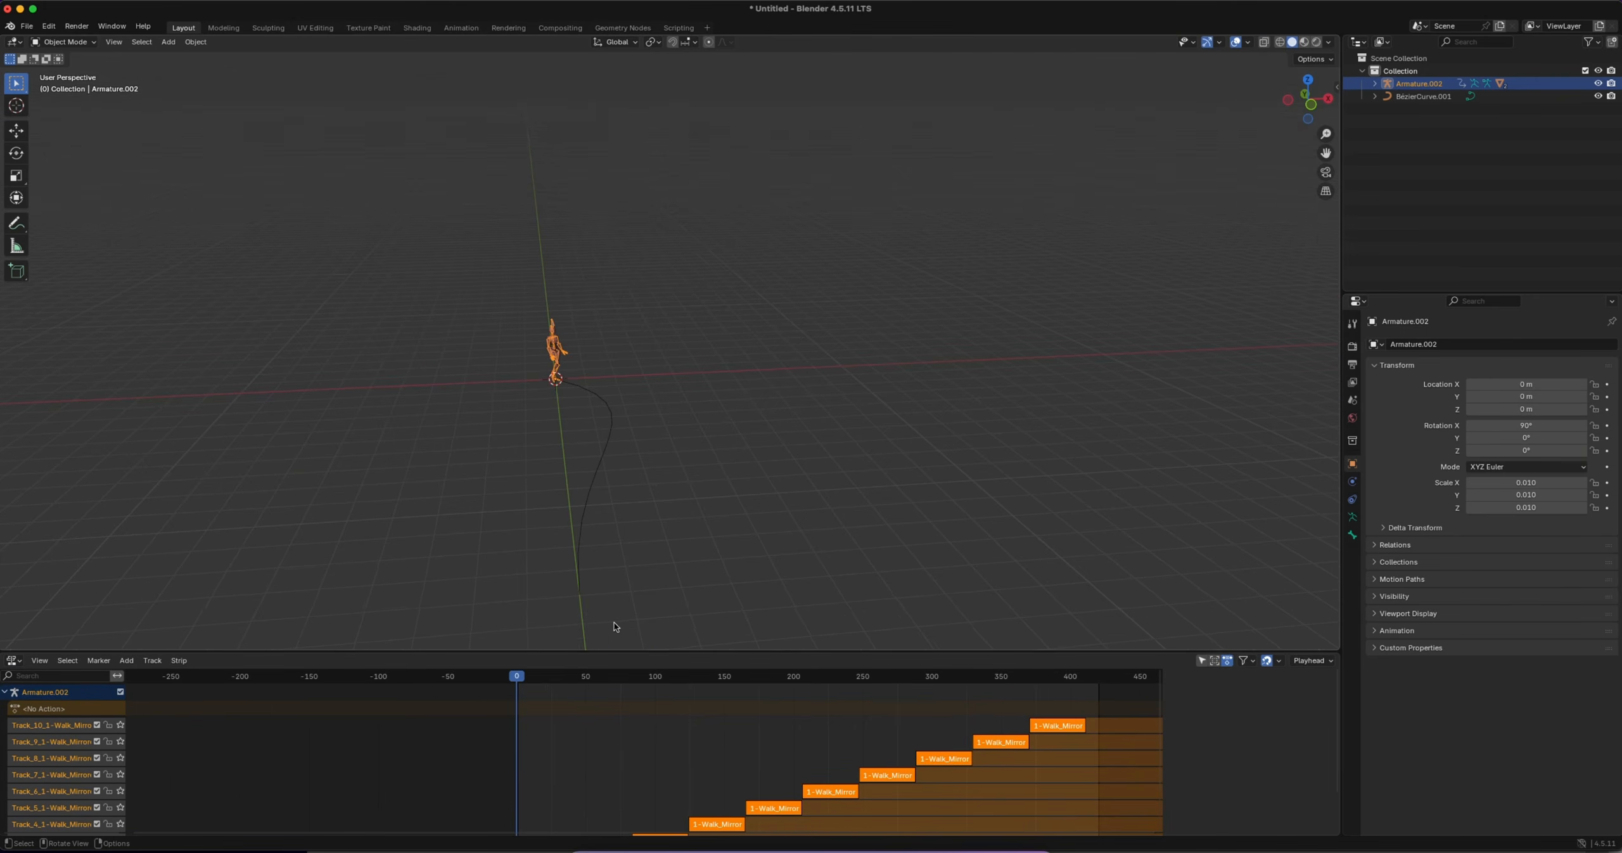
key(space)
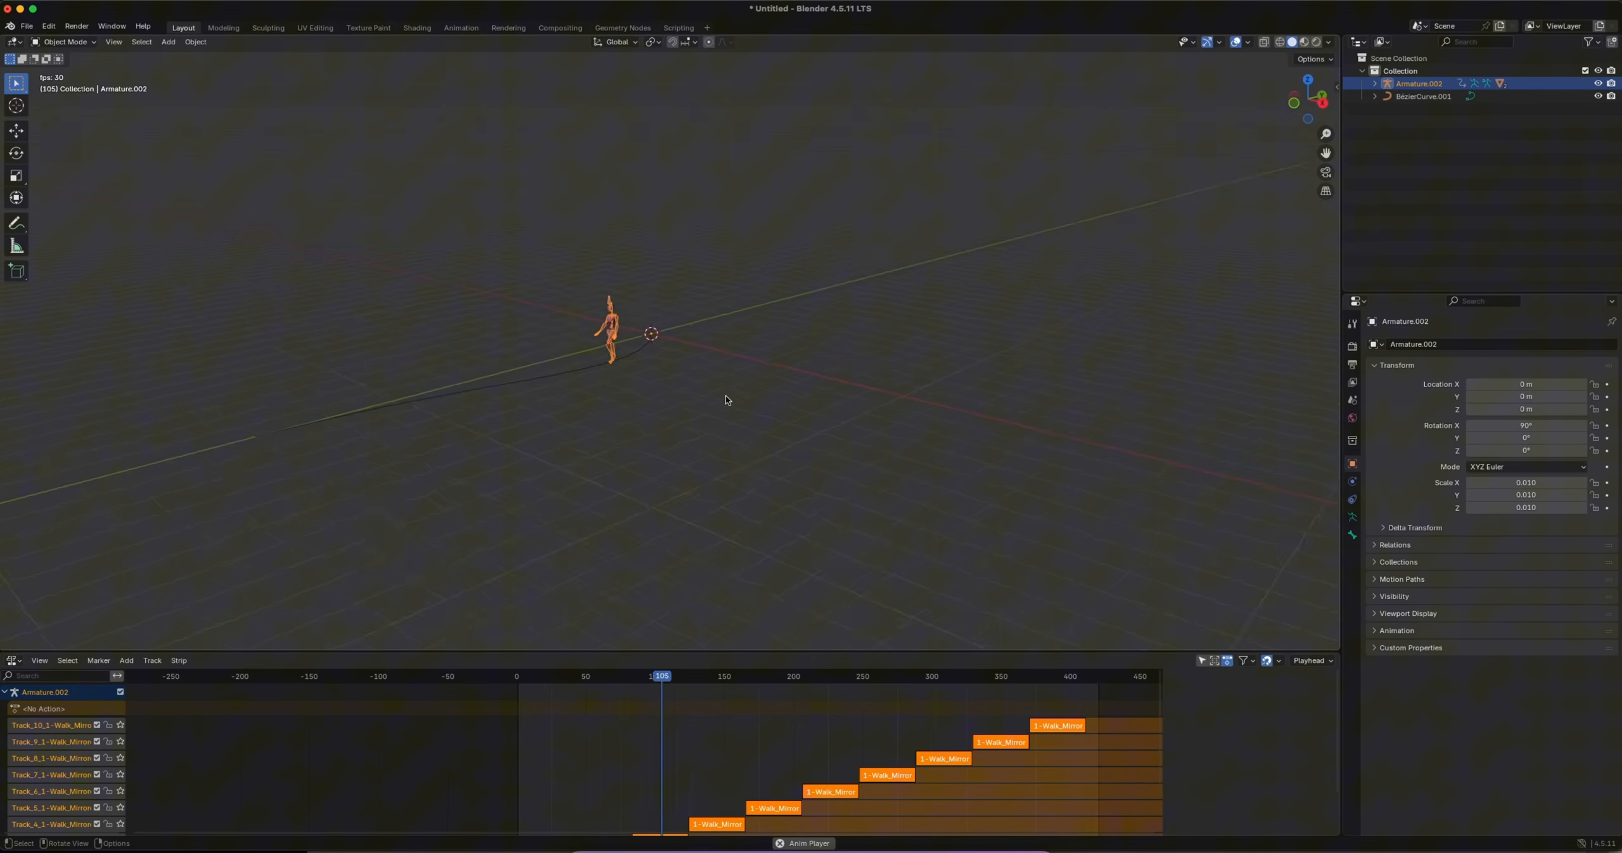
middle_drag(725, 396, 634, 468)
click(677, 491)
key(Escape)
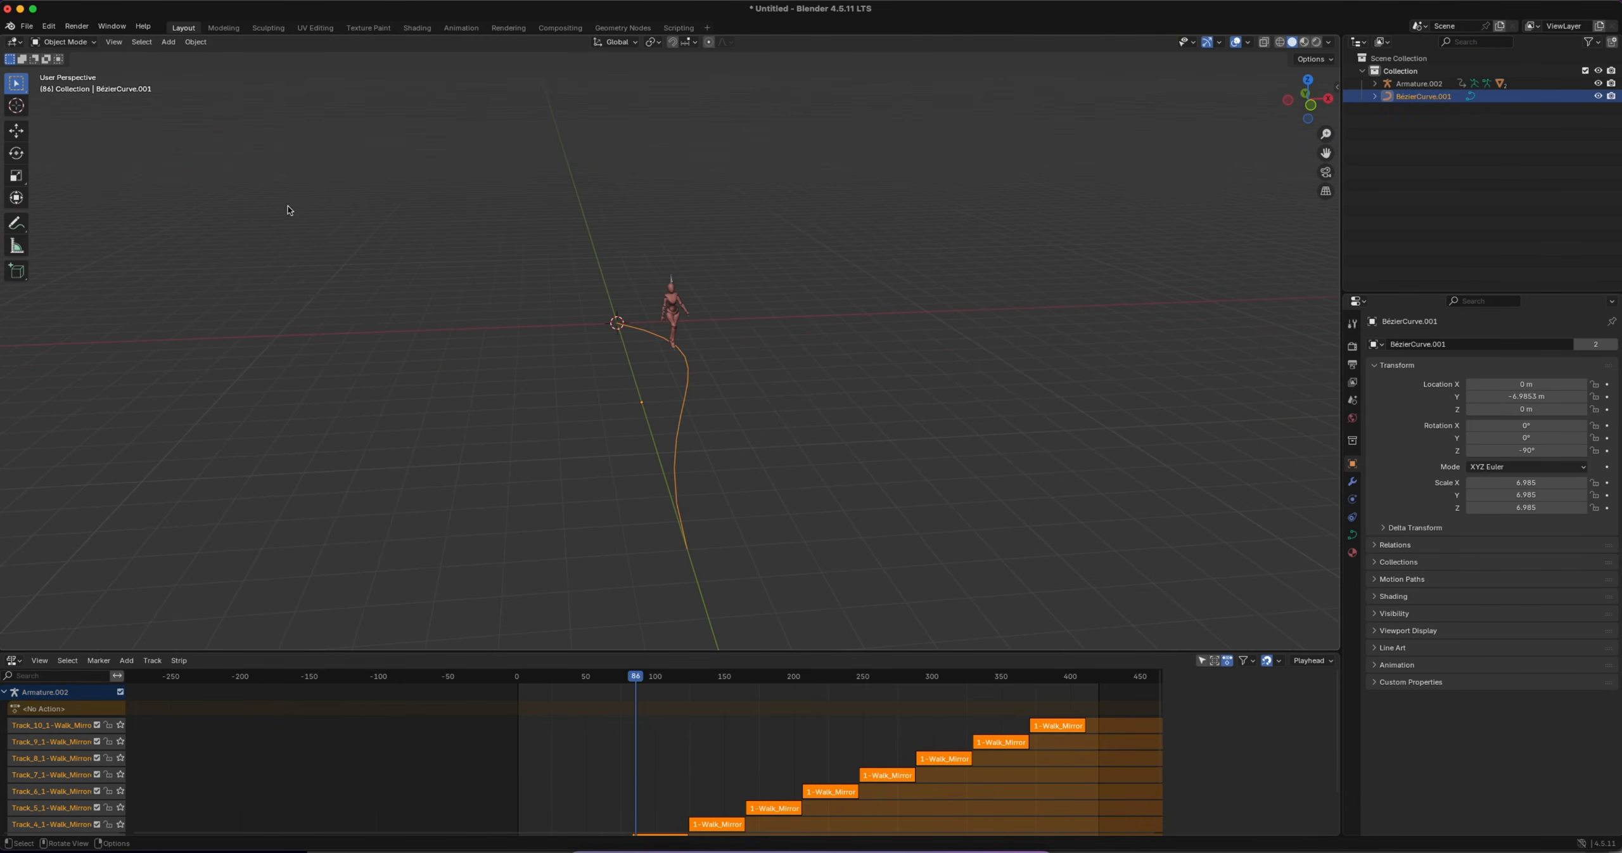
Add a Path curve and move it along X to about -5.11 m, beside the character's curve
click(168, 42)
mouse_move(184, 56)
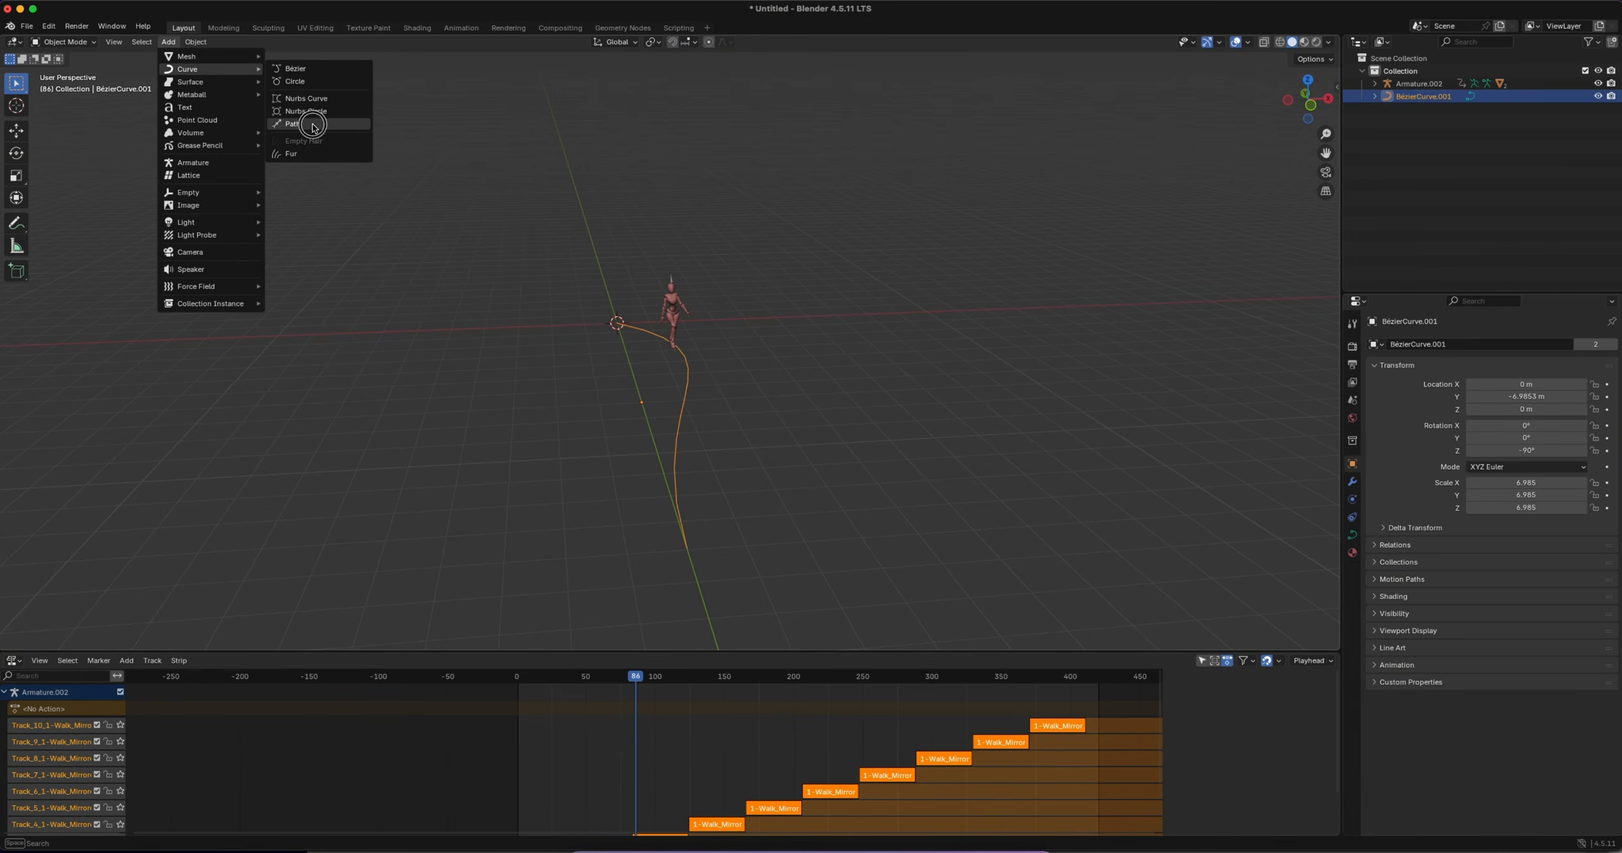
click(313, 125)
key(g)
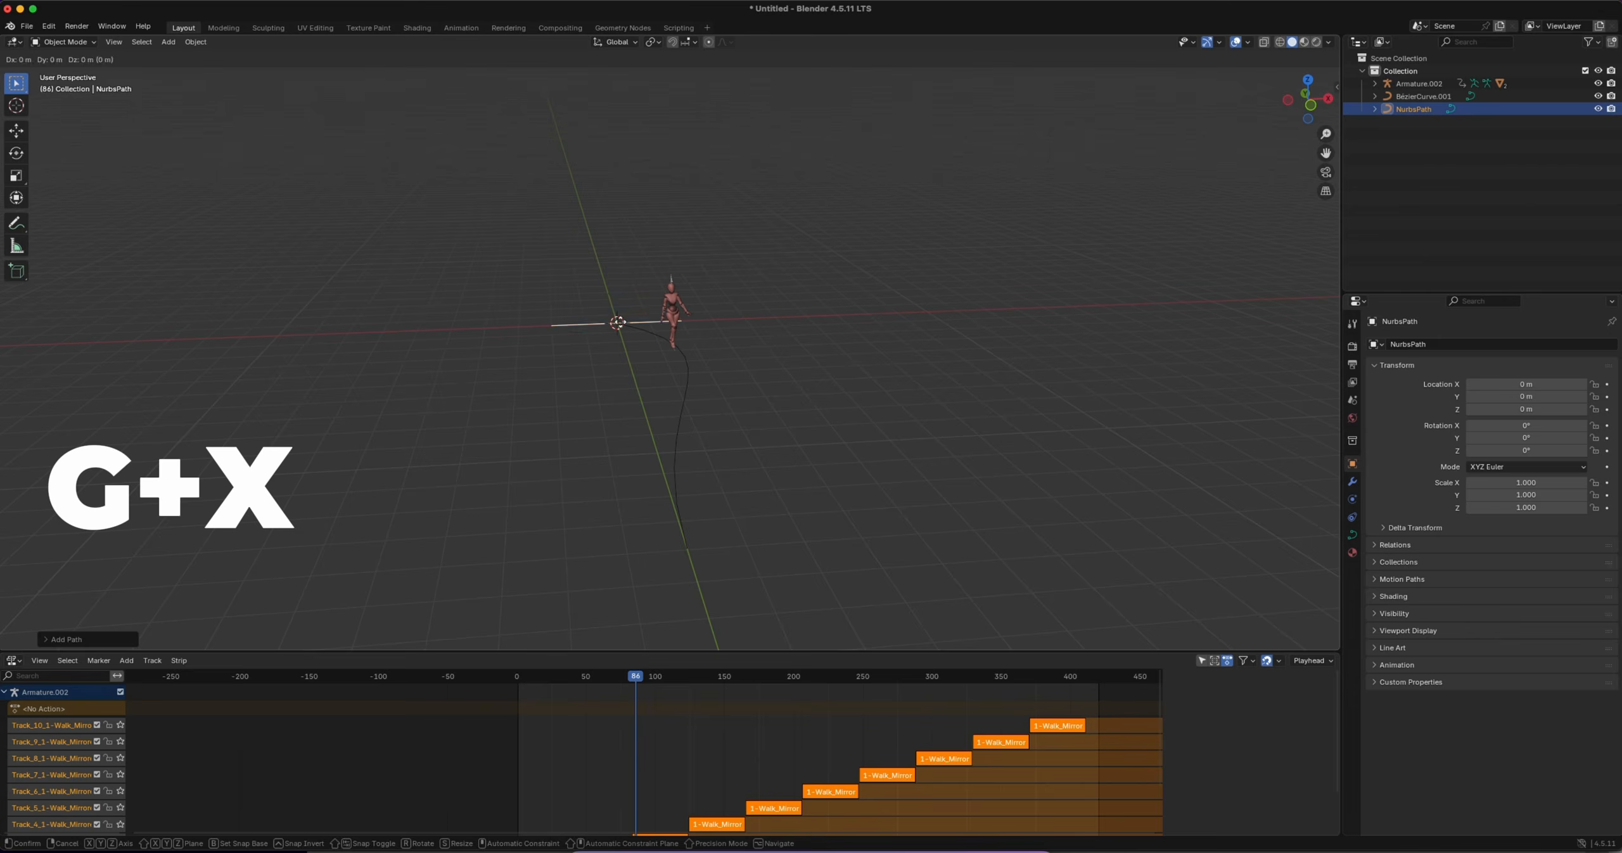
key(x)
click(472, 345)
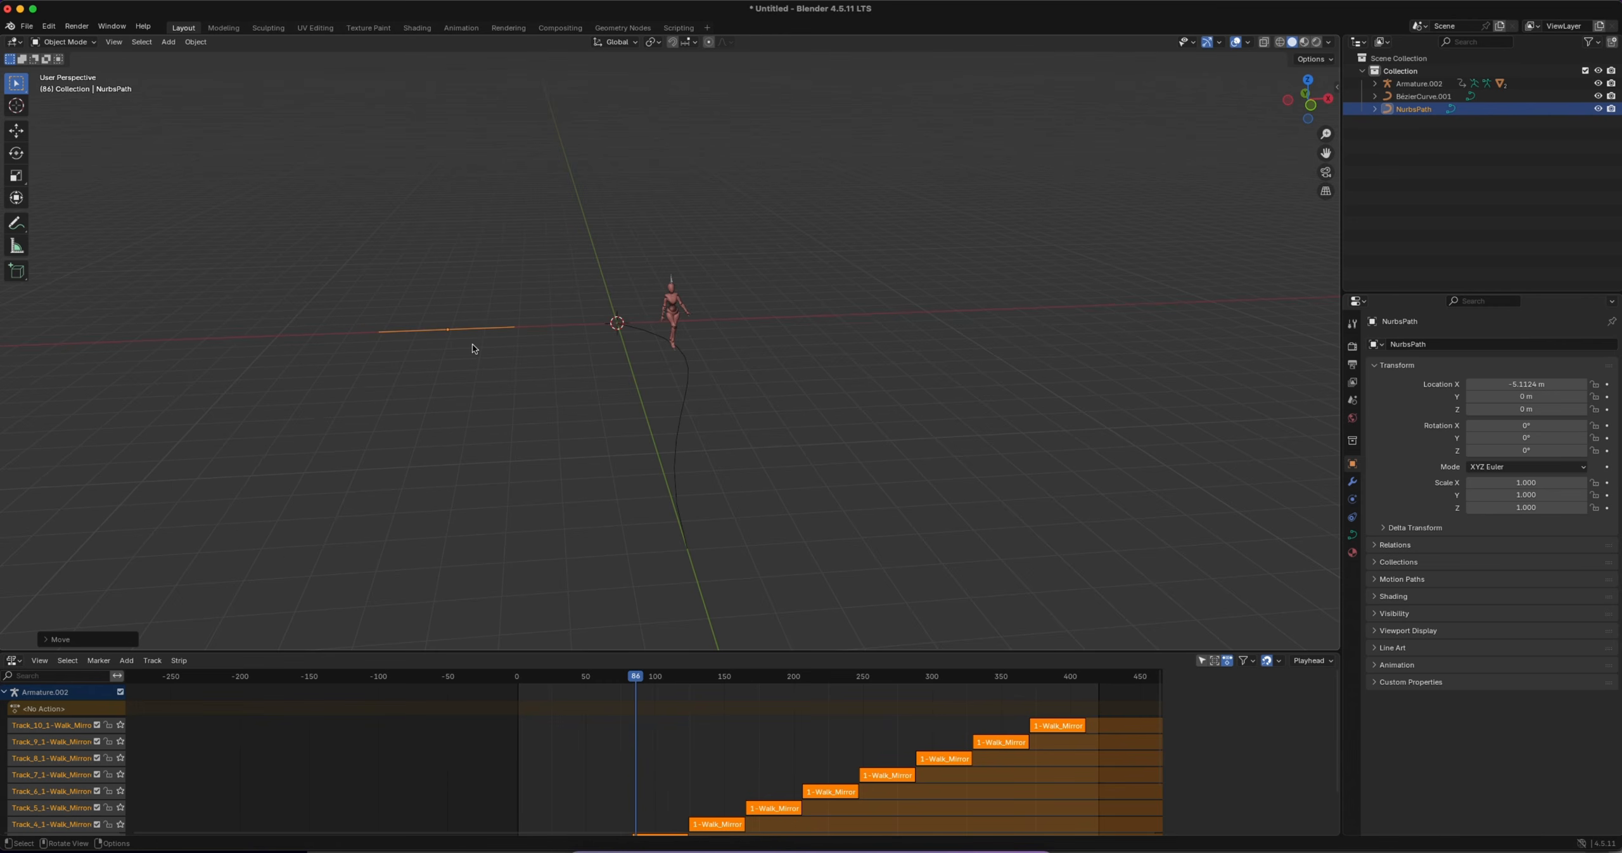
Rotate the new path -90° about Z and move it along Y to about -2.15 m
key(r)
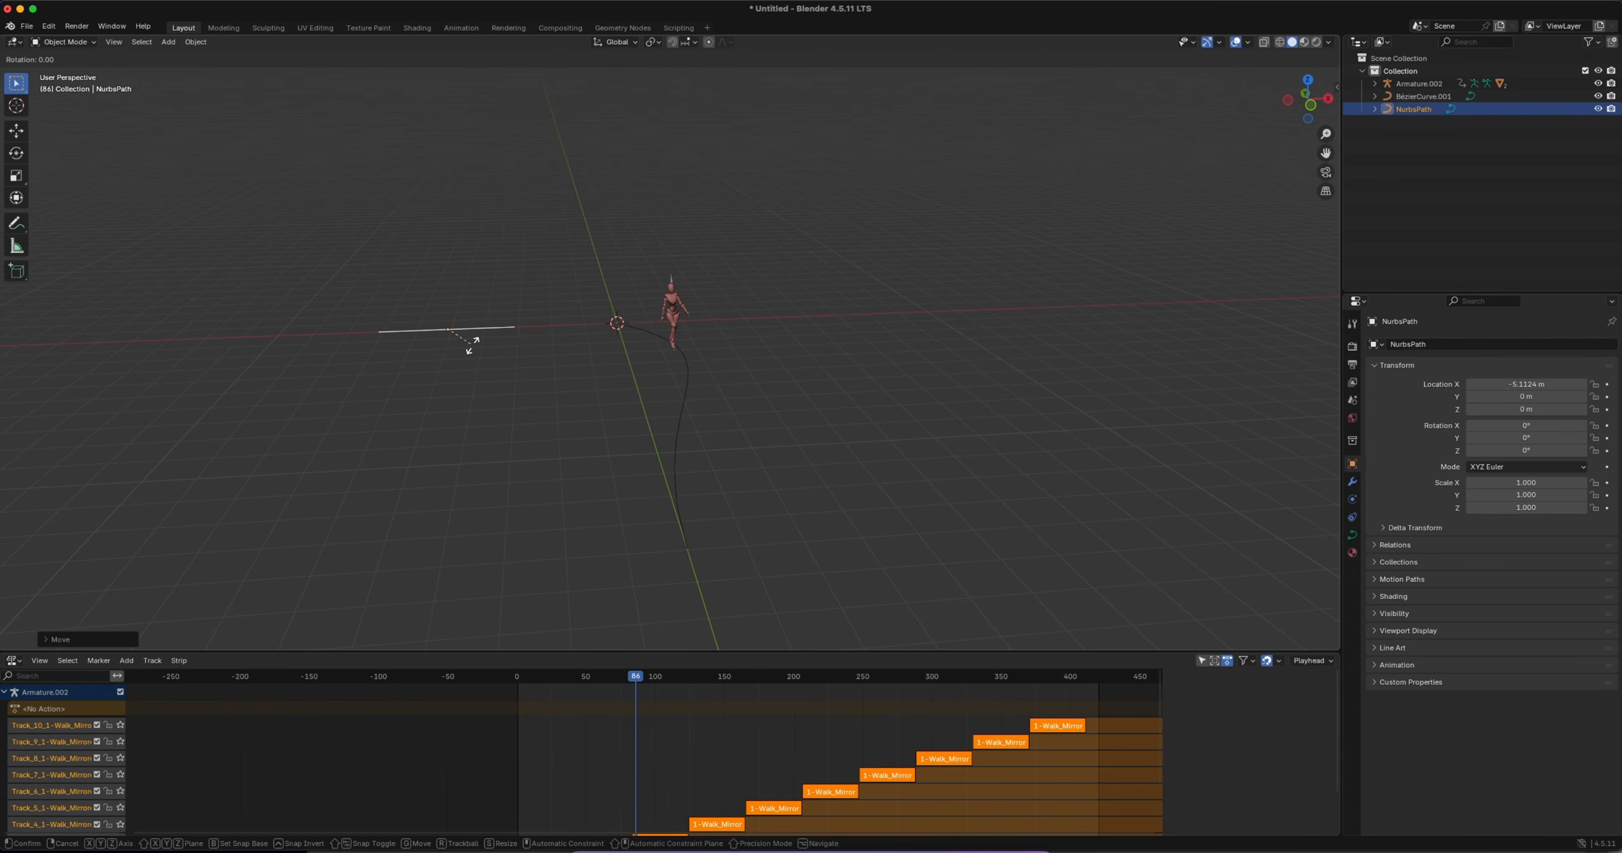
key(z)
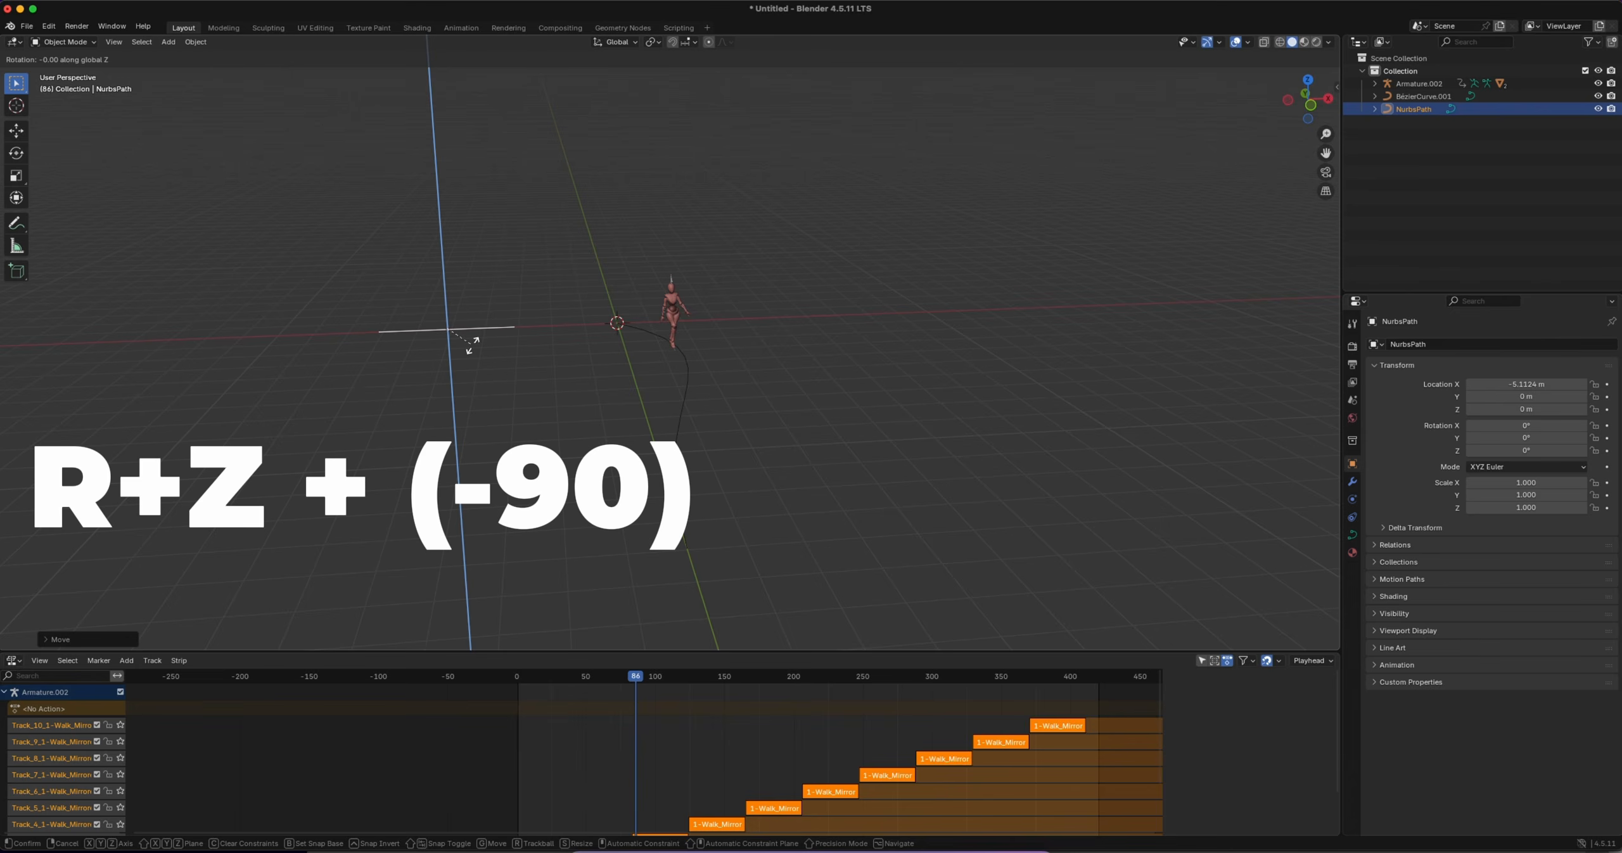
text(-90)
key(Return)
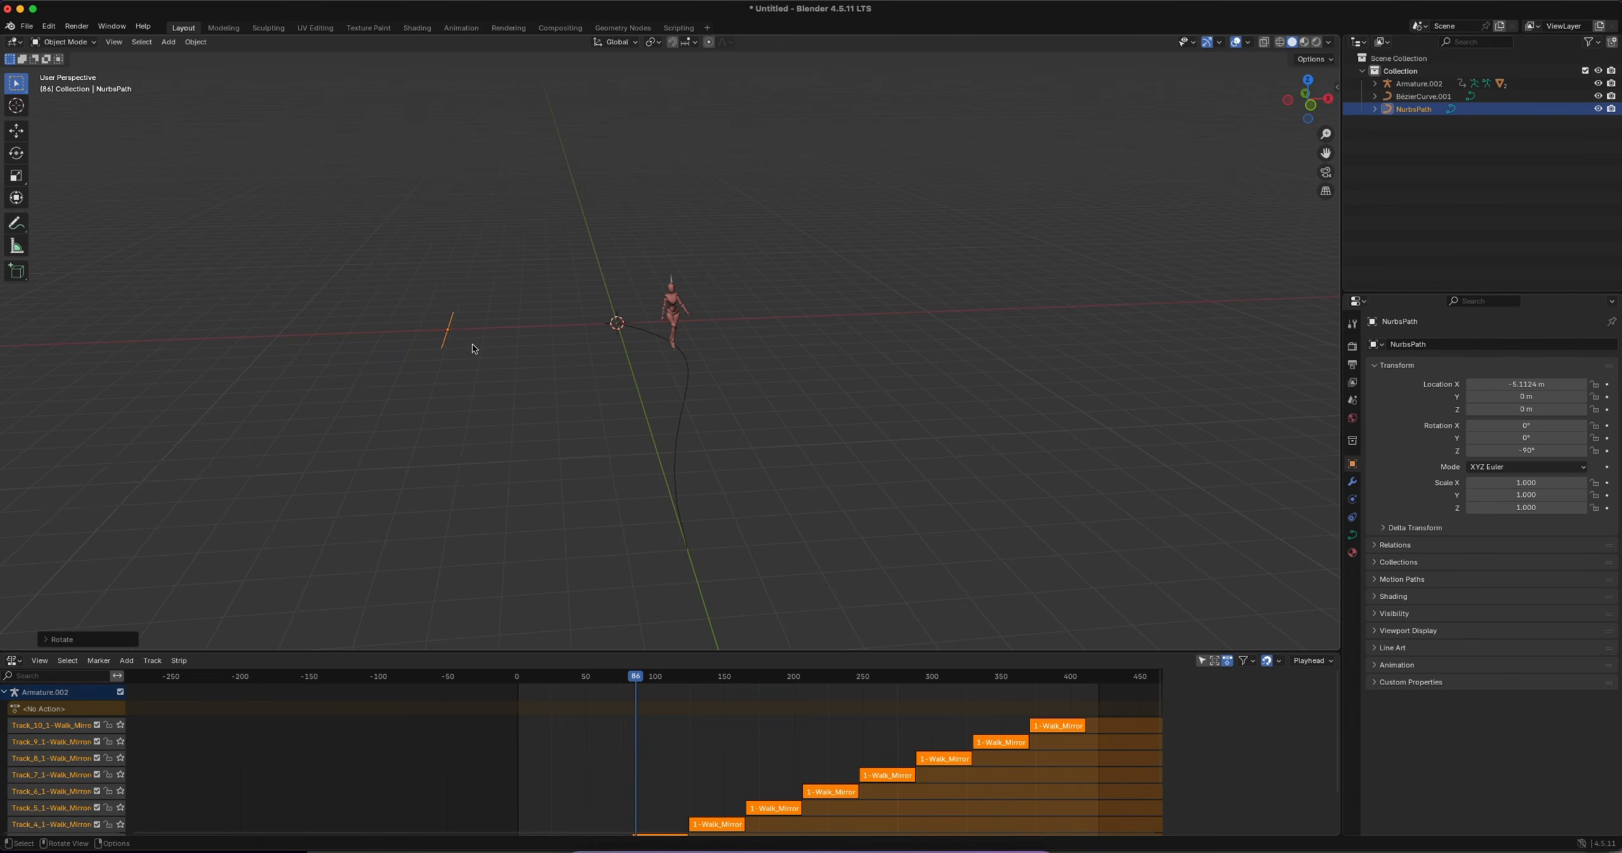
middle_drag(472, 343, 490, 441)
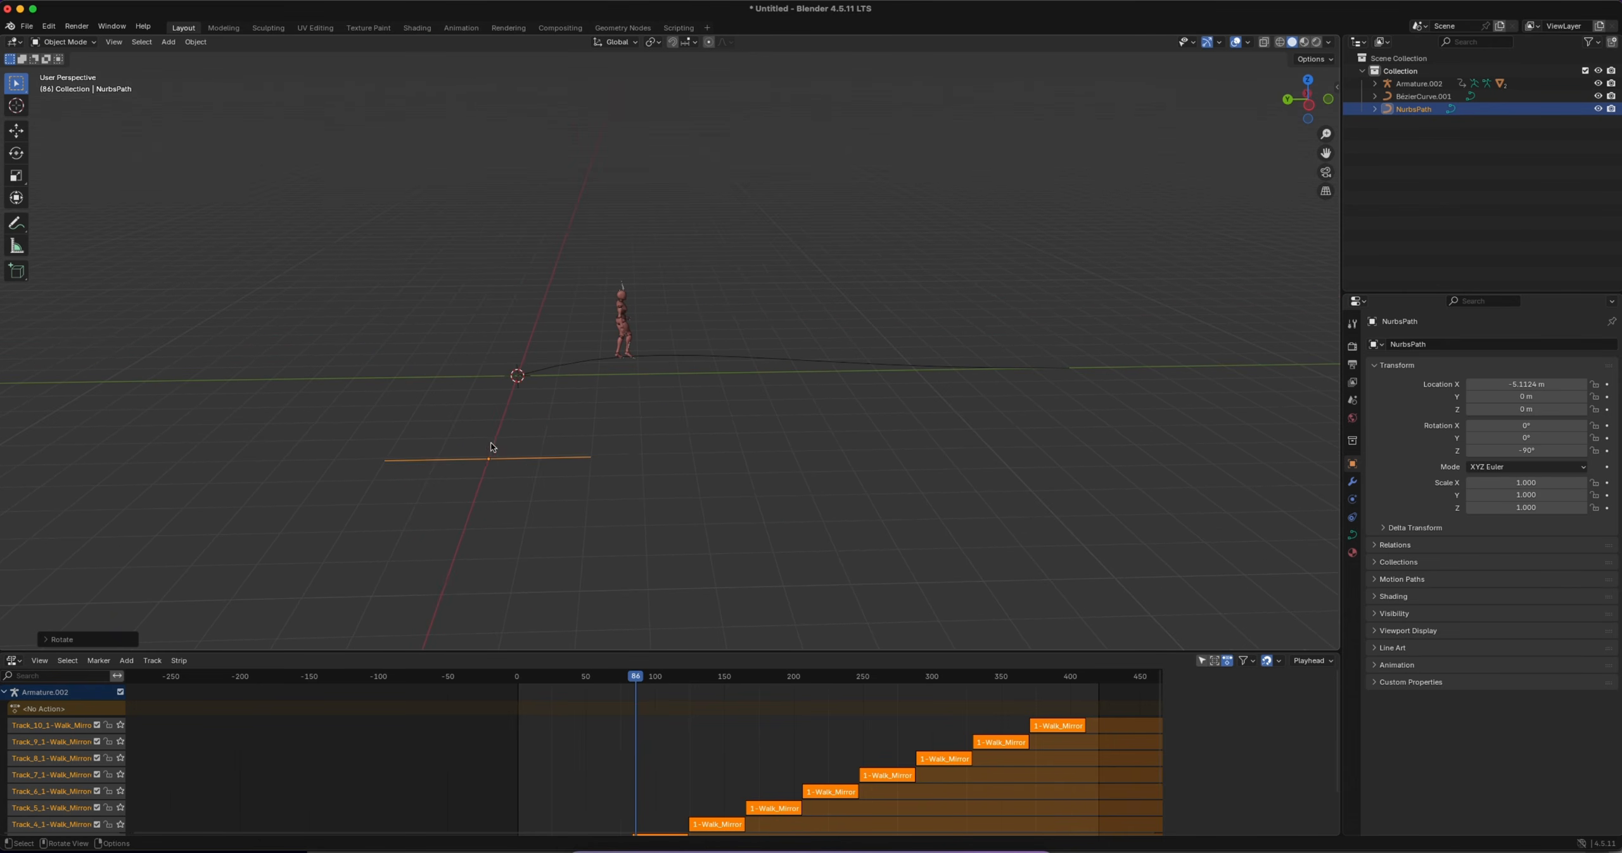
key(g)
key(y)
click(583, 448)
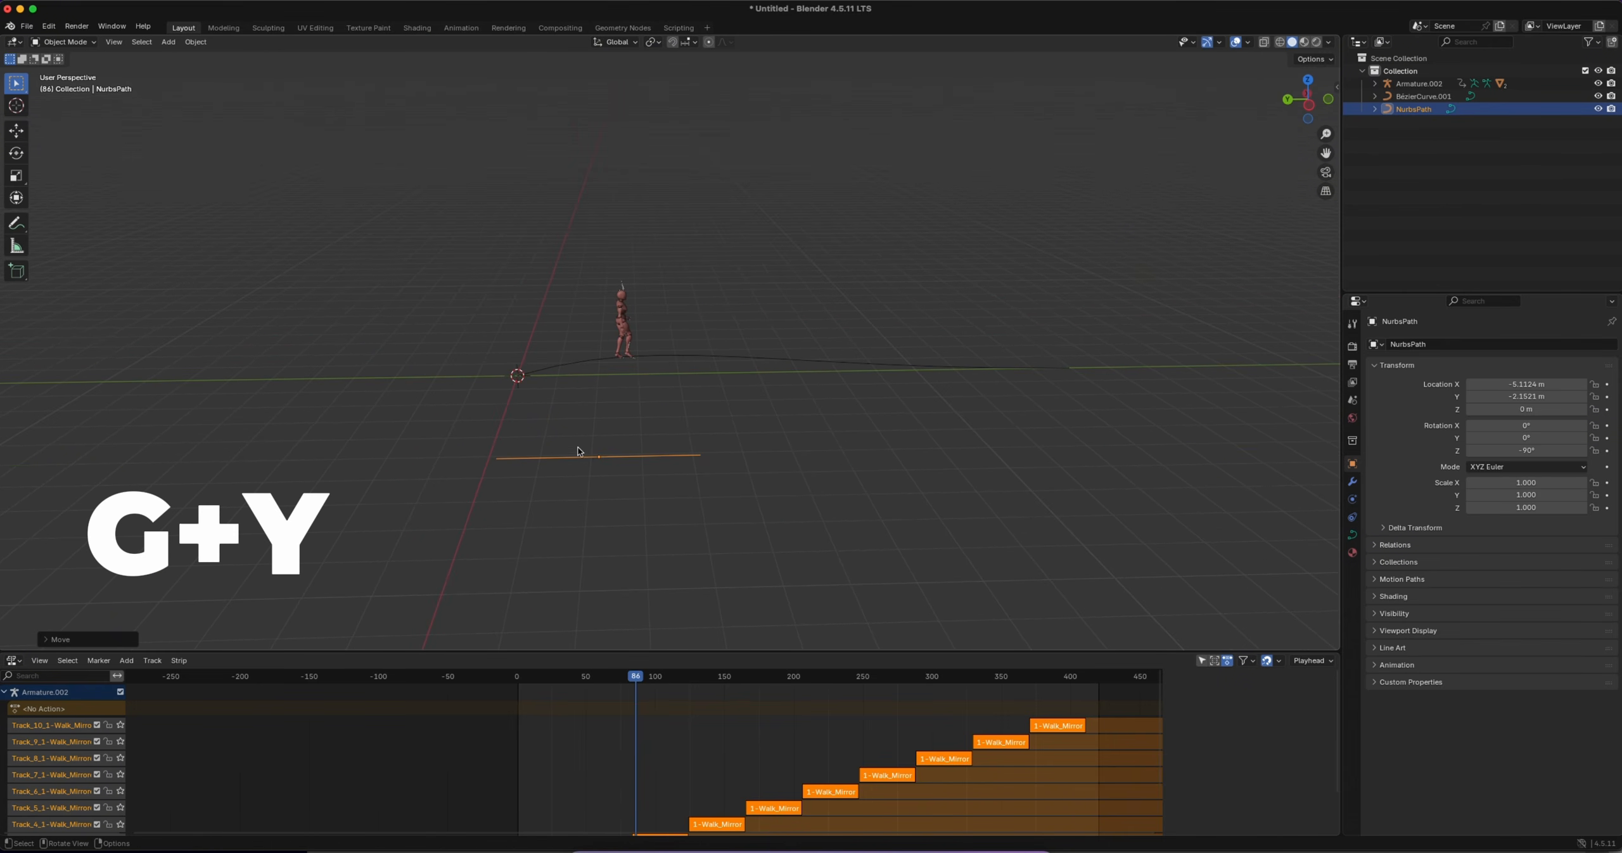
In Edit Mode, lengthen the path by moving its last three control points along Y, and the end point farther
click(63, 42)
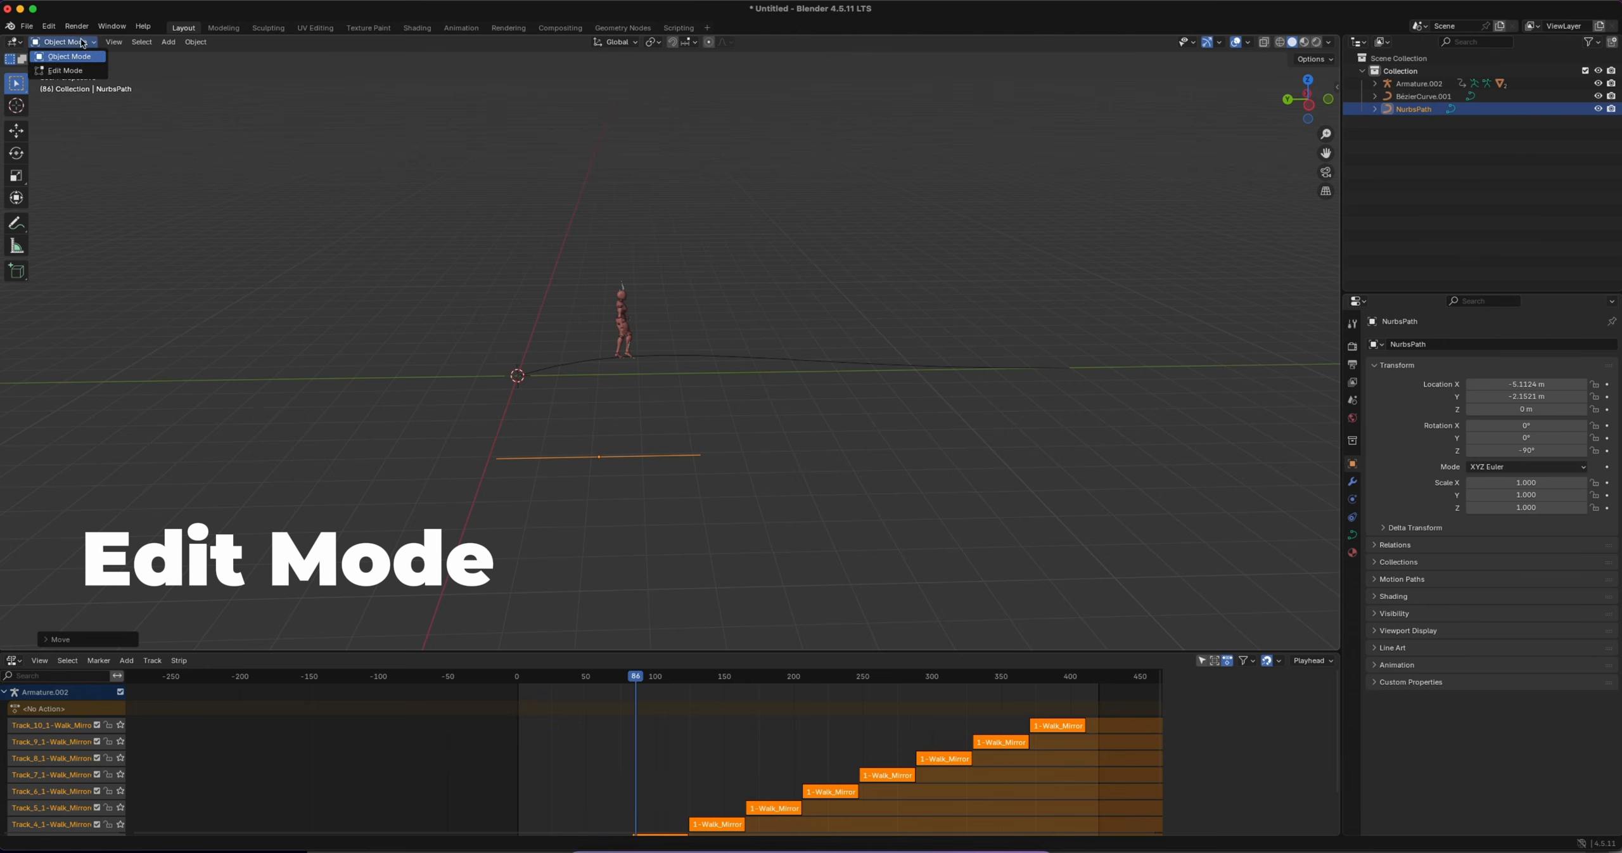
click(63, 69)
drag(594, 415, 745, 514)
key(g)
key(y)
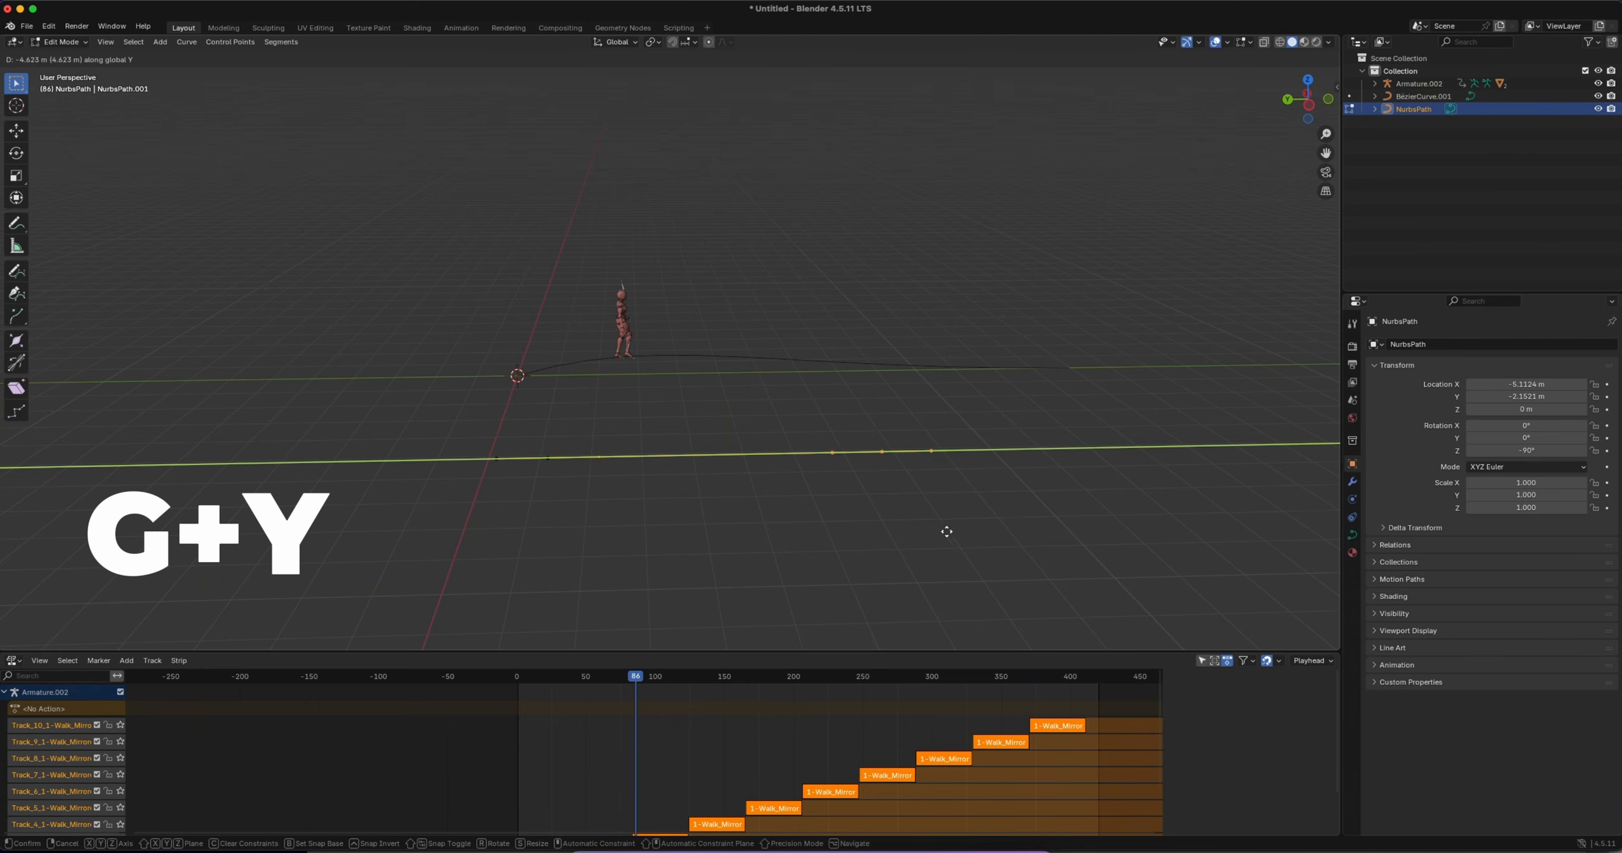
click(953, 530)
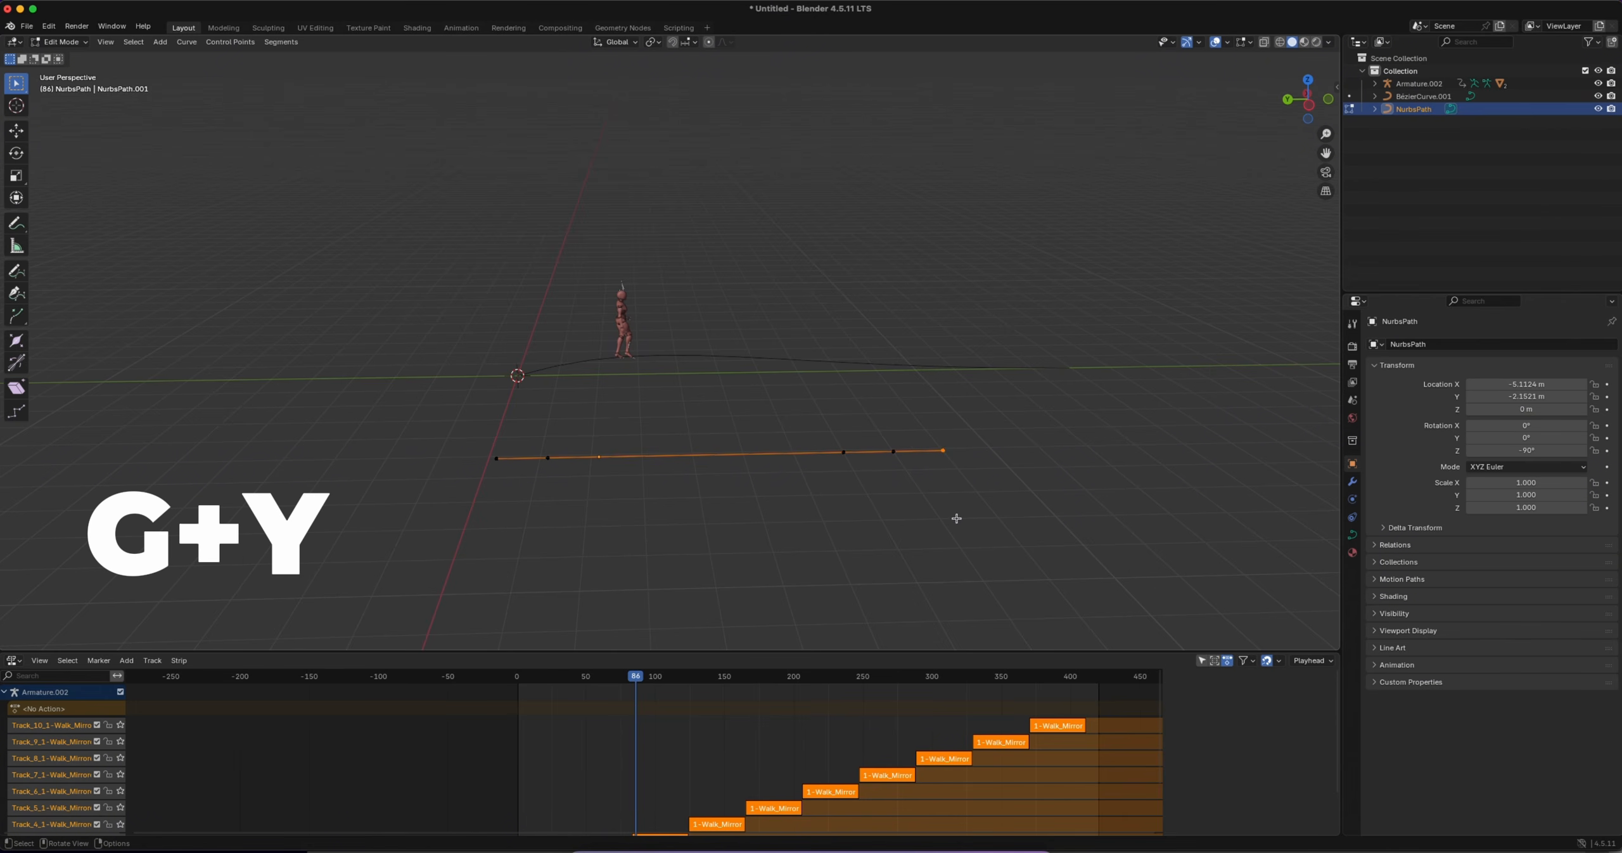
key(g)
key(y)
click(1215, 519)
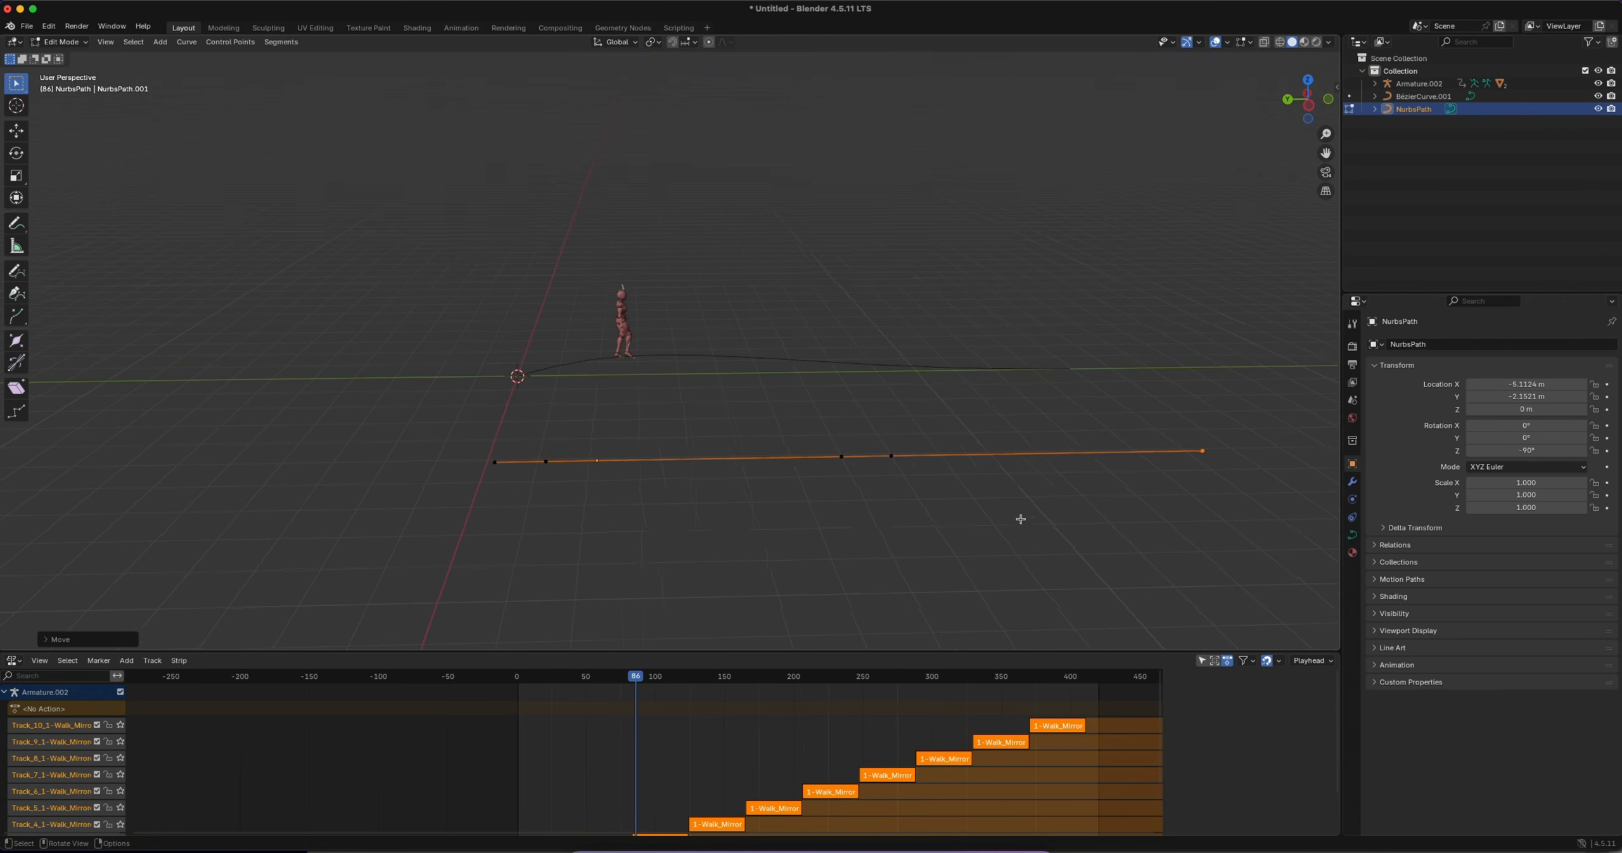
Bend the path by moving its second-to-last control point along X, away from the character's curve
scroll(974, 524, up, 4)
ctrl+scroll(972, 524, down, 3)
scroll(821, 538, up, 5)
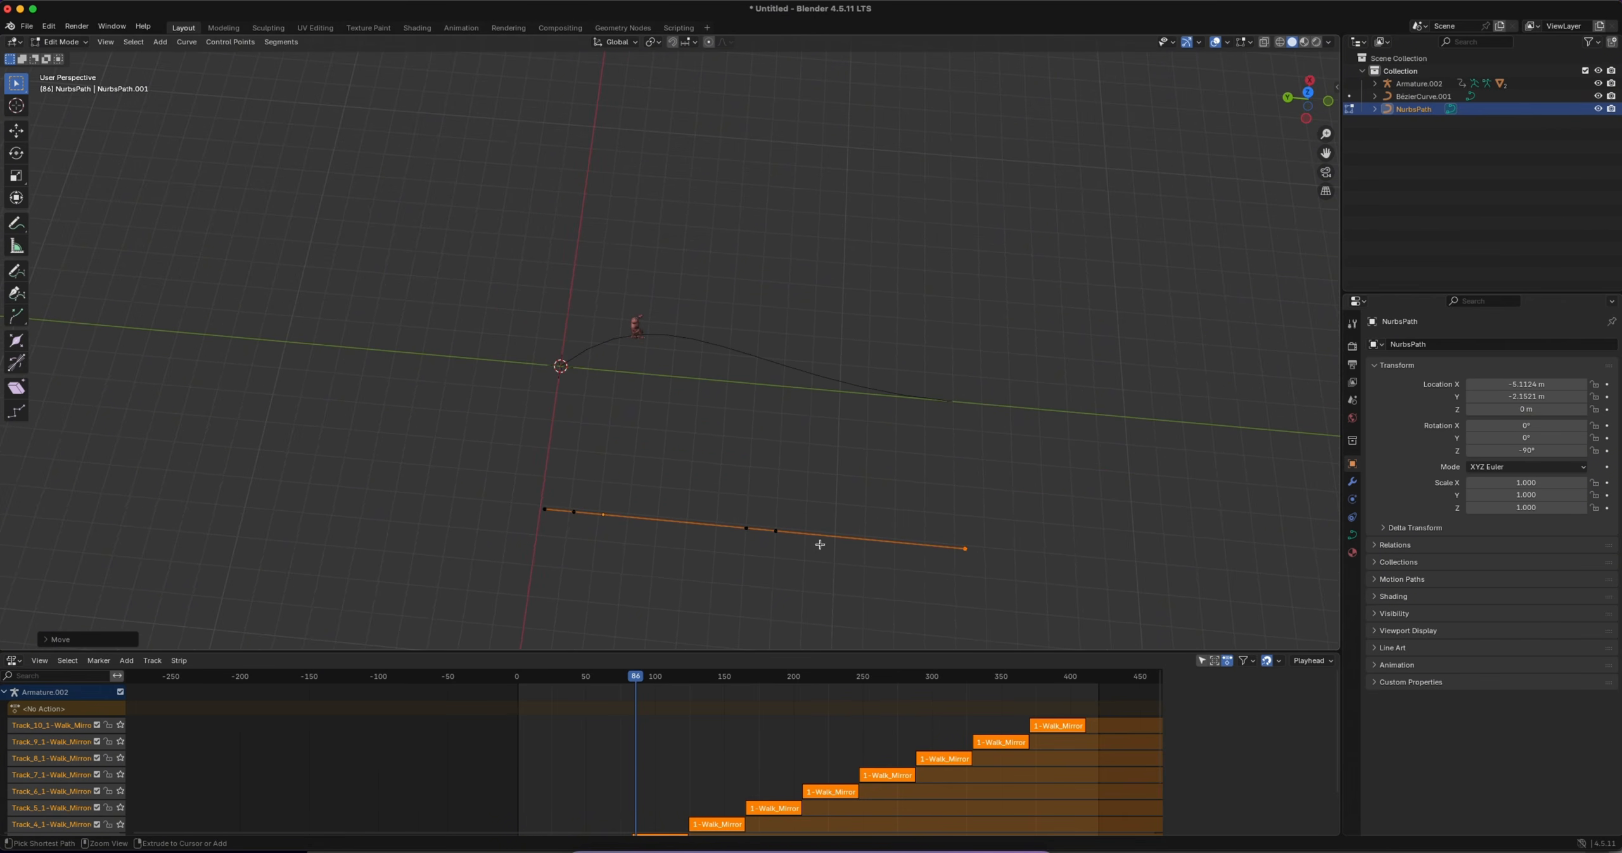
key(g)
key(x)
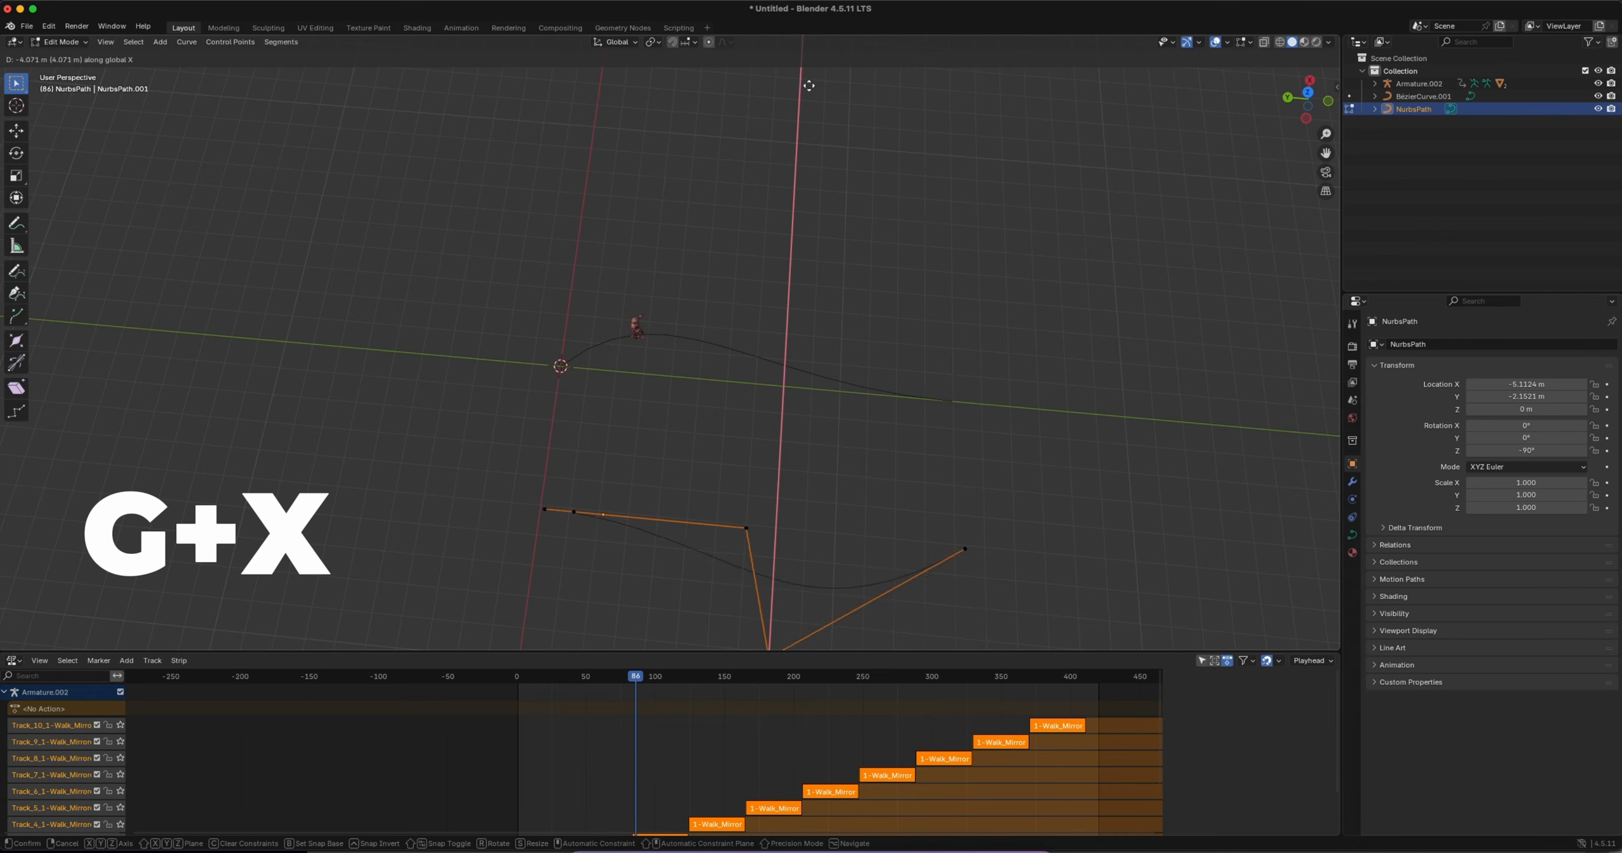
click(599, 599)
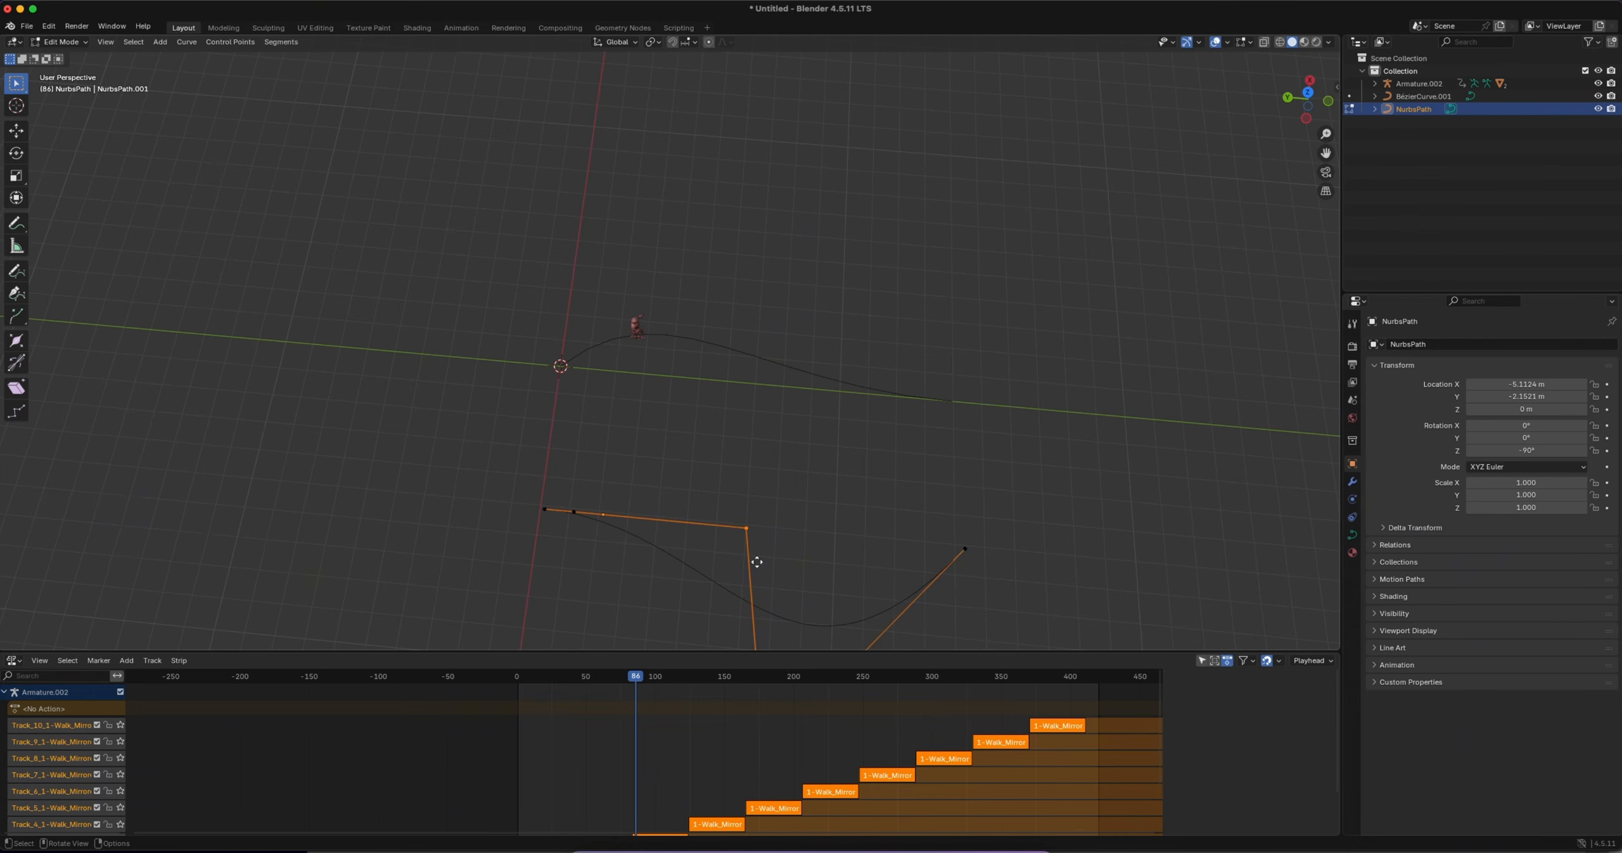
Move the path's middle control point along X toward the character's curve, forming an S-bend, and return to Object Mode
key(g)
key(x)
click(787, 310)
middle_drag(786, 541, 424, 467)
ctrl+scroll(666, 514, down, 2)
key(Tab)
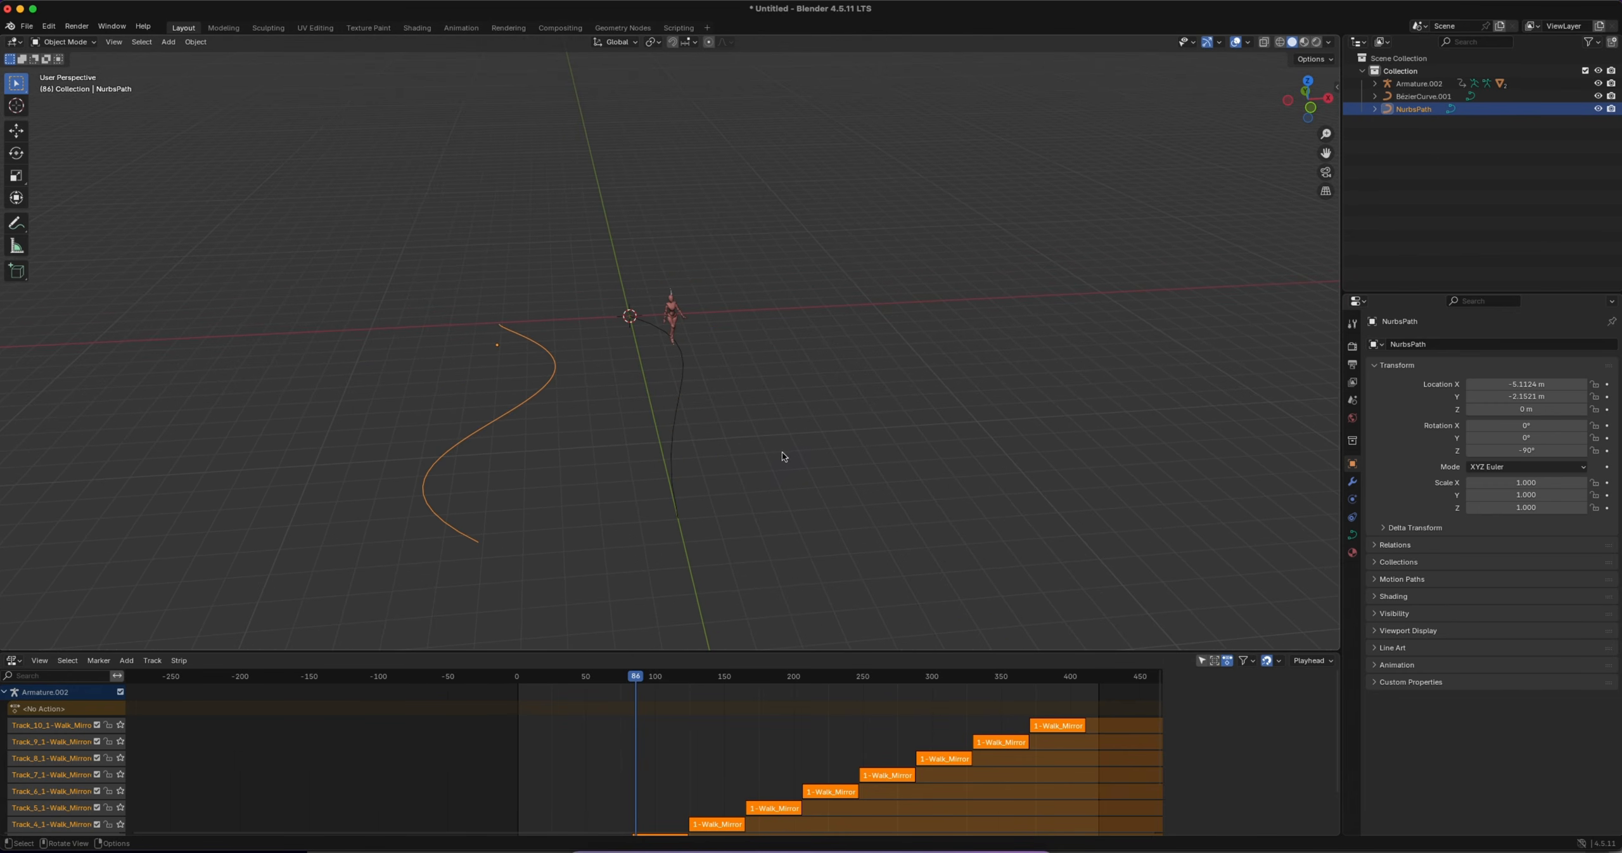
Select the character armature, pick NurbsPath as the Path Walker curve and lay the 1-Walk_Mirrored clip along it
key(n)
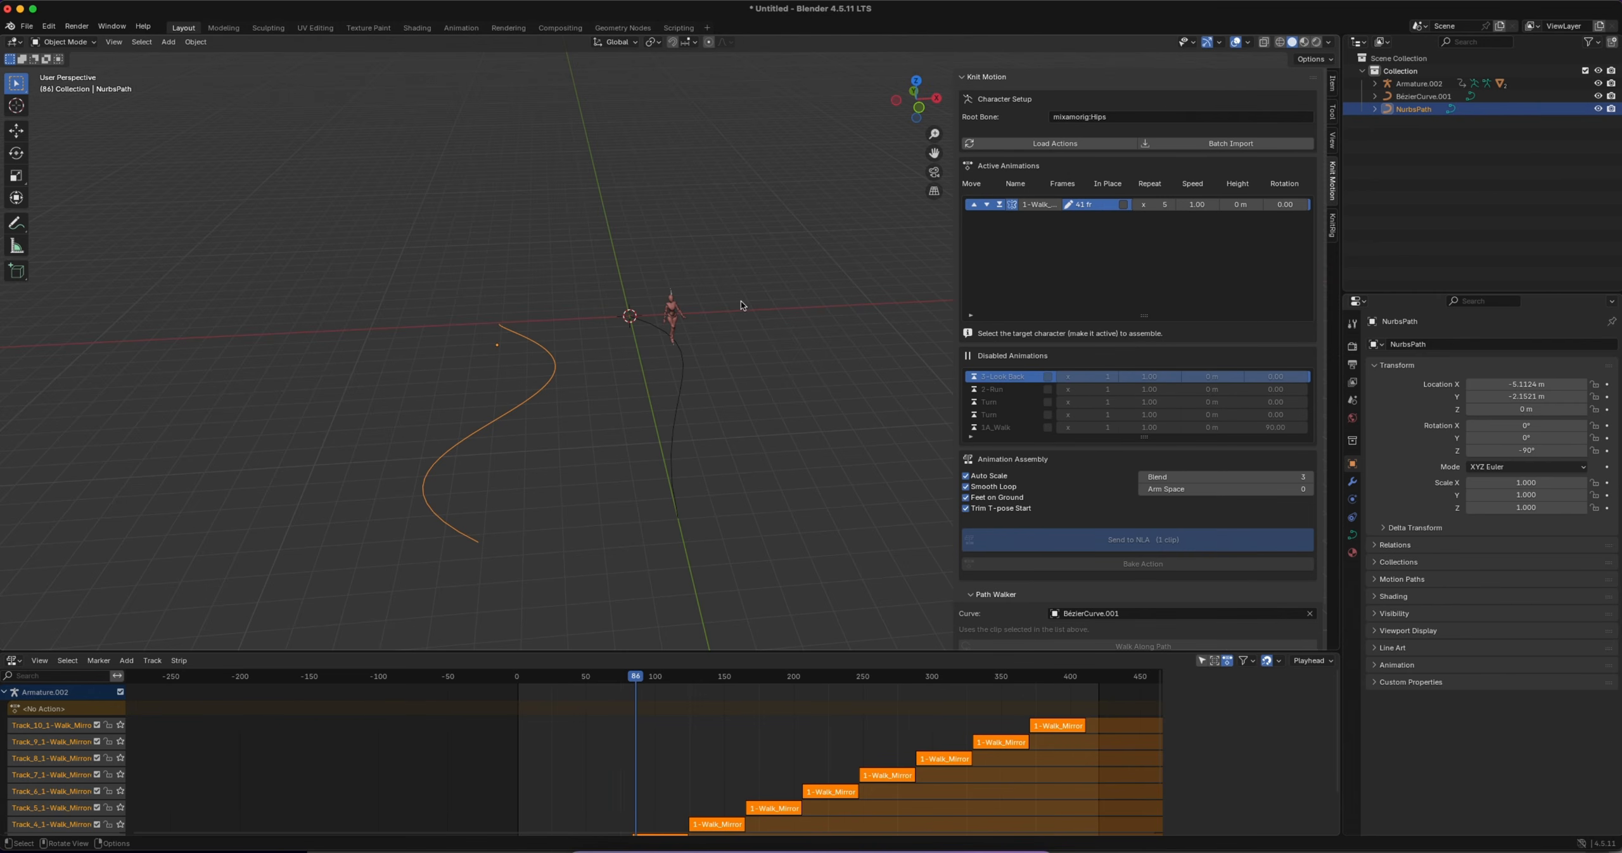
click(671, 292)
click(1310, 597)
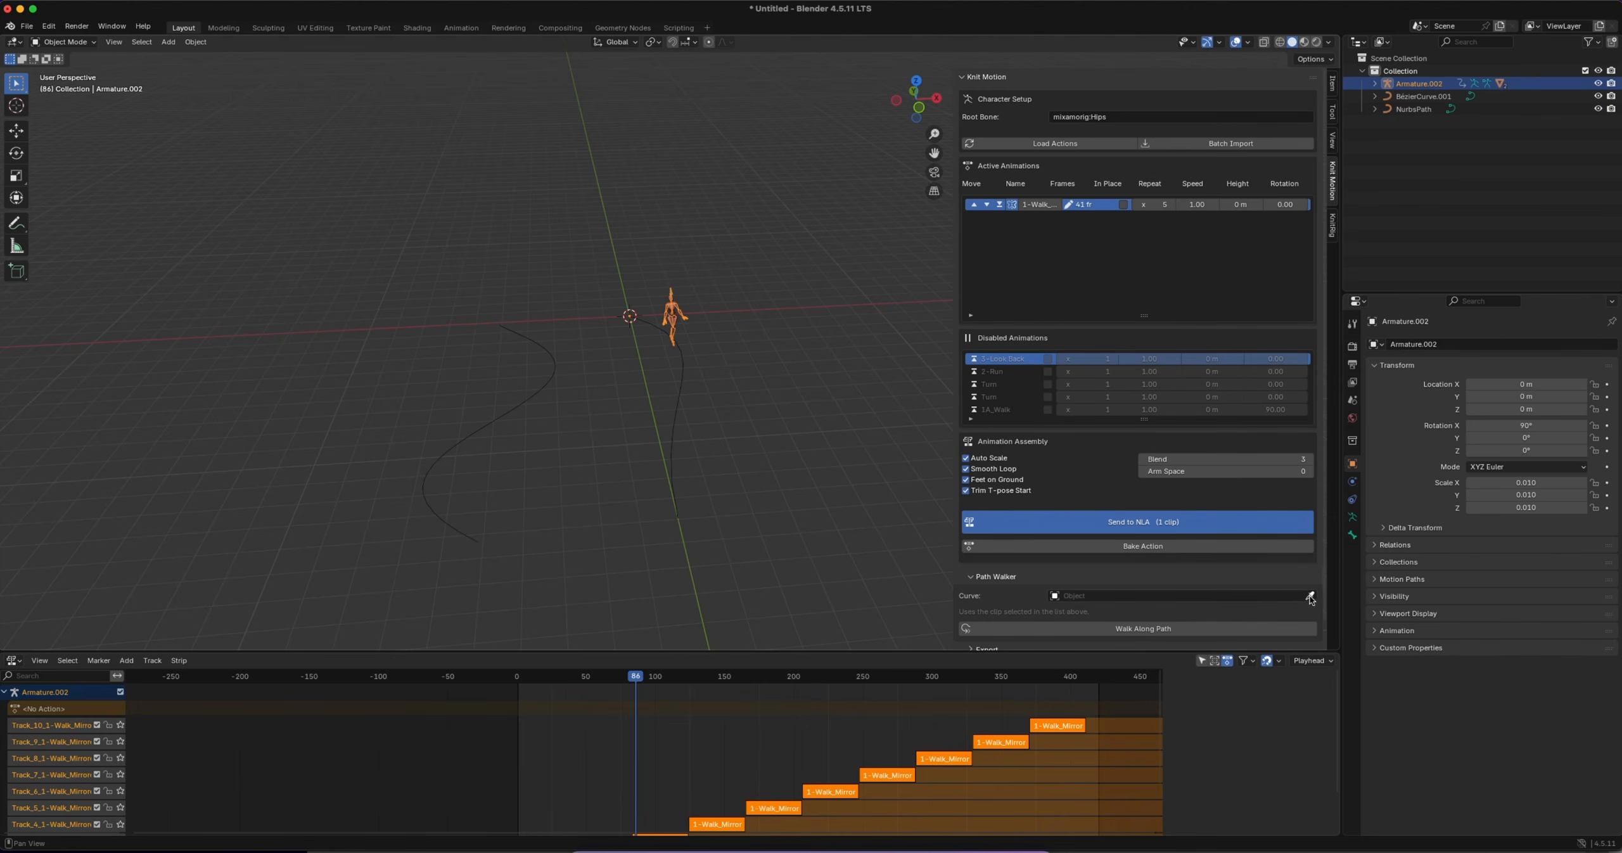
click(1310, 596)
click(553, 371)
scroll(1205, 574, down, 1)
click(1137, 605)
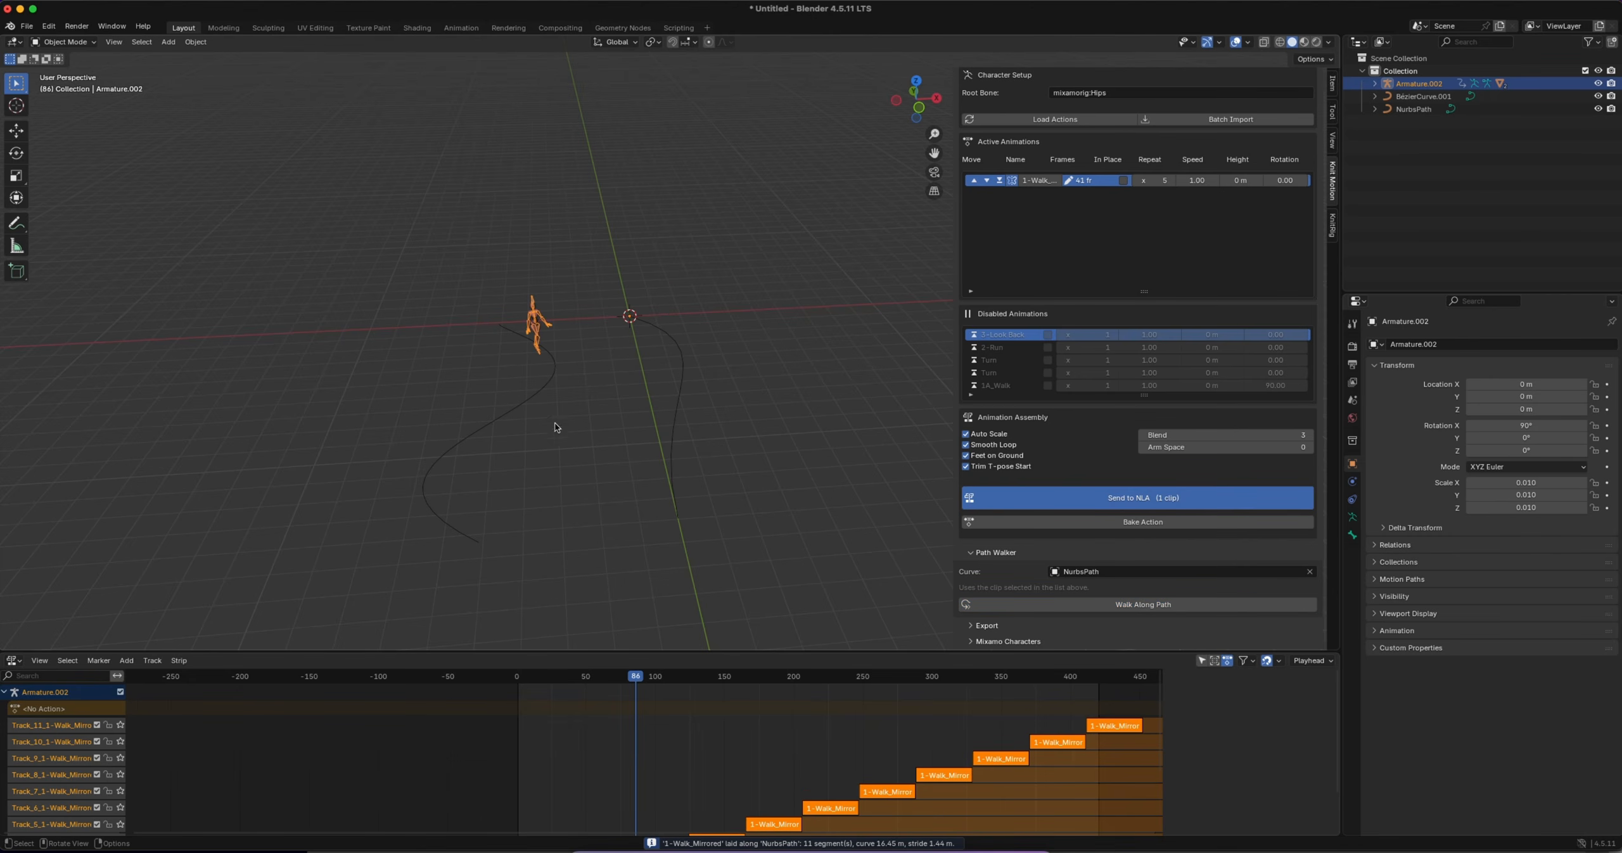
Play back the animation to check how the character walks along the S-shaped NURBS path
key(space)
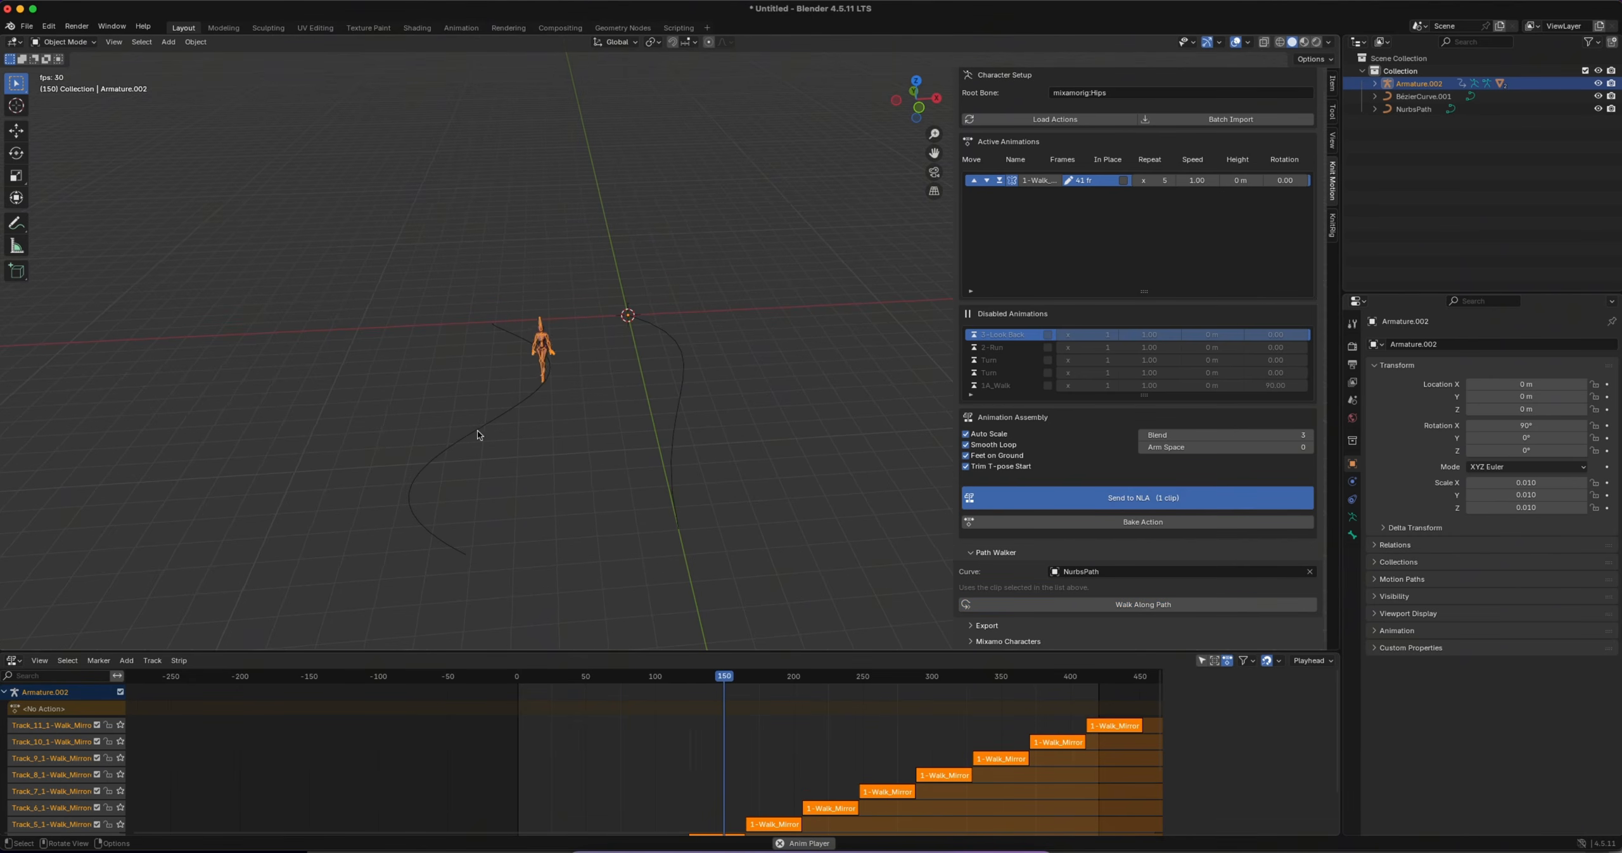
click(476, 429)
scroll(497, 476, down, 5)
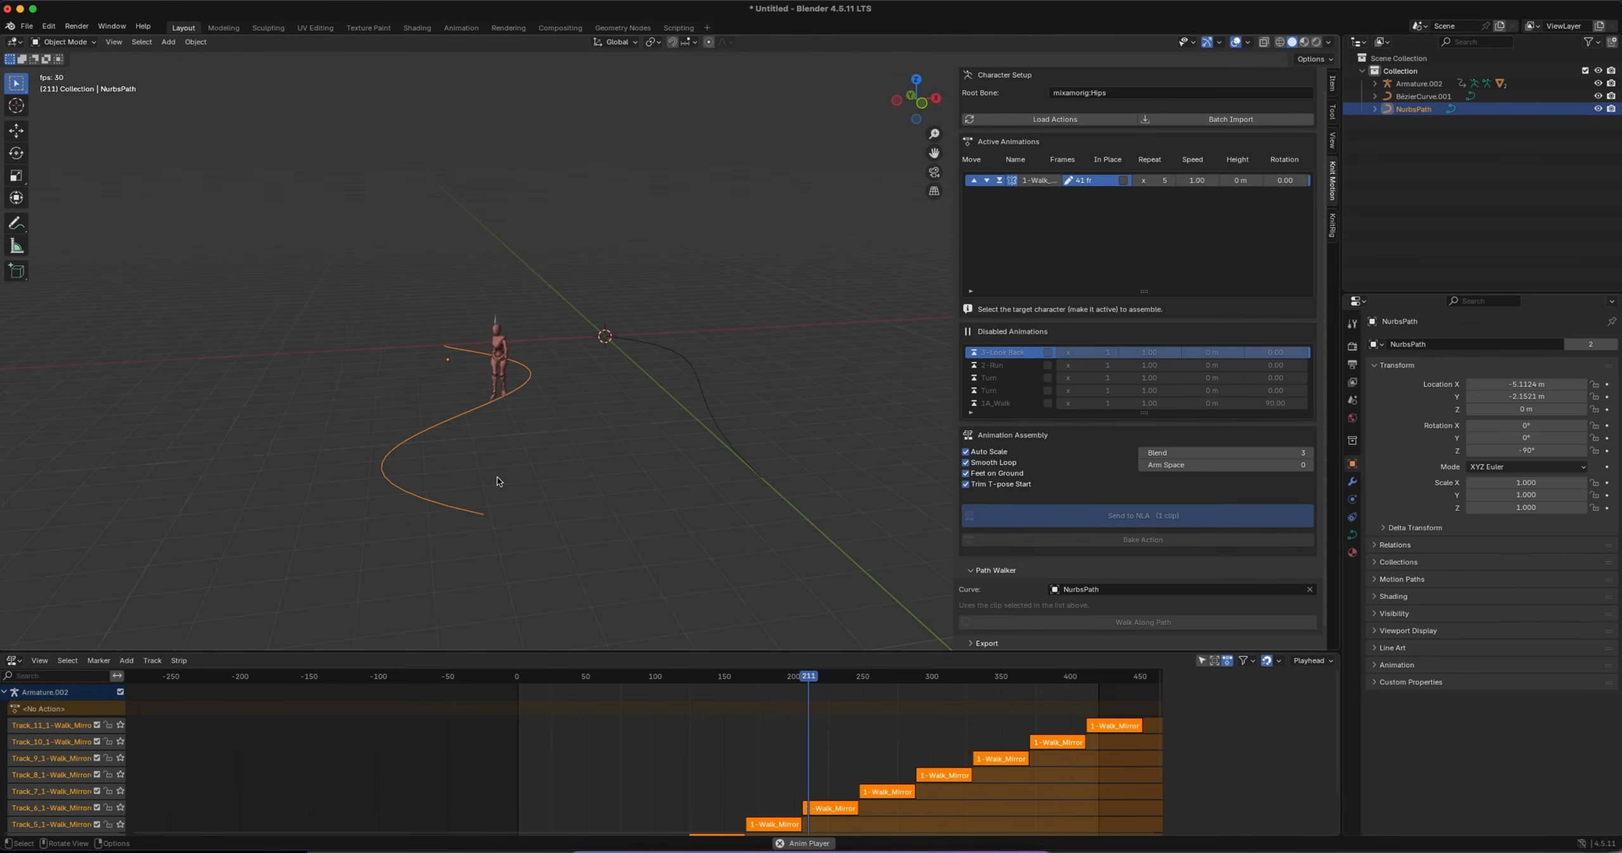
scroll(497, 476, up, 3)
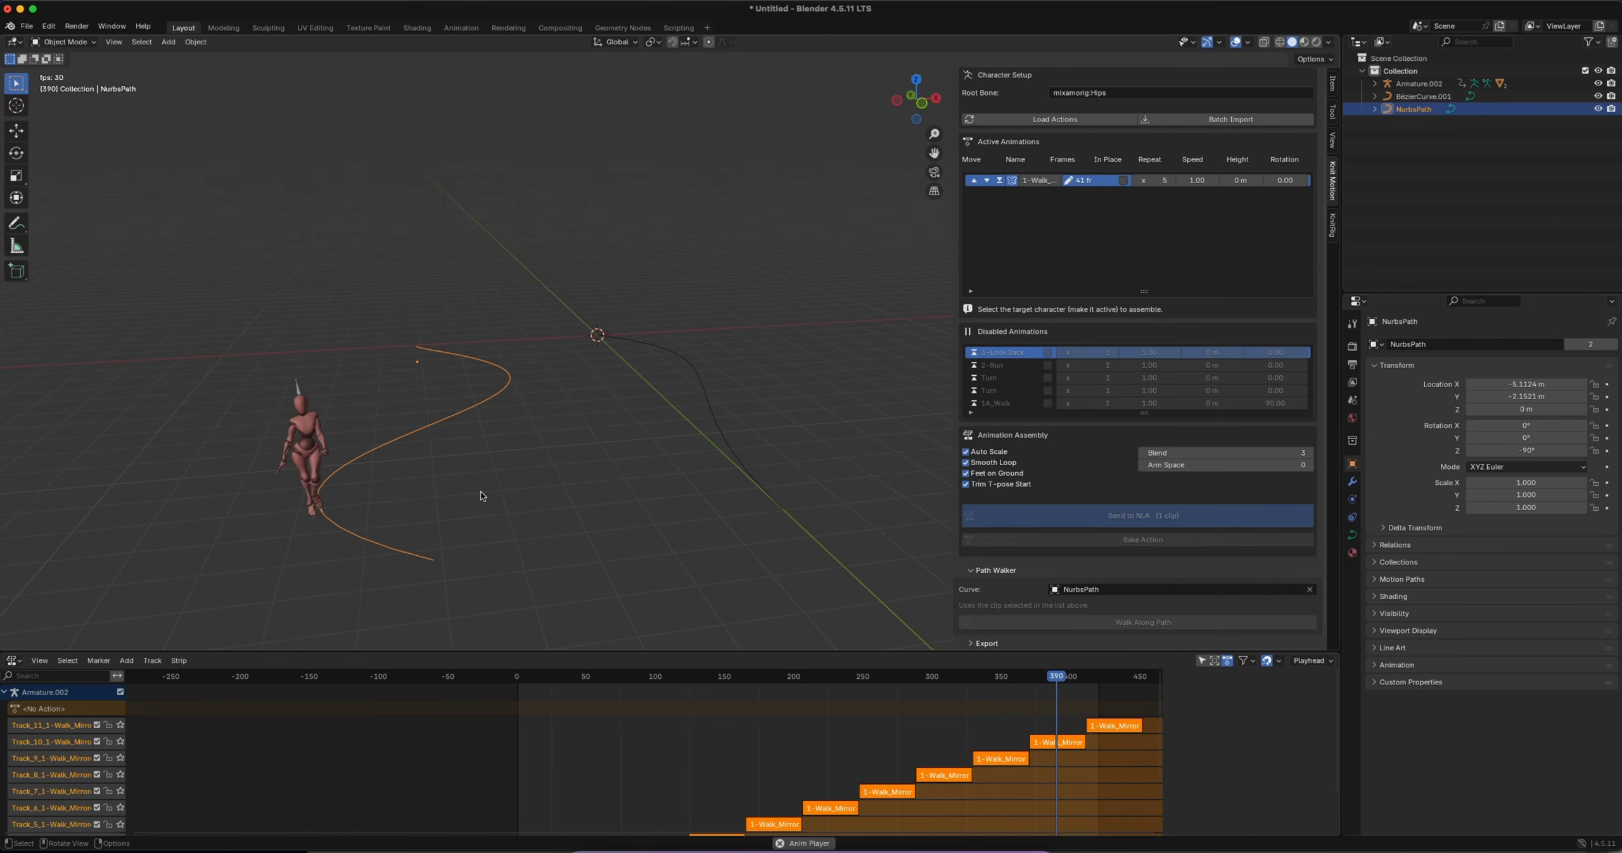
key(space)
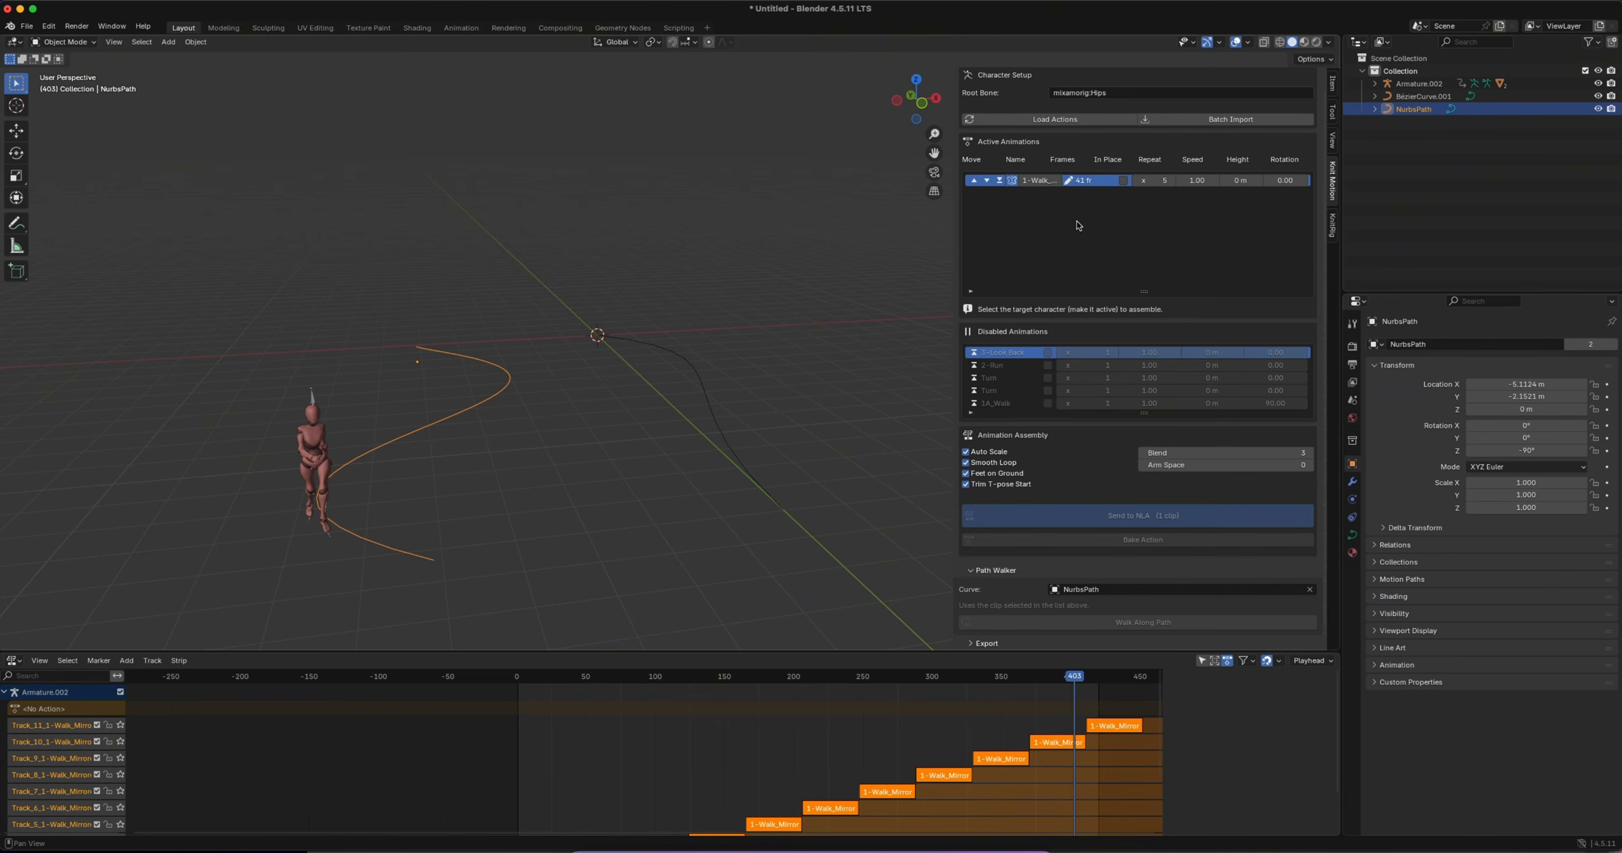
Disable the 1-Walk_Mirrored clip, activate the 2-Run clip, and select both the character armature and the run clip
click(1000, 181)
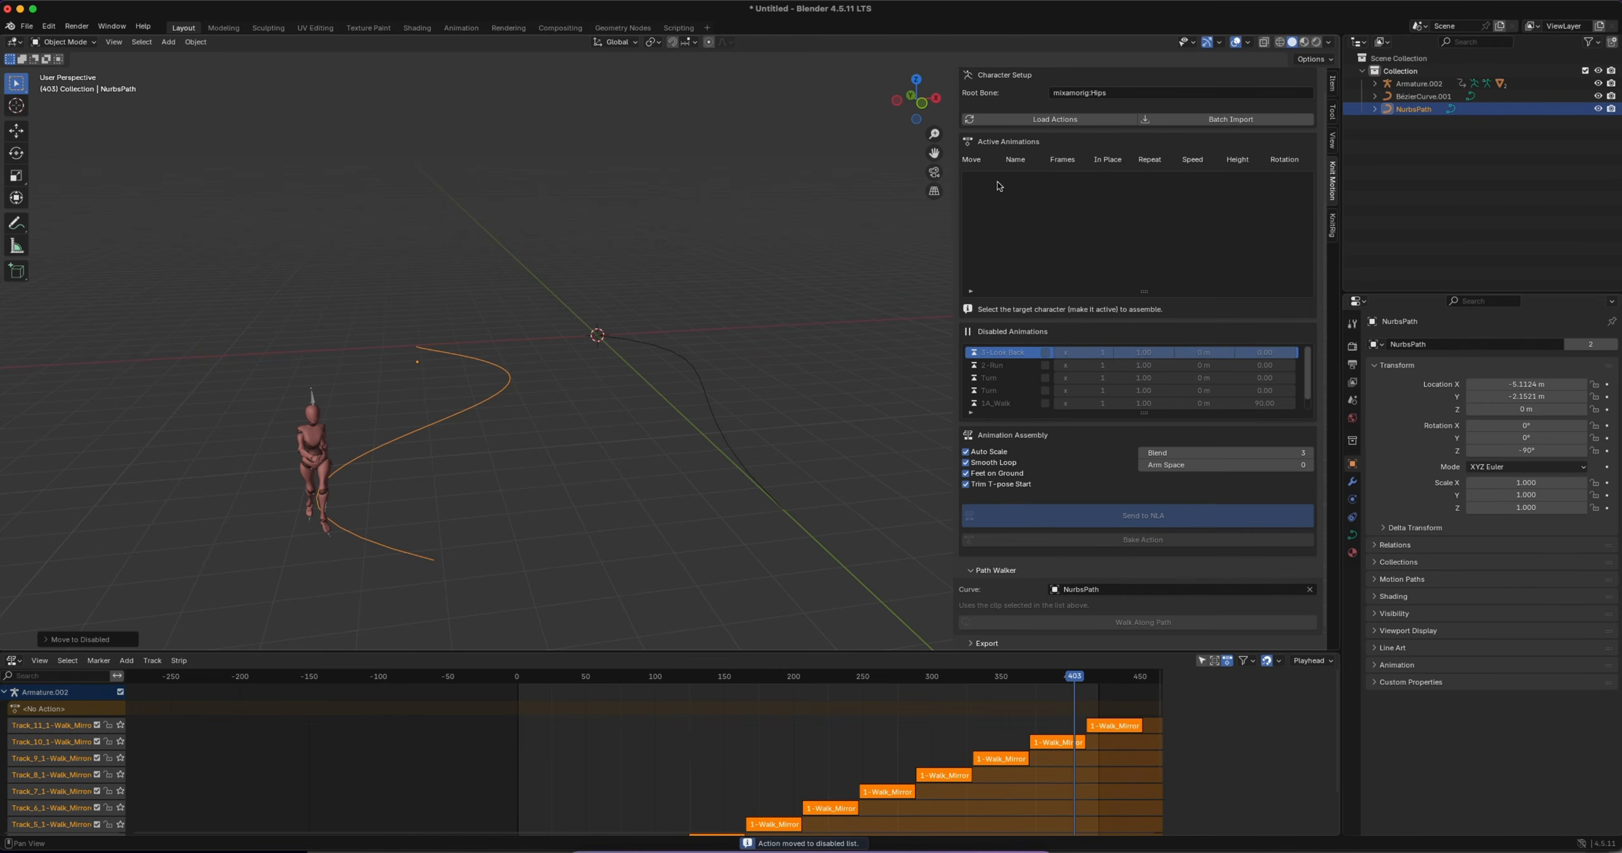
click(974, 366)
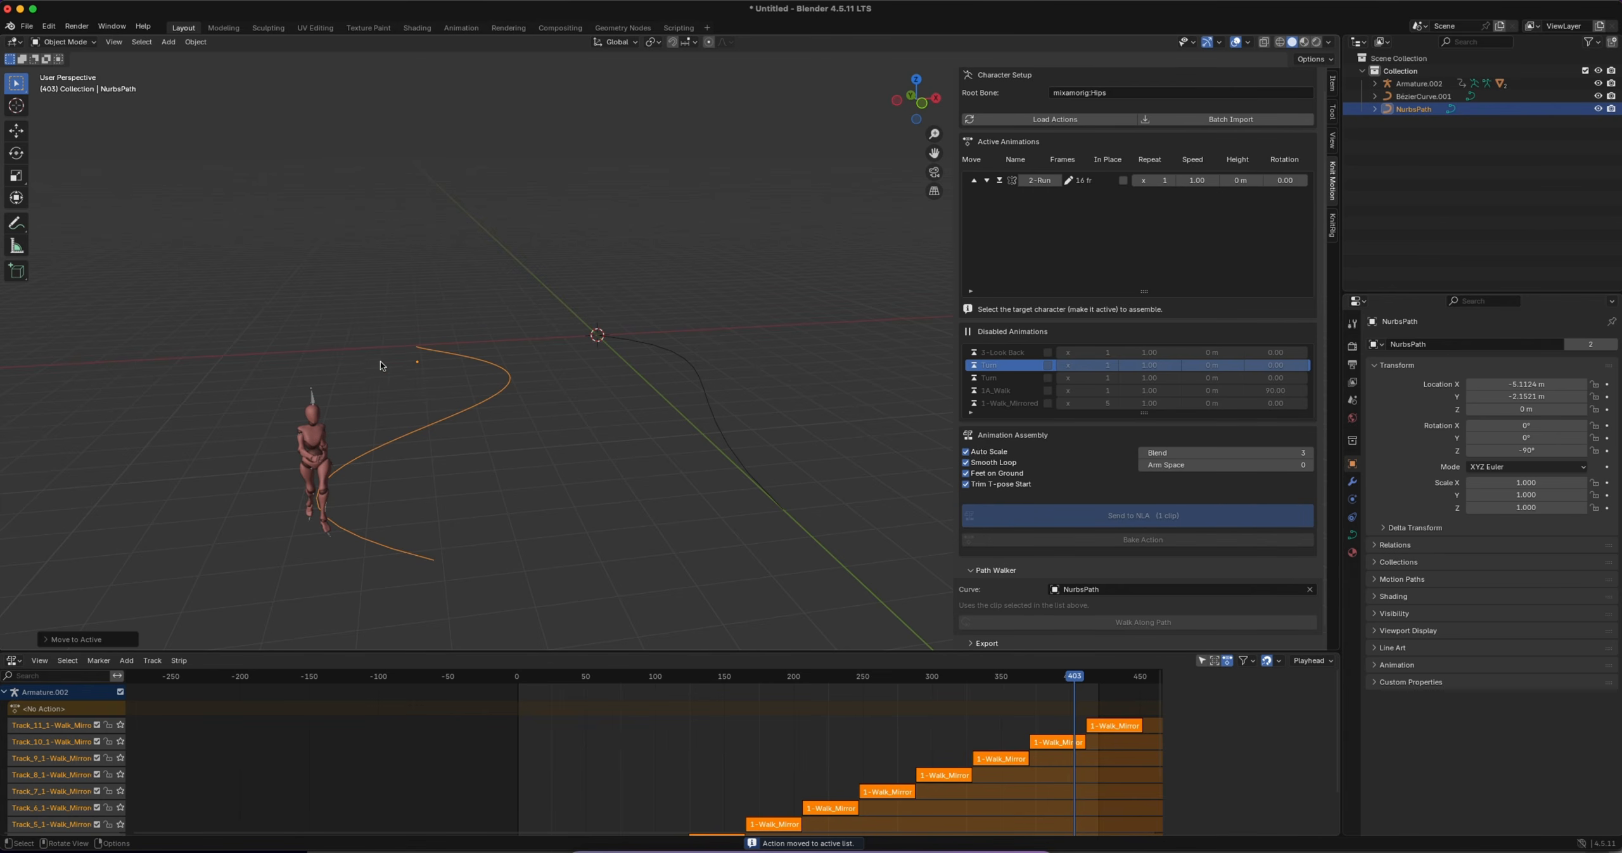
click(313, 403)
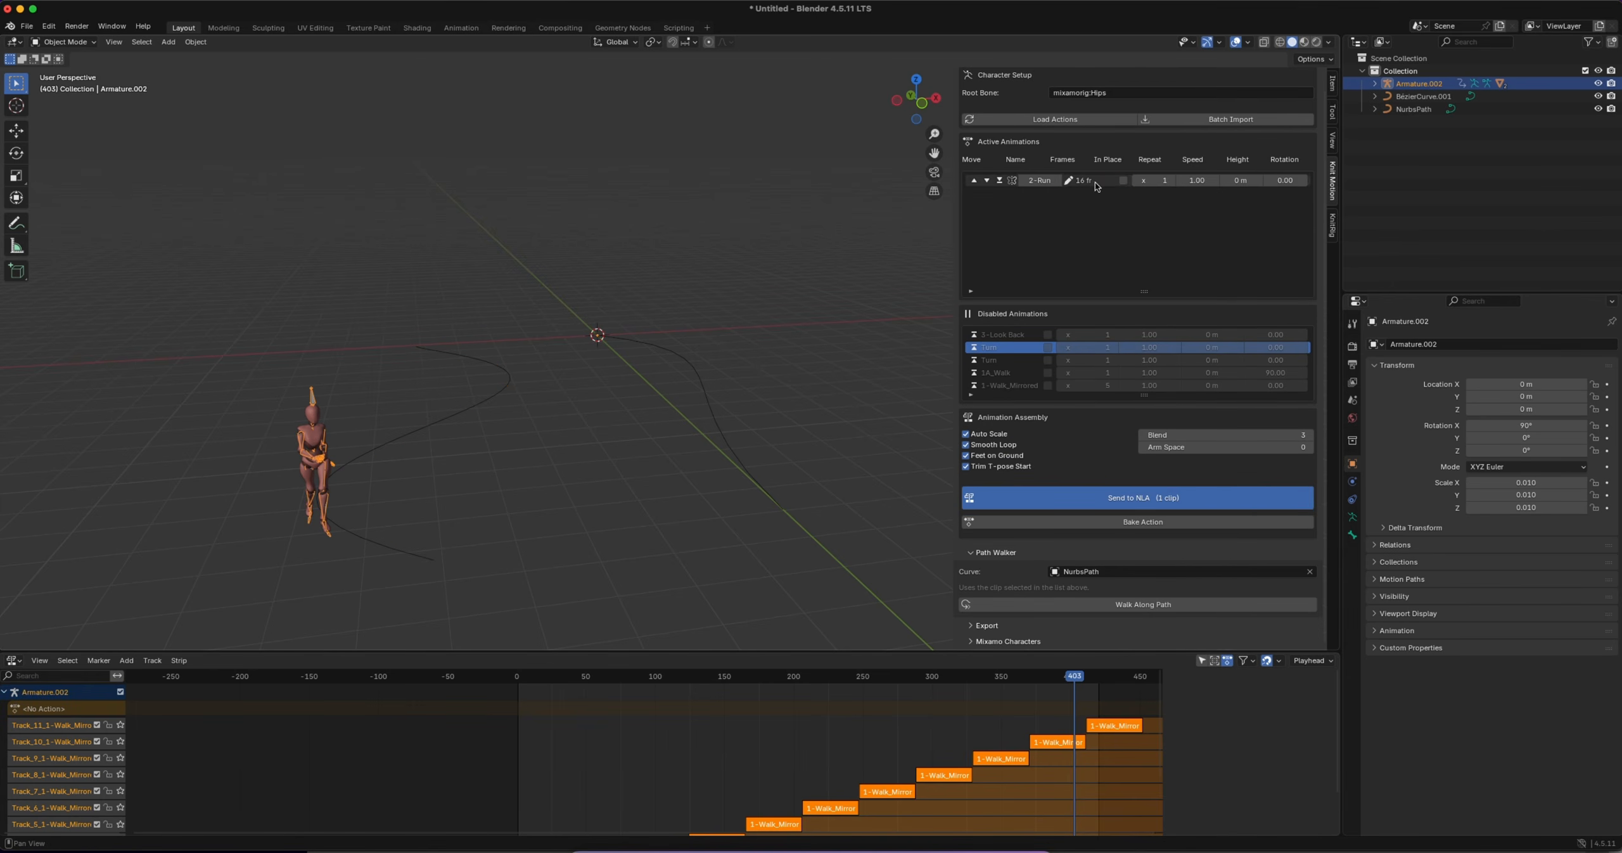
click(1093, 183)
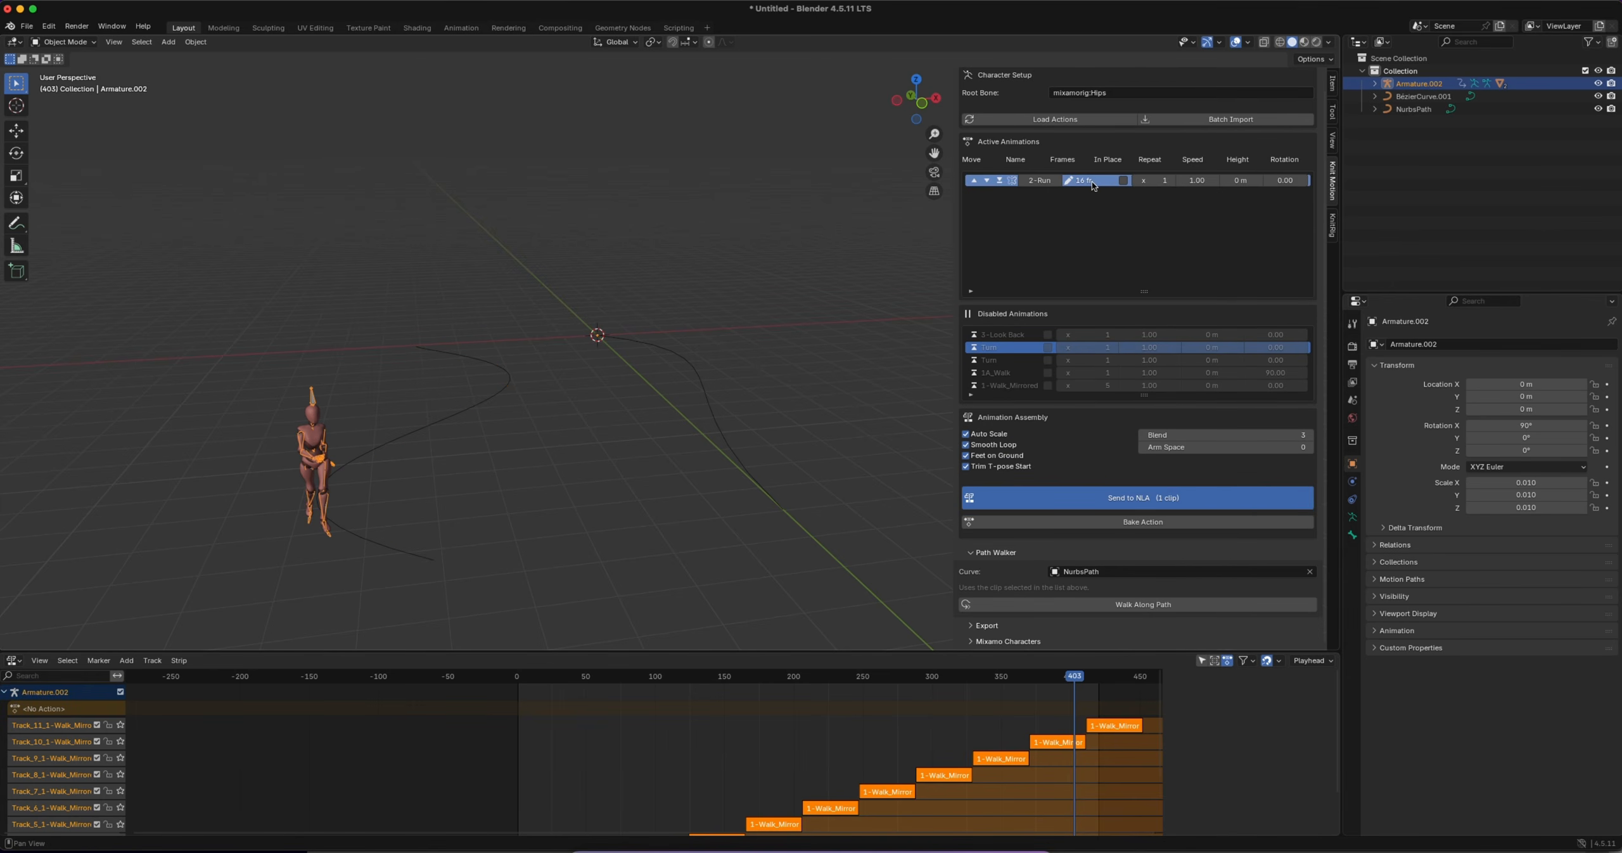
Clear and re-pick NurbsPath as the Path Walker curve, and lay the 2-Run clip along it
click(1309, 571)
click(1309, 572)
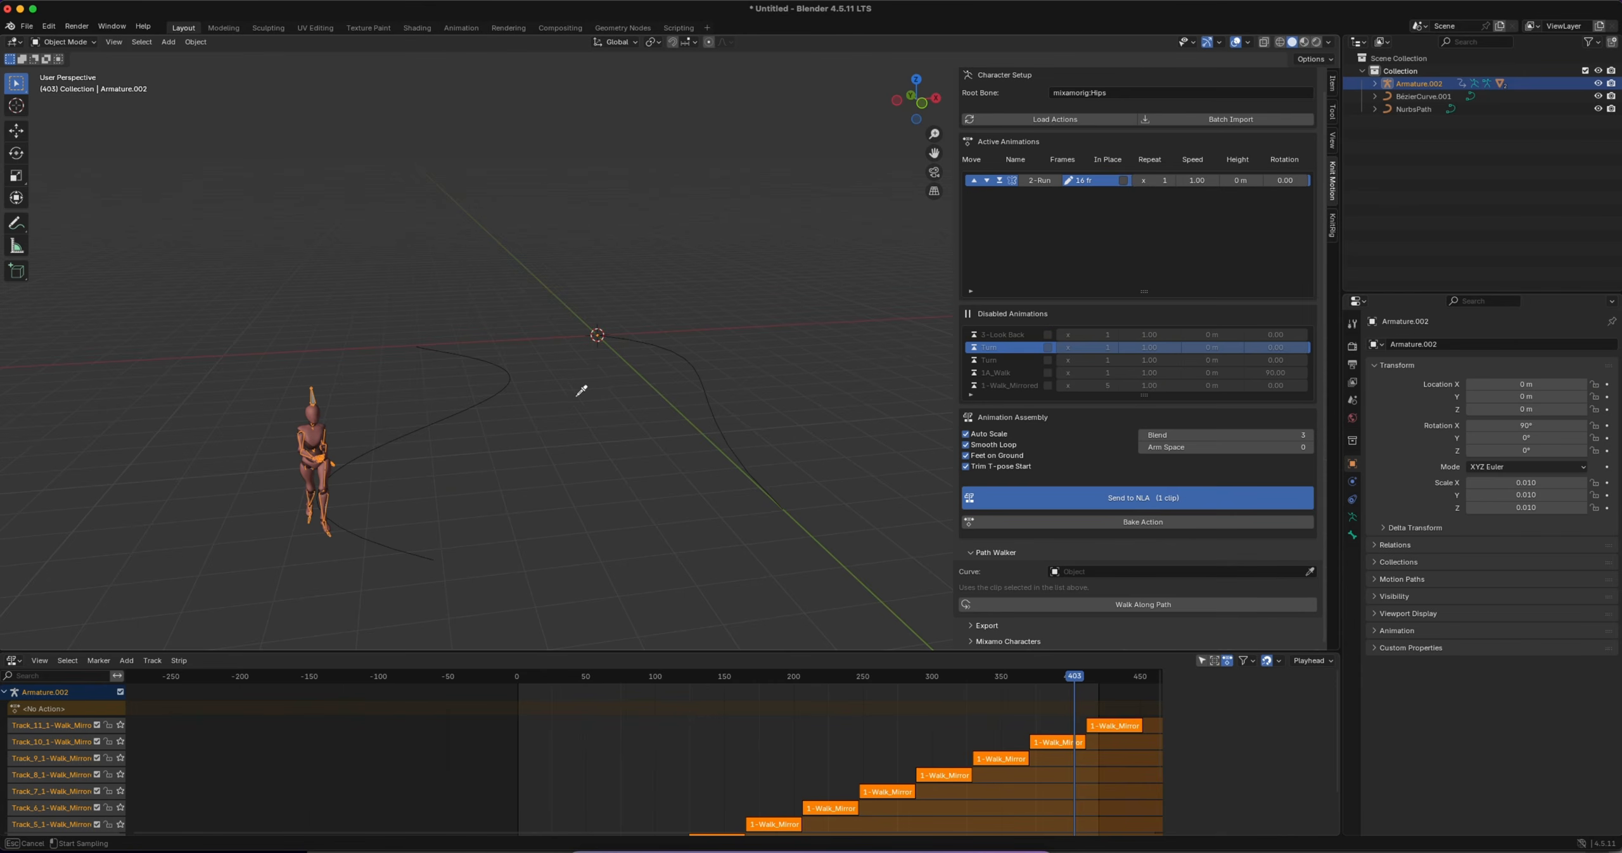
click(488, 394)
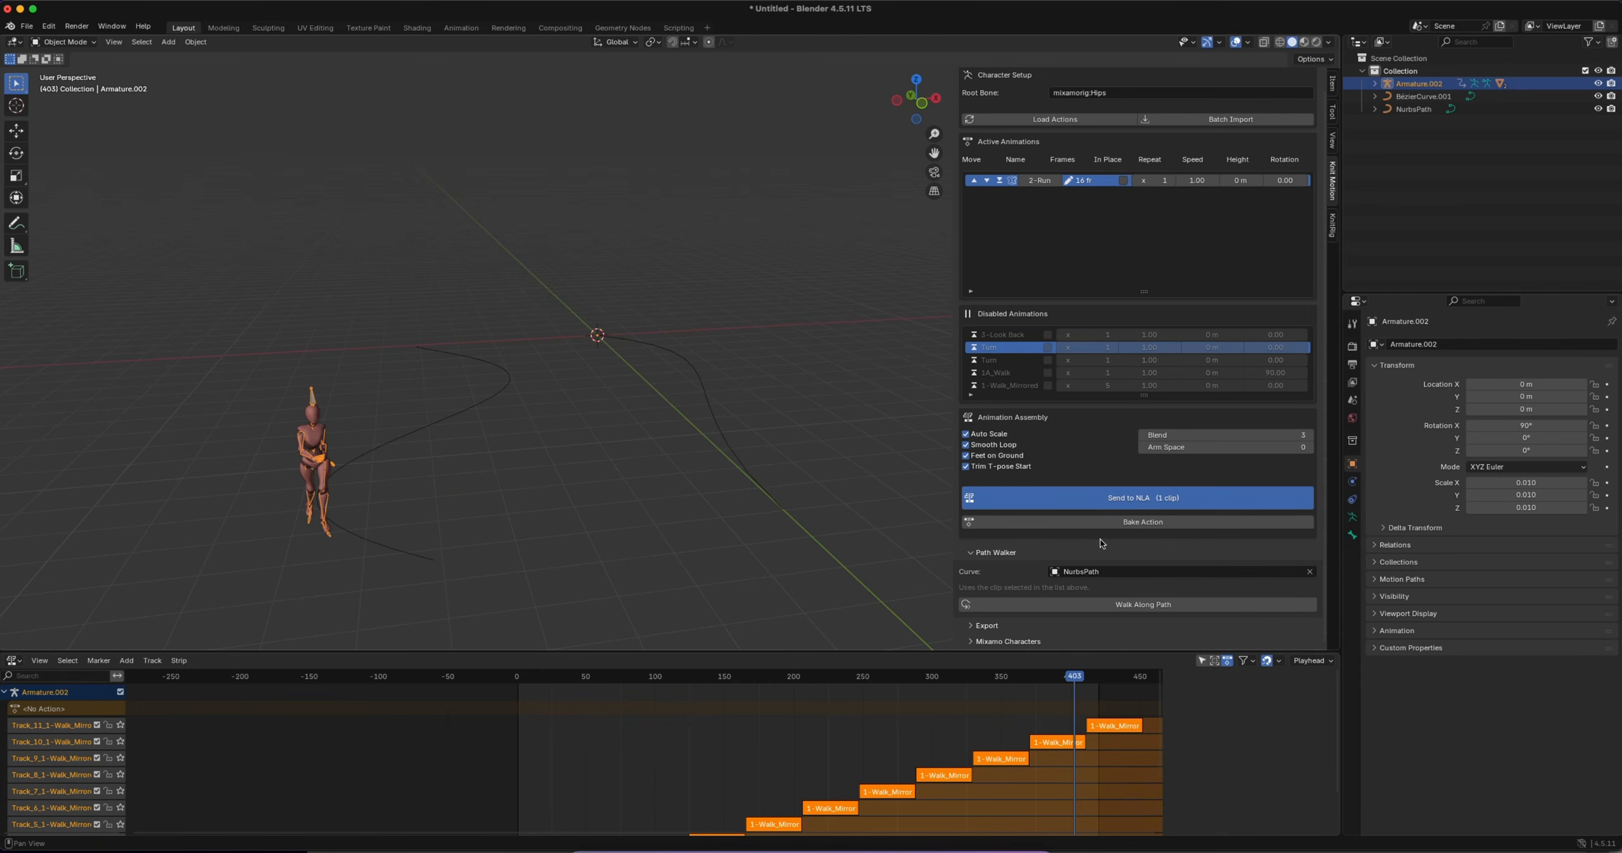
click(1170, 610)
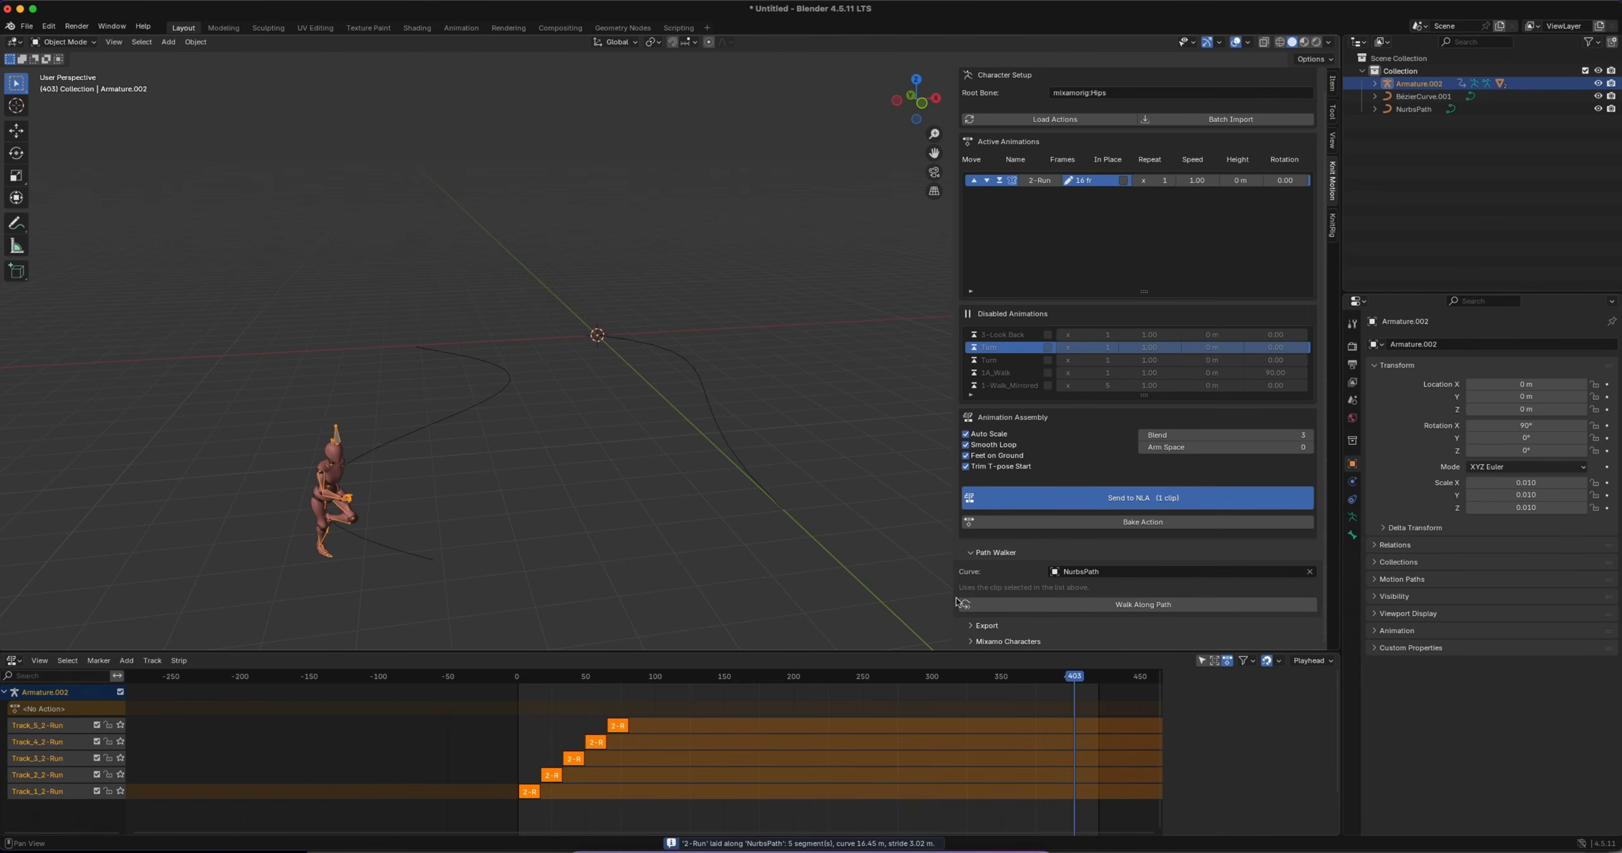
Rewind to the start of the timeline, play the run along the path and scrub back through it
drag(1076, 677, 518, 674)
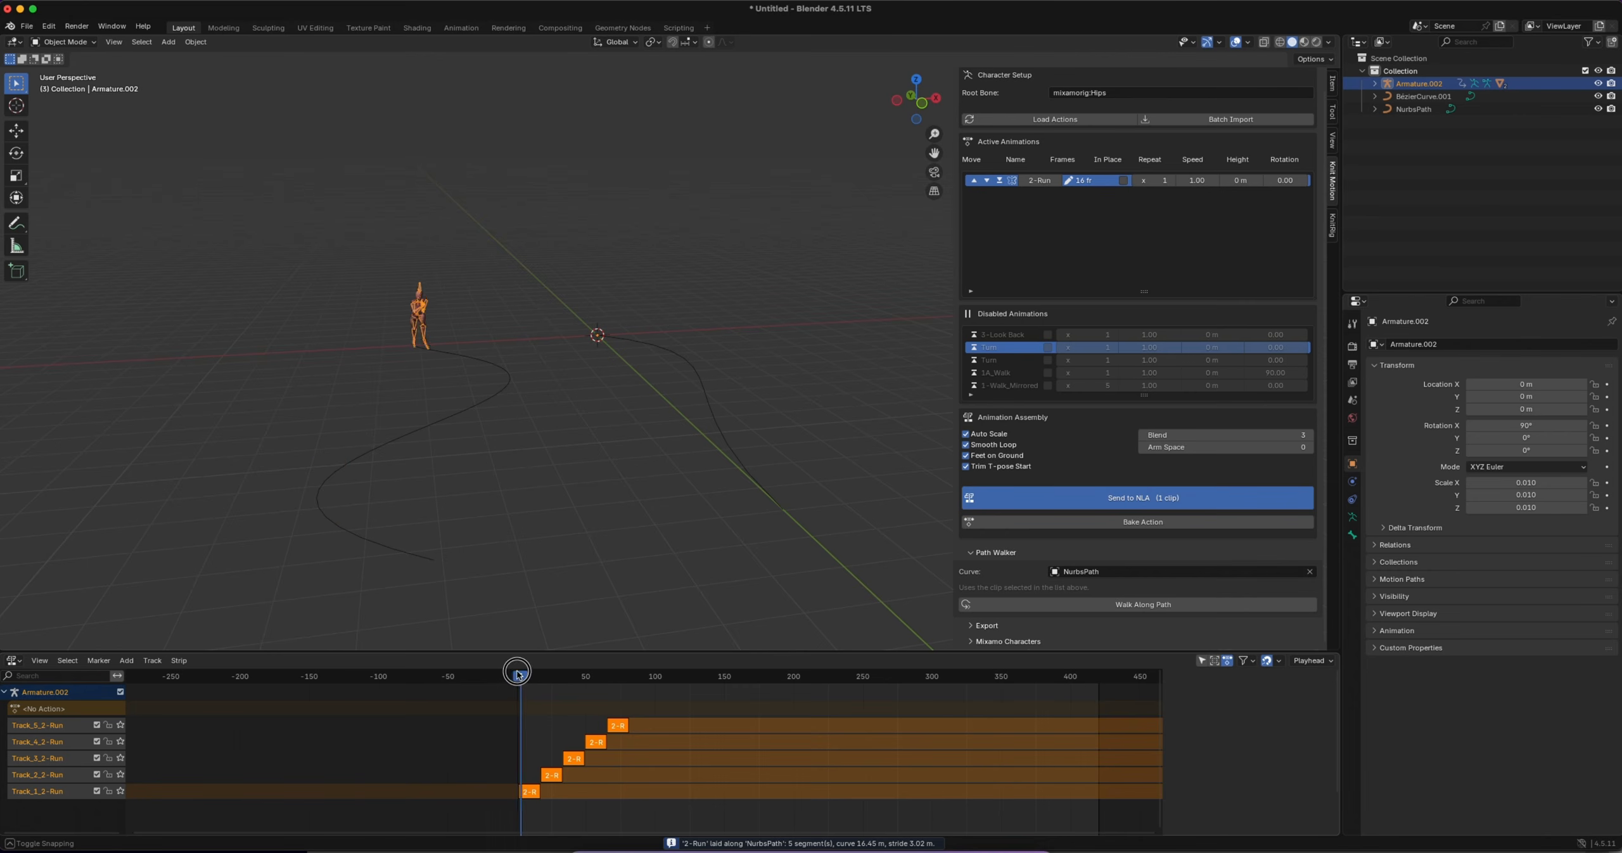
key(space)
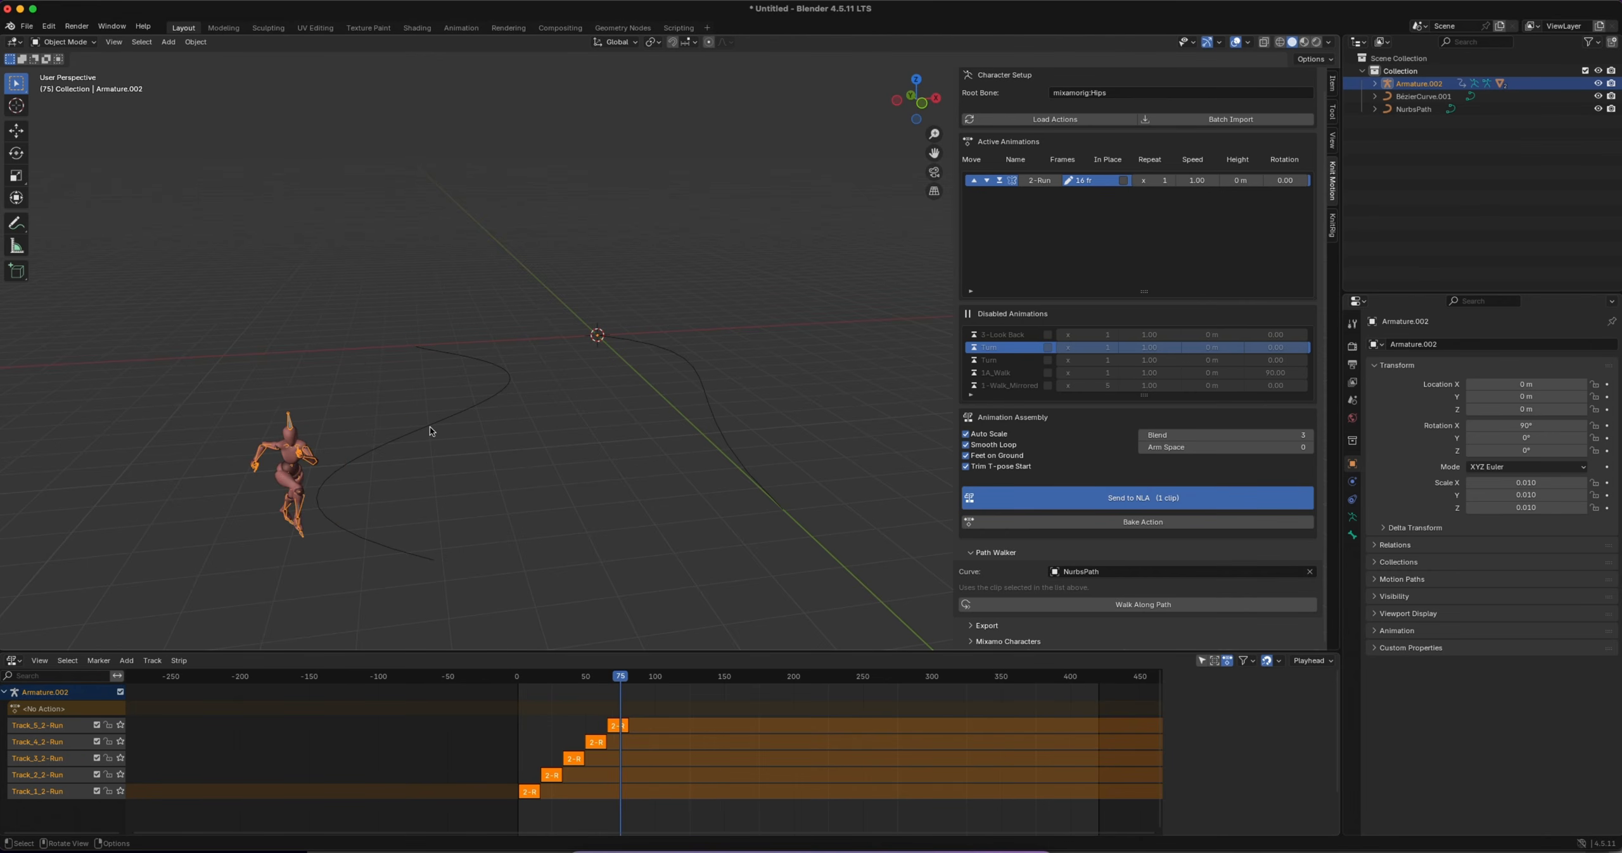
key(space)
drag(618, 676, 576, 676)
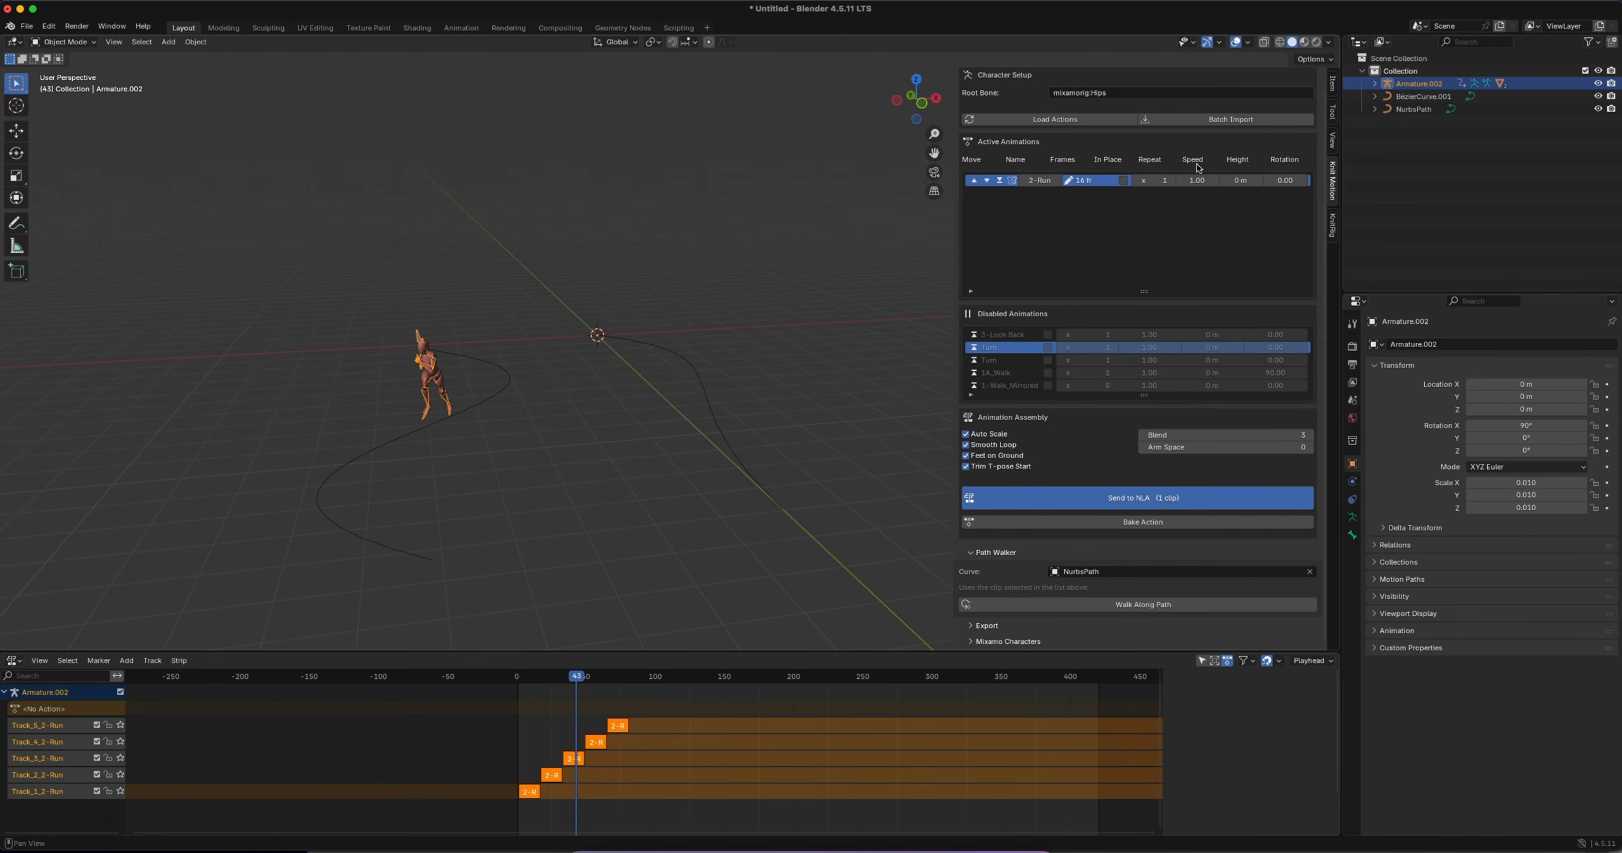
Set the 2-Run clip's speed to 0.5 and lay it along NurbsPath again
double_click(1197, 180)
text(0.5)
key(Return)
click(1138, 604)
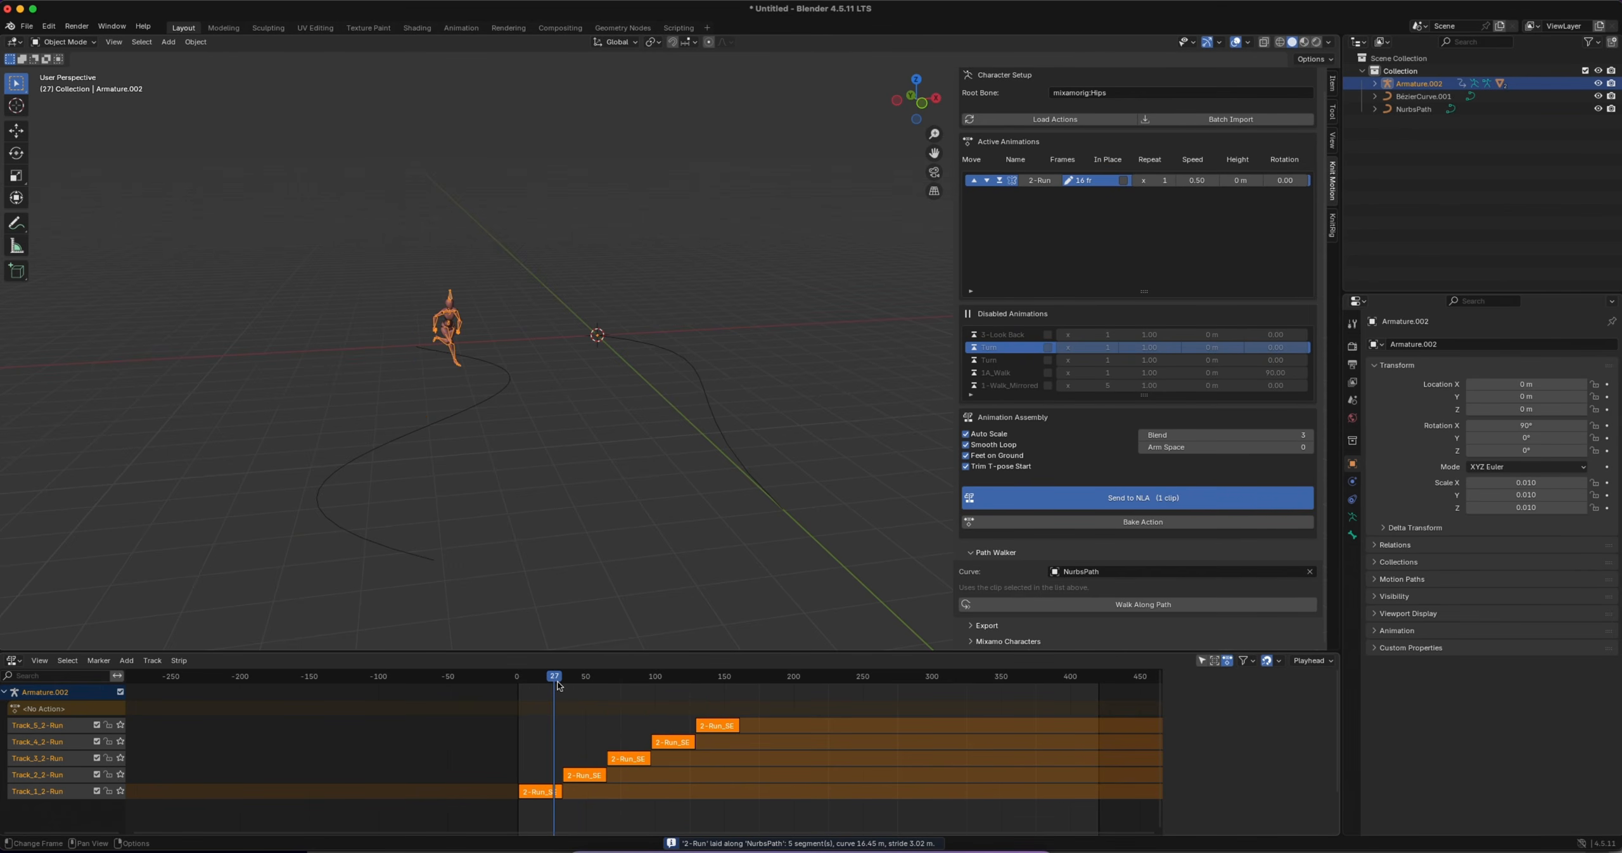
Play the slowed run from the beginning to check the character's motion along the path
drag(559, 685, 525, 682)
key(space)
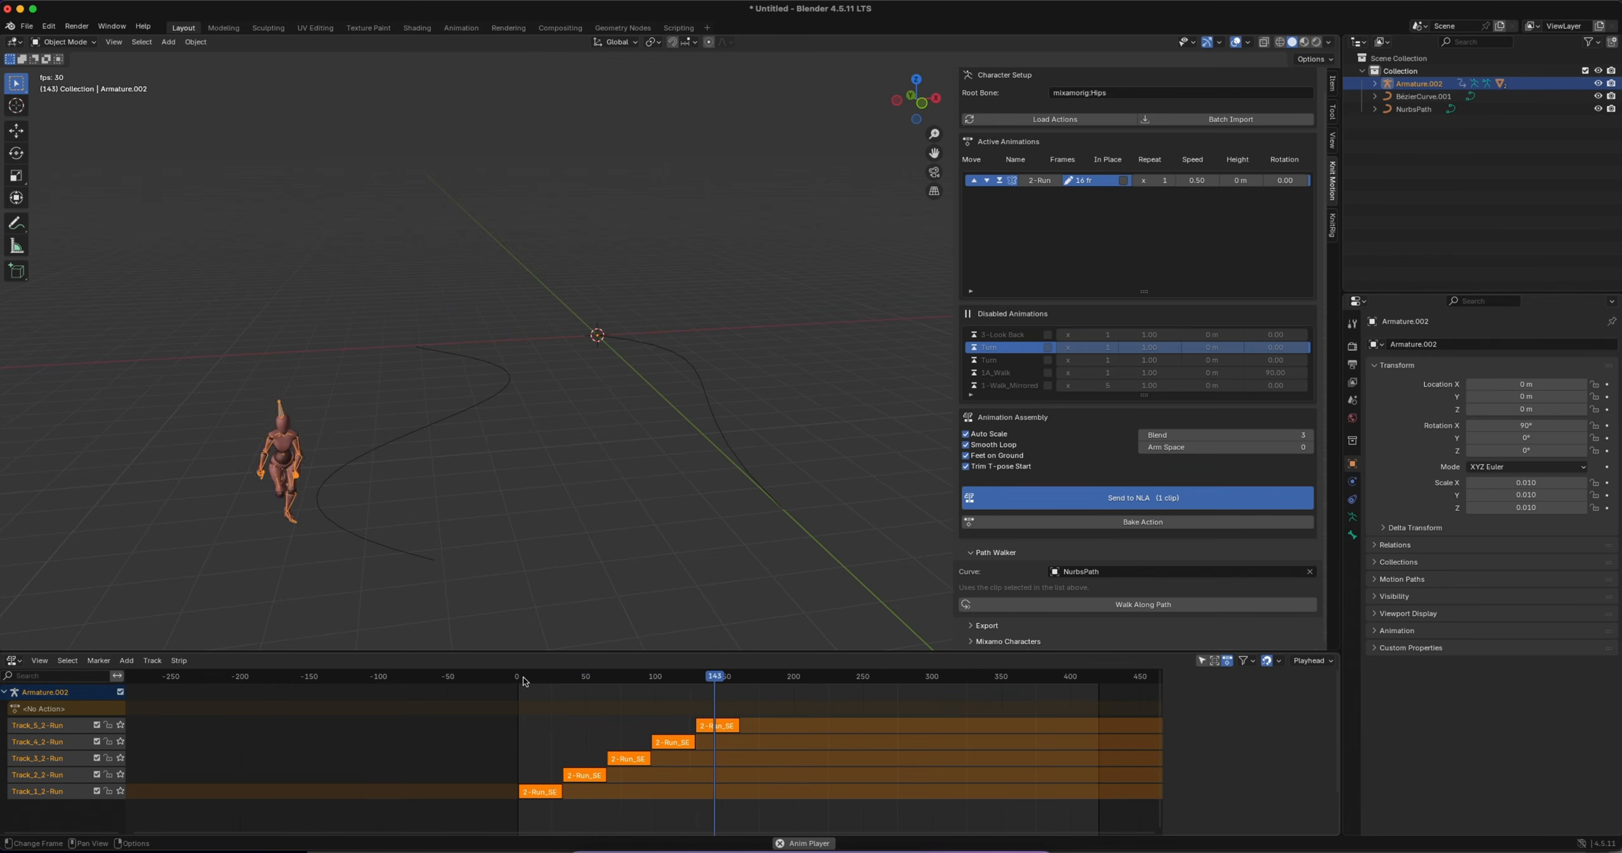
key(space)
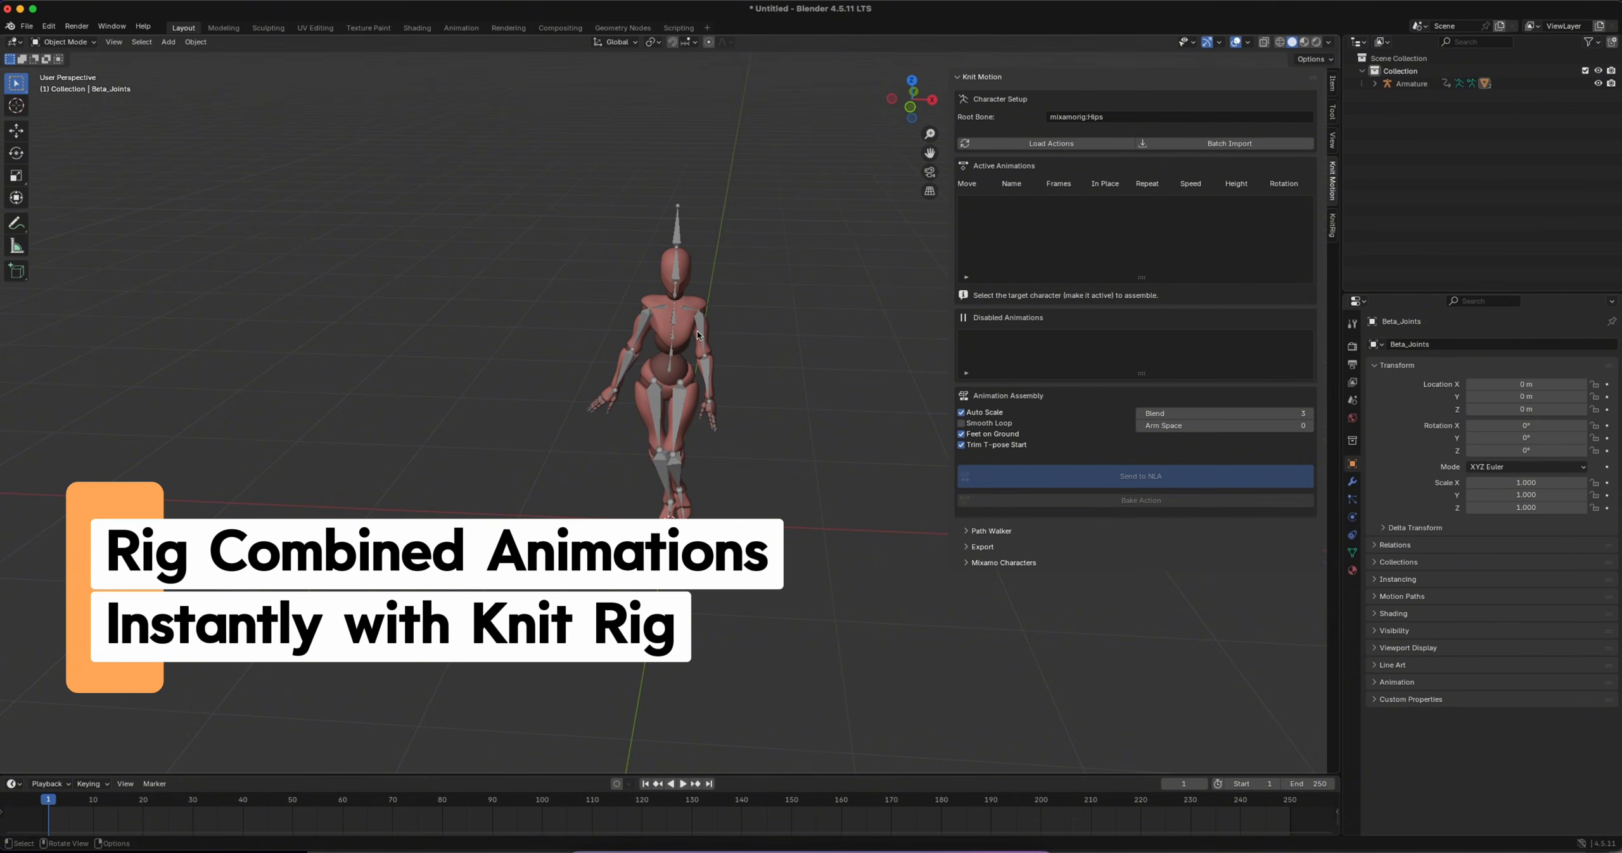
Create a KnitRig control rig from the character's armature with Apply Animation, IK Arms and IK Legs enabled
click(680, 238)
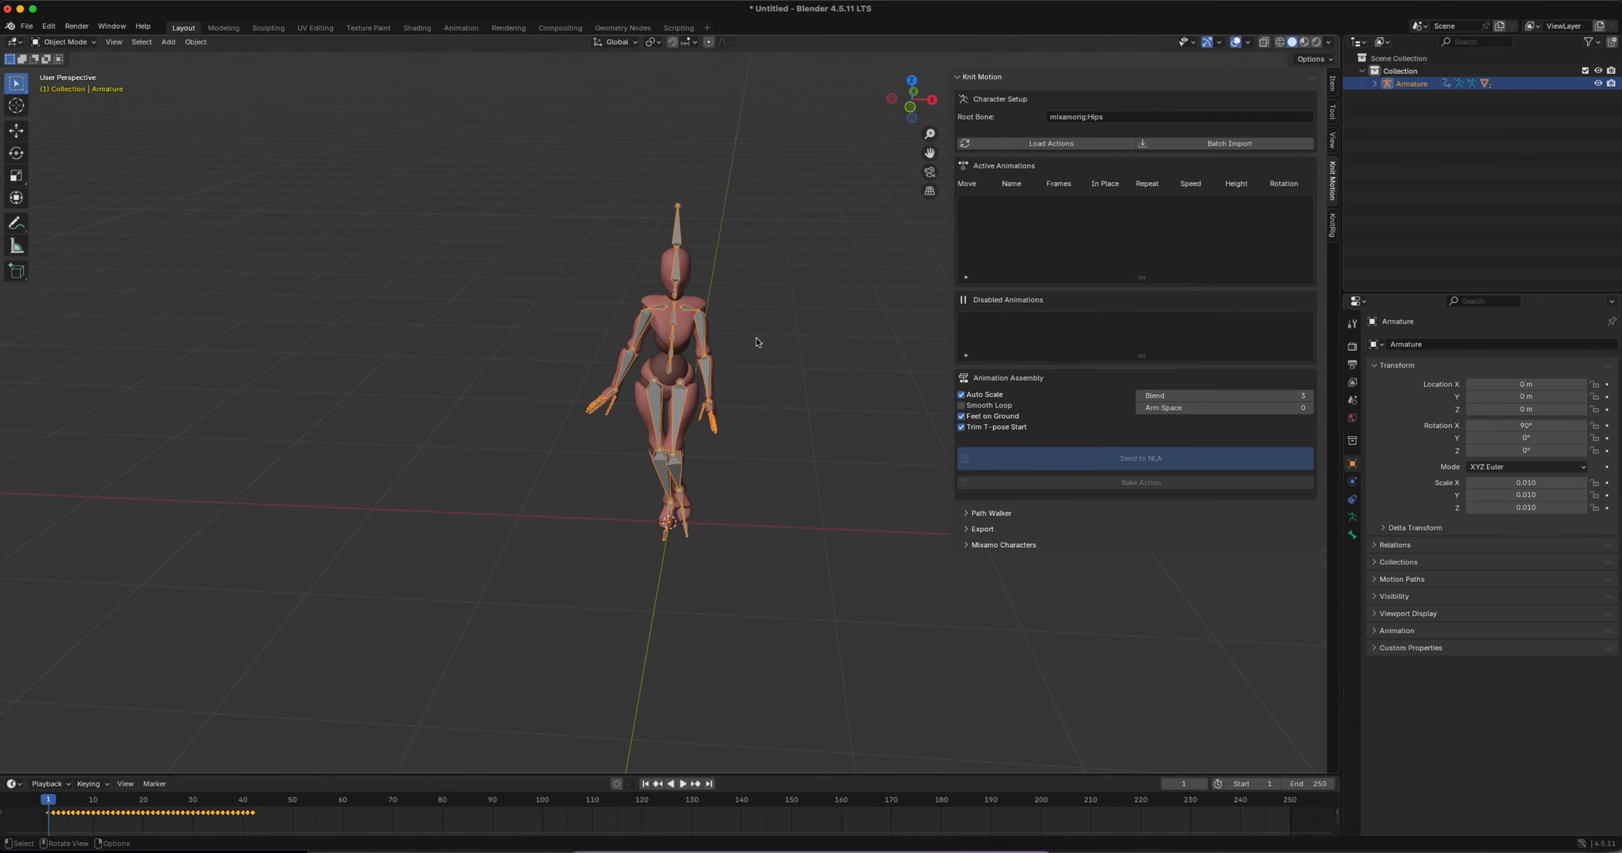
click(1332, 225)
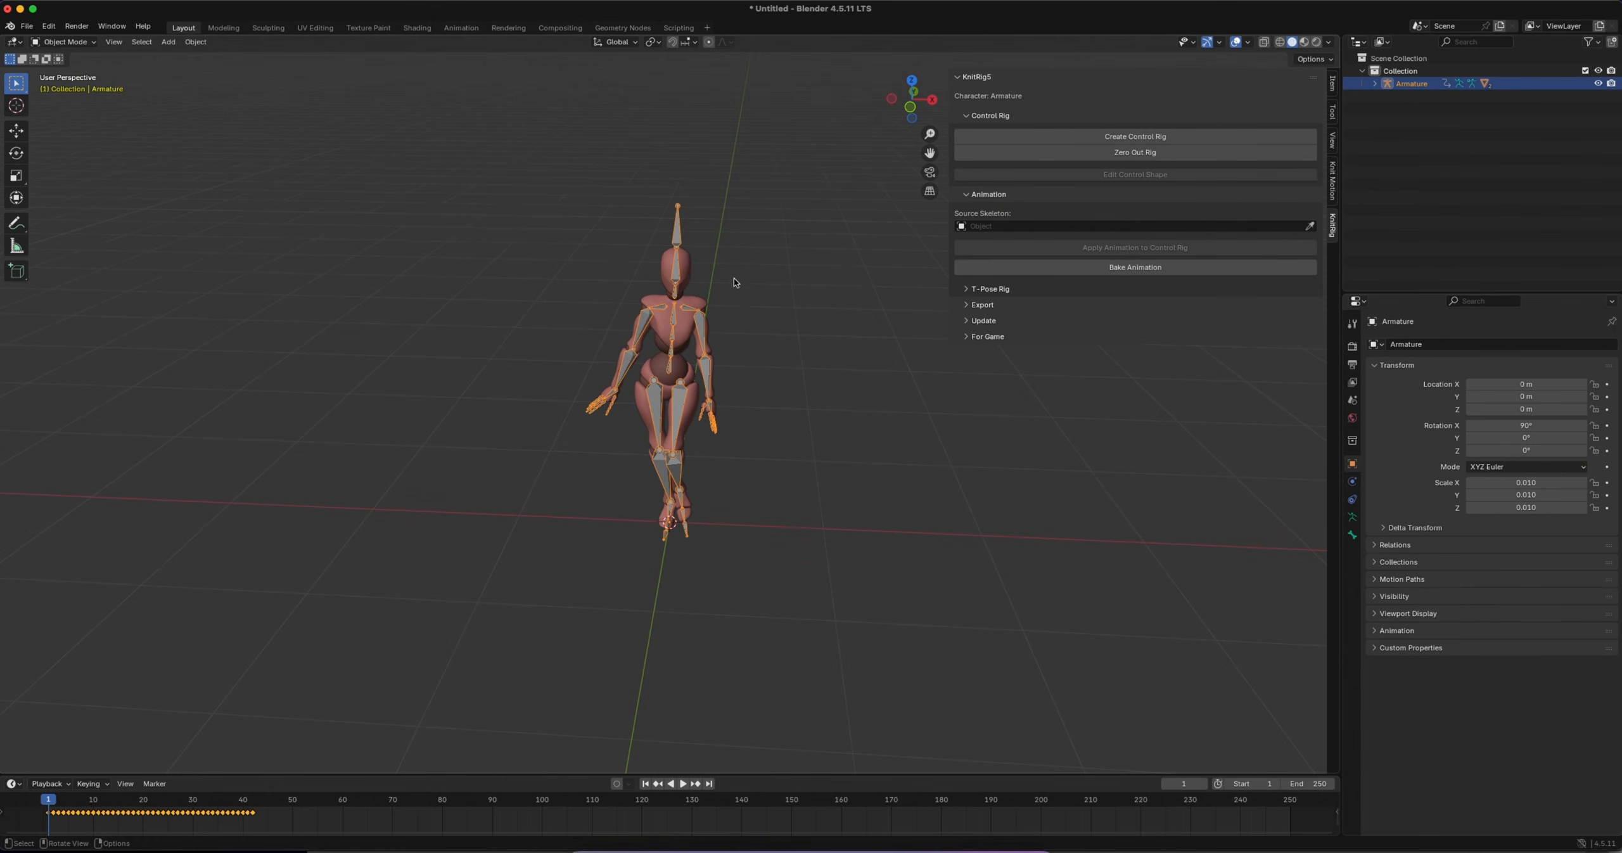
click(706, 247)
click(678, 235)
click(1067, 135)
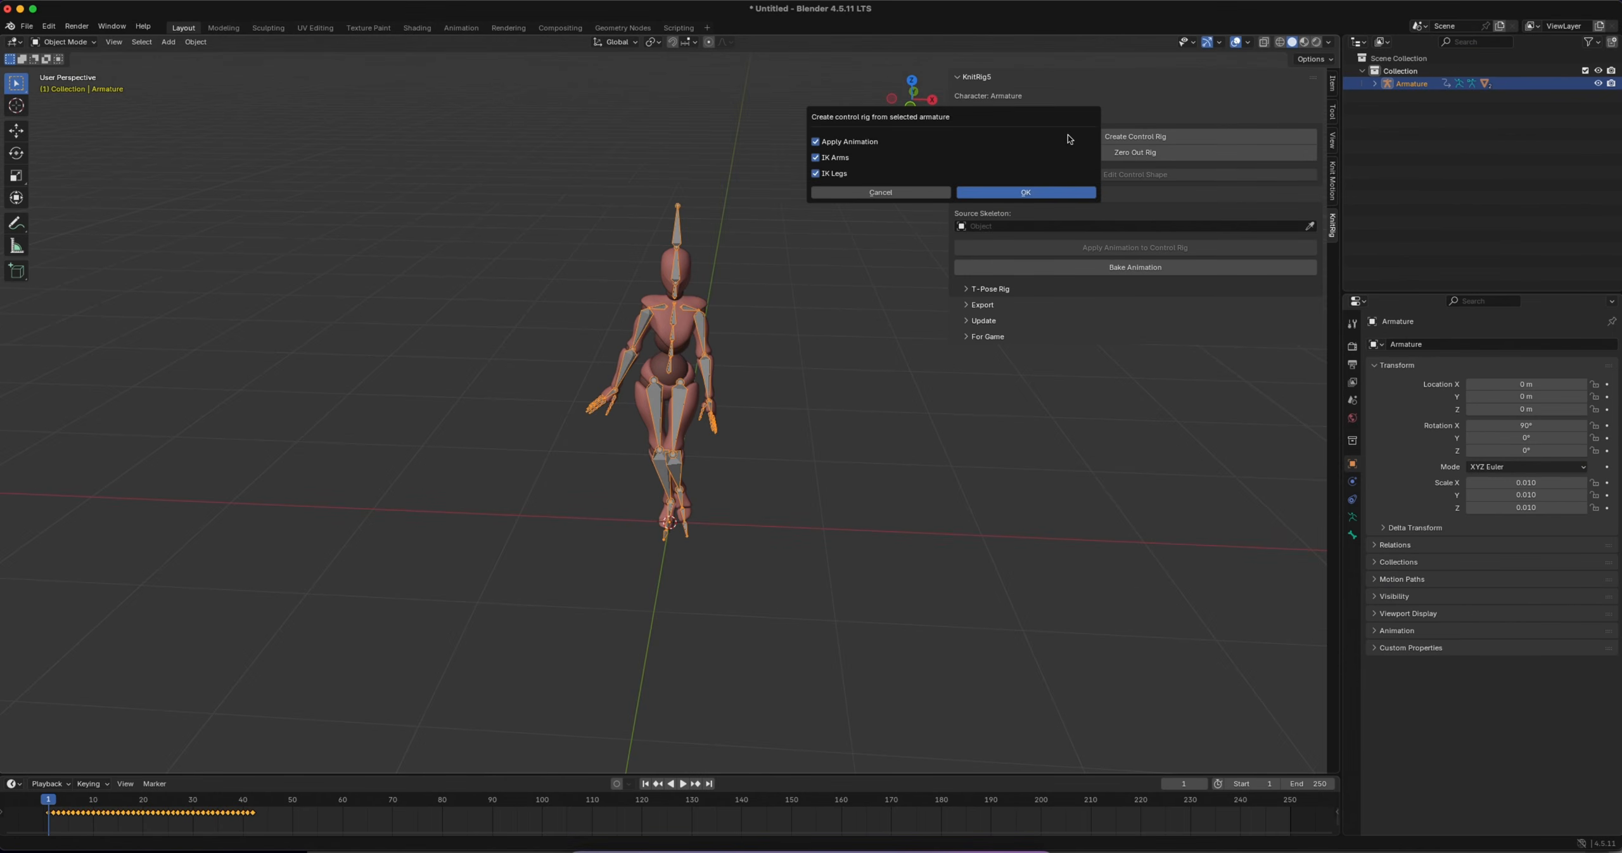
click(993, 193)
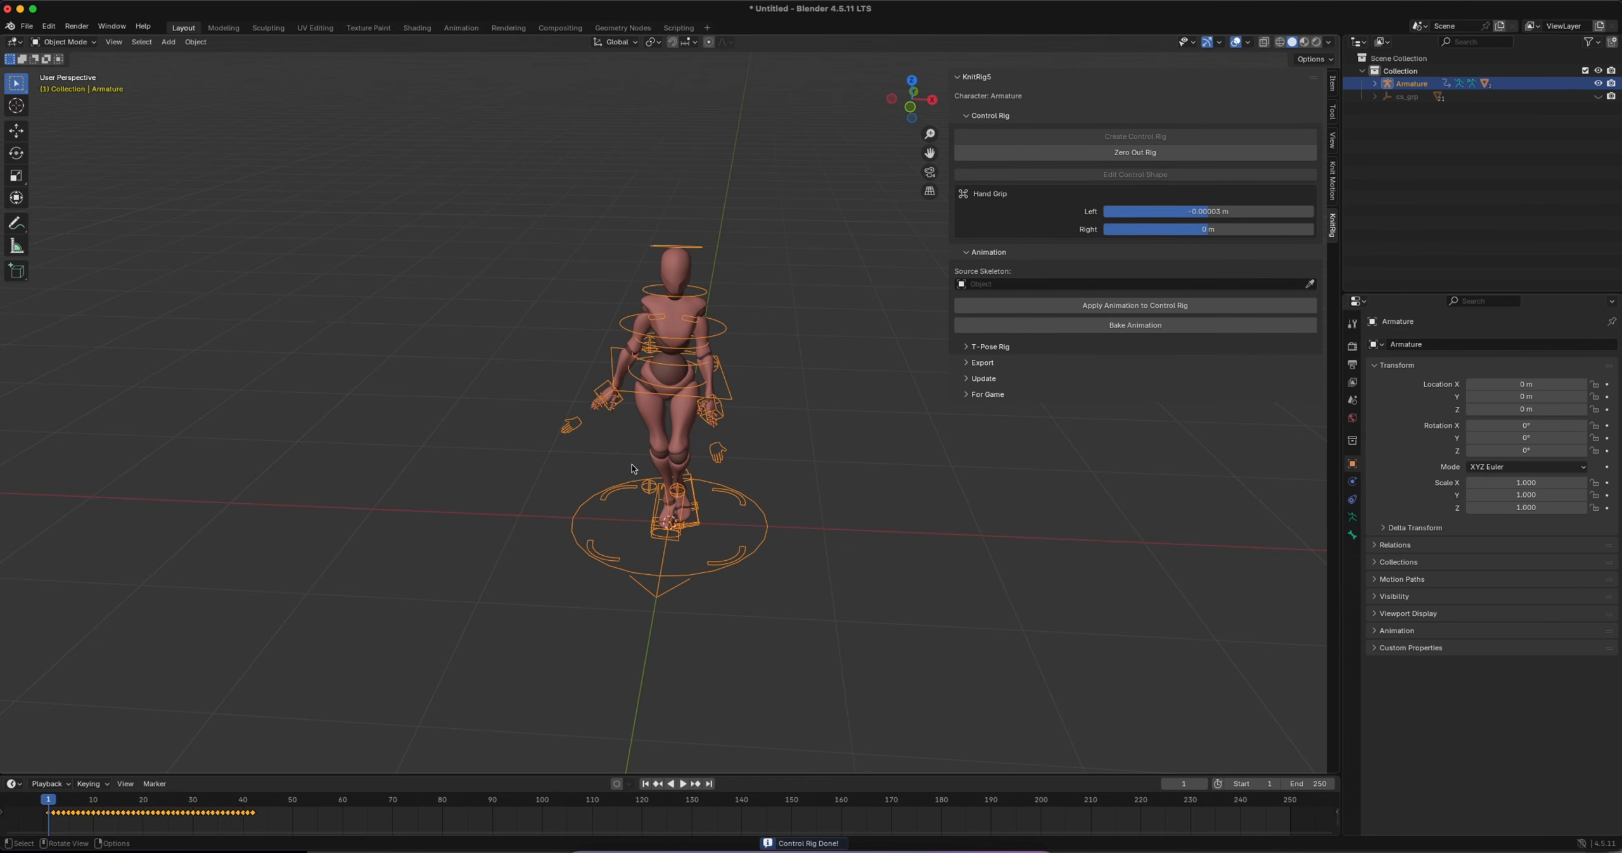
Play the rigged animation, scrub to frame 10 and examine the control rig from the side
key(space)
key(space)
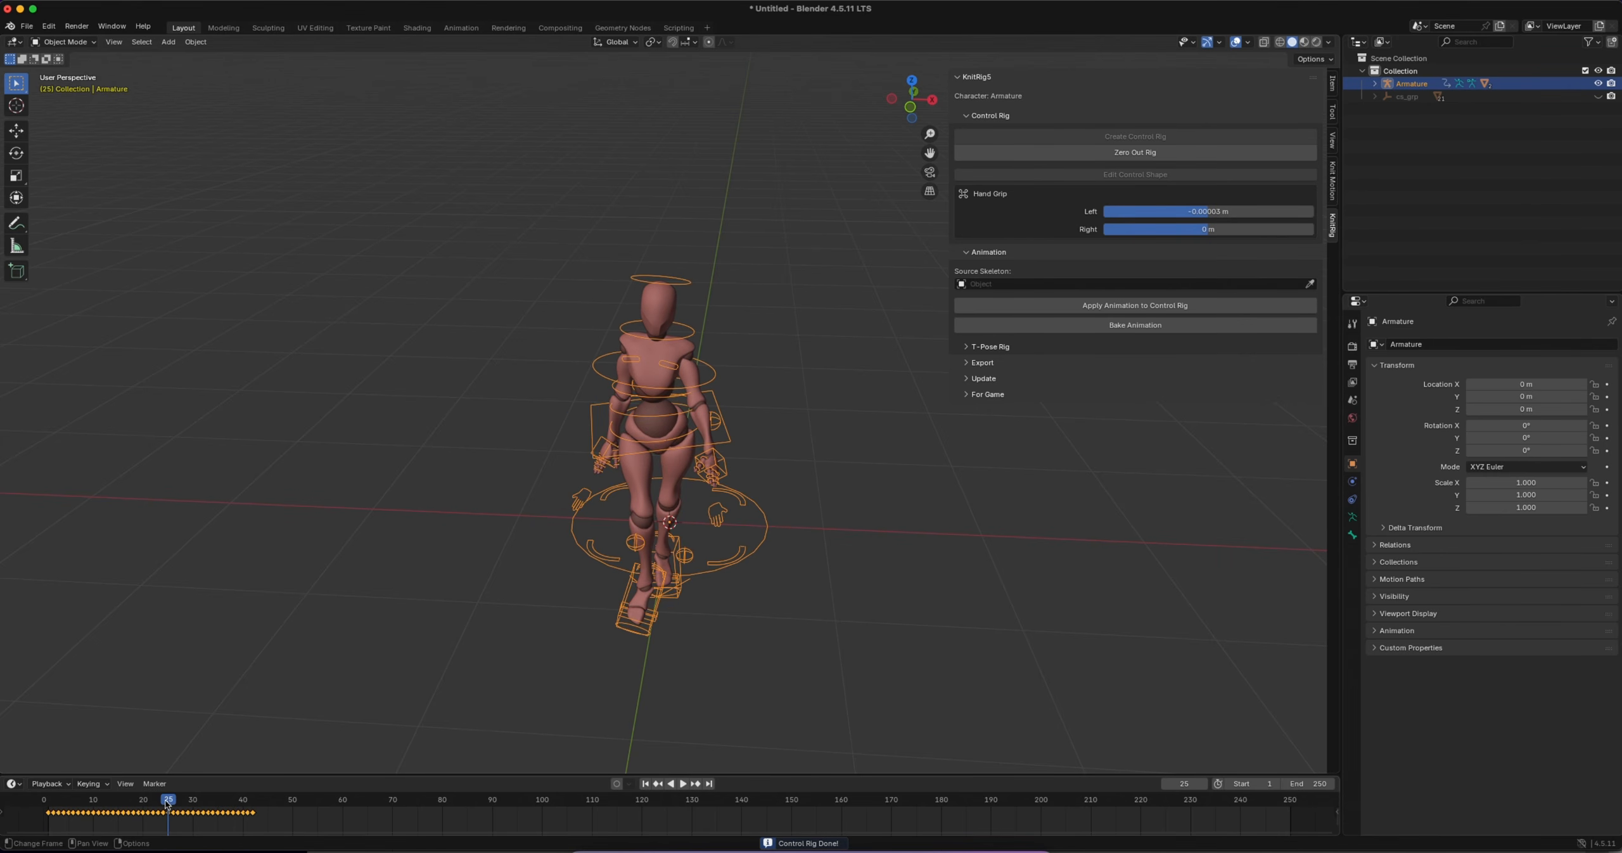
drag(168, 805, 93, 802)
middle_drag(550, 495, 553, 495)
shift+scroll(763, 405, right, 5)
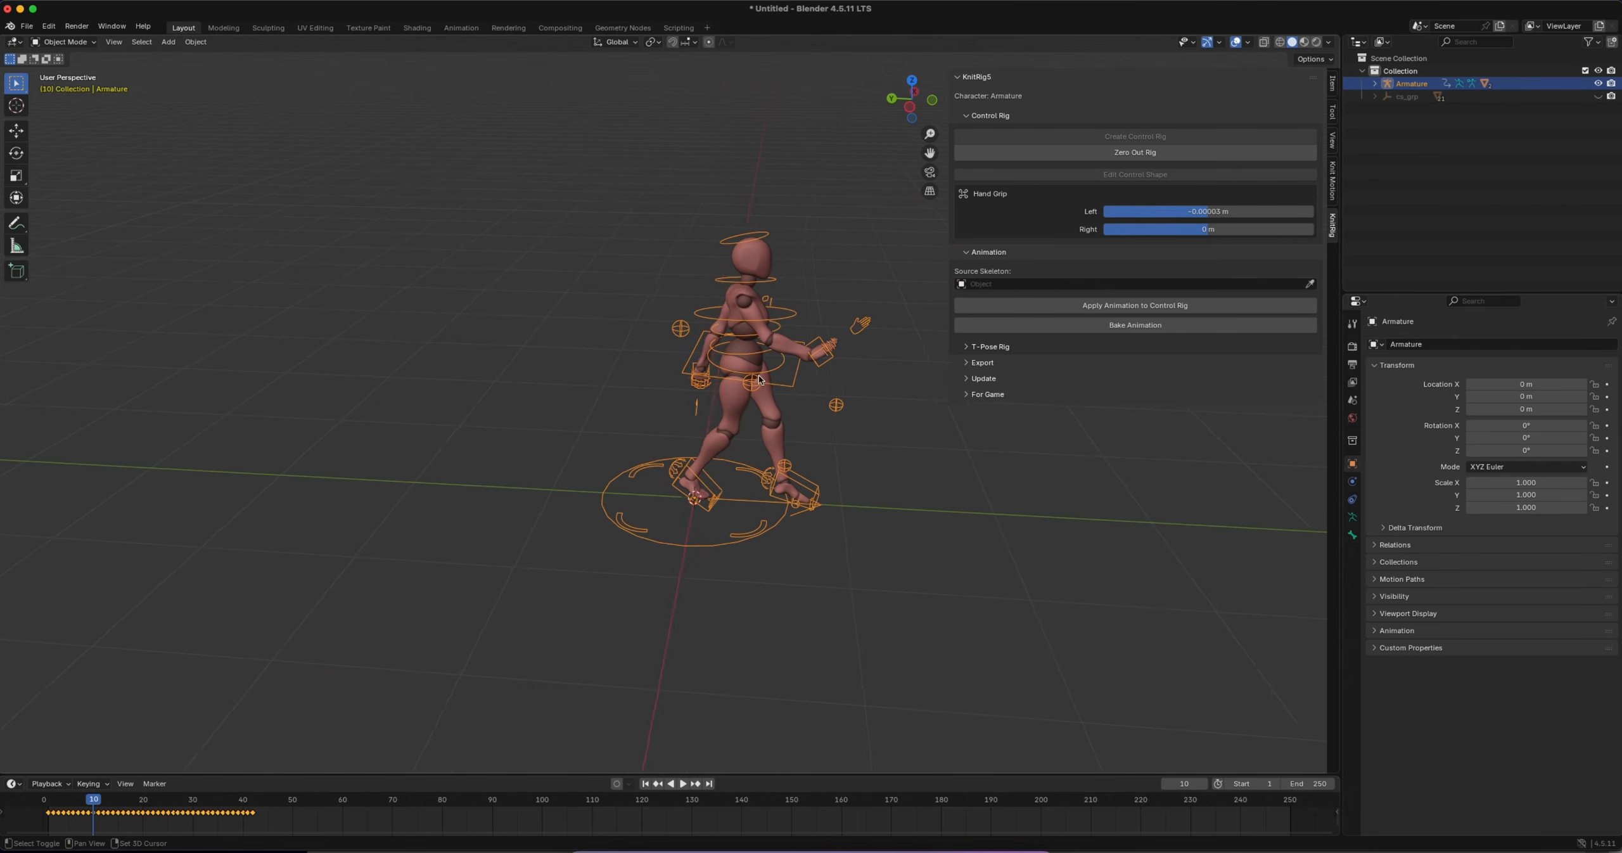
ctrl+scroll(644, 334, up, 3)
ctrl+scroll(644, 334, up, 2)
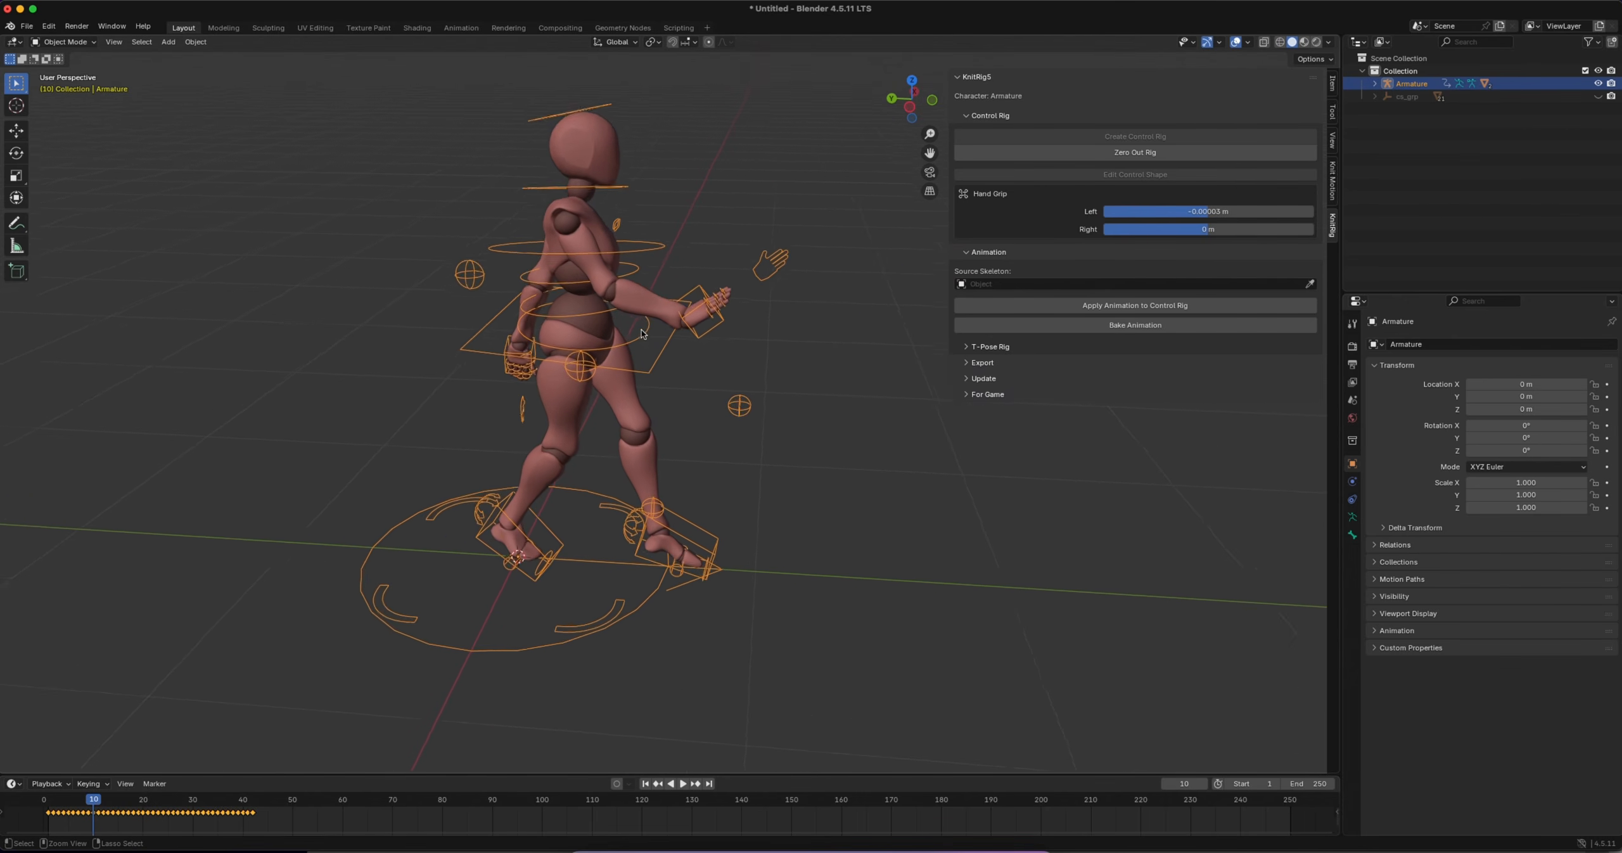
ctrl+scroll(642, 341, down, 2)
Switch the armature to Pose Mode, select the head control and the right-hand IK control, and try moving the hand
click(63, 42)
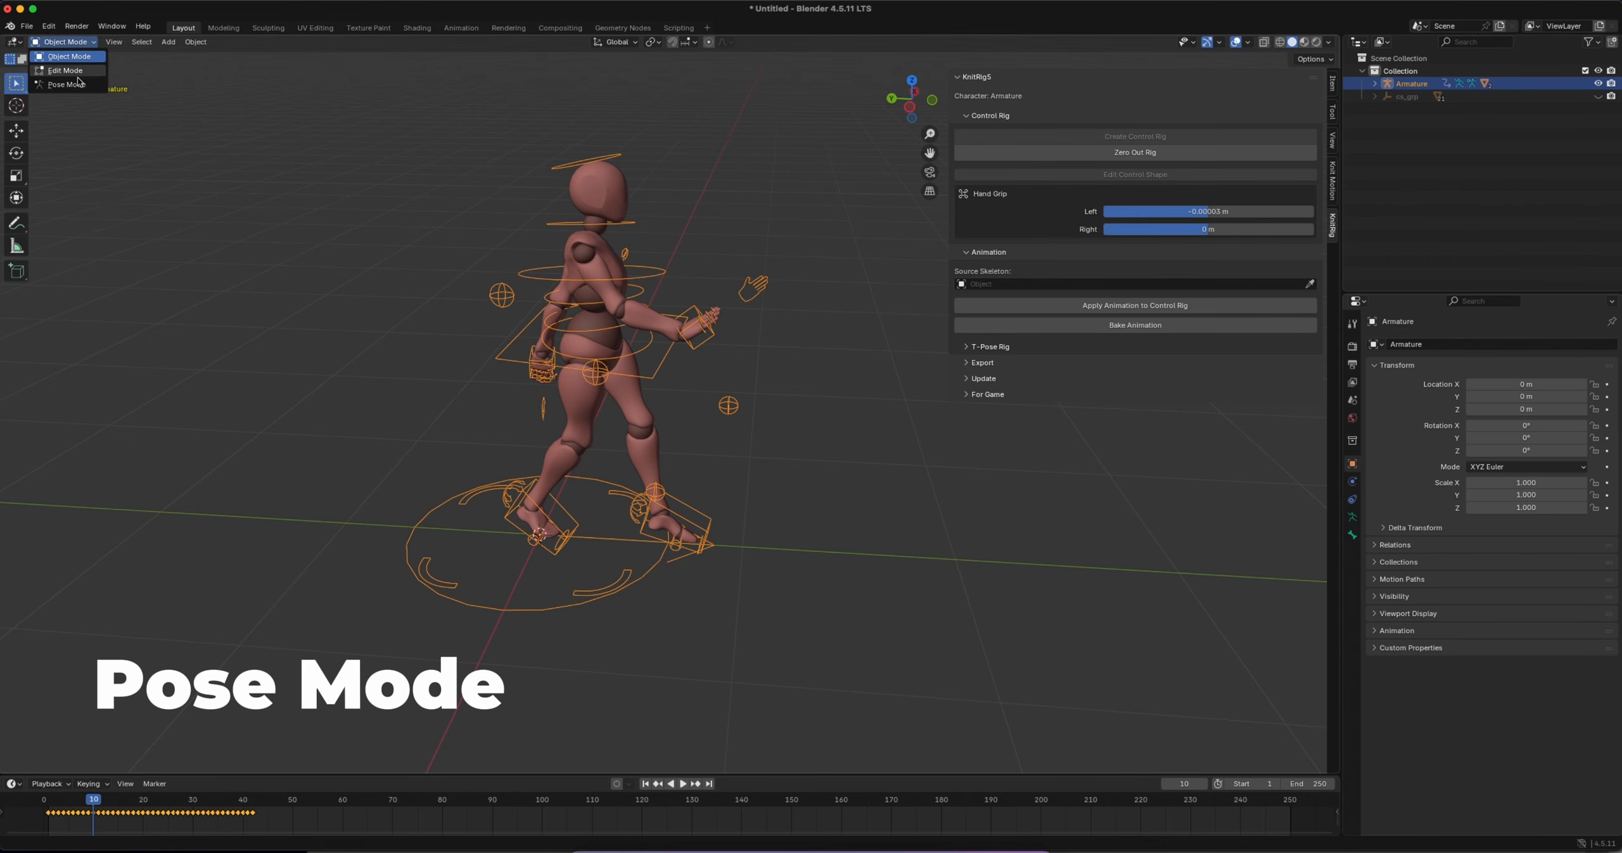
click(63, 81)
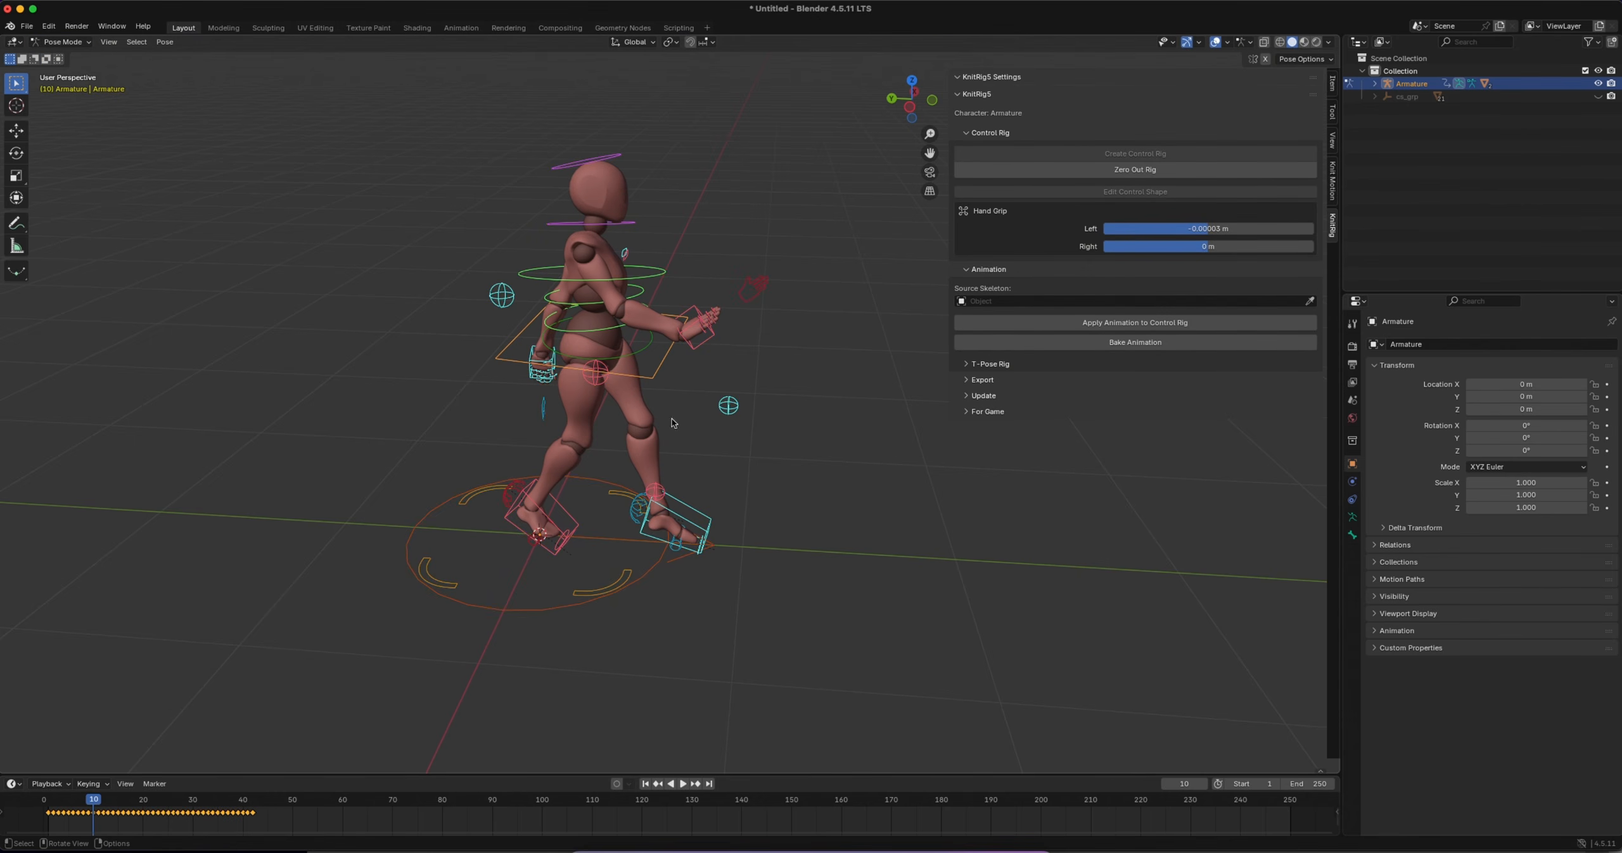
click(620, 166)
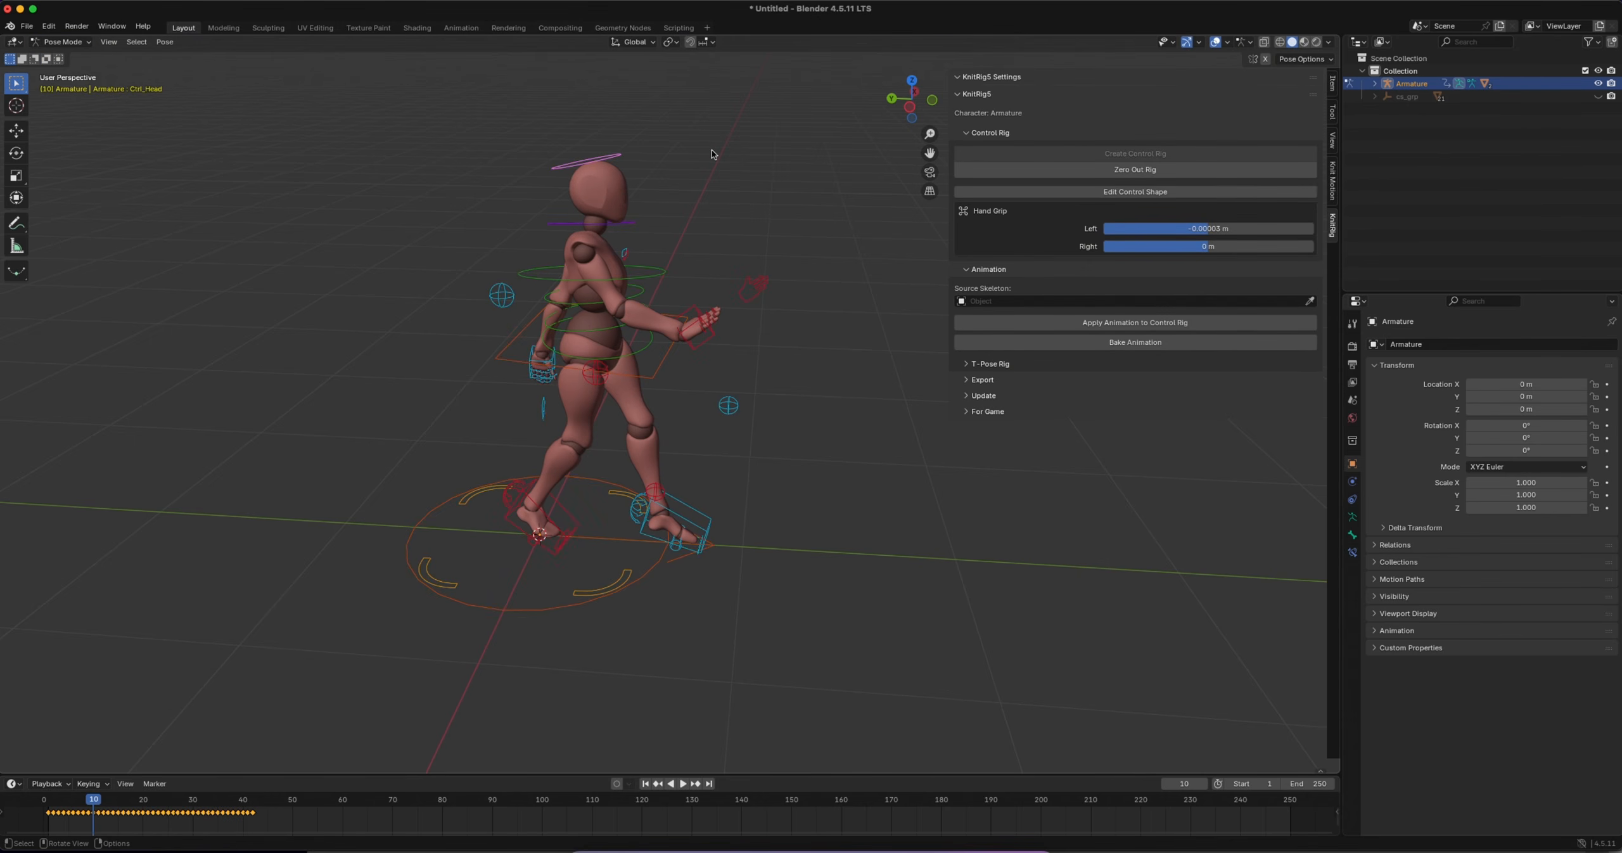
middle_drag(703, 152, 594, 322)
click(608, 323)
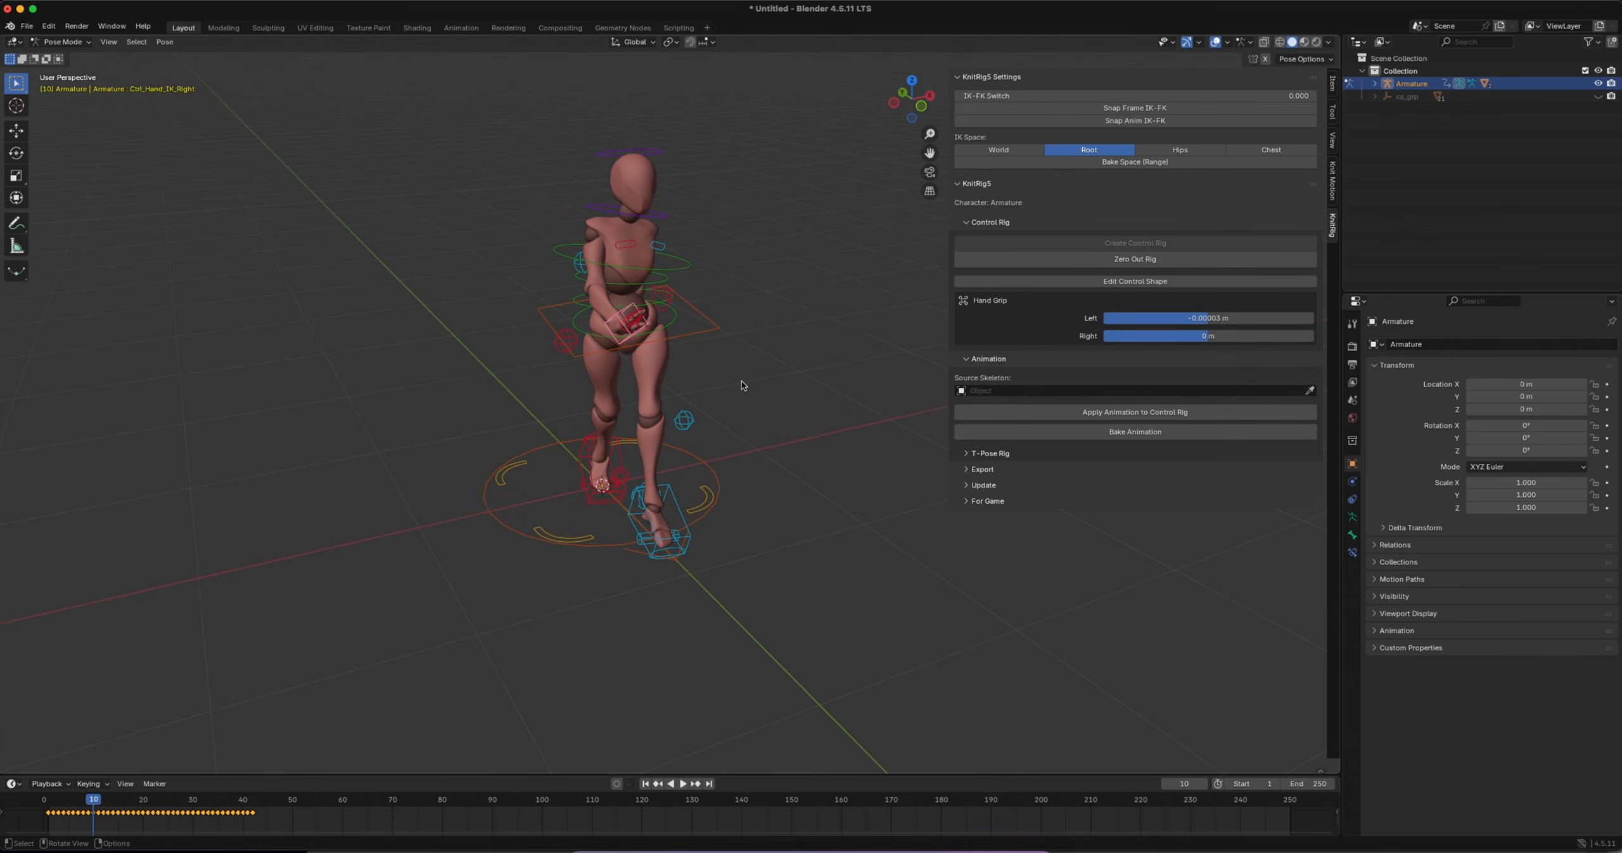
key(g)
right_click(740, 352)
Collapse and reopen the main KnitRig5 section, and expand its Export options to examine them
click(961, 185)
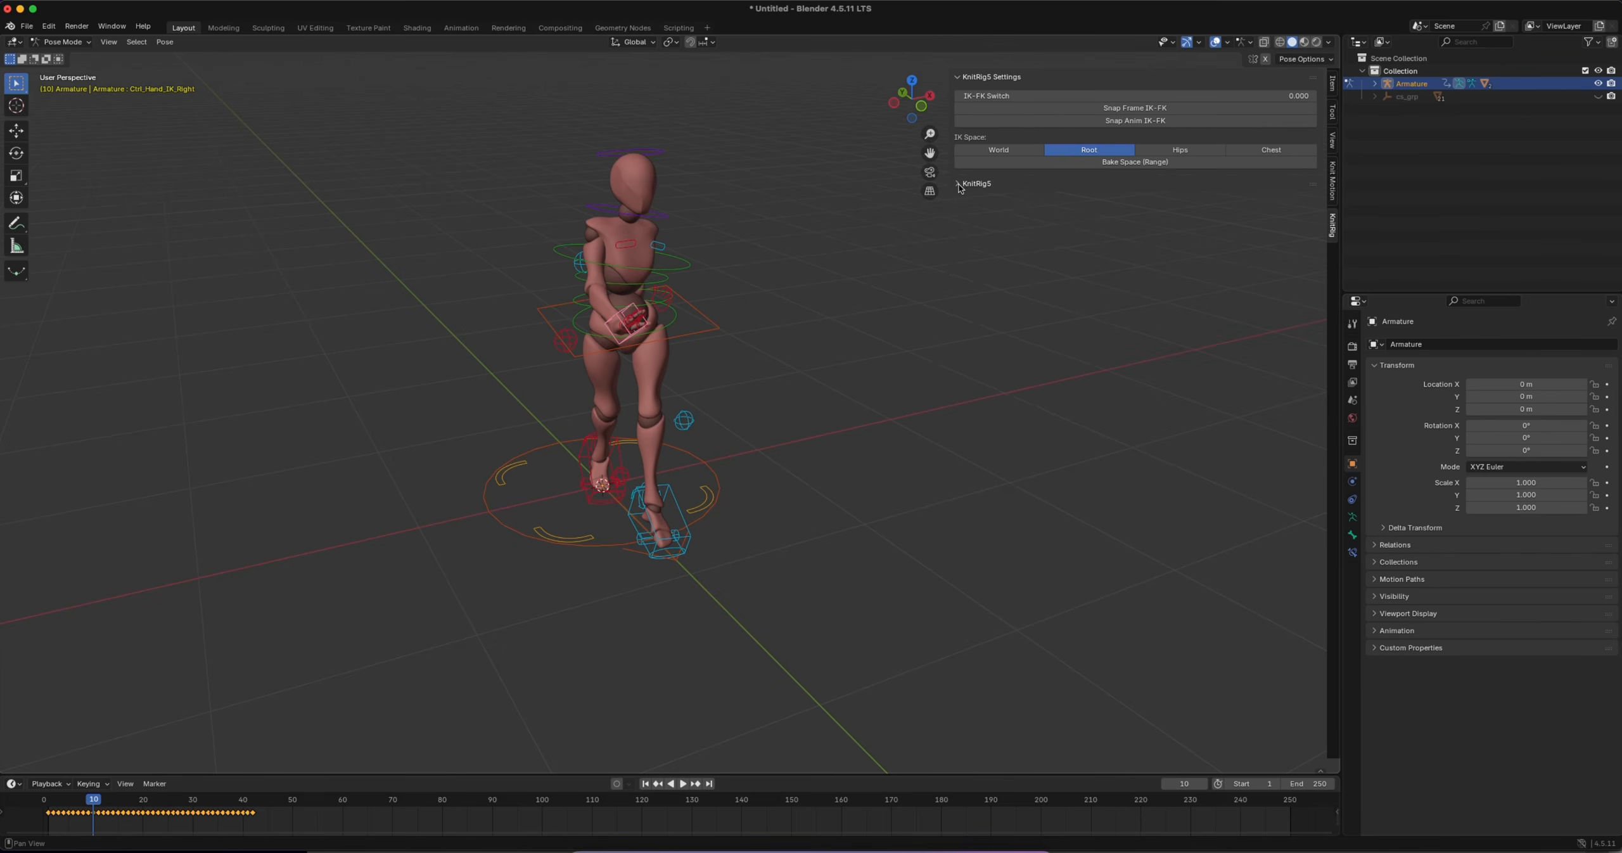
click(960, 185)
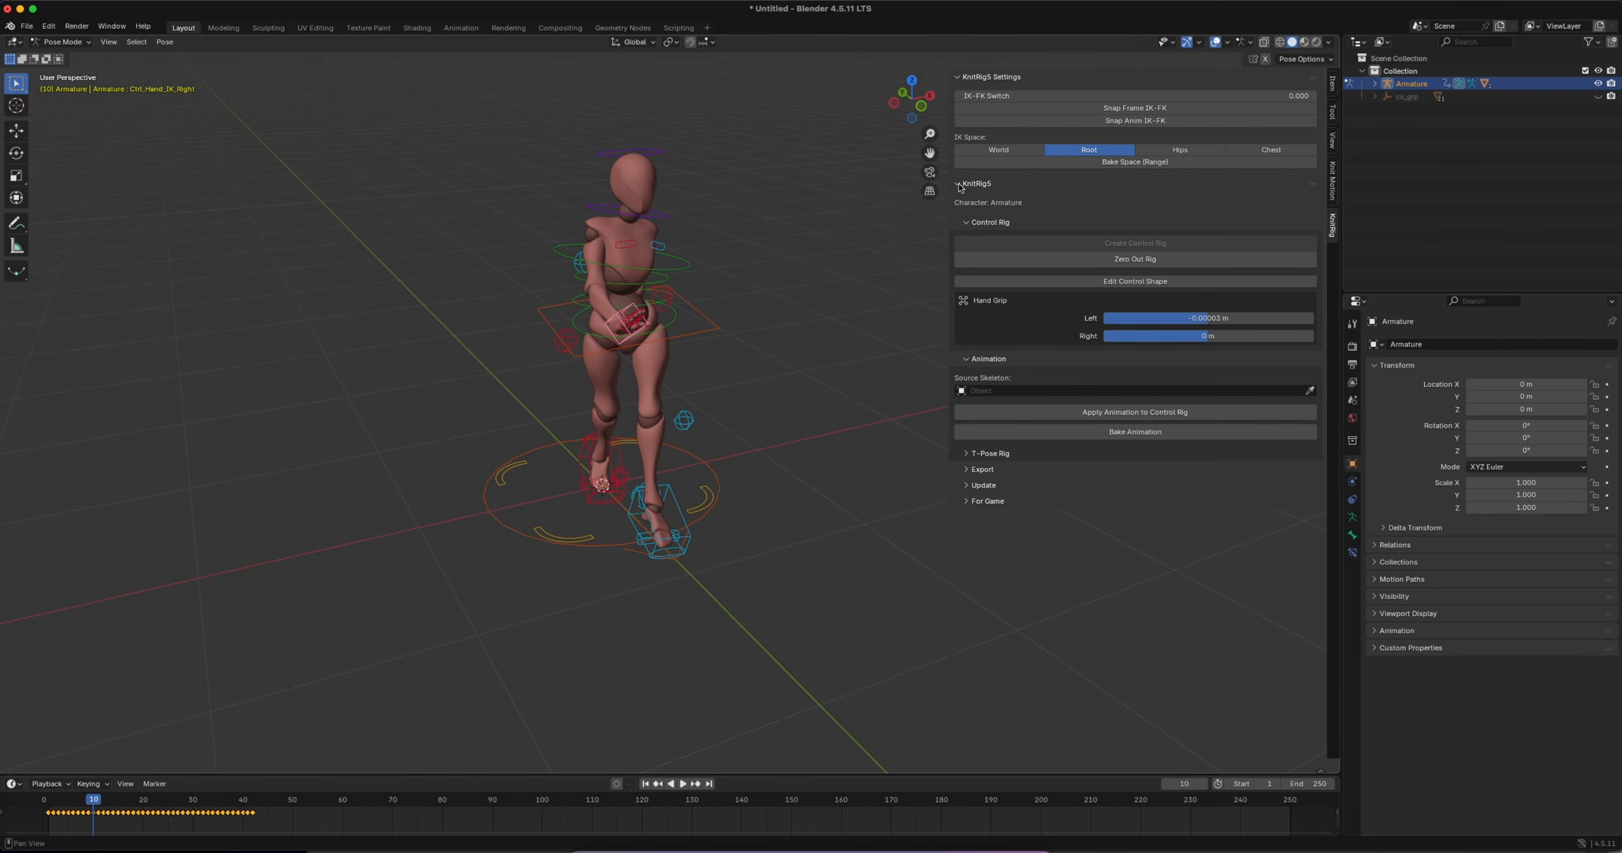
click(967, 469)
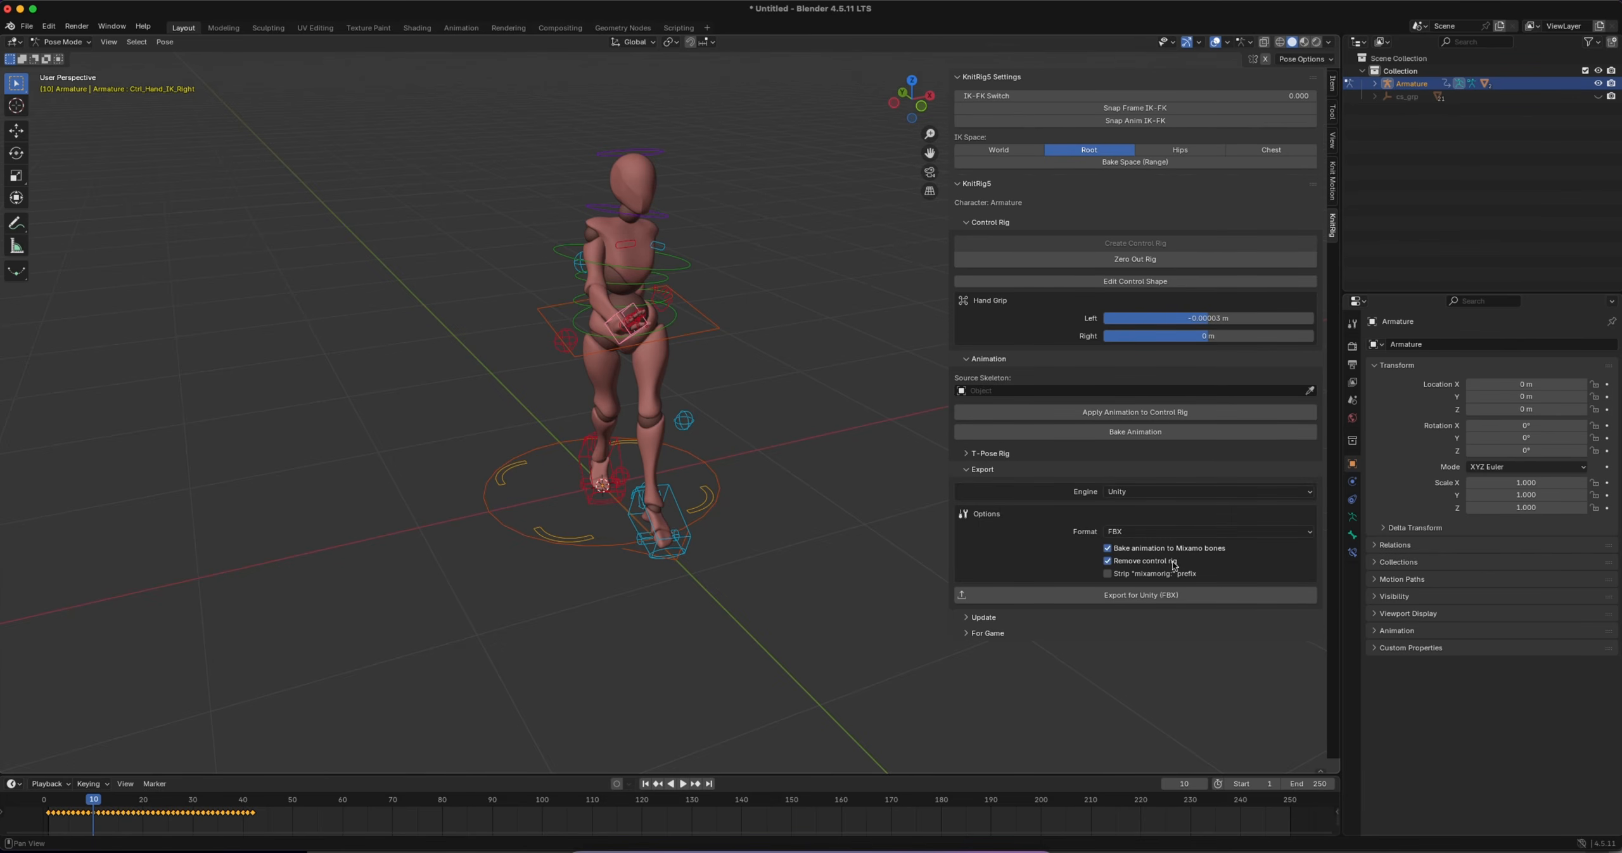
Expand KnitRig5's For Game section to examine its root motion options, and collapse the Export and Control Rig sections
click(966, 633)
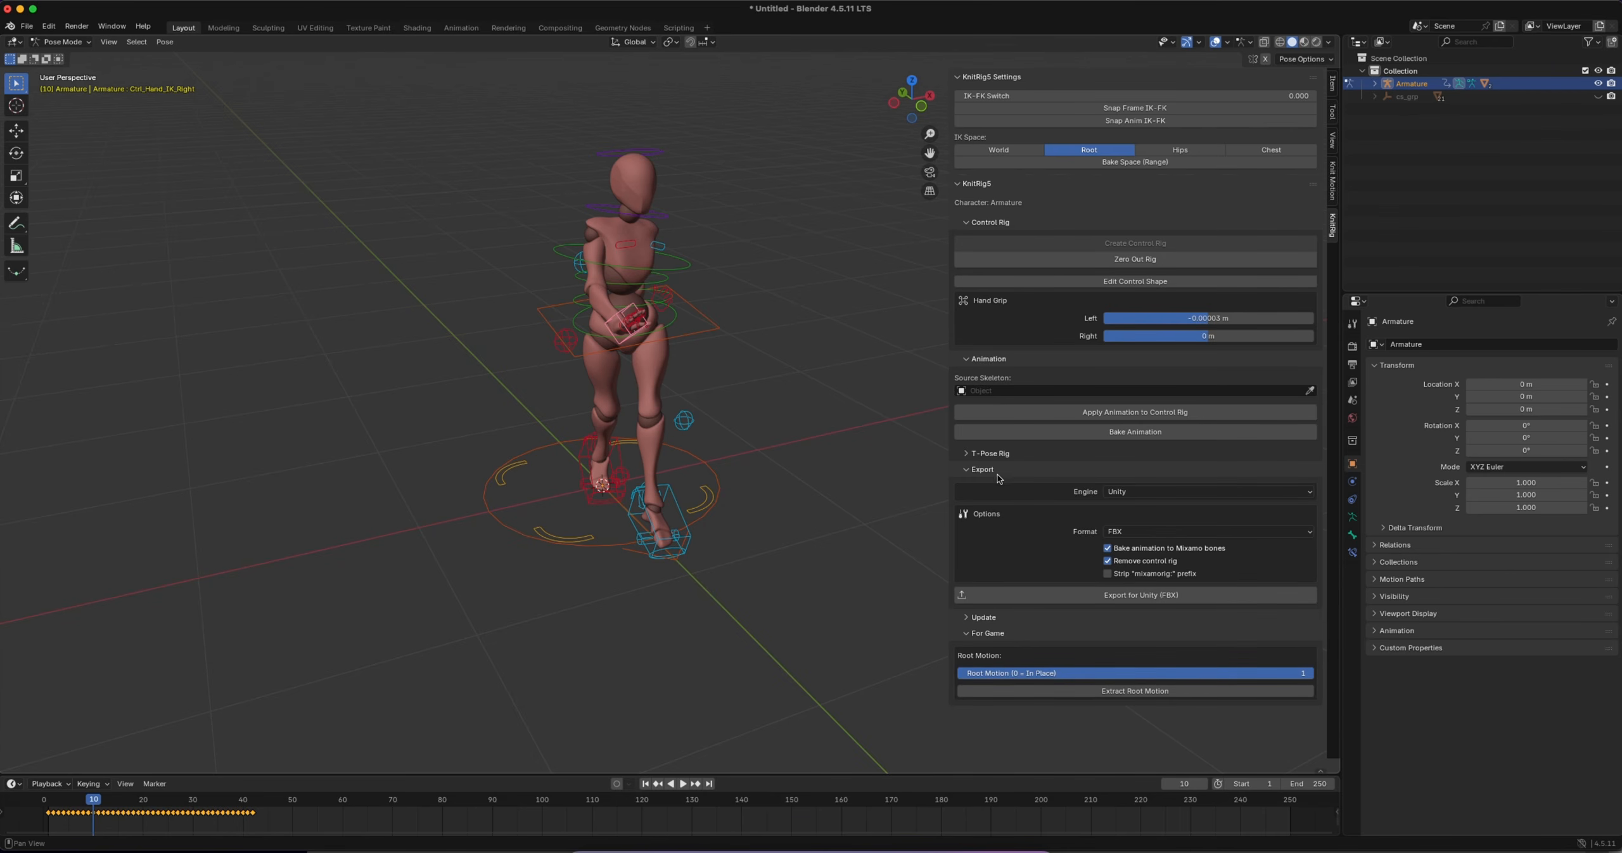
click(968, 470)
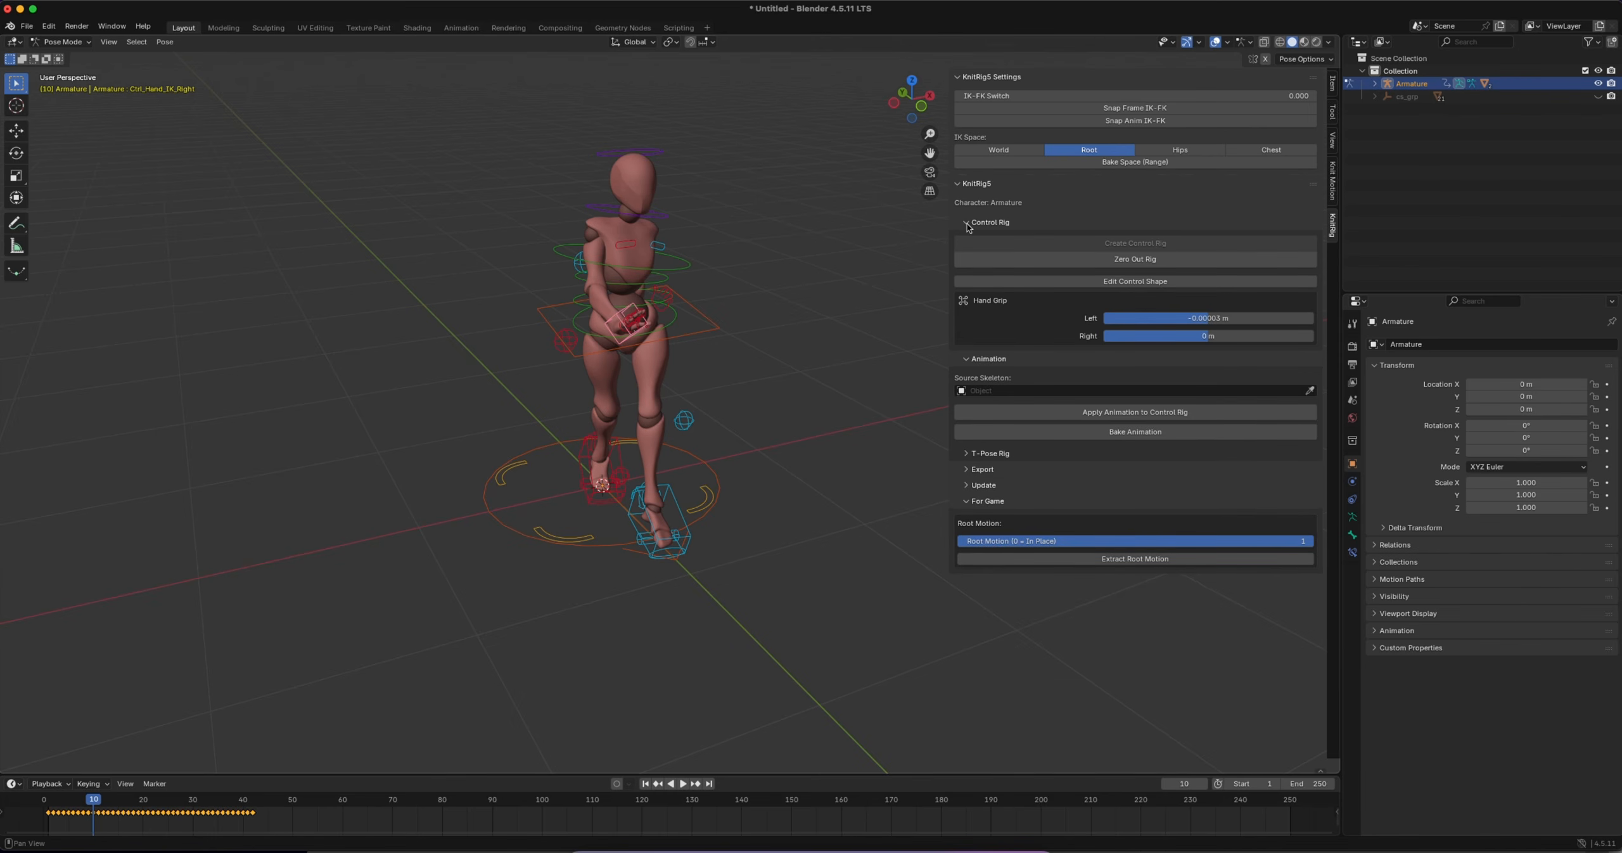
click(967, 223)
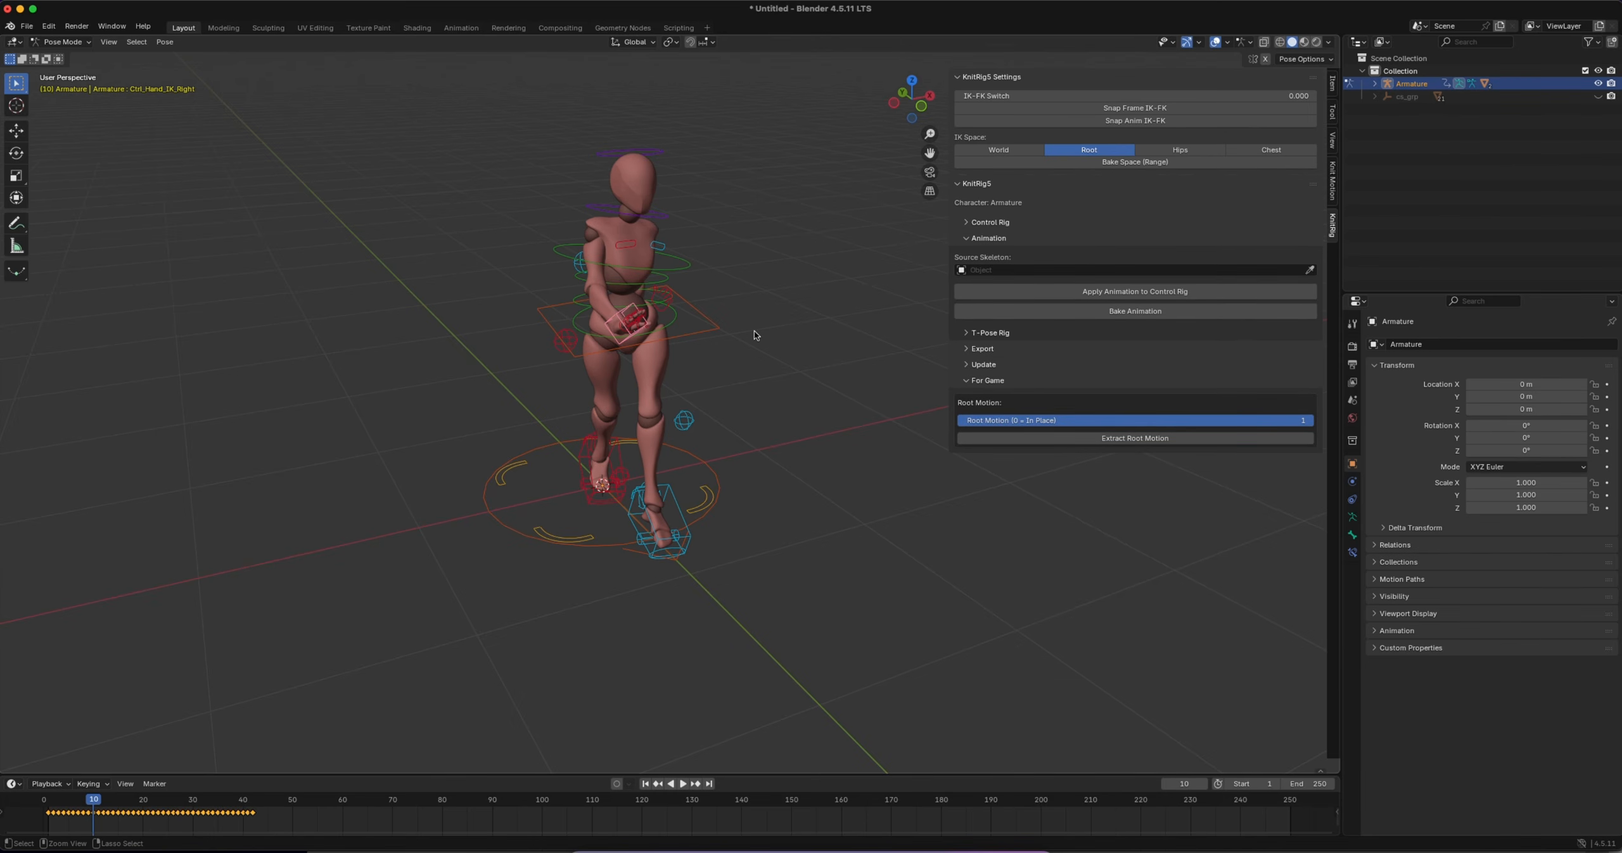
Undo the pose edits and the control rig creation, going back to the original Mixamo armature
key(super+z)
key(super+z)
key(super+z)
key(super+z)
key(super+z)
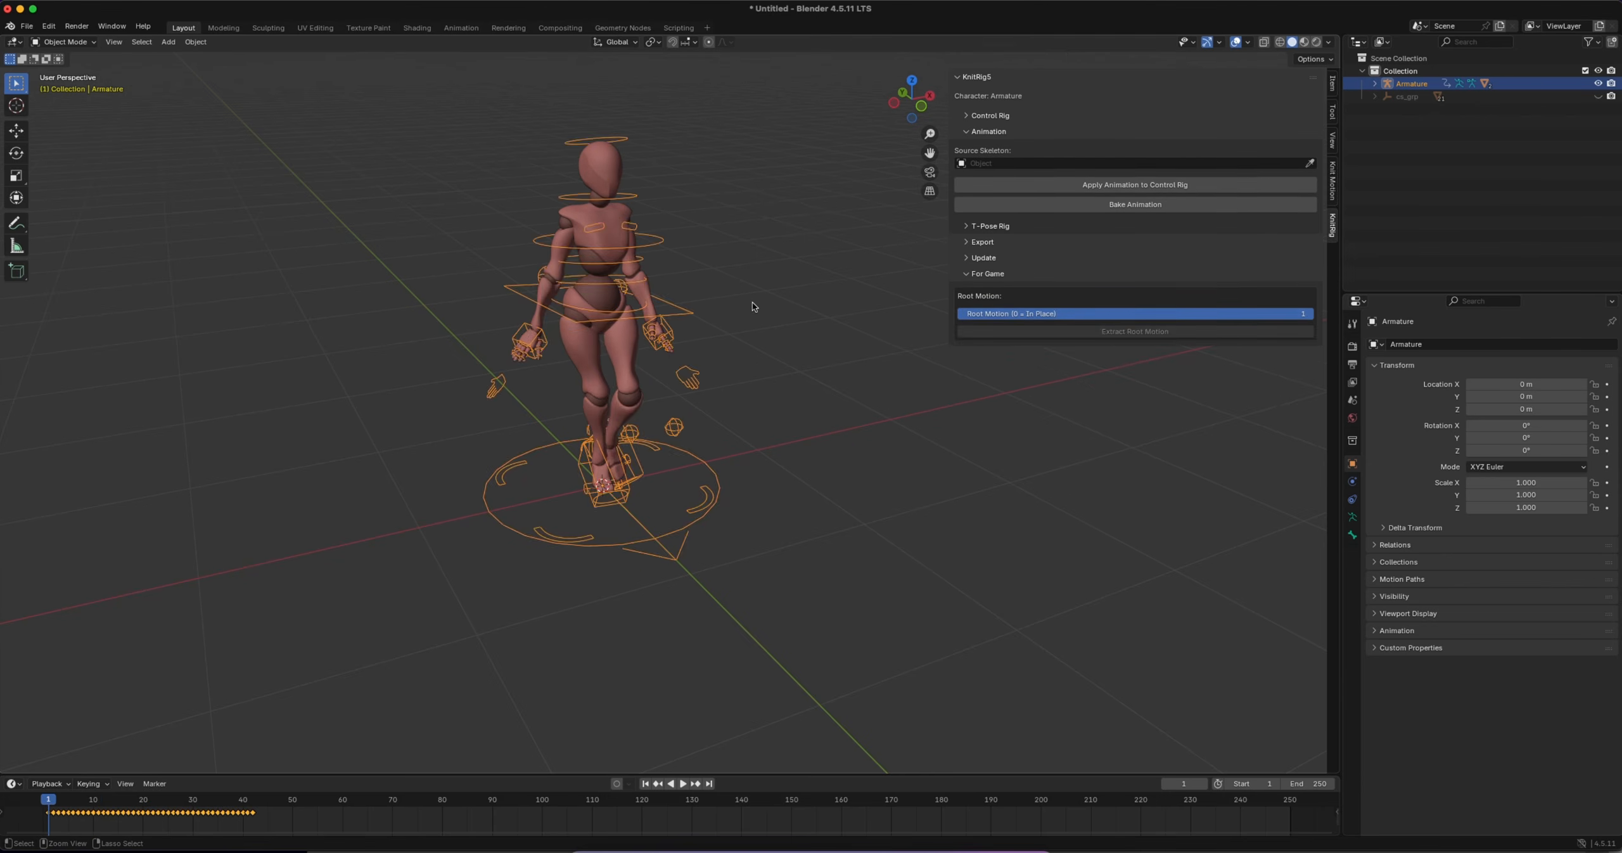
shift+middle_drag(753, 302, 773, 332)
middle_drag(773, 332, 735, 325)
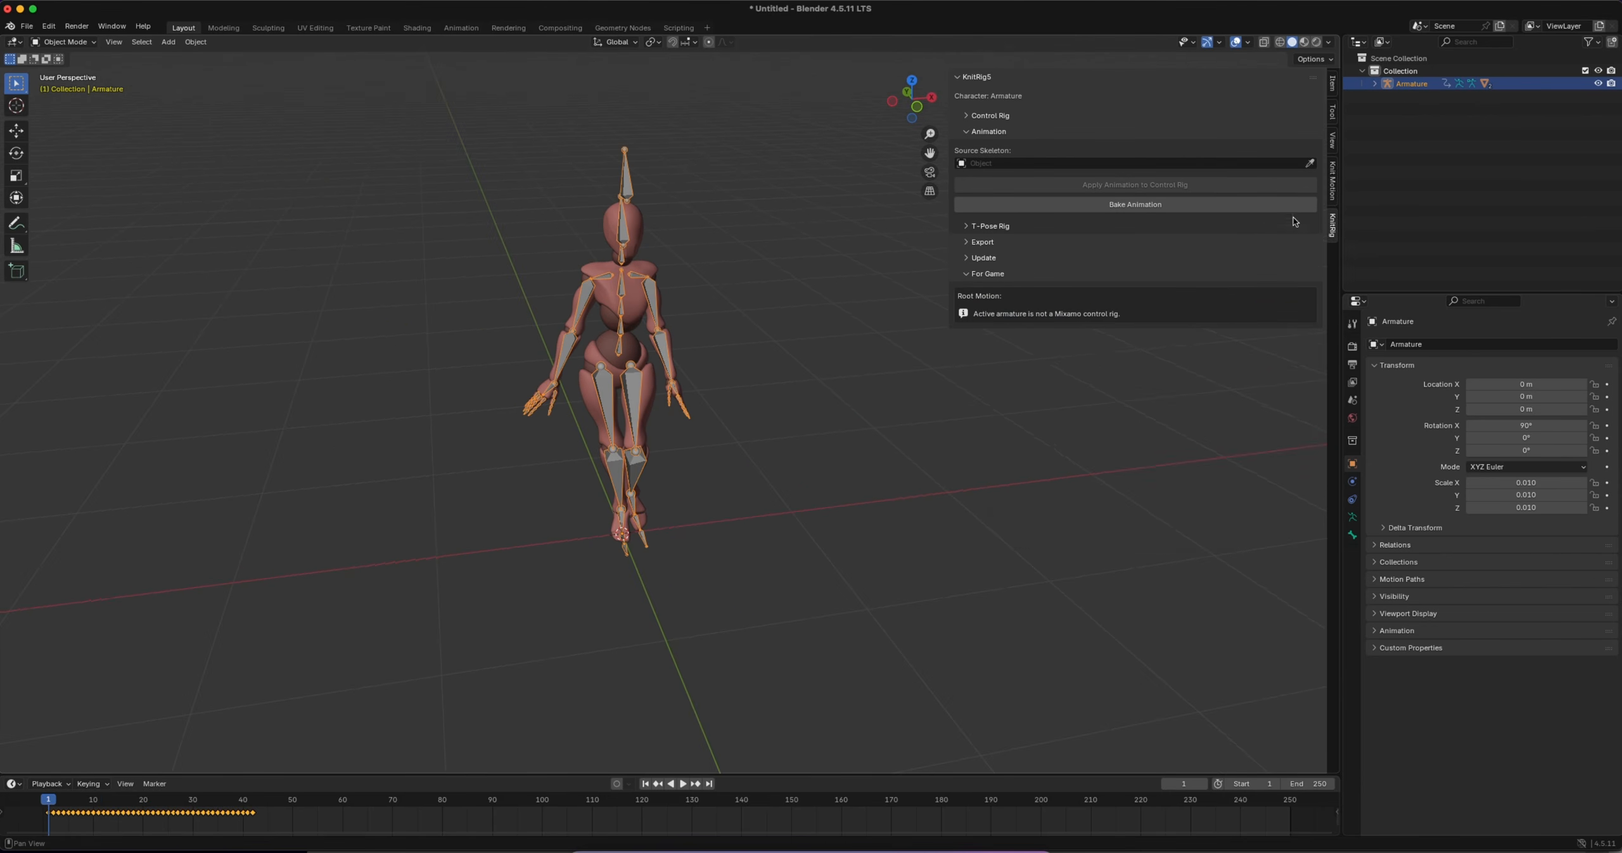
Load the armature's action into Knit Motion's active animations and rename the clip W
click(1333, 181)
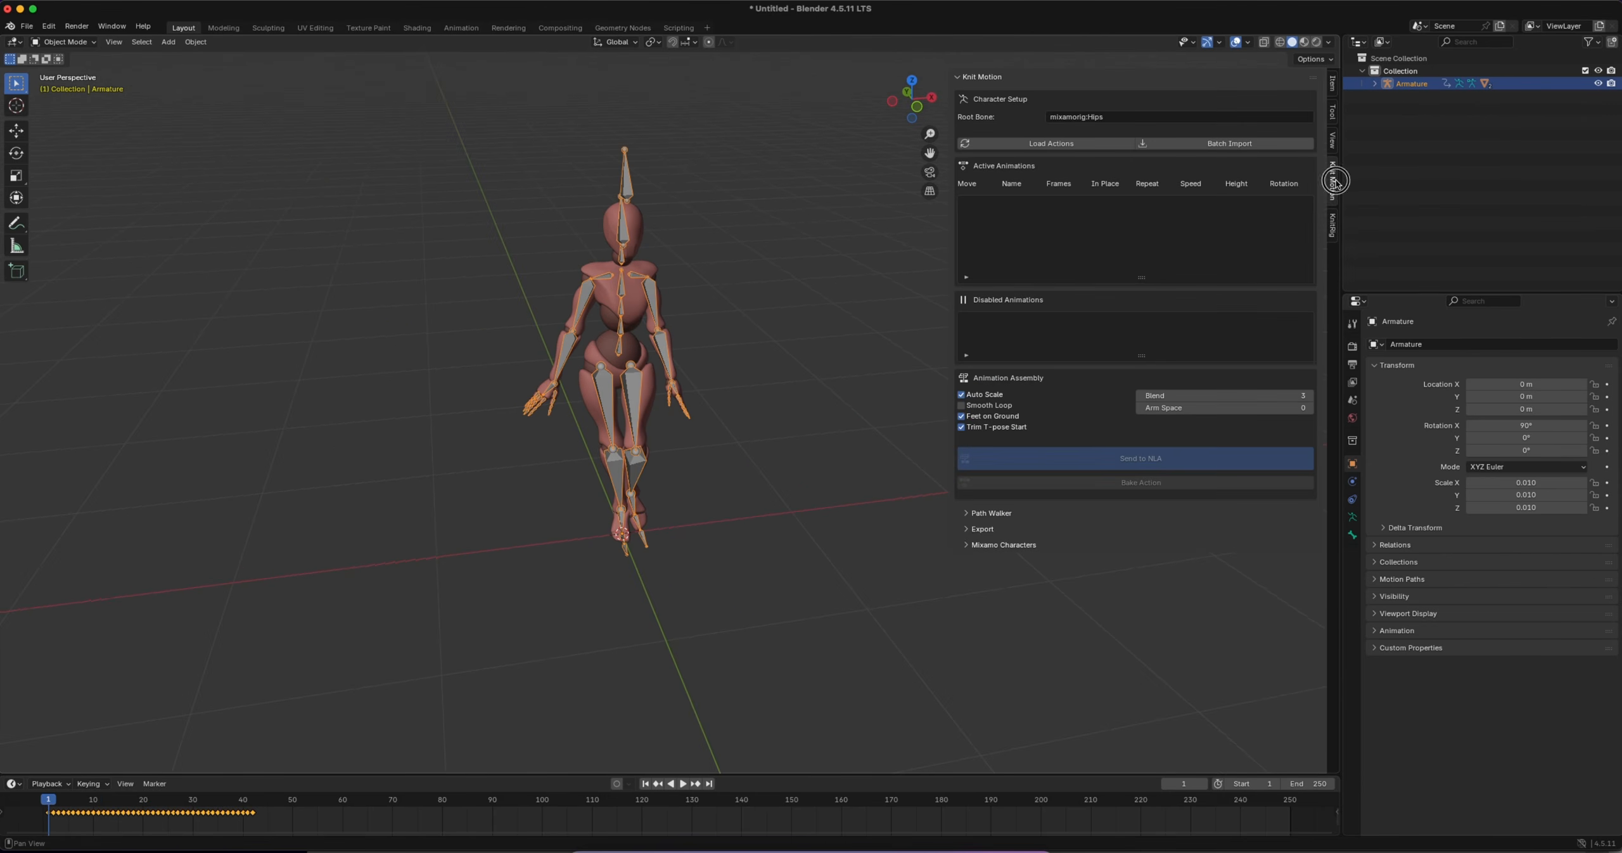
click(1064, 143)
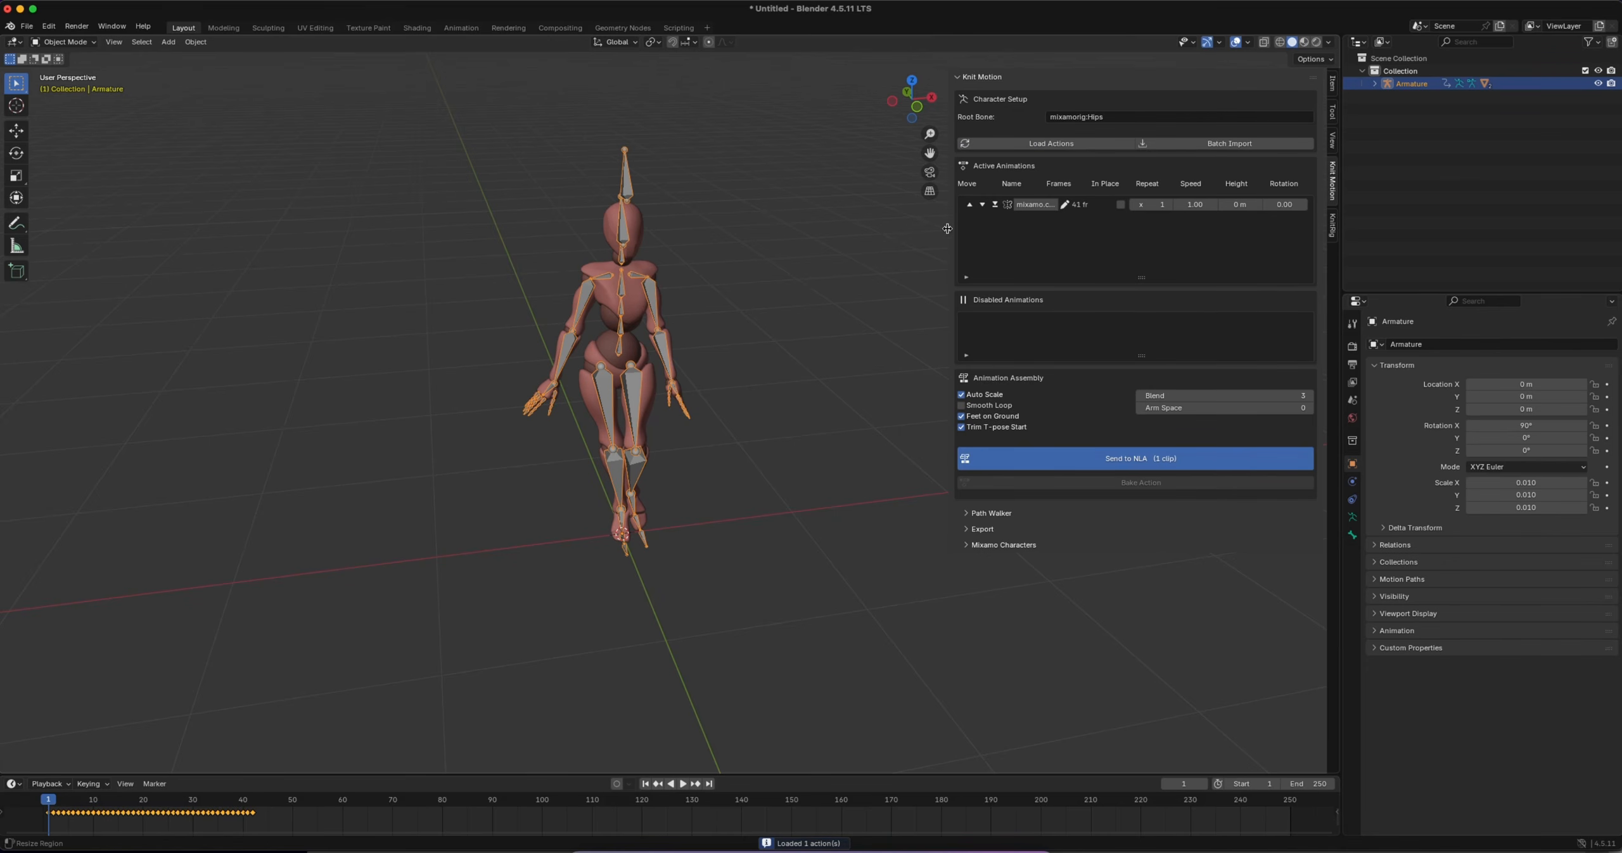
drag(947, 228, 815, 228)
click(940, 205)
text(W)
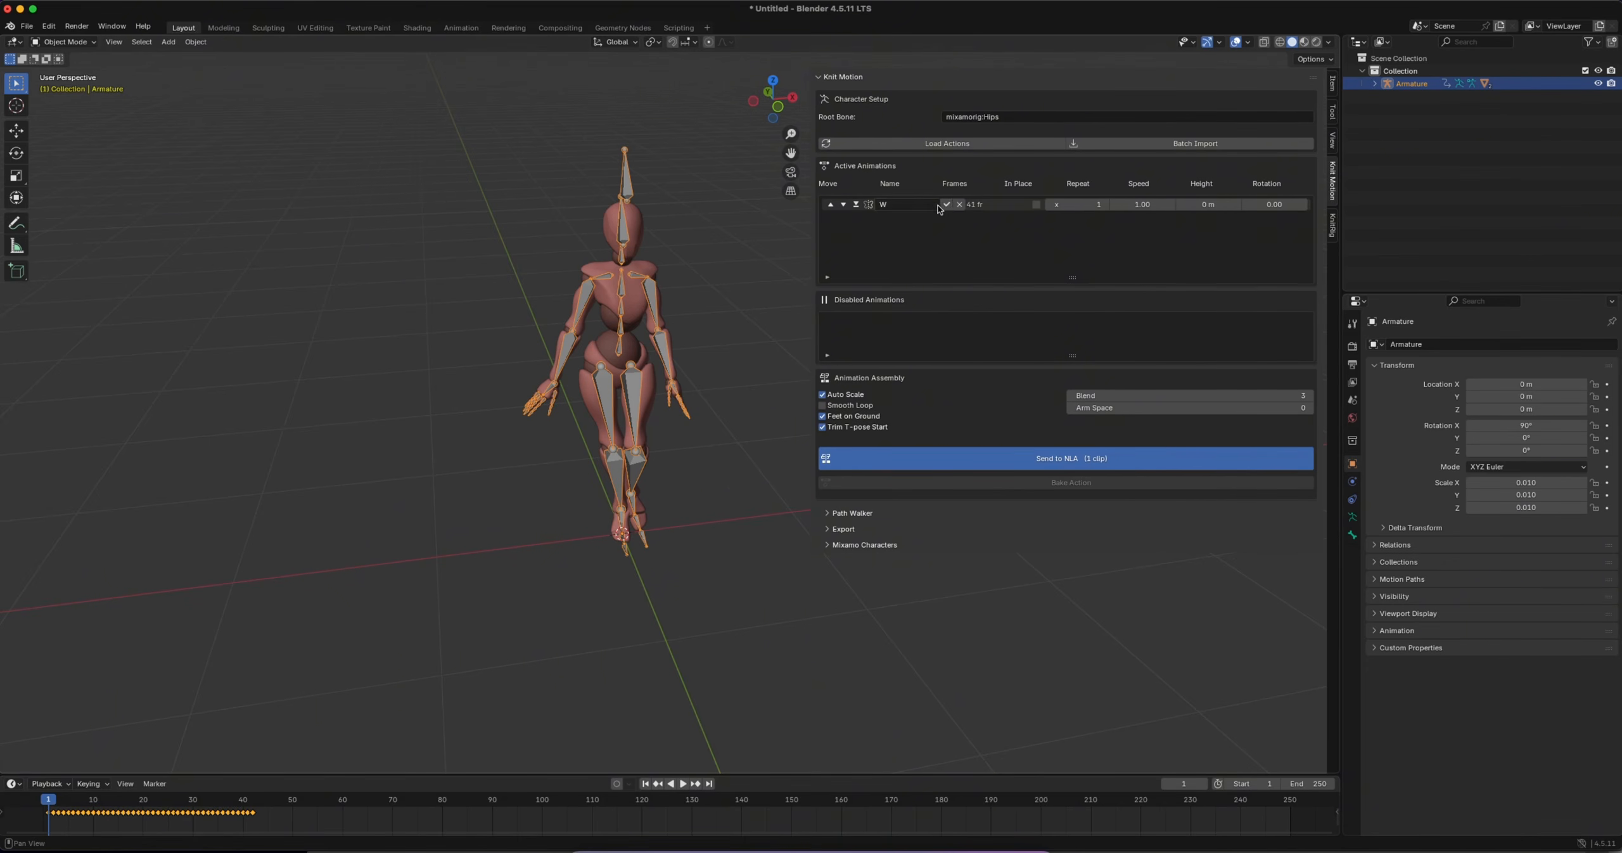
key(Return)
Make the W clip play in place with 10 repeats and send it to the NLA
click(1028, 204)
click(1085, 204)
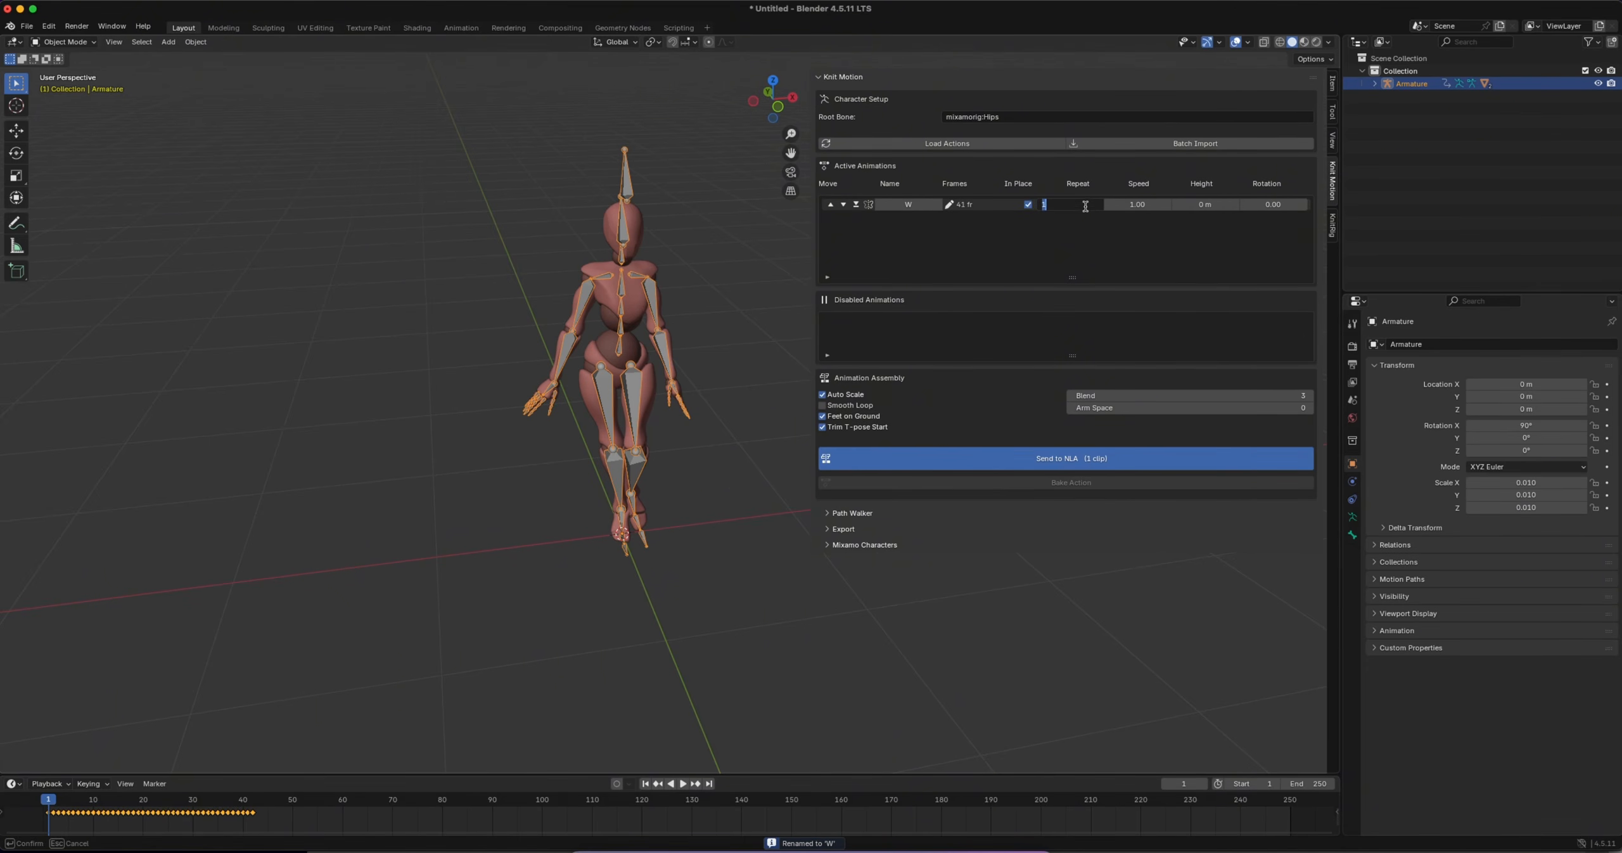
text(10)
key(Return)
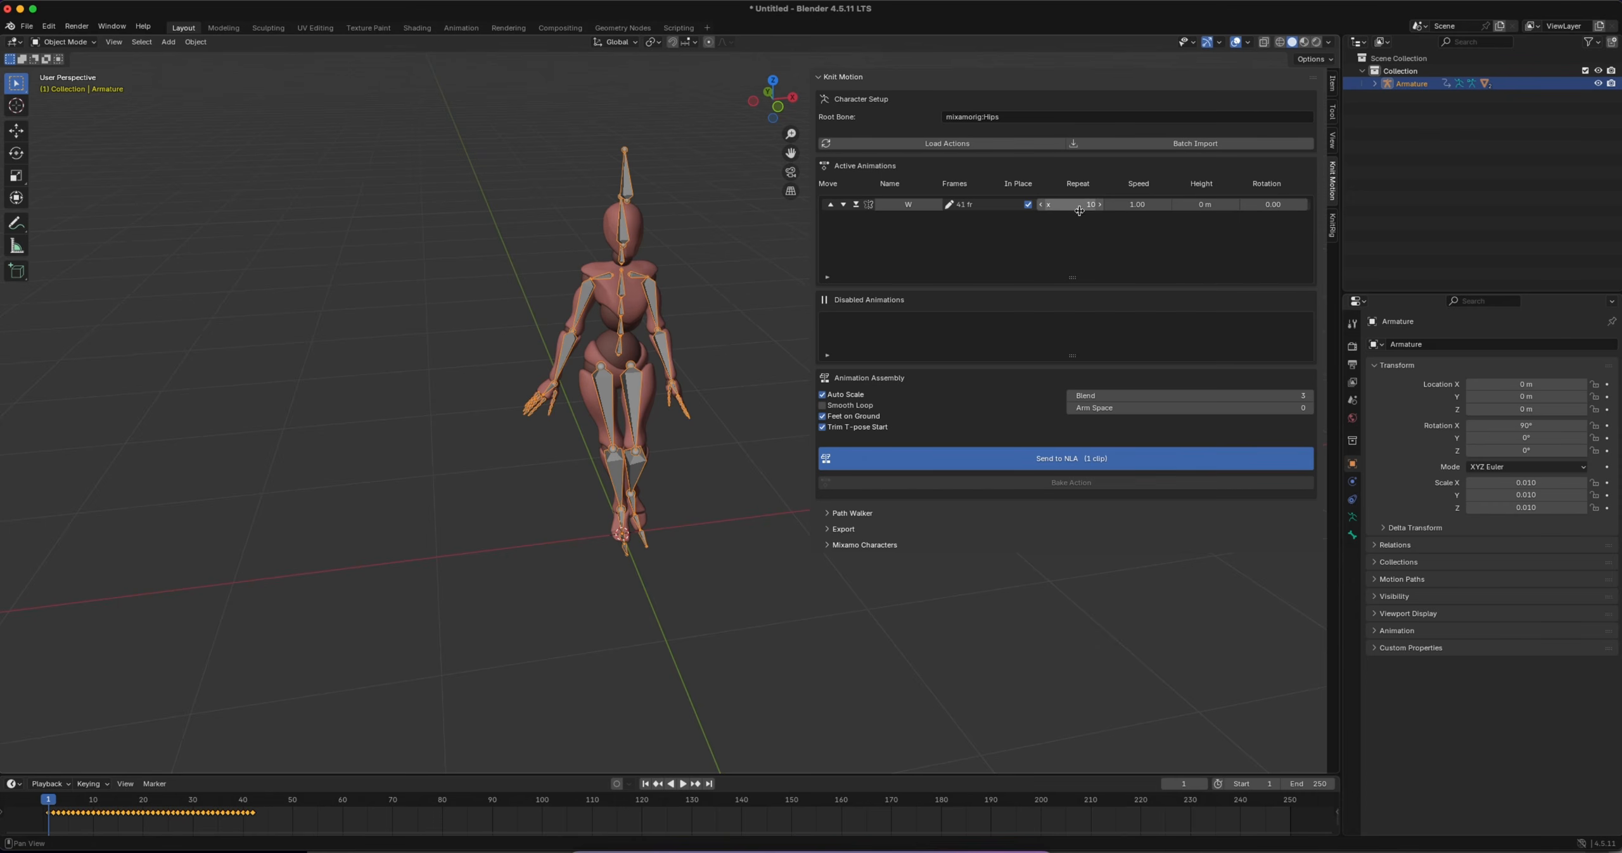
click(1060, 455)
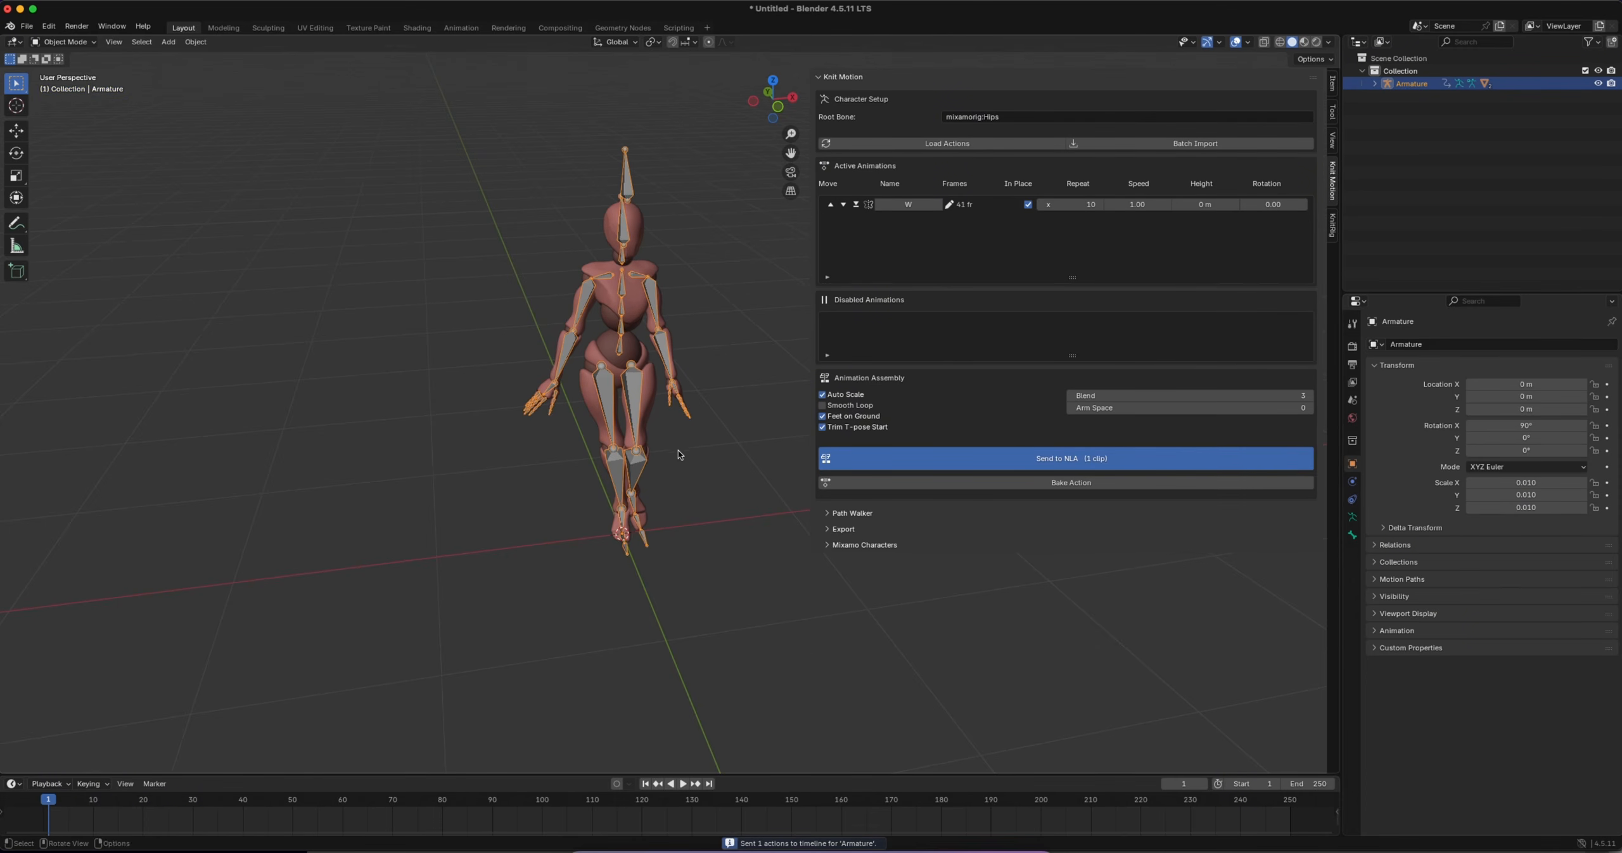
Enlarge the timeline area, switch it to the Nonlinear Animation editor and play the repeated W strips
scroll(797, 359, down, 3)
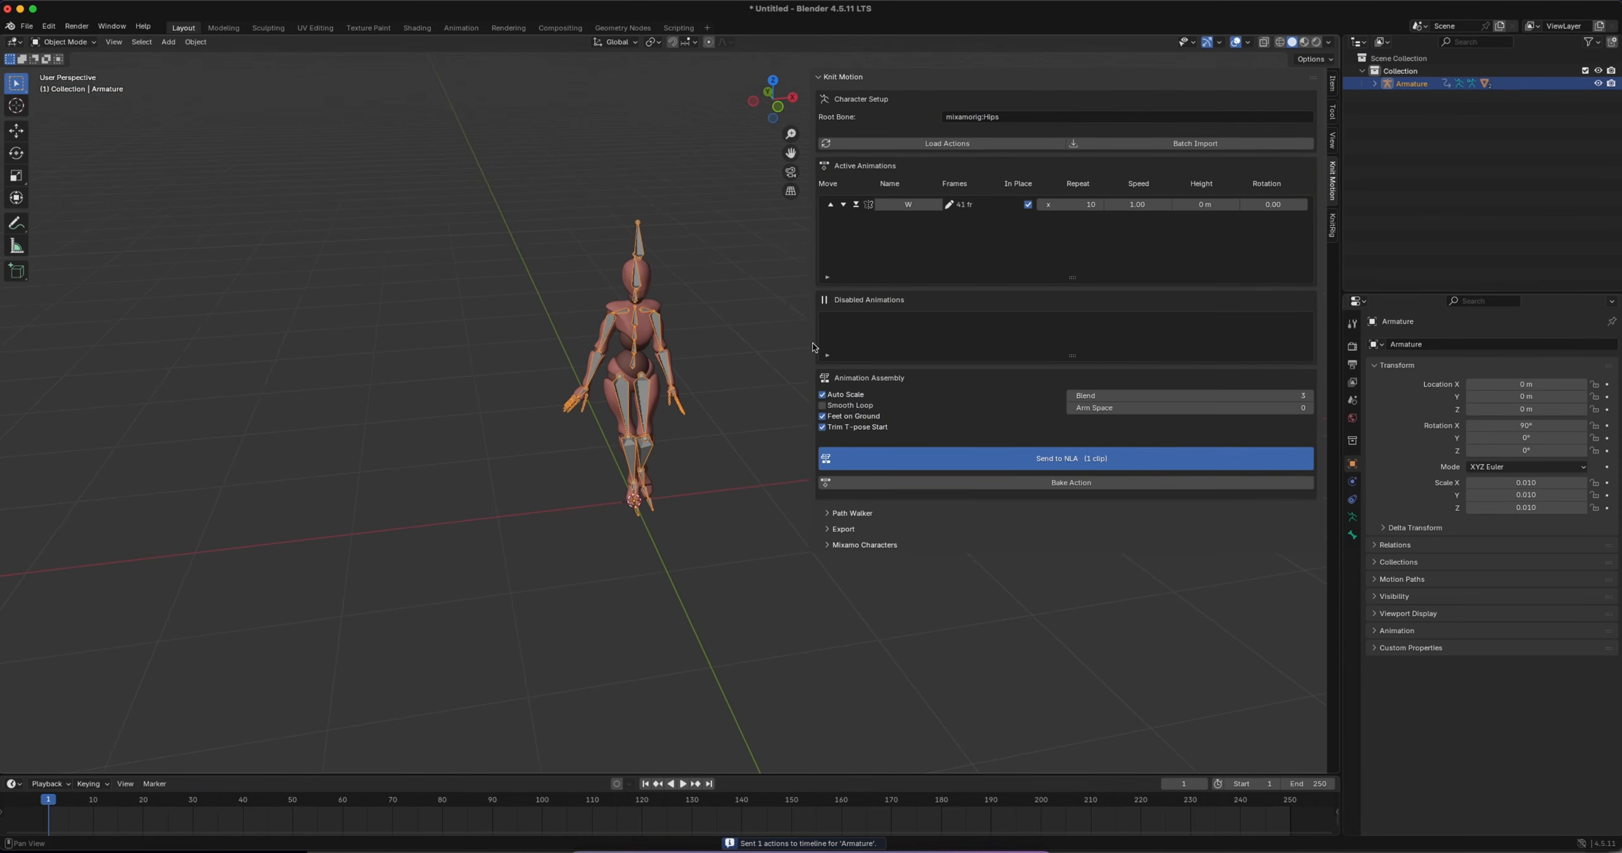
drag(808, 343, 969, 344)
drag(491, 773, 345, 608)
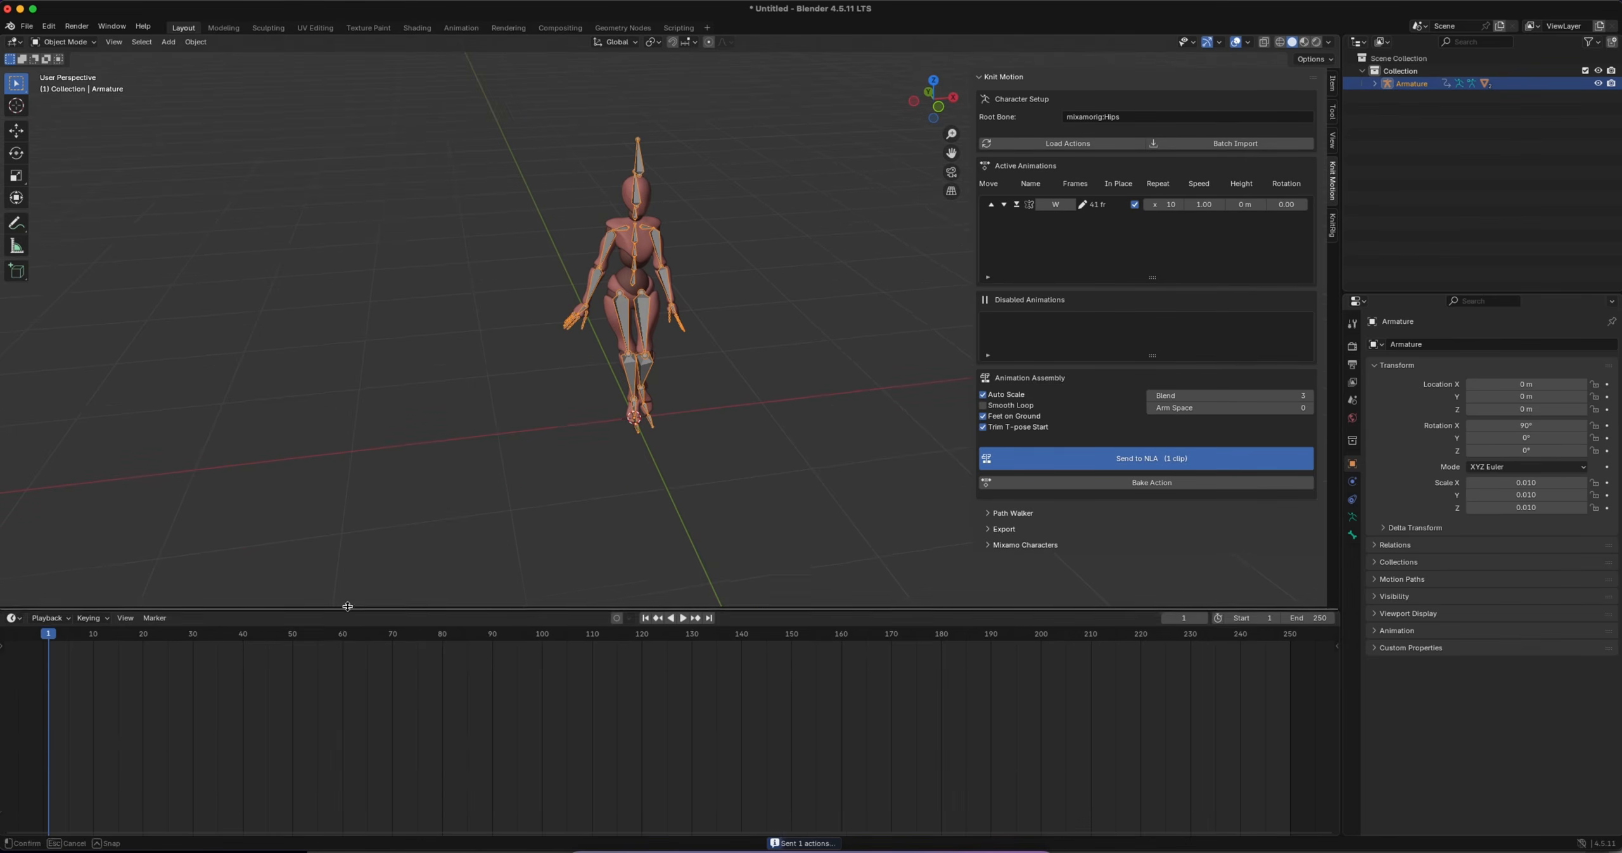
click(13, 618)
click(180, 706)
scroll(646, 679, down, 5)
key(space)
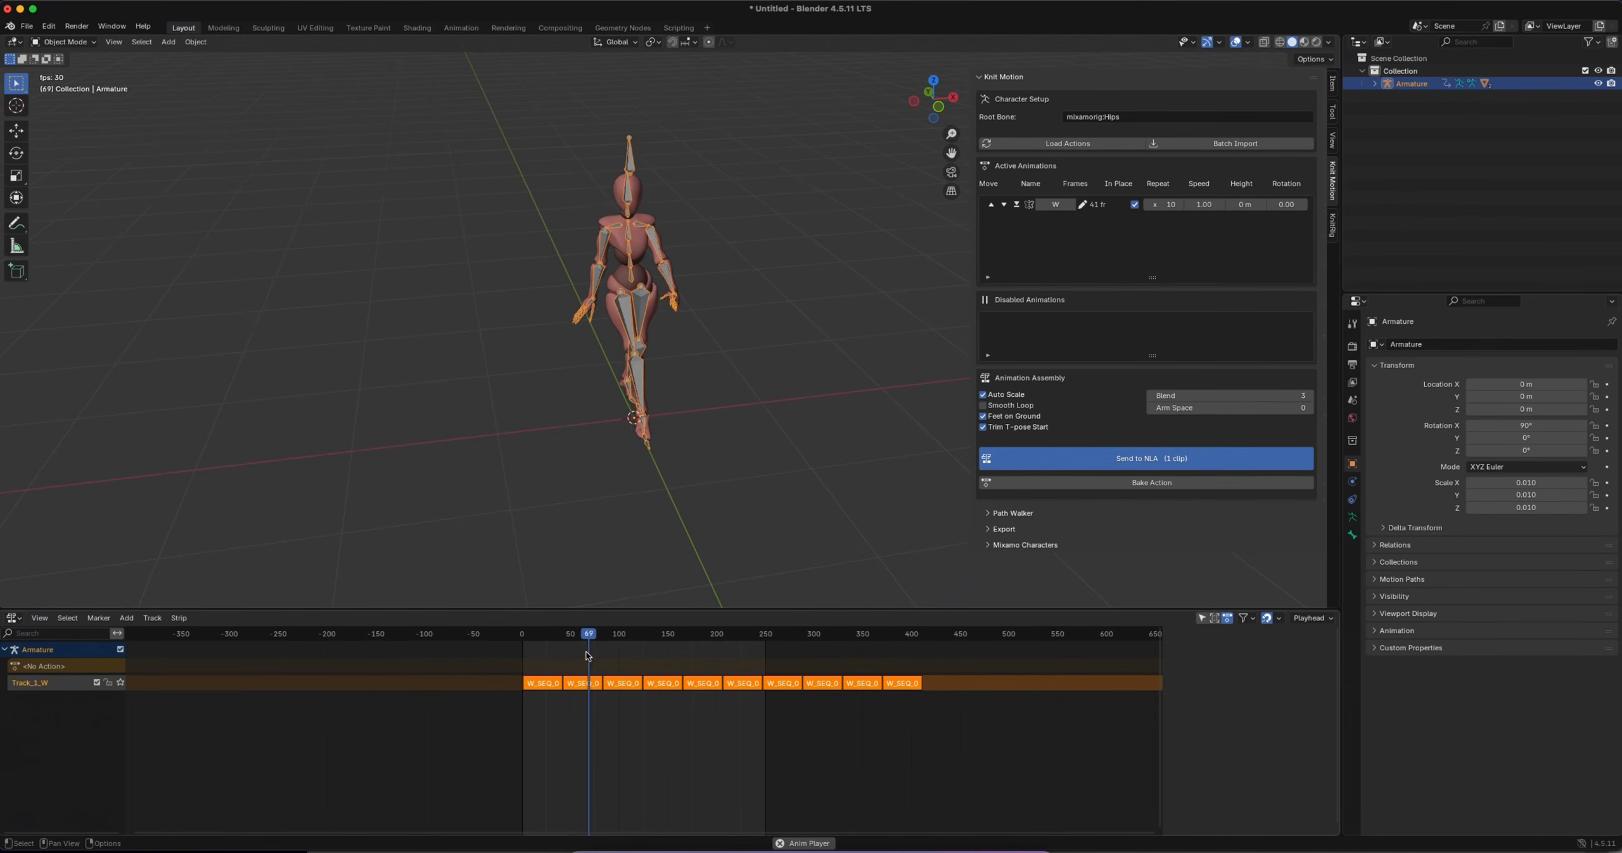
key(space)
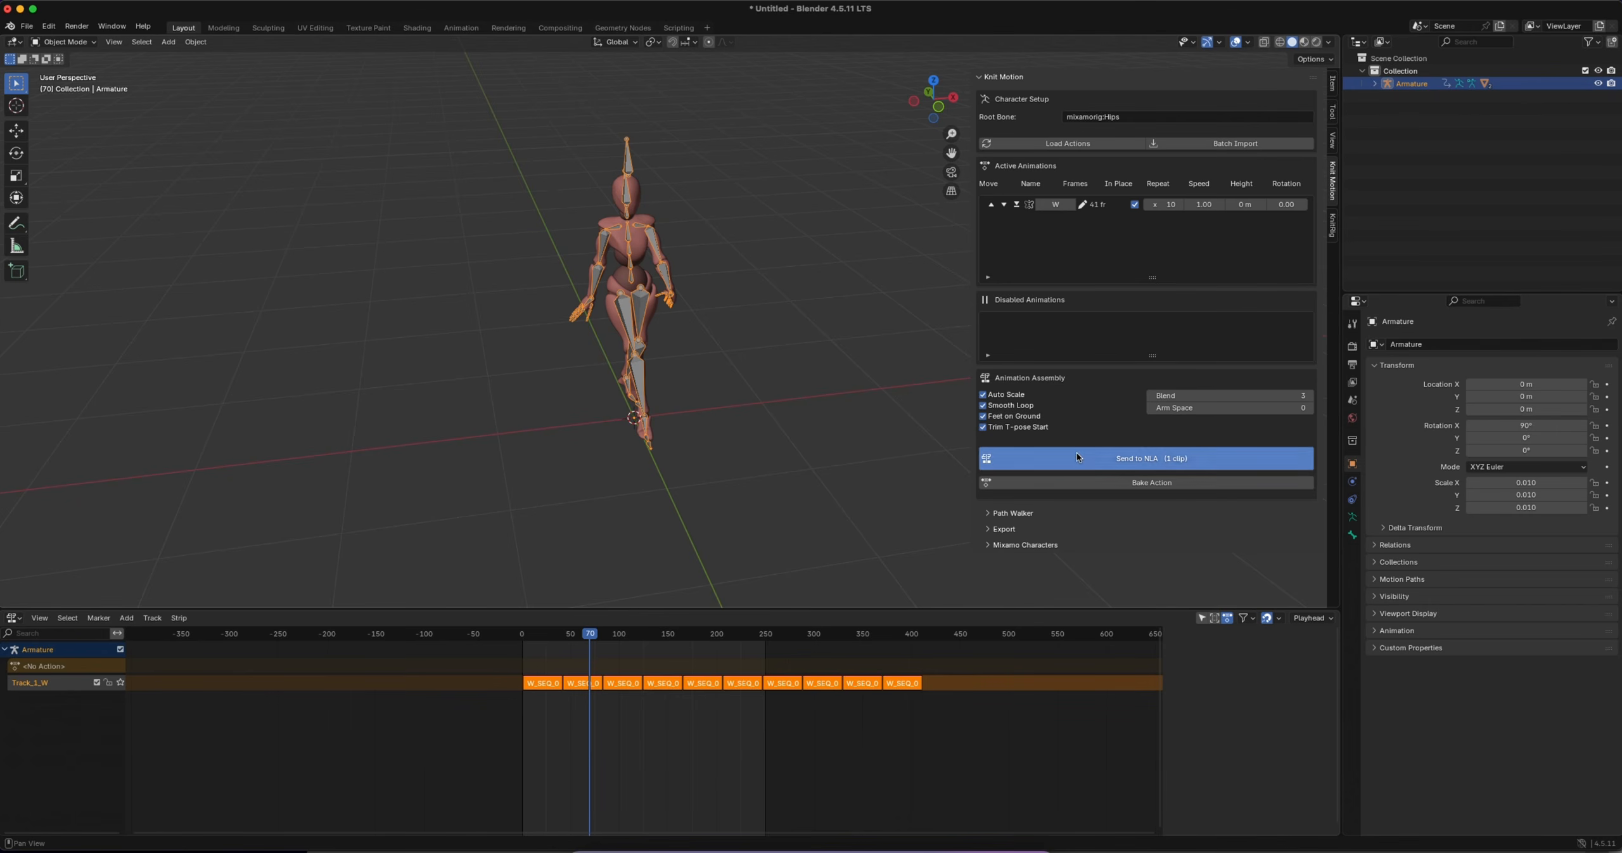
Enable Smooth Loop, resend the W clip to the NLA and play the result
click(1077, 454)
key(space)
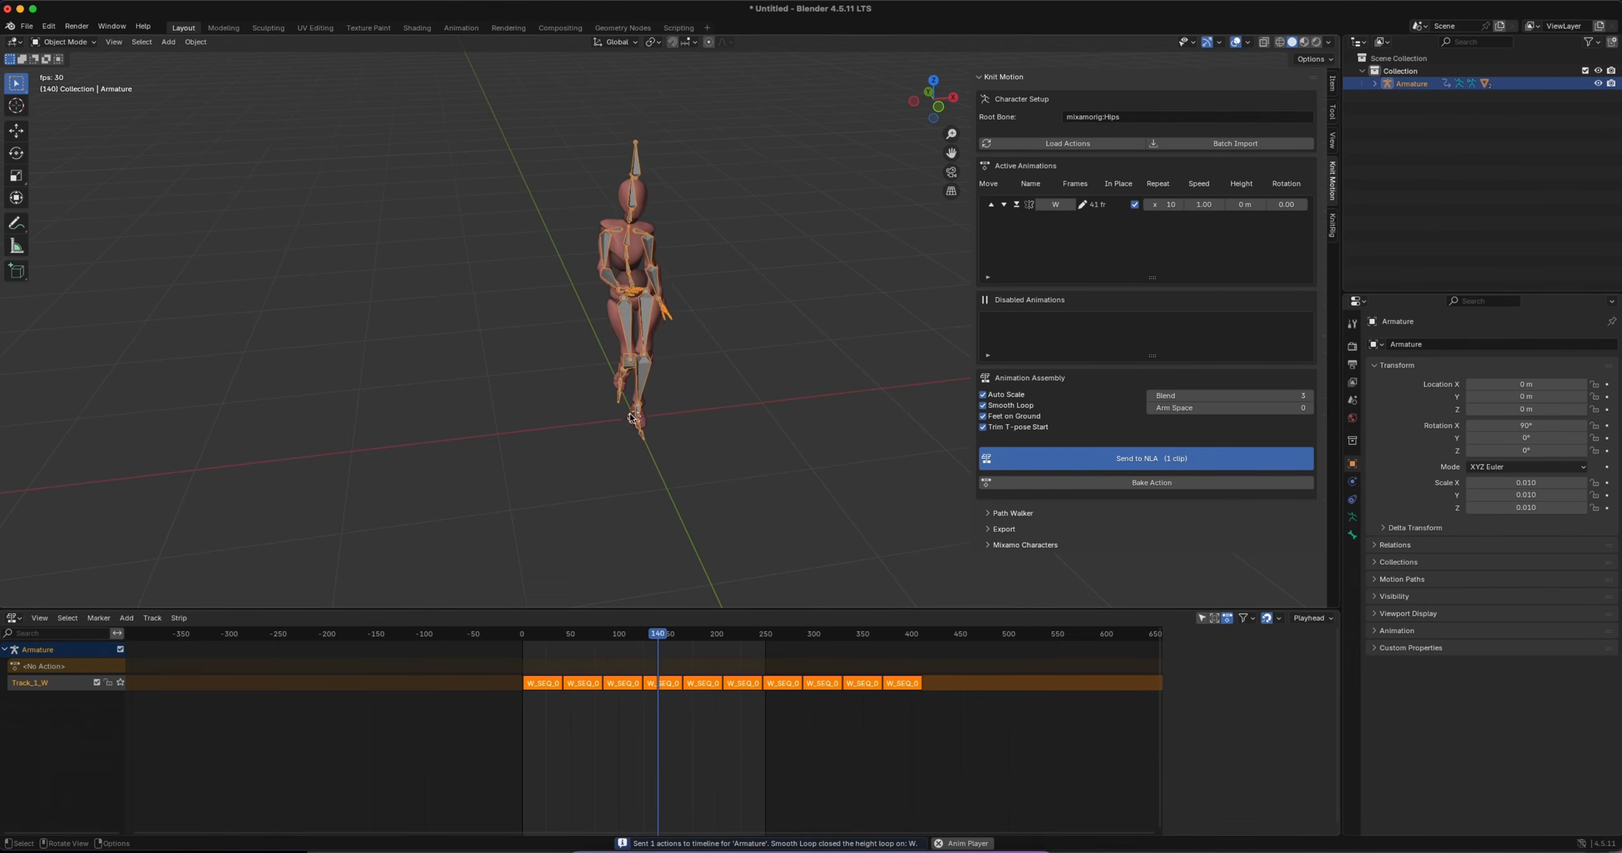
key(space)
shift+middle_drag(659, 240, 659, 271)
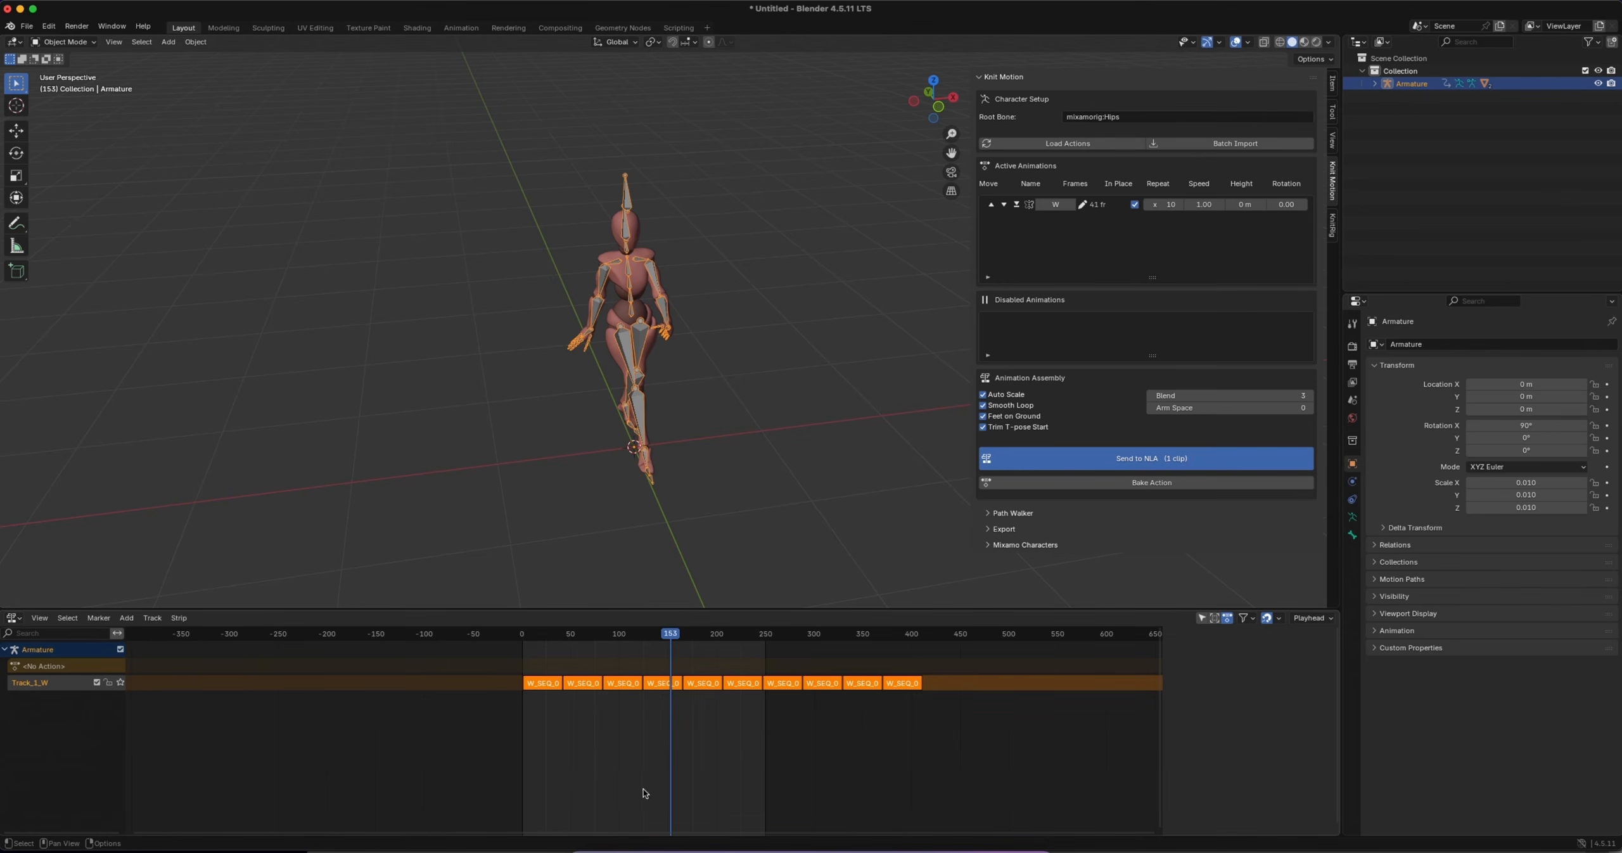
Bake the in-place NLA strips into a single action and create a KnitRig control rig from the armature
click(1135, 484)
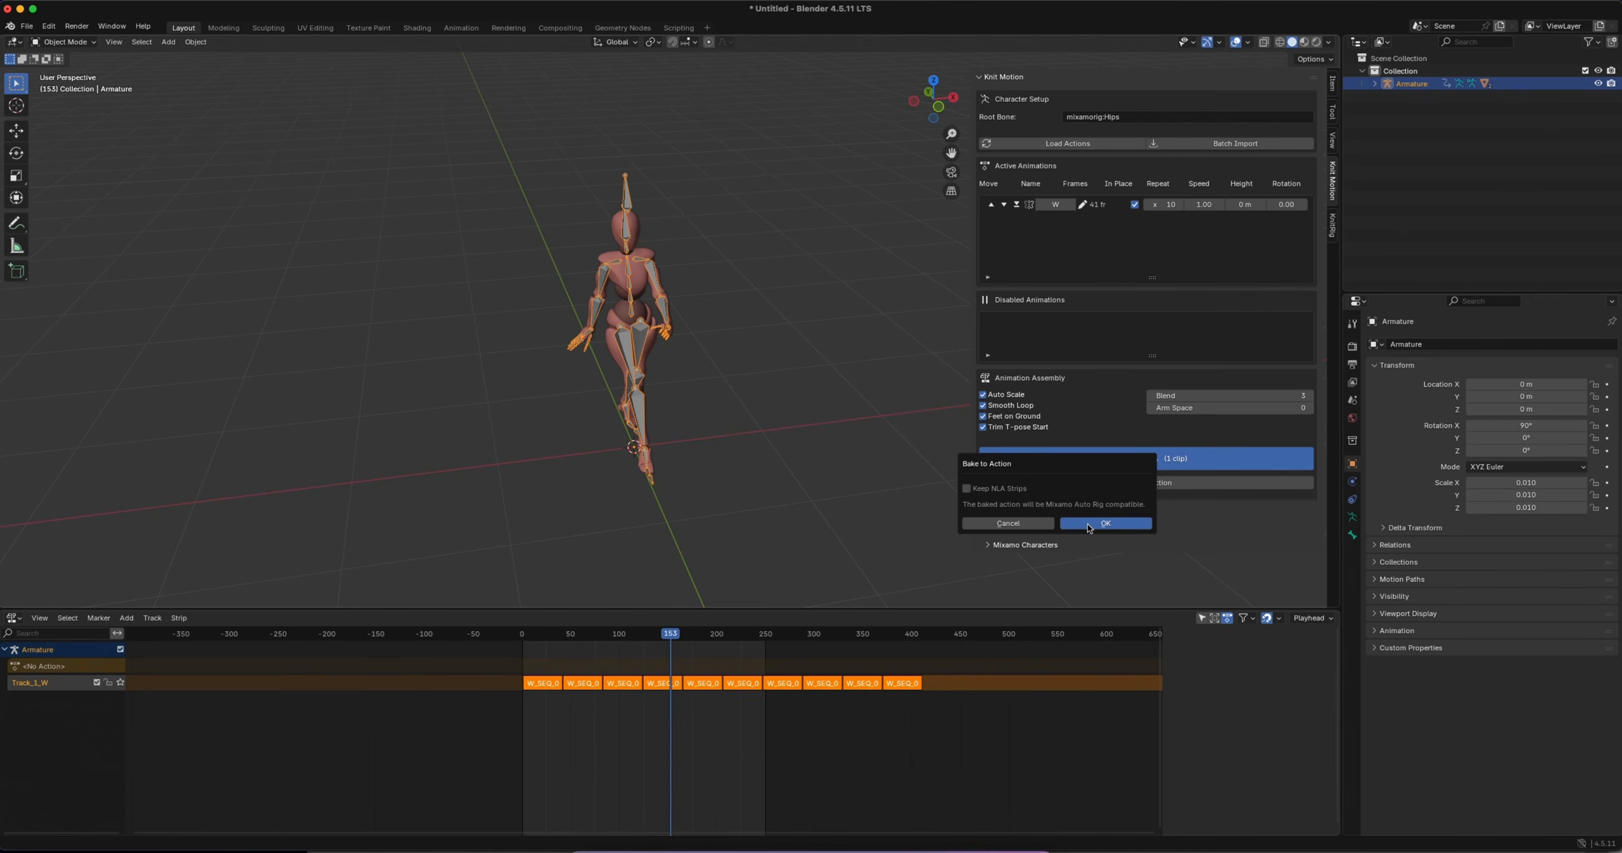
key(Return)
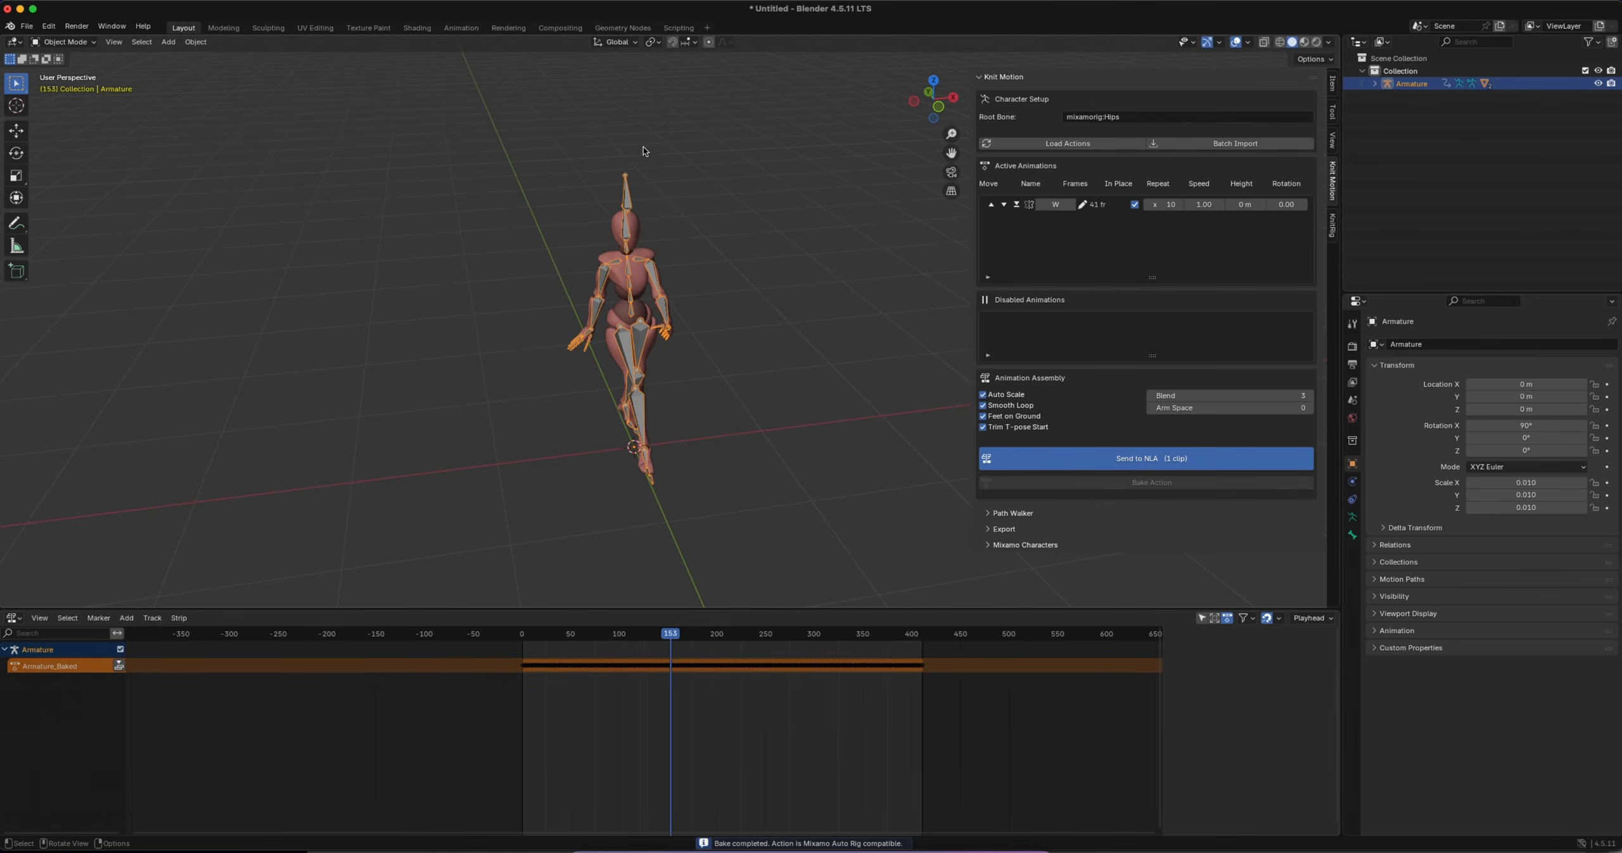
click(1330, 216)
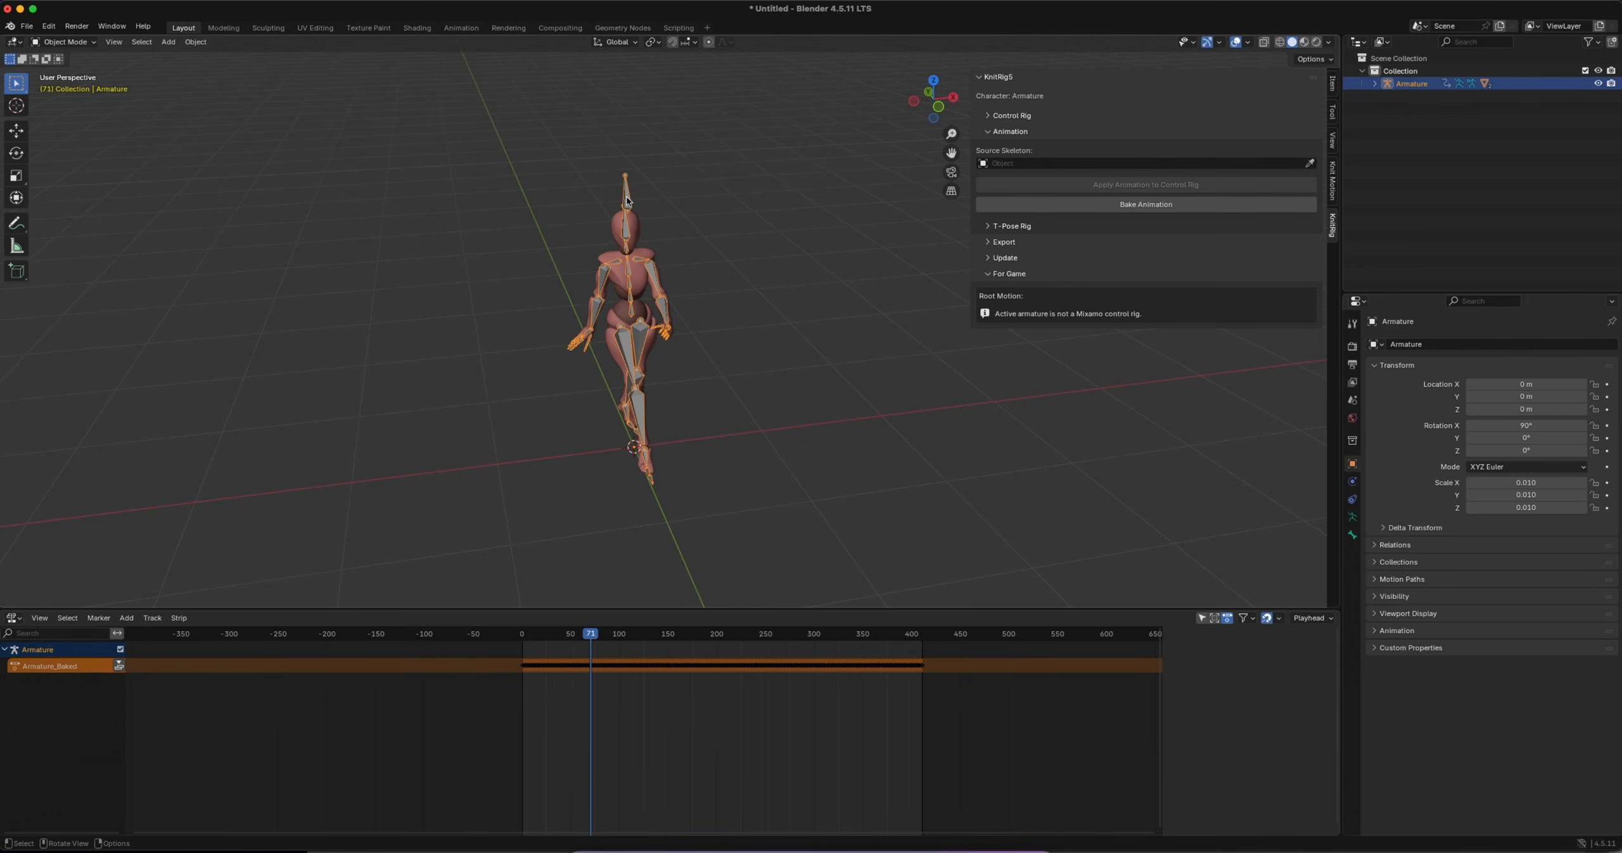
click(1012, 116)
click(1010, 135)
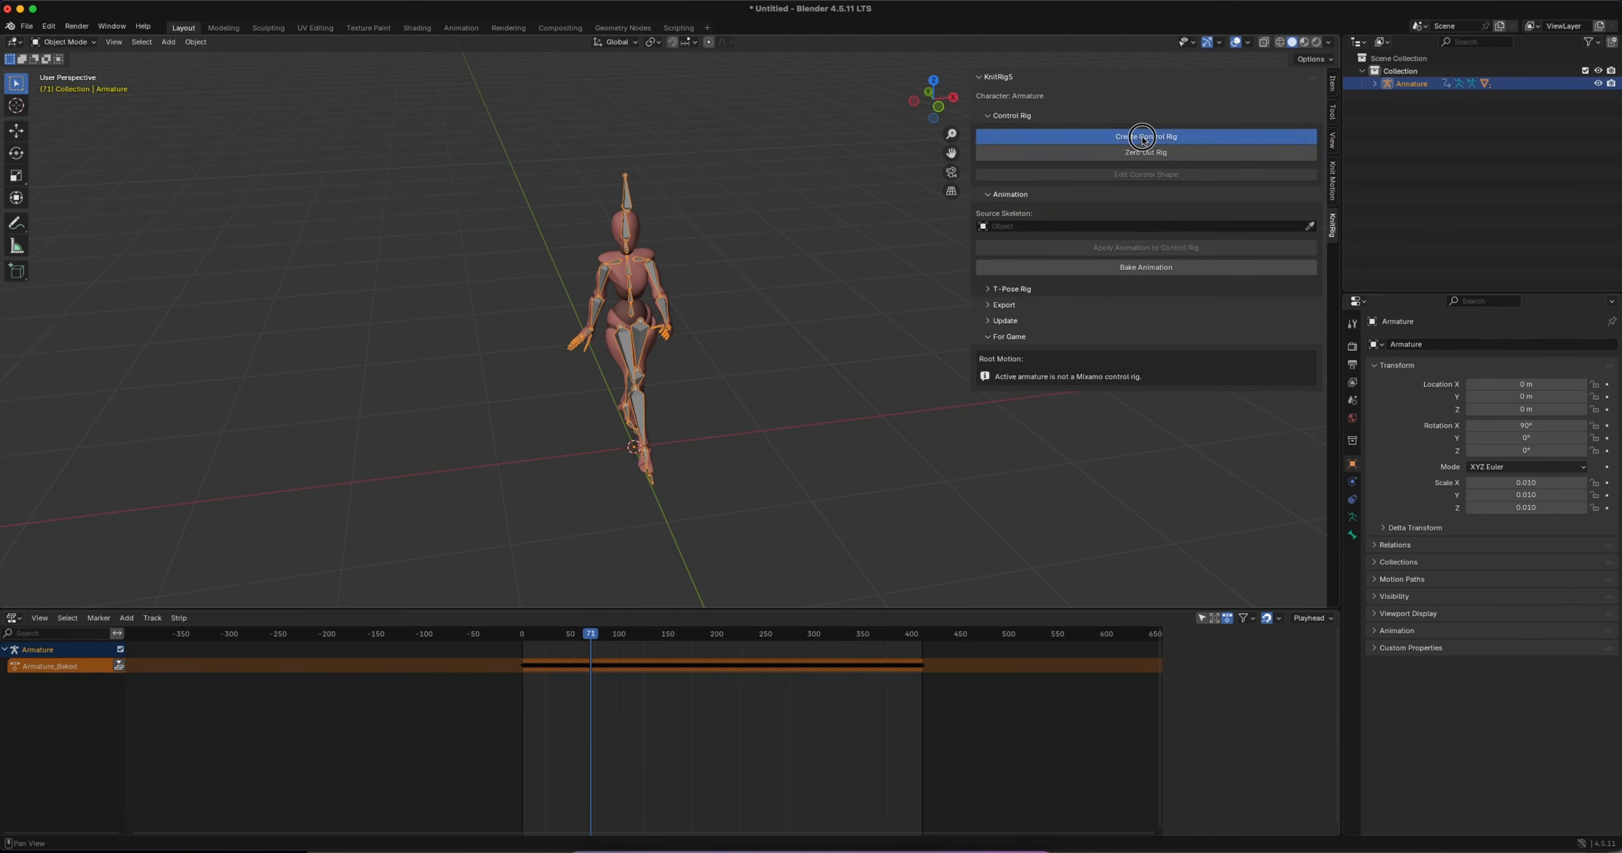
click(1079, 196)
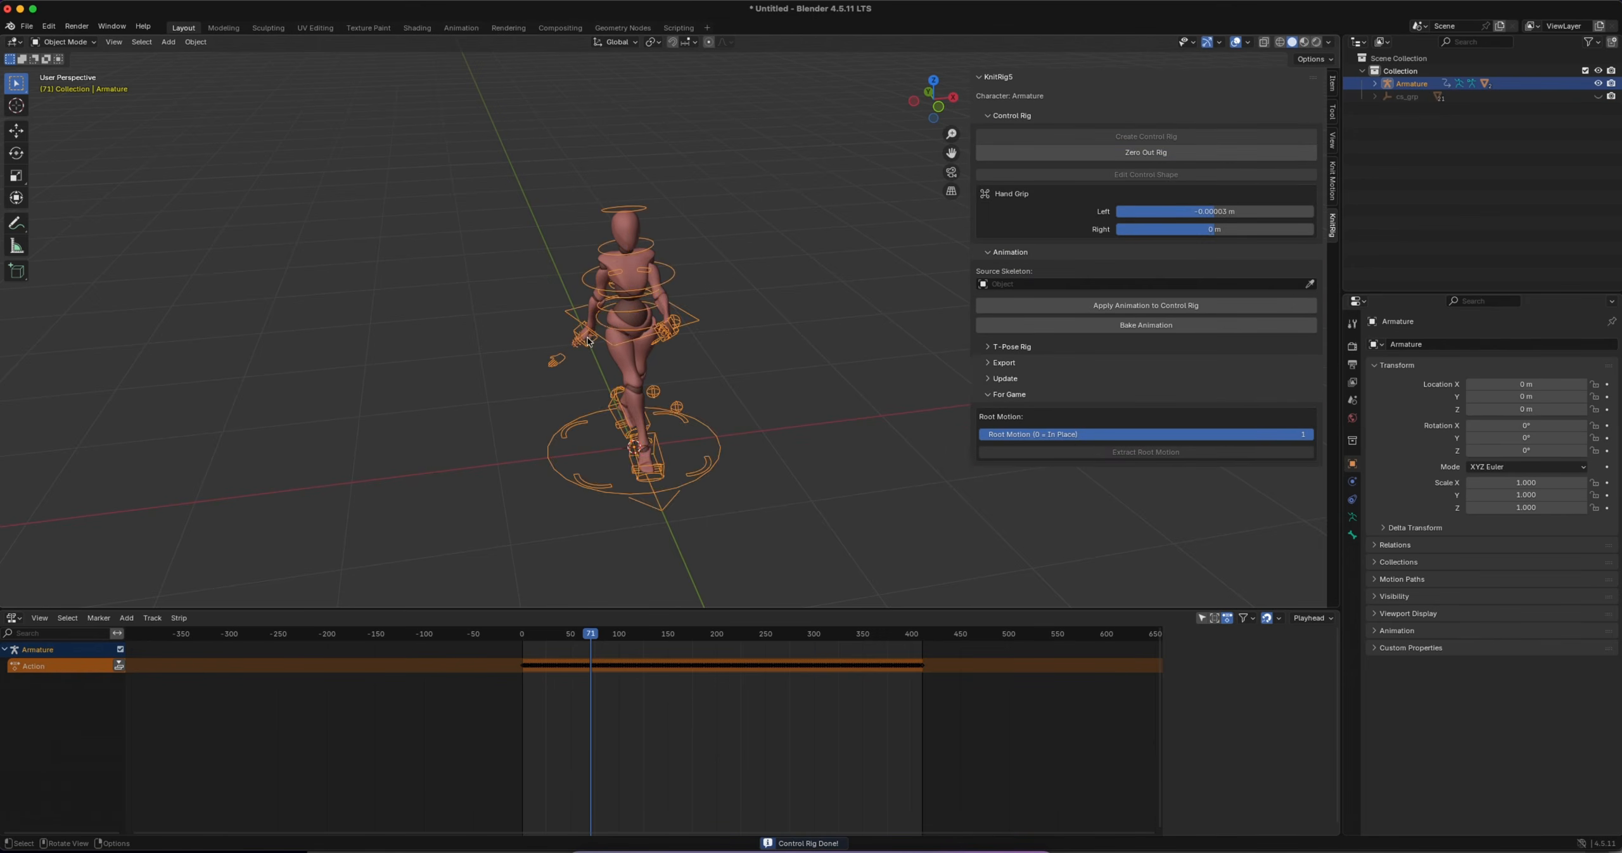
Play the rigged in-place walk and examine the character from several sides
middle_drag(587, 337, 705, 321)
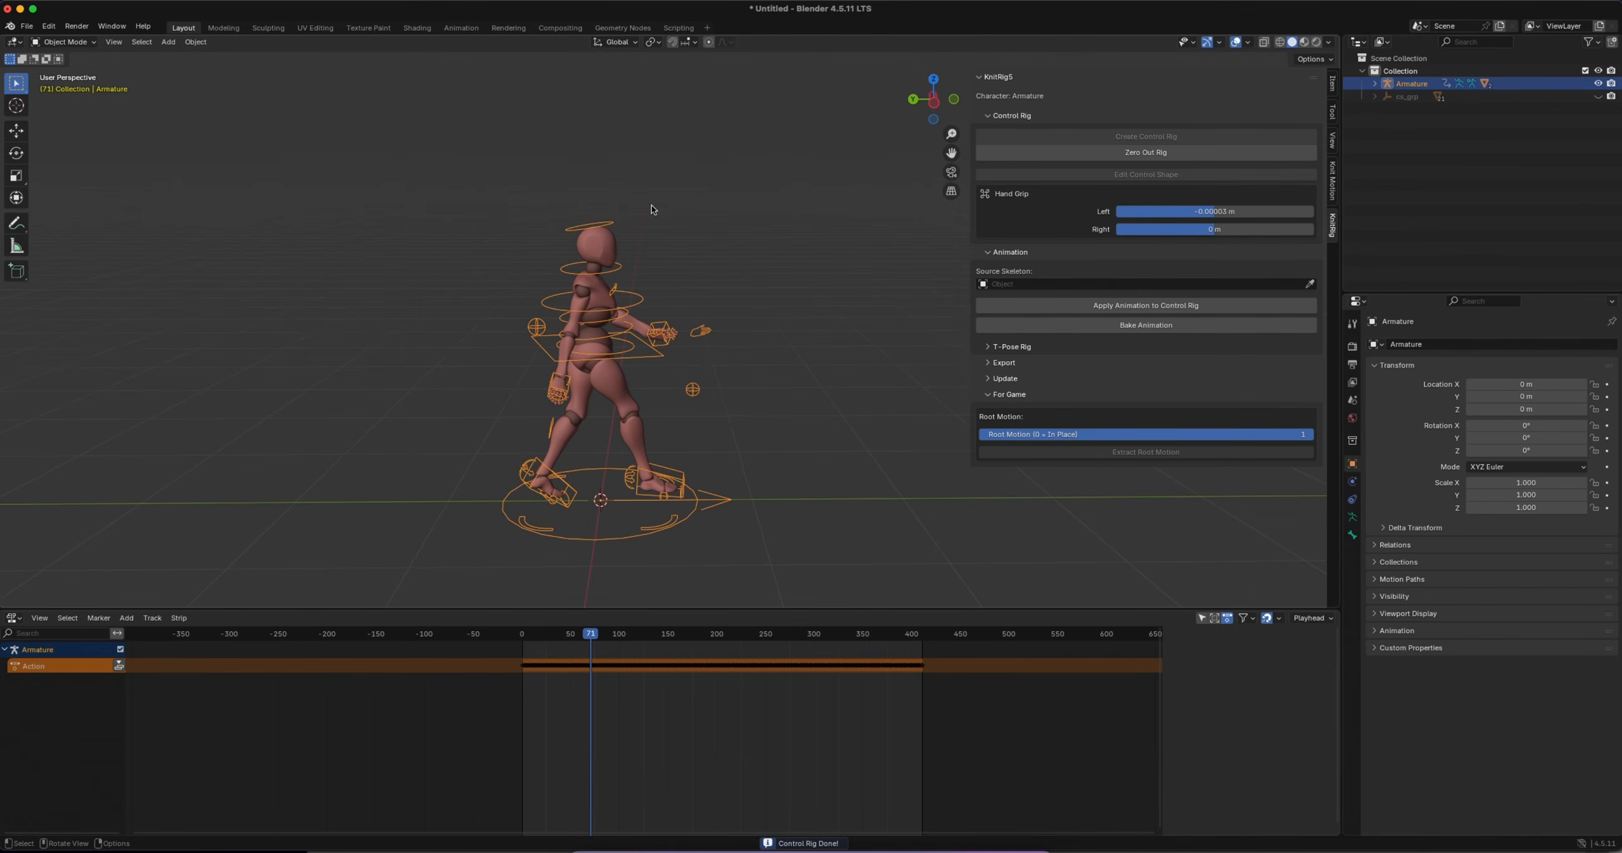
key(space)
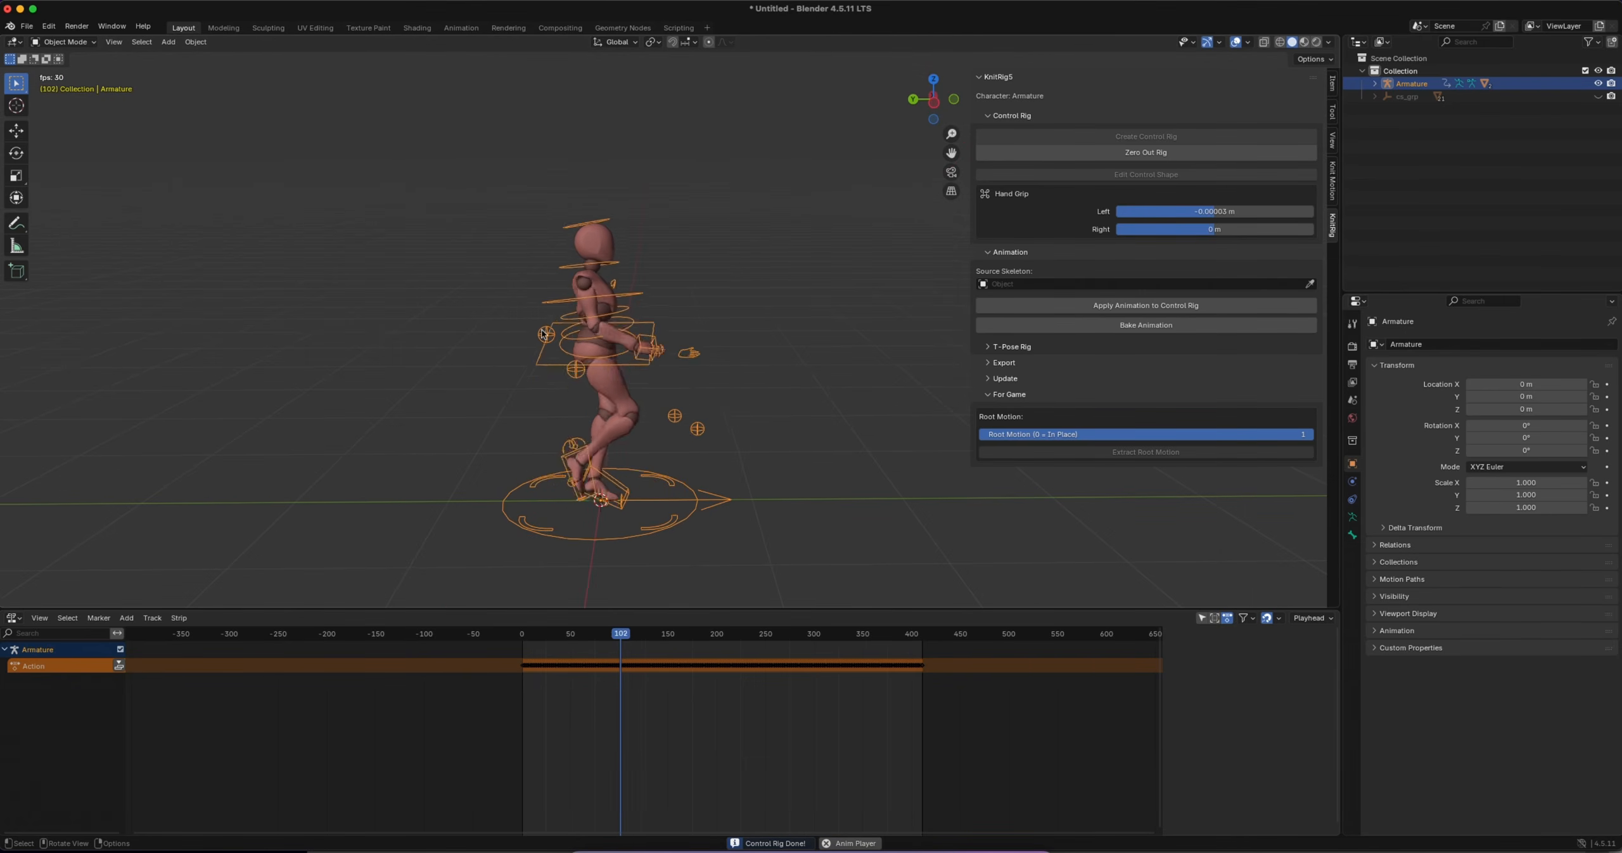
middle_drag(727, 429, 693, 425)
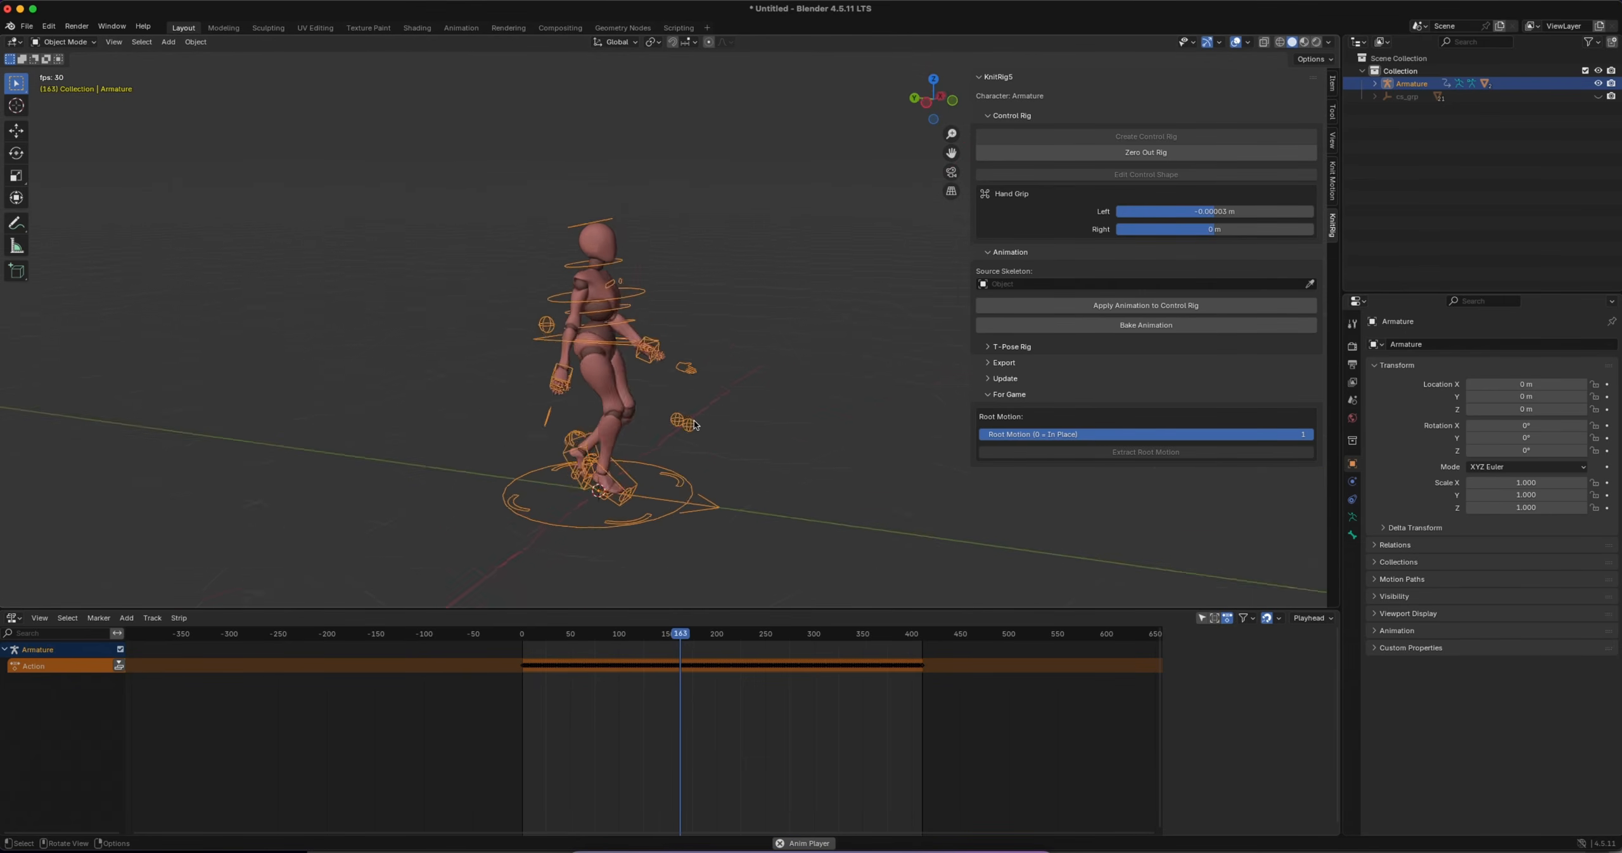
scroll(694, 426, right, 10)
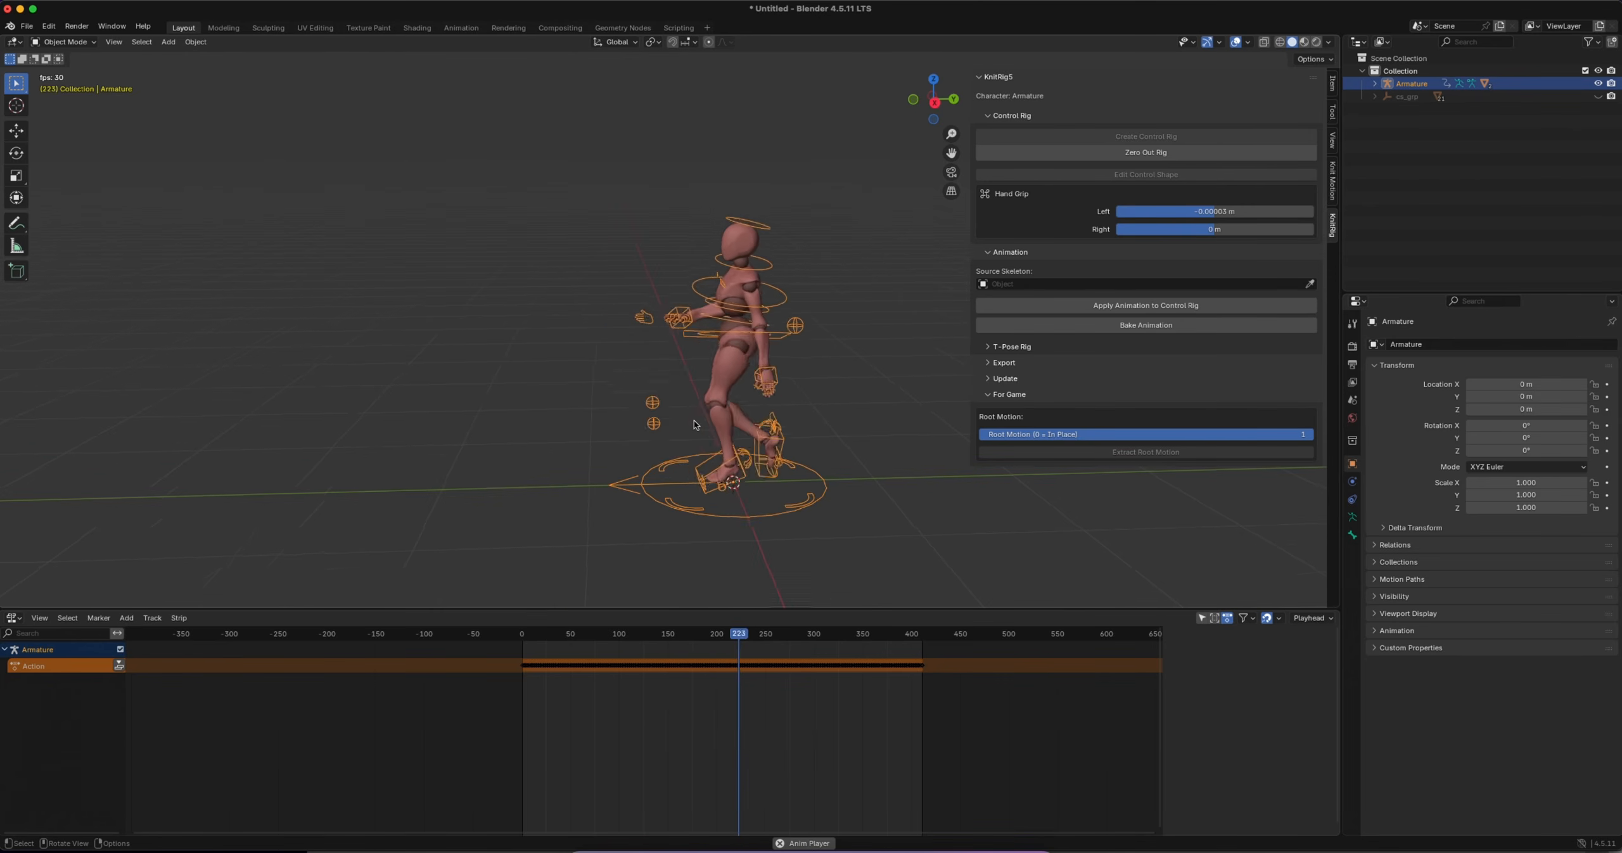
scroll(693, 425, right, 8)
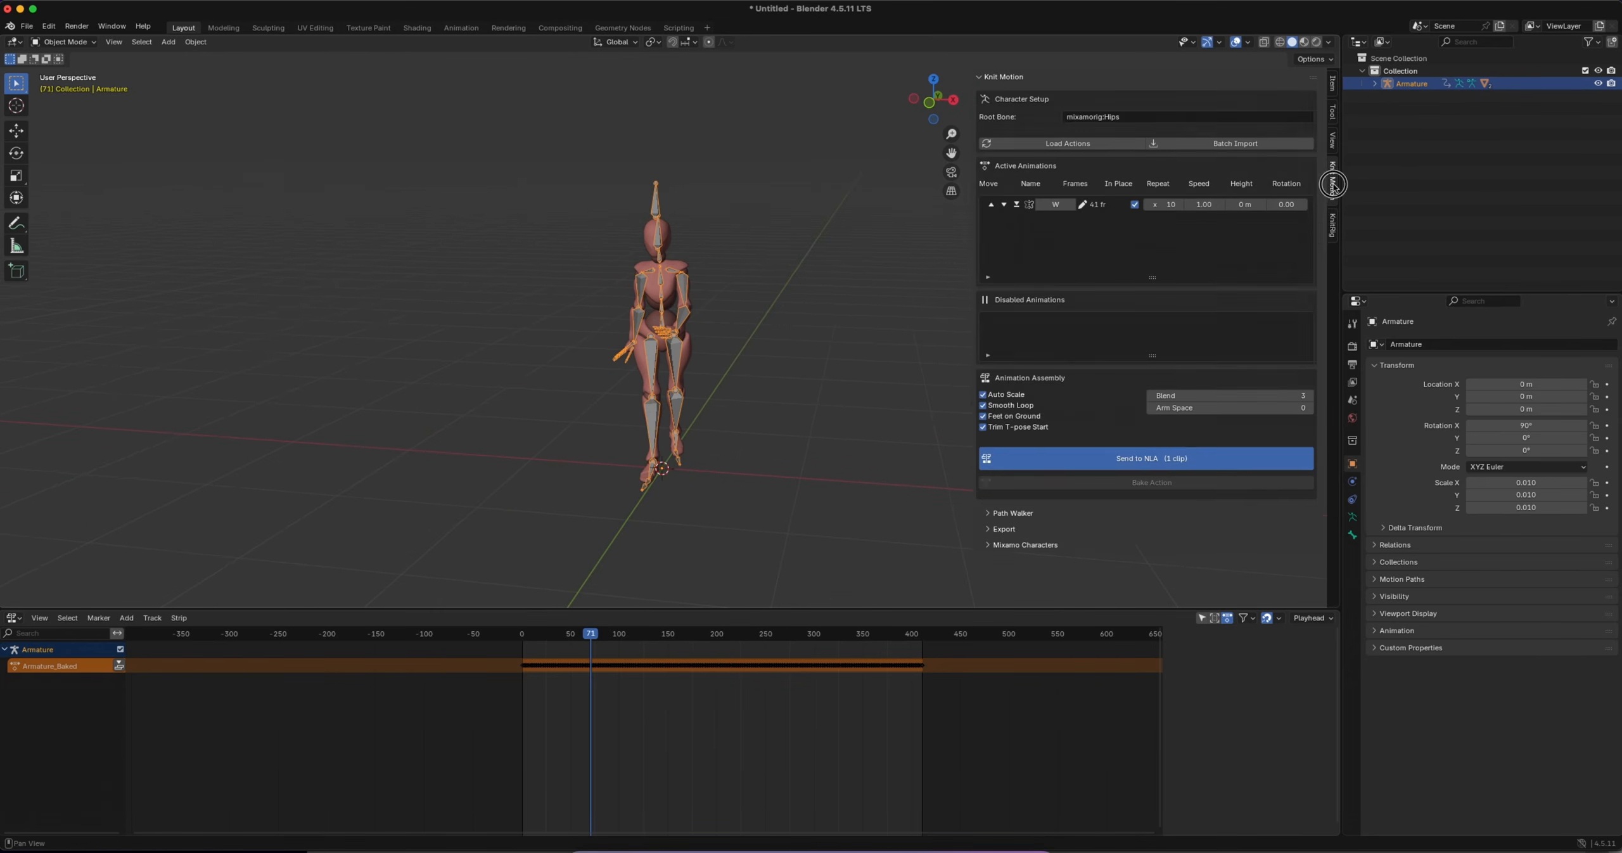
Turn off In Place for the W clip, resend it to the NLA and preview the forward walk from the side
click(1135, 205)
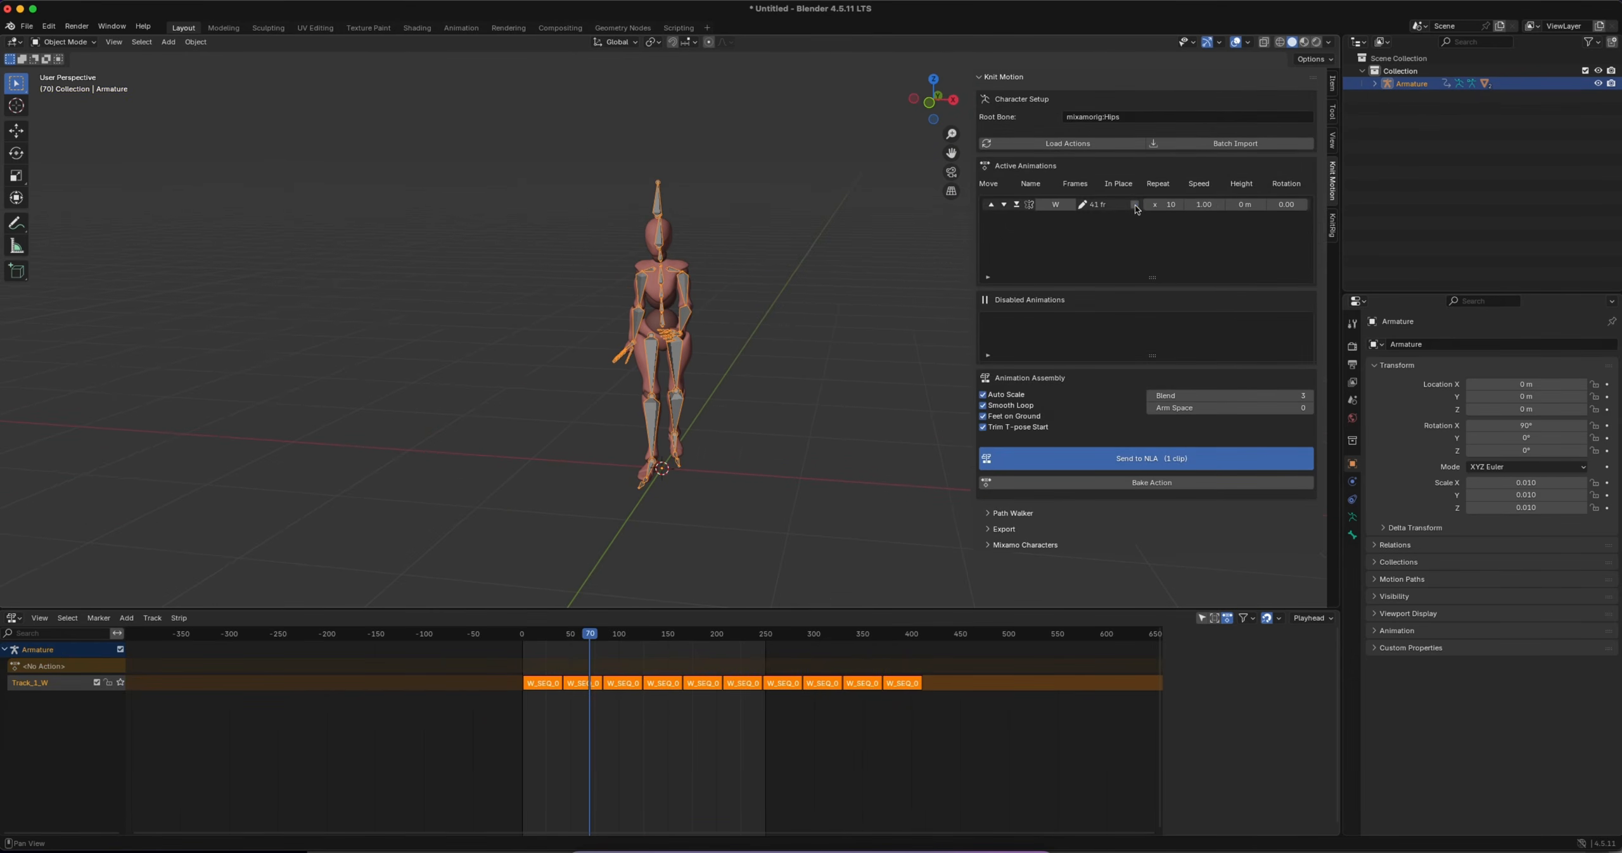
click(1111, 460)
drag(595, 638, 539, 635)
scroll(613, 529, left, 8)
scroll(614, 528, left, 6)
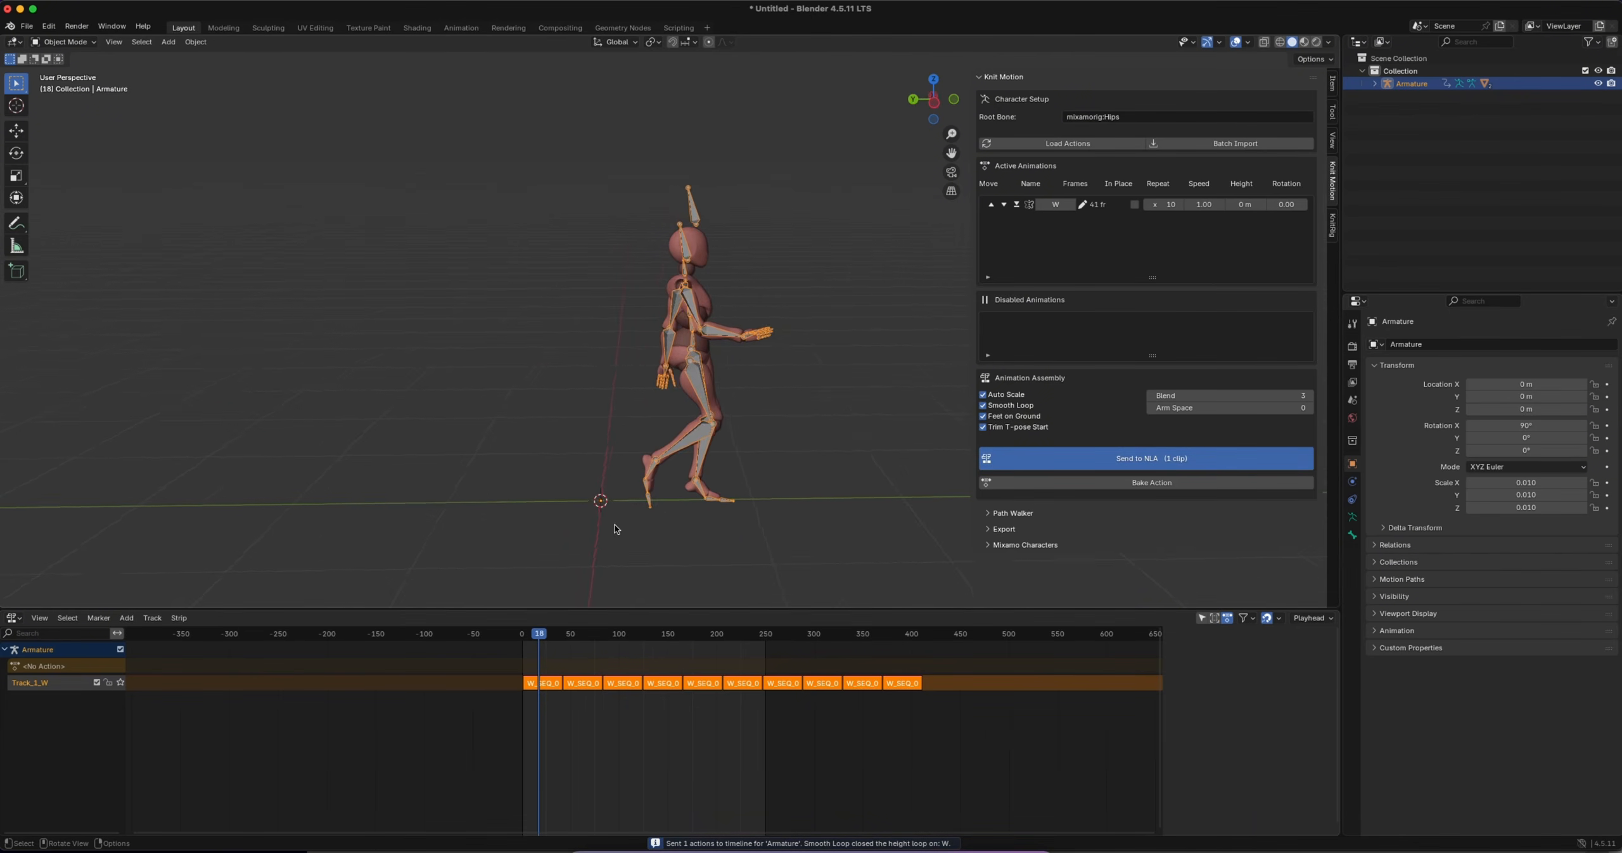
shift+scroll(660, 534, down, 2)
scroll(660, 530, left, 5)
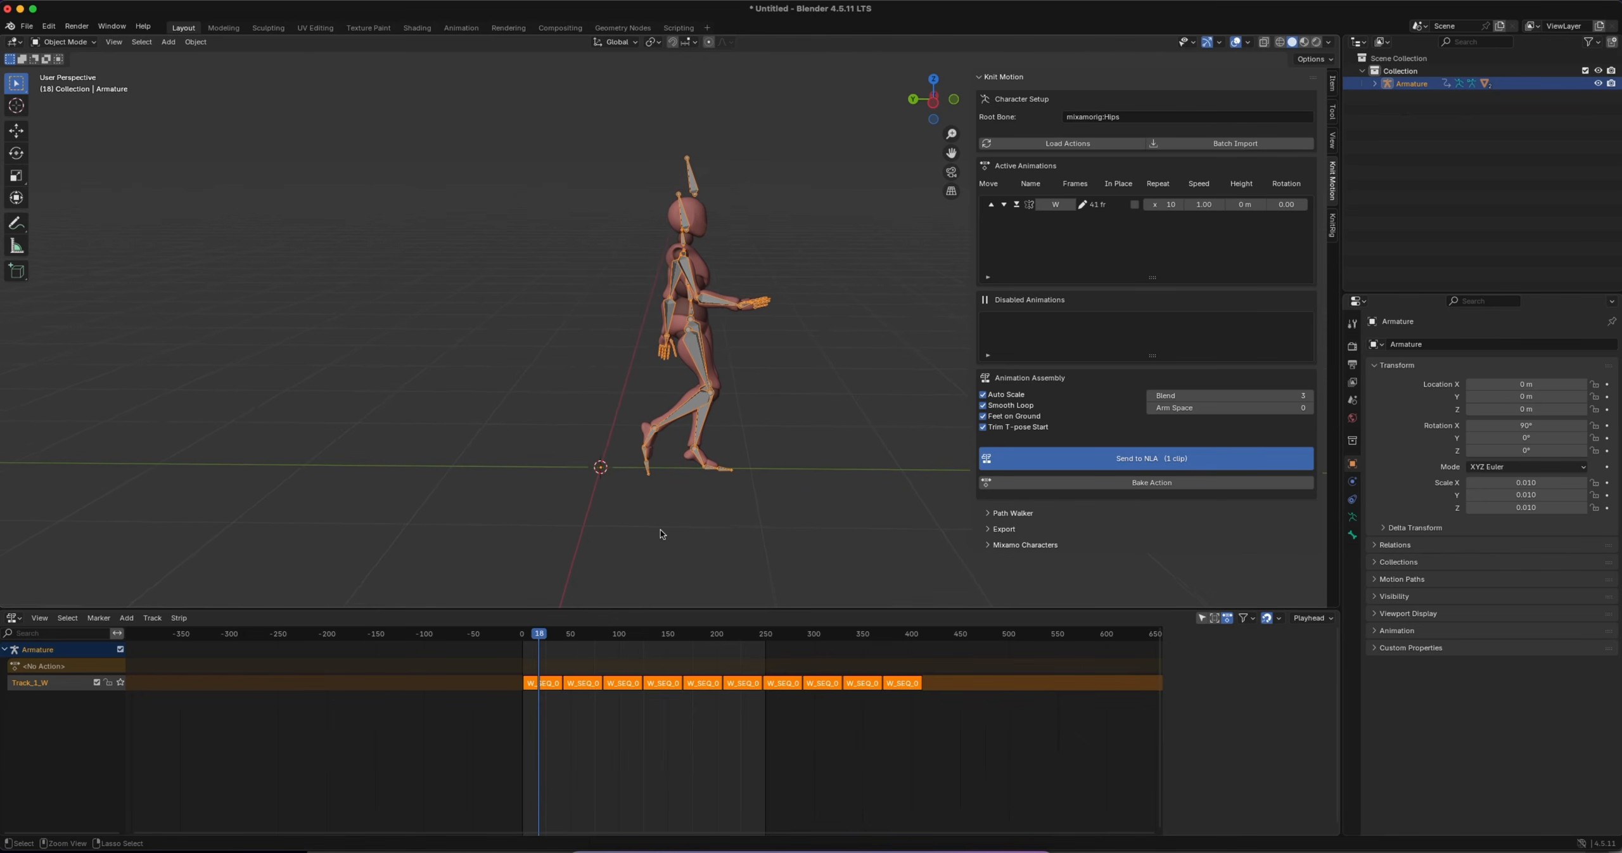
key(space)
shift+scroll(838, 453, right, 5)
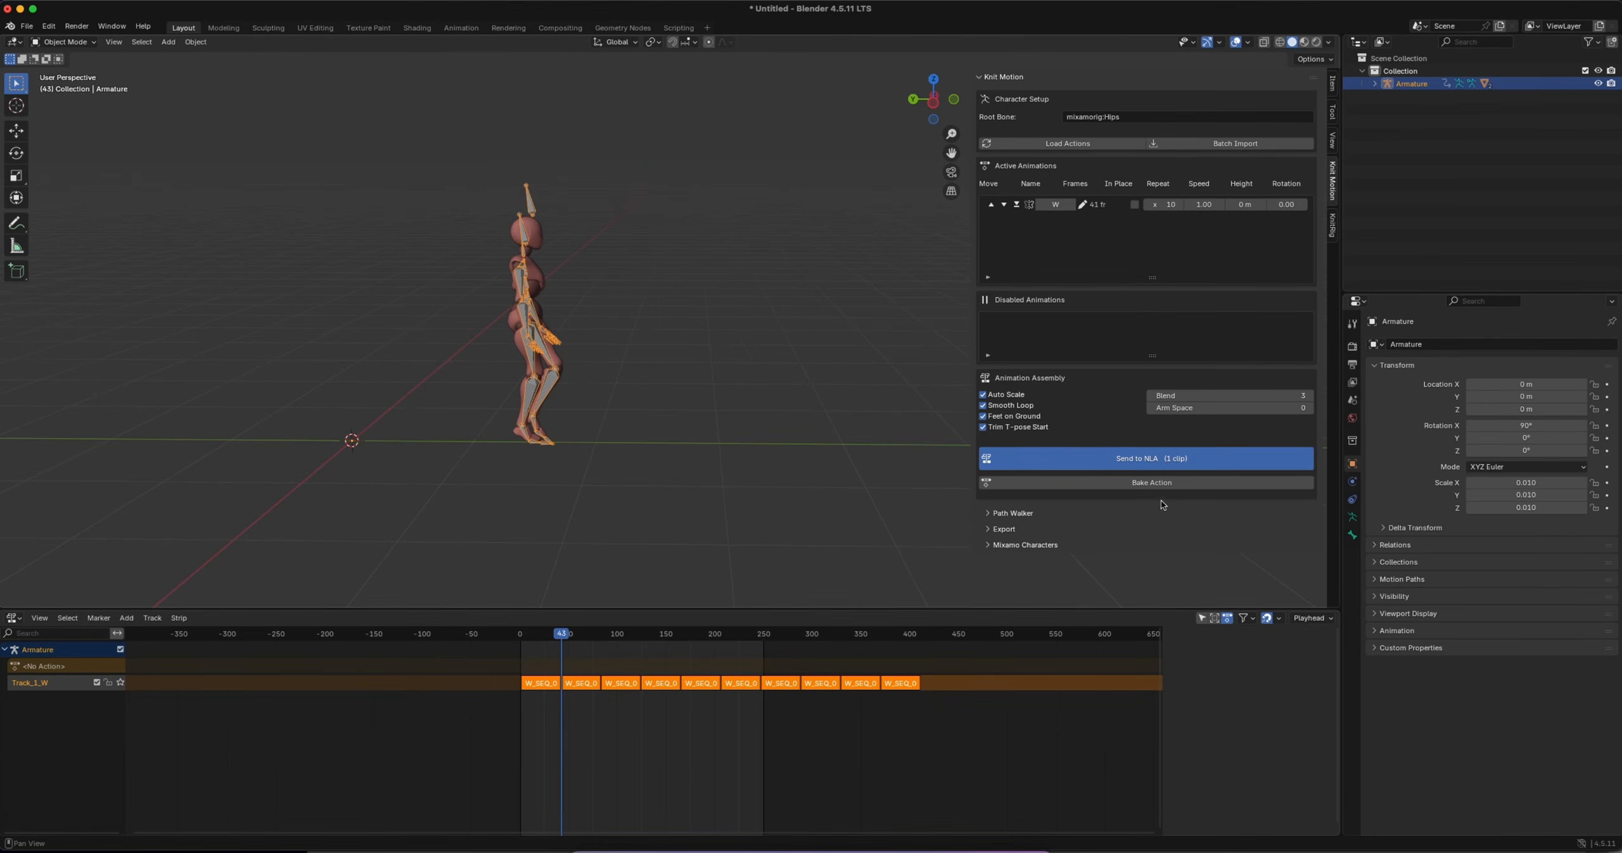
Bake the forward-walking NLA strips into a single action without keeping the strips, and scrub to frame 48
click(1143, 483)
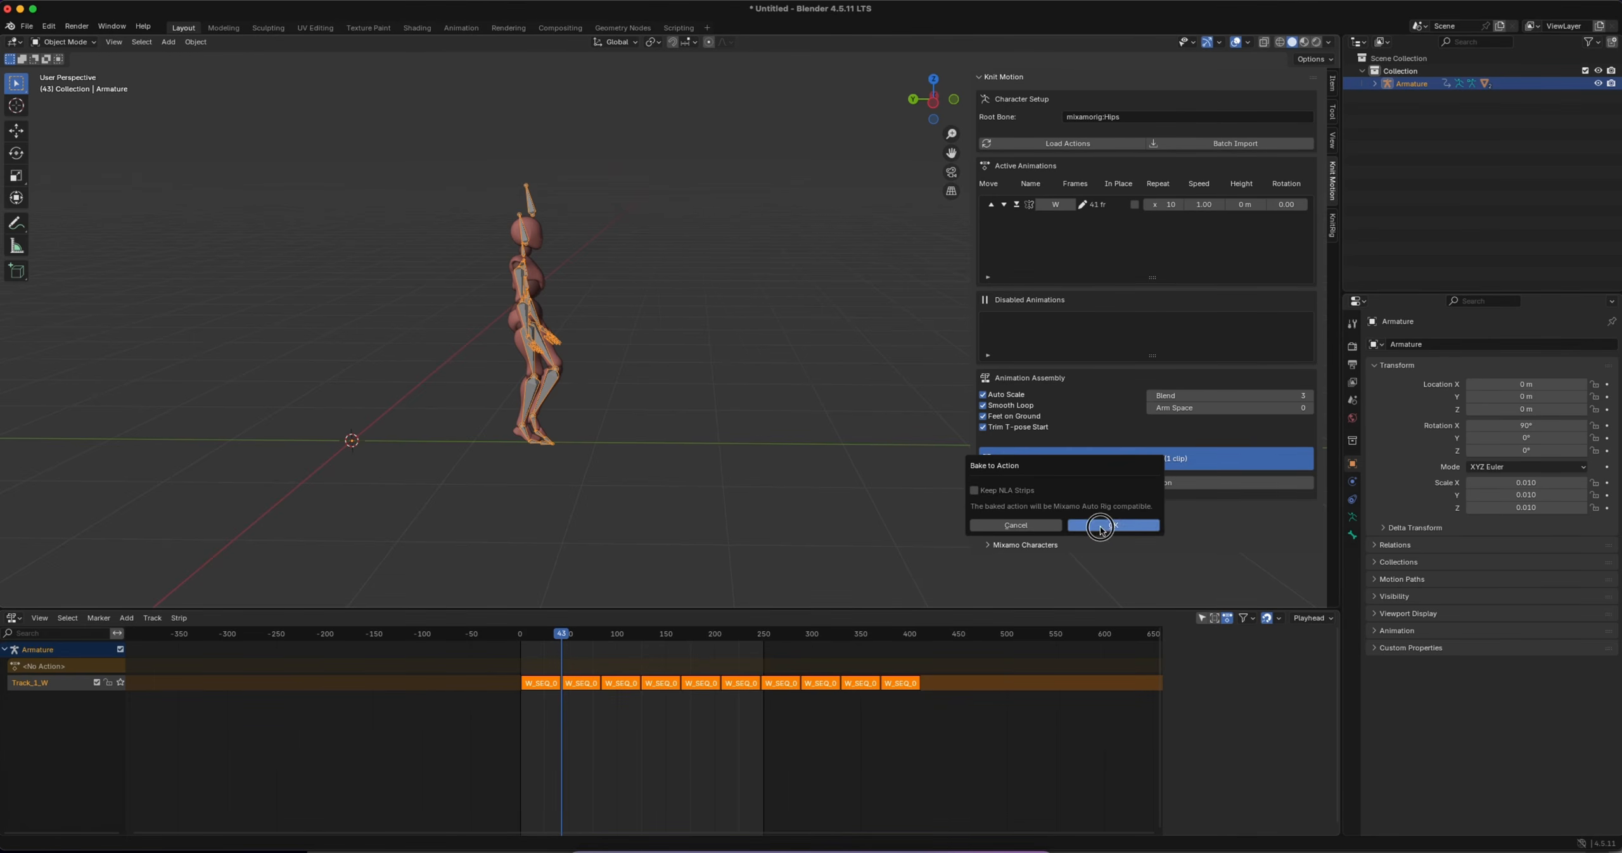
click(1114, 524)
mouse_move(560, 640)
mouse_down()
mouse_move(633, 636)
mouse_move(566, 636)
mouse_up()
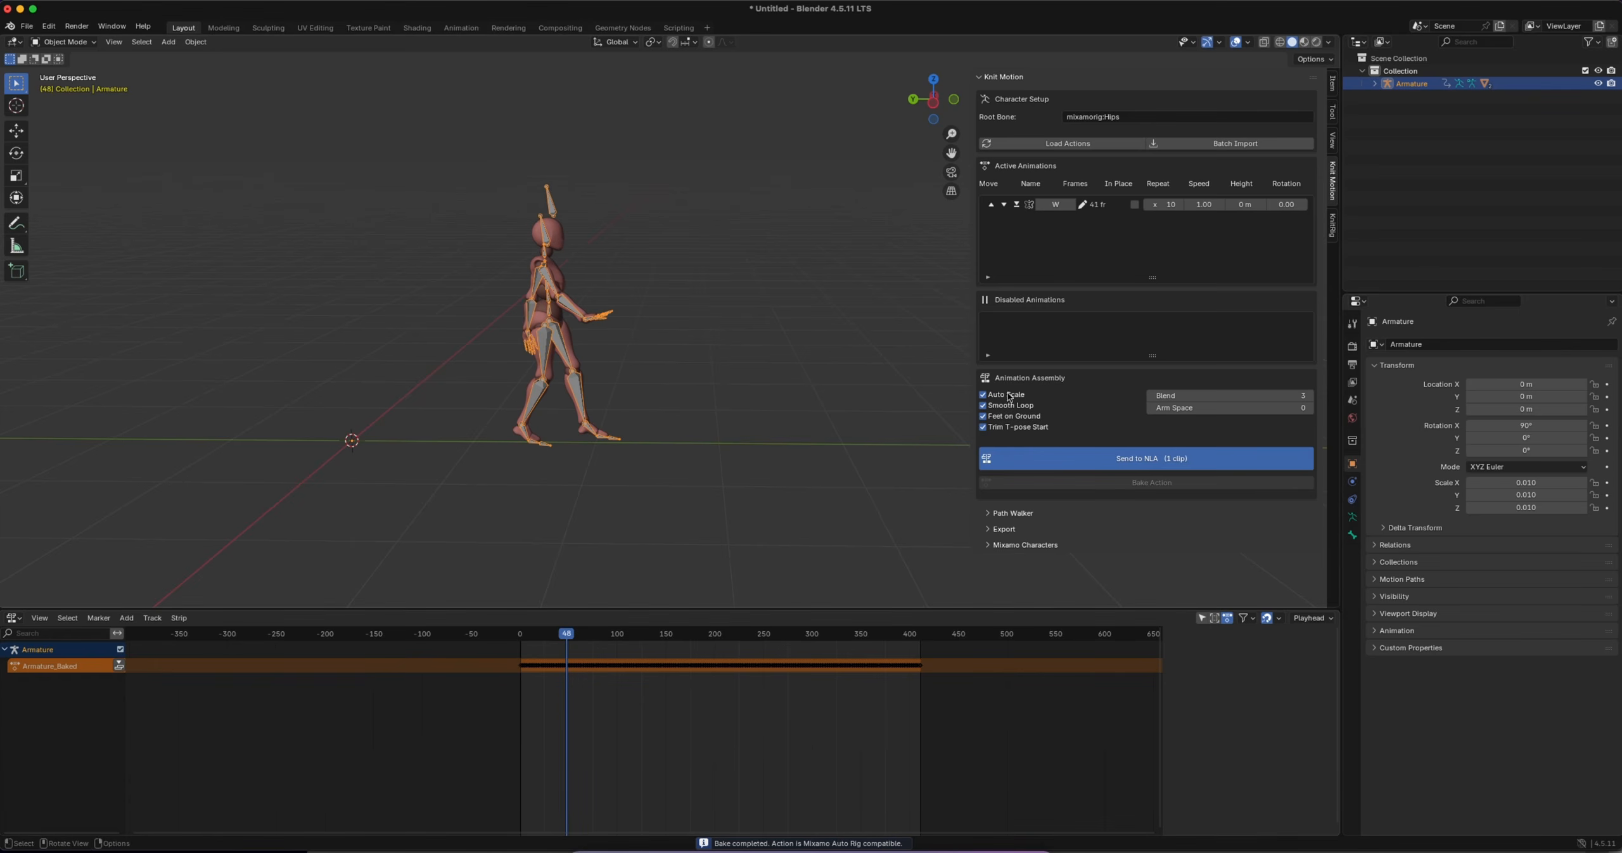
Create a KnitRig control rig from the baked armature with Apply Animation, IK Arms and IK Legs enabled
click(1332, 225)
click(1206, 135)
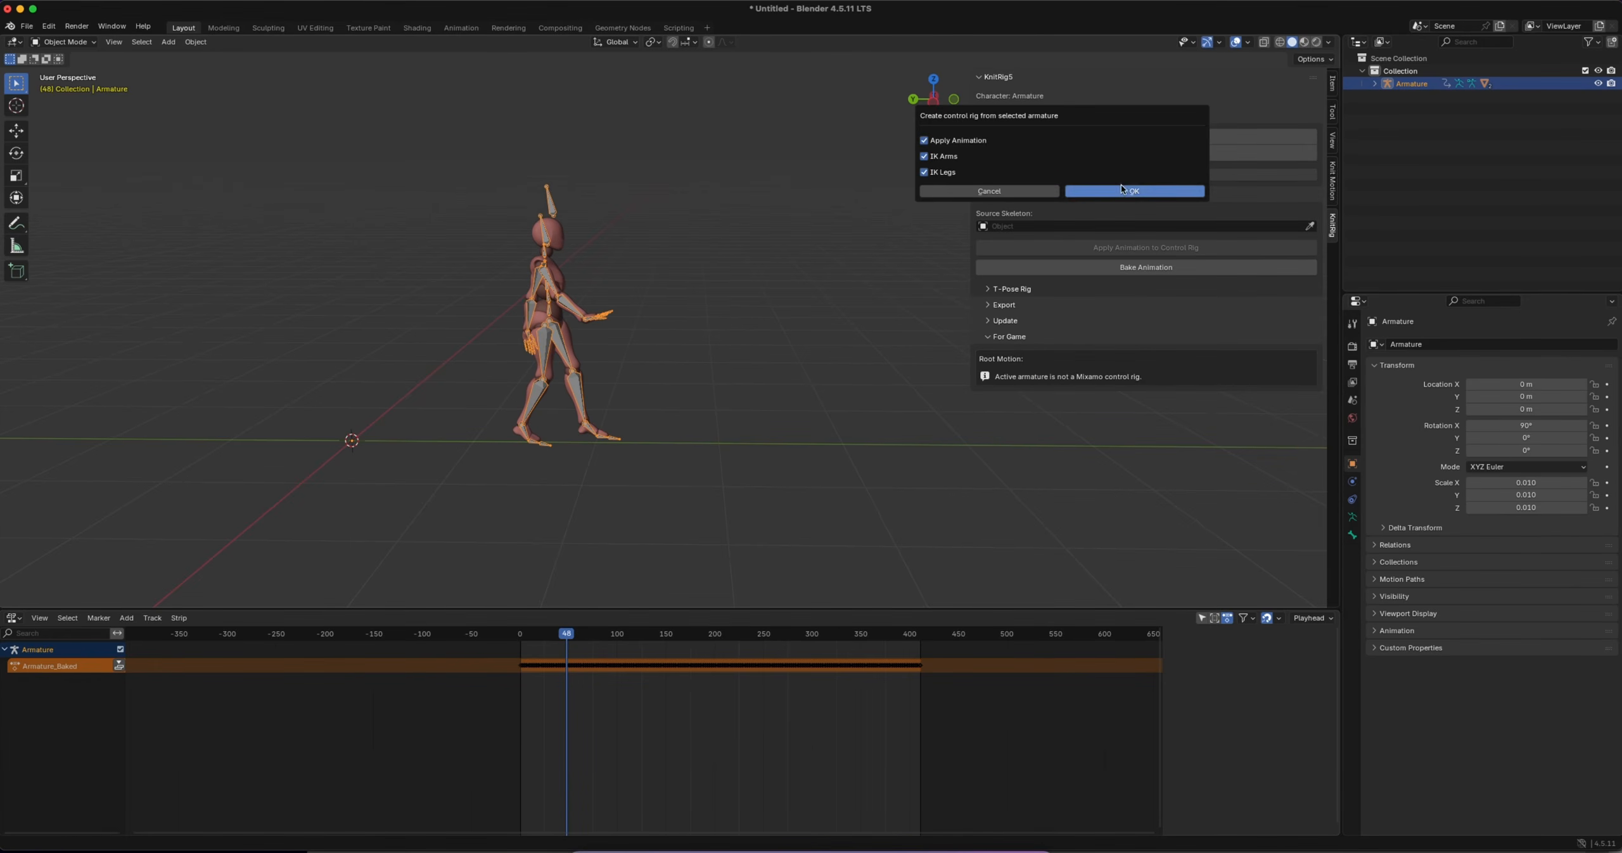
click(1126, 188)
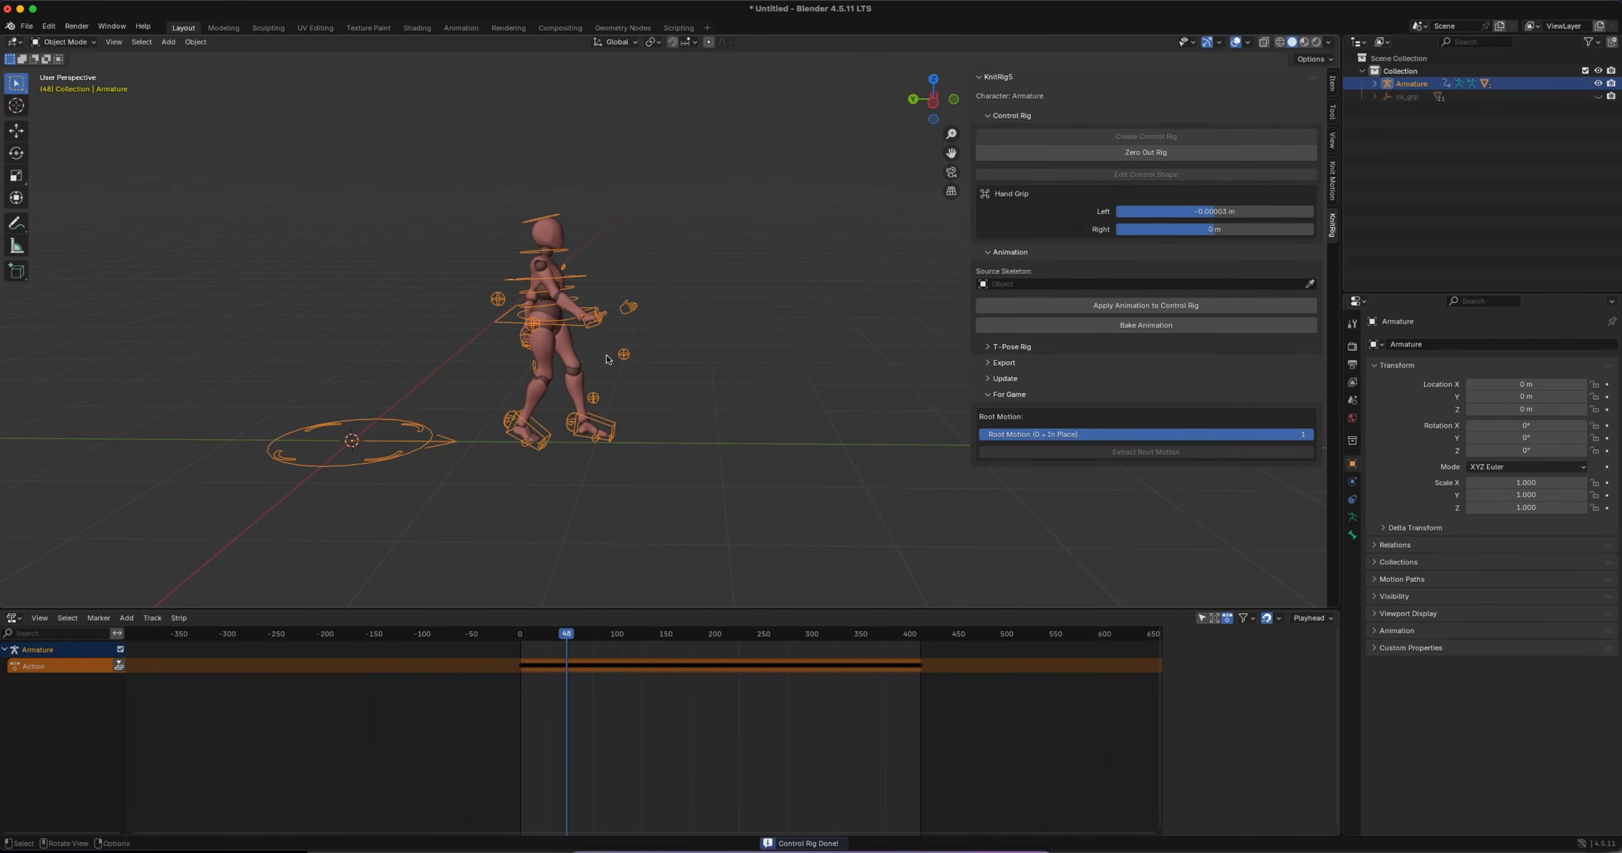
Play the control-rigged forward walk and follow the character along its path from several angles
middle_drag(607, 358, 695, 391)
key(n)
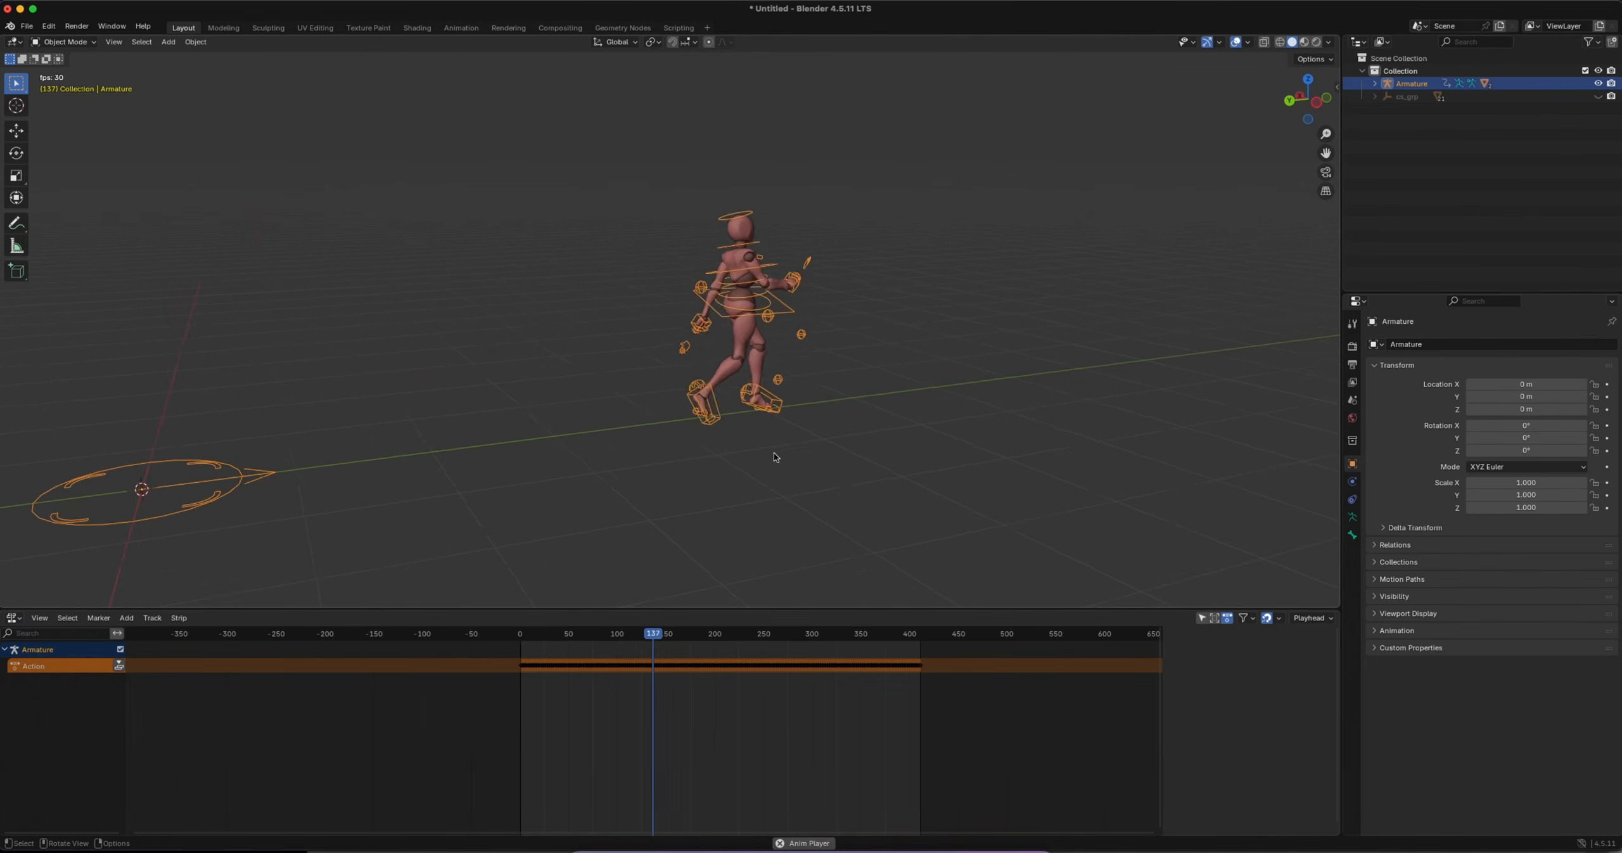
scroll(773, 451, right, 10)
shift+scroll(780, 451, right, 3)
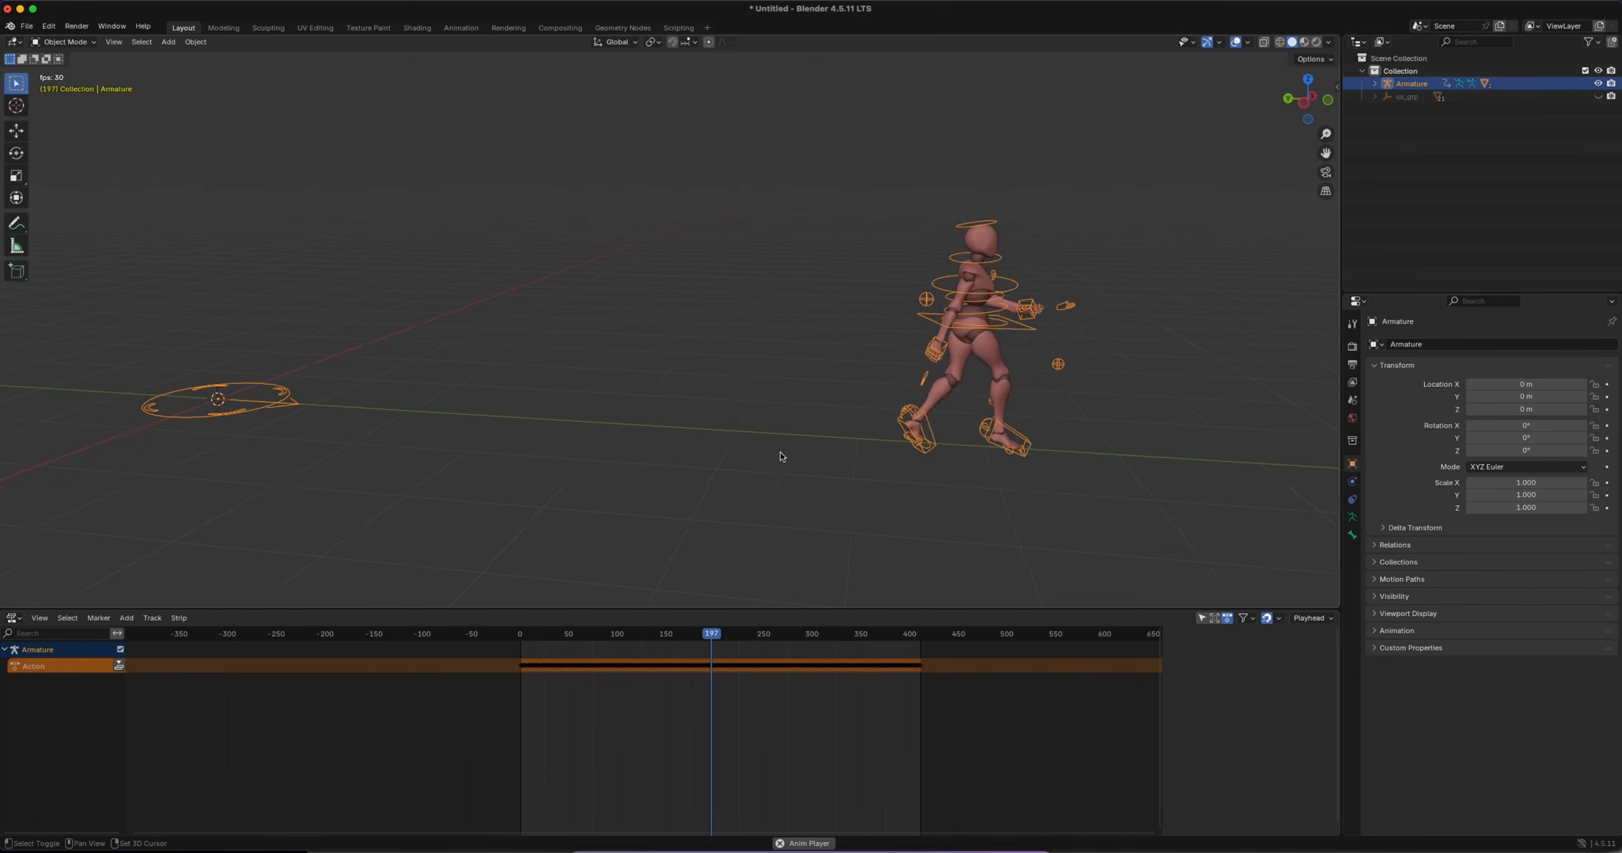
shift+scroll(781, 451, right, 5)
key(space)
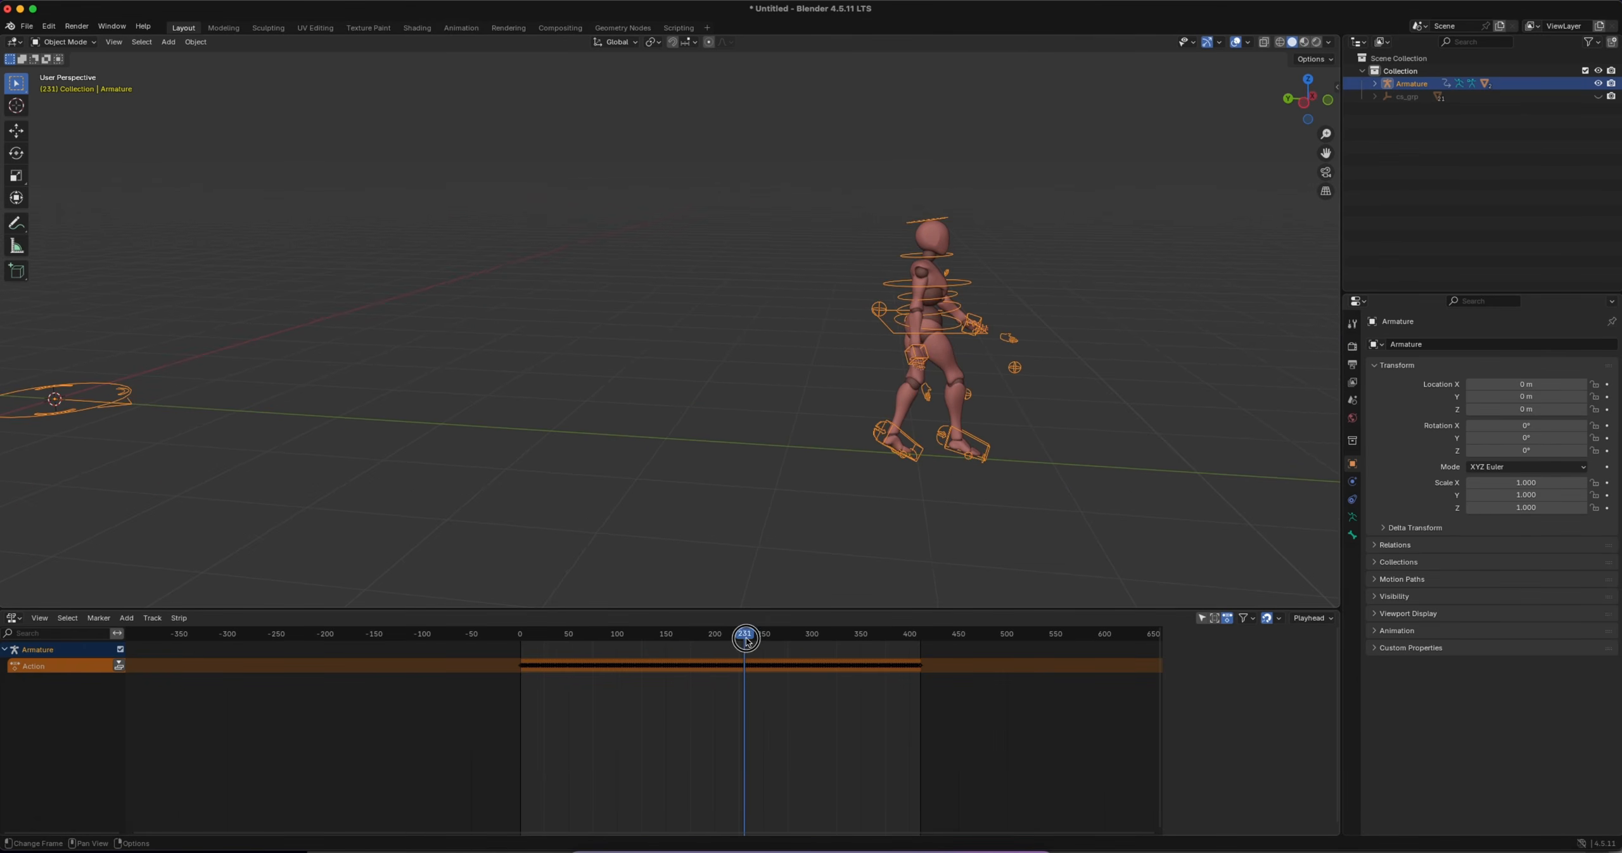
Move to frame 57 of the forward walk and switch the armature to Pose Mode
drag(747, 640, 575, 634)
shift+scroll(400, 334, left, 8)
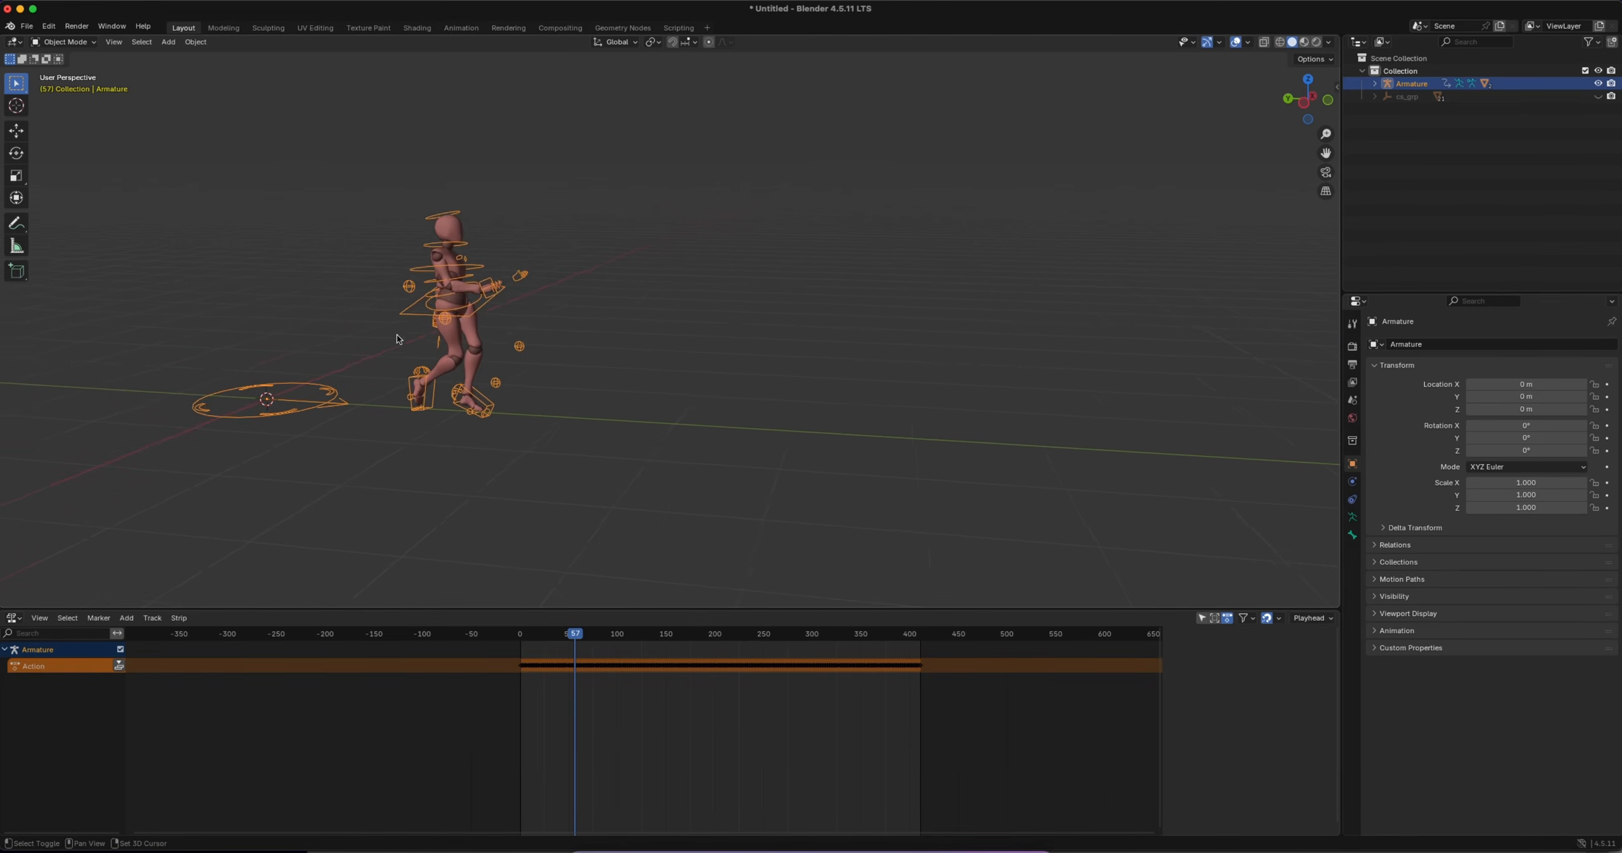
shift+scroll(397, 334, left, 6)
ctrl+scroll(438, 354, up, 4)
scroll(439, 354, right, 3)
scroll(439, 354, left, 3)
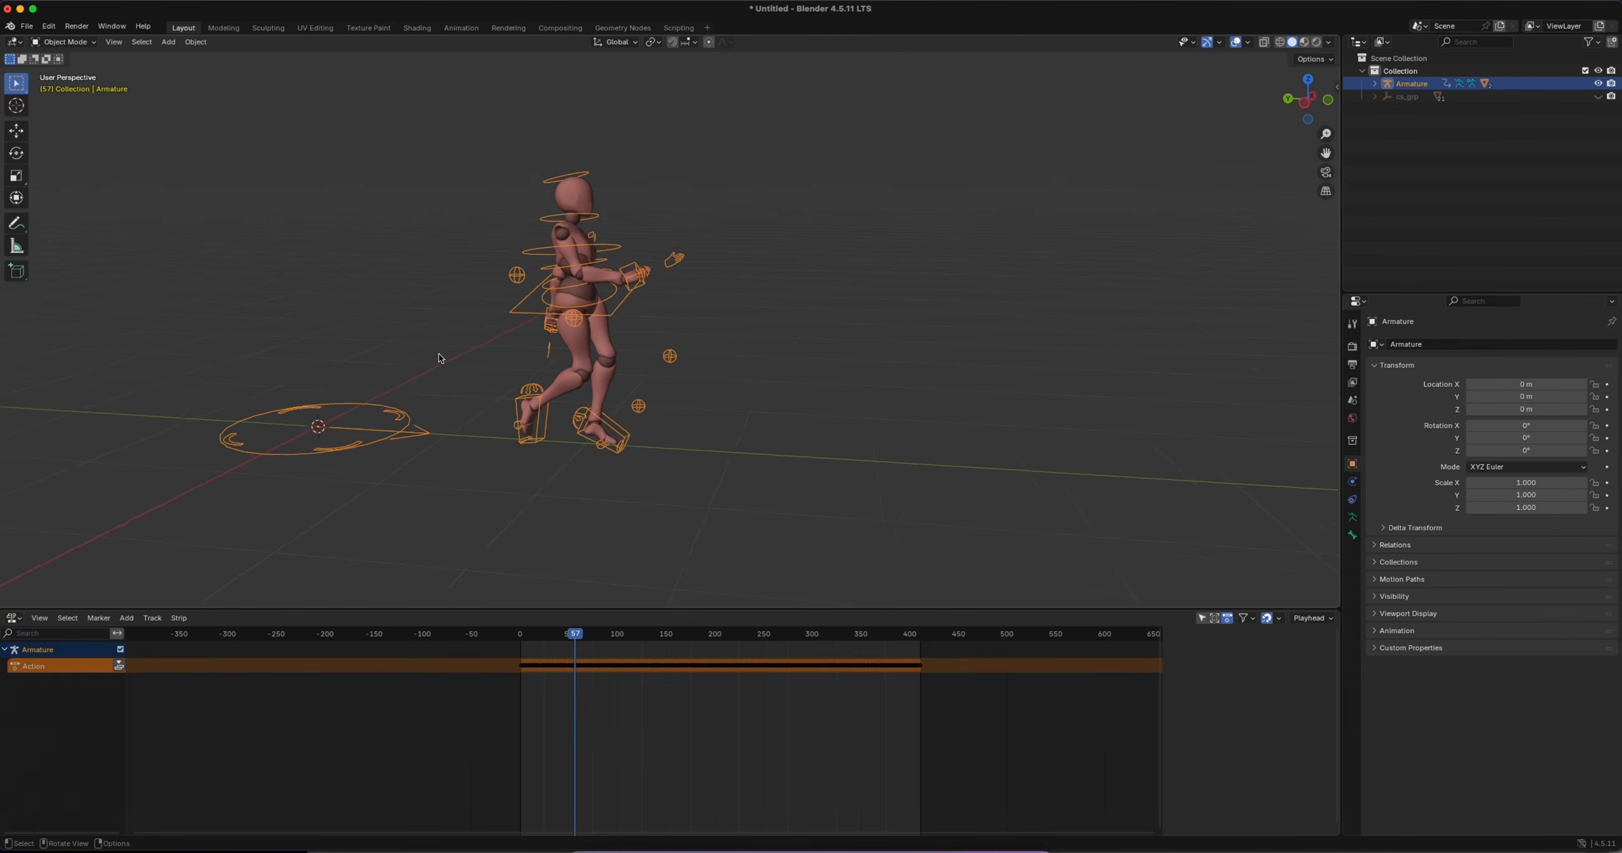
scroll(439, 354, left, 3)
key(n)
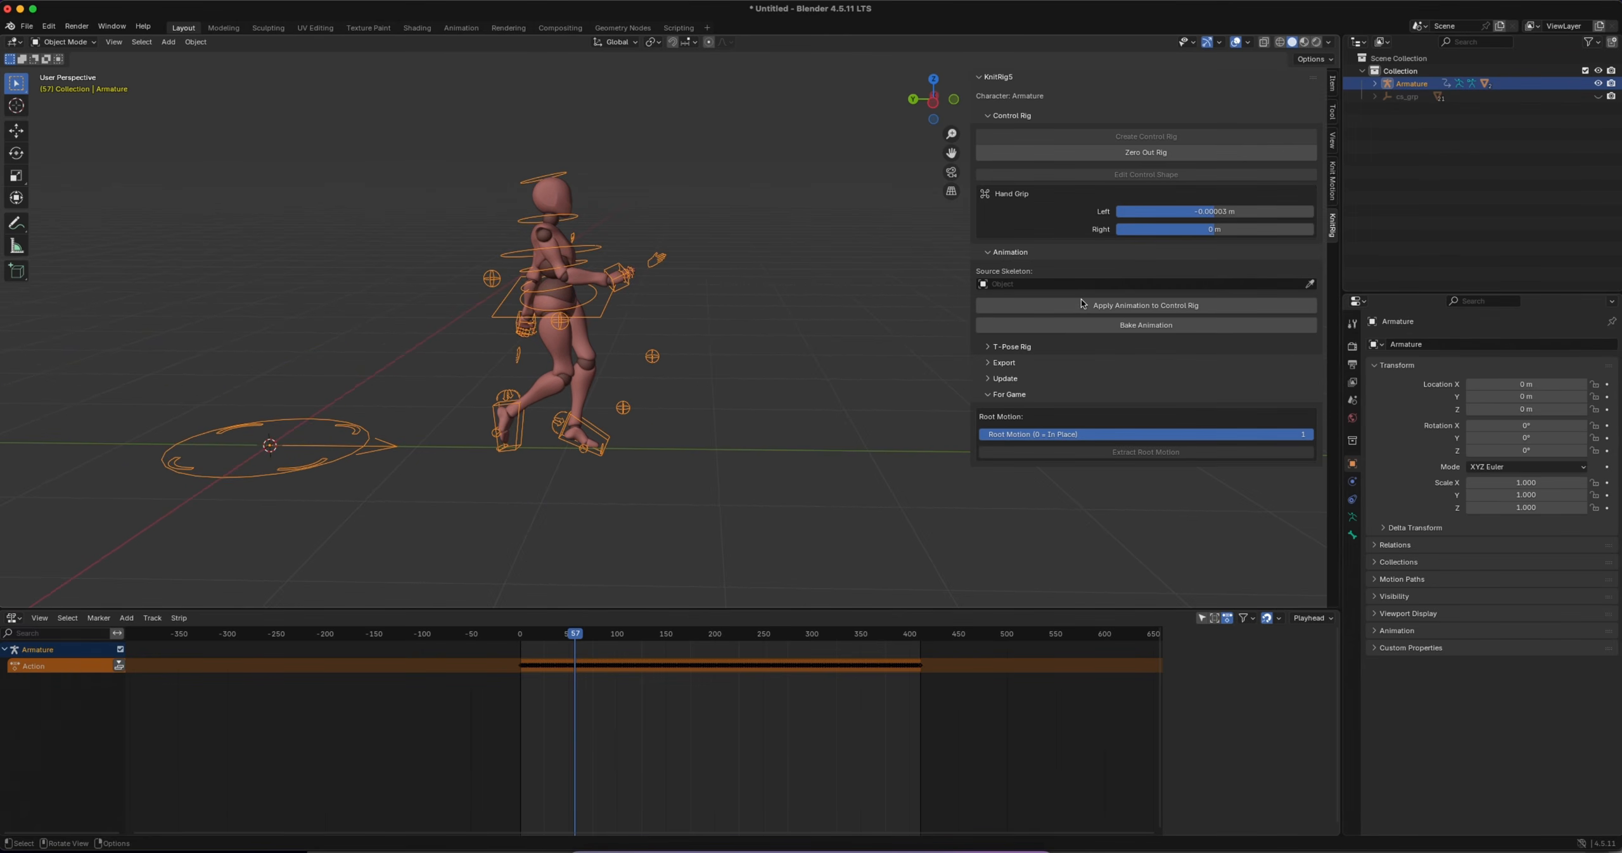
scroll(635, 310, up, 5)
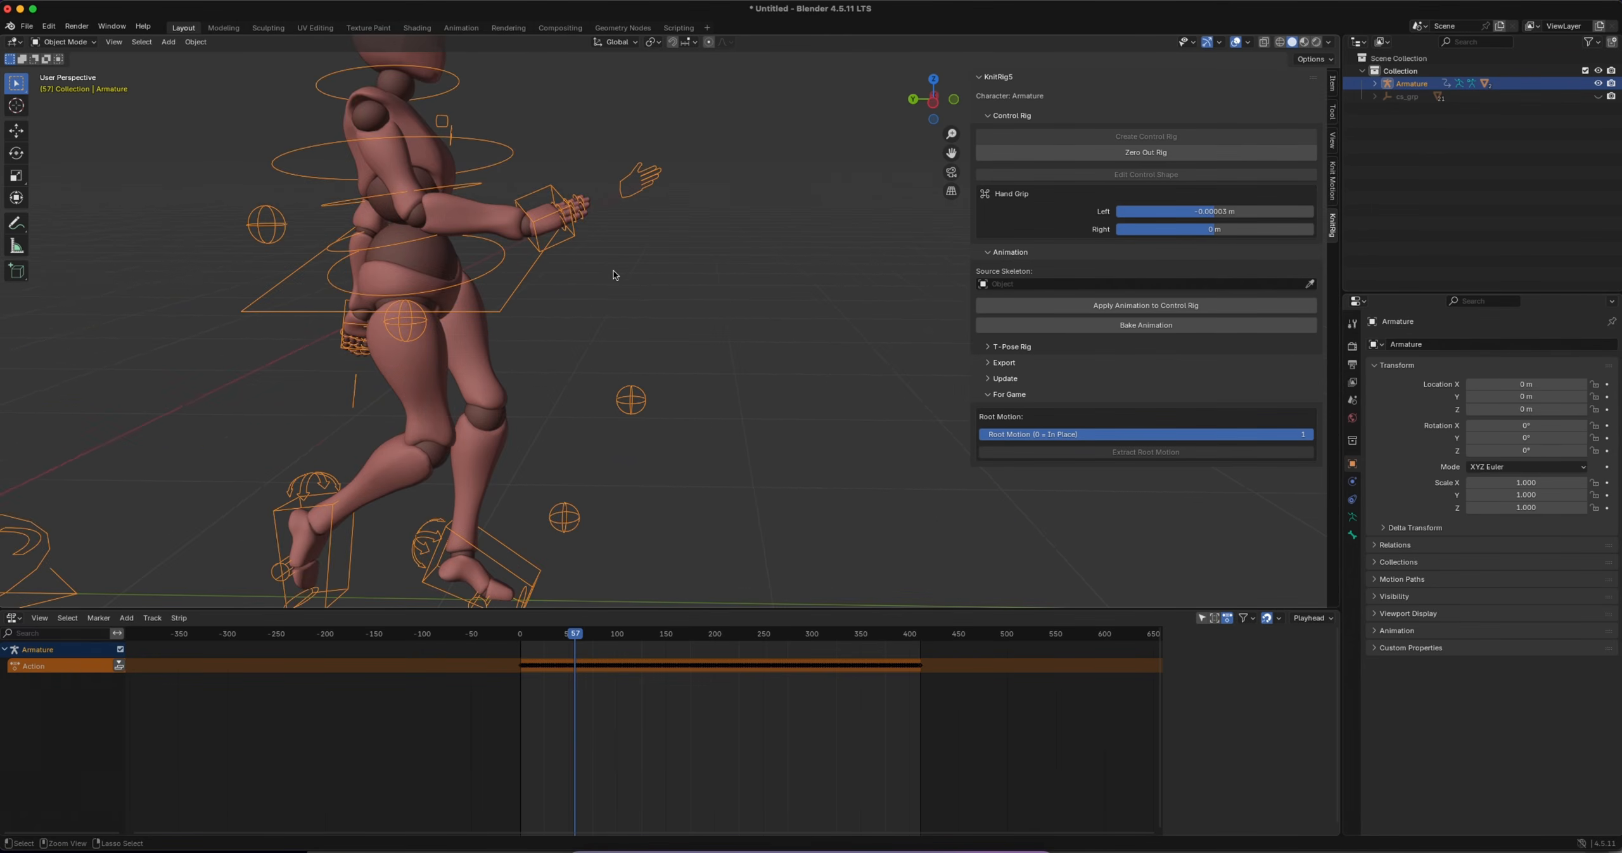
click(63, 42)
click(86, 84)
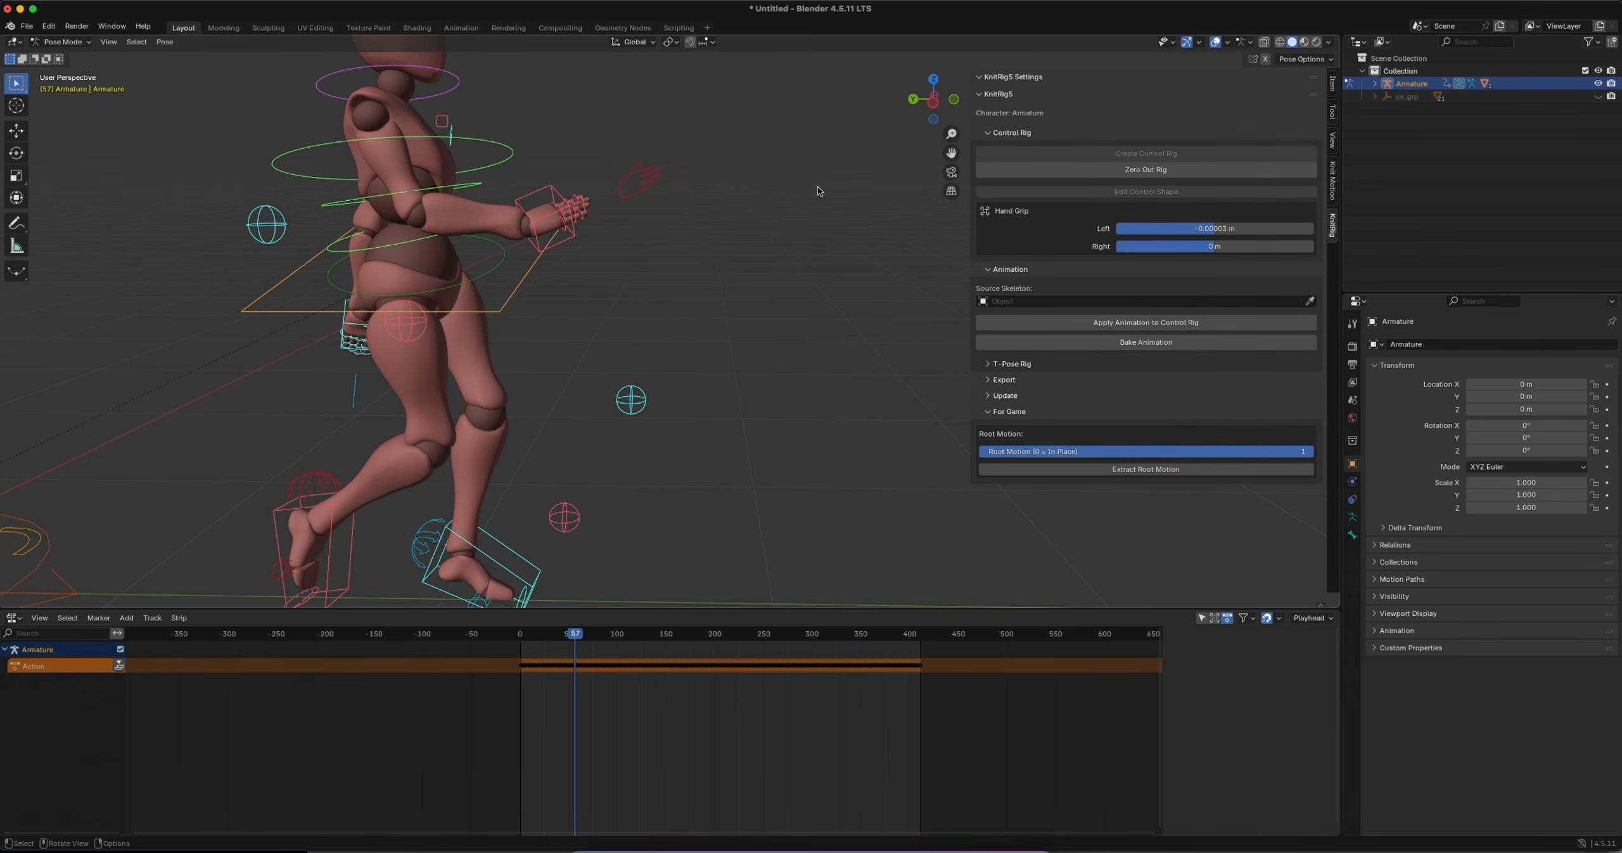
Try curling the right hand's fingers by moving its grip control
click(647, 181)
scroll(696, 217, right, 5)
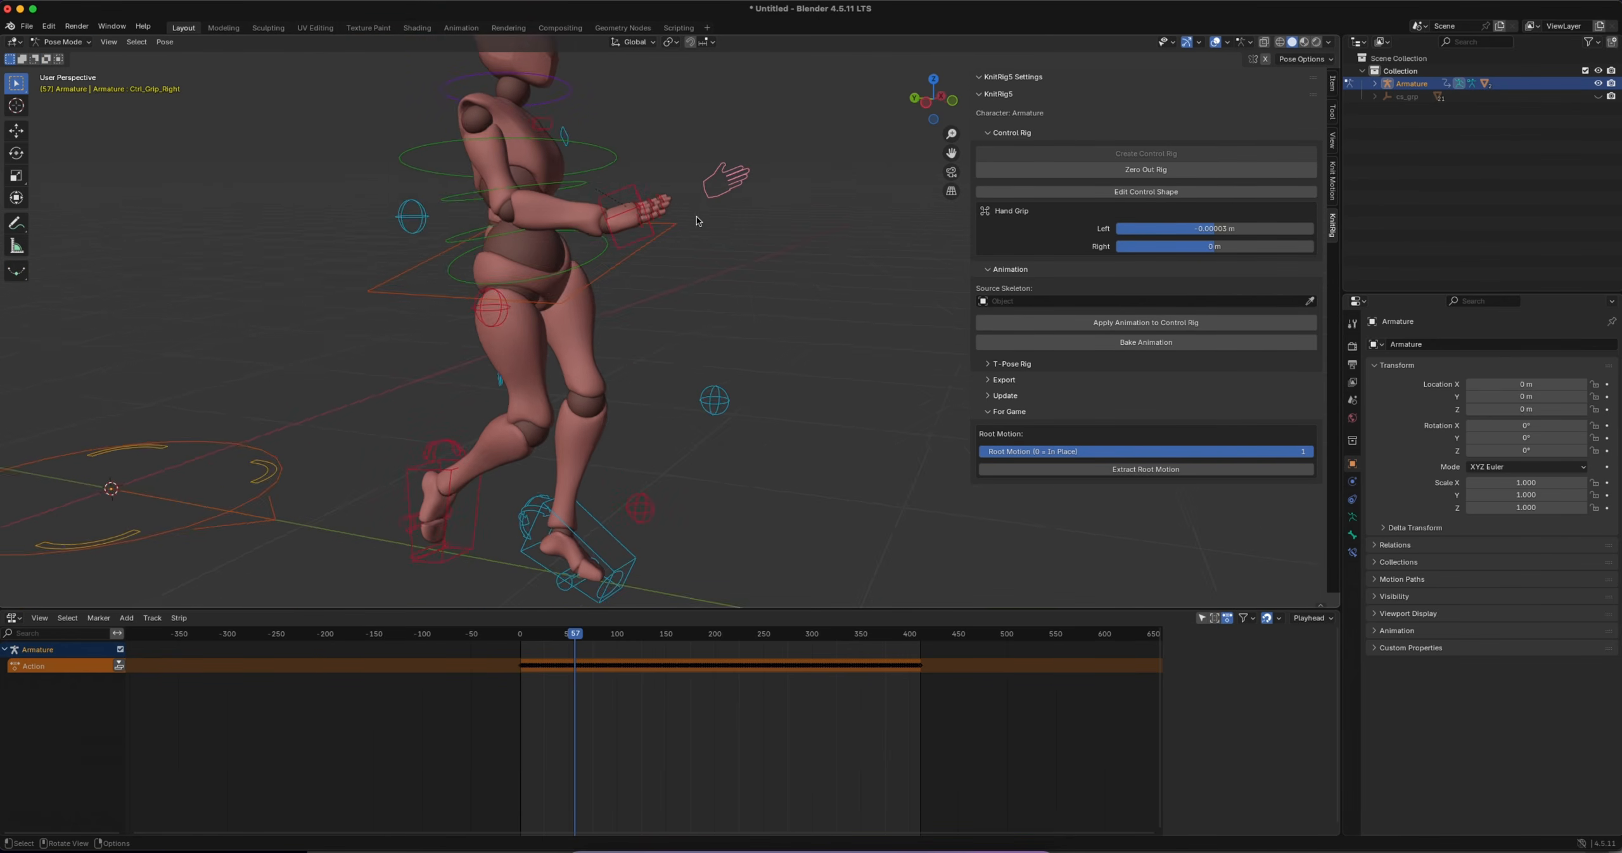
key(g)
key(Escape)
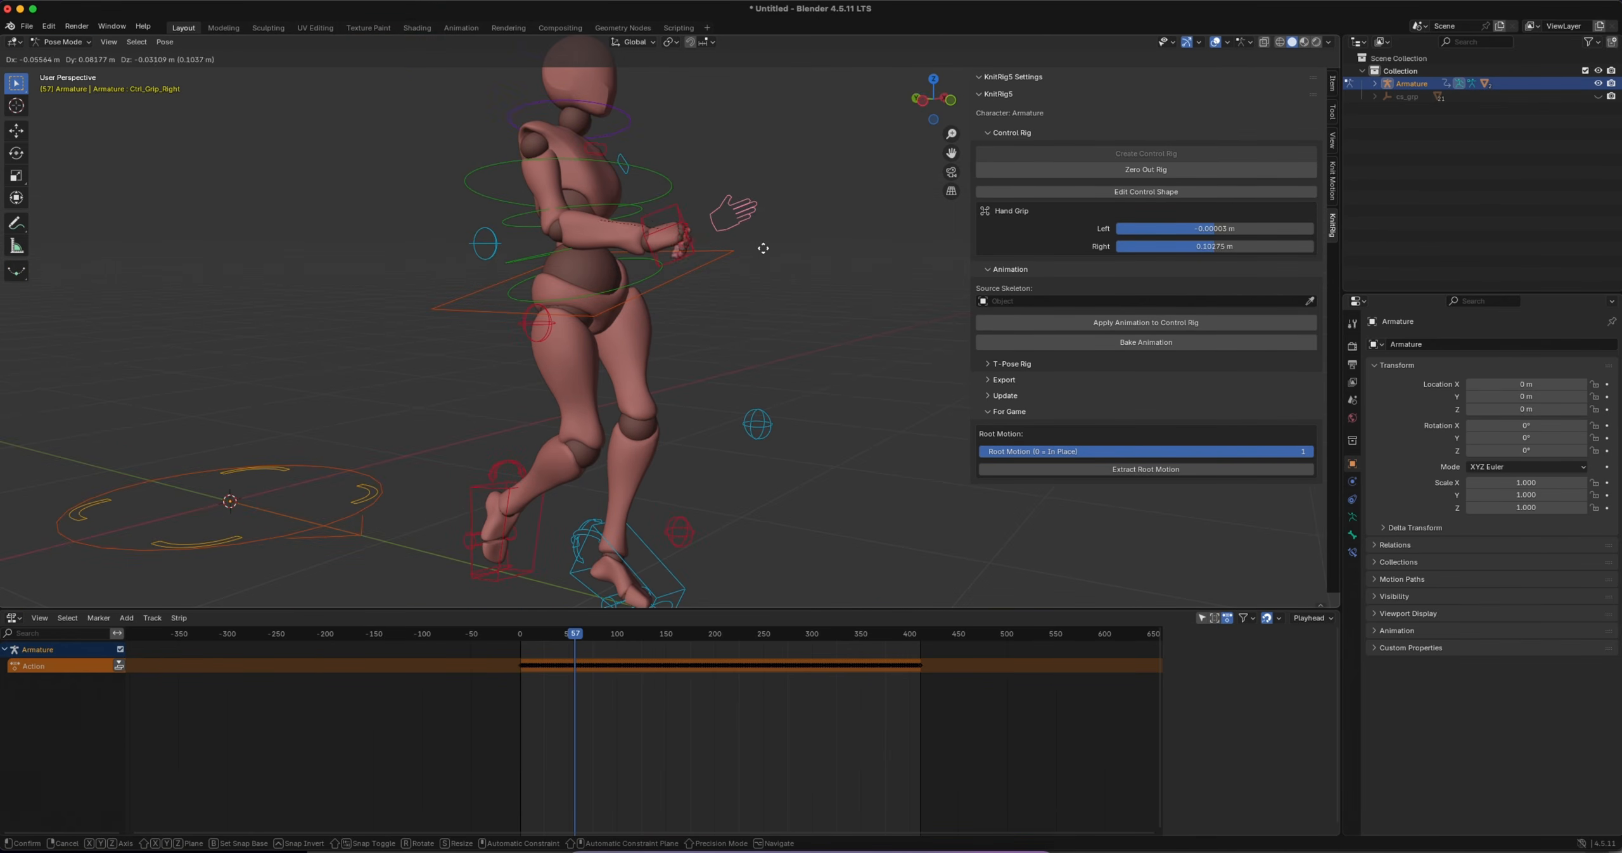
Move the right hand's IK control closer to the body and snap the arm to FK for the current frame
click(676, 206)
key(g)
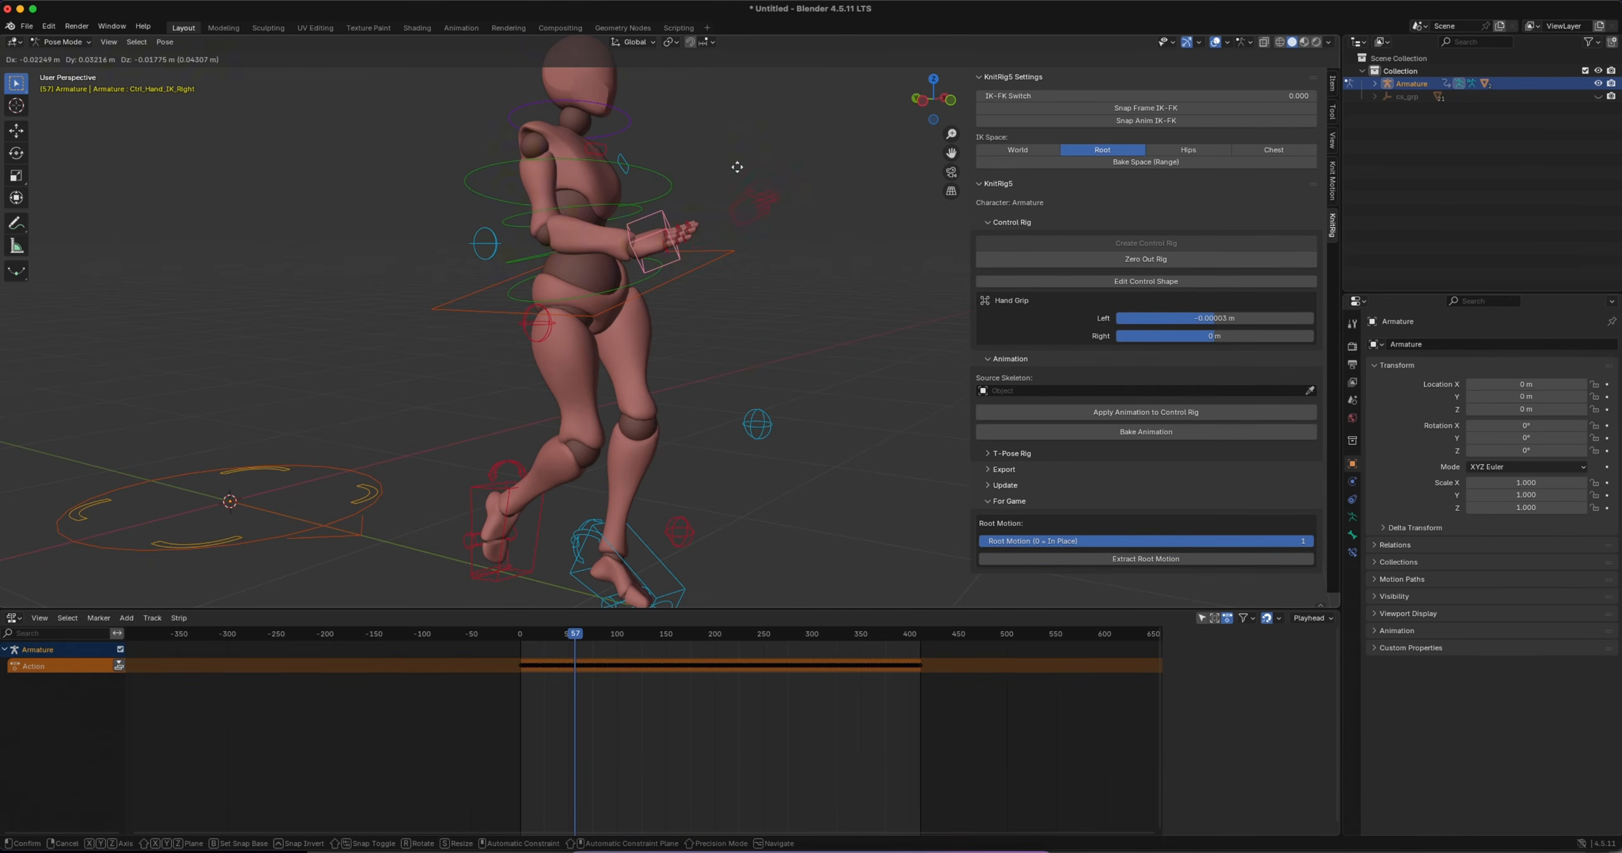
click(703, 187)
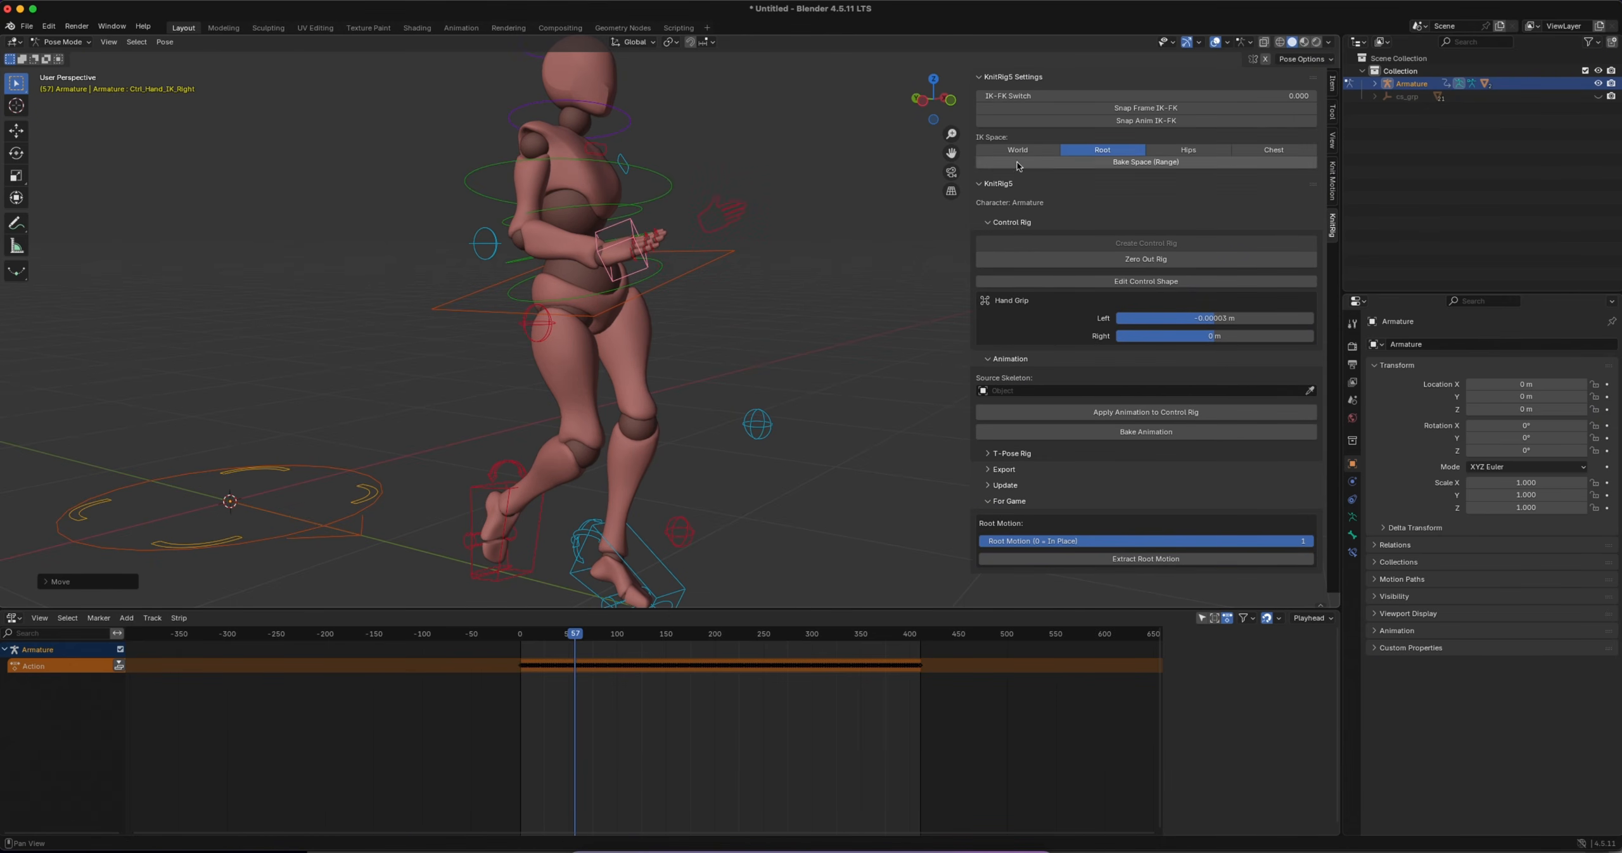
click(1147, 109)
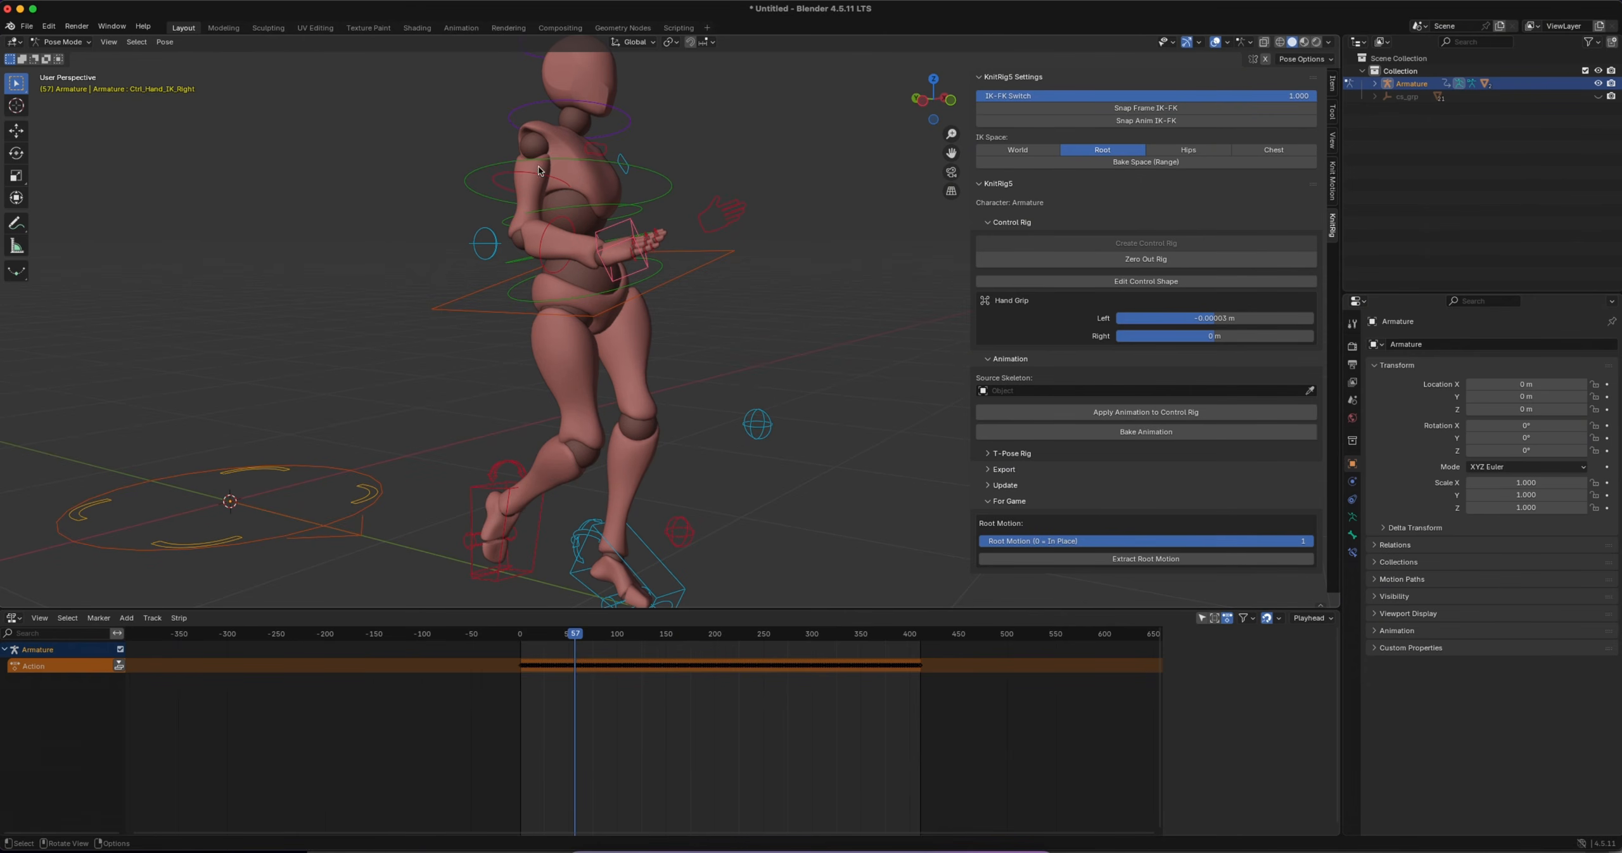
Rotate the right upper arm's FK control and snap the arm back to IK for the current frame
click(500, 181)
key(r)
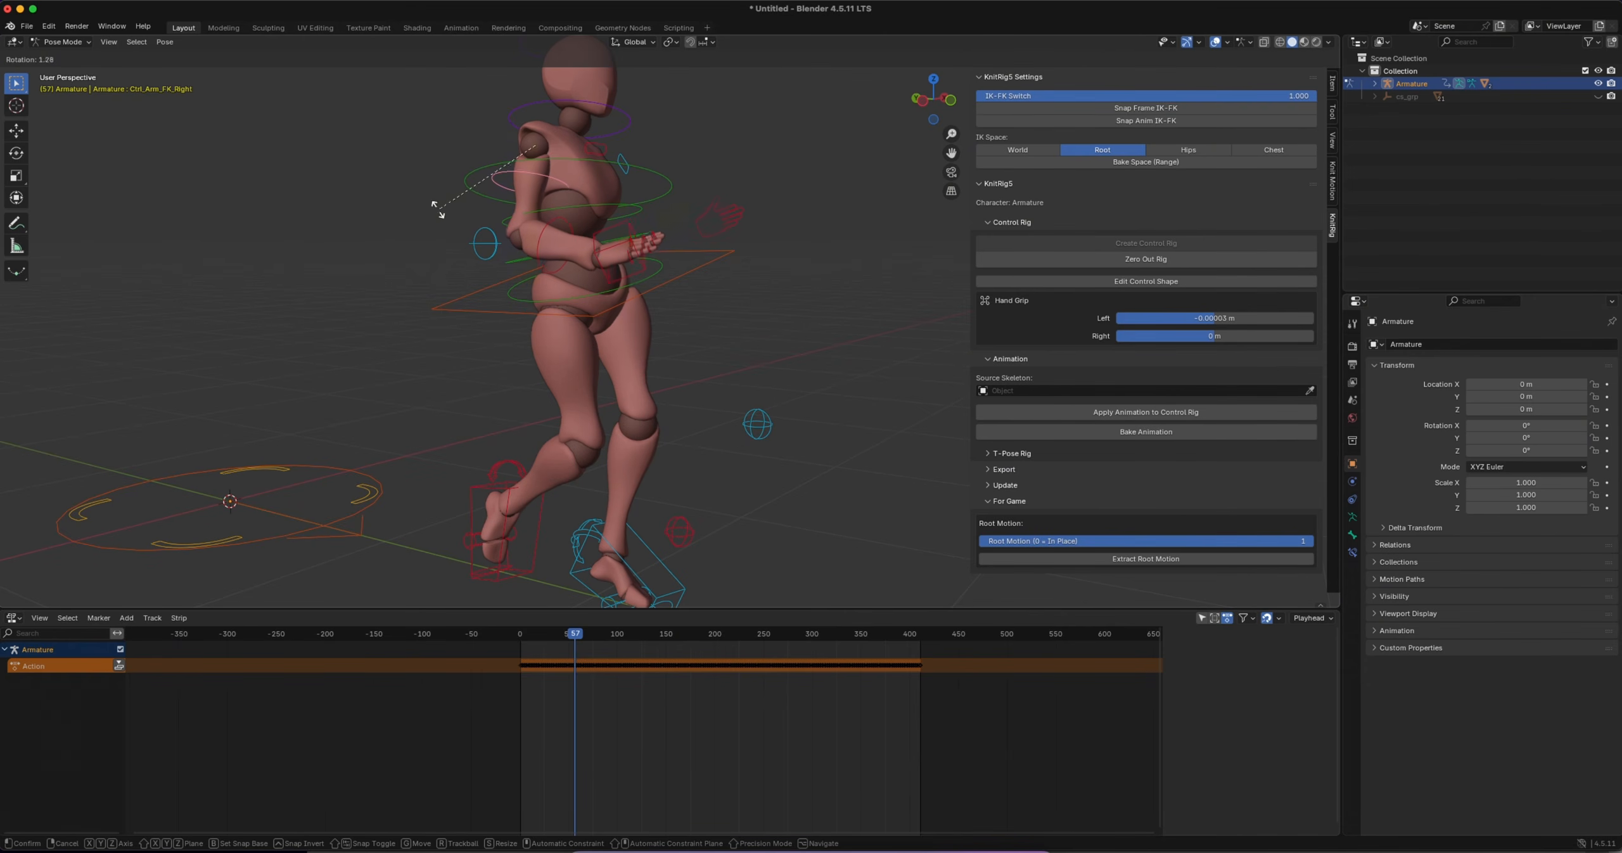
click(435, 179)
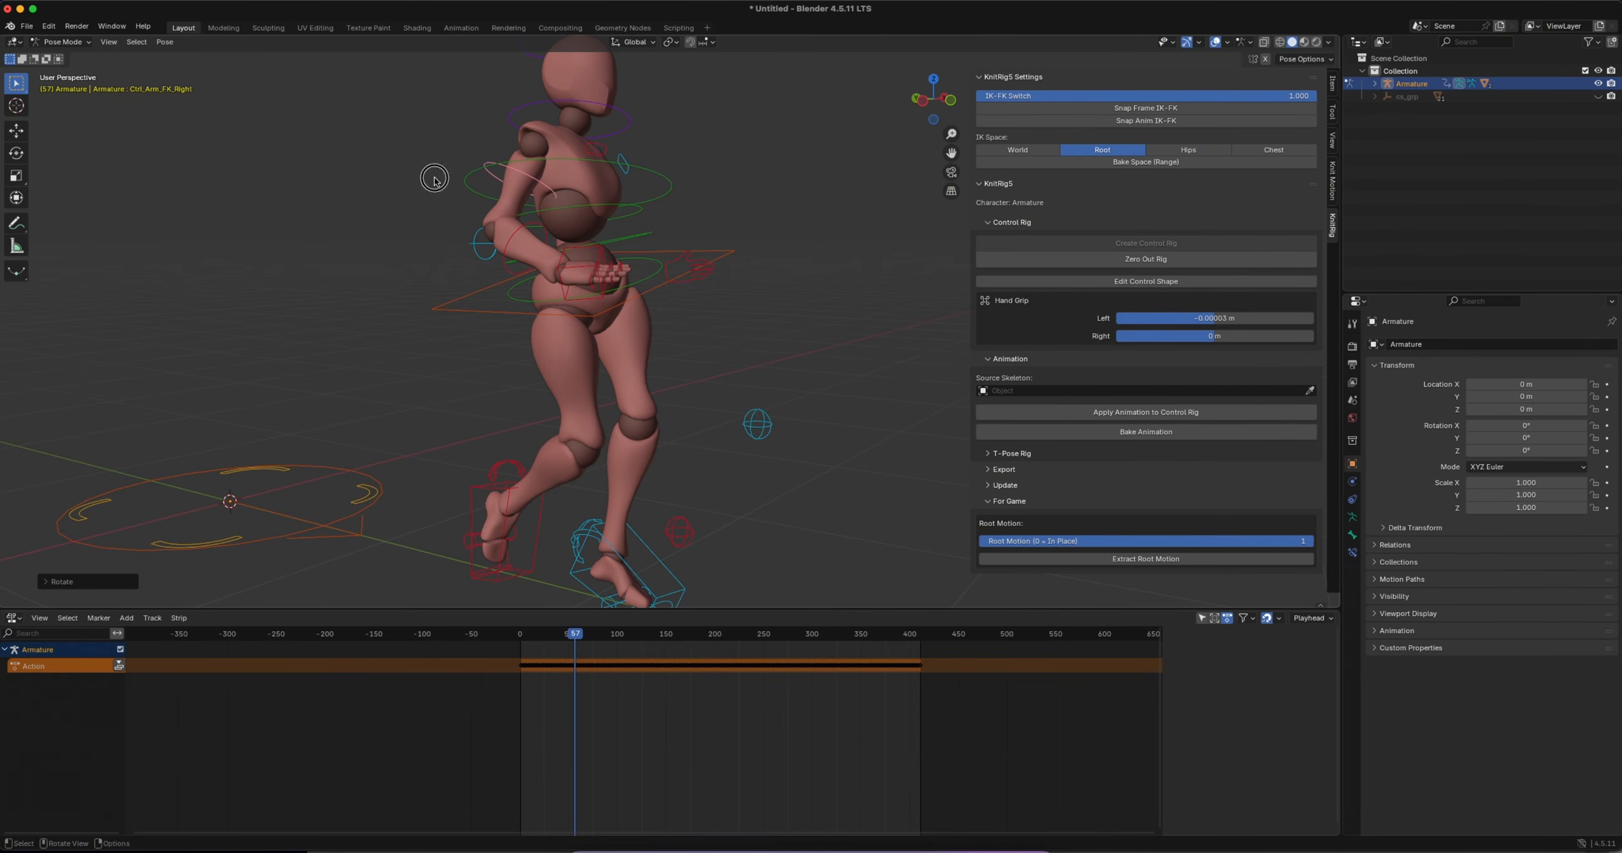
click(1159, 108)
Select the right elbow's IK pole control and start moving the right hand's IK control
click(449, 296)
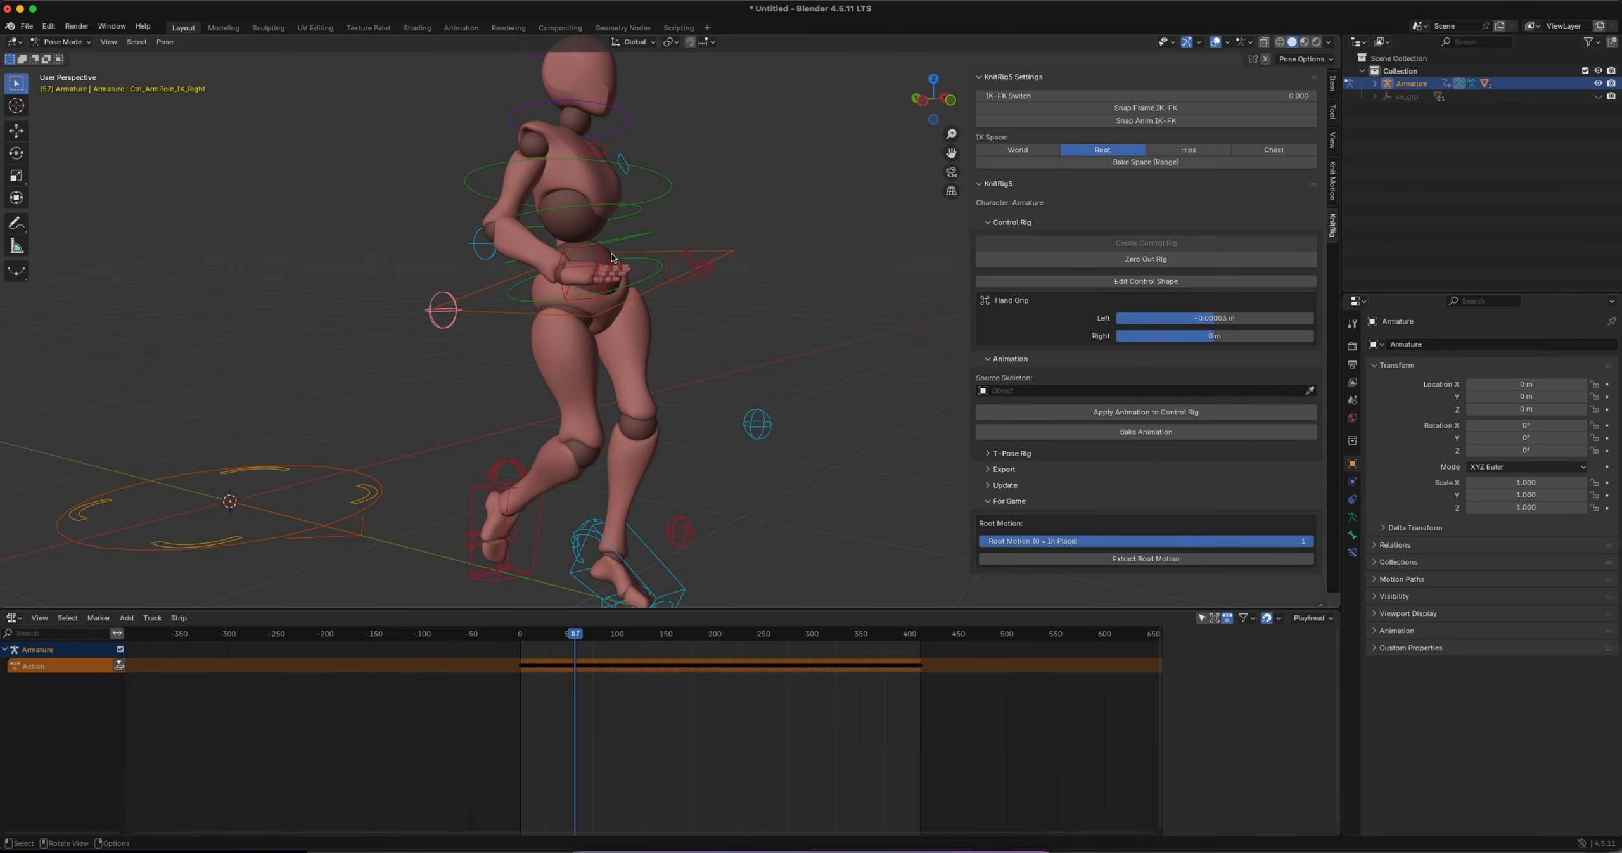
click(601, 255)
key(g)
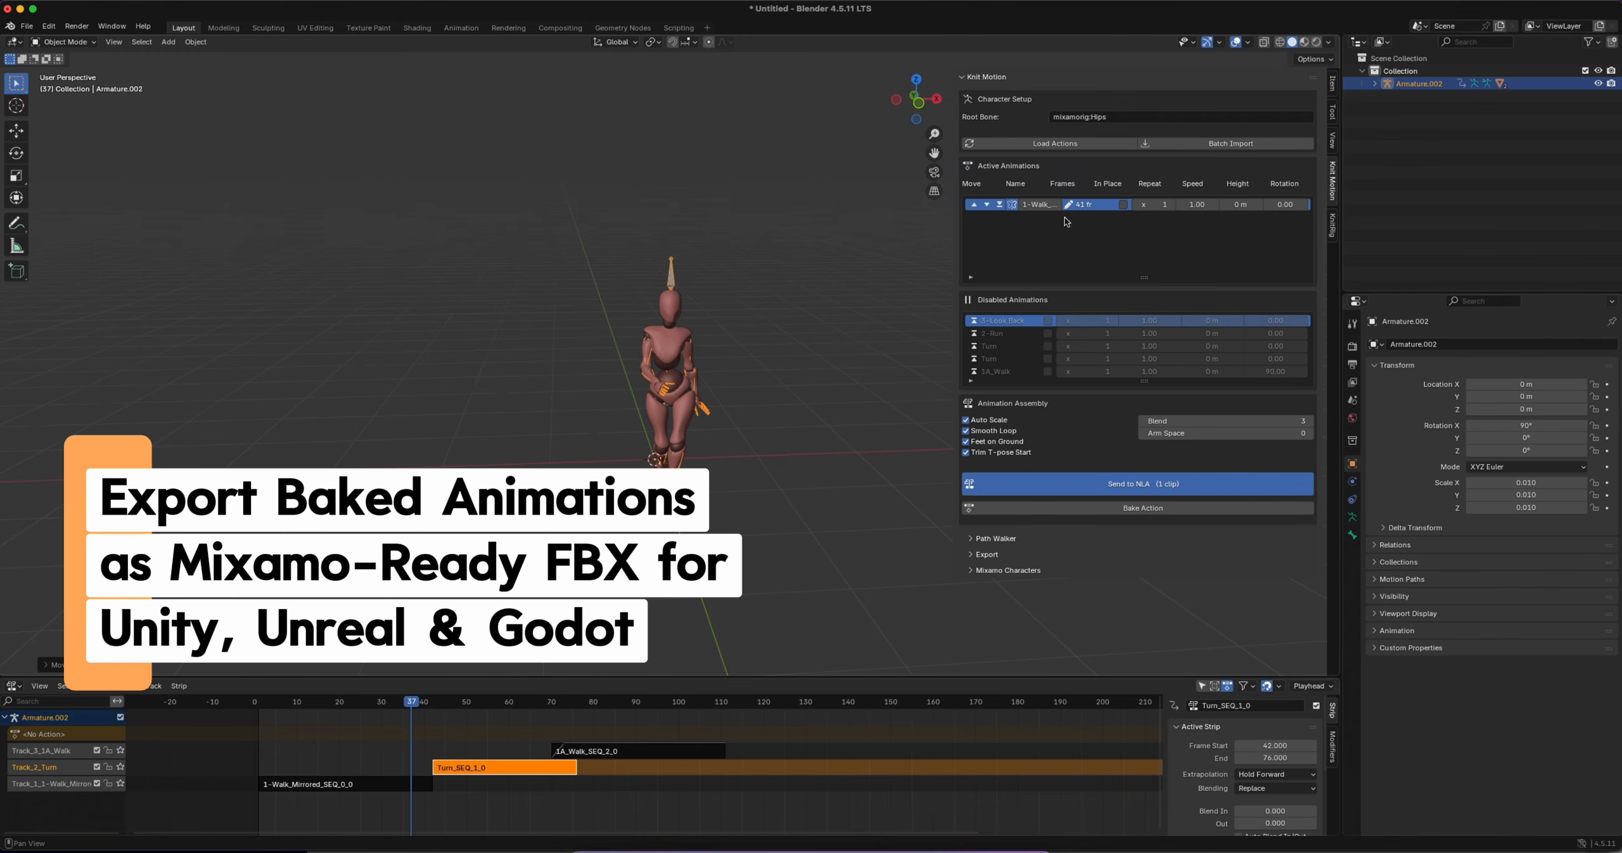
Set the mirrored walk clip to In Place with 5 repeats and send it to the NLA
click(1123, 205)
click(1154, 206)
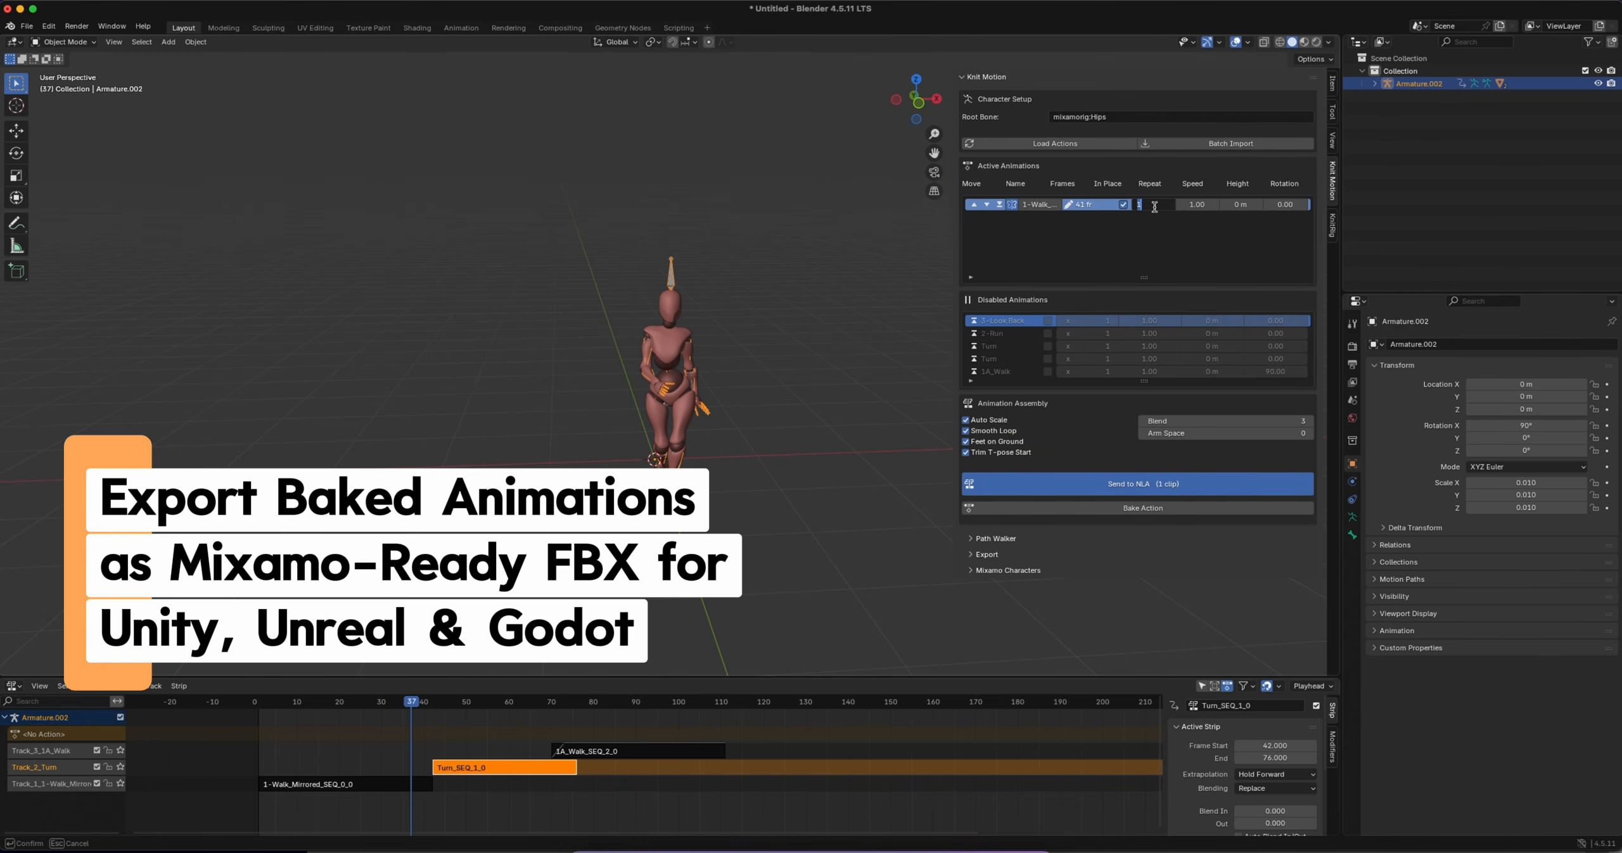
text(5)
key(Return)
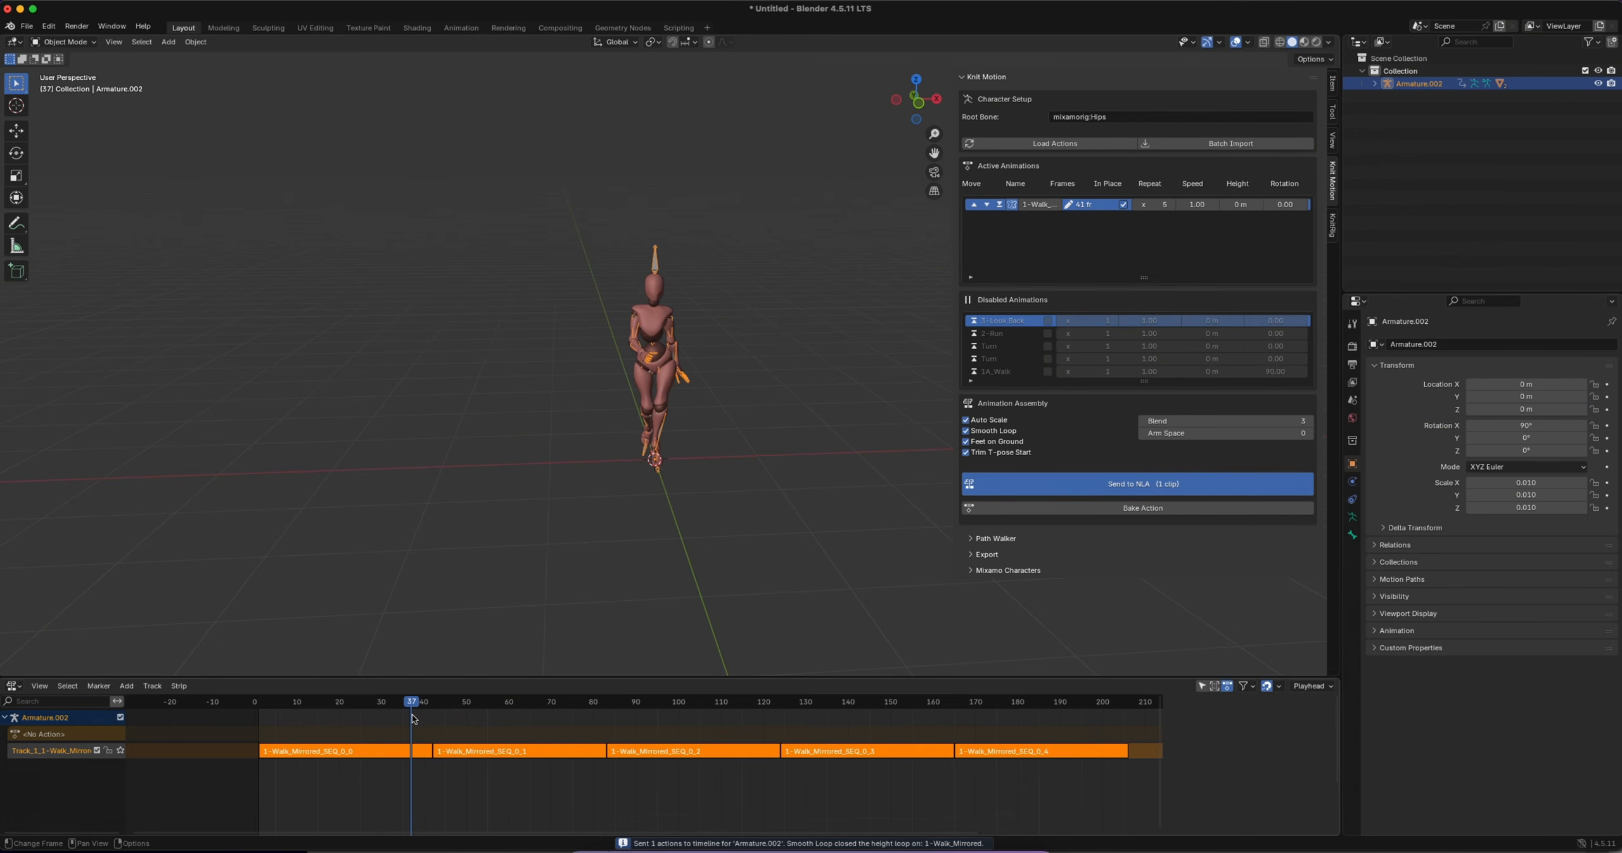
Play the repeated in-place walk and examine the character from the front and side
key(space)
scroll(604, 406, up, 3)
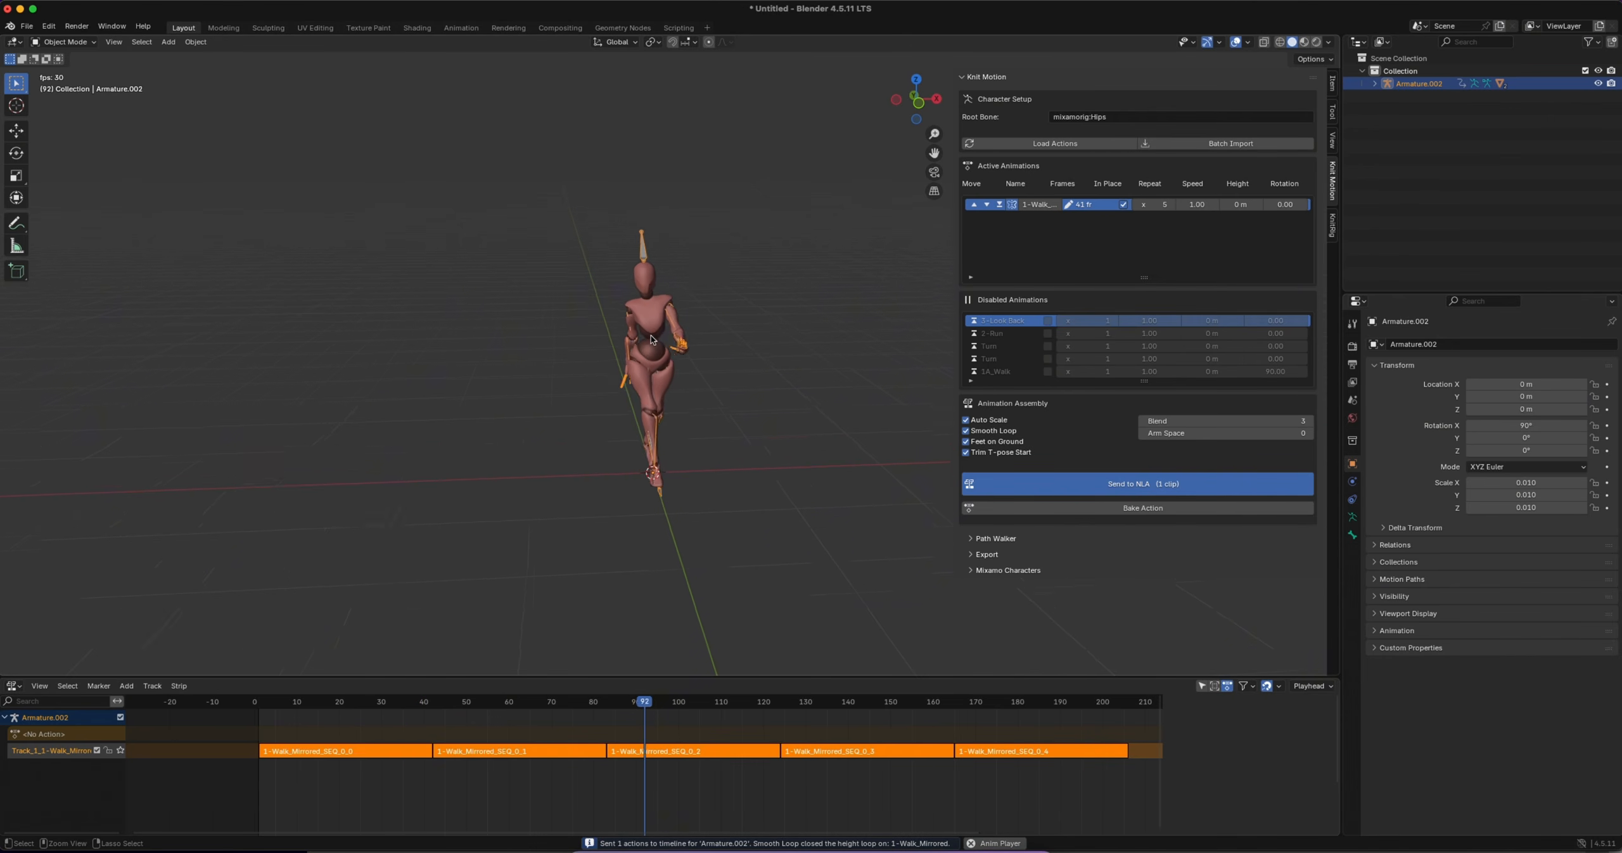
middle_drag(573, 344, 647, 340)
scroll(647, 340, left, 3)
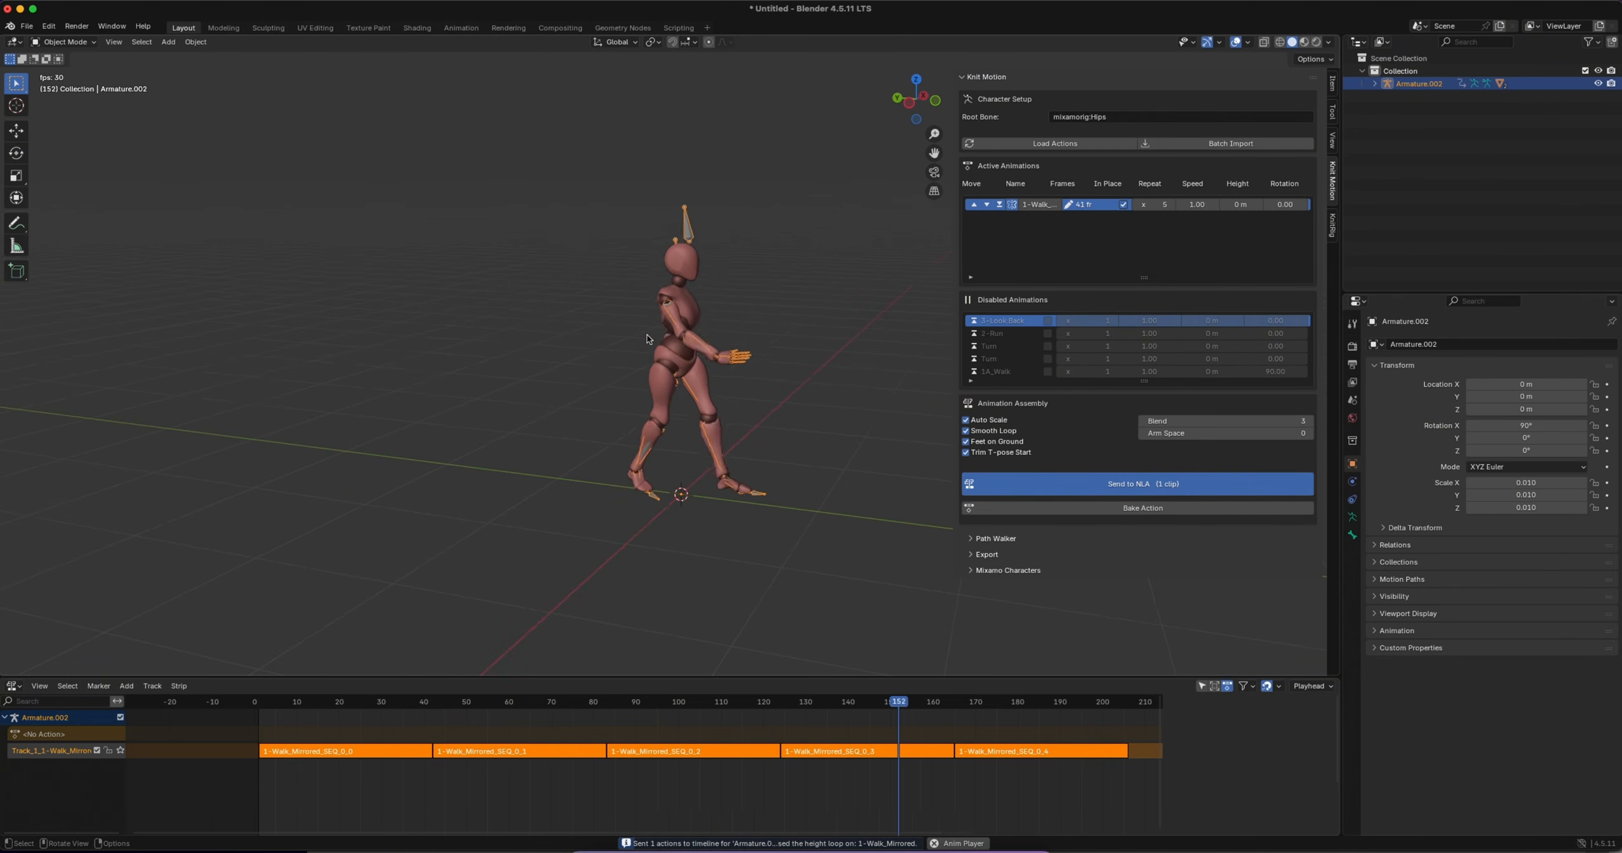
key(space)
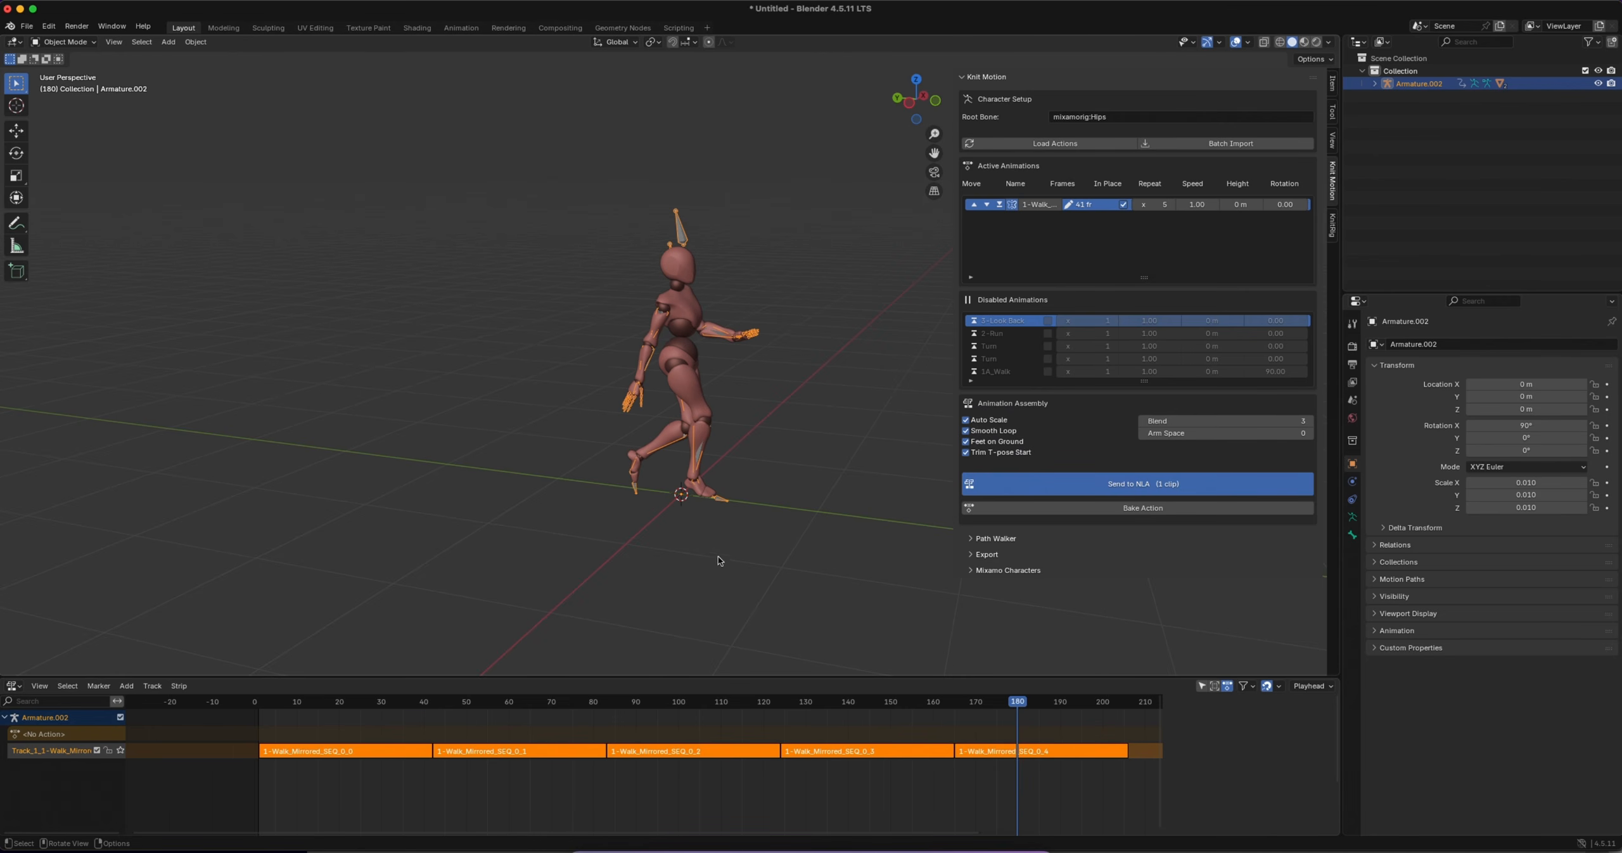
Bake the walk's NLA strips into one action without keeping the strips, and export the character as Mixamo FBX named X_FBX.fbx
click(1105, 509)
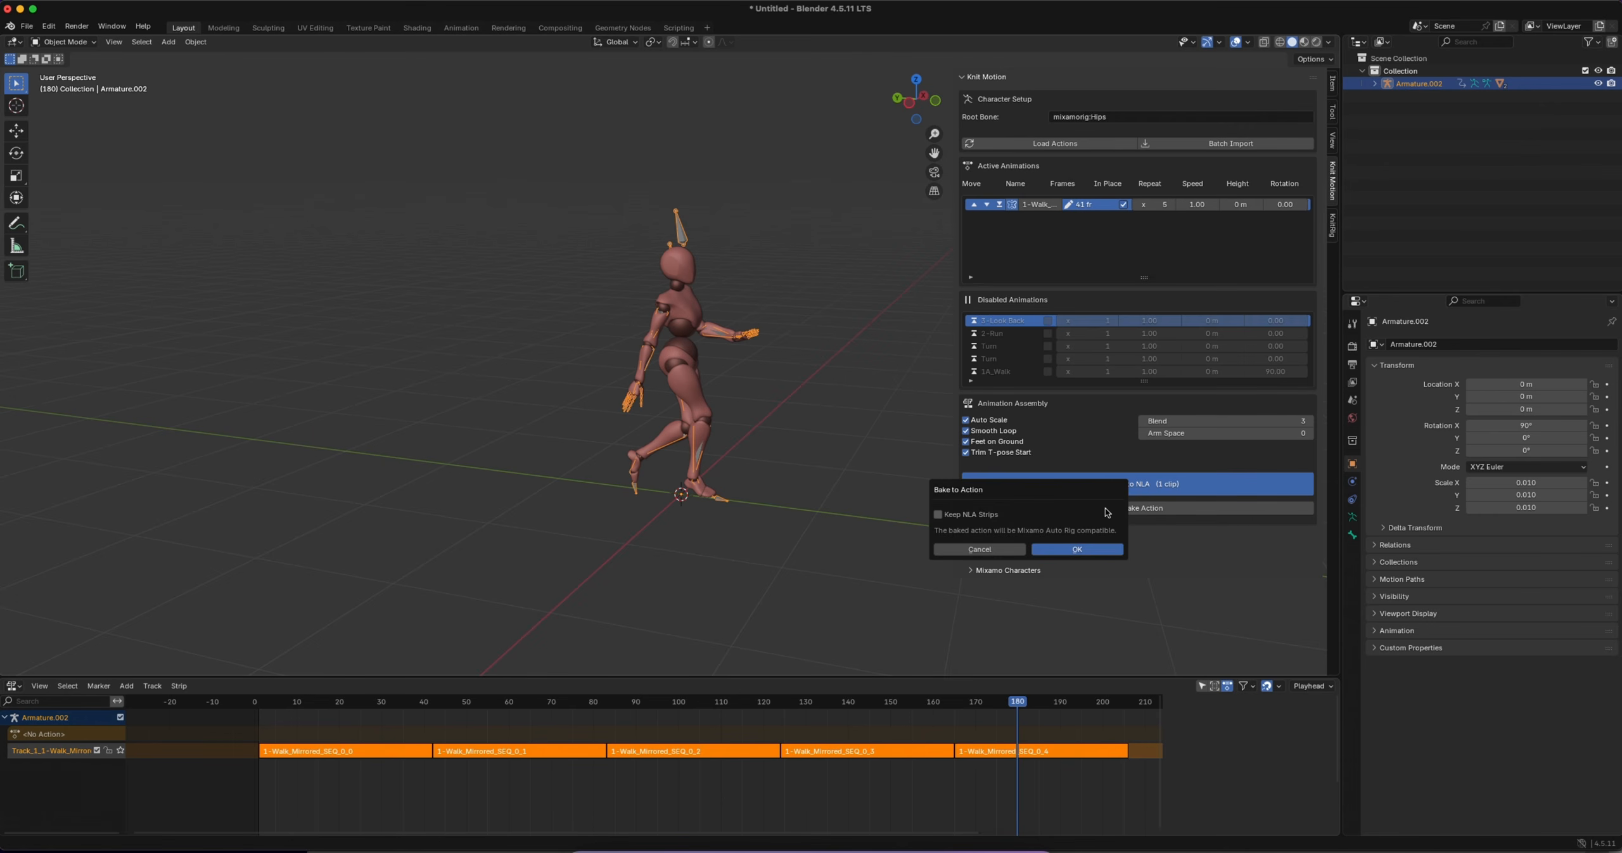
click(1075, 549)
click(971, 571)
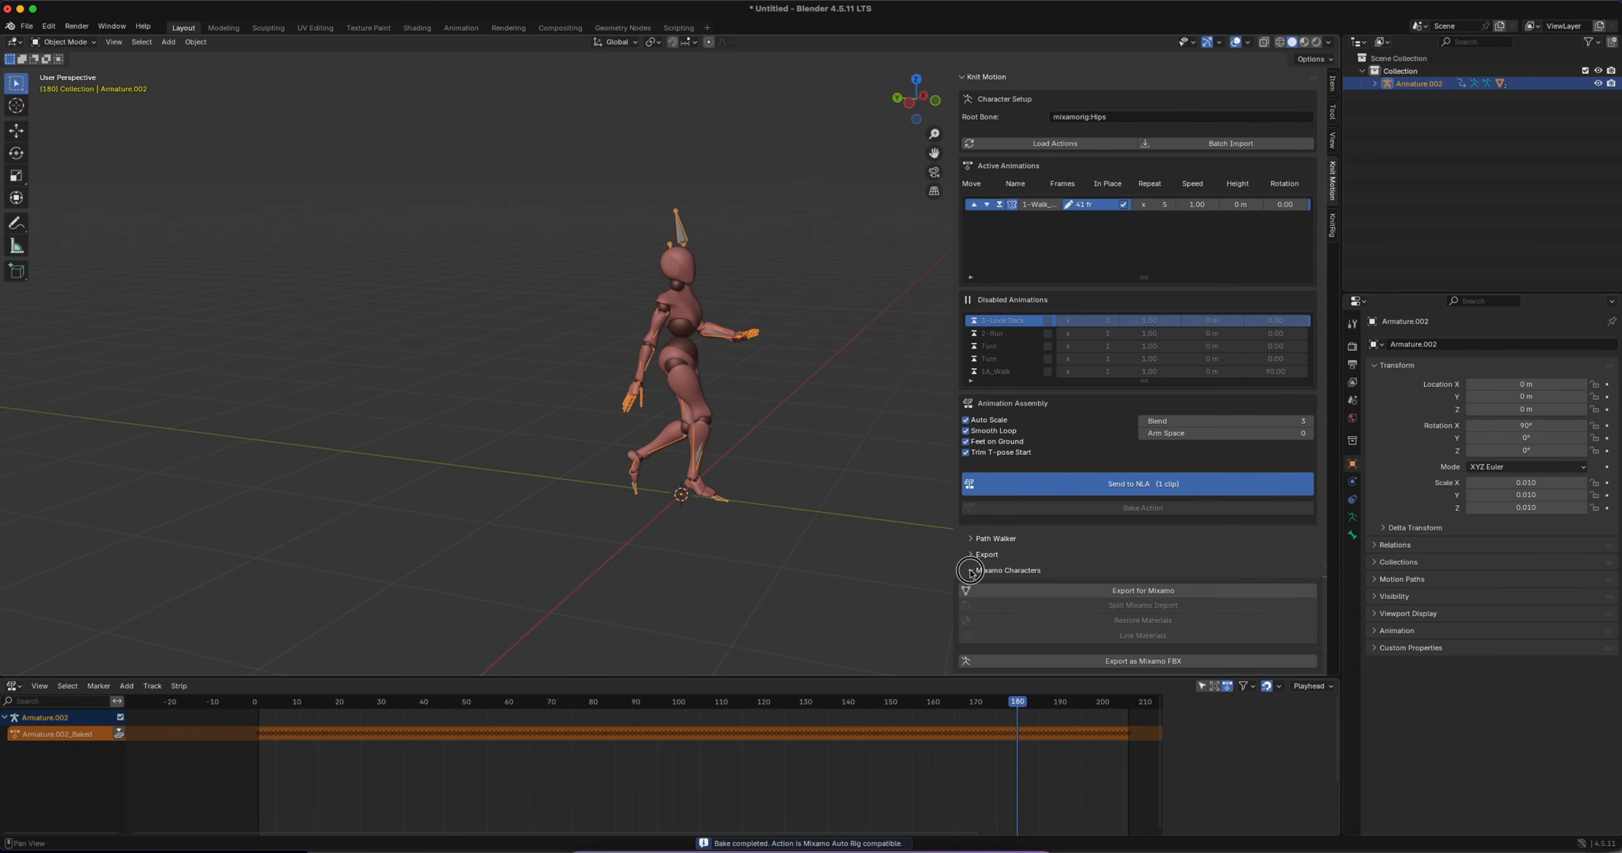
click(1139, 662)
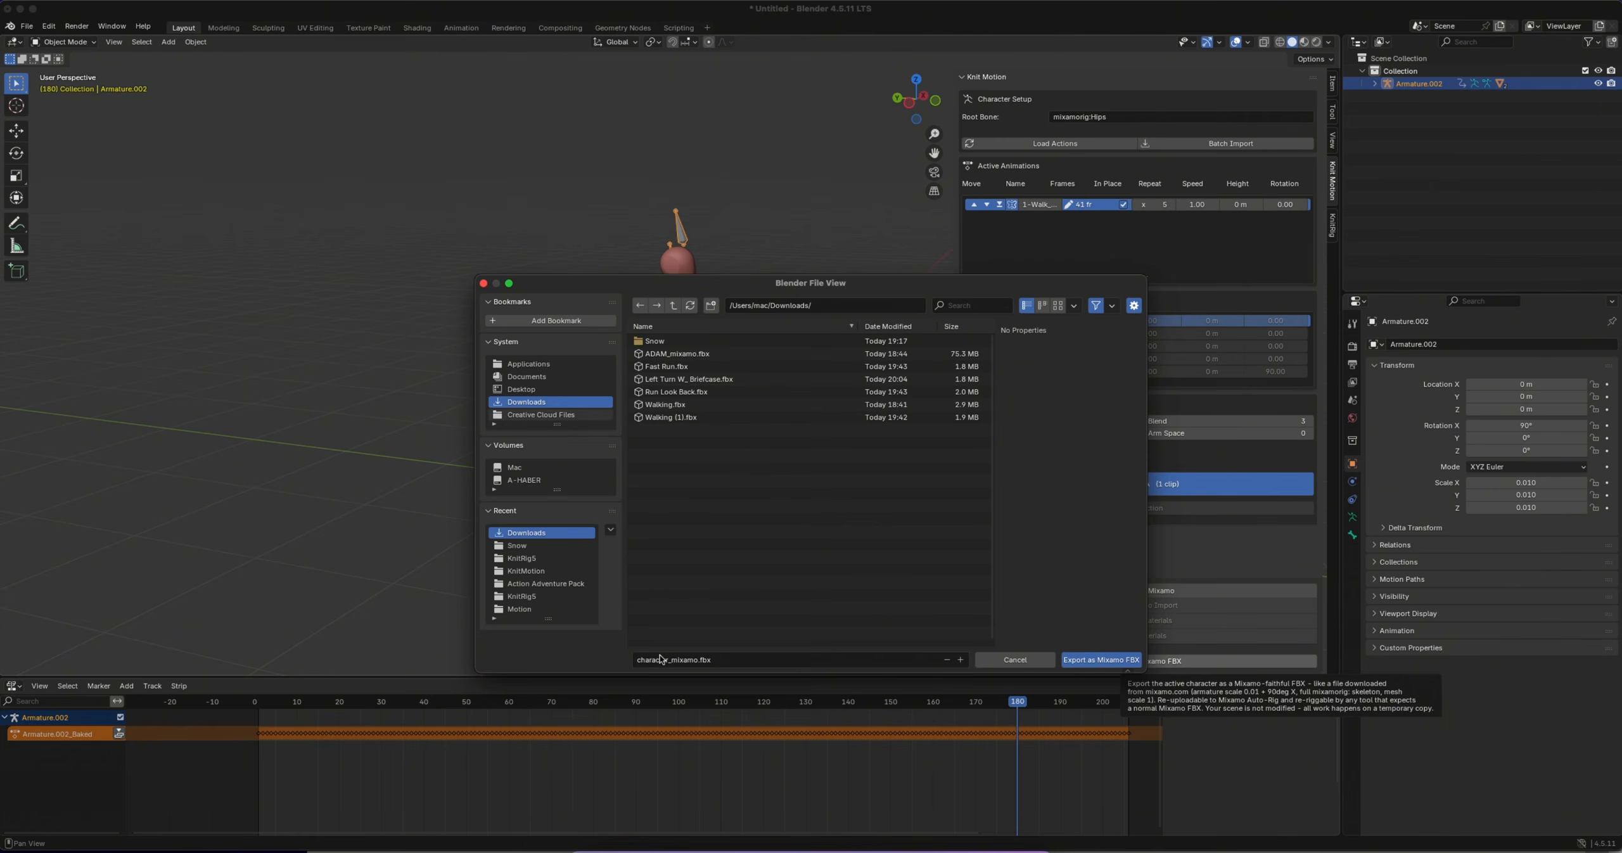
mouse_move(669, 659)
mouse_down()
mouse_move(624, 657)
mouse_move(648, 659)
mouse_up()
text(X_FBX)
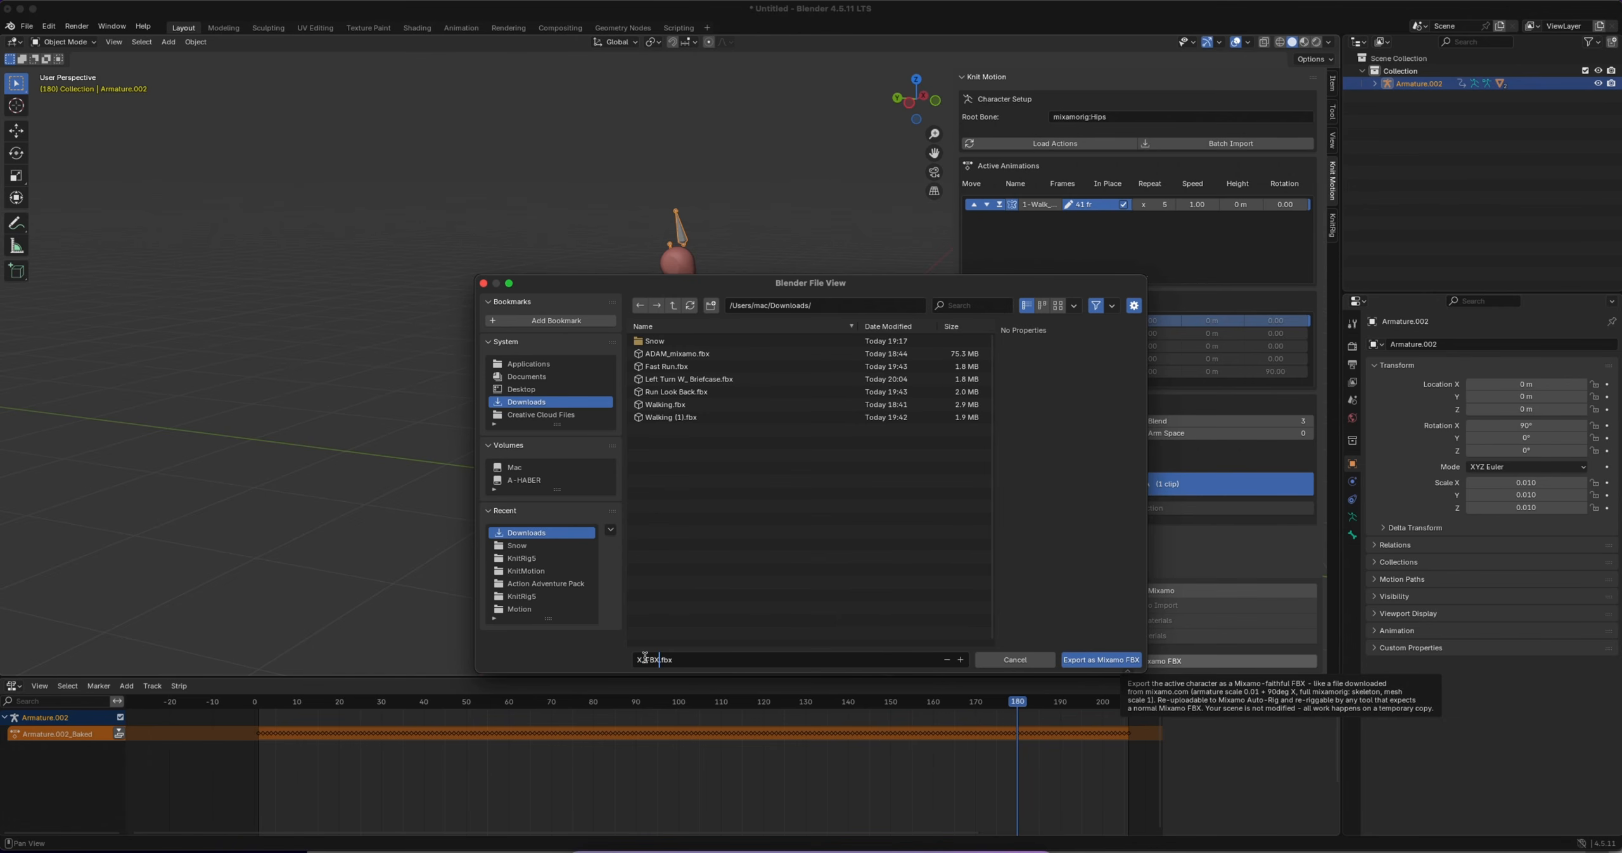
click(1077, 659)
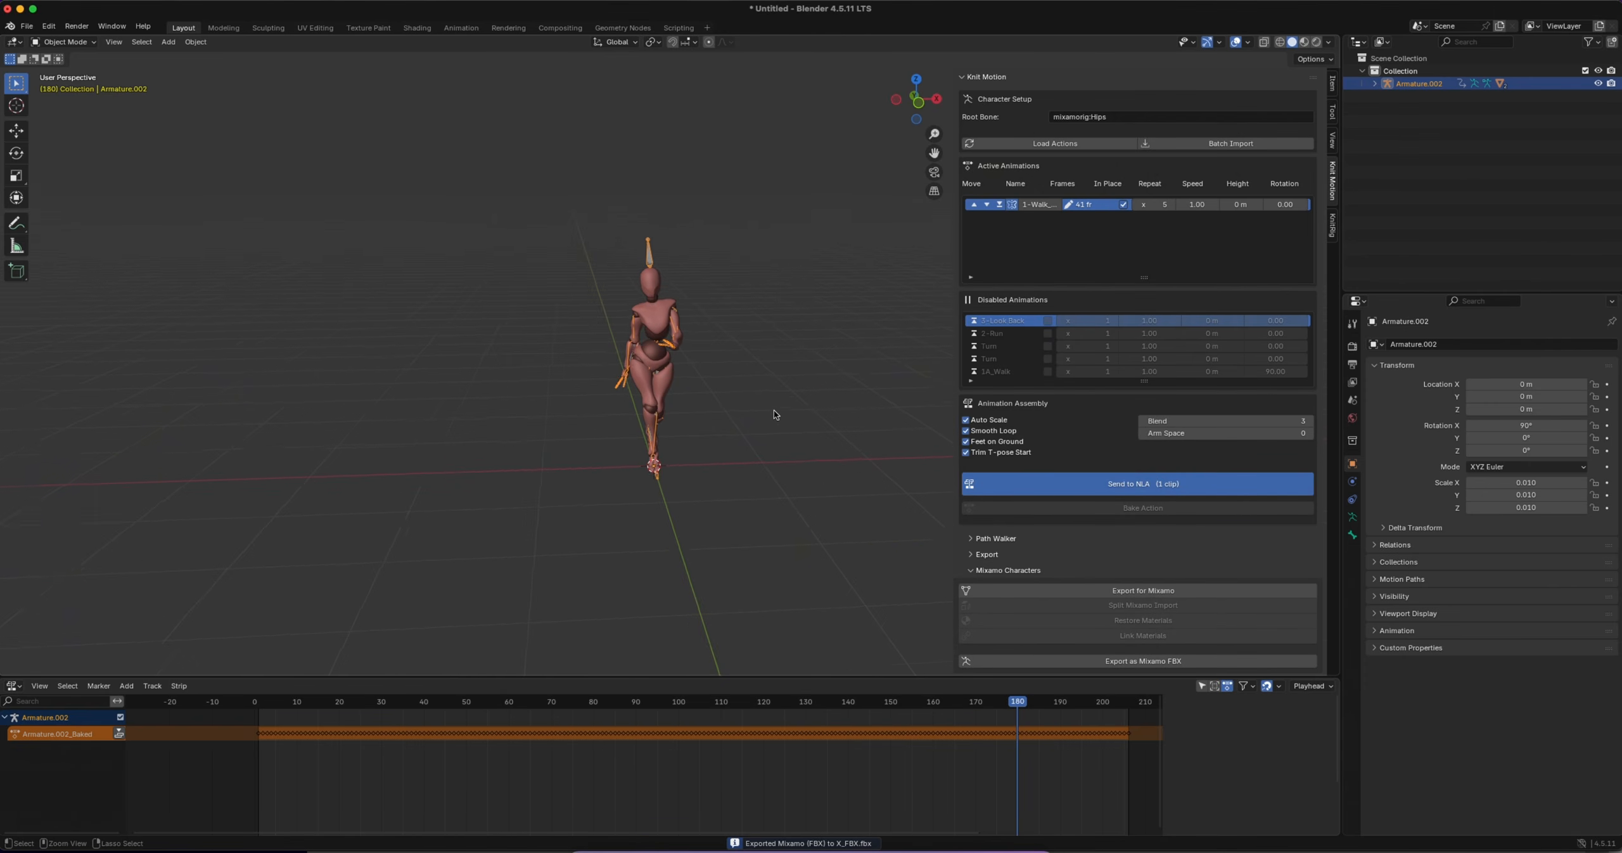
Import X_FBX.fbx from the Downloads folder as FBX into the current scene
click(27, 26)
mouse_move(76, 206)
click(178, 332)
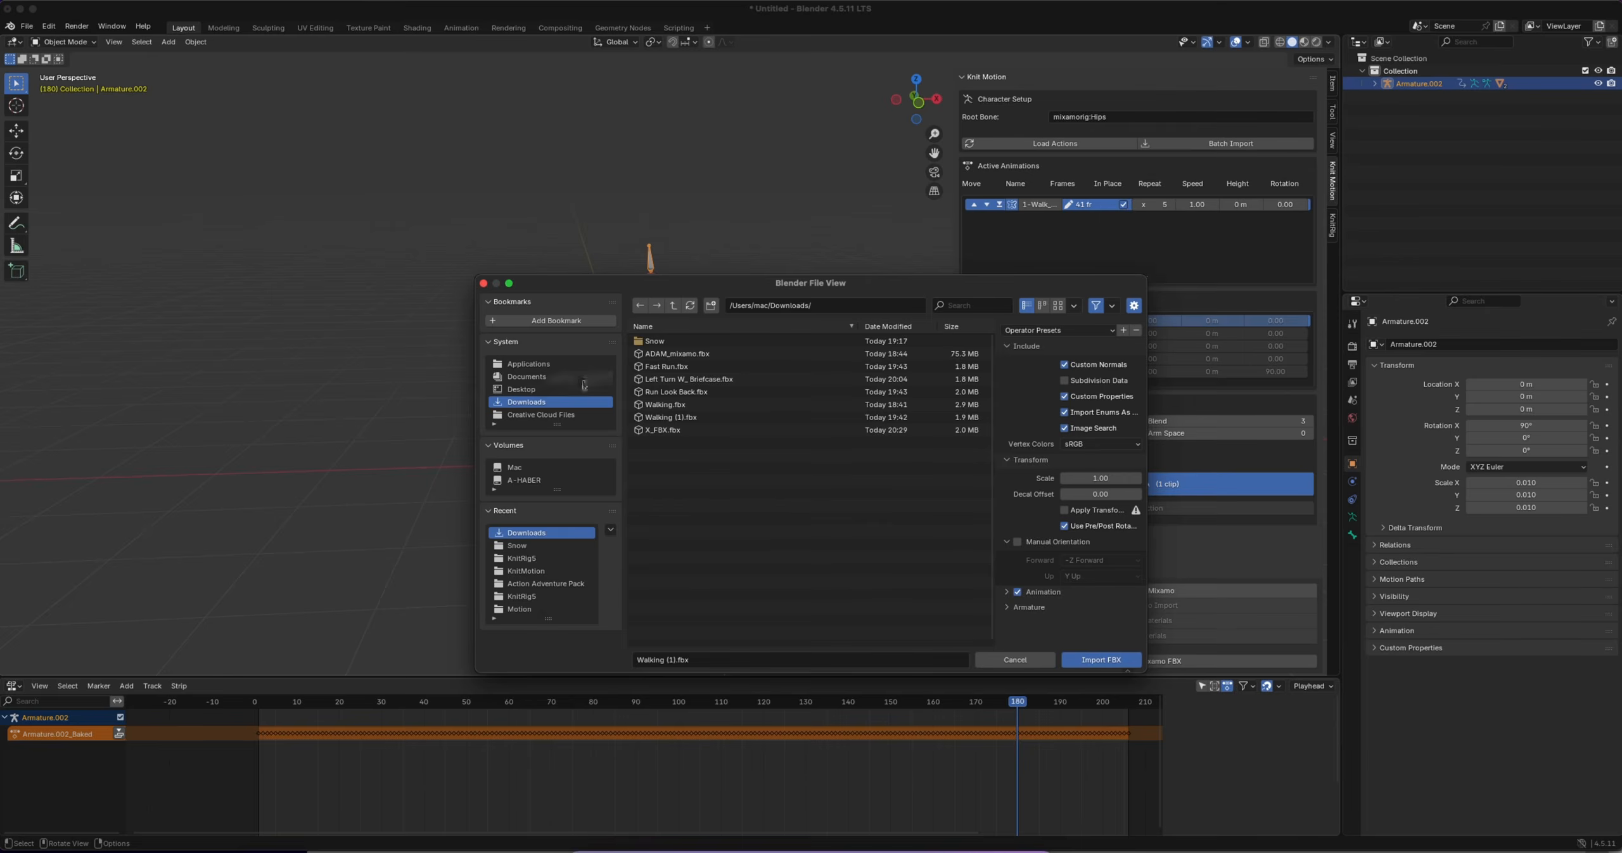
click(662, 430)
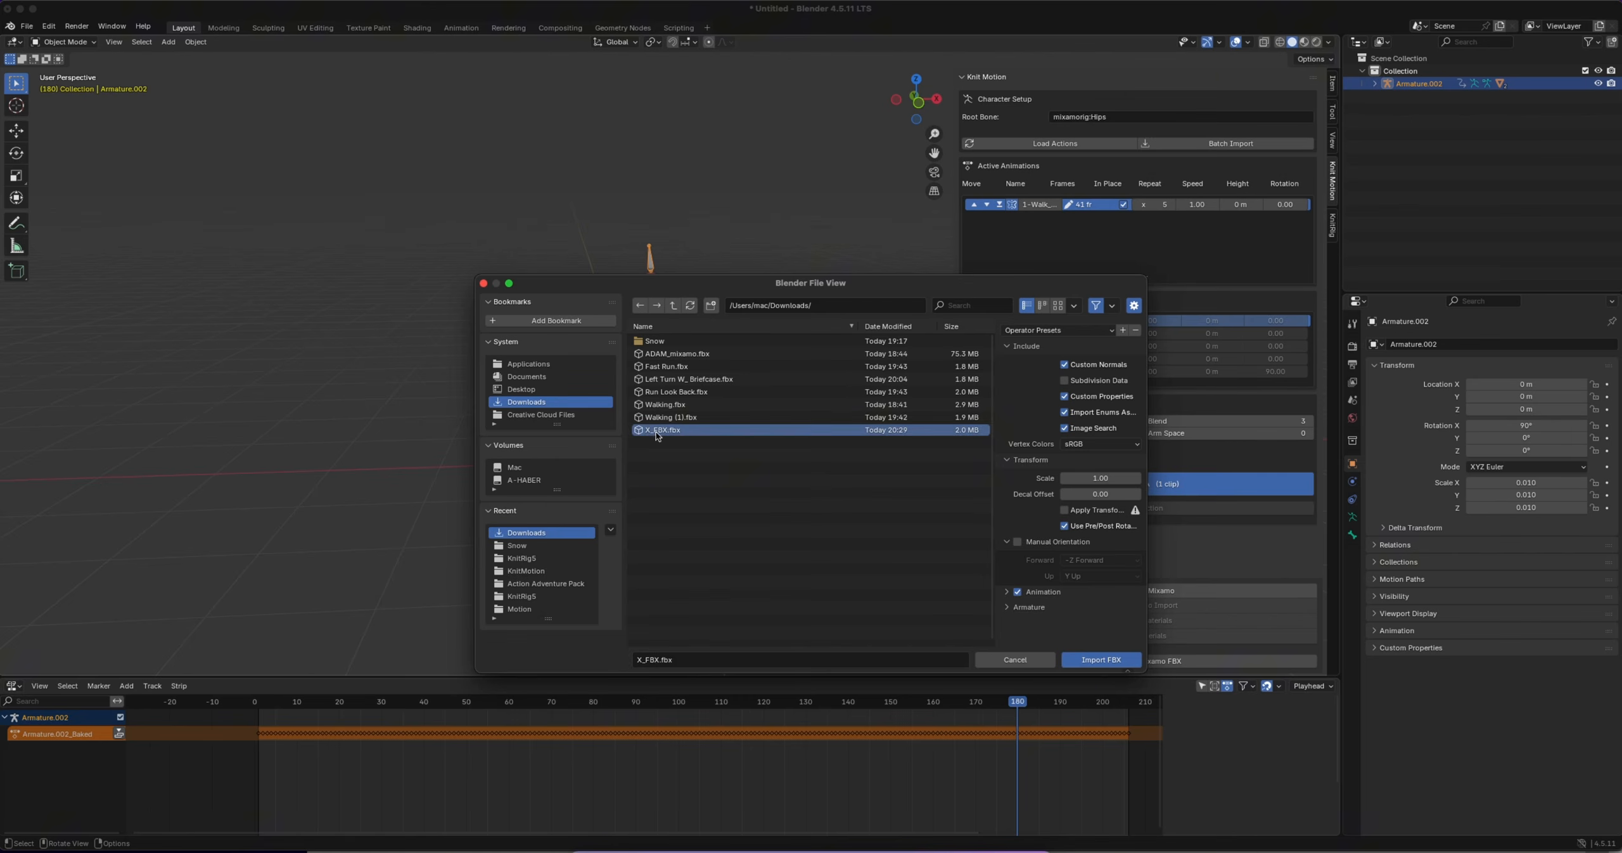
click(1099, 660)
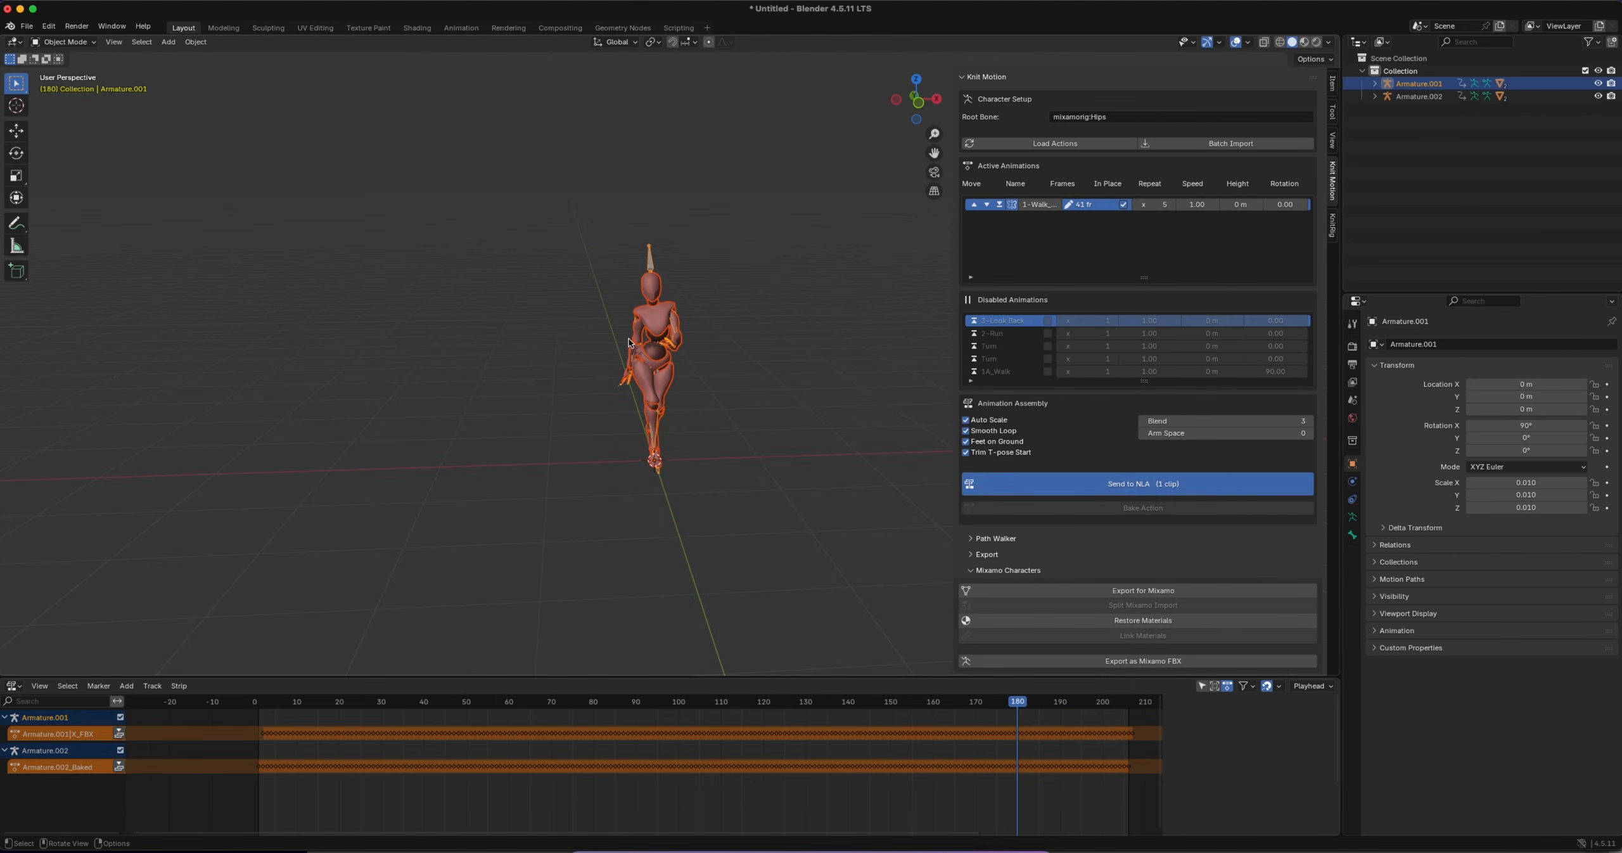
Move the imported character along the X axis to about -1.24 m, beside the original
key(g)
key(x)
click(496, 338)
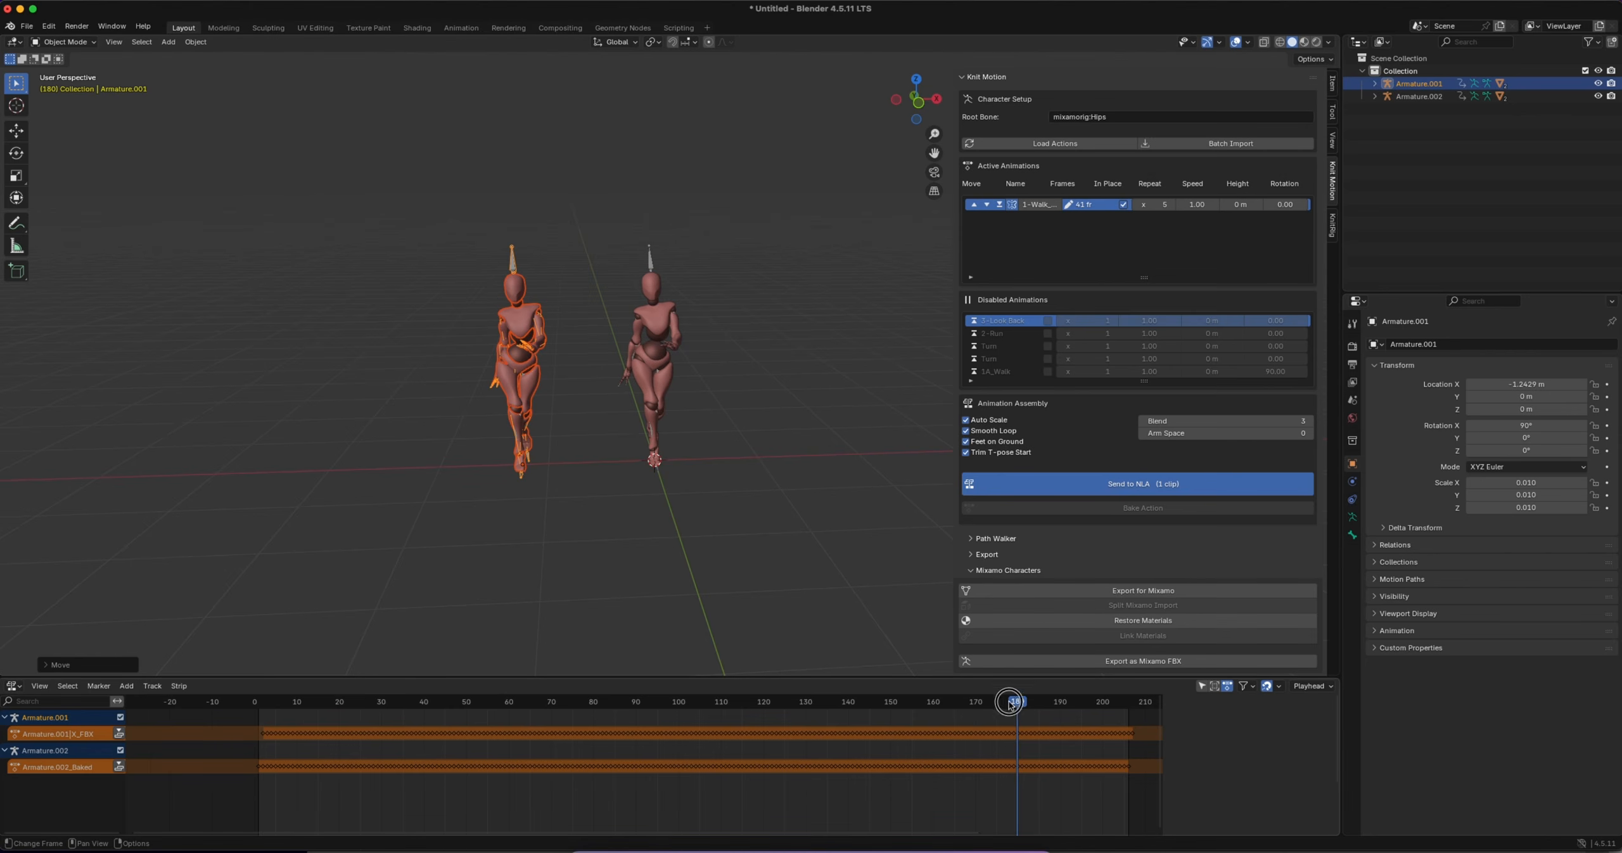
Play both characters' walk from the first frame and compare the imported one with the original from several angles
drag(1009, 704, 259, 701)
key(space)
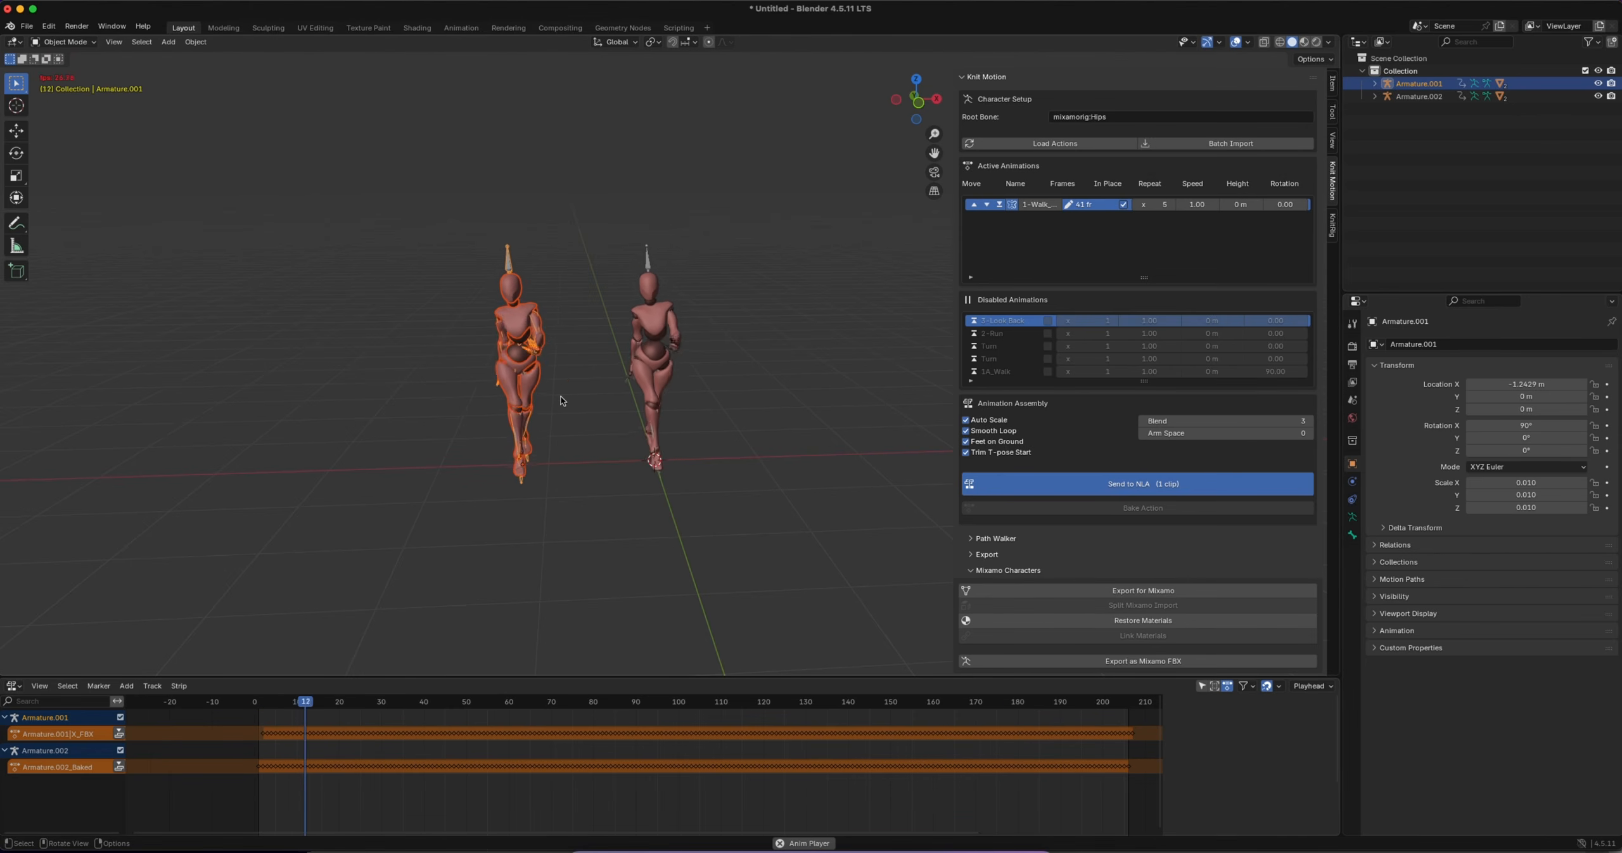
middle_drag(551, 390, 512, 363)
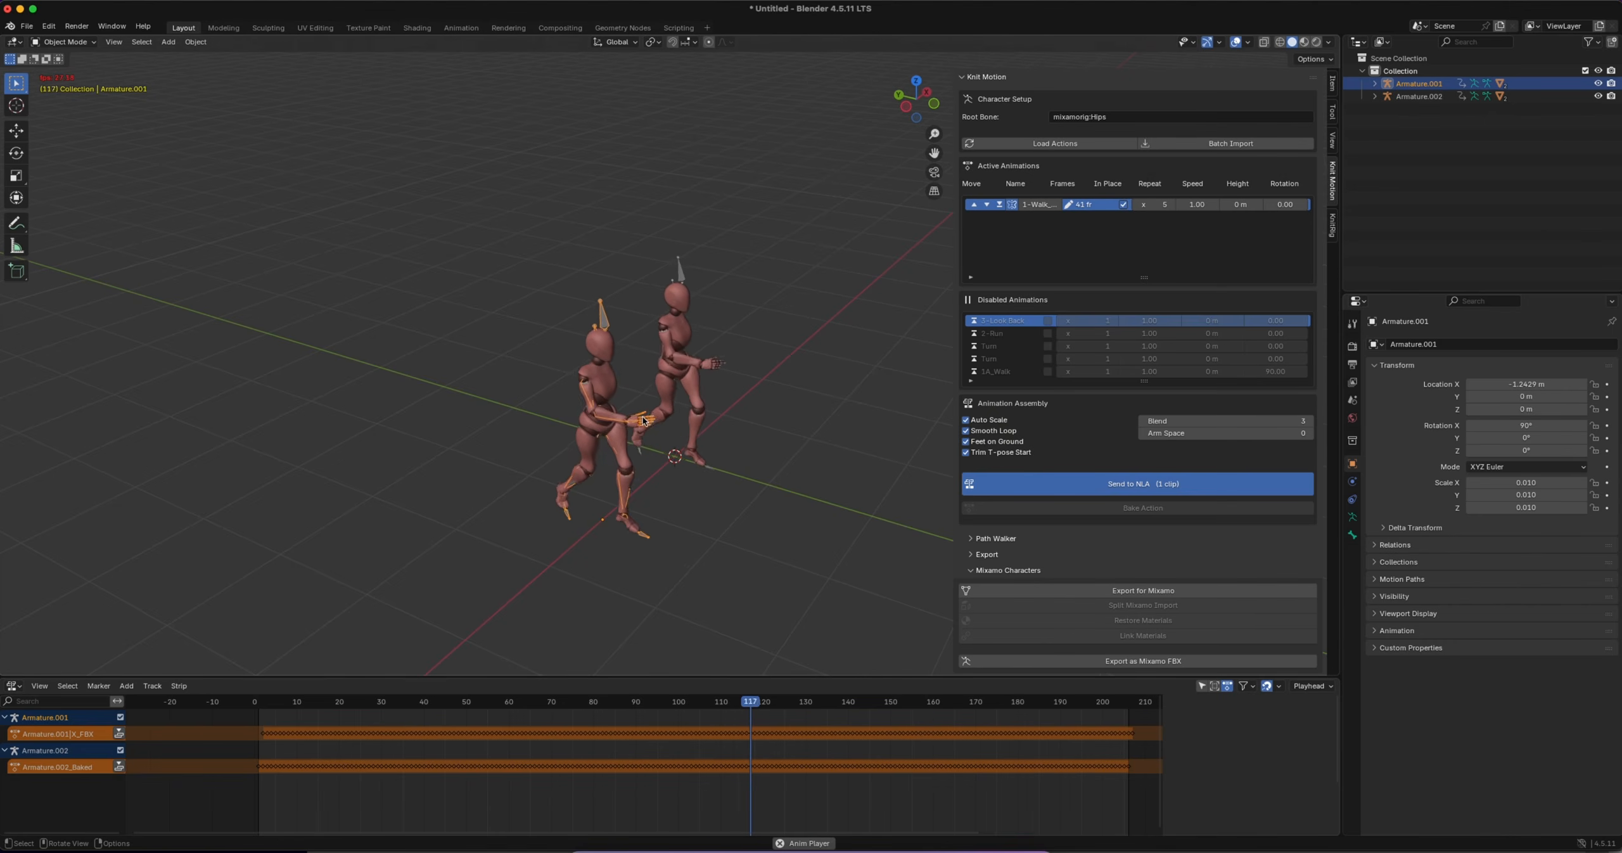
middle_drag(643, 420, 697, 481)
key(space)
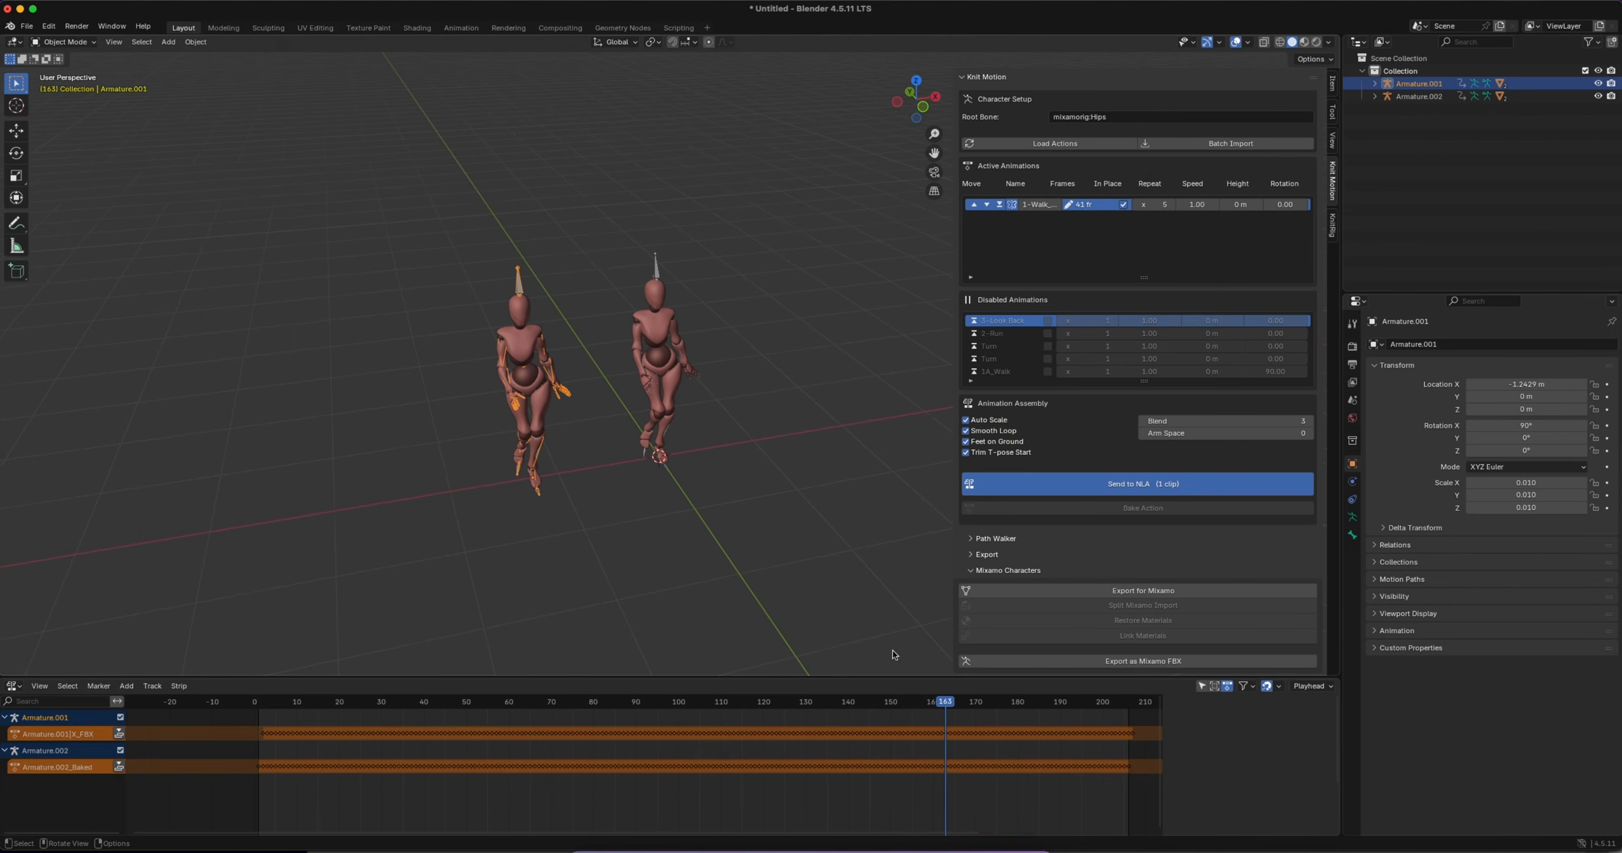
drag(946, 702, 541, 664)
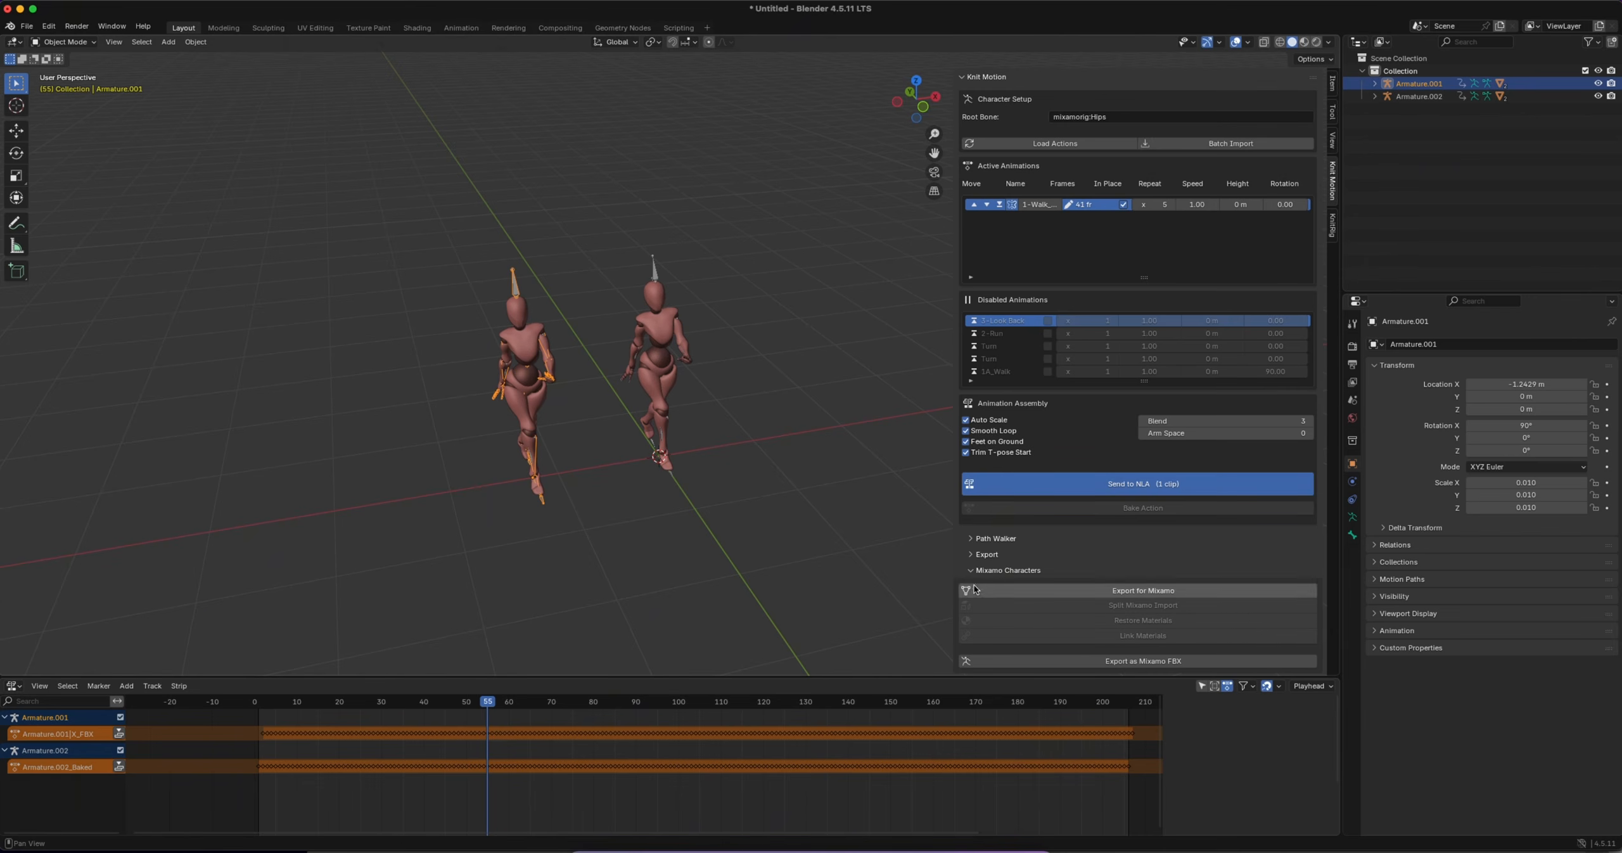
Collapse the Mixamo Characters section and expand Knit Motion's Export settings
click(1116, 569)
click(572, 428)
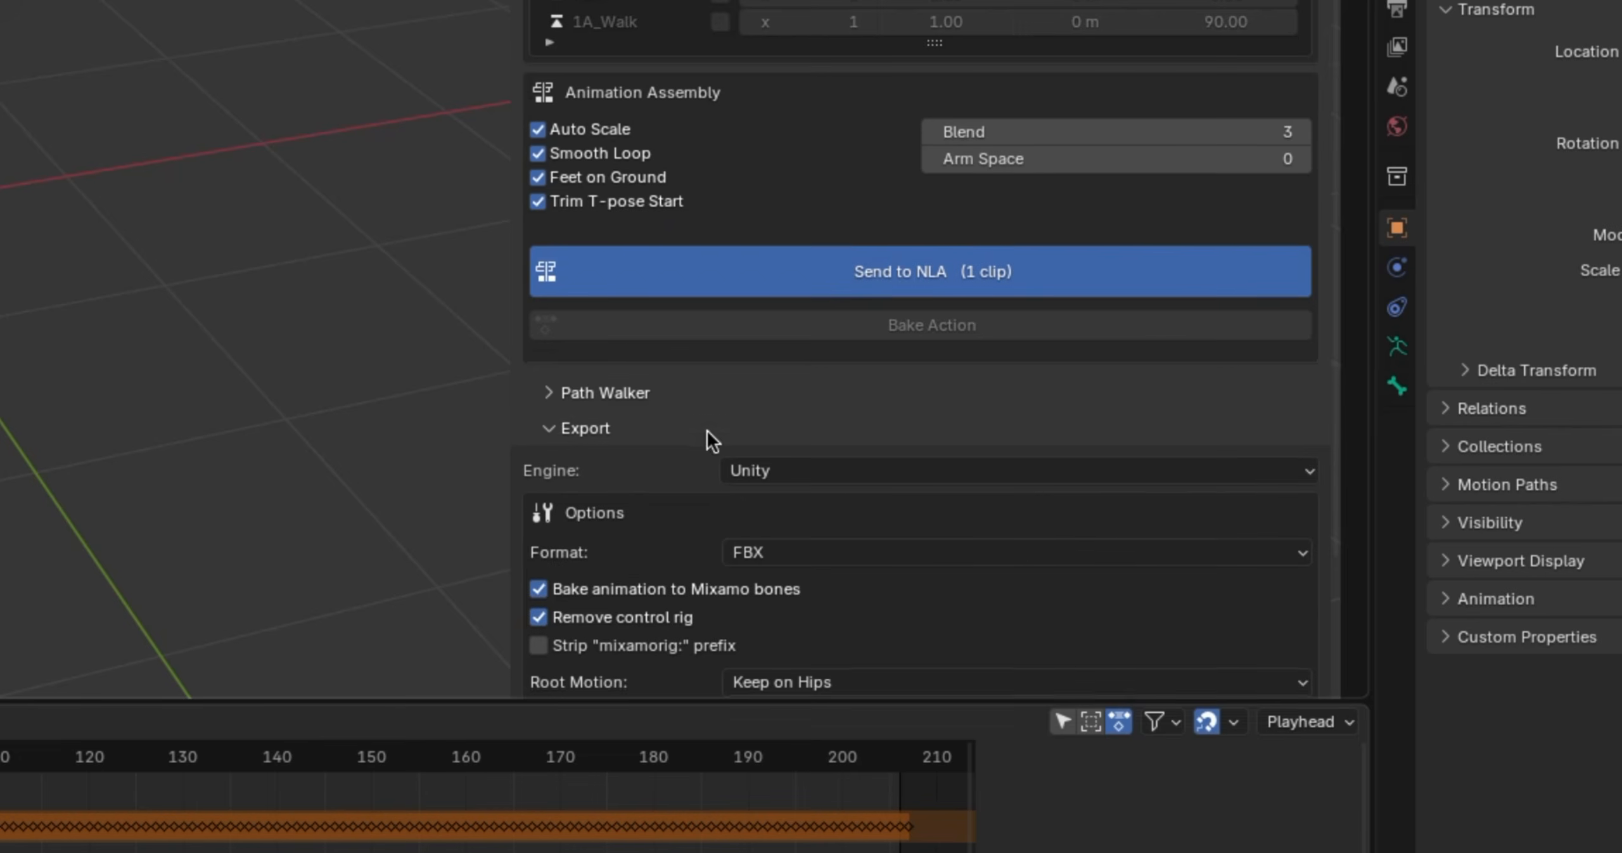
scroll(707, 431, down, 5)
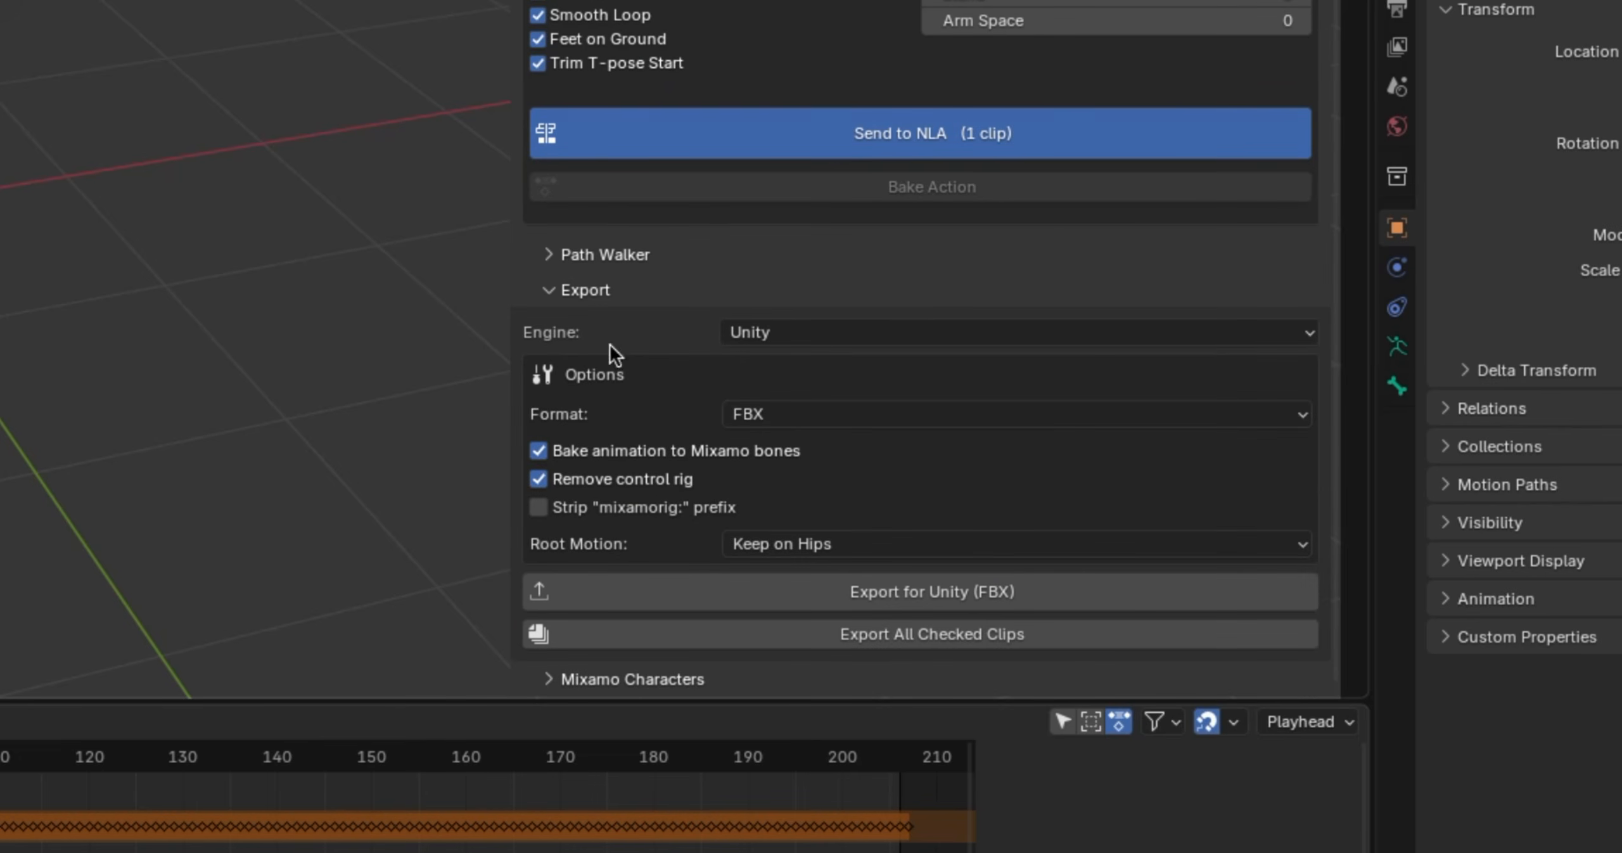
Go through the export engine presets Godot 4, Unreal, the web preset and Custom, and return to Unity
click(768, 332)
click(797, 395)
click(793, 336)
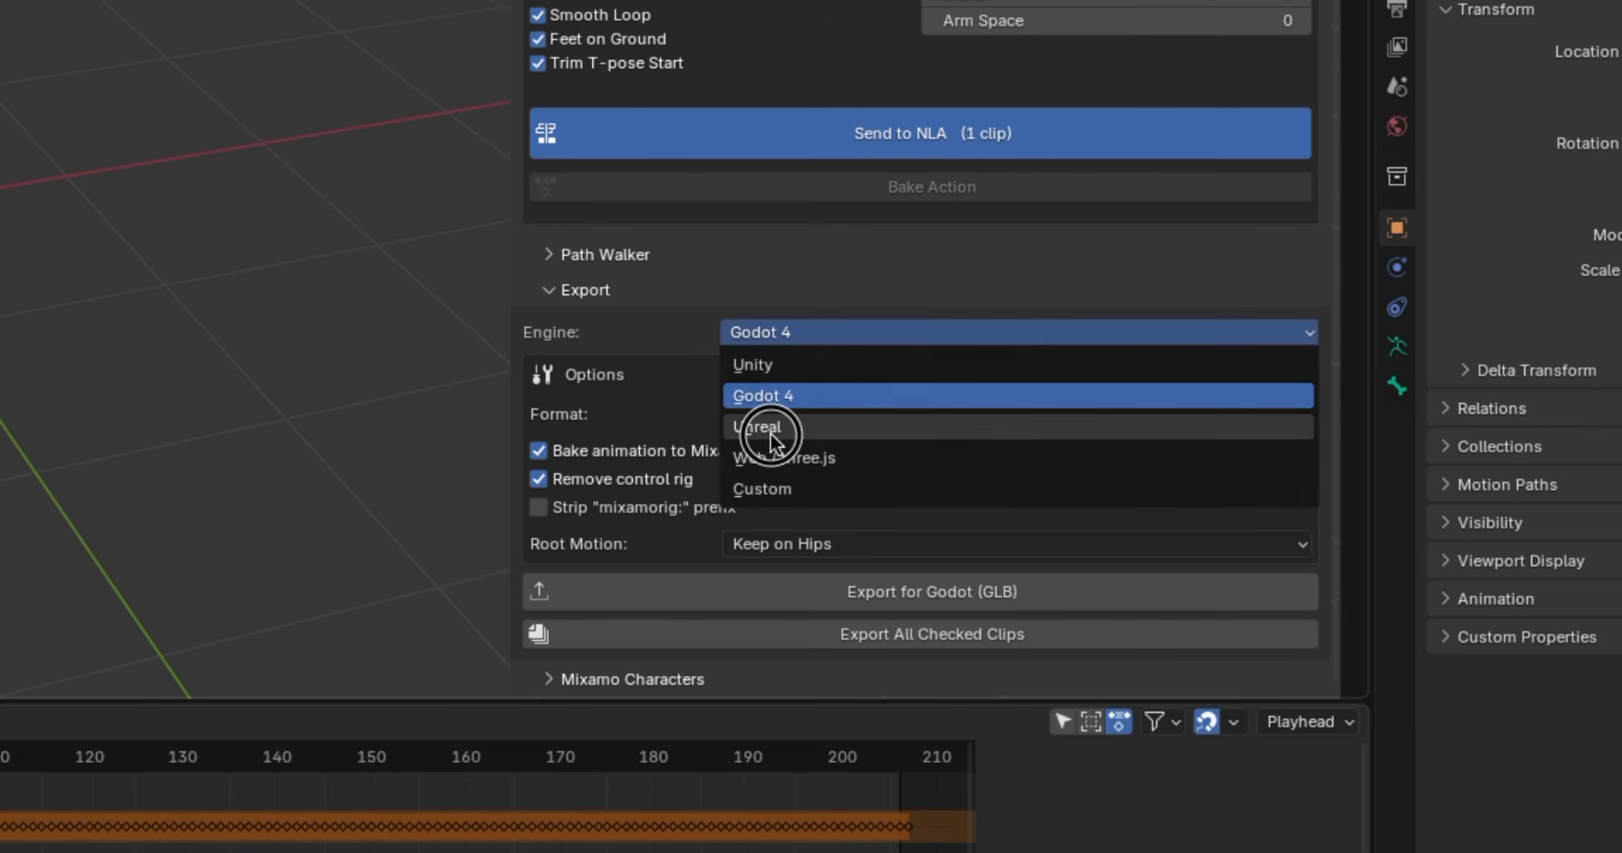
click(771, 433)
click(792, 333)
click(797, 455)
click(789, 336)
click(796, 488)
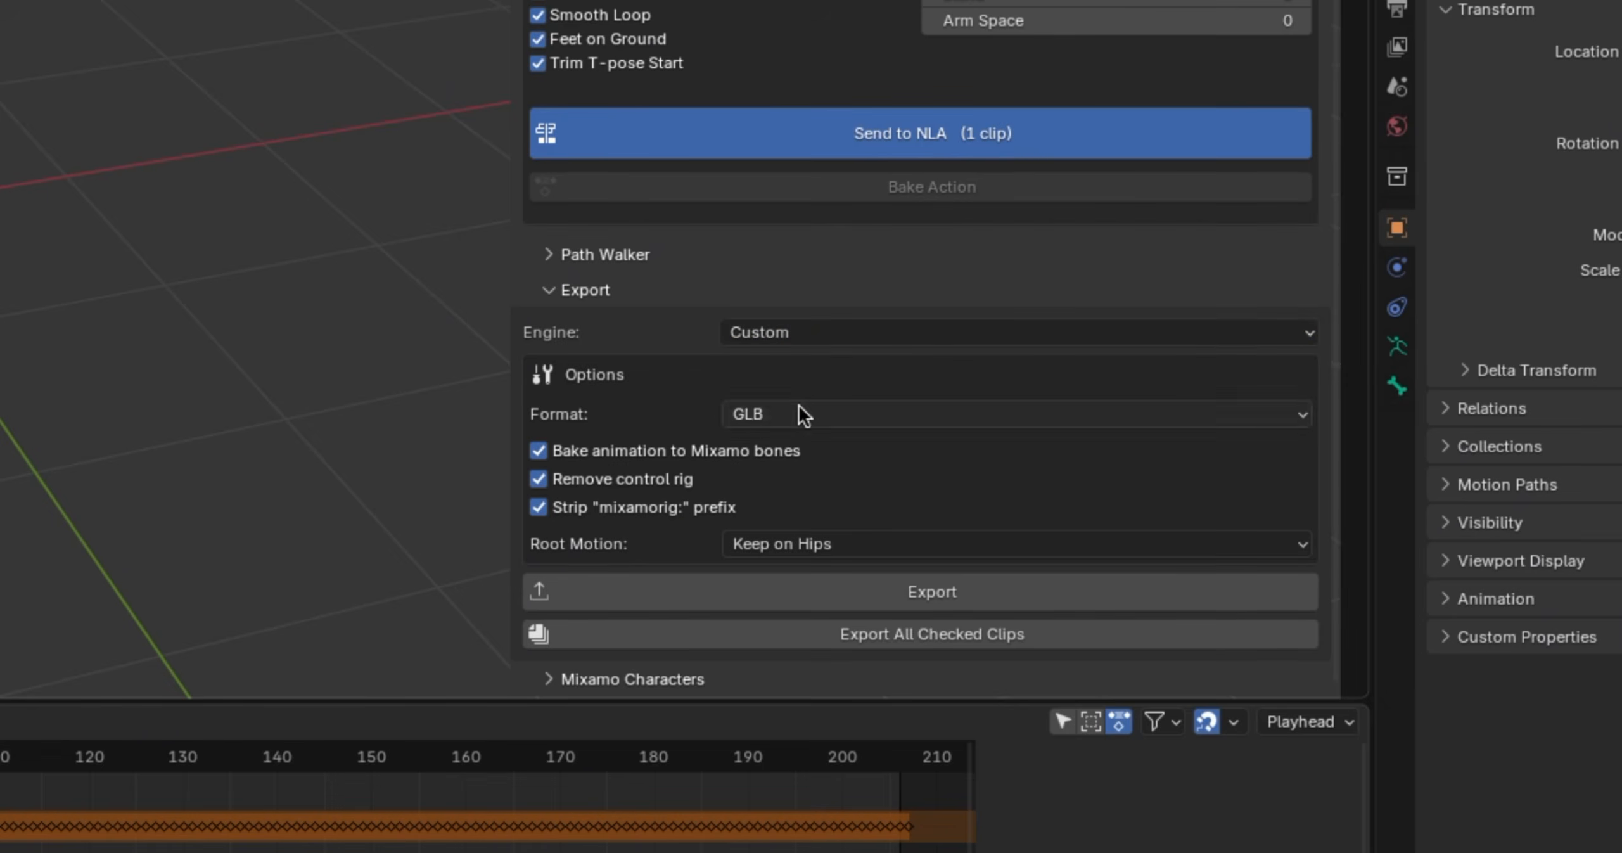
click(779, 333)
click(778, 367)
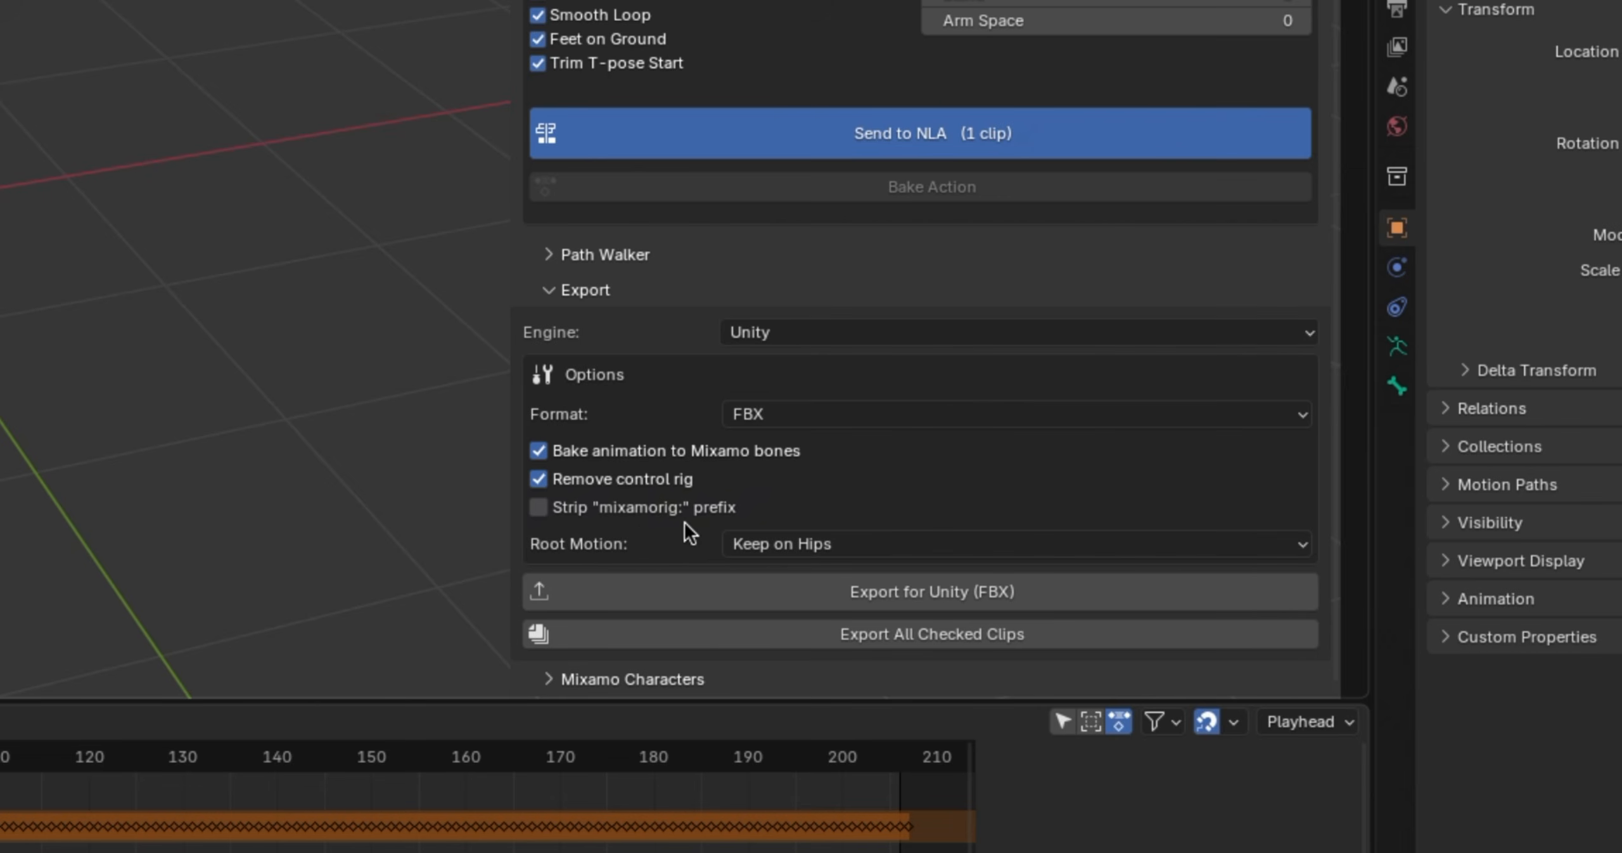
Set the Unity export's root motion to Extract to Root Bone, leaving the mixamorig: prefix stripping disabled
click(537, 507)
click(788, 543)
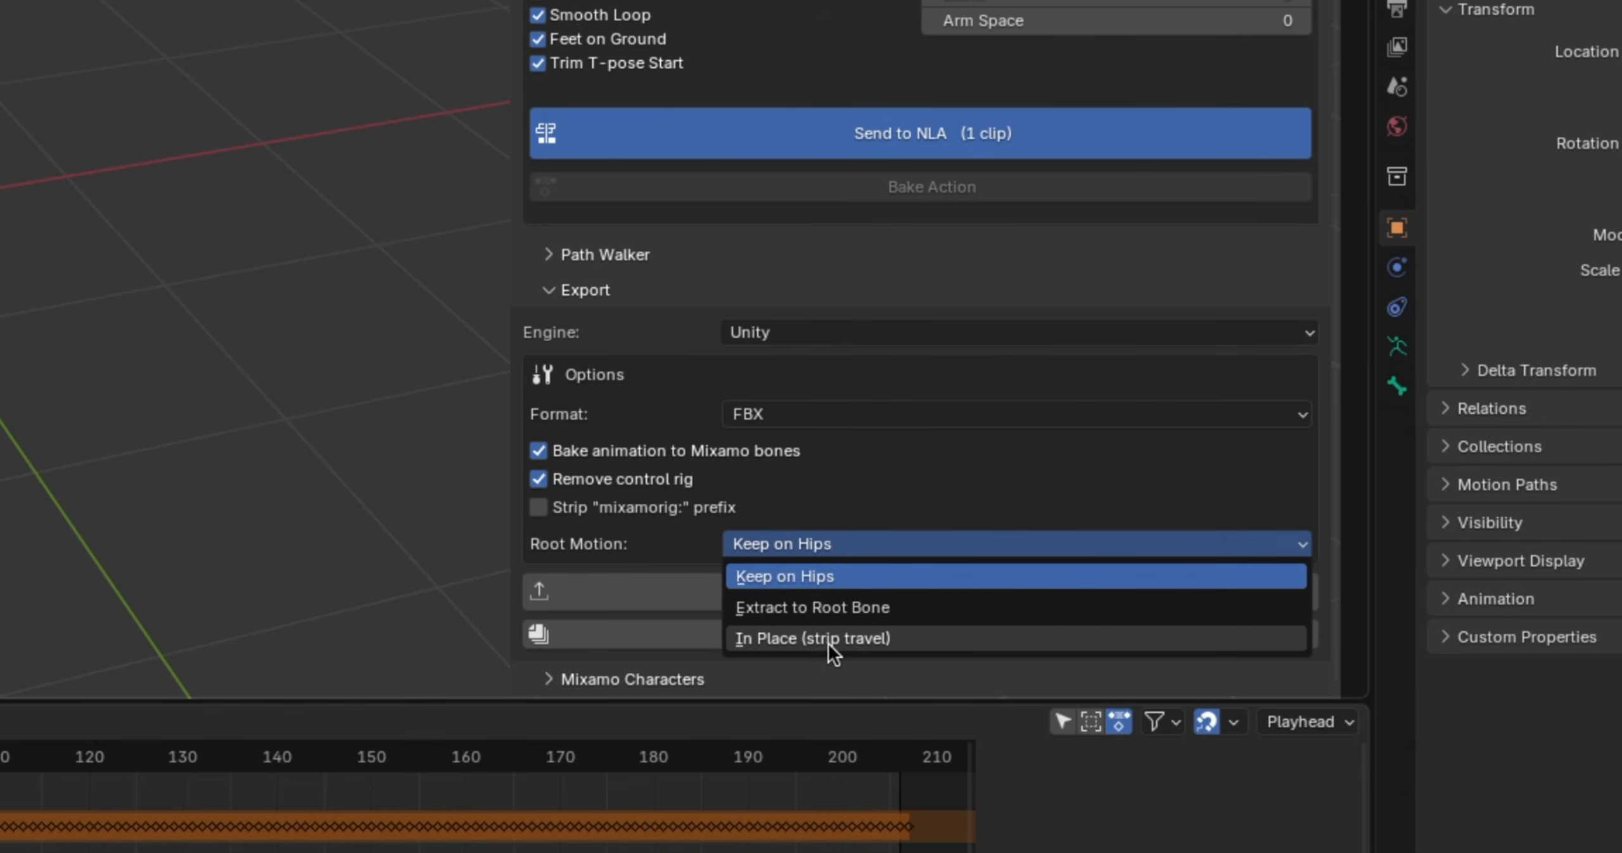
click(813, 605)
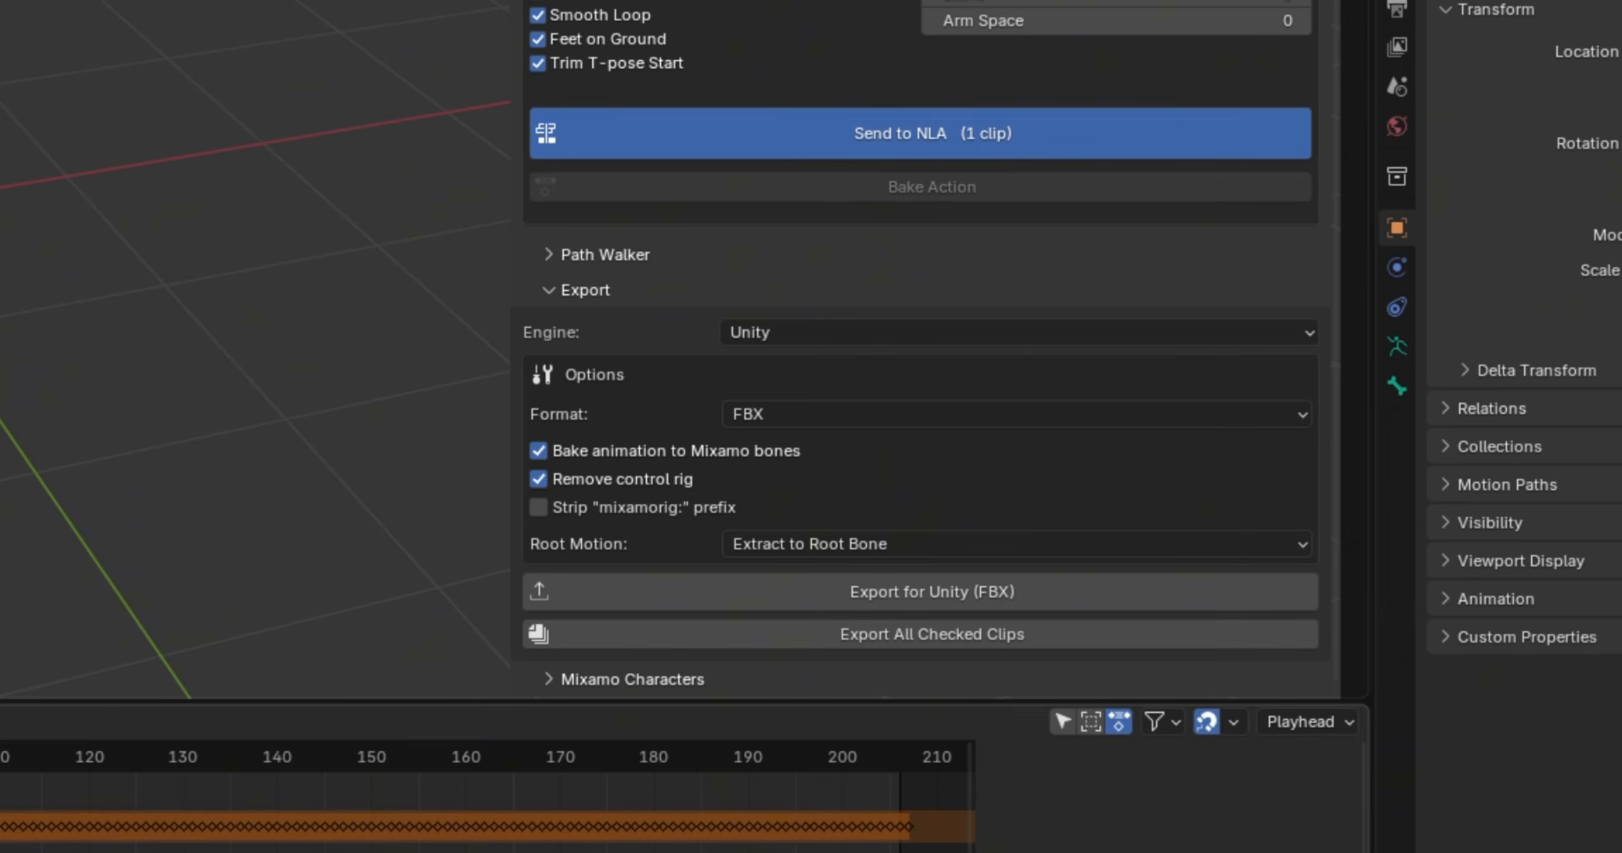
drag(456, 705, 514, 707)
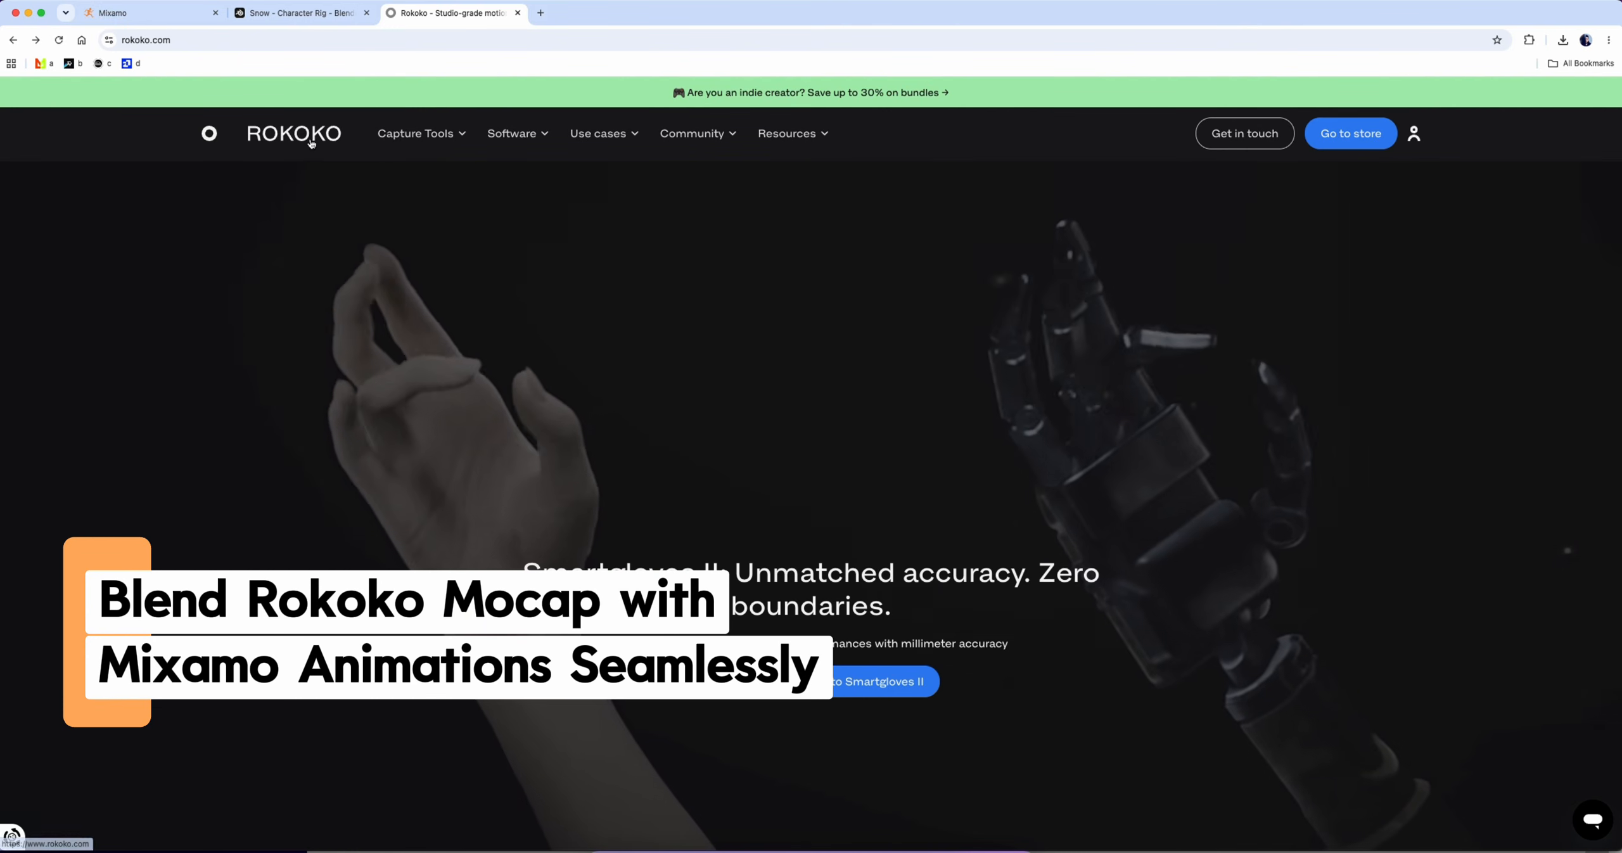
On the Rokoko website, find the free 3D assets and download the pack of 263 motion capture assets
click(311, 143)
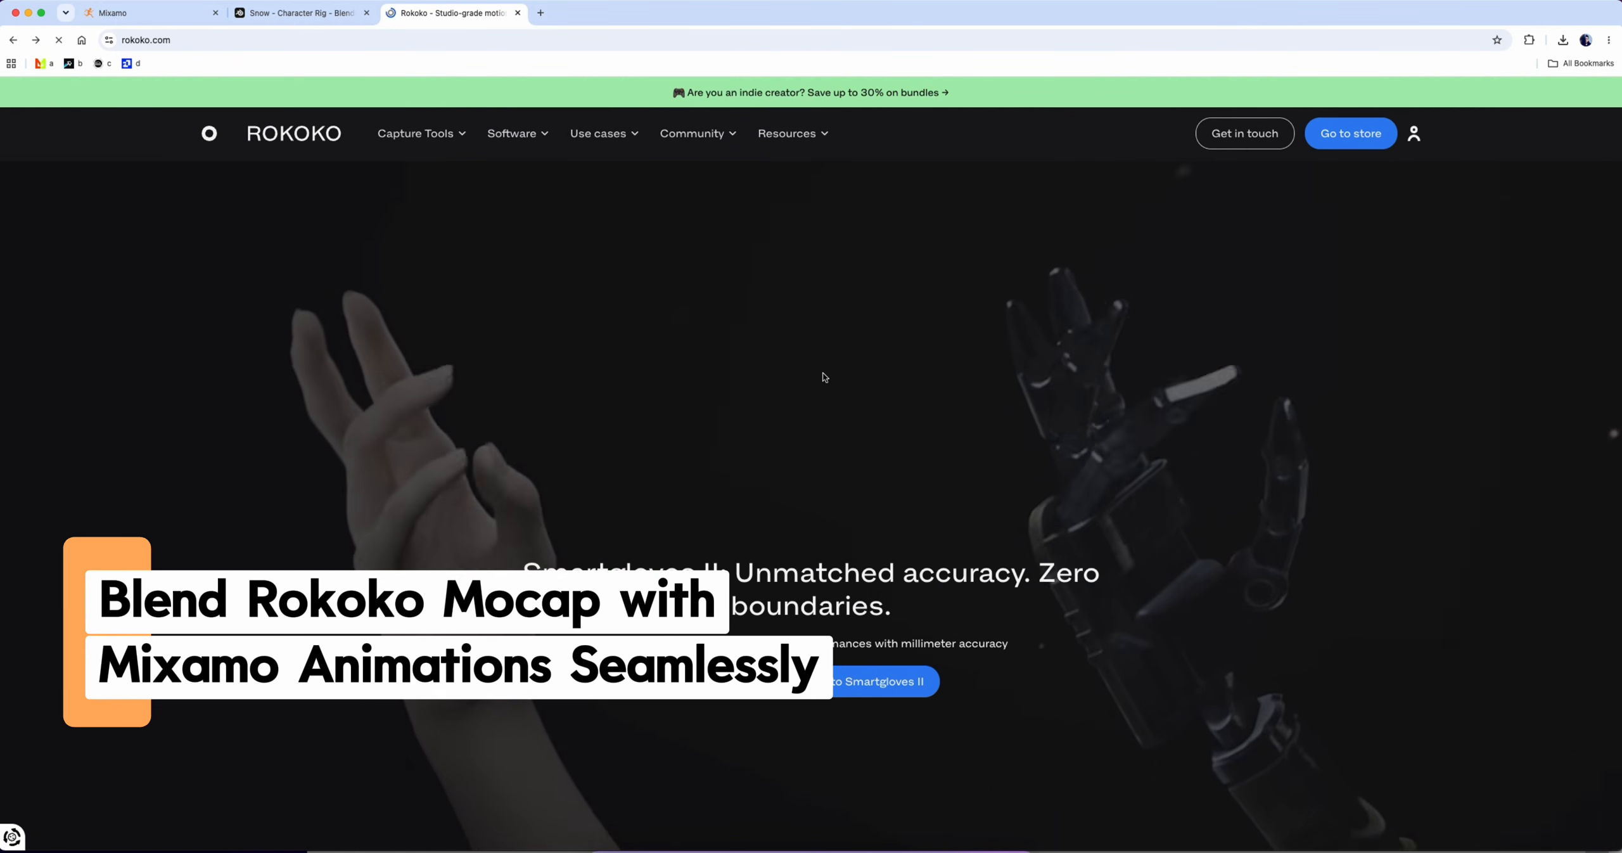
mouse_move(826, 138)
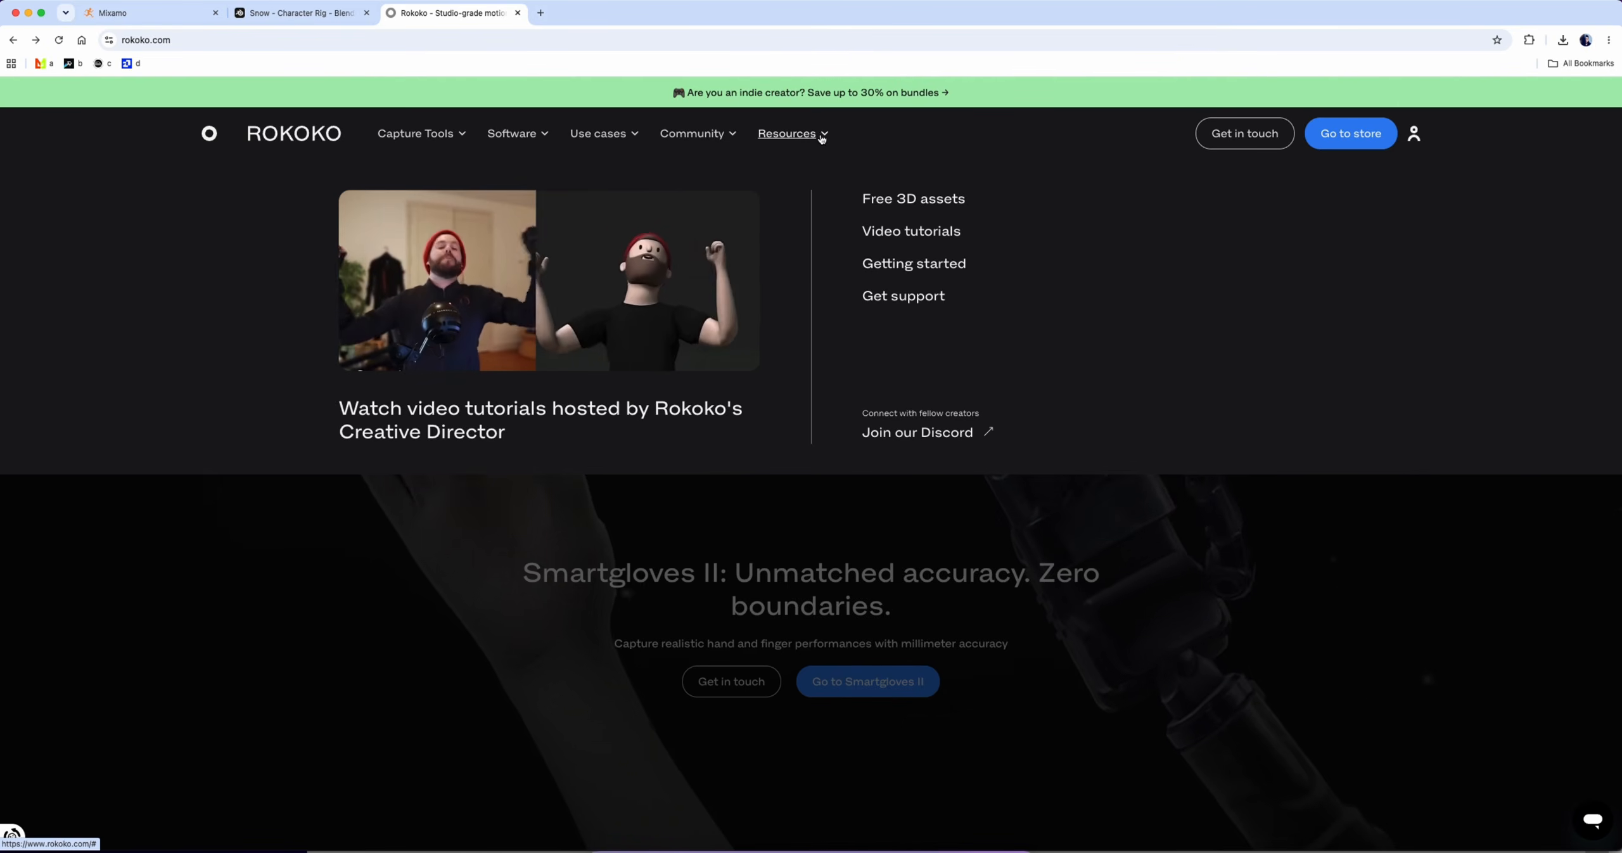
click(913, 202)
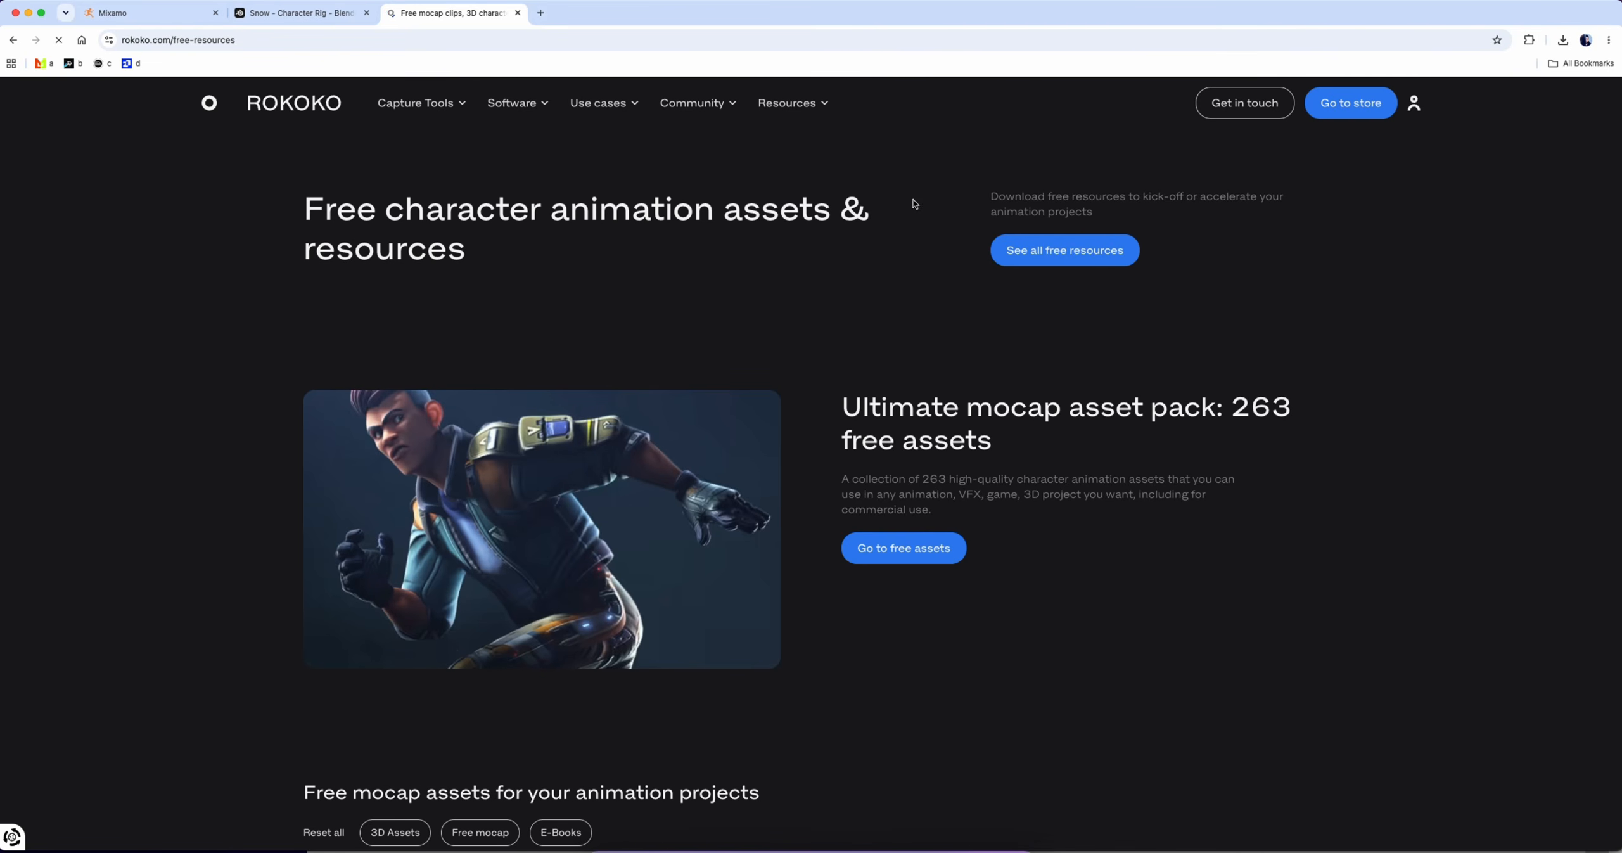
click(902, 544)
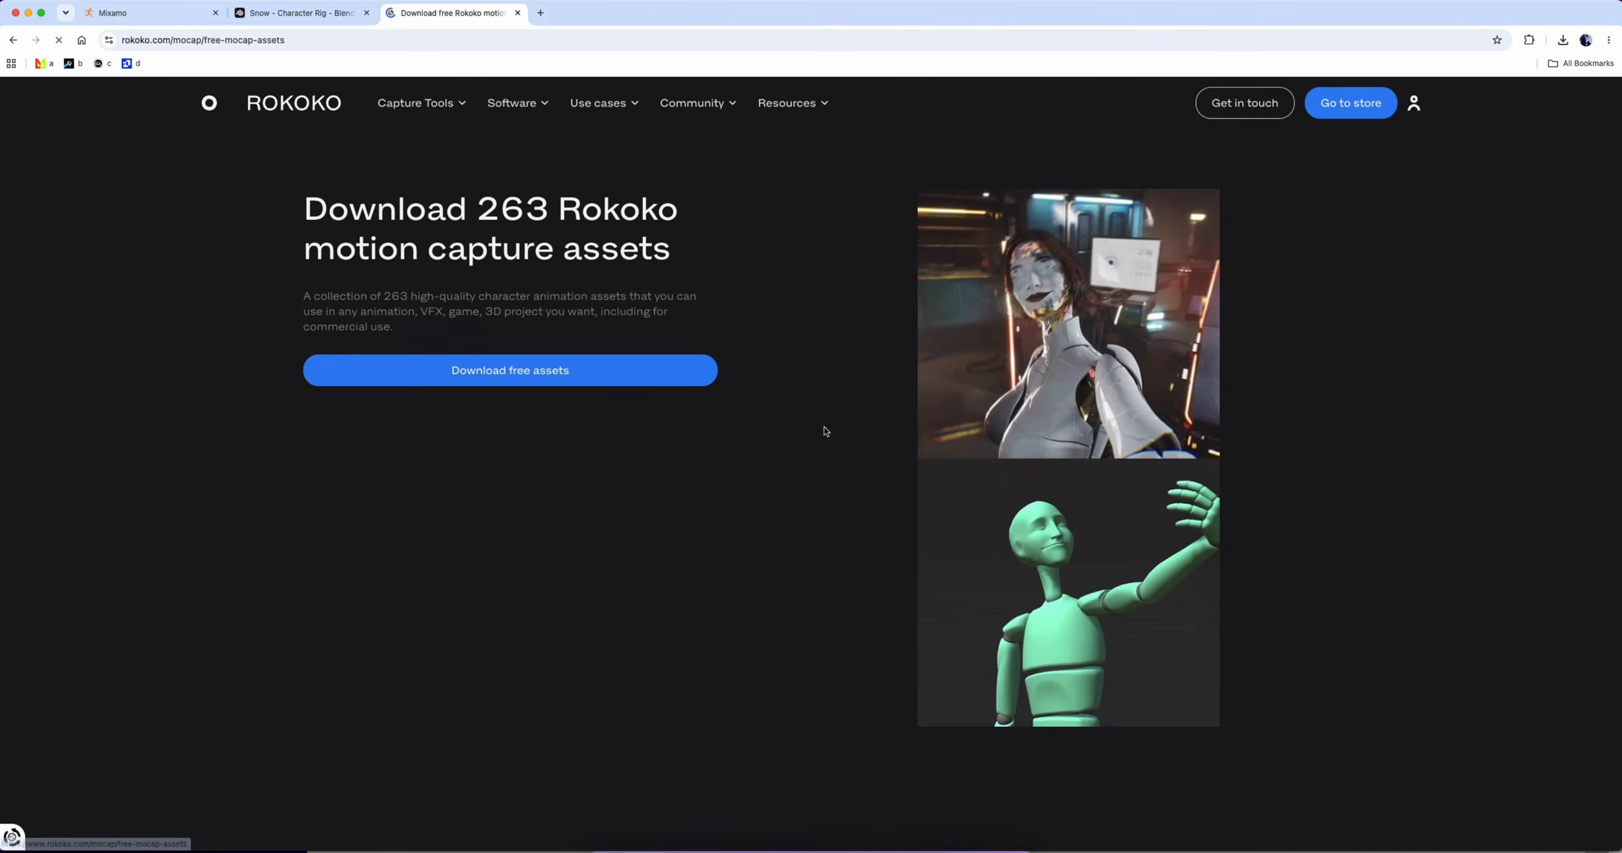
click(548, 369)
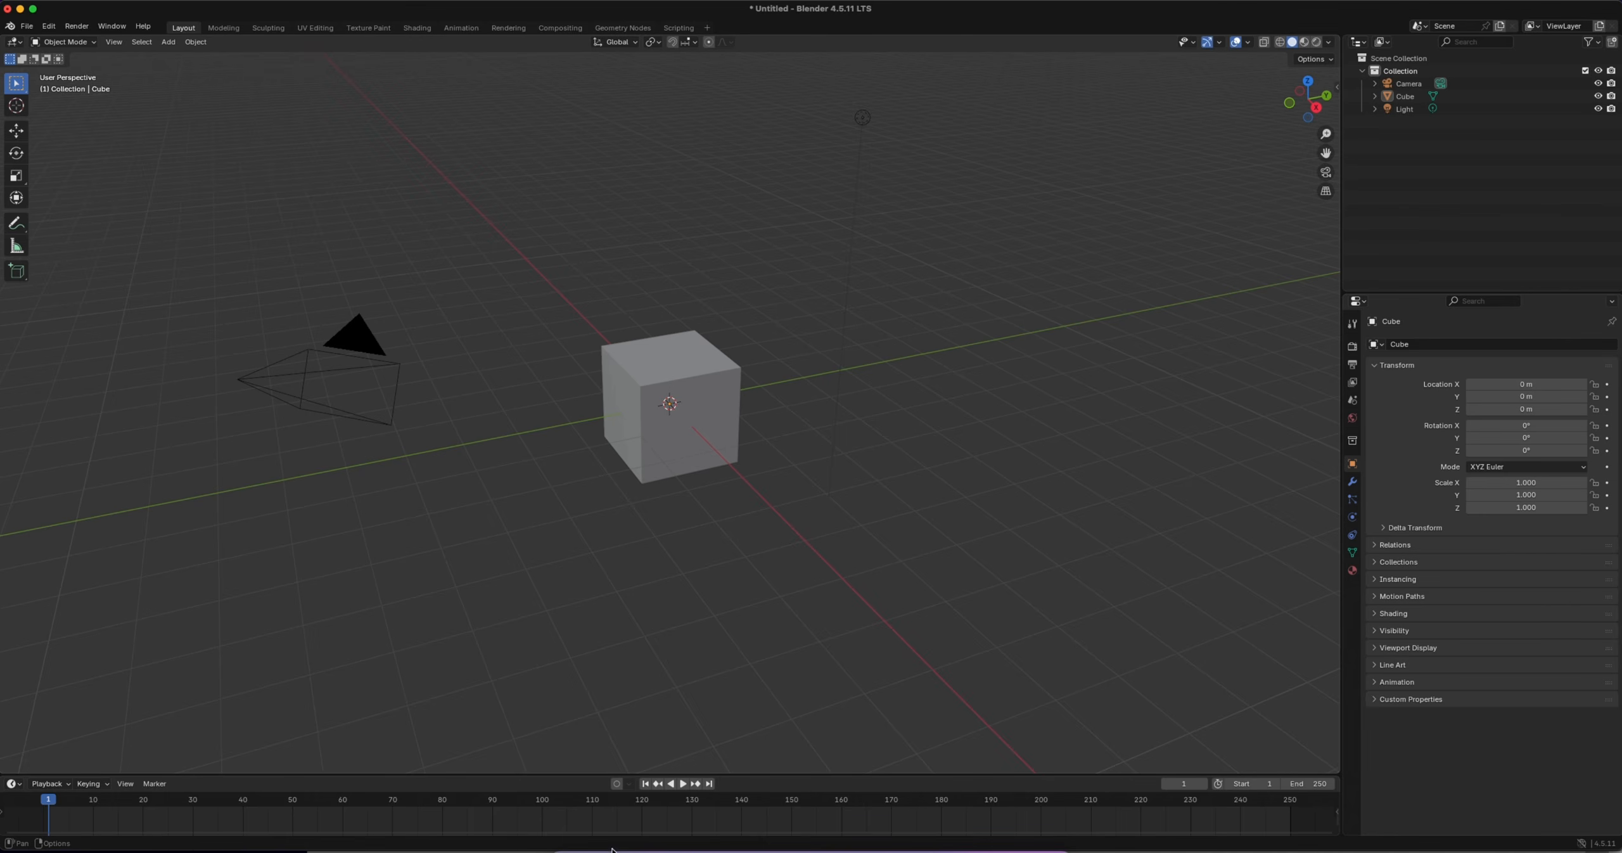
Switch to Finder, extract Rokoko_Free_Mocap_FBX_263.zip in Downloads, and expand Combat inside the Rokoko Studio (Mocap) folder
click(571, 851)
double_click(804, 407)
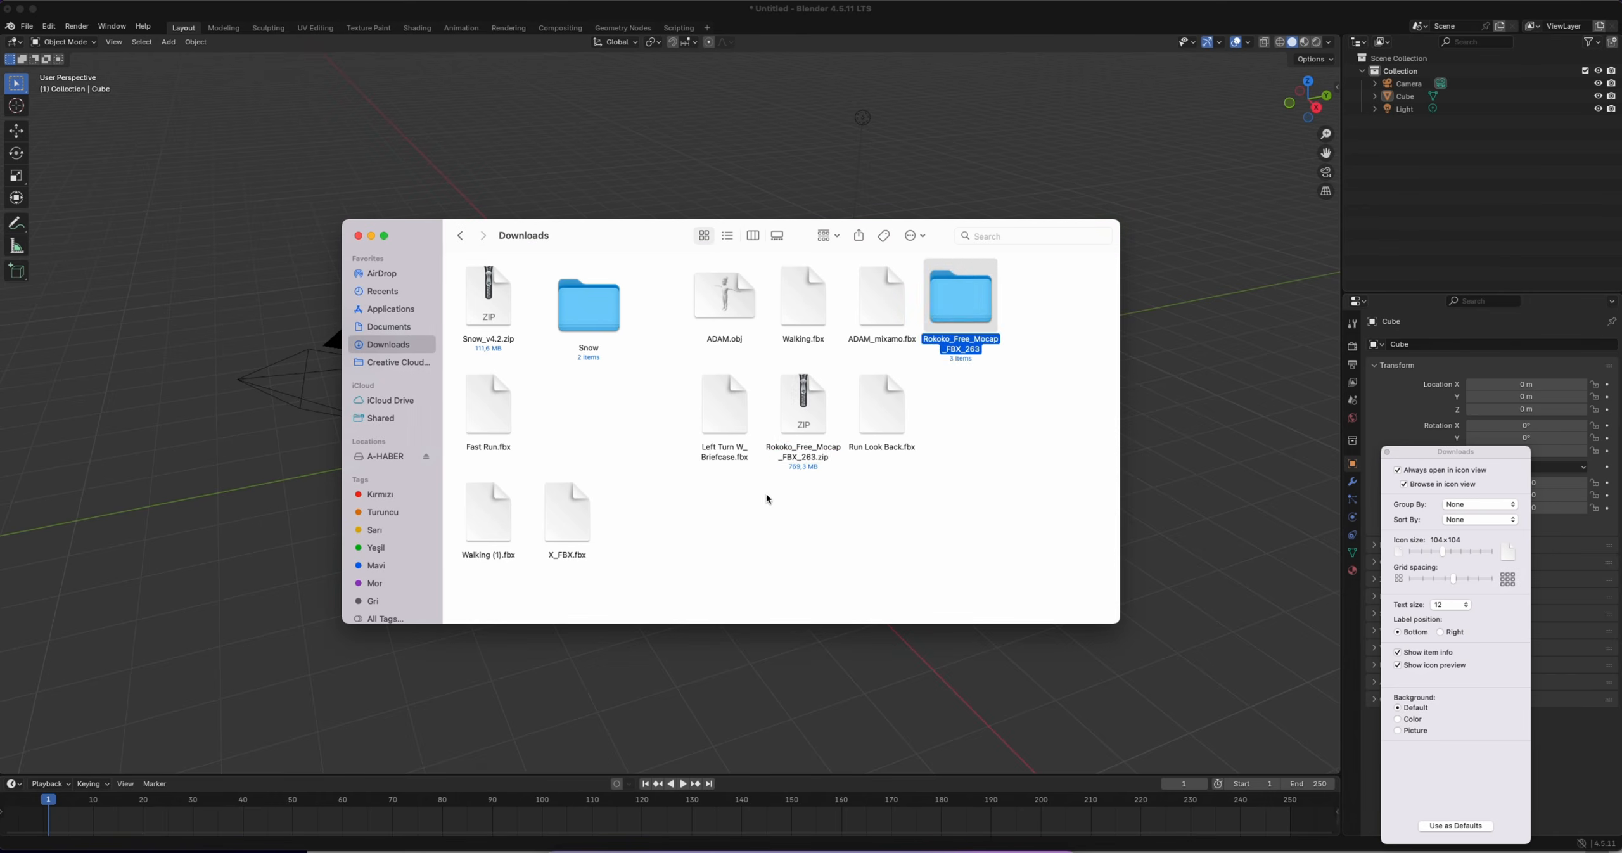
double_click(790, 512)
double_click(549, 289)
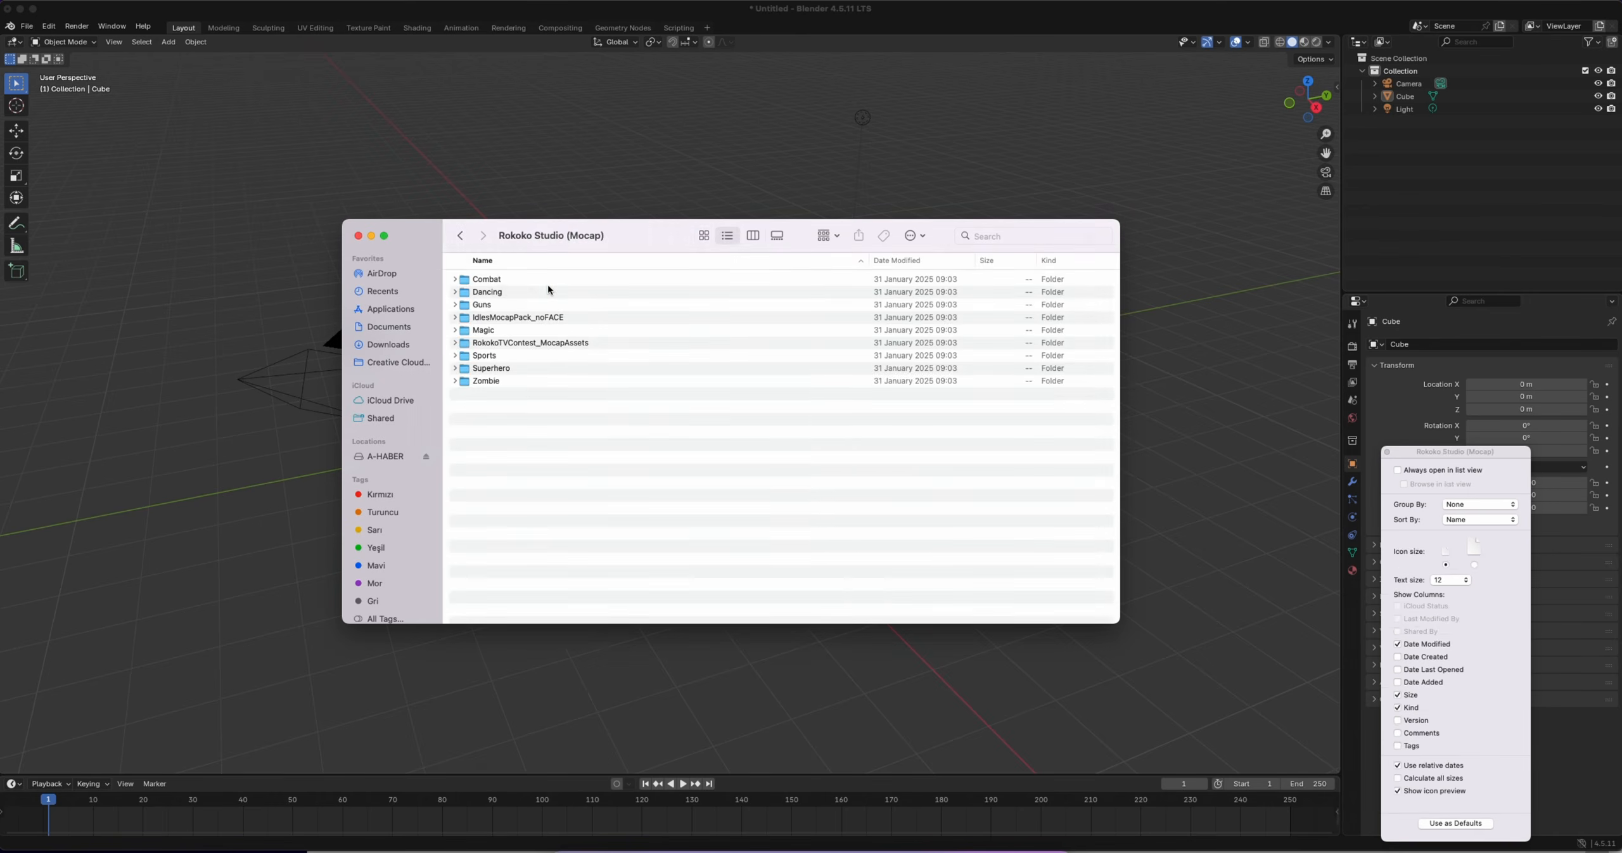
click(455, 280)
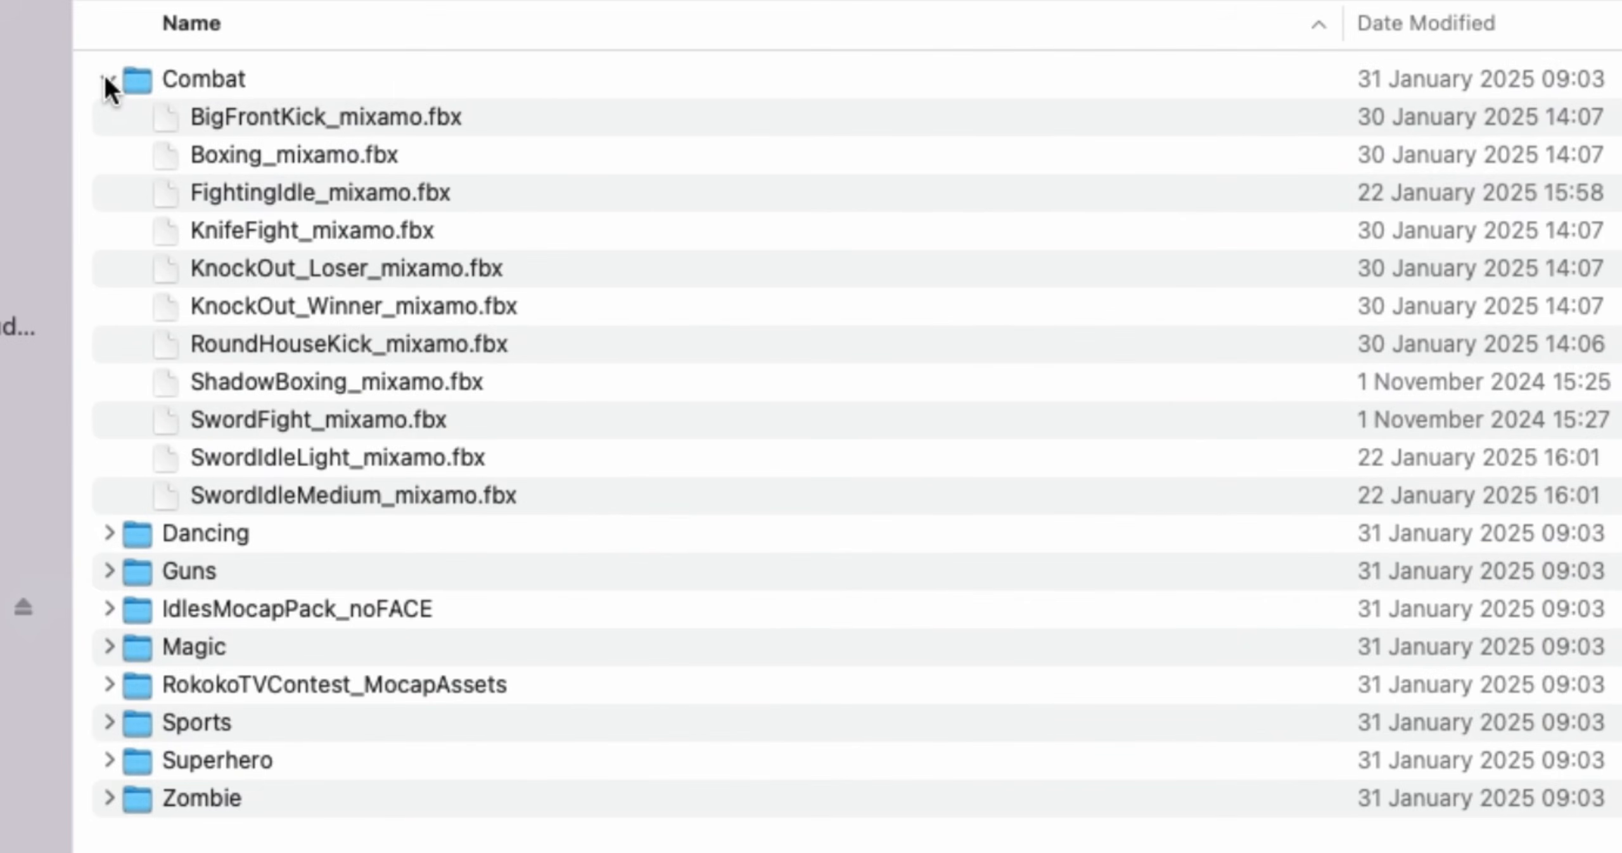
Examine the Mixamo-compatible FBX clips in the Combat folder and collapse it again
click(339, 116)
click(351, 154)
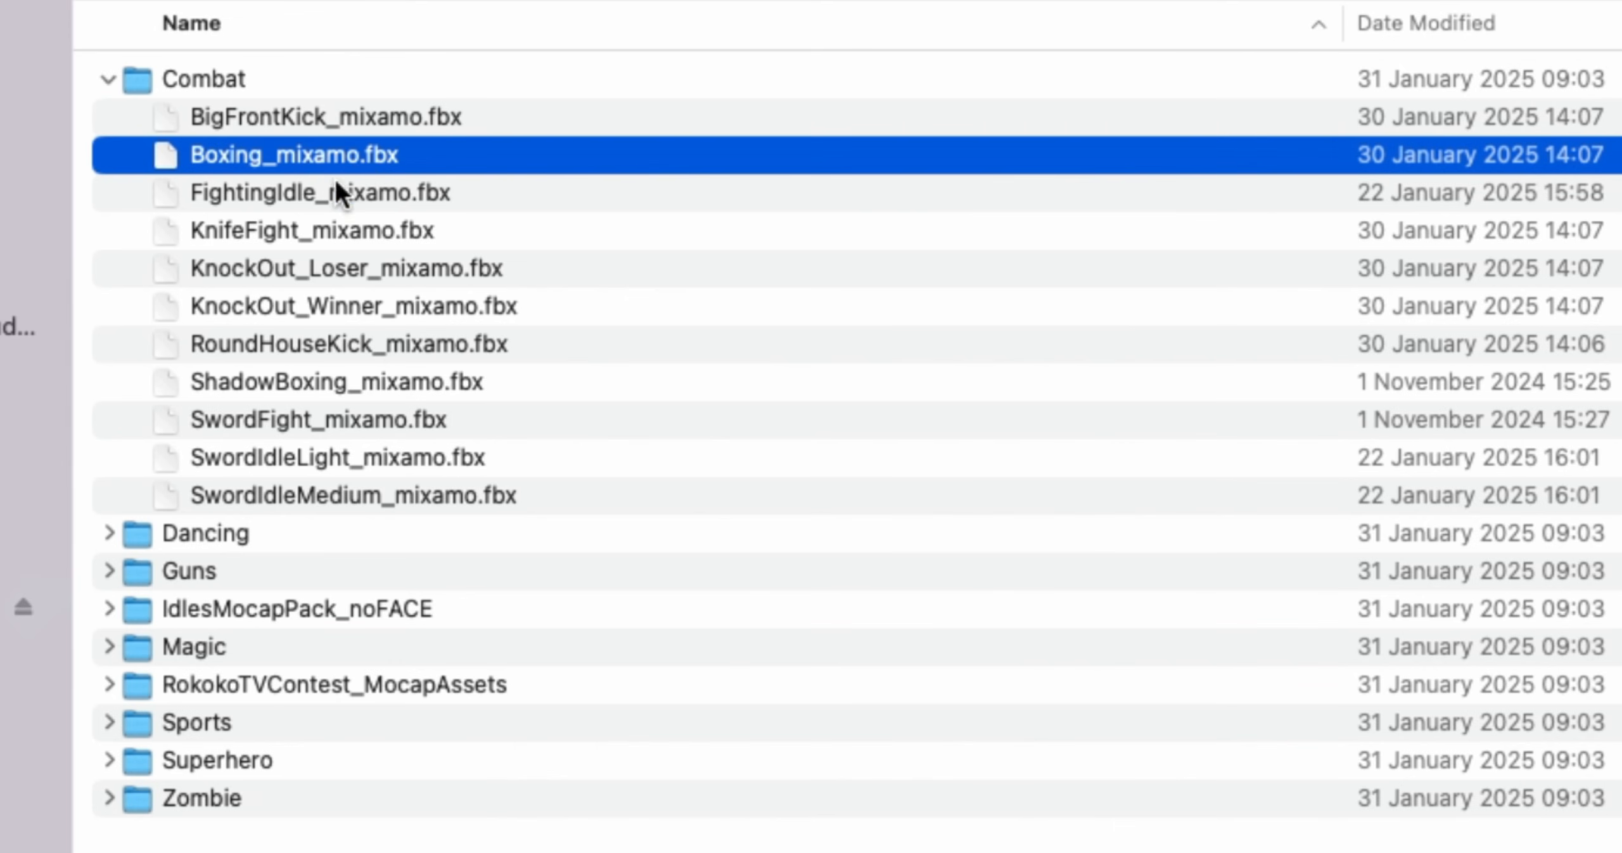
key(Down)
key(Down)
key(Down)
key(Down)
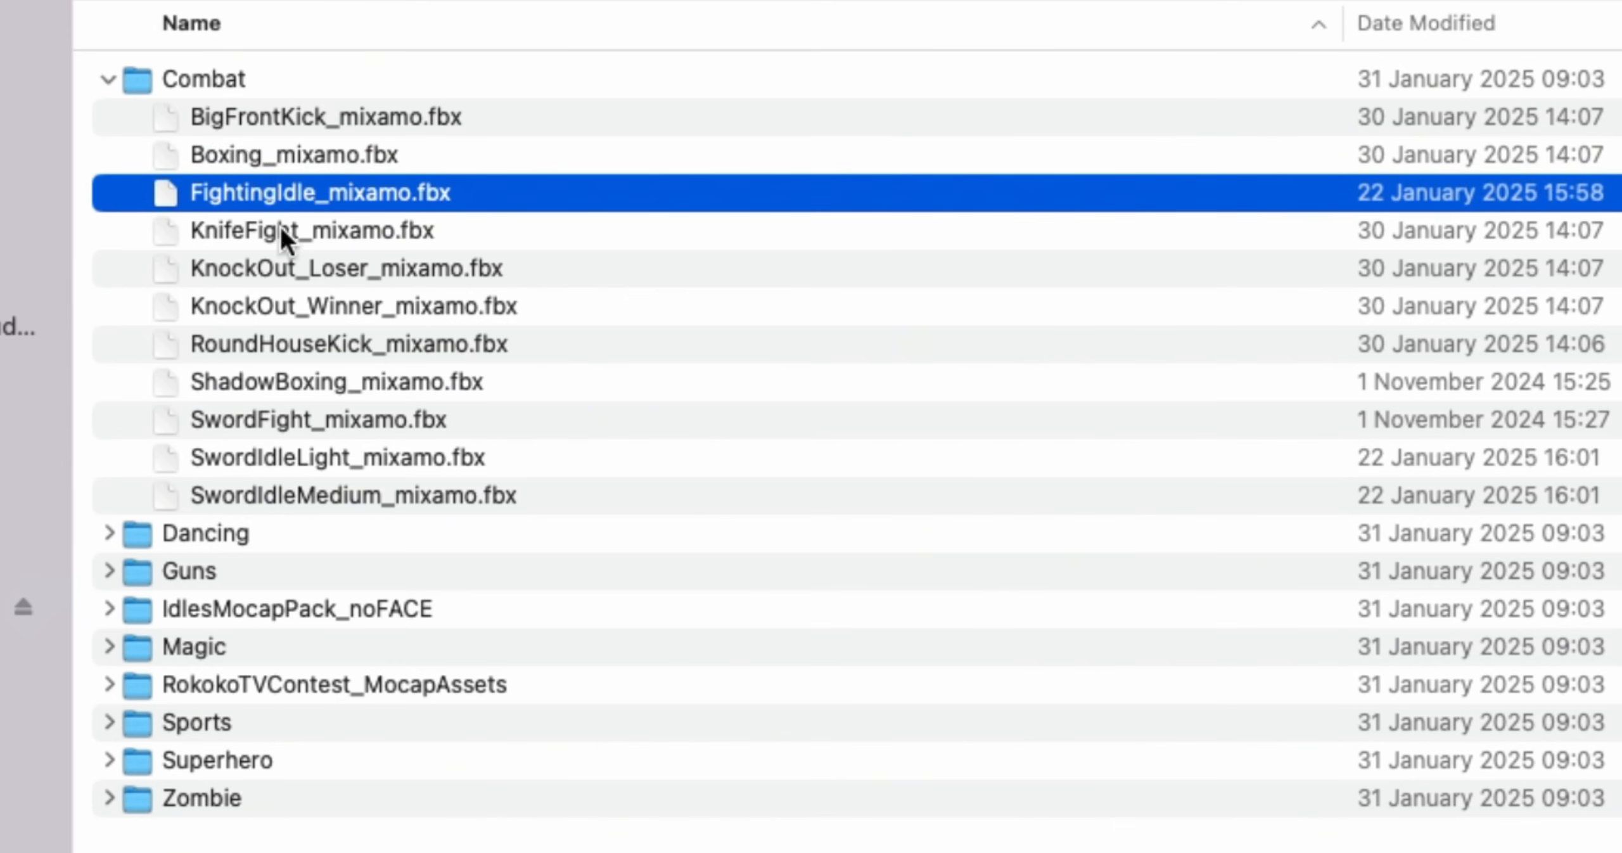
click(111, 81)
click(356, 218)
drag(213, 230, 985, 542)
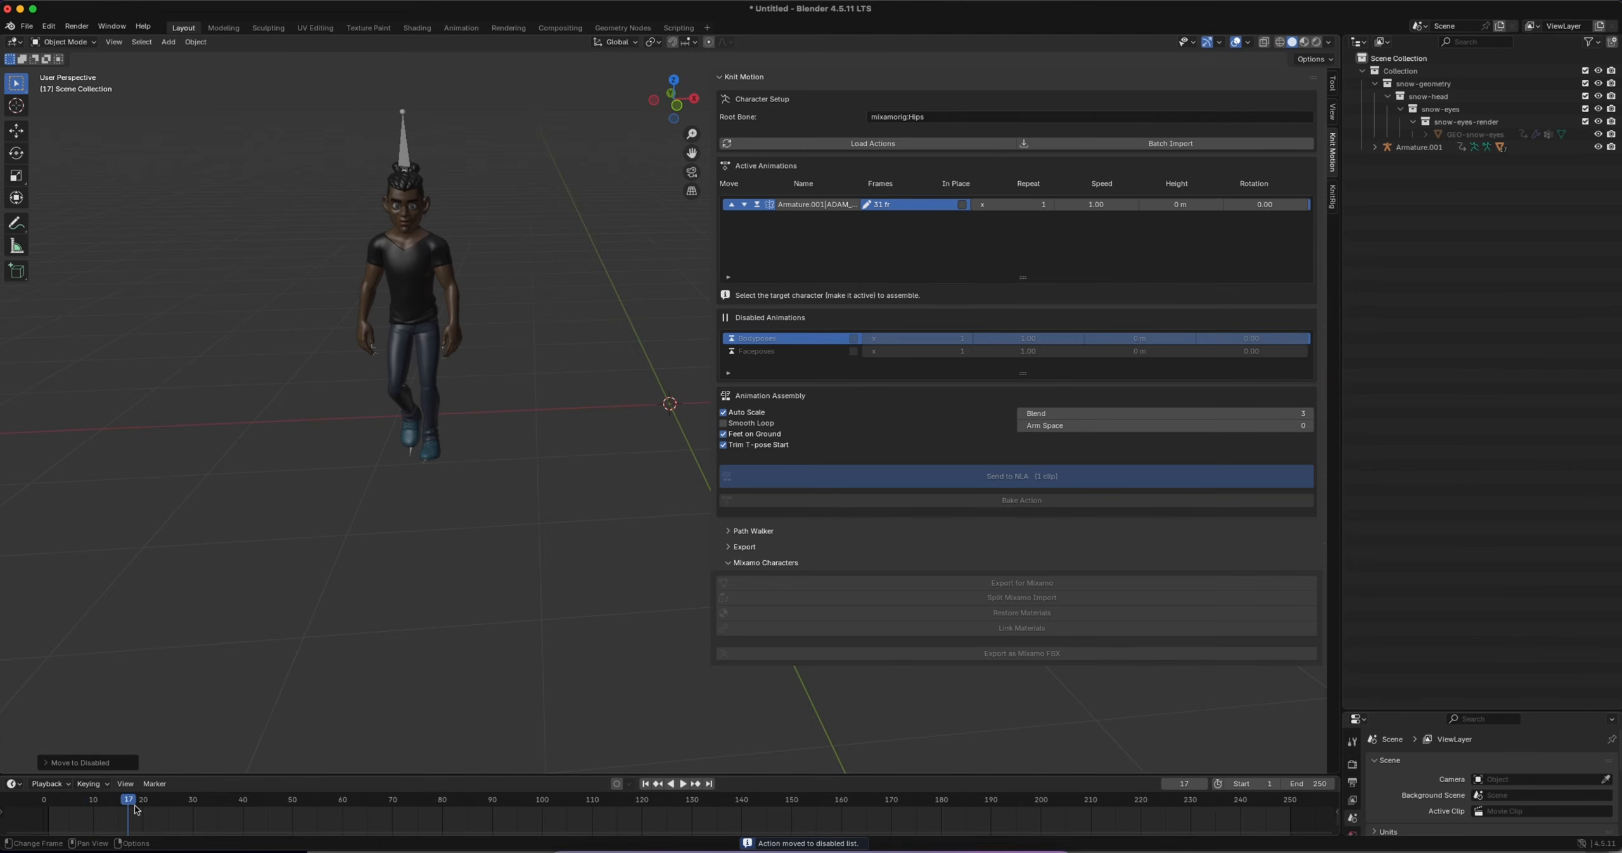
Go to frame 10 of the character's walk and narrow the Knit Motion sidebar to enlarge the viewport
click(93, 808)
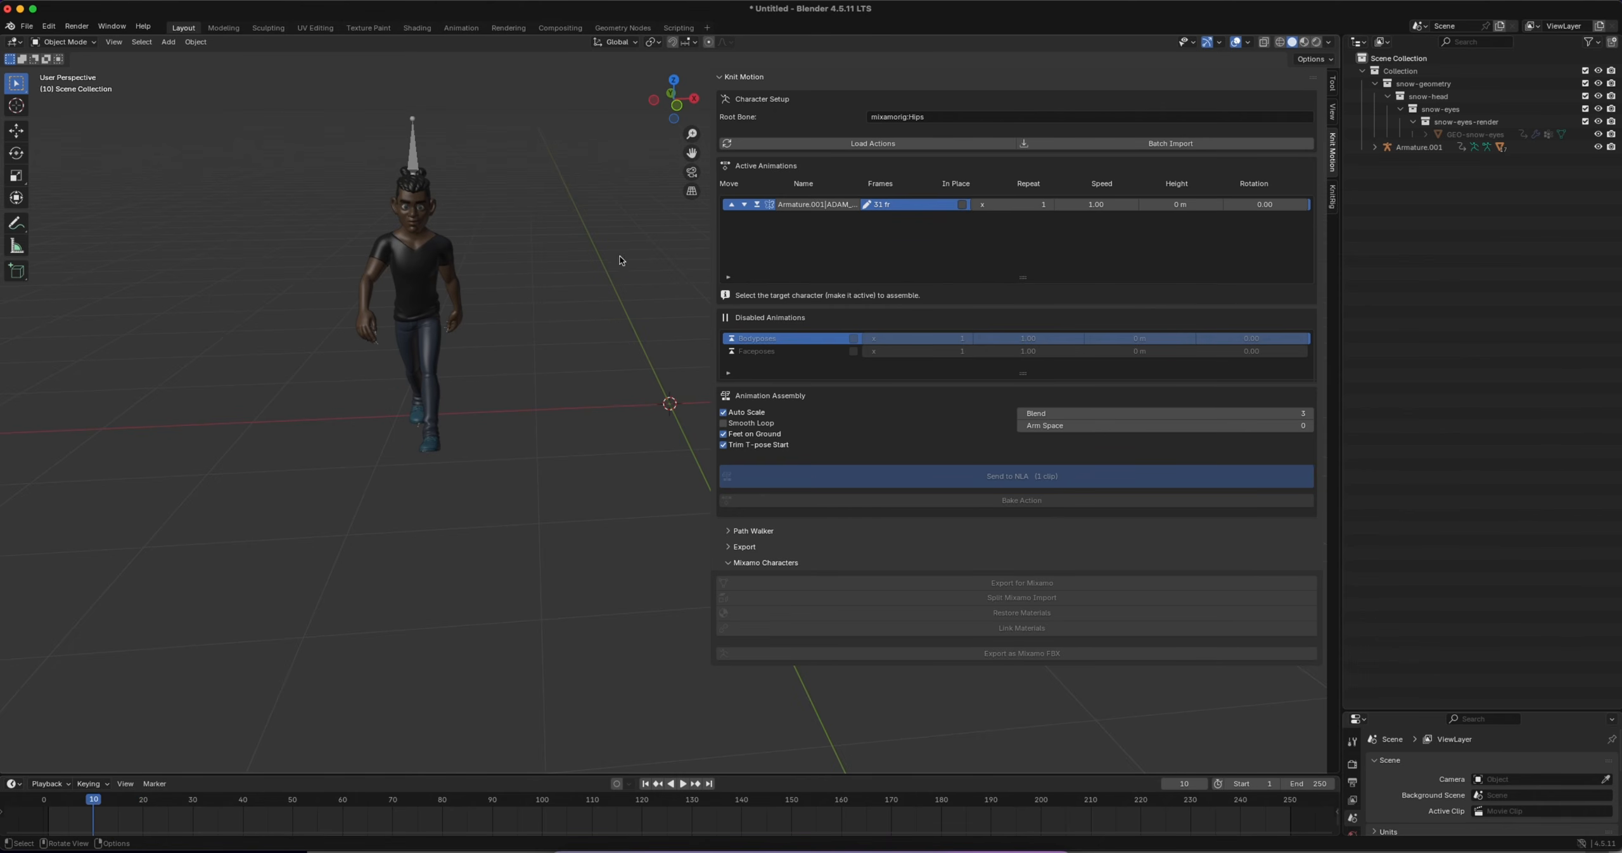
drag(707, 259, 950, 260)
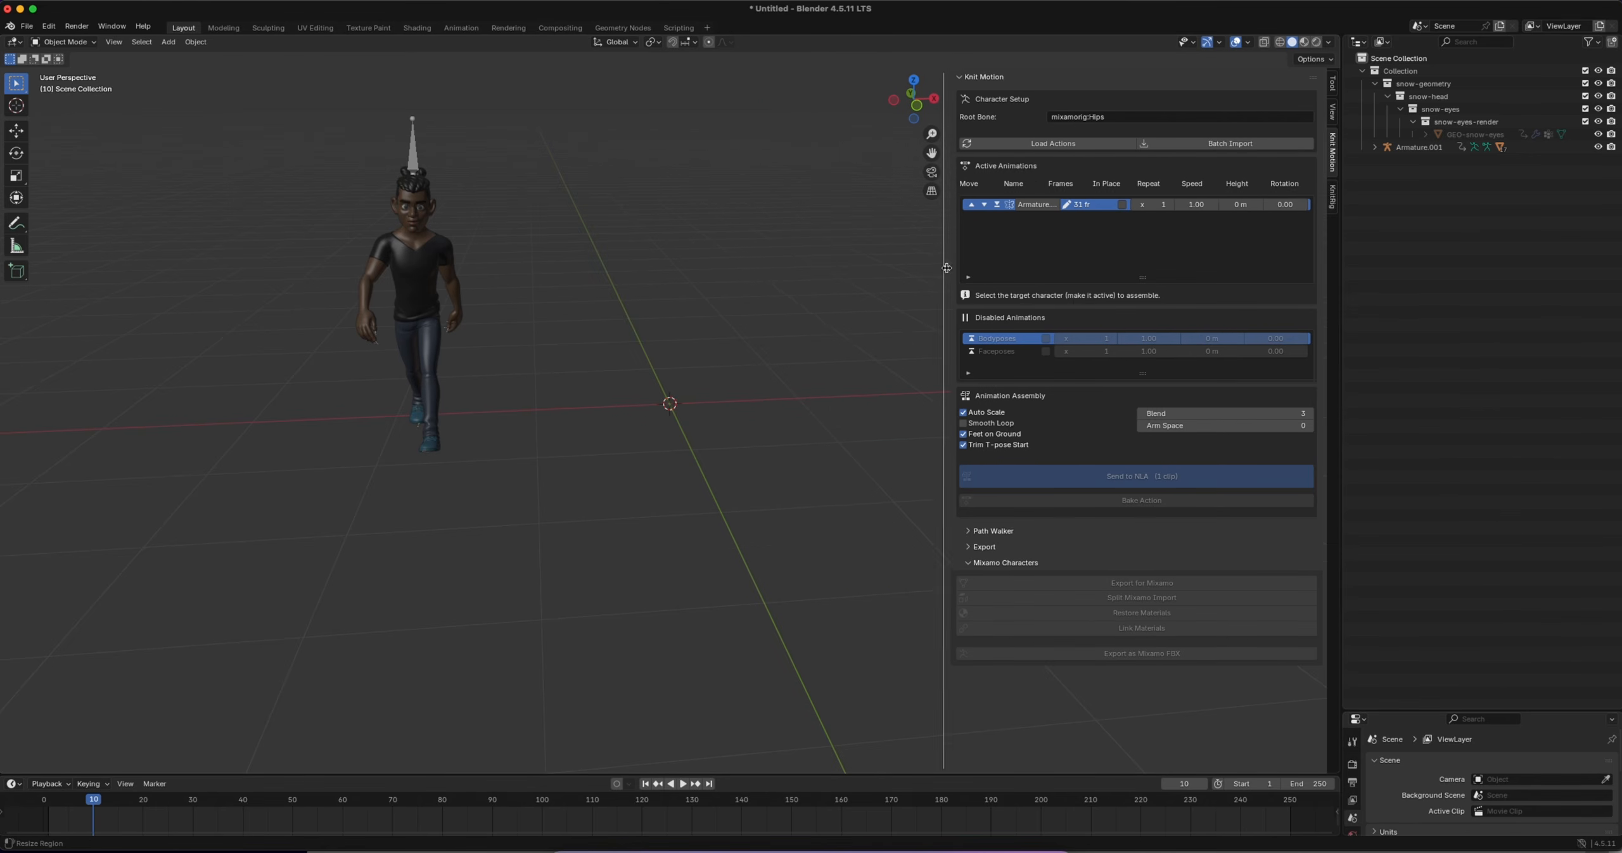
Import DancingMedium_mixamo.fbx from the Dancing folder of Rokoko Studio (Mocap) inside Rokoko_Free_Mocap_FBX_263
click(27, 26)
mouse_move(70, 207)
click(190, 333)
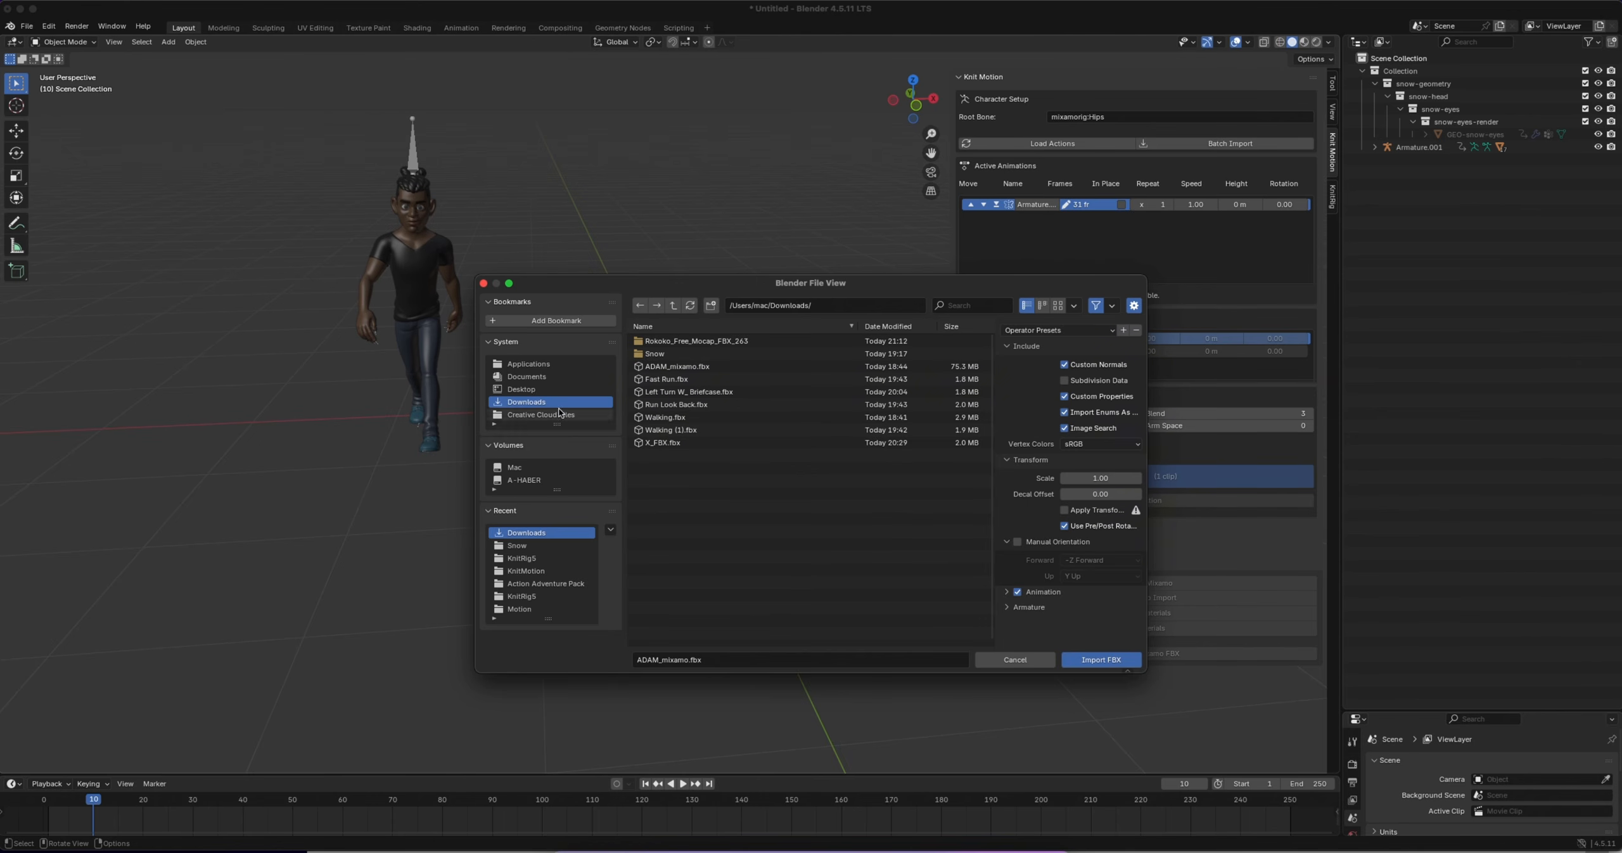
double_click(689, 343)
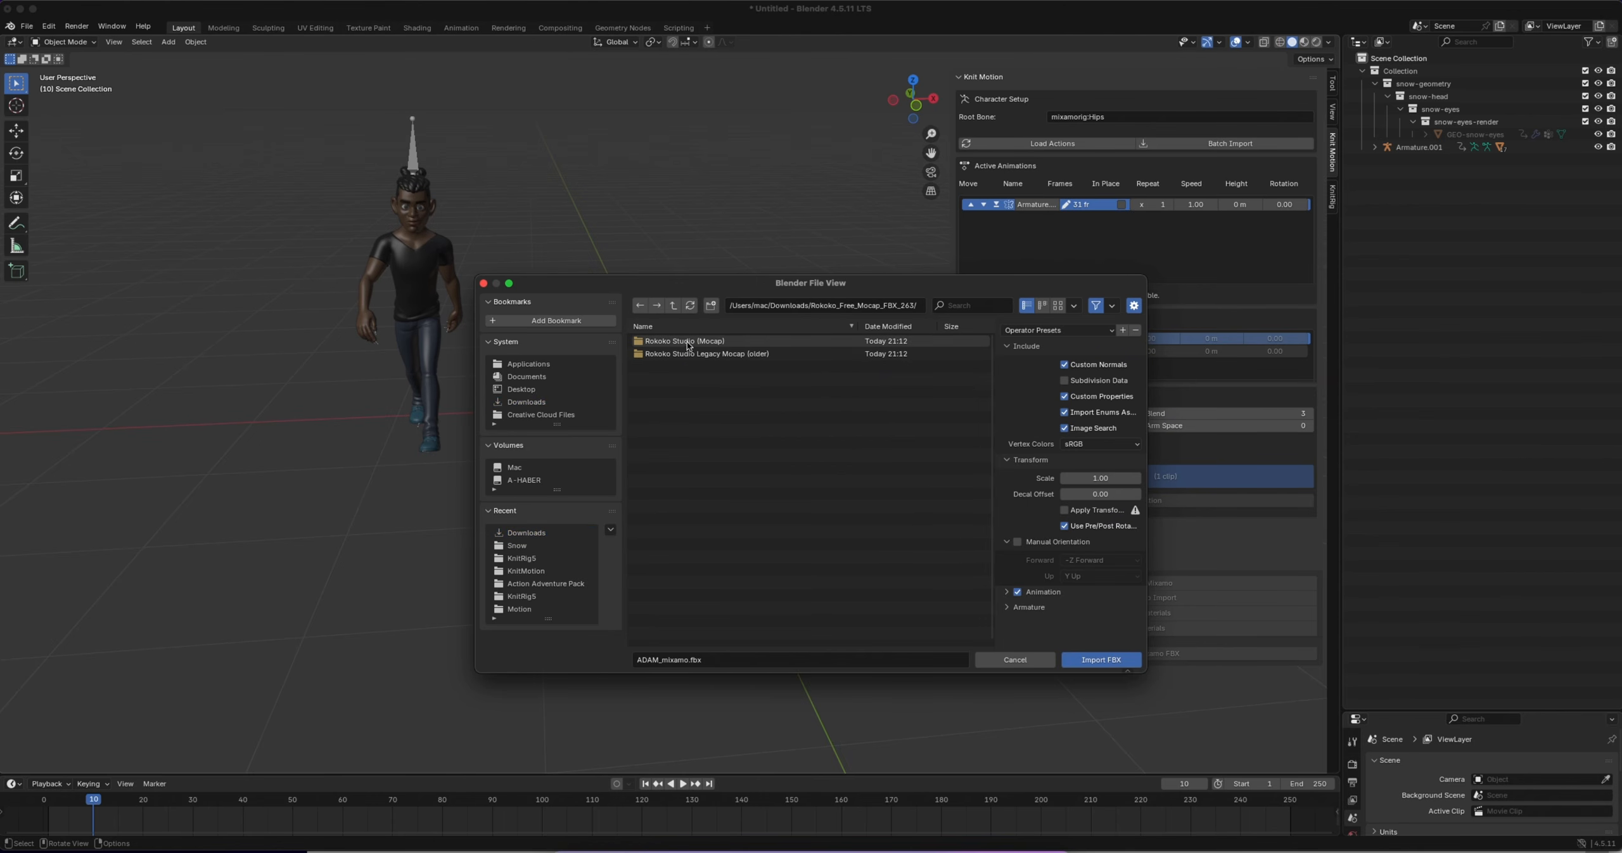
double_click(666, 342)
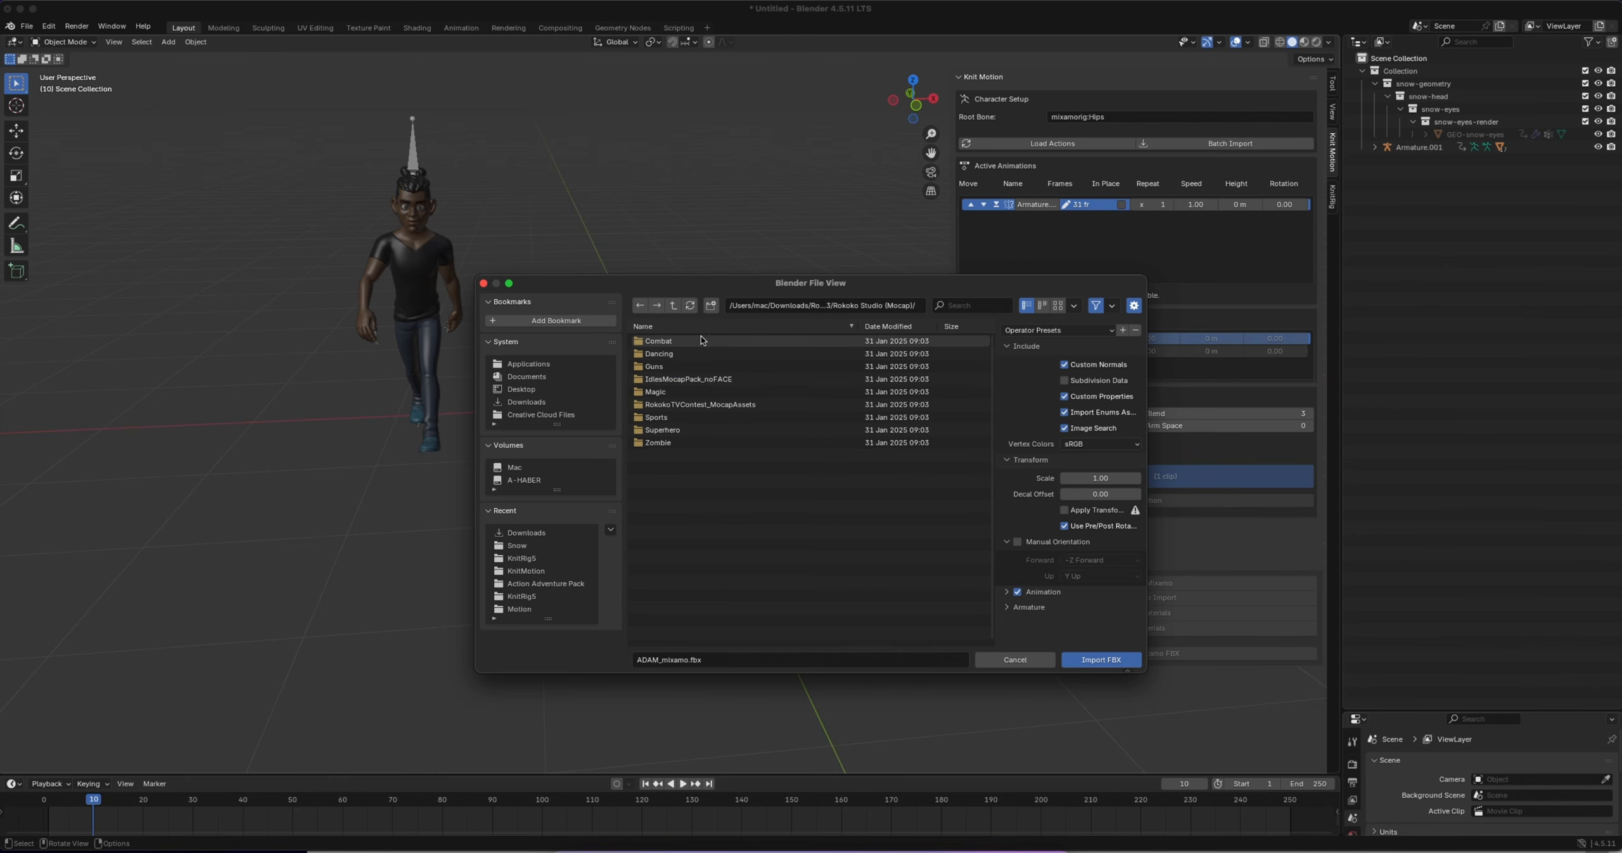
double_click(684, 355)
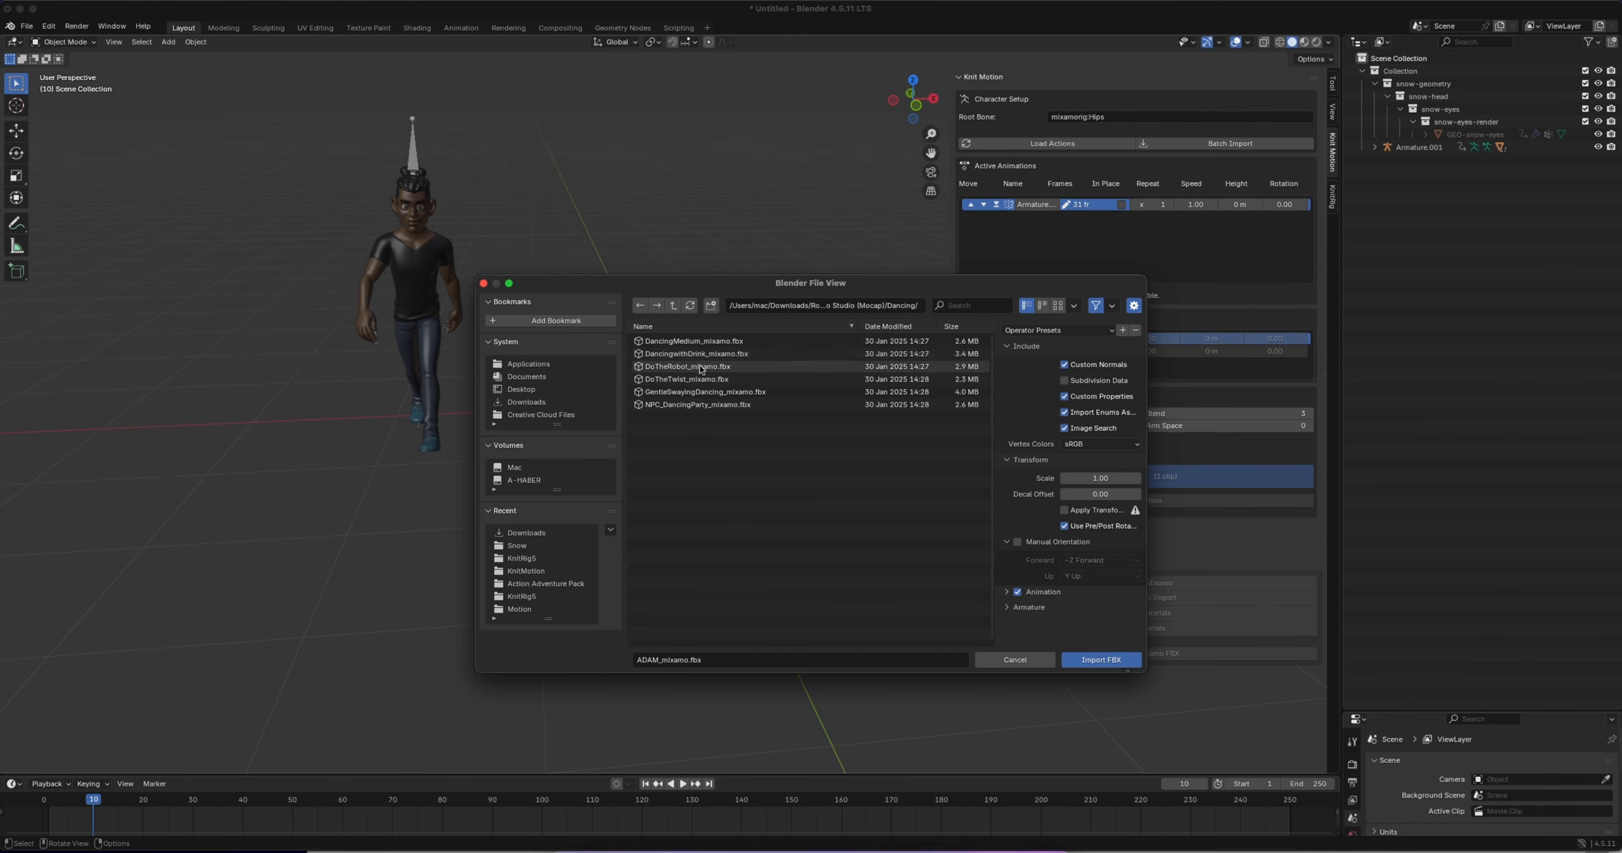
double_click(686, 343)
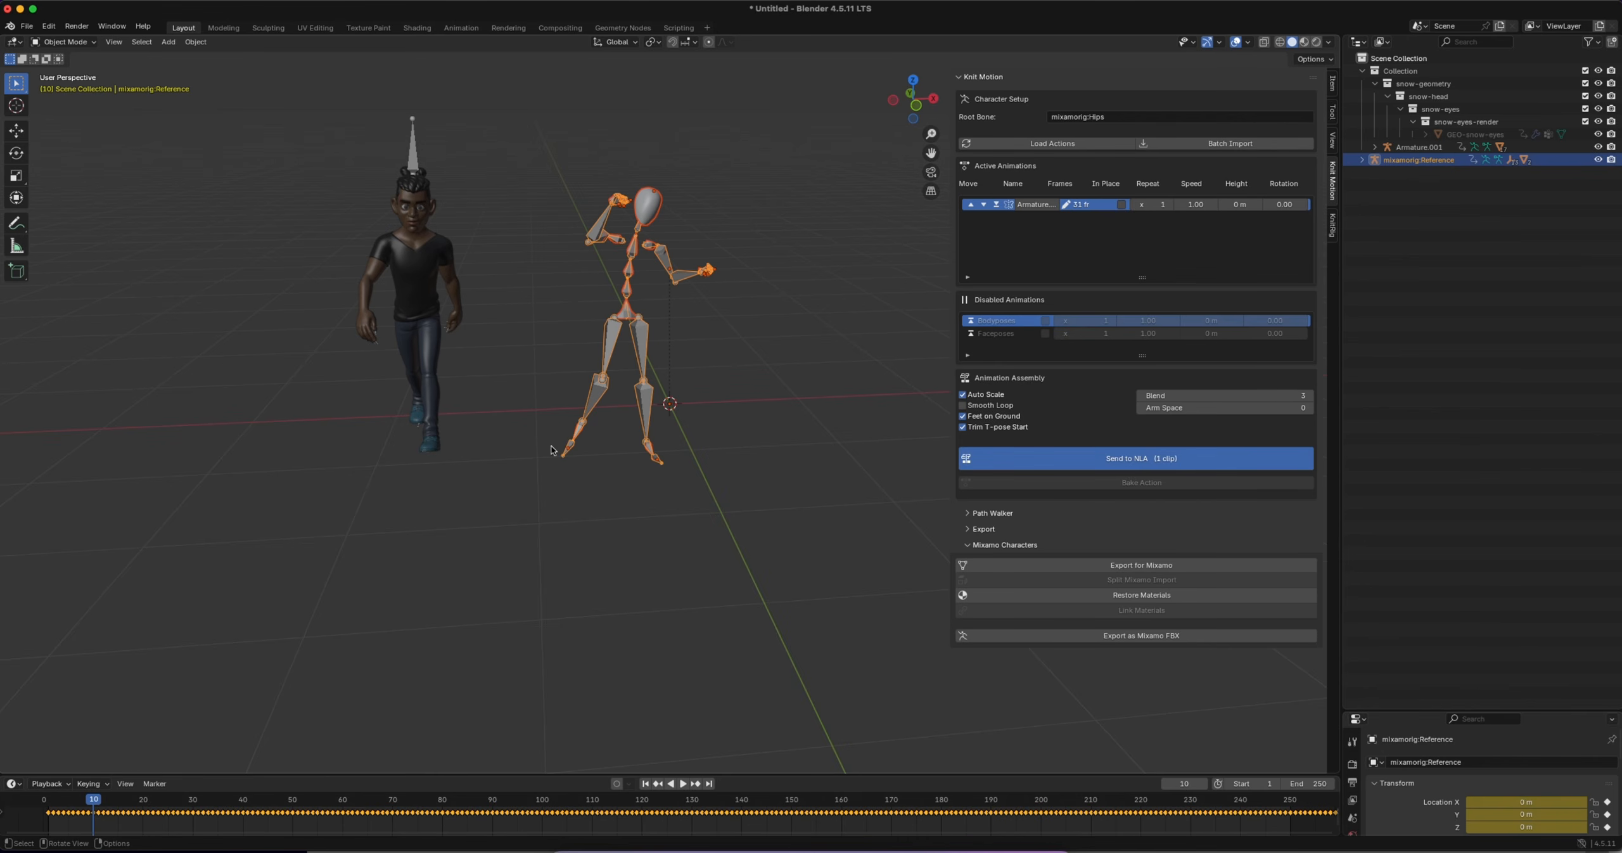
Play back the imported dance on the mocap rig and scrub back to frame 17
key(space)
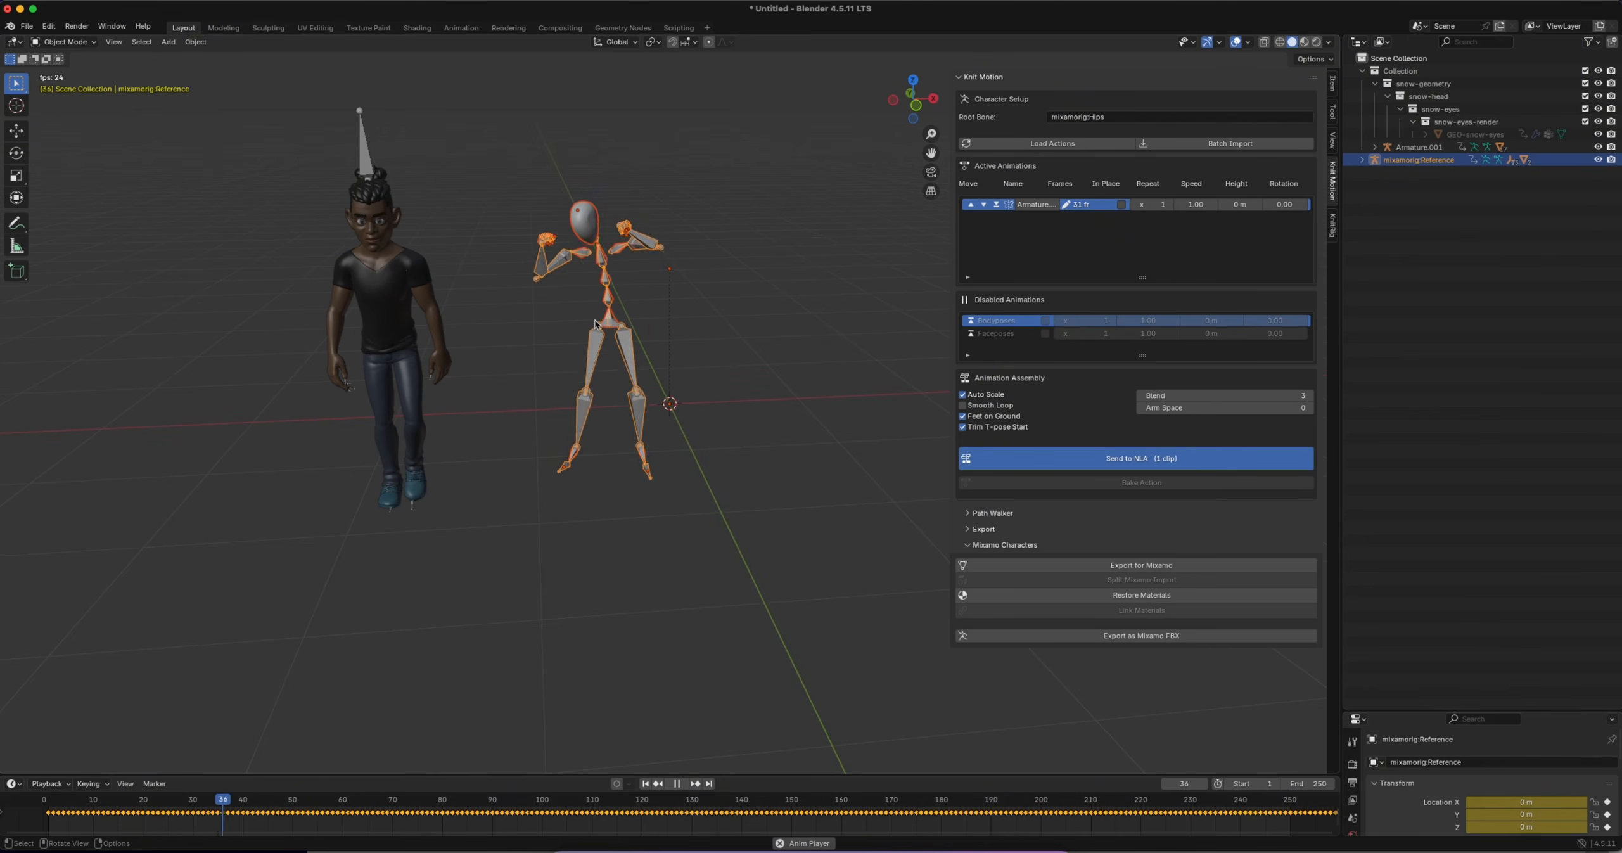
key(space)
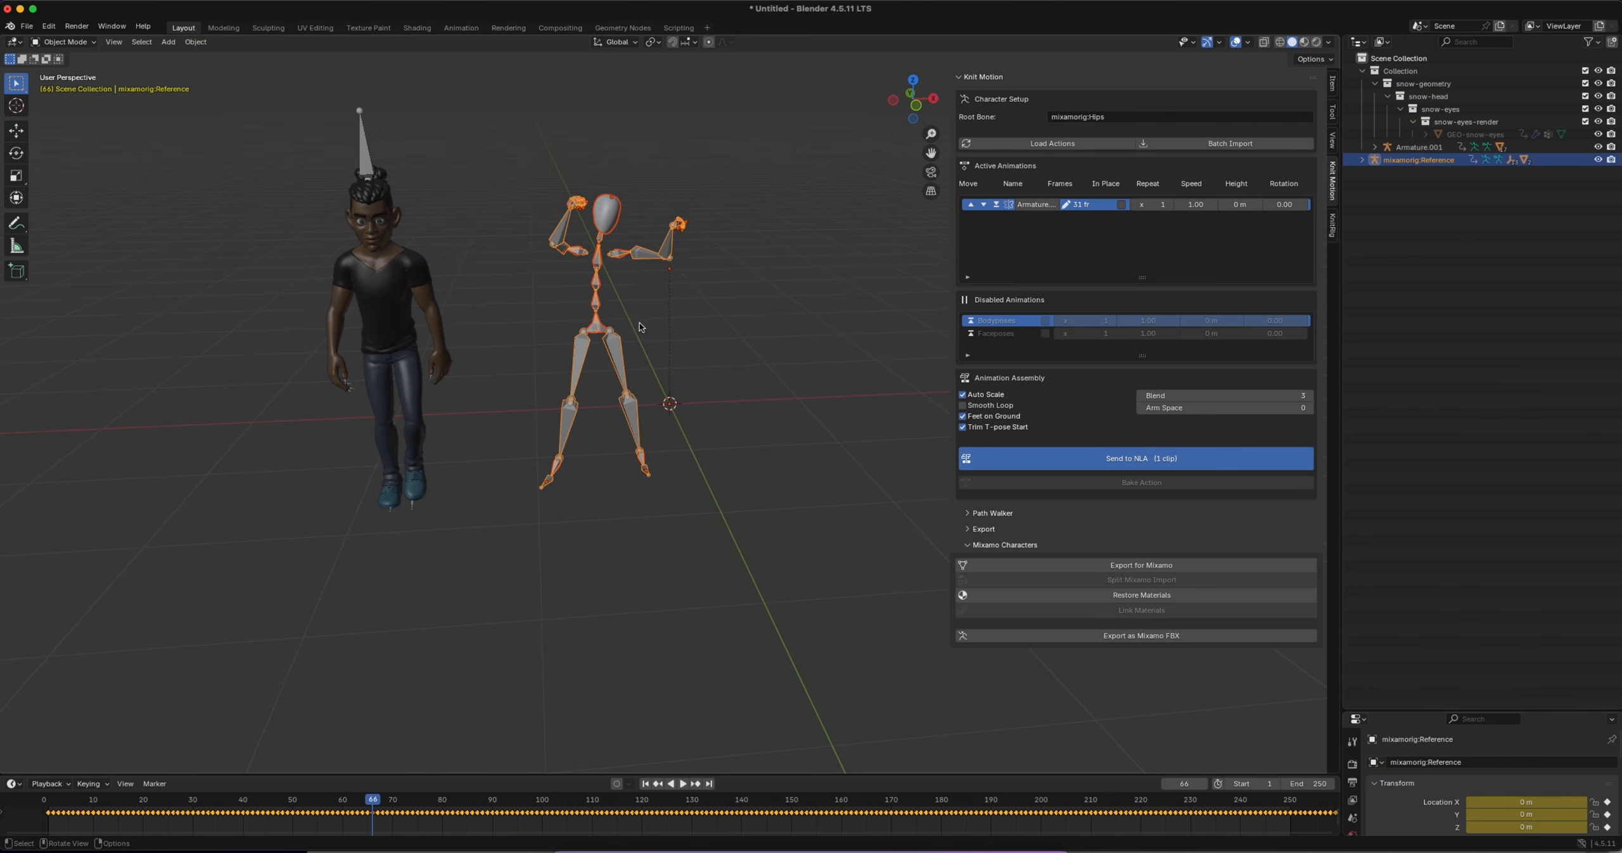
click(373, 800)
drag(372, 800, 128, 800)
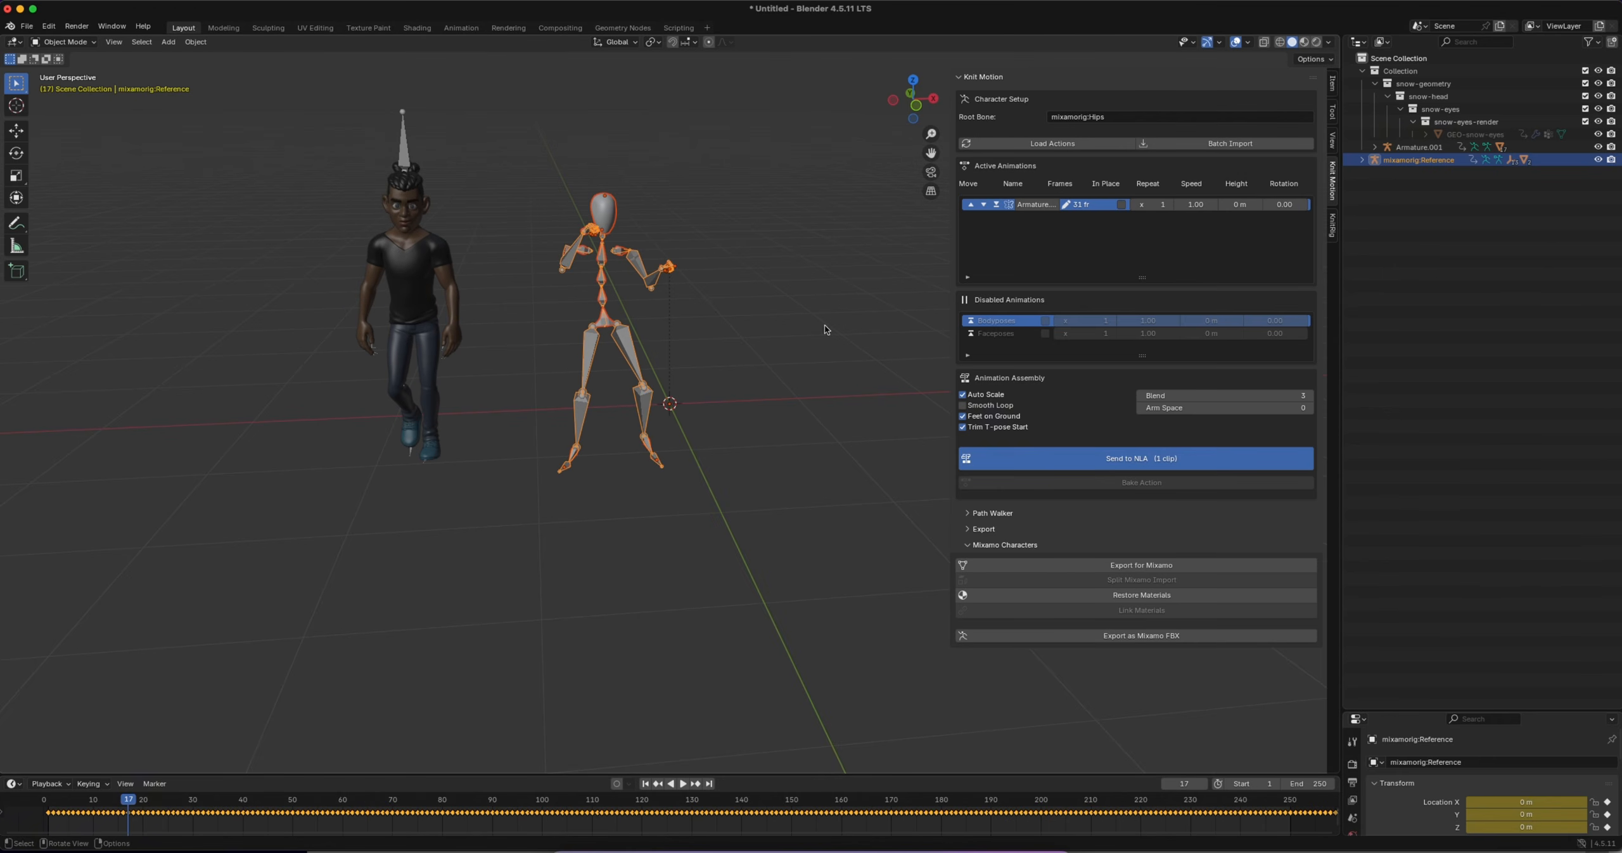
Move the character's walk clip to the disabled animations and load the mocap rig's action into the active list
click(996, 206)
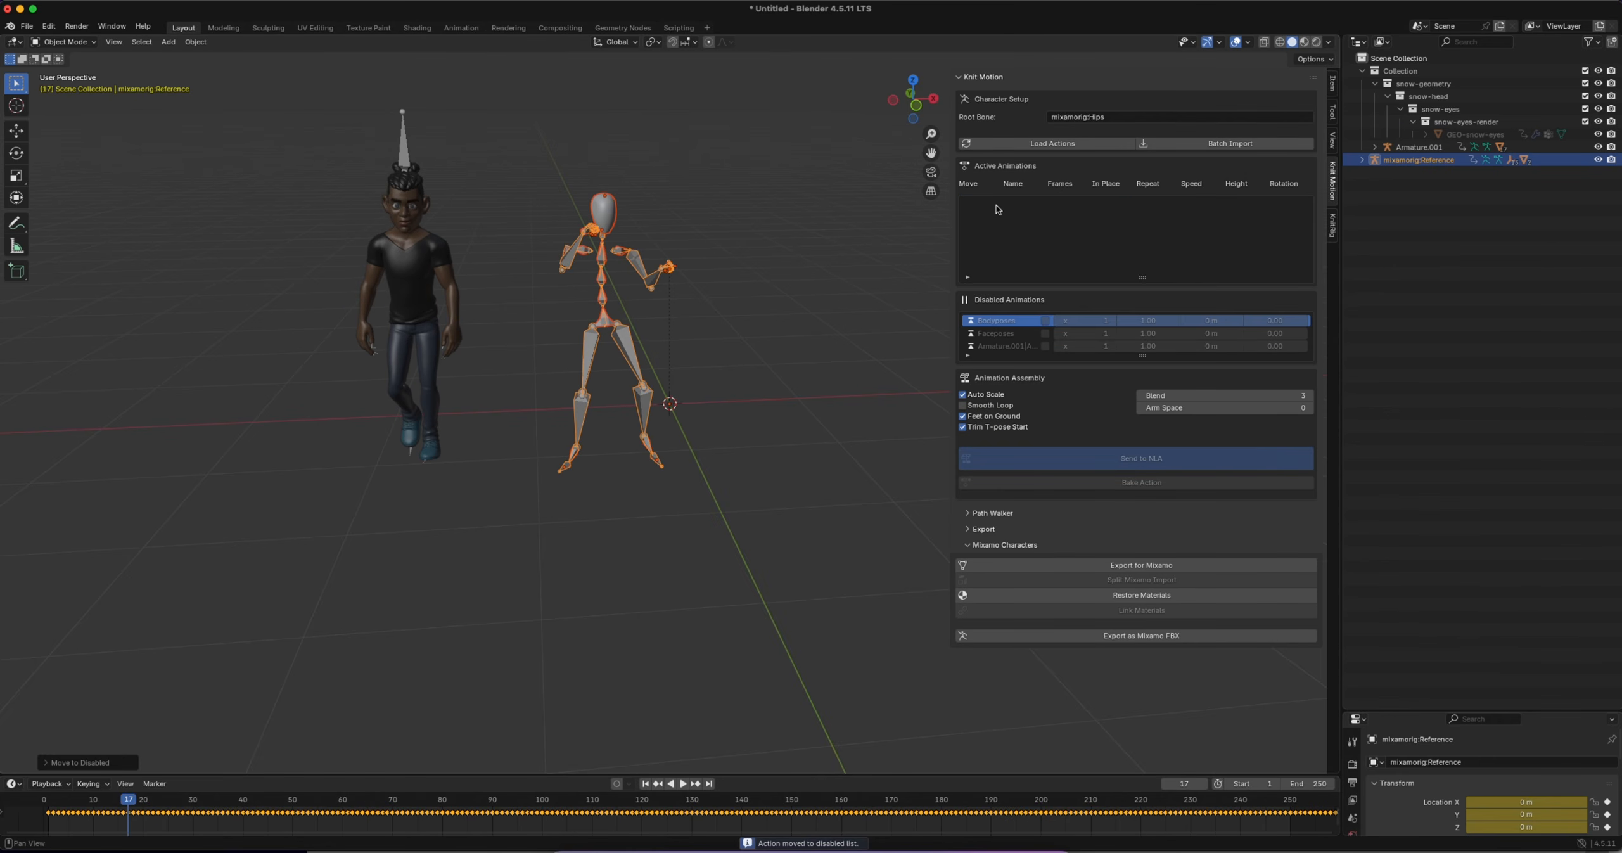
click(1031, 146)
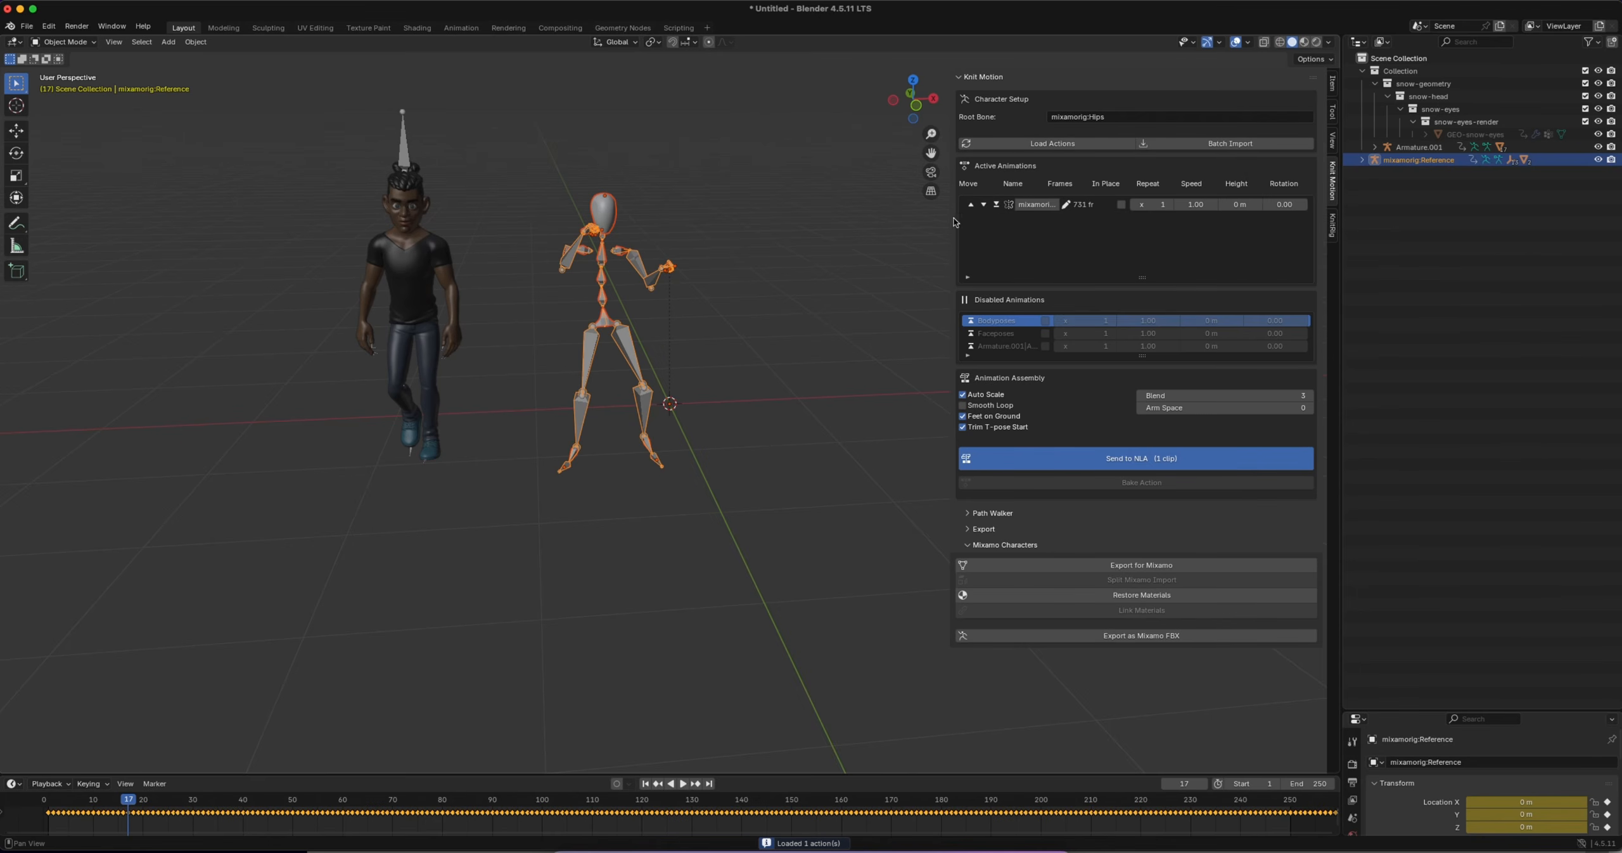
drag(954, 221, 770, 215)
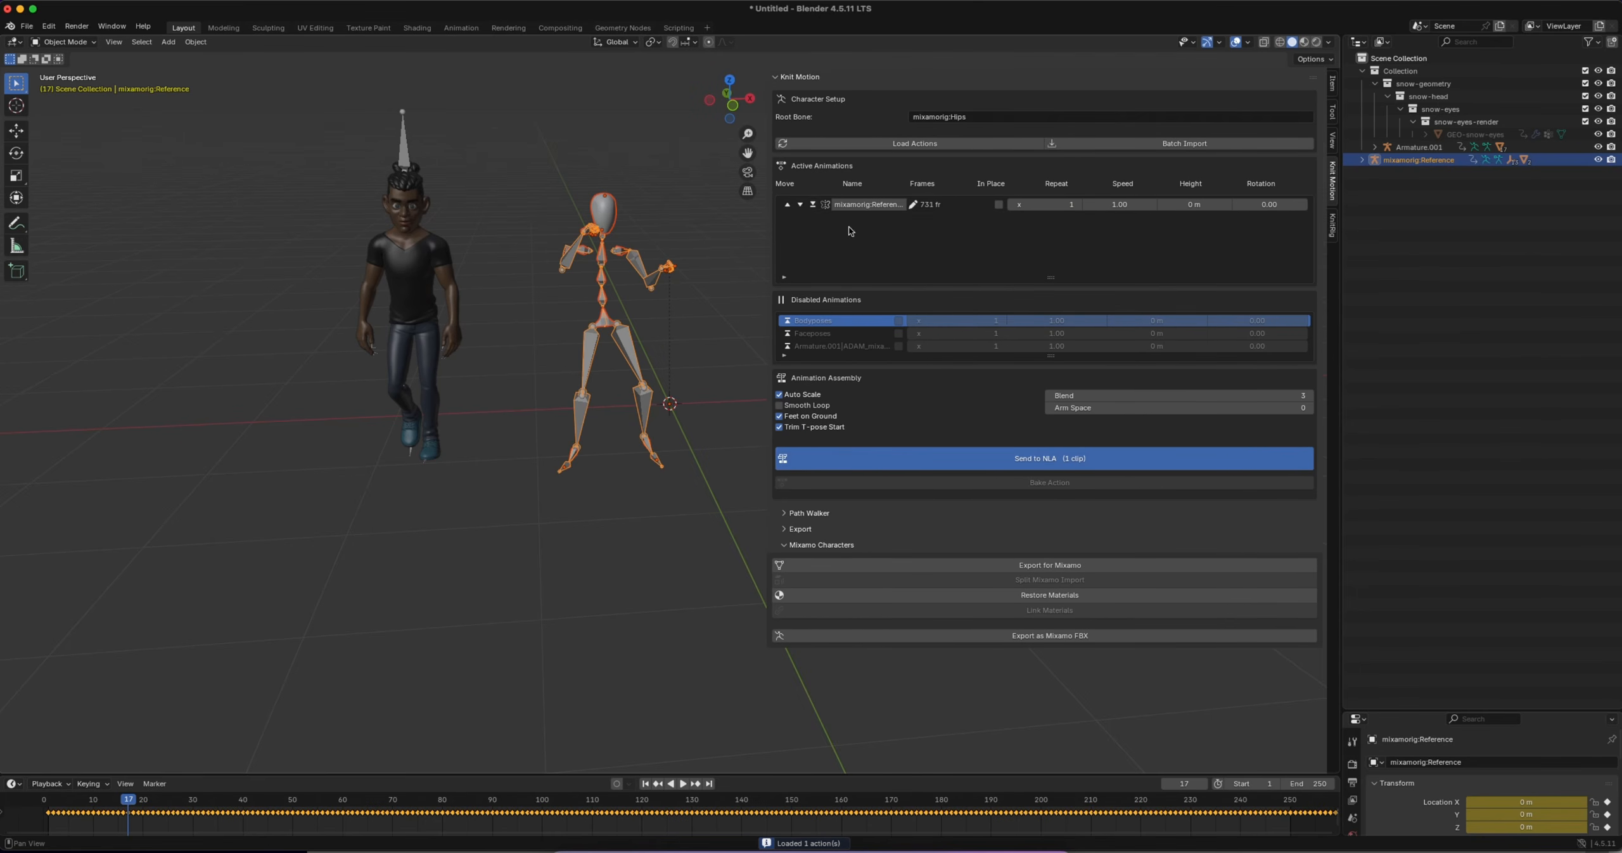
Rename the loaded mocap action as ROKOKO
click(912, 206)
click(875, 204)
text(ROK)
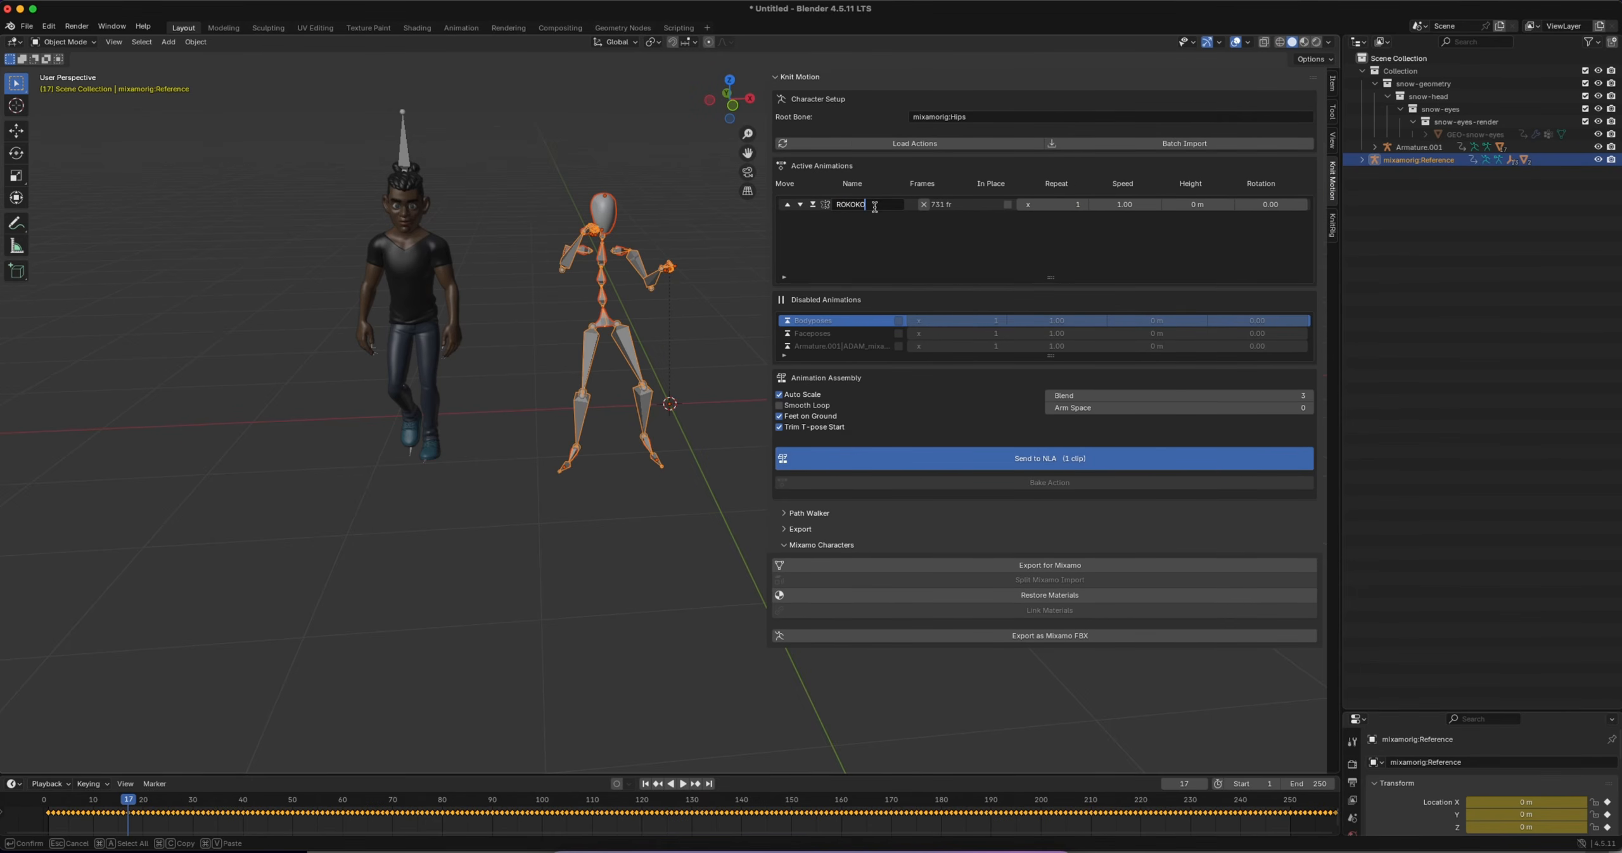
text(OKO)
key(Return)
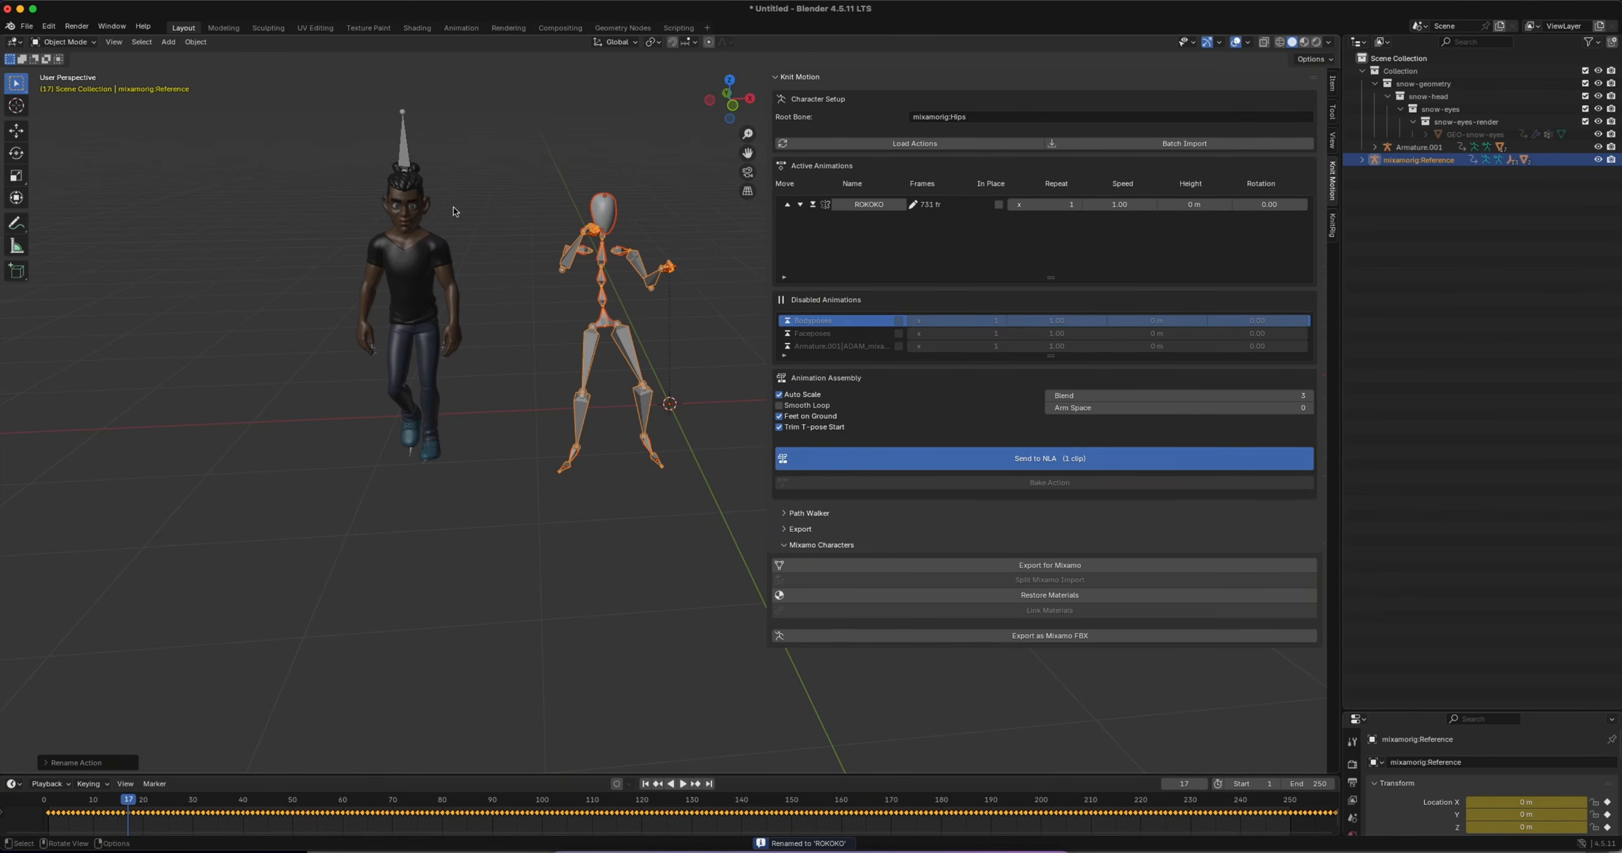
Send the ROKOKO clip to the NLA for the character's armature and show it in an enlarged Nonlinear Animation editor
click(401, 151)
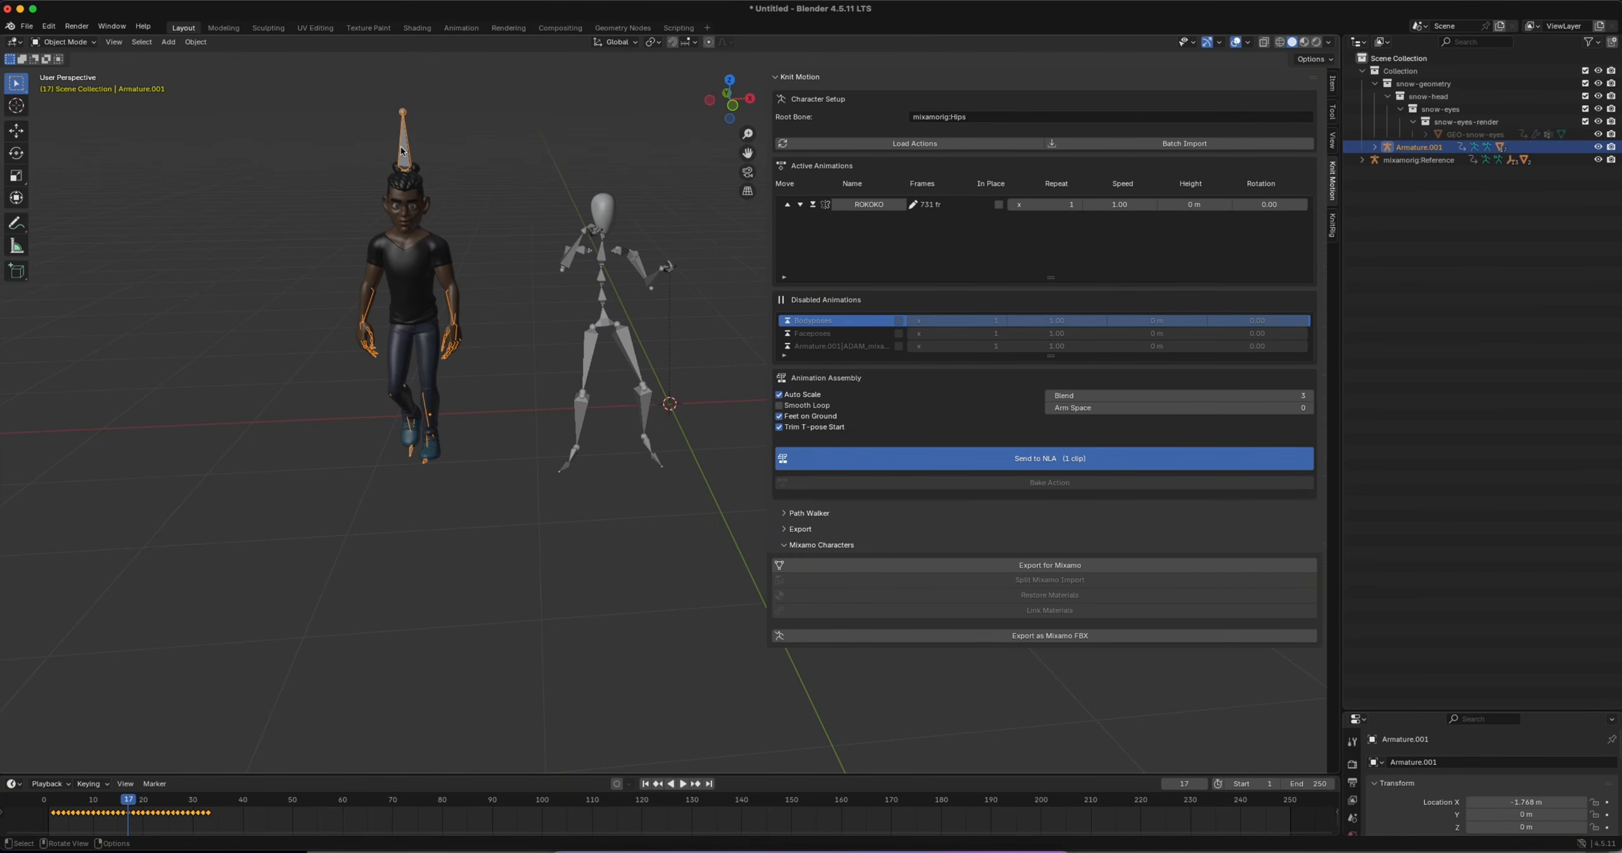
click(992, 459)
drag(236, 777, 236, 600)
click(12, 609)
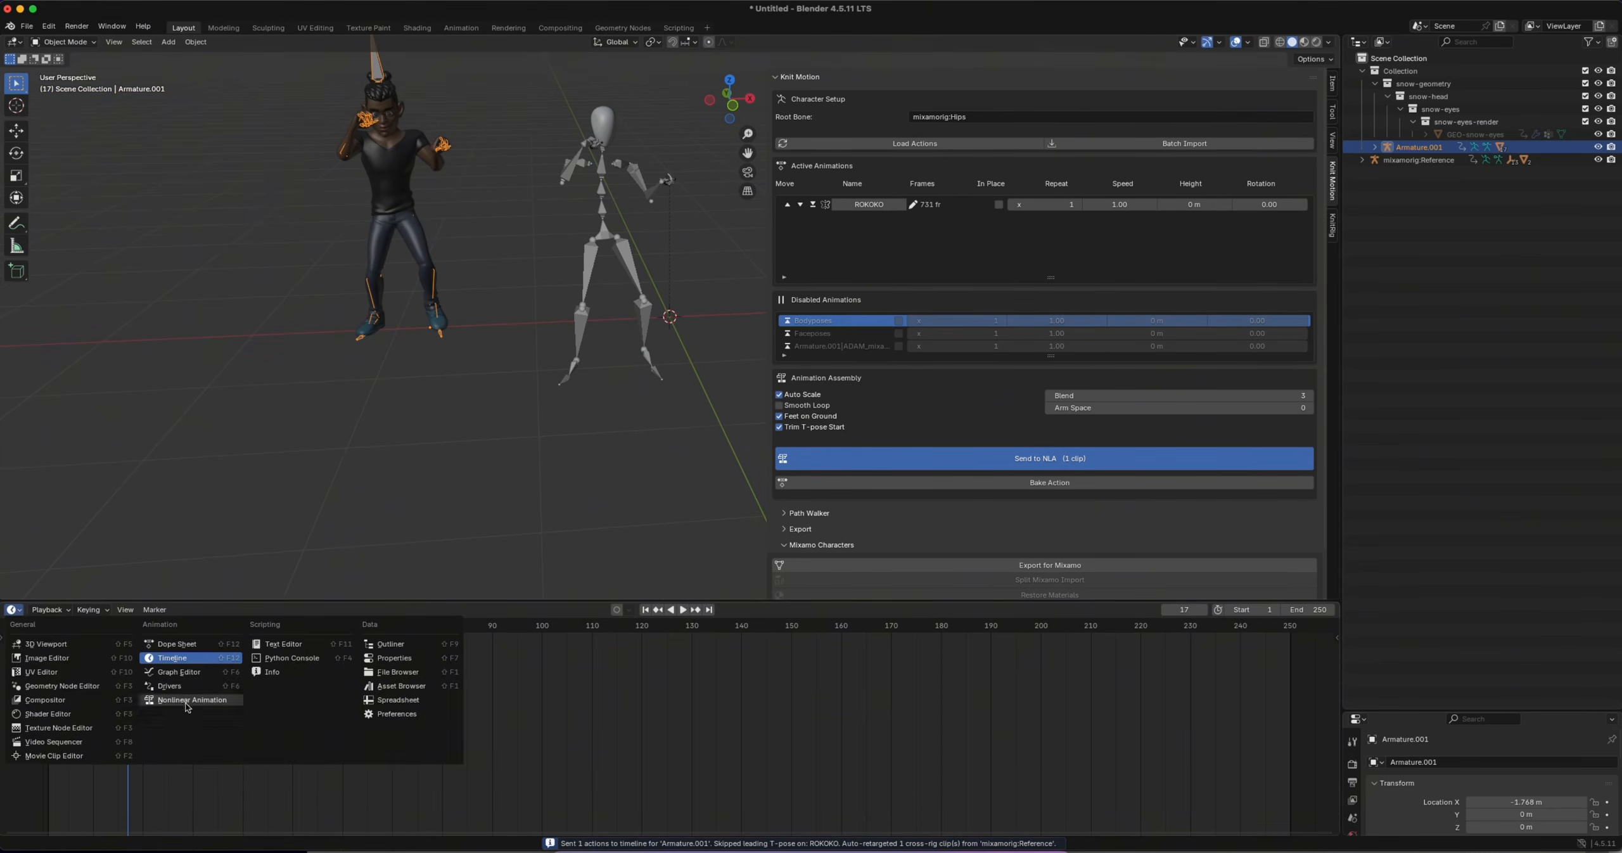
click(190, 702)
Play the retargeted dance on the character beside the mocap rig, with the sidebar hidden, and stop playback
key(space)
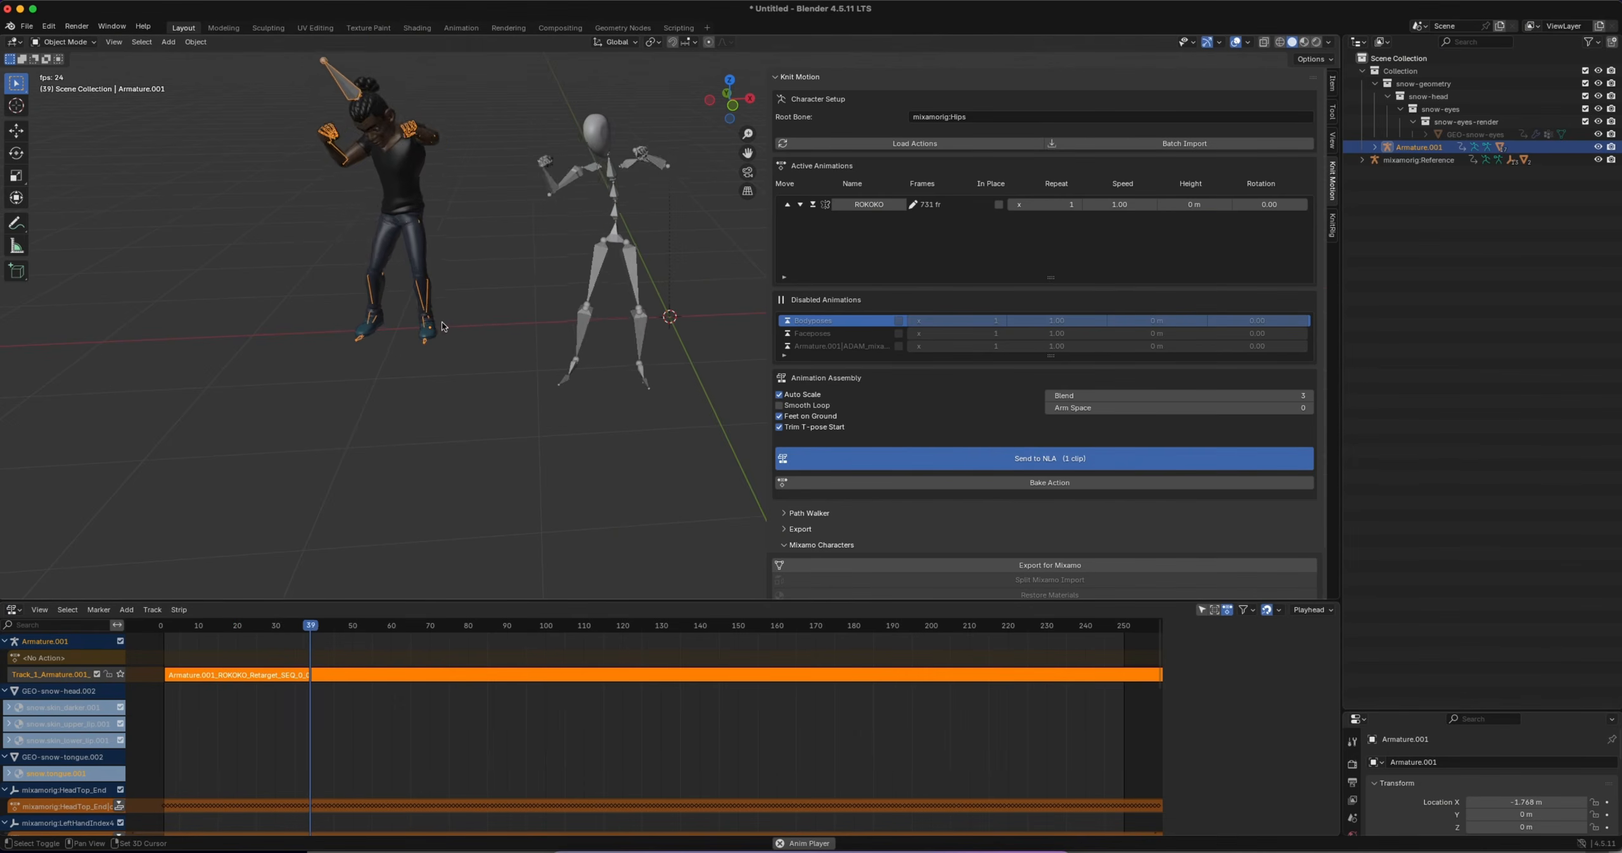
key(n)
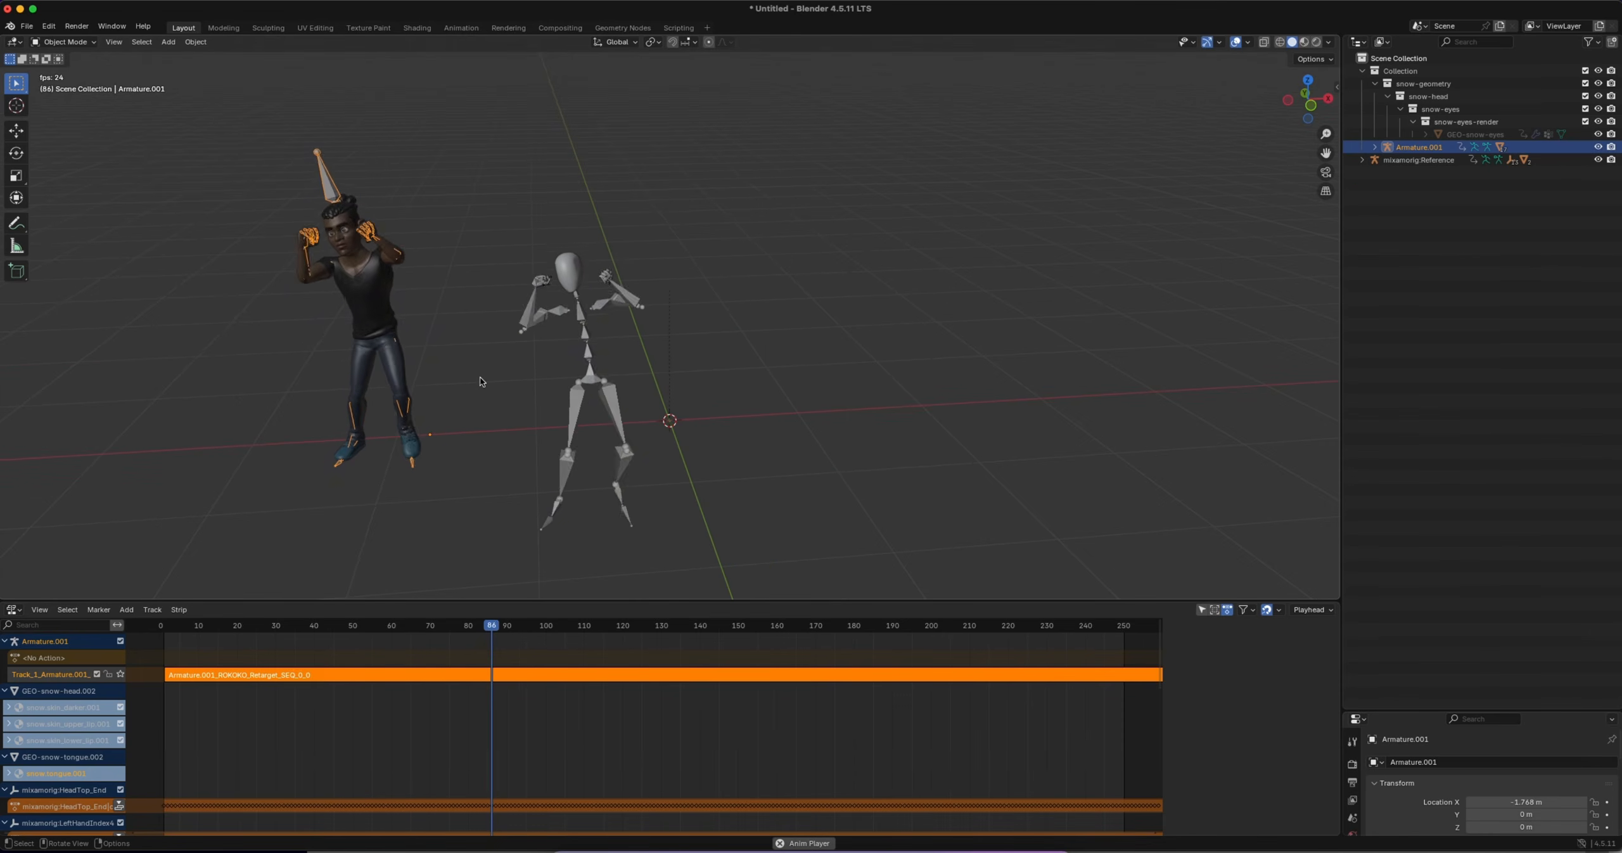
key(shift+c)
shift+scroll(476, 378, left, 2)
ctrl+scroll(609, 399, up, 3)
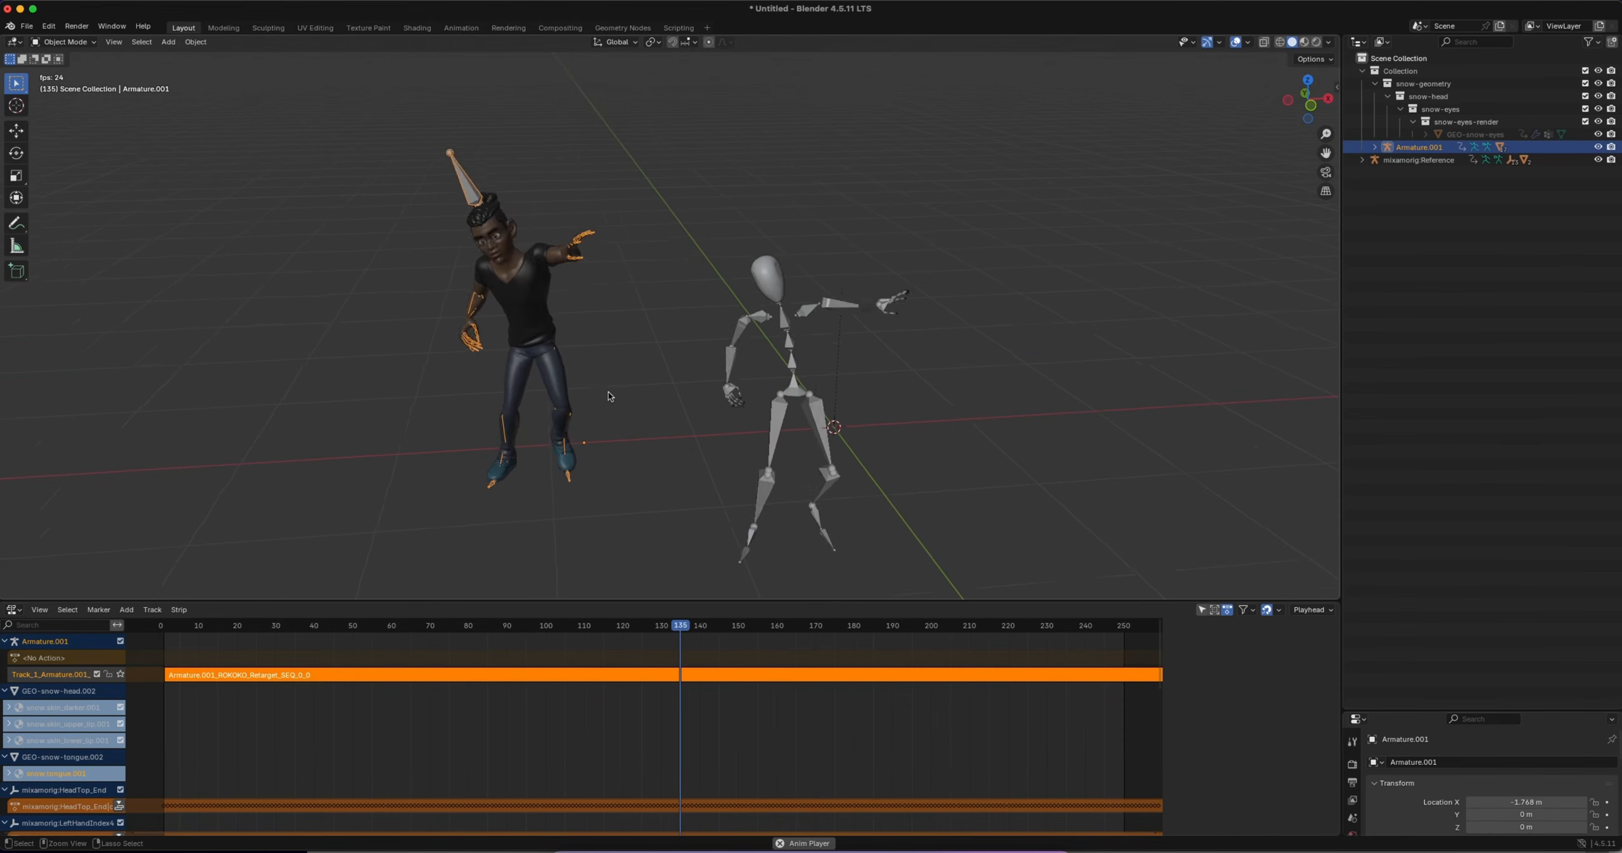
ctrl+scroll(610, 400, down, 2)
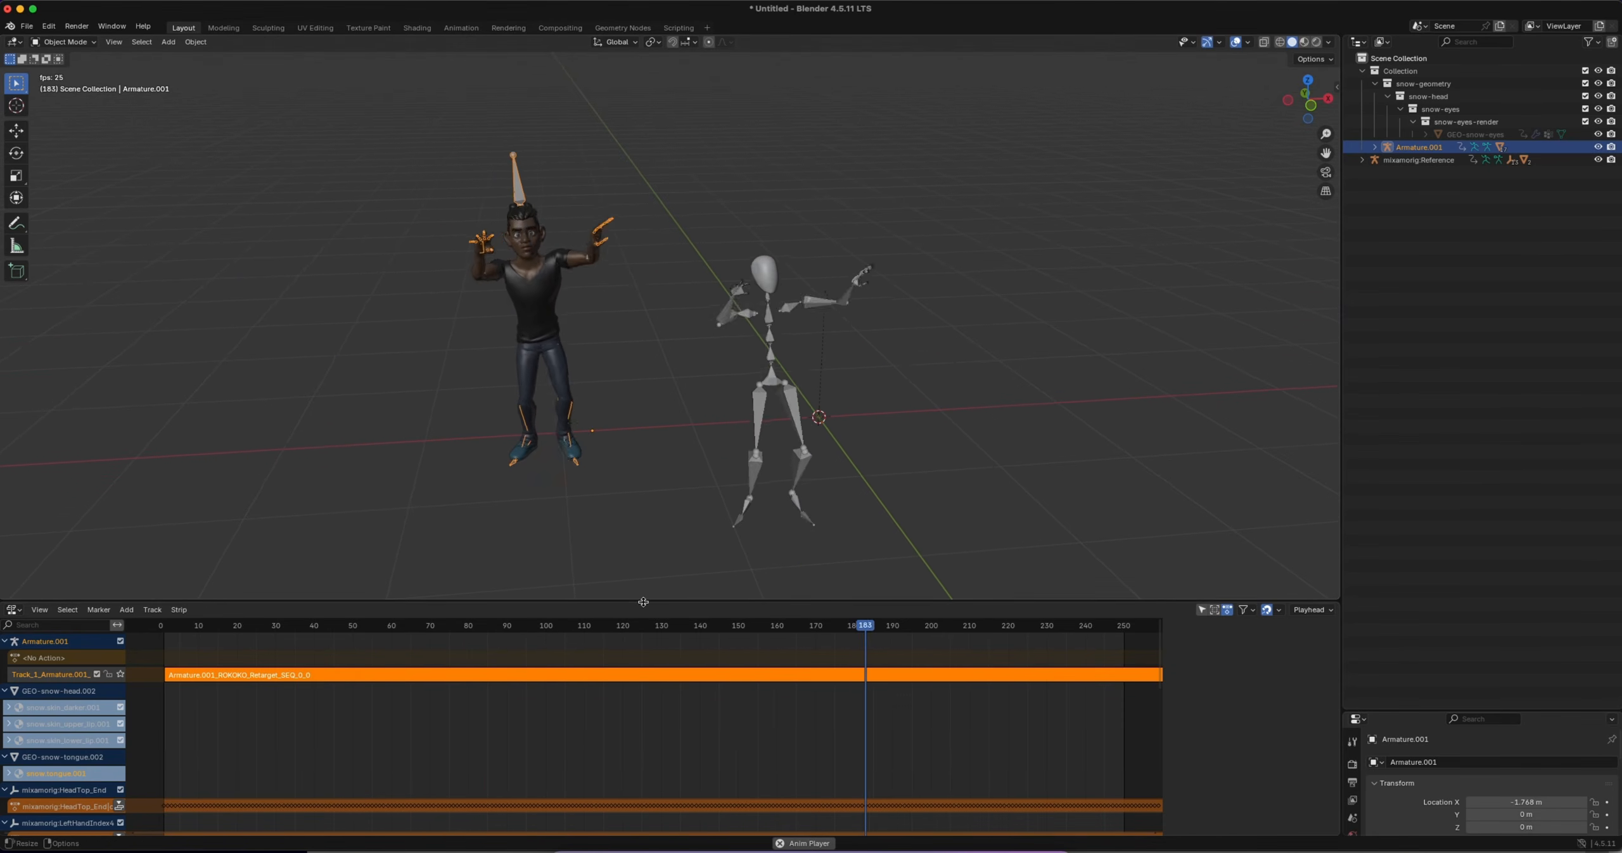
drag(651, 600, 652, 709)
key(space)
Make room for the viewport with a minimal outliner area and a narrower Knit Motion sidebar, and go to frame 0
drag(1341, 351, 1612, 350)
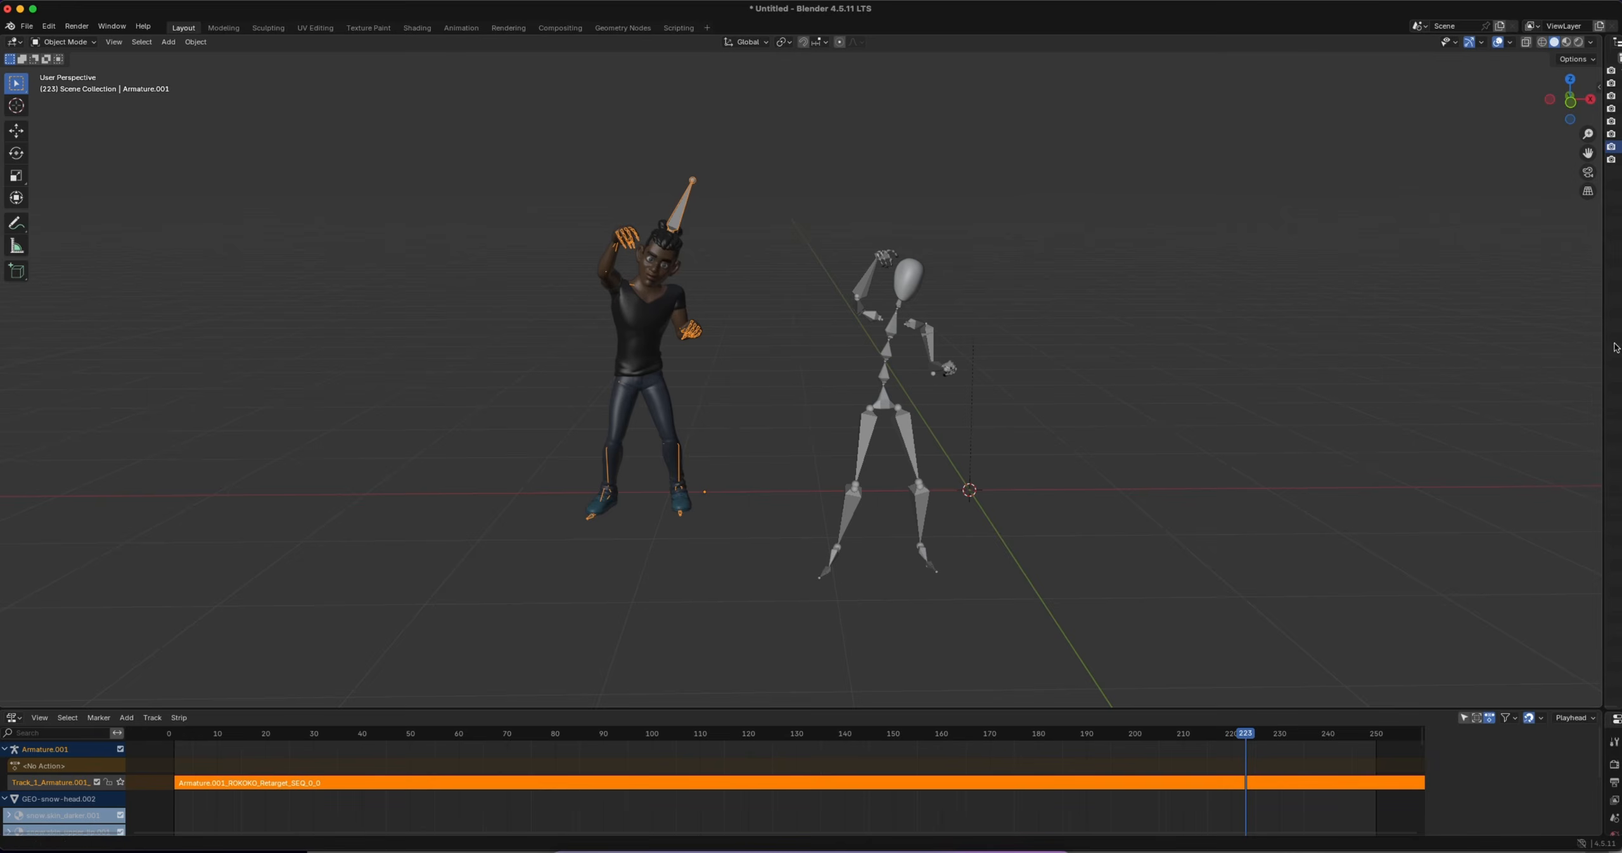
key(n)
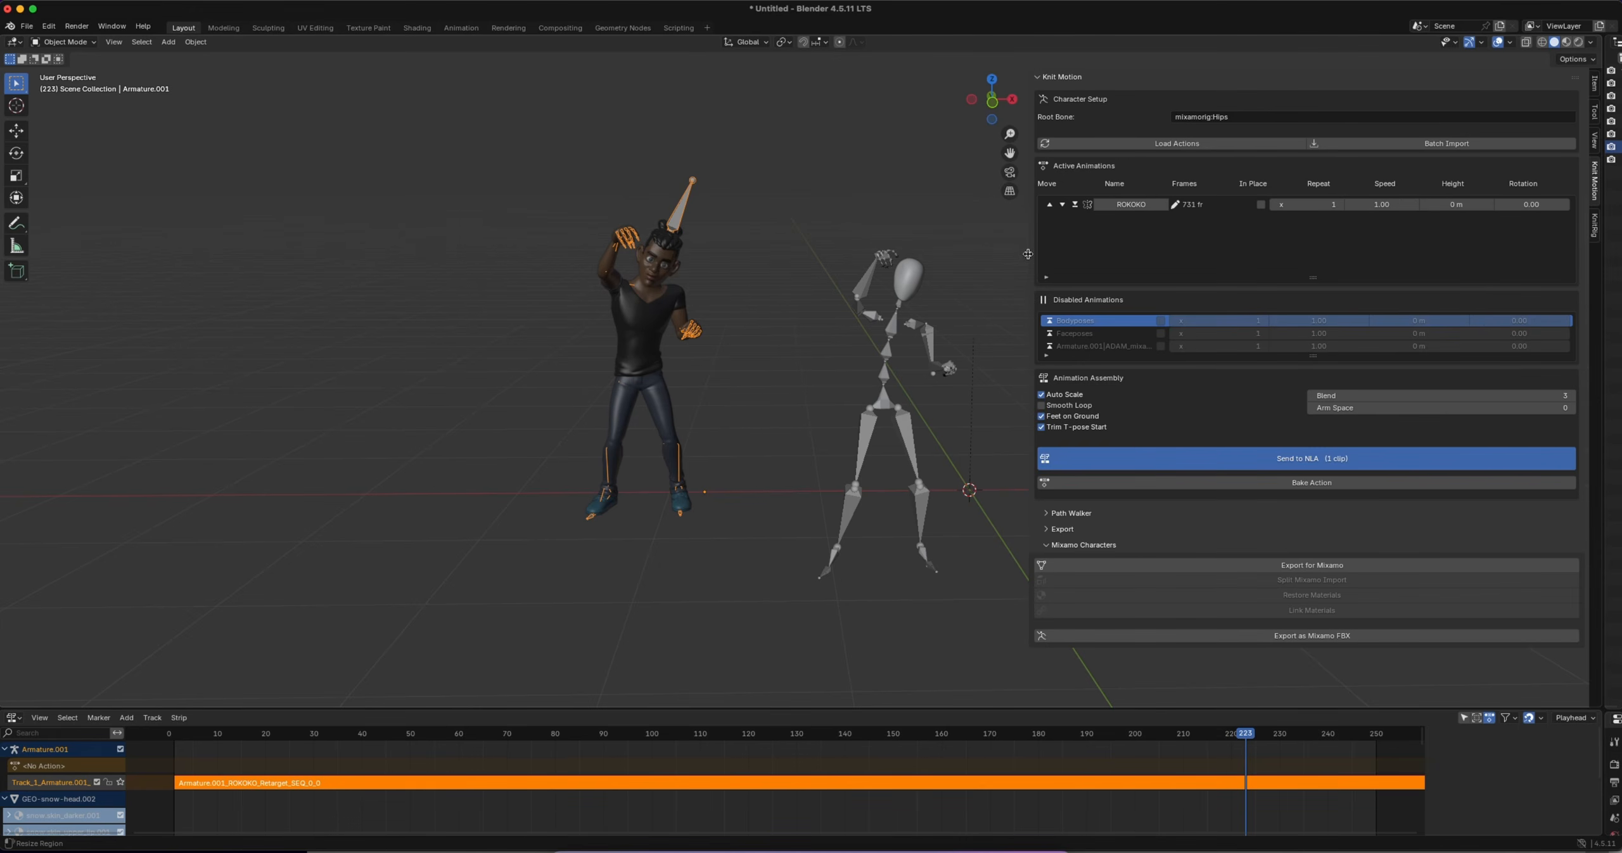
drag(1028, 253, 1159, 254)
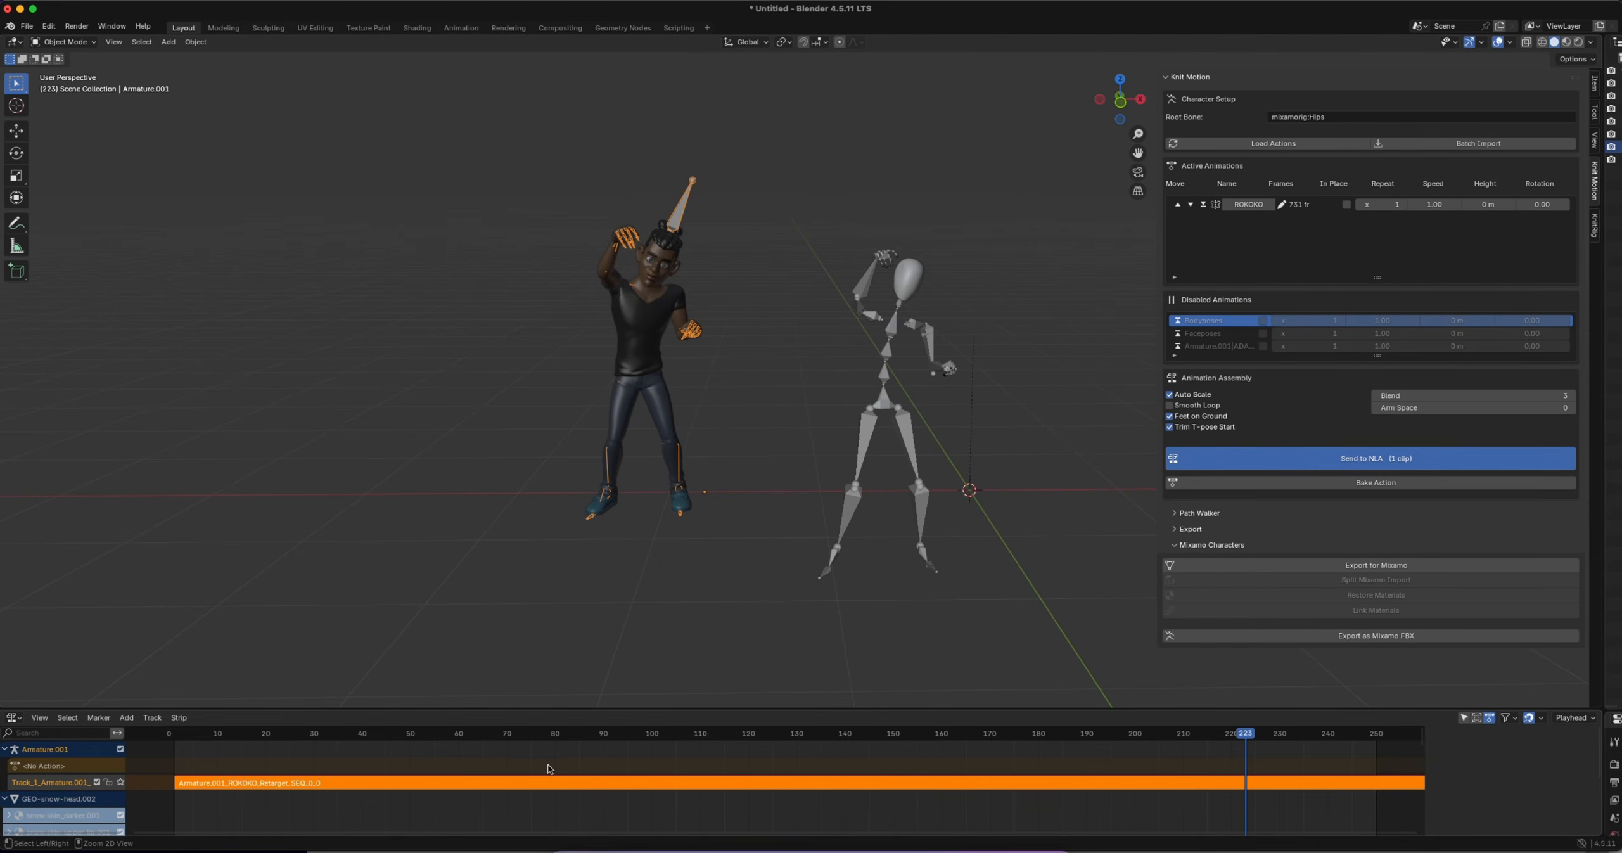
scroll(549, 769, down, 5)
drag(659, 709, 577, 652)
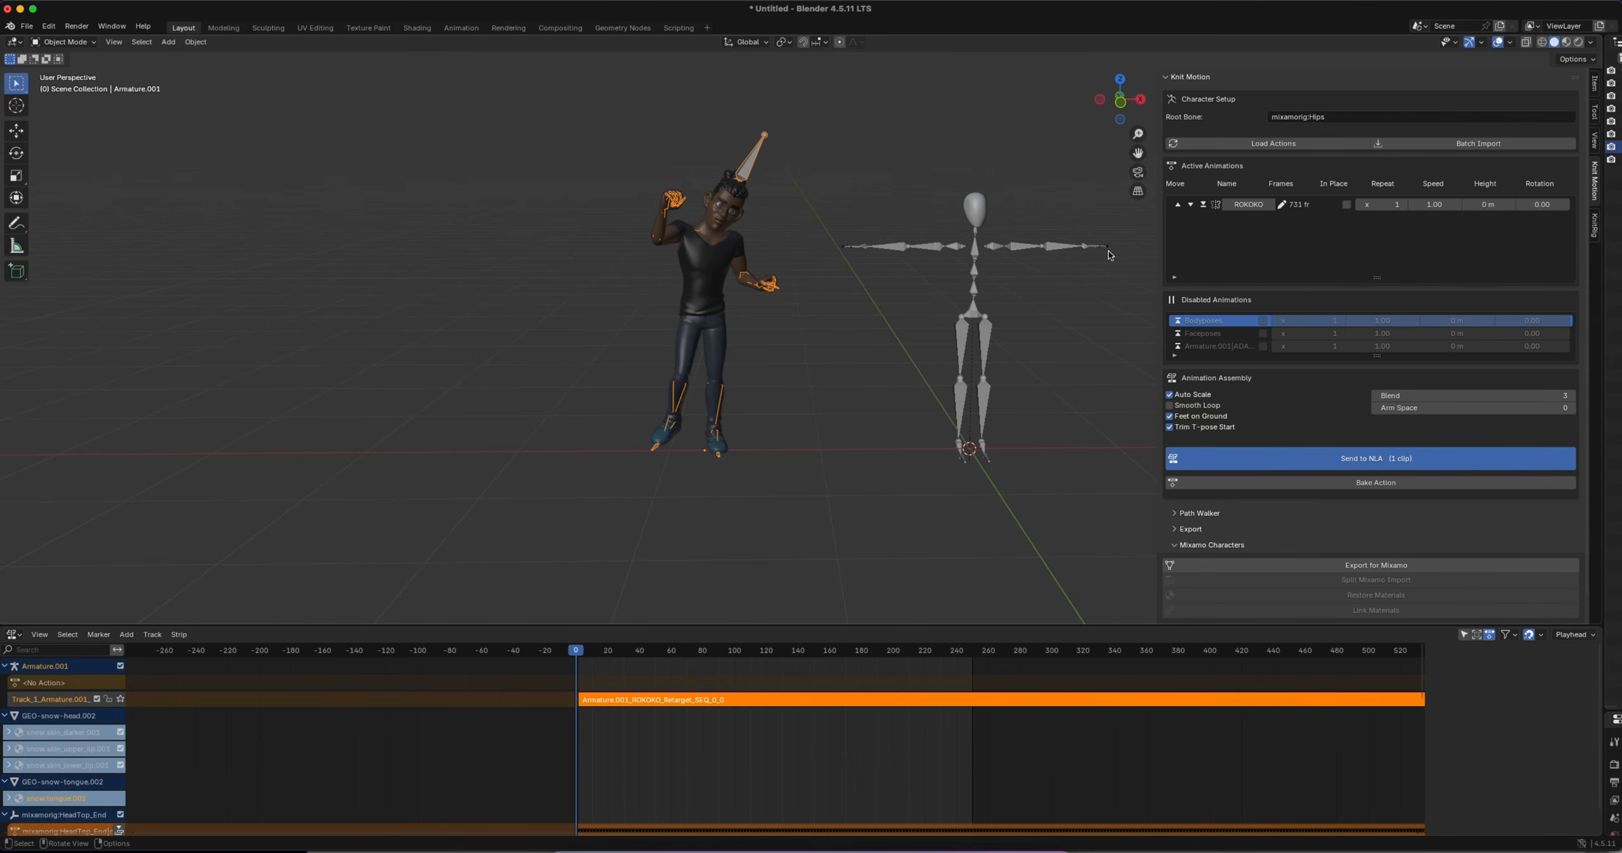
Reactivate the disabled Armature.001 walk clip and place it above ROKOKO in the active animations
drag(1376, 357, 1375, 419)
click(1177, 347)
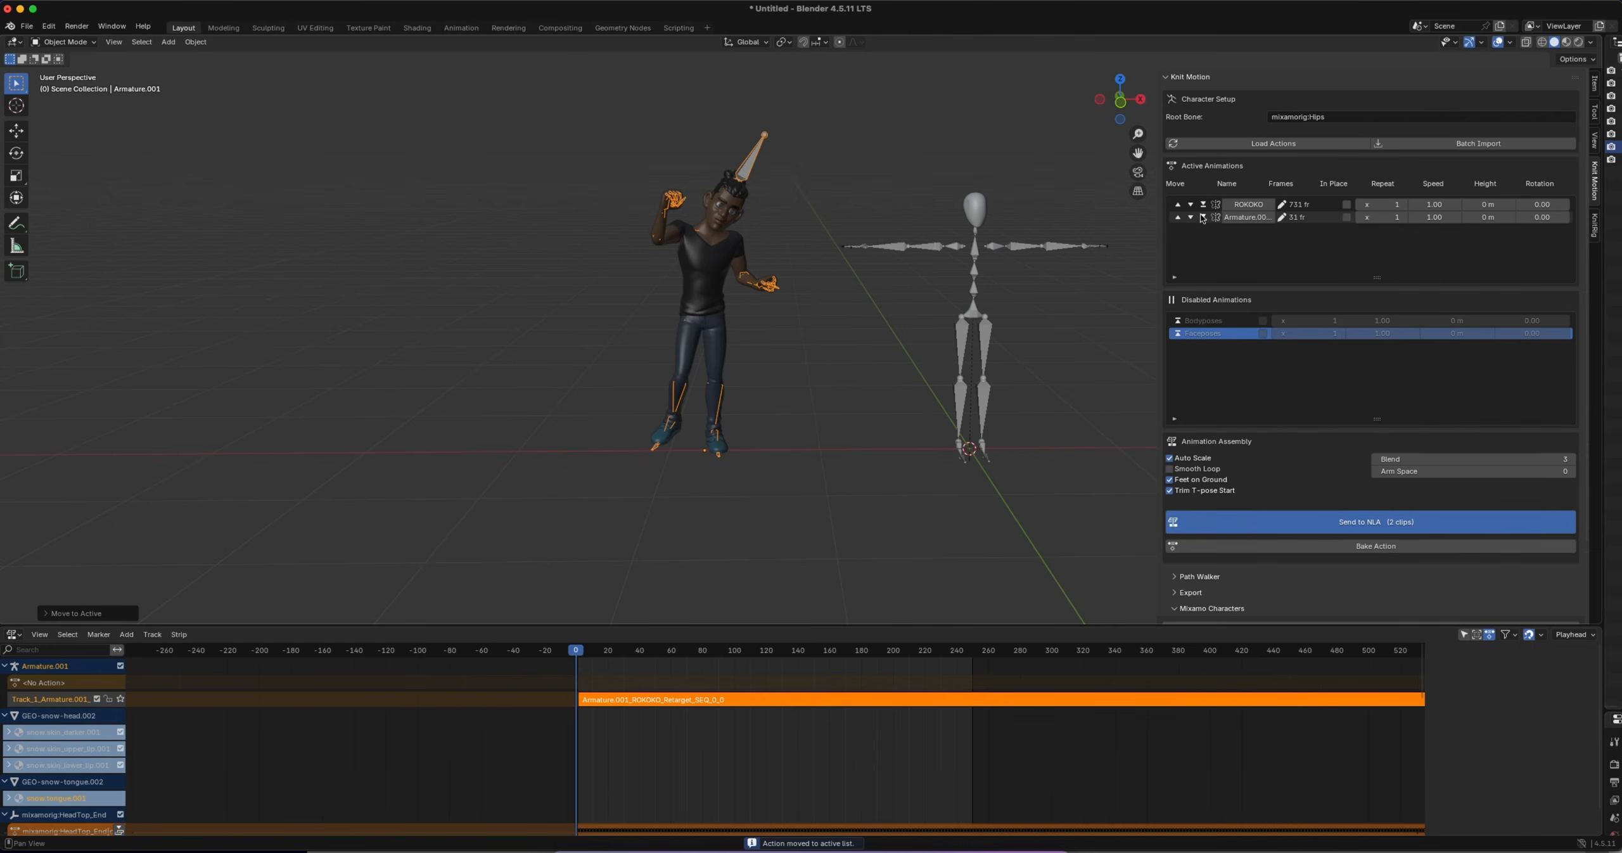
click(1178, 217)
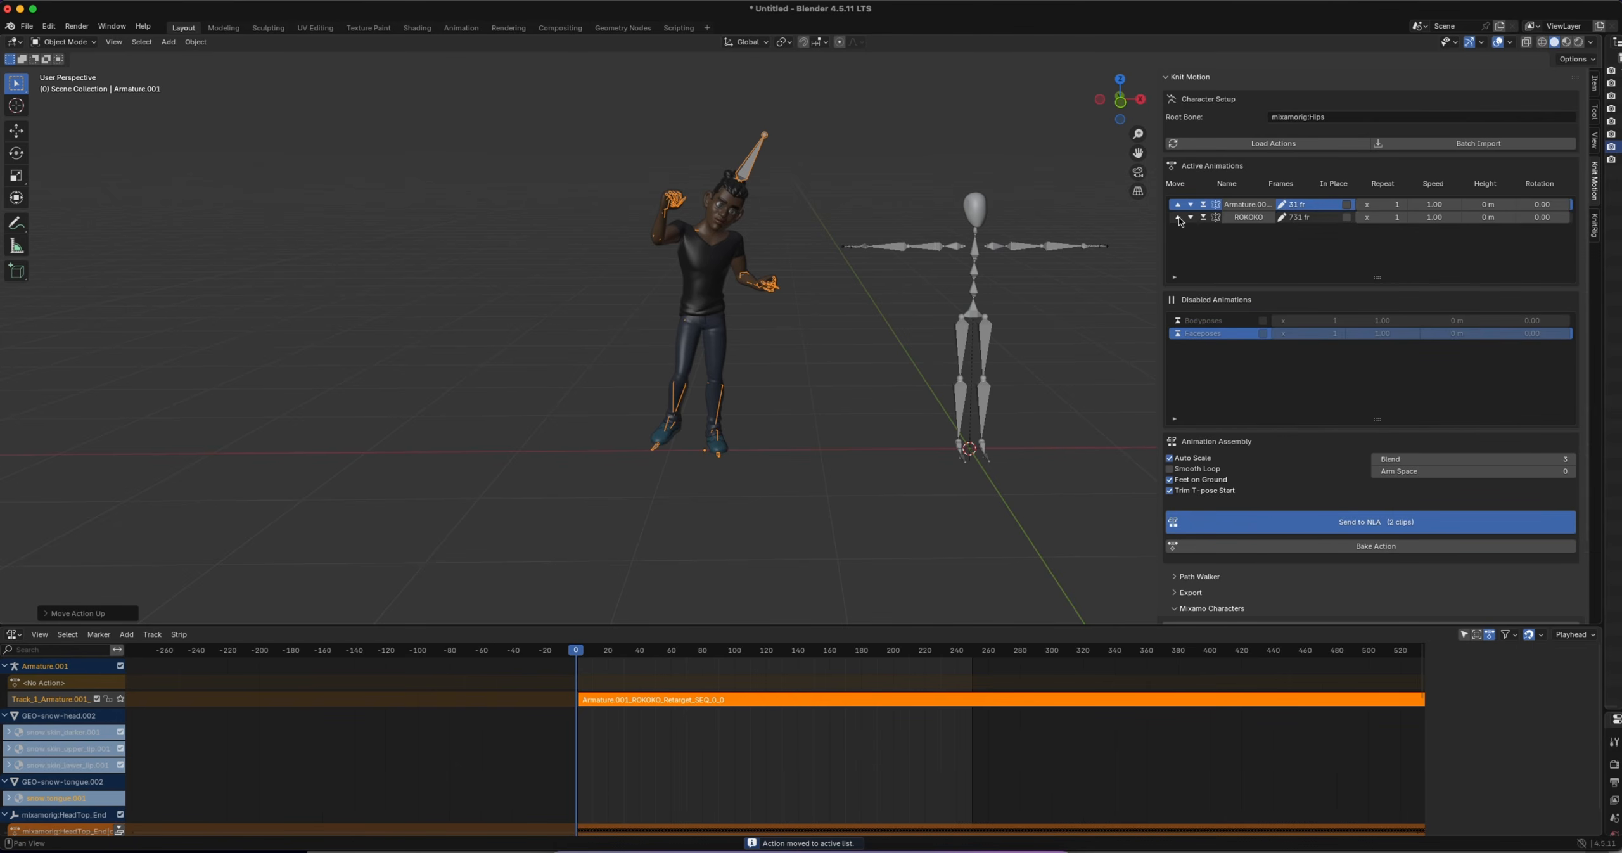
Rename the walk clip as ADAM_W and set its repeat count to 2
double_click(1269, 205)
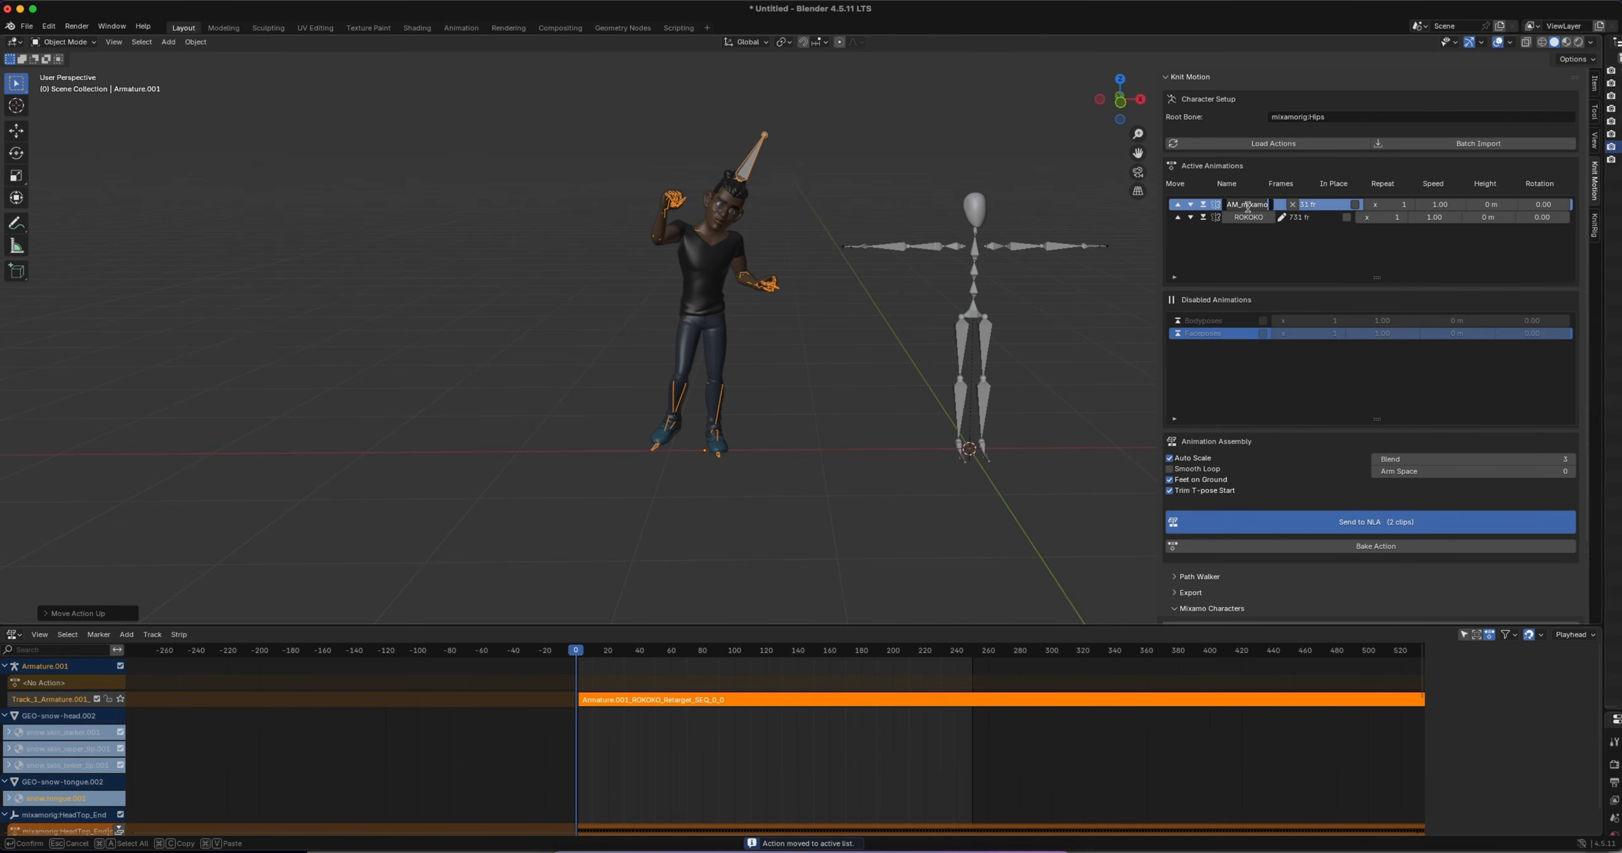
text(ADAMW)
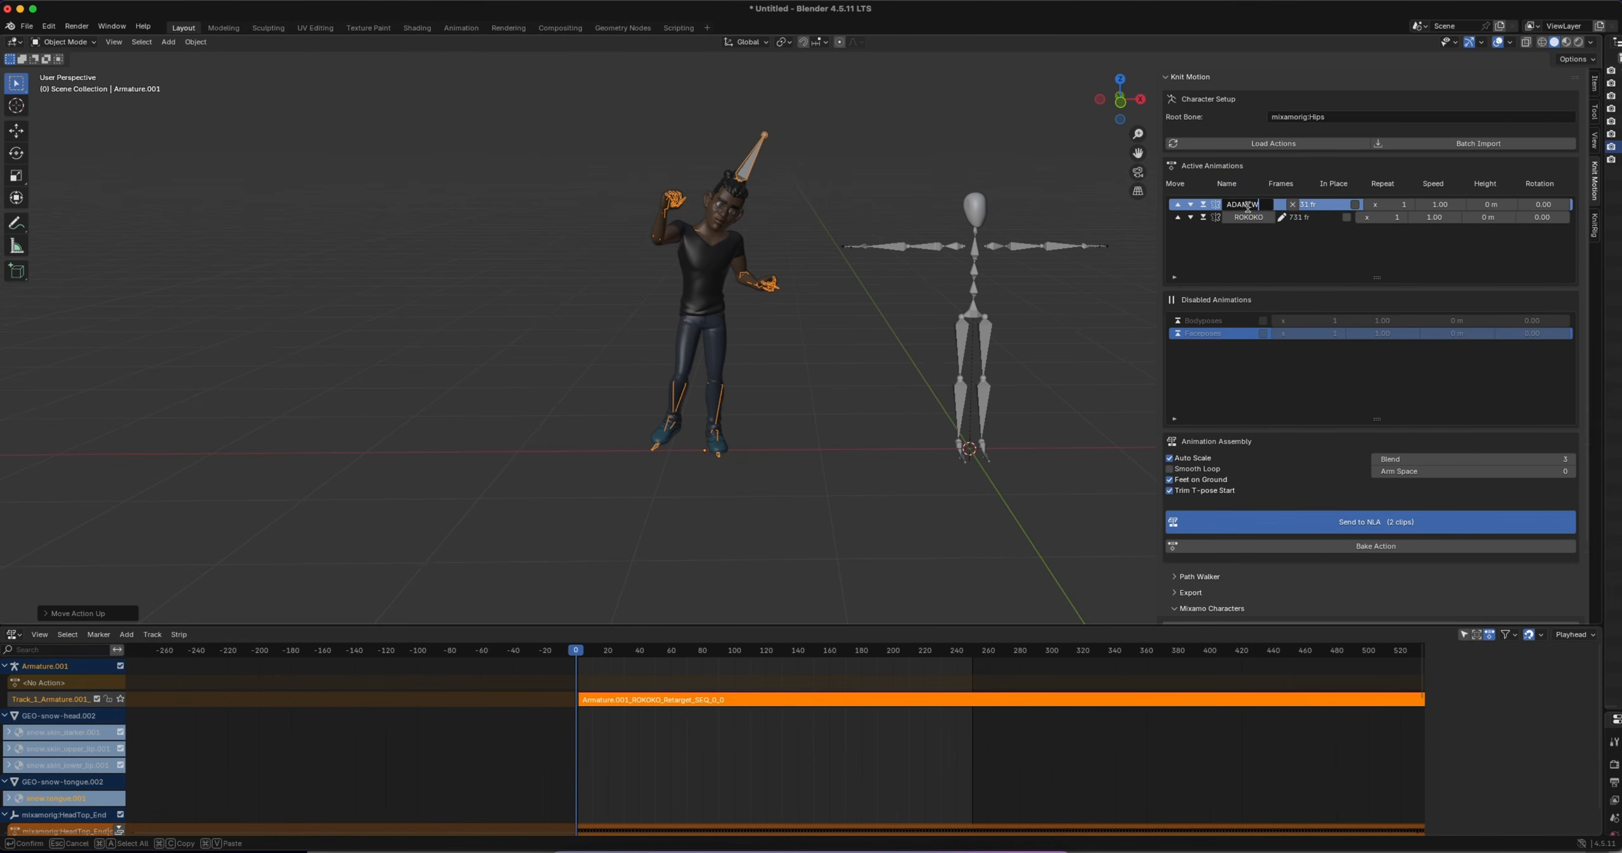
key(Return)
click(1280, 204)
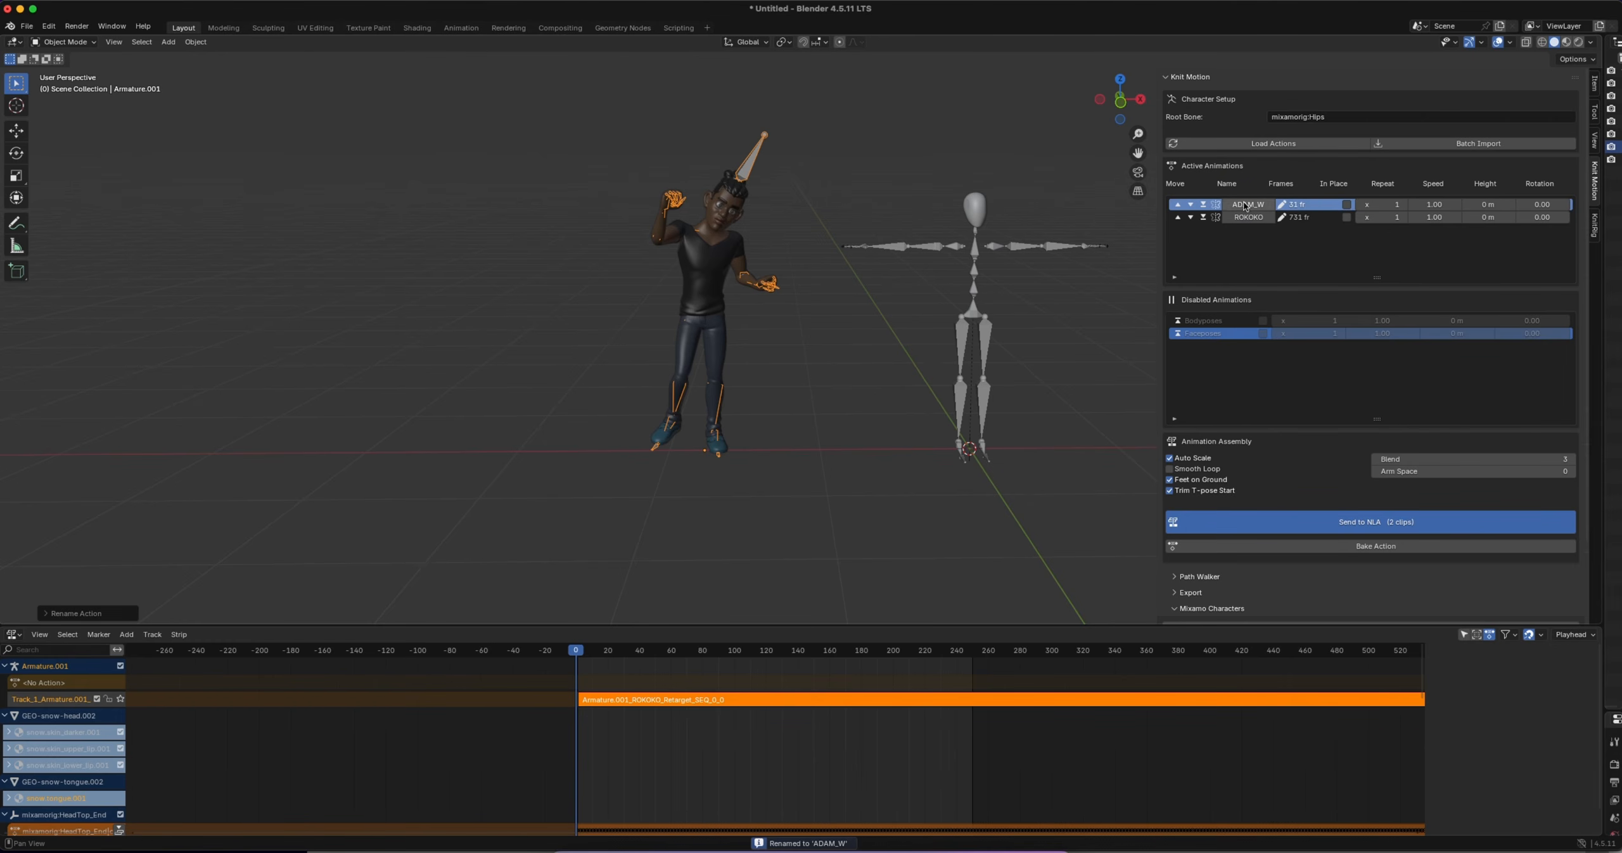
click(1381, 206)
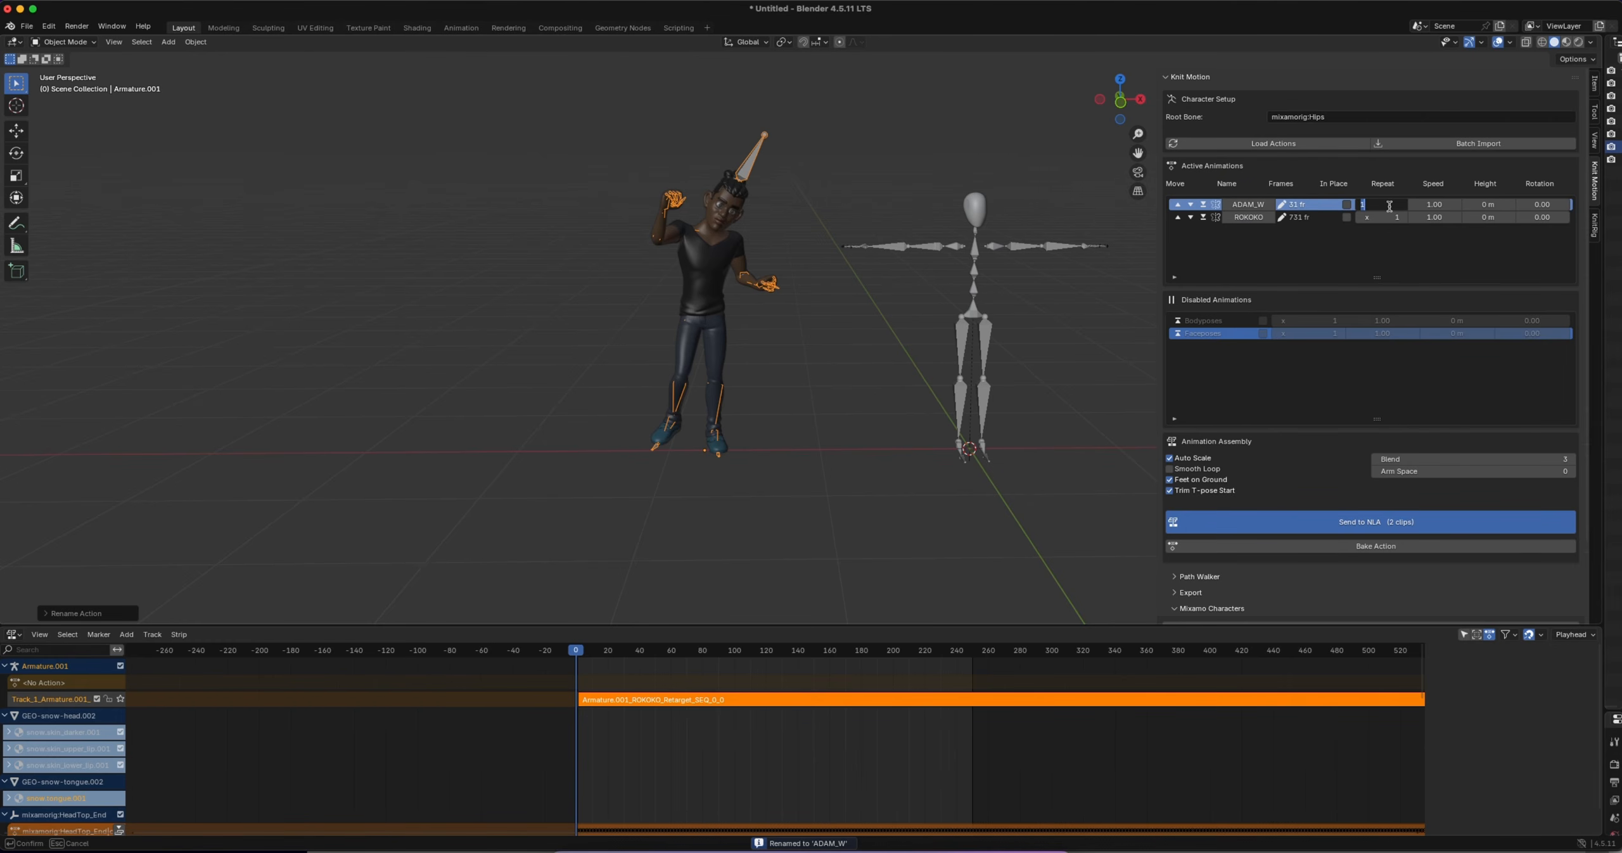
text(2)
key(Return)
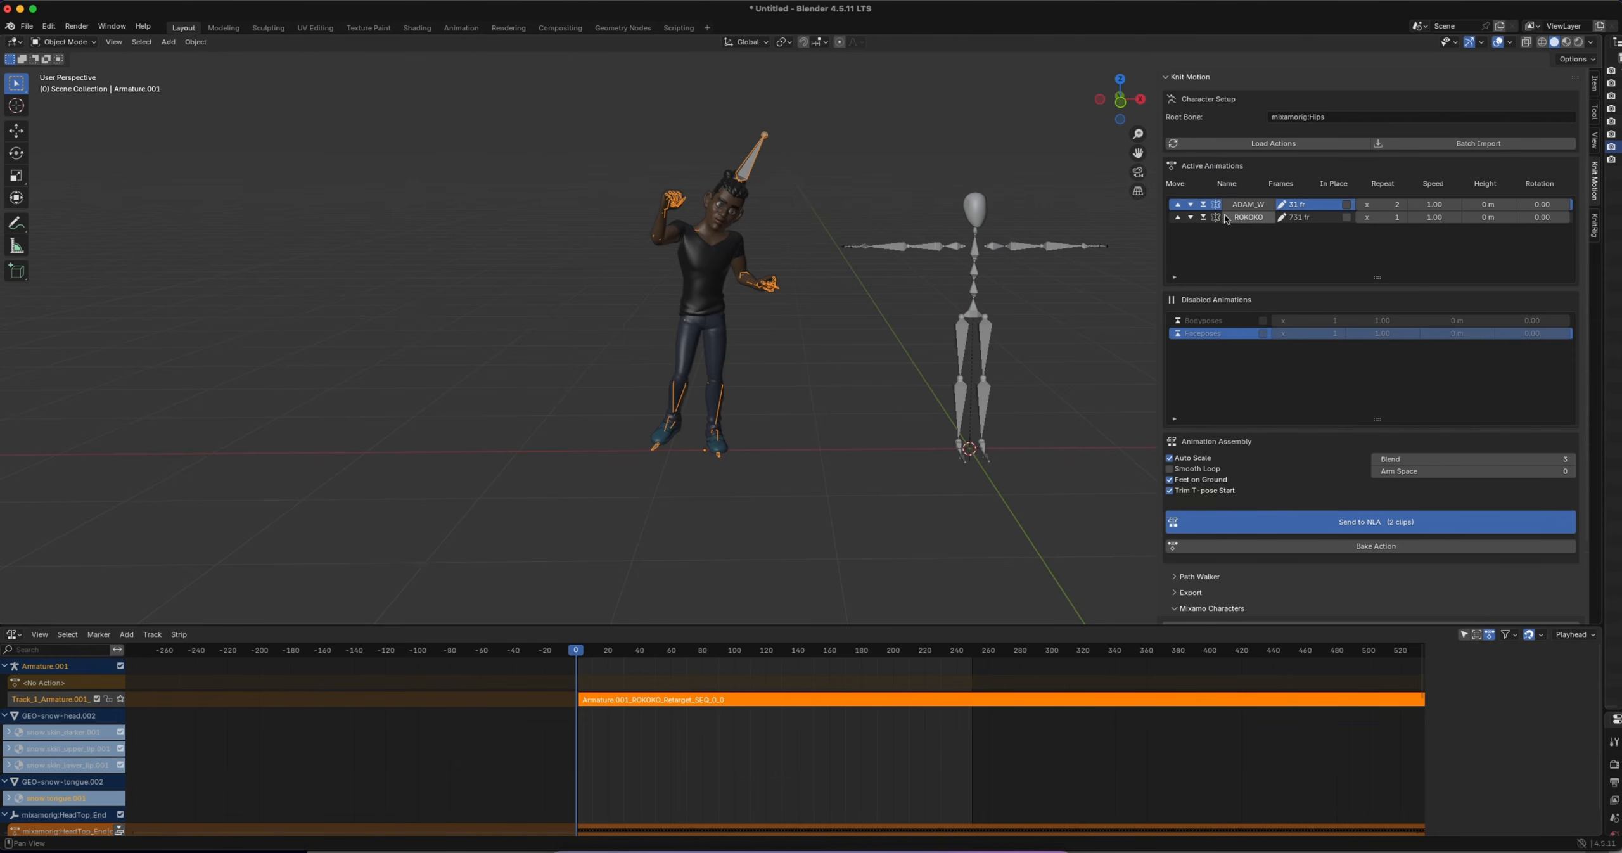
Delete the imported mocap rig with all its objects from the scene
drag(819, 153, 1125, 517)
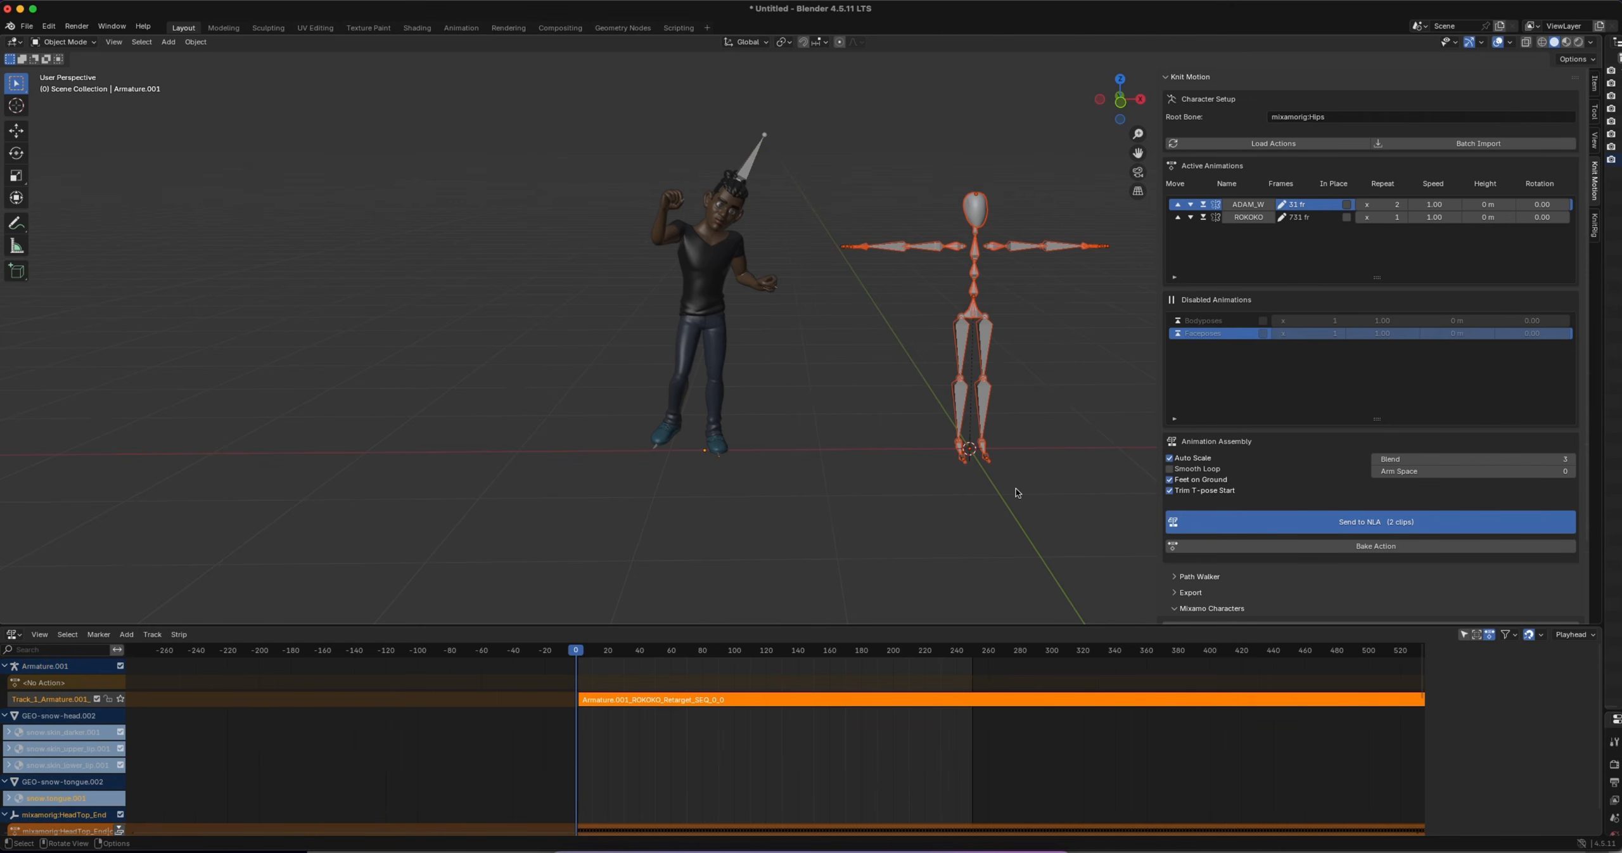
key(x)
click(1005, 489)
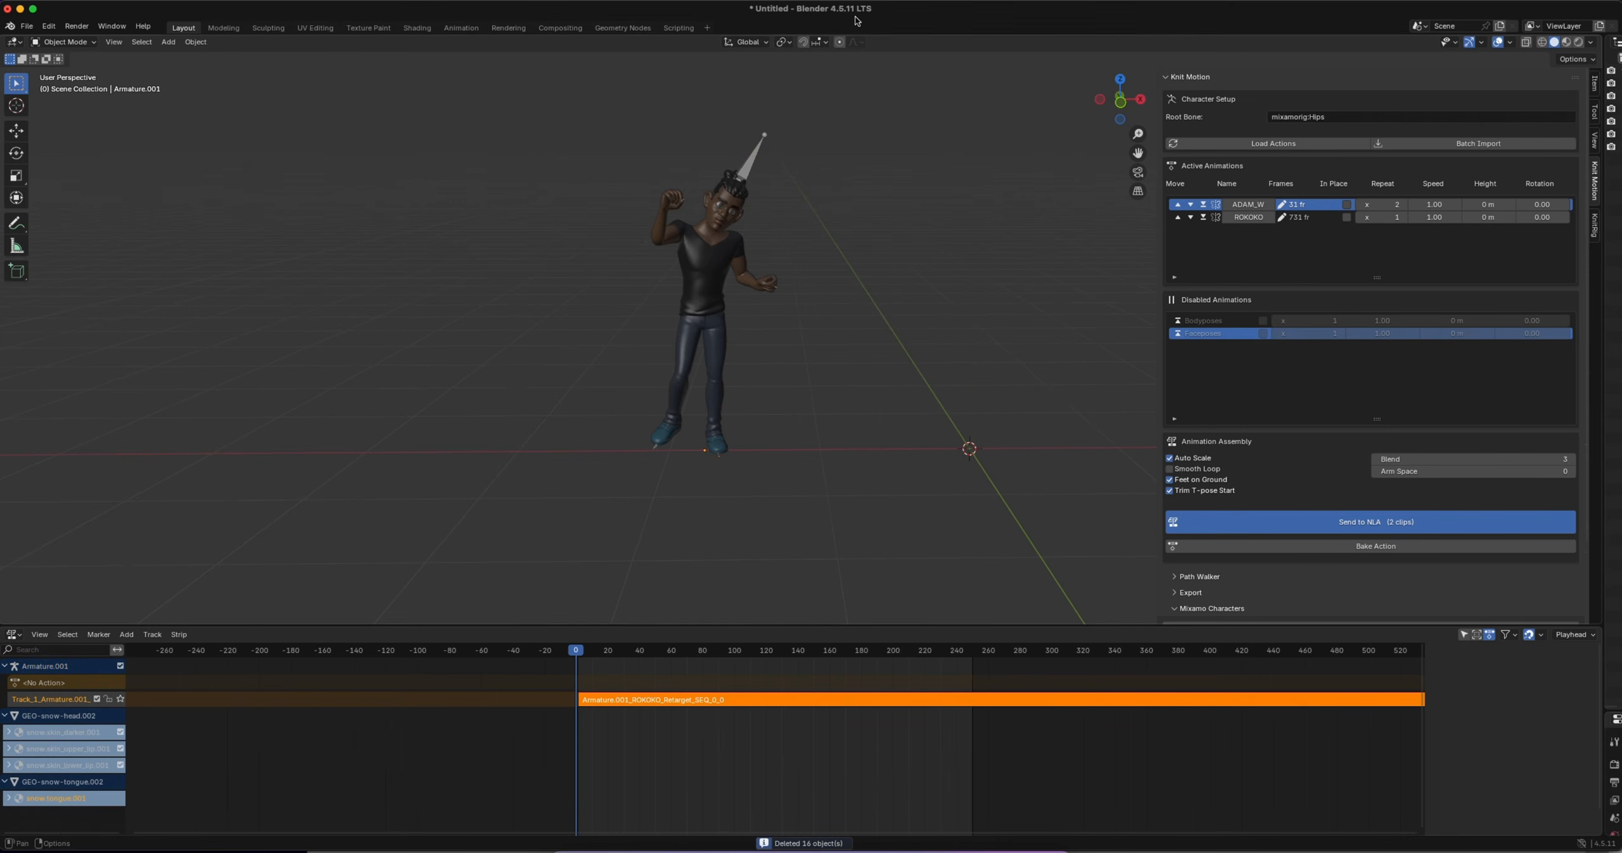
Send the ADAM_W and ROKOKO clips to the NLA for the character's armature and enlarge the viewport above the tracks
click(752, 154)
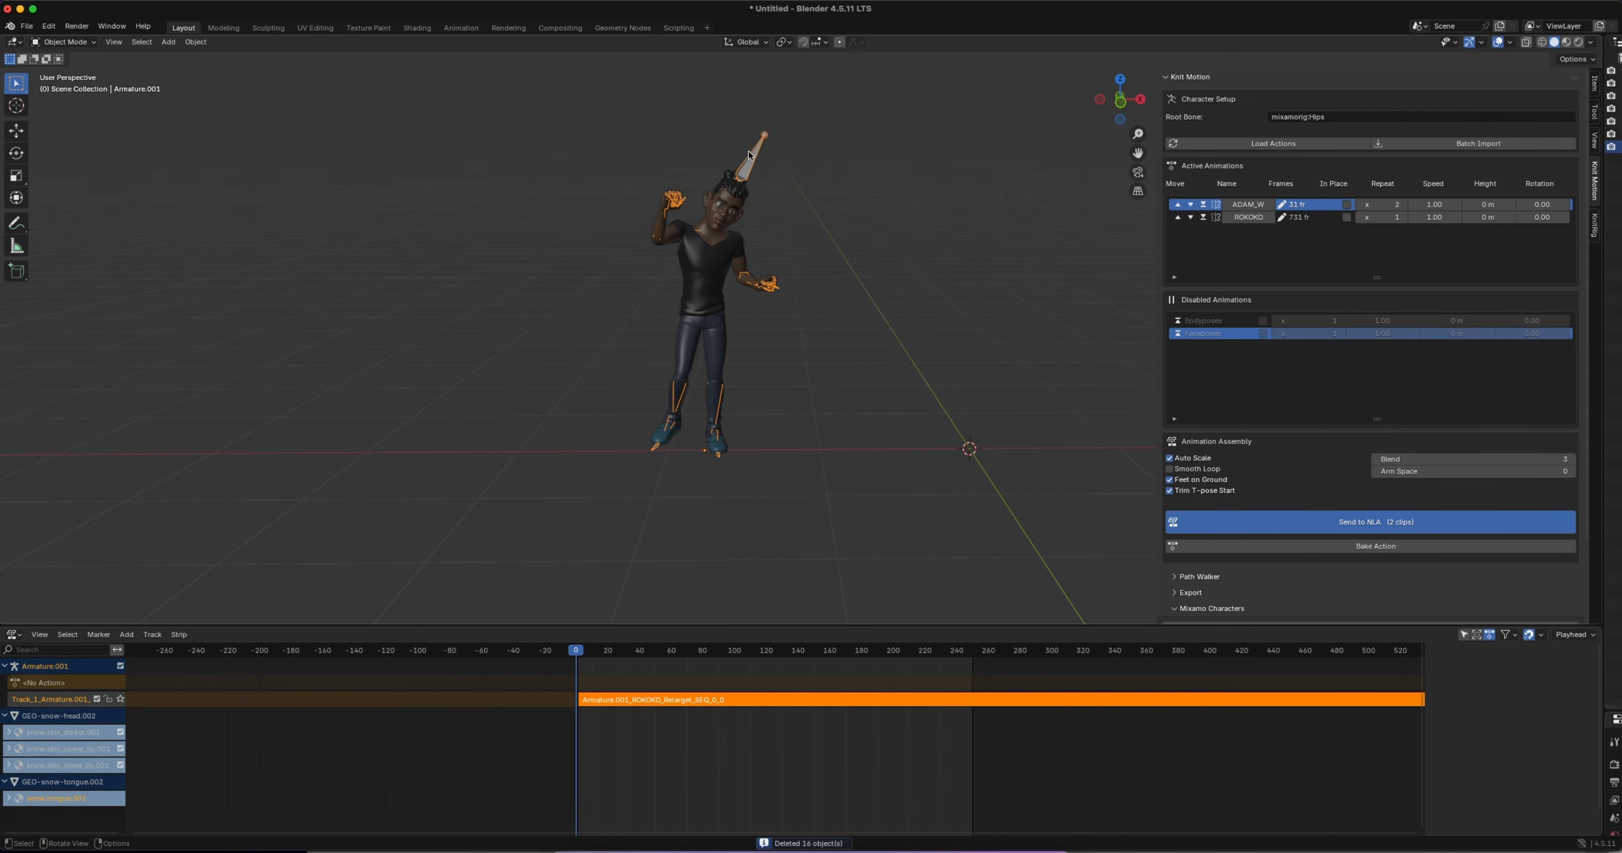
click(1322, 521)
drag(701, 626, 690, 548)
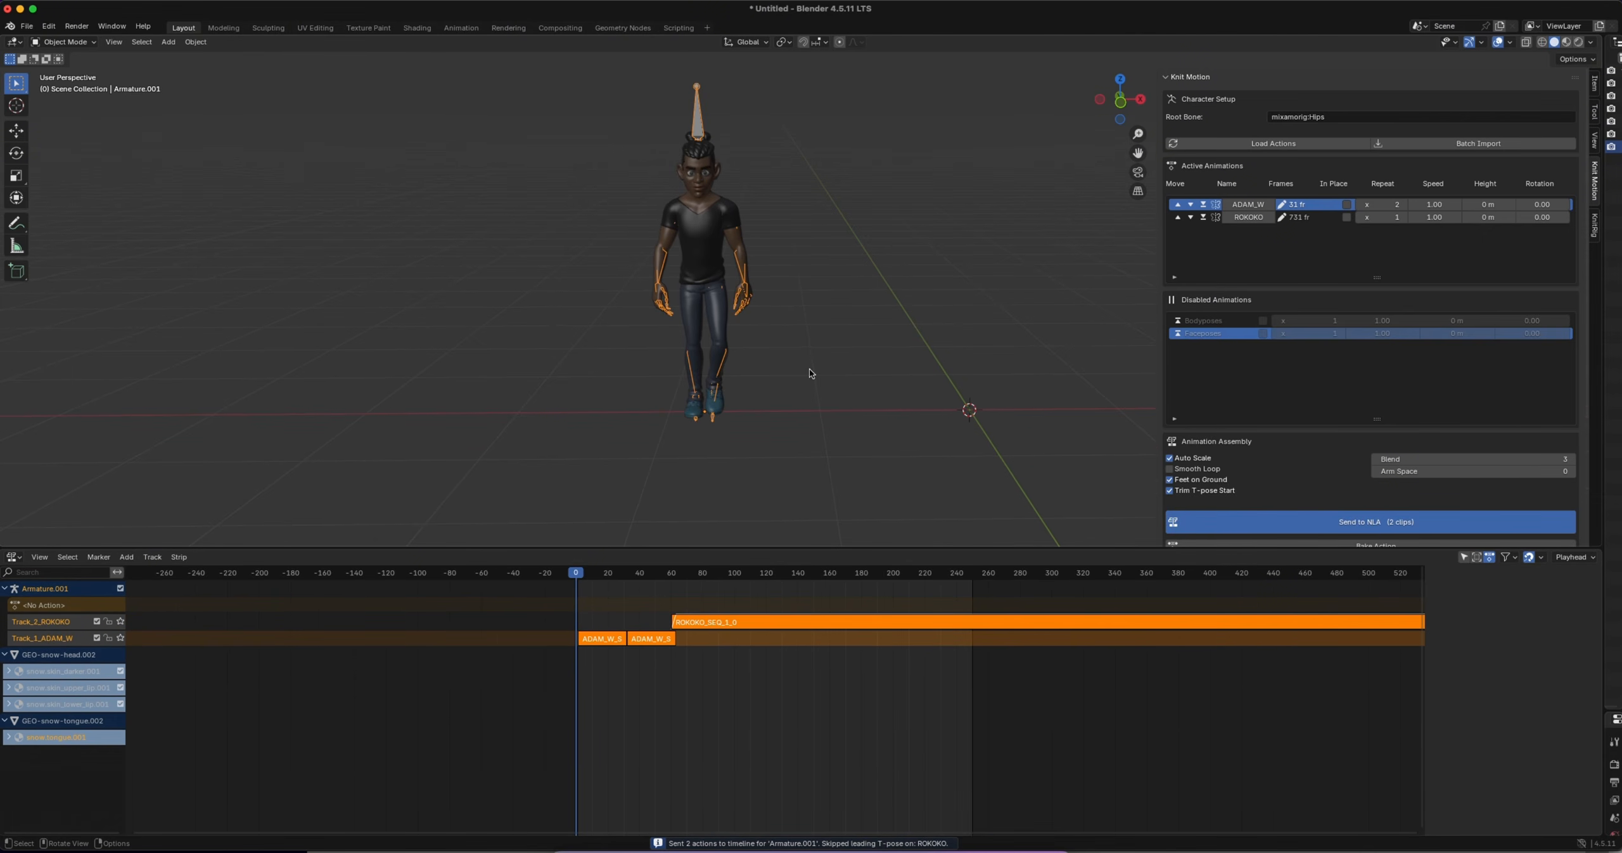
drag(770, 544, 764, 715)
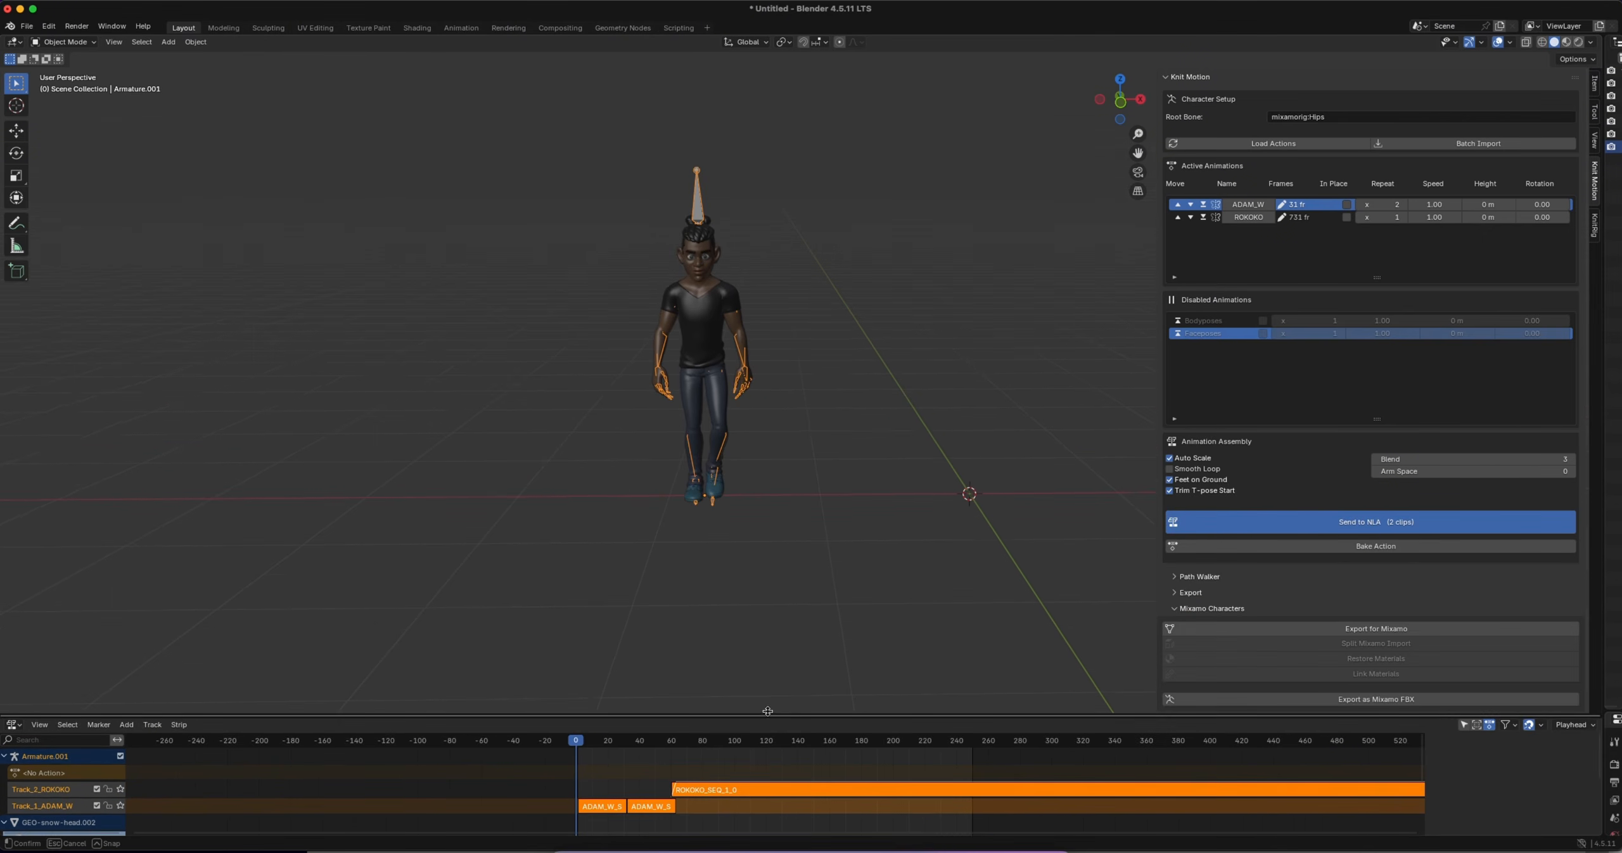
Play the assembled walk and dance sequence, stop it, and scrub back to frame 62 where the ROKOKO strip begins
key(n)
key(space)
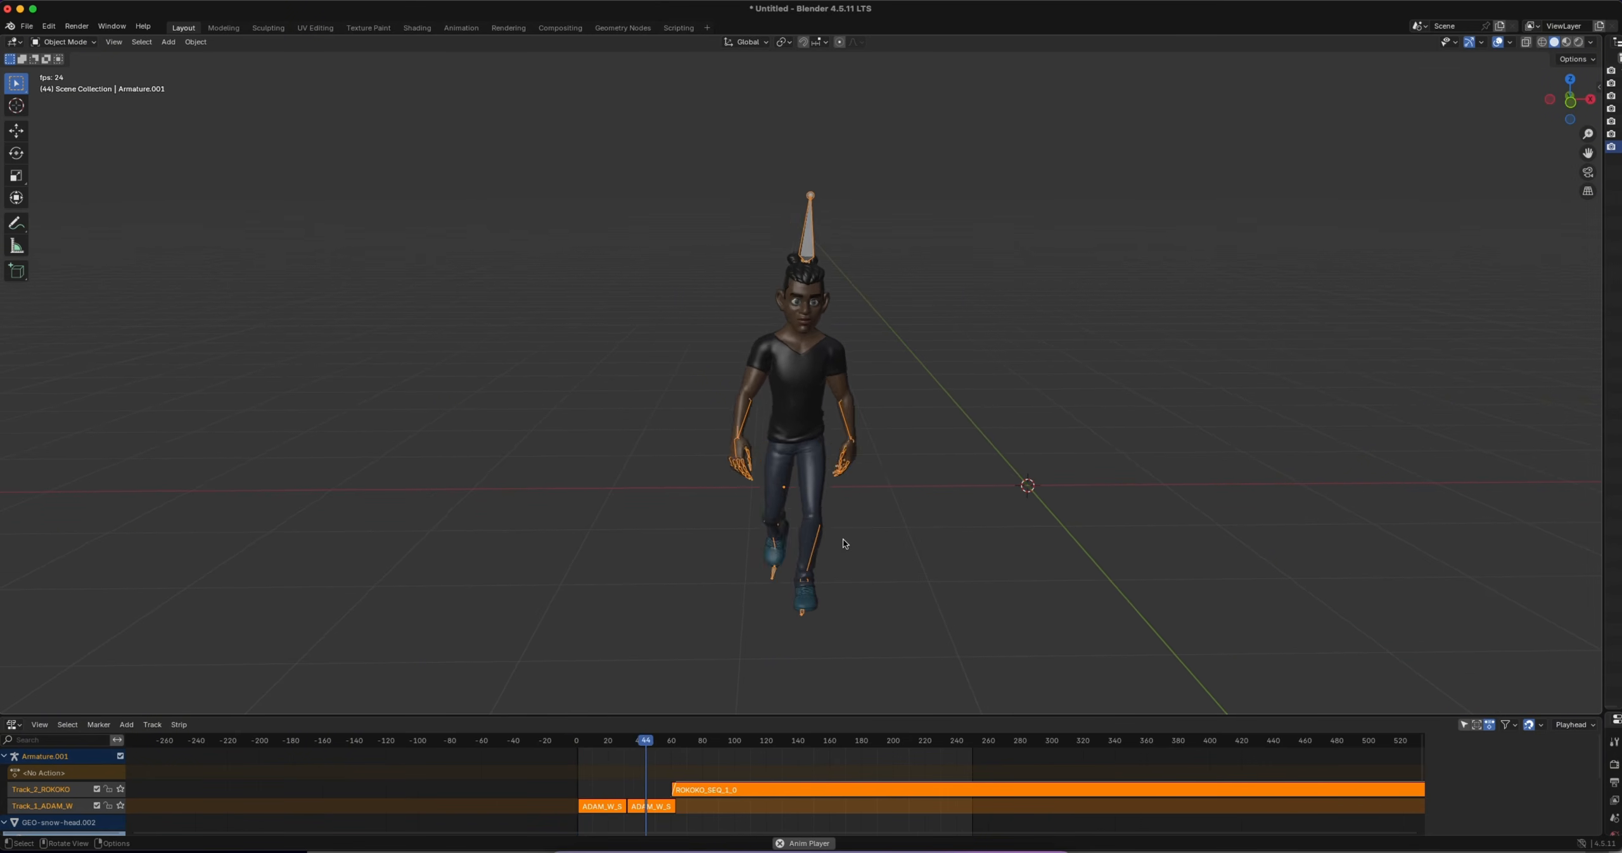
scroll(834, 530, down, 1)
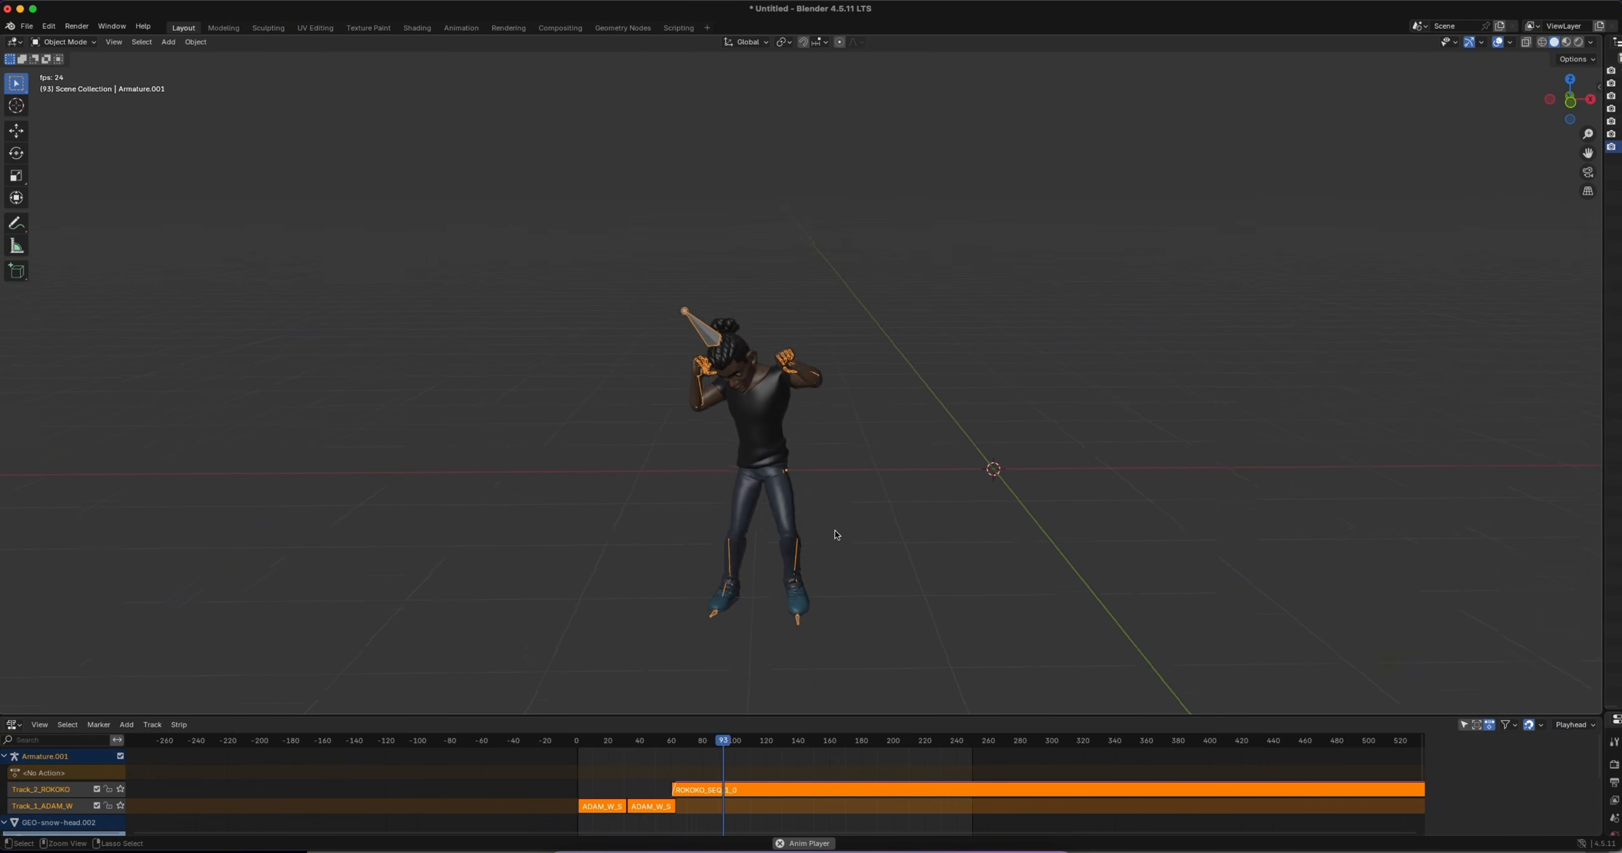
scroll(807, 492, down, 2)
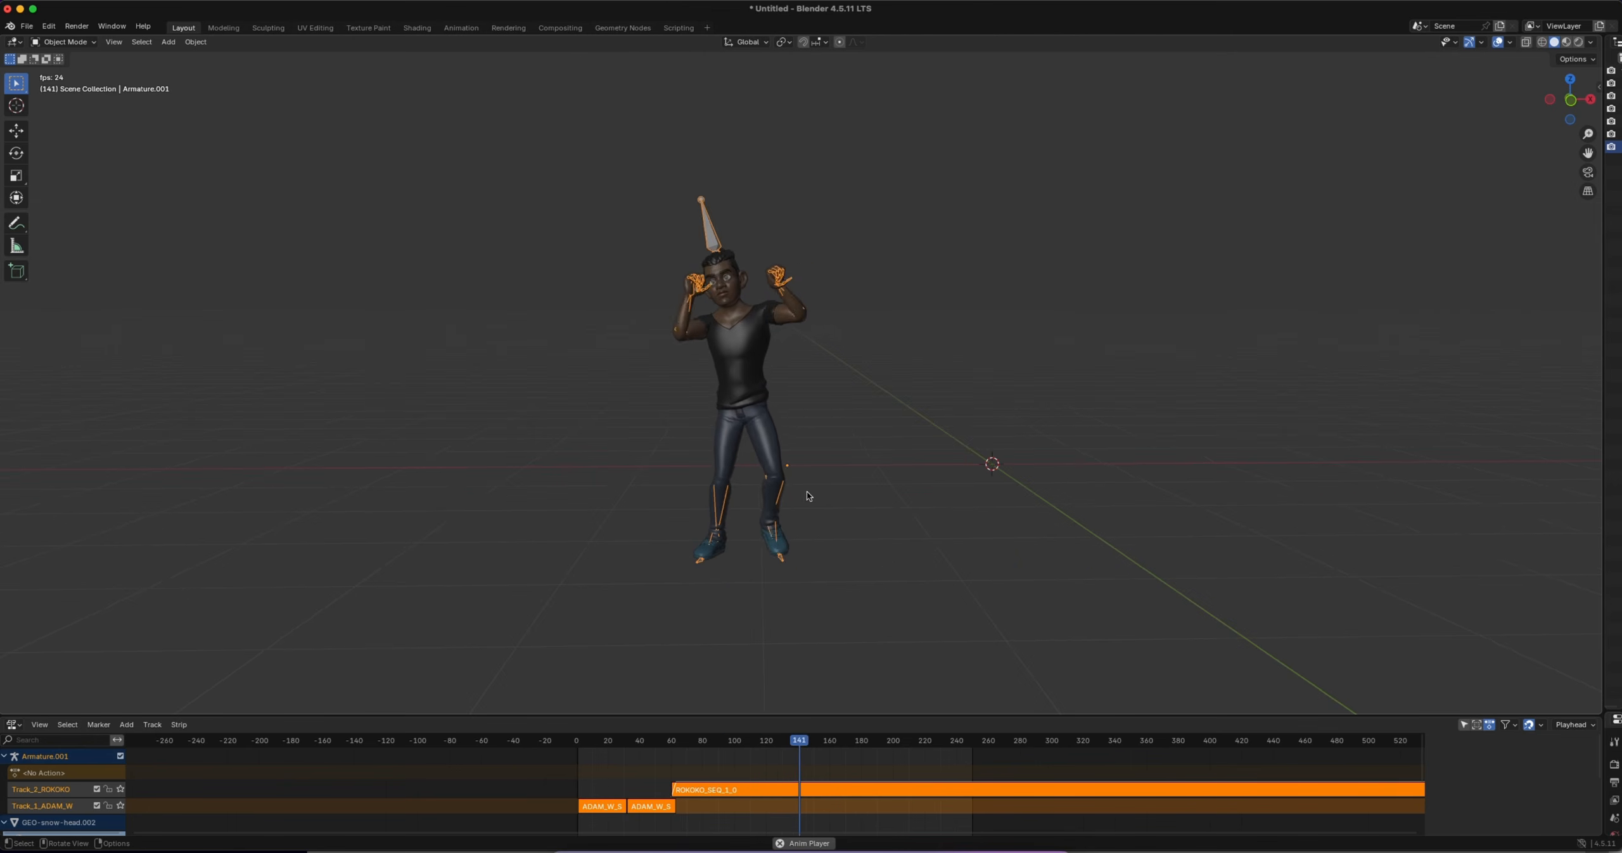
key(space)
drag(815, 745, 674, 745)
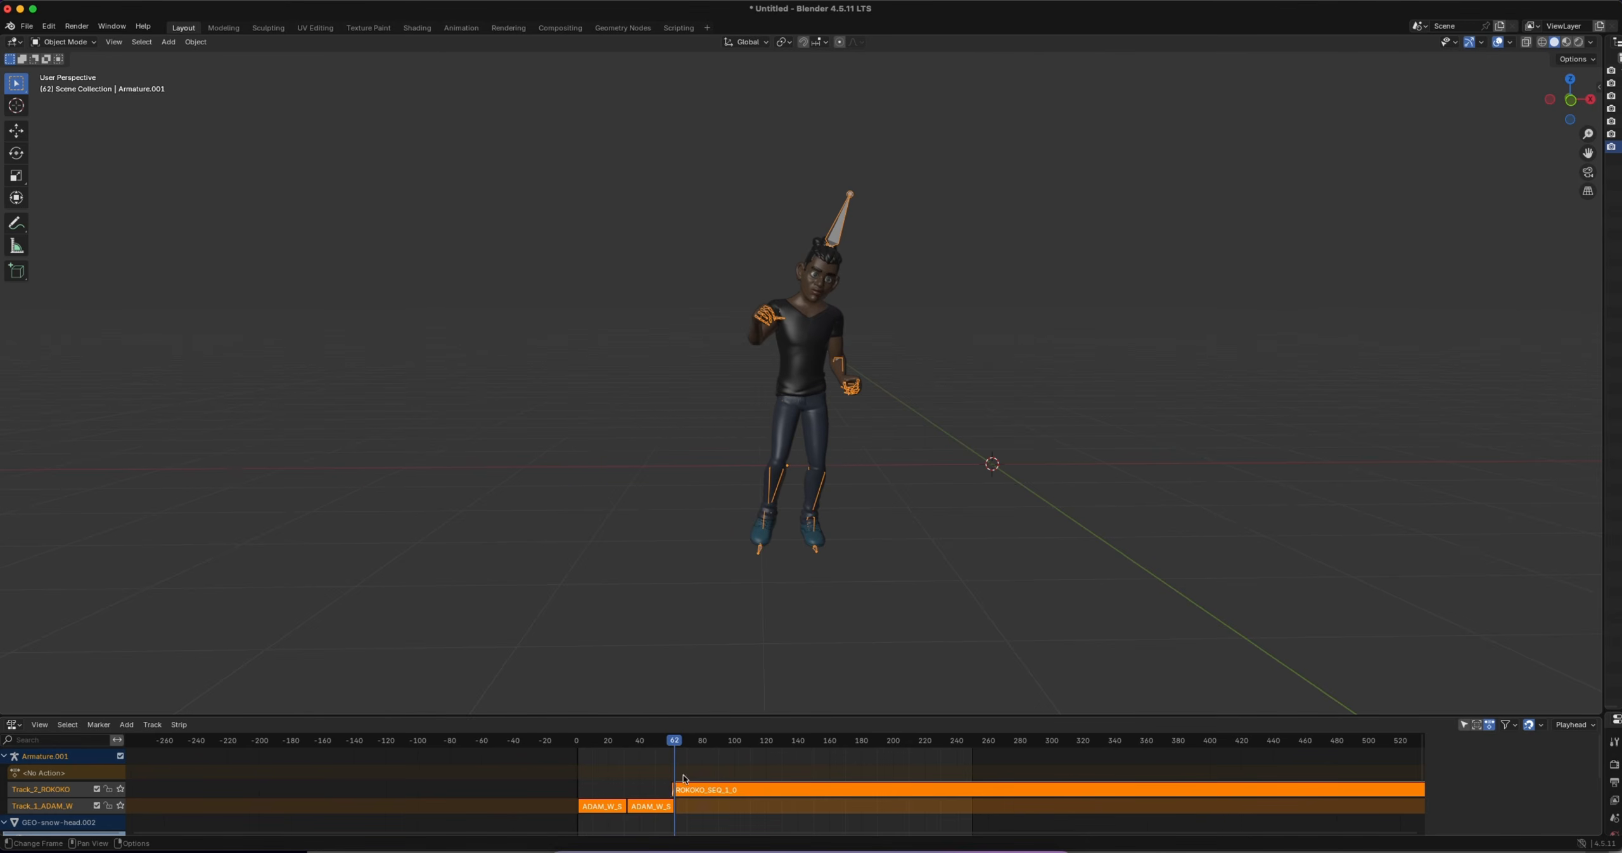
Check the ROKOKO strip's blend-in in an enlarged NLA editor, then set Knit Motion's Blend to 7 and resend the clips to the NLA
click(686, 788)
drag(1141, 717, 1140, 594)
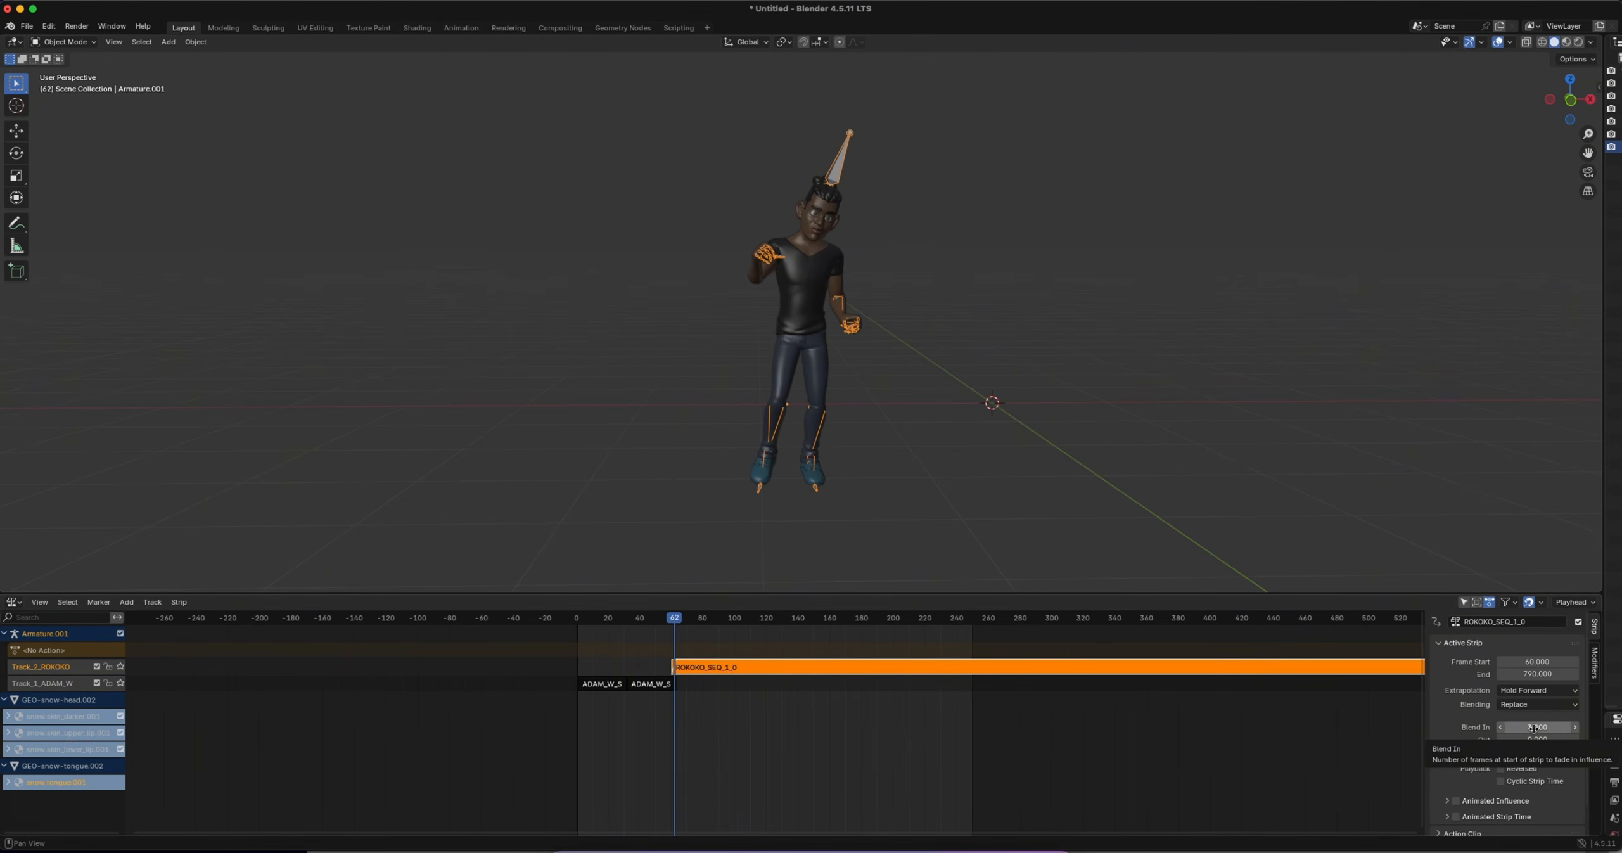
key(n)
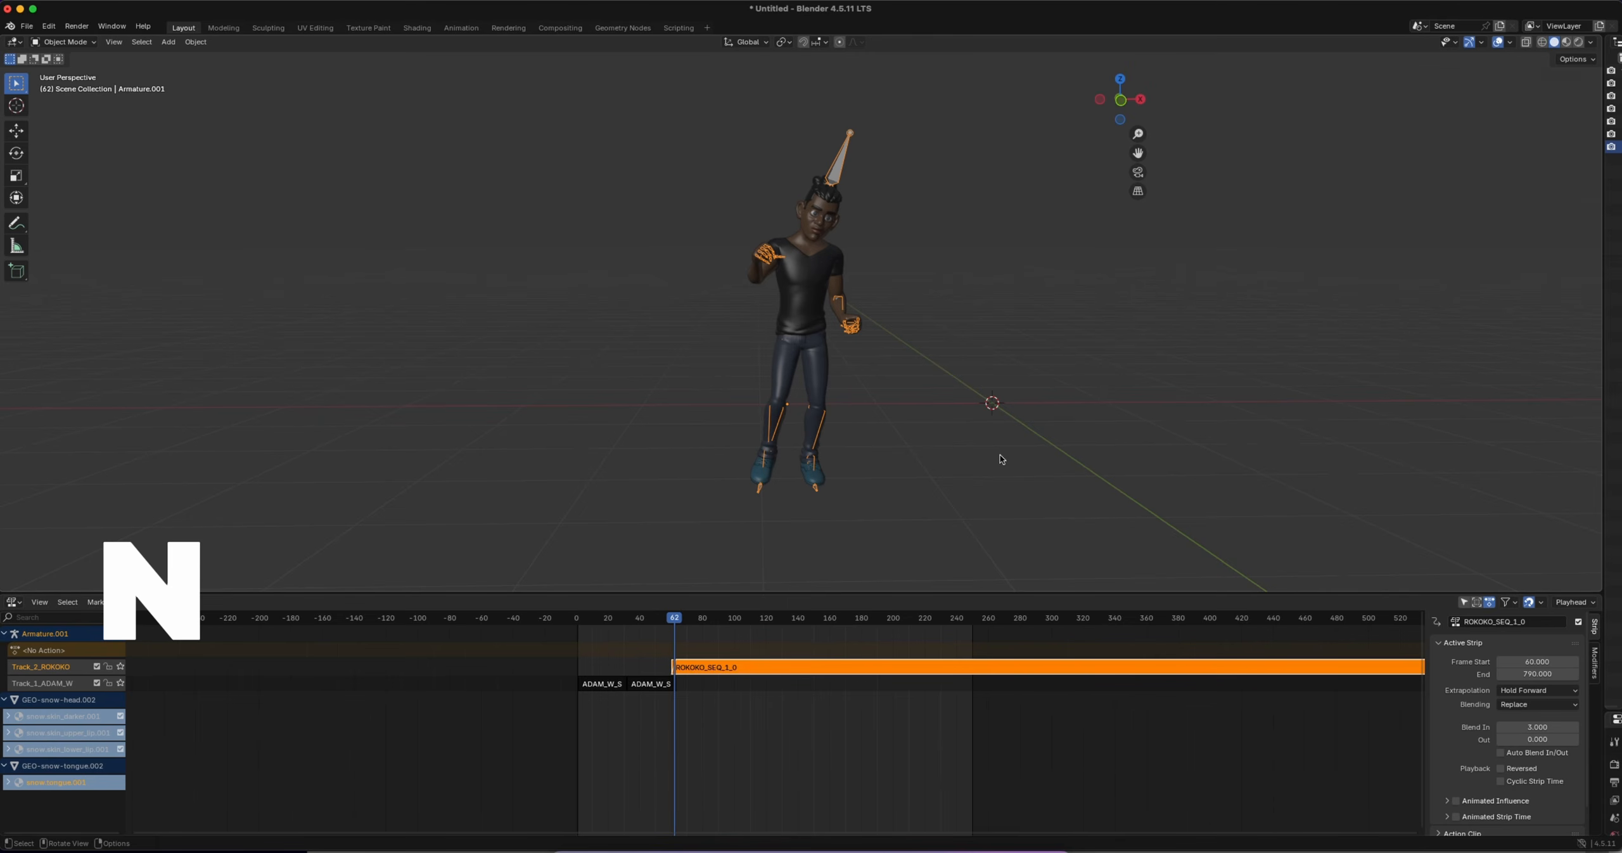
scroll(1386, 391, down, 1)
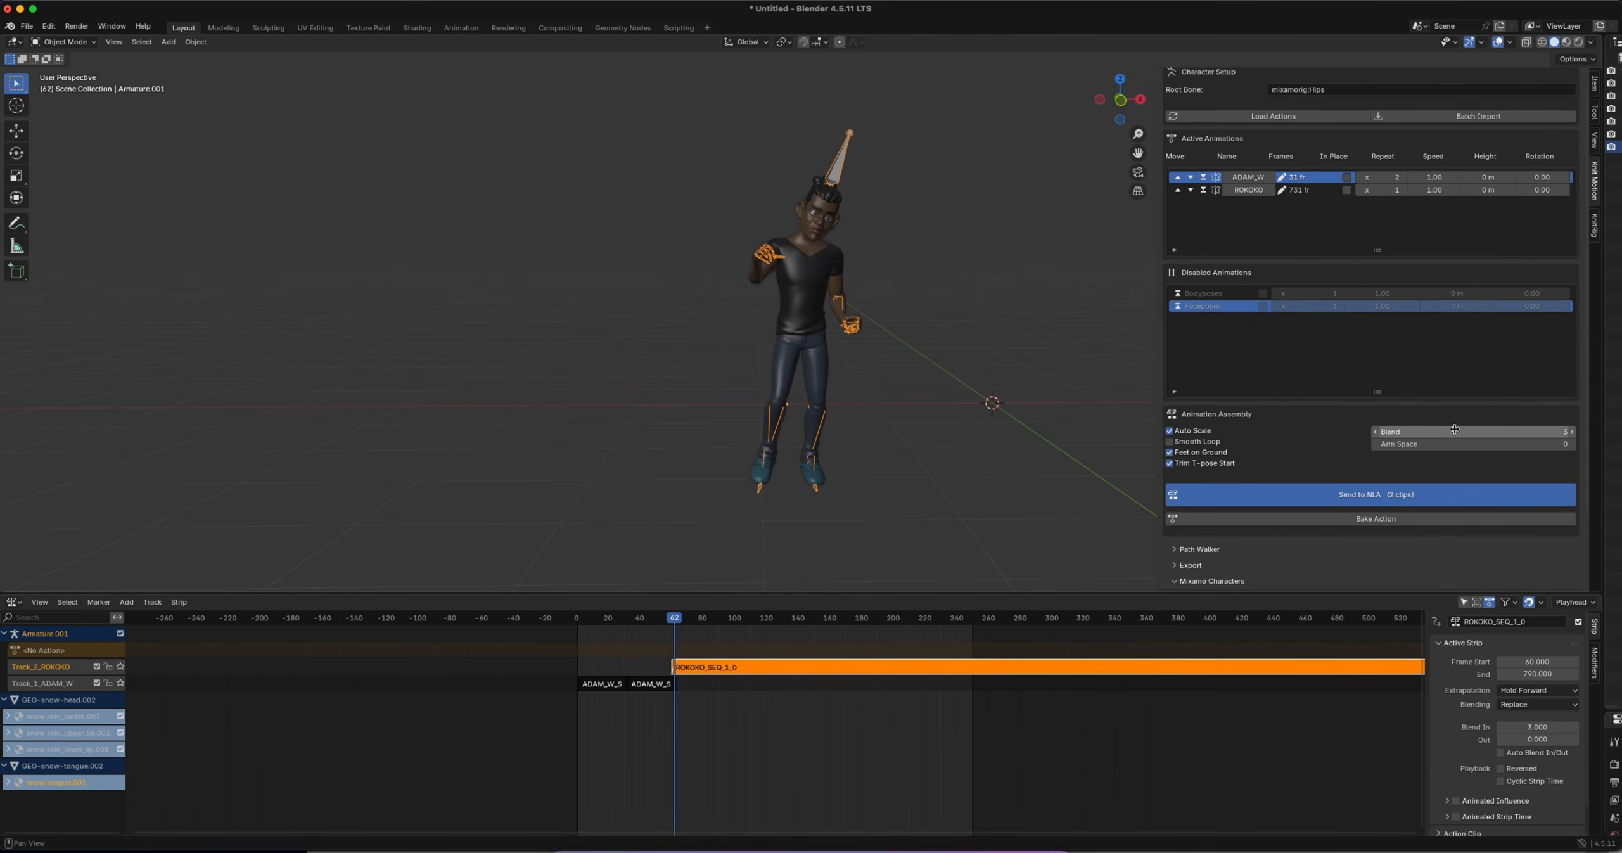
drag(1413, 431, 1460, 435)
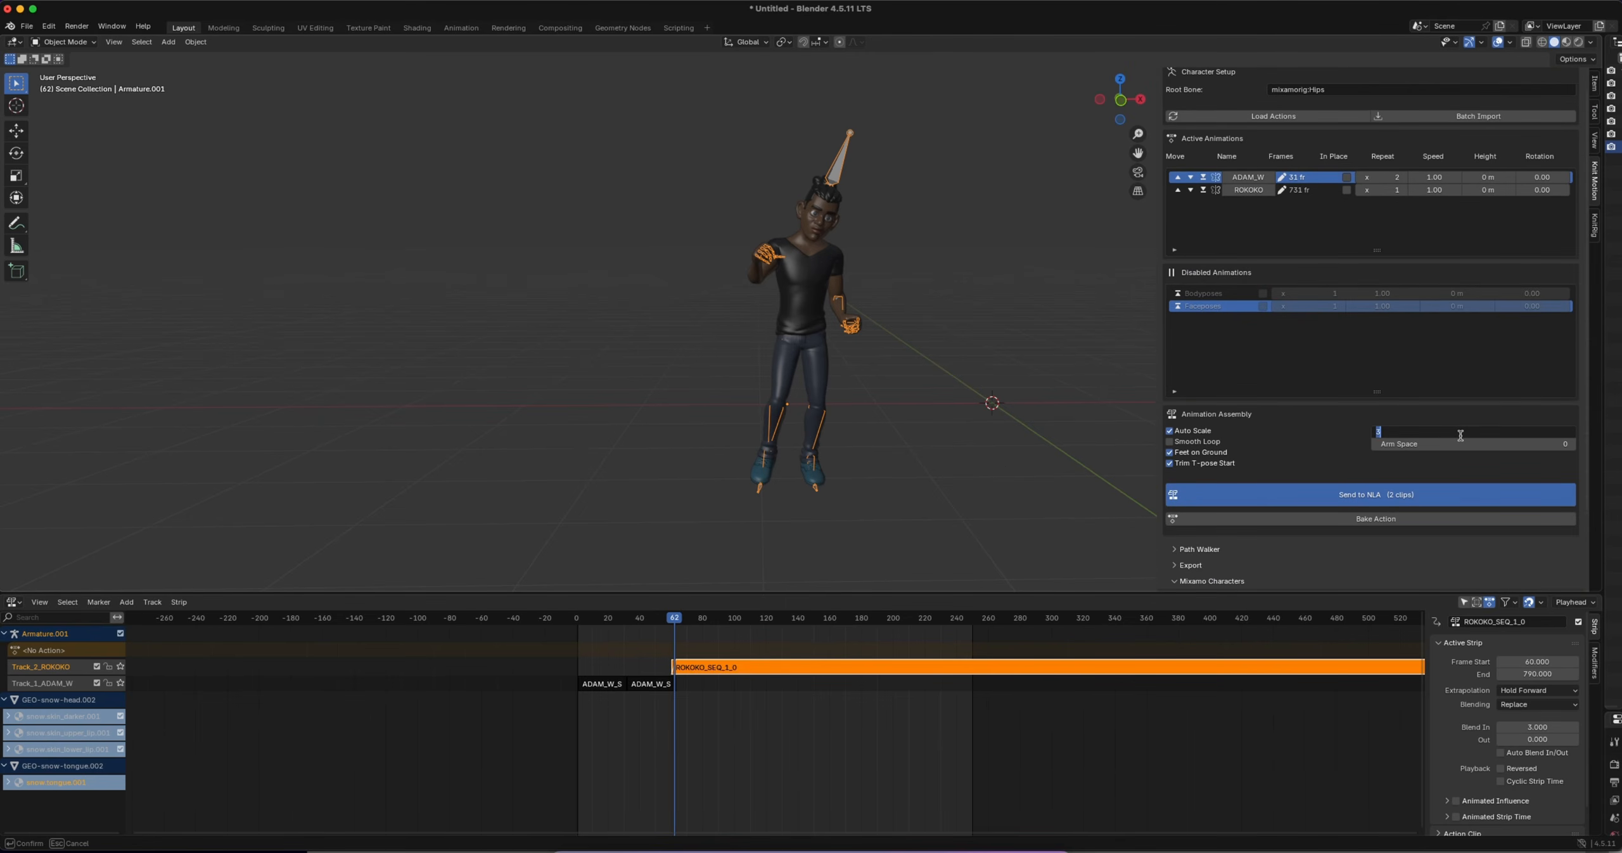
text(7)
key(Return)
click(1318, 496)
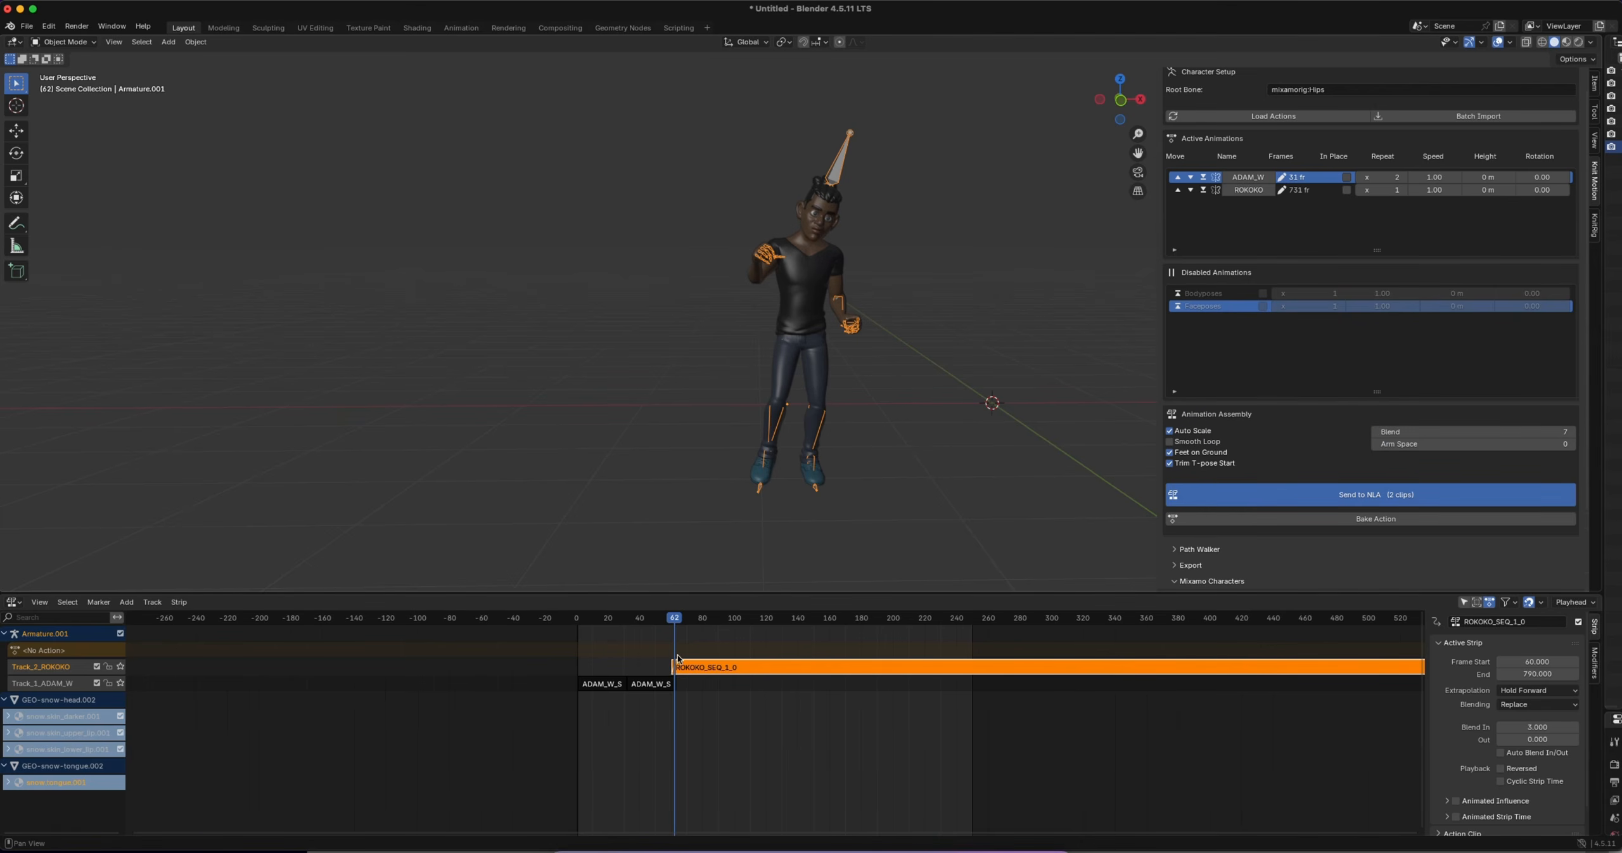
Play the reassembled sequence from frame 15 to review the blend from the walk into the dance
drag(675, 621, 600, 620)
key(n)
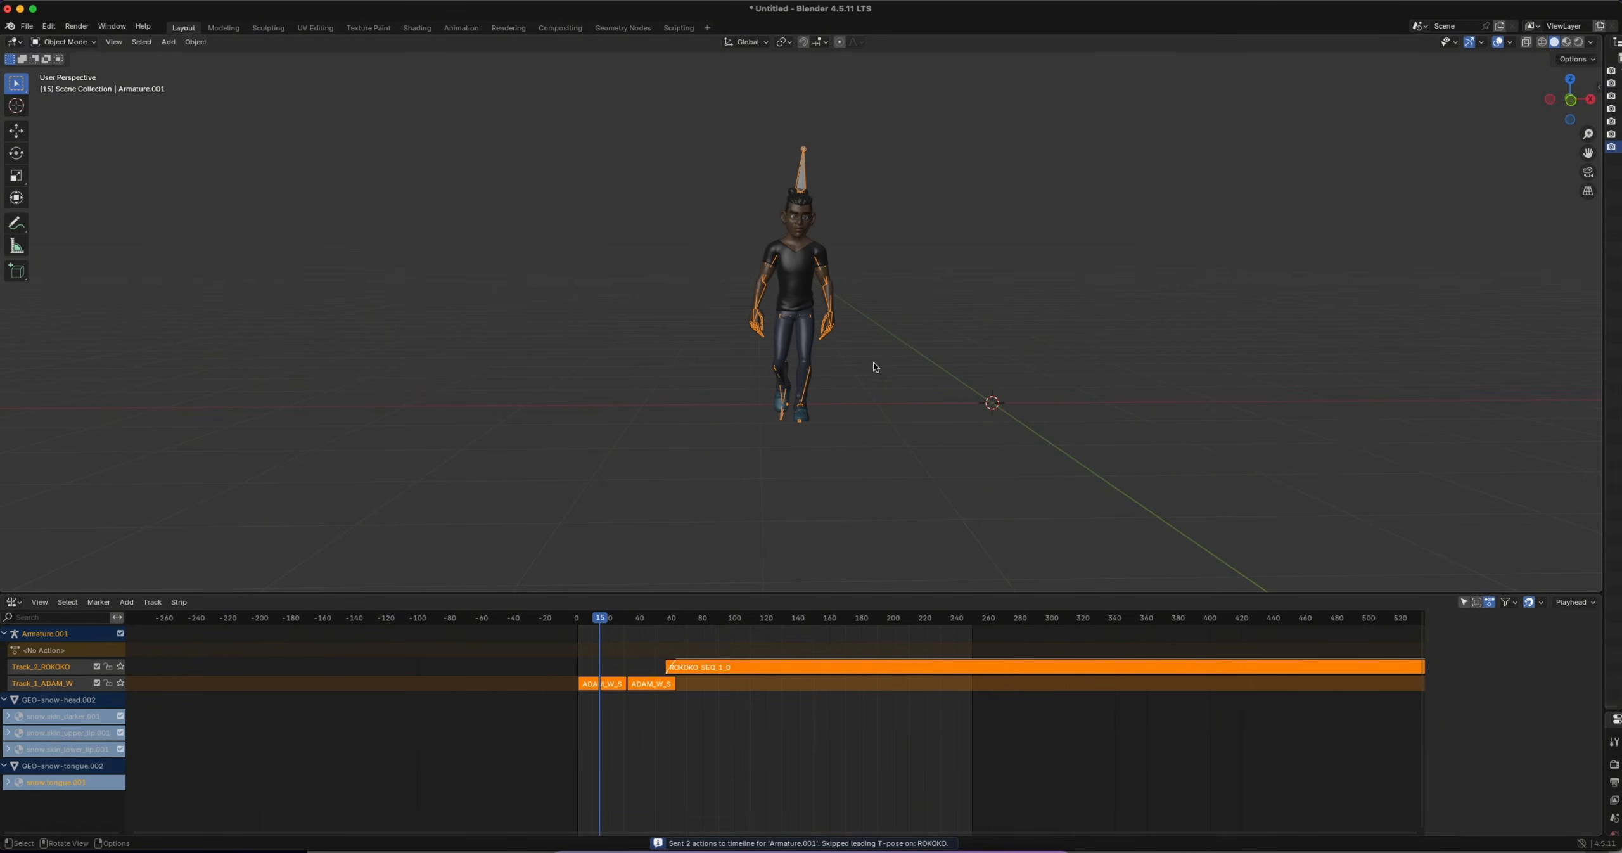
key(space)
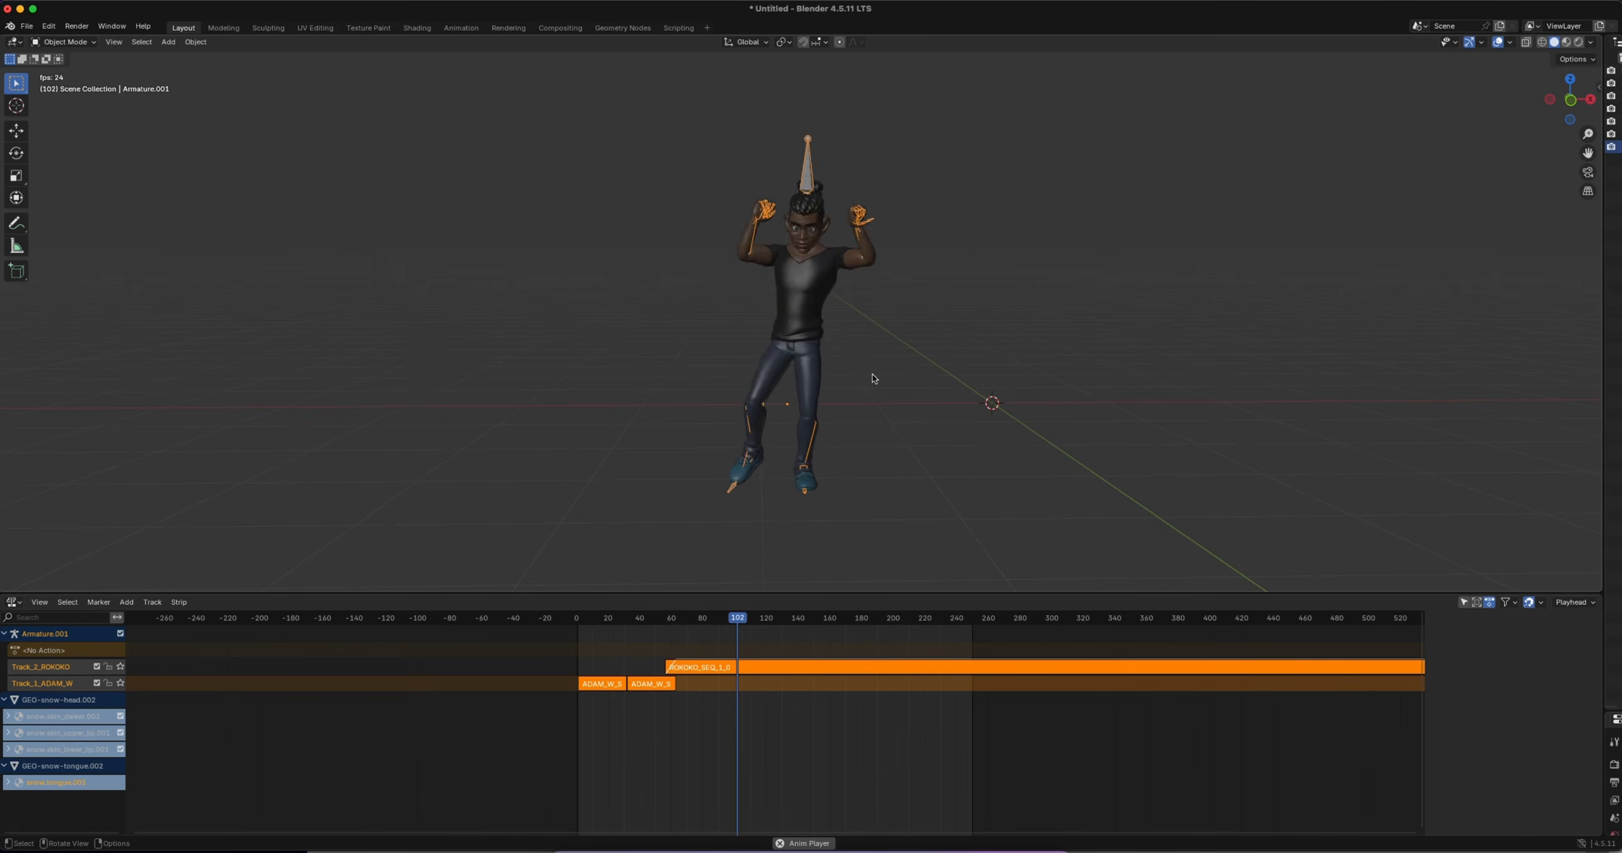
key(space)
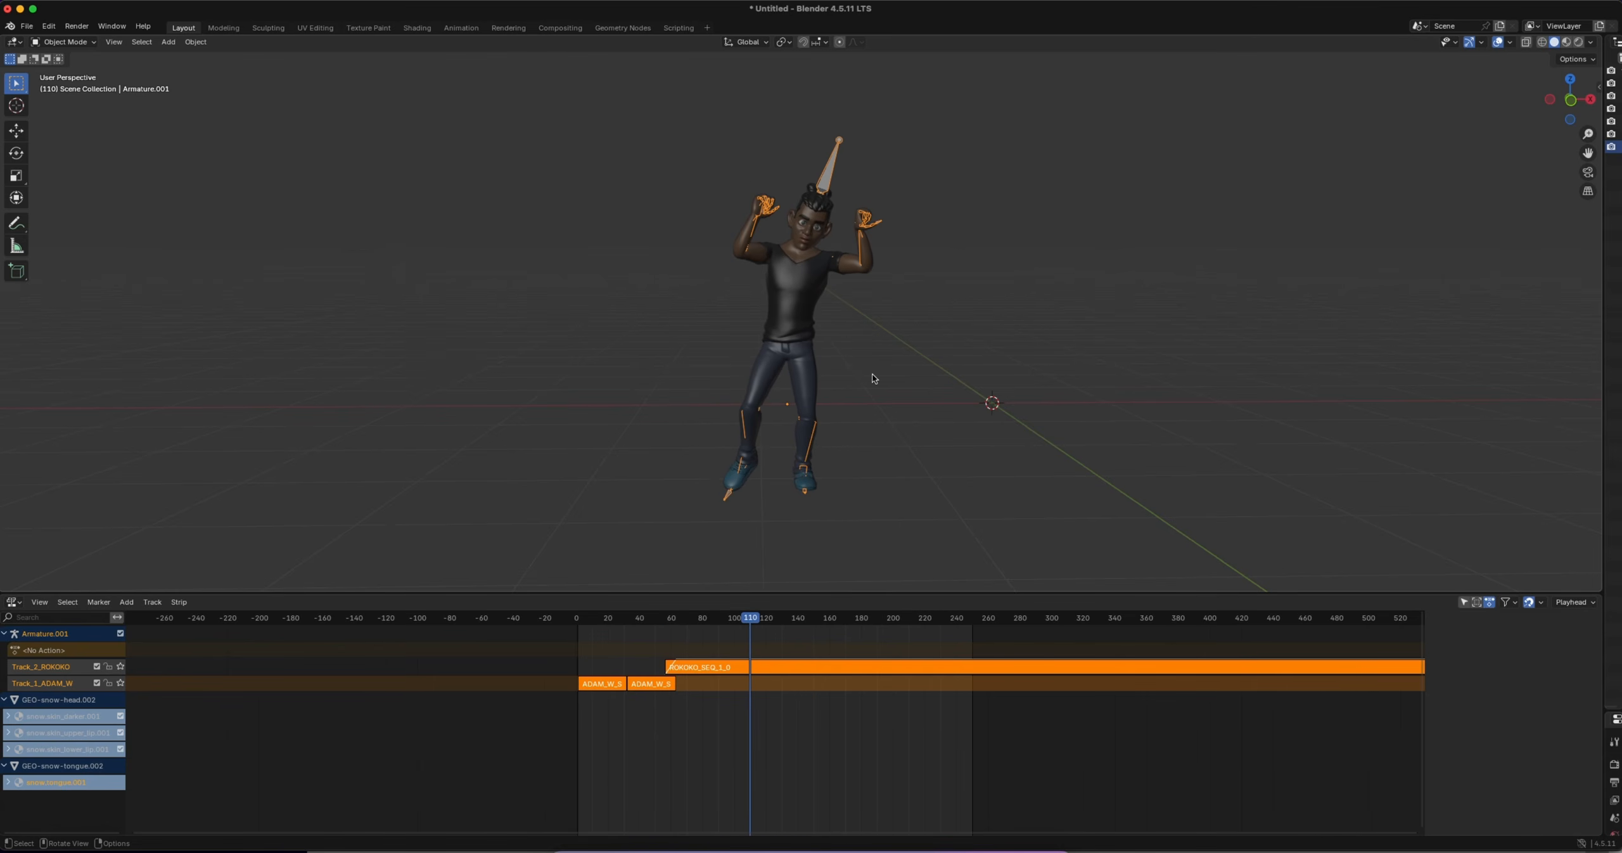
Import Fireballs_mixamo.fbx from the Magic folder of the Rokoko Studio (Mocap) pack
click(26, 28)
mouse_move(50, 201)
click(190, 284)
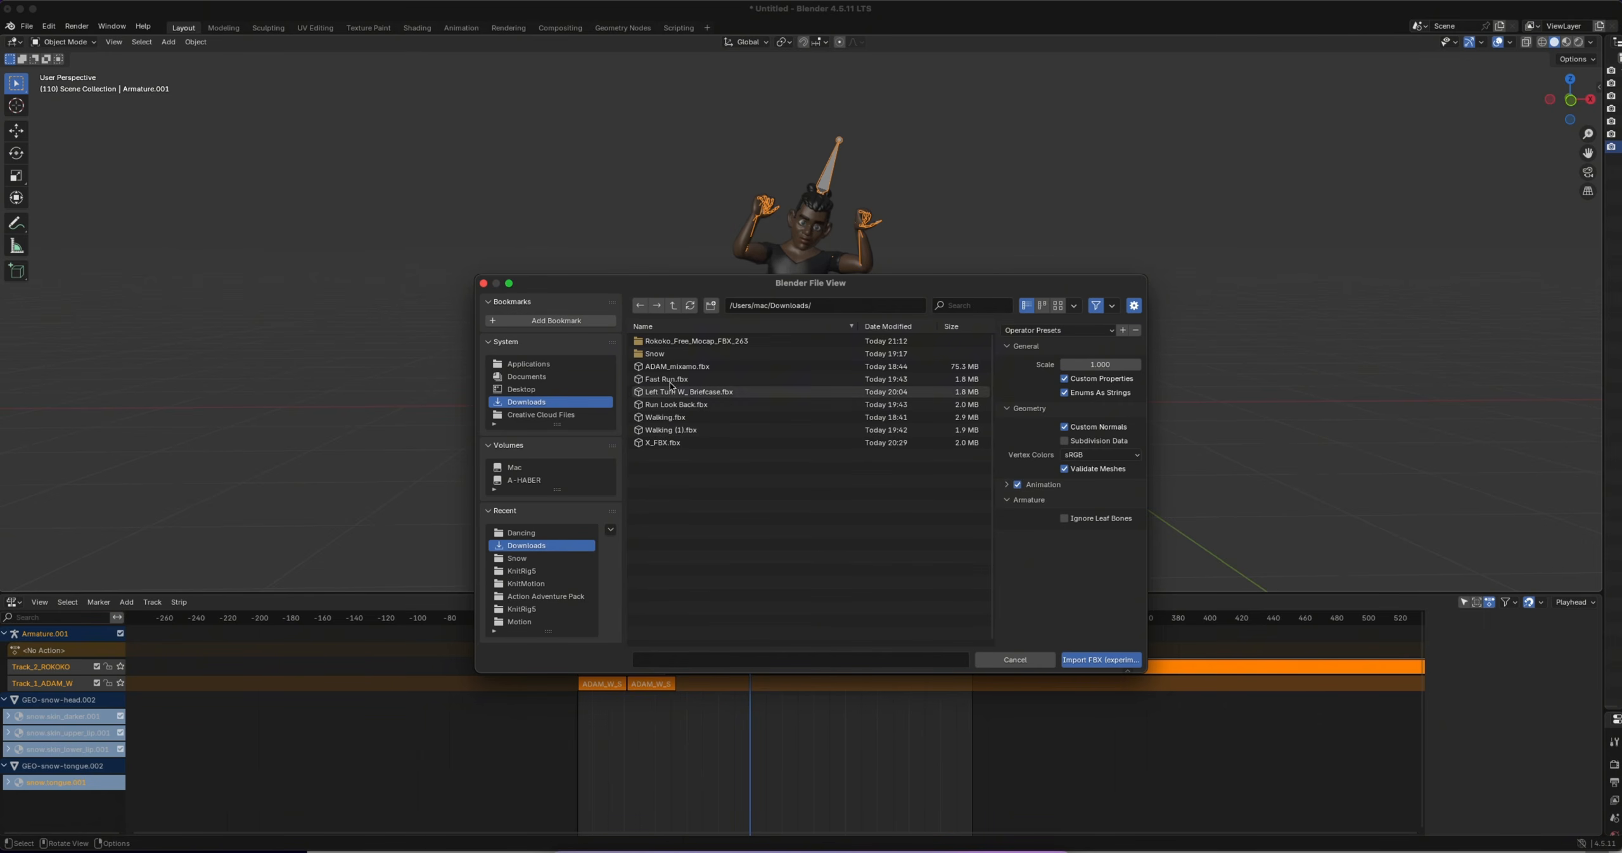
double_click(677, 340)
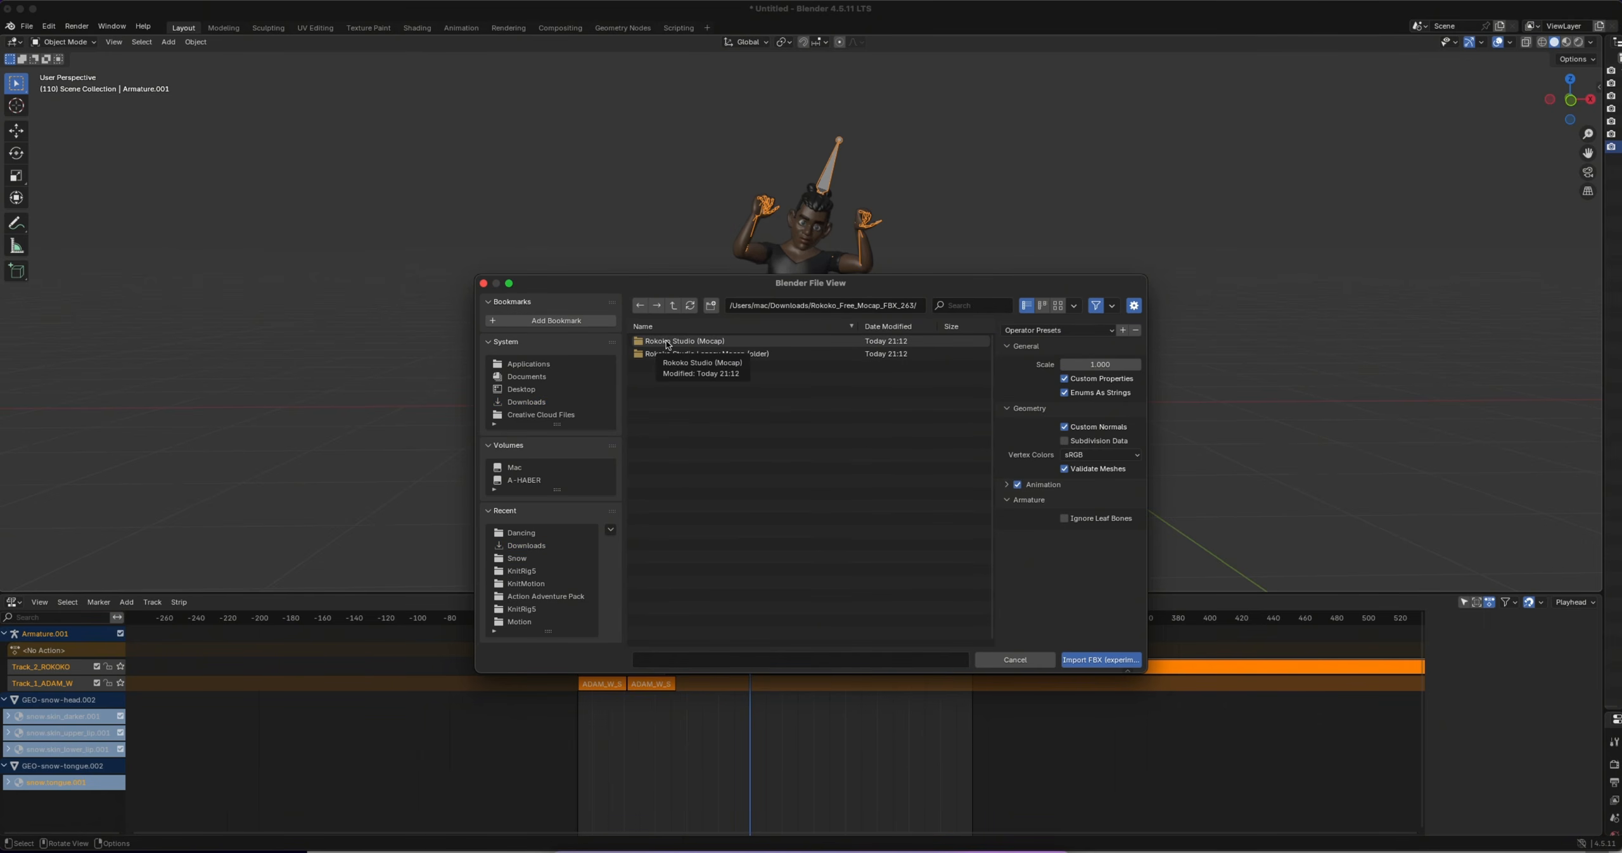
double_click(668, 343)
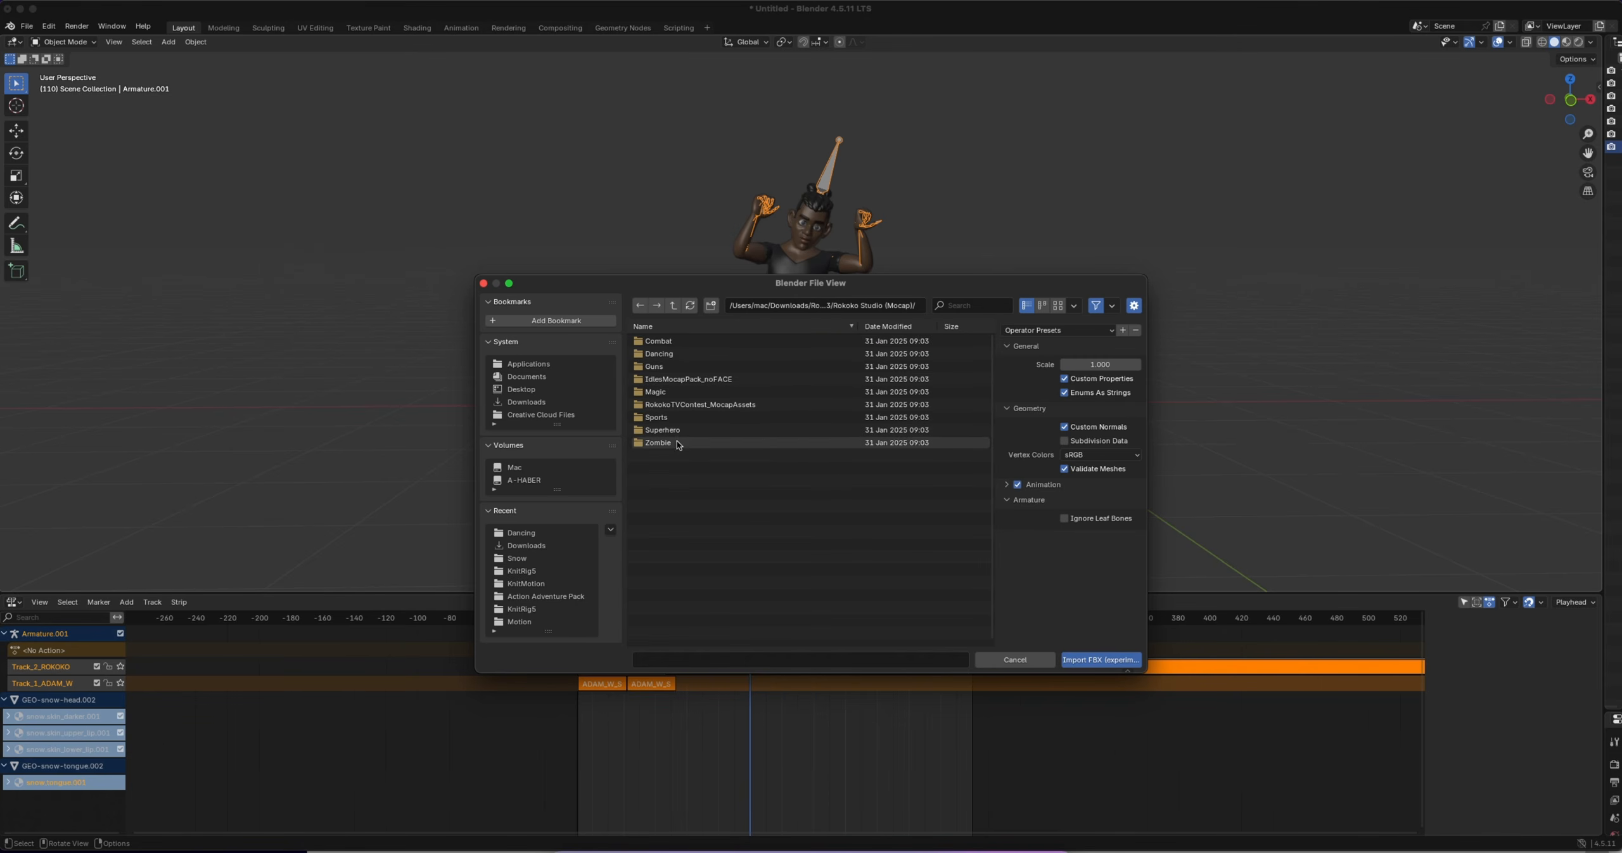
double_click(678, 391)
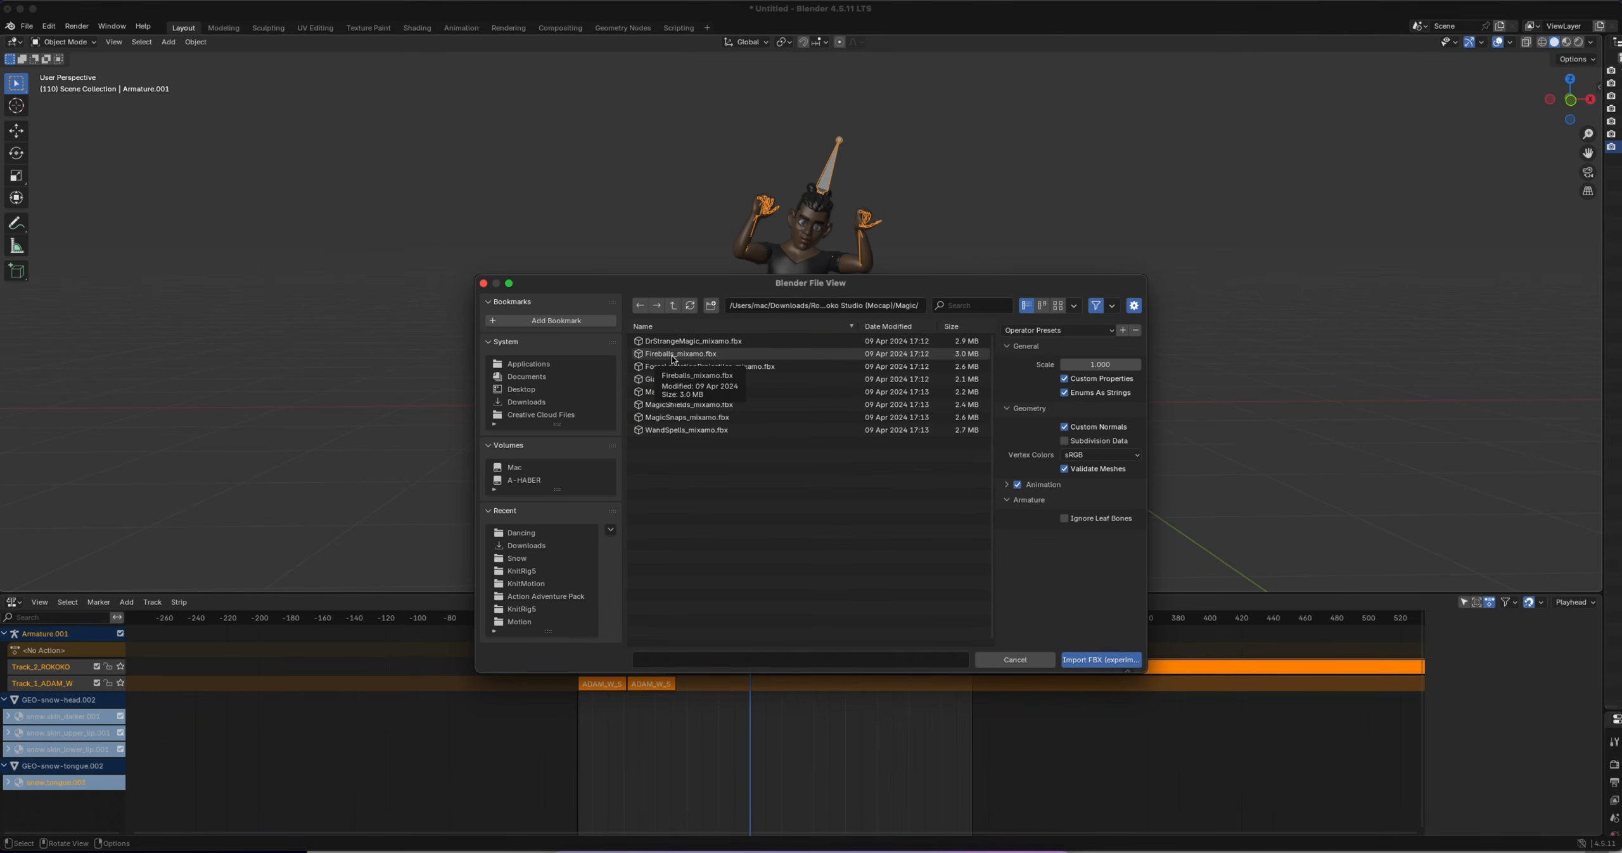
double_click(673, 354)
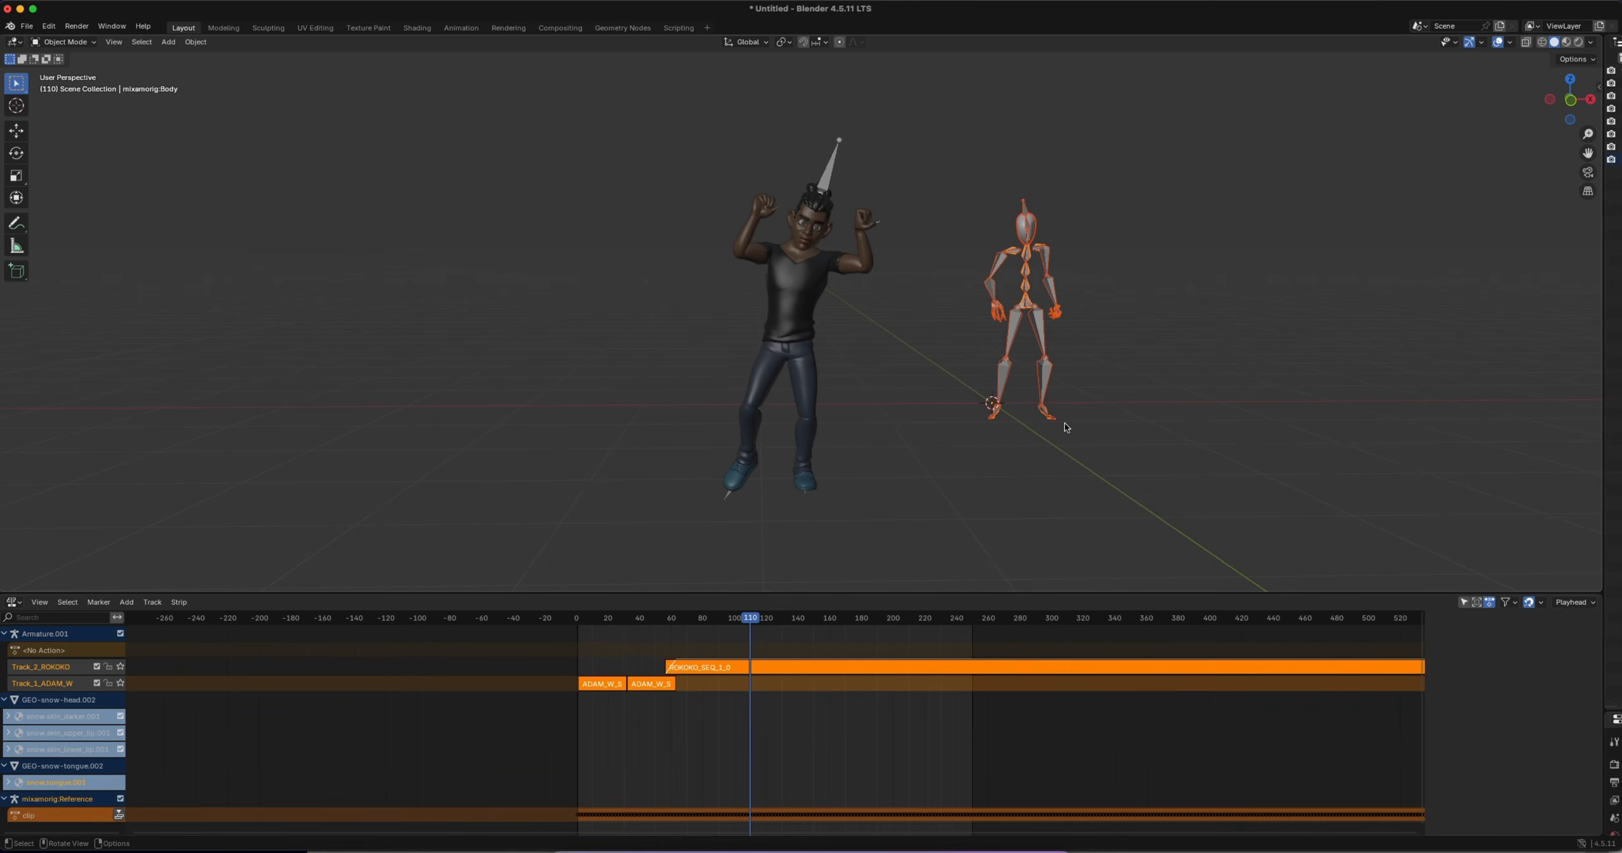
Load the actions into Knit Motion, enlarge the active animations list, and rename the imported clip as ROK2
key(n)
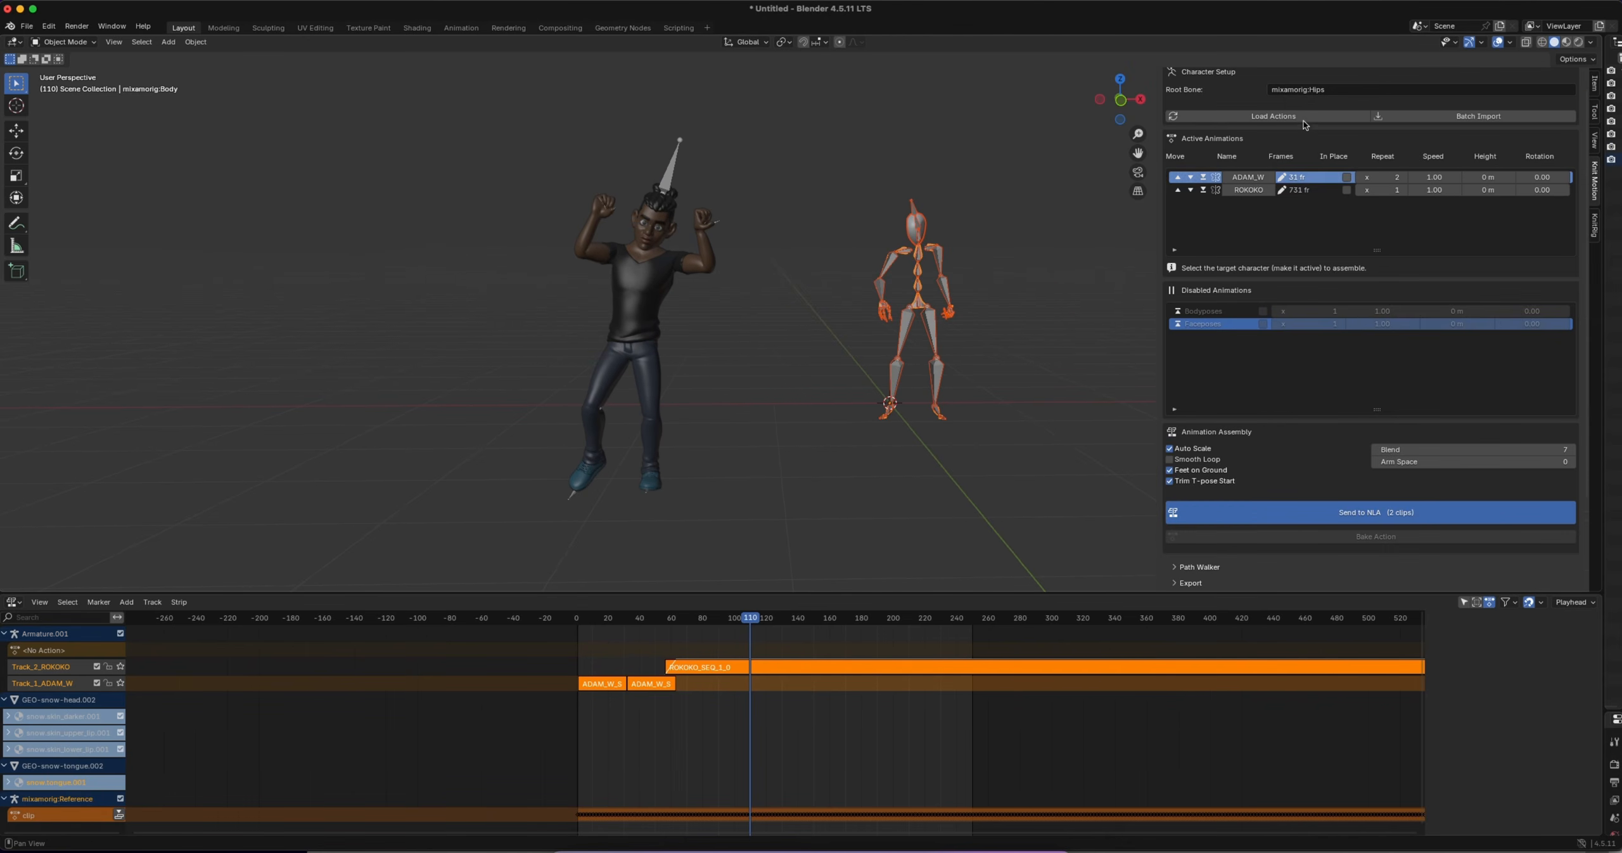
click(1274, 116)
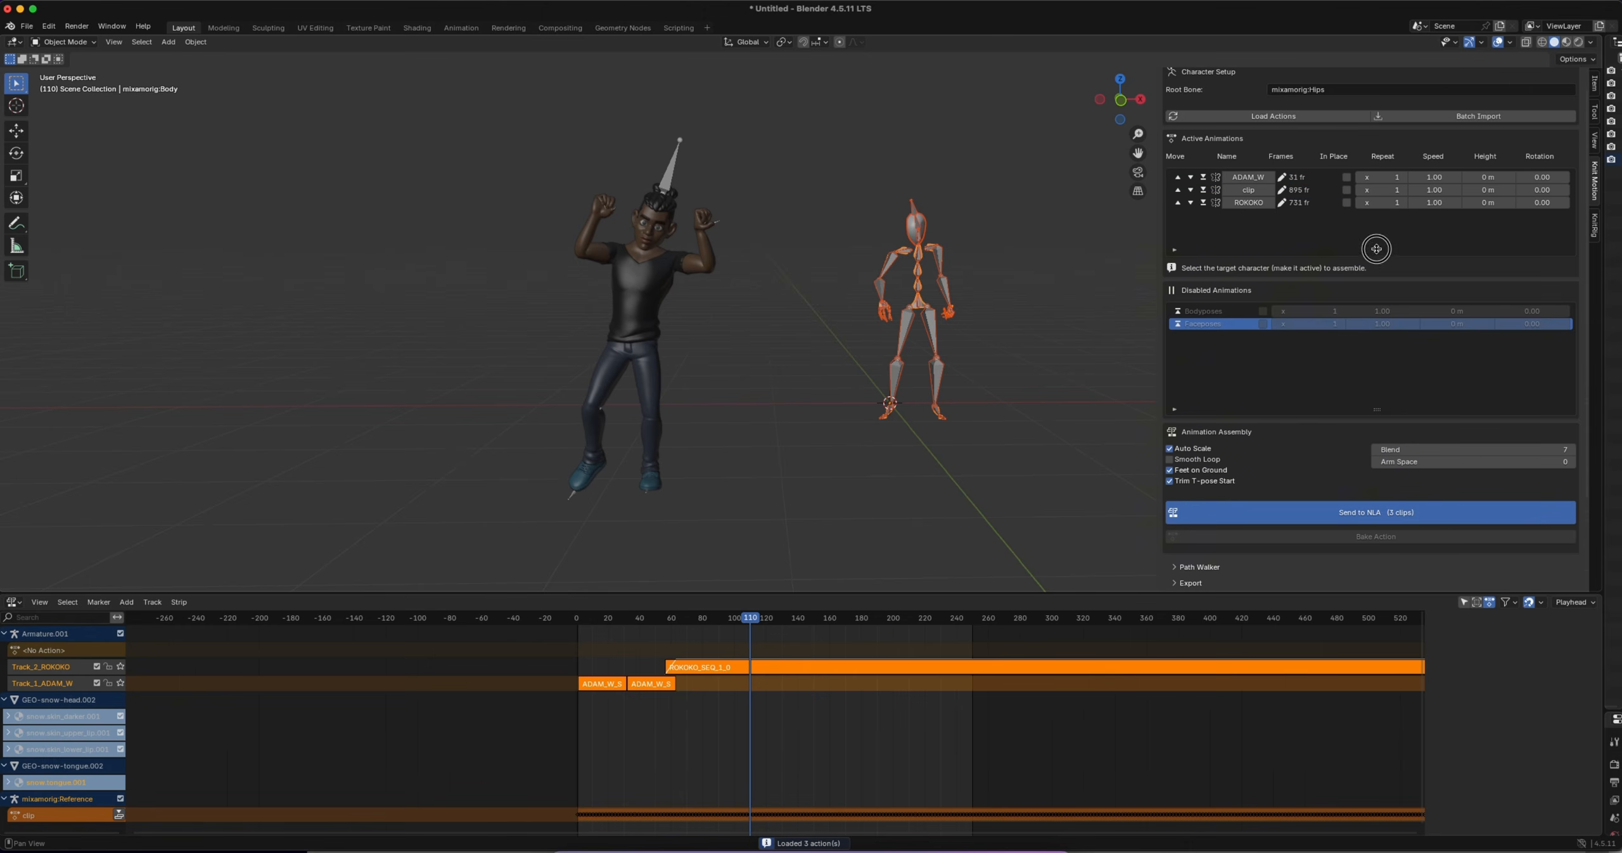
drag(1376, 249, 1378, 288)
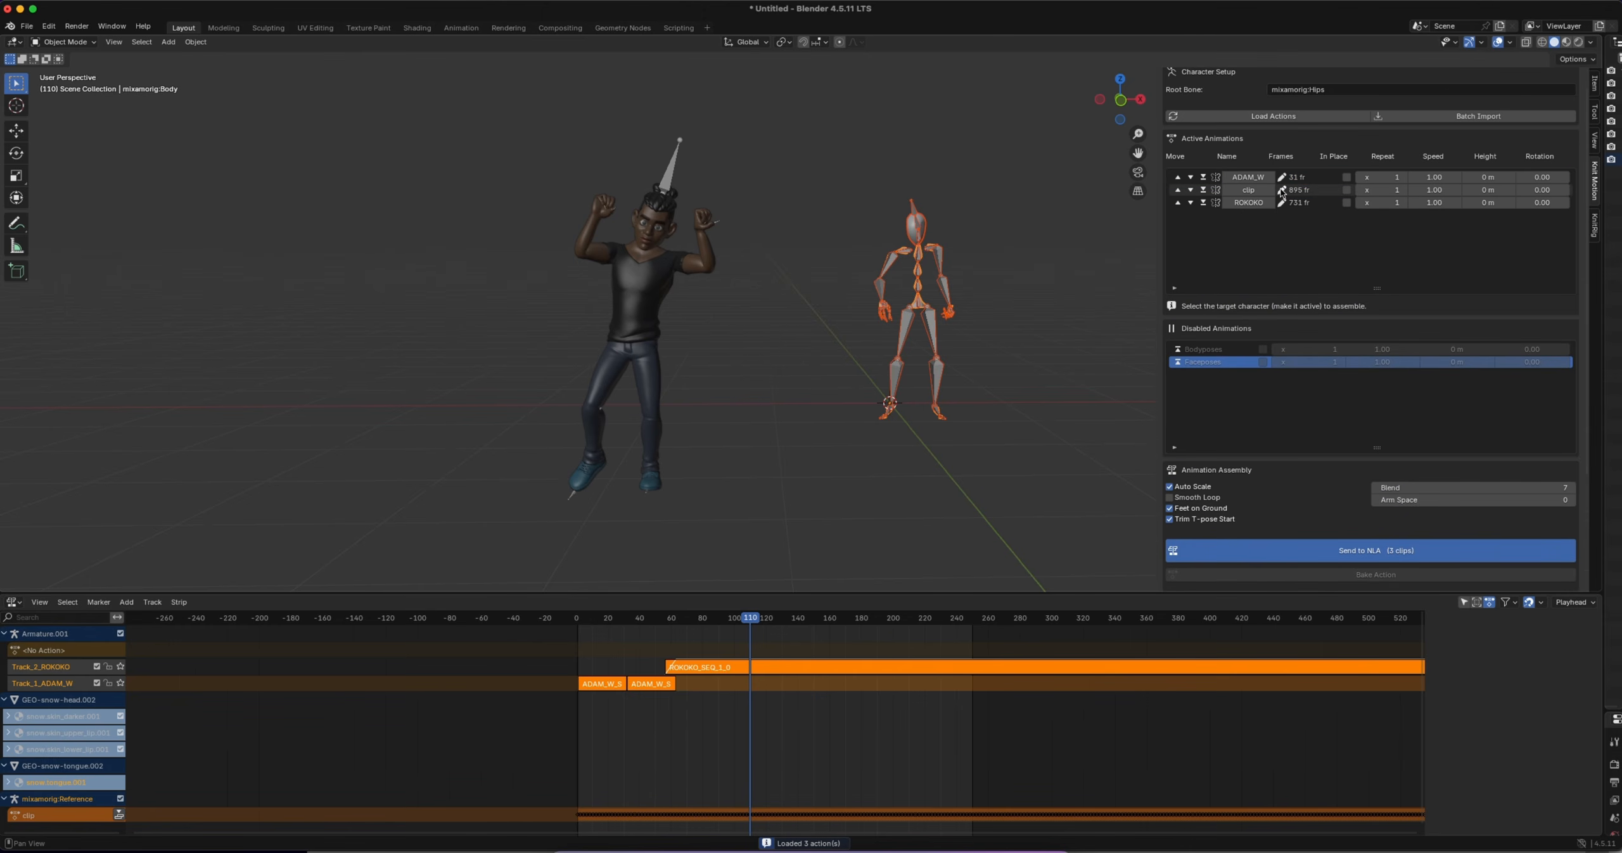
double_click(1256, 190)
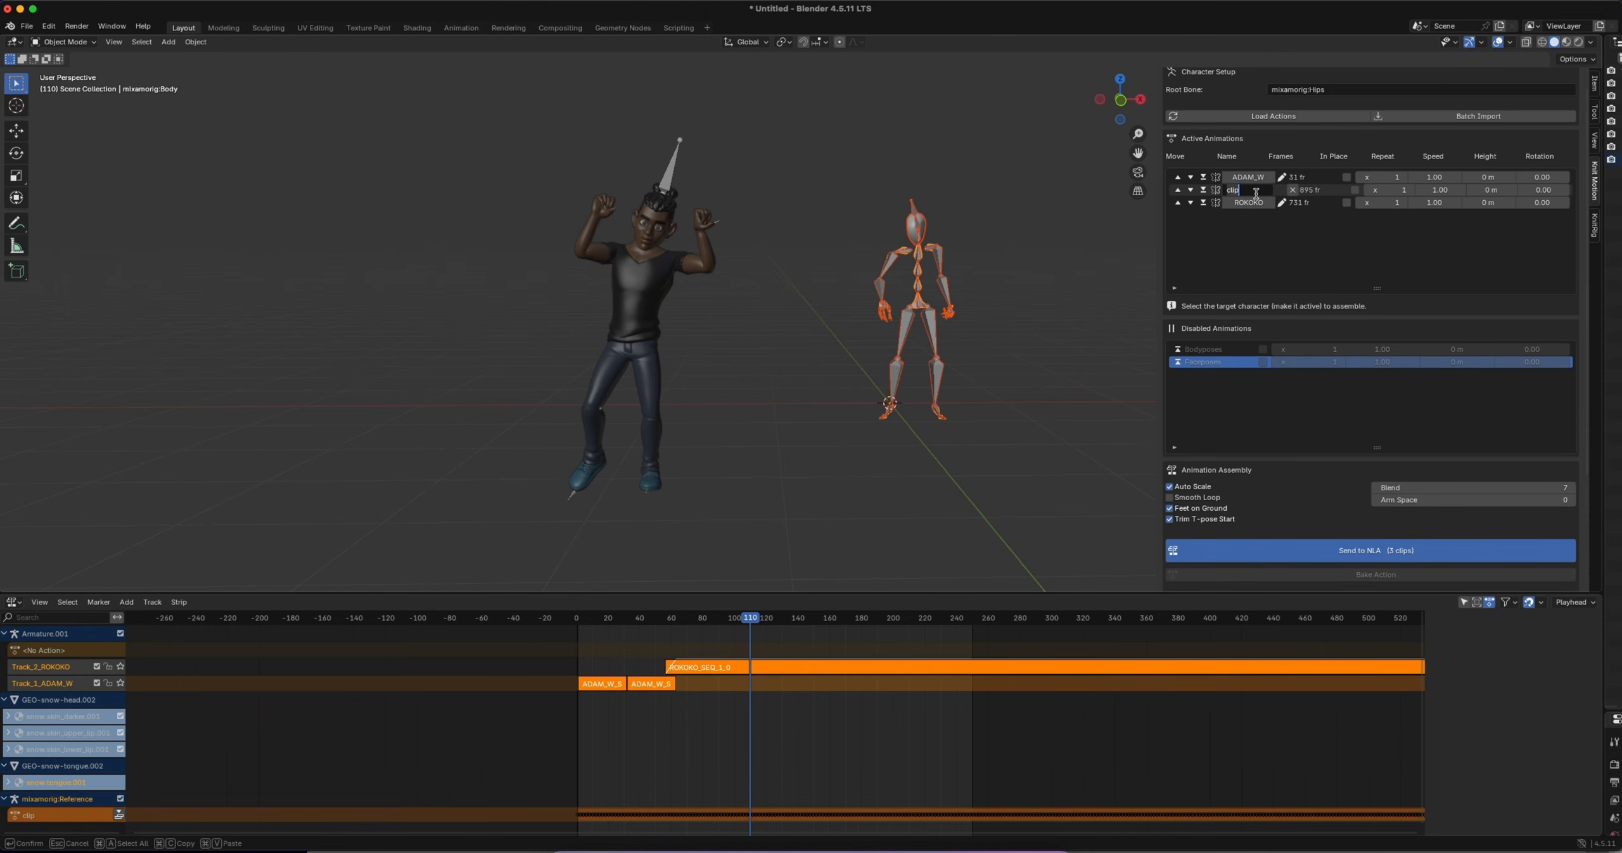
text(ROK2)
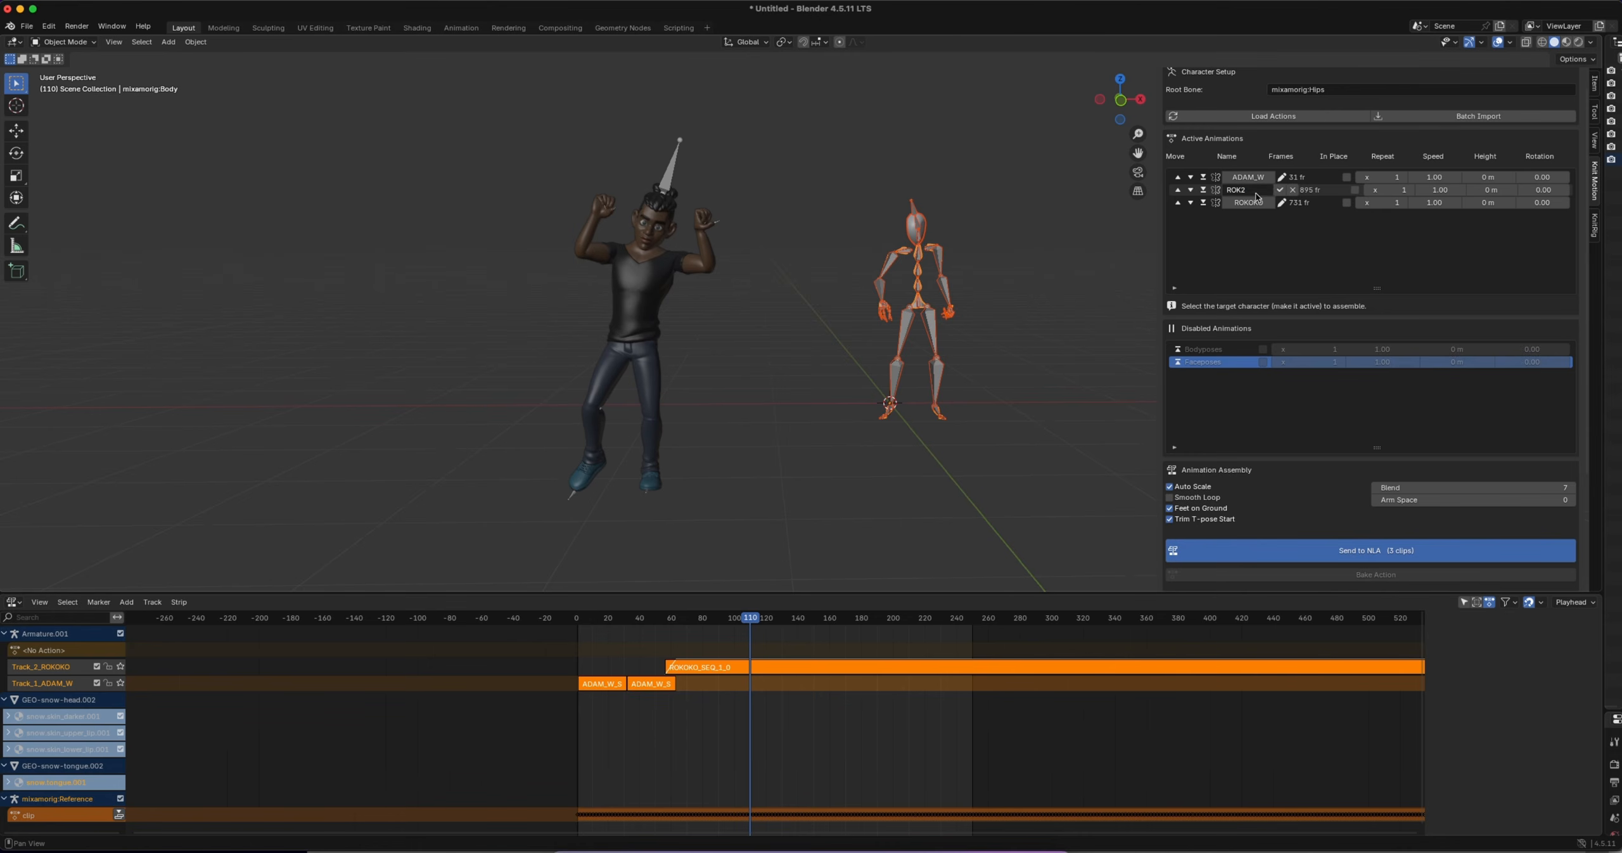
key(Return)
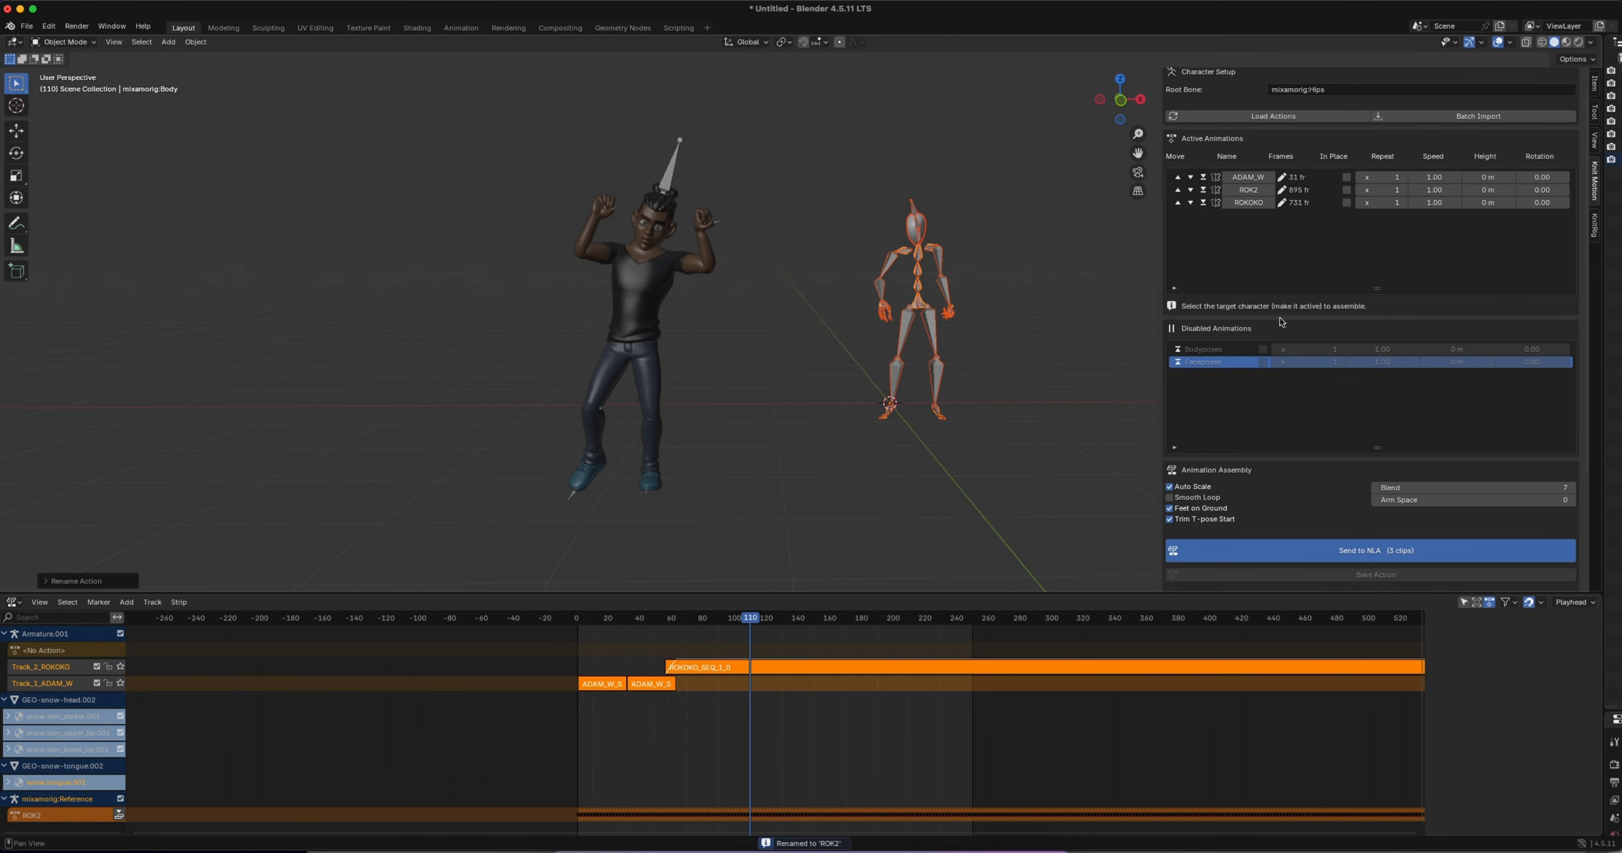
Delete the imported mocap rig and send the ADAM_W, ROK2 and ROKOKO clips to the NLA for the character's armature
click(548, 402)
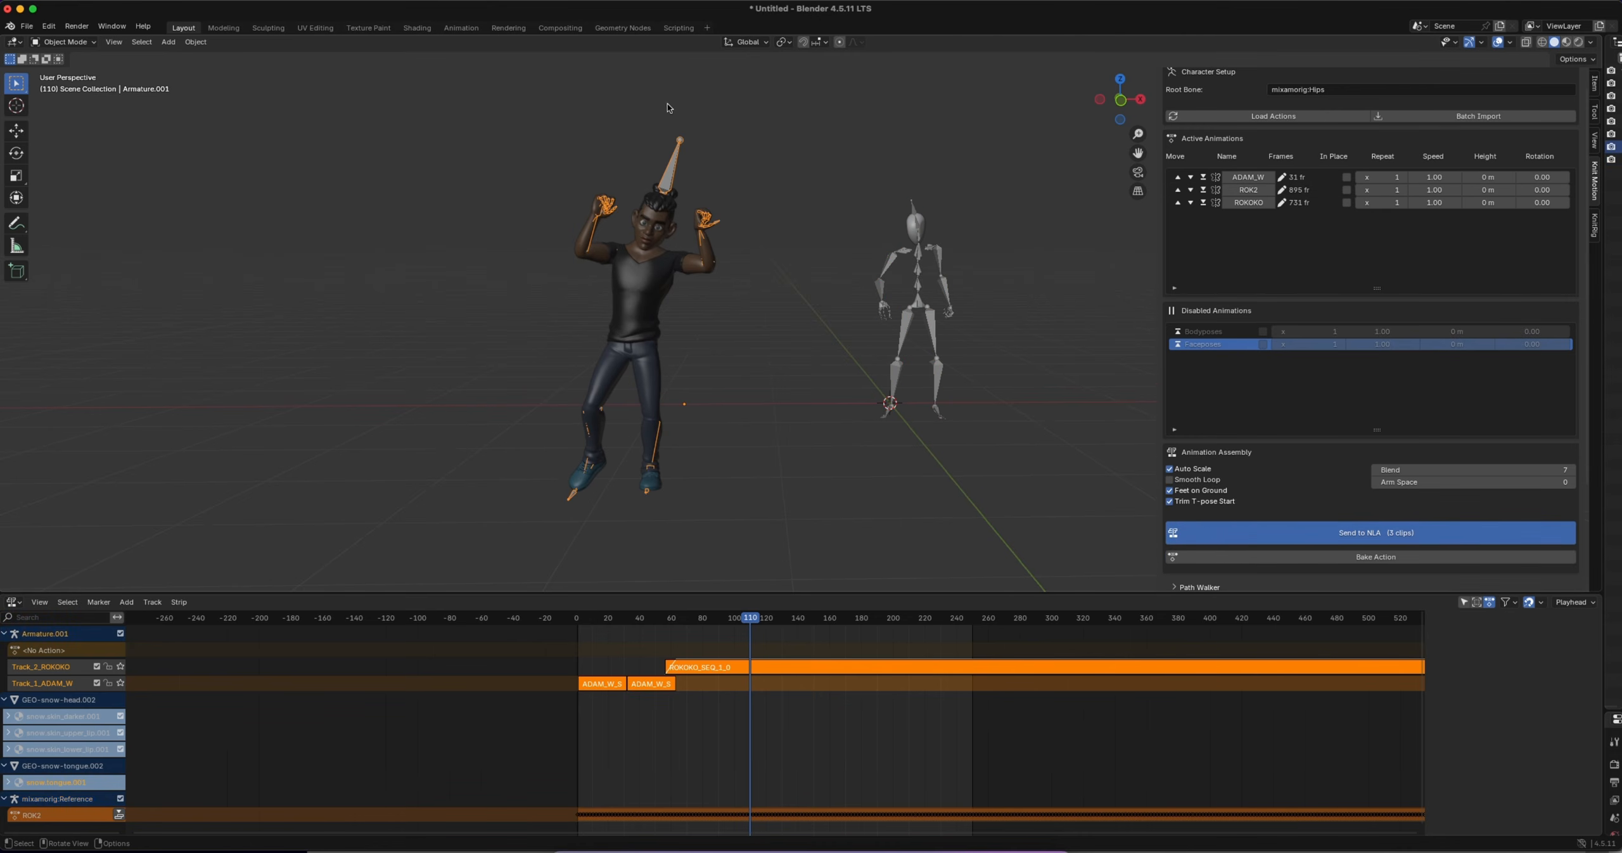
drag(855, 178, 992, 474)
key(x)
click(949, 448)
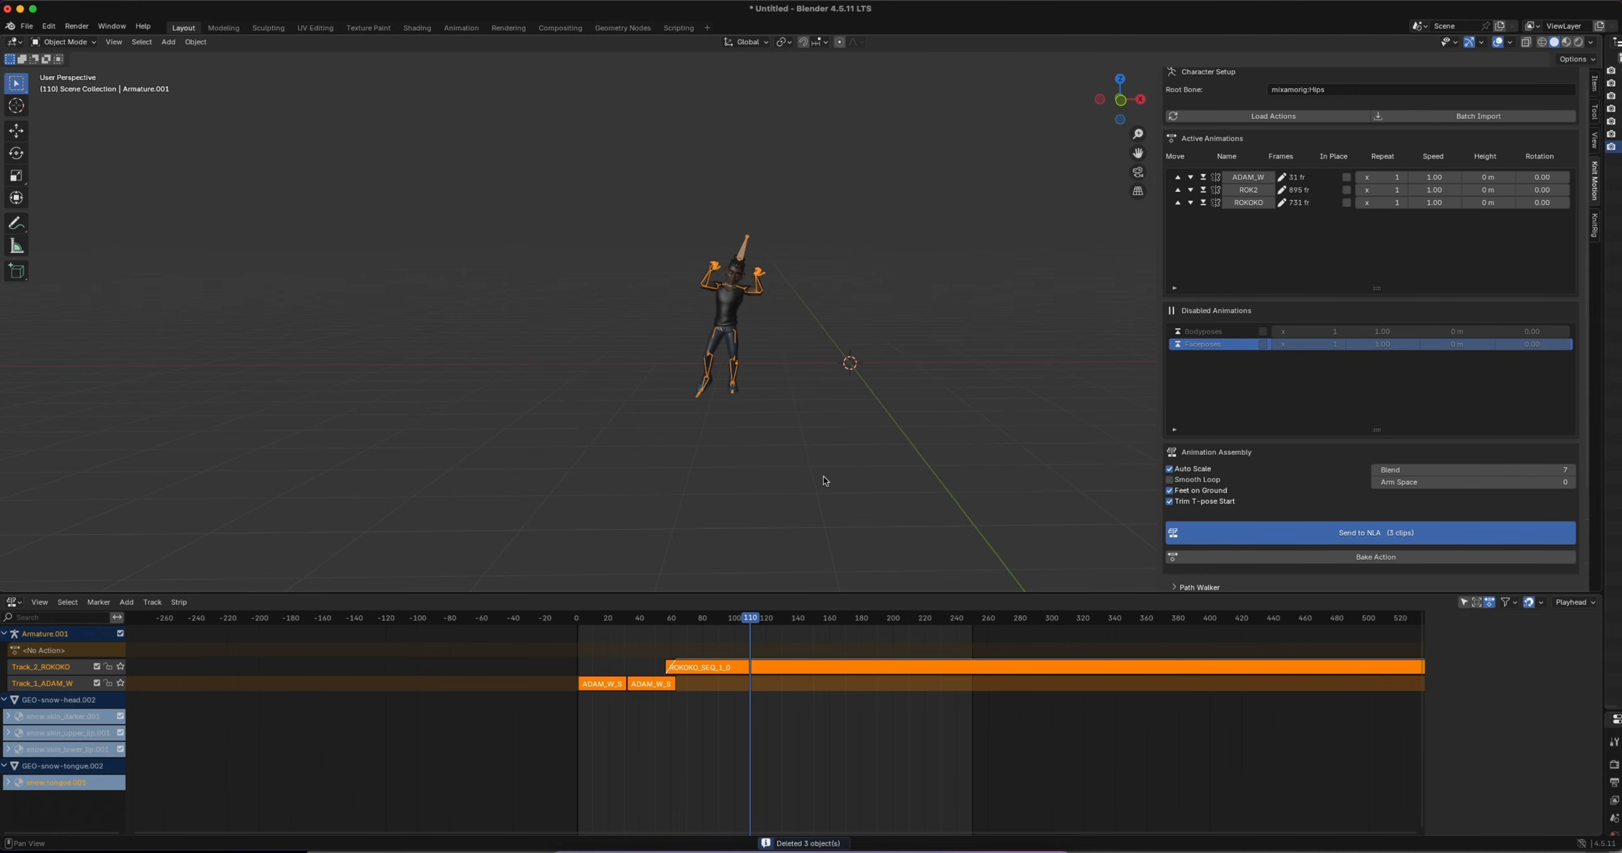
ctrl+scroll(894, 746, down, 10)
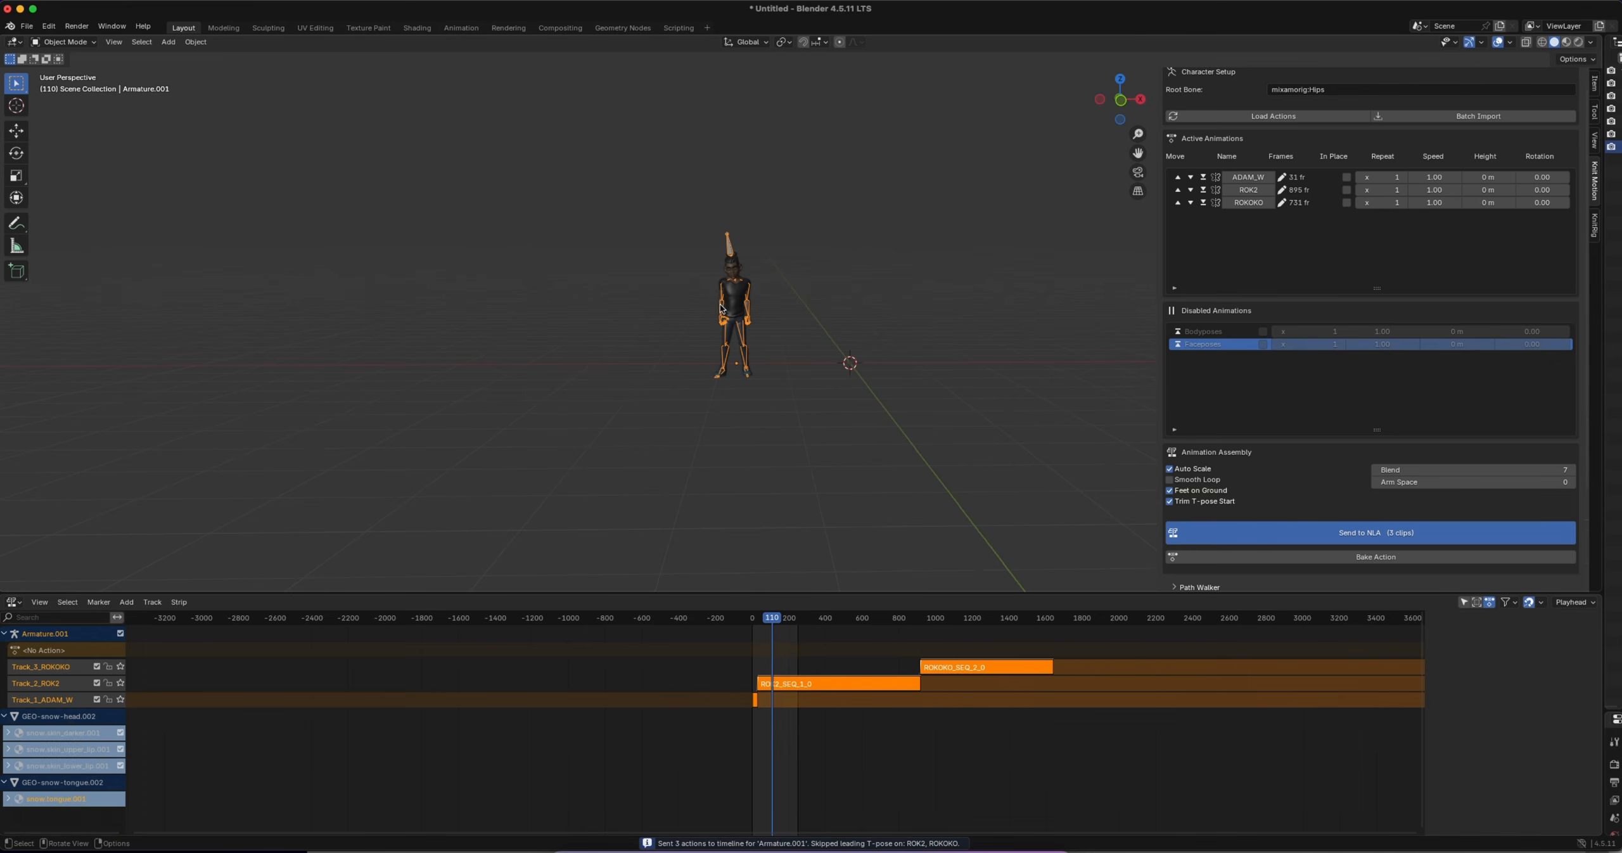
ctrl+scroll(737, 282, up, 10)
ctrl+scroll(738, 281, down, 4)
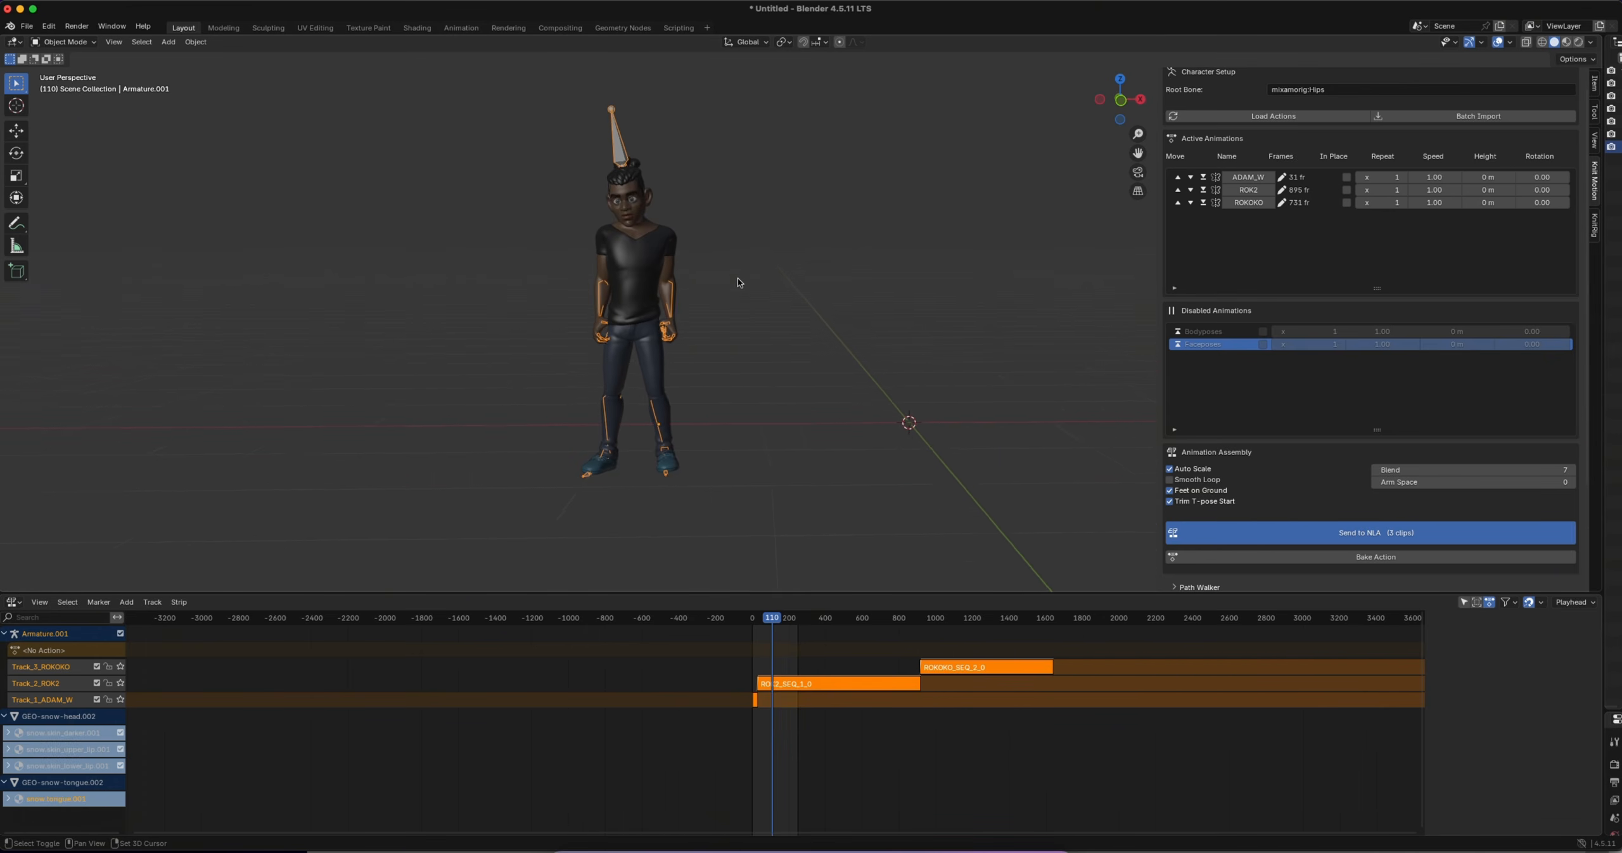
shift+scroll(740, 283, left, 5)
Set the scene's end frame to 1600 in the Timeline and return that area to the Nonlinear Animation editor
click(14, 601)
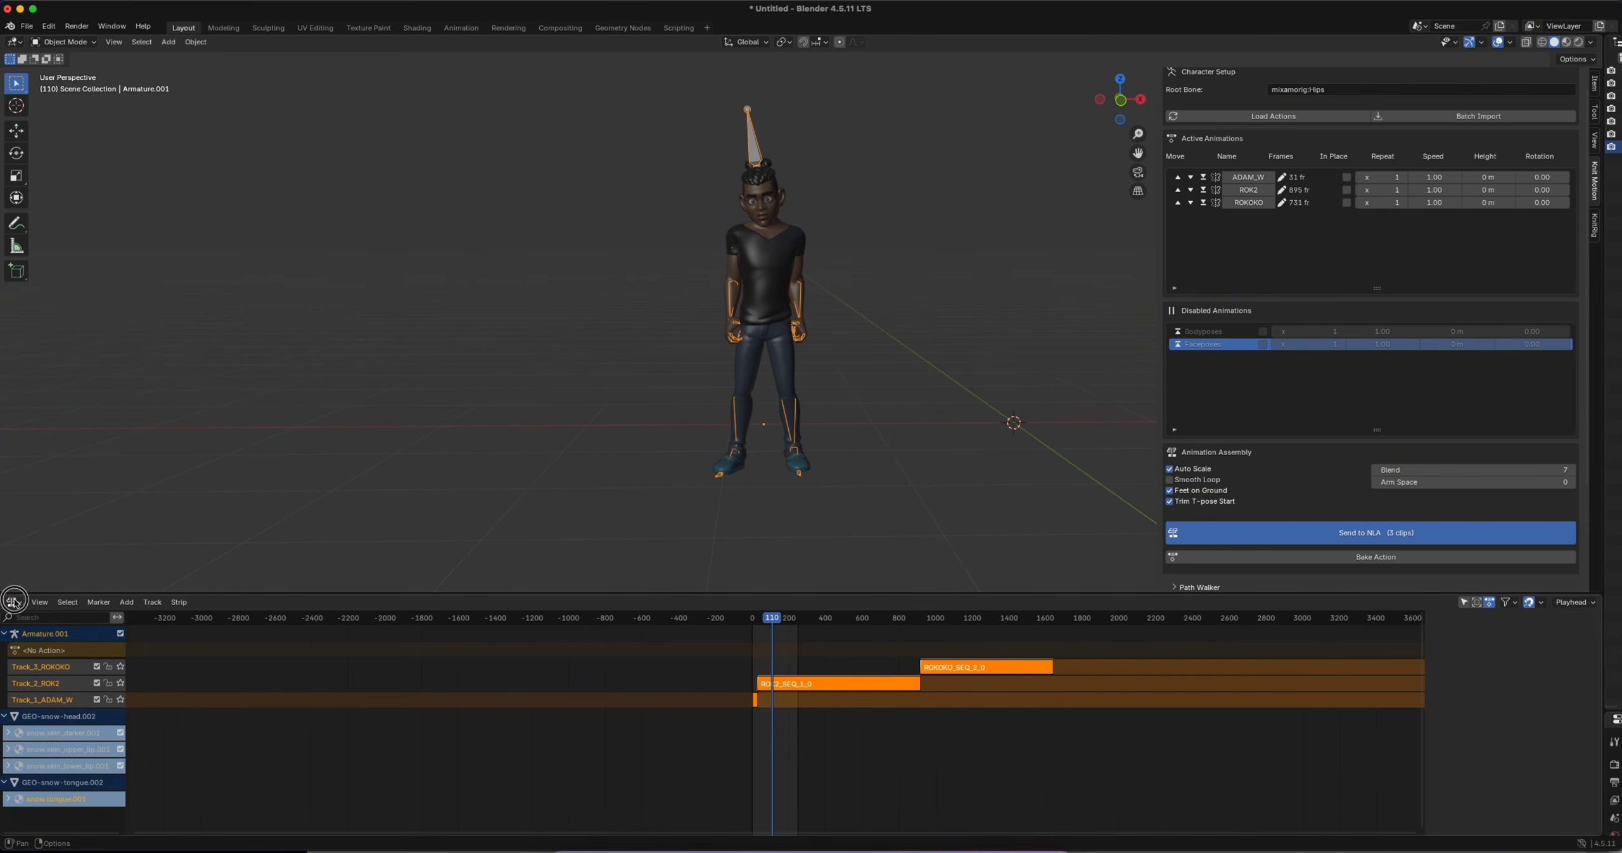
click(190, 670)
click(1559, 602)
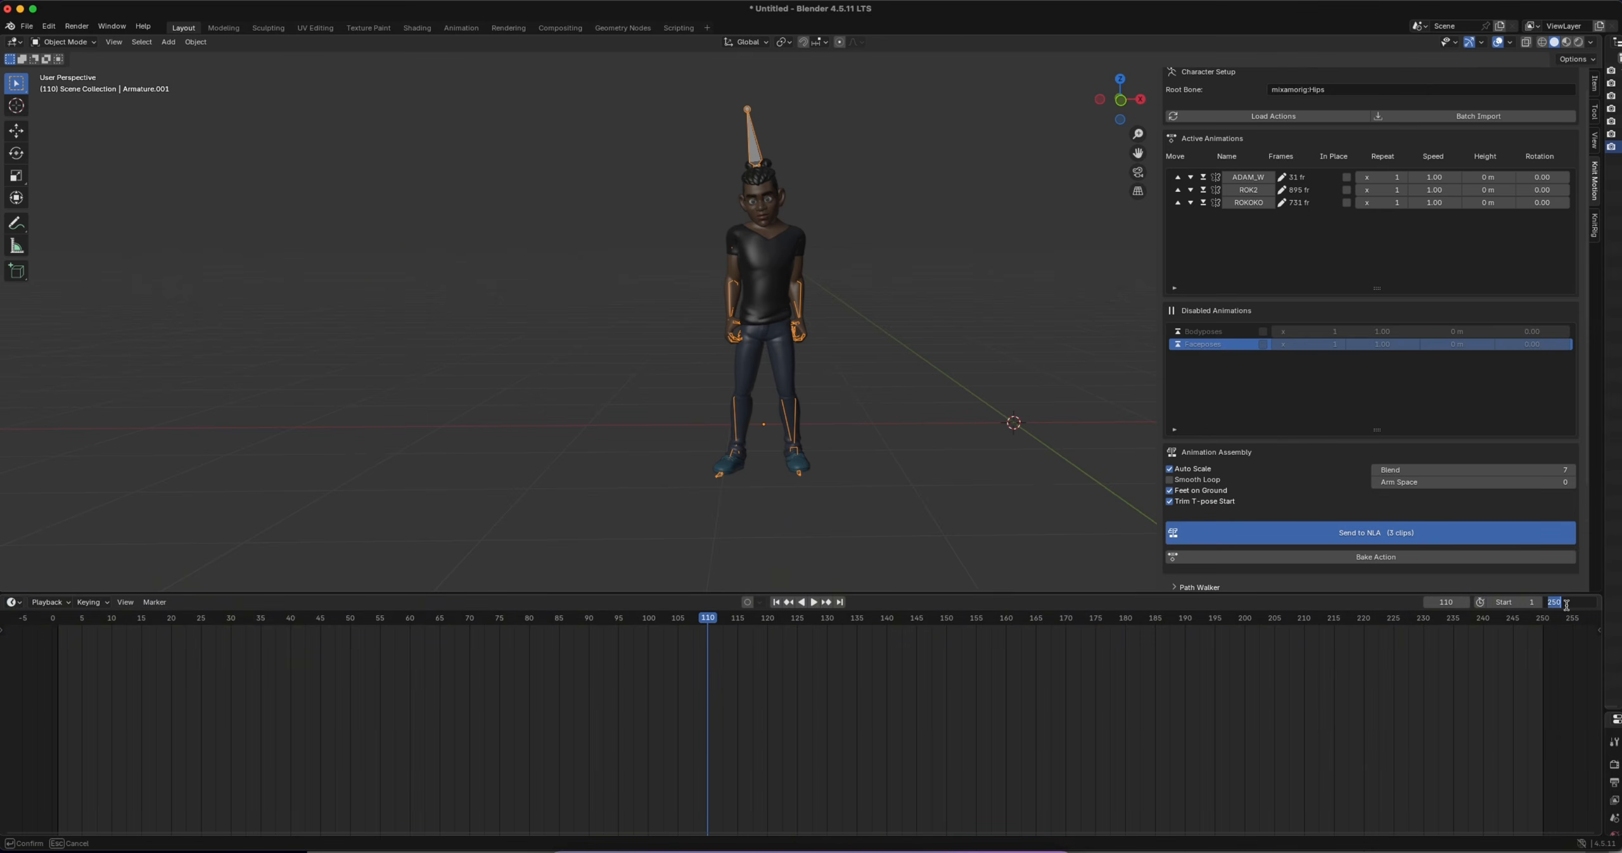
text(1600)
key(Return)
click(14, 602)
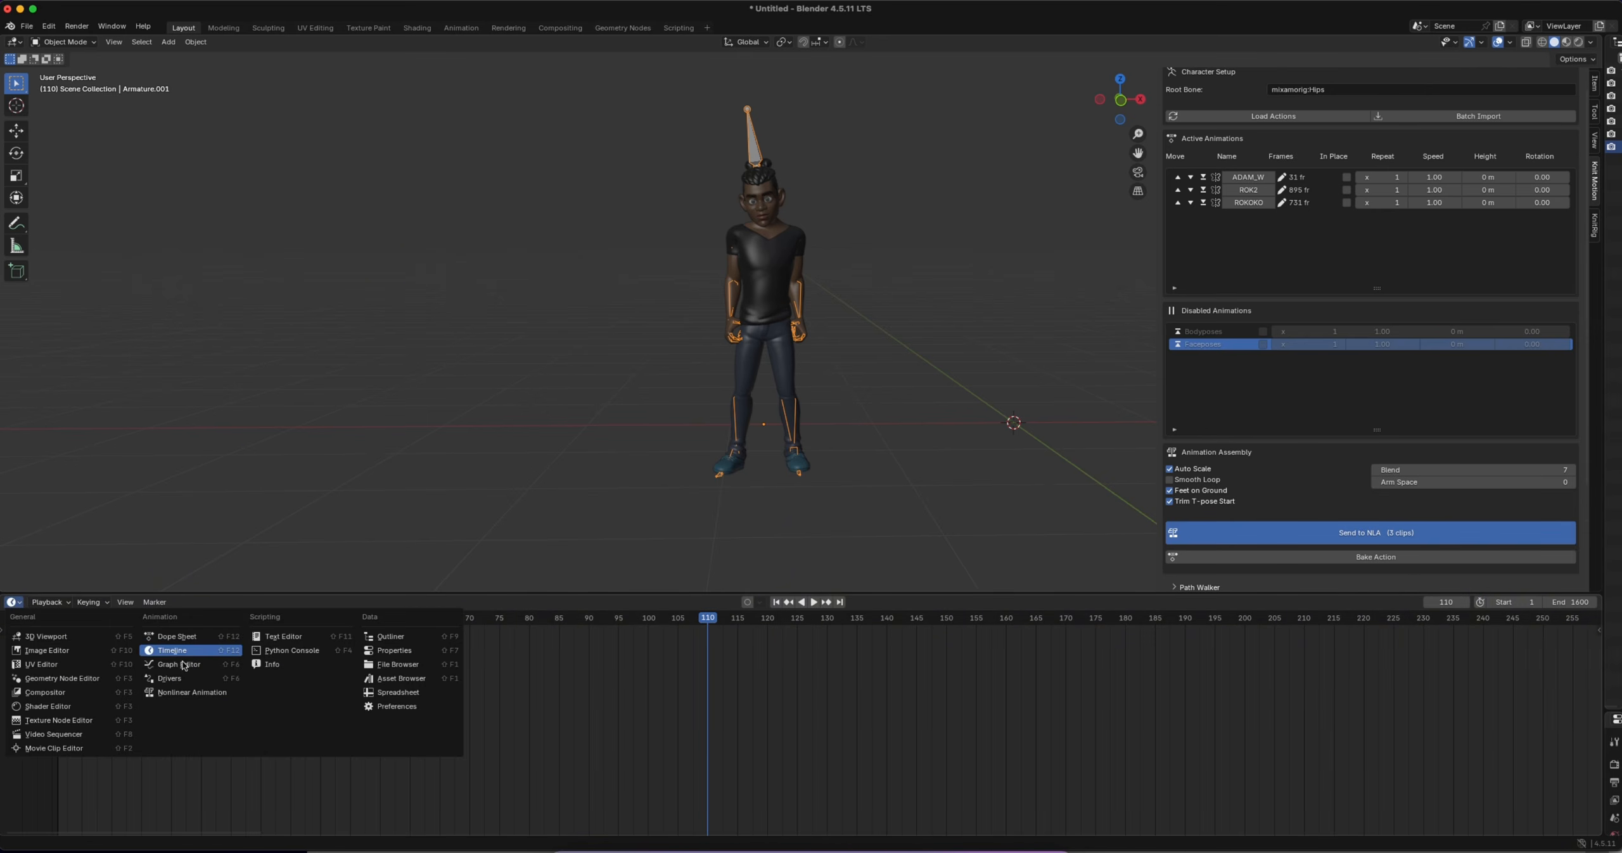
click(200, 691)
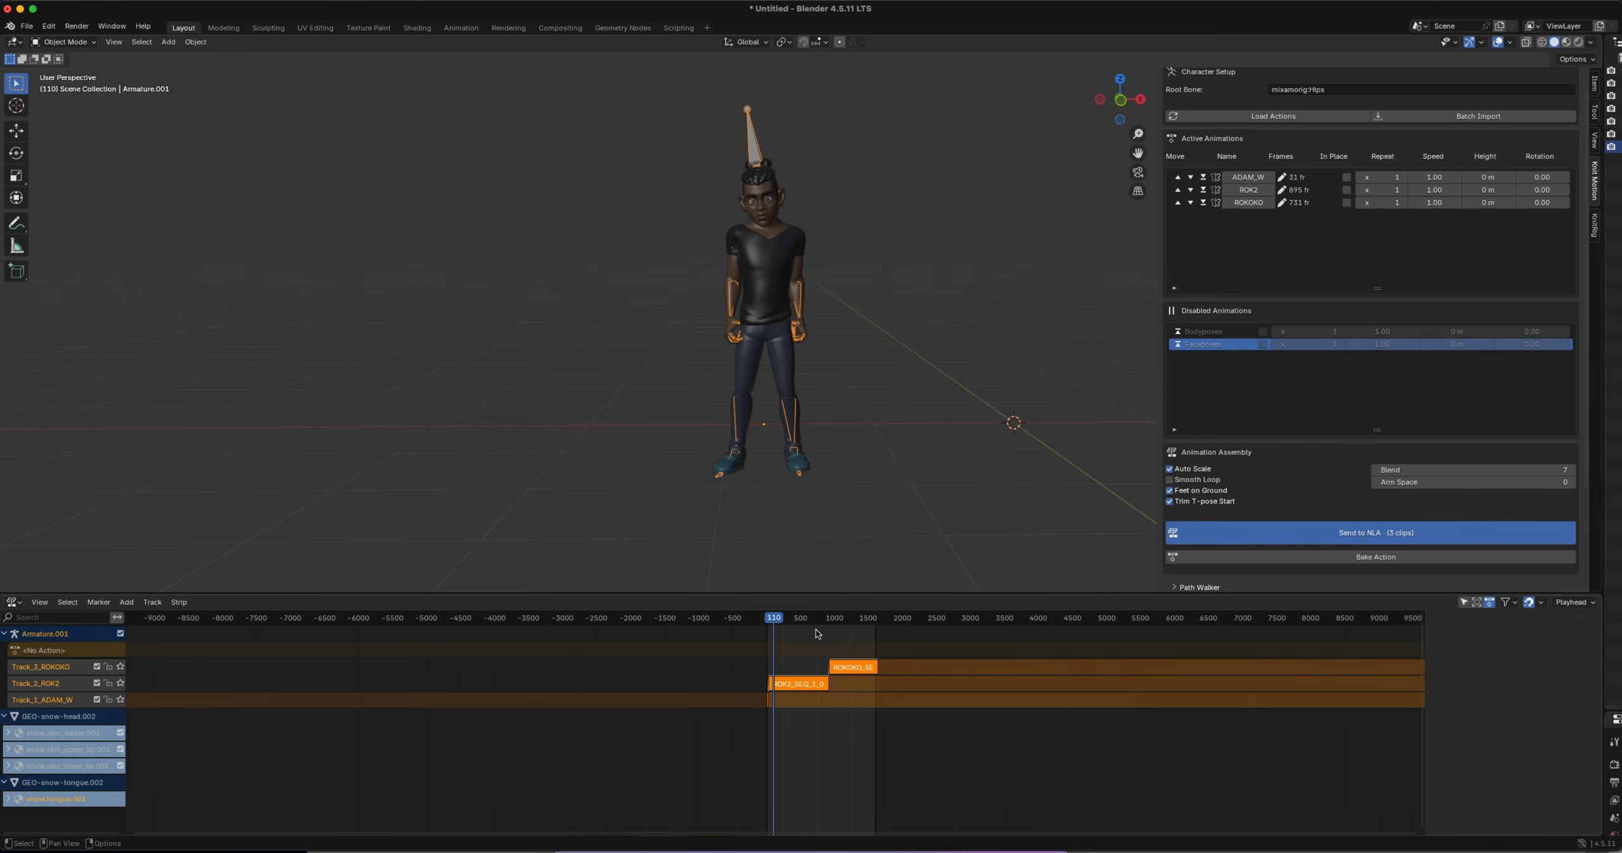
Play the three-clip sequence from the start, stop it during the ROK2 strip, and examine the character's hands up close
key(space)
click(765, 617)
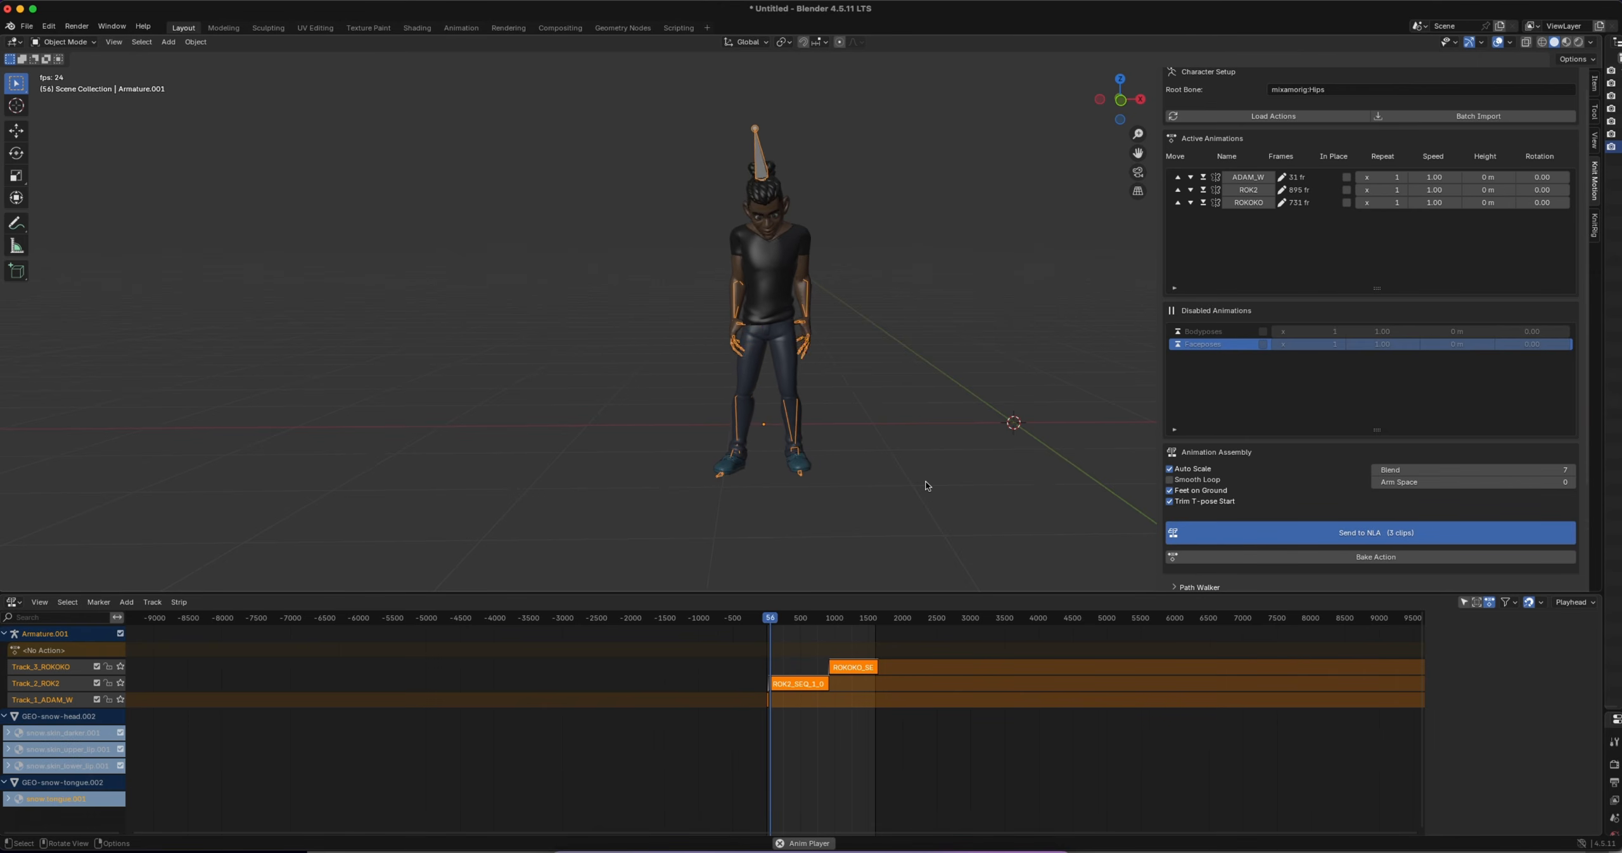
key(space)
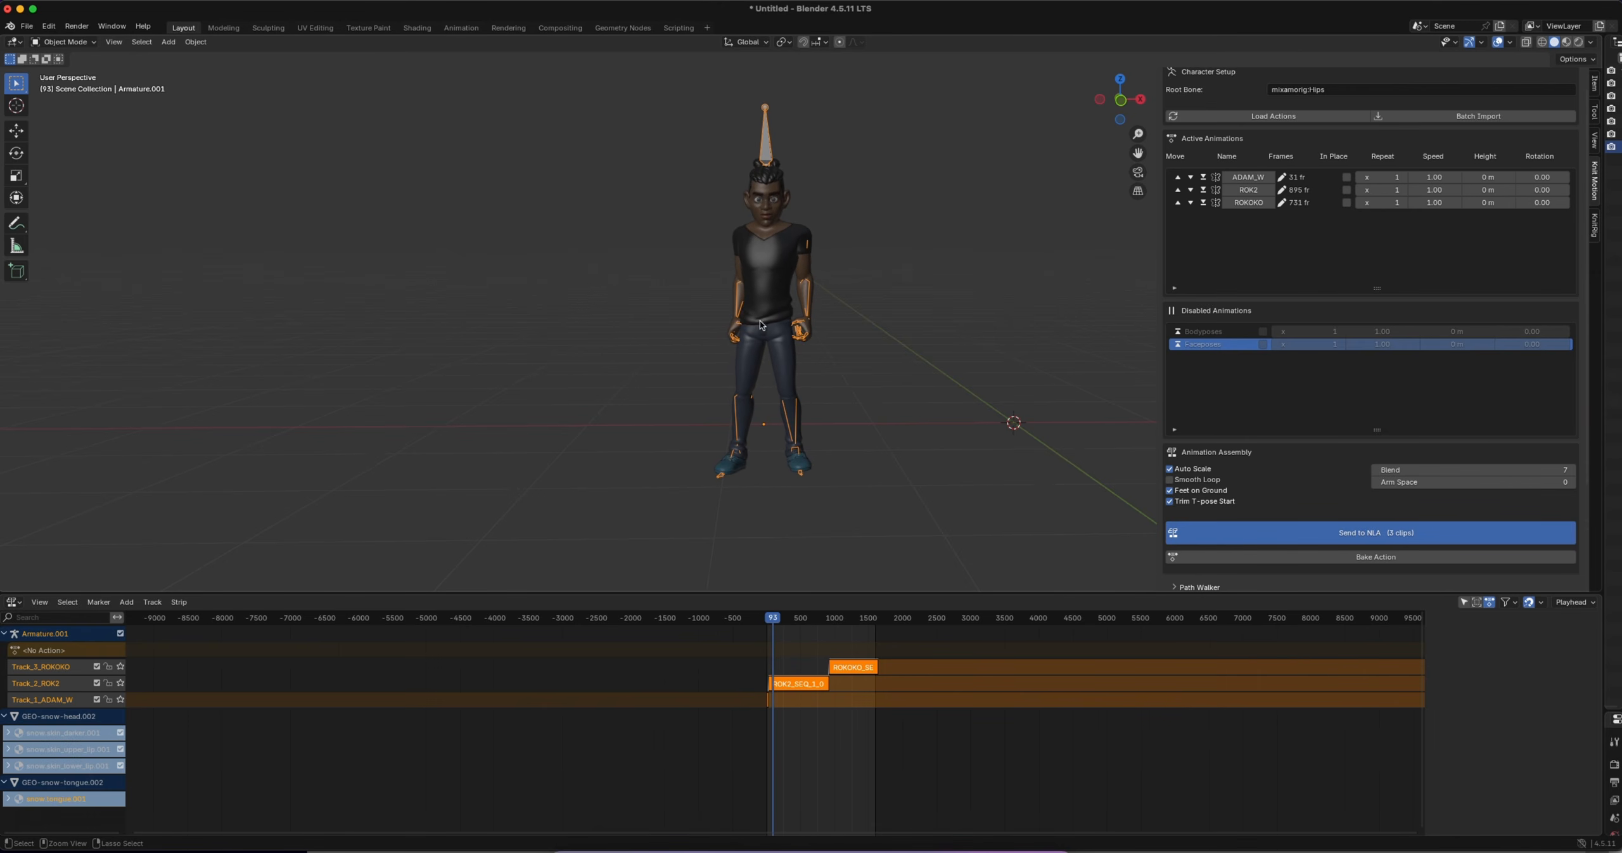
scroll(761, 324, up, 5)
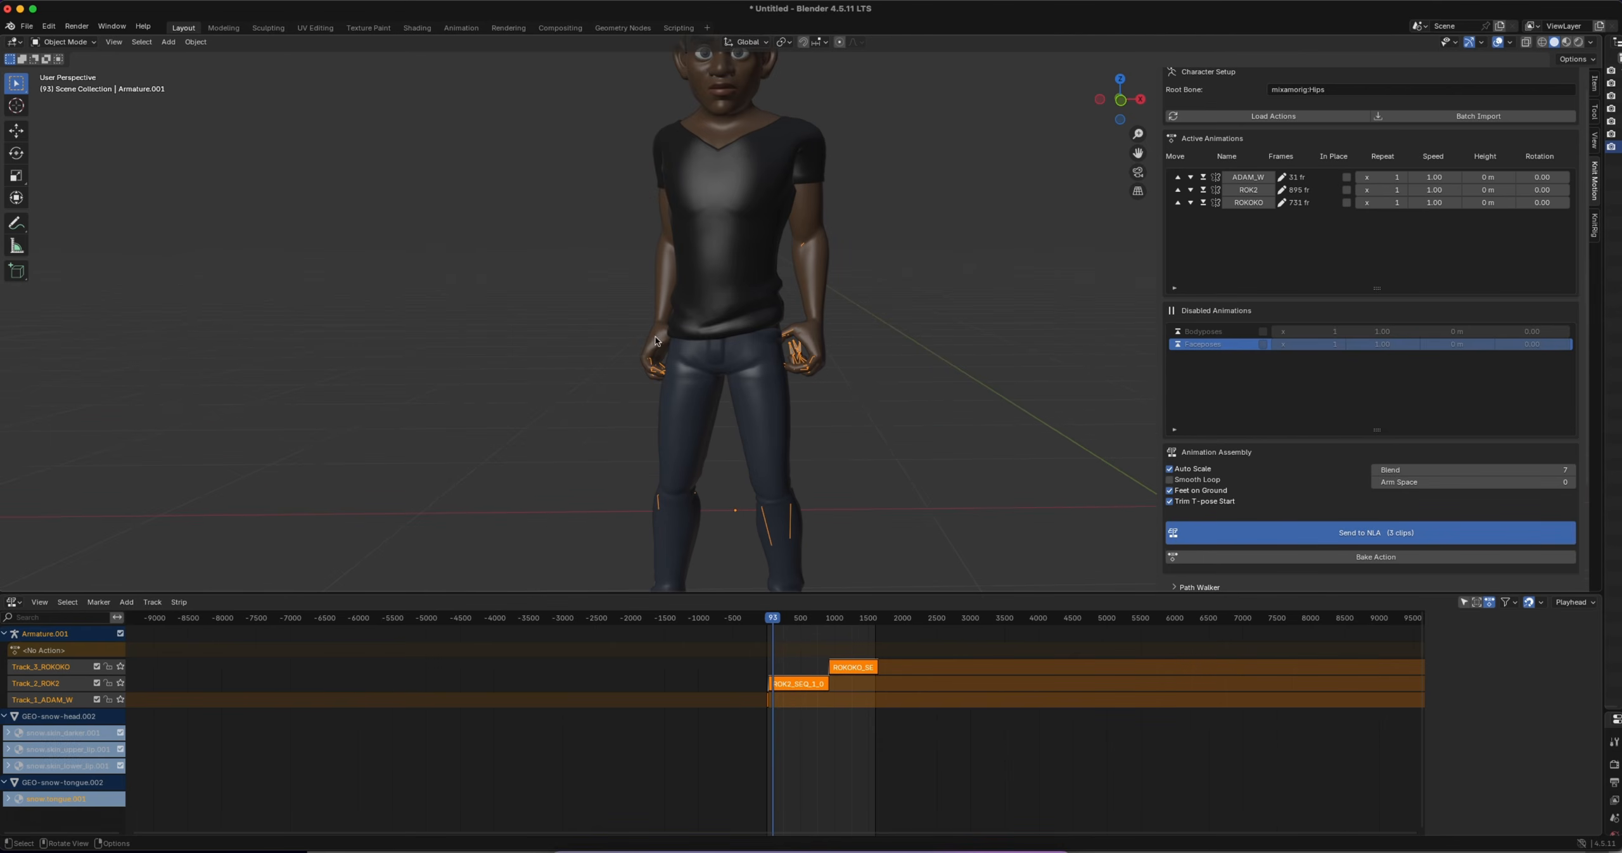
scroll(673, 354, left, 4)
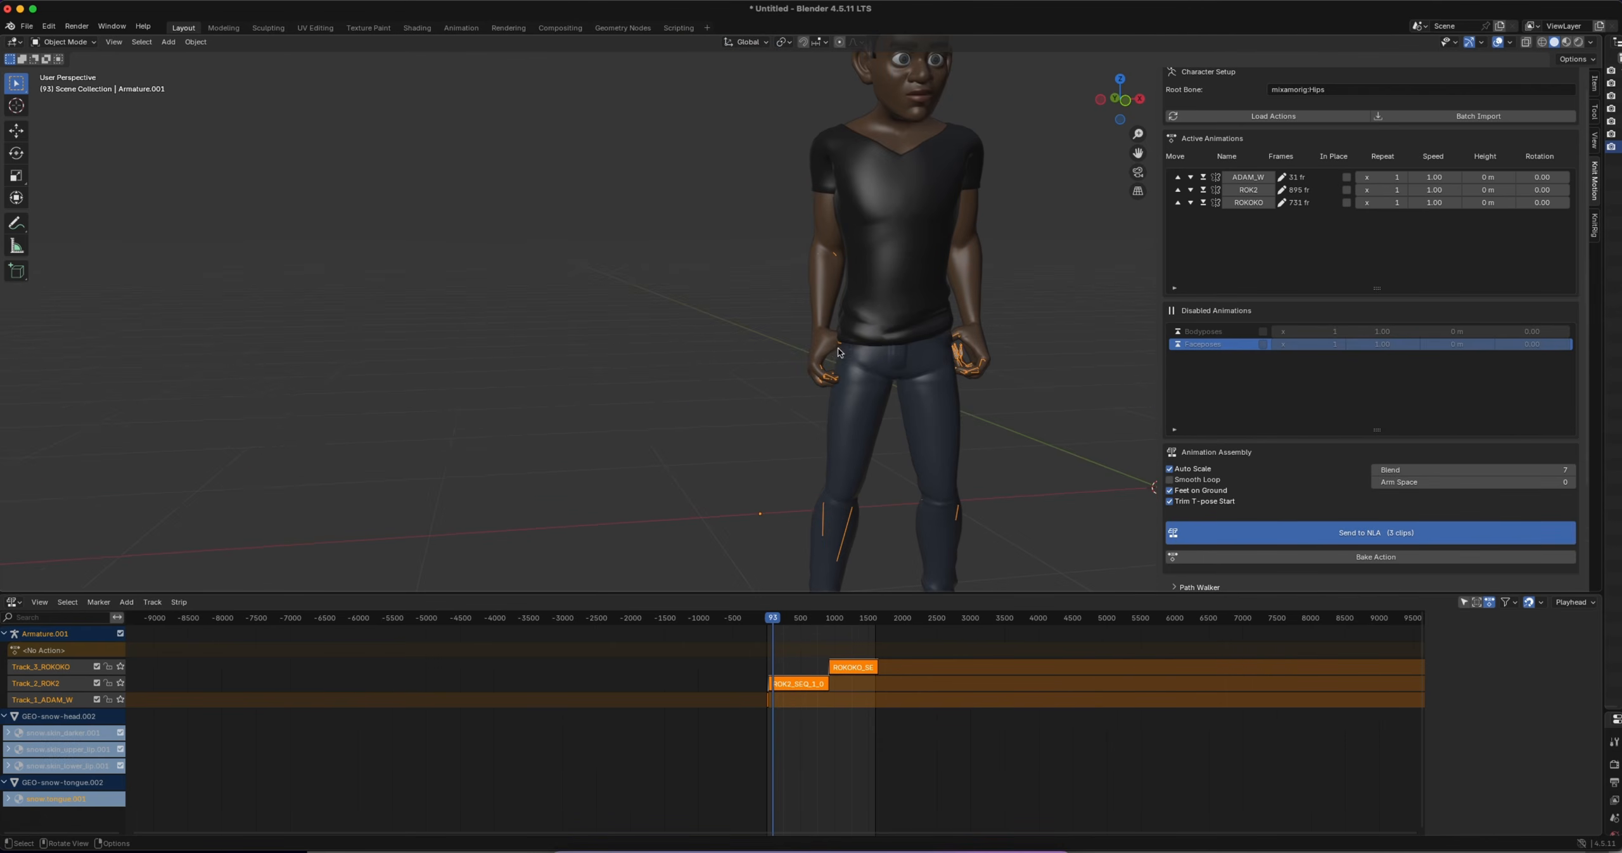
Set the Arm Space to 10 and resend the three clips to the NLA
scroll(865, 362, down, 3)
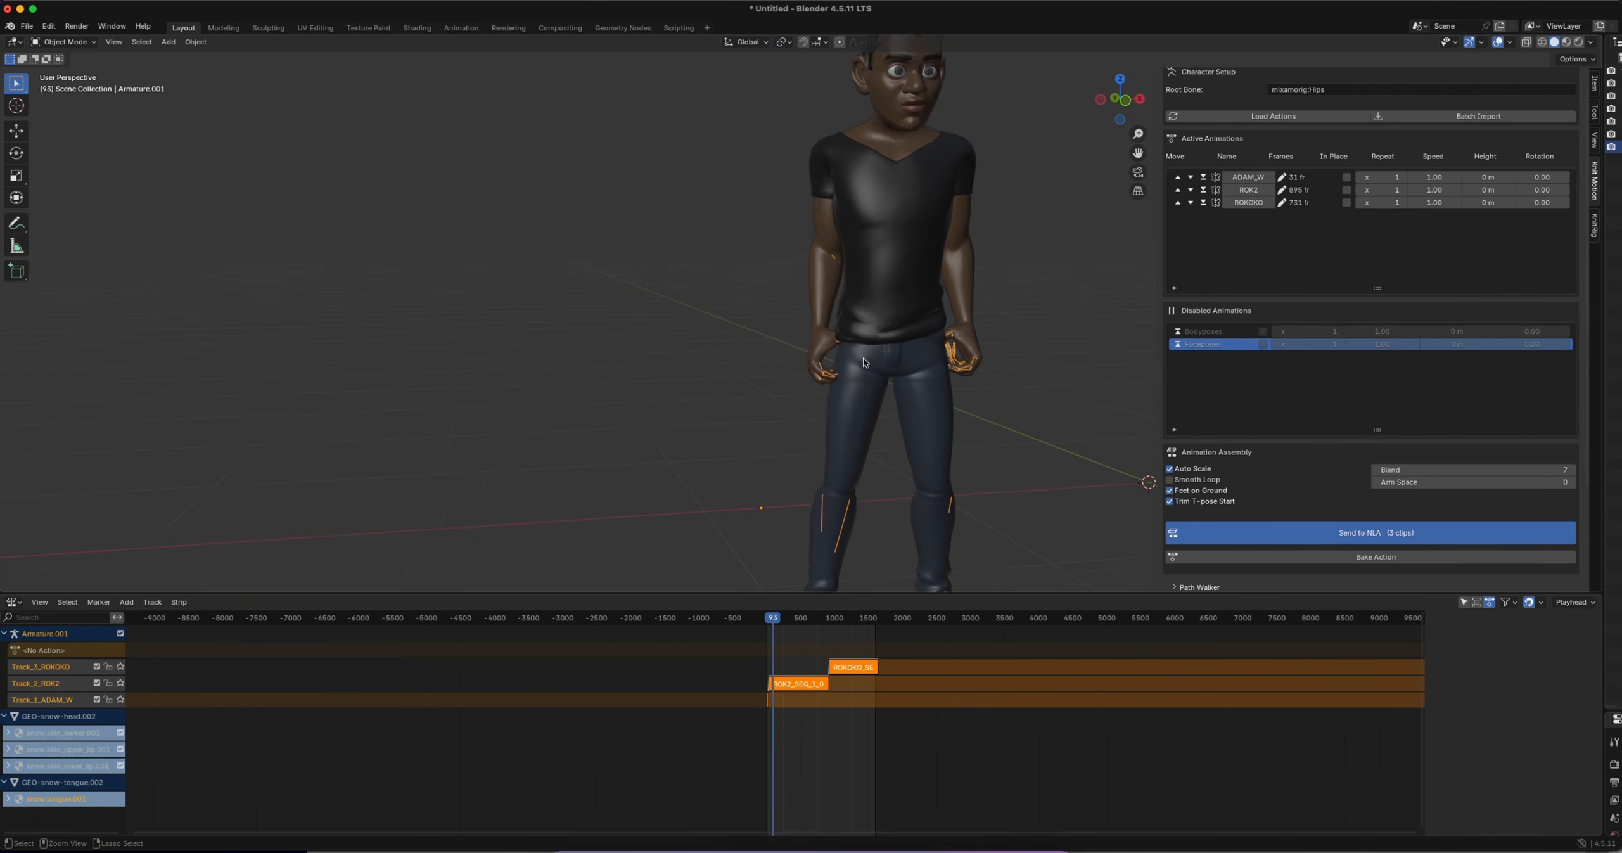
click(1488, 483)
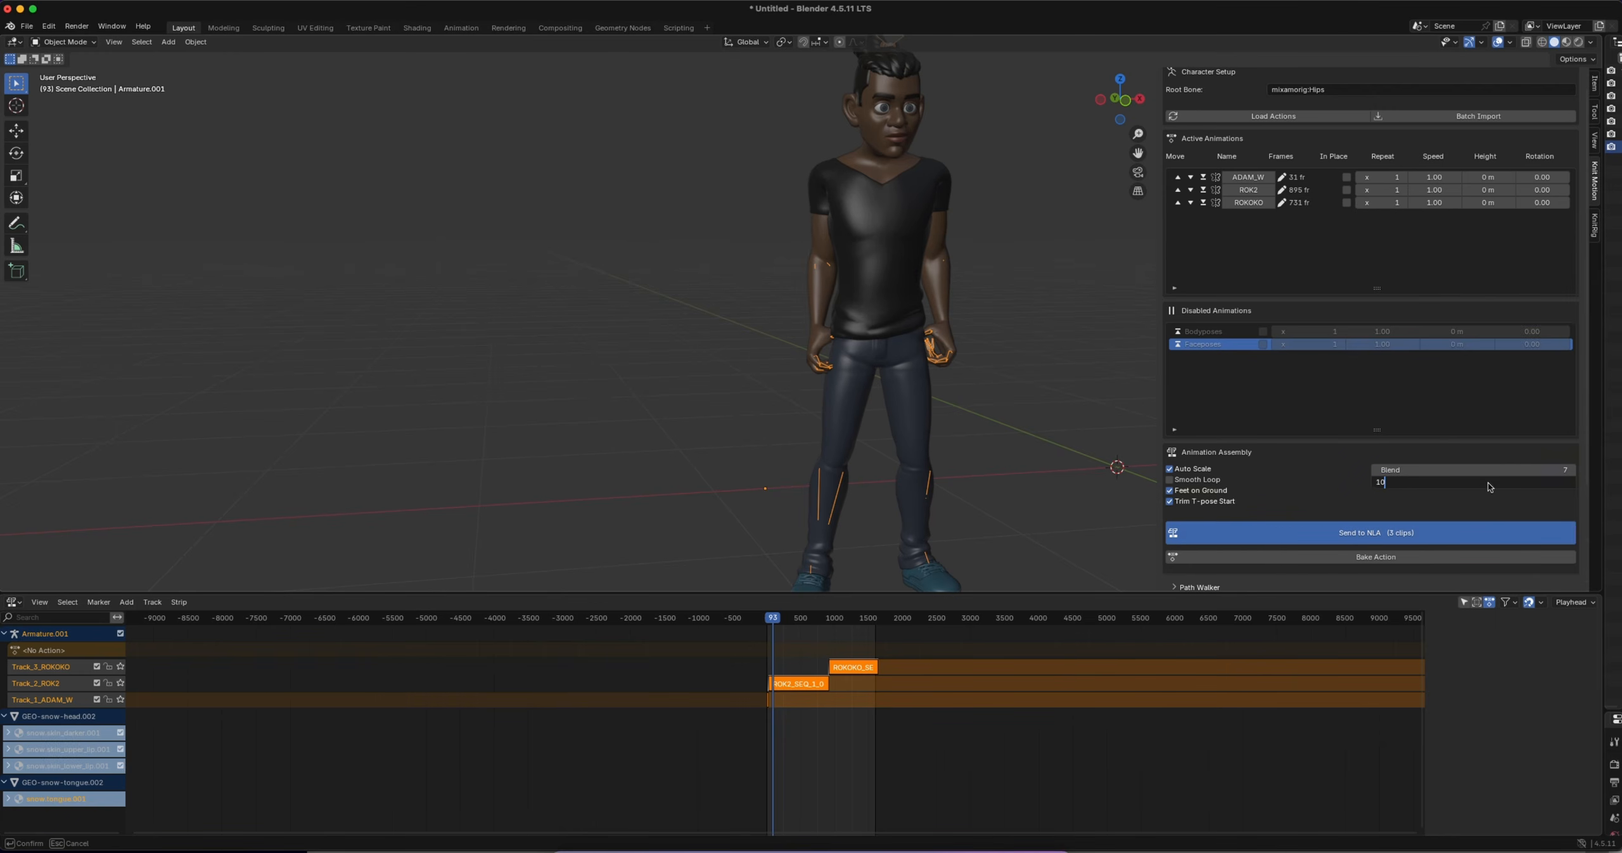
key(Return)
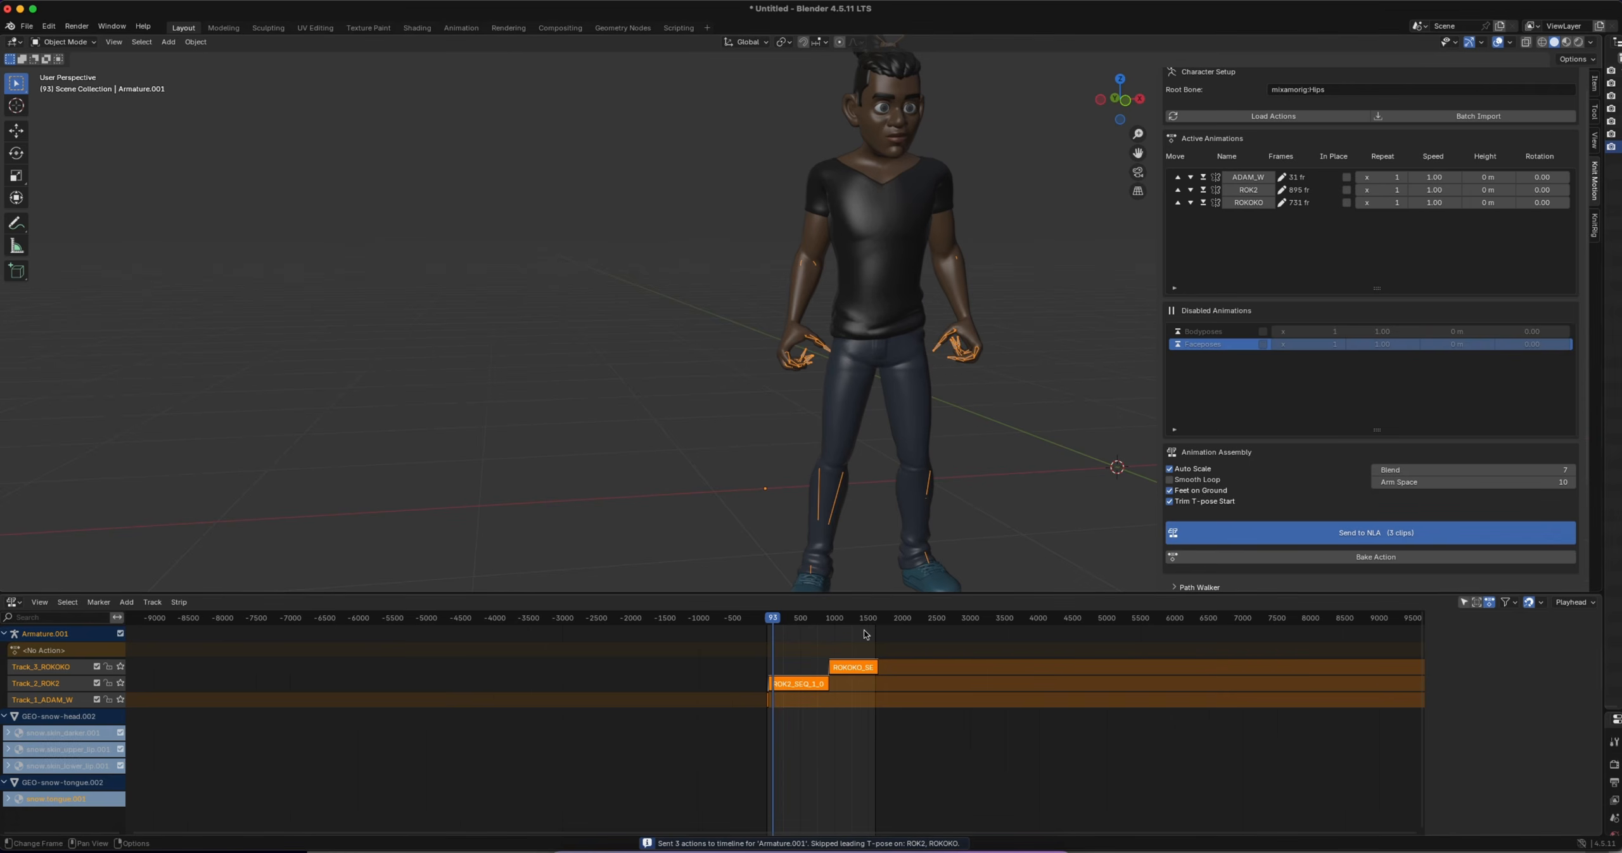
Hide the sidebar, play the updated sequence from the start in an enlarged viewport, and skip ahead to the ROK2-to-ROKOKO transition
scroll(893, 408, down, 3)
key(n)
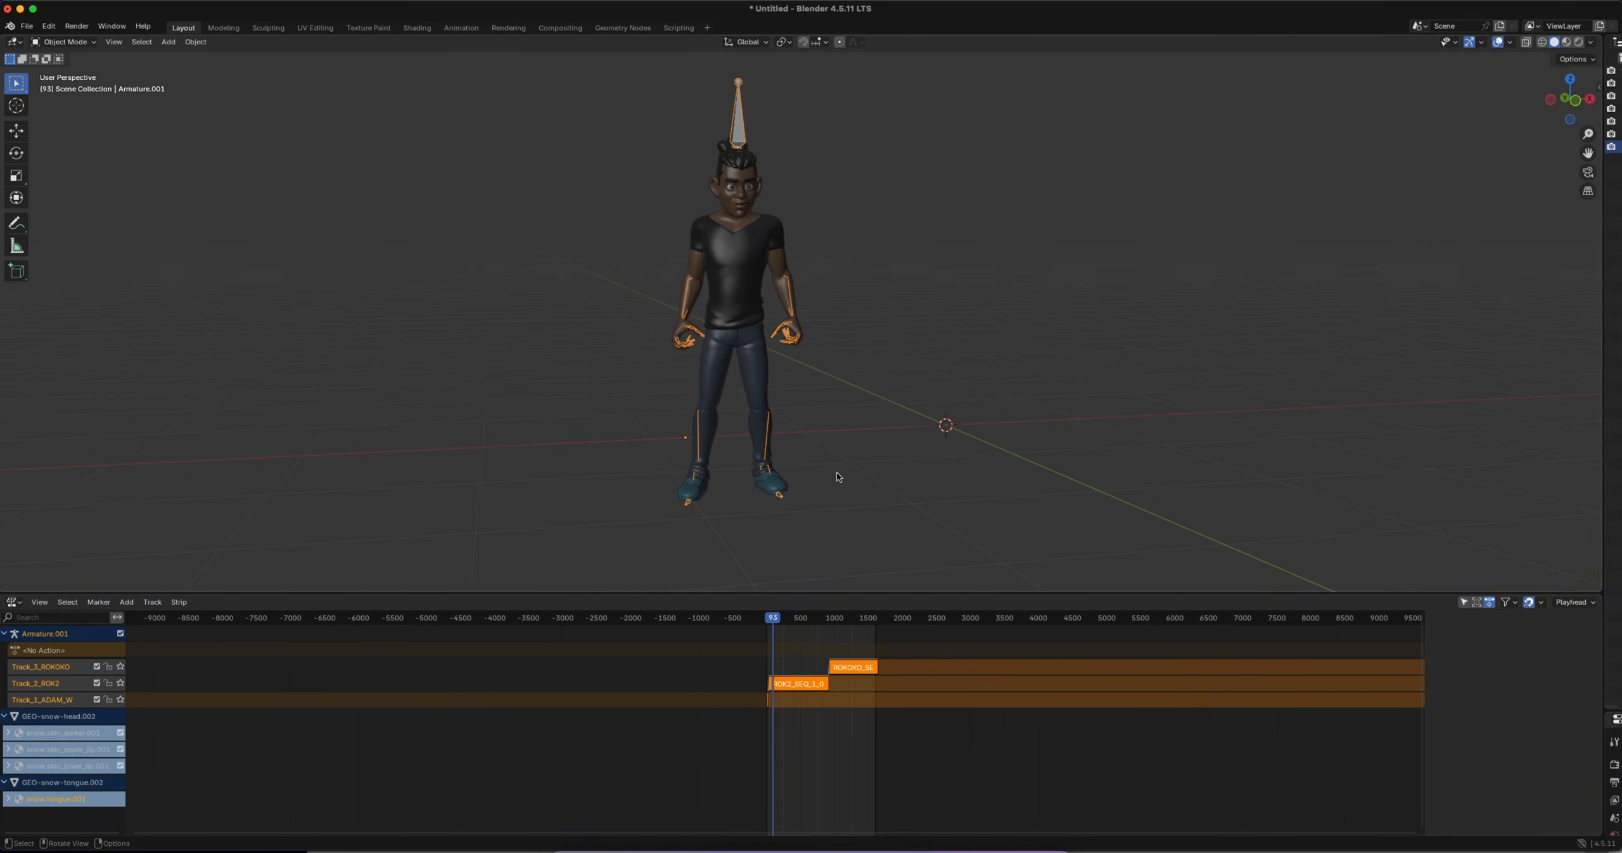
drag(771, 619, 763, 621)
key(space)
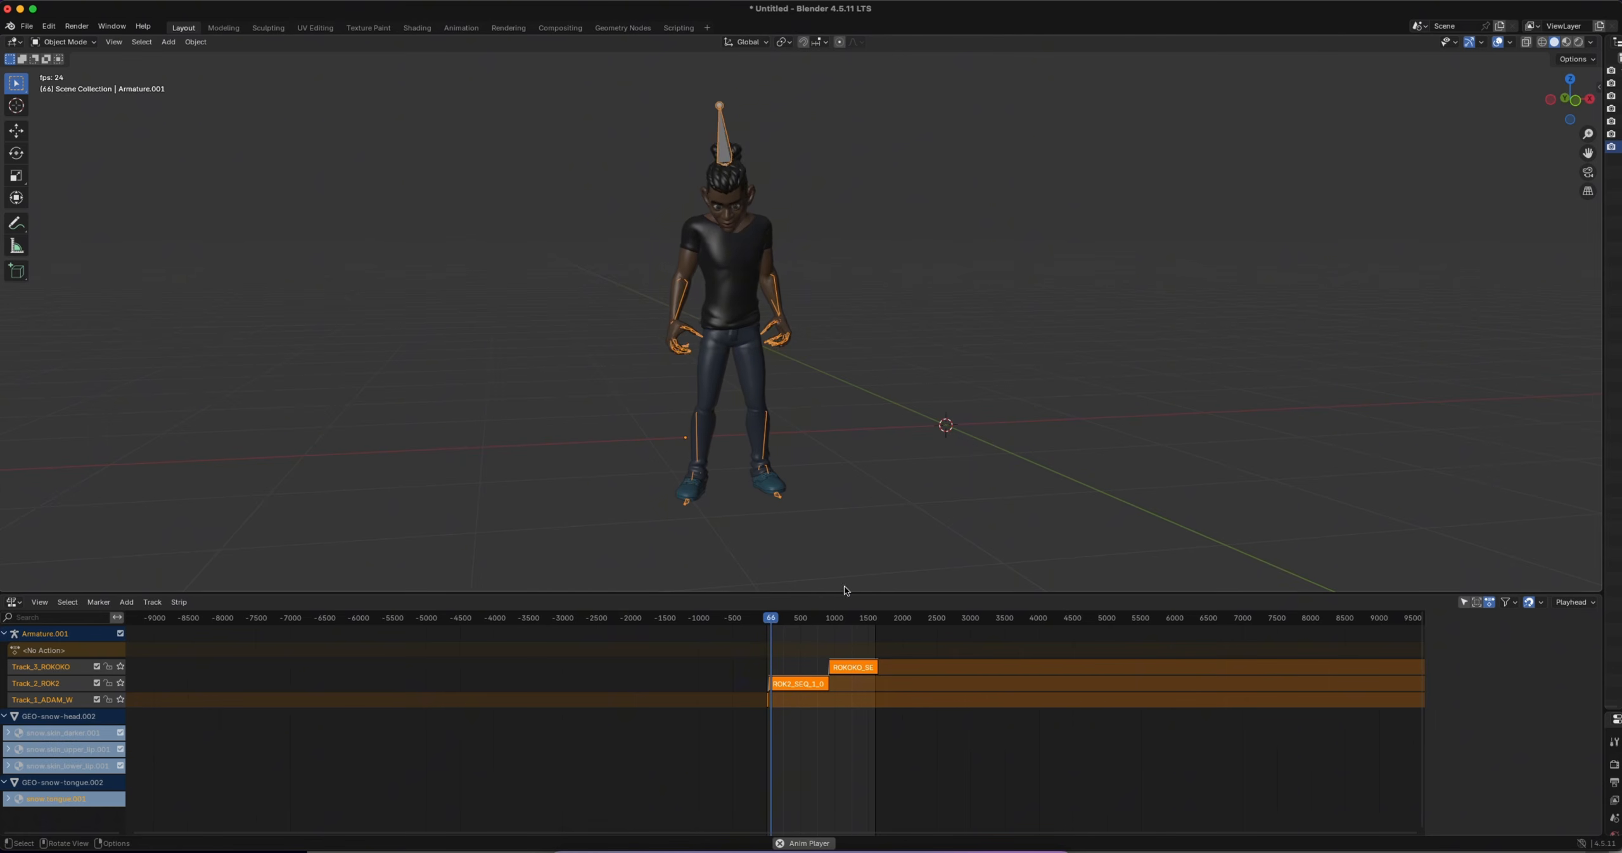
drag(840, 594, 838, 679)
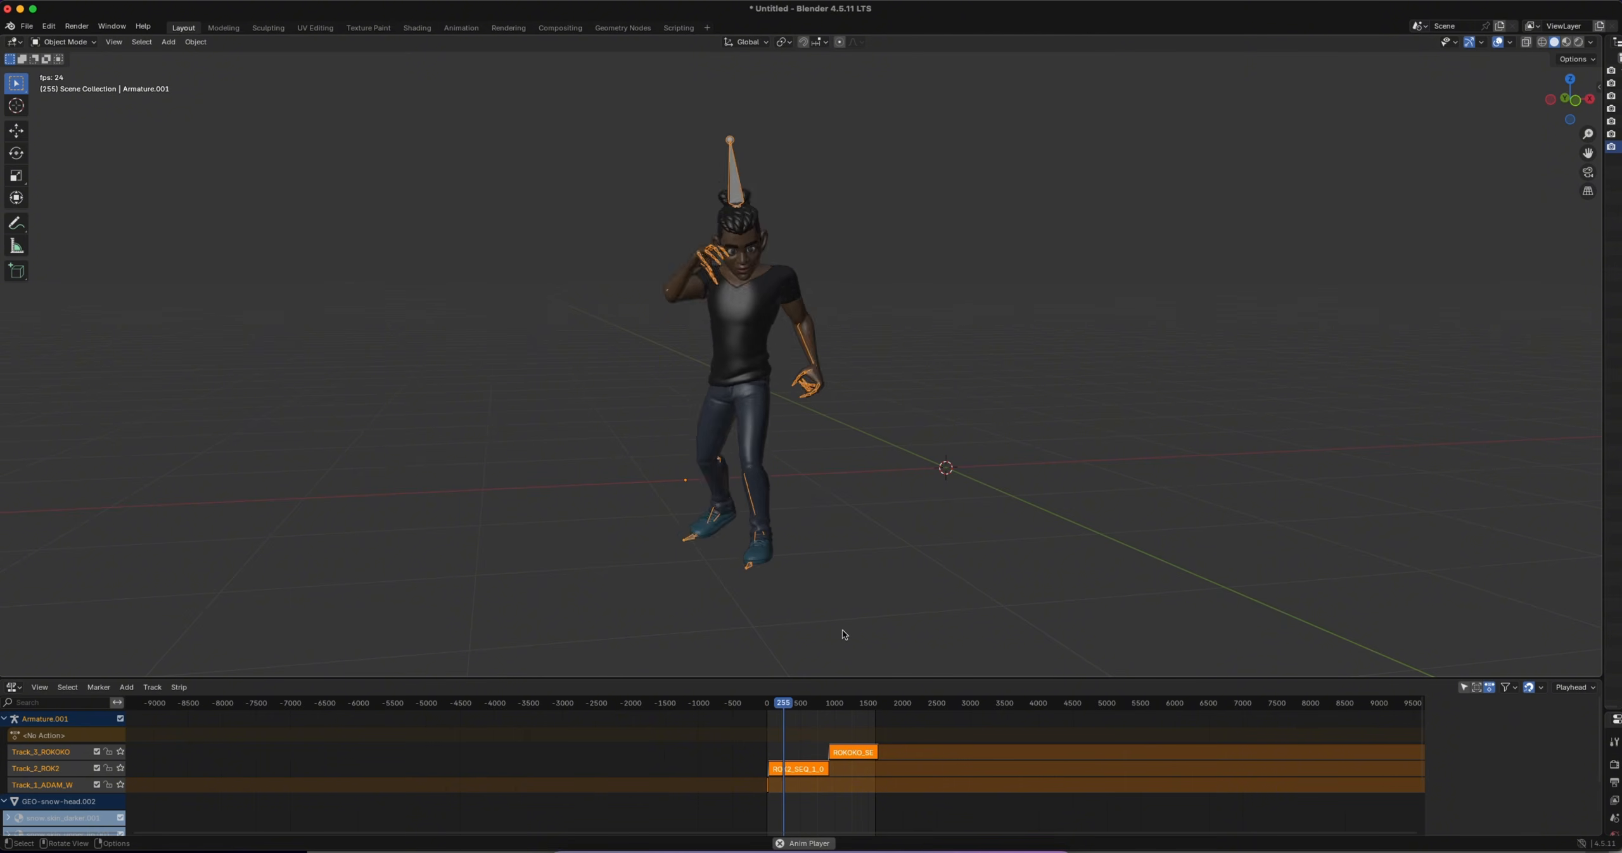
click(816, 704)
drag(817, 707, 827, 705)
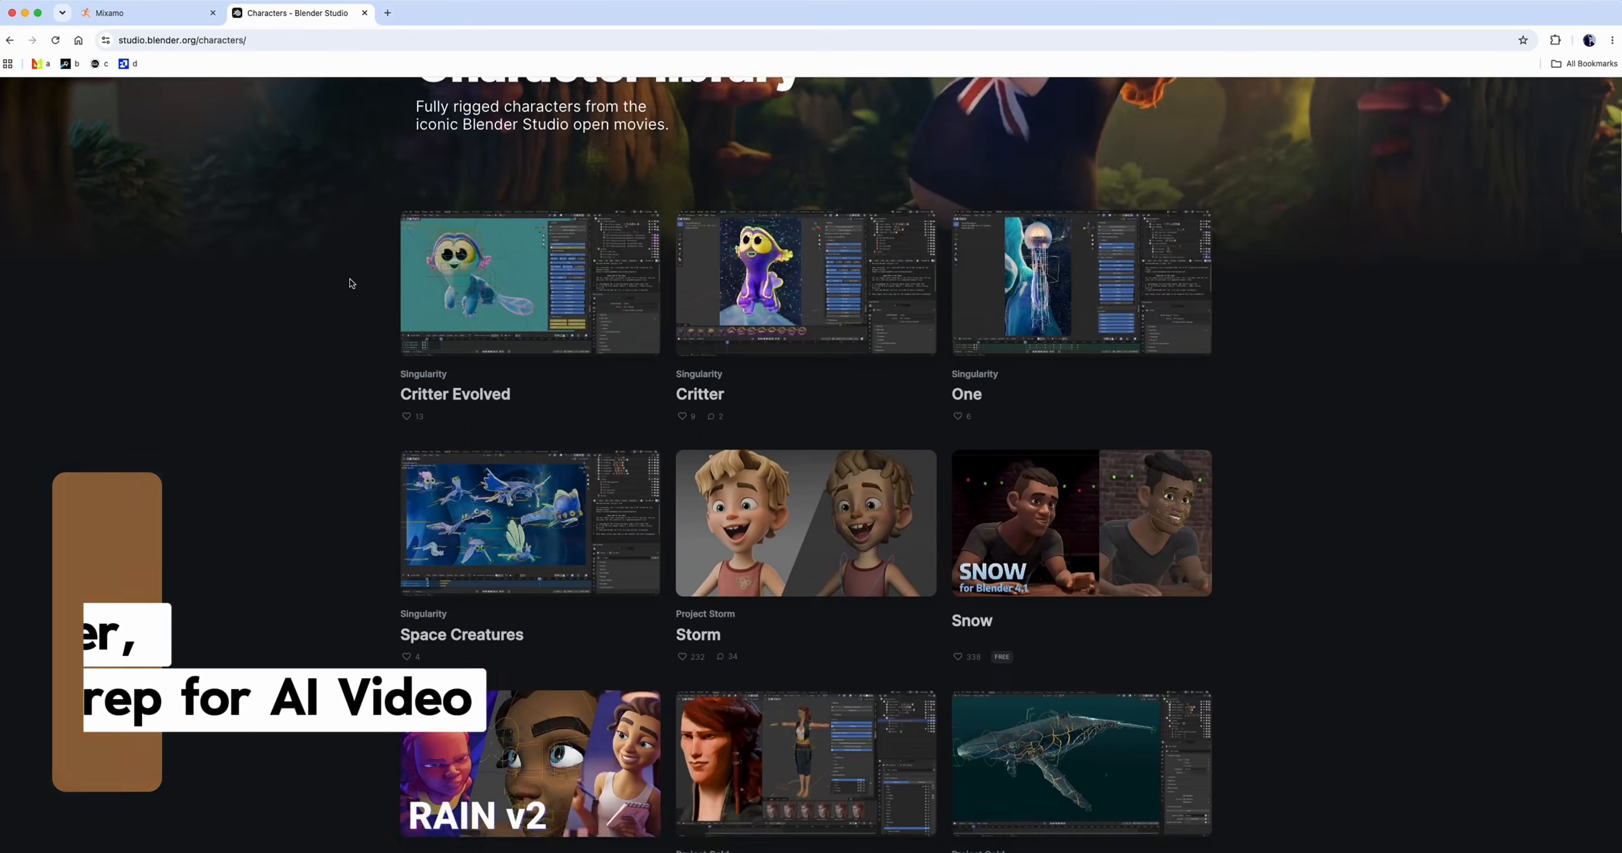
Browse the Blender Studio characters page in the browser and open the Spring character's page
scroll(352, 283, down, 2)
scroll(351, 283, down, 10)
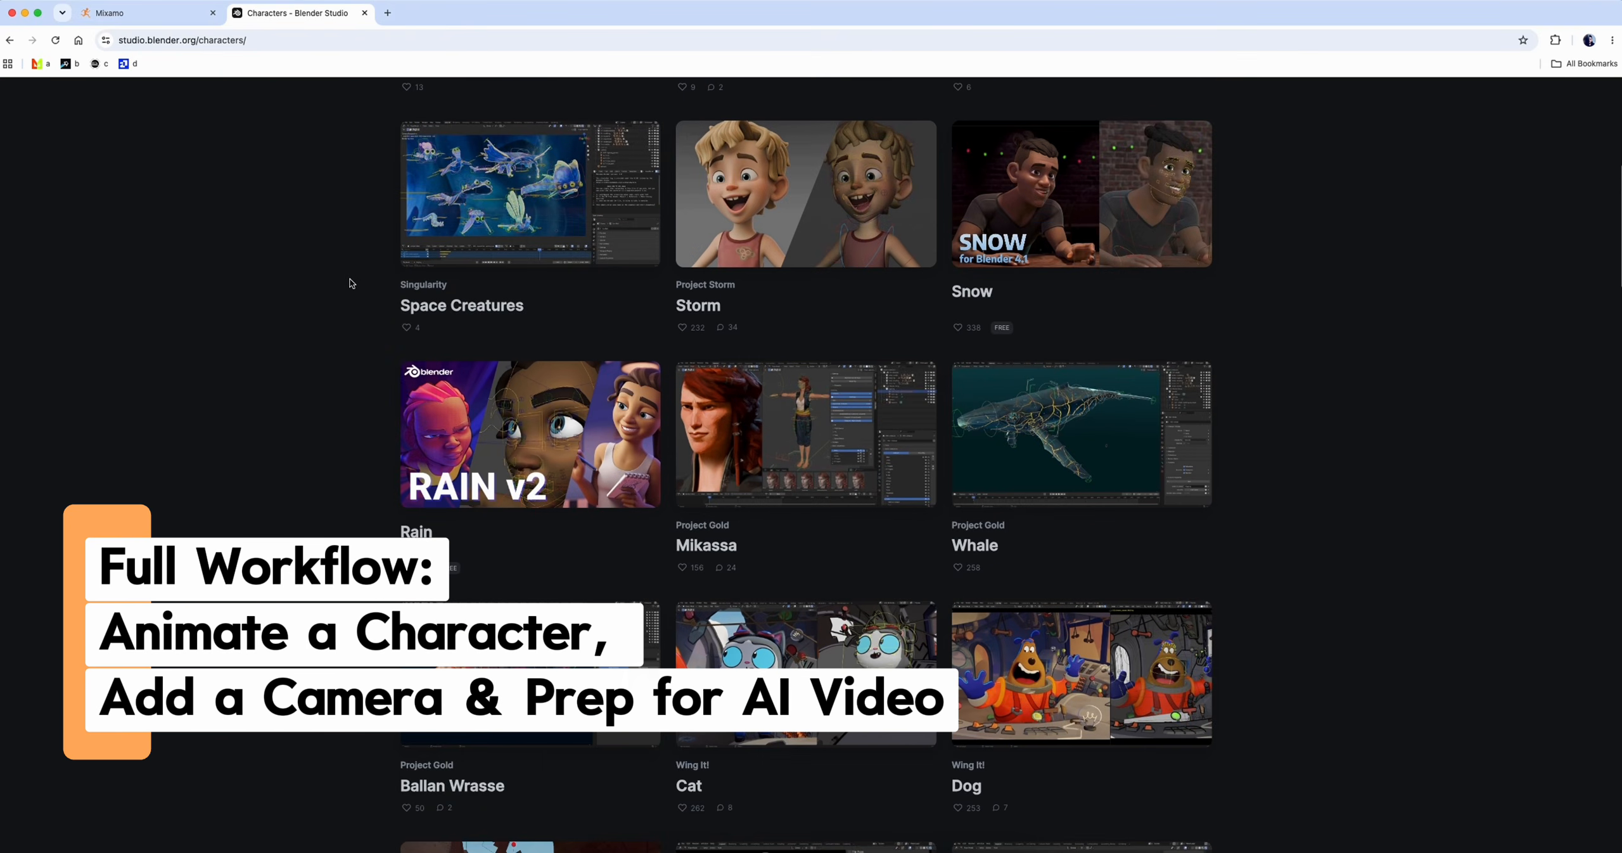
scroll(352, 283, down, 10)
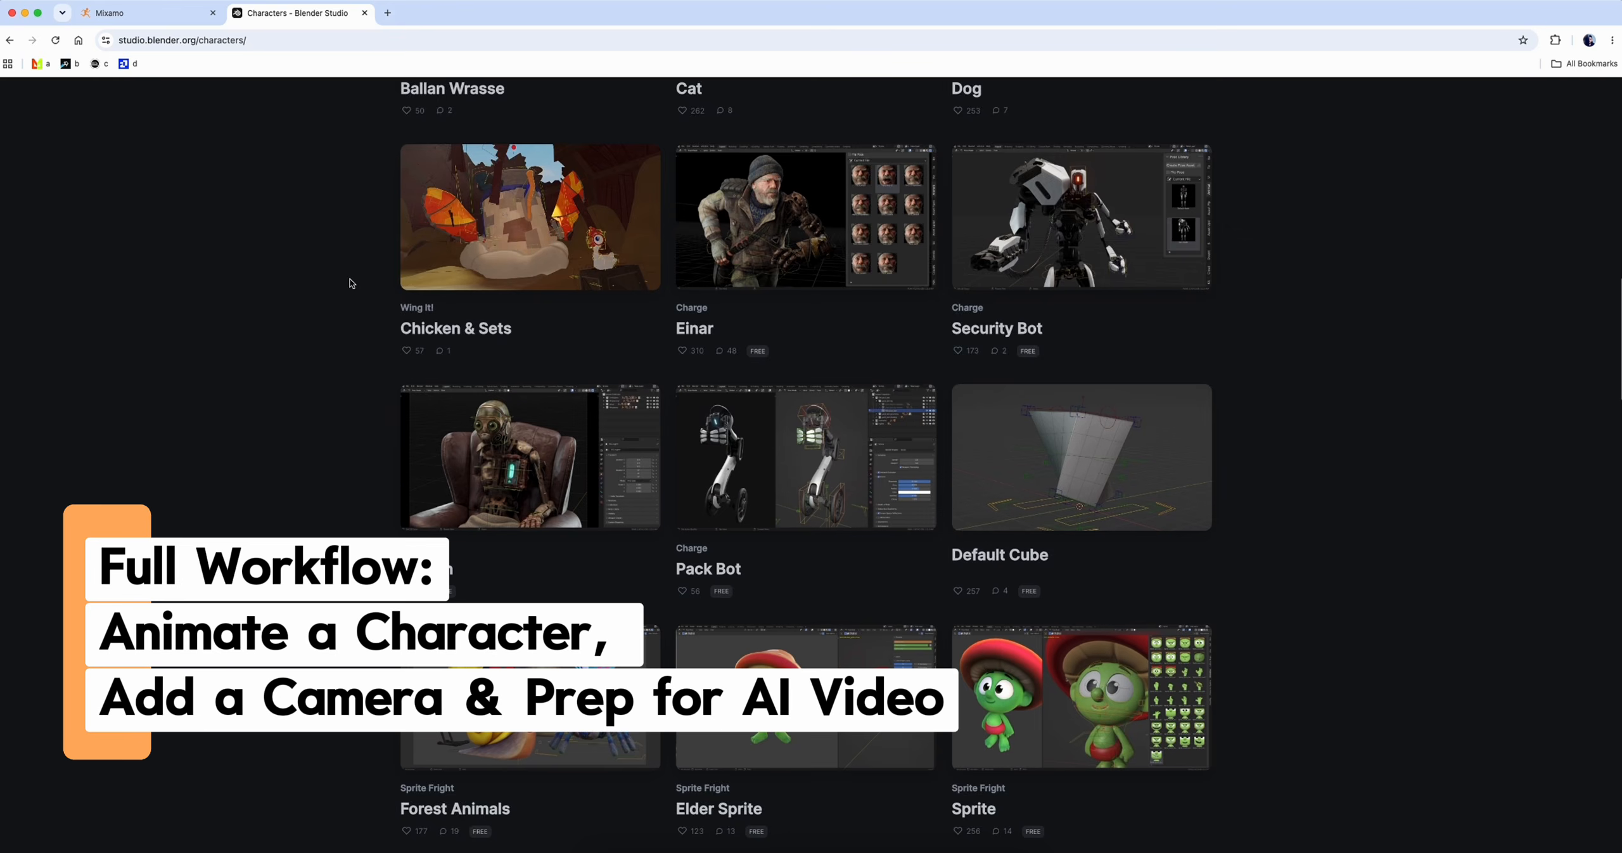
scroll(352, 284, down, 10)
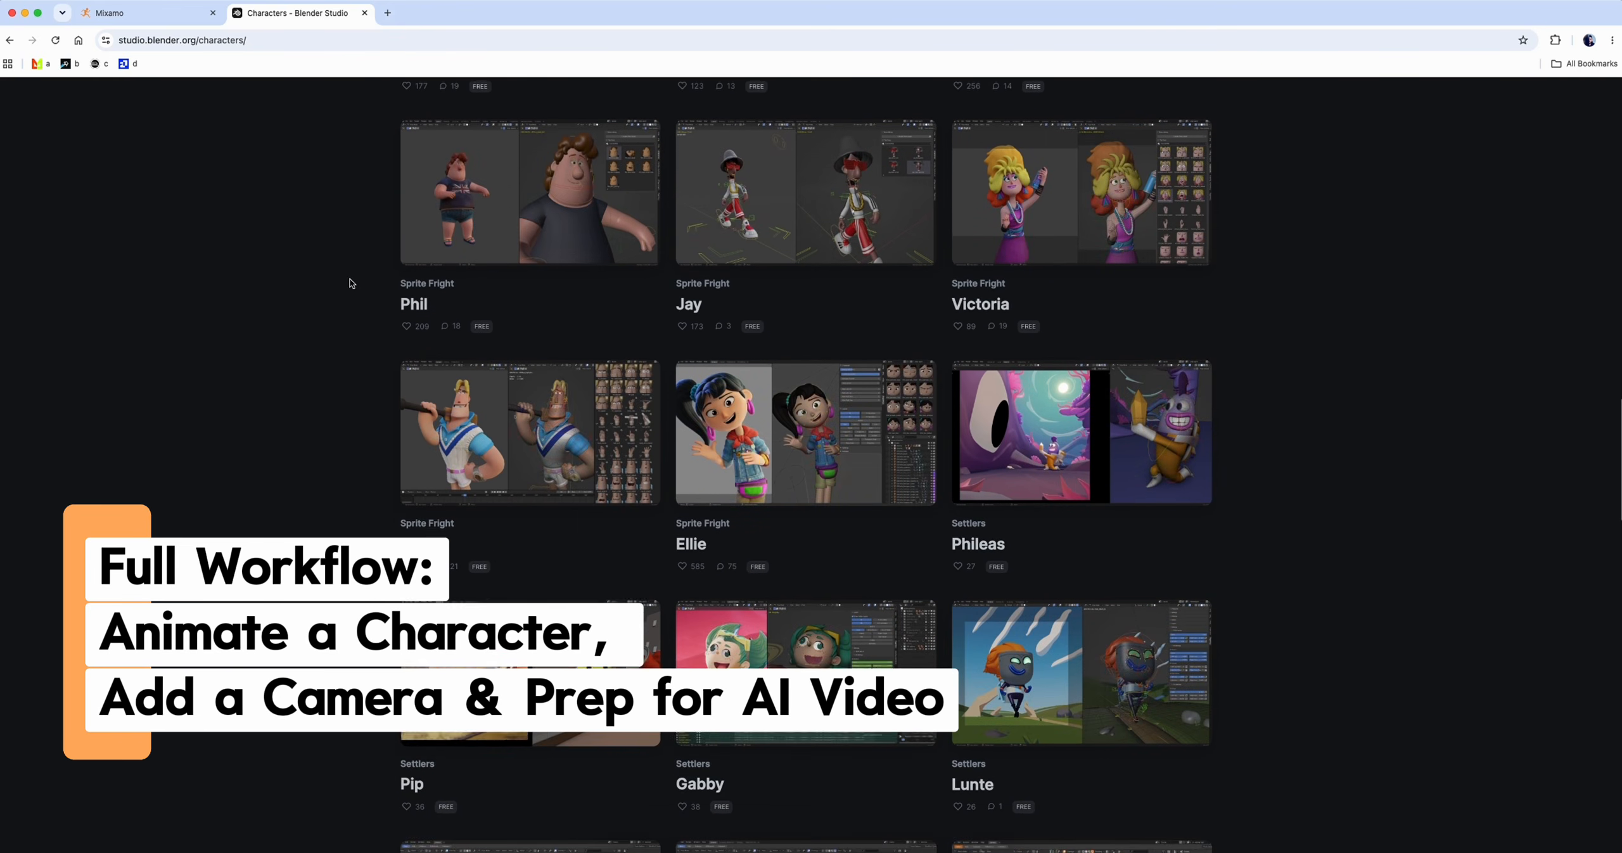
scroll(352, 283, down, 1)
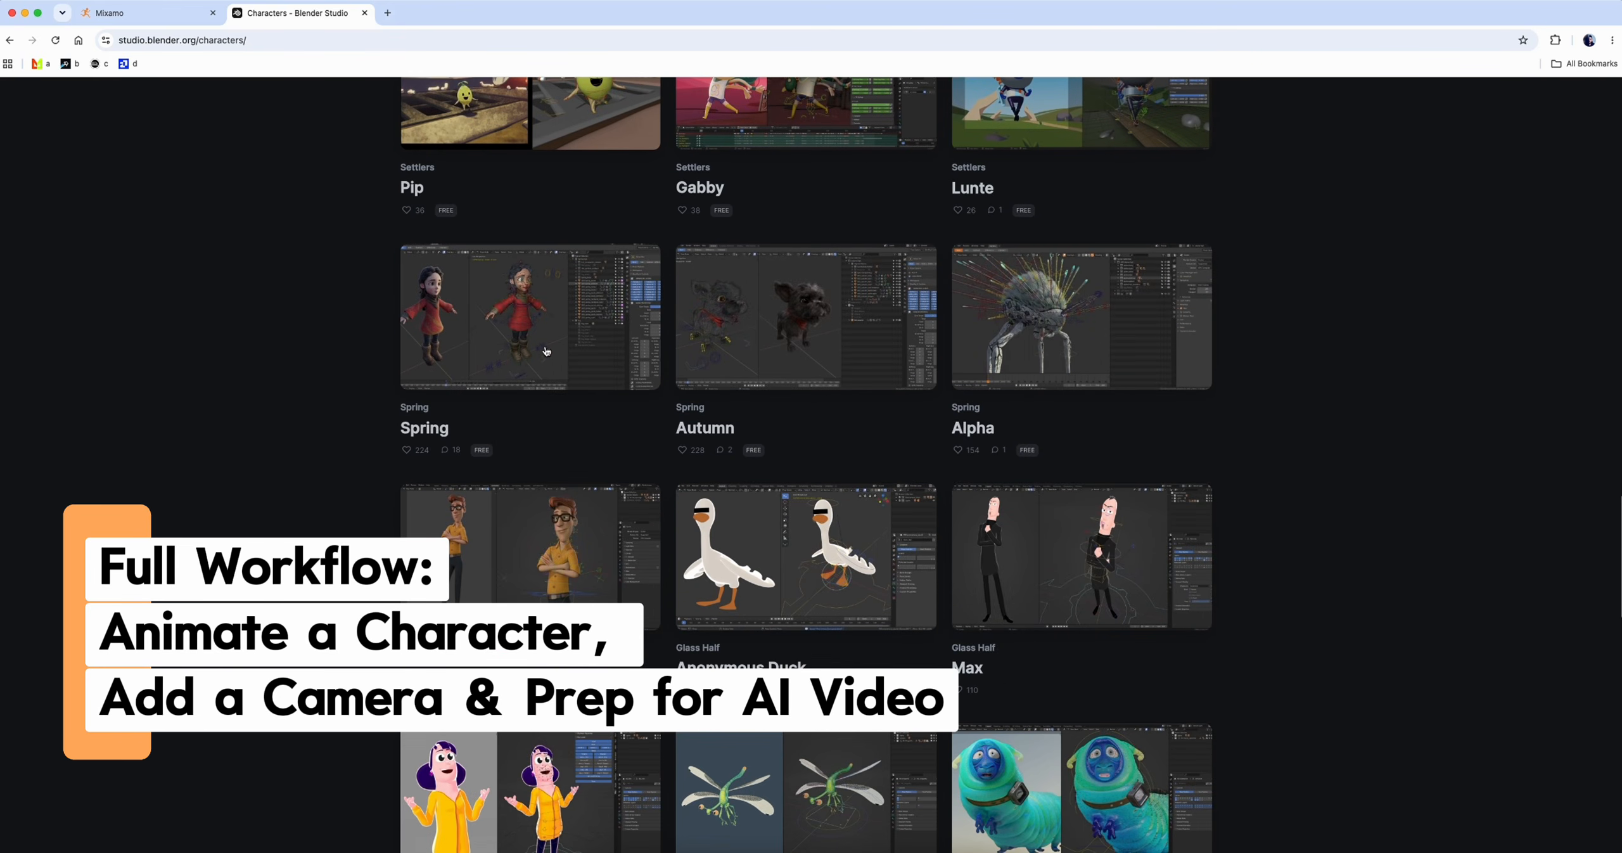
click(498, 331)
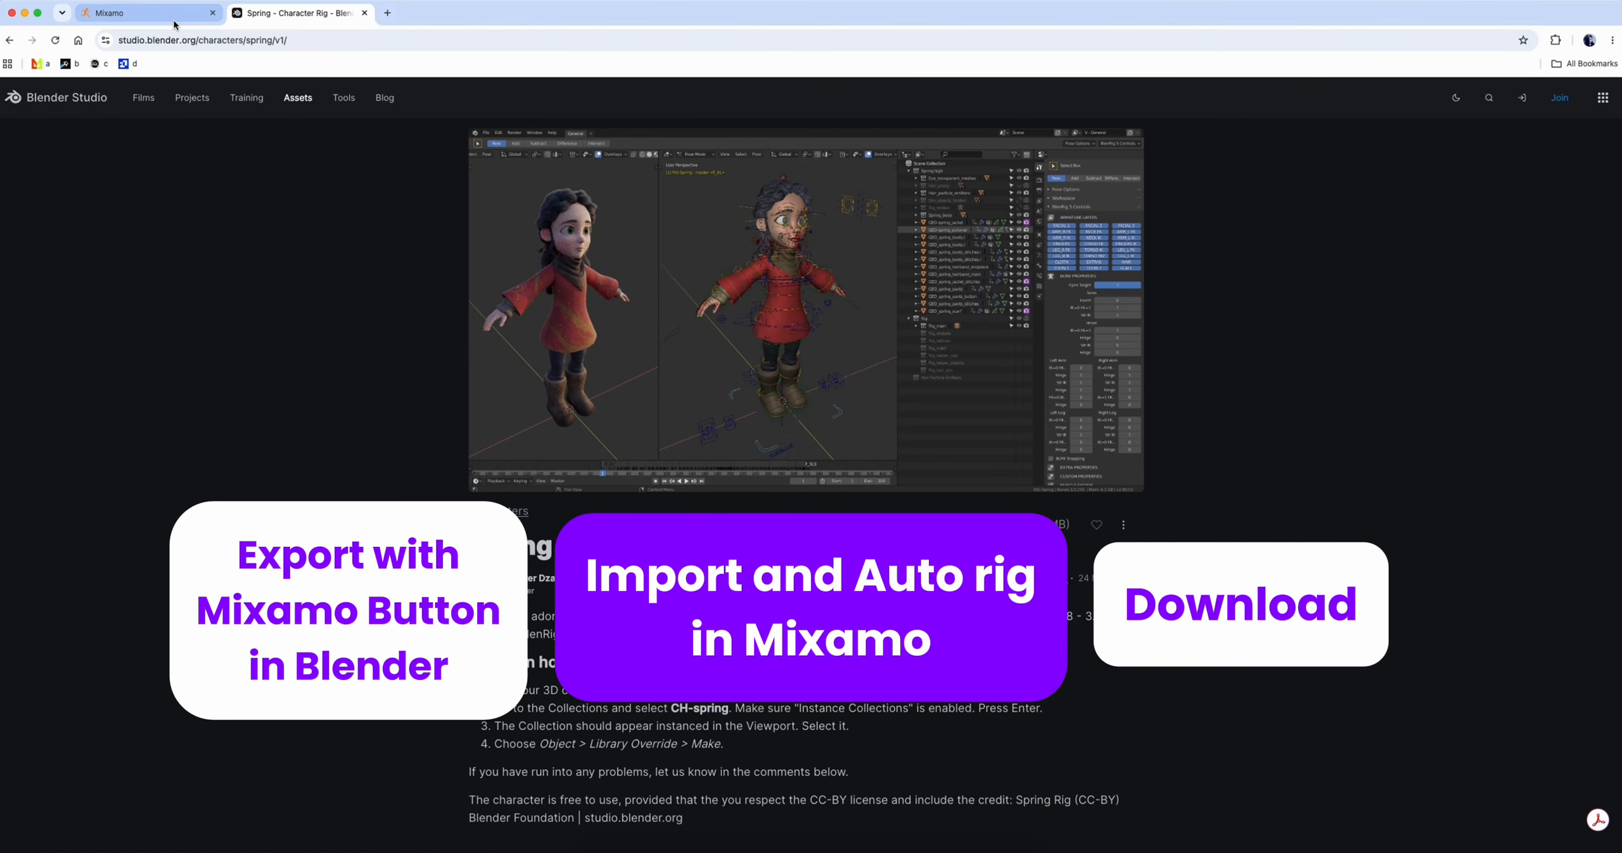
Switch to Mixamo and search its animations for "happy"
click(175, 23)
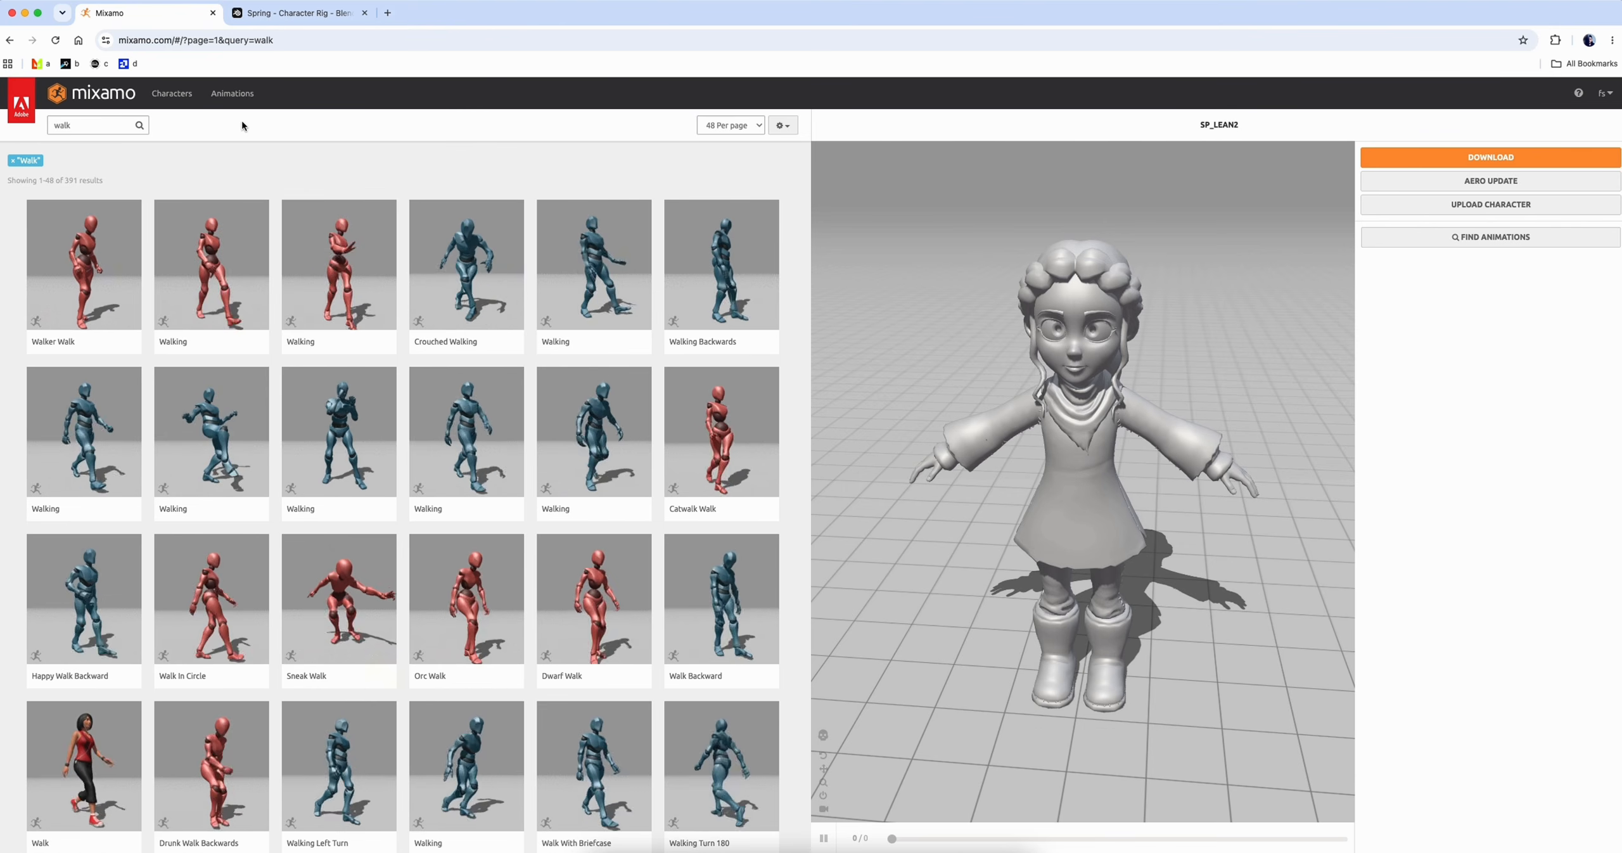
drag(98, 125, 36, 122)
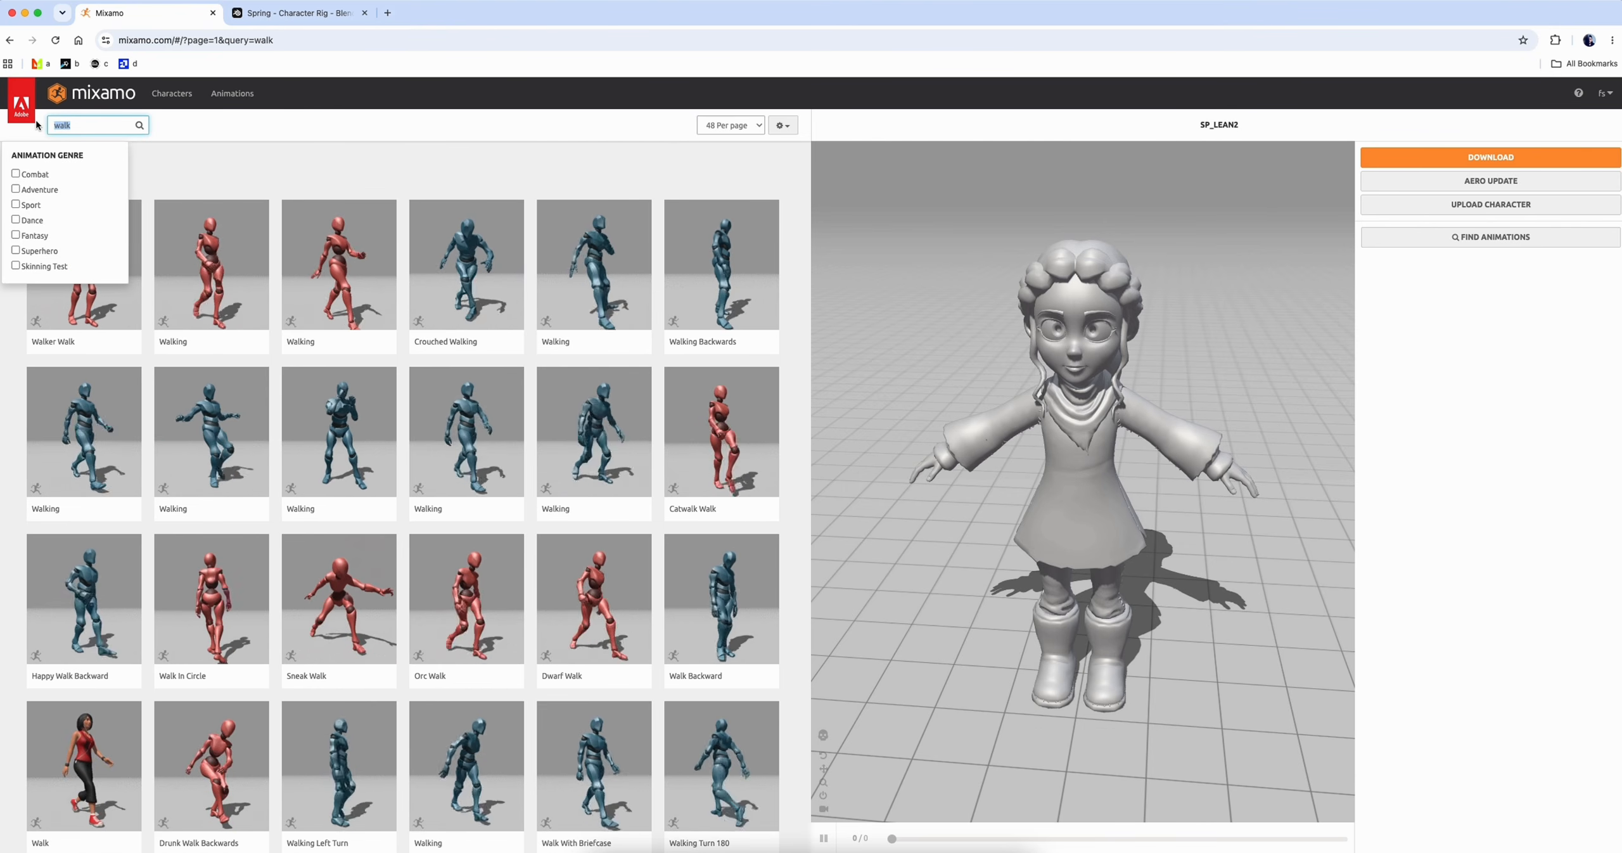
text(happy)
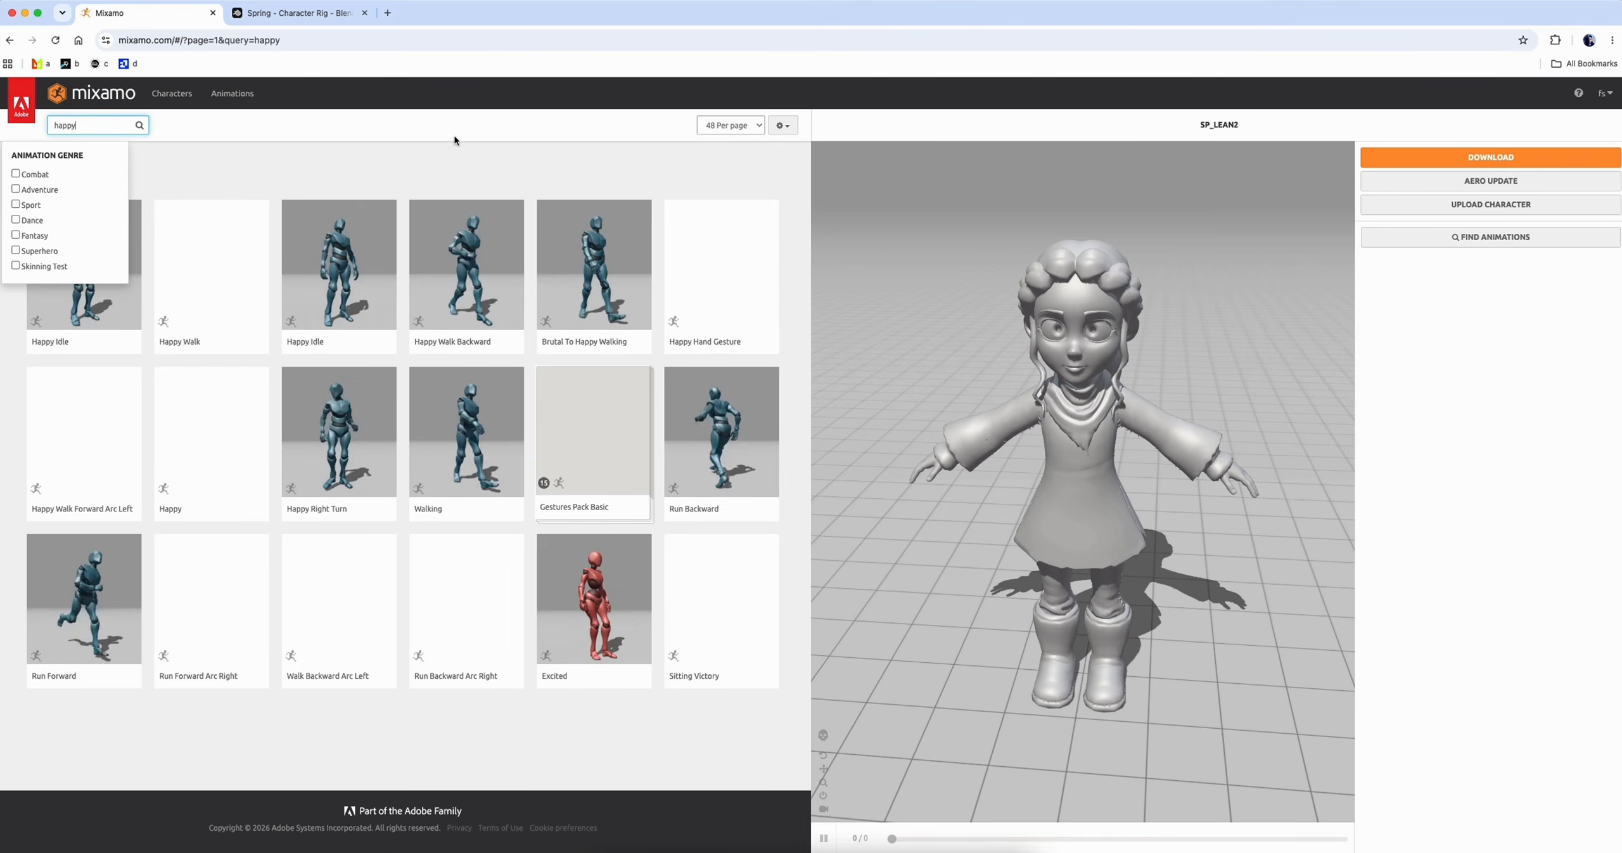
click(453, 135)
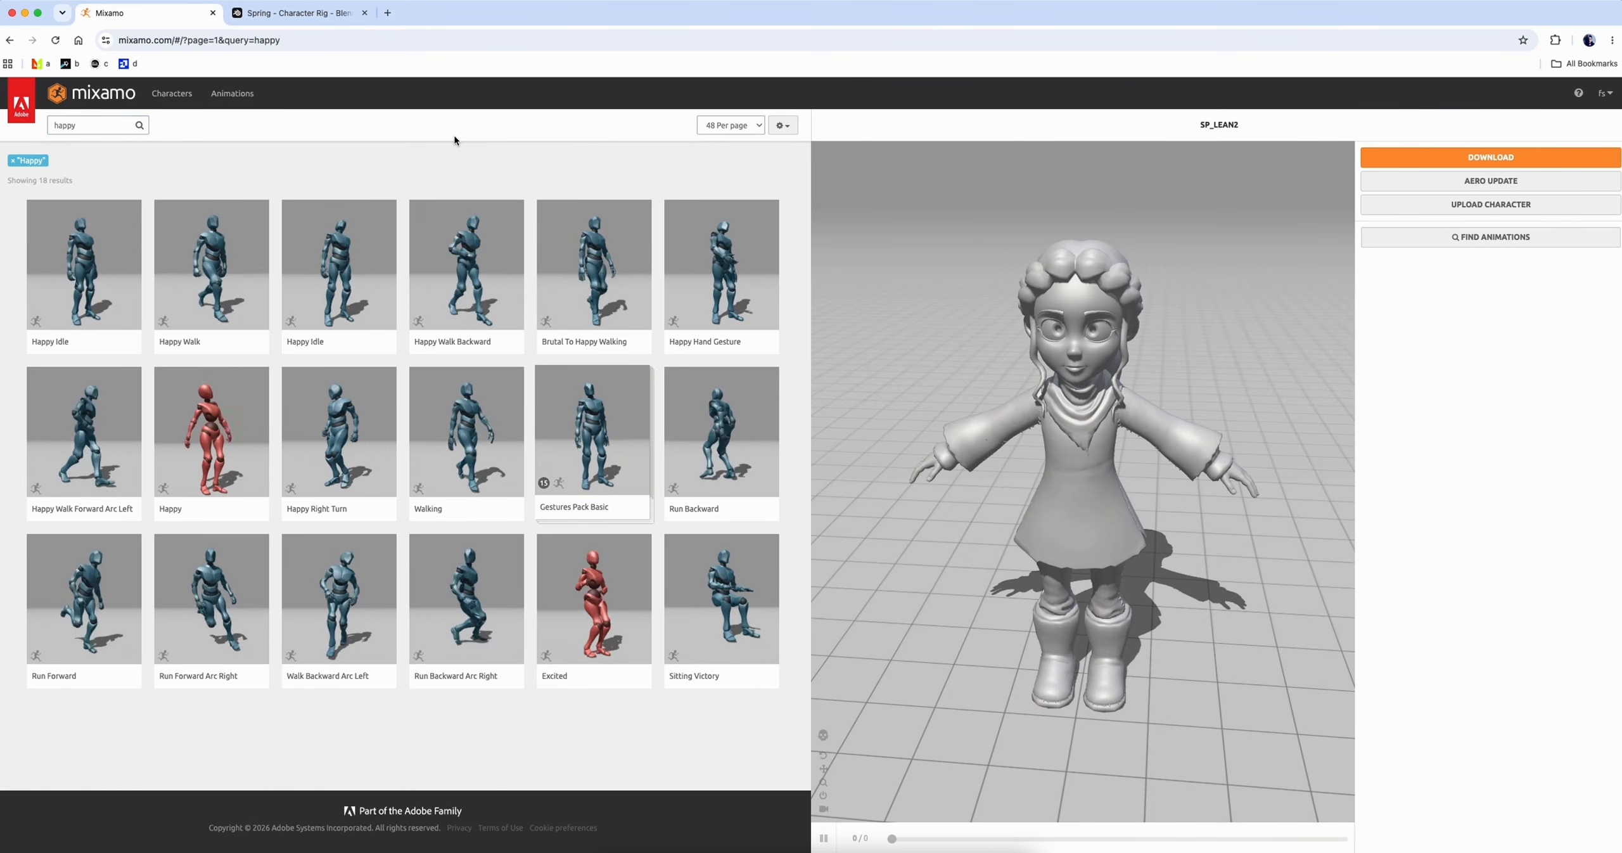
Apply the Happy Walk animation to the SP_LEAN2 character, check it in the preview, and download it
click(211, 266)
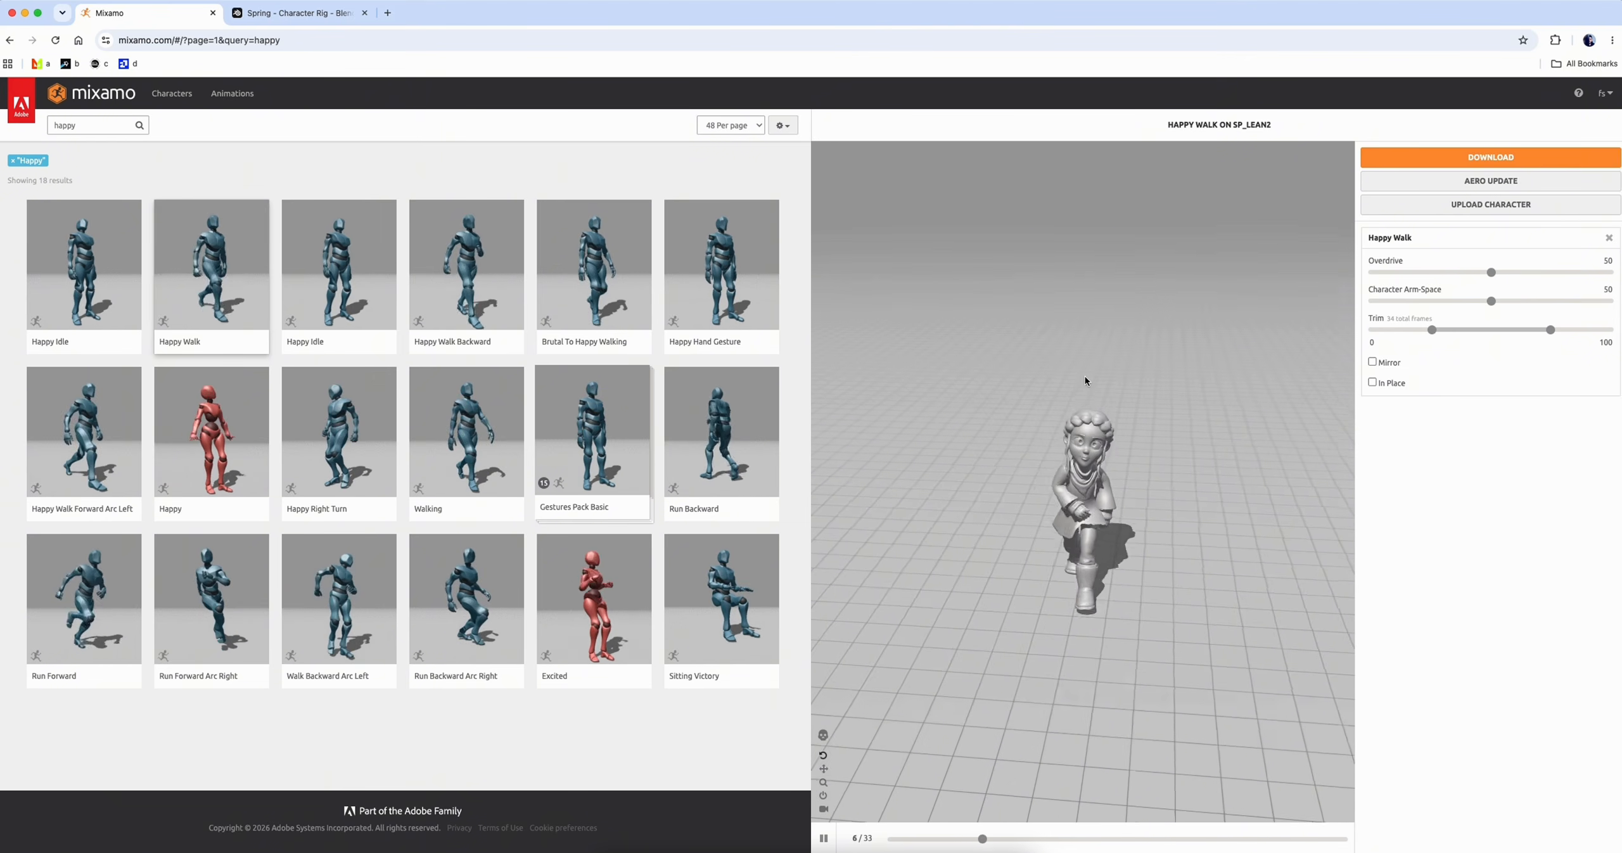
drag(1082, 535, 1080, 516)
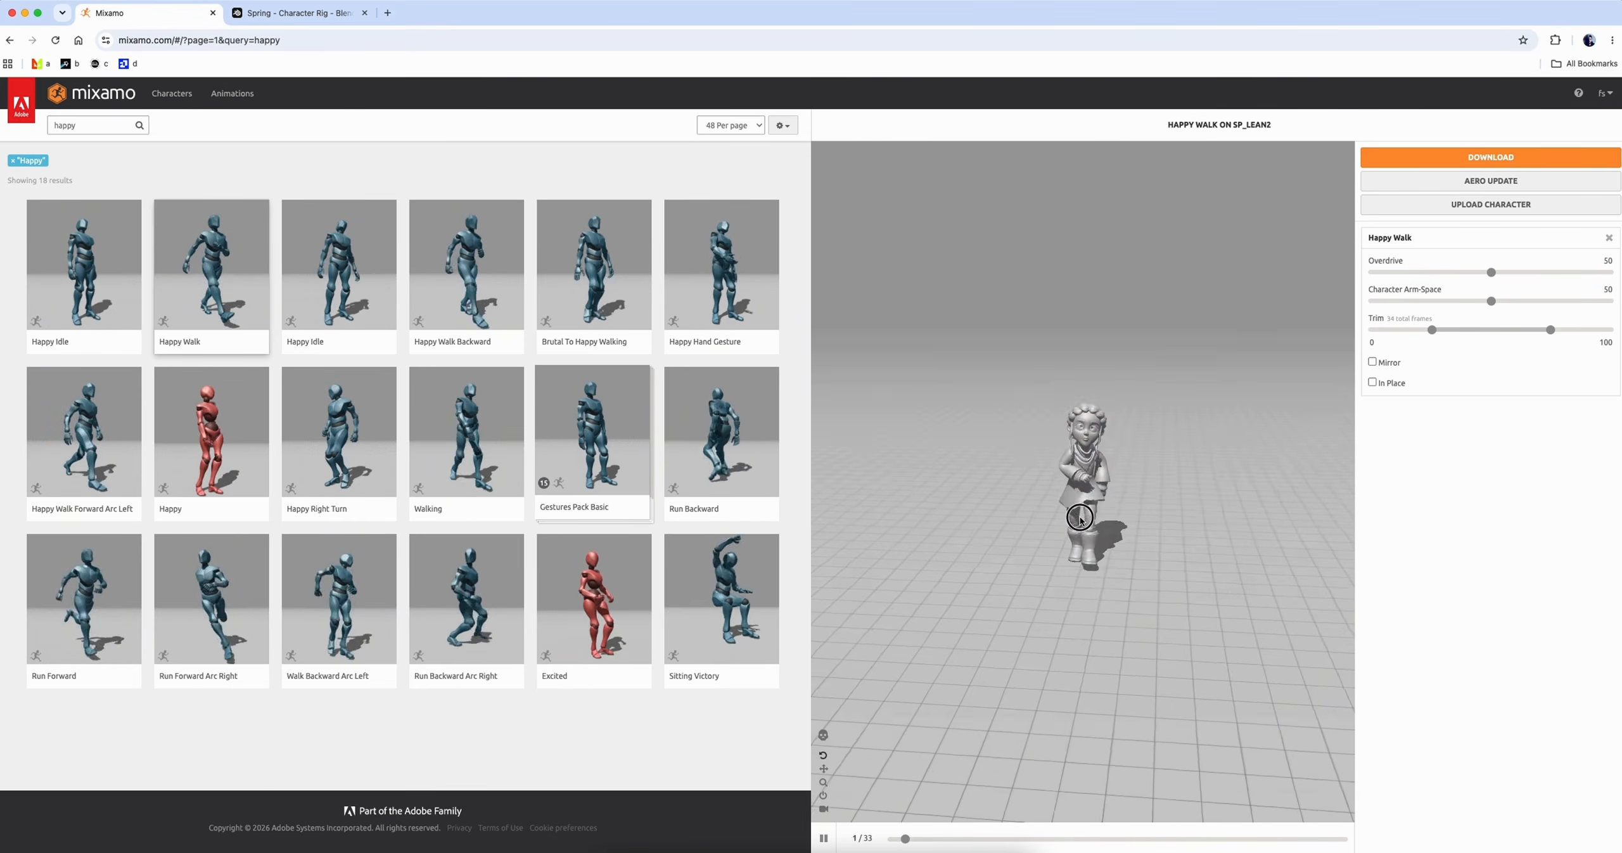
click(1416, 158)
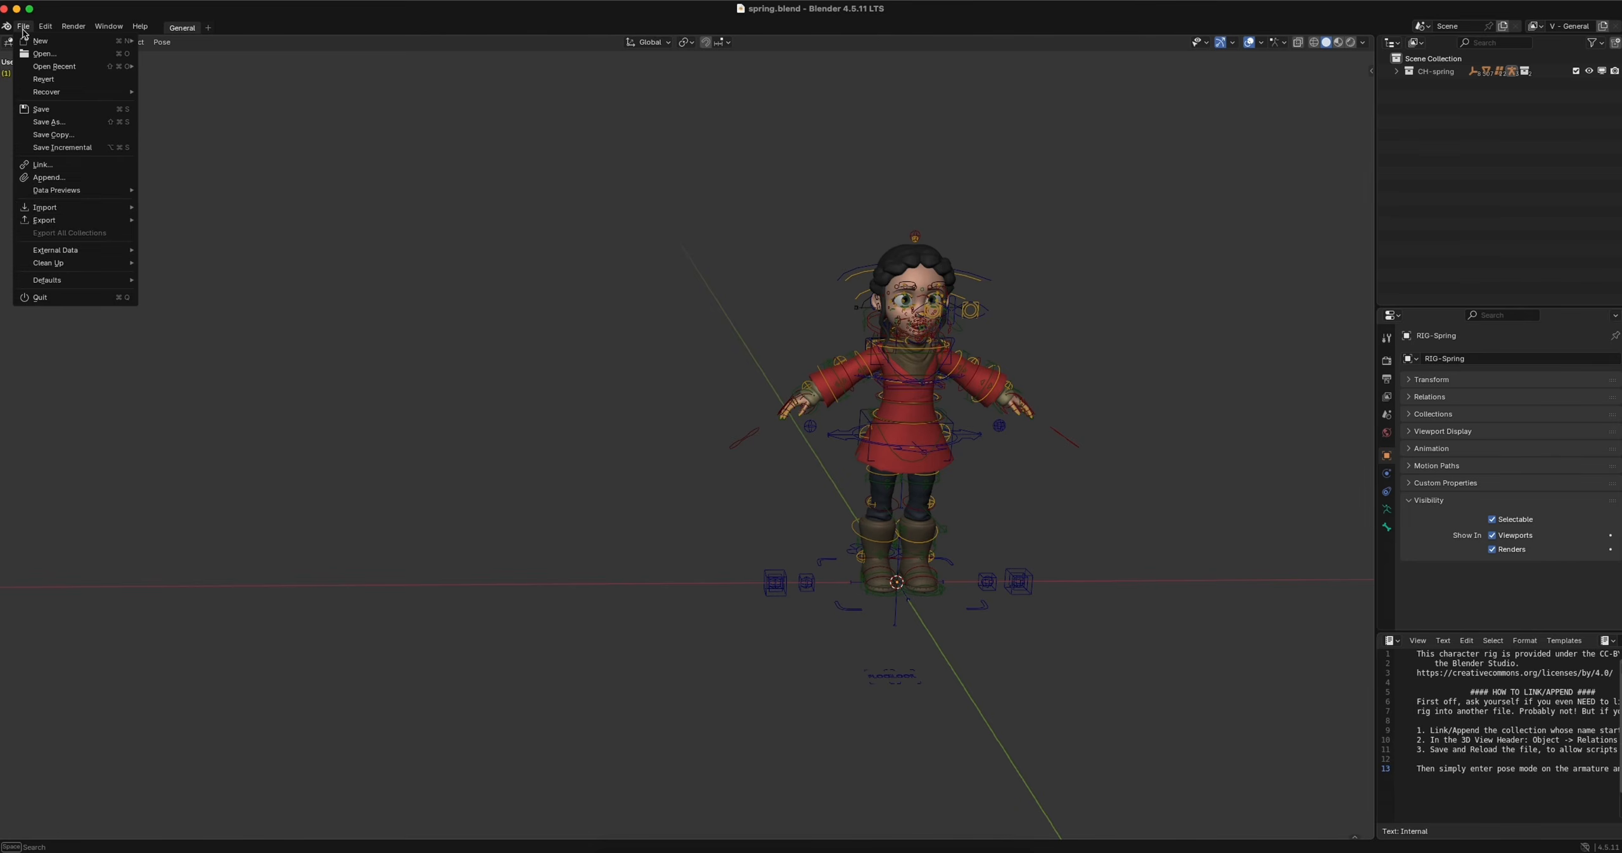
Switch to Blender's spring.blend scene and import Happy Walk.fbx from the Downloads folder
mouse_move(76, 207)
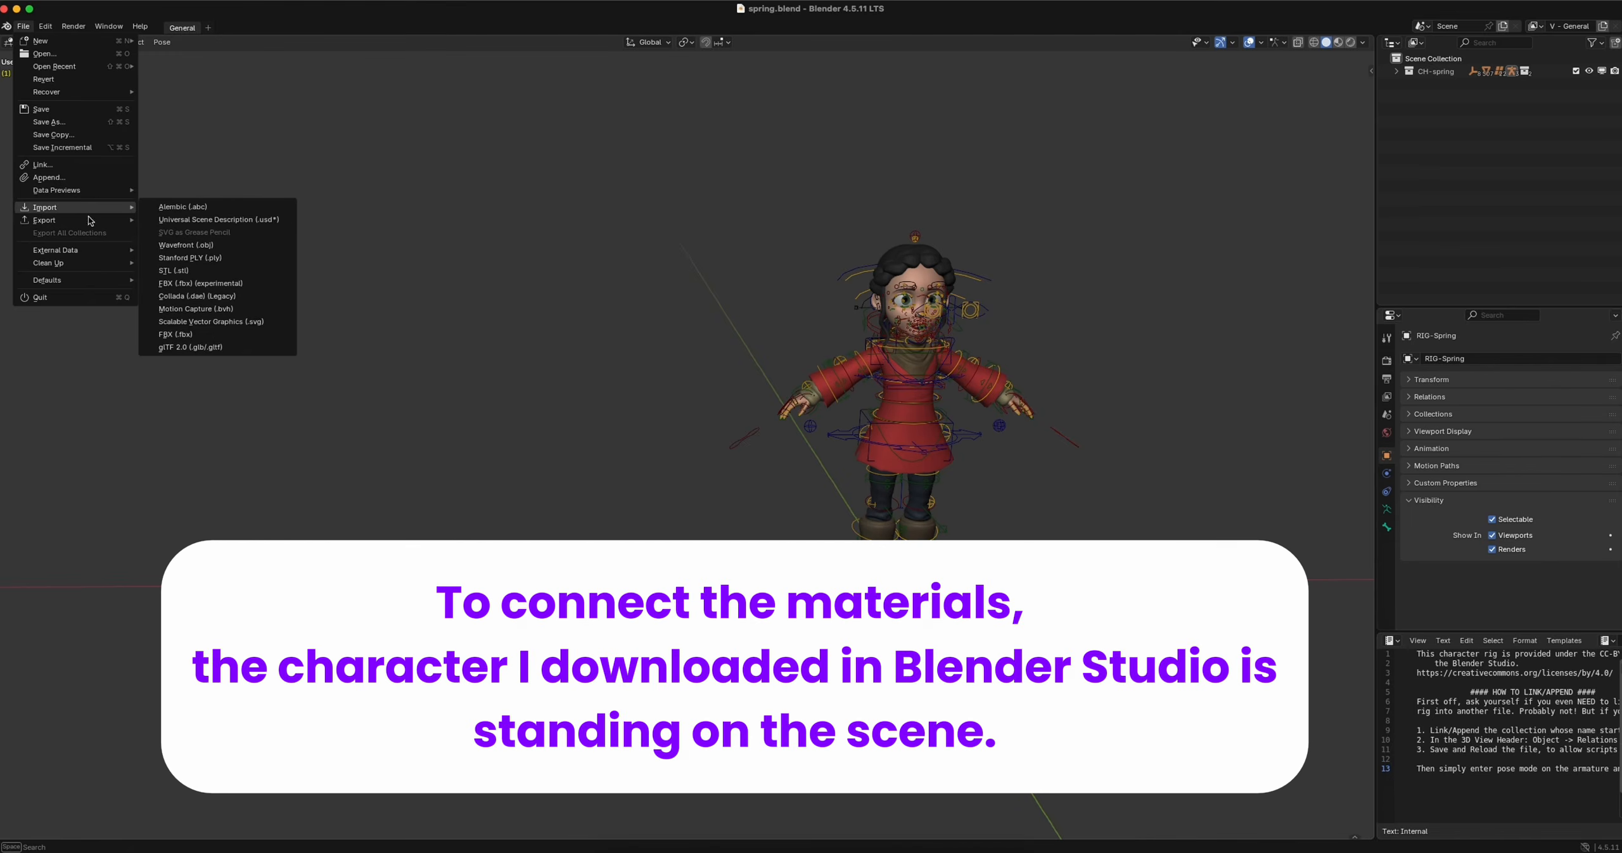
click(189, 335)
click(525, 403)
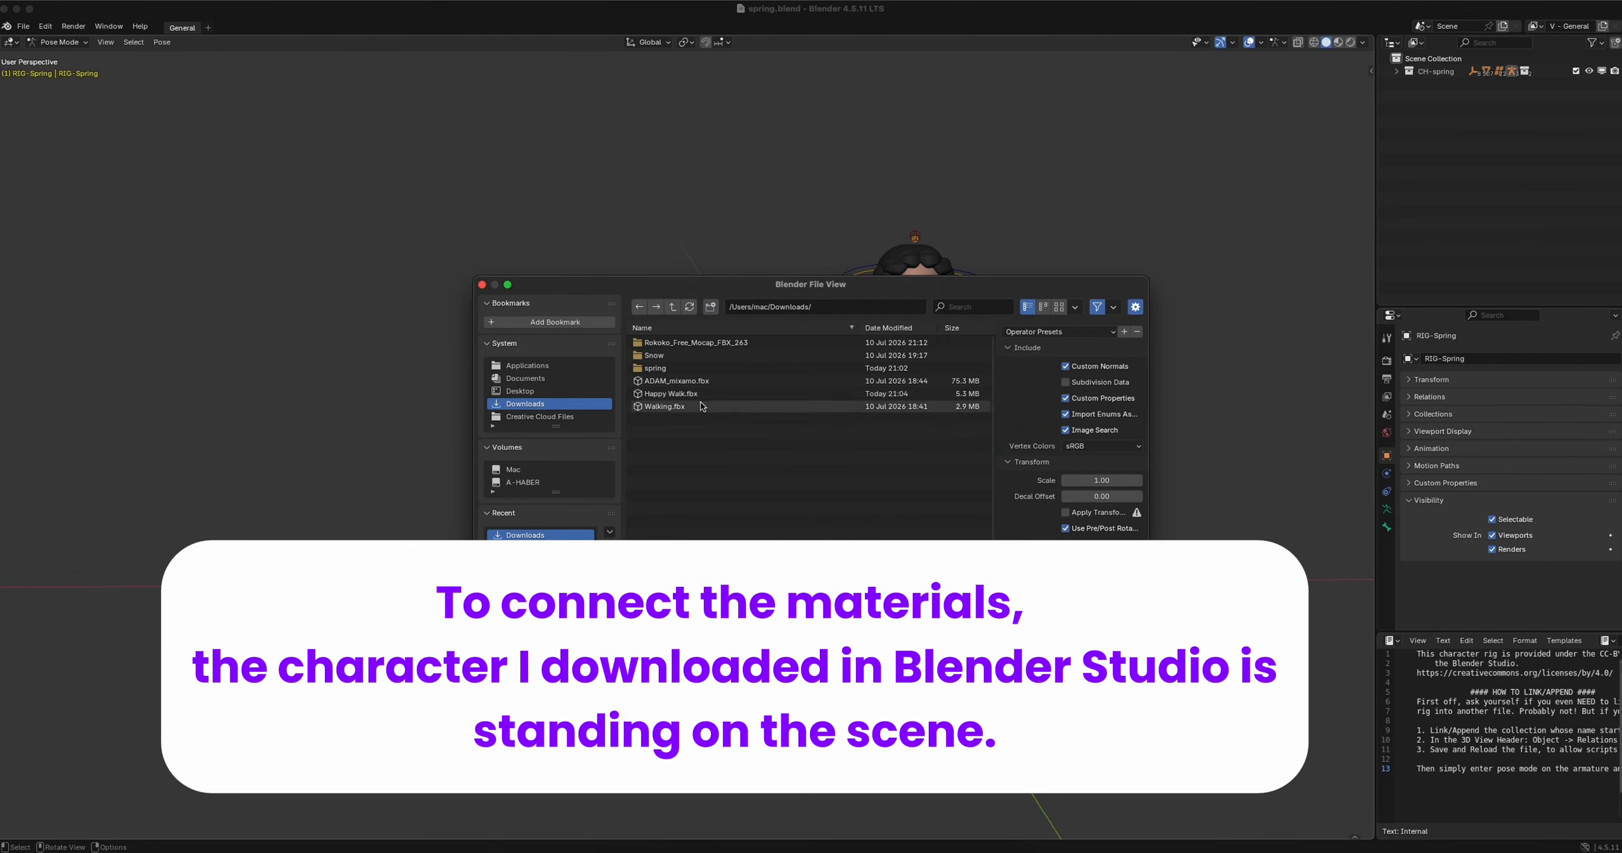
click(678, 394)
key(n)
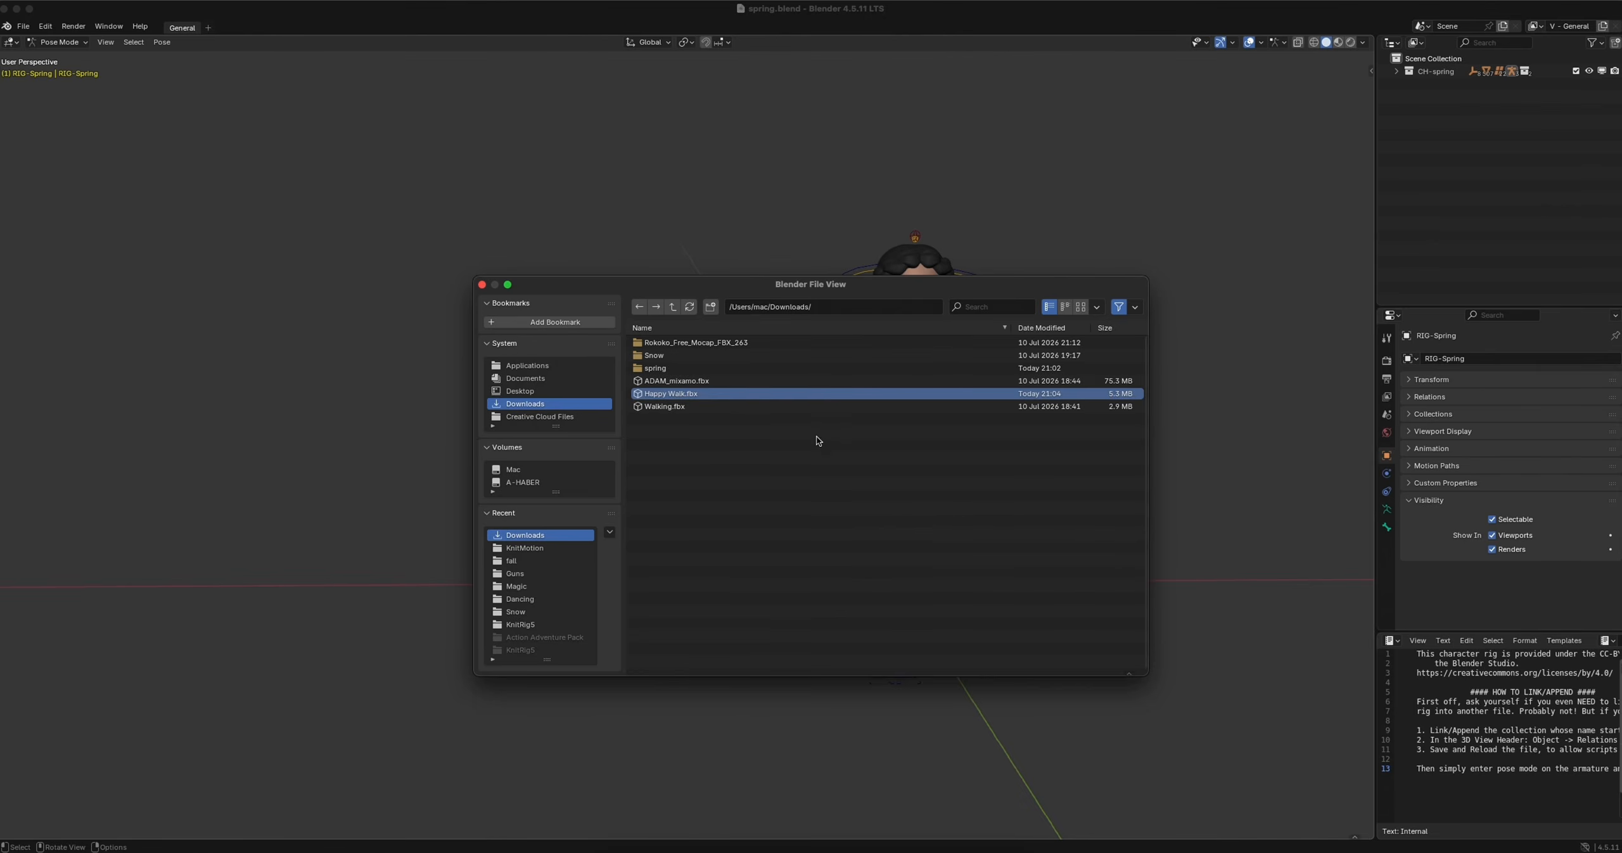
key(Return)
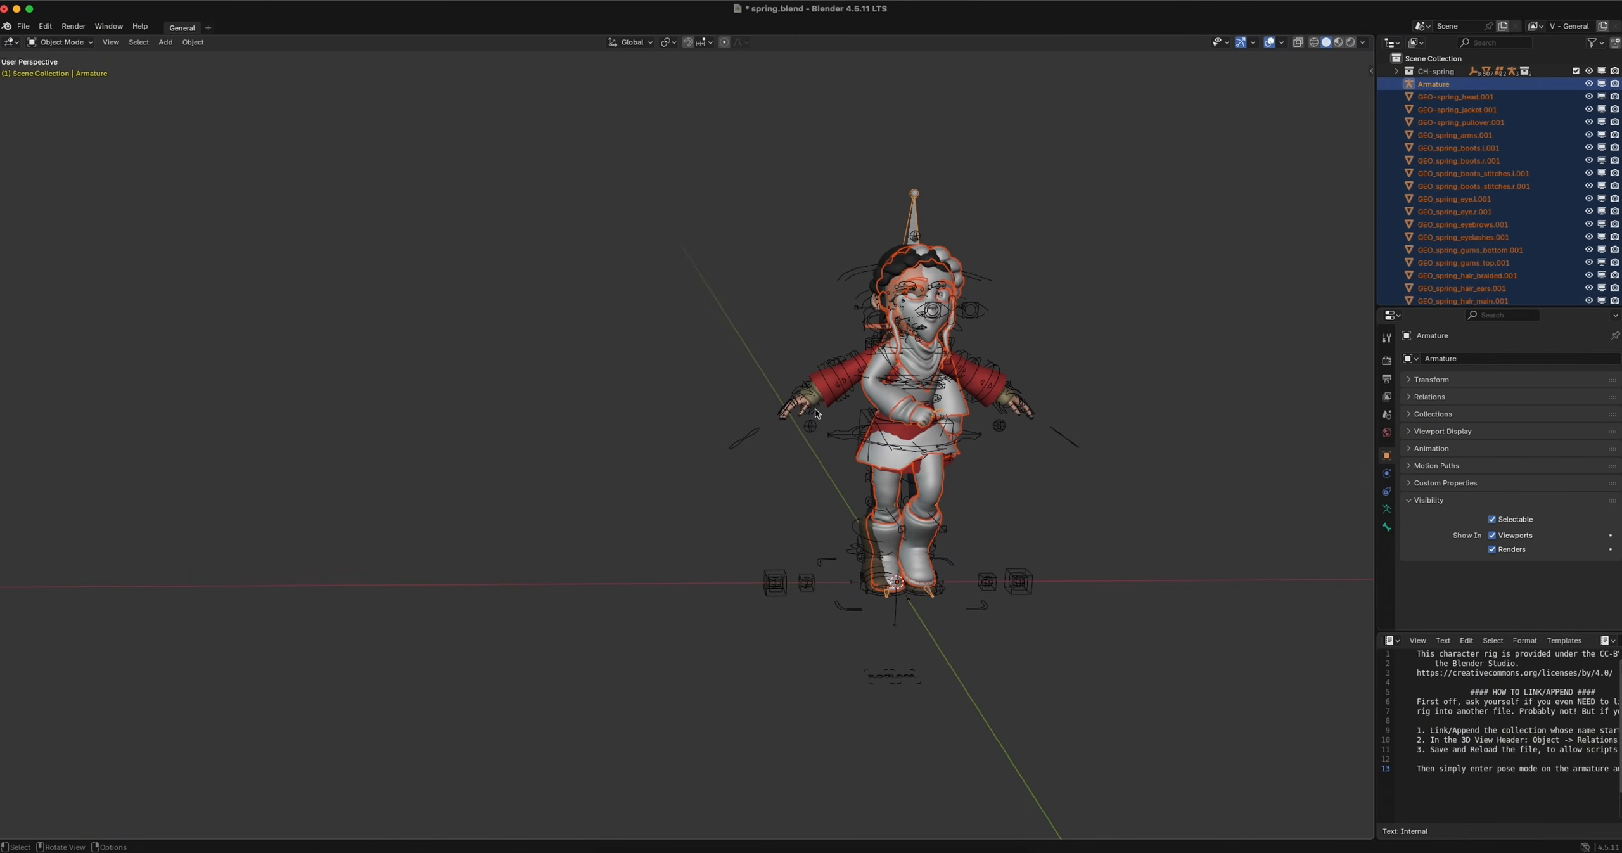
Move the imported grey character about -1.26 along the global X axis, beside the original Spring rig
key(g)
key(x)
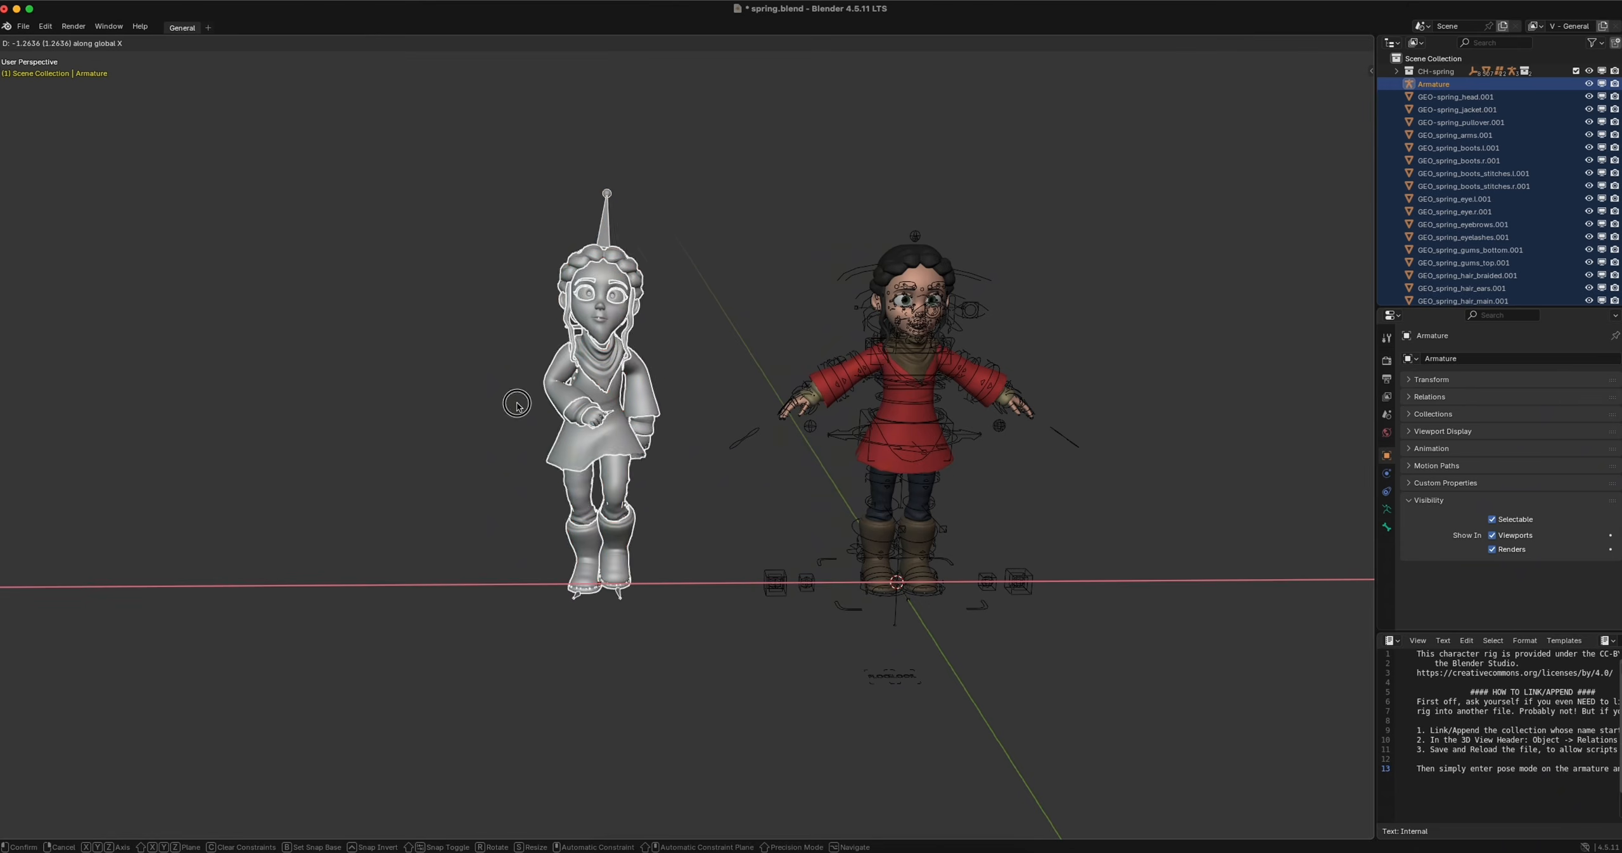
click(517, 406)
ctrl+scroll(734, 401, down, 3)
scroll(735, 402, up, 4)
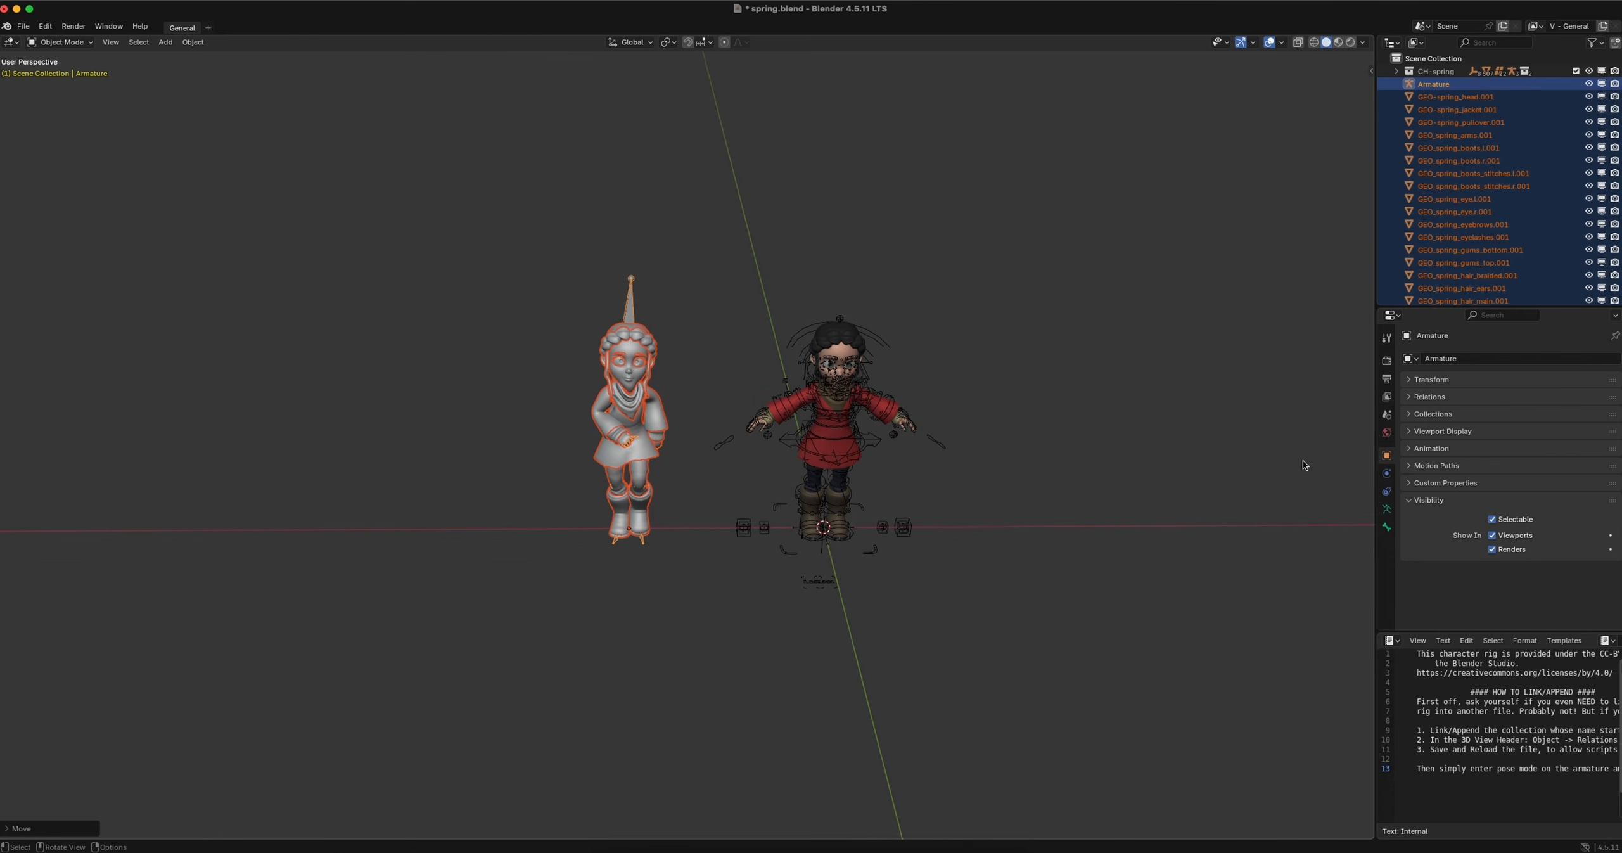
Show and widen the Knit Motion tools, restore the imported character's materials from the Mixamo Characters options, and deselect everything
key(n)
click(1367, 203)
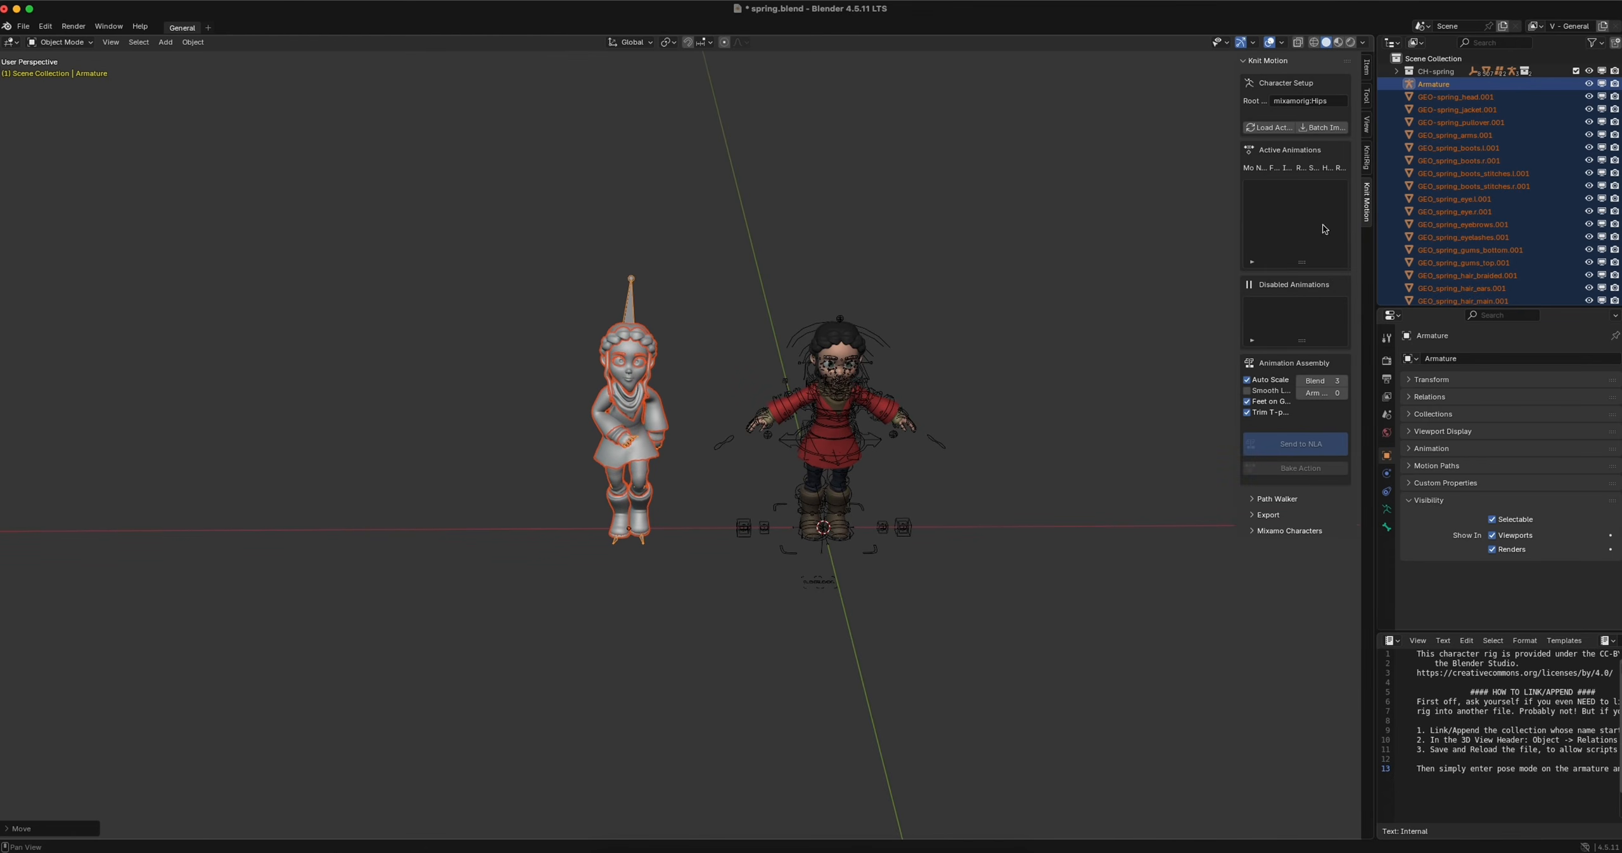
drag(1233, 243, 1035, 243)
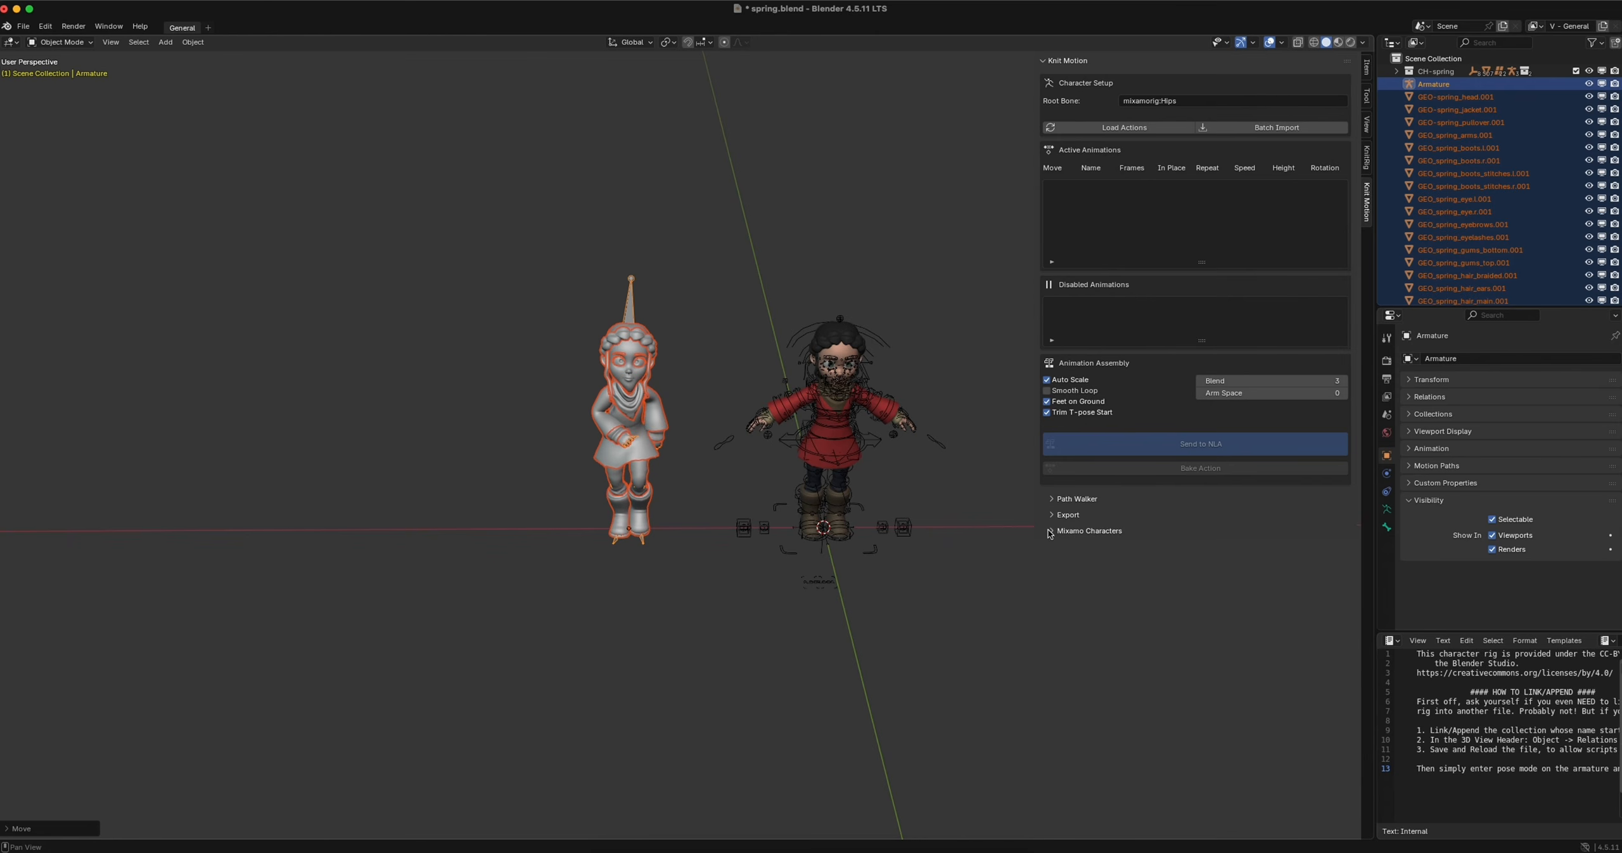
click(1051, 531)
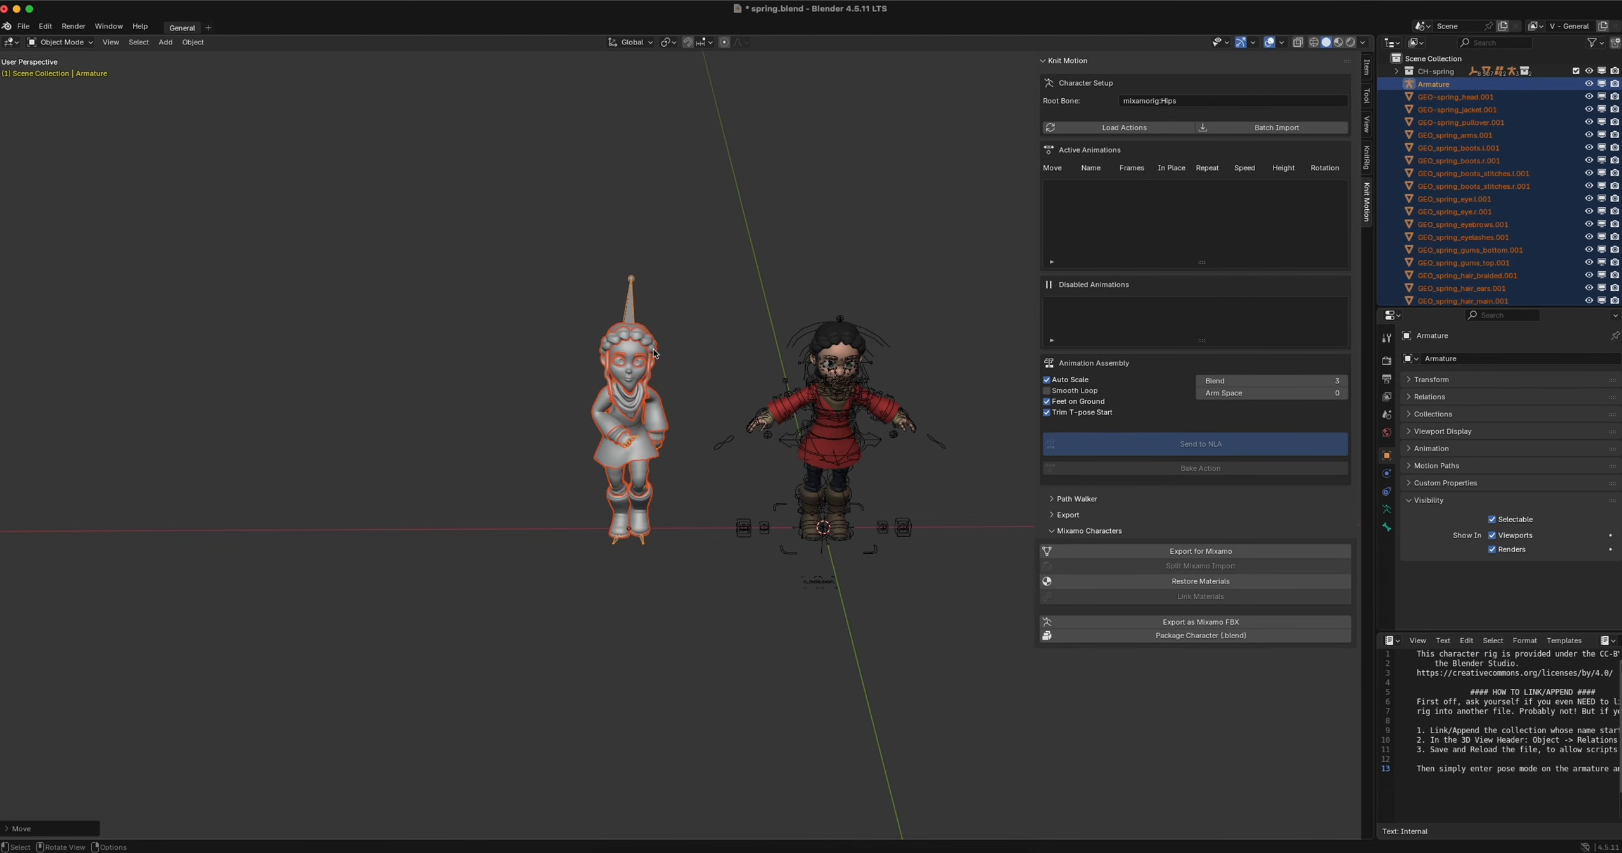
click(1154, 583)
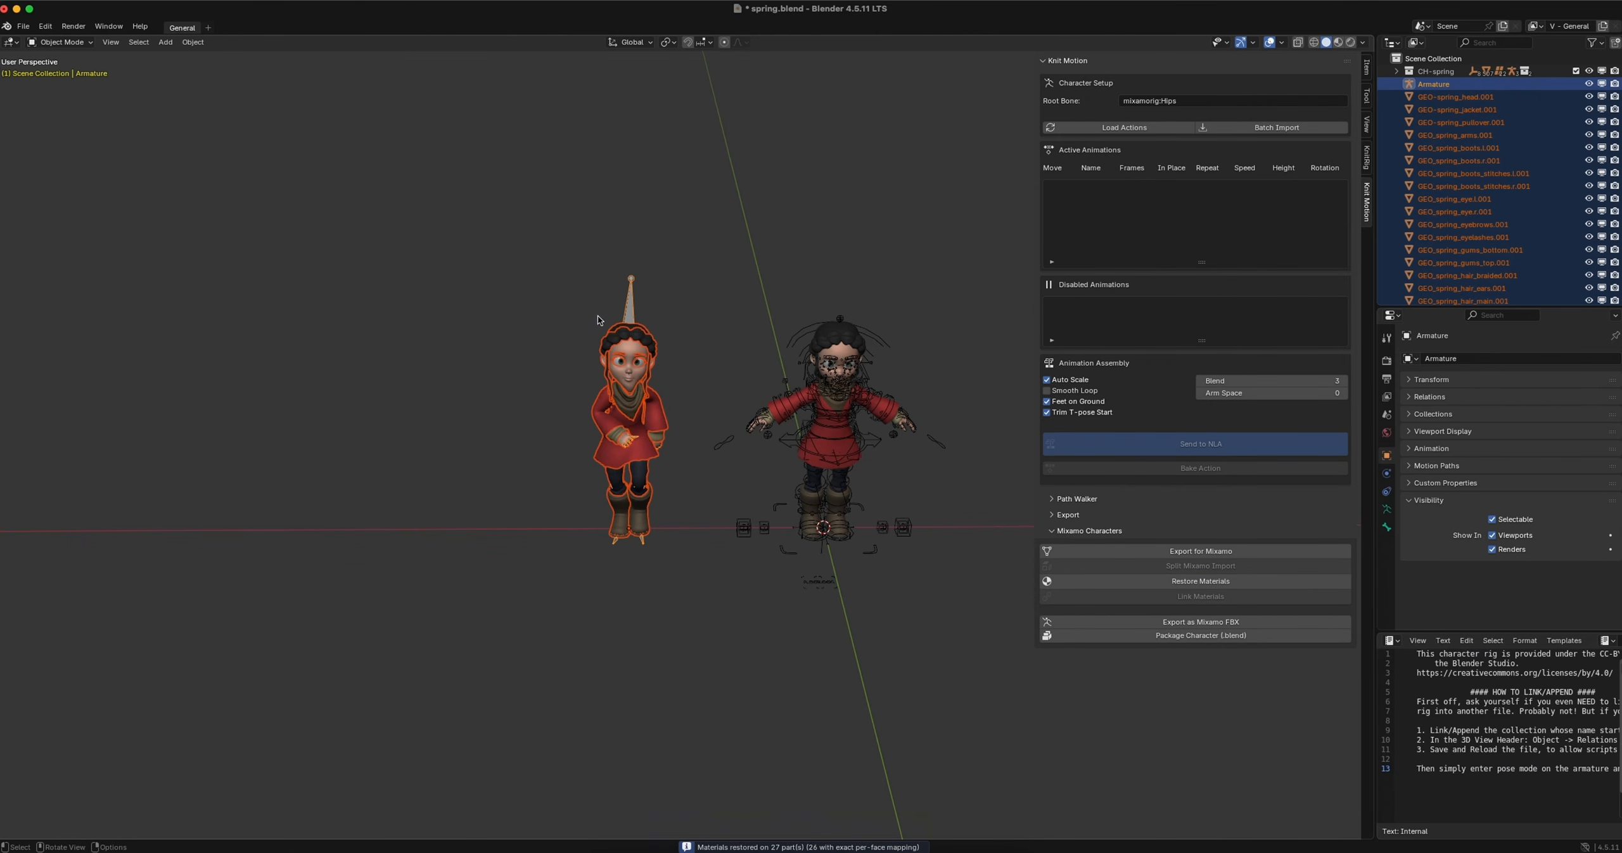
click(571, 380)
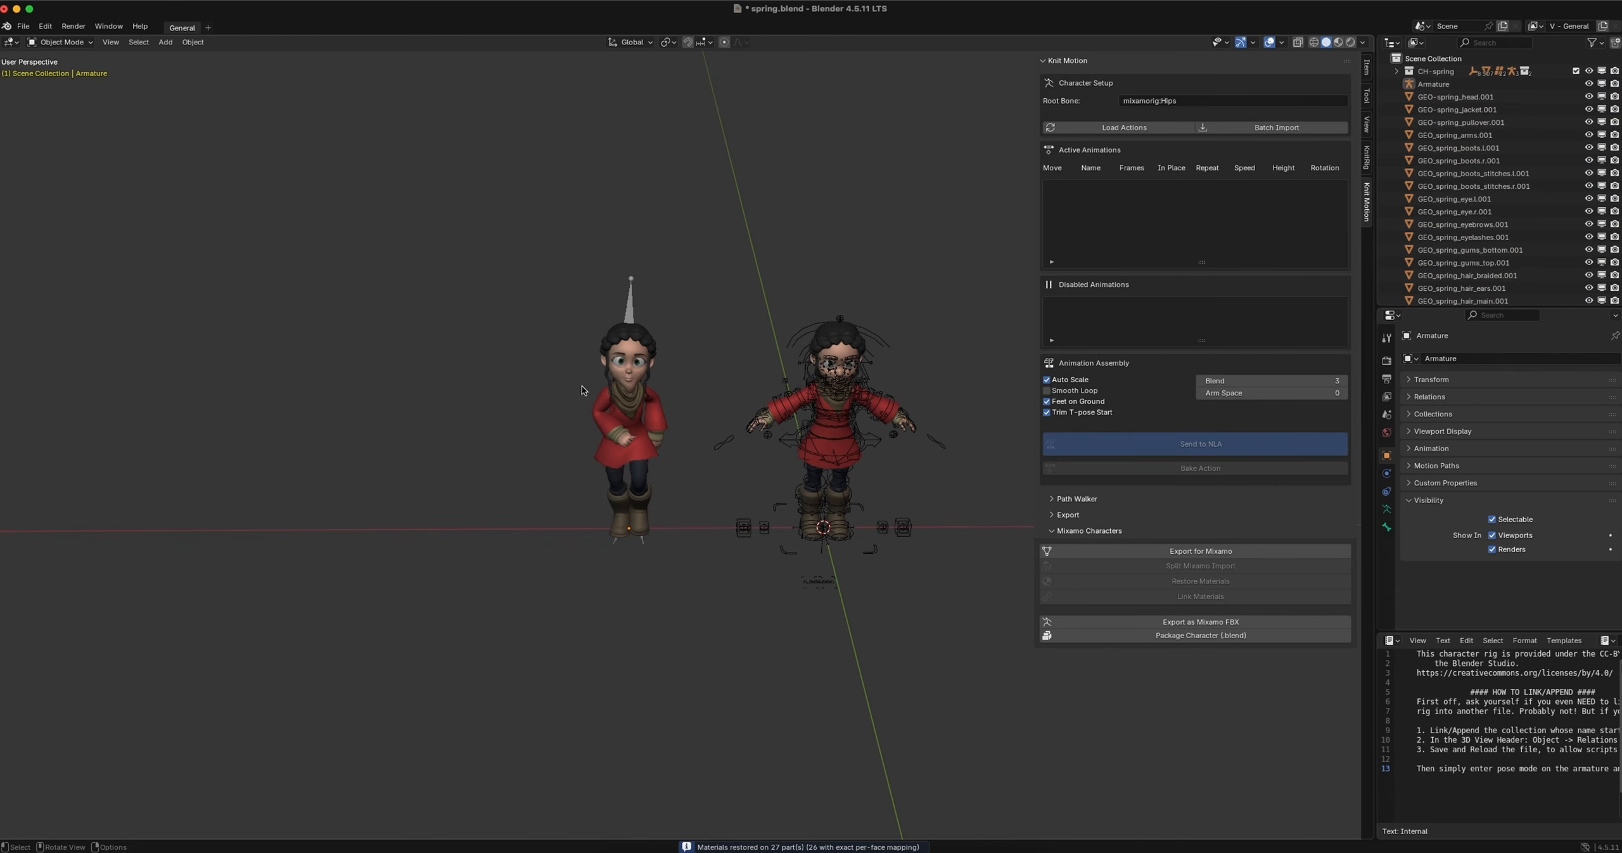
Select the whole animated character and package it as spring_PC.blend in the Downloads folder
drag(558, 236, 680, 572)
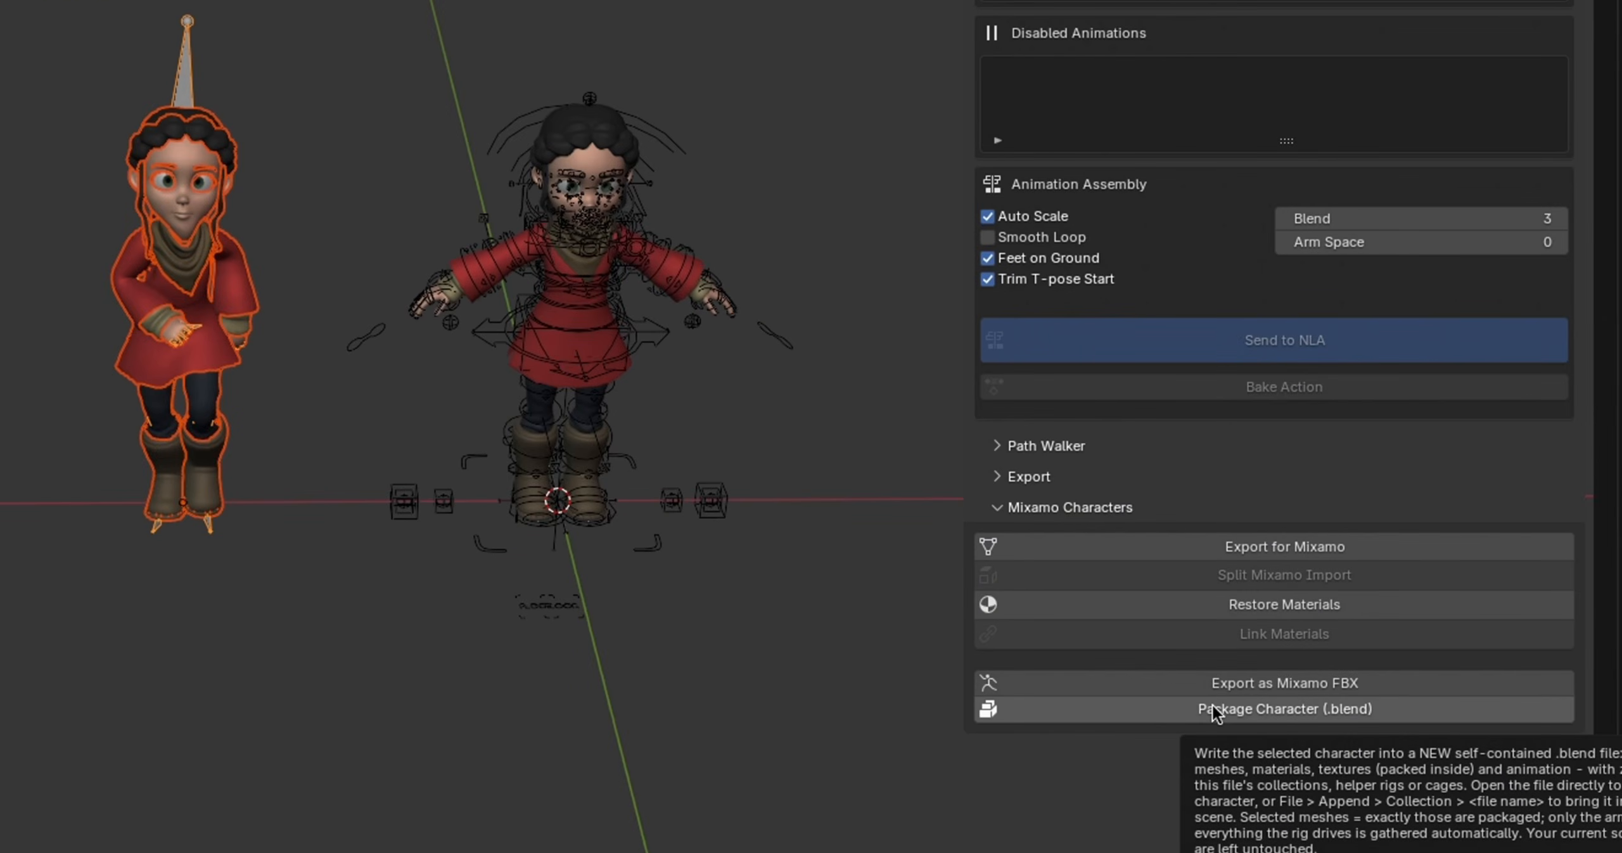
click(1215, 713)
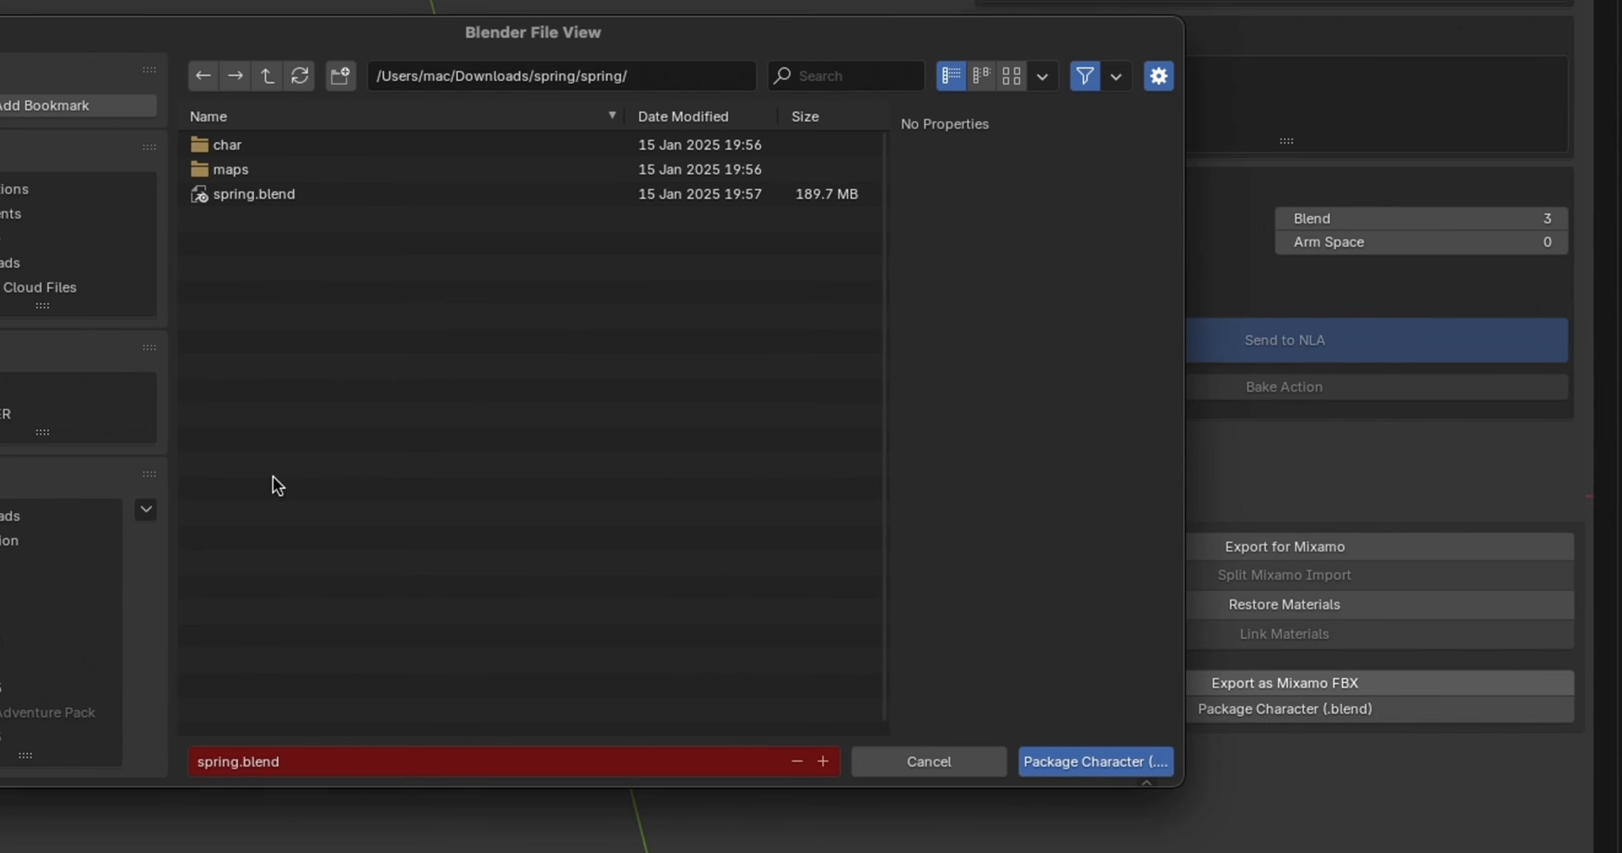
click(239, 761)
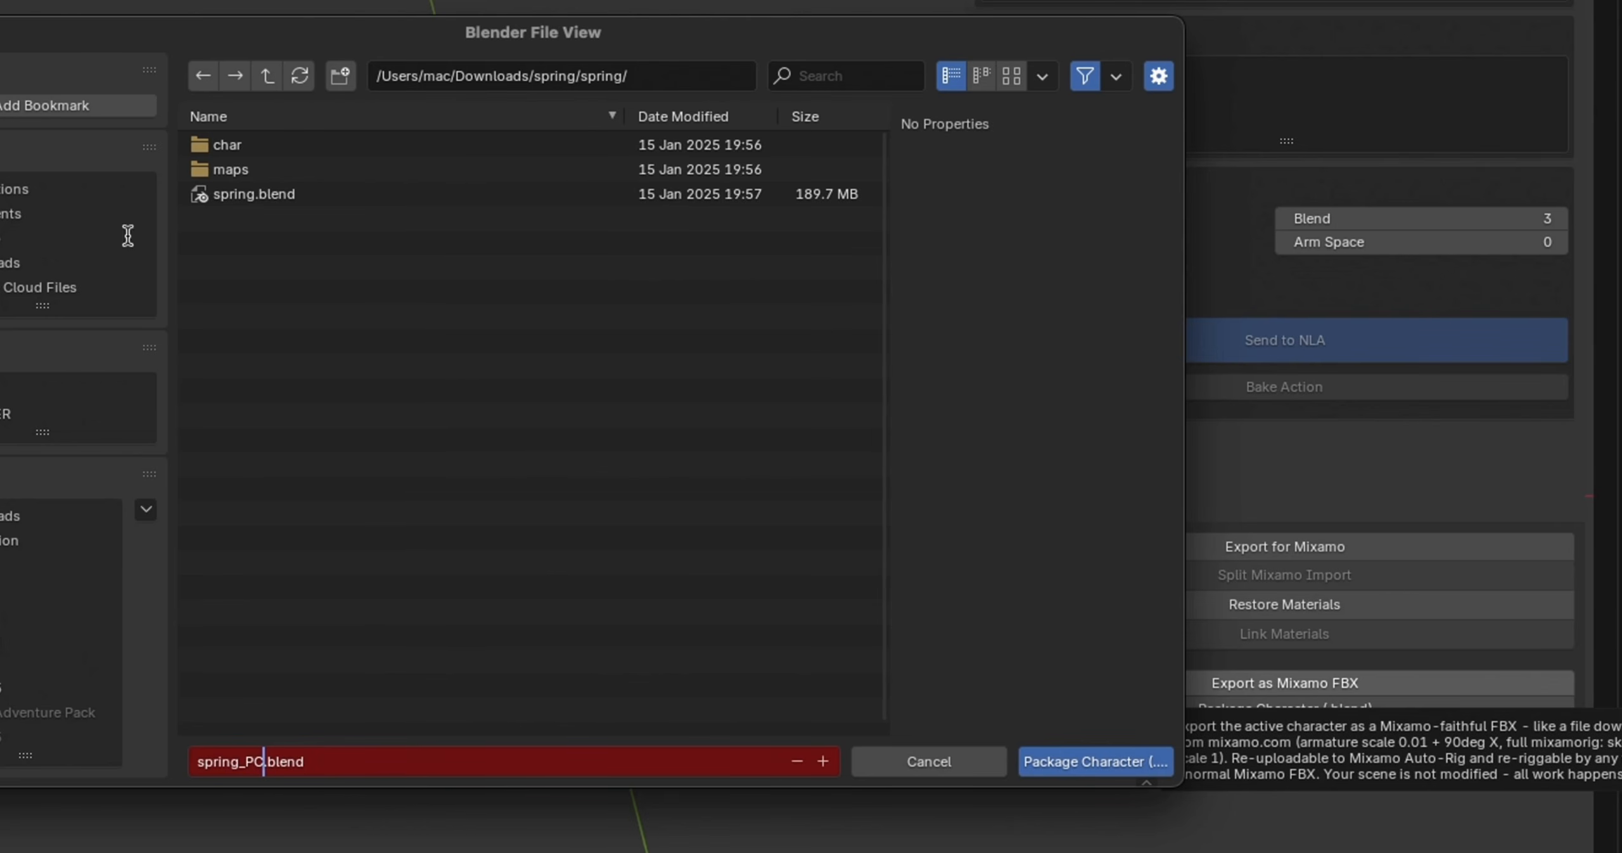
click(7, 262)
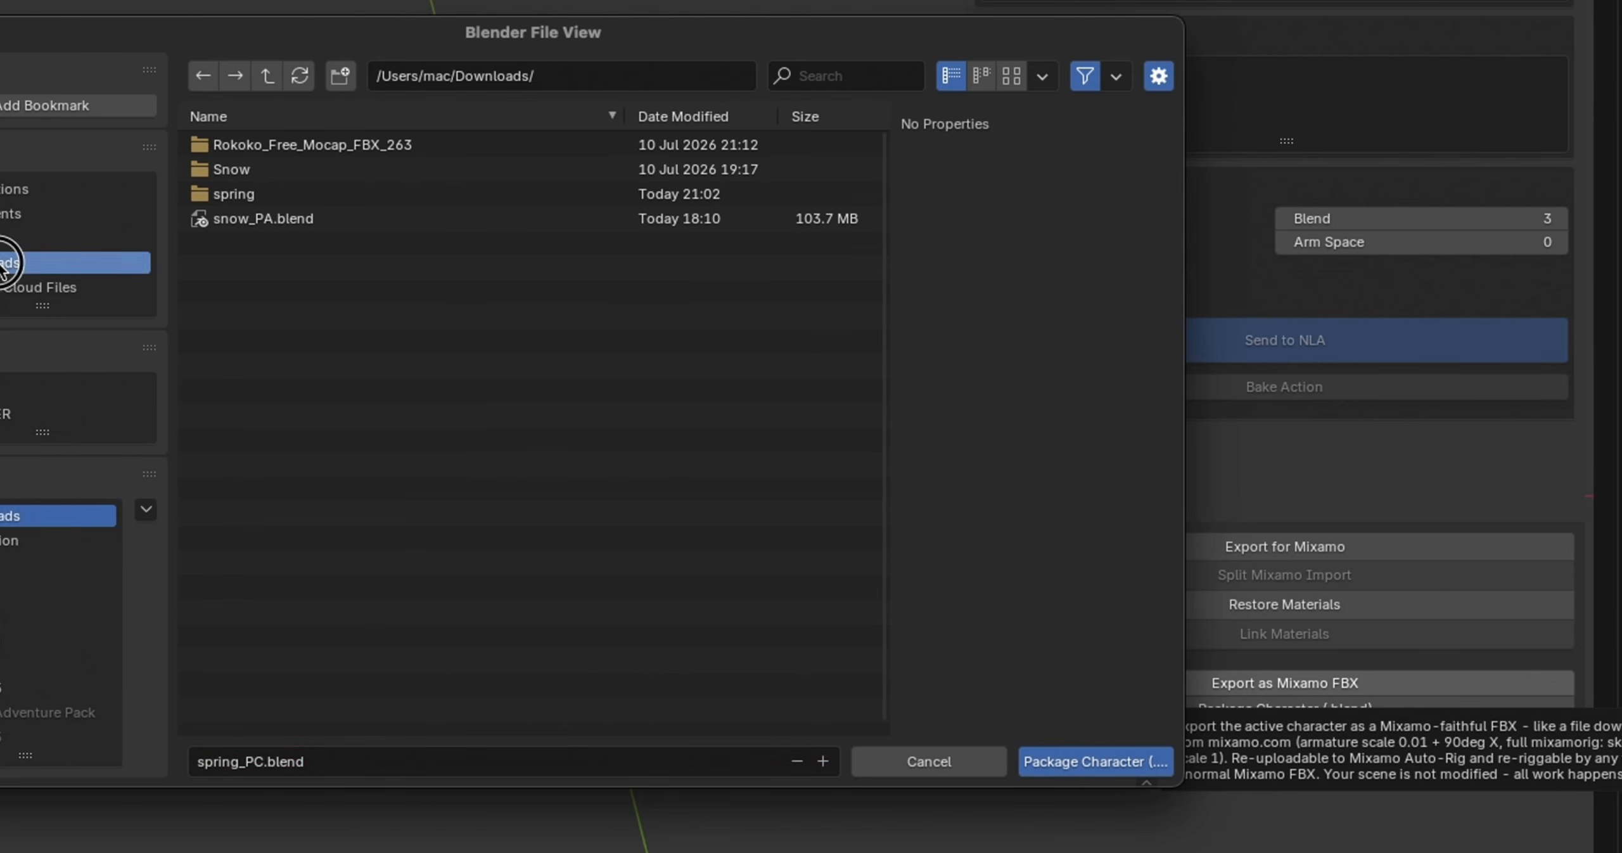
click(1079, 761)
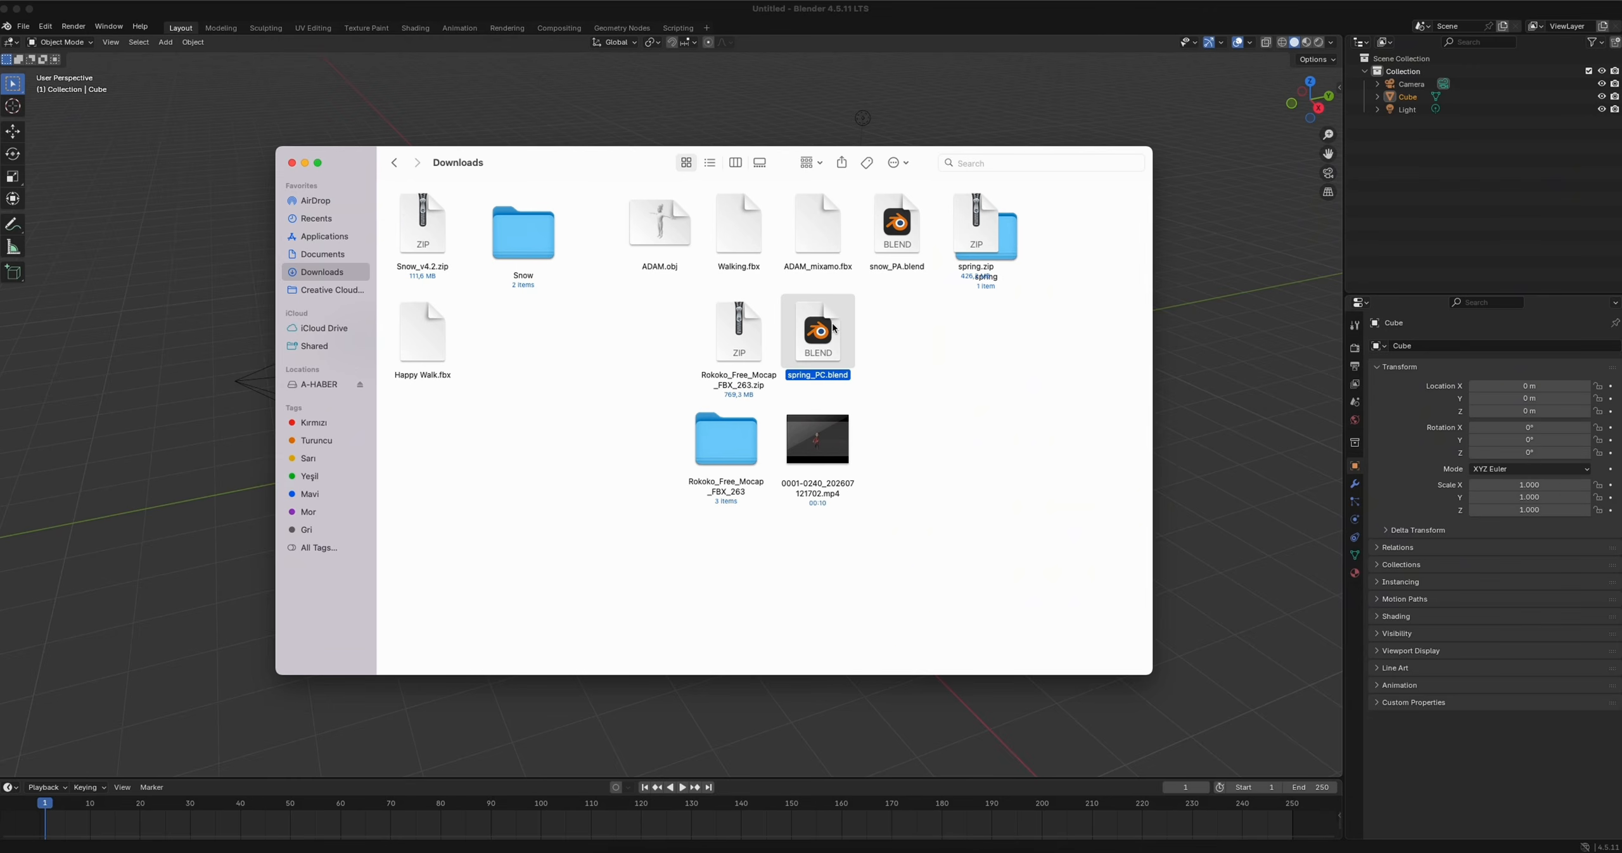
Open the packaged spring_PC.blend file, deselect everything and play the character's walk briefly to check it
double_click(819, 332)
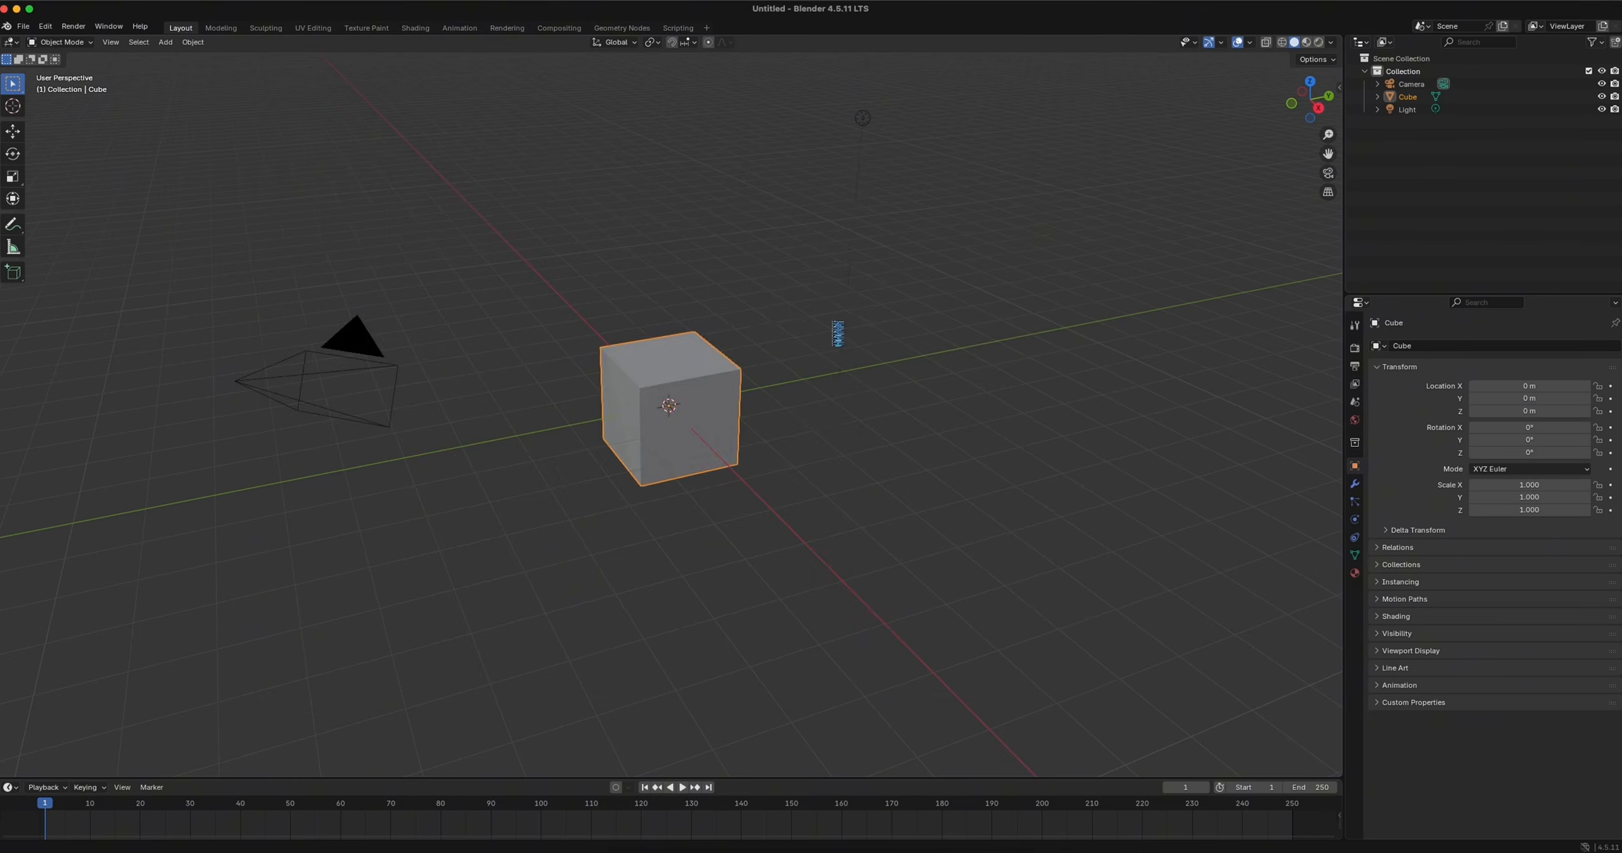
scroll(585, 352, left, 10)
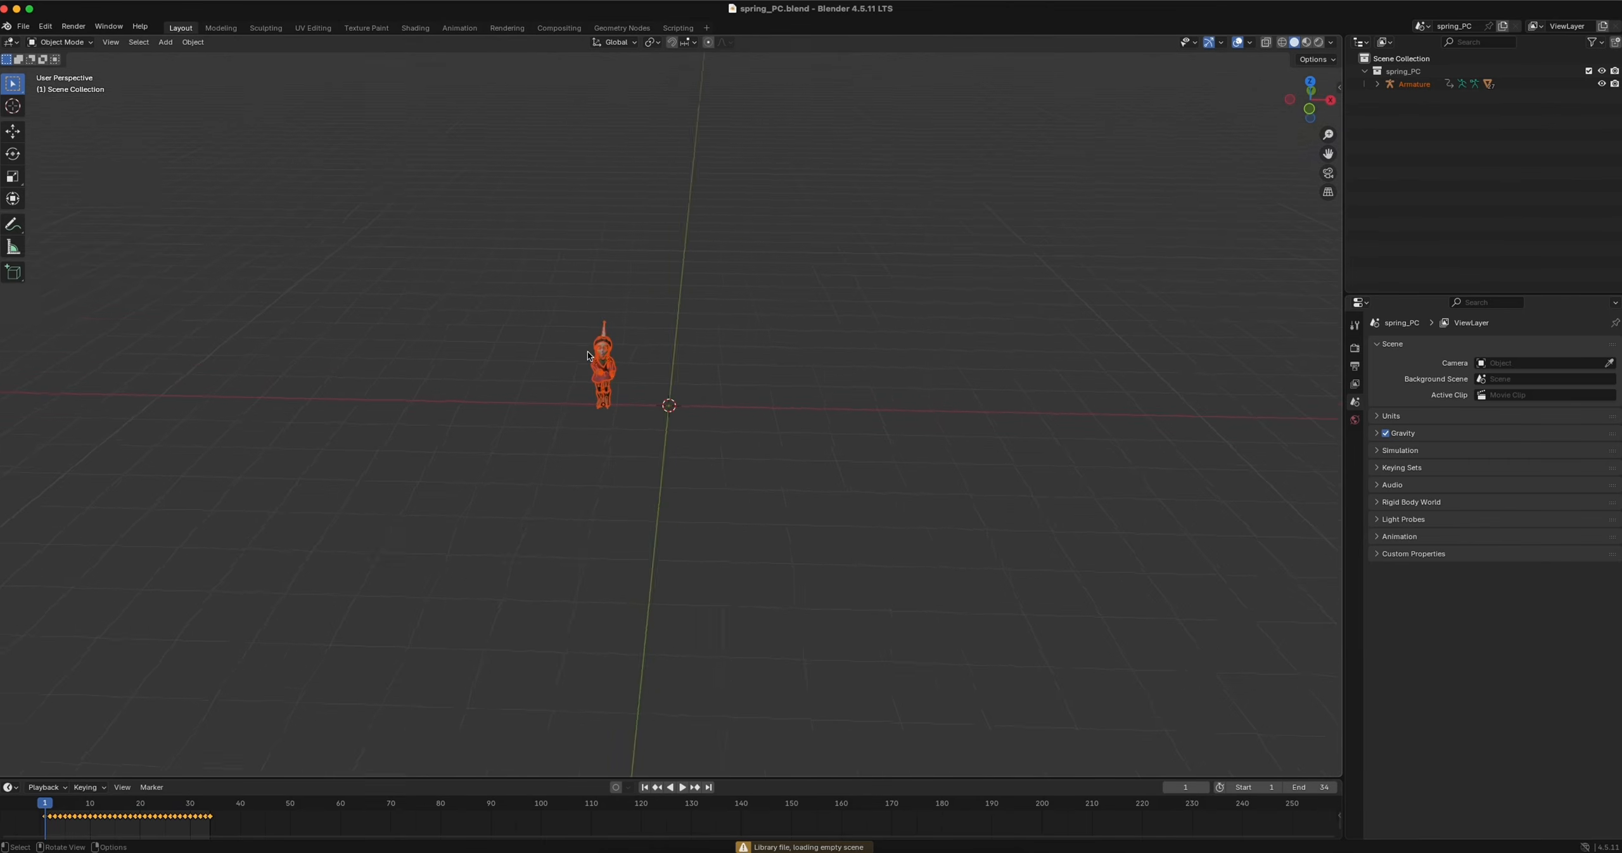
ctrl+scroll(587, 358, up, 5)
scroll(588, 355, left, 8)
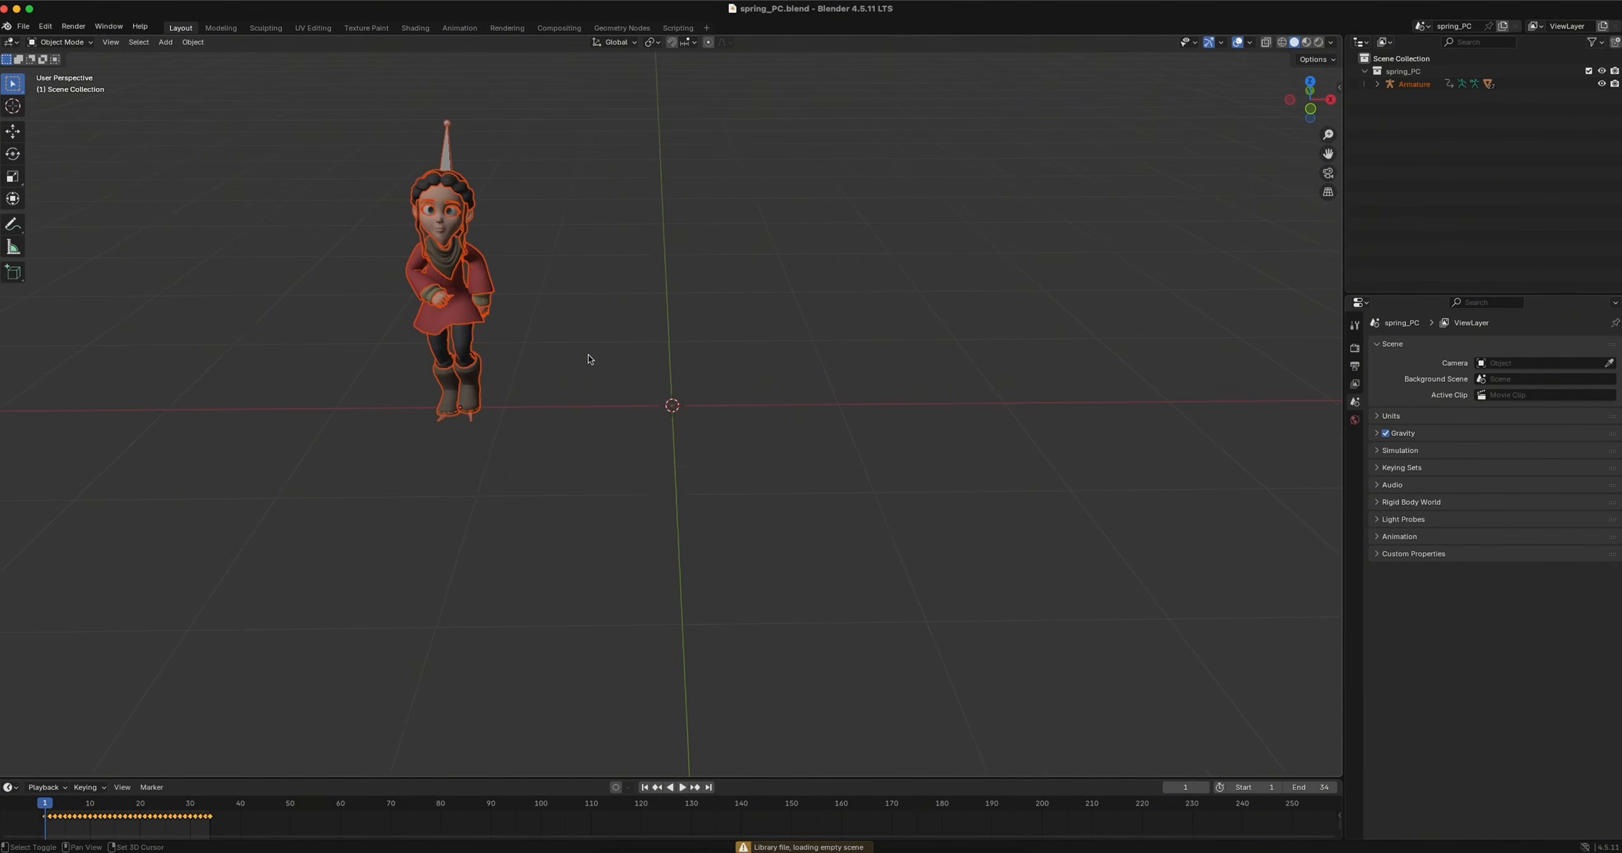
click(684, 309)
key(space)
key(space)
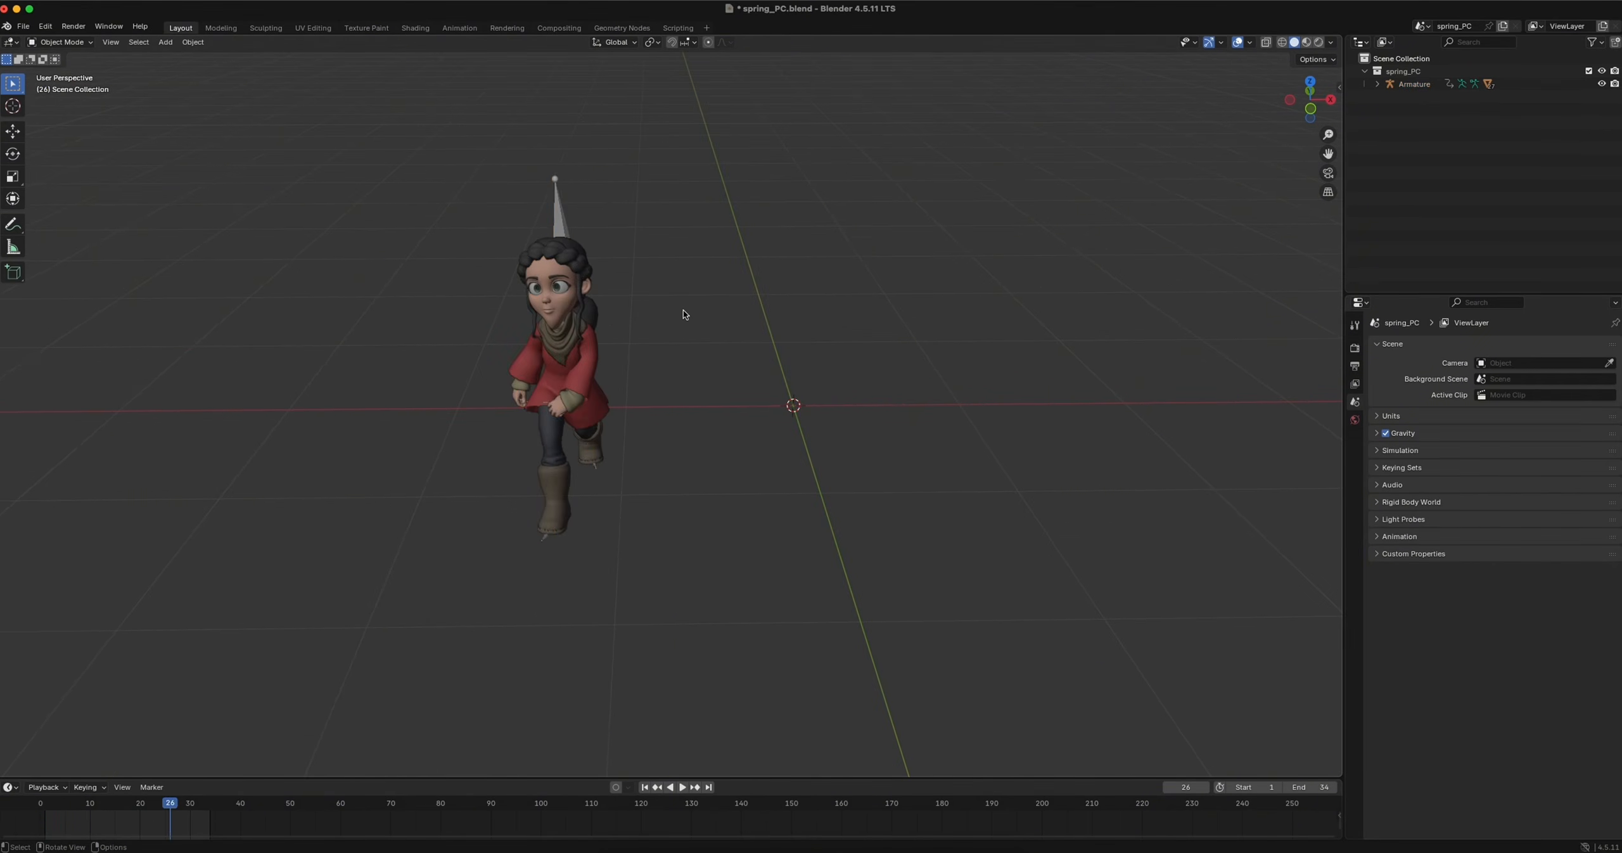
Move the character's armature along the global X axis to about -0.075 m, near the world origin, and return to frame 0
click(567, 229)
key(g)
key(x)
click(874, 260)
scroll(875, 260, down, 4)
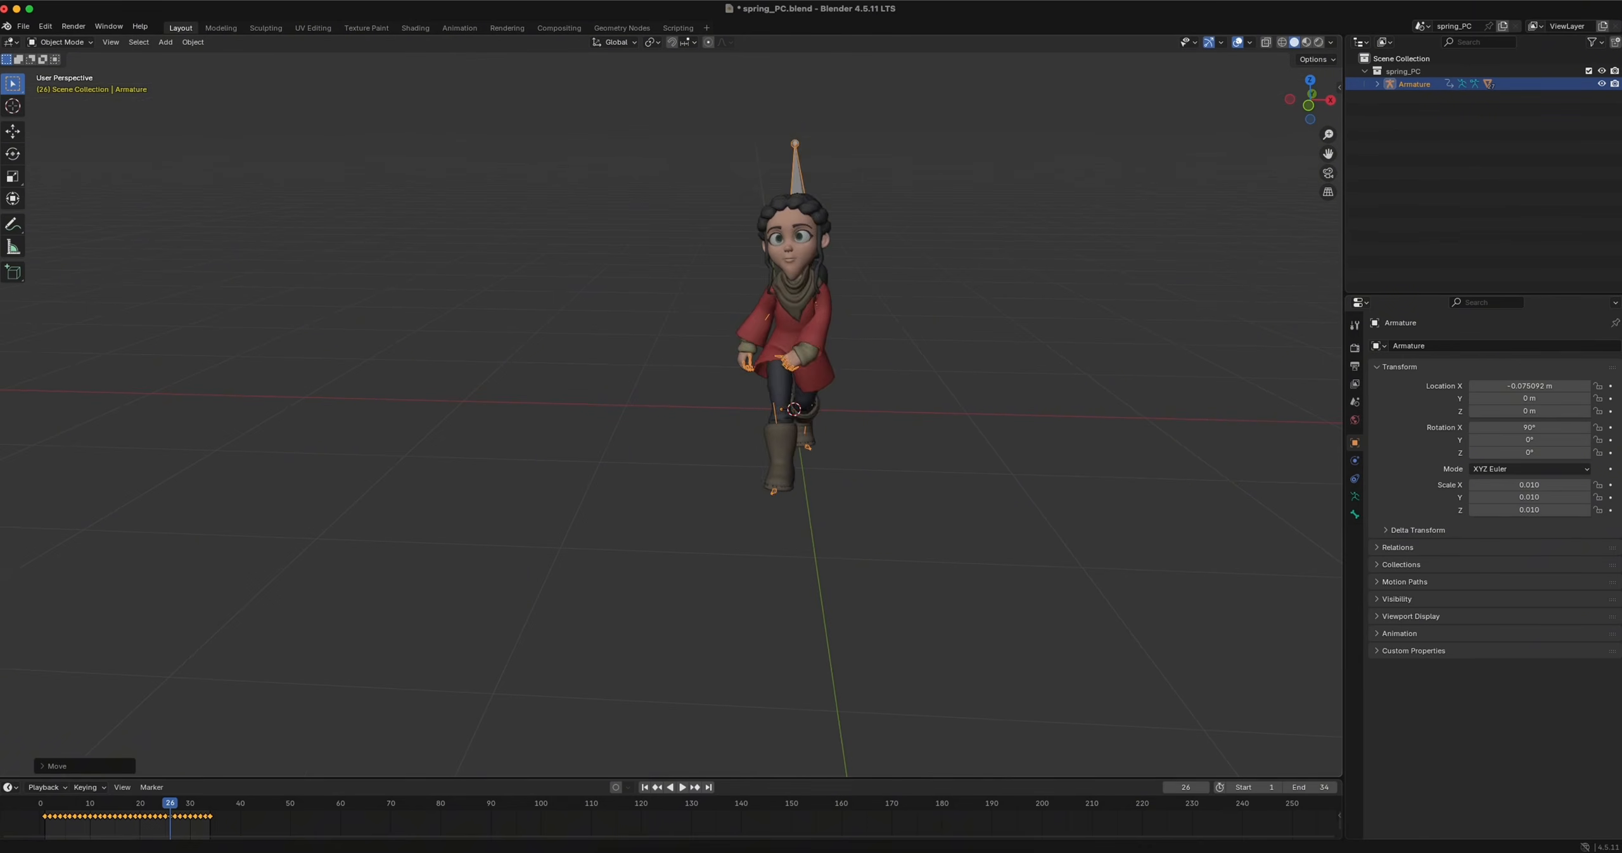
drag(163, 802, 40, 802)
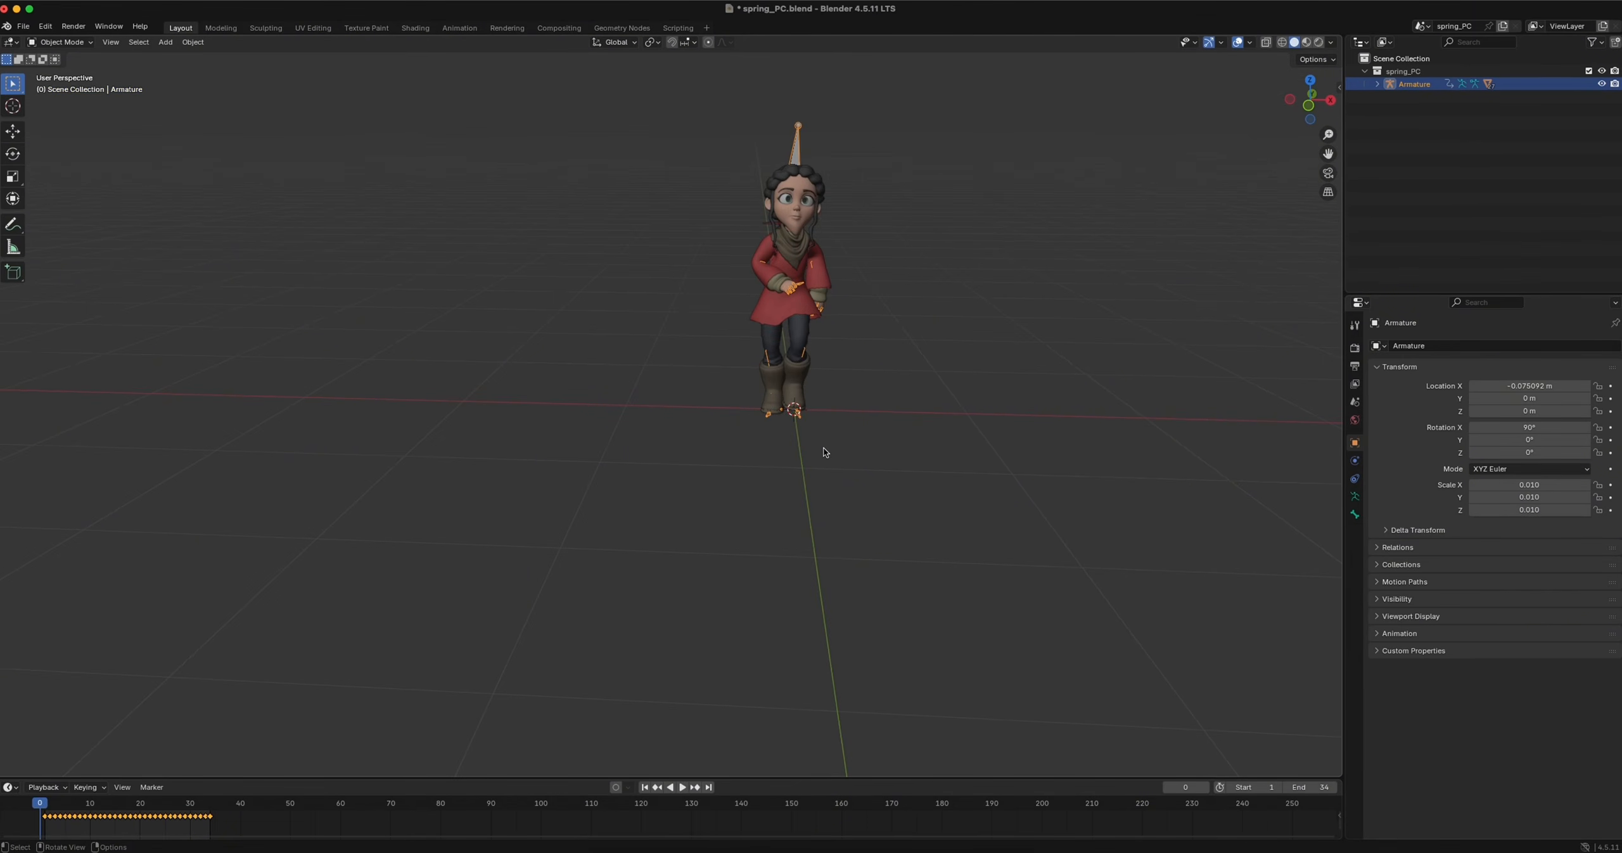
Load the character's action in Knit Motion, set its Repeat to 12 and send the clip to the NLA
key(n)
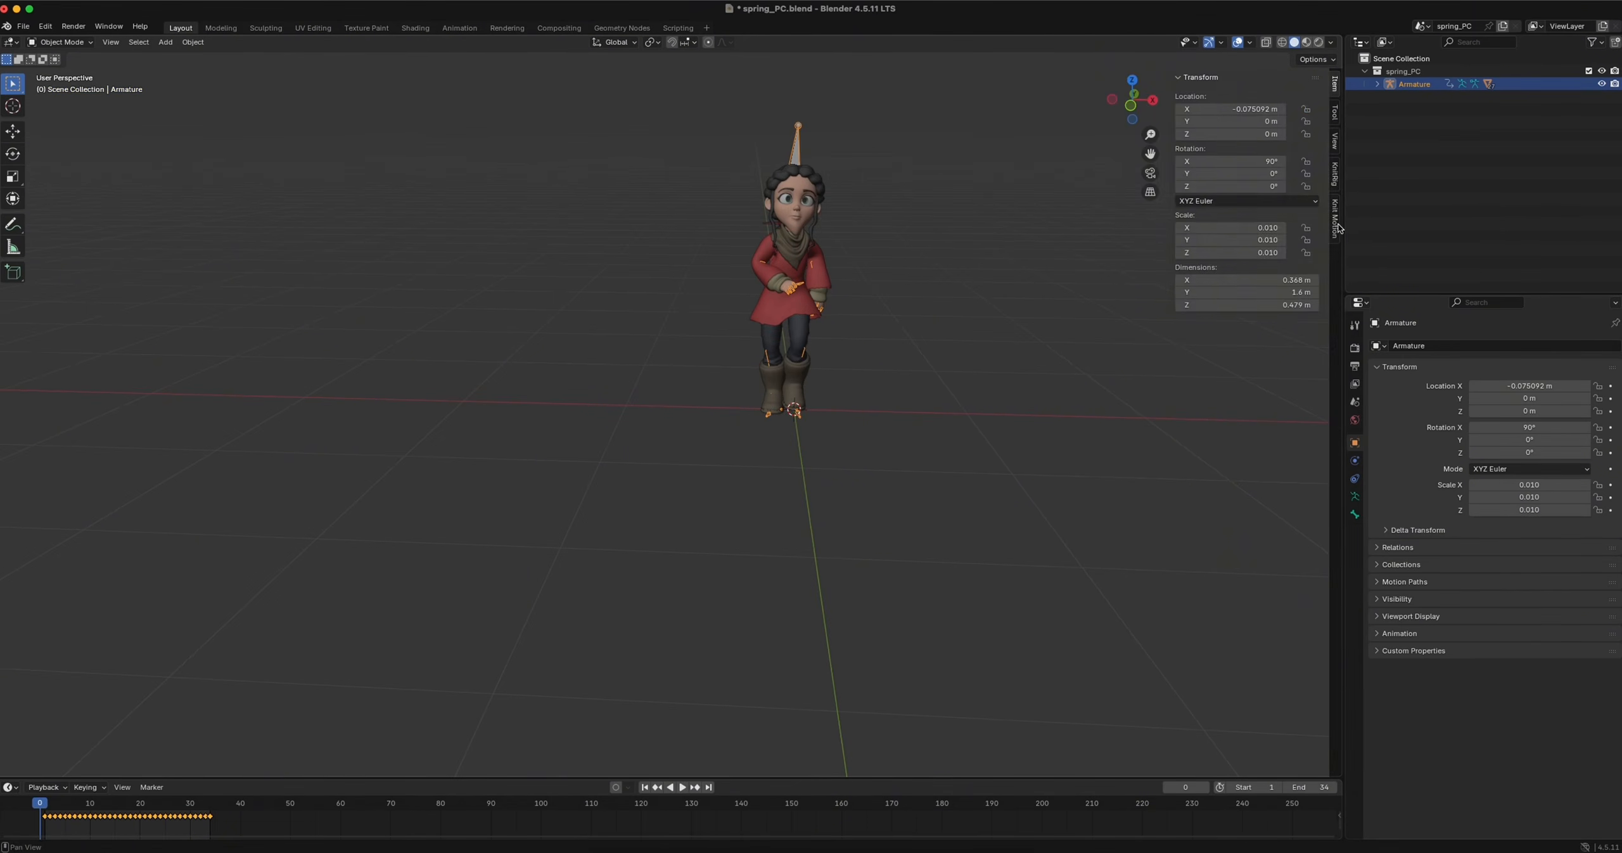
click(1335, 218)
drag(1171, 248, 1058, 248)
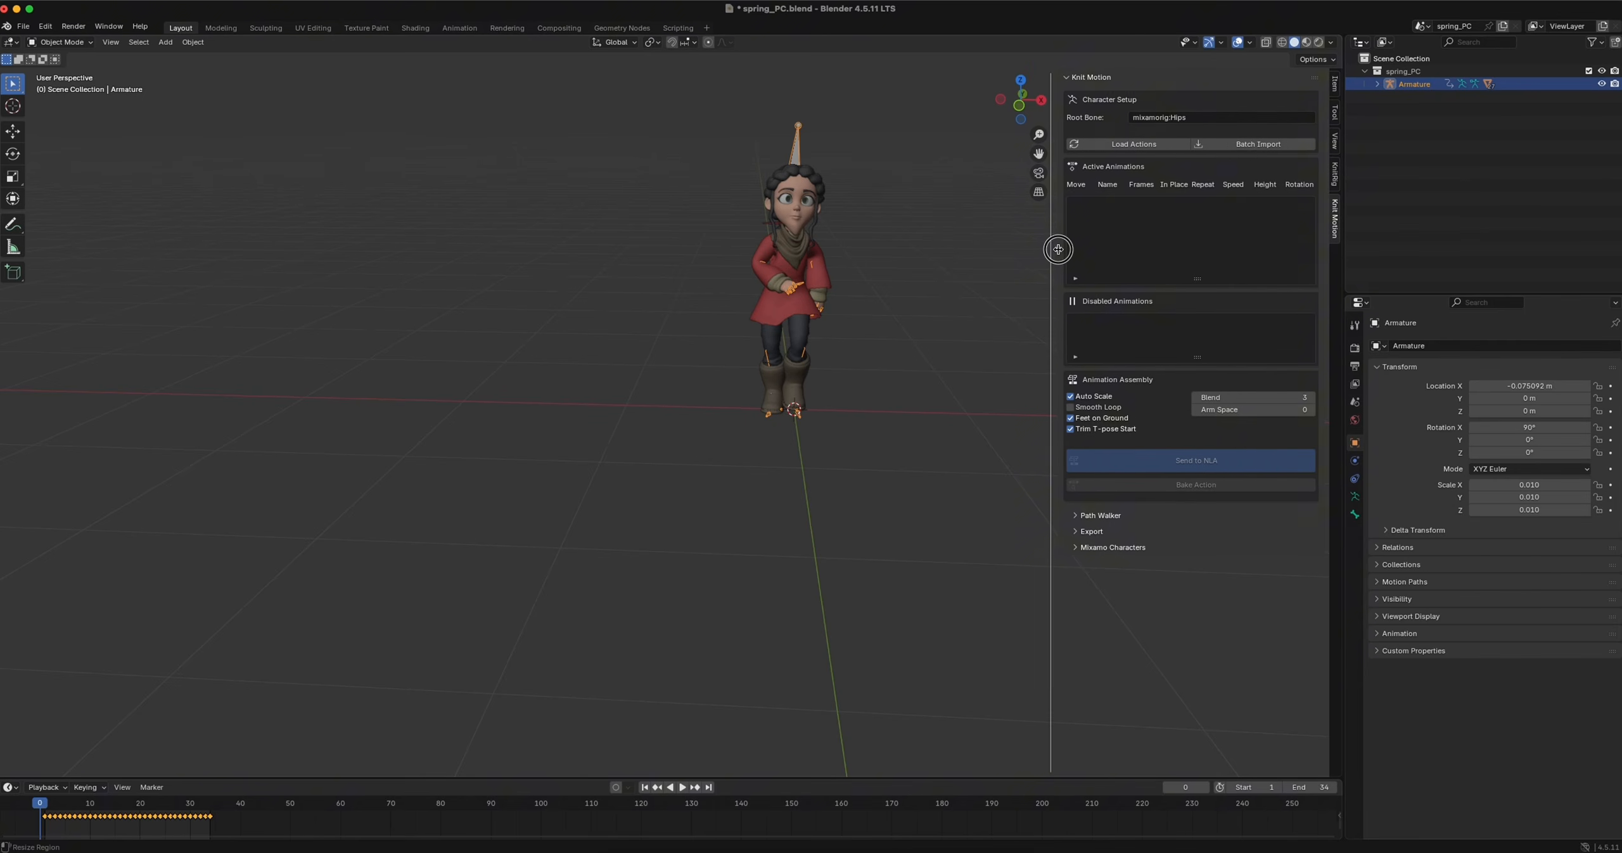
click(1138, 145)
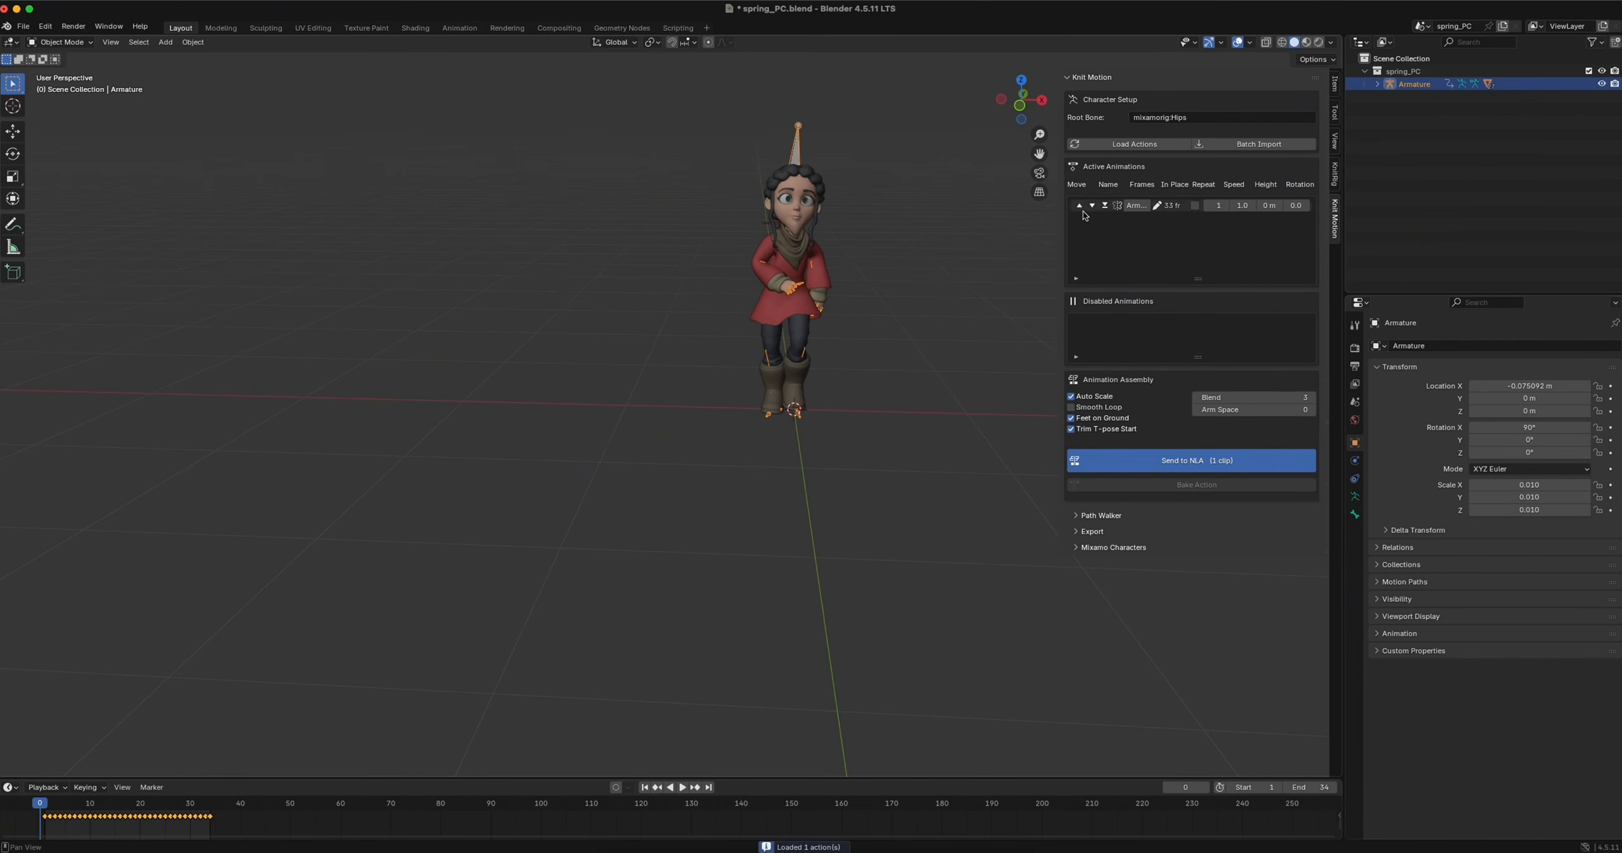
drag(1057, 220, 940, 218)
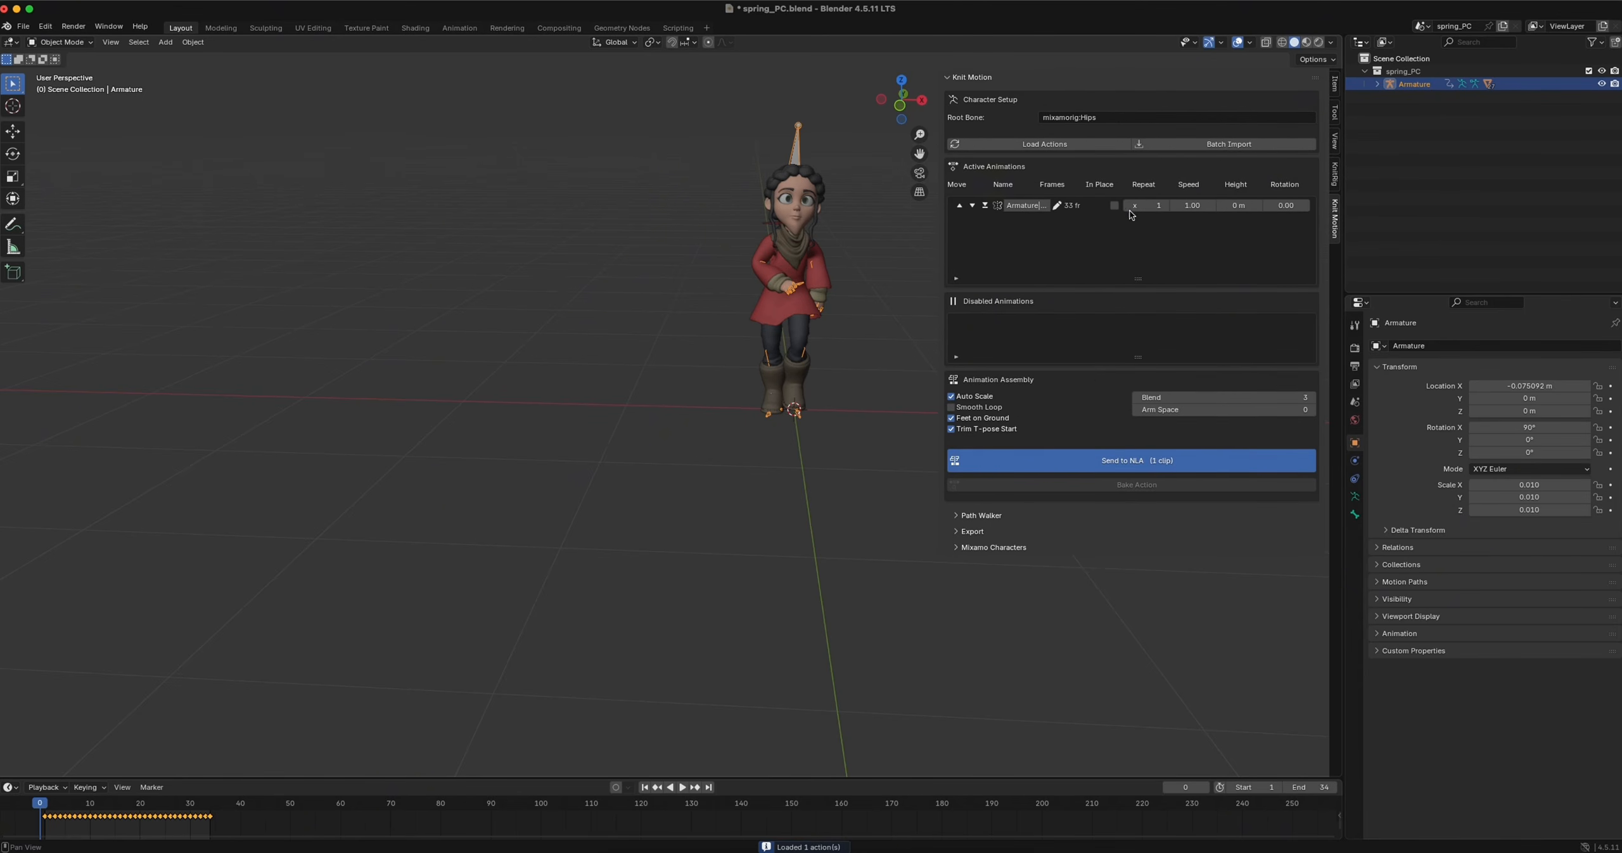
click(1151, 206)
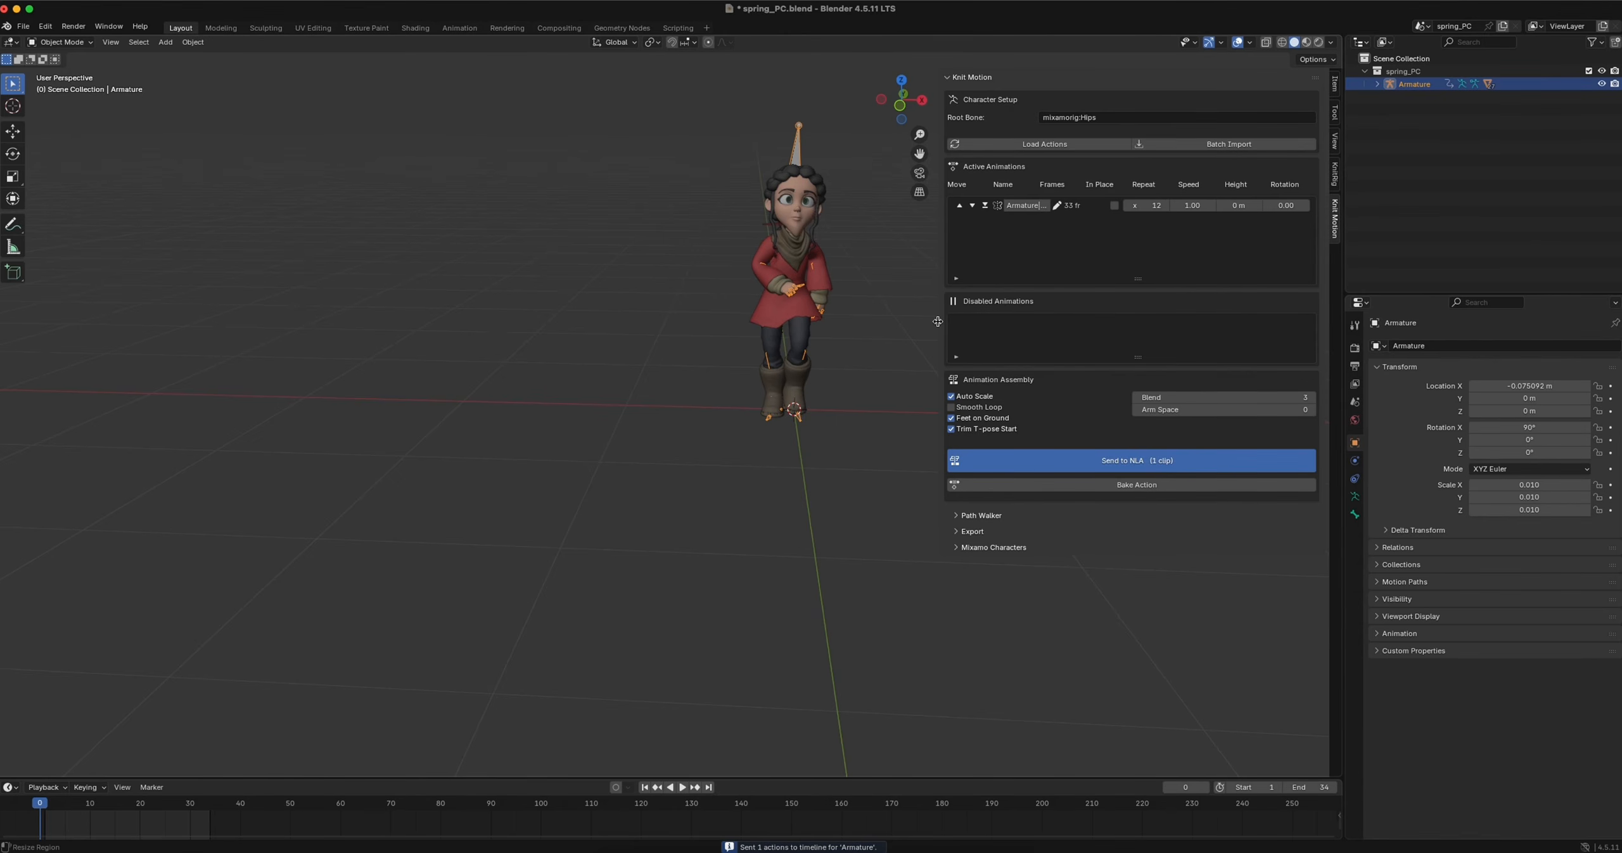
Hide the Knit Motion tools and play the repeated walk in the viewport to check it
key(n)
scroll(799, 408, down, 5)
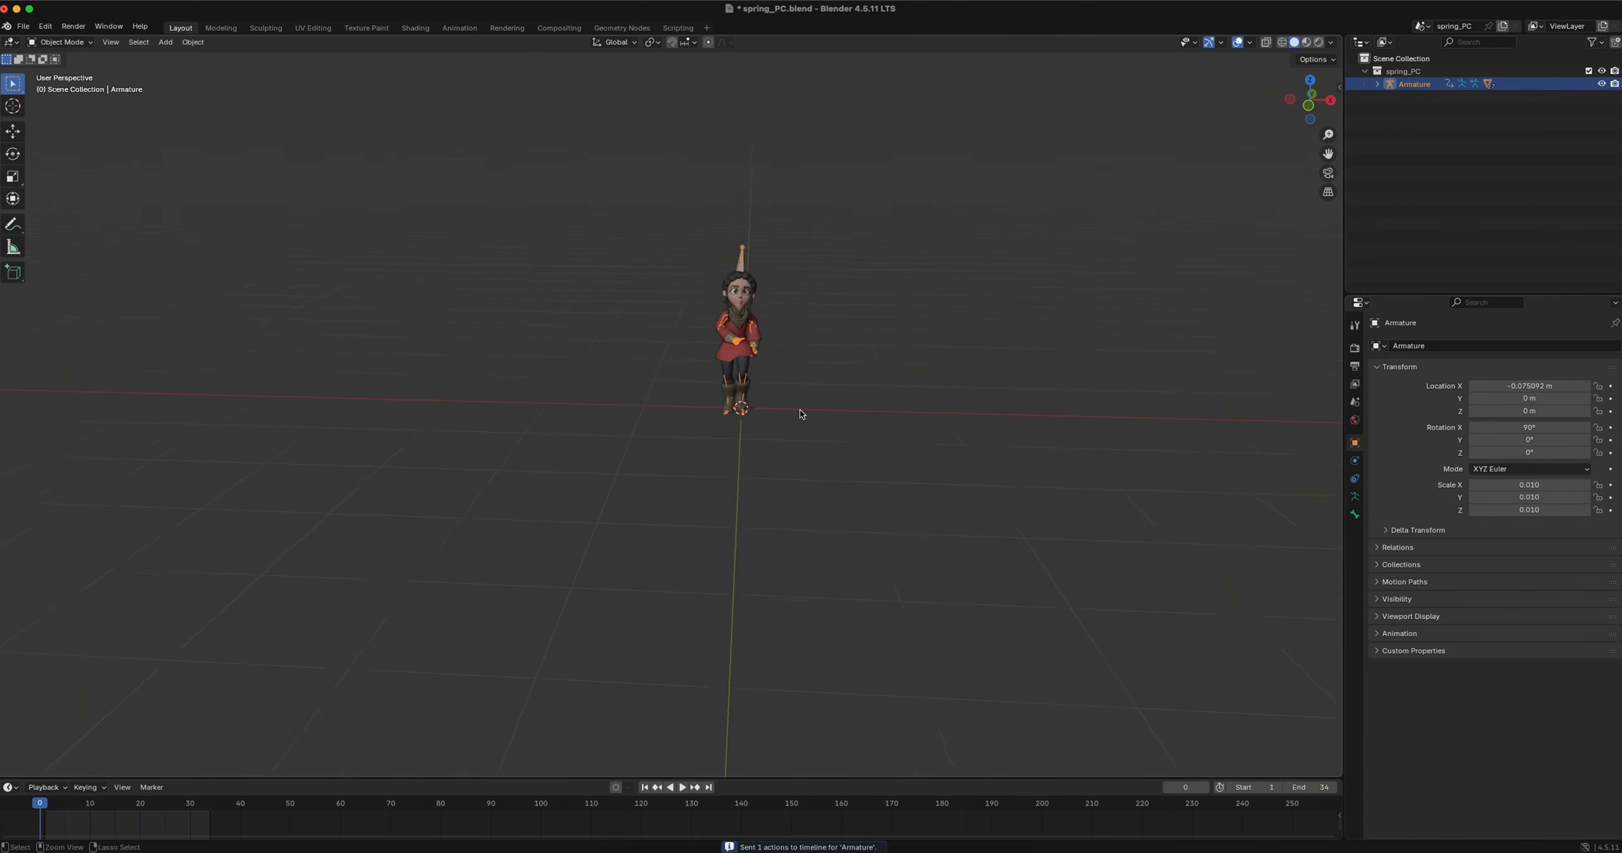
key(space)
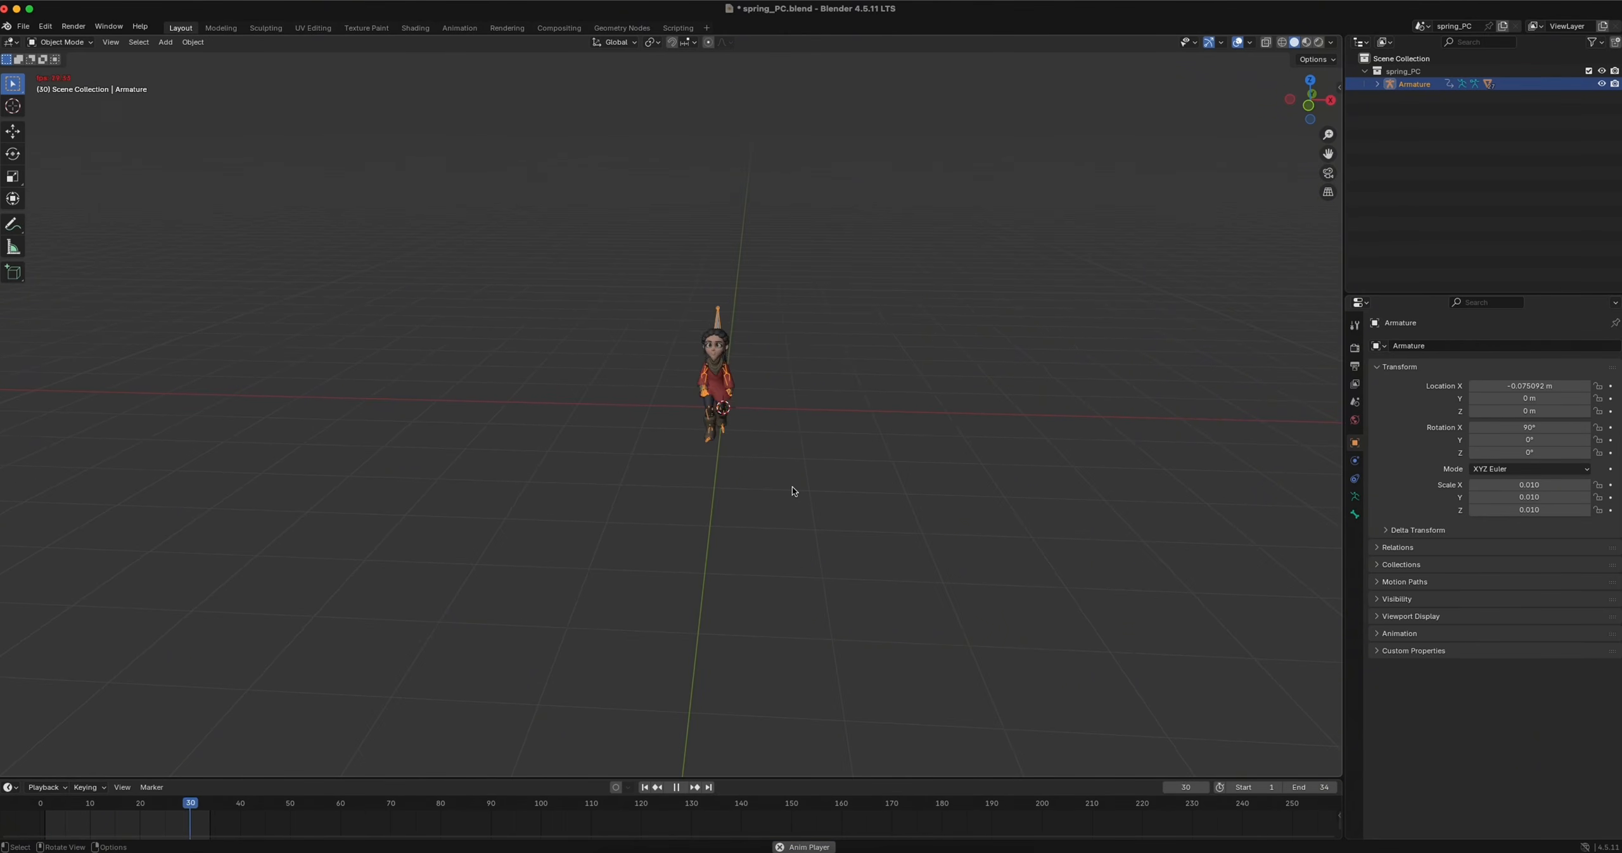
key(Escape)
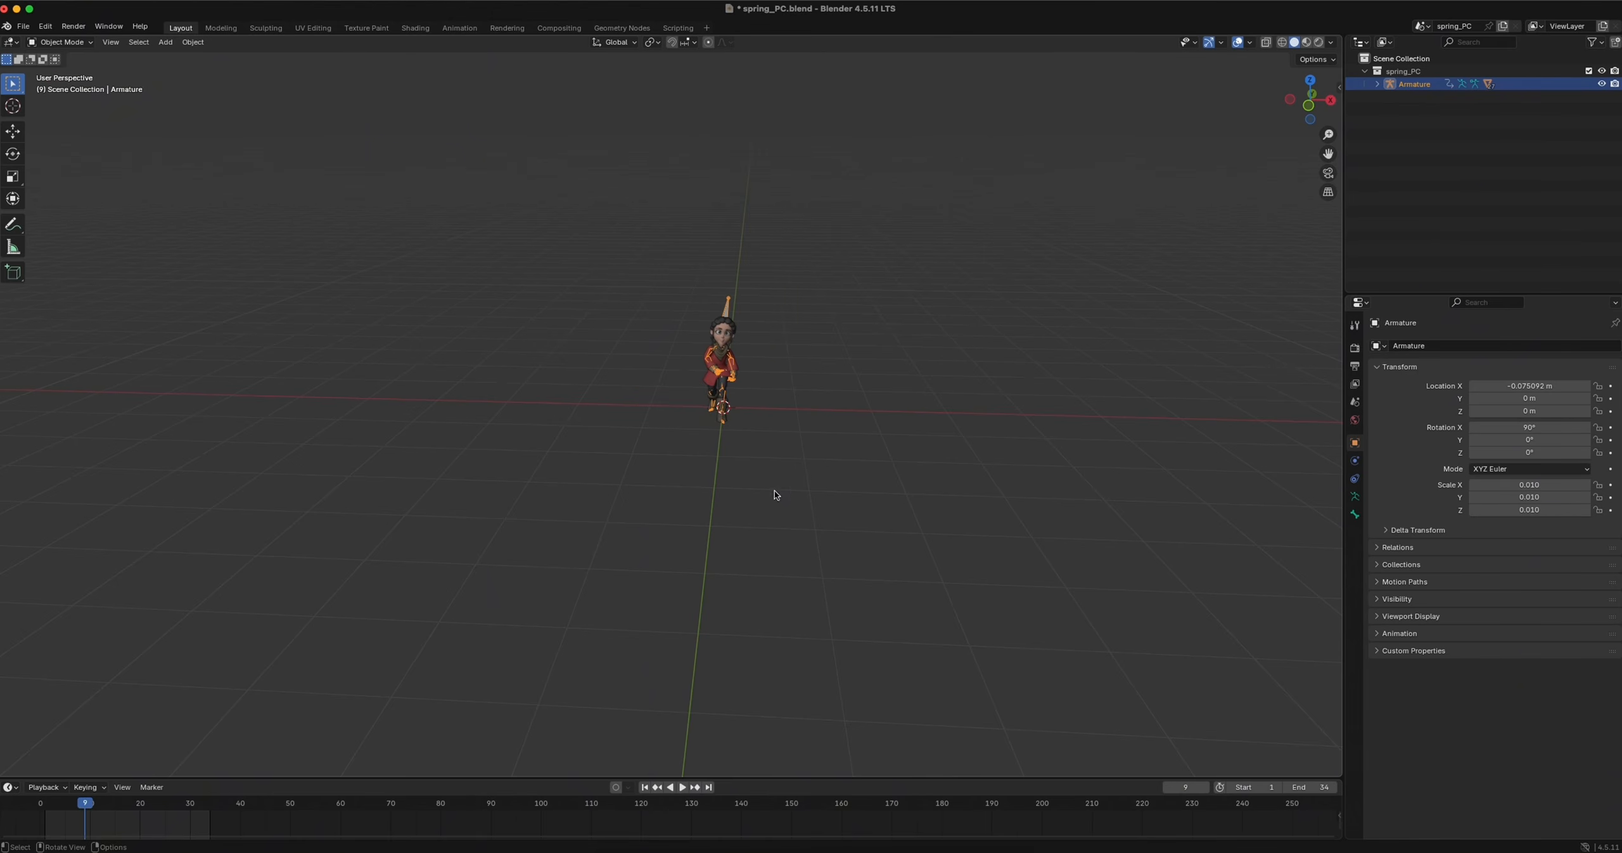
Enlarge the timeline area, switch it to the Nonlinear Animation editor and place the playhead at frame 395, the end of the last strip
click(10, 786)
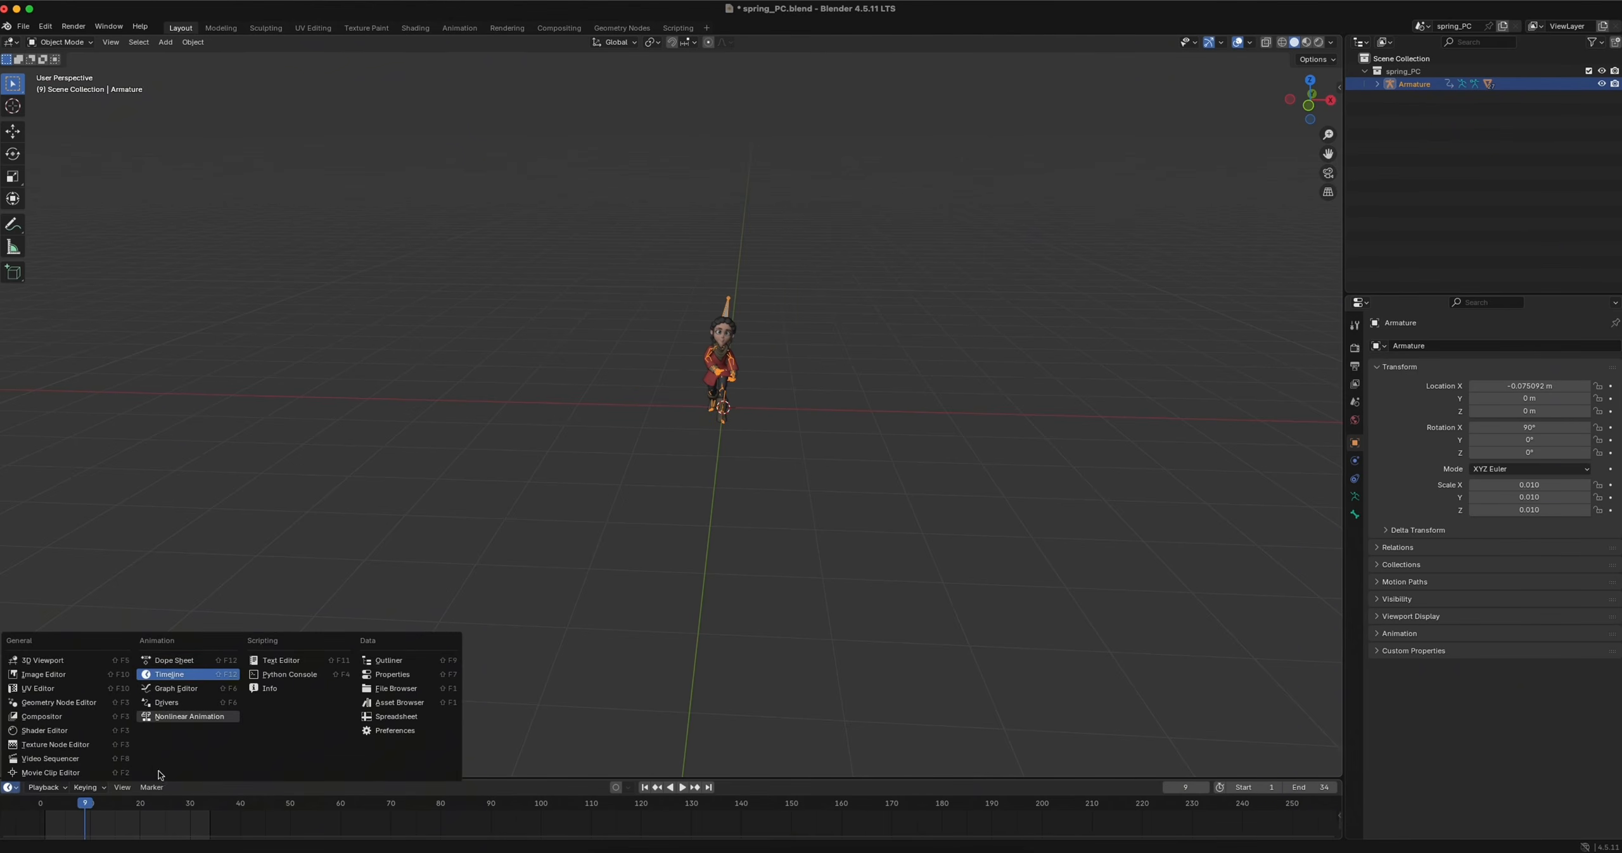
drag(260, 776, 266, 605)
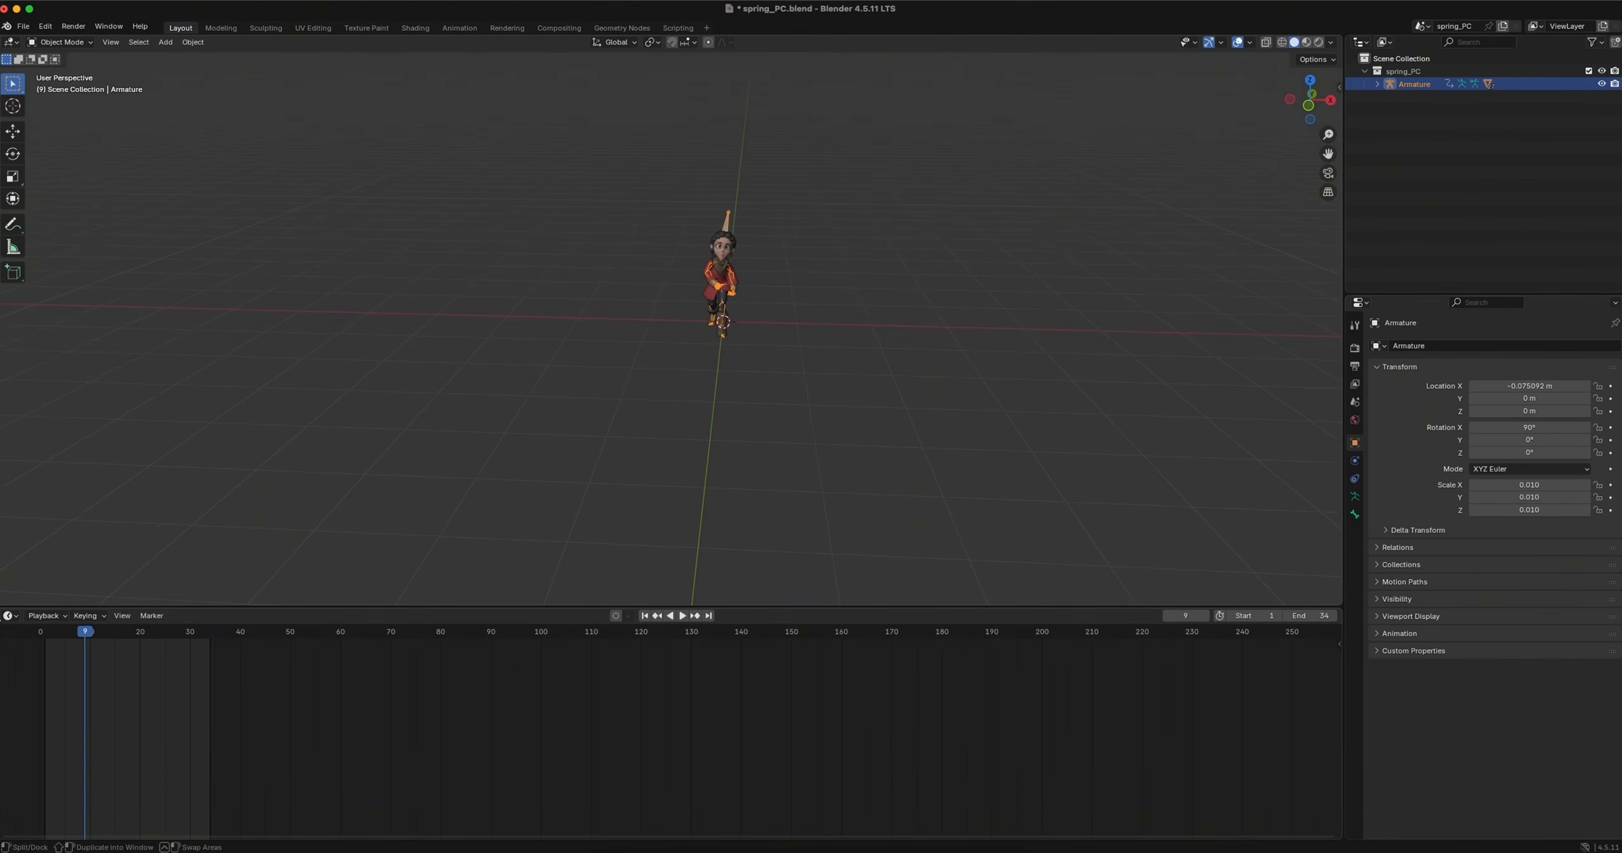
click(10, 616)
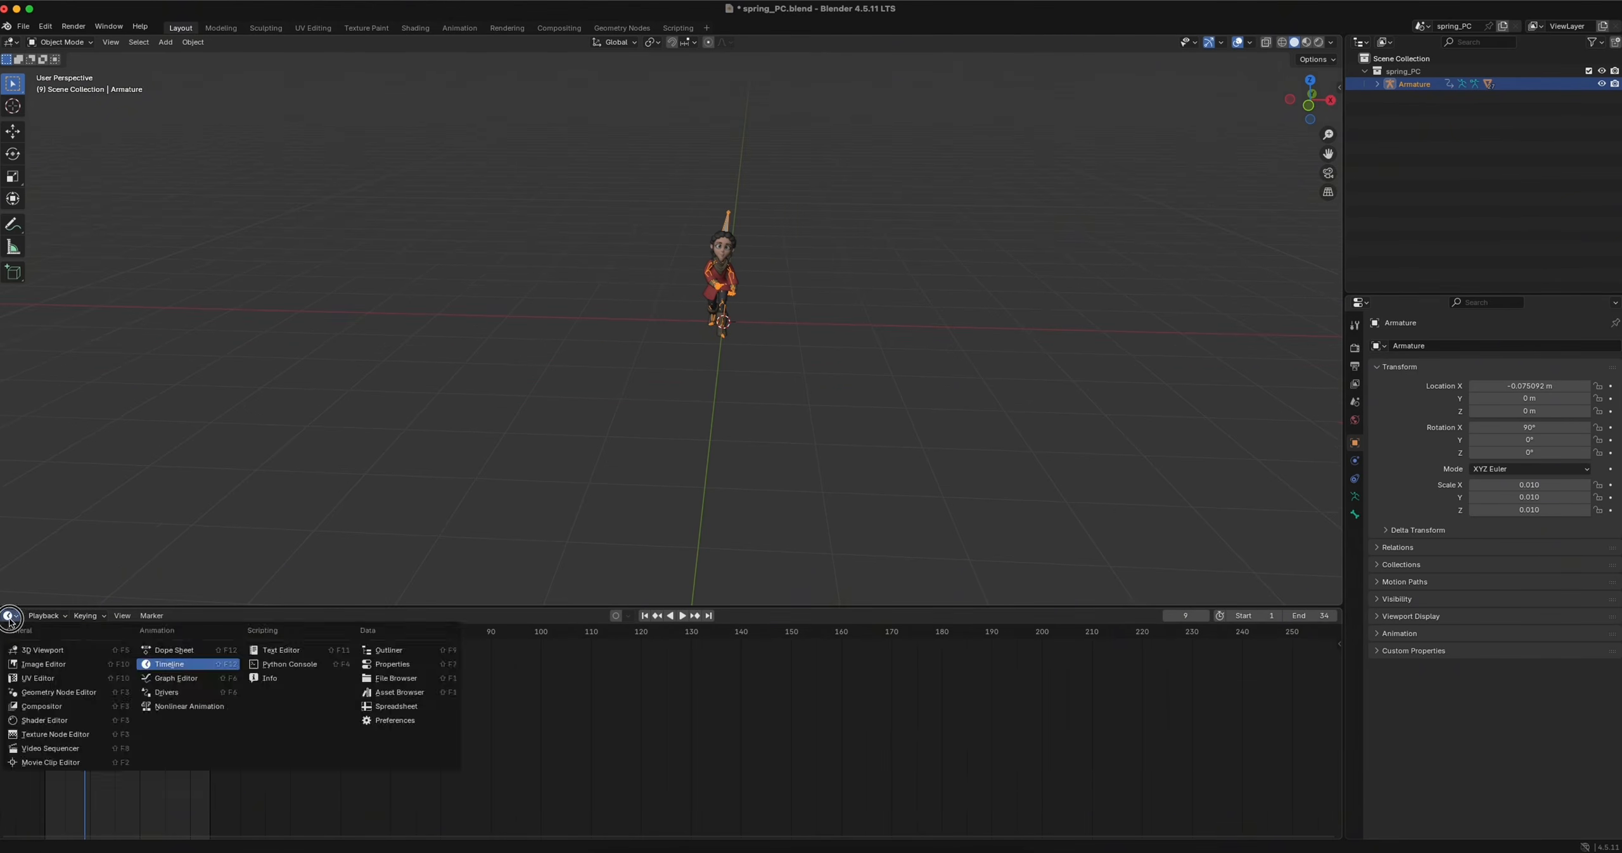
click(191, 707)
ctrl+scroll(769, 757, down, 20)
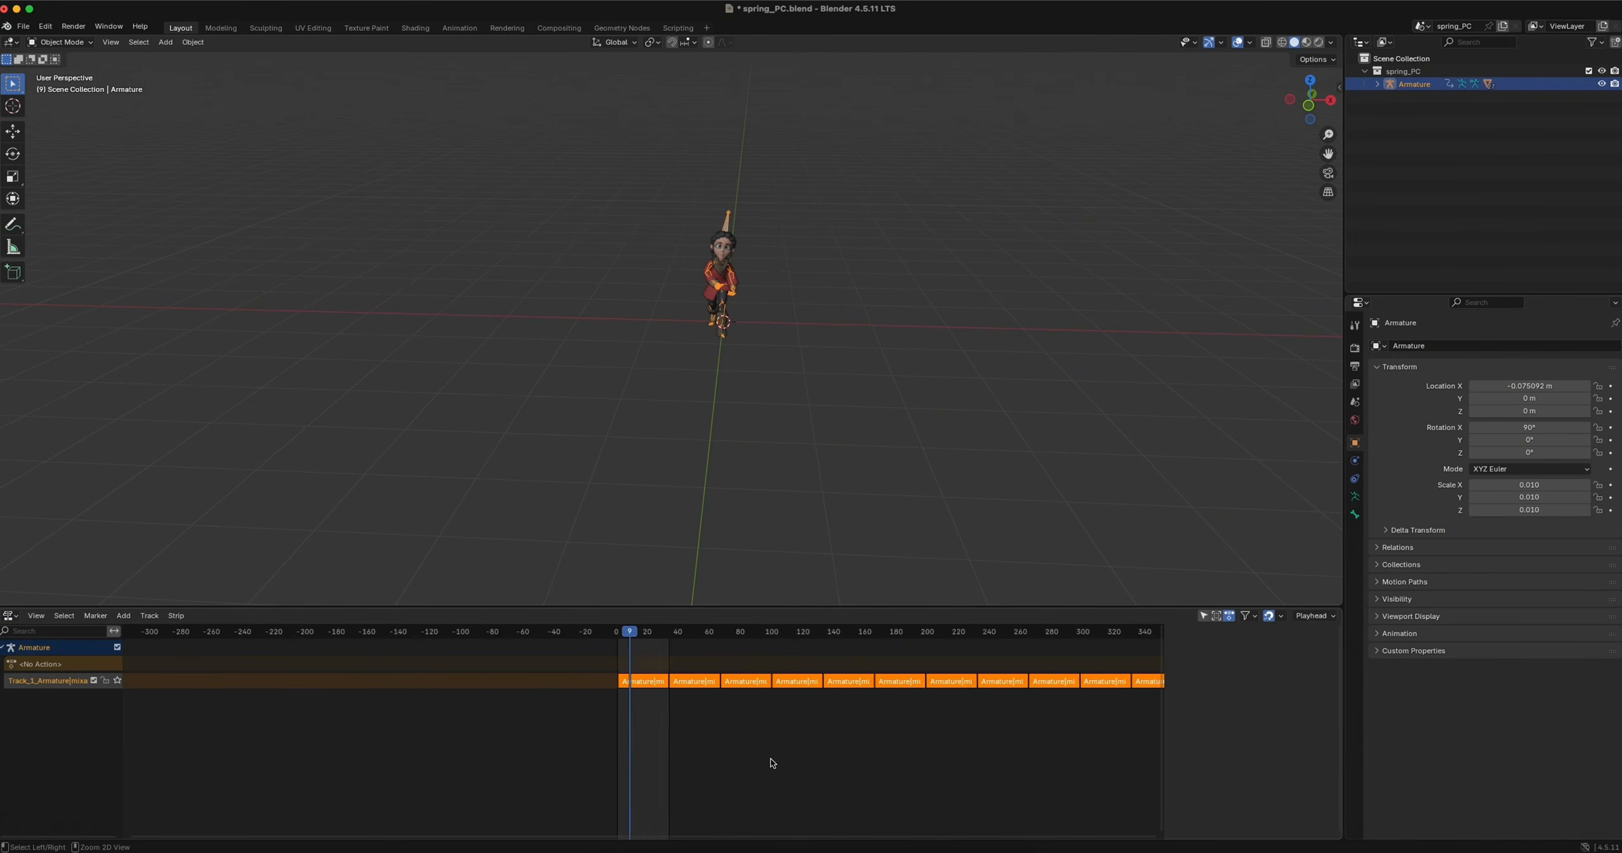
ctrl+scroll(796, 745, up, 4)
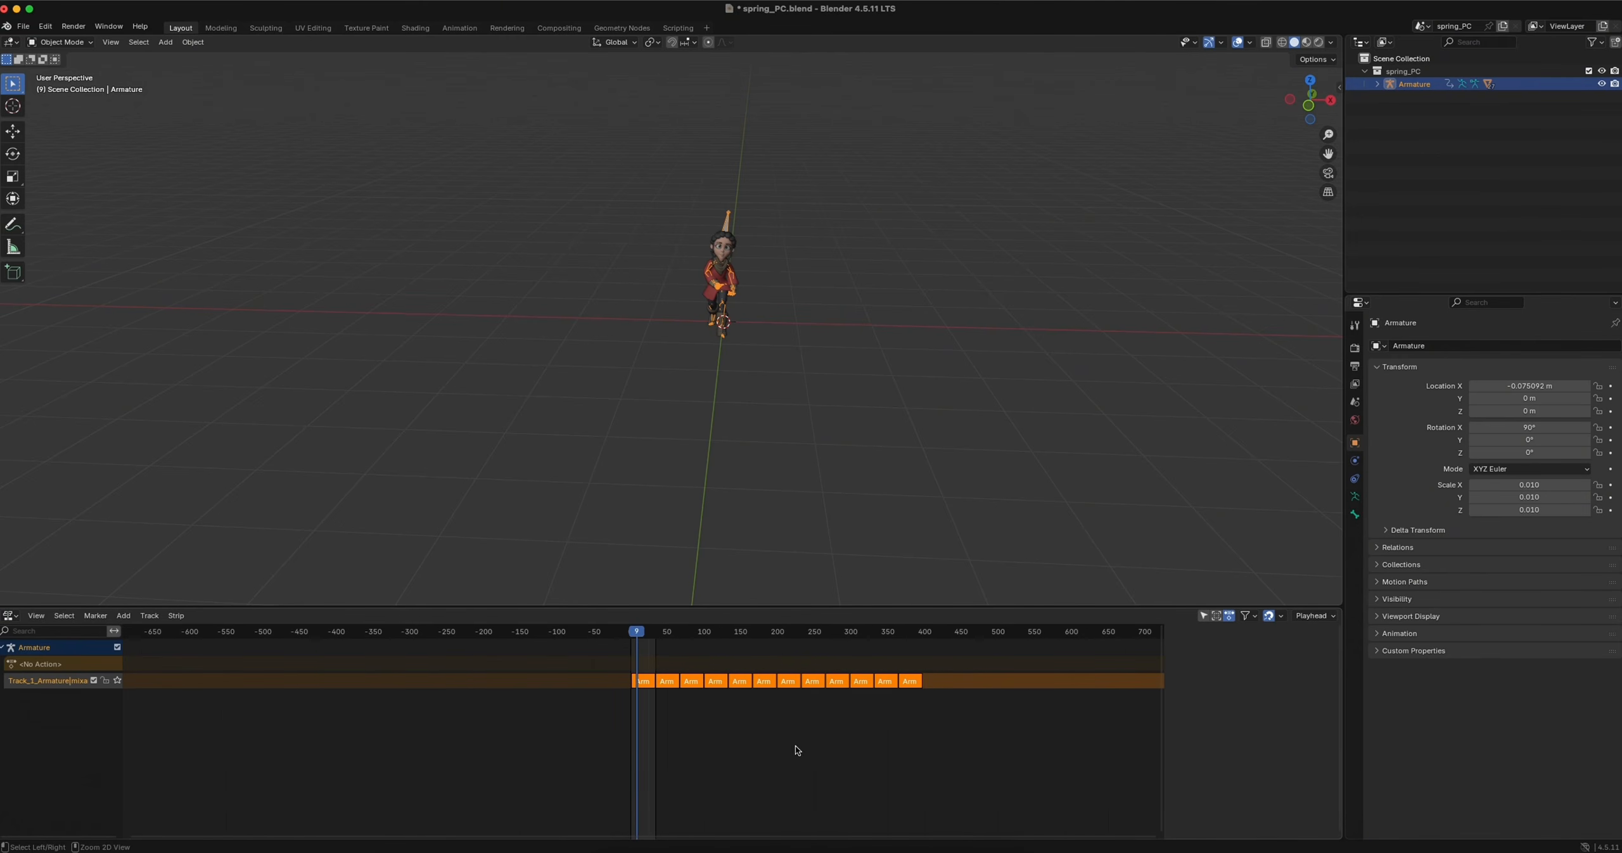
click(922, 633)
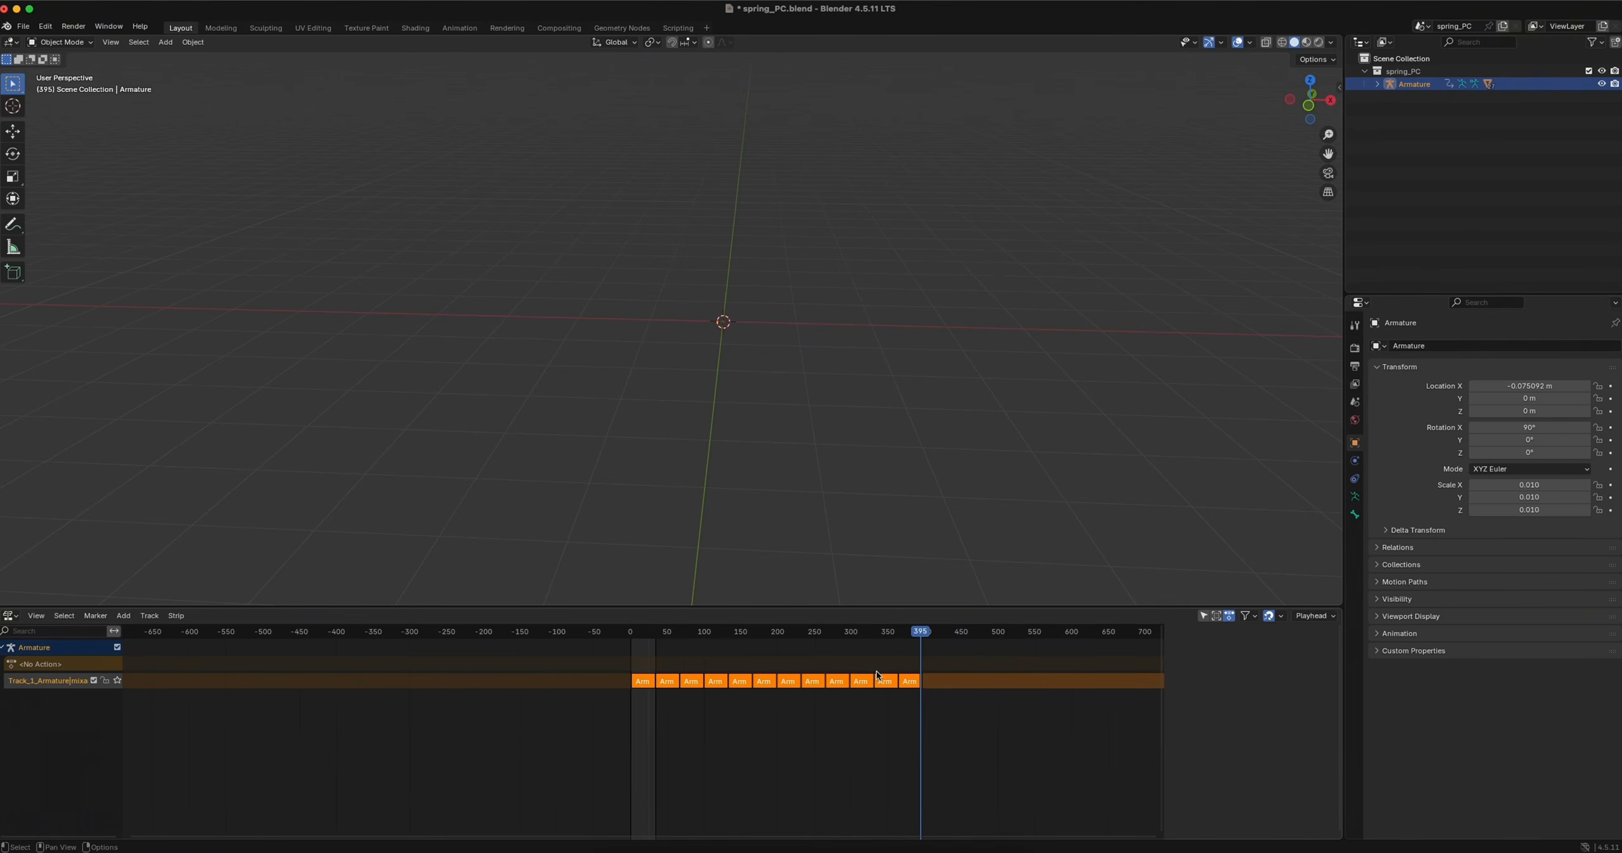
Set the scene's end frame to 395 in the Timeline, and return to the Nonlinear Animation editor
click(10, 615)
click(183, 657)
double_click(1321, 616)
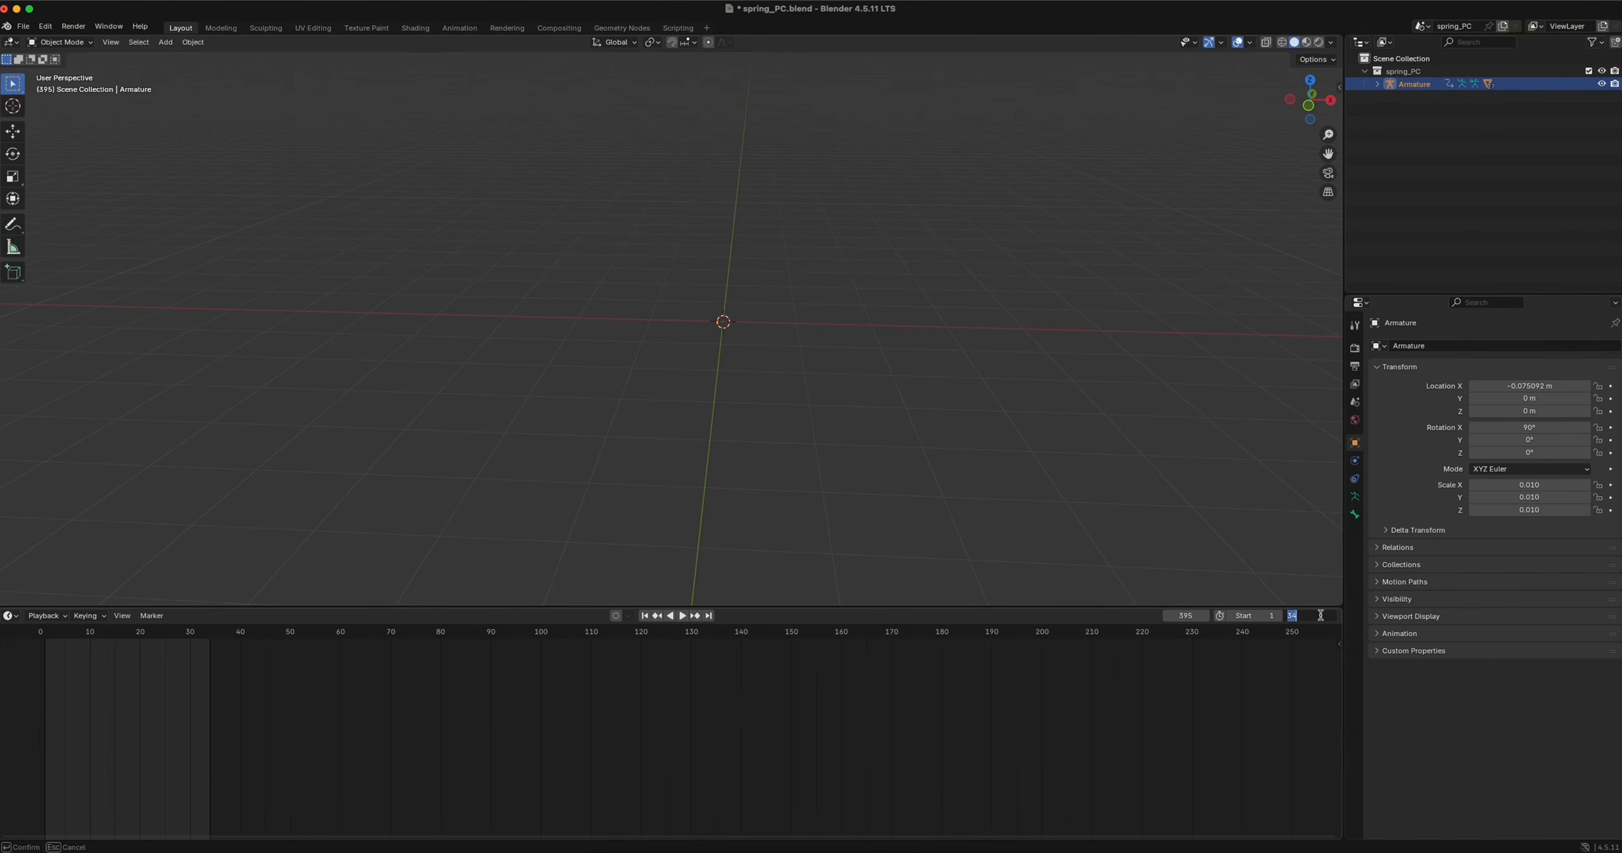
text(395)
key(Return)
click(11, 615)
click(200, 707)
Scrub back to the beginning of the first strip and play the extended walk
scroll(773, 325, up, 8)
shift+scroll(781, 327, right, 5)
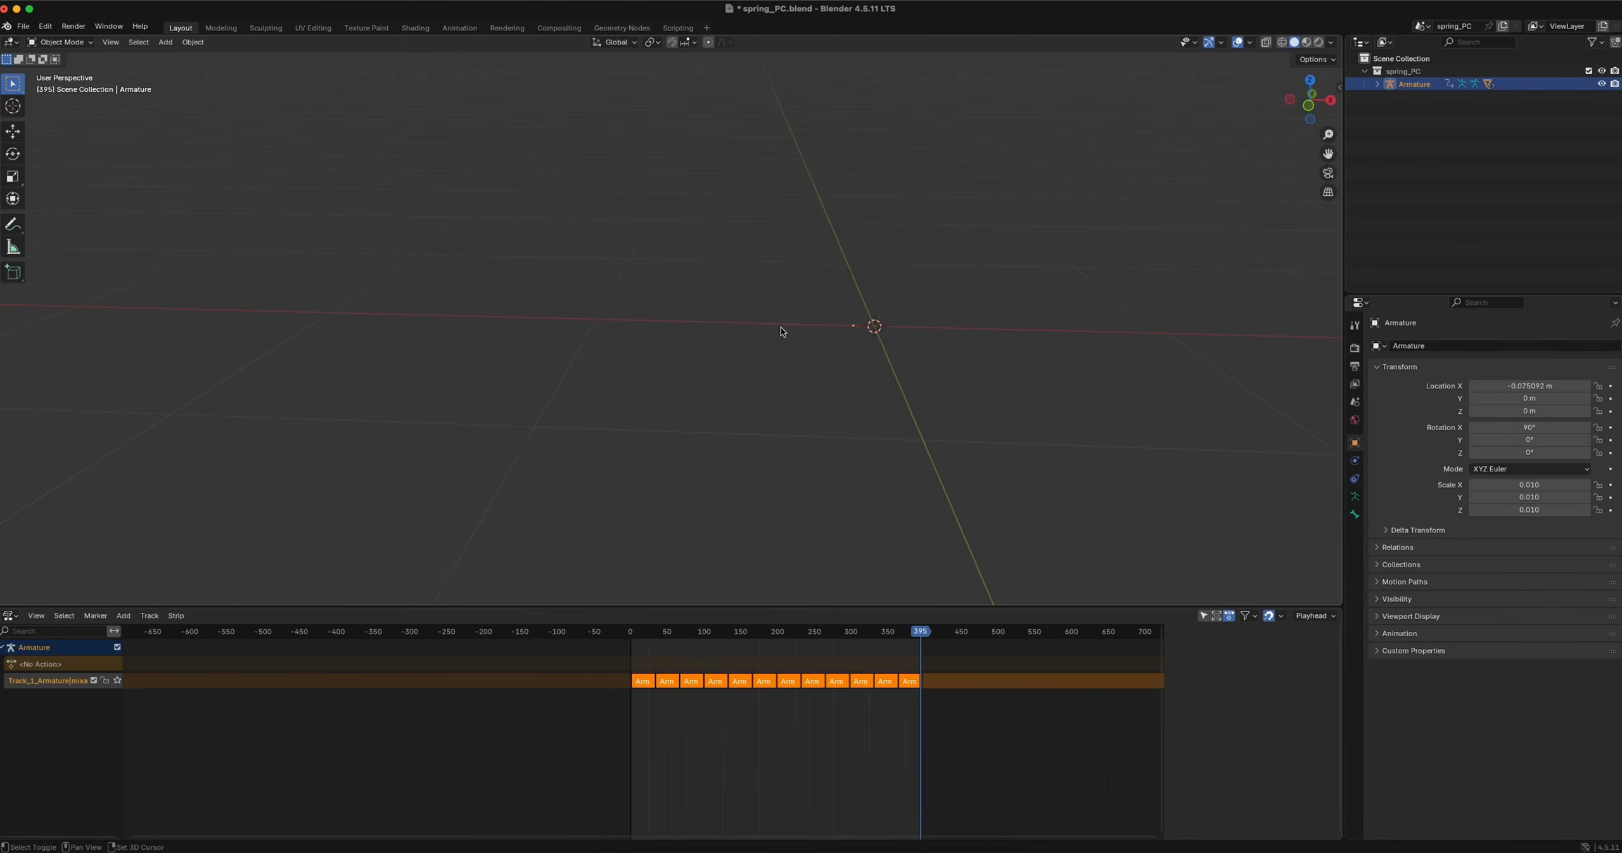
drag(925, 638, 633, 632)
scroll(789, 356, down, 8)
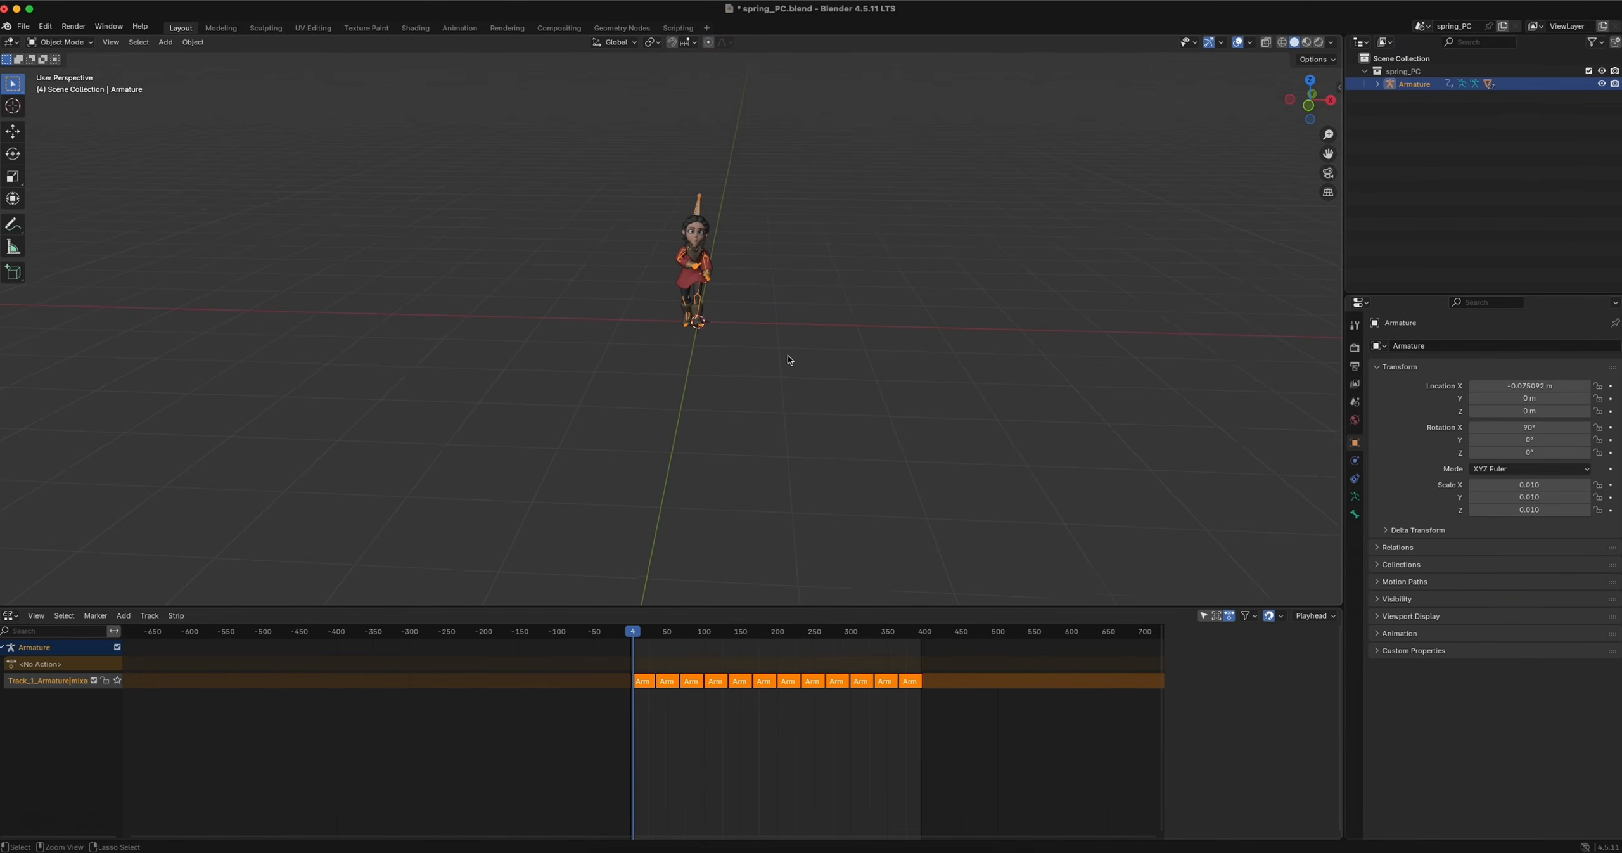
key(space)
Add a camera and move it along the global Y axis to about -4.02 m, in front of the character
key(shift+a)
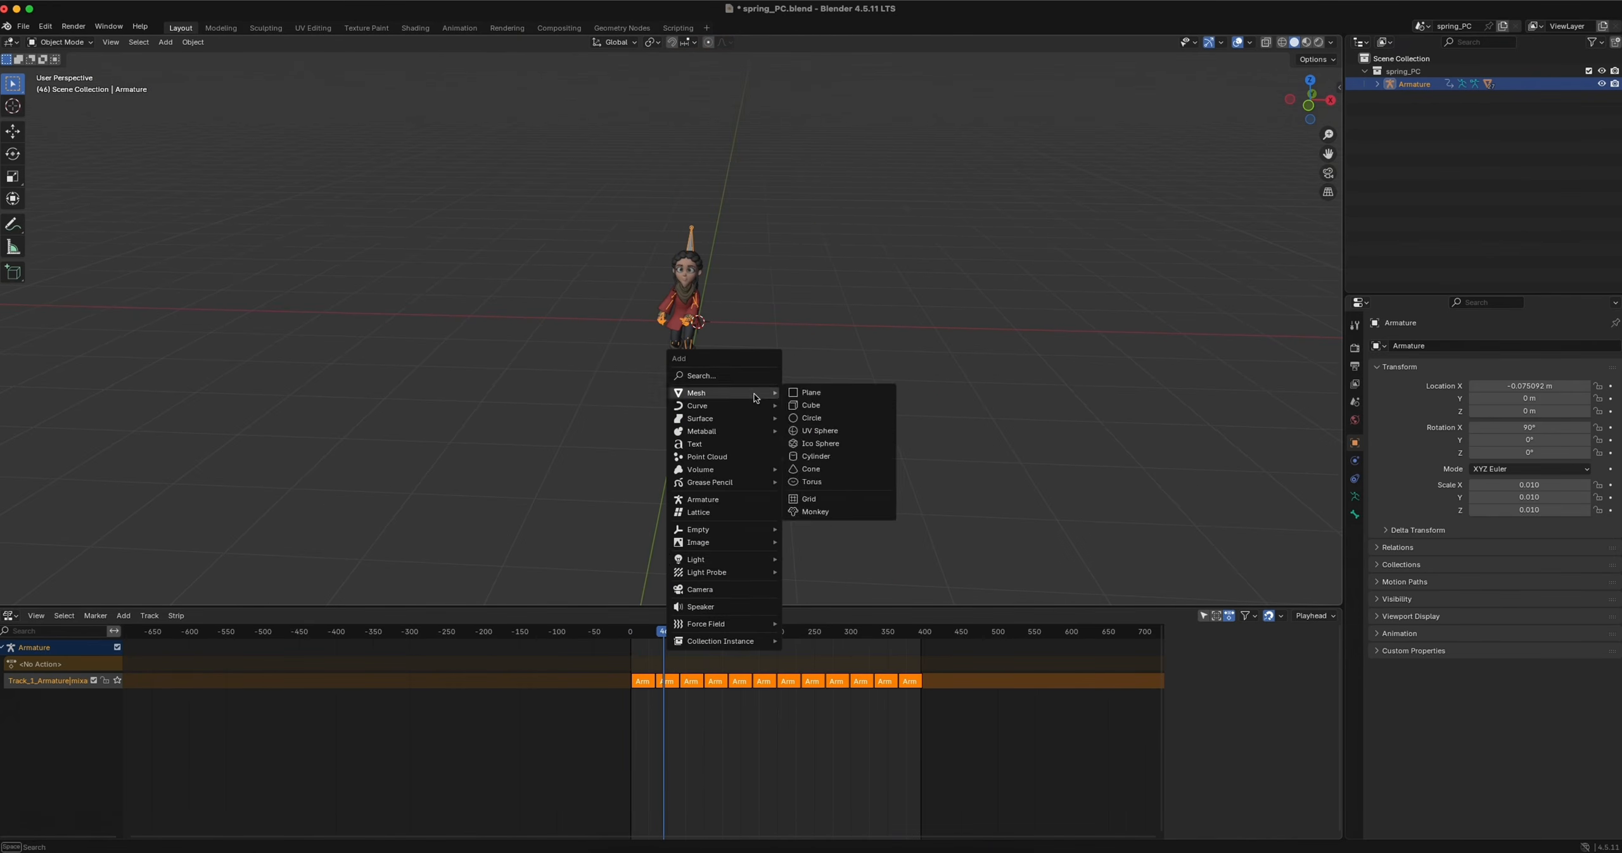
click(722, 589)
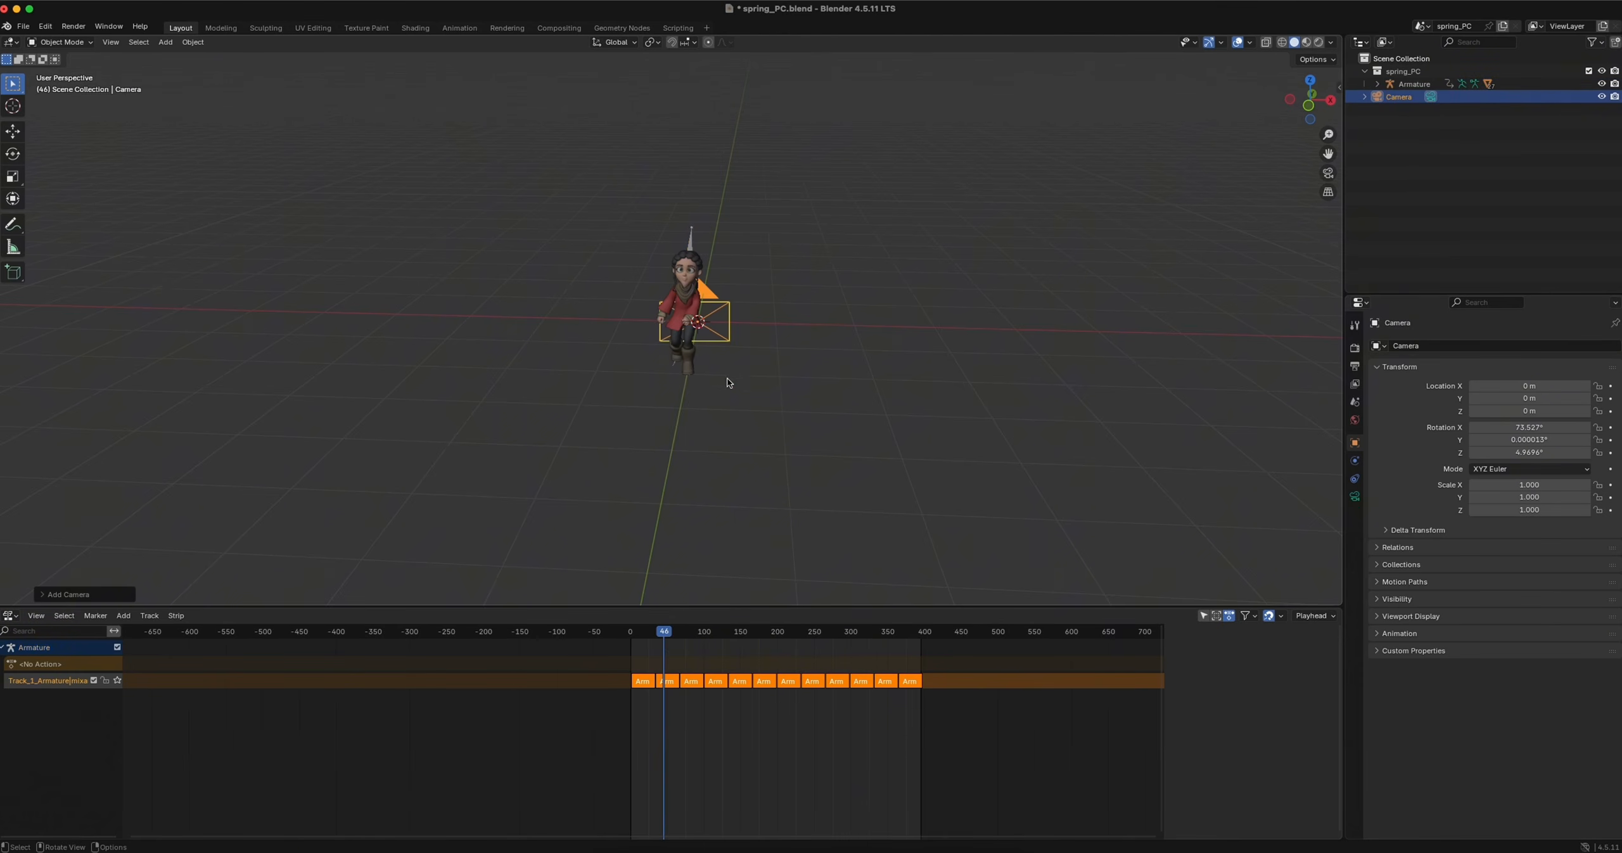
middle_drag(727, 379, 714, 382)
key(g)
key(x)
key(y)
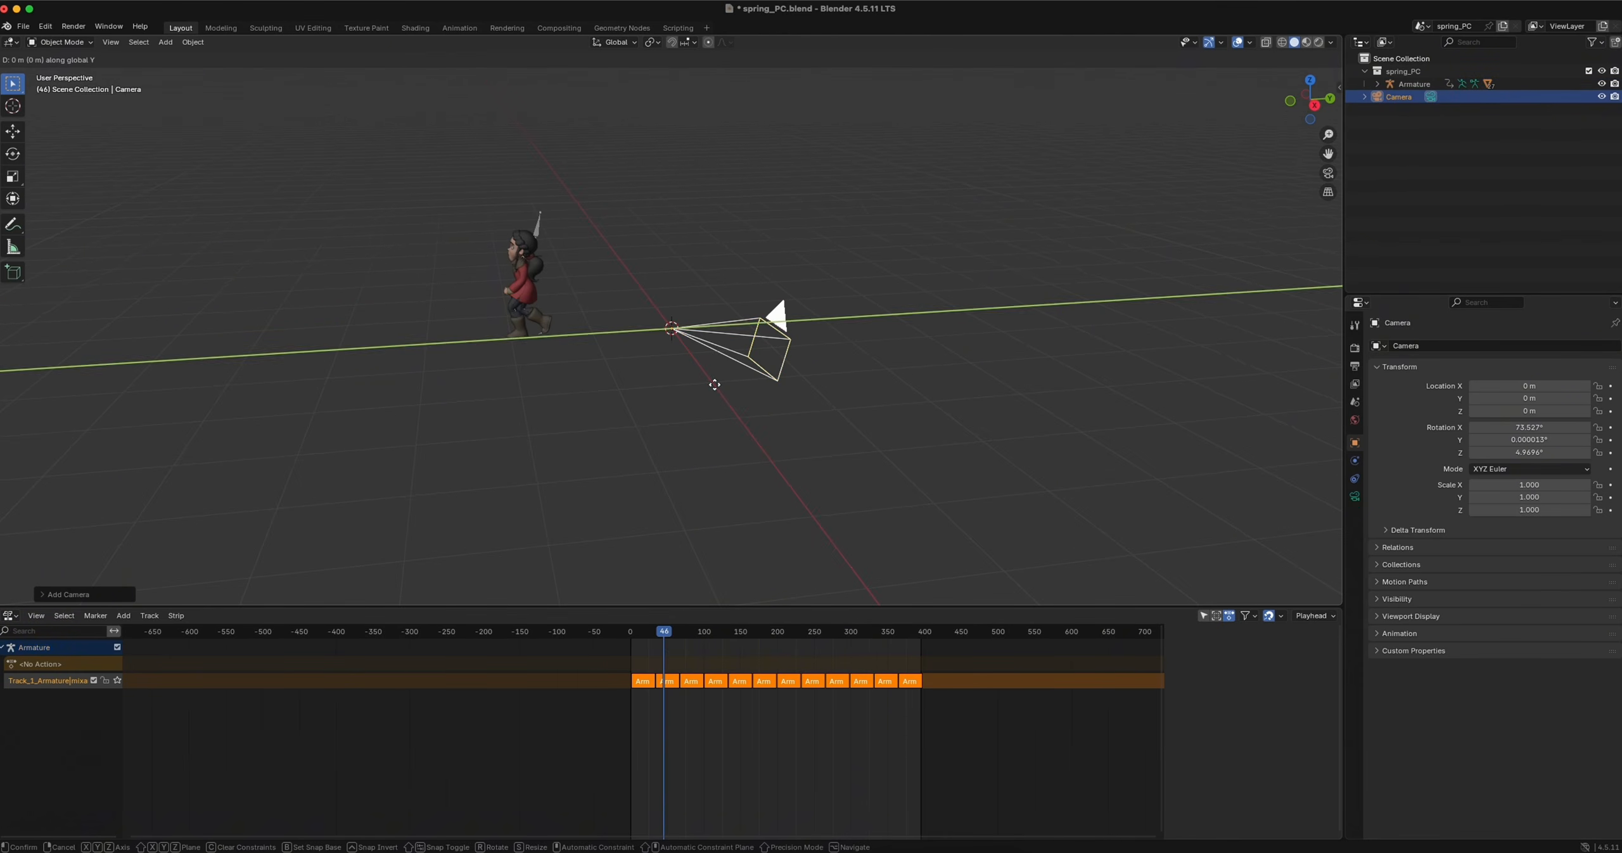
click(380, 406)
Return to frame 1 and raise the camera about 0.73 m along the global Z axis
drag(663, 632, 631, 634)
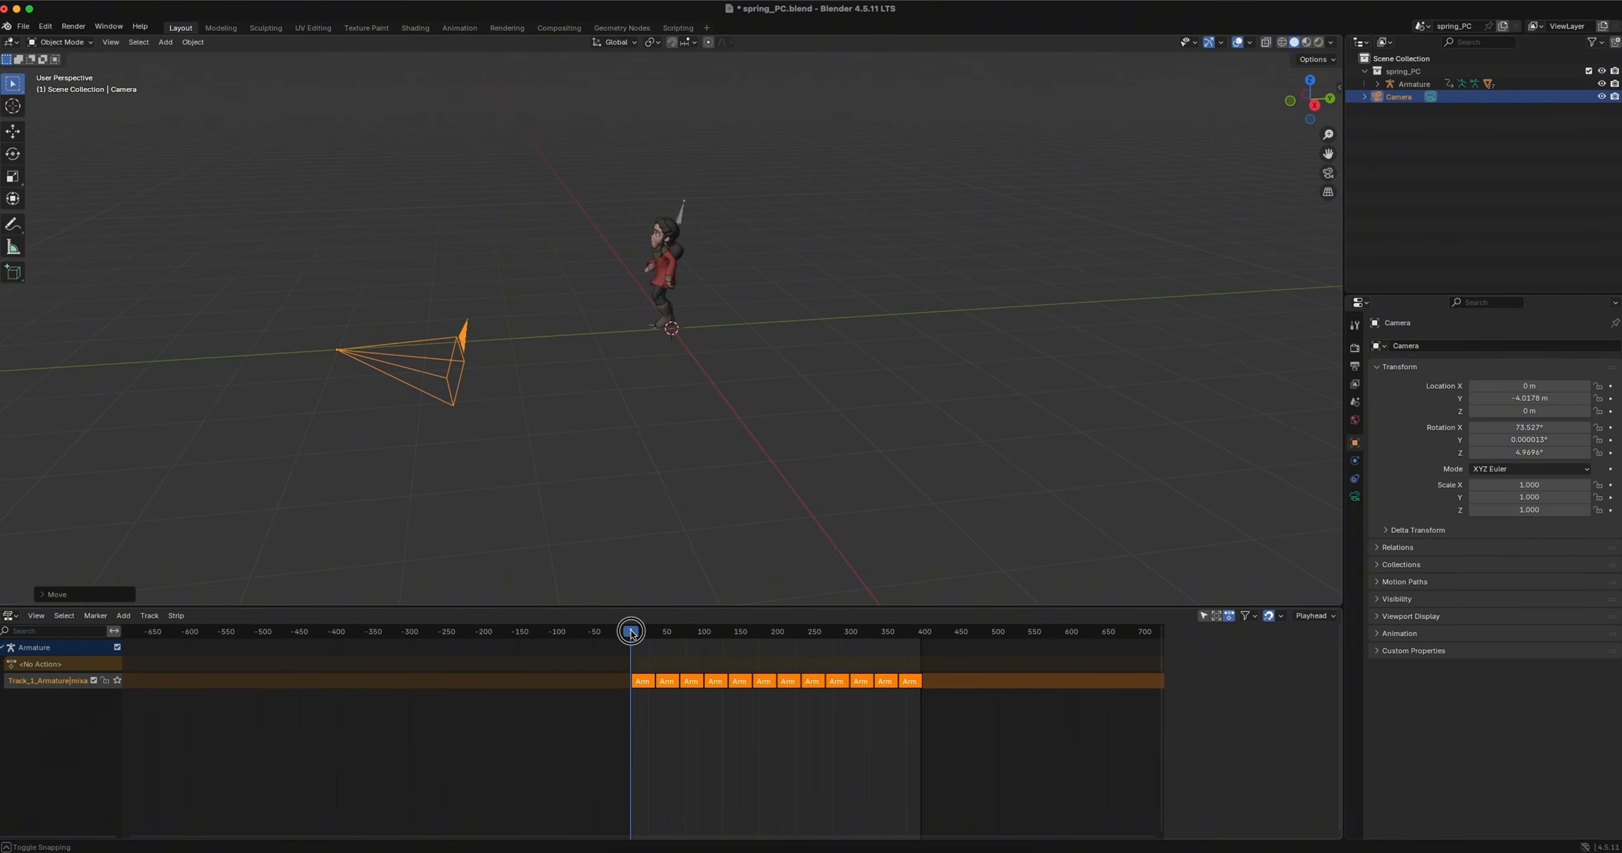
middle_drag(446, 410, 448, 365)
key(g)
key(z)
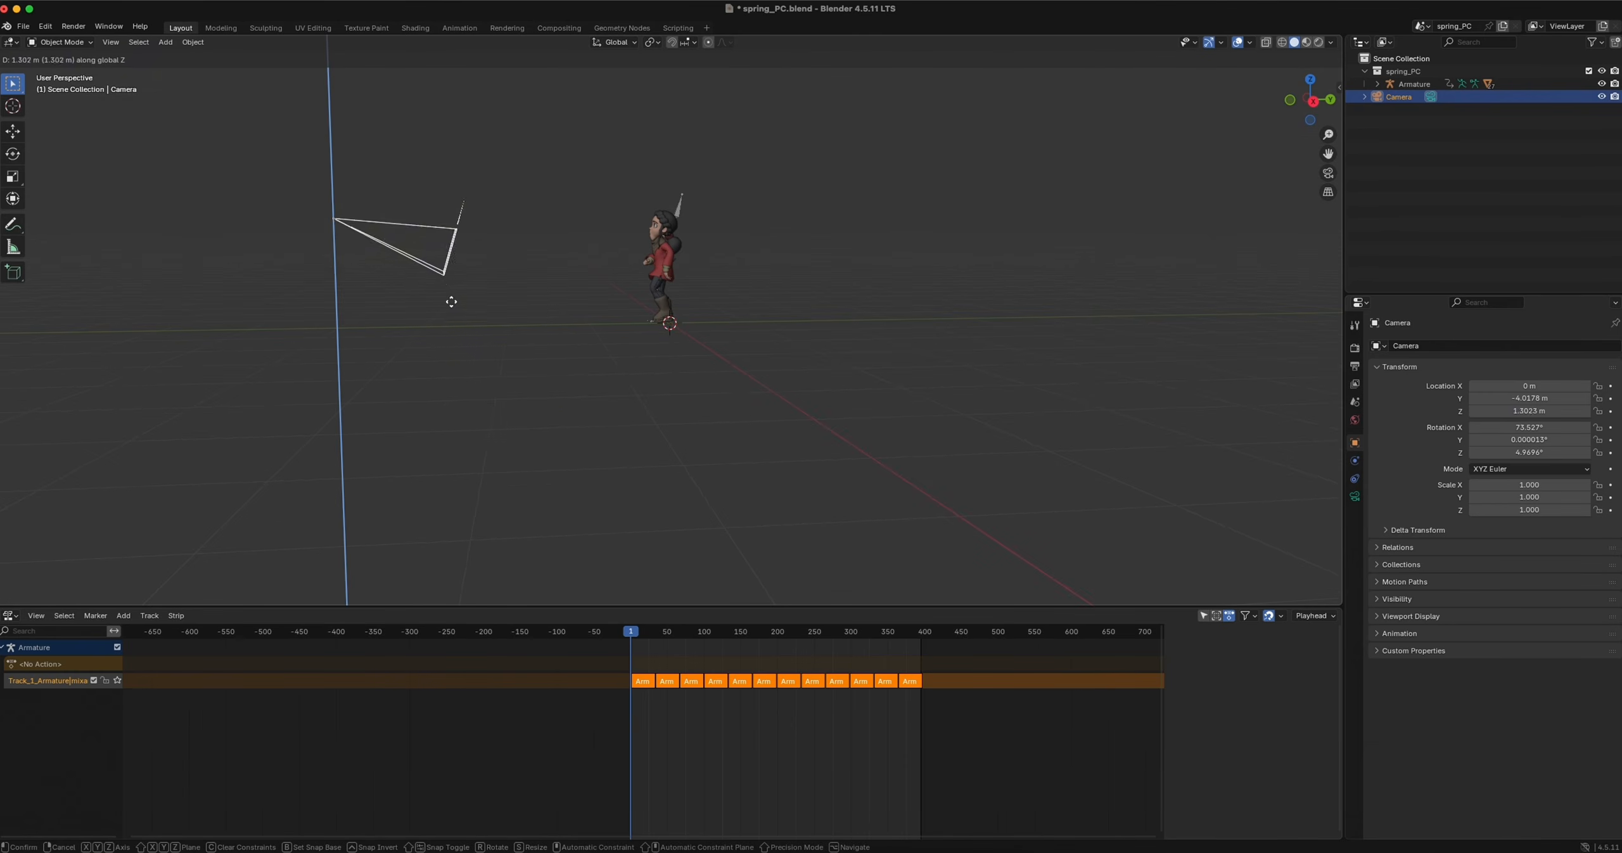
click(453, 333)
Rotate the camera around the global X axis to about 91.66° so it faces the character, and look through it
key(r)
key(x)
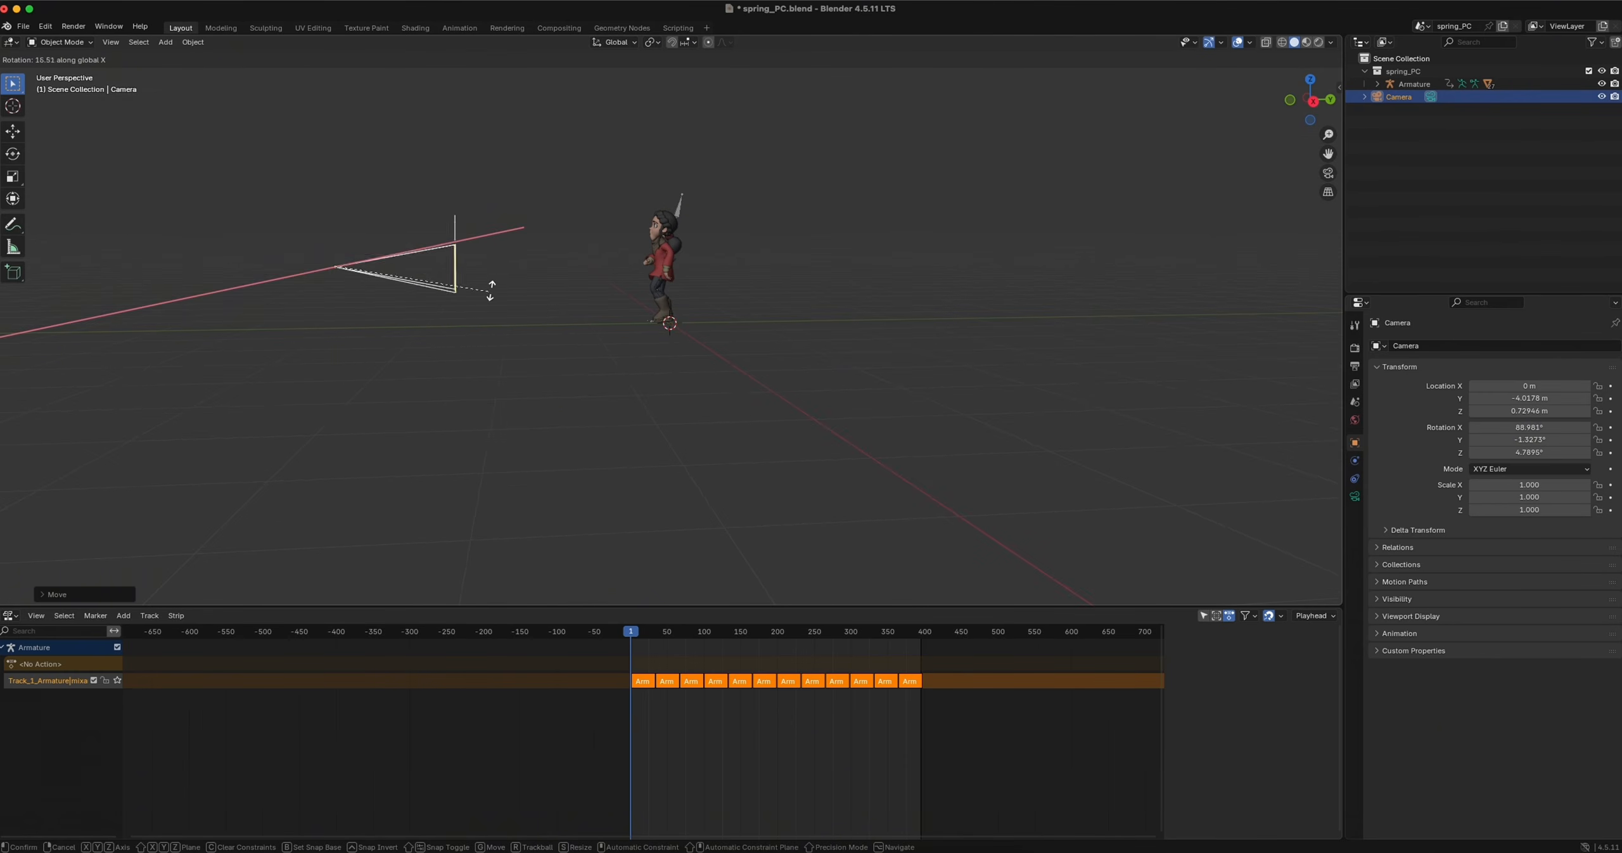
click(488, 289)
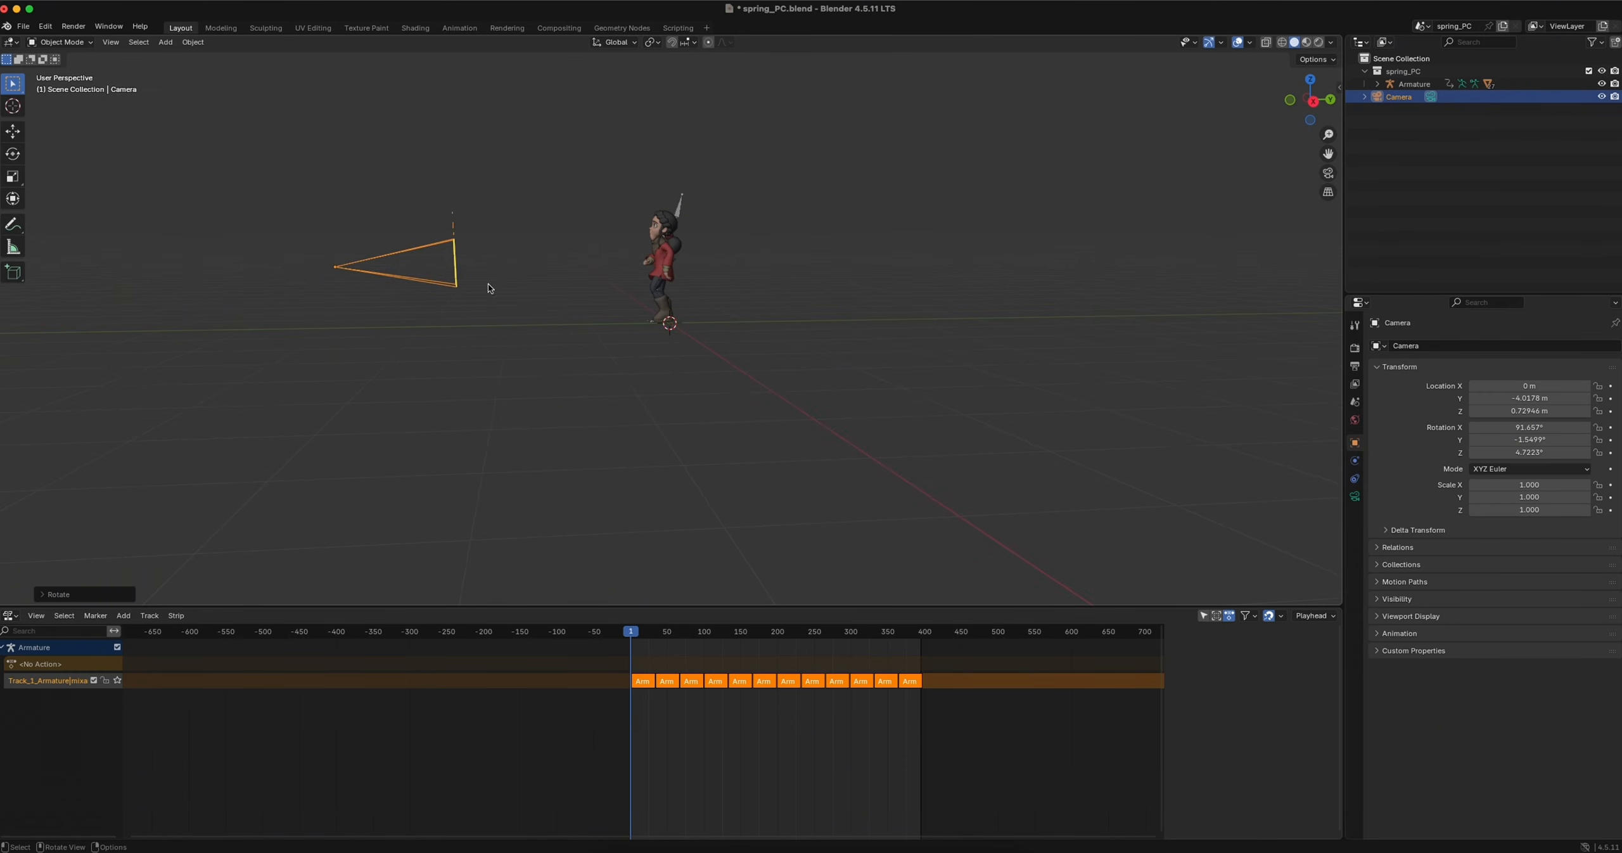
click(1328, 173)
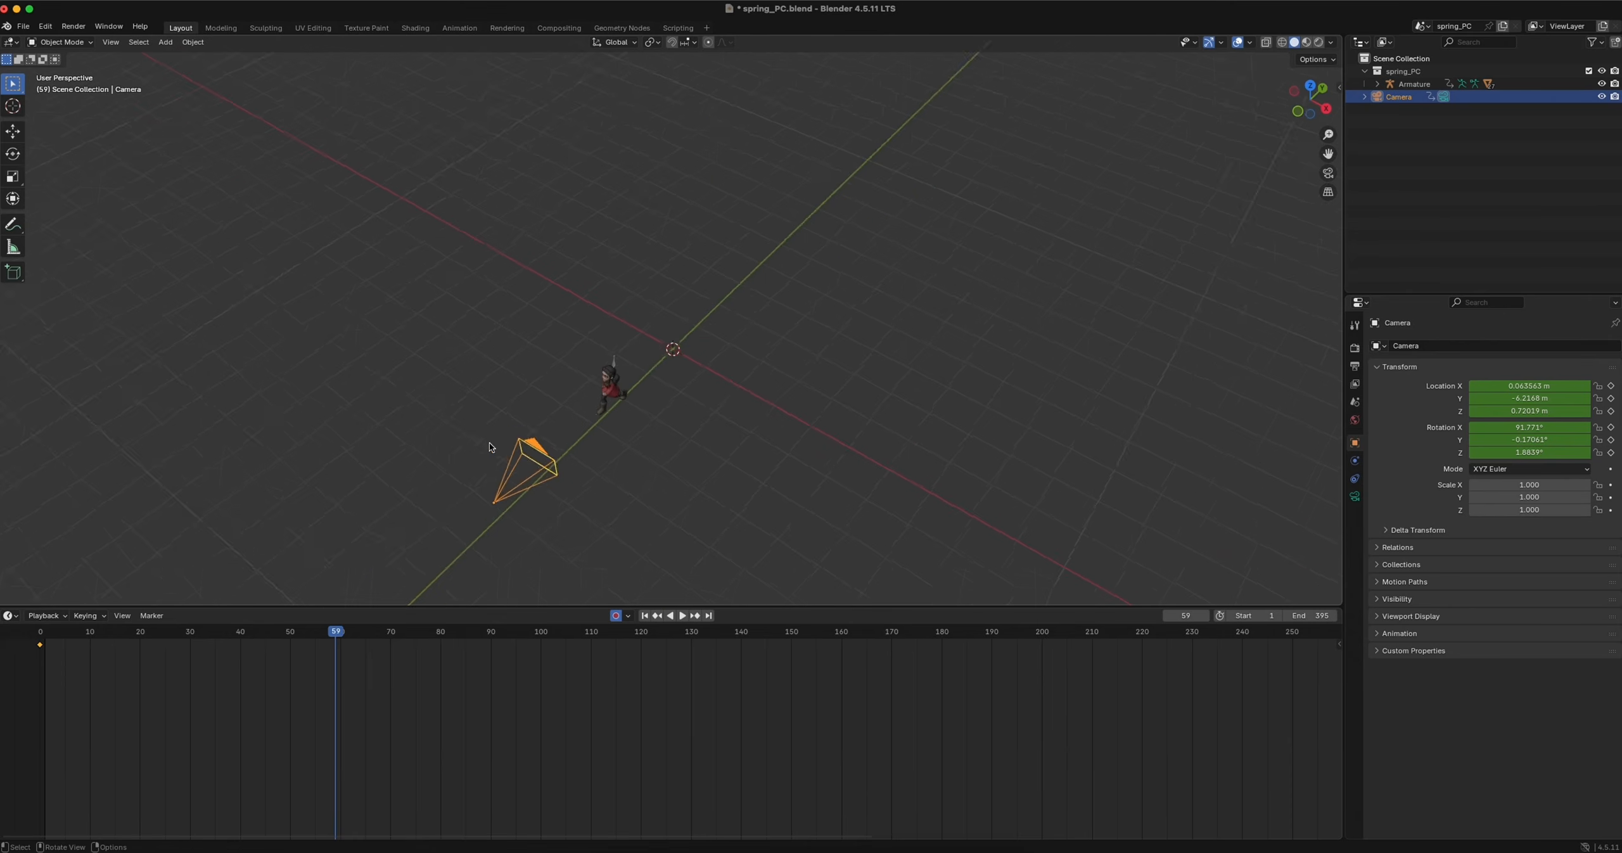
View the keyed camera and the character from above and return the playhead to frame 0
scroll(489, 442, down, 10)
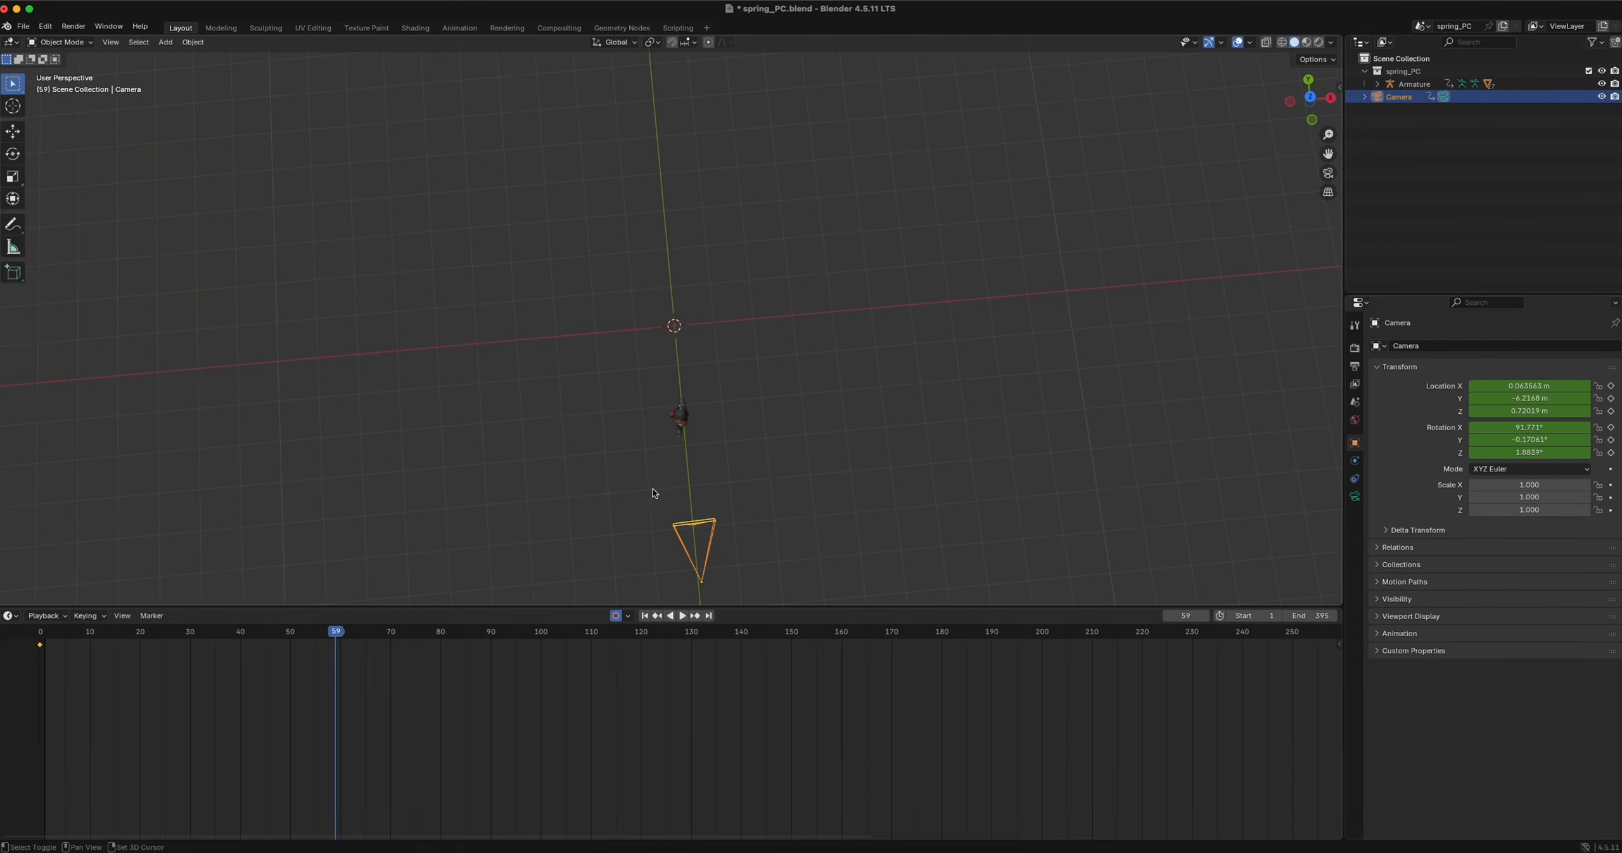
shift+scroll(648, 493, down, 5)
scroll(648, 493, right, 3)
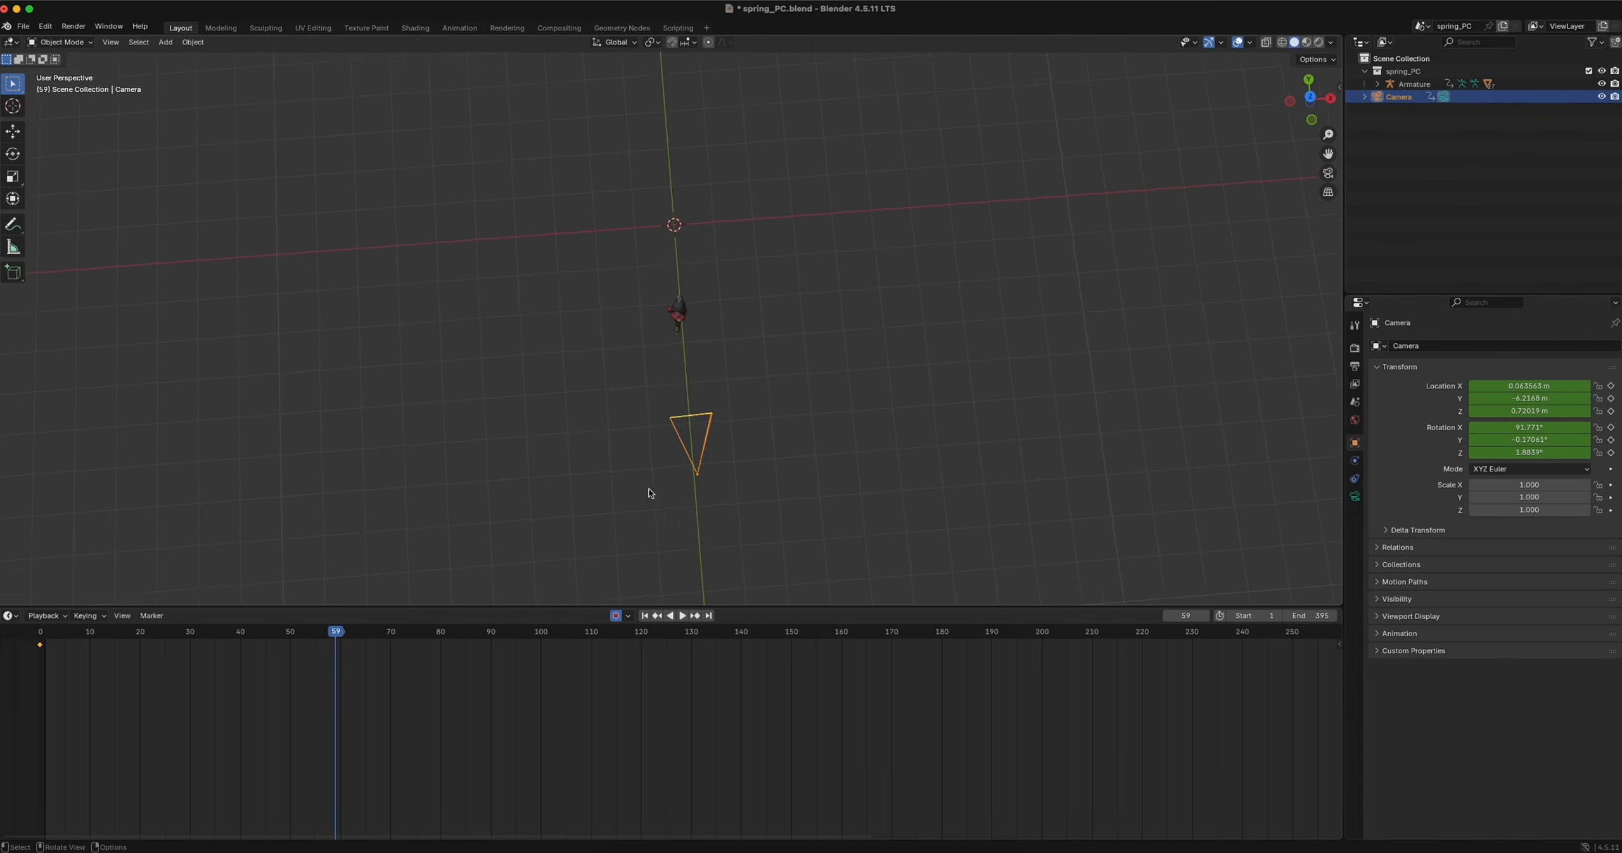
shift+scroll(650, 493, down, 2)
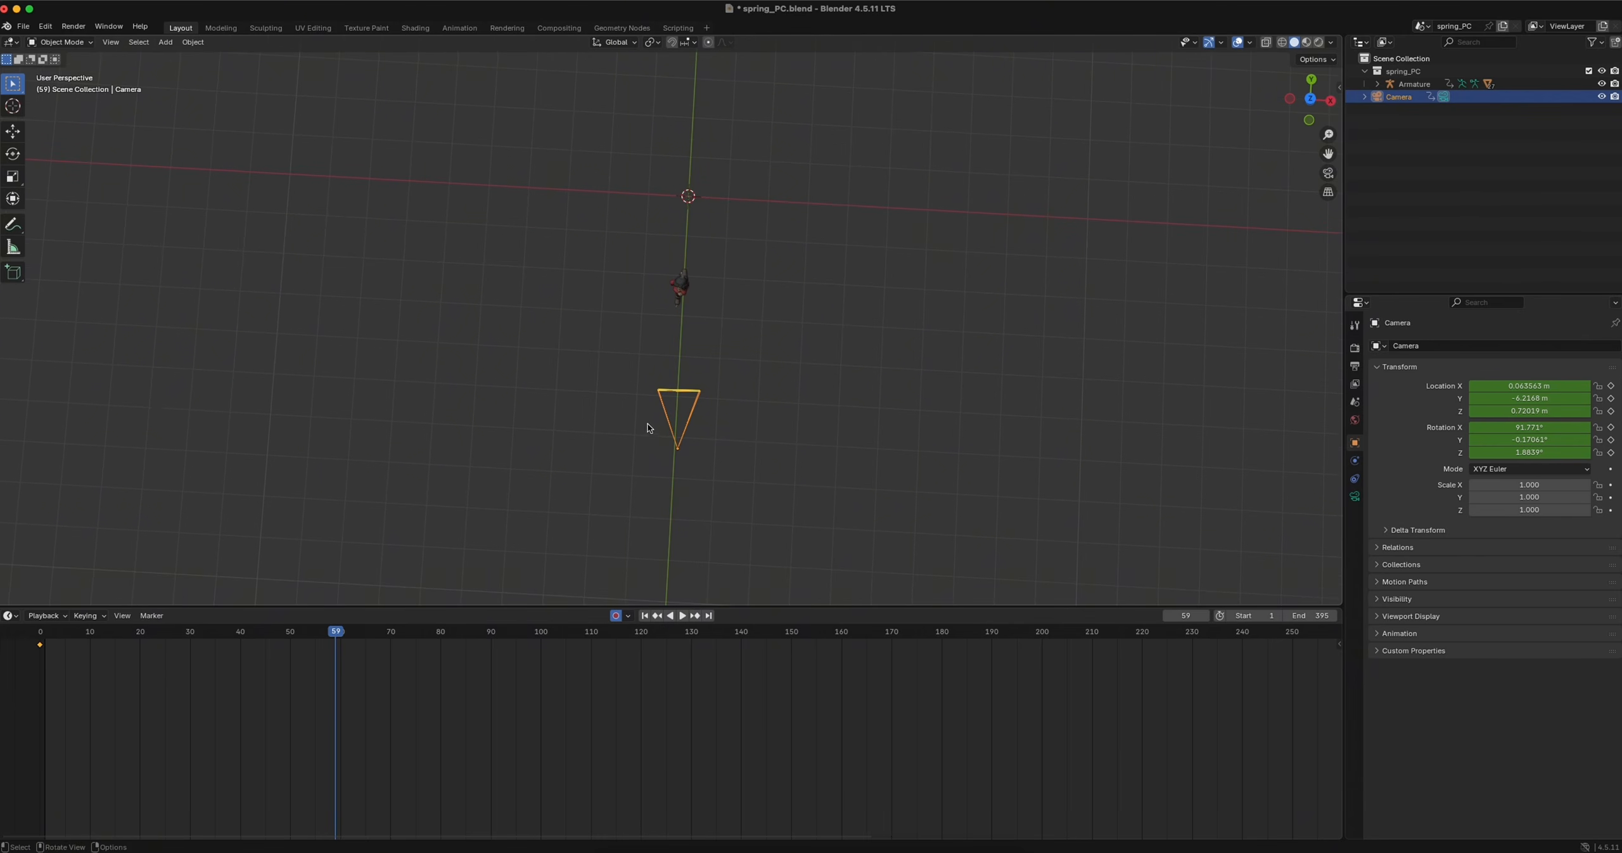
drag(342, 633, 40, 641)
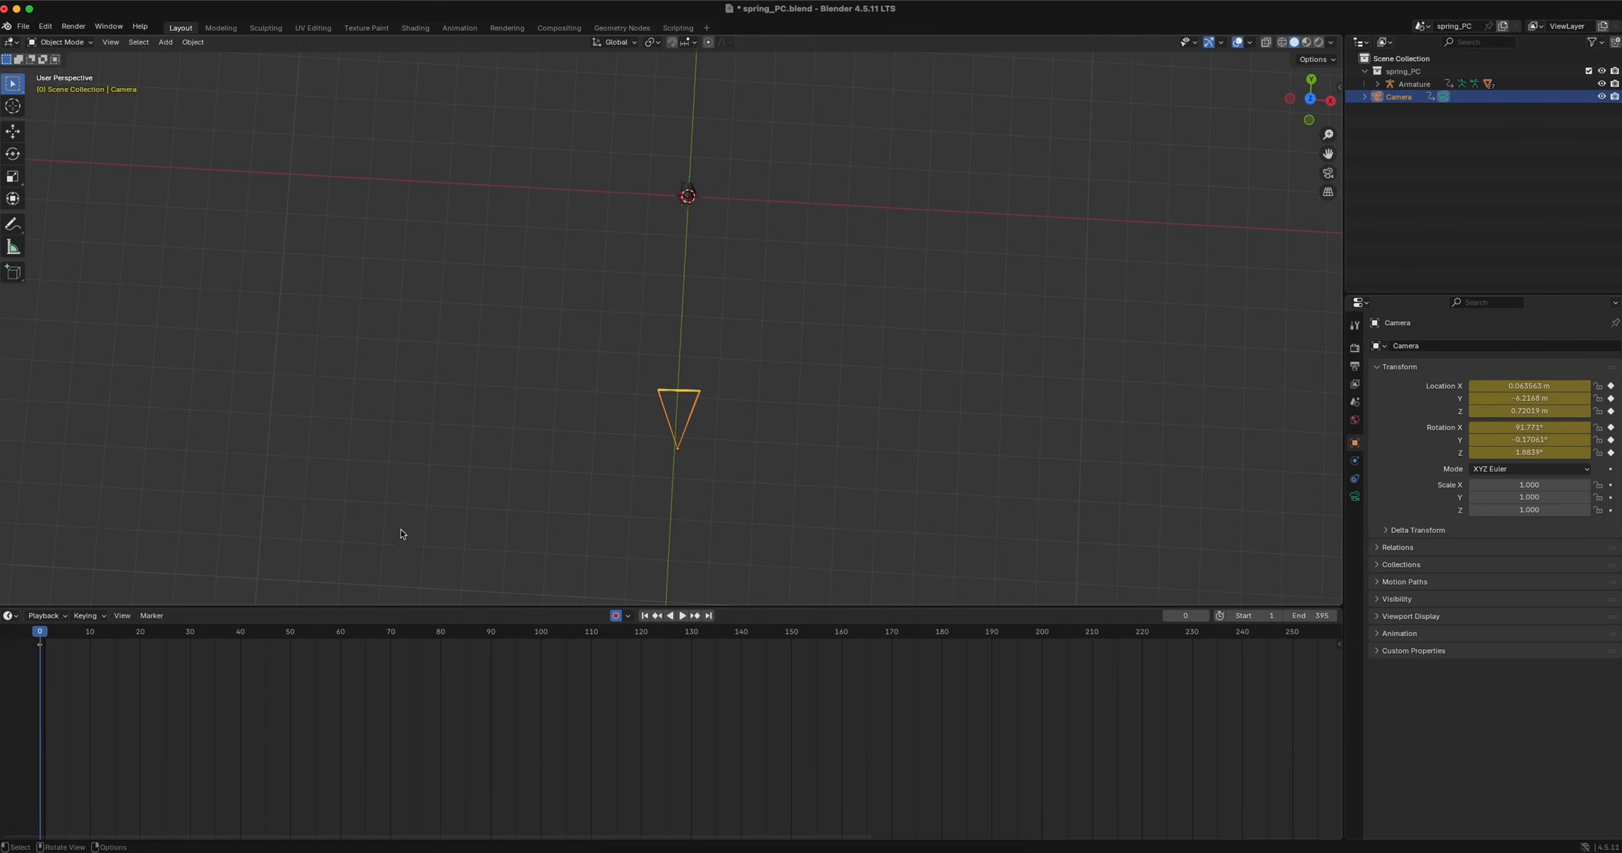
Go to frame 100 and move the camera along the global Y axis to about -10.26 m, away from the character
drag(40, 637, 442, 640)
ctrl+scroll(573, 448, down, 2)
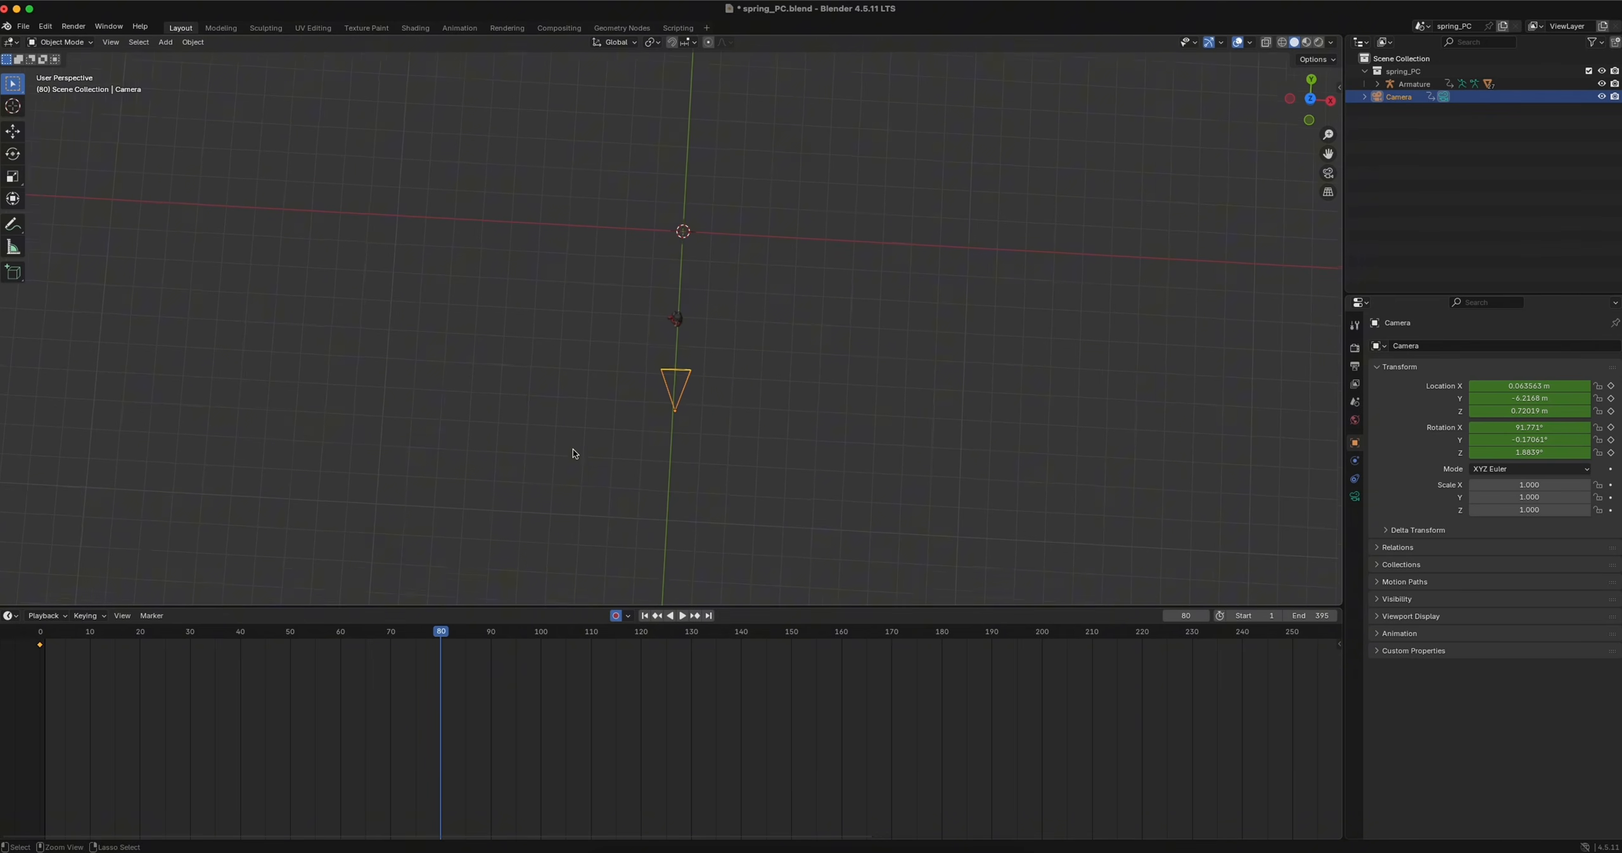
drag(446, 632, 541, 633)
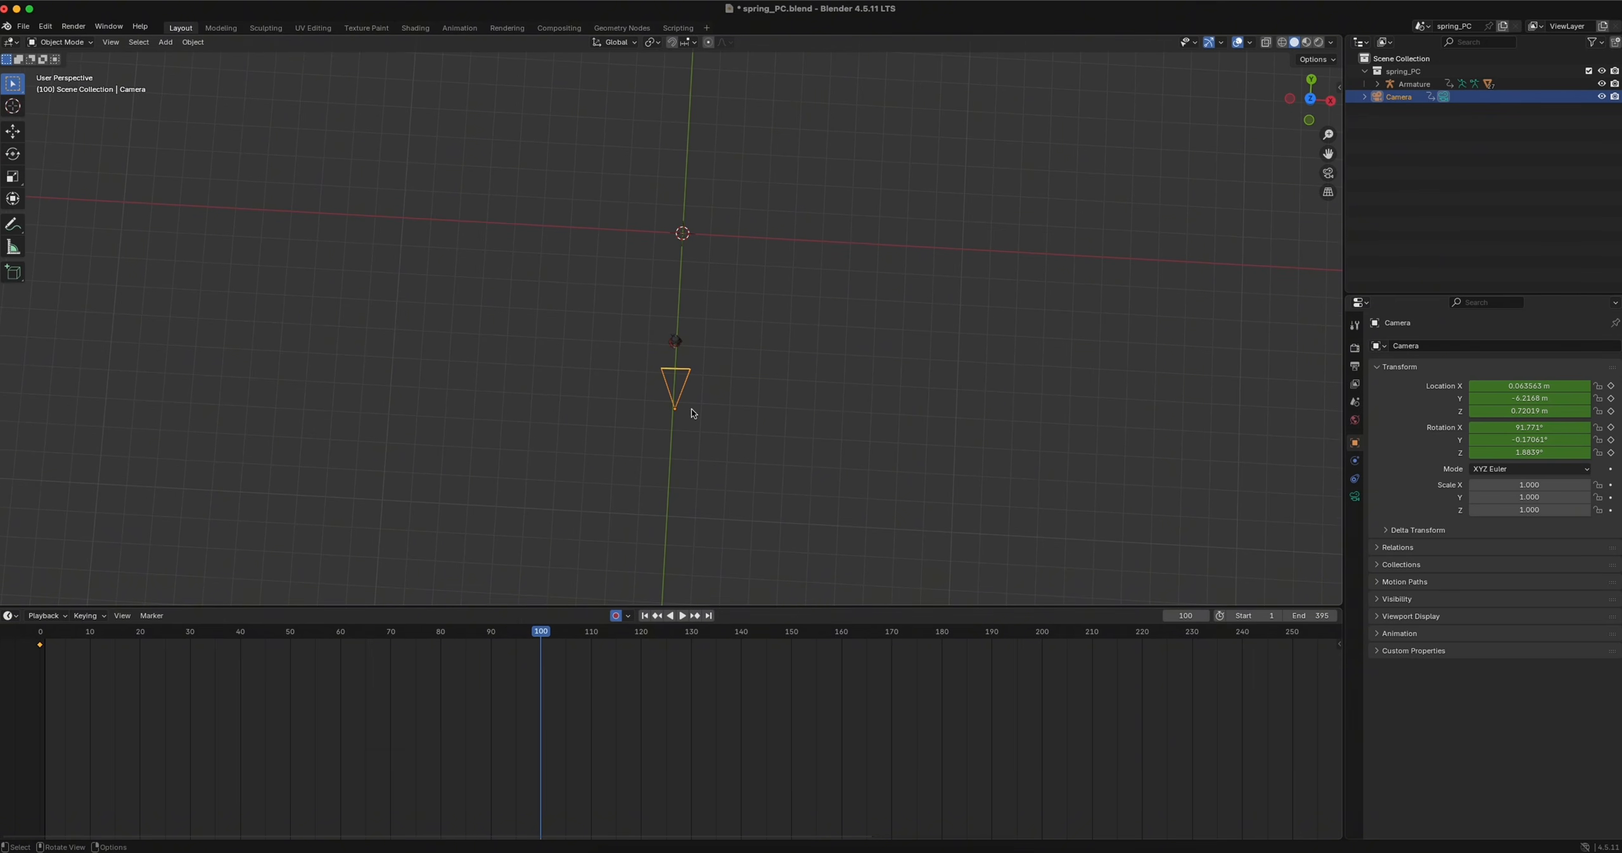
key(g)
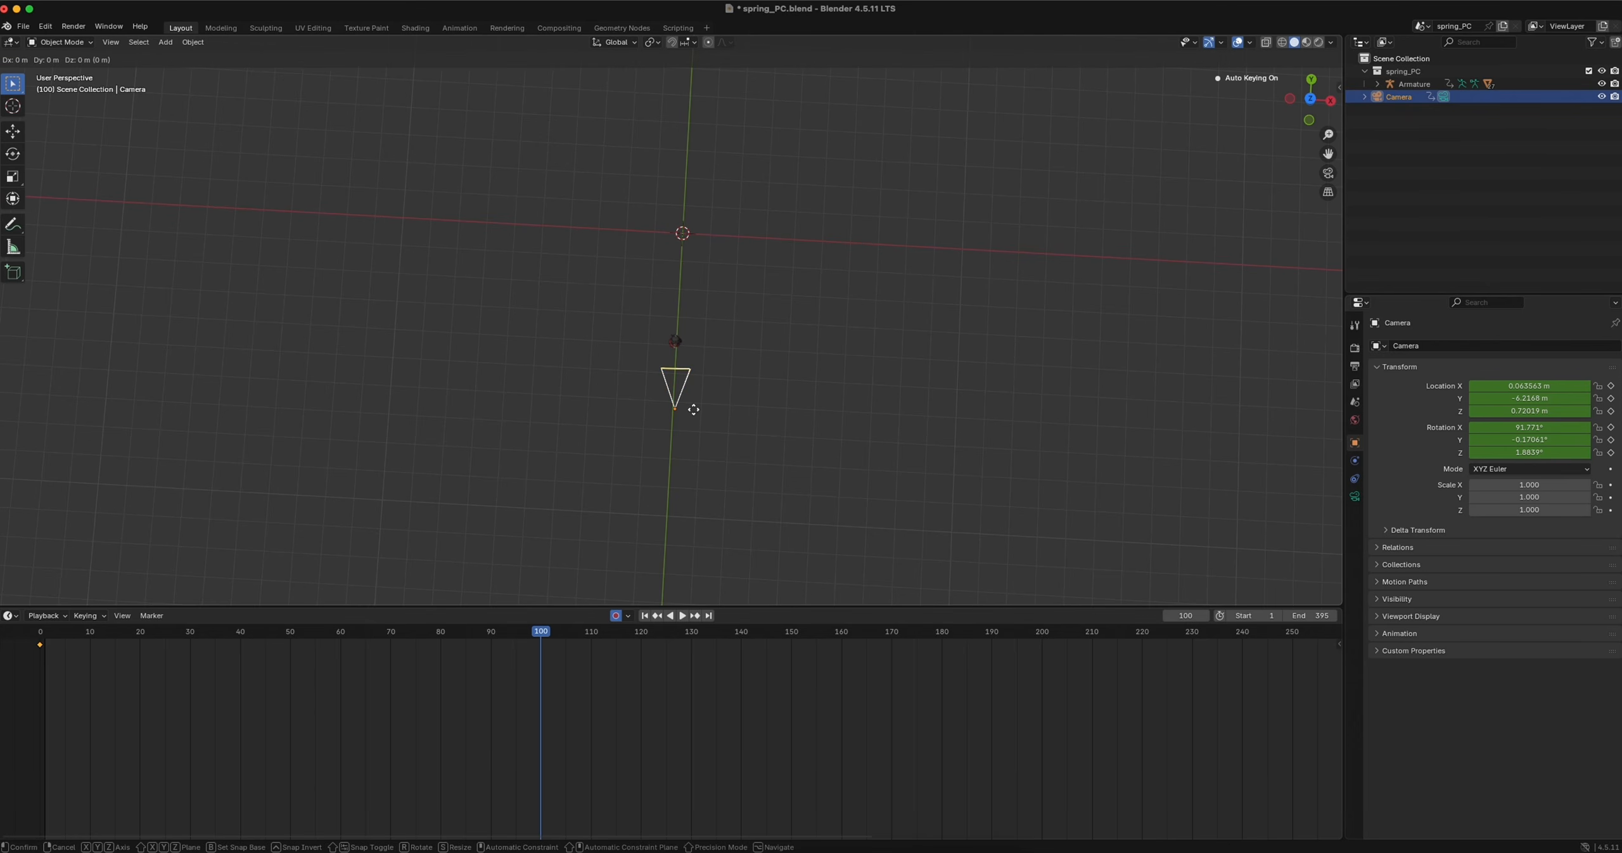
key(y)
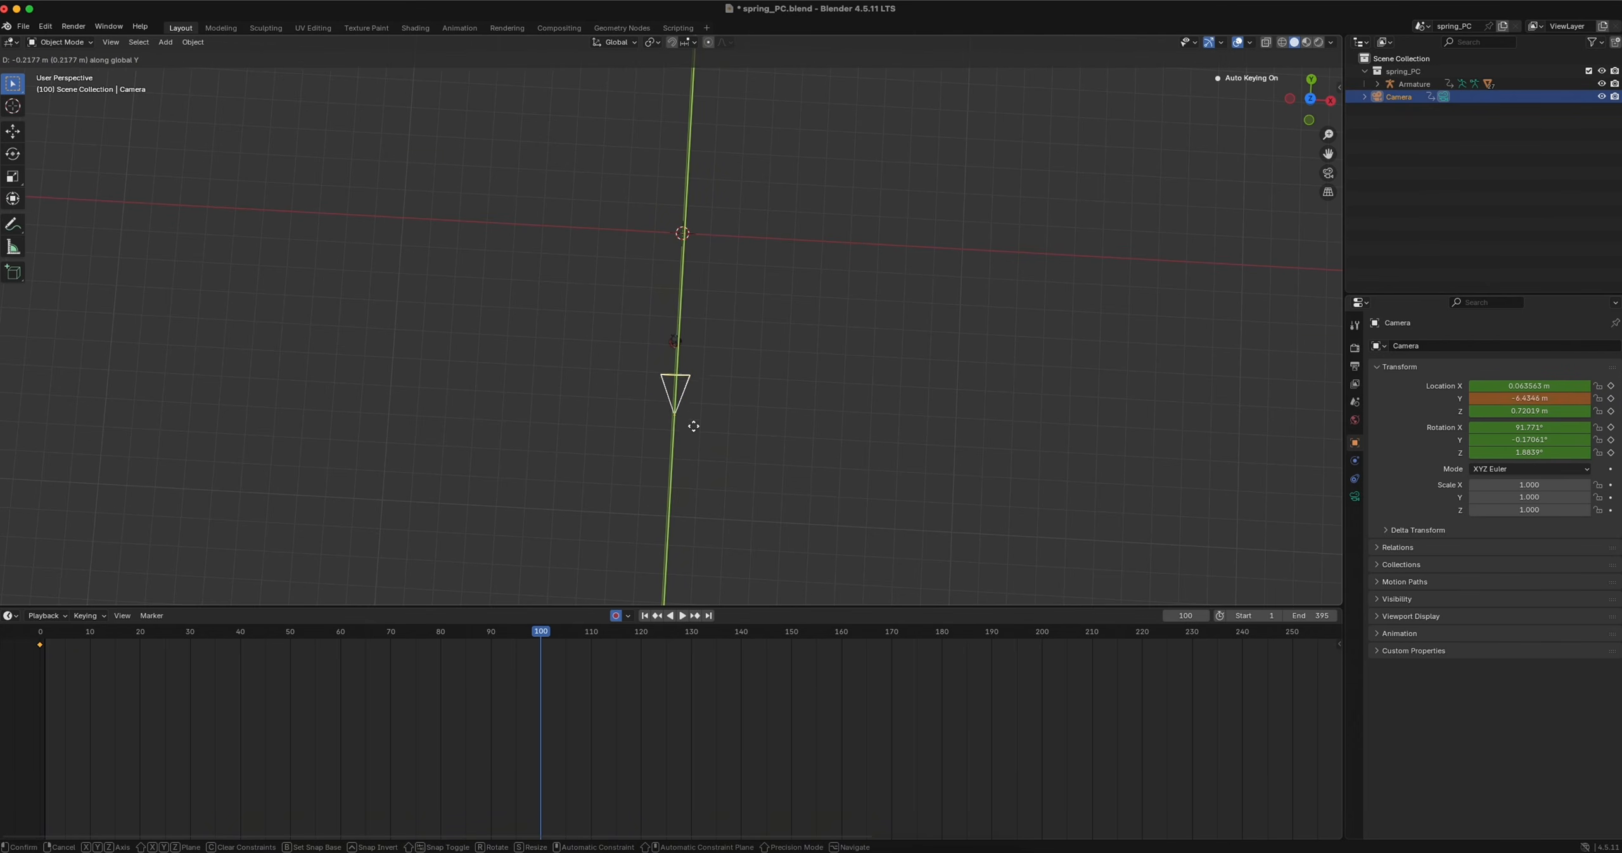
click(691, 533)
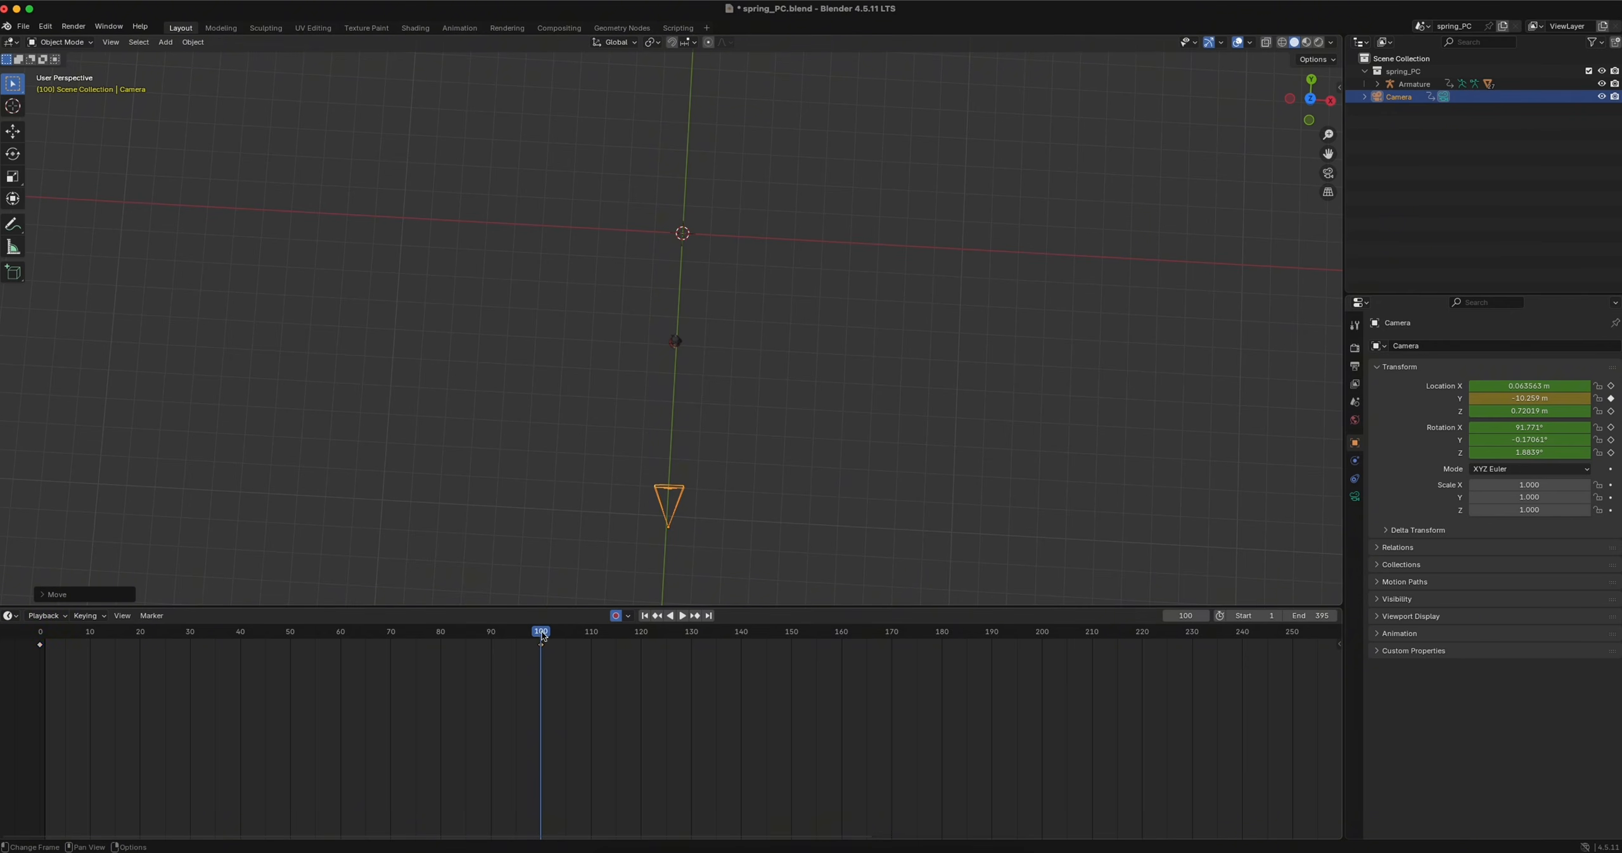
Go to frame 200 and move the camera along the global Y axis to about -14.26 m
key(space)
key(space)
shift+middle_drag(707, 501, 710, 330)
click(1043, 635)
key(g)
key(y)
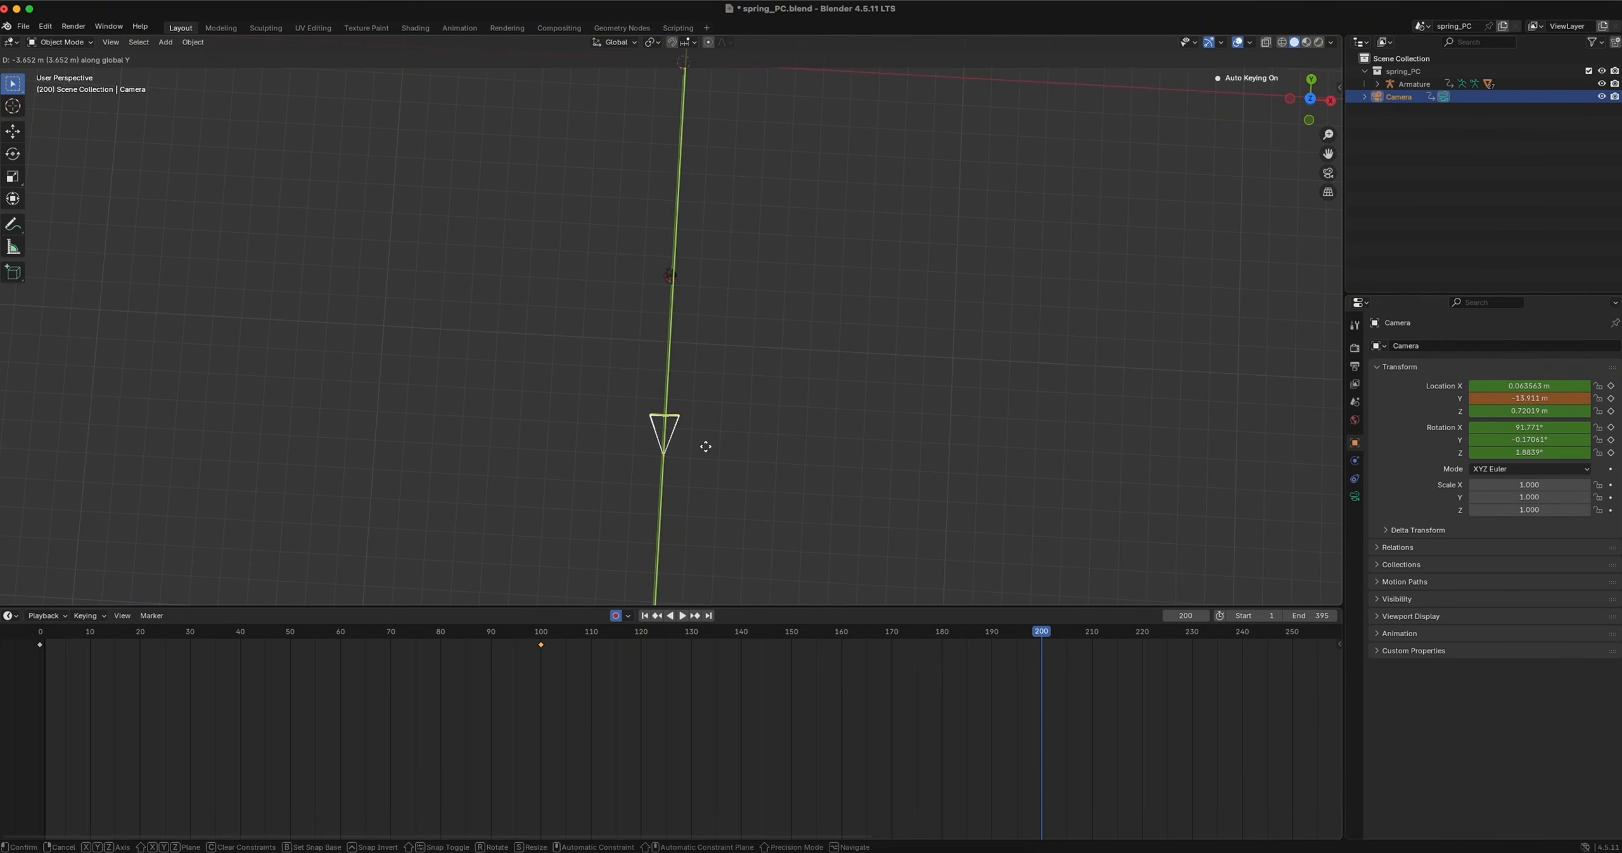
click(706, 456)
Play back the camera and walk animation from above, stopping at frame 227
click(1328, 173)
click(62, 633)
key(space)
middle_drag(665, 386, 687, 525)
key(space)
key(space)
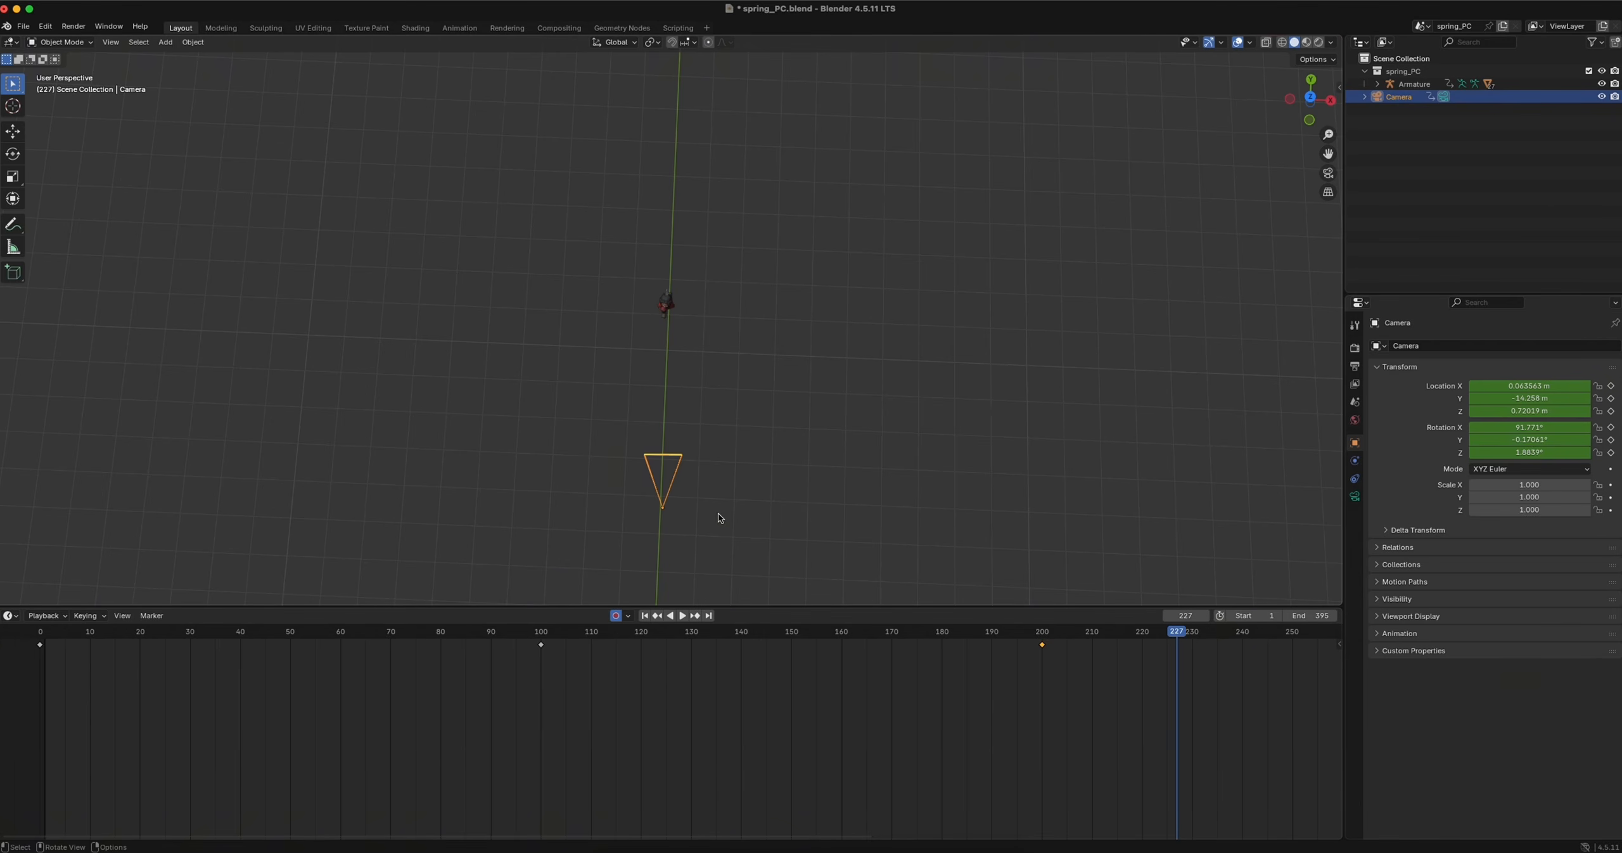
At frame 227, move the camera along the global X axis to about -3.50 m and rotate it around global Z to about -31.8°
key(g)
key(y)
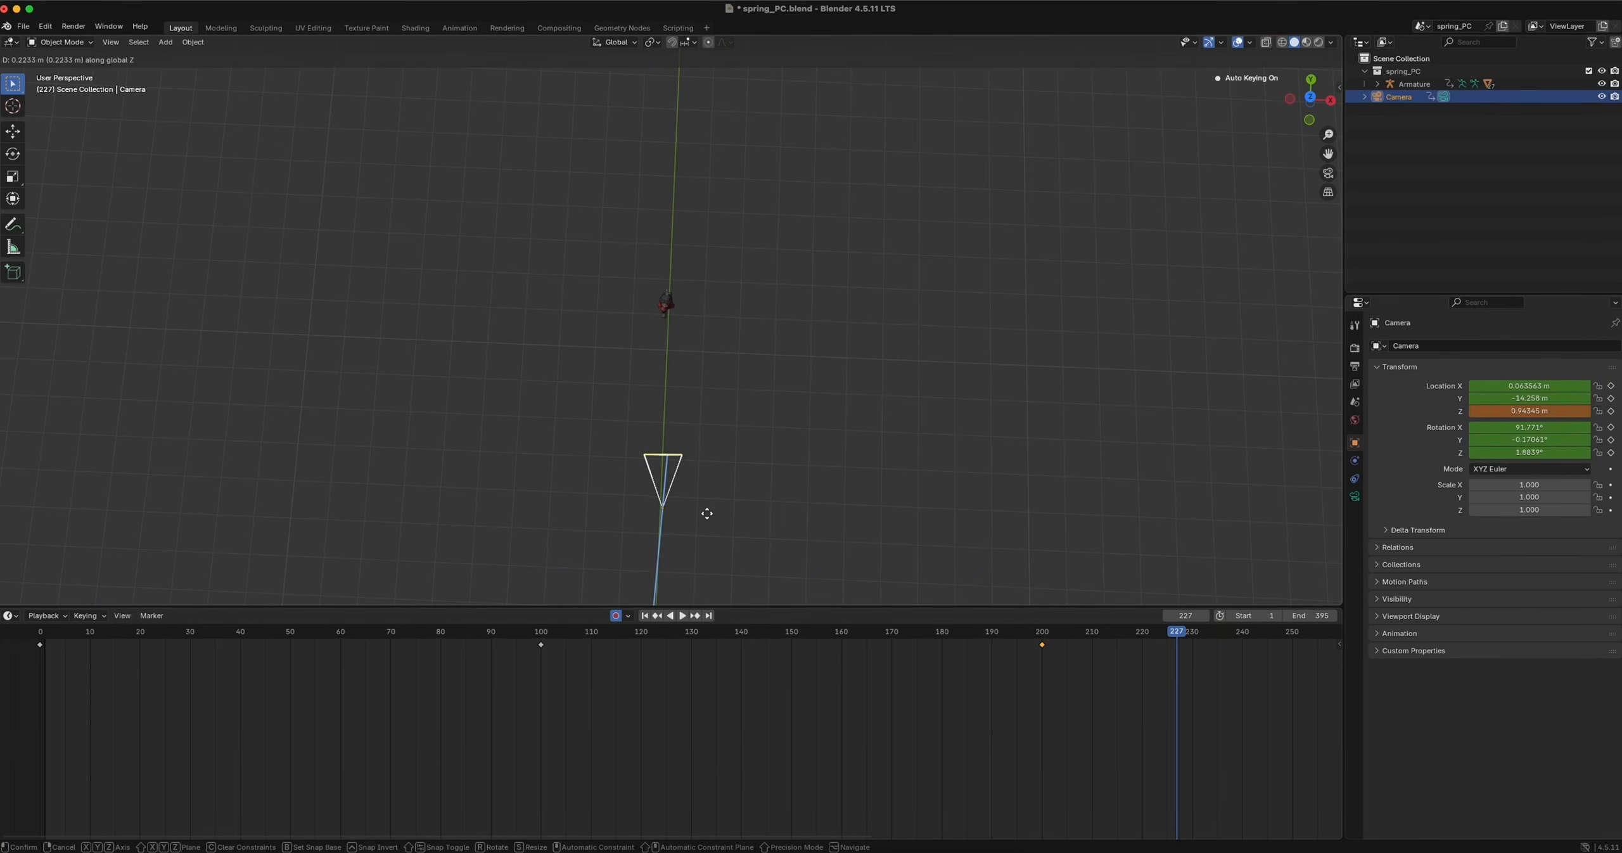
key(x)
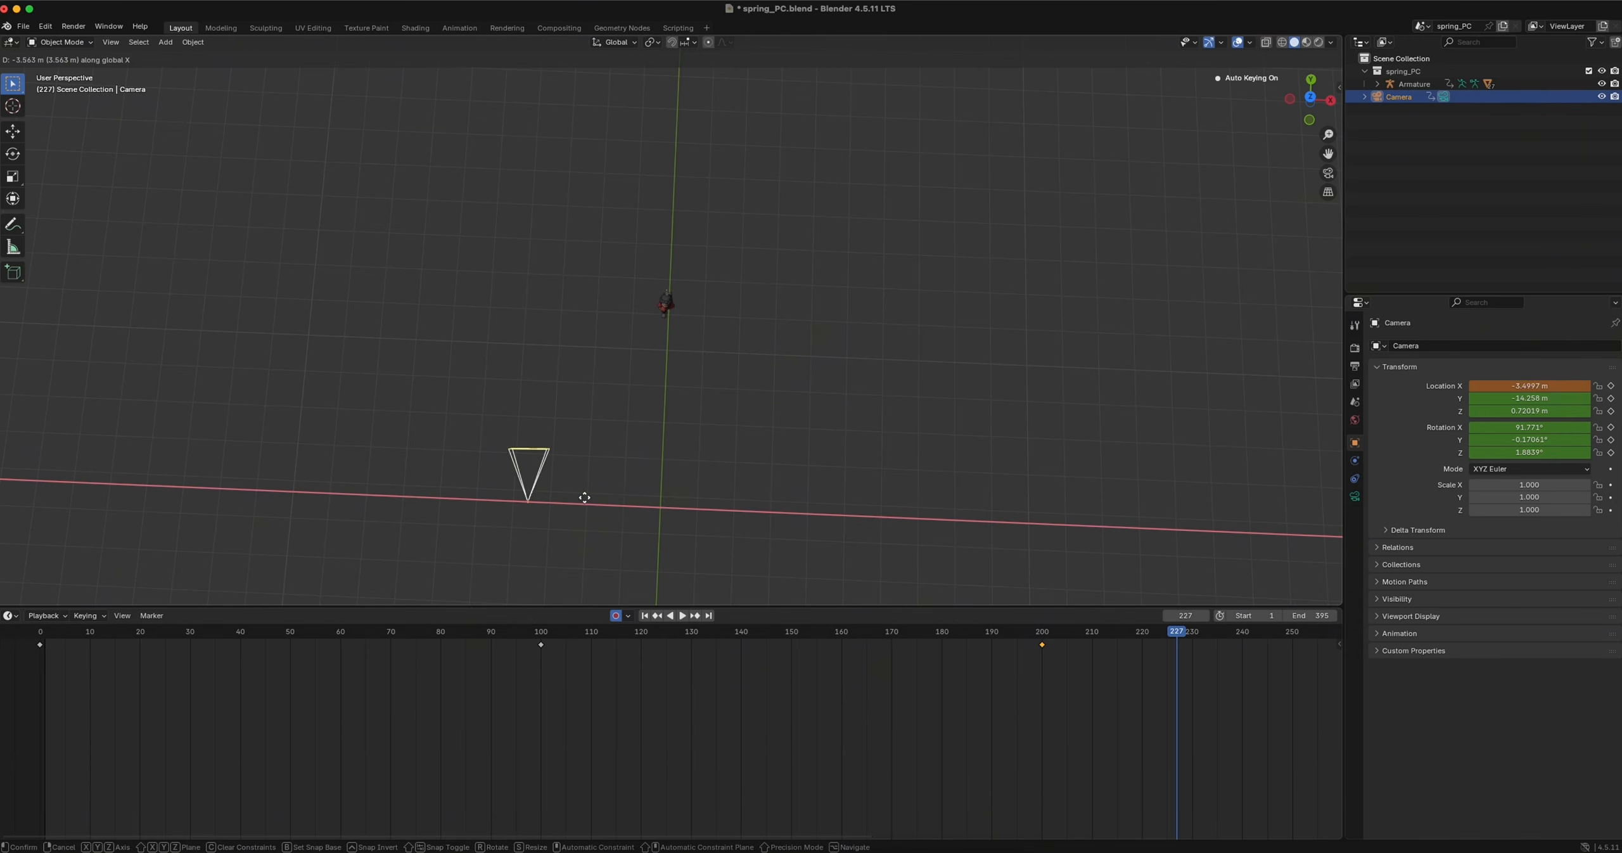
click(586, 496)
key(r)
key(z)
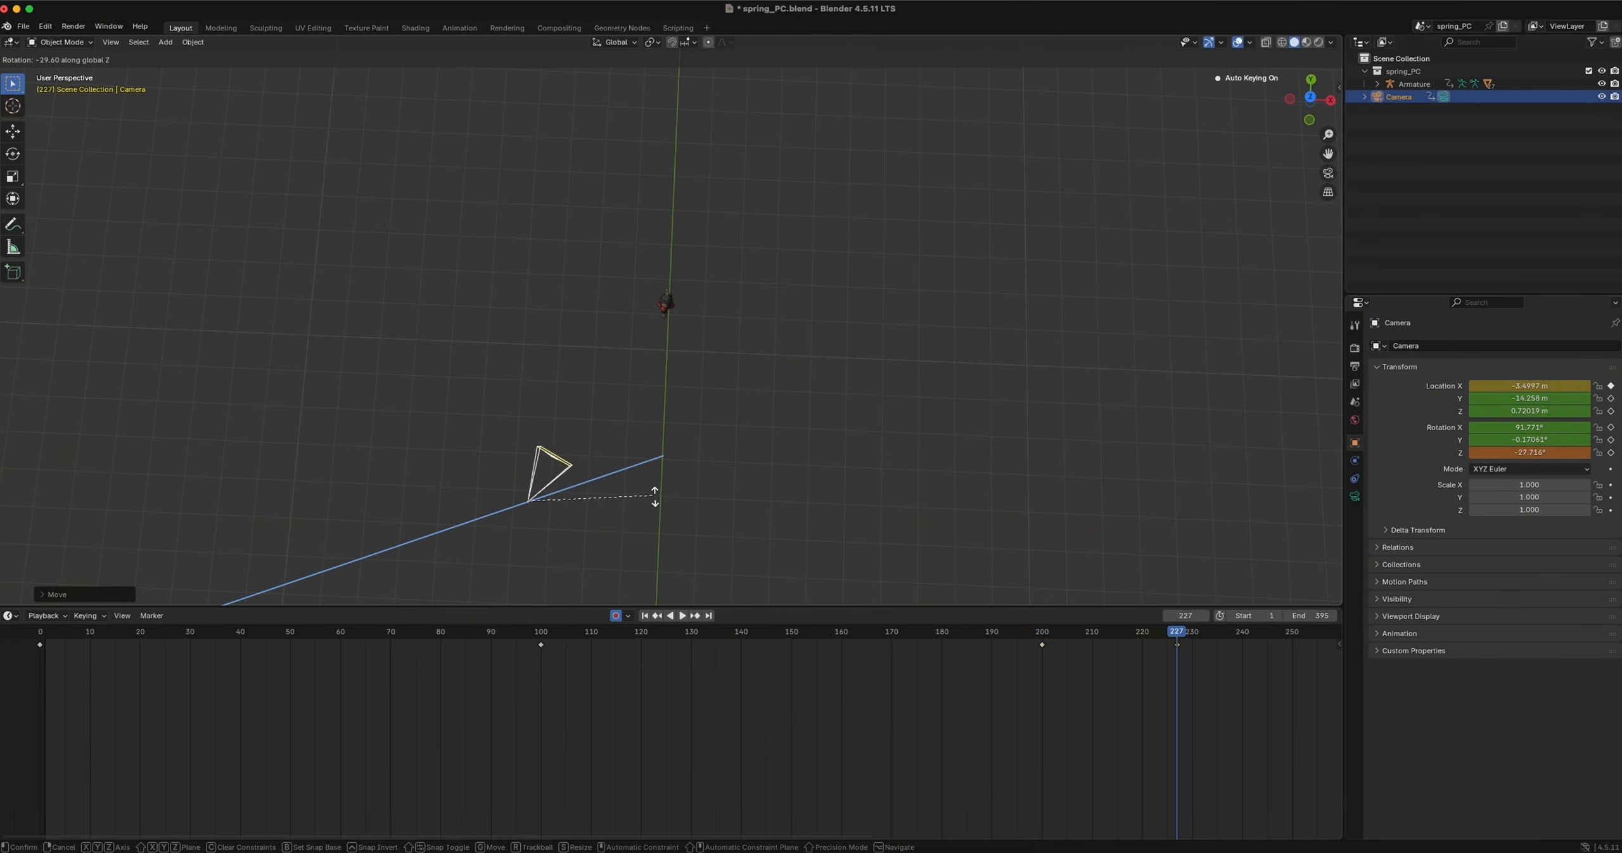
click(654, 504)
Return to frame 200, move the camera along global X to about -0.01 m and rotate it around global Z to about 0.5° to face the character
key(shift+ctrl+space)
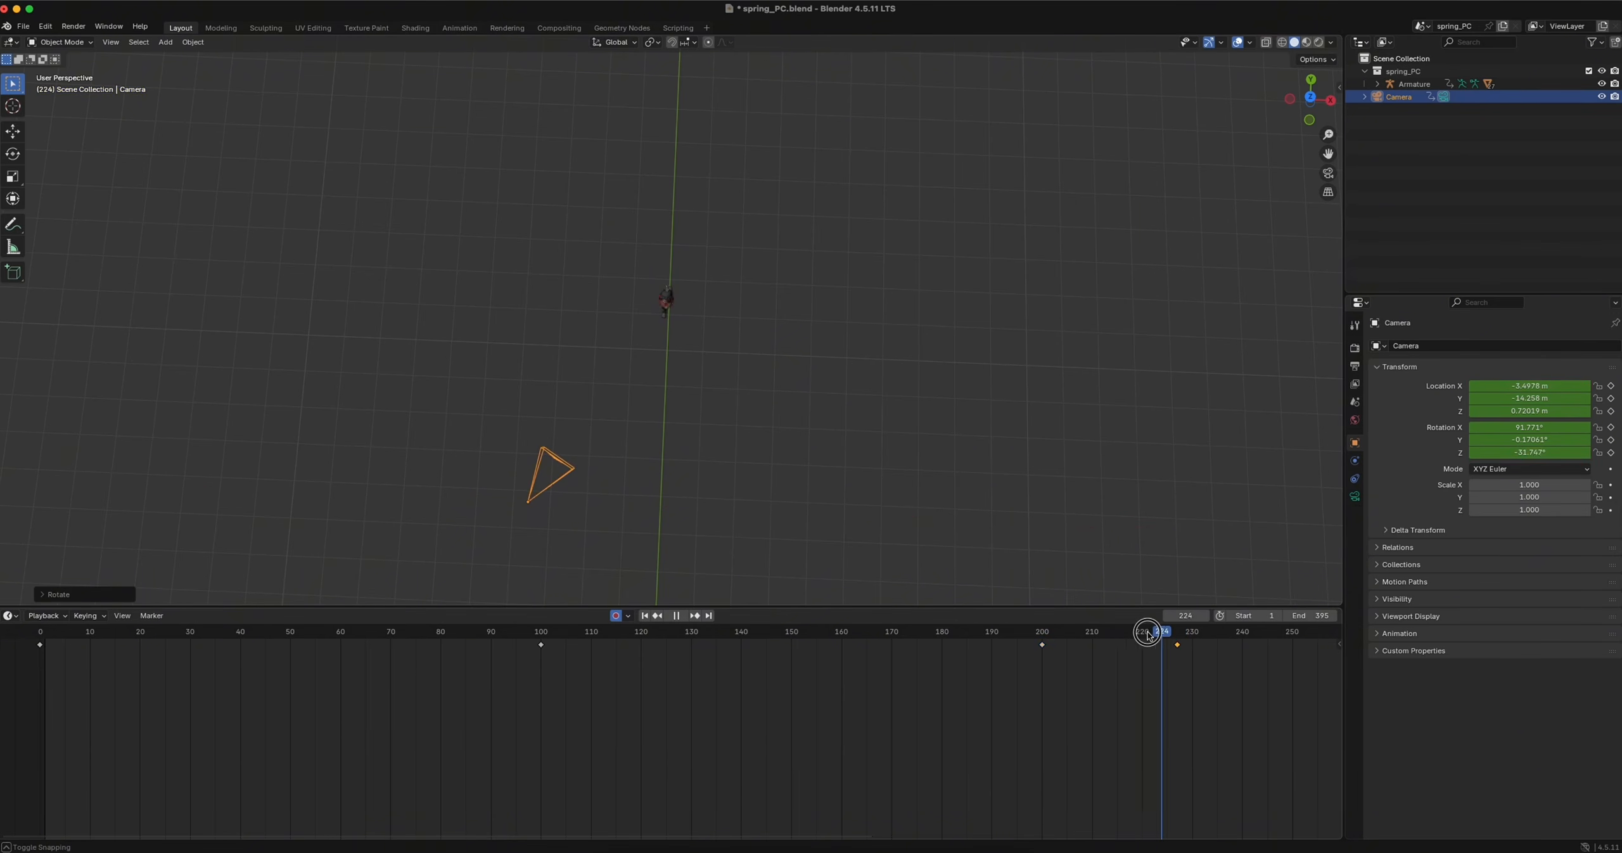
drag(903, 629, 1049, 654)
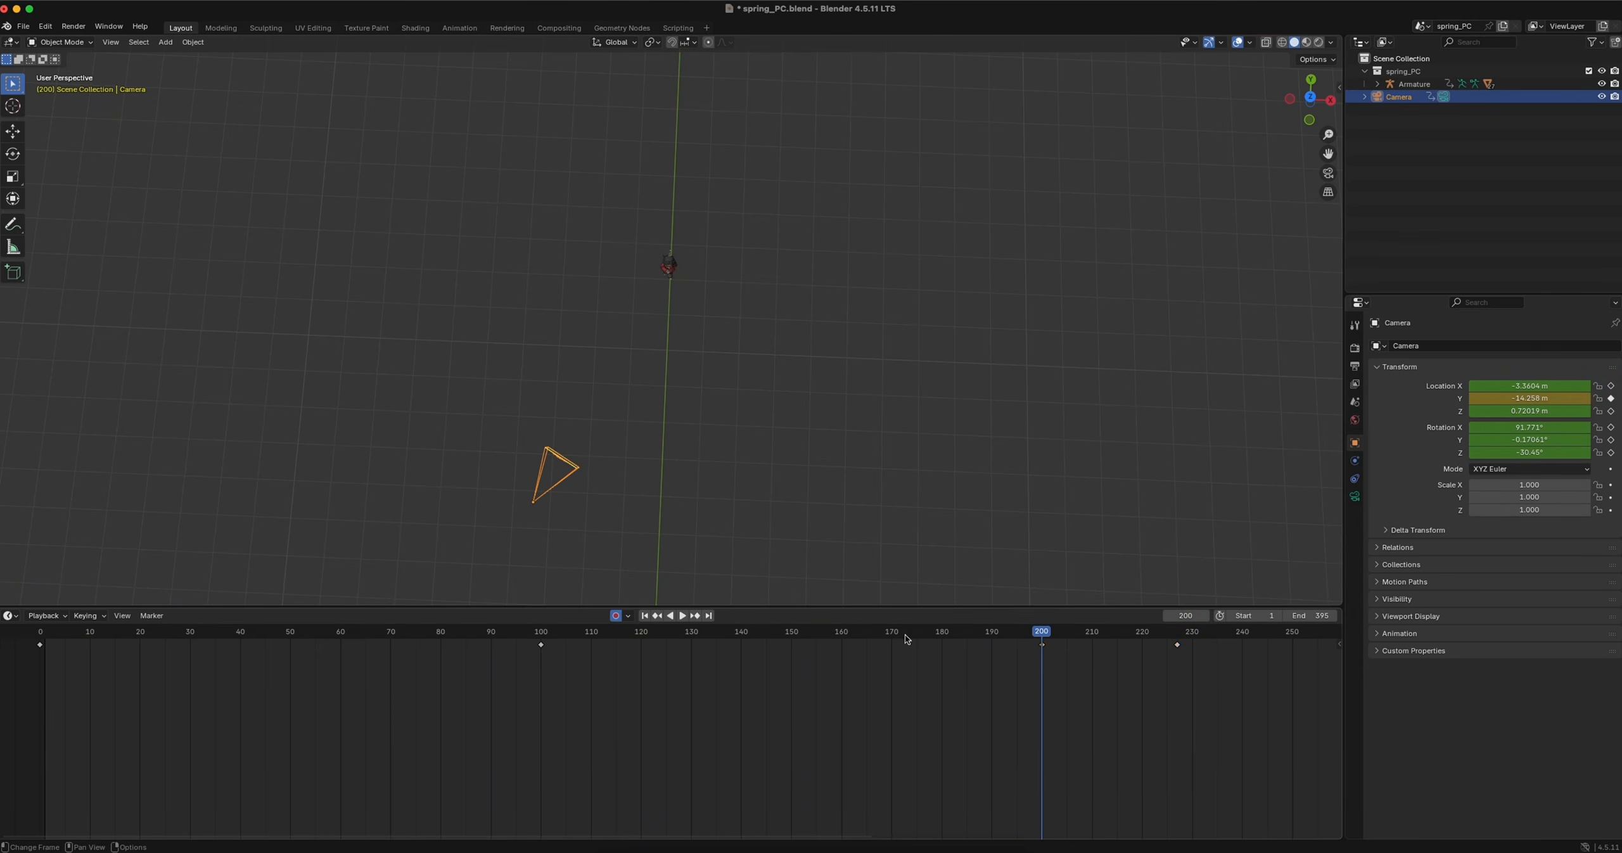
key(g)
key(y)
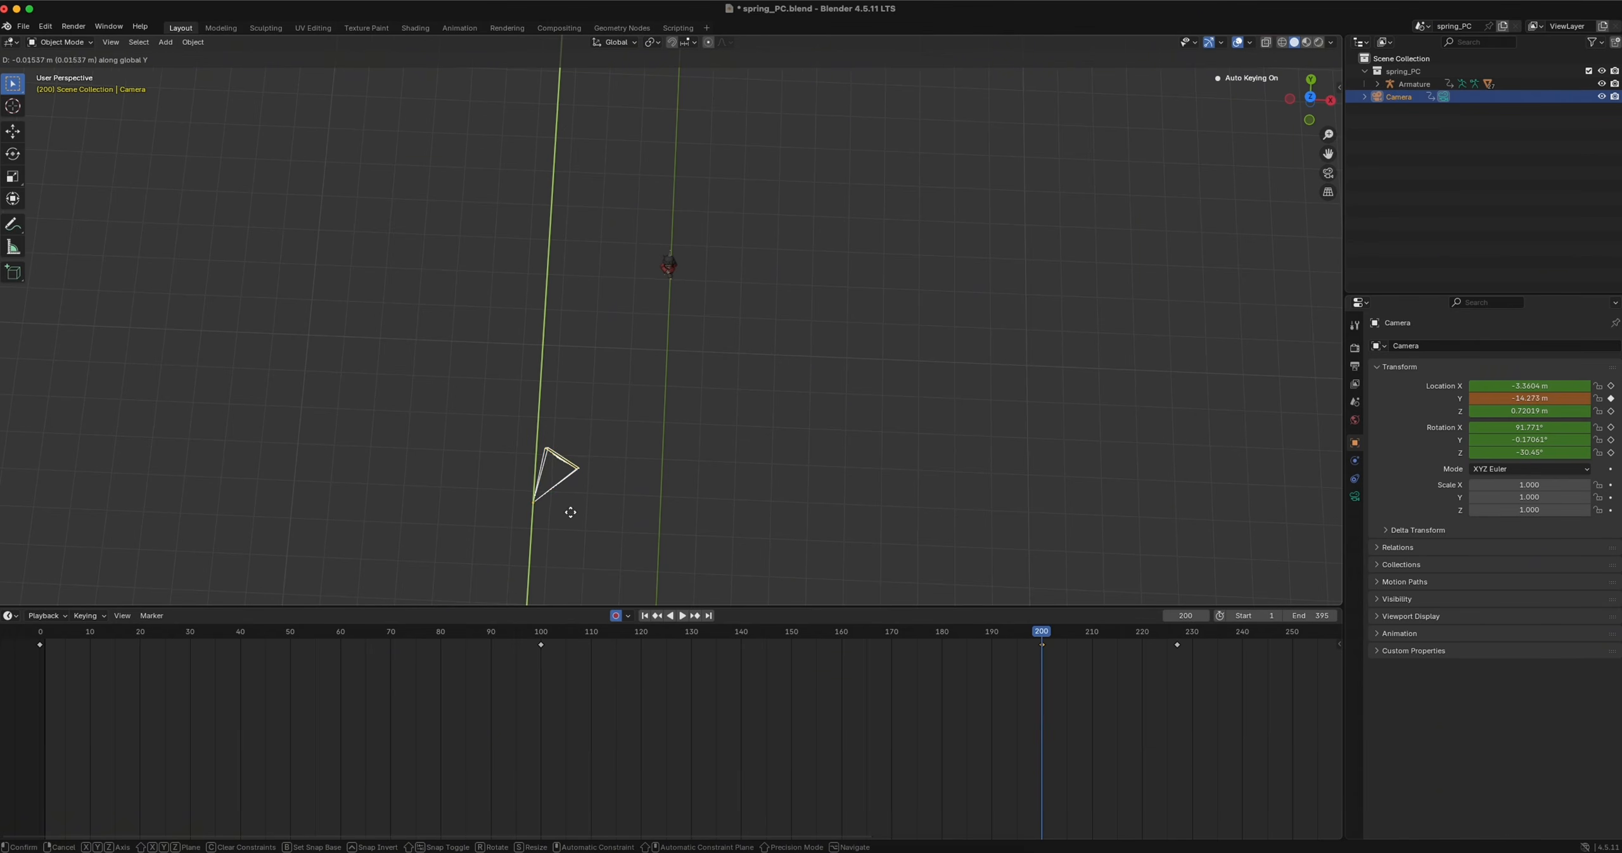
key(x)
click(684, 513)
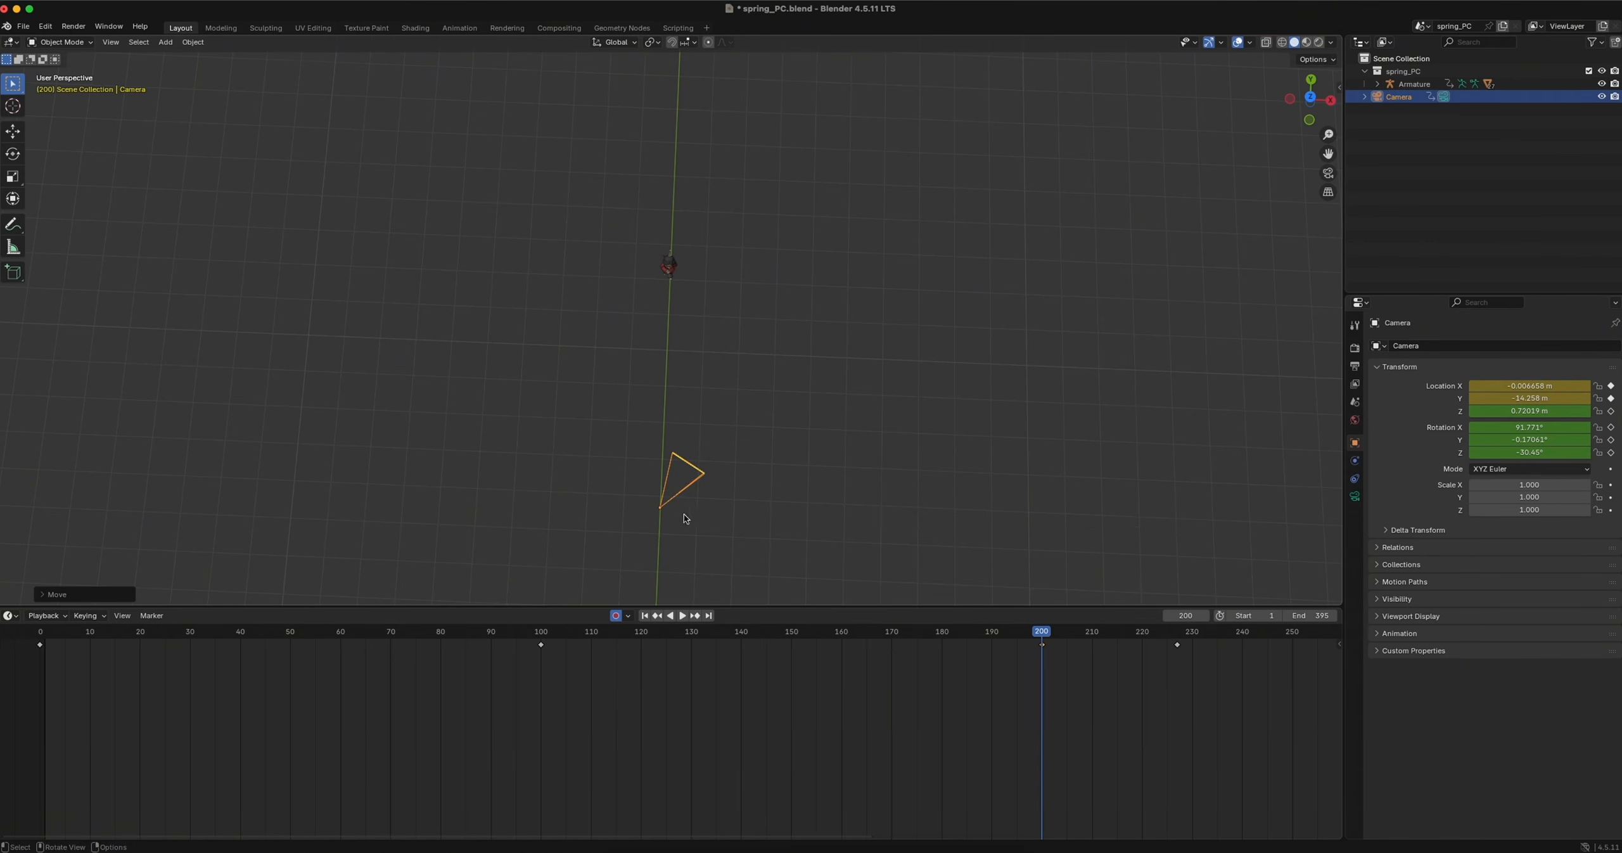
key(r)
key(z)
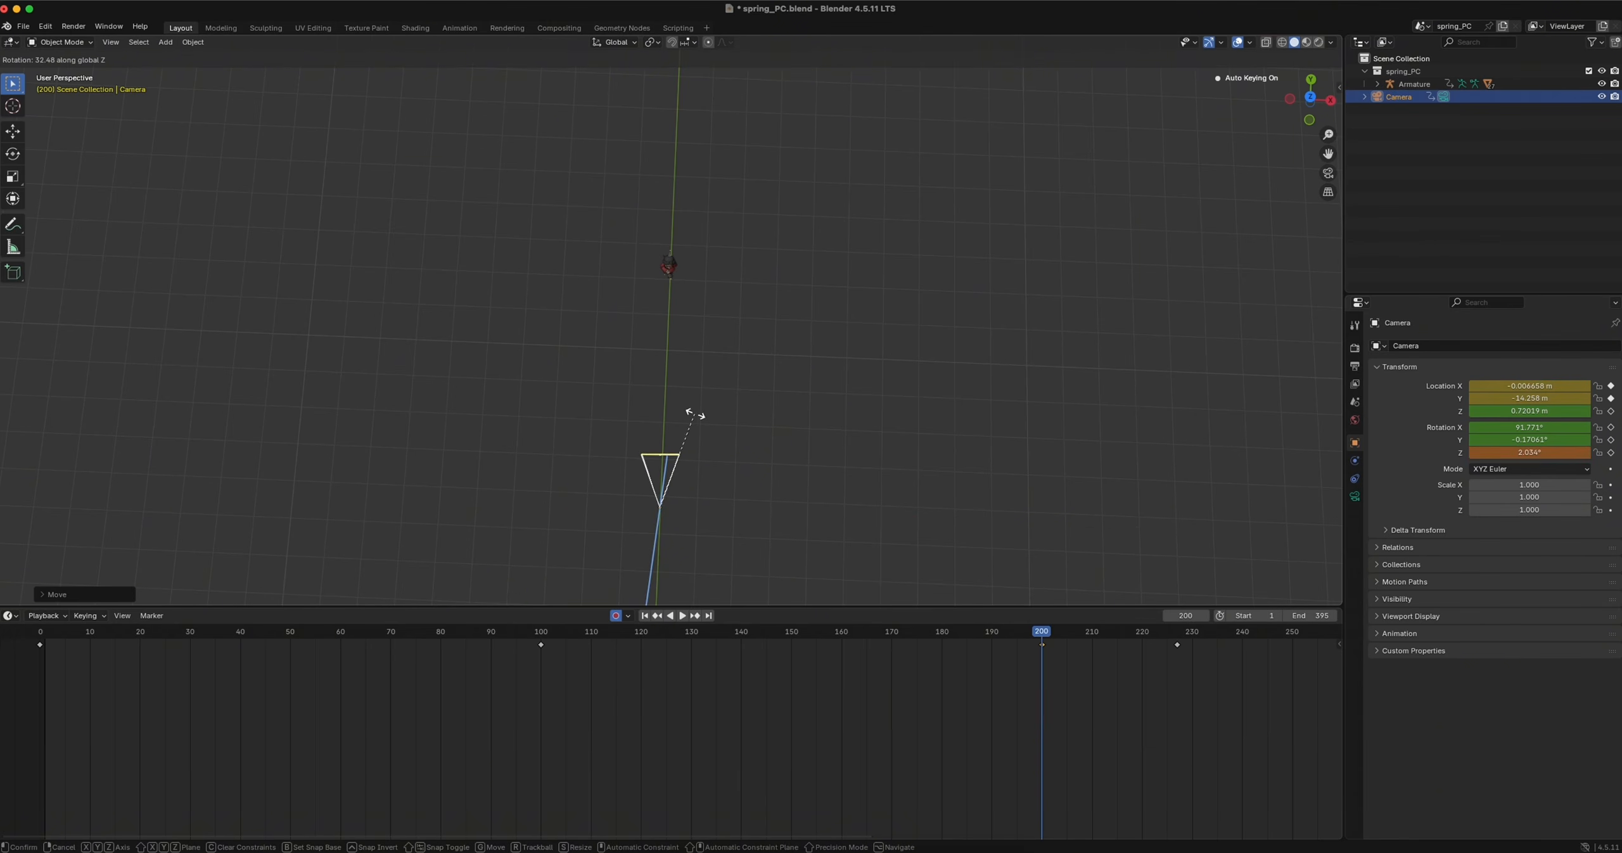
click(697, 415)
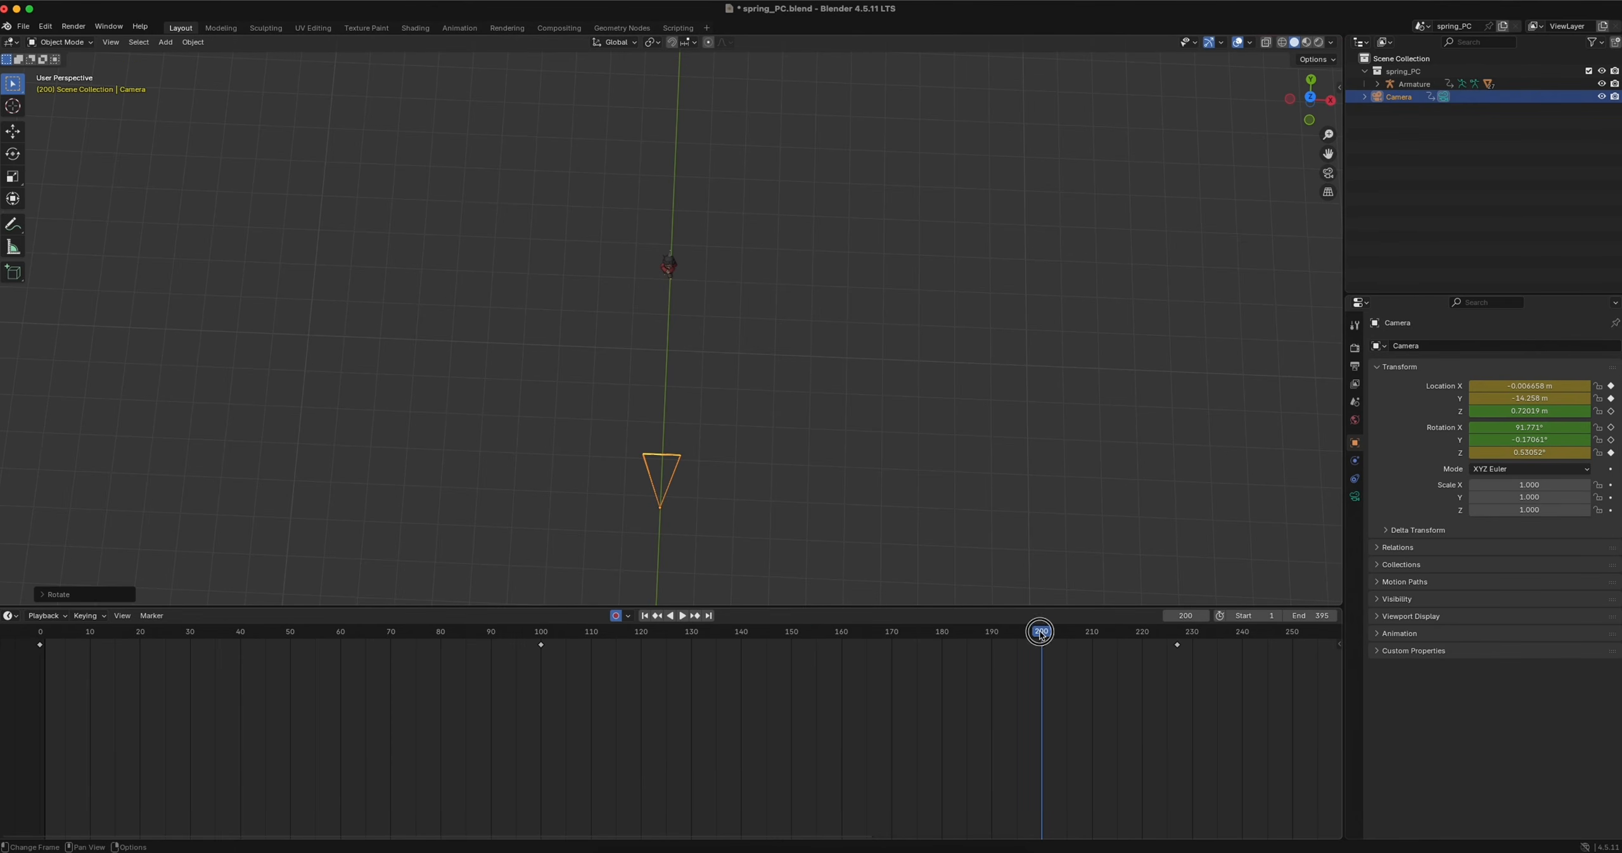
Look through the camera and play the animation from frame 0 to review the shot
drag(1041, 633, 115, 632)
click(1329, 180)
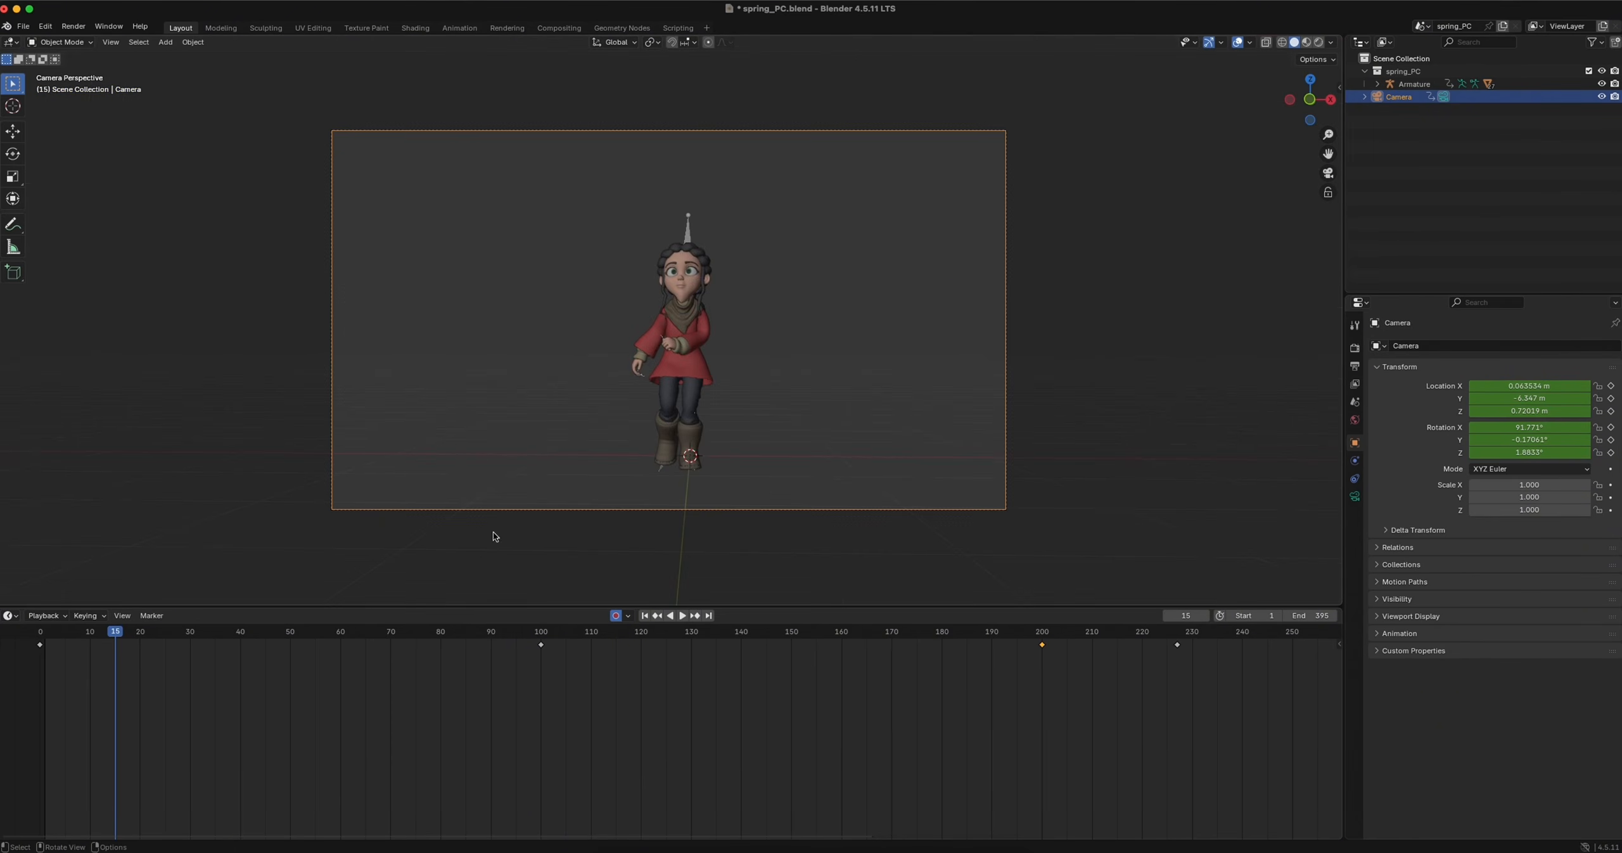
click(39, 633)
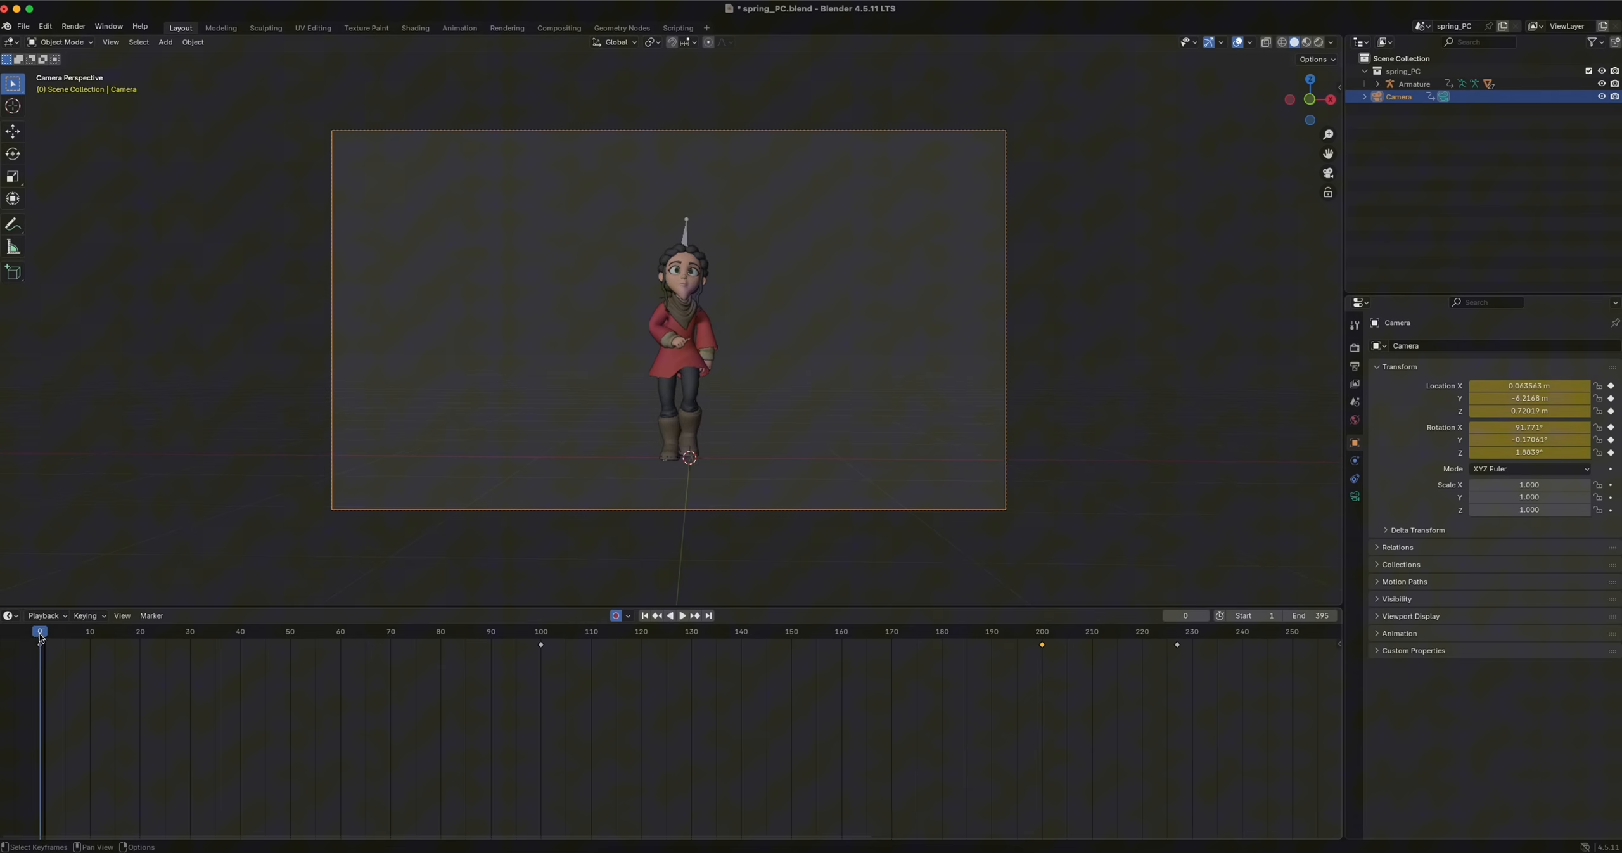
key(space)
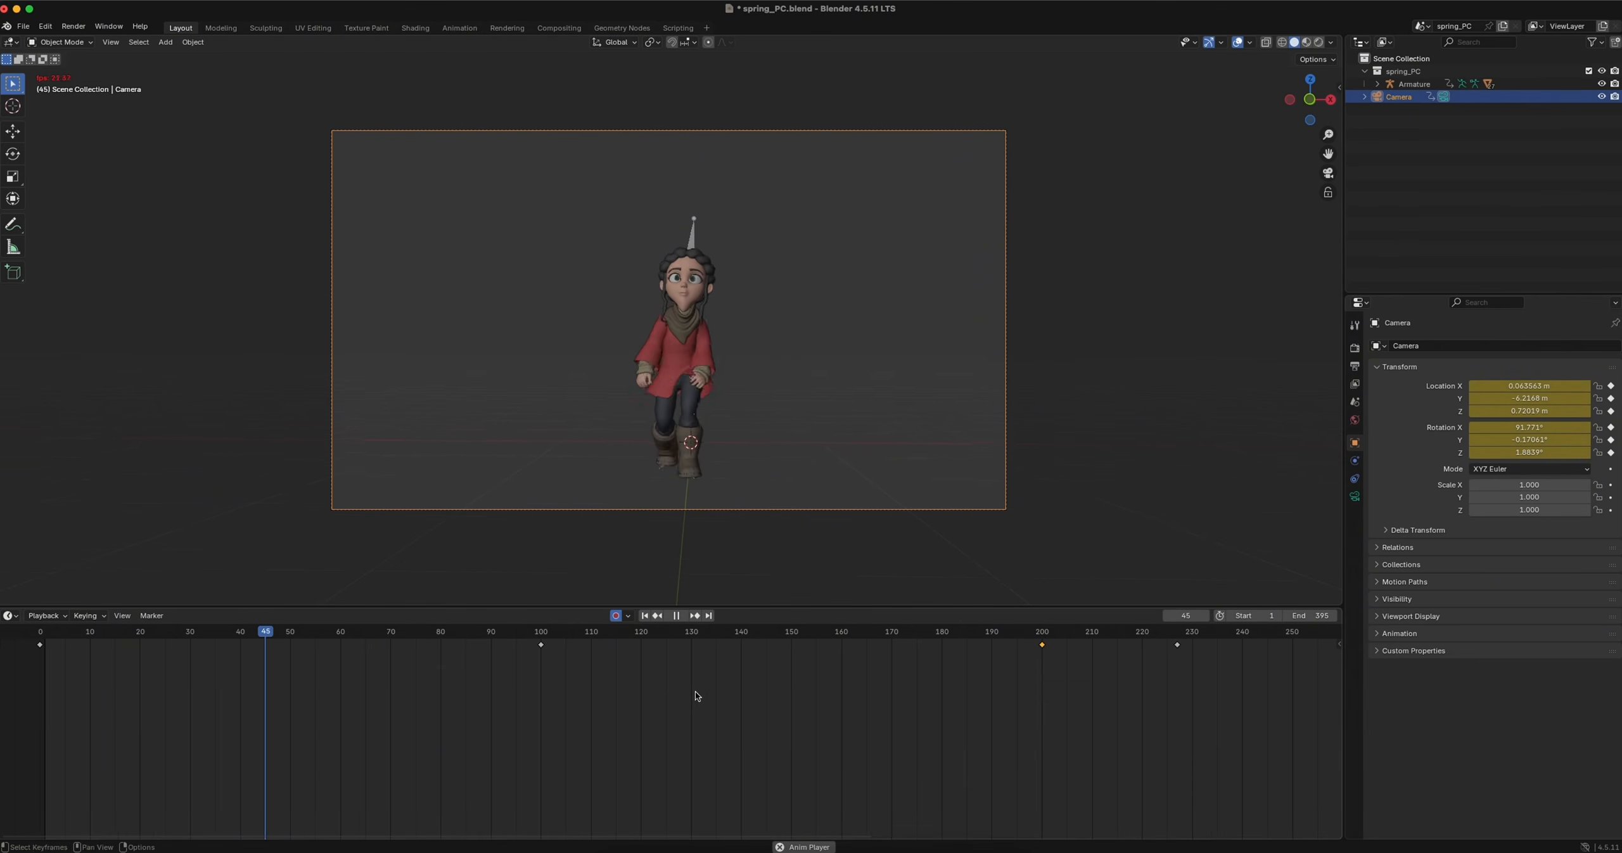
scroll(692, 695, down, 5)
scroll(692, 696, down, 4)
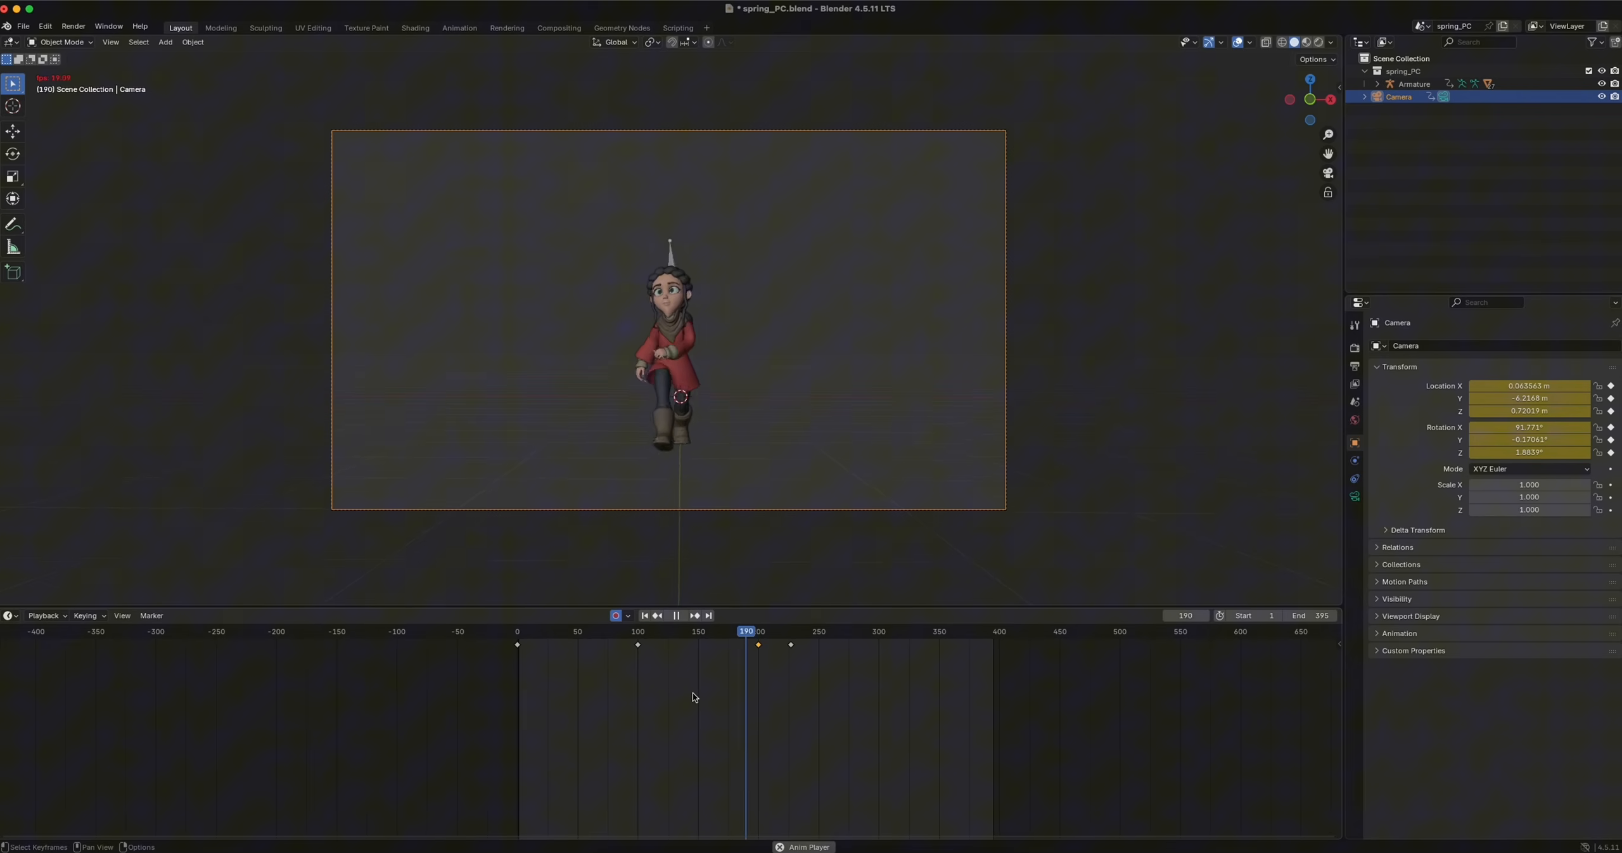
key(space)
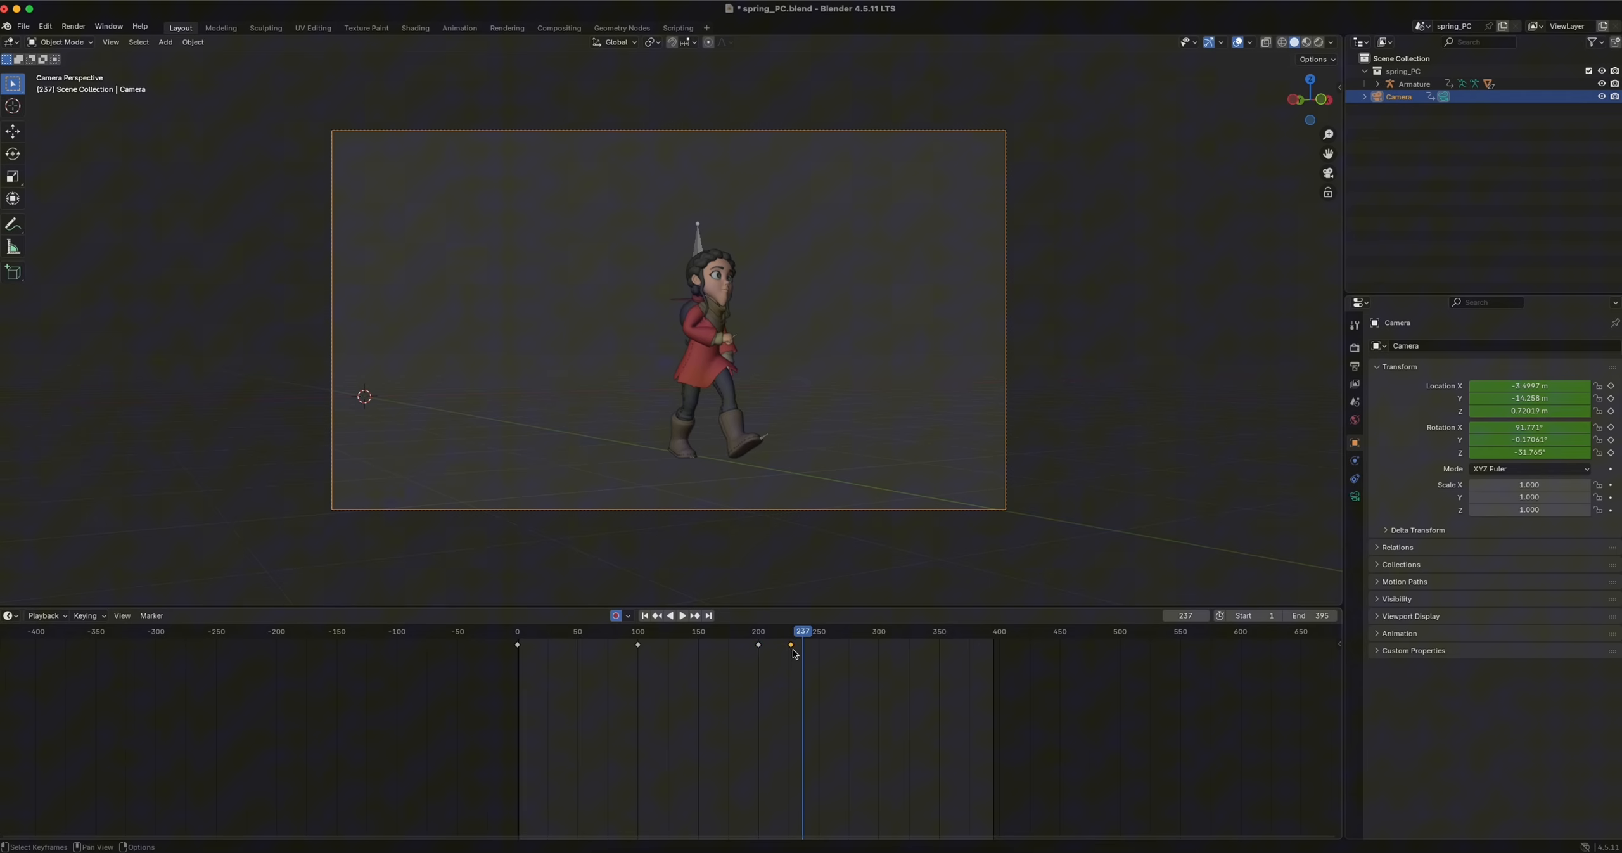
Move the last camera keyframe to about frame 247 and review the timing of the side turn
drag(793, 646, 709, 631)
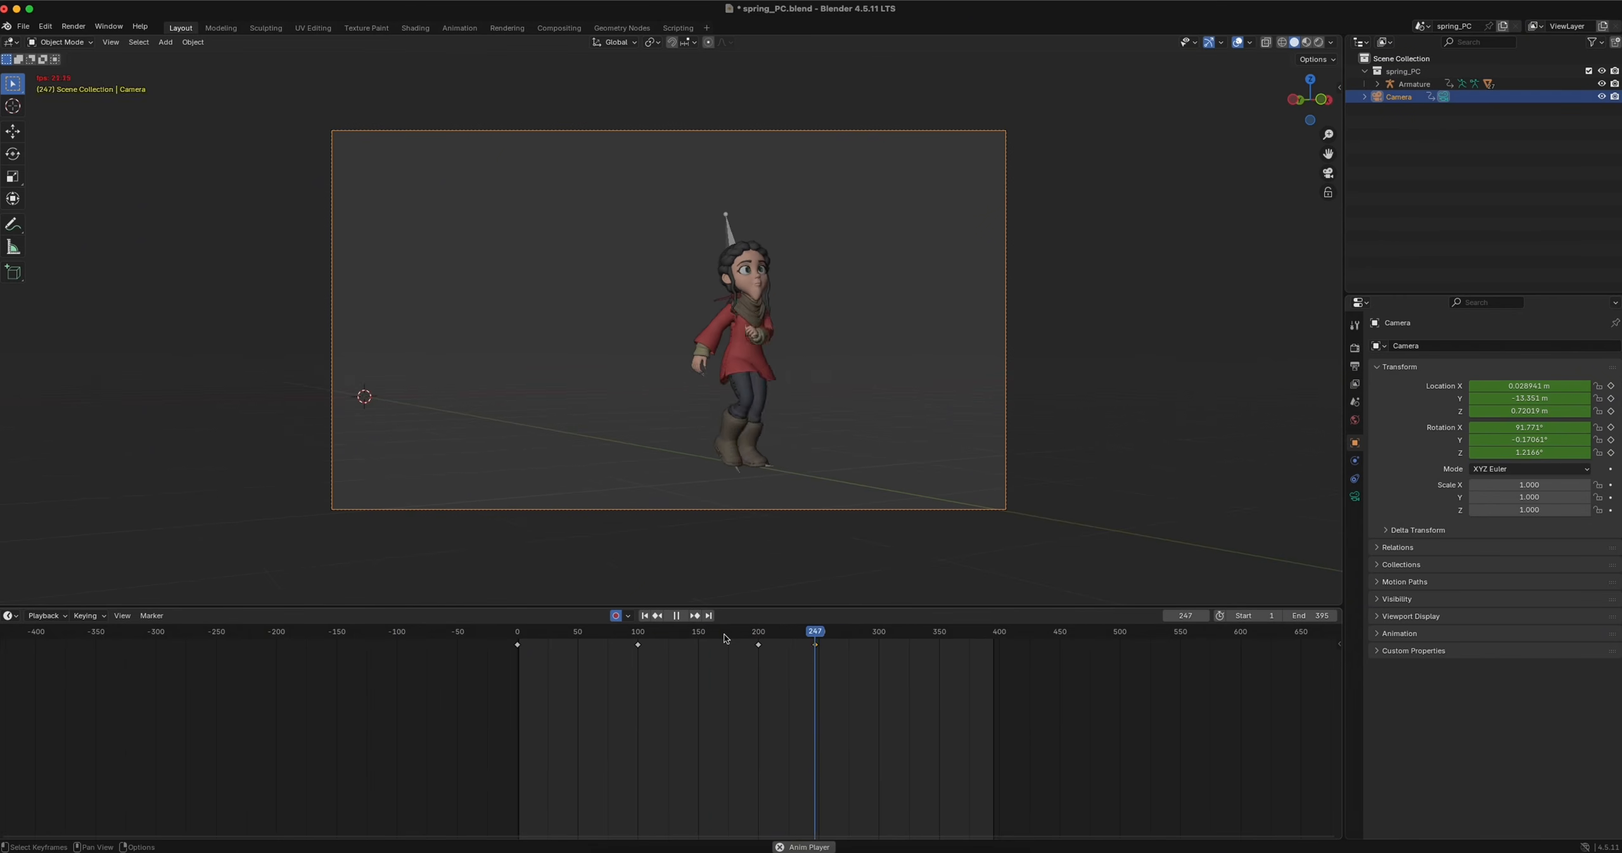
key(space)
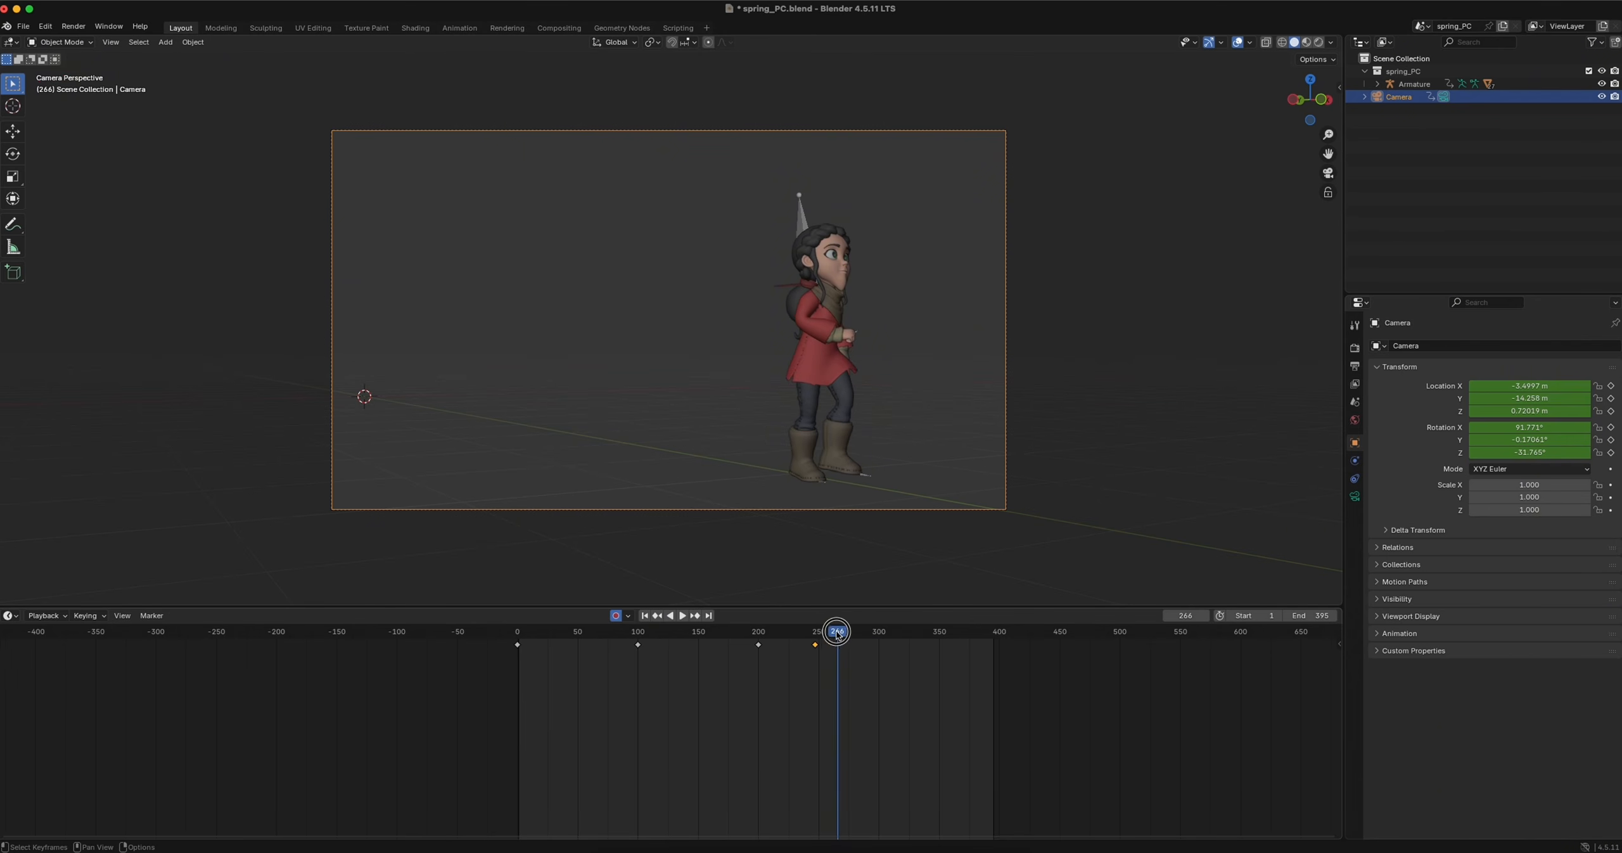
drag(837, 633, 518, 637)
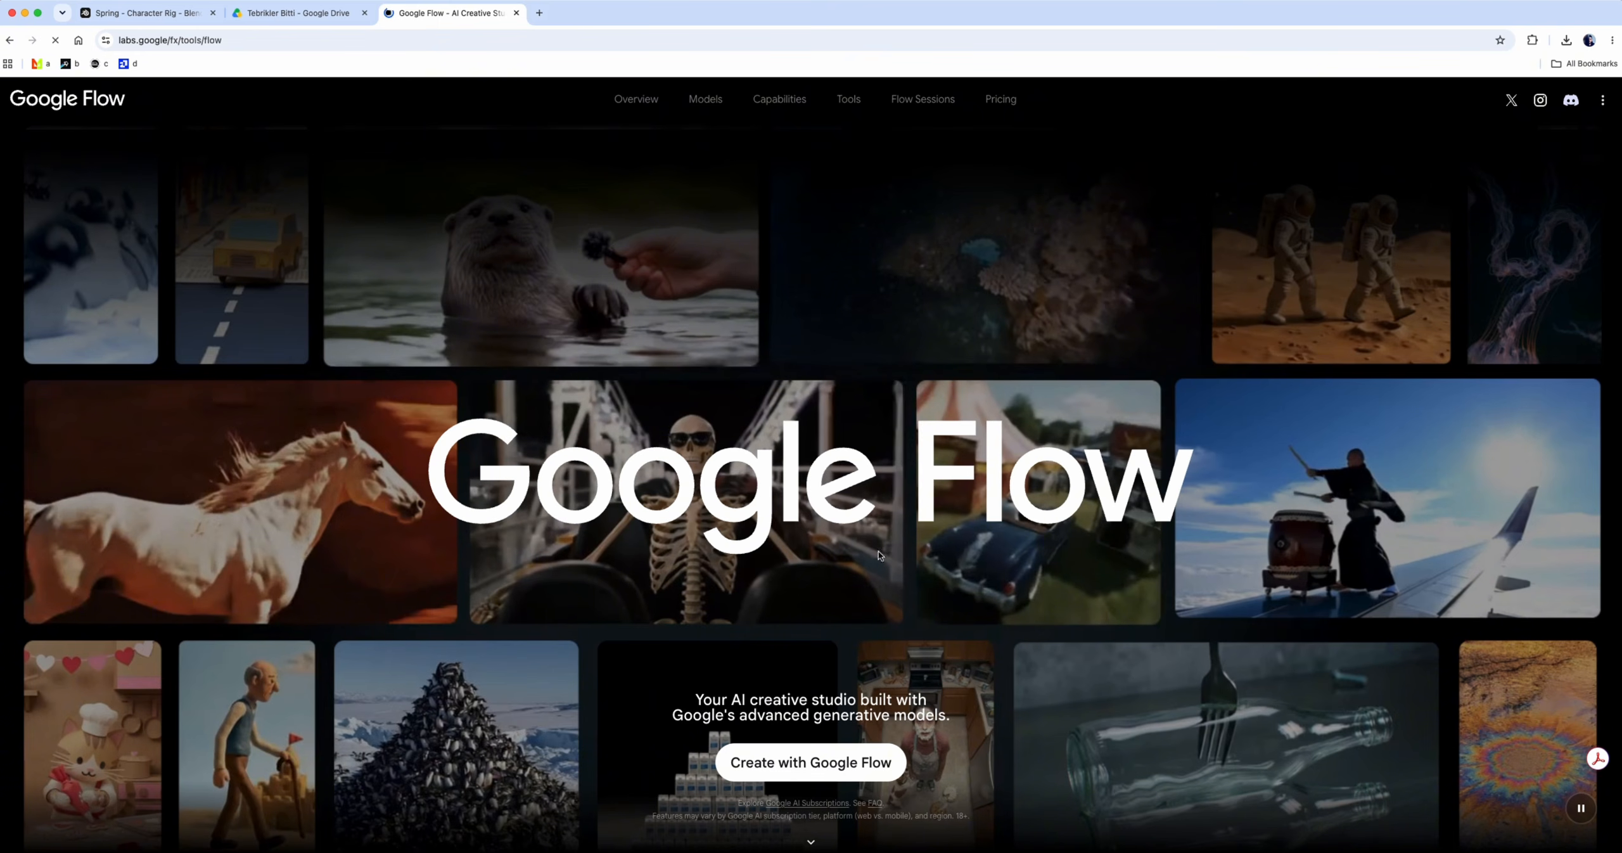
Switch to Google Flow in the browser, start a new project and upload spring.mp4 from Downloads, accepting the usage rights notice
click(817, 763)
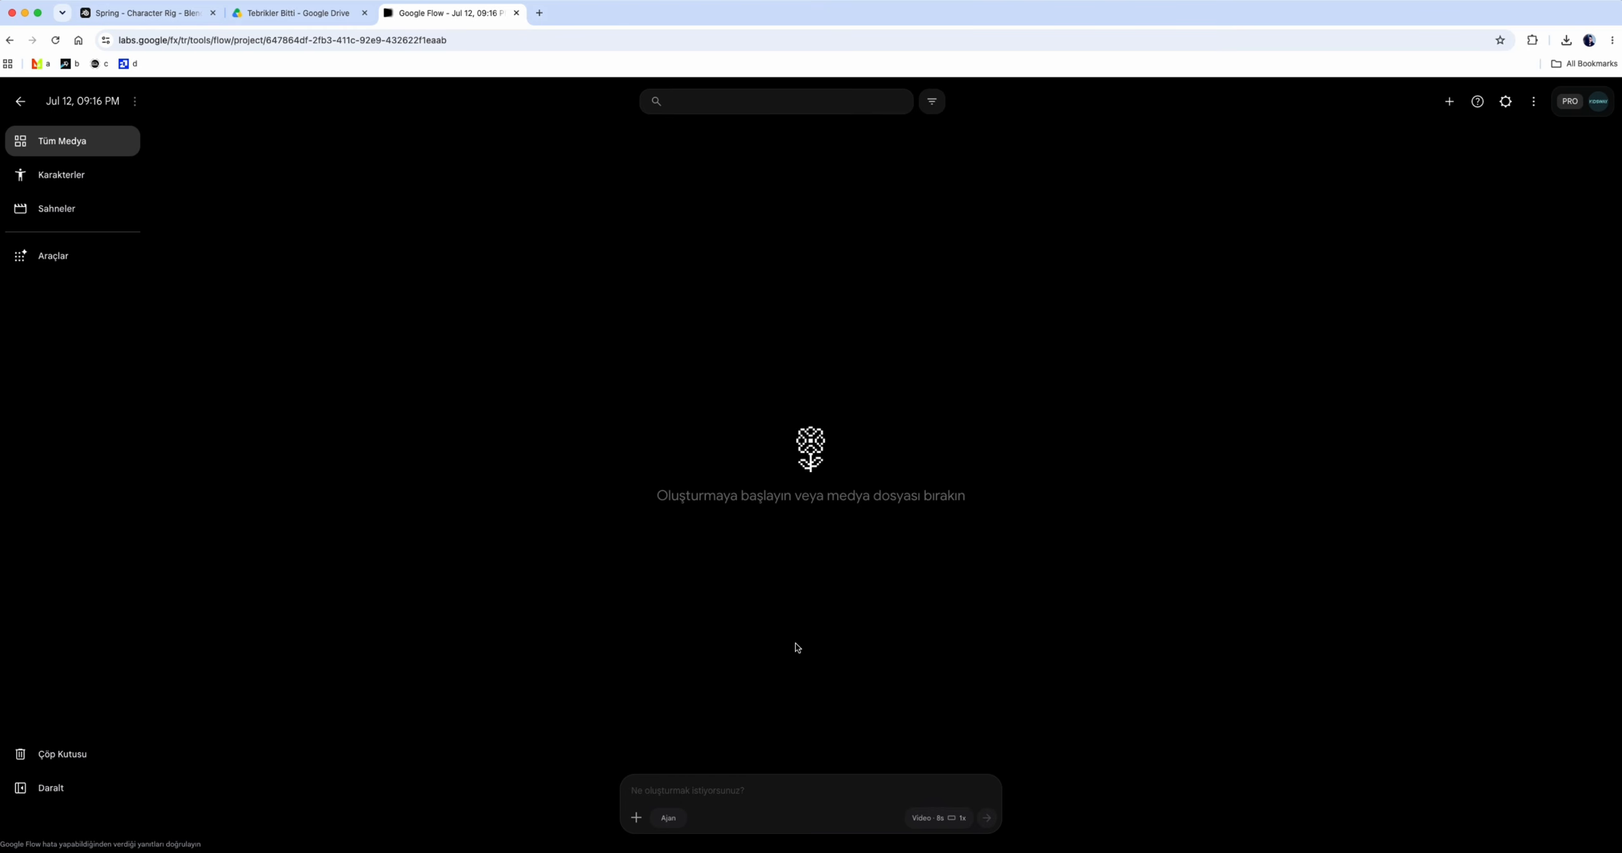
click(636, 818)
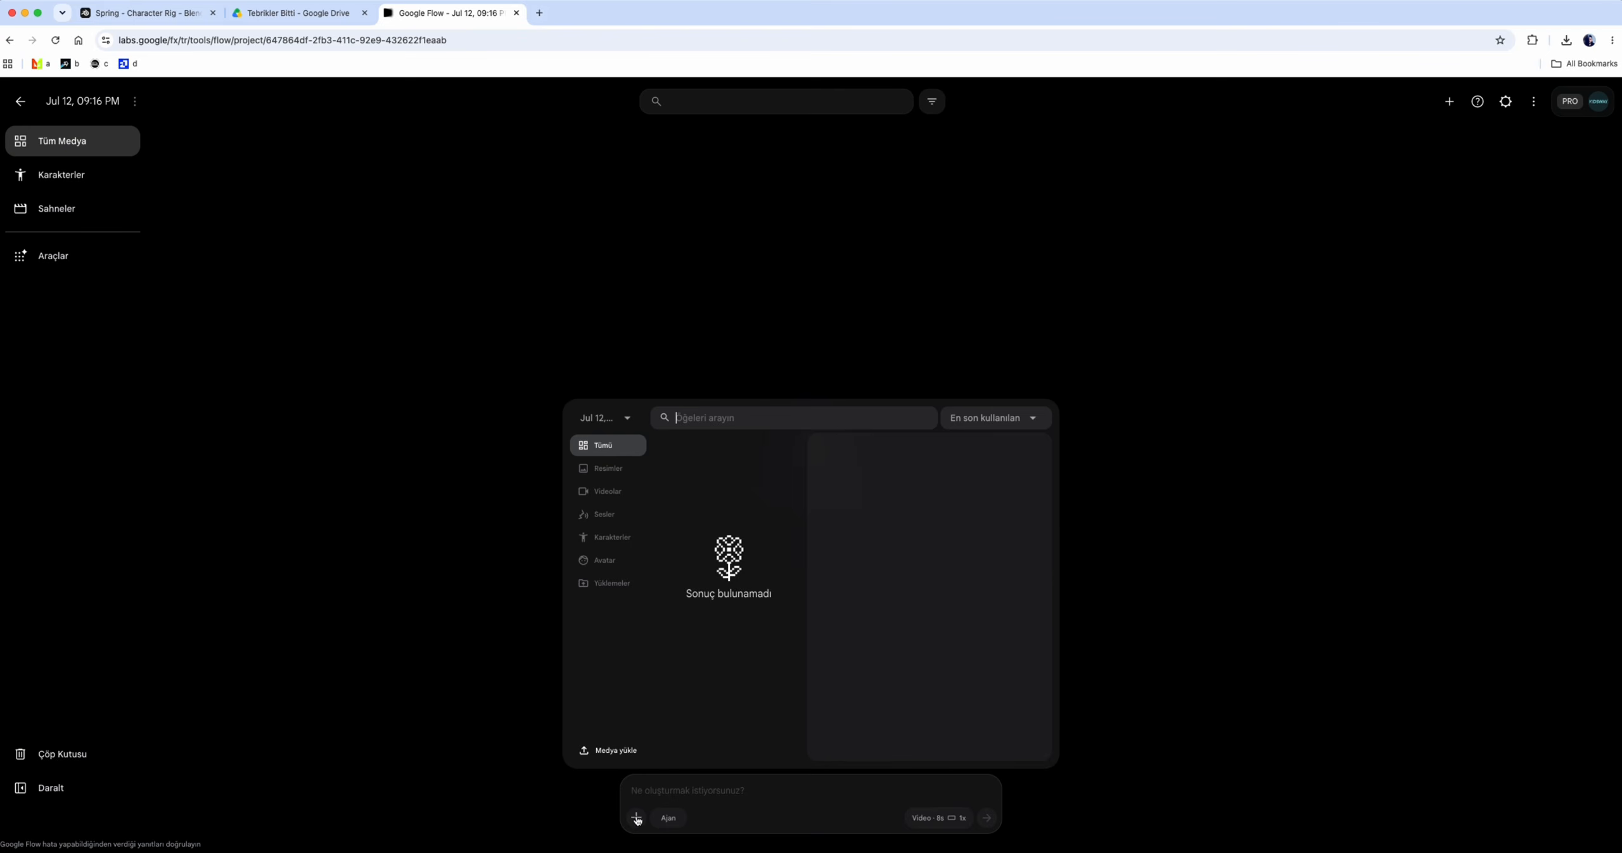
click(609, 750)
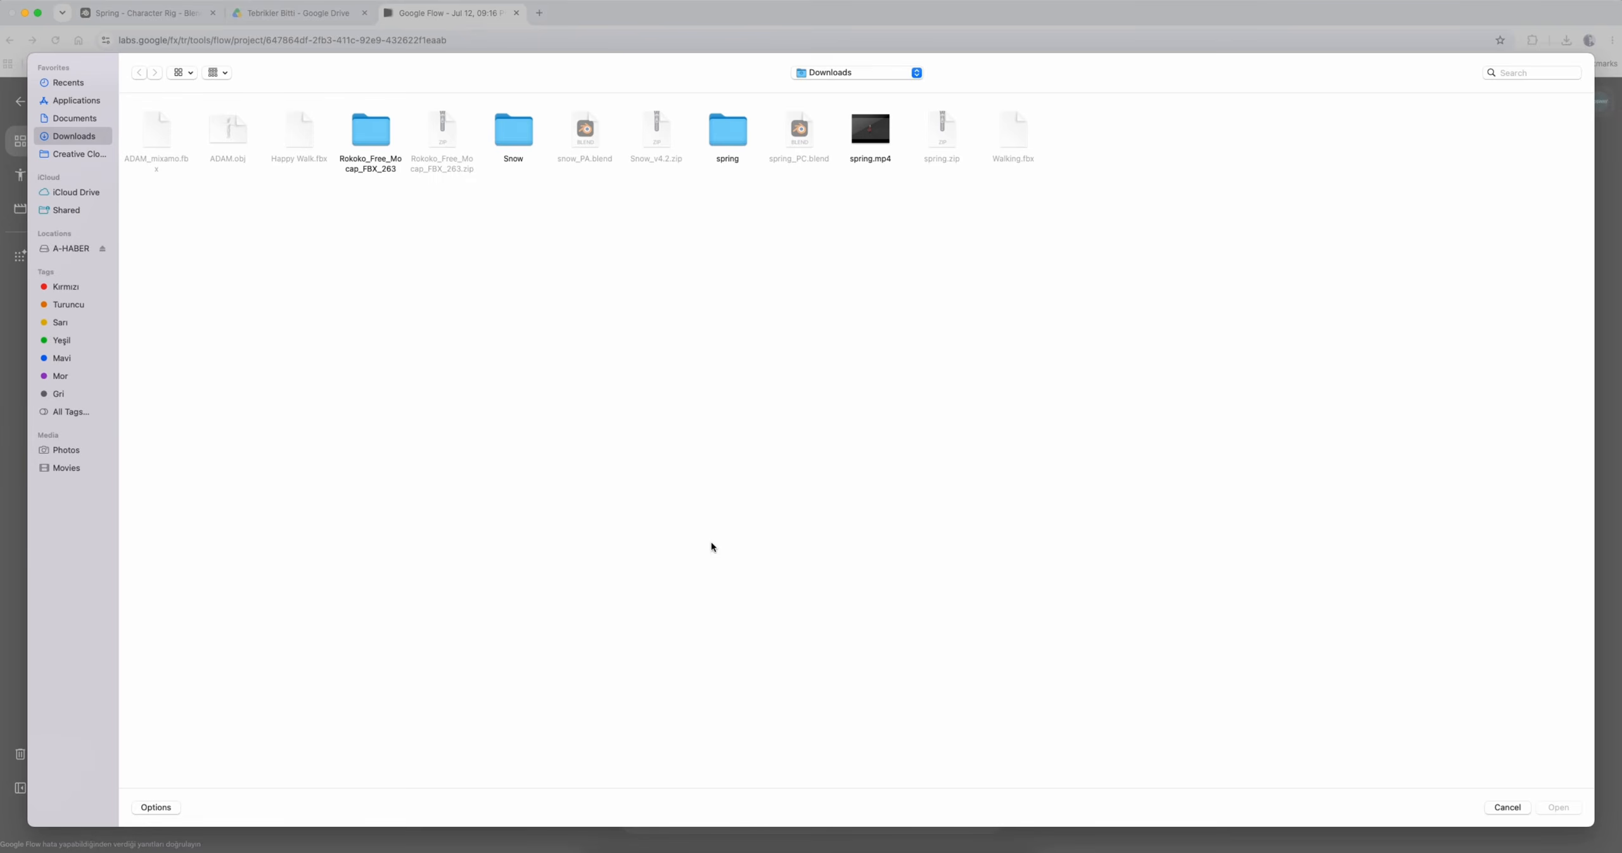
double_click(882, 140)
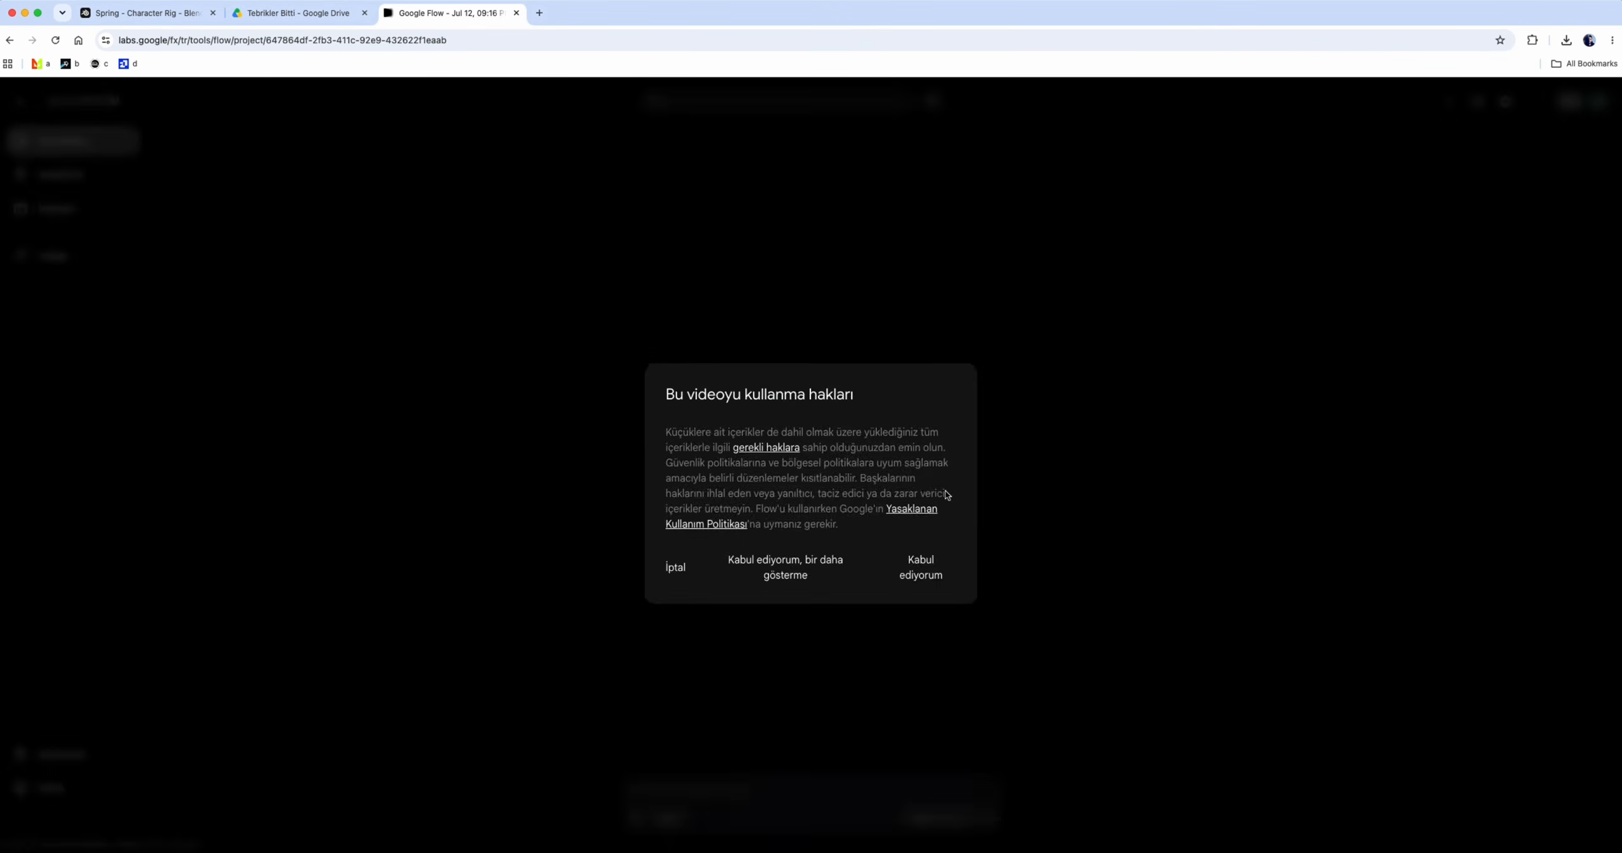
click(919, 566)
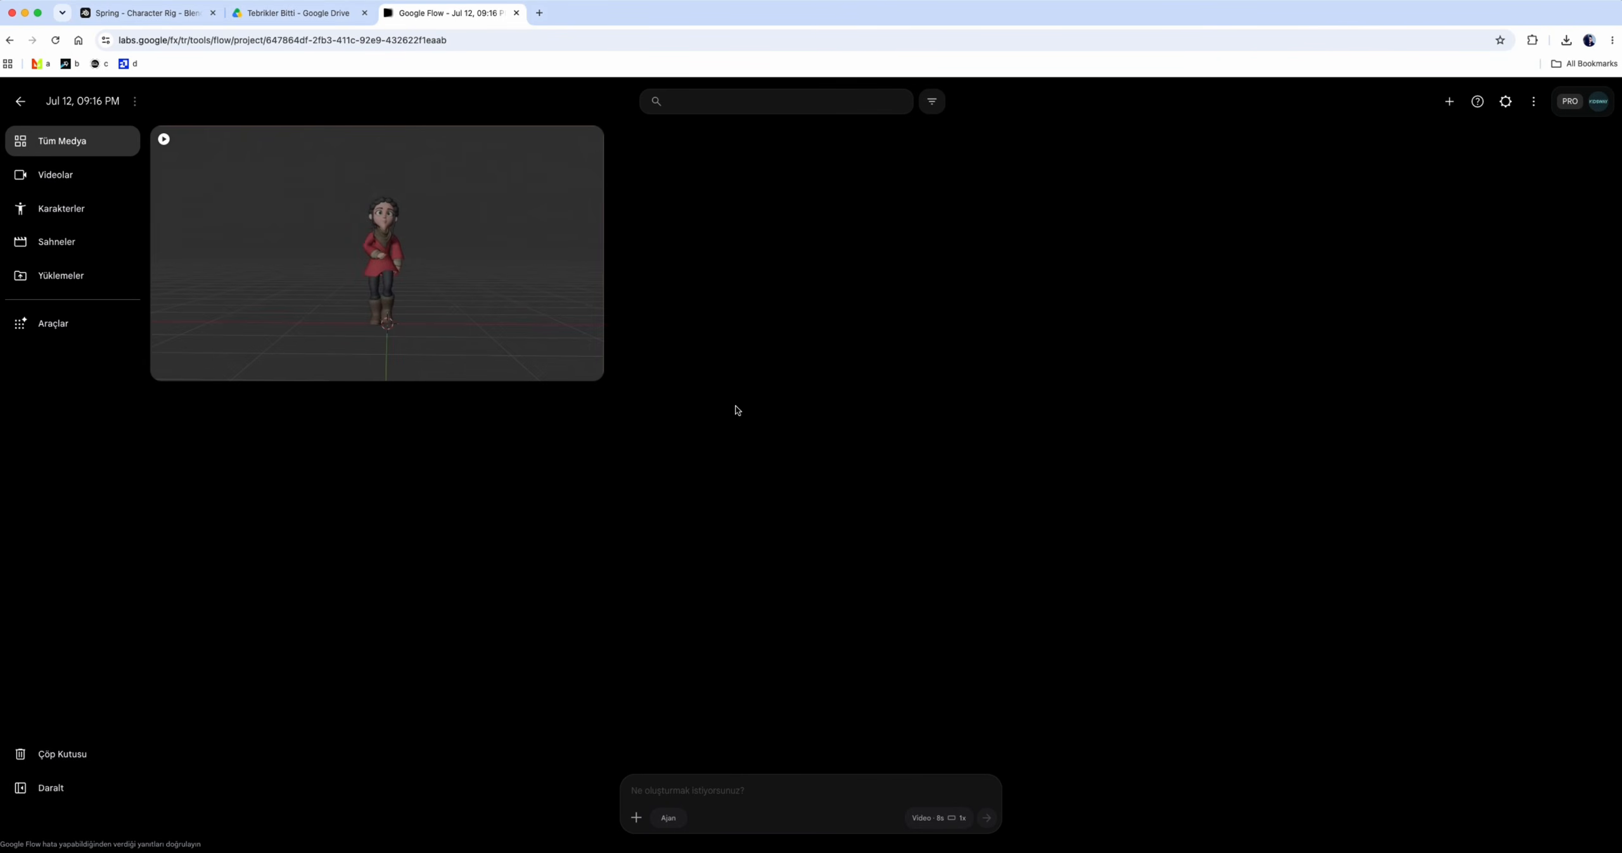
Attach the uploaded spring video and start the prompt with "The character and camera angles remain unchanged. Stay tru to camera movement."
click(636, 818)
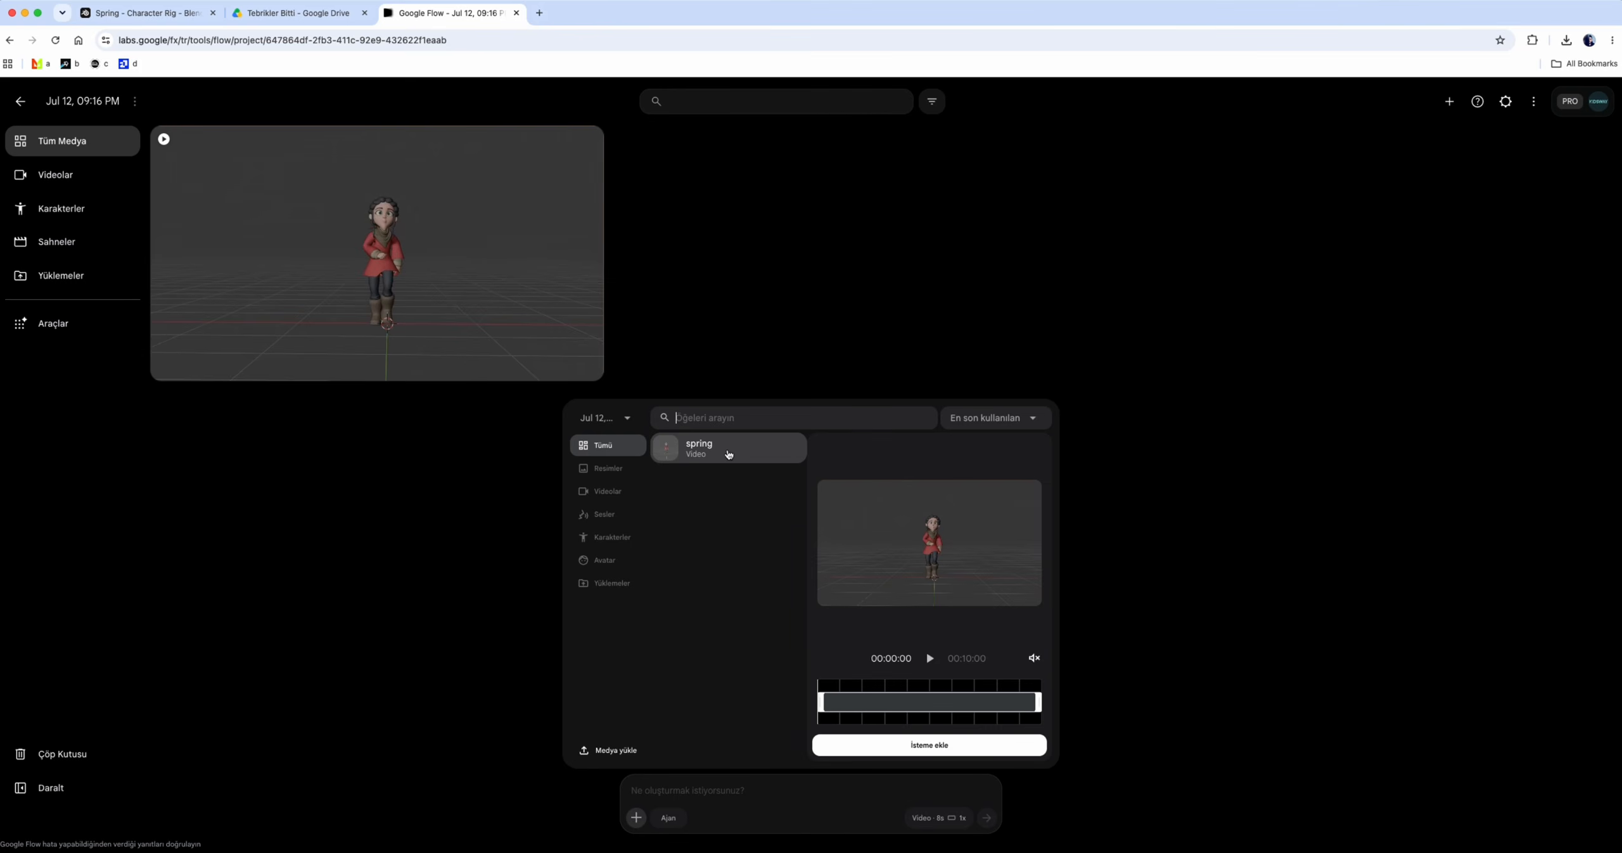
click(928, 744)
text(The )
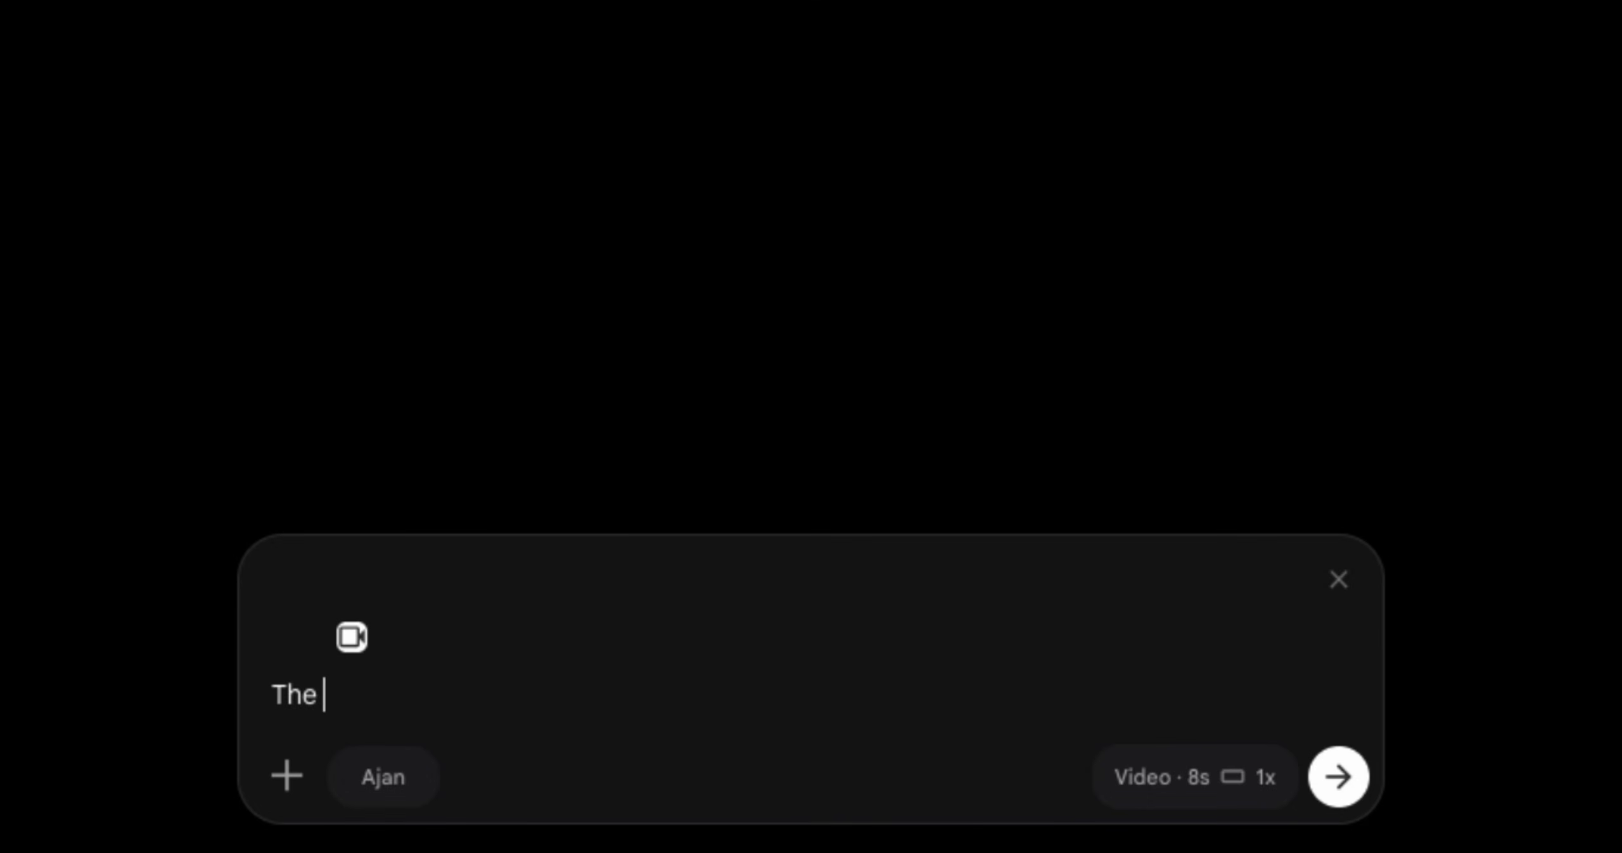
text(character and camera angles remai)
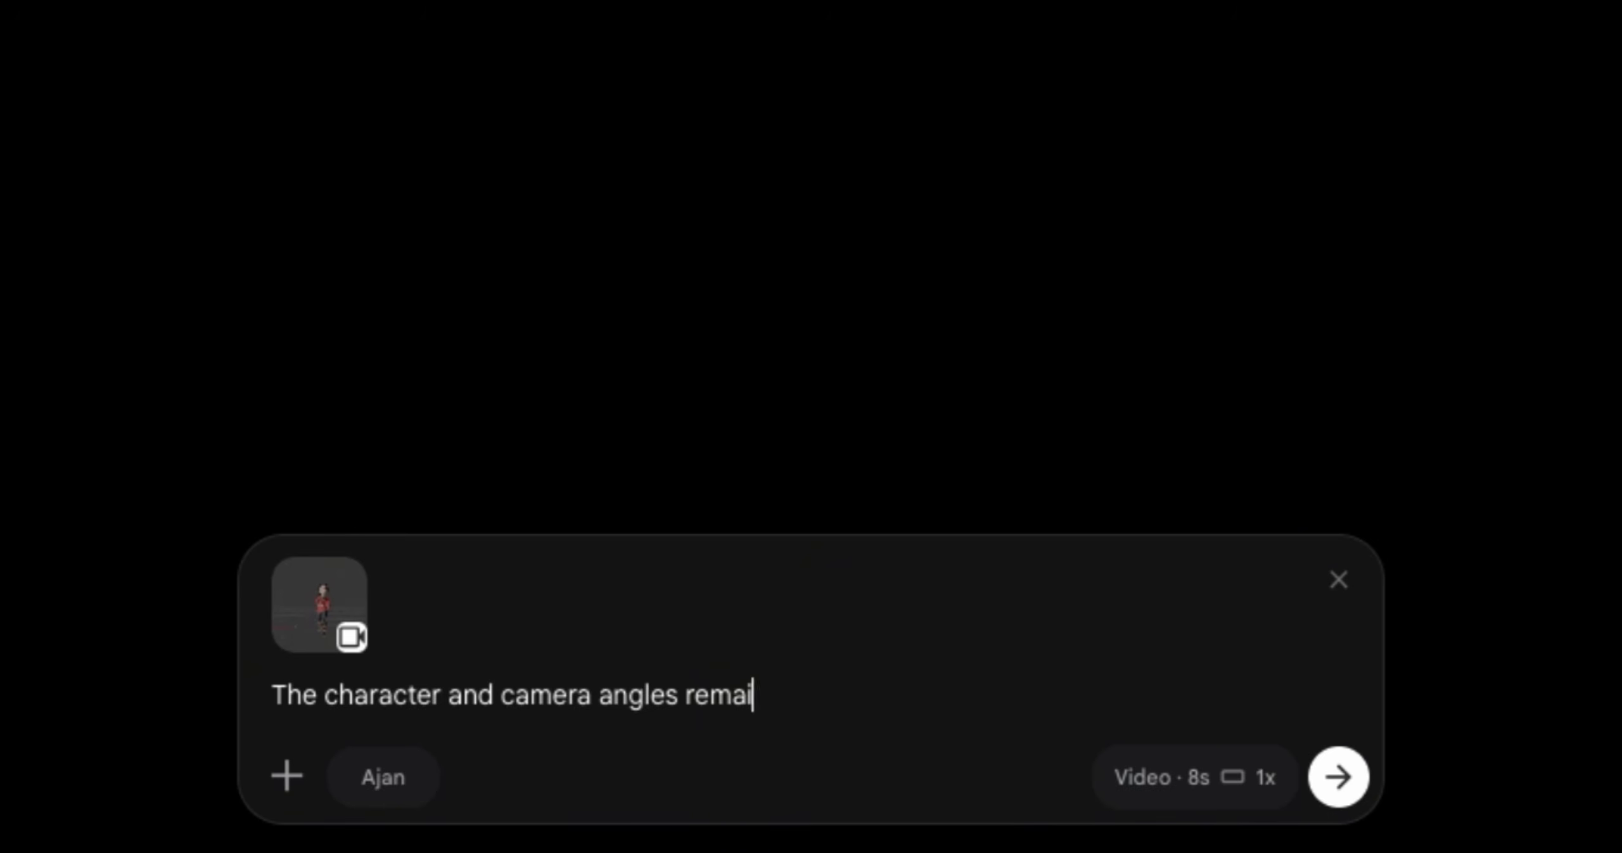
text(n unchanged. Stay tru to camera movement.)
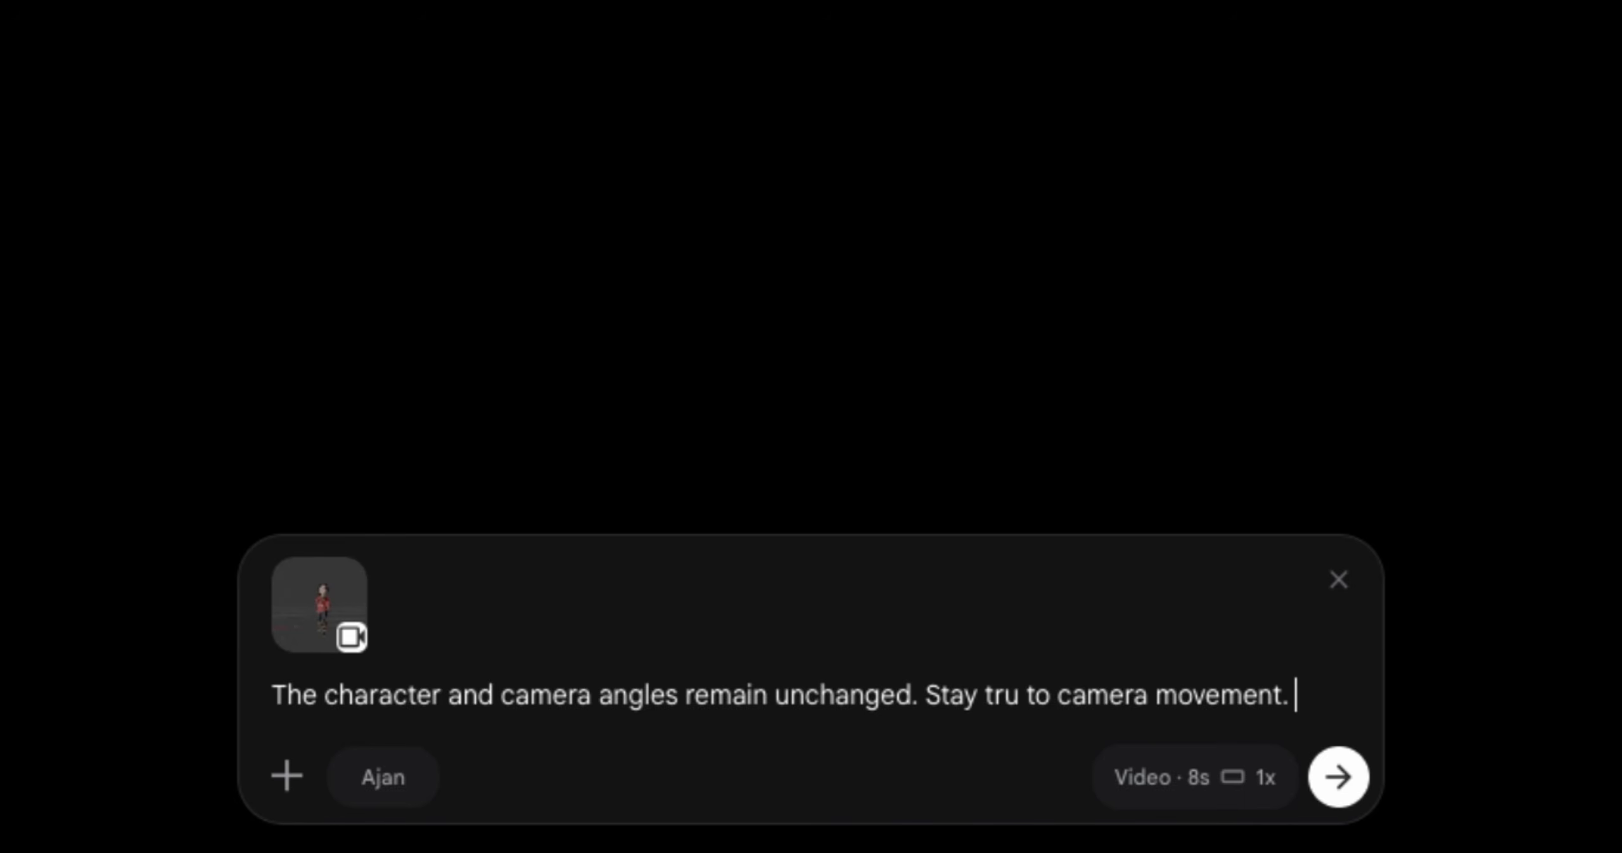
text( The envşronment design: The character hap)
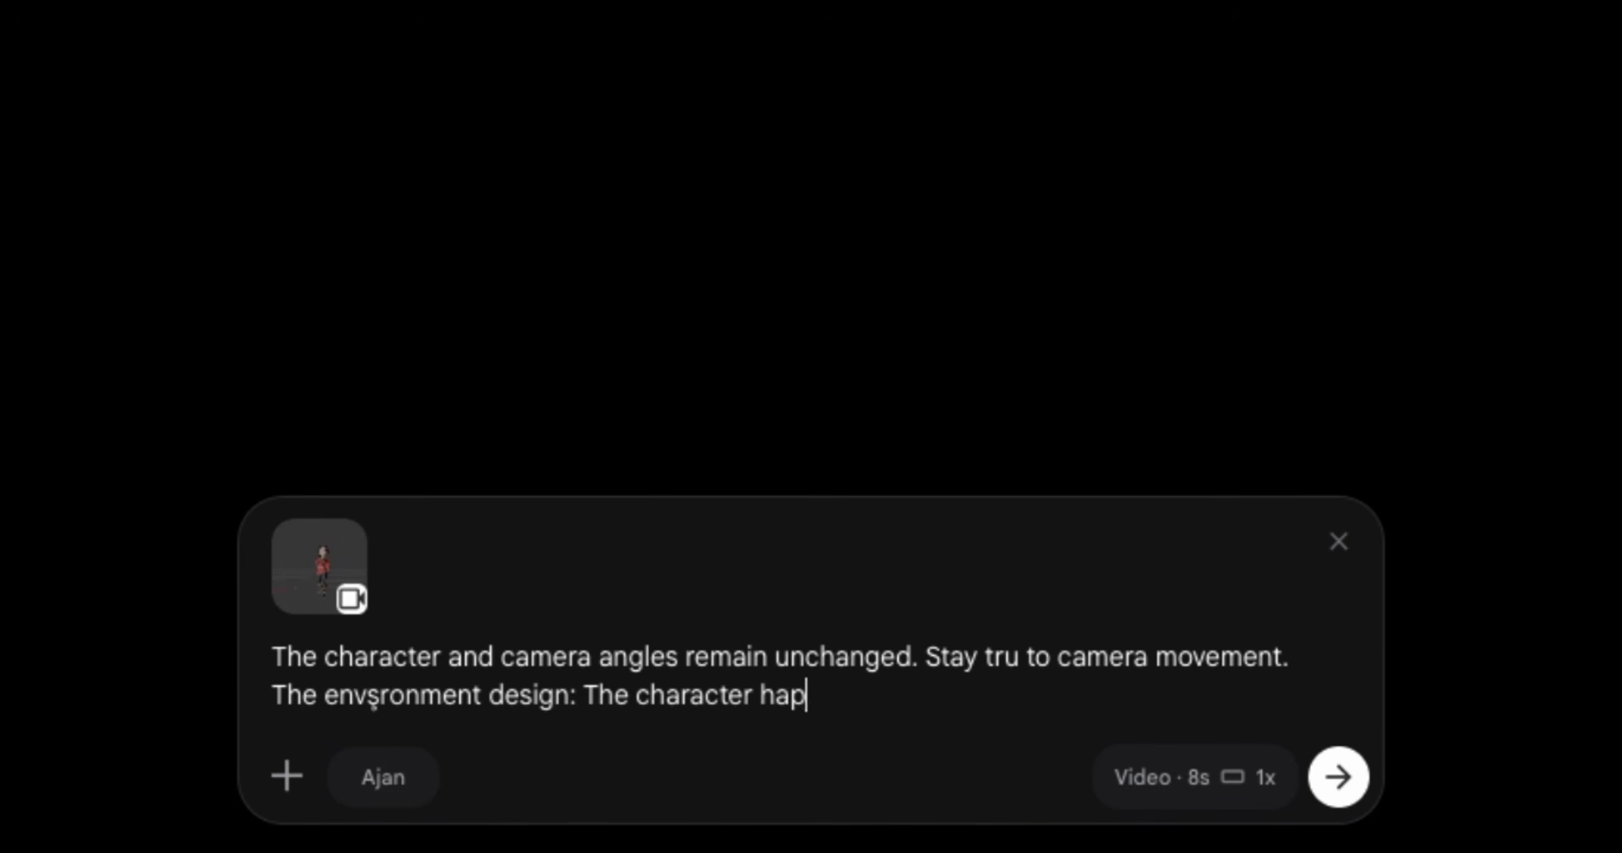
text(pily walks in a forest. Produce the video using Octane Render principles.)
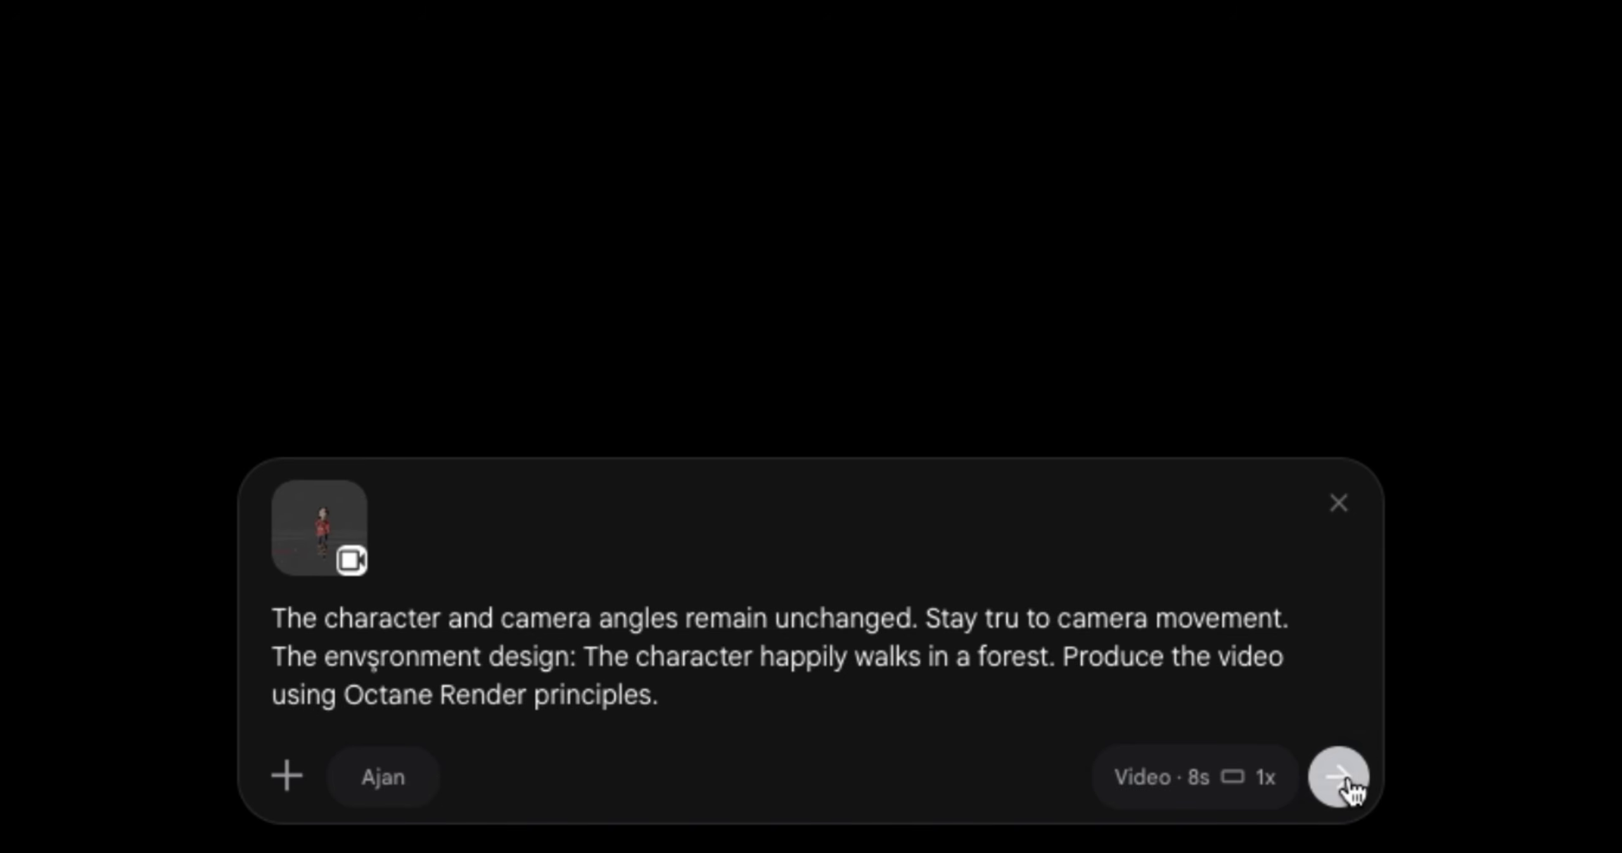
Add "The envşronment design: The character happily walks in a forest. Produce the video using Octane Render principles" to the prompt and generate the video
click(1348, 786)
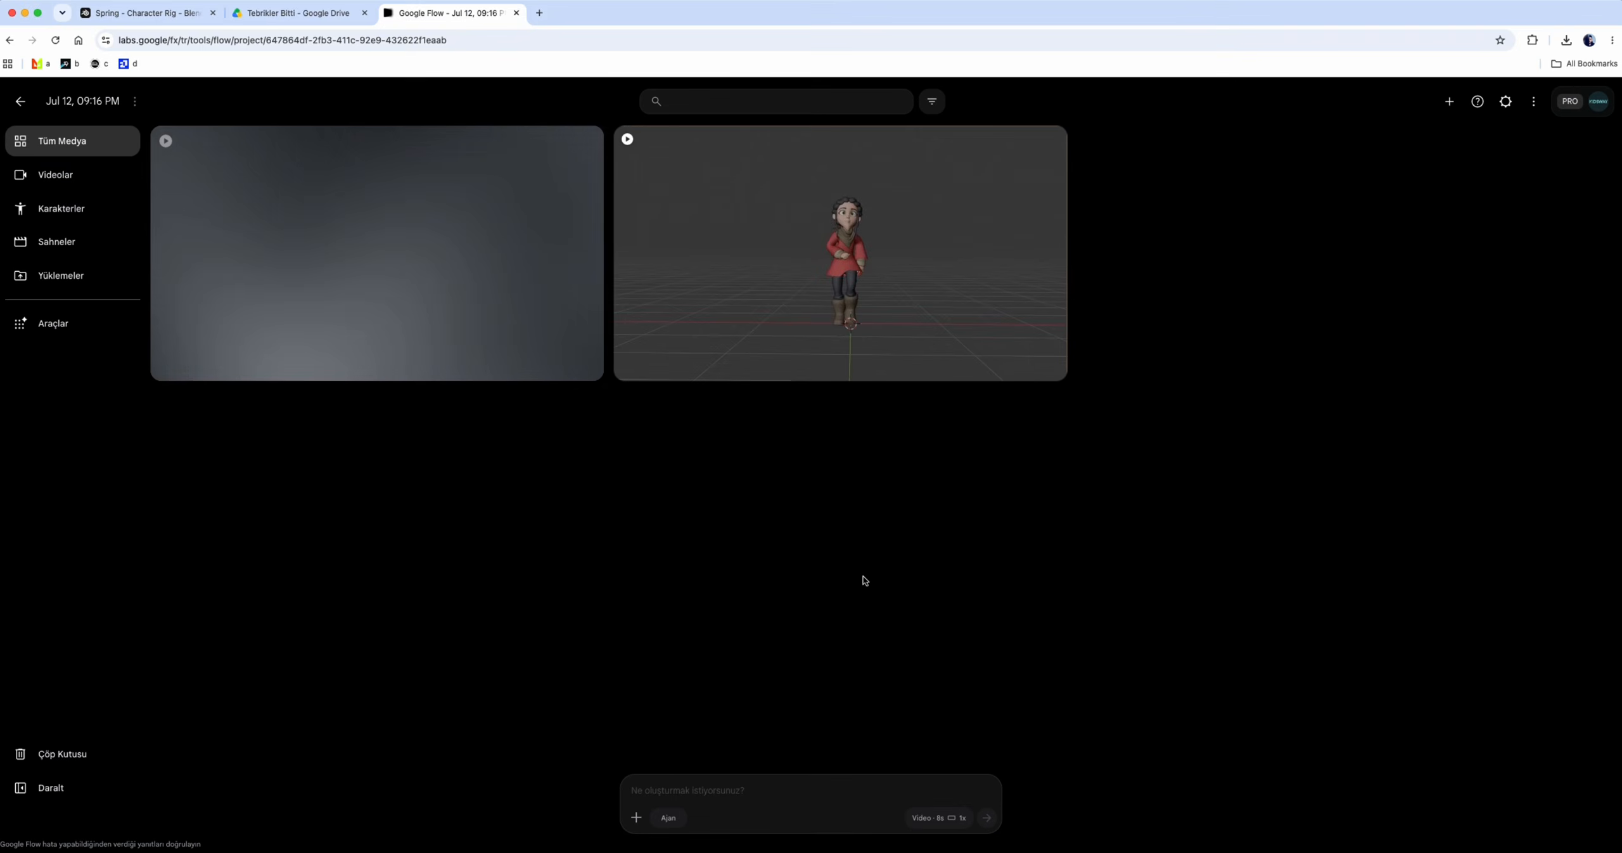